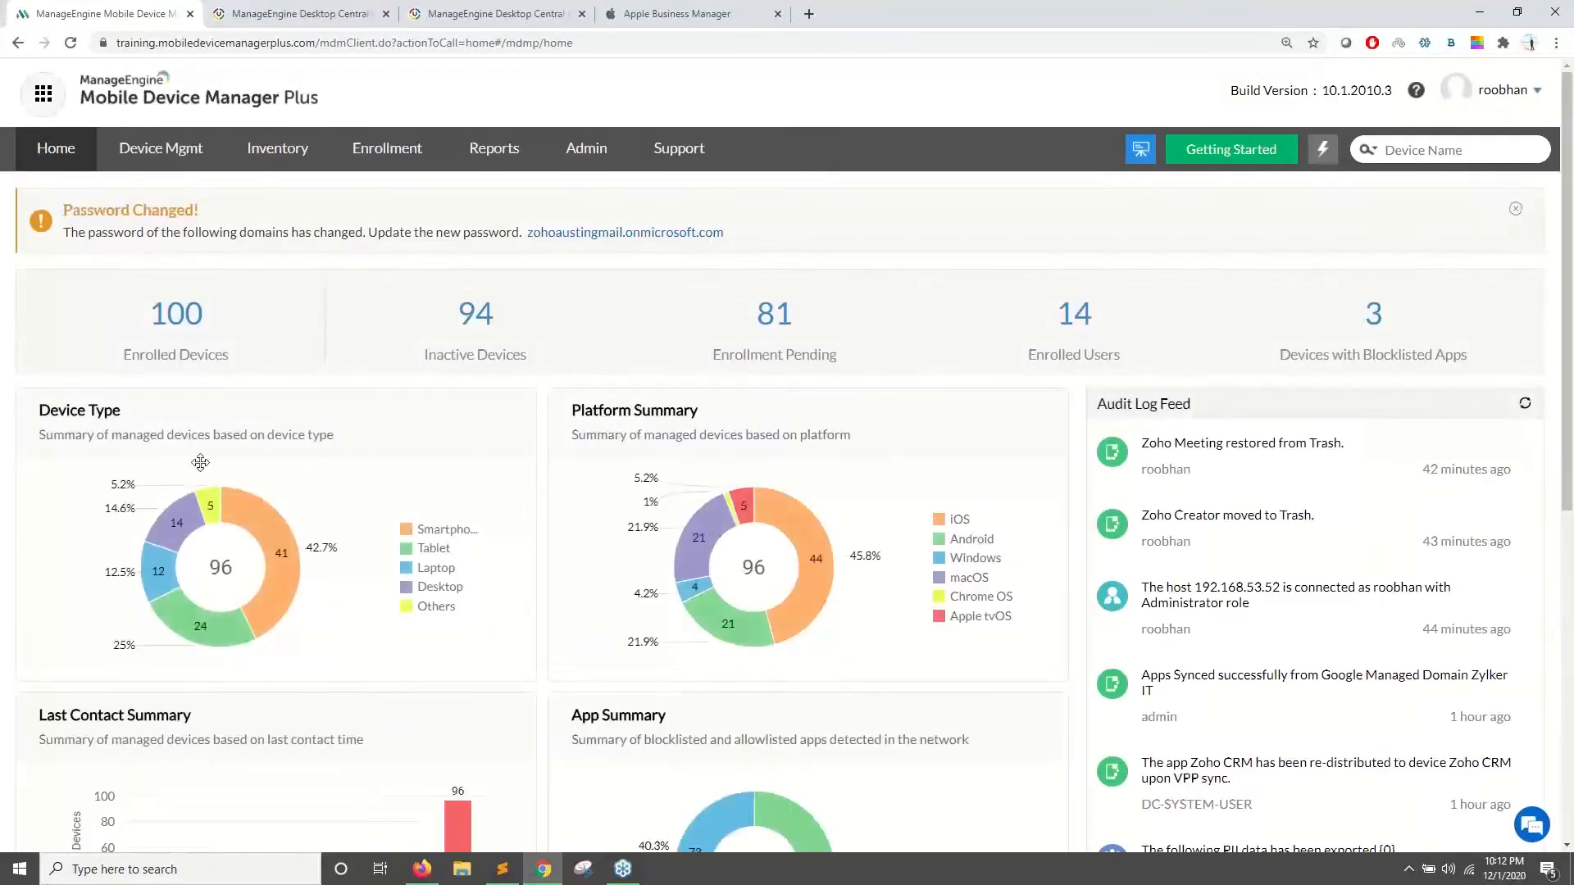
- Scroll down the Home dashboard to review the device type, platform summary and audit log feed
scroll(369, 402, down, 1)
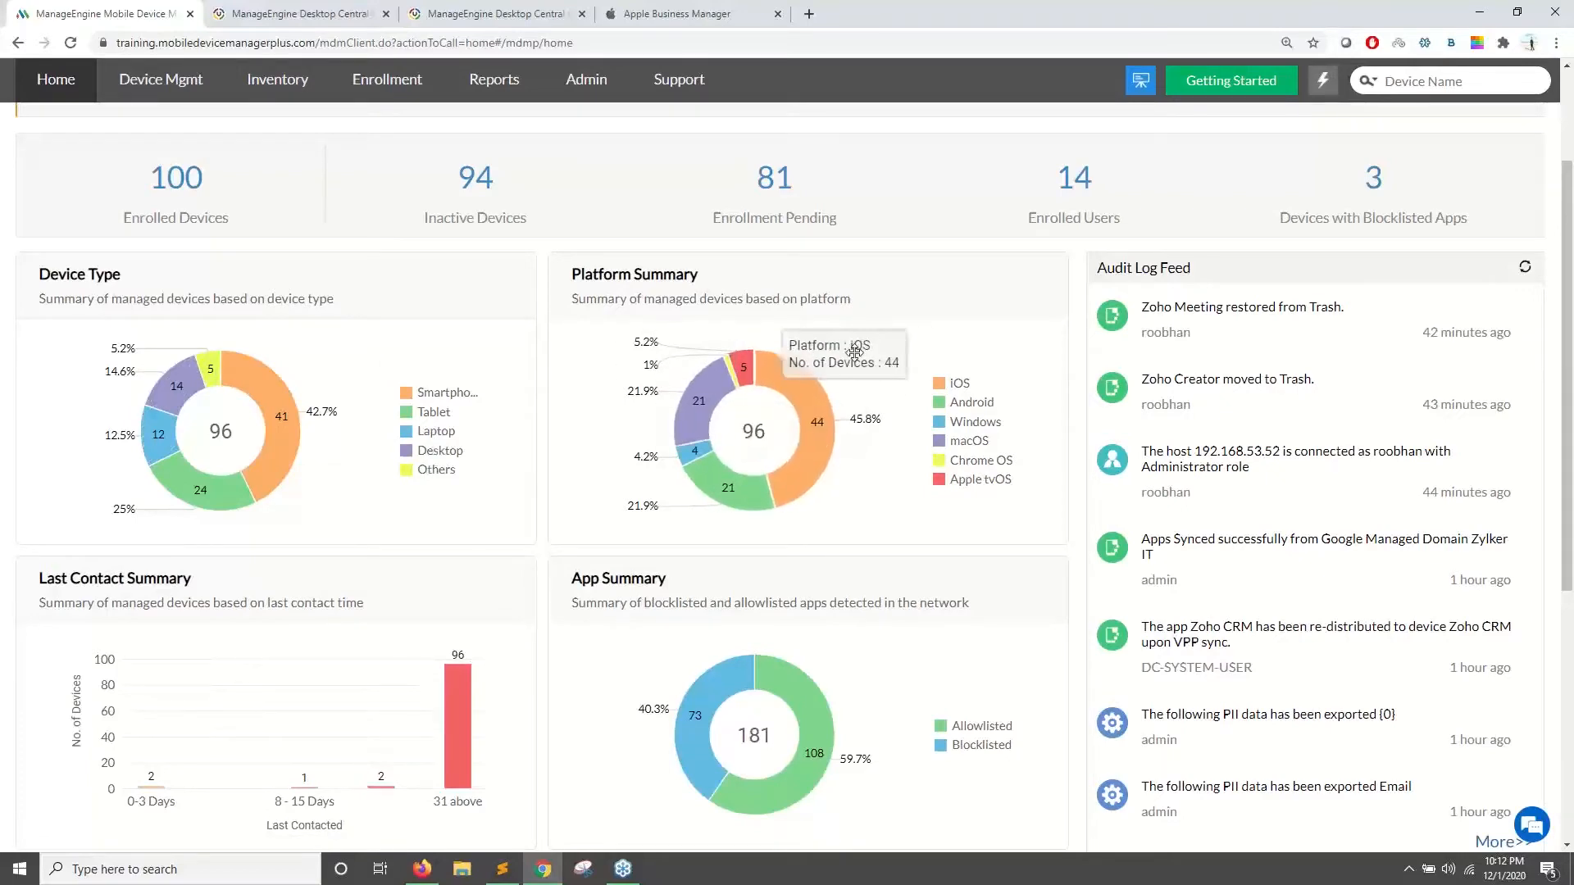
- Use the Platform Summary chart's Android slice to list only the 20 Android devices
scroll(878, 492, down, 2)
scroll(1257, 485, up, 4)
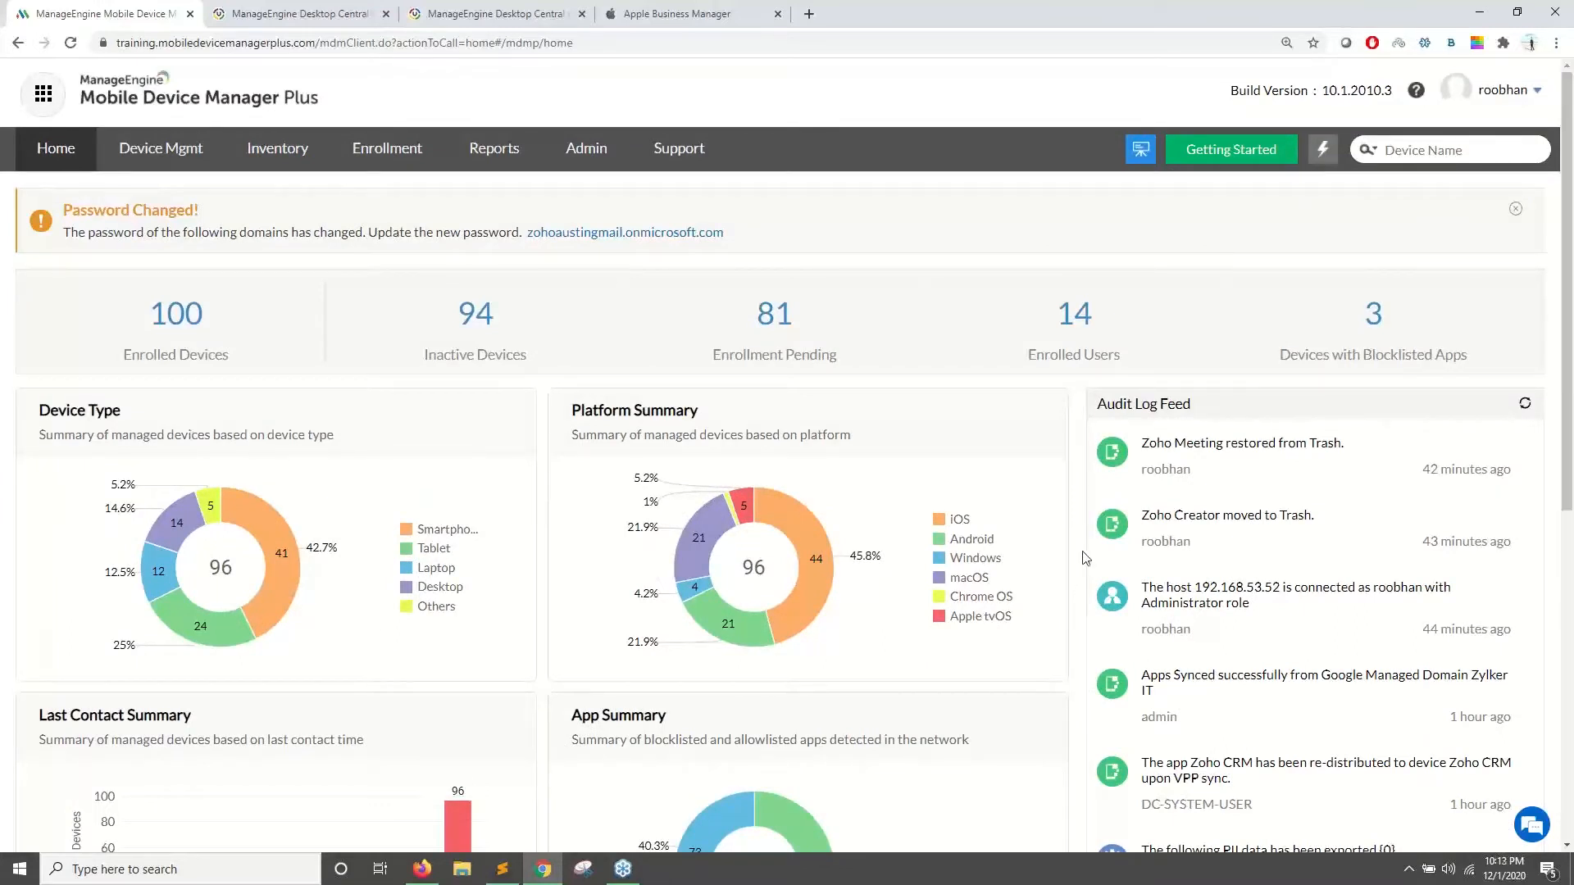
scroll(1214, 451, down, 1)
scroll(1180, 484, up, 1)
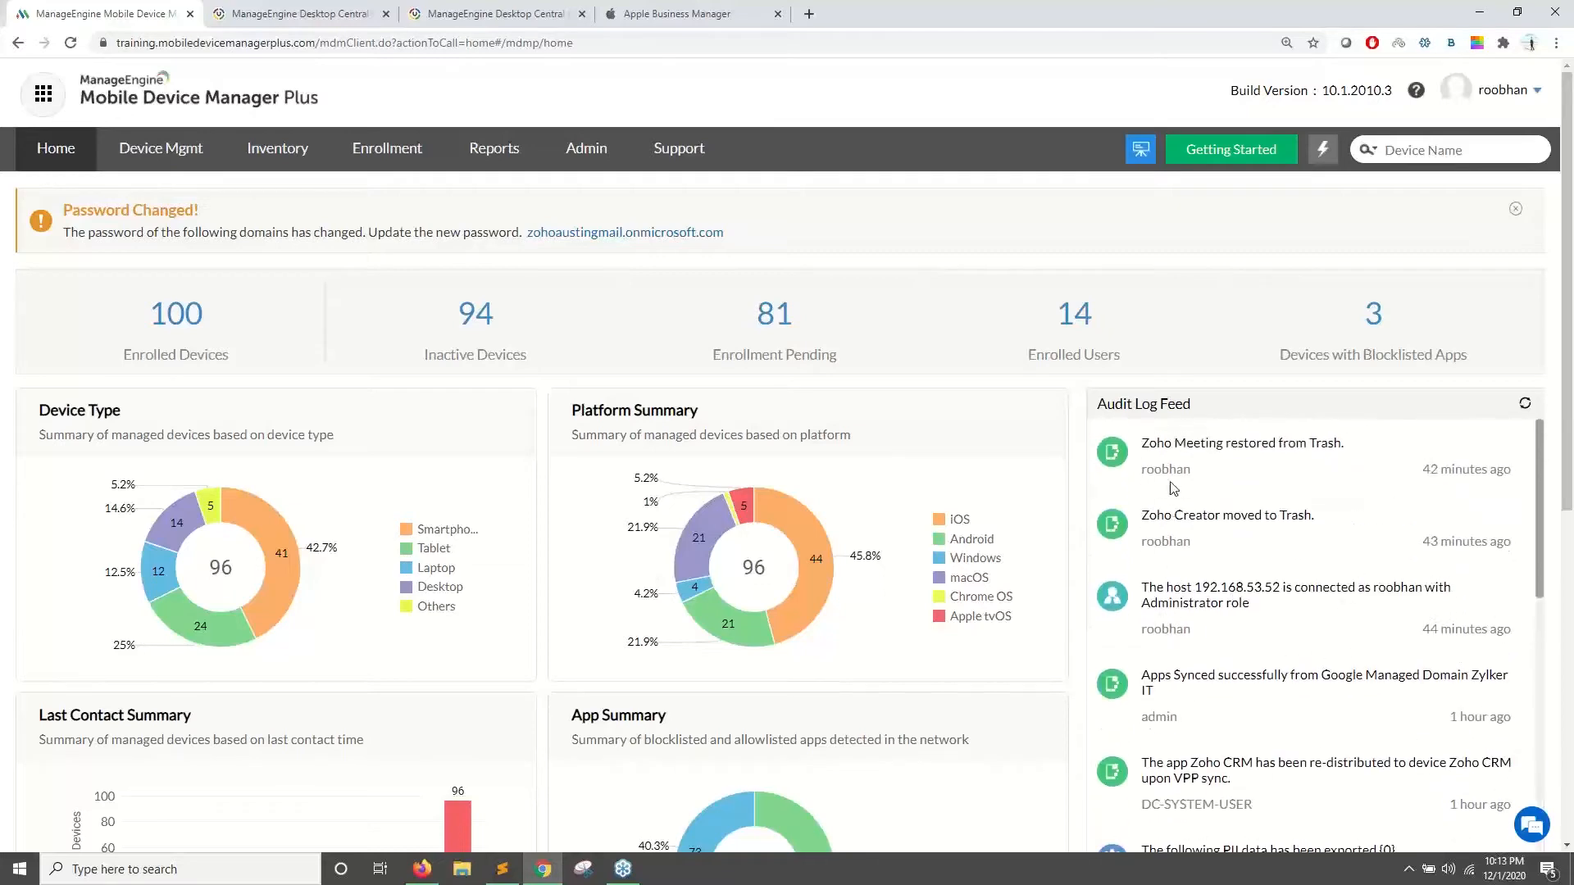
scroll(1242, 487, down, 1)
scroll(1283, 569, down, 3)
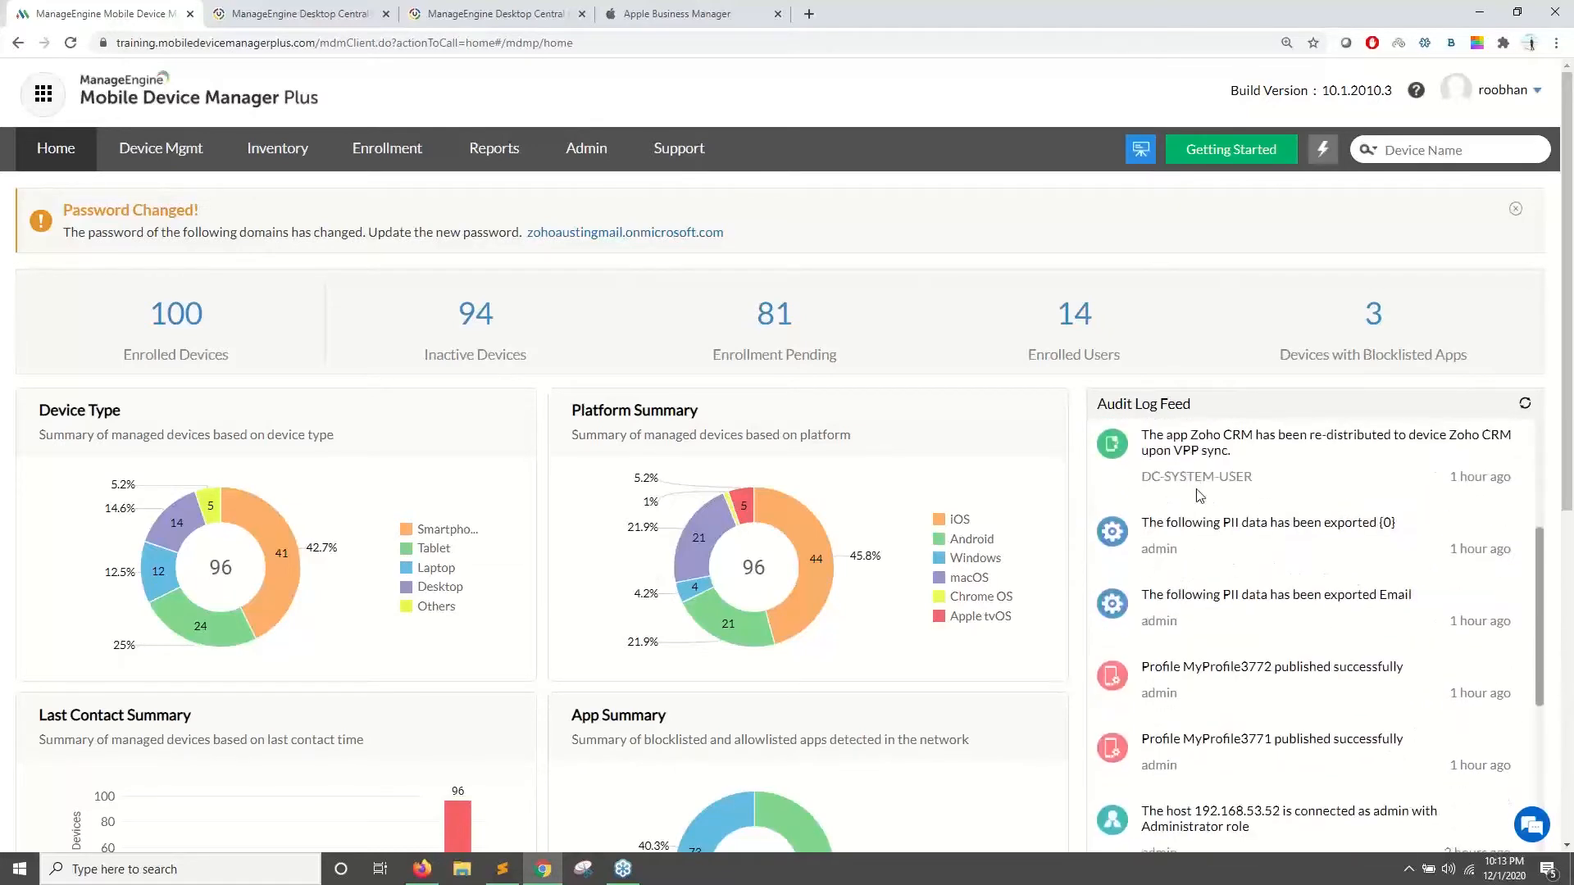
drag(1097, 404, 1199, 409)
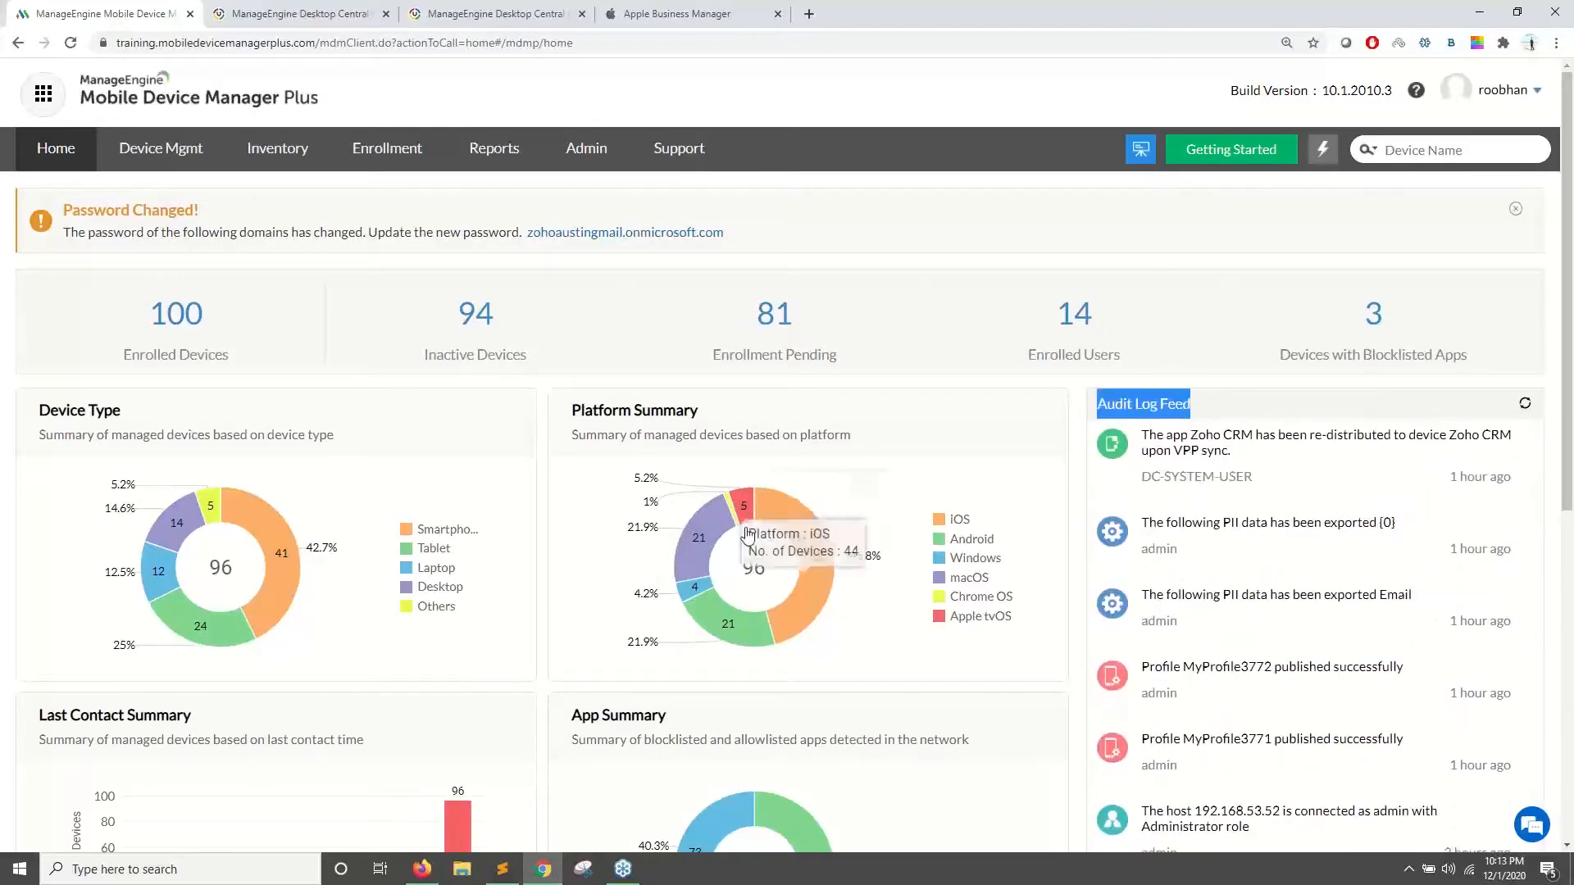
scroll(942, 500, down, 1)
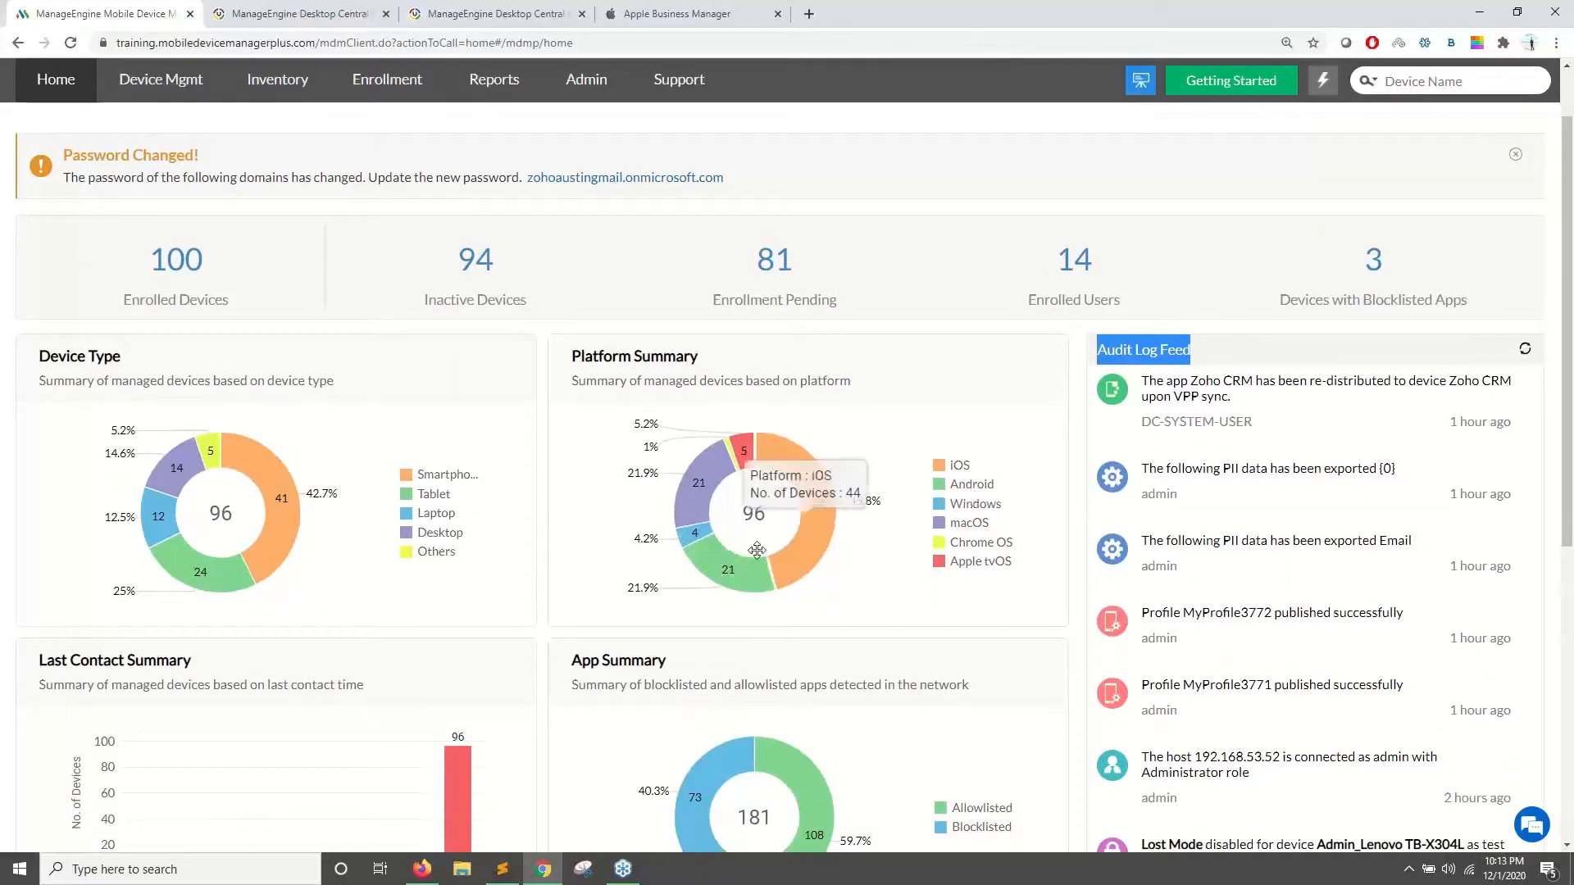
click(726, 579)
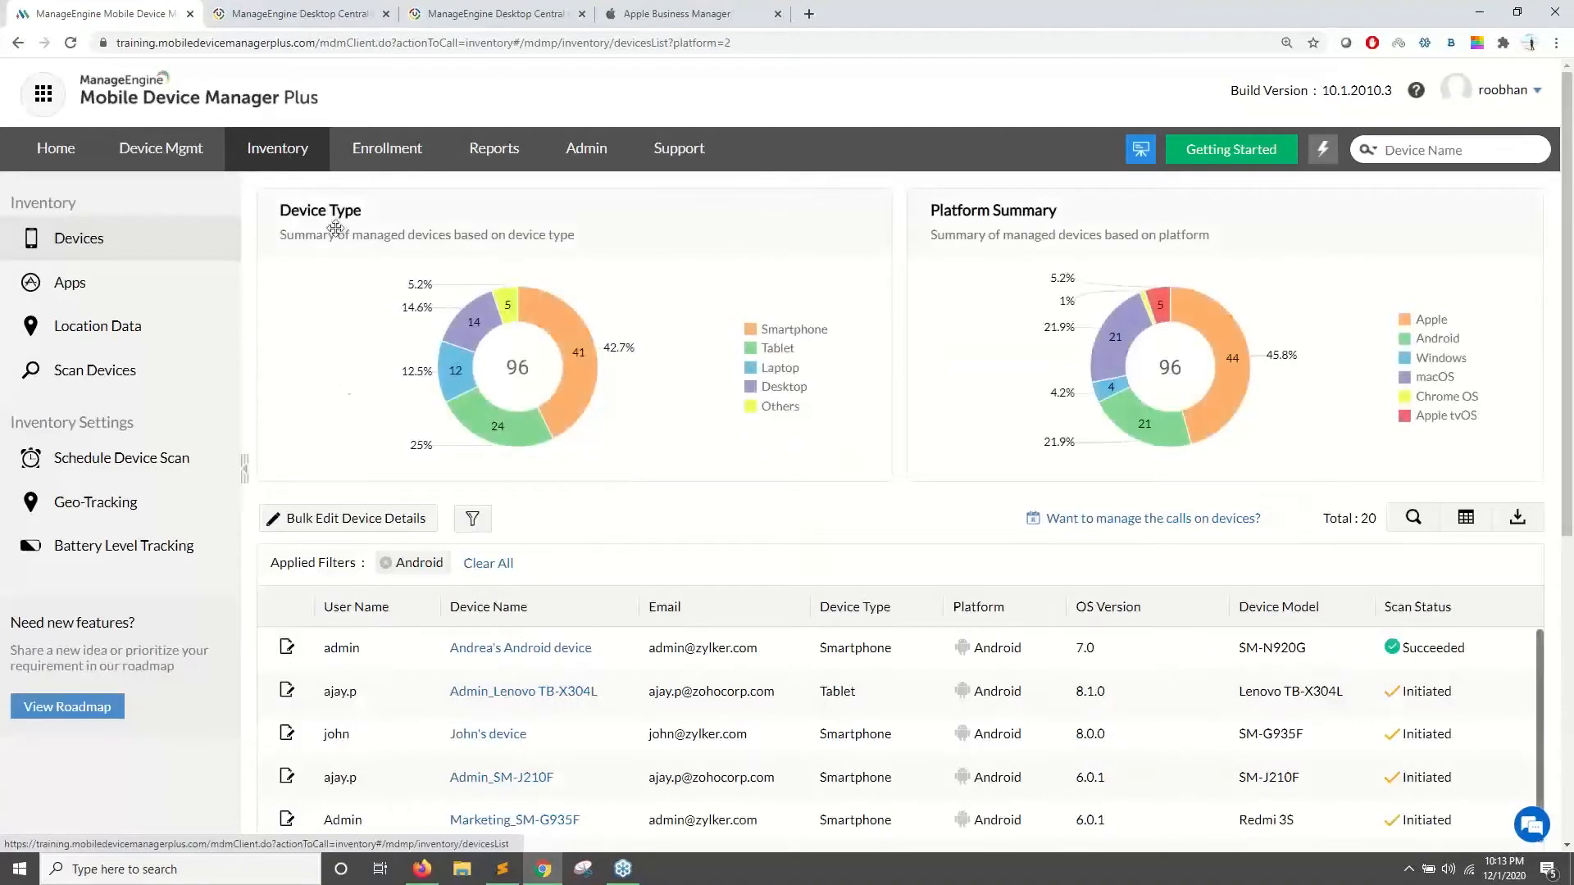
- Dismiss the Column Chooser and Export Settings dialogs without changing or exporting anything
scroll(636, 697, down, 5)
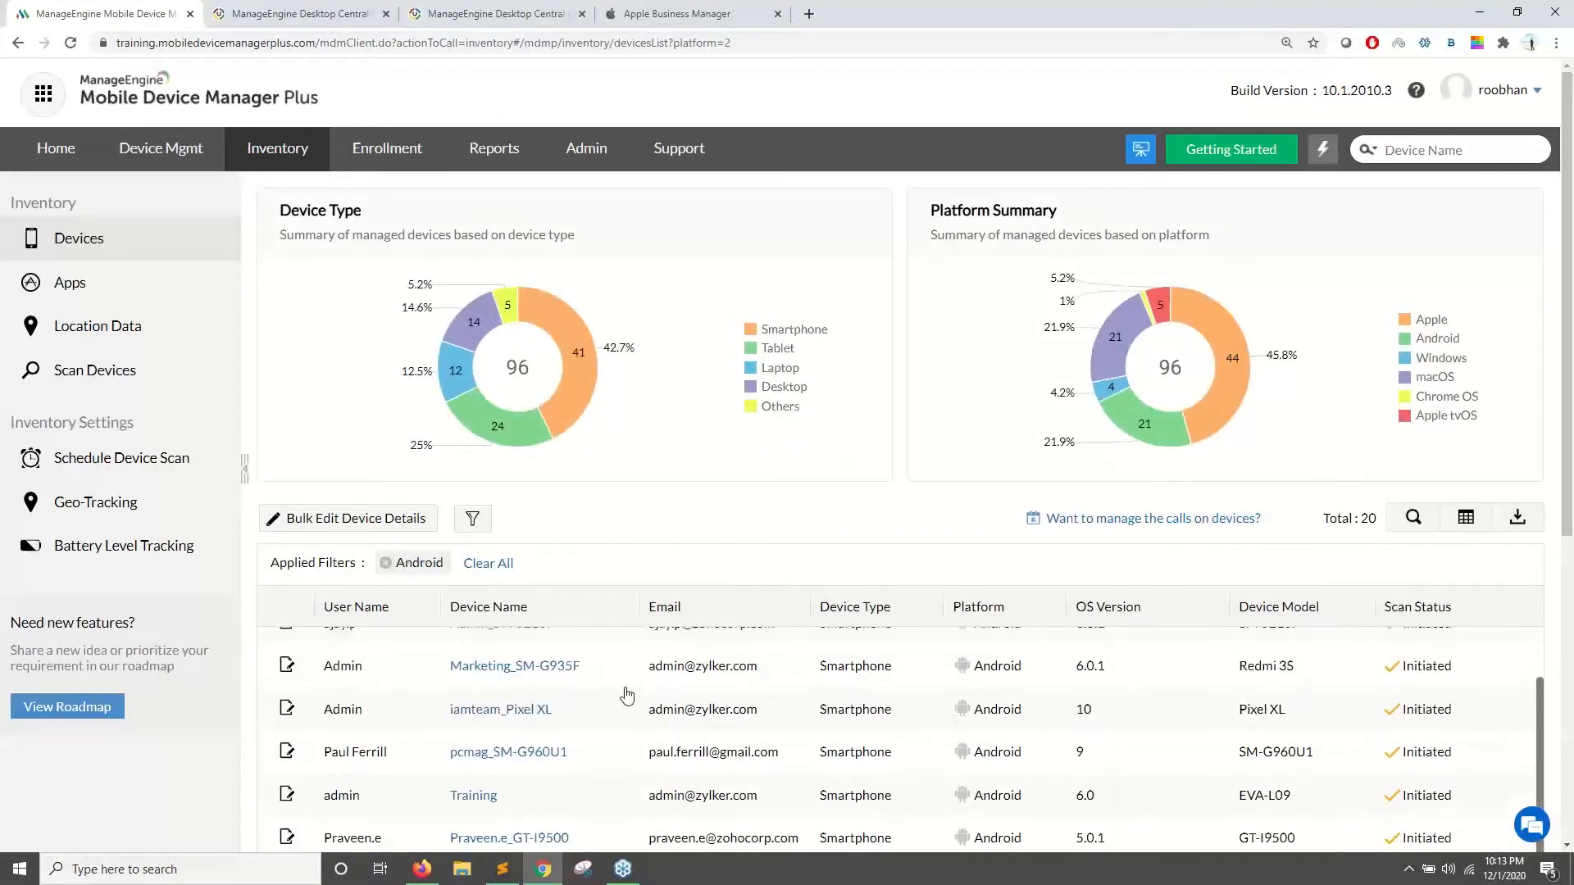
scroll(639, 705, down, 5)
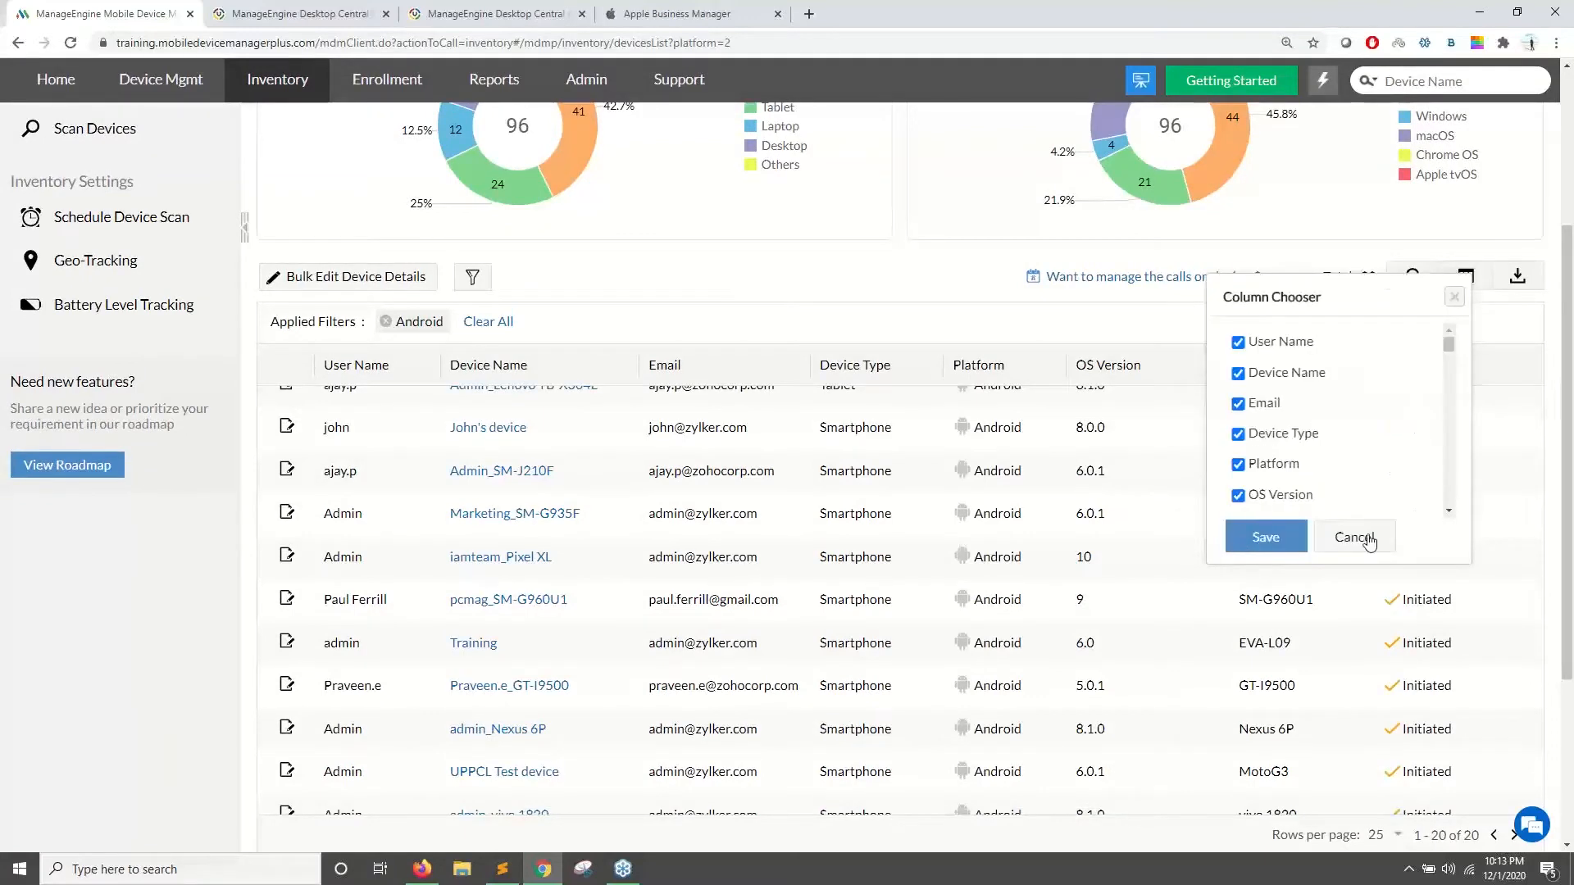
click(1368, 538)
scroll(738, 574, up, 5)
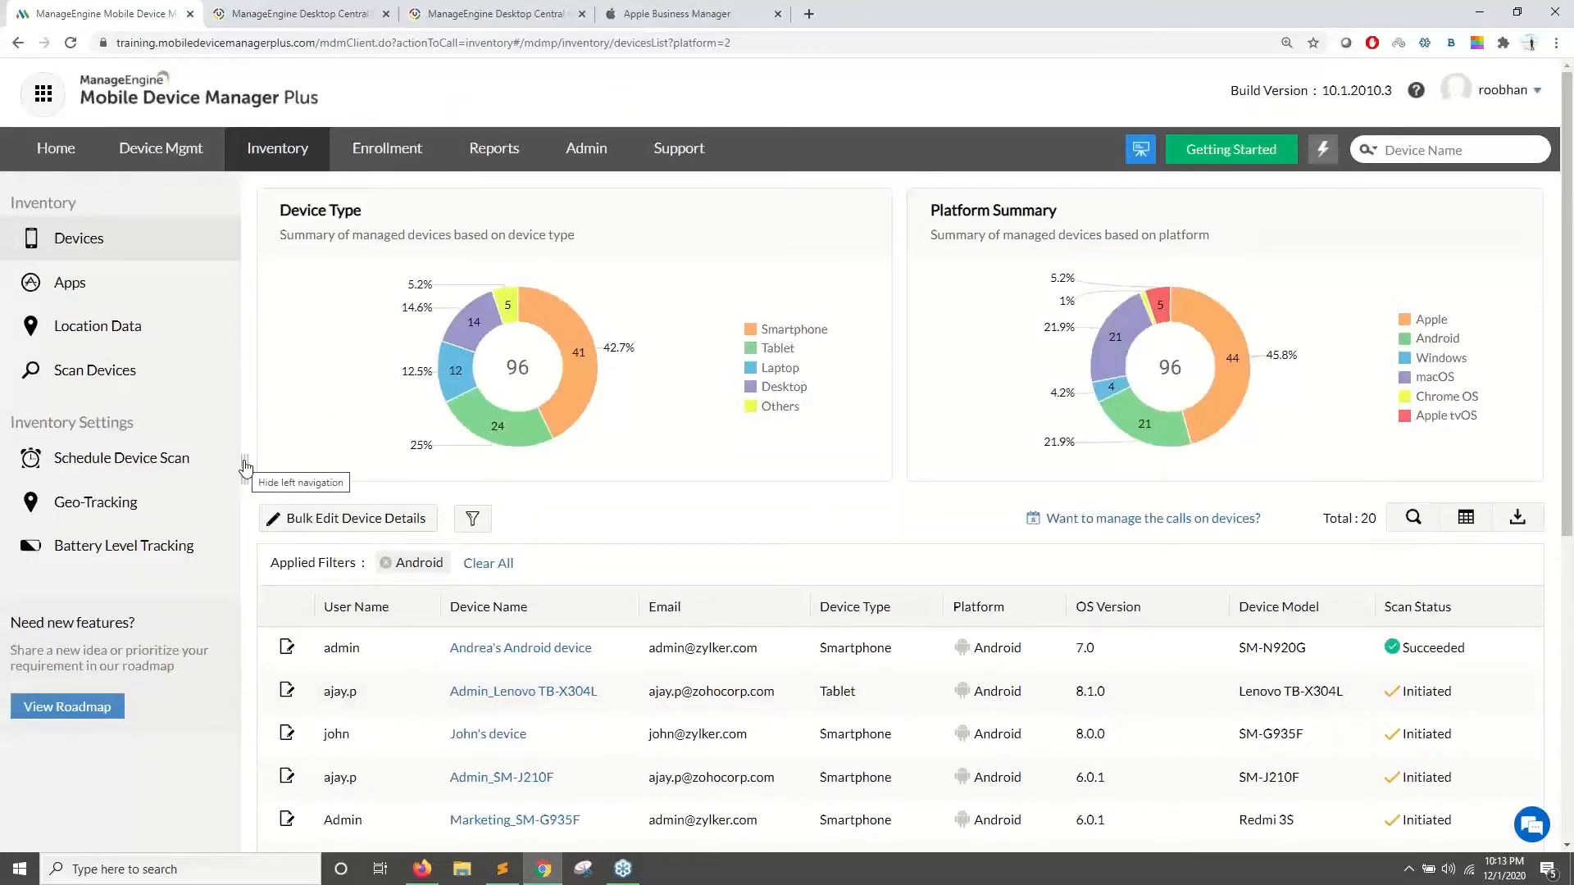
click(1509, 523)
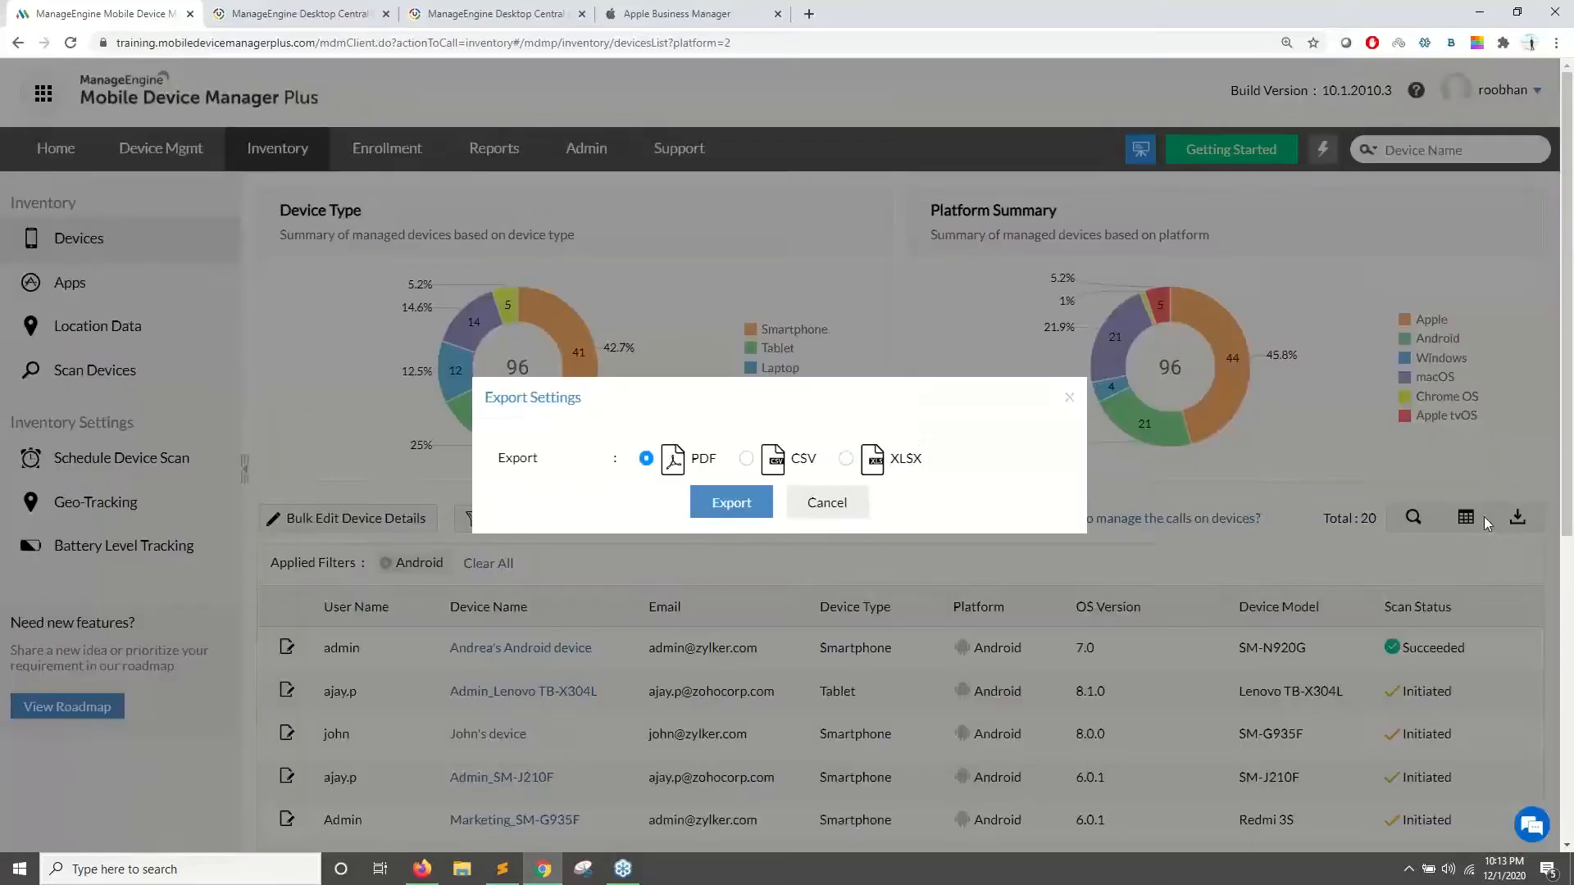
click(827, 504)
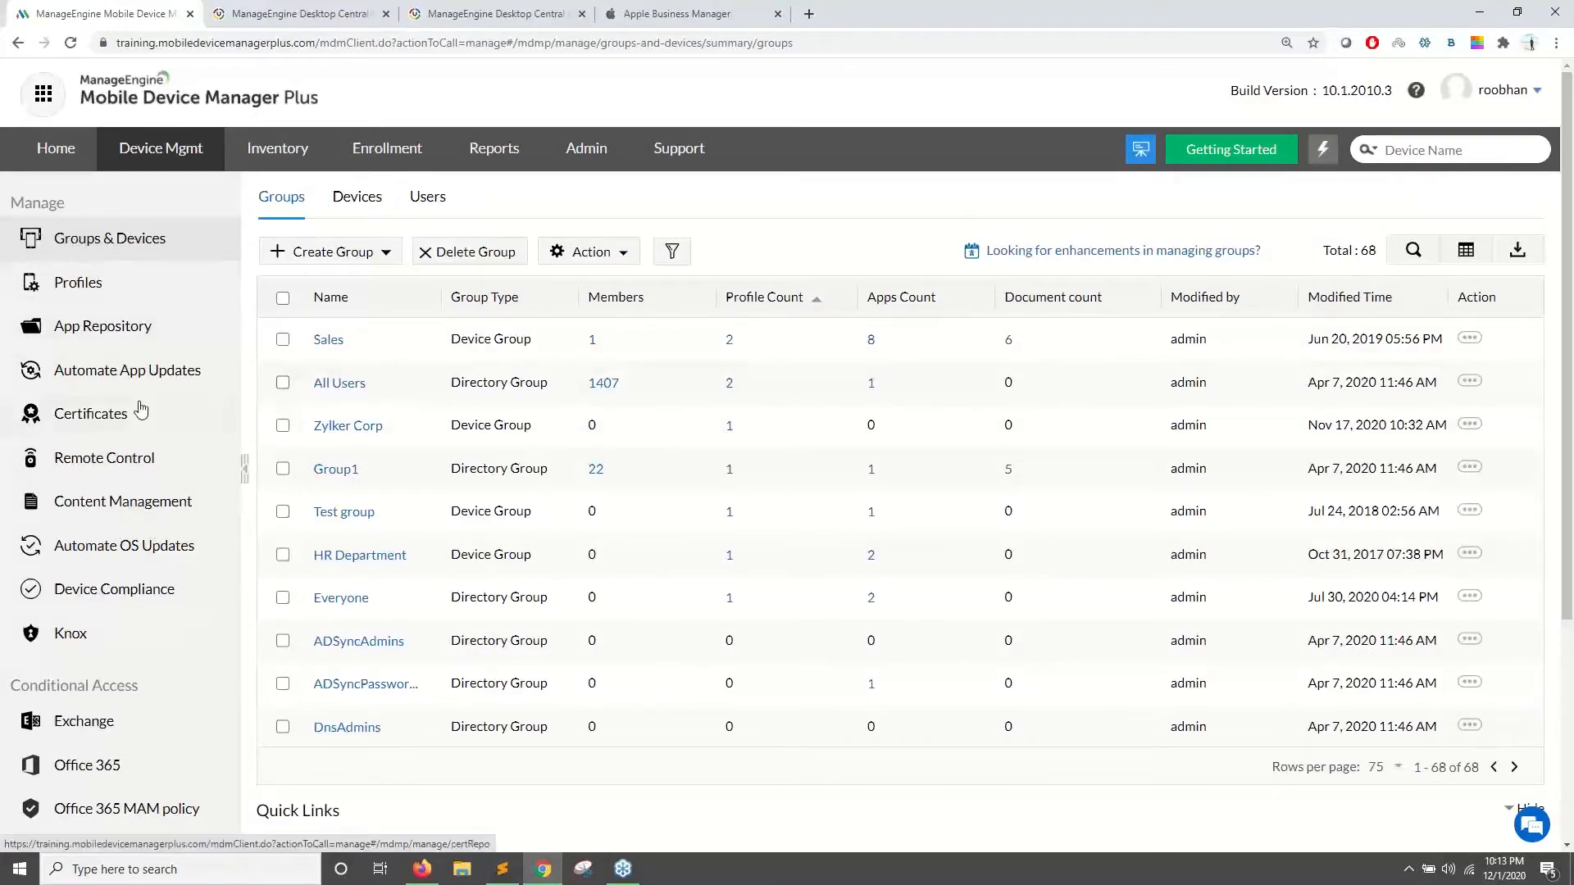
- View the US device's card on the Inventory Location Data map, then go to Enrollment
click(257, 154)
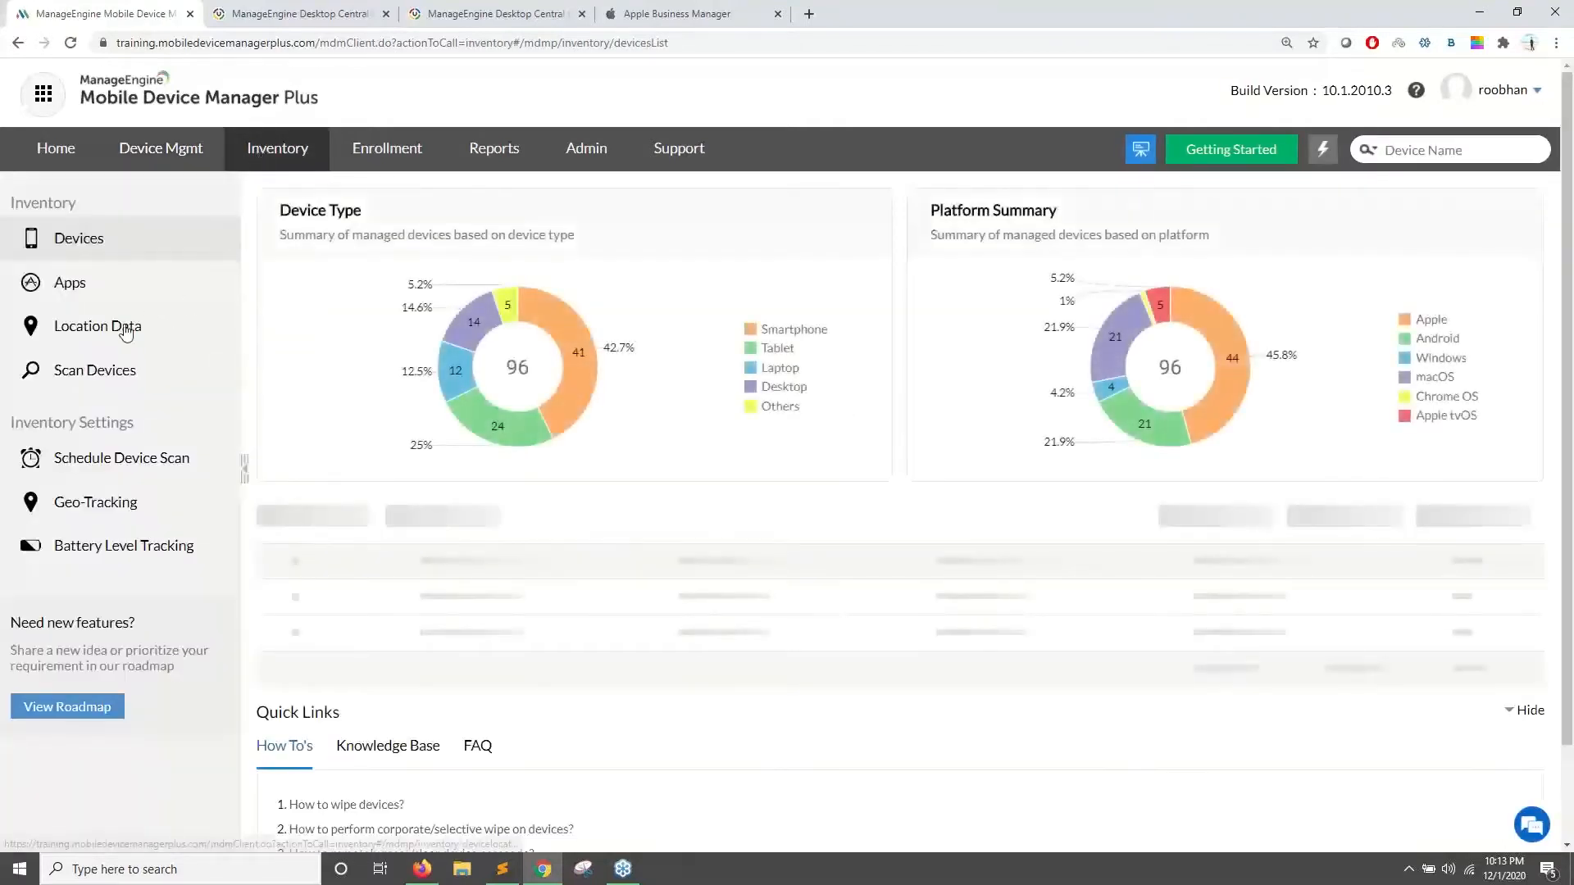
click(125, 332)
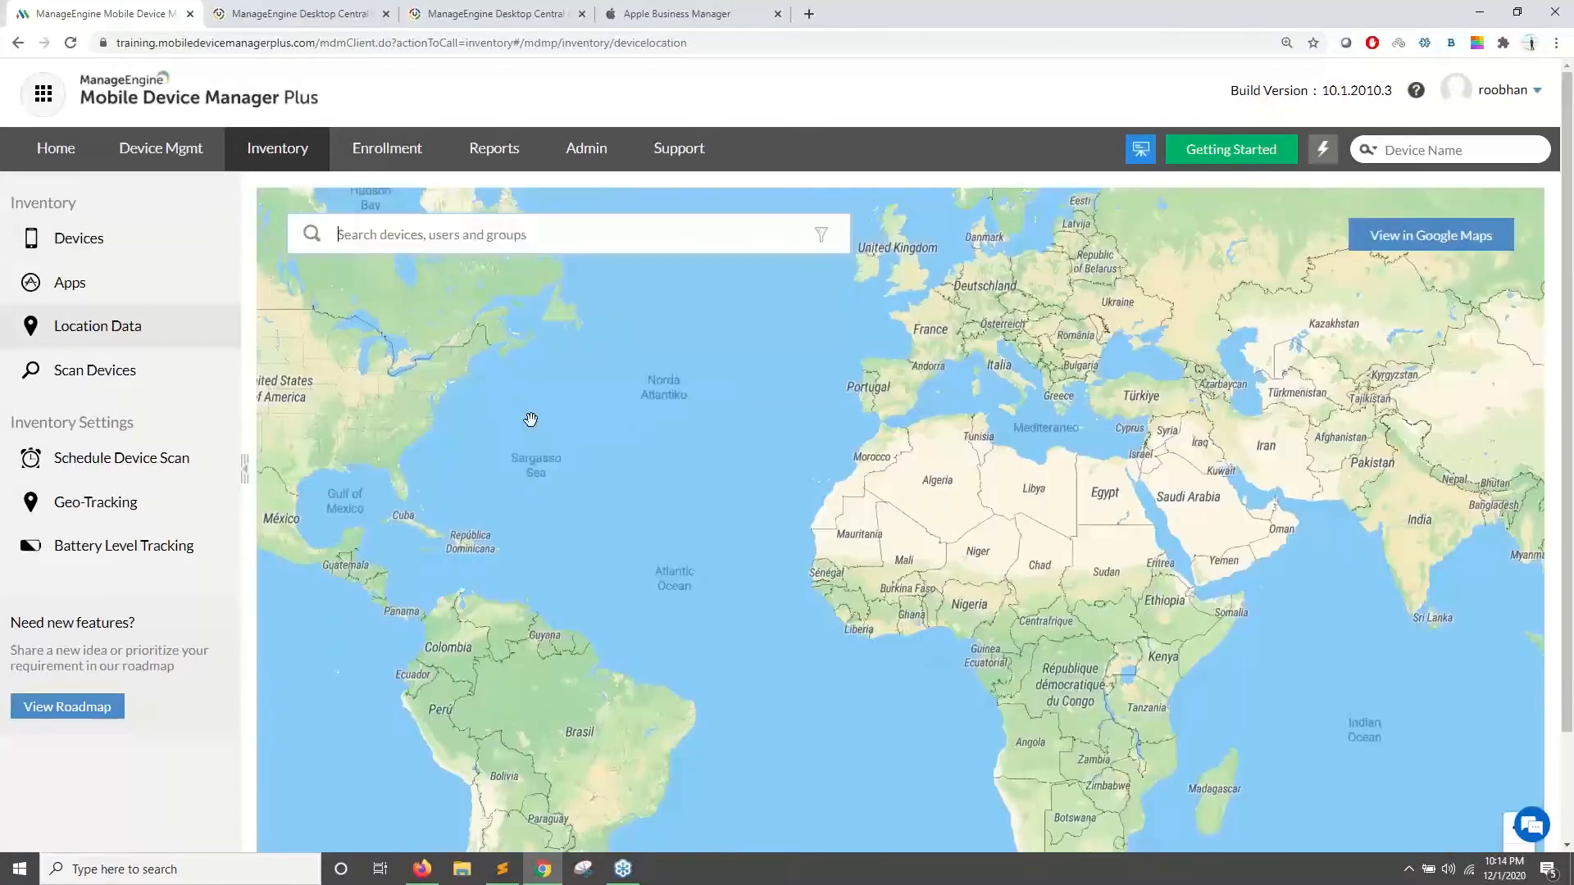
click(361, 458)
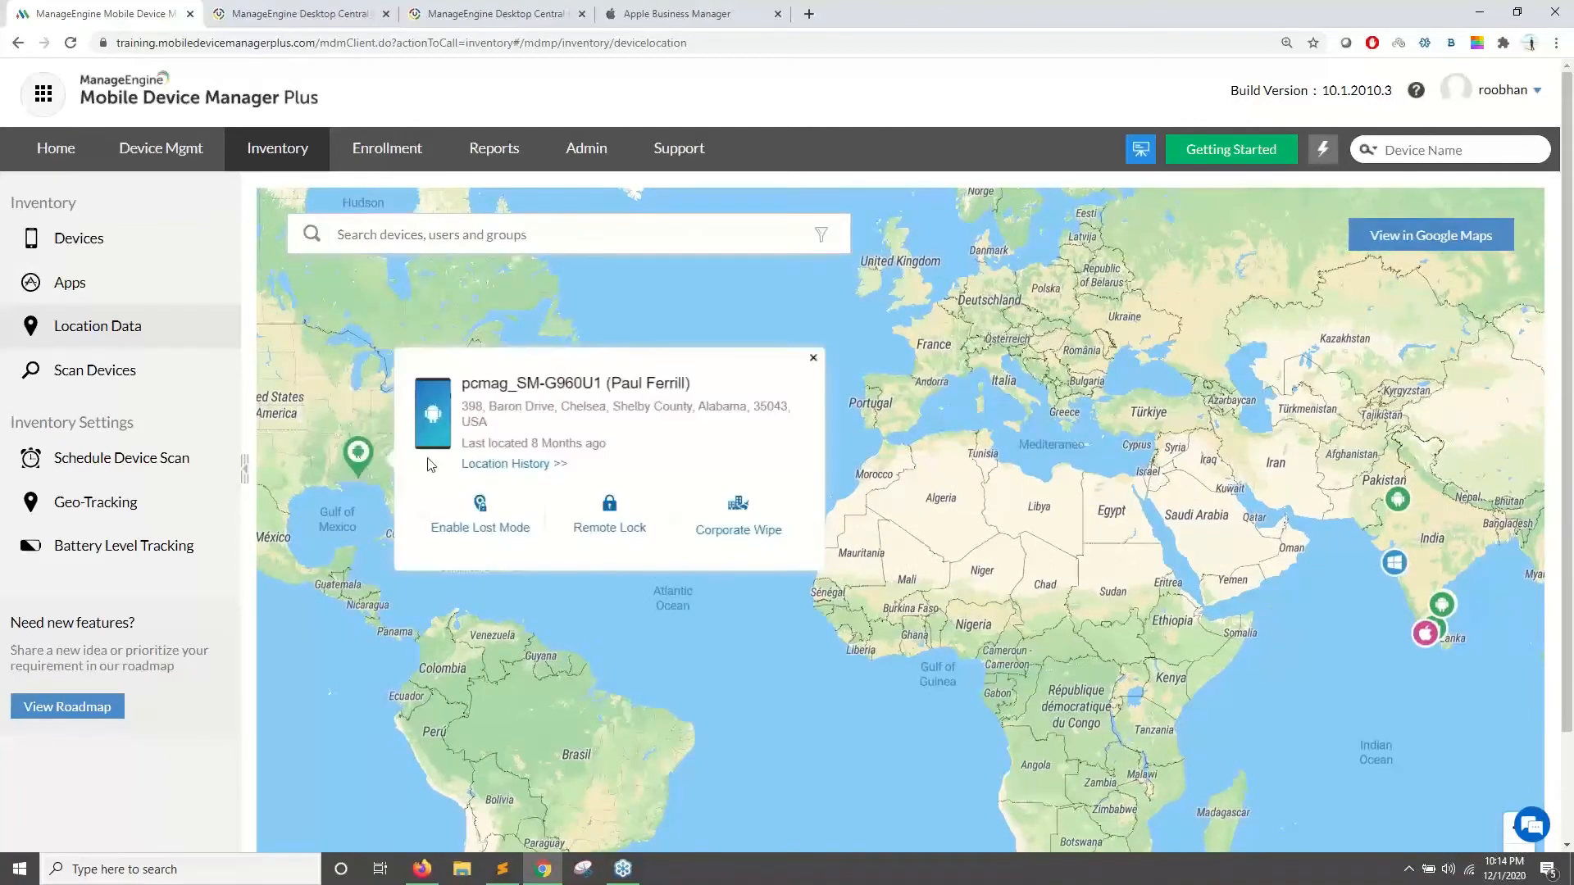
click(814, 358)
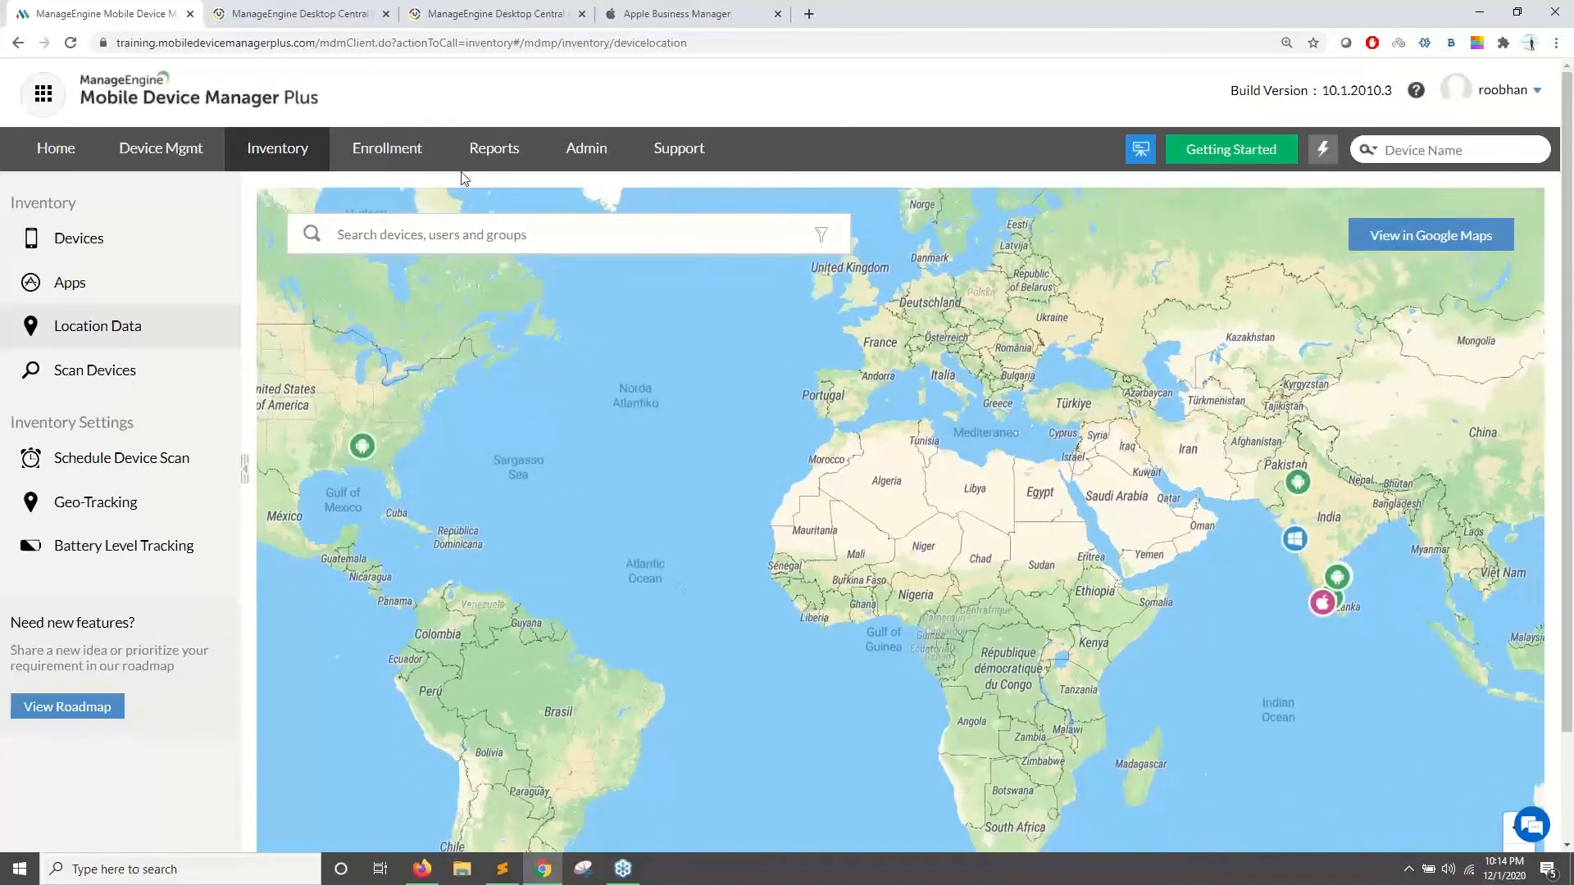
click(416, 154)
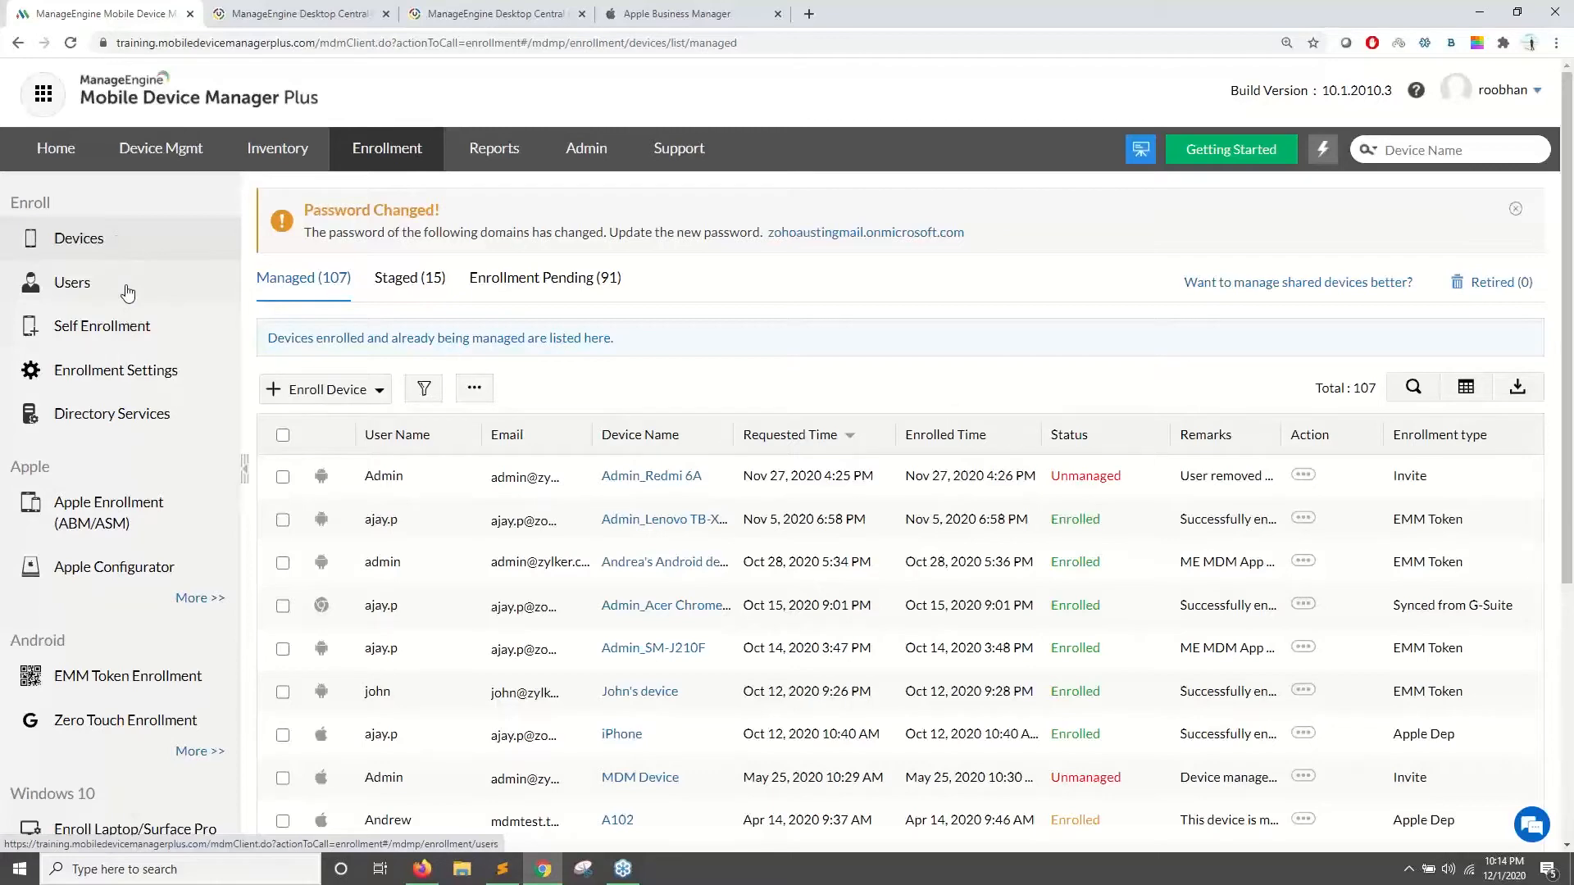
- Browse the Enrollment device list, then go to the Predefined Reports page
scroll(139, 336, down, 4)
scroll(148, 355, up, 4)
drag(62, 476, 10, 506)
scroll(48, 480, down, 2)
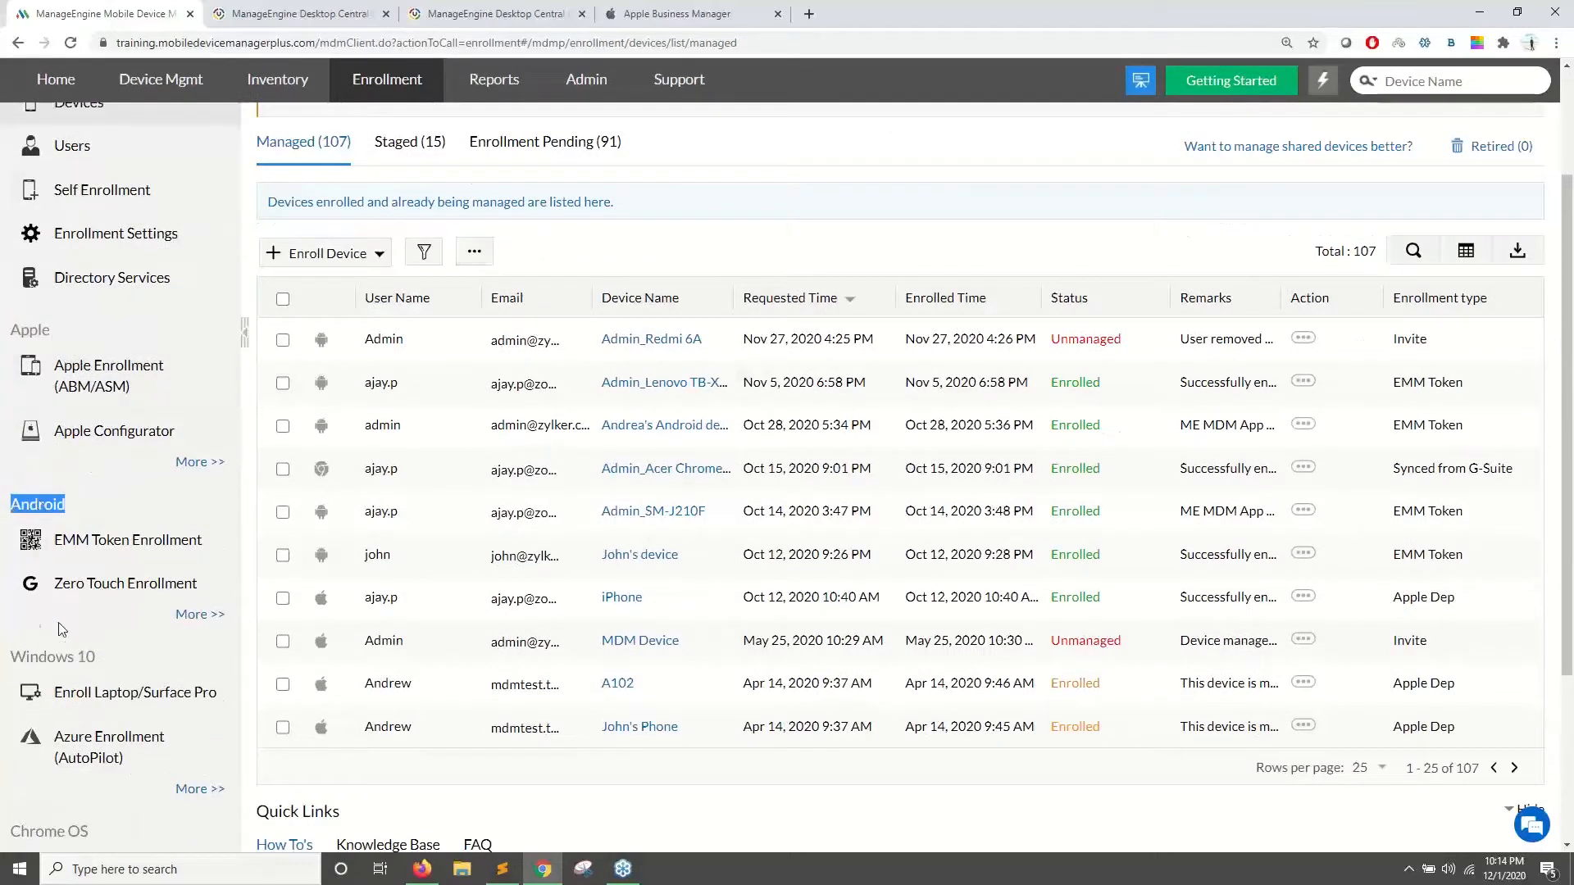
scroll(188, 517, up, 2)
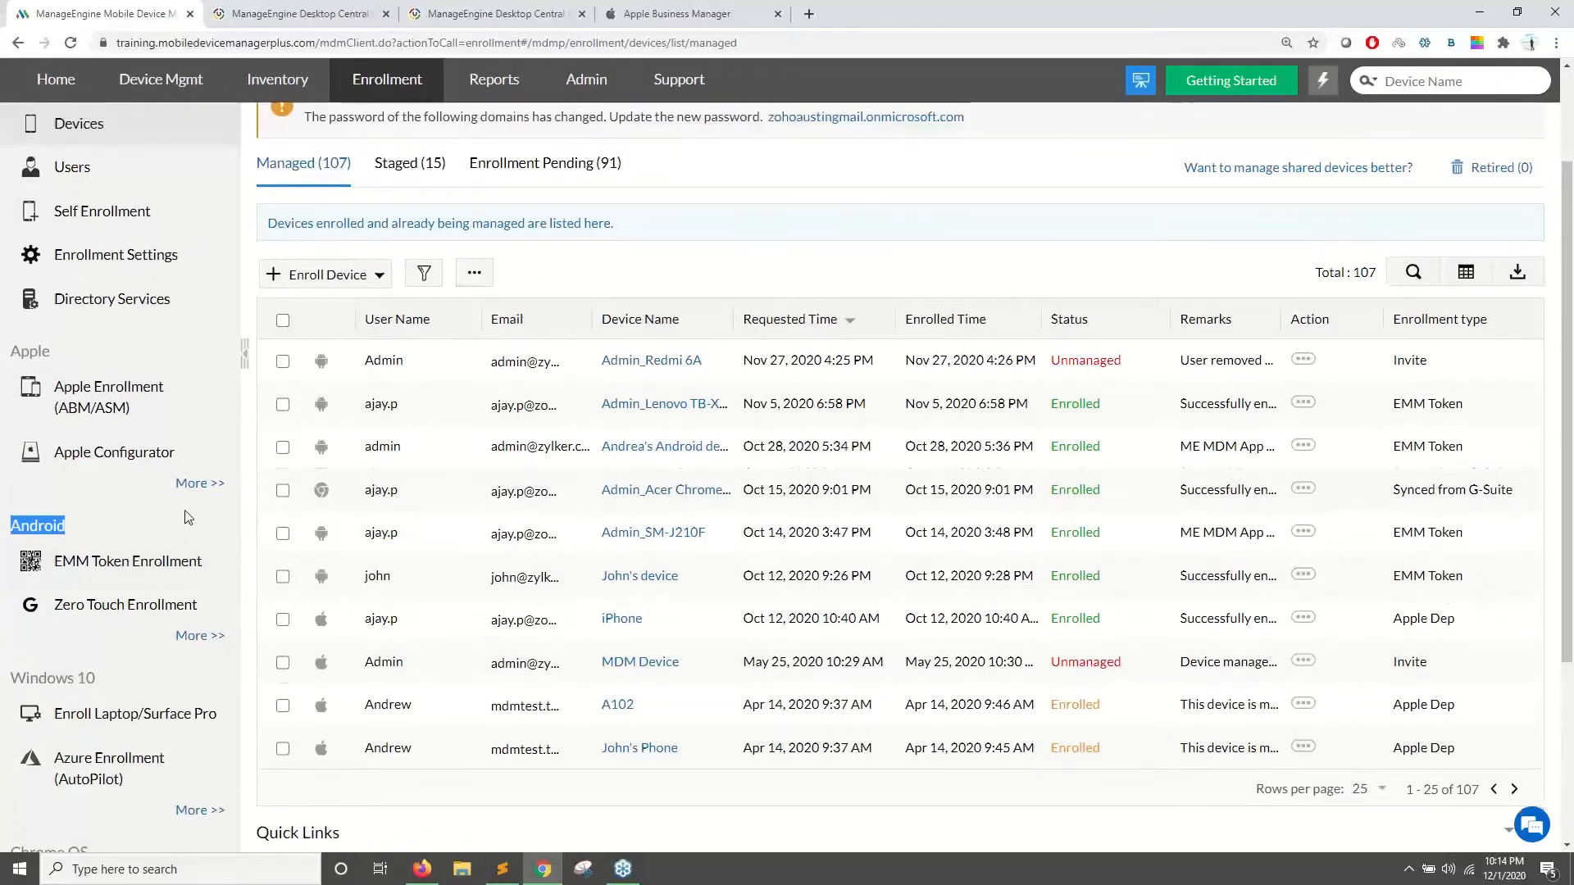
click(508, 164)
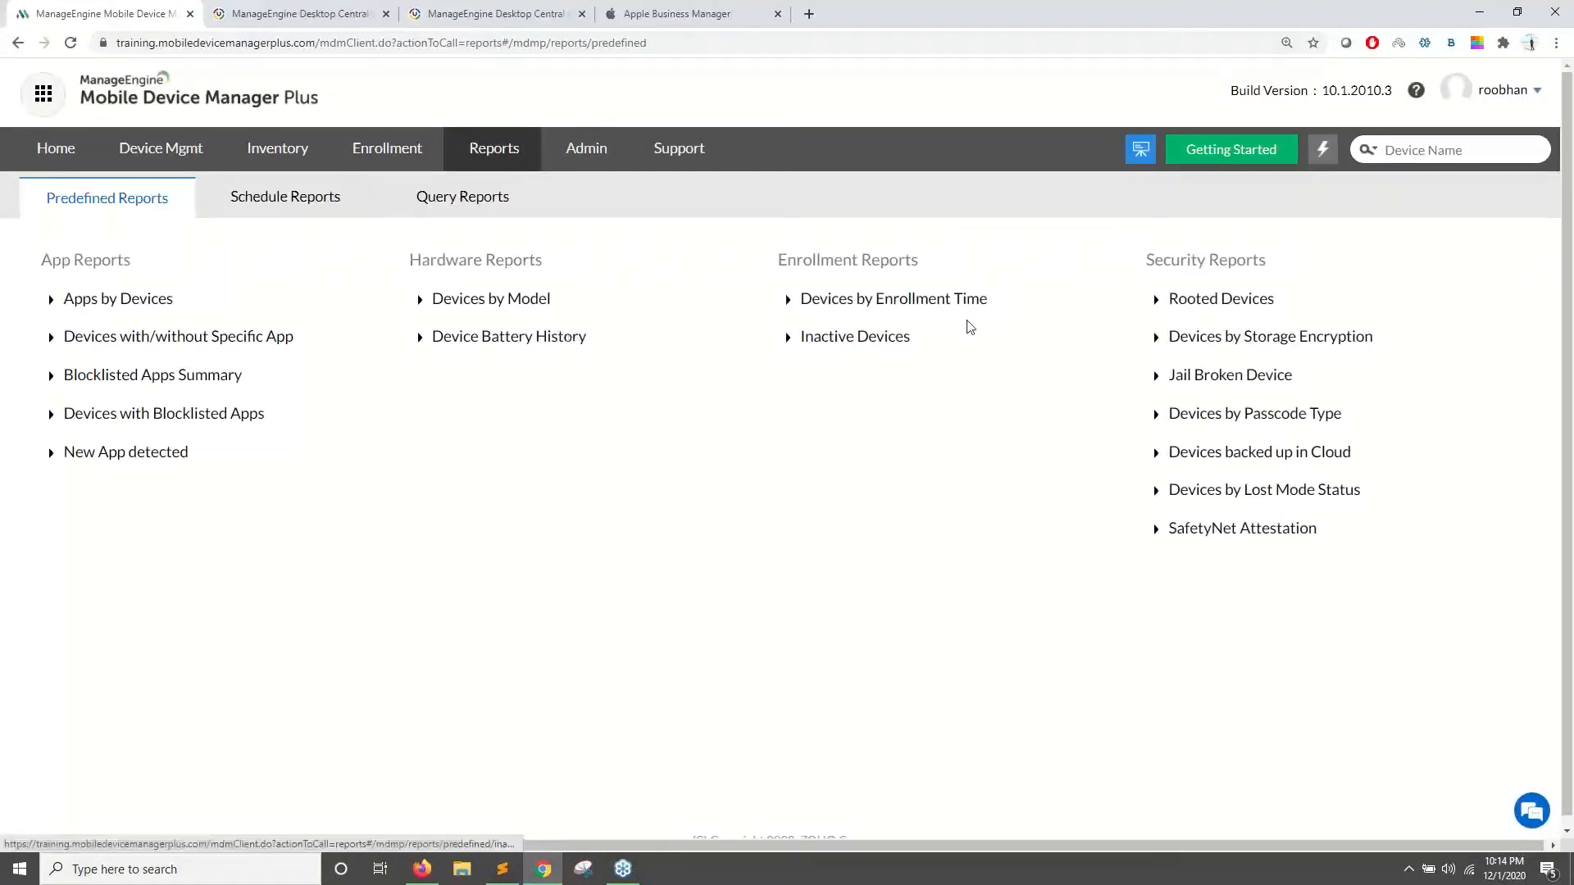
- Start a new scheduled report with Apps by Devices, App Installation summary and New App detected
click(305, 216)
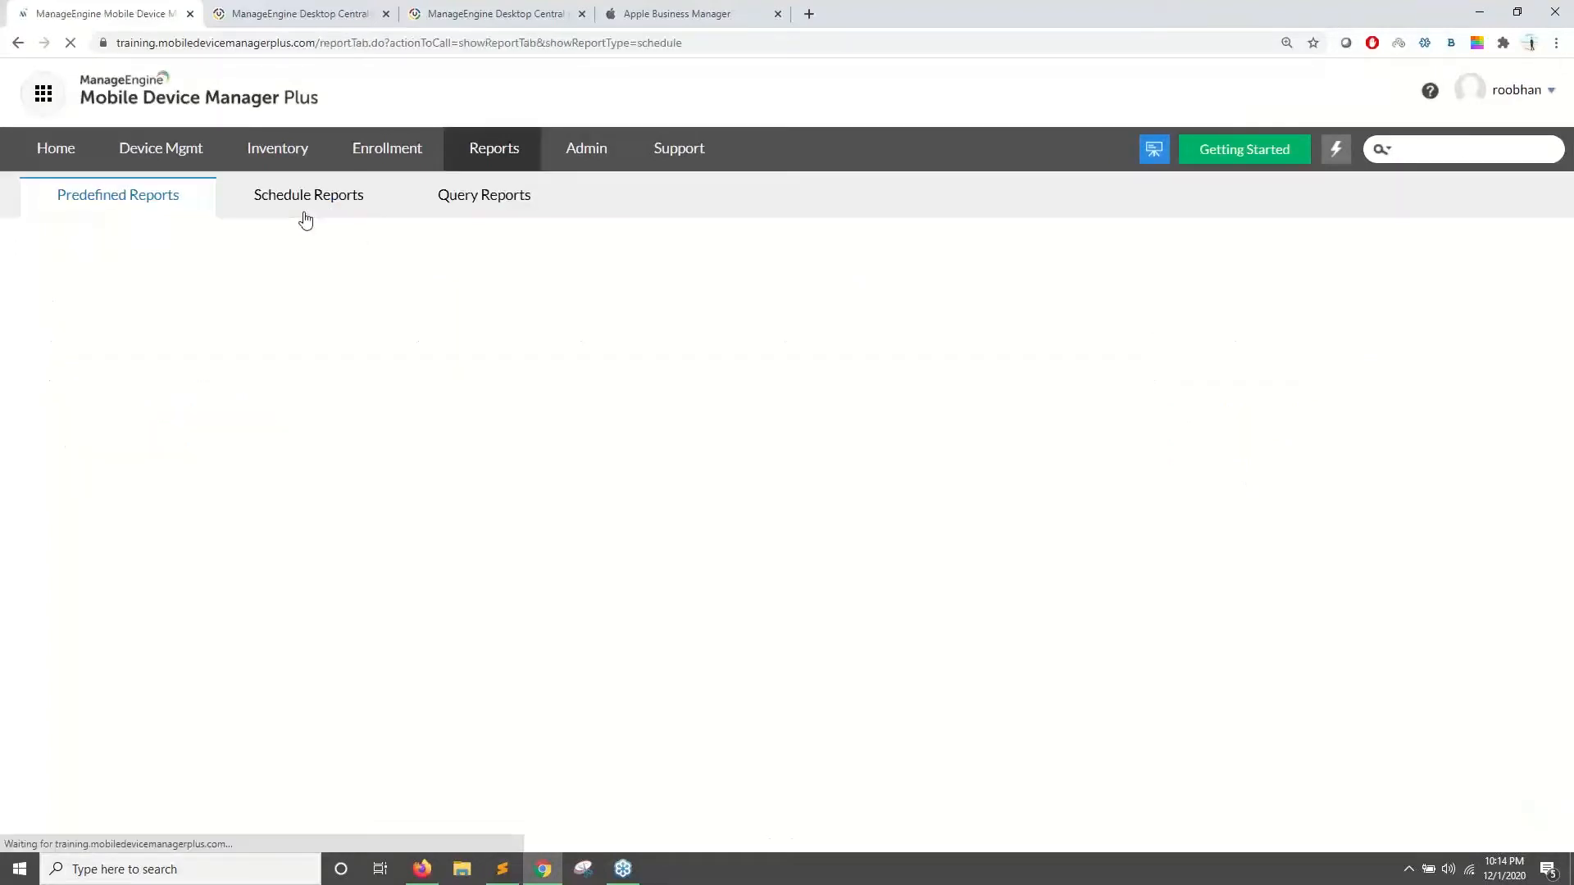
click(169, 260)
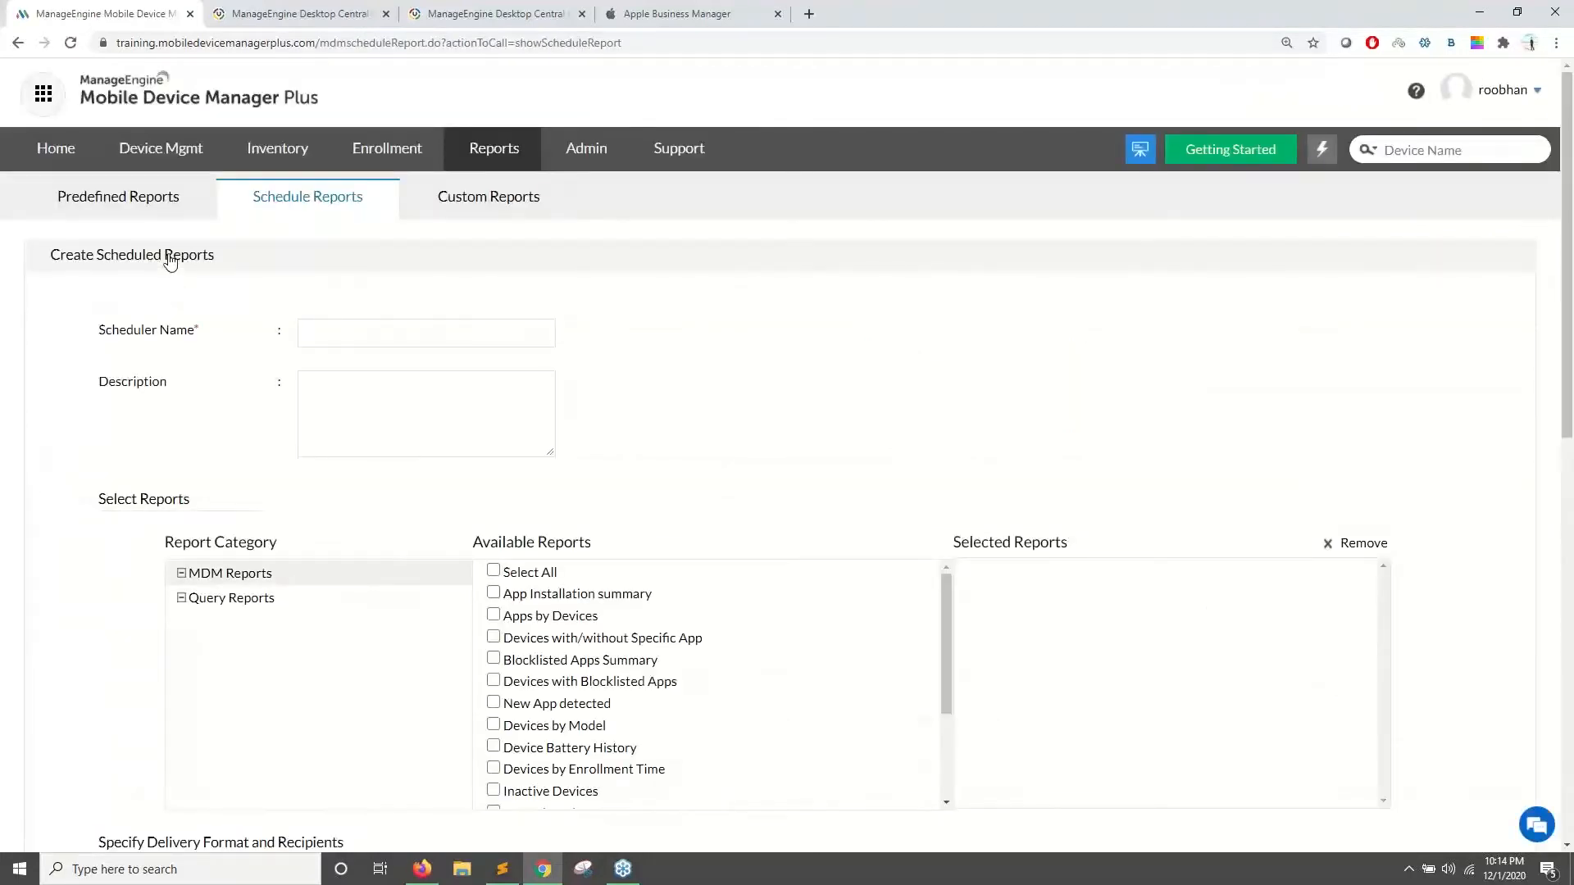
scroll(359, 324, down, 5)
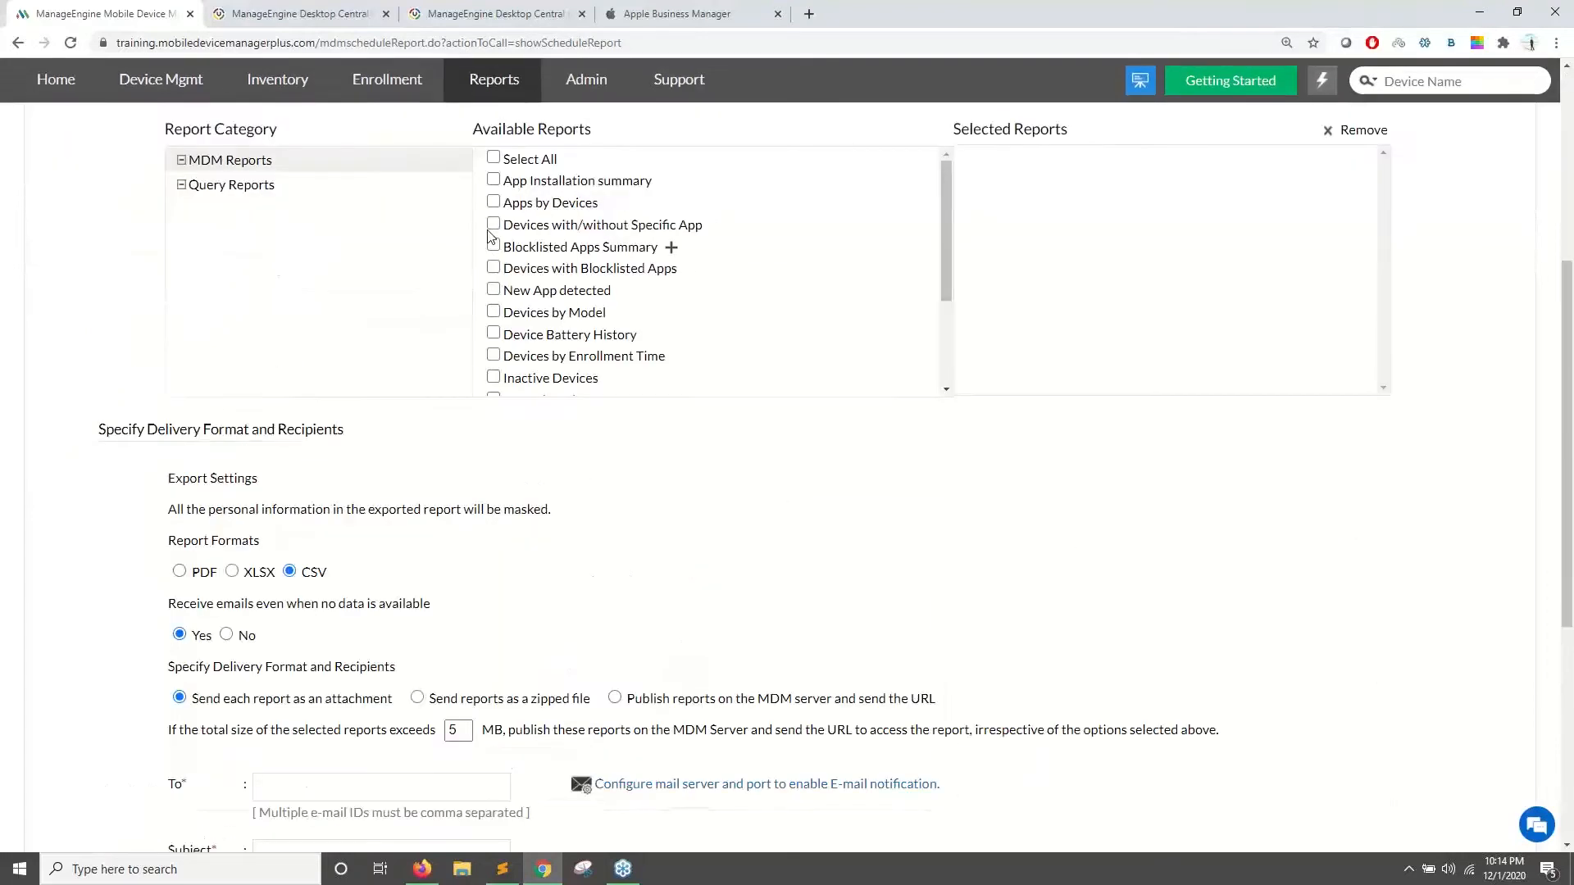
click(493, 202)
click(493, 181)
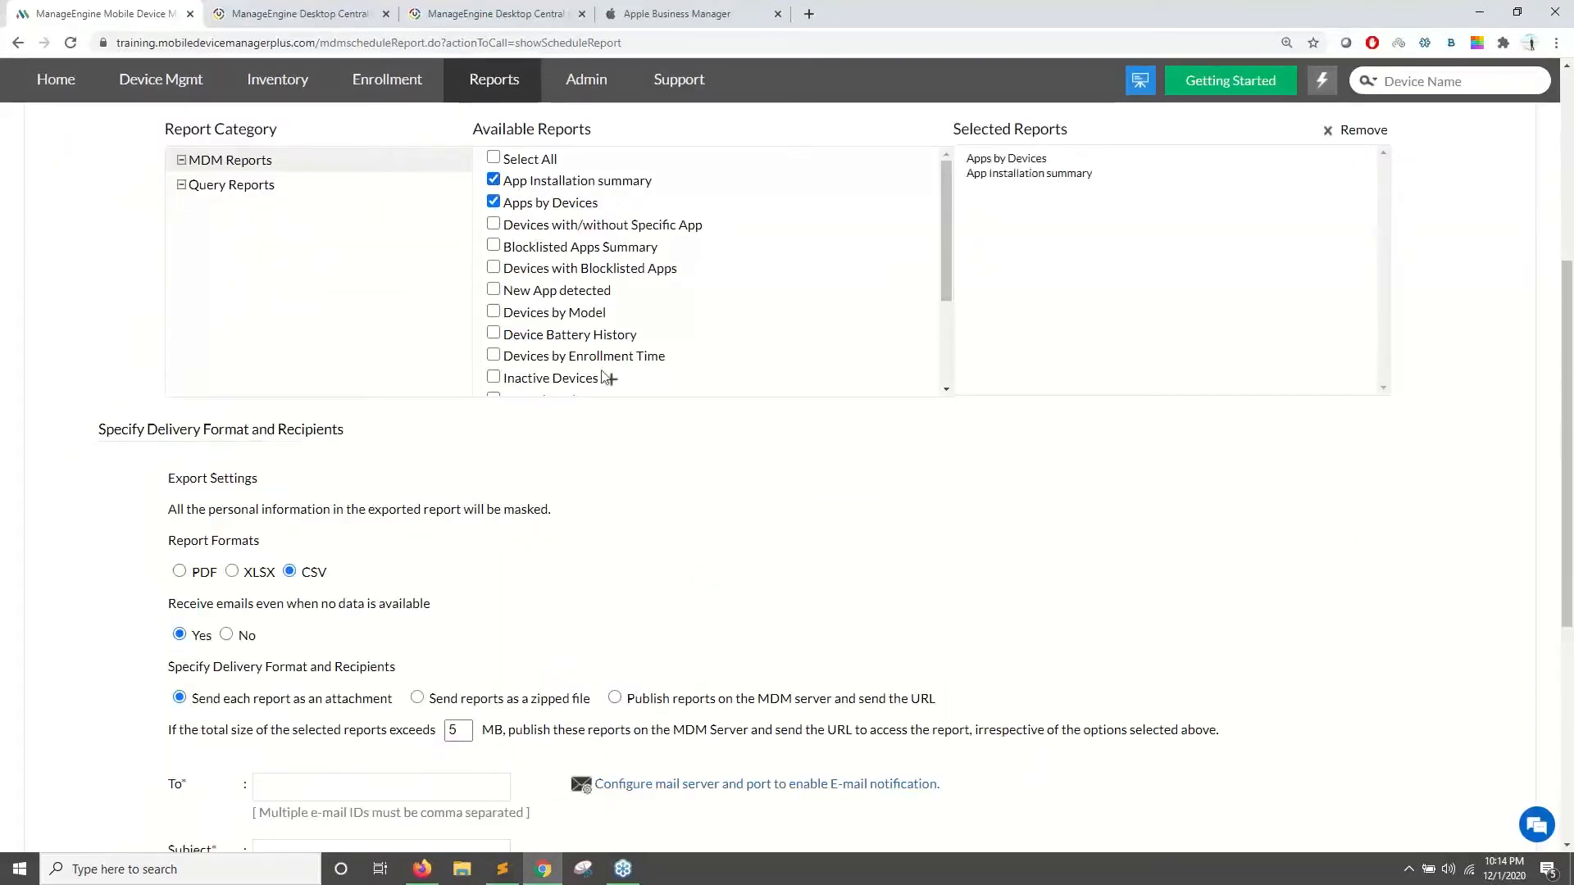
click(493, 291)
scroll(740, 305, up, 3)
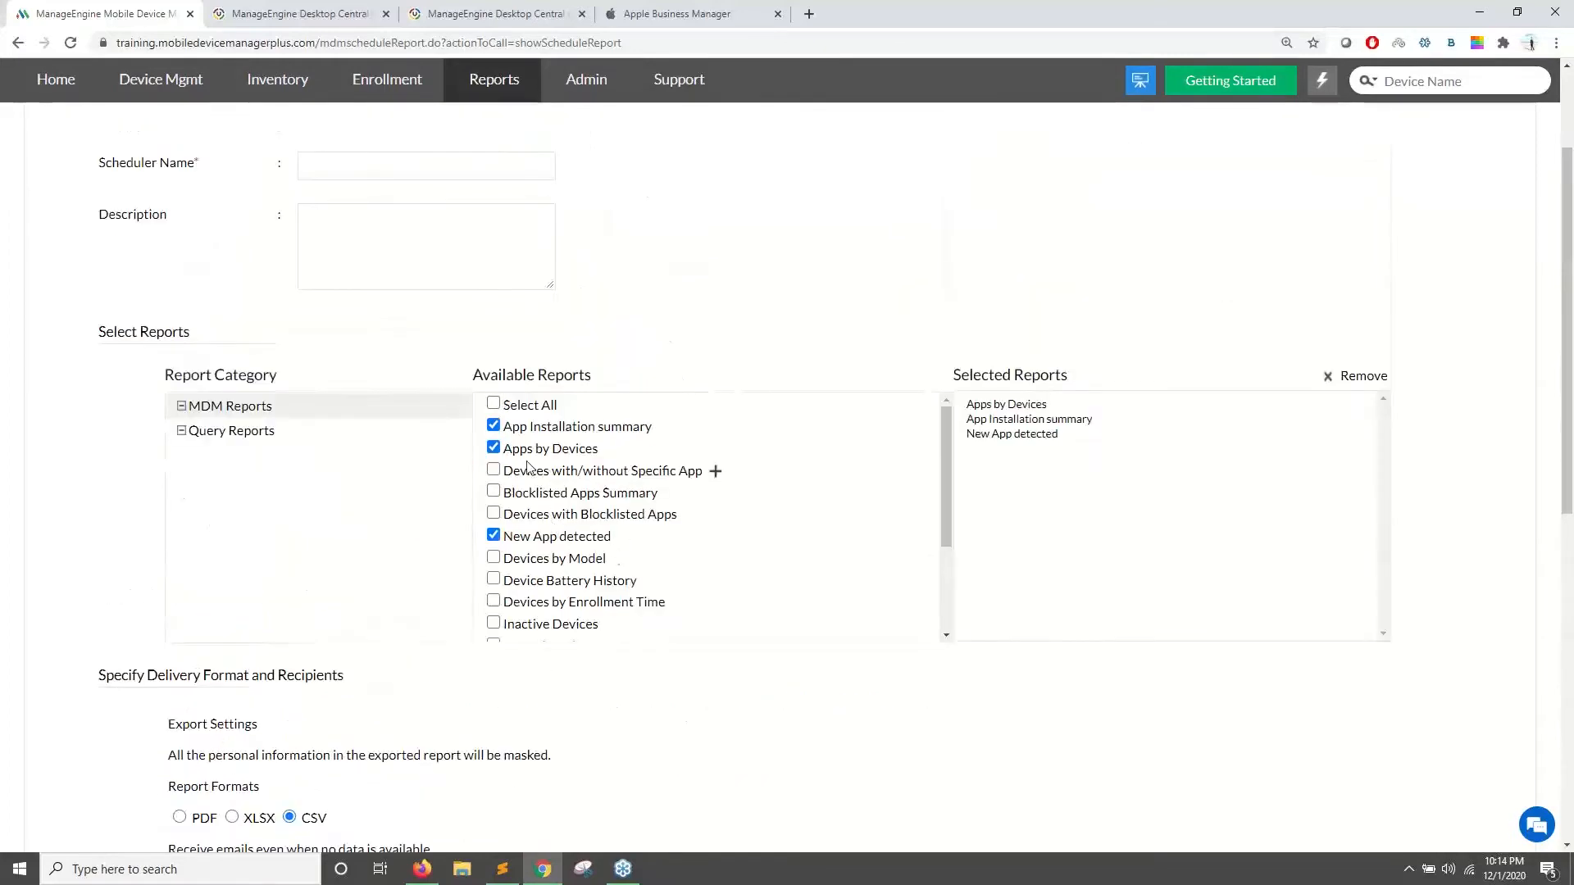
scroll(578, 499, down, 2)
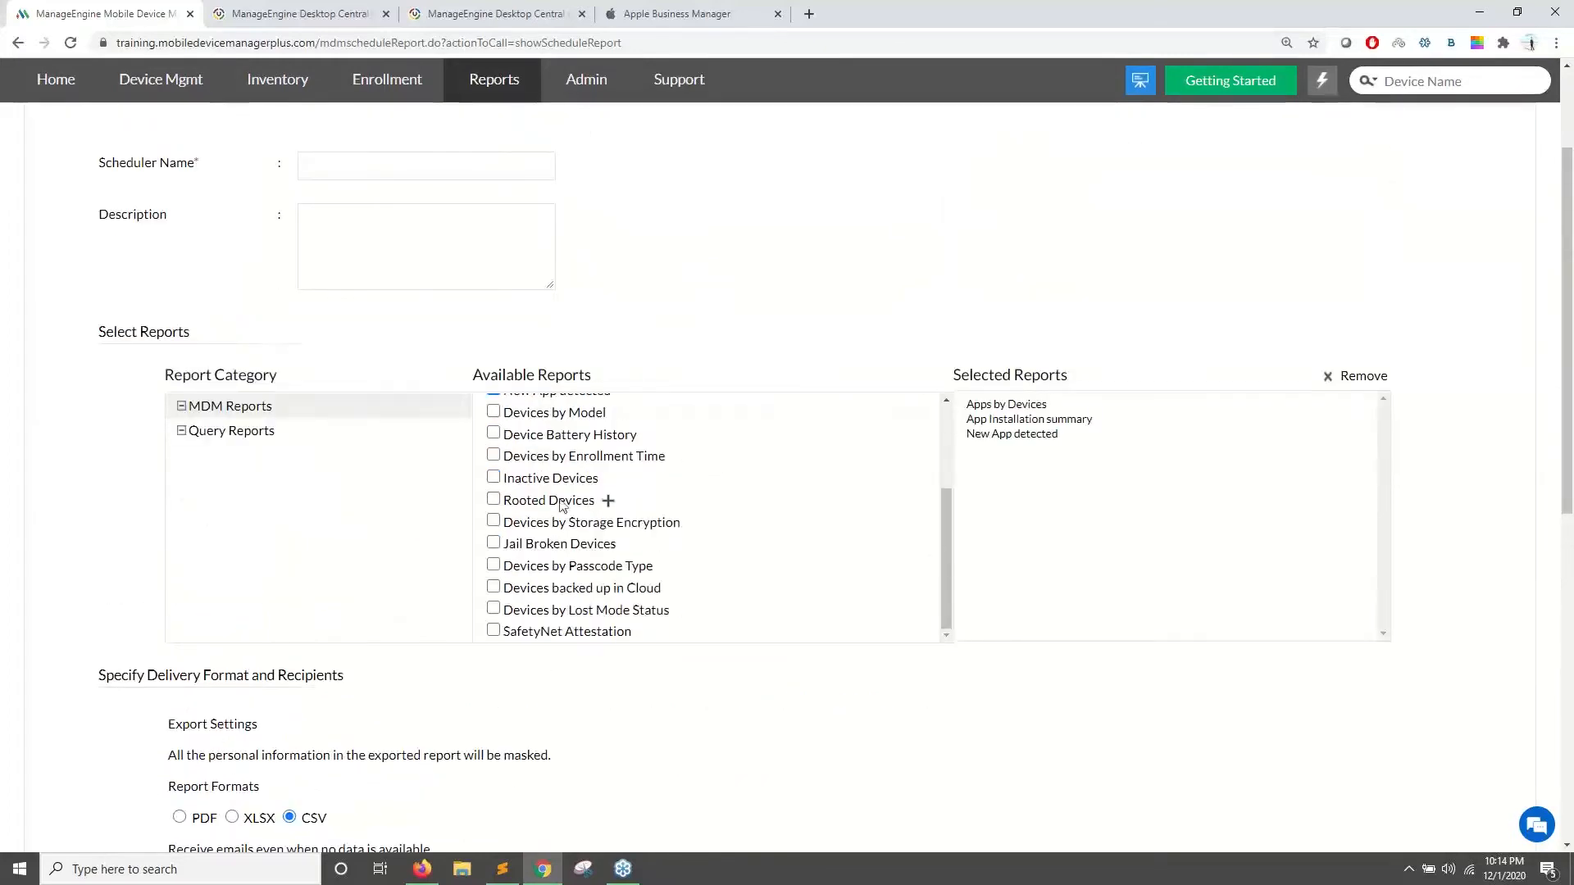
scroll(410, 525, down, 3)
scroll(363, 565, down, 4)
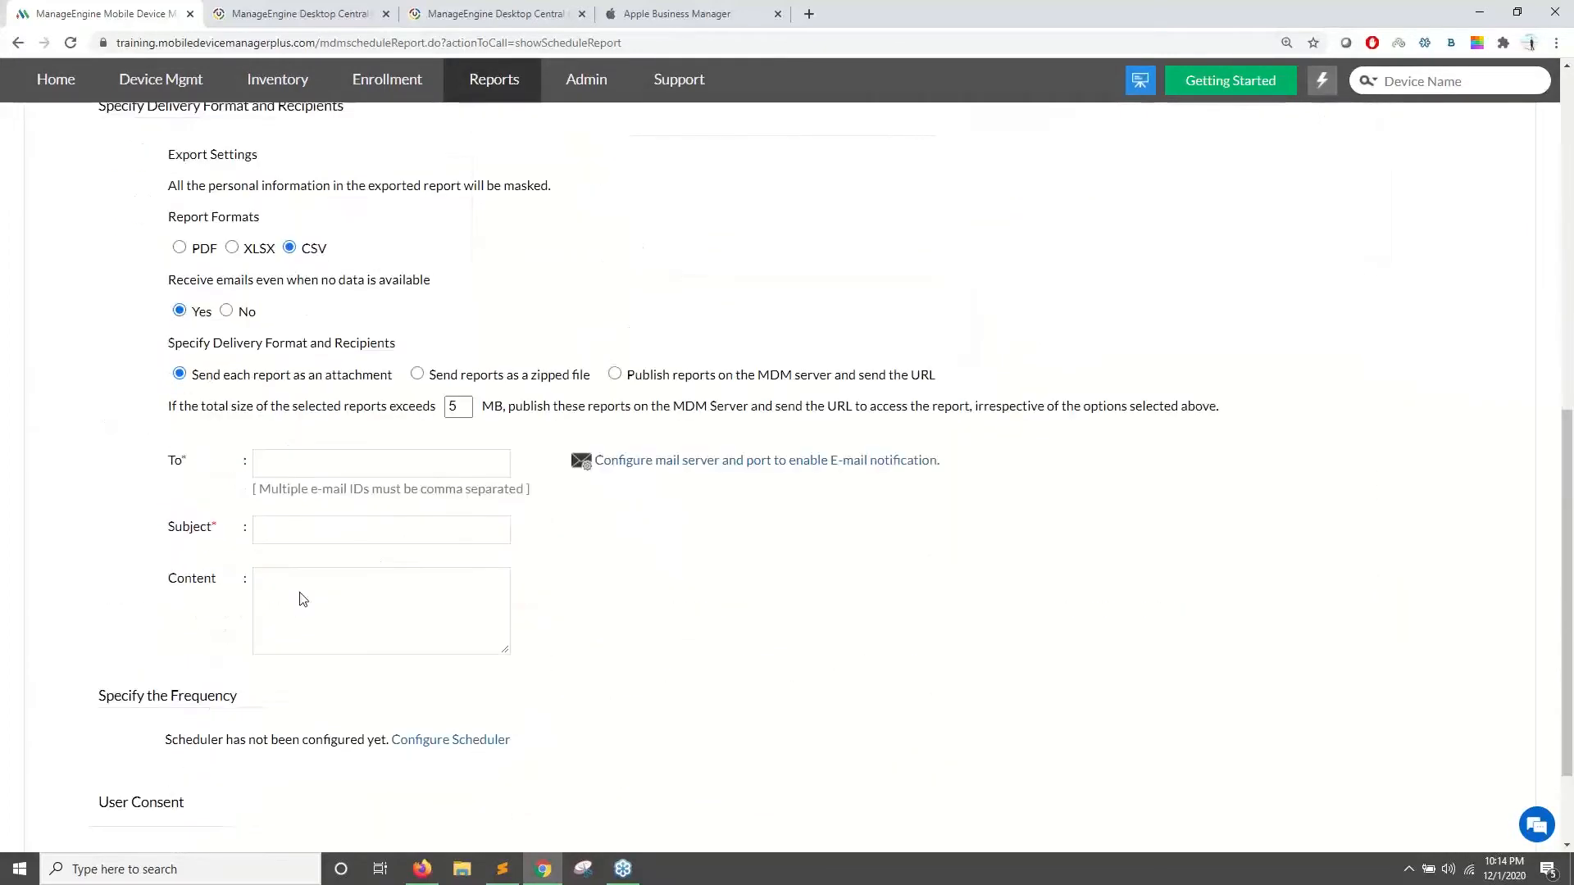
- Schedule the report weekly on Monday and Friday with start time 11
click(437, 737)
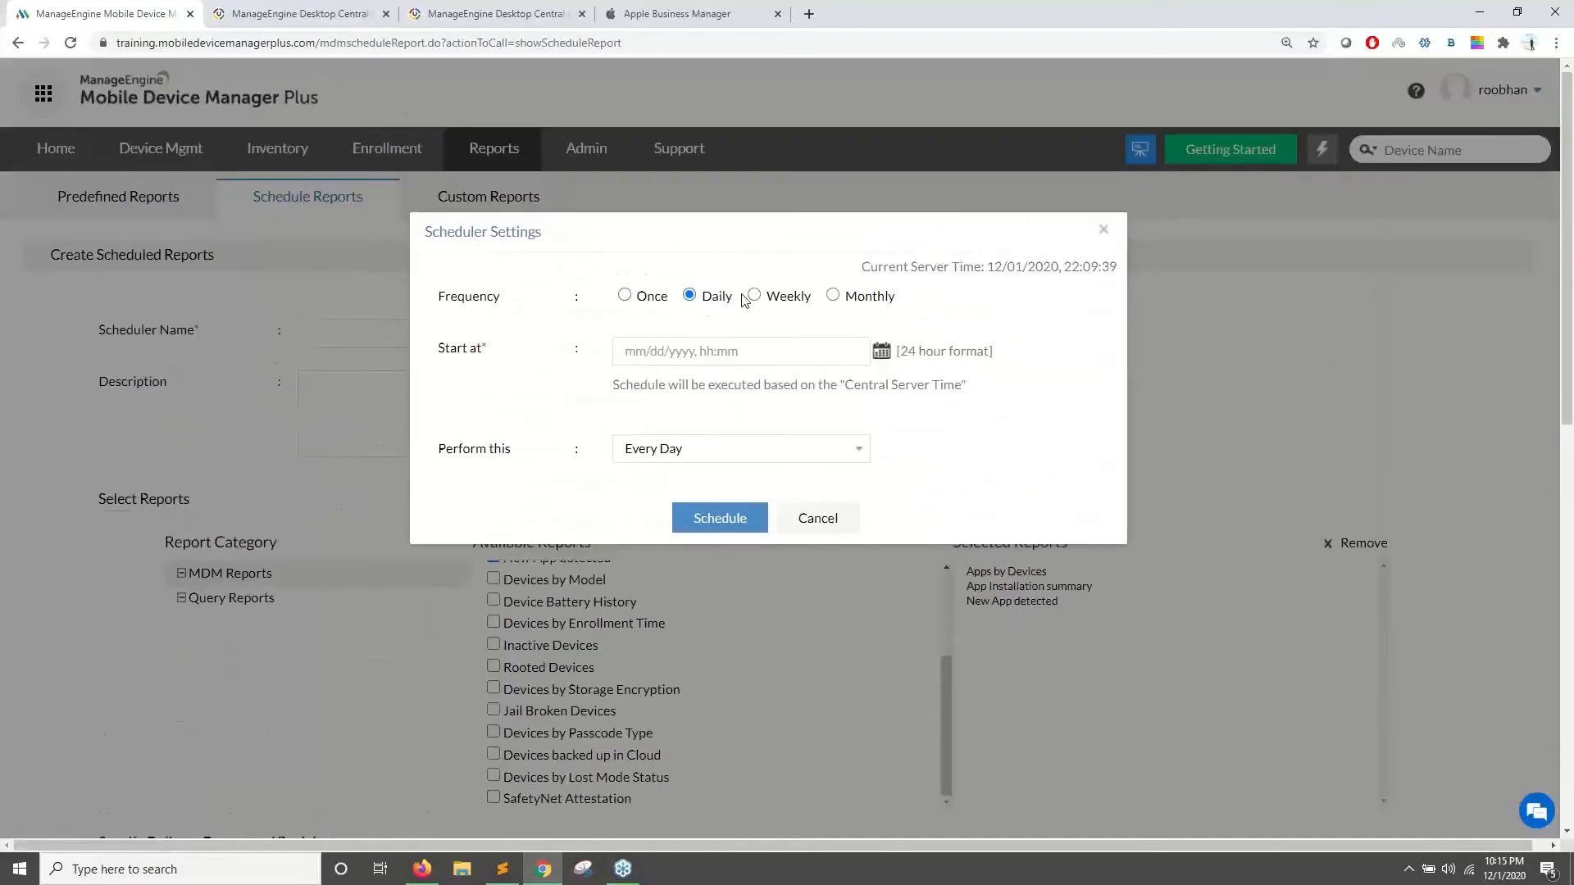
click(753, 297)
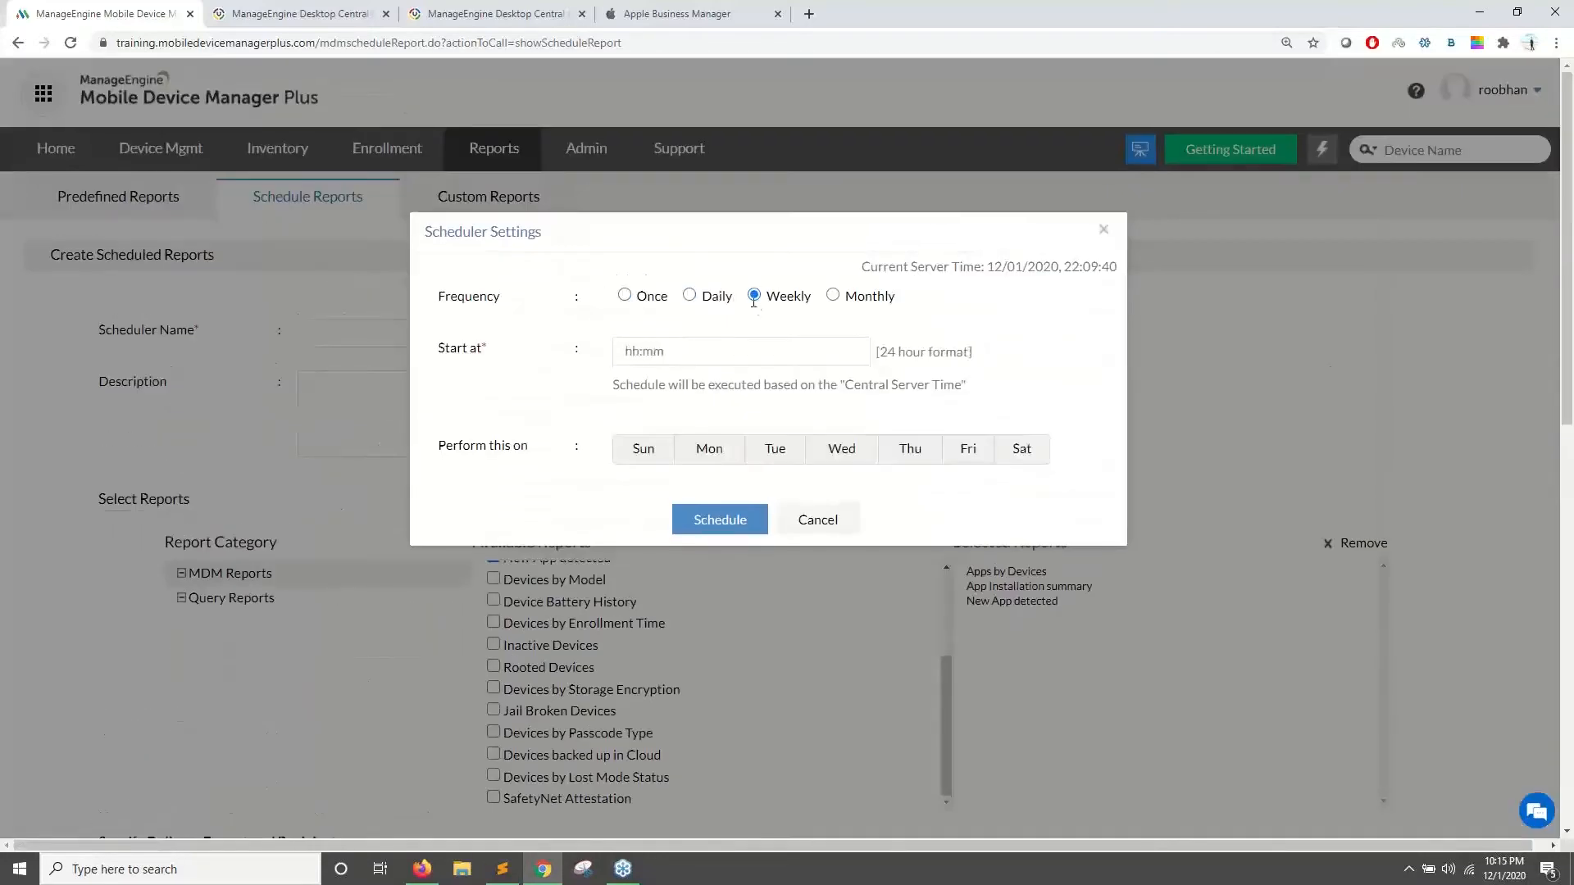
click(718, 464)
click(966, 451)
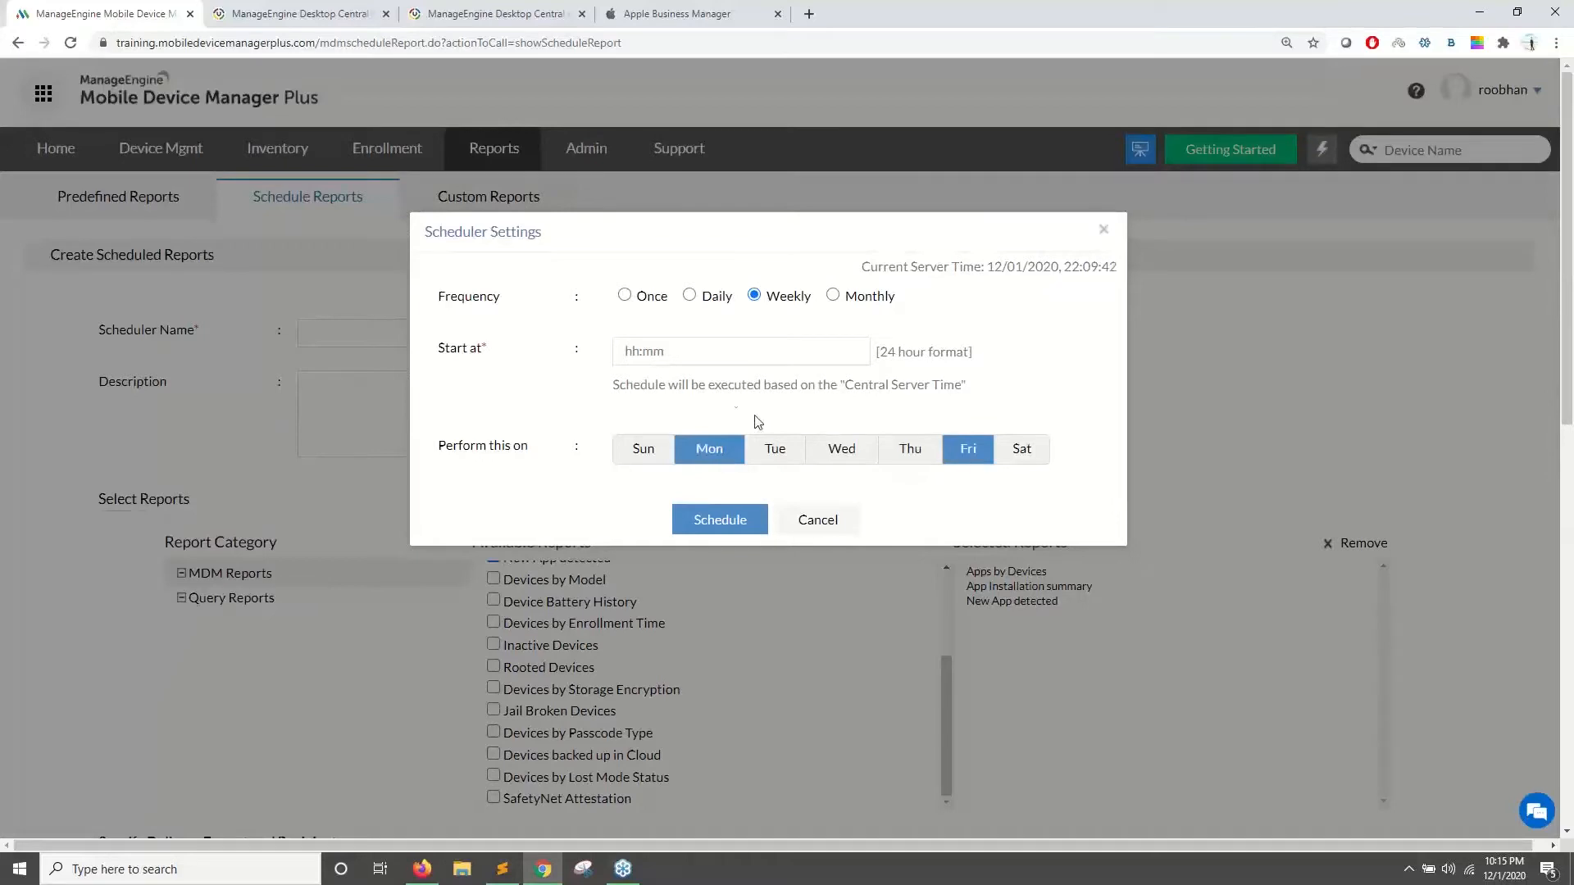
click(643, 357)
text(11)
click(720, 520)
- Review the PDF and XLSX formats and recipients field, then go to the Admin overview
scroll(706, 369, down, 7)
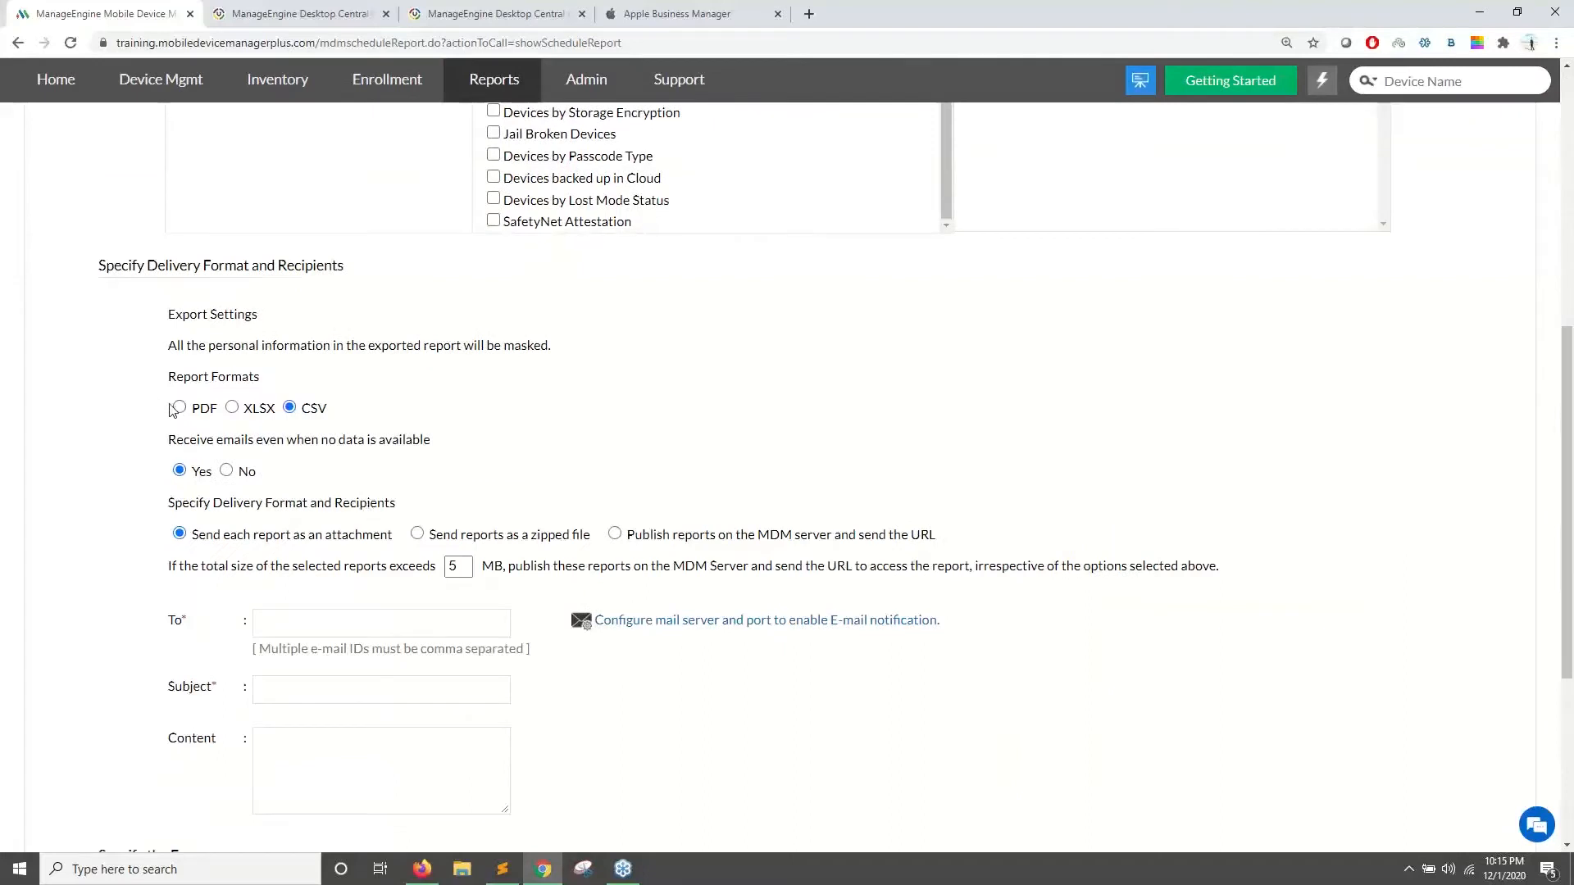
drag(174, 410, 298, 408)
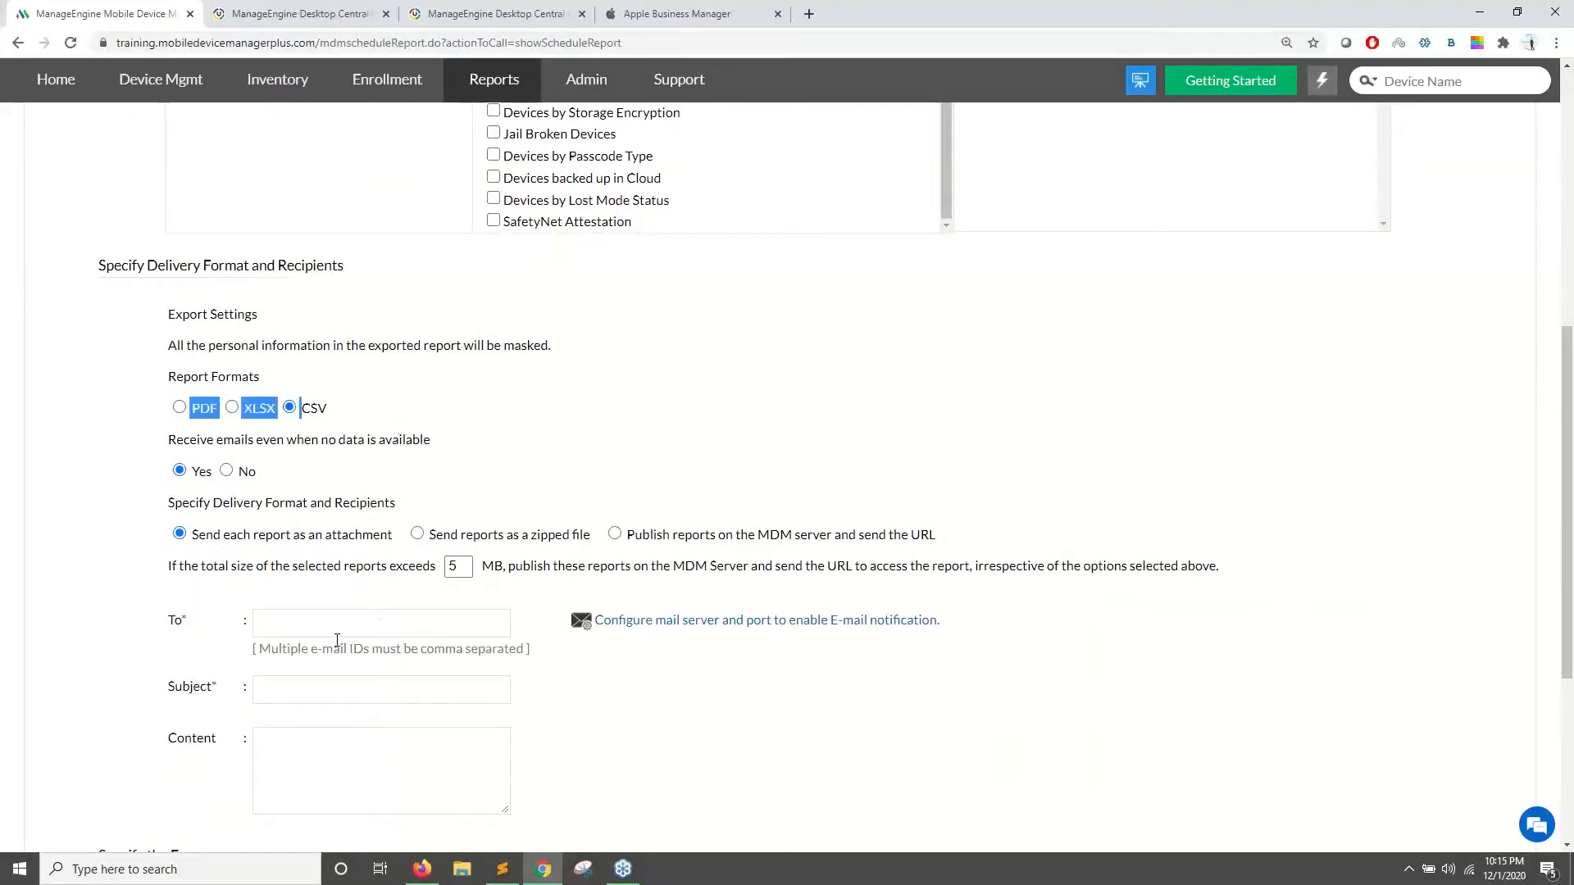
click(371, 625)
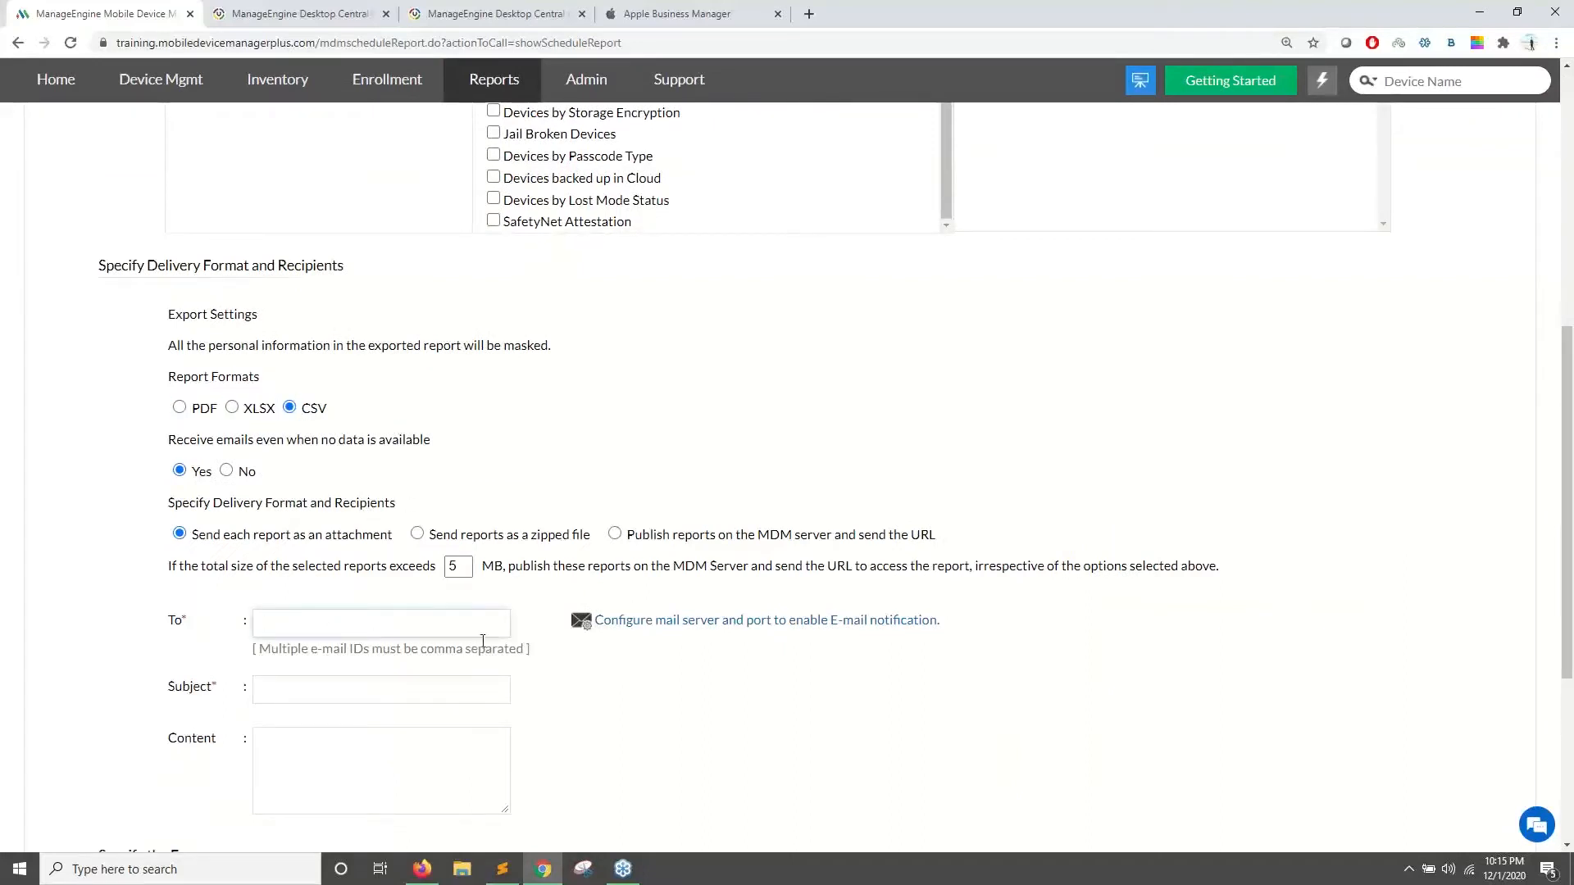
scroll(492, 640, up, 4)
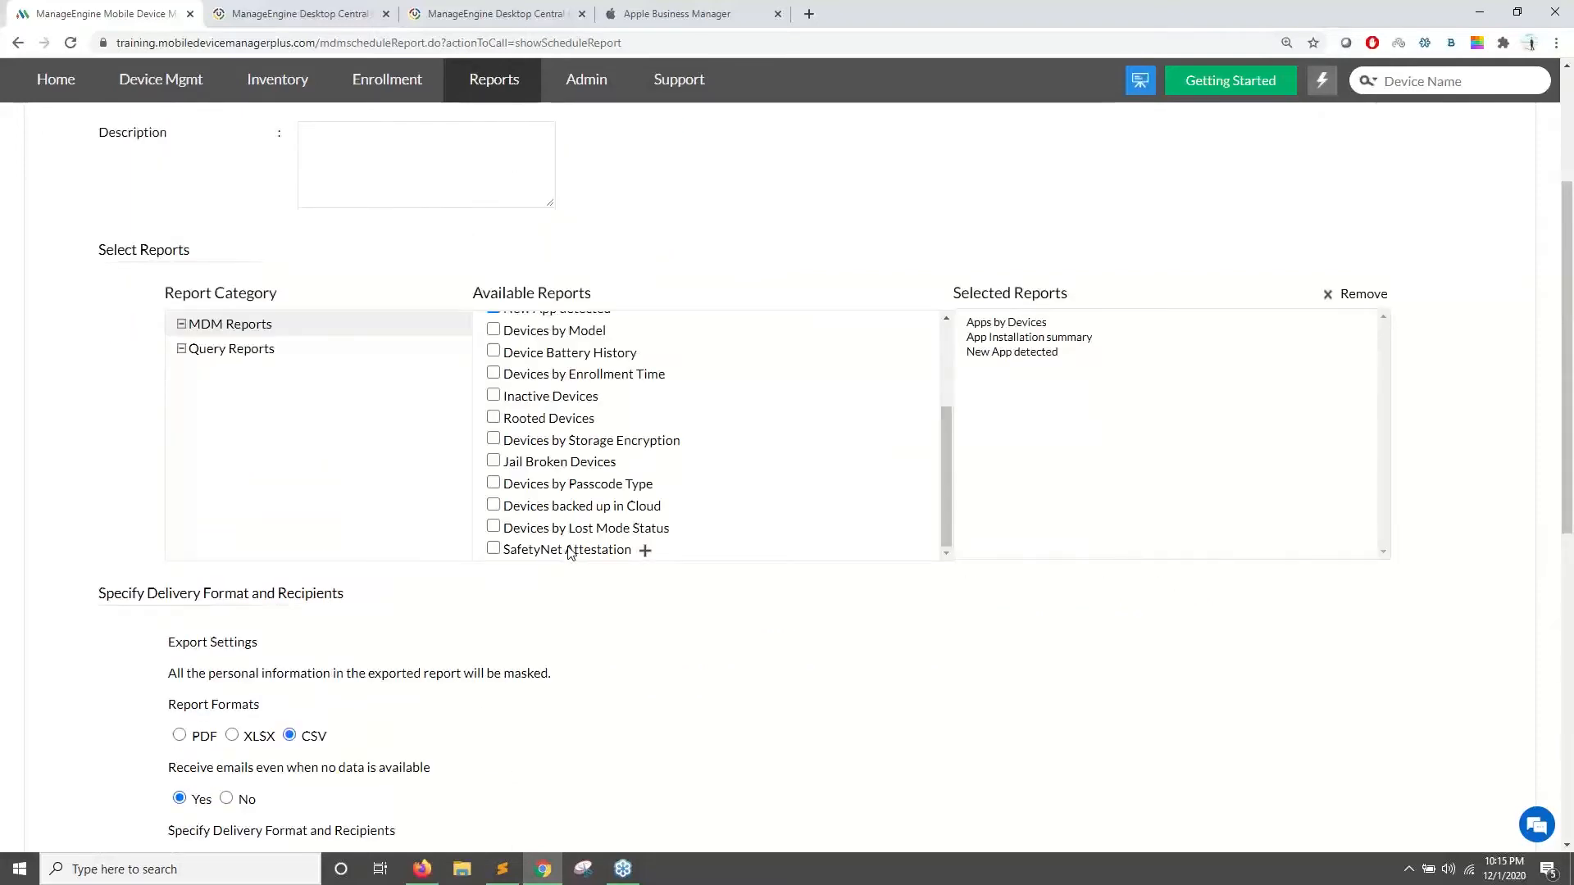
scroll(571, 554, up, 8)
click(584, 148)
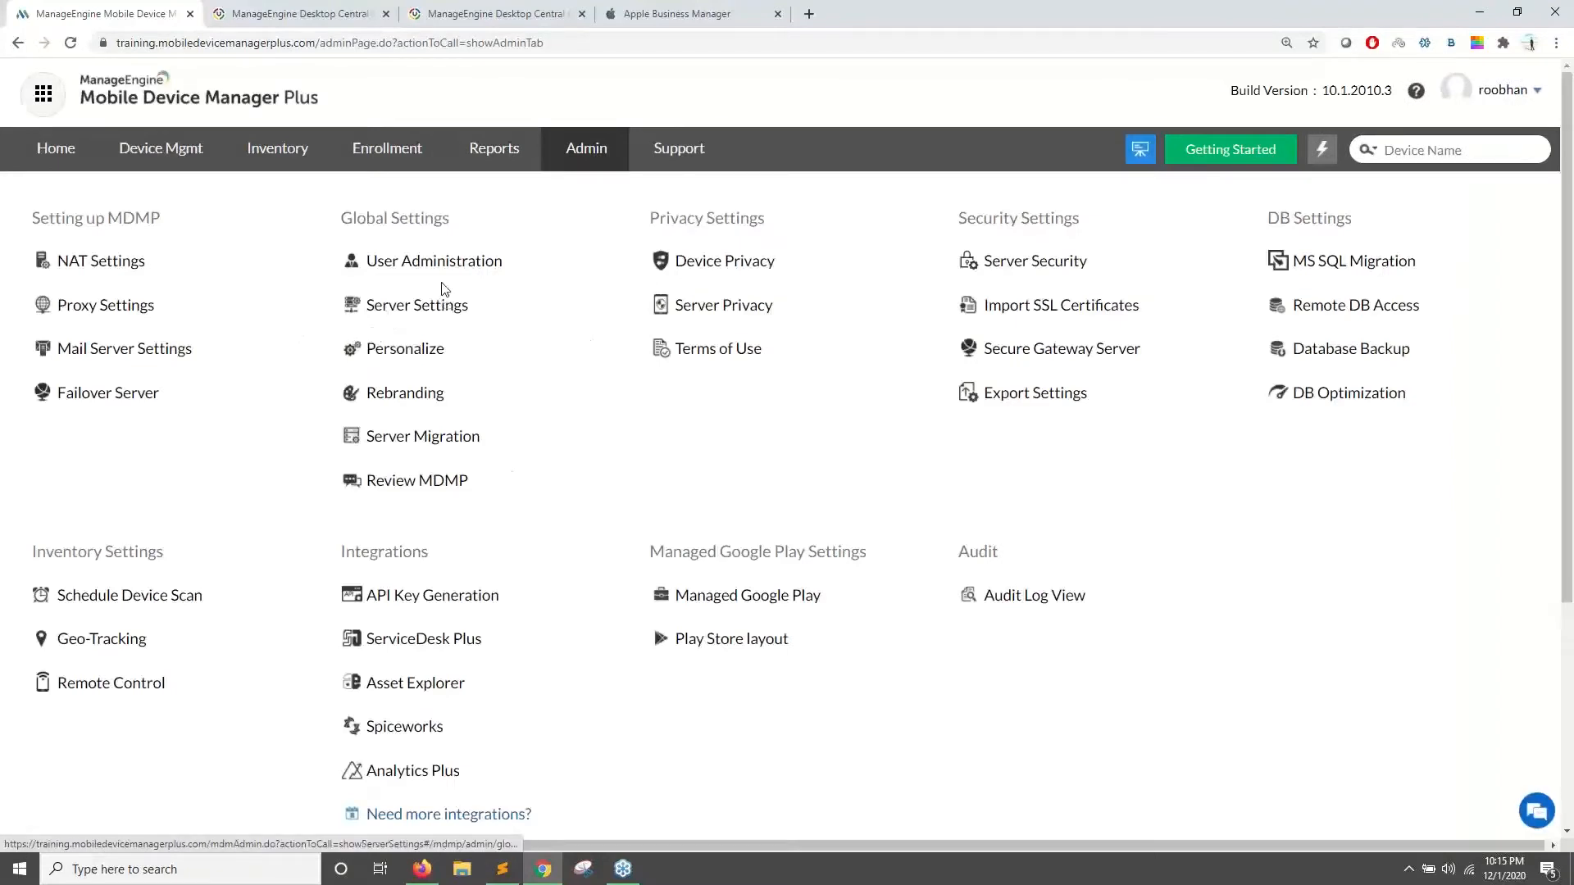
- Browse User Administration and Rebranding under Admin, then go to the Support page
click(422, 271)
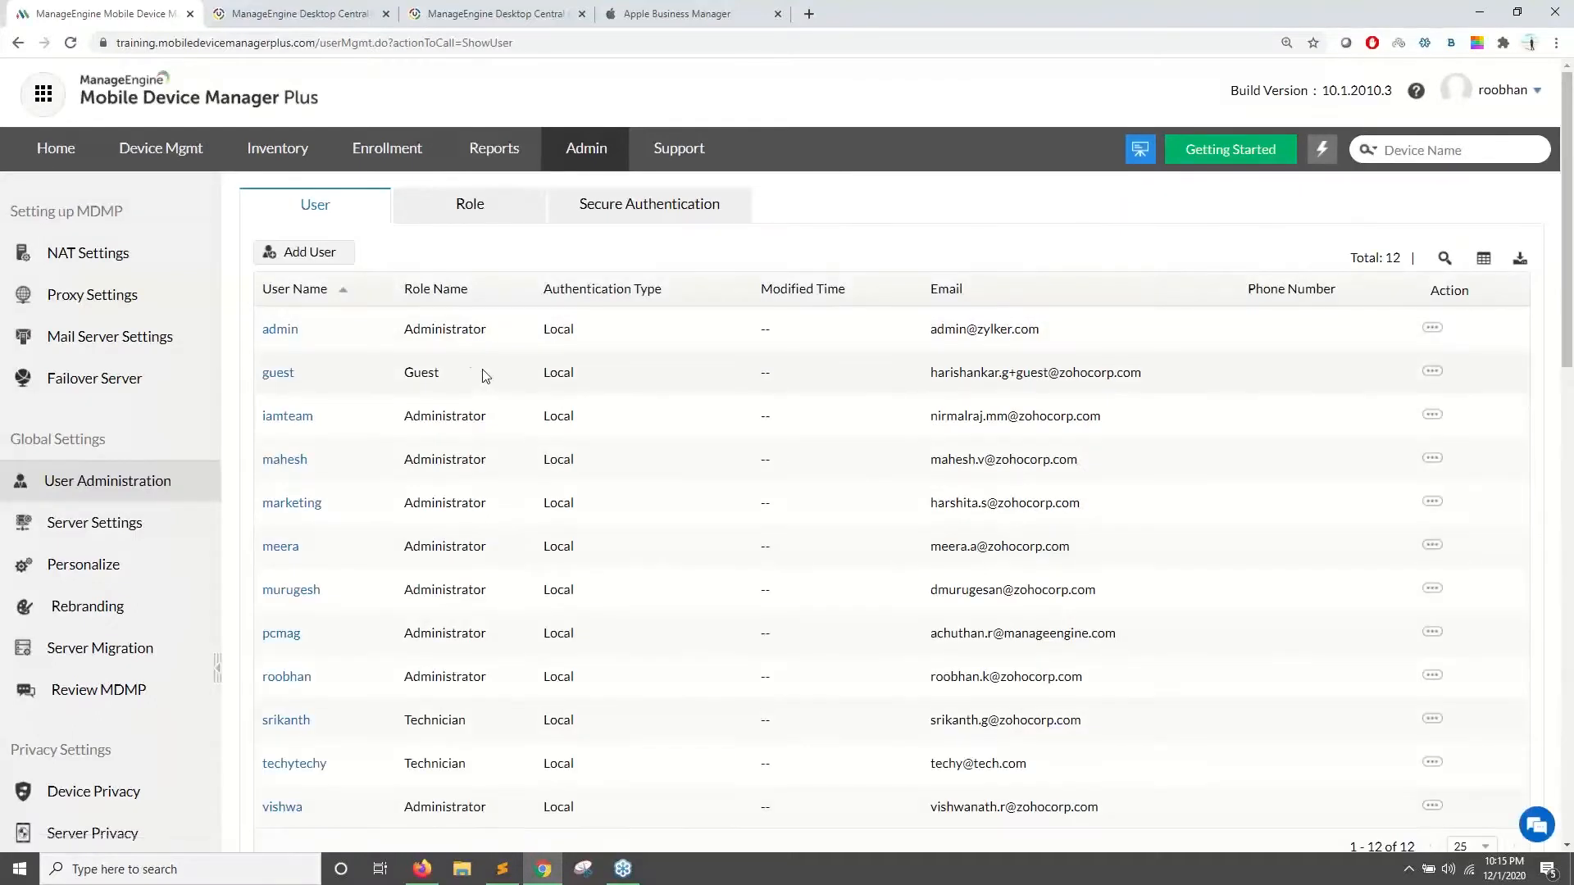
click(573, 158)
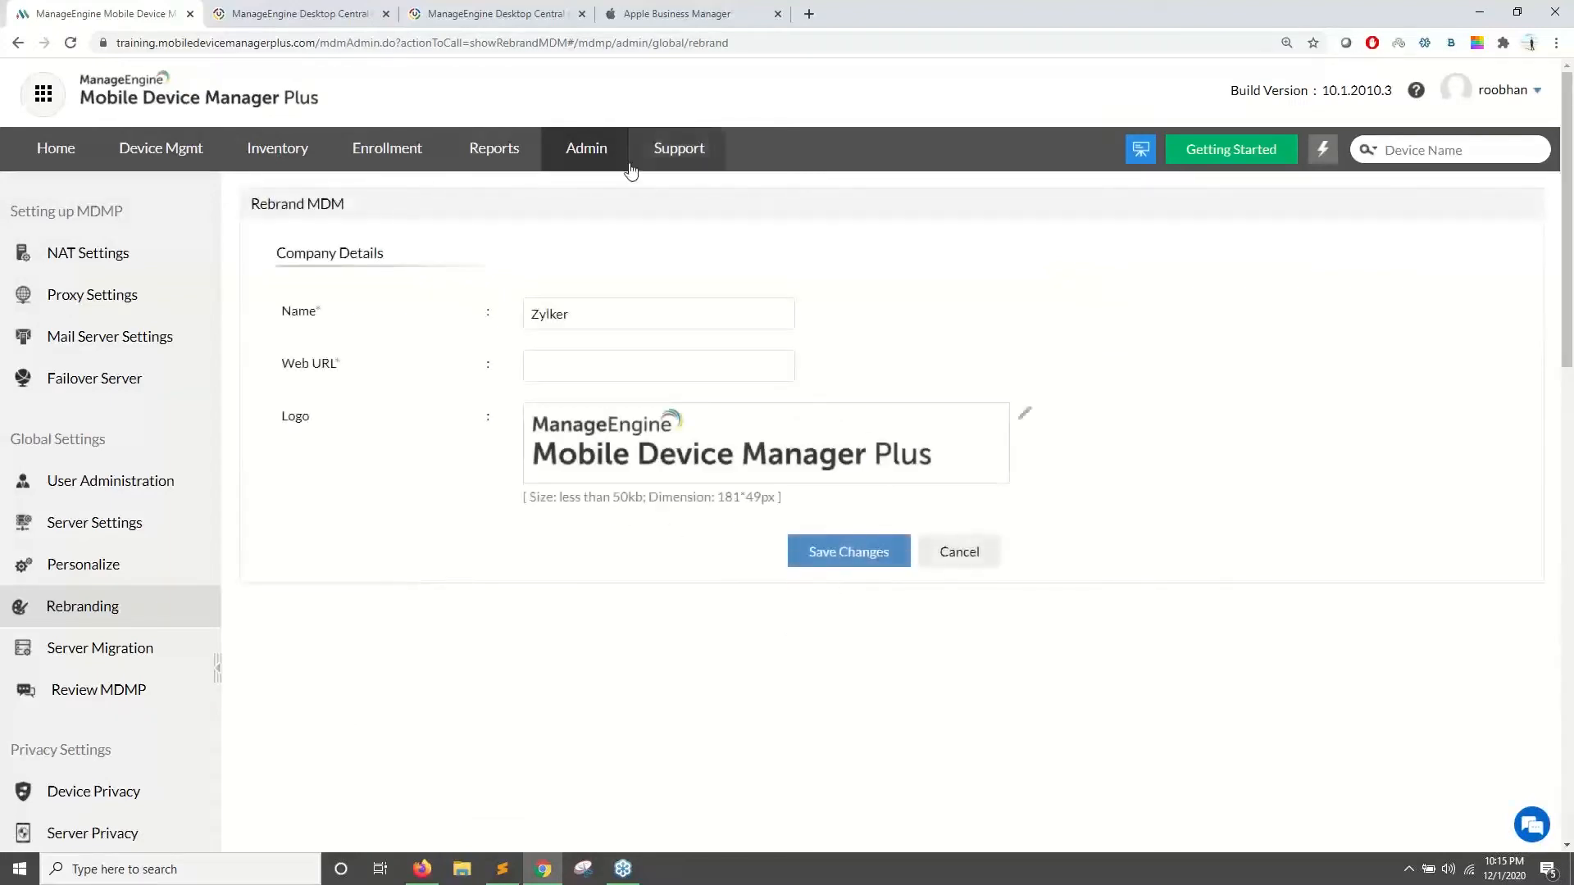
click(598, 157)
scroll(587, 495, down, 1)
scroll(478, 583, up, 1)
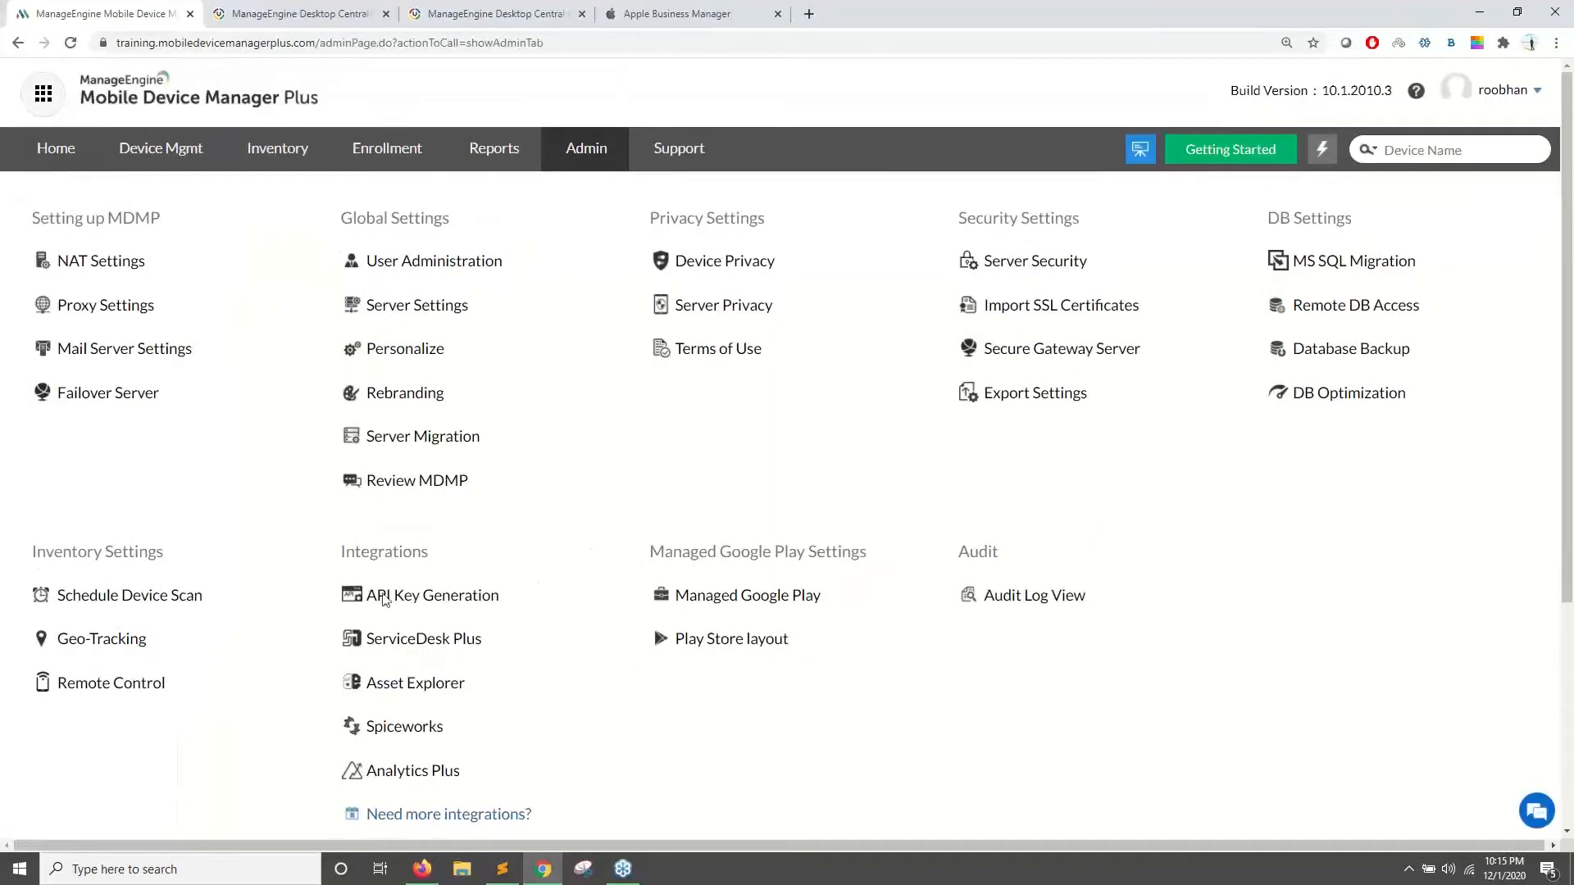
click(693, 159)
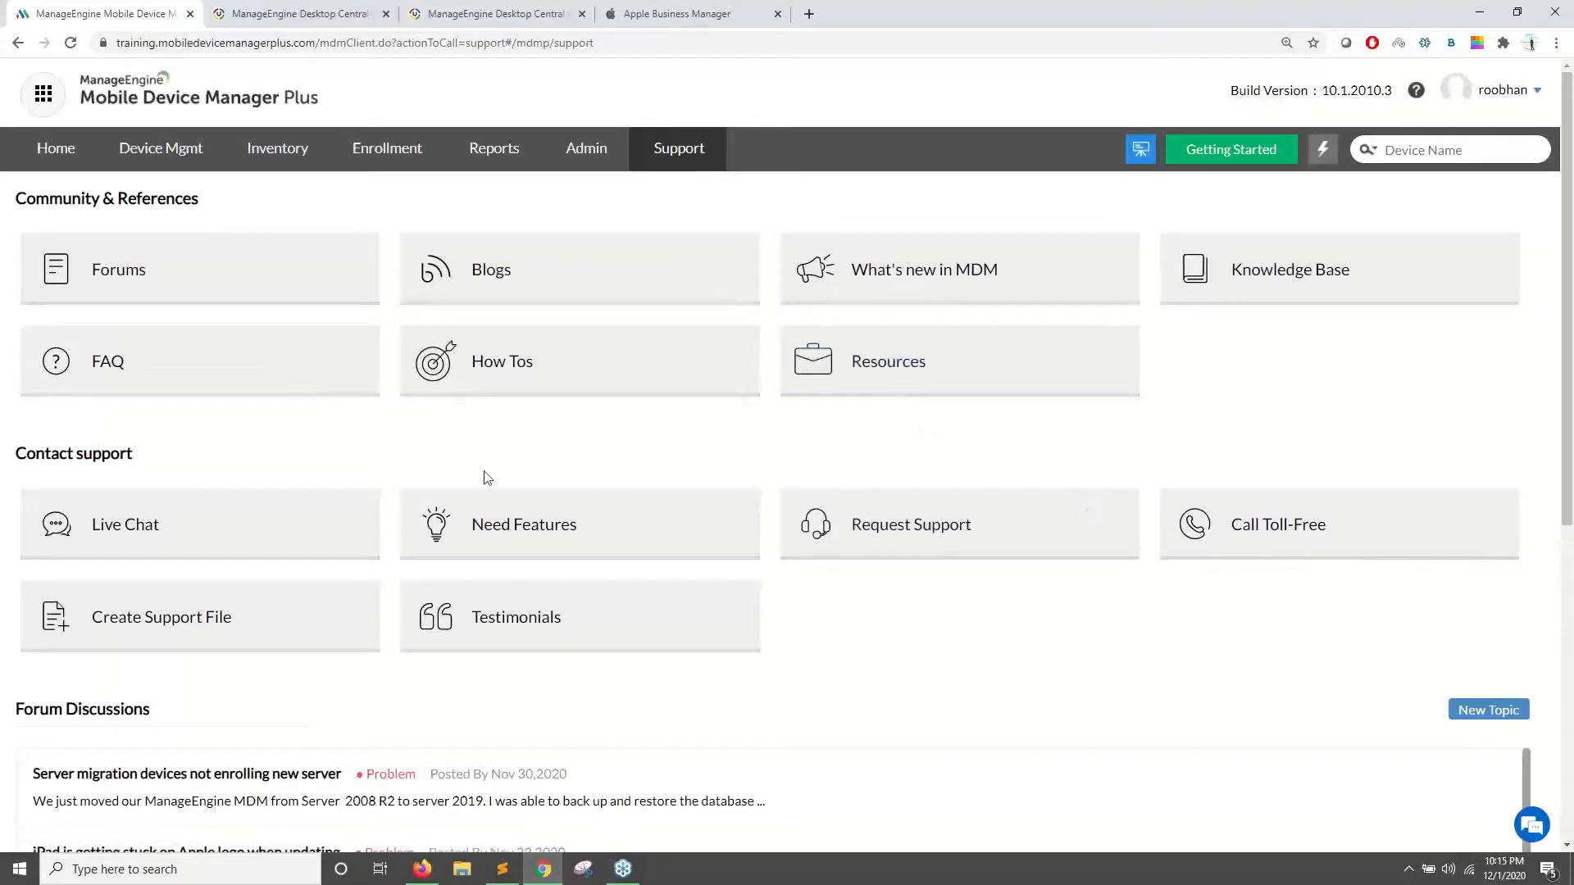
click(236, 523)
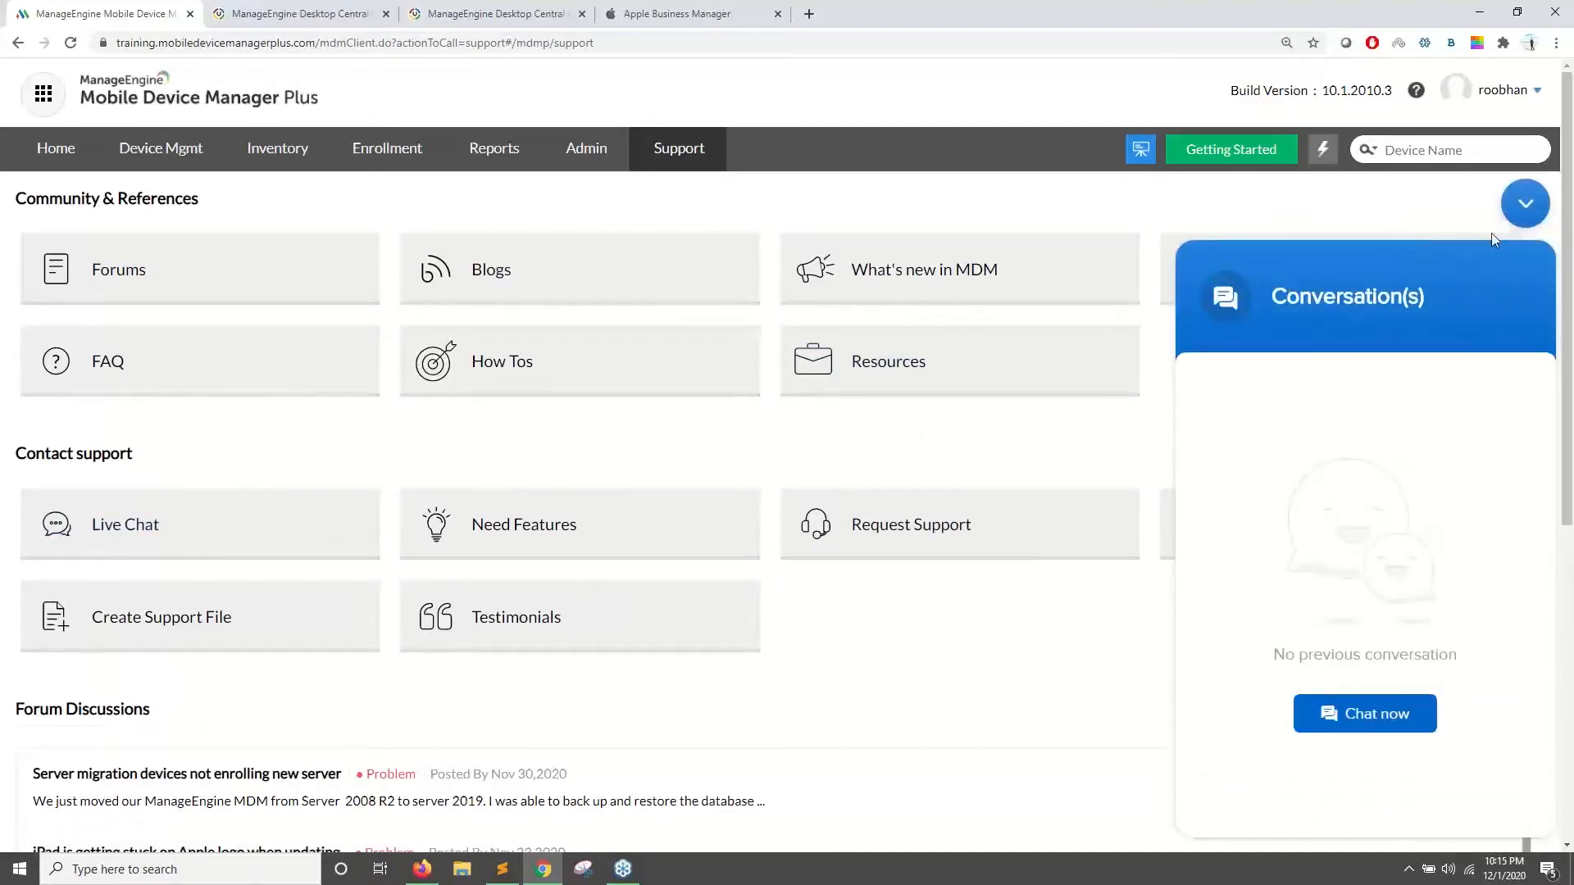
click(1525, 206)
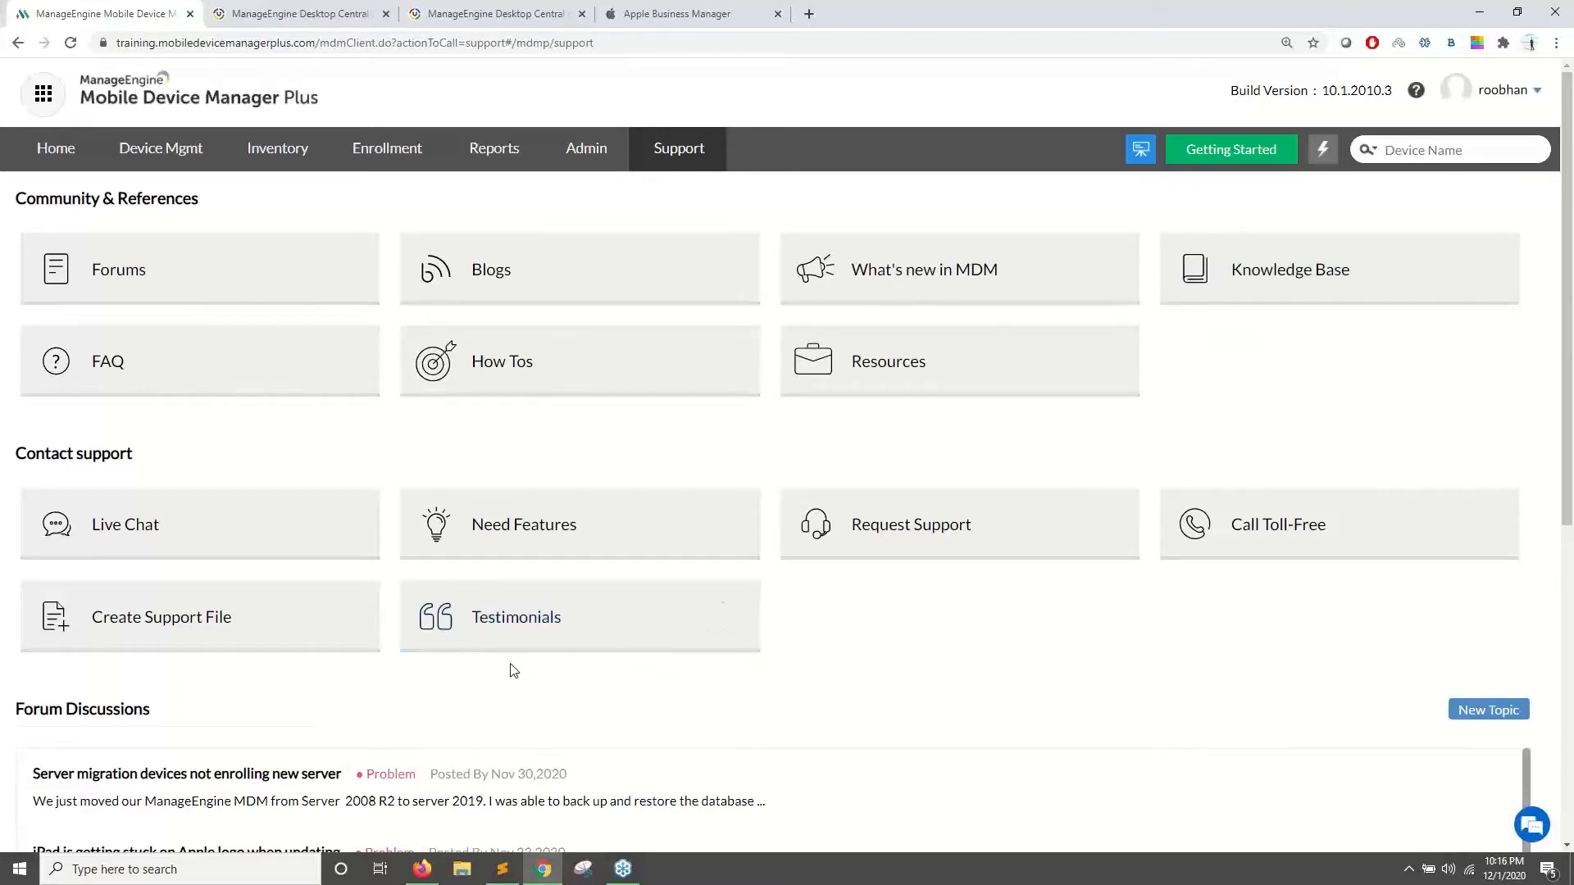
- Advance the Zoho Show slideshow from slide 21 to slide 22
mouse_move(1215, 552)
click(49, 150)
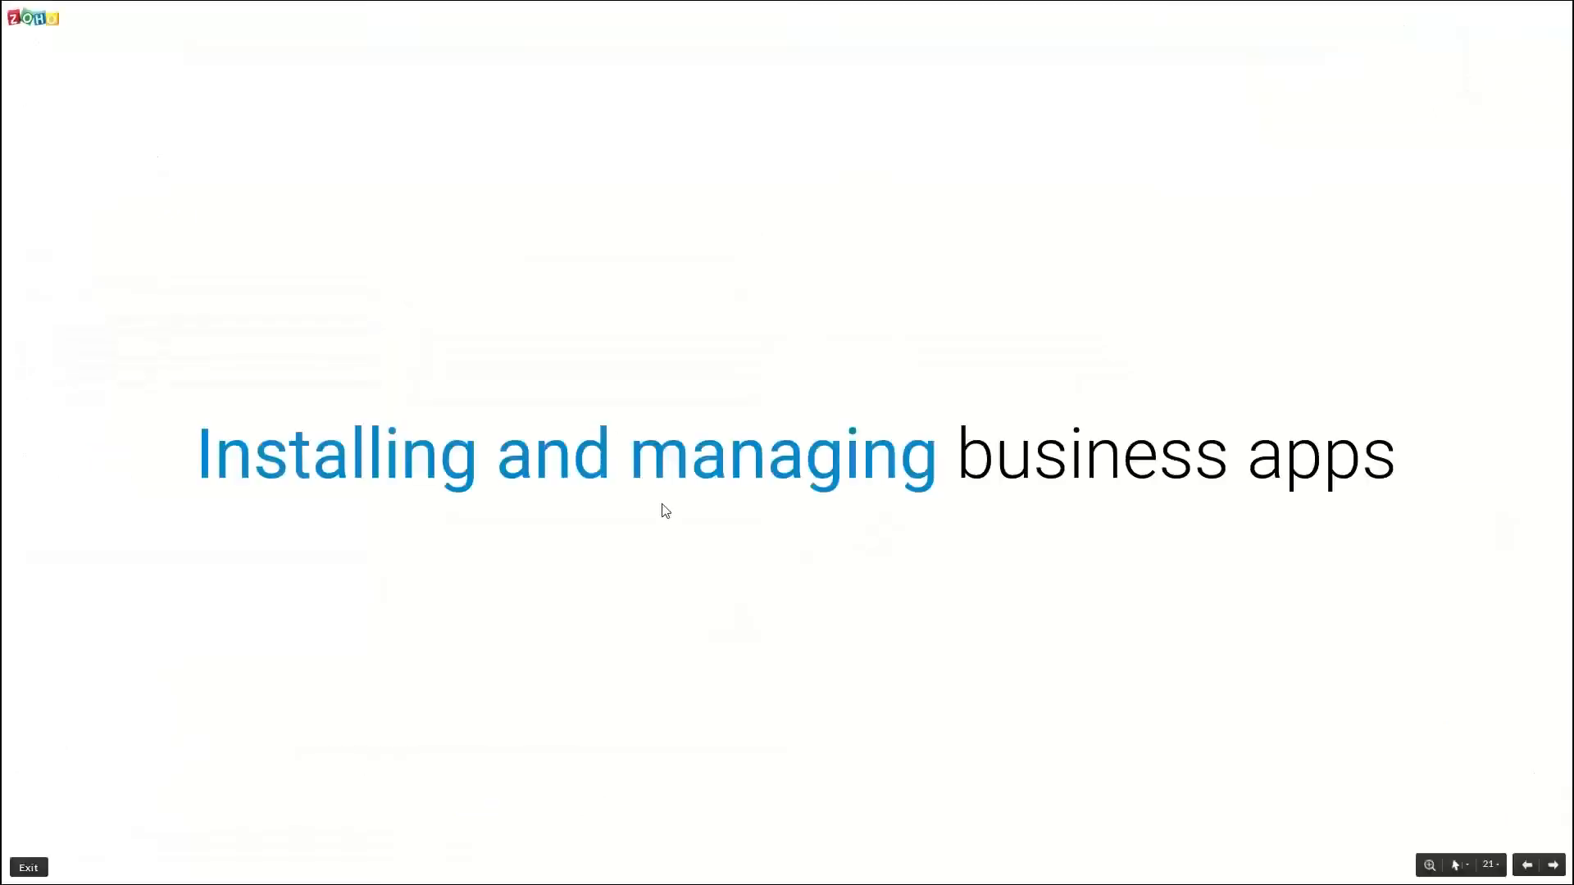
key(Right)
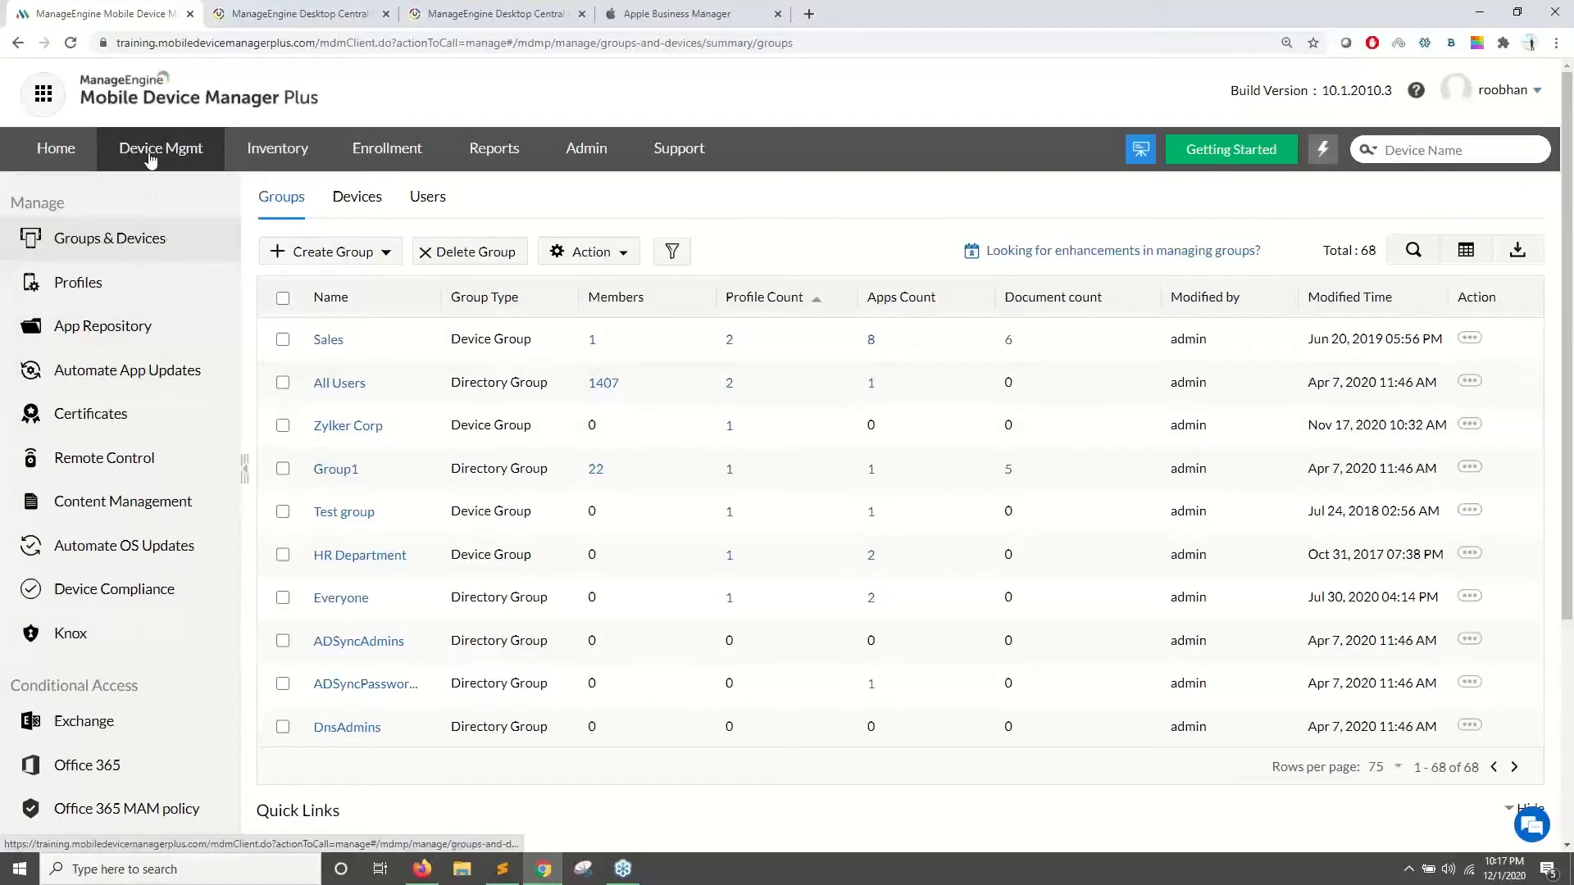
- Start adding an Apple Store App from the Device Mgmt App Repository
click(136, 336)
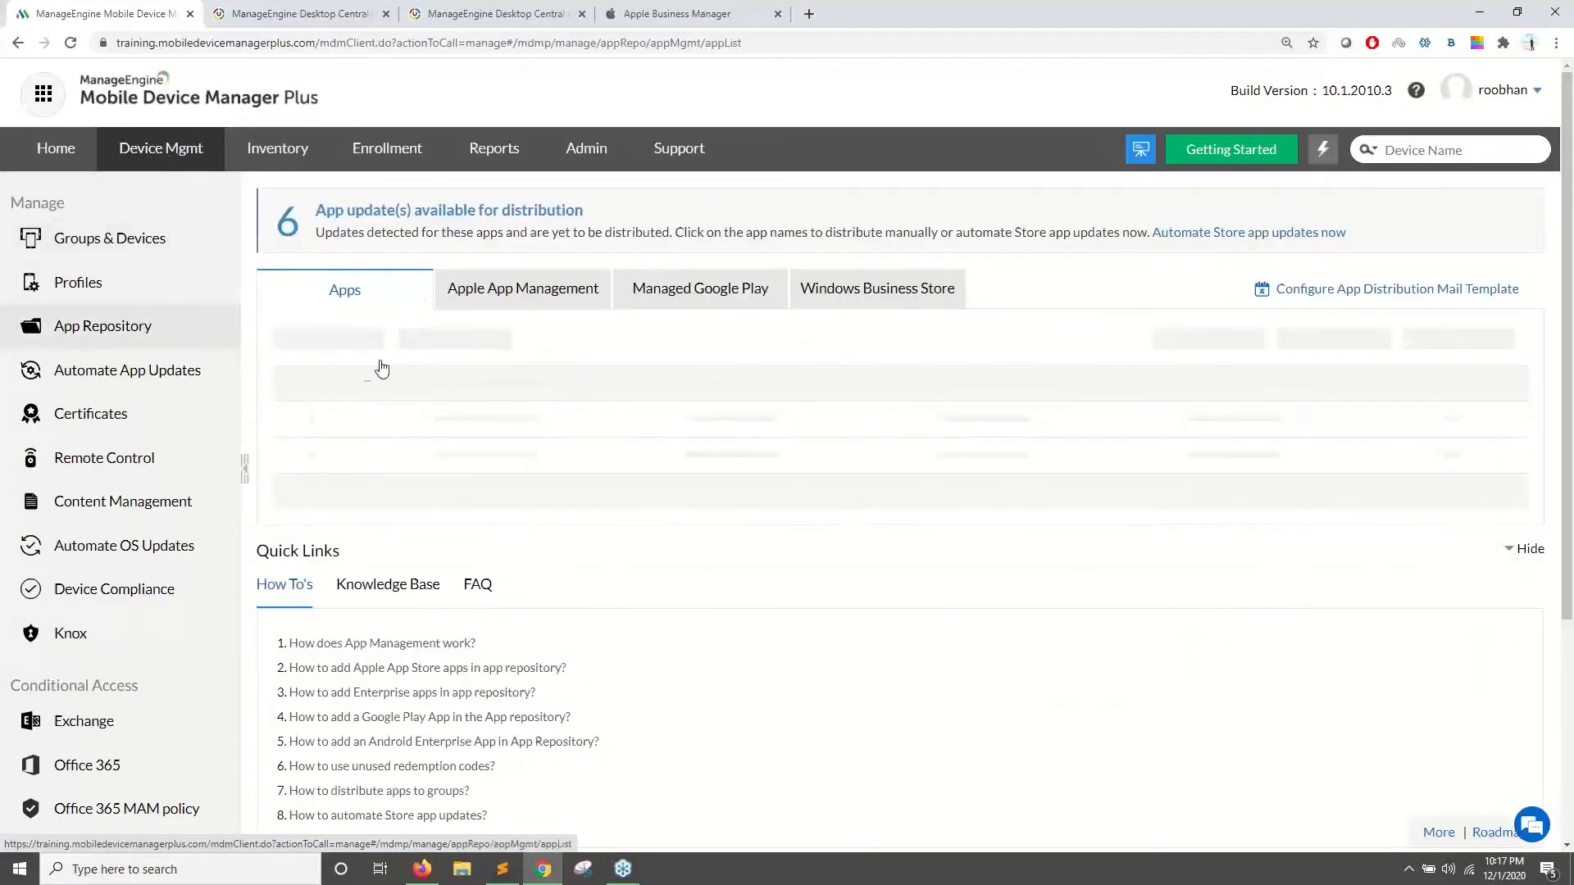
click(352, 344)
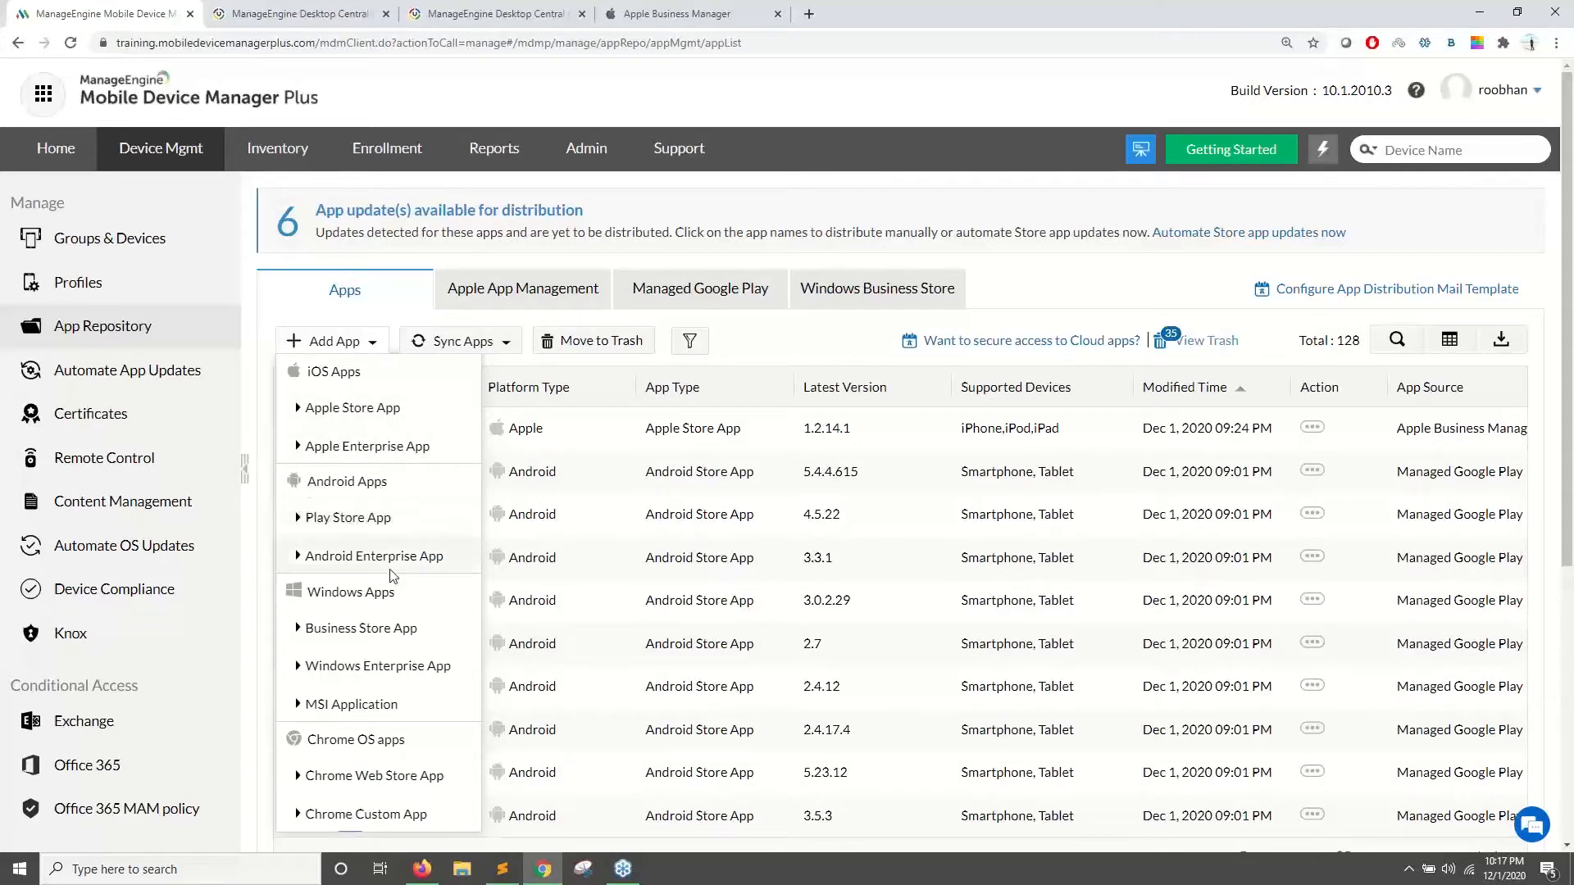
scroll(393, 577, down, 3)
scroll(349, 604, up, 3)
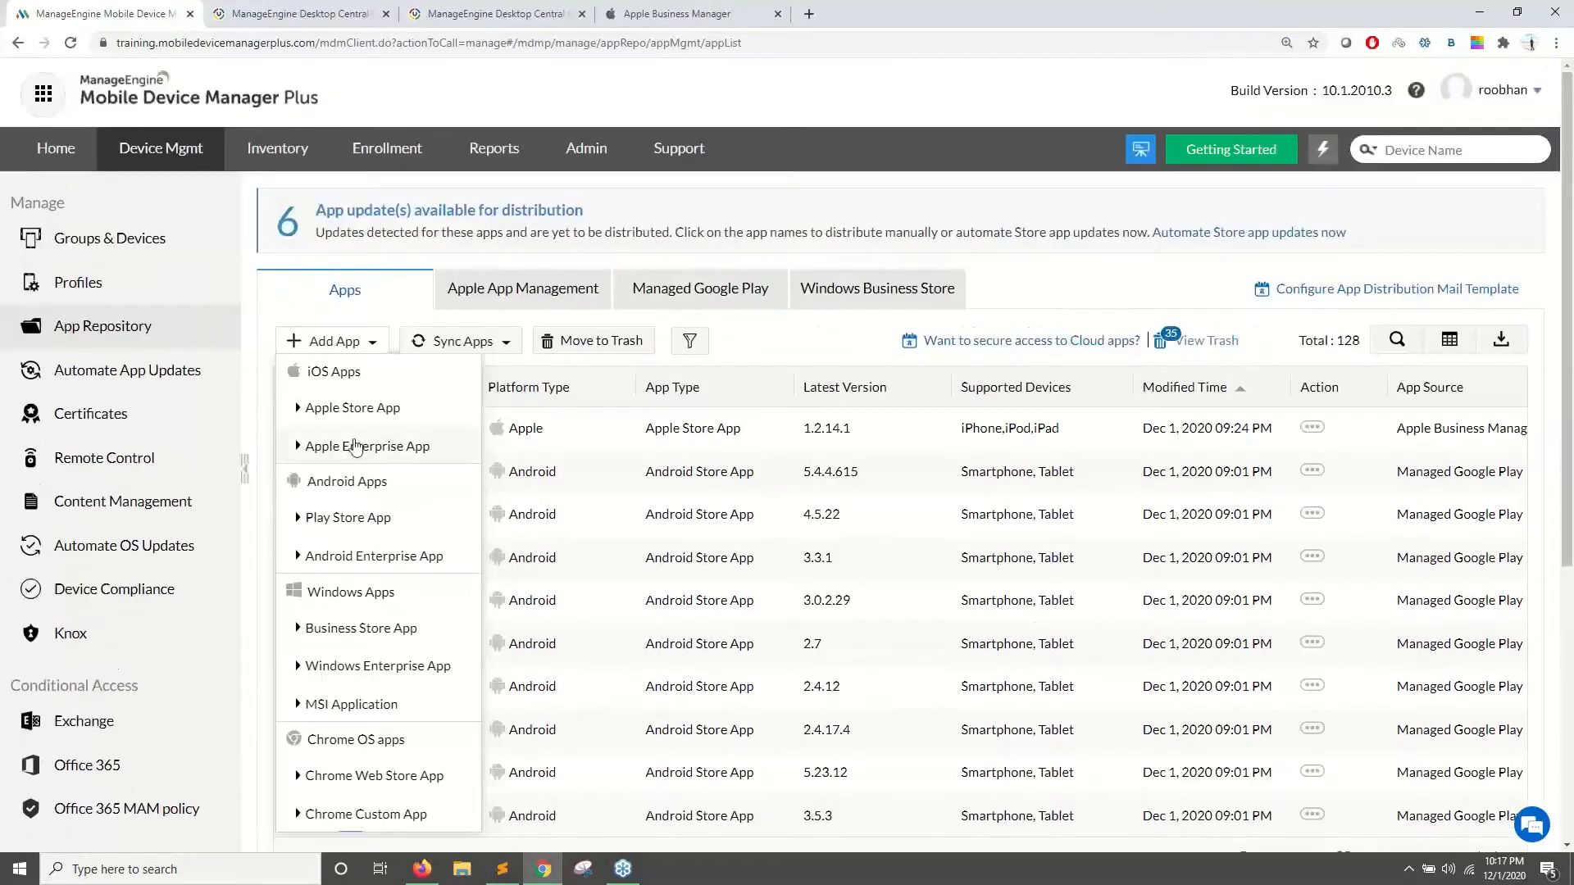
click(358, 416)
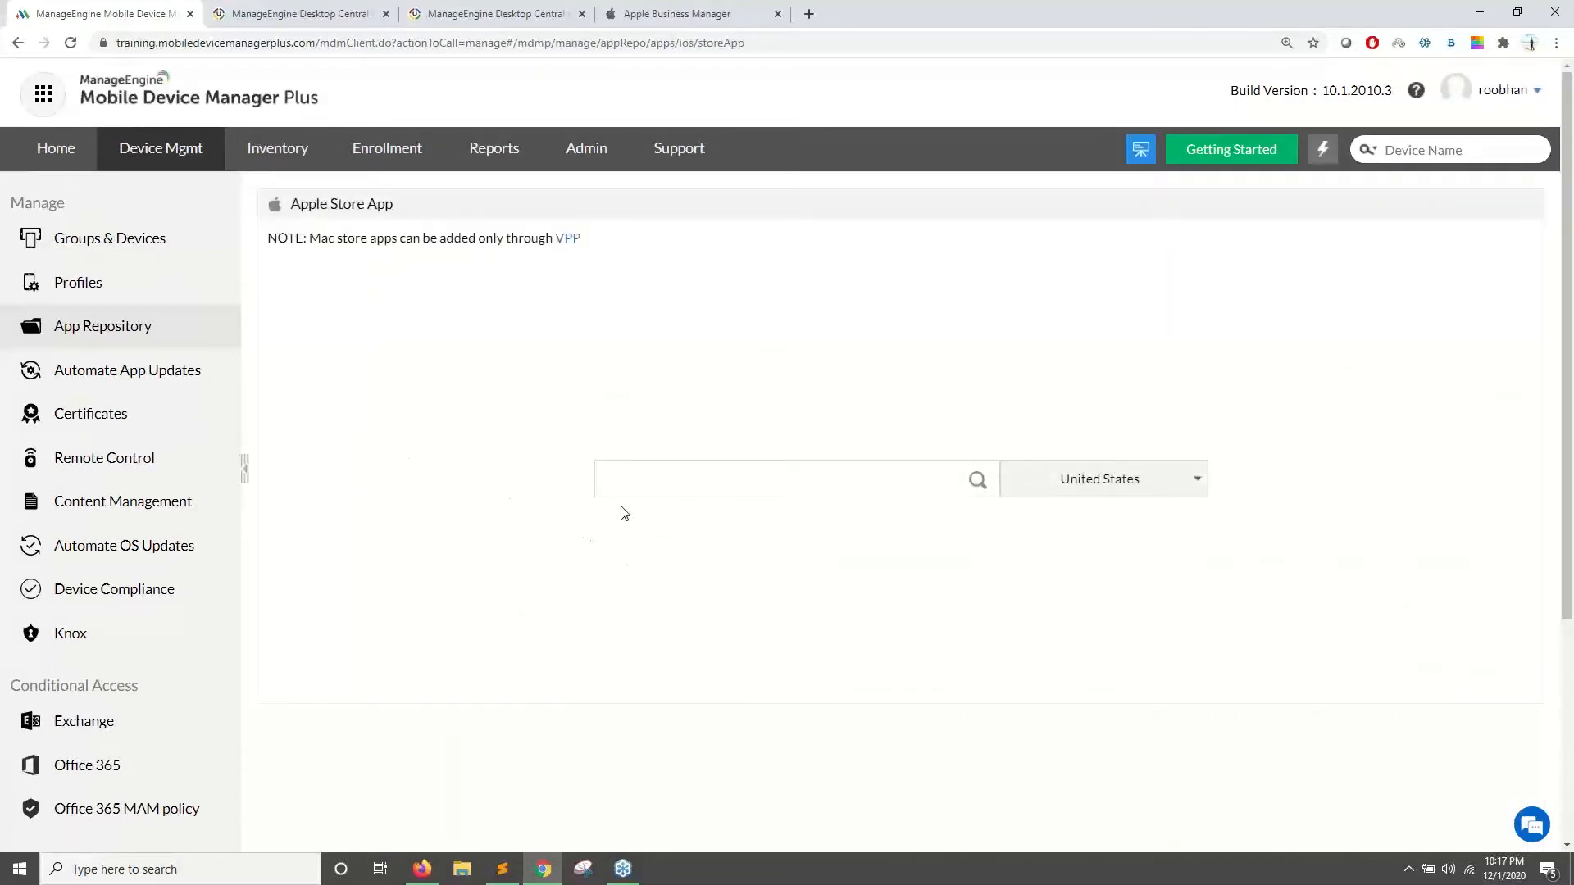
- Keep United States as the store country and select Zoho Creator from the search results
click(1057, 493)
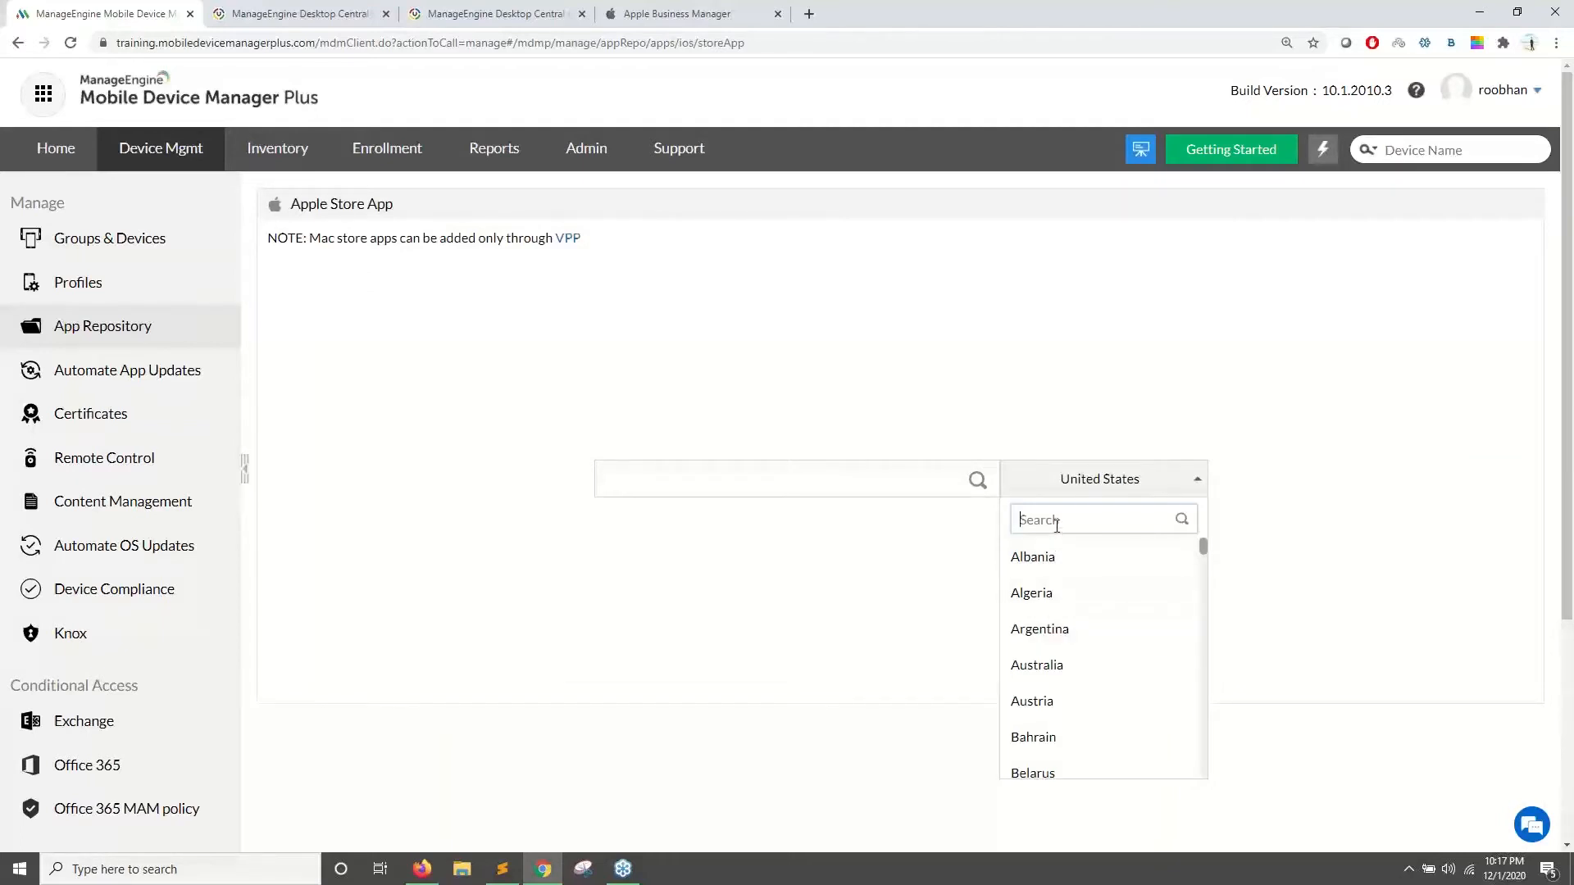
text(unite)
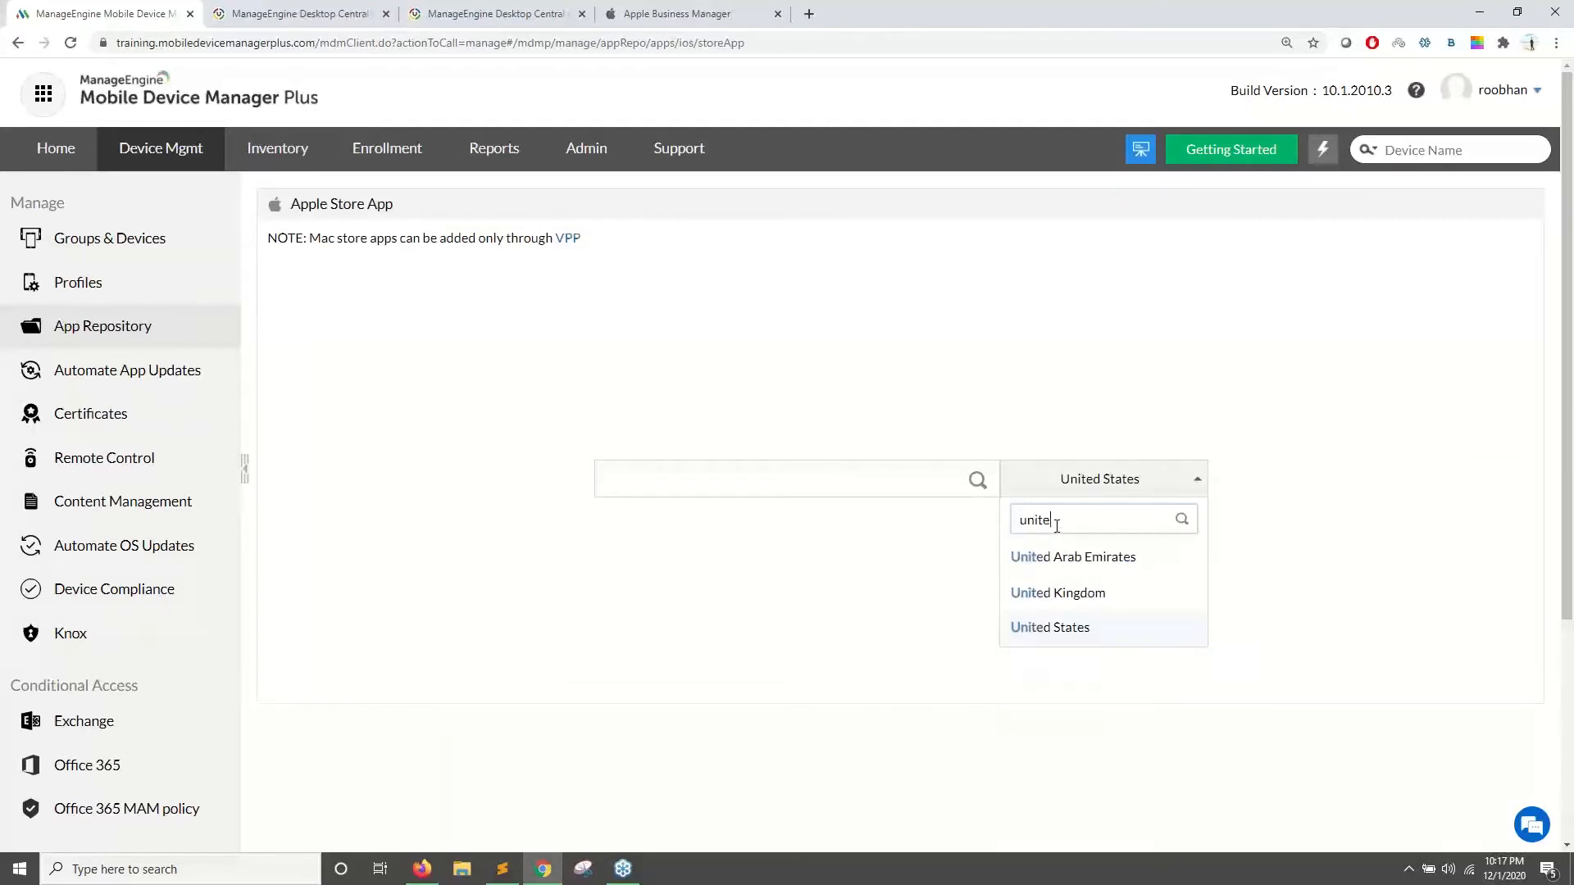
click(935, 574)
text(z)
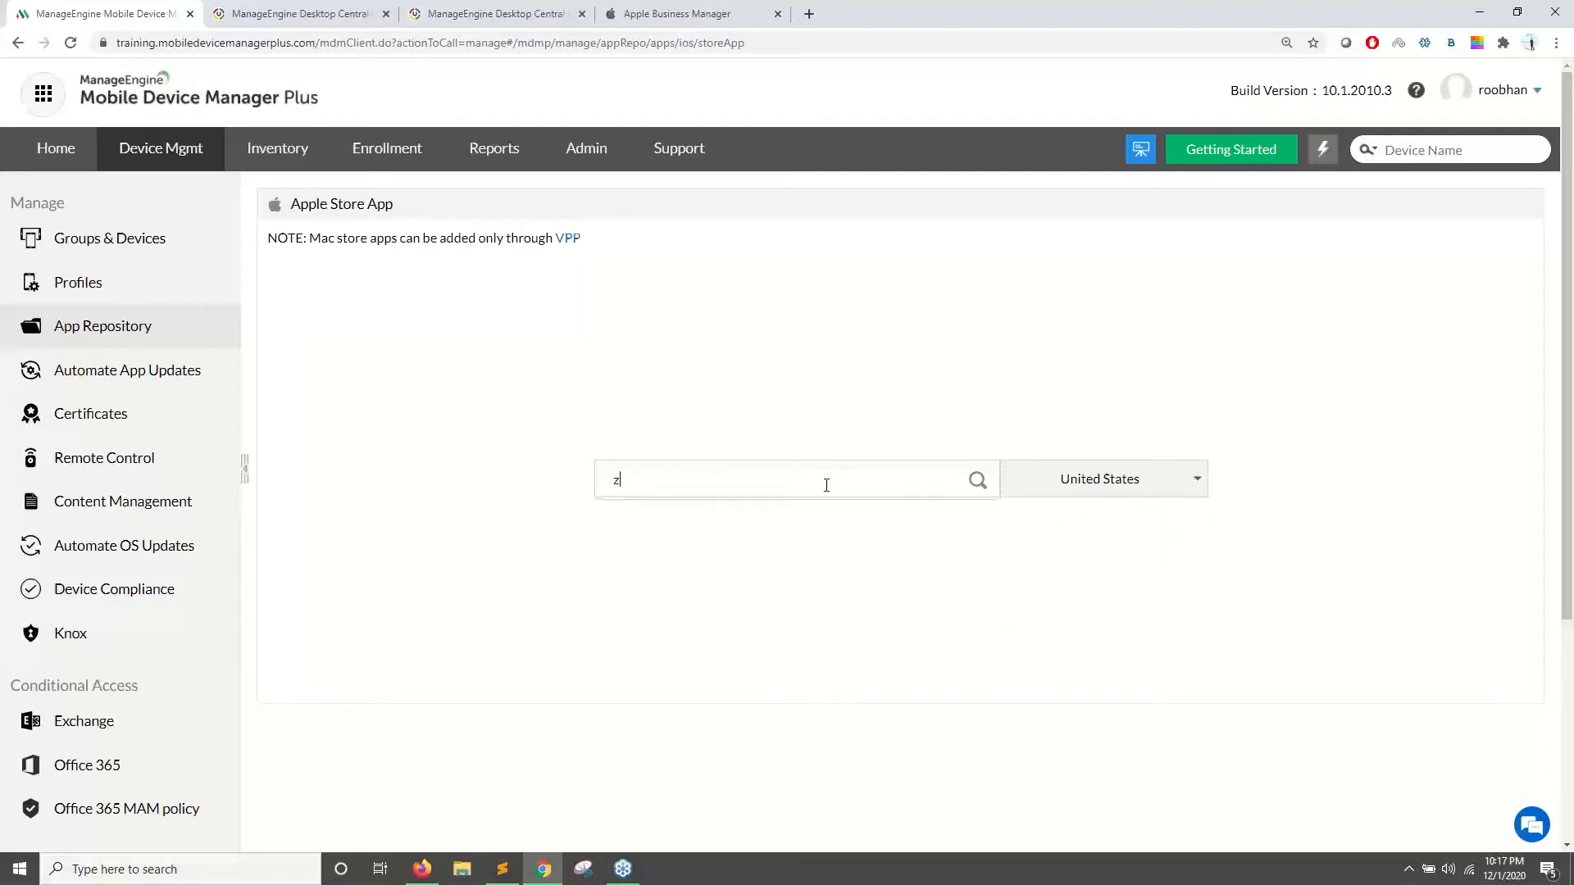
text(oho creator)
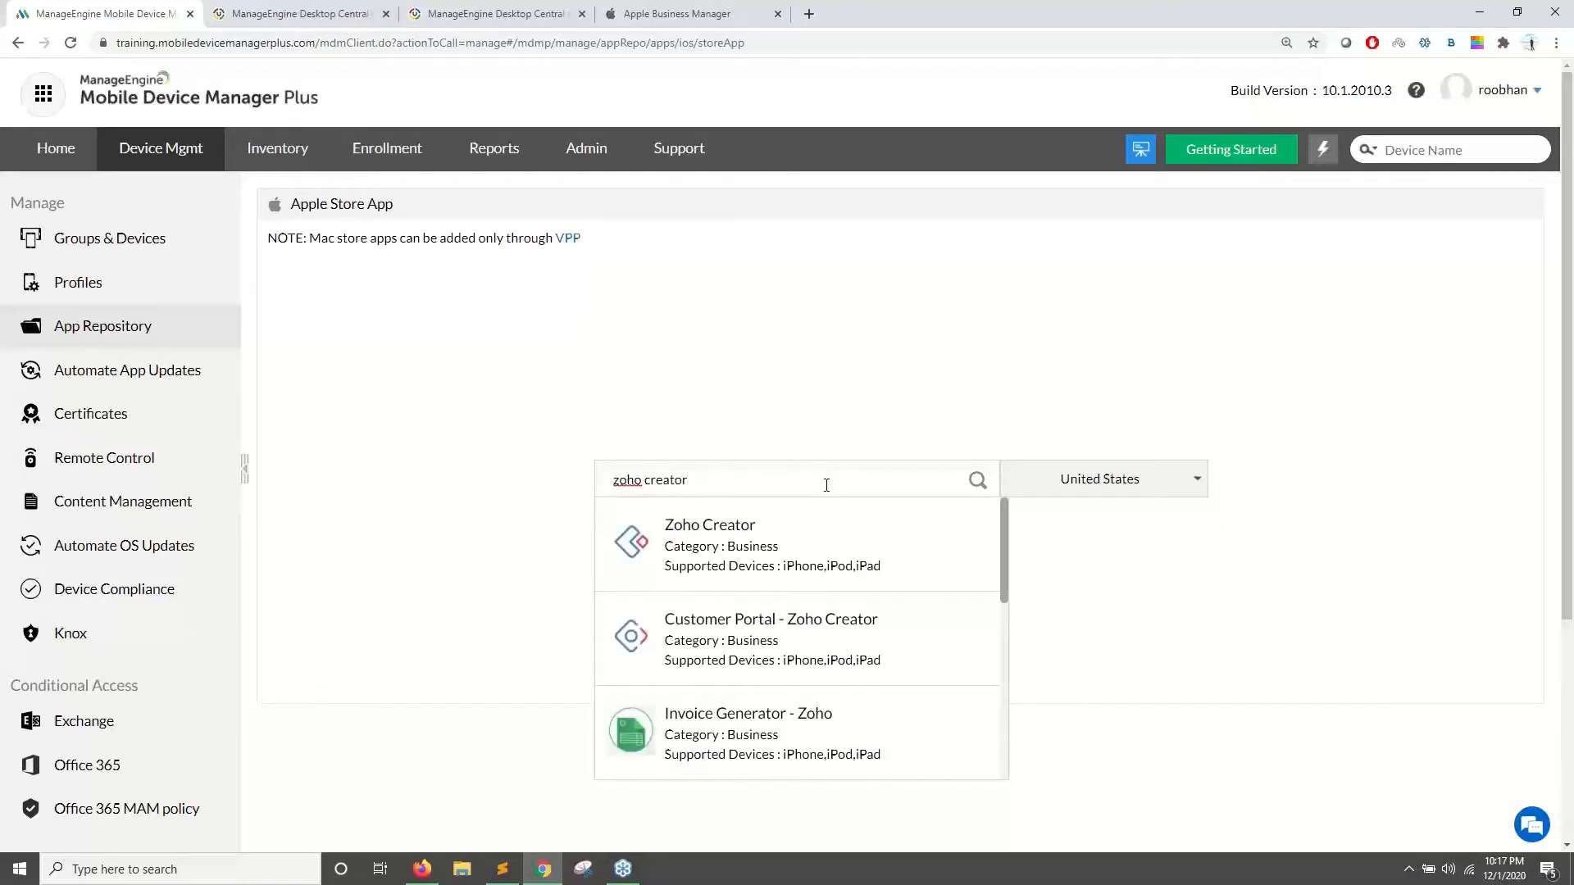
click(822, 555)
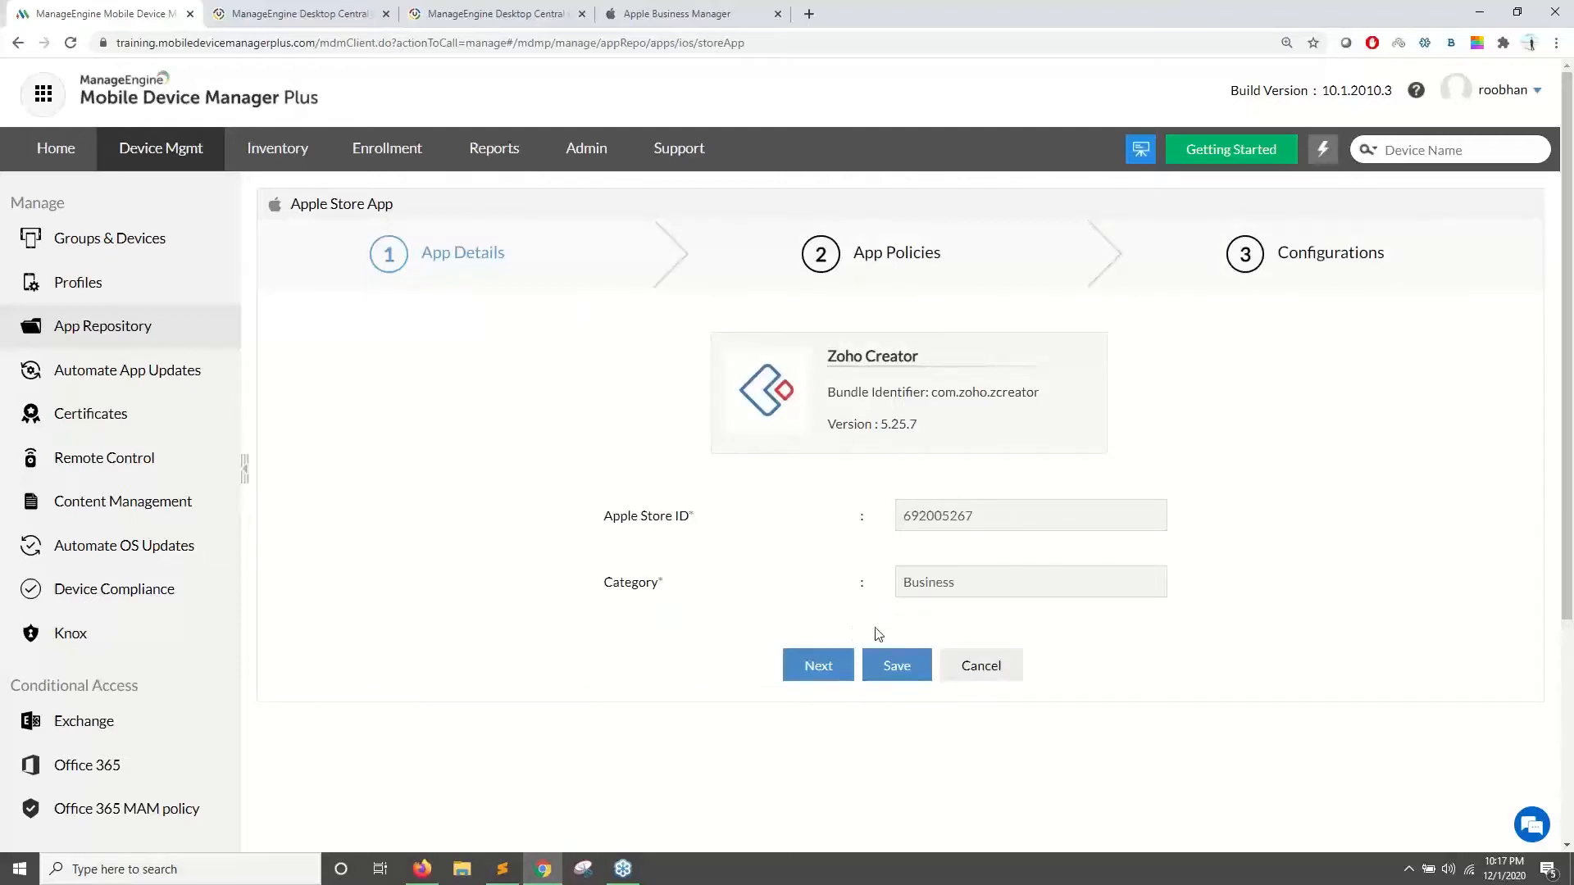
- Keep the remove-on-profile-removal and restrict-backup policies checked and save Zoho Creator
click(810, 667)
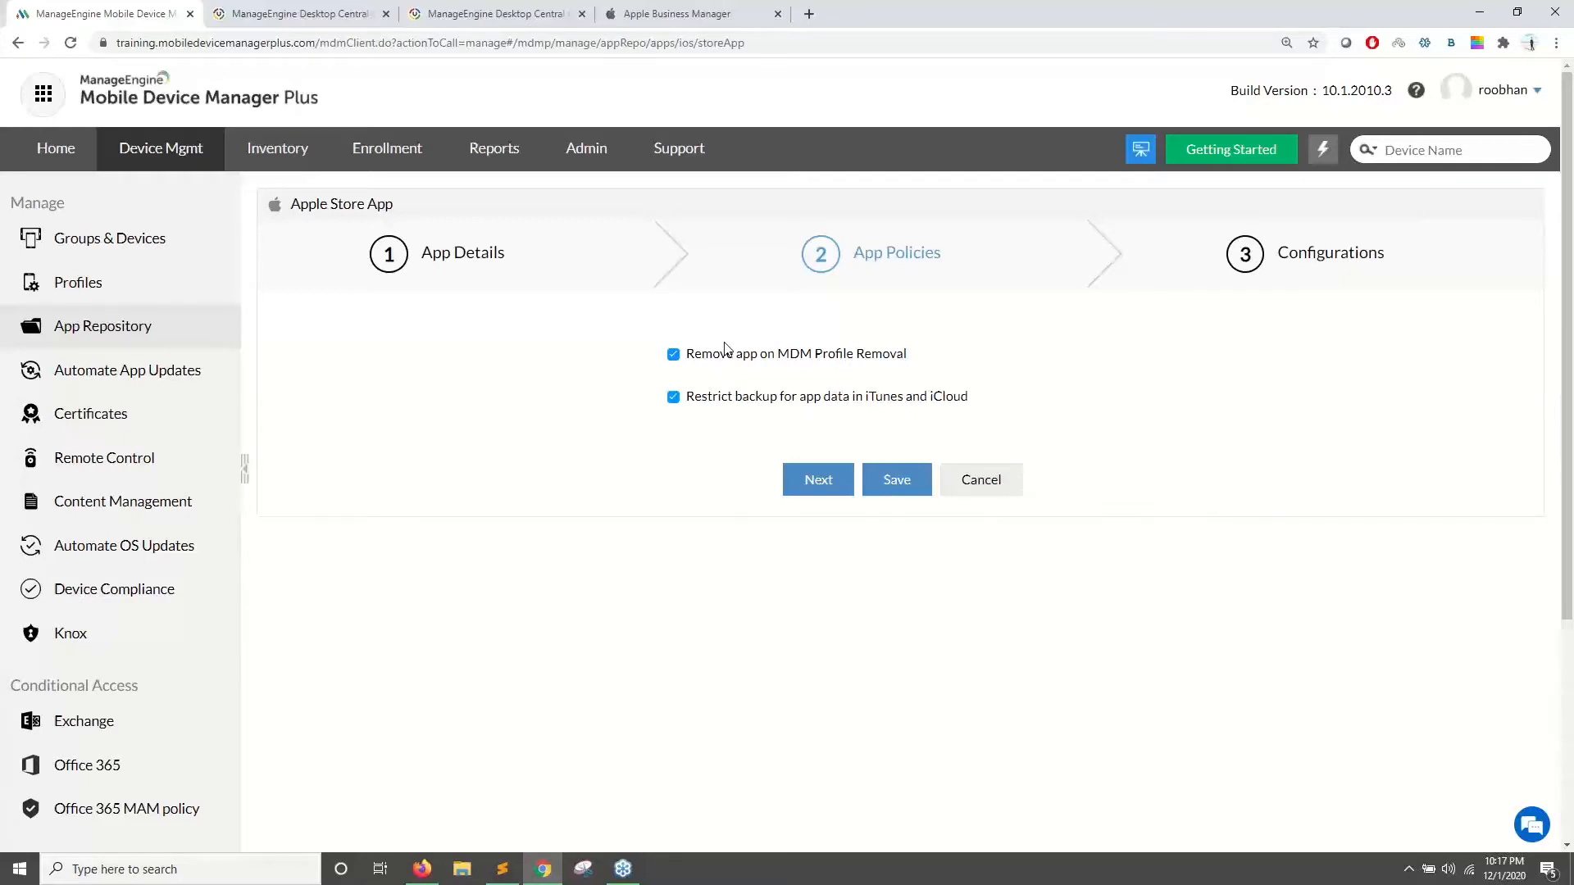
drag(698, 360, 916, 356)
click(804, 373)
drag(705, 404, 836, 486)
click(829, 483)
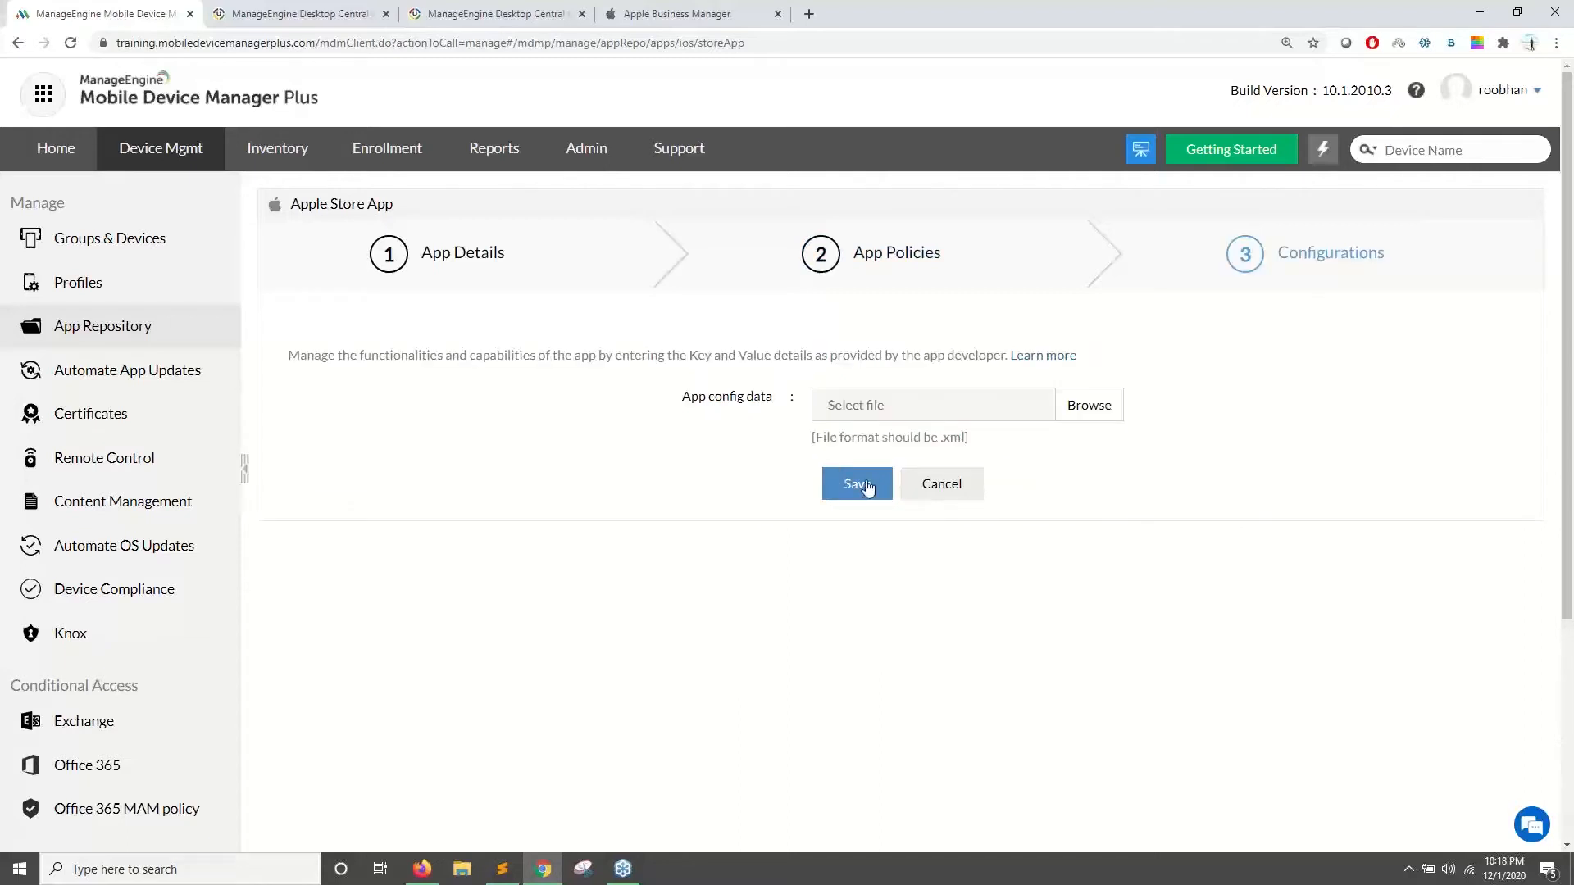
click(864, 487)
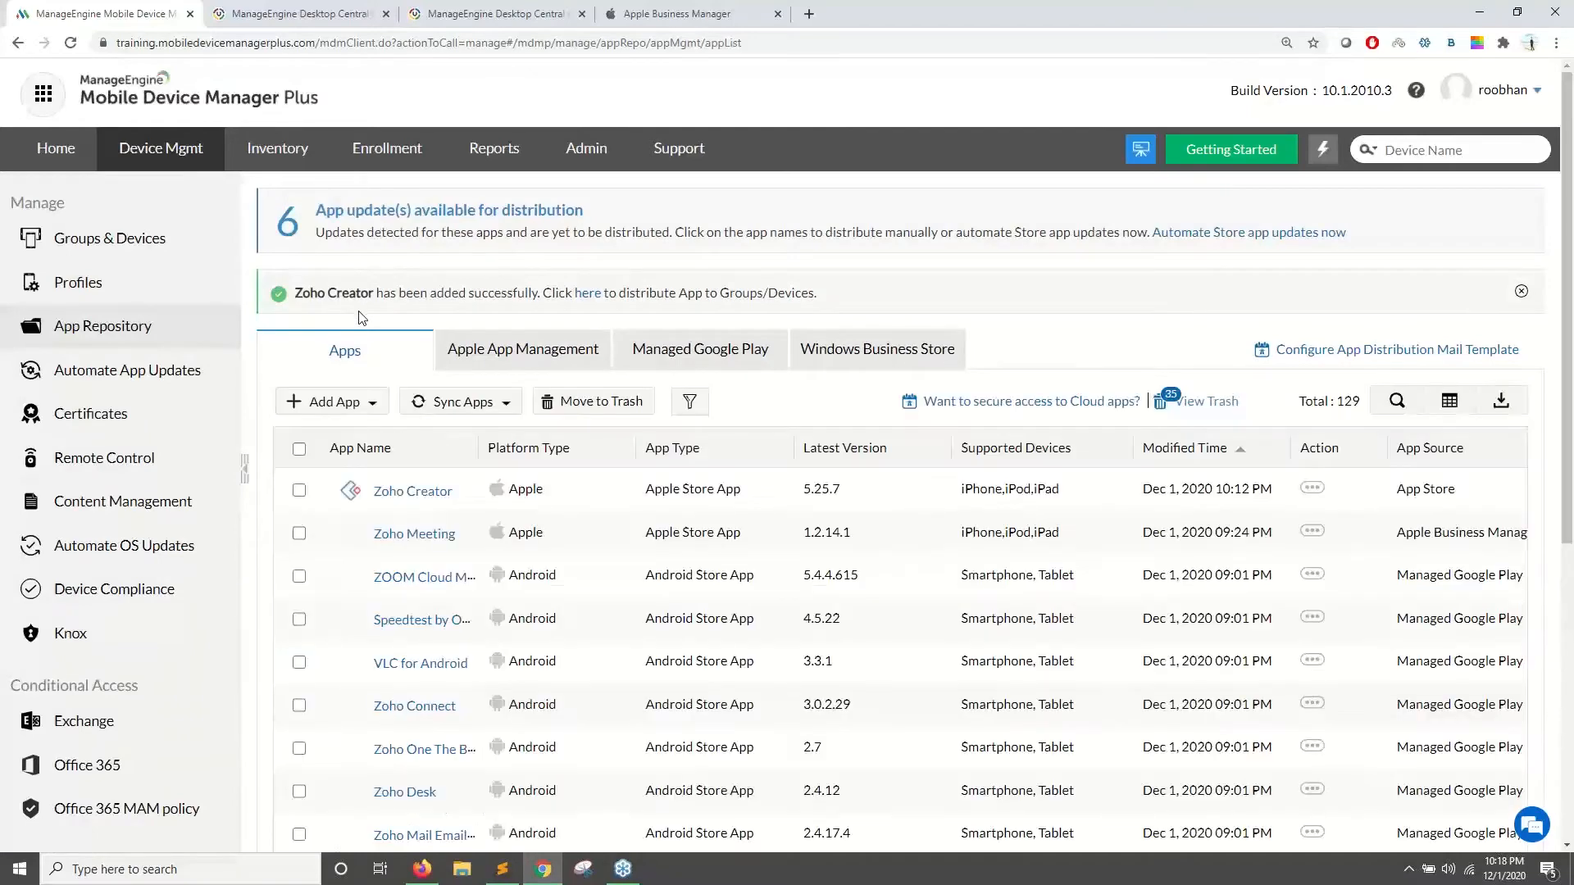
- Start distributing Zoho Creator and browse the device groups and device lists
click(588, 301)
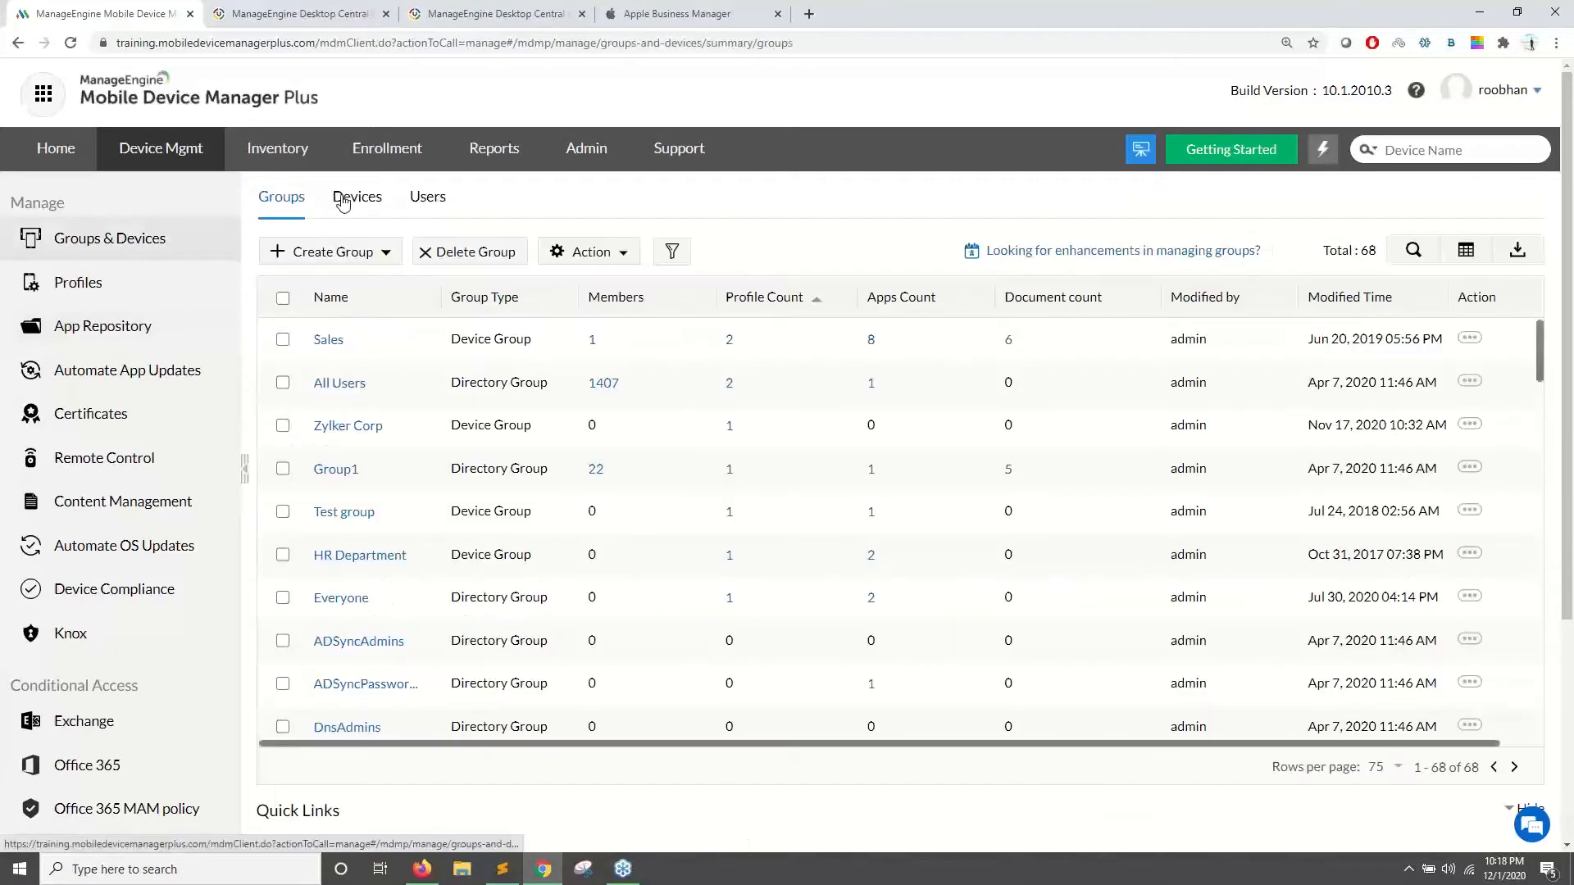
click(343, 201)
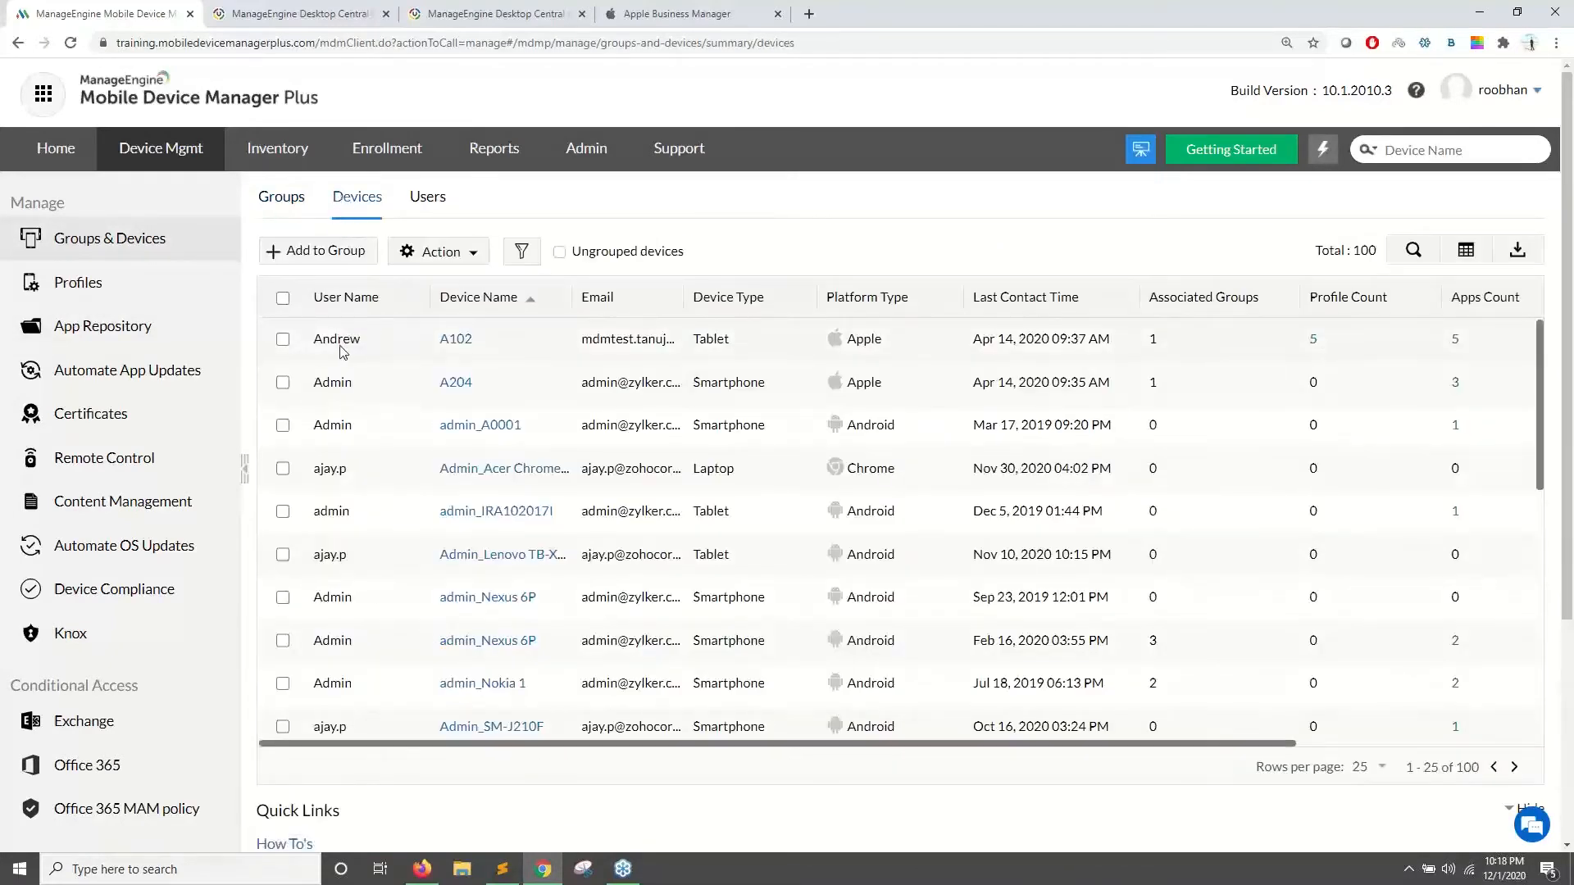
click(279, 205)
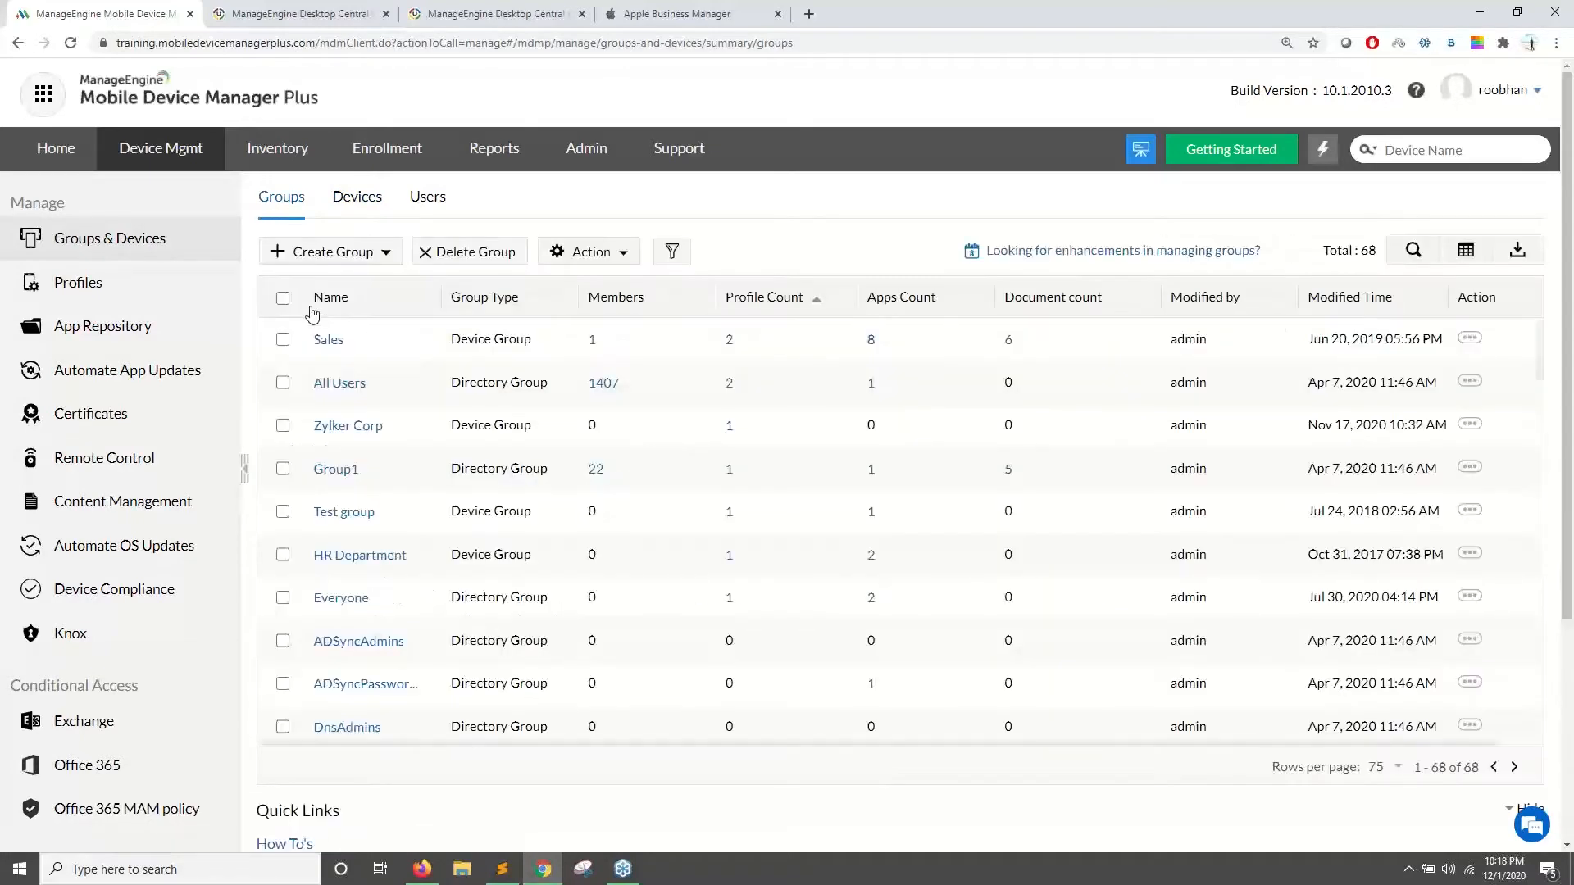
scroll(314, 504, down, 4)
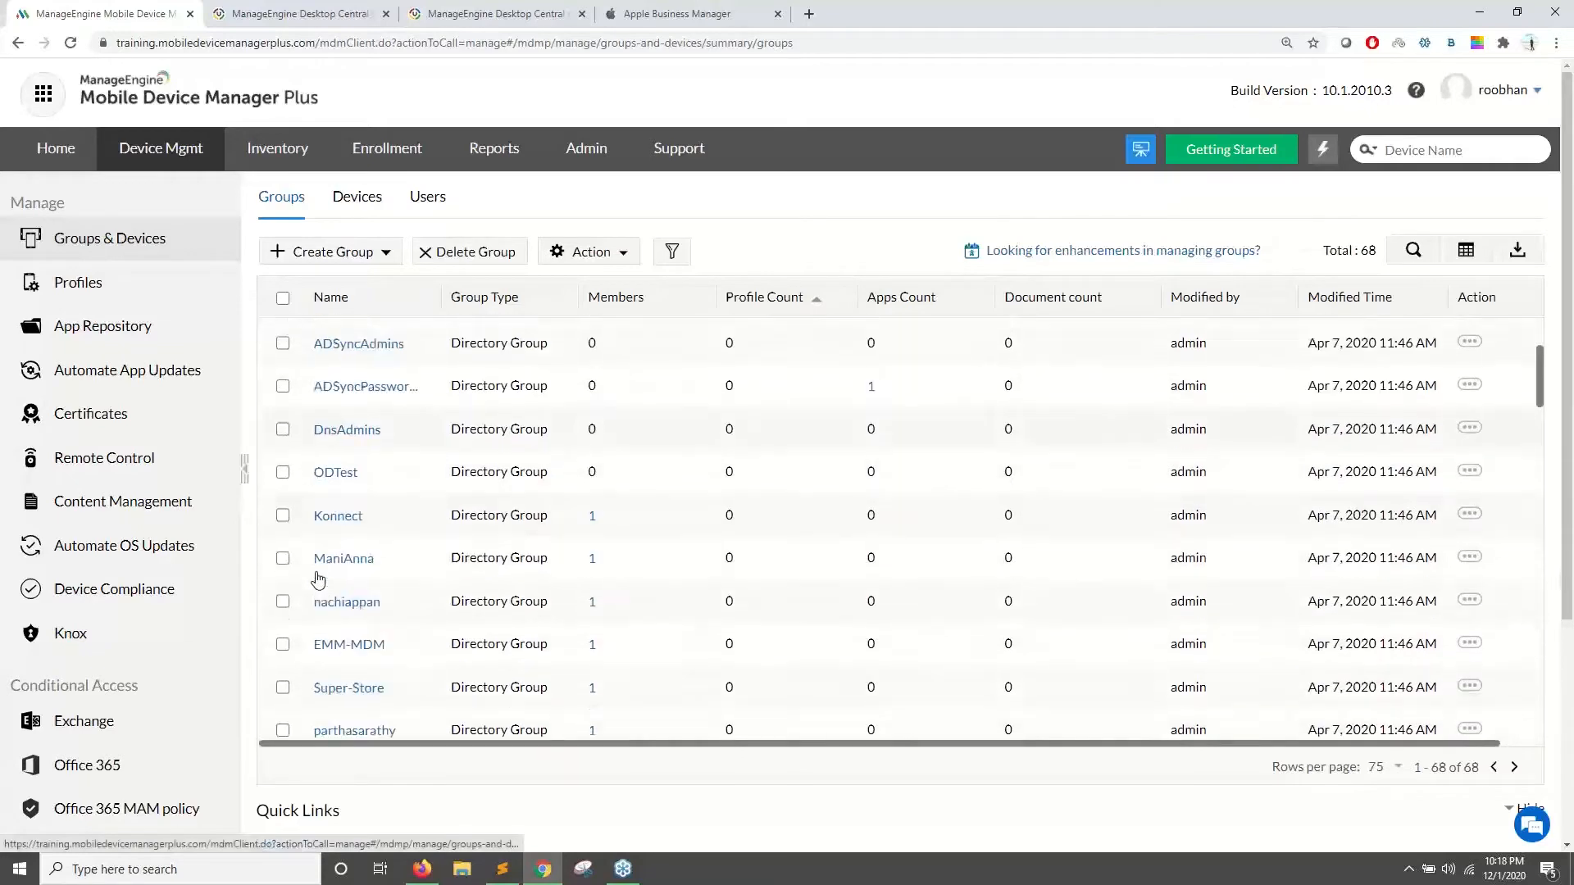
scroll(311, 529, down, 3)
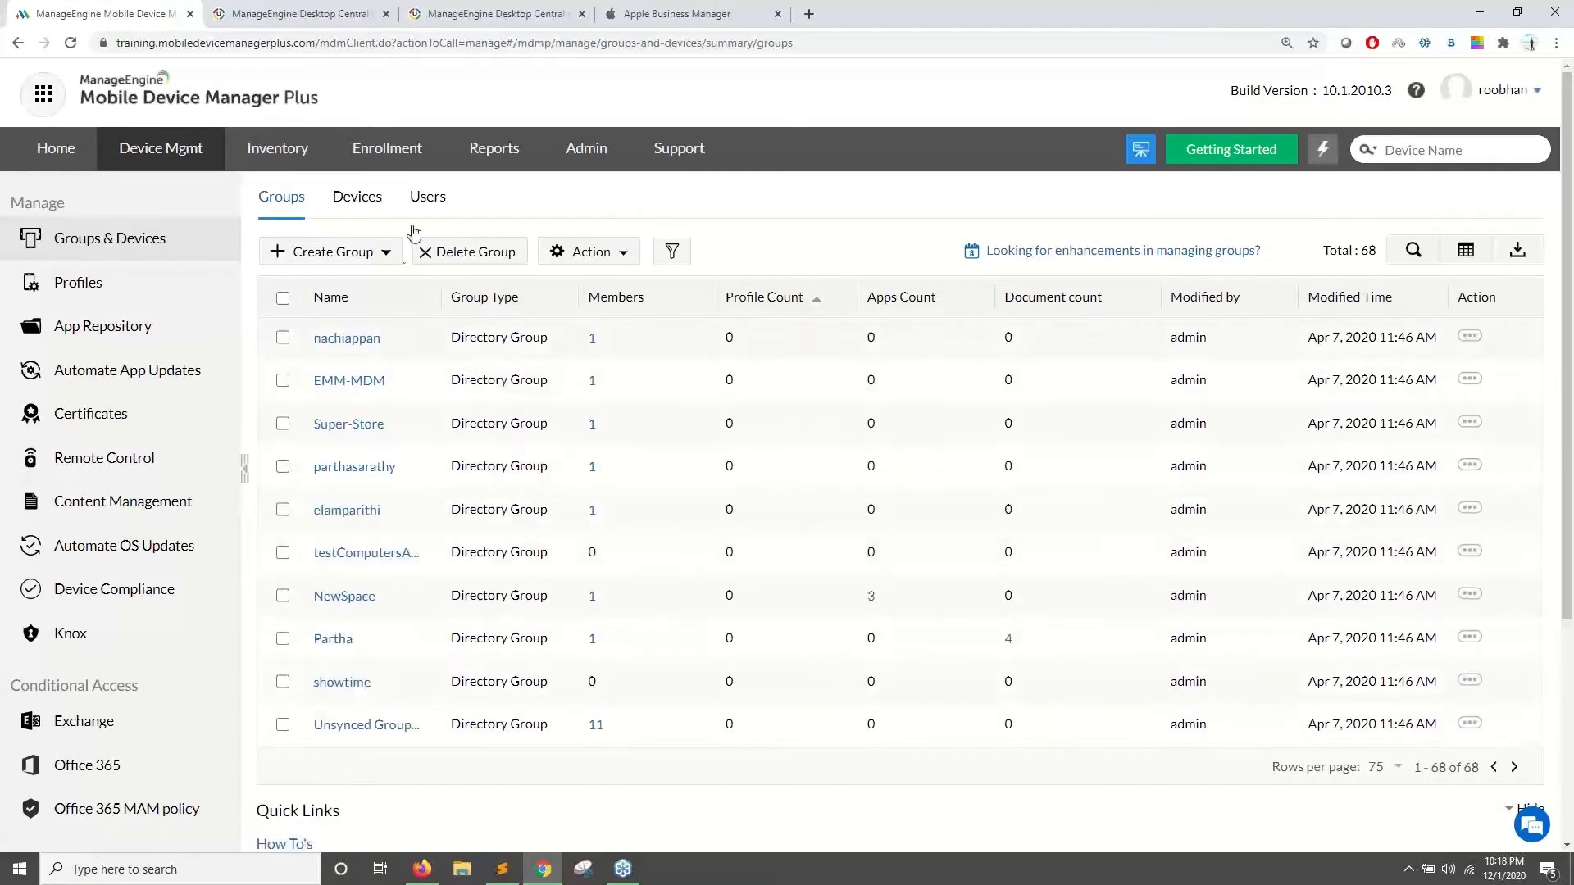
click(354, 200)
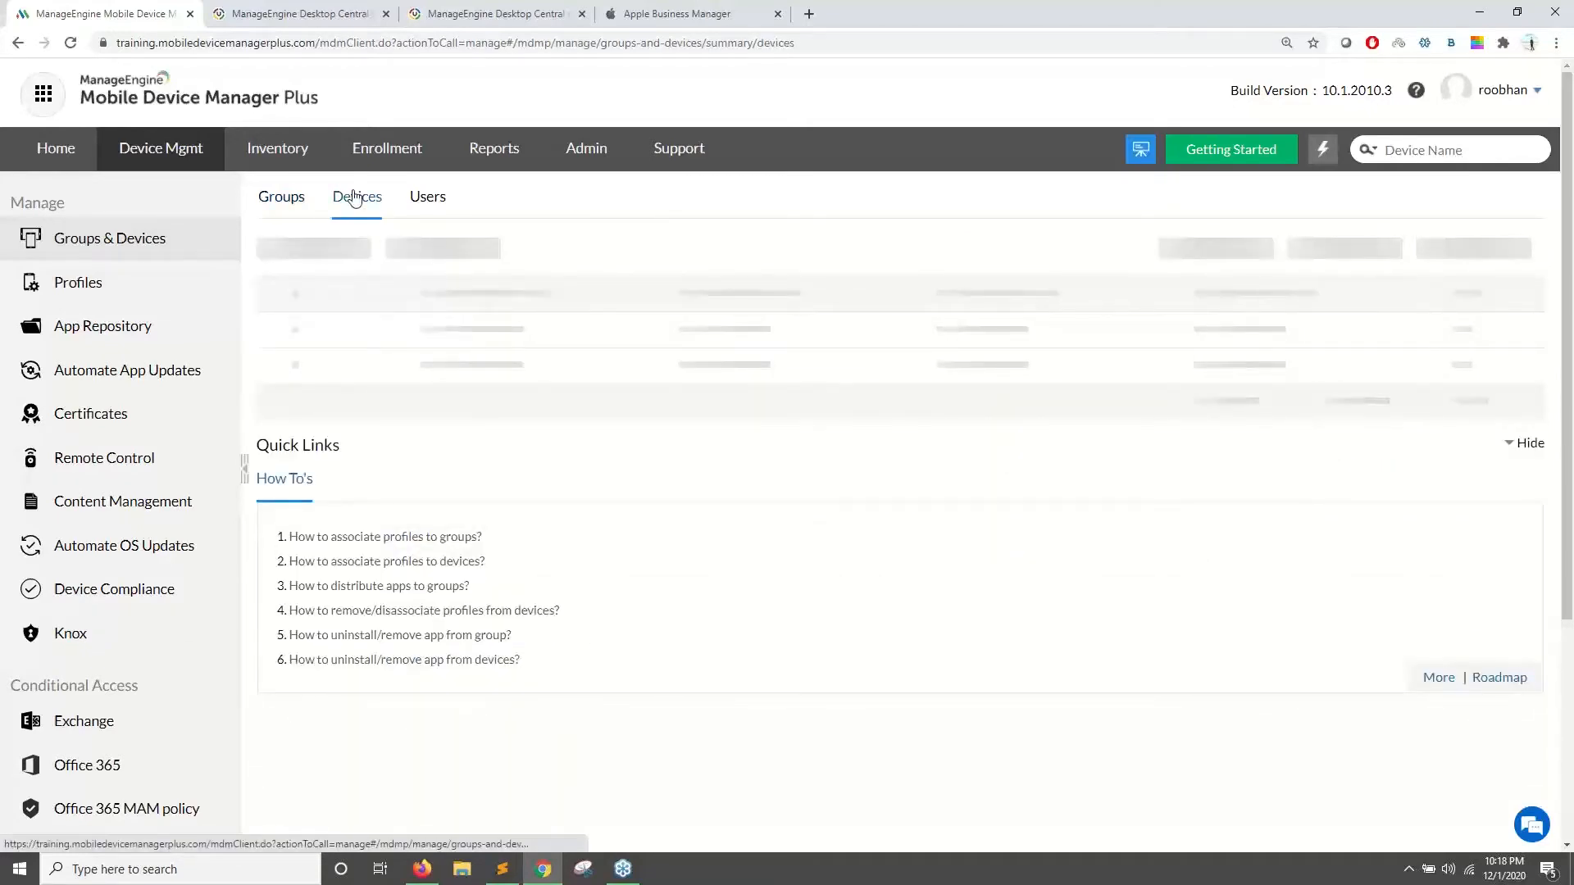
- Filter the devices to the Apple platform and tick only device A204
click(523, 251)
mouse_move(531, 277)
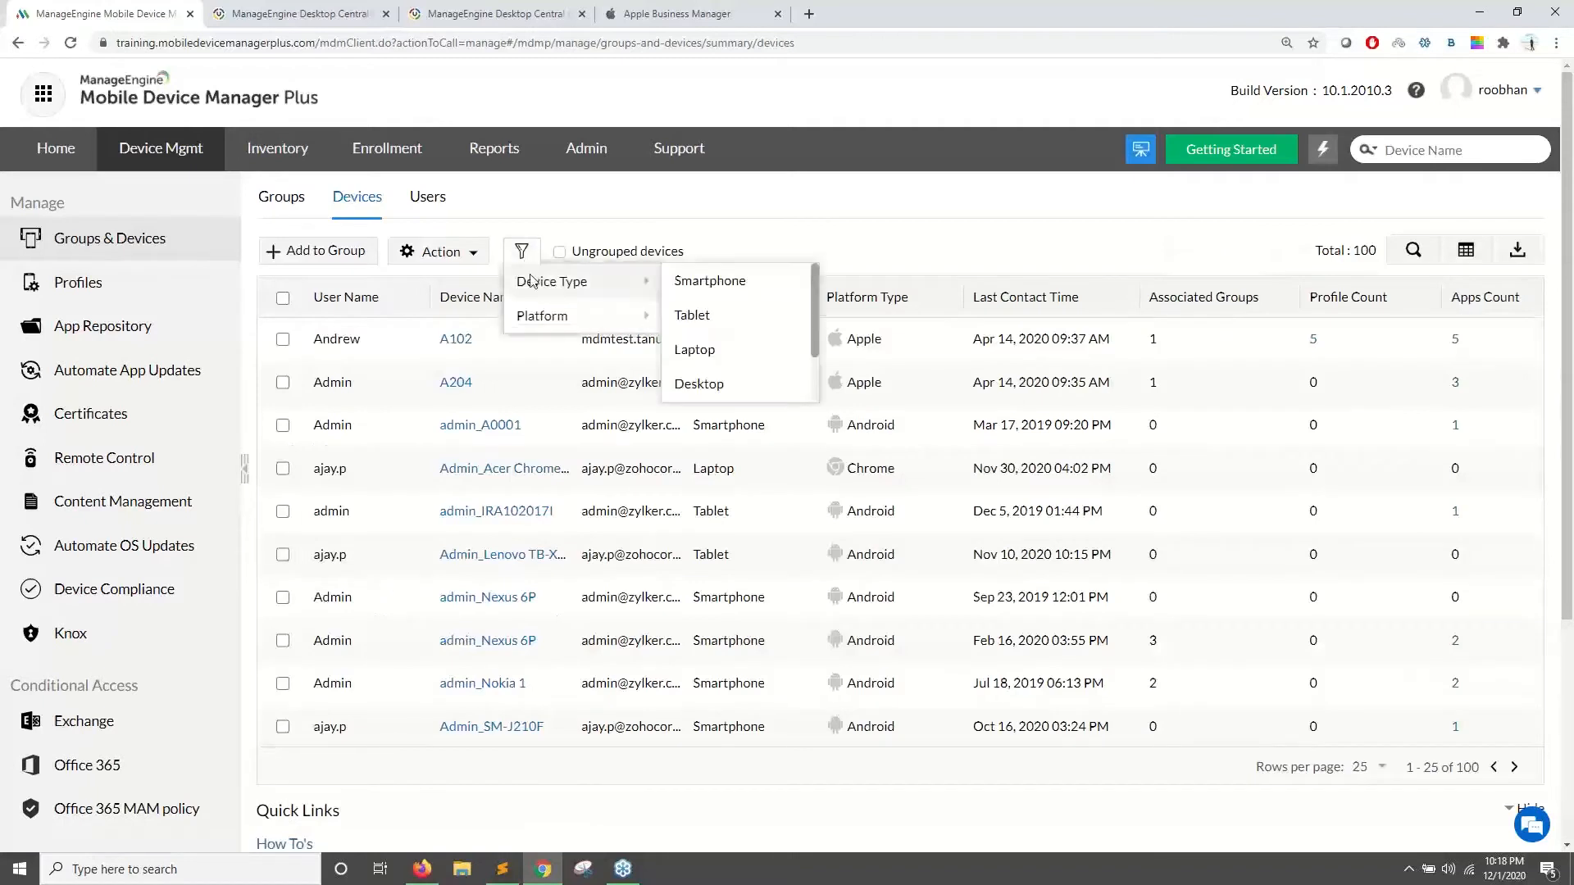
mouse_move(542, 315)
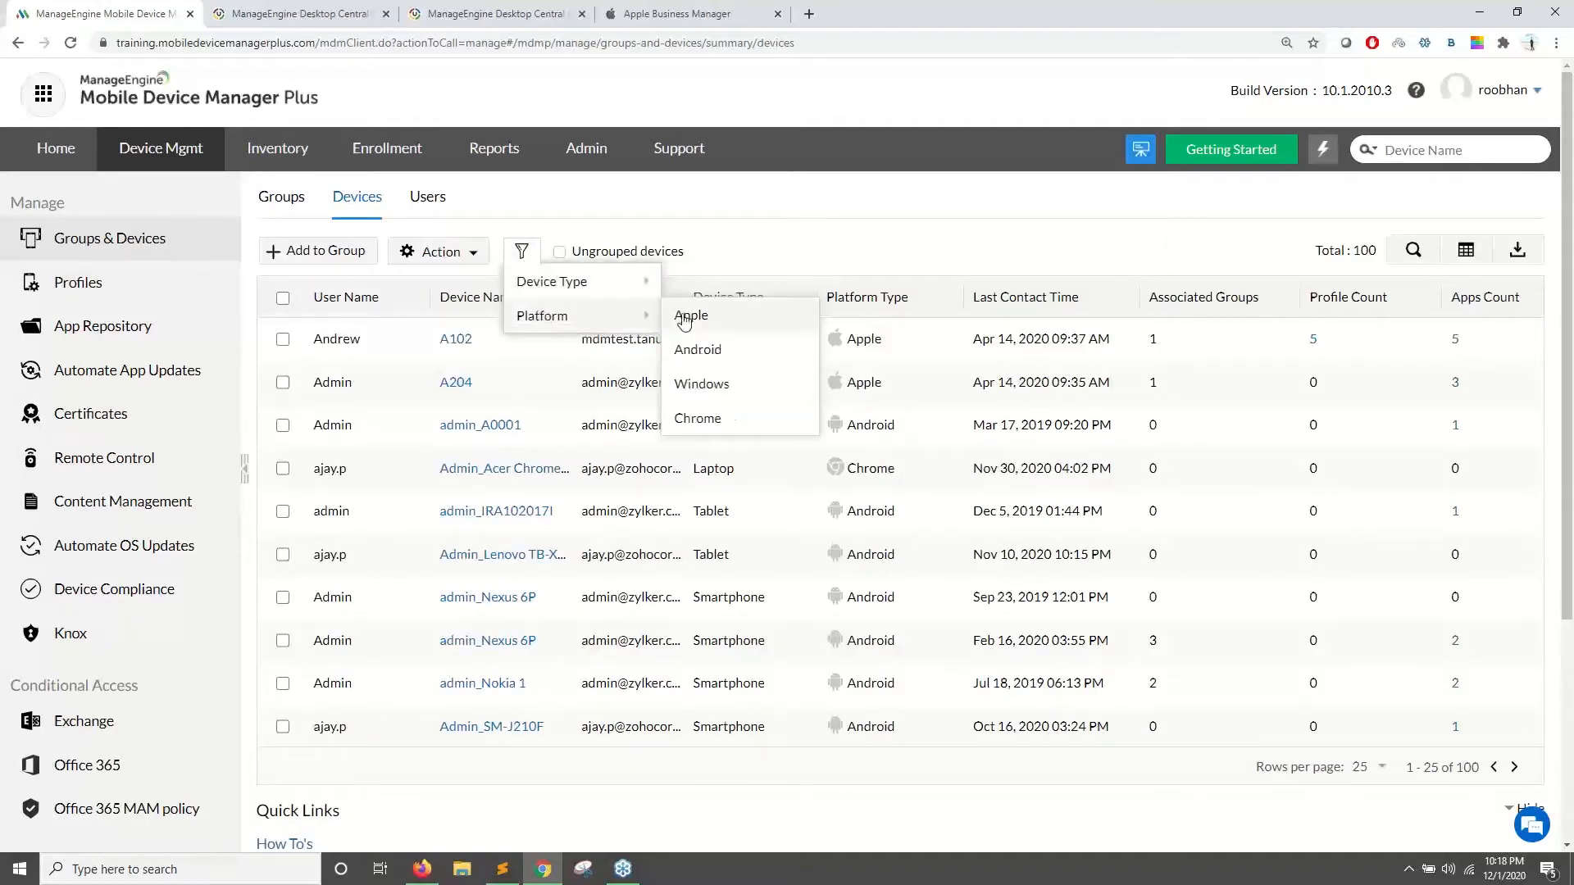
click(686, 315)
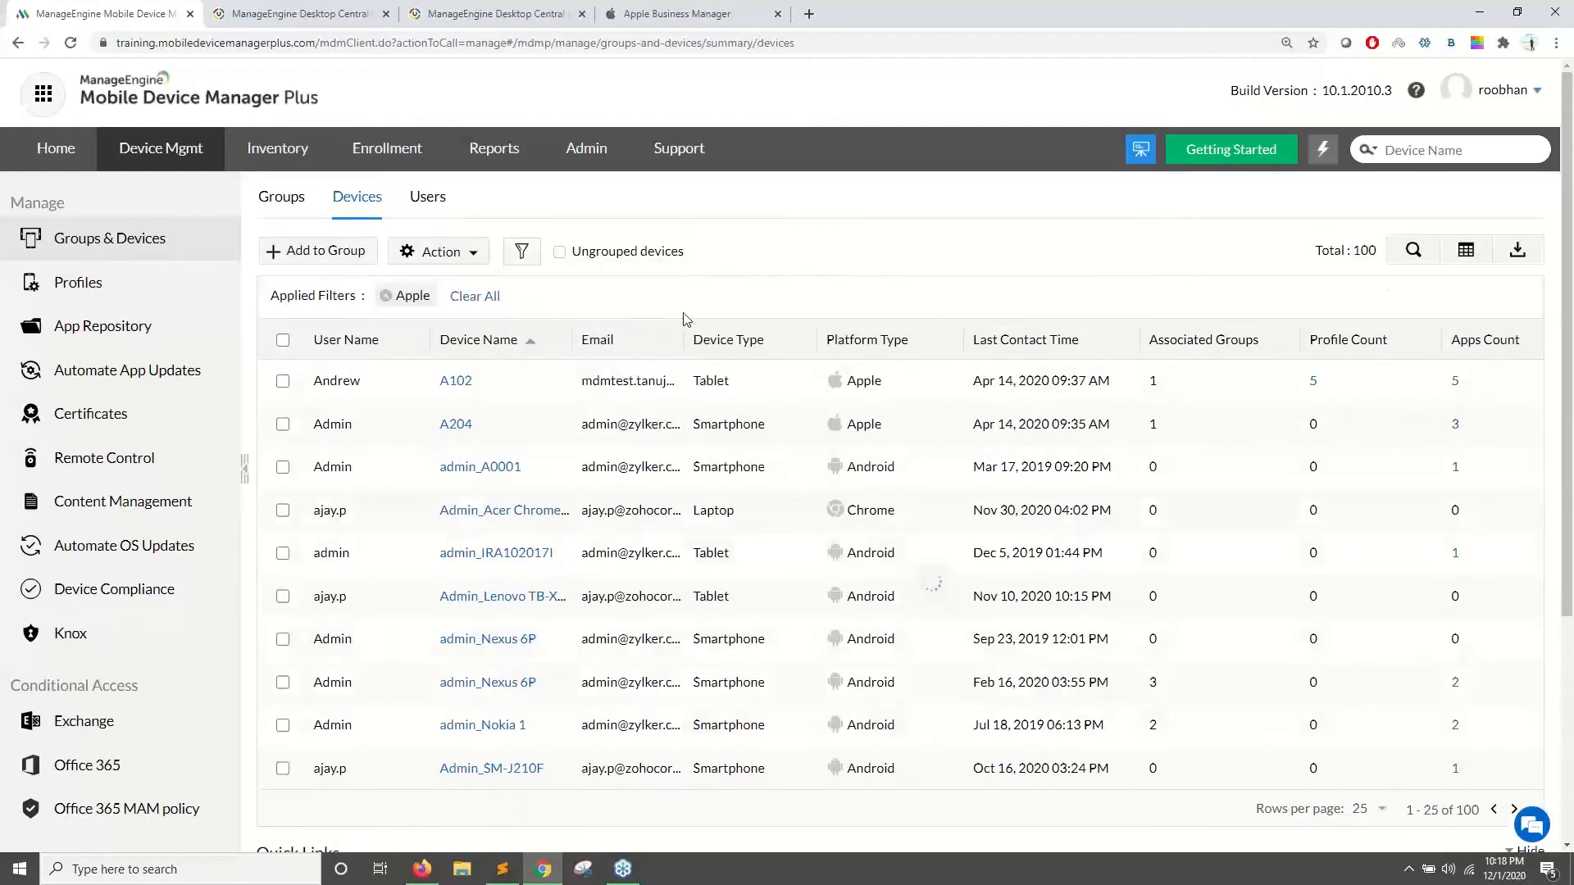
click(283, 381)
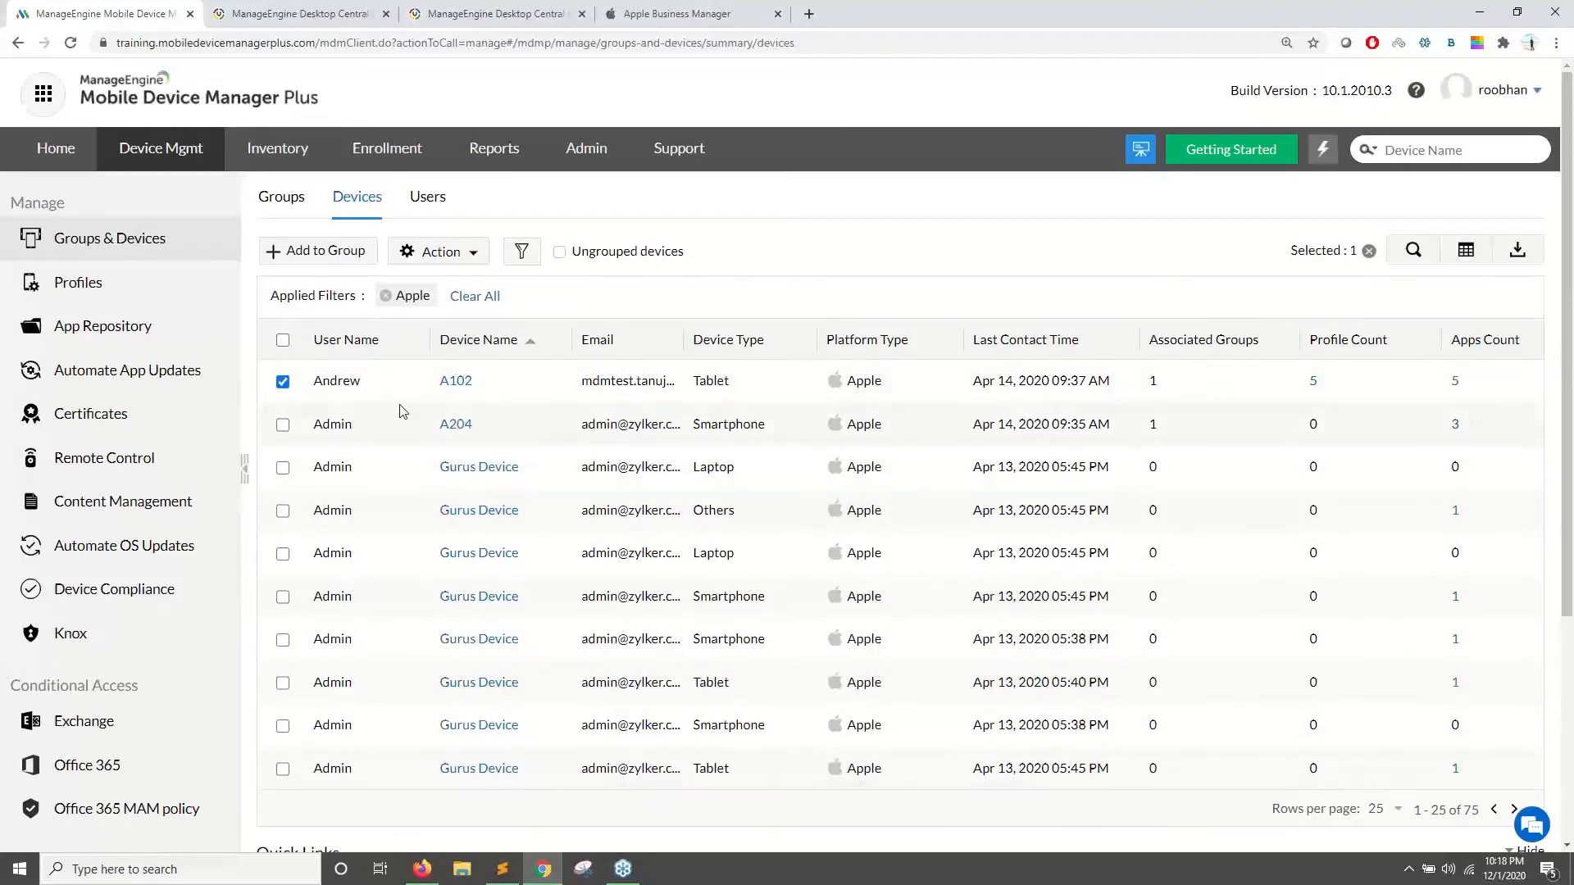
click(283, 381)
click(284, 425)
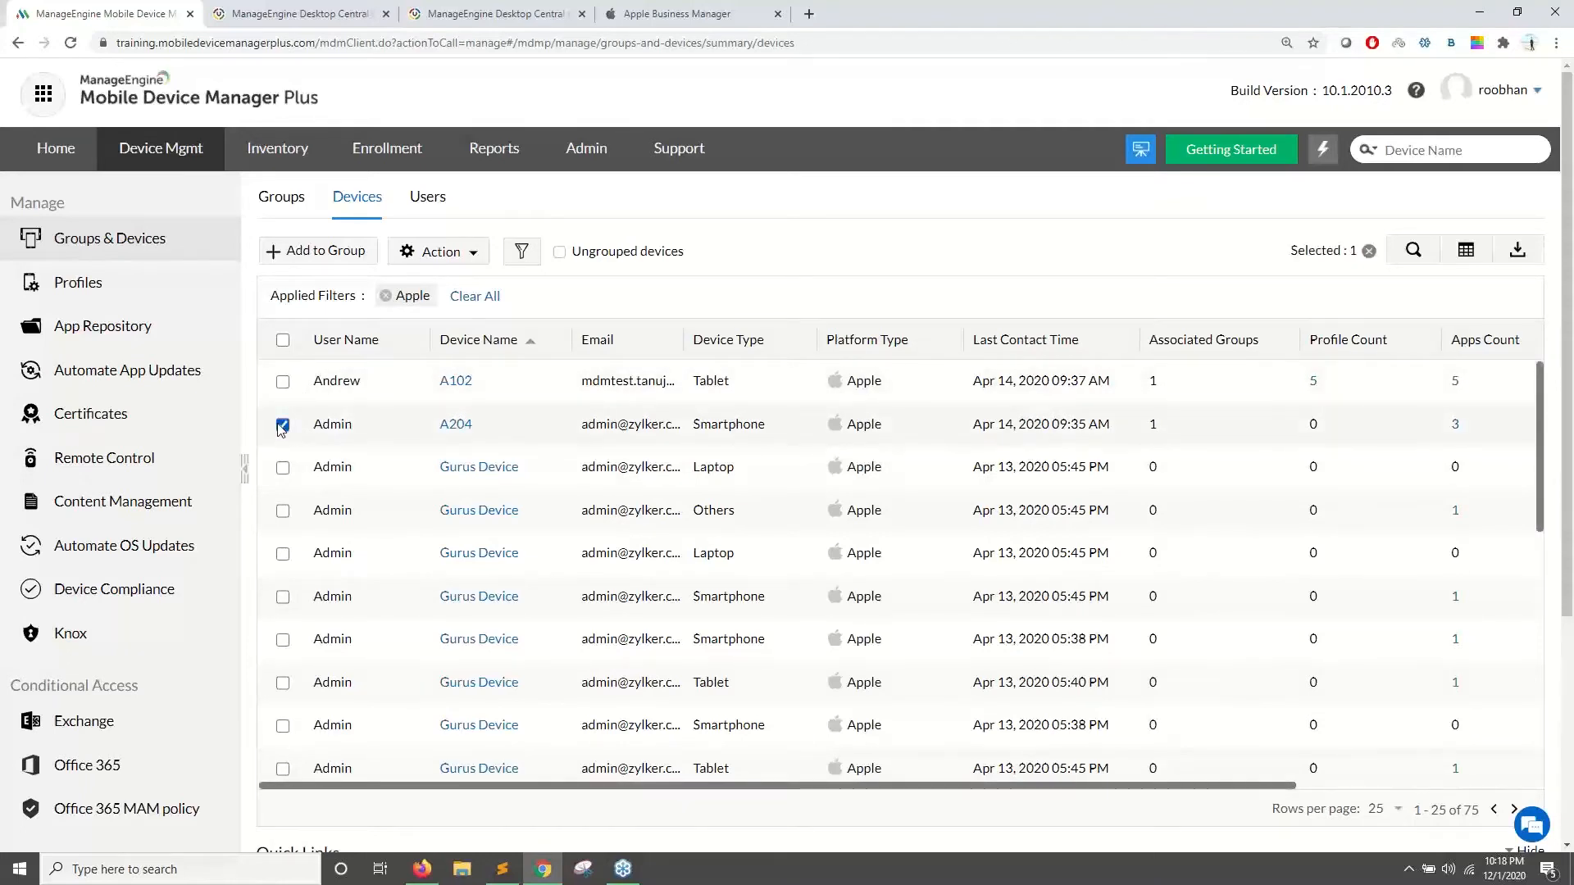
- Distribute apps to A204, choosing Zoho Creator via App Catalog with e-mail notification
click(441, 251)
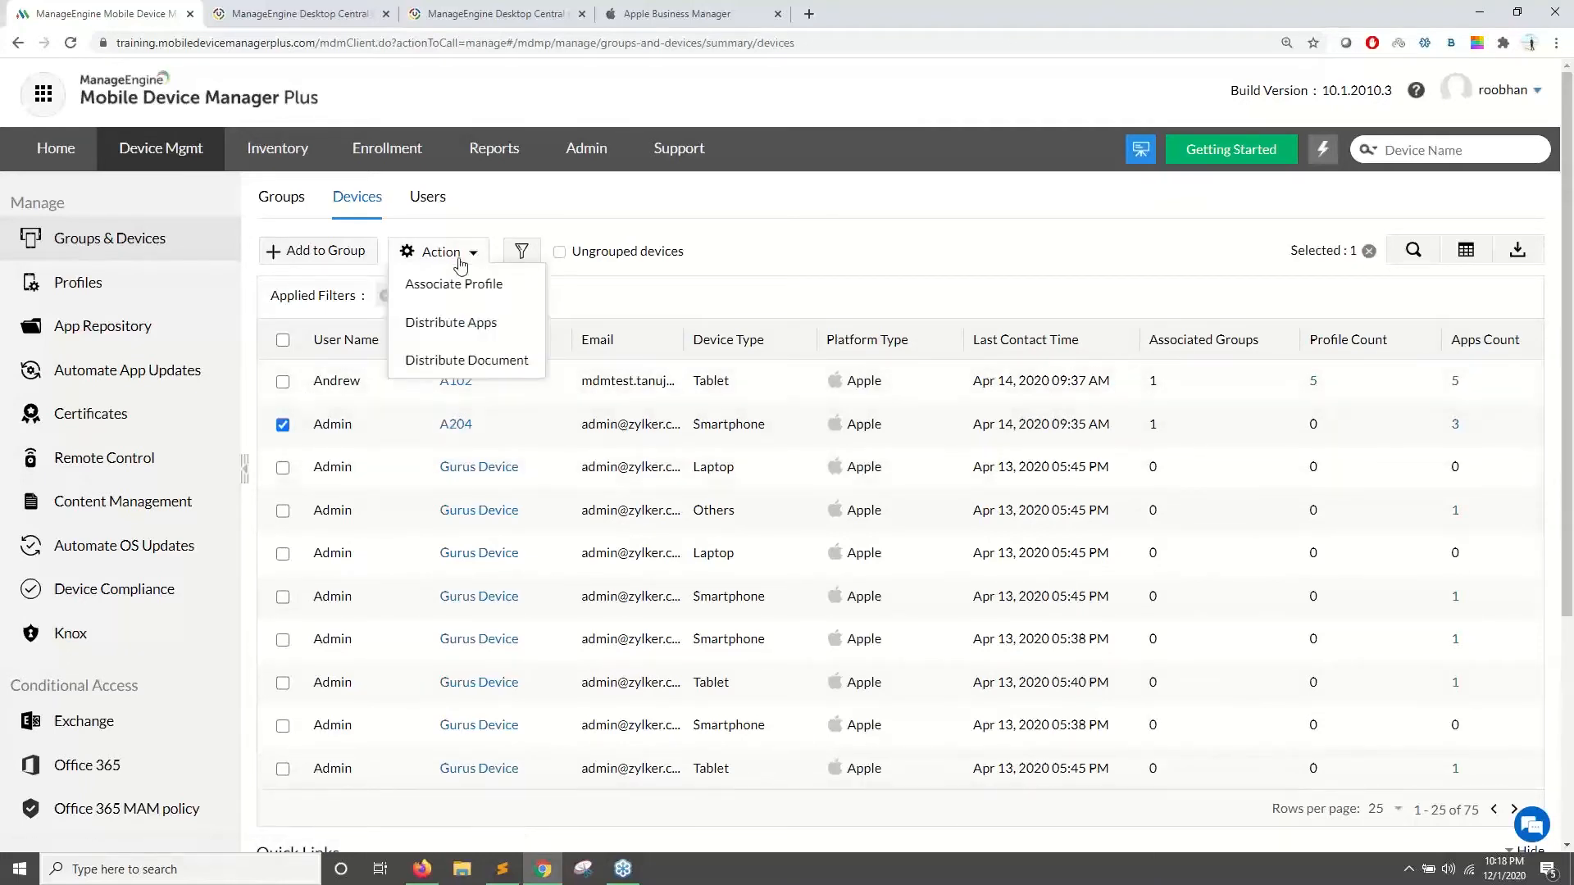
click(451, 323)
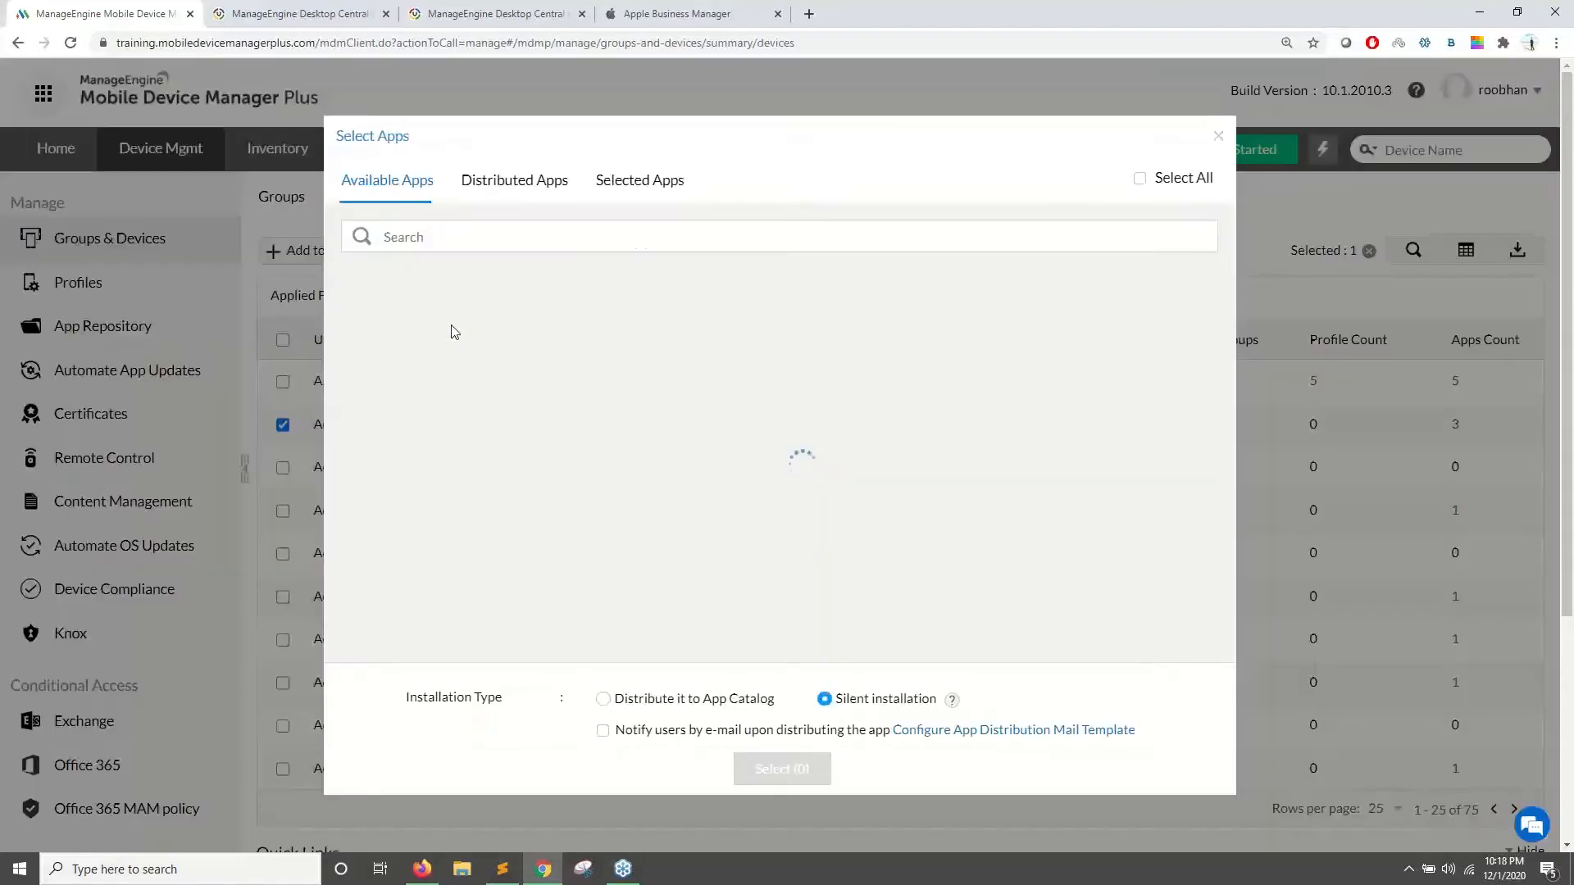
text(creator)
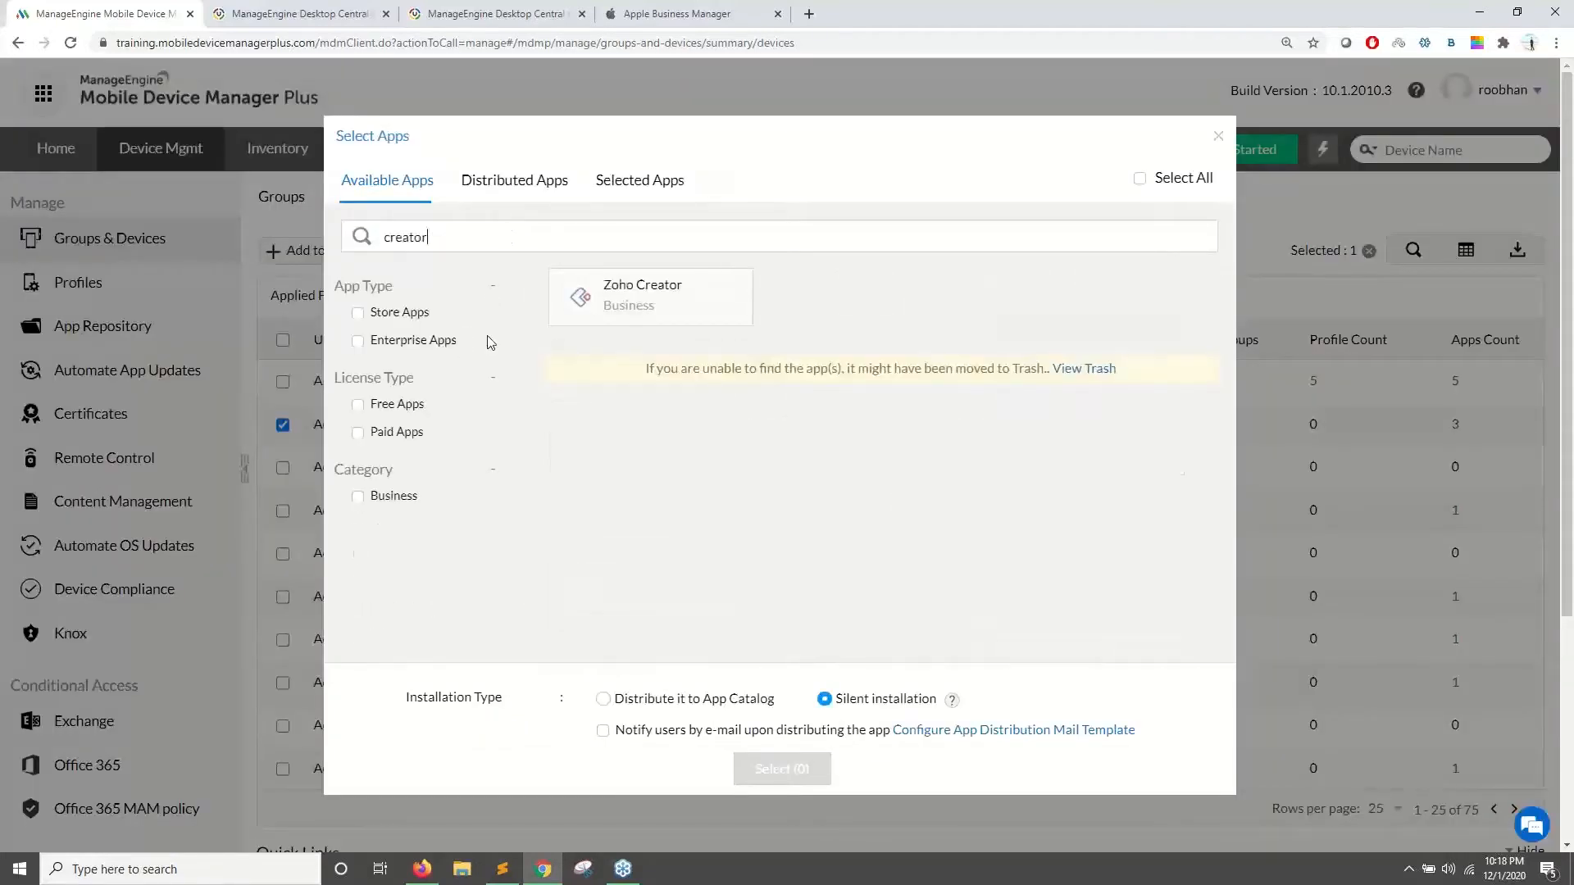
click(628, 308)
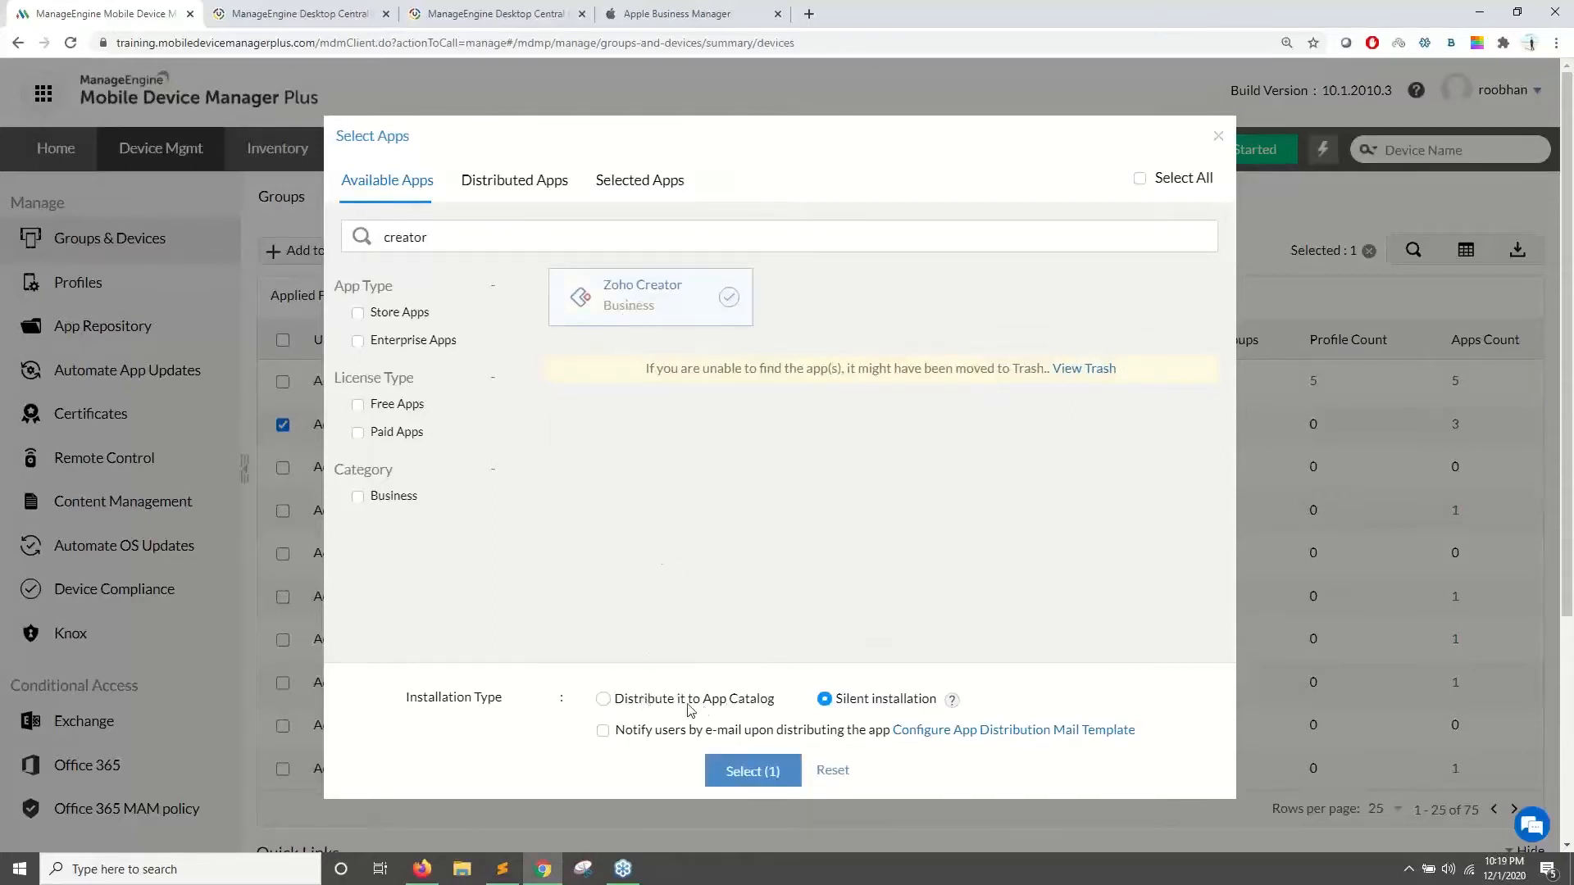
click(605, 700)
drag(617, 704, 771, 703)
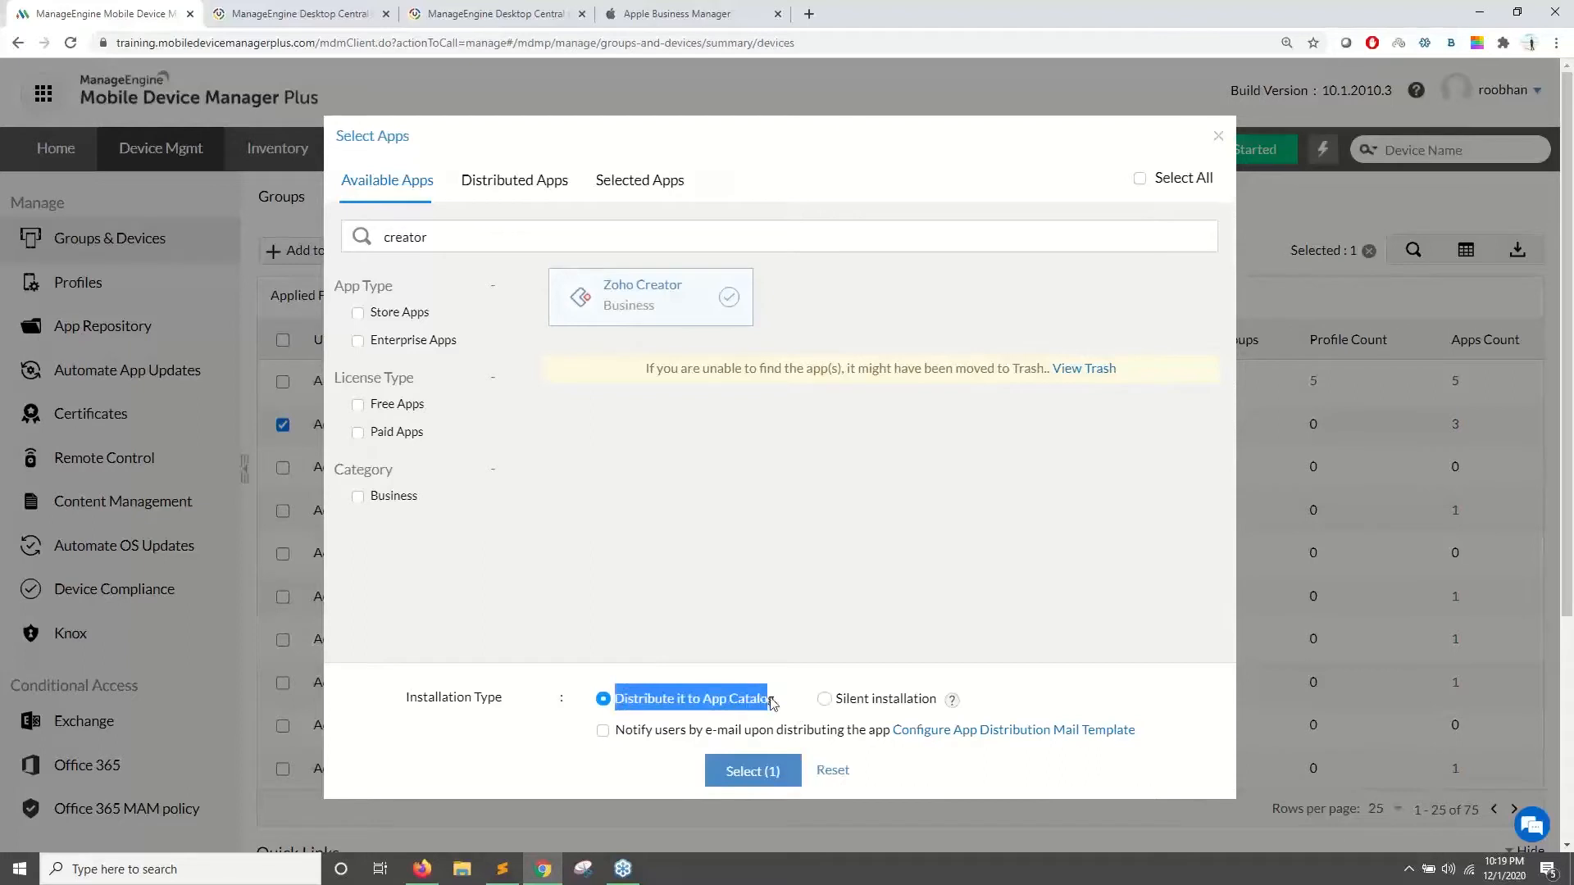
click(603, 730)
click(742, 715)
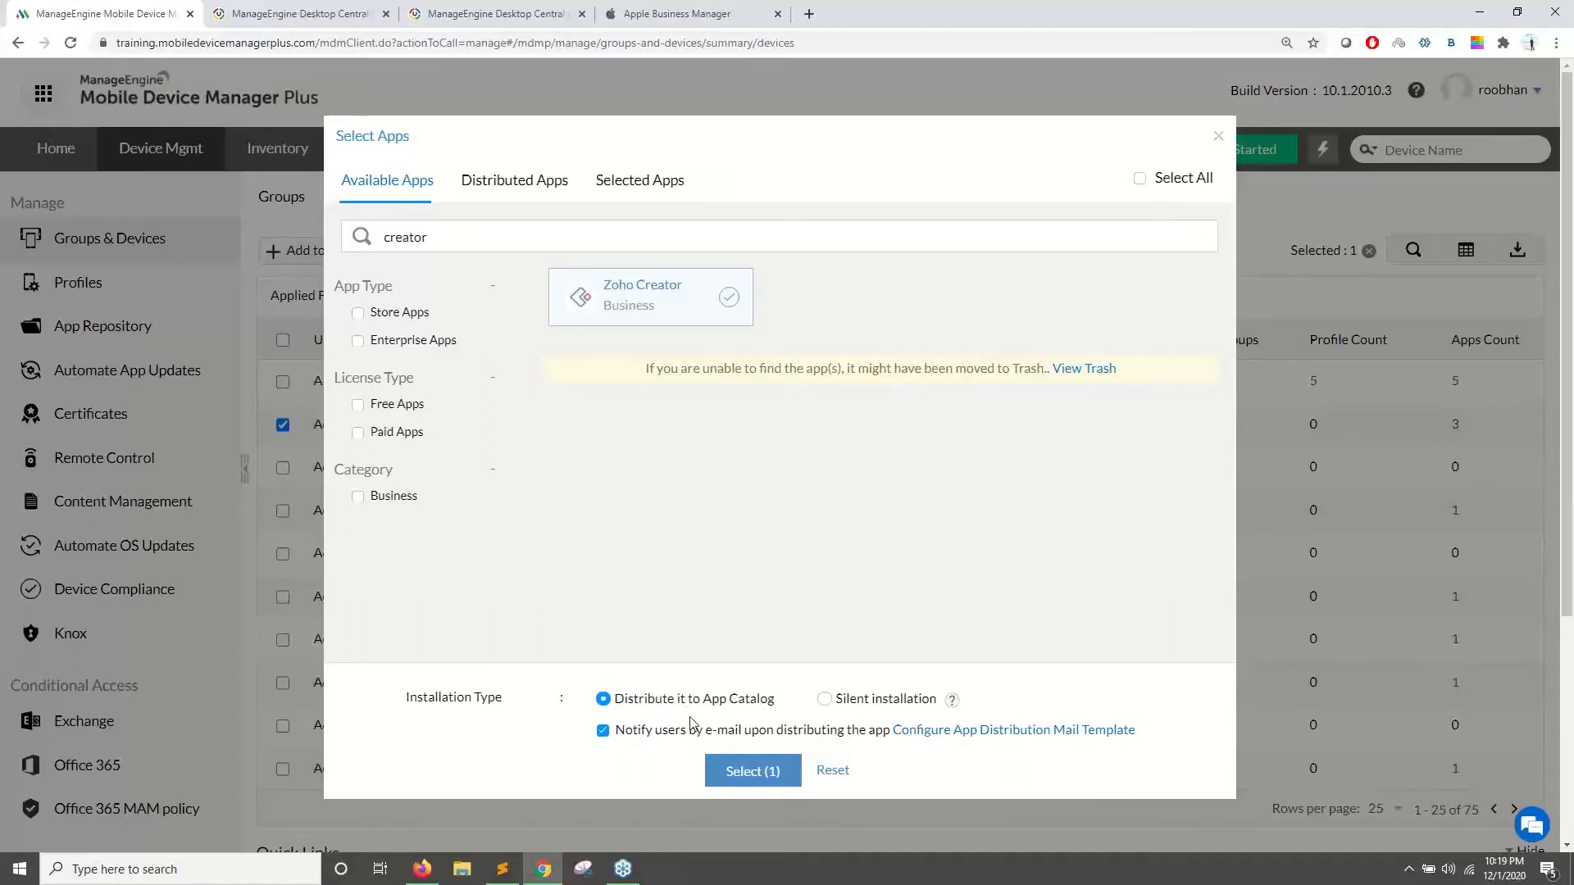
- Preview the app distribution e-mail template, then close the app selection window unsaved
click(959, 730)
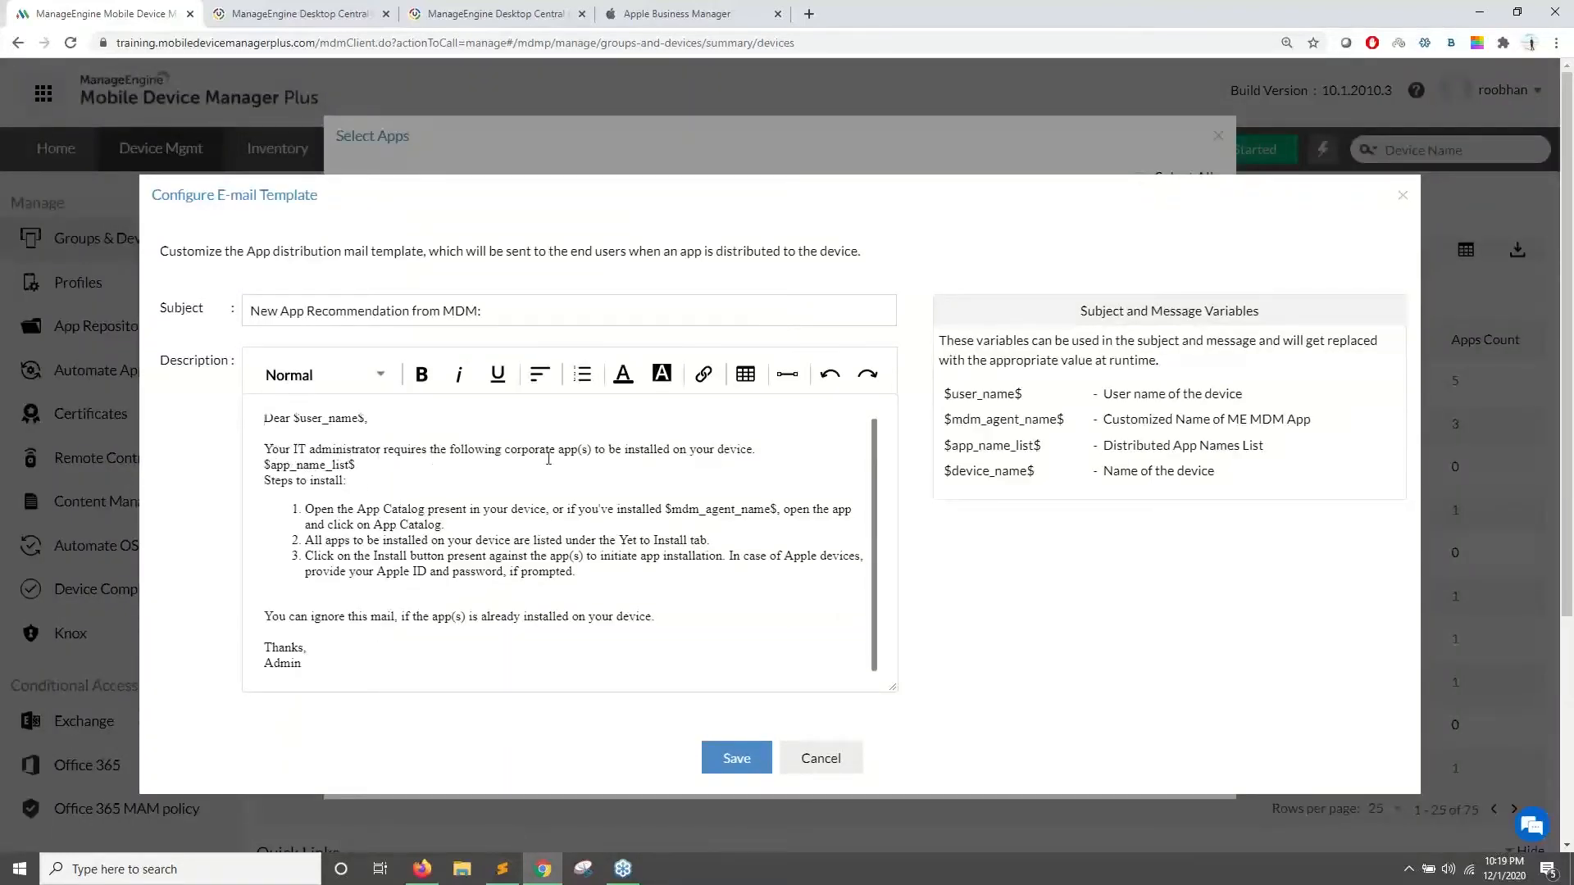
click(272, 465)
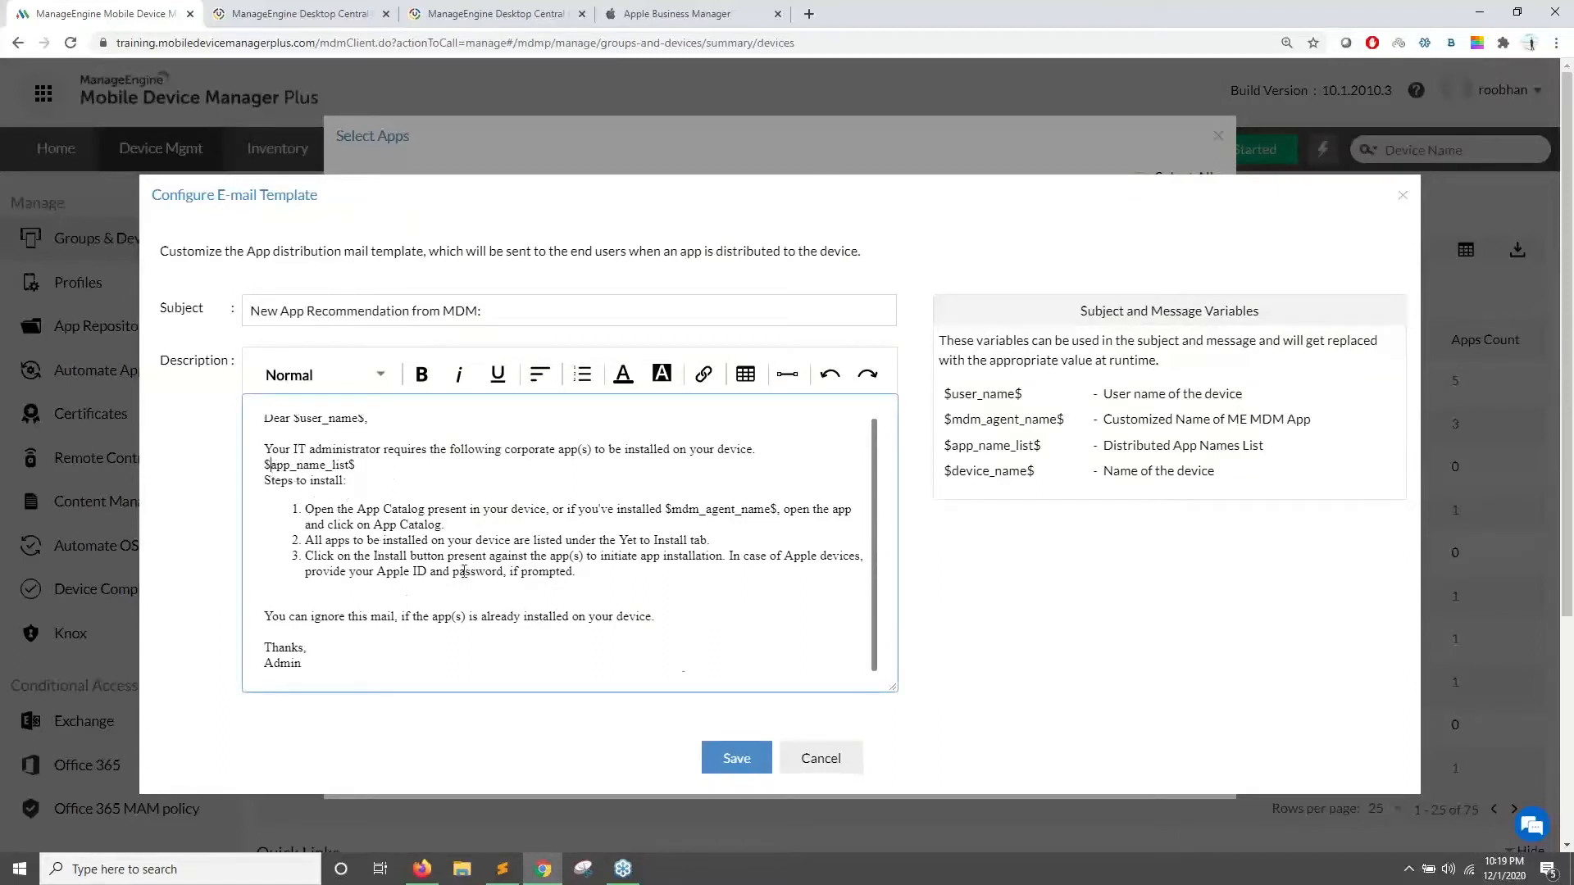
click(801, 762)
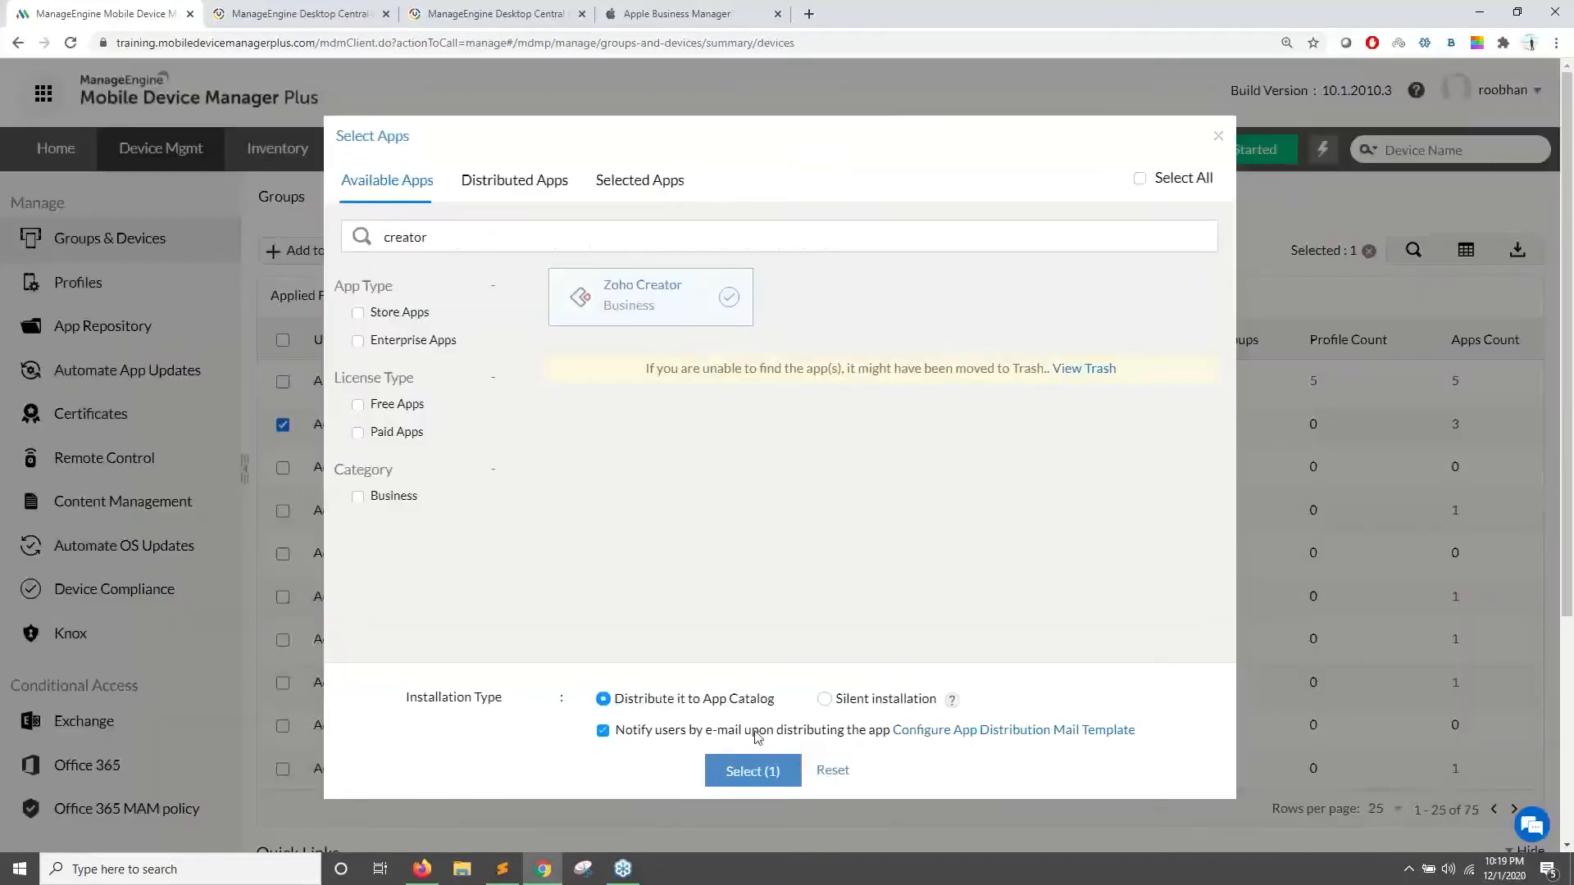
drag(671, 156, 862, 139)
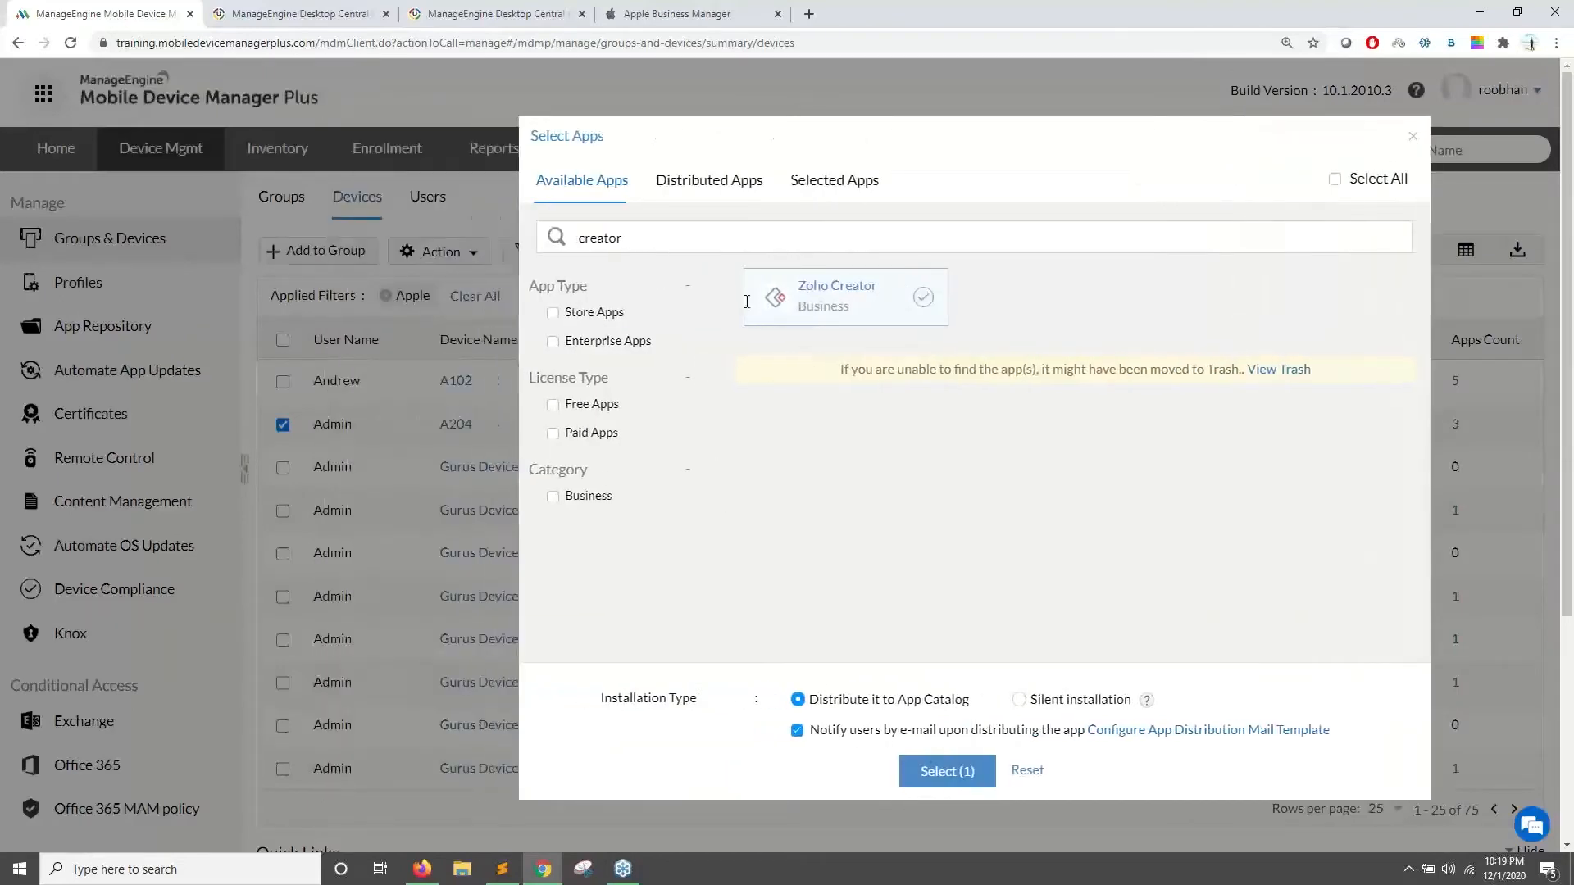
drag(743, 131, 1094, 162)
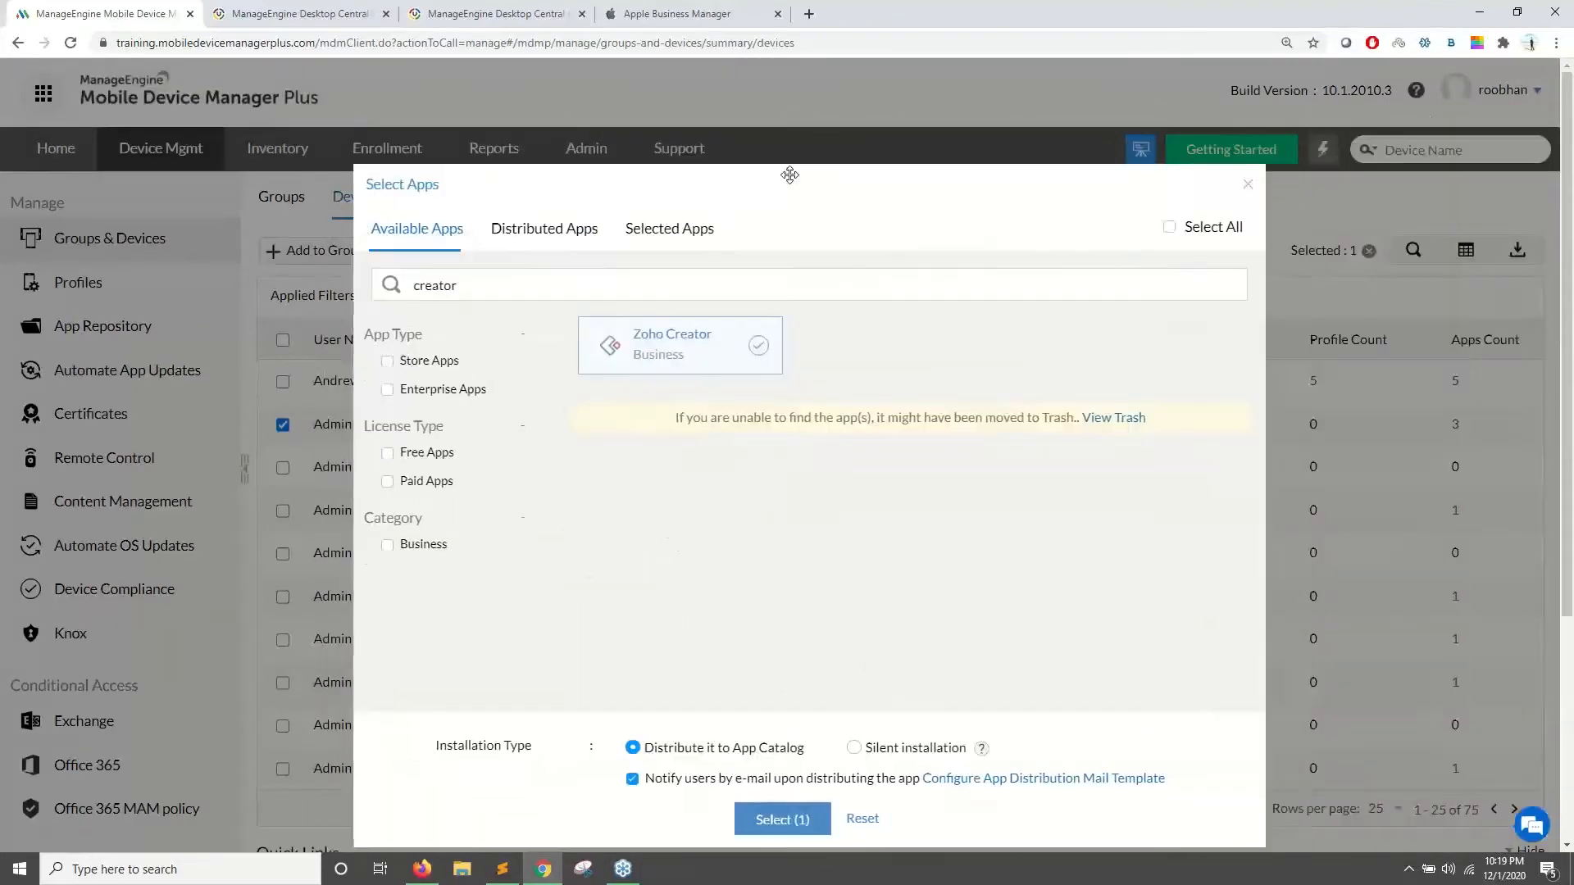
click(1240, 166)
drag(680, 425, 584, 425)
- Redo and confirm Zoho Creator's App Catalog distribution to A204 with user e-mail notification
click(435, 251)
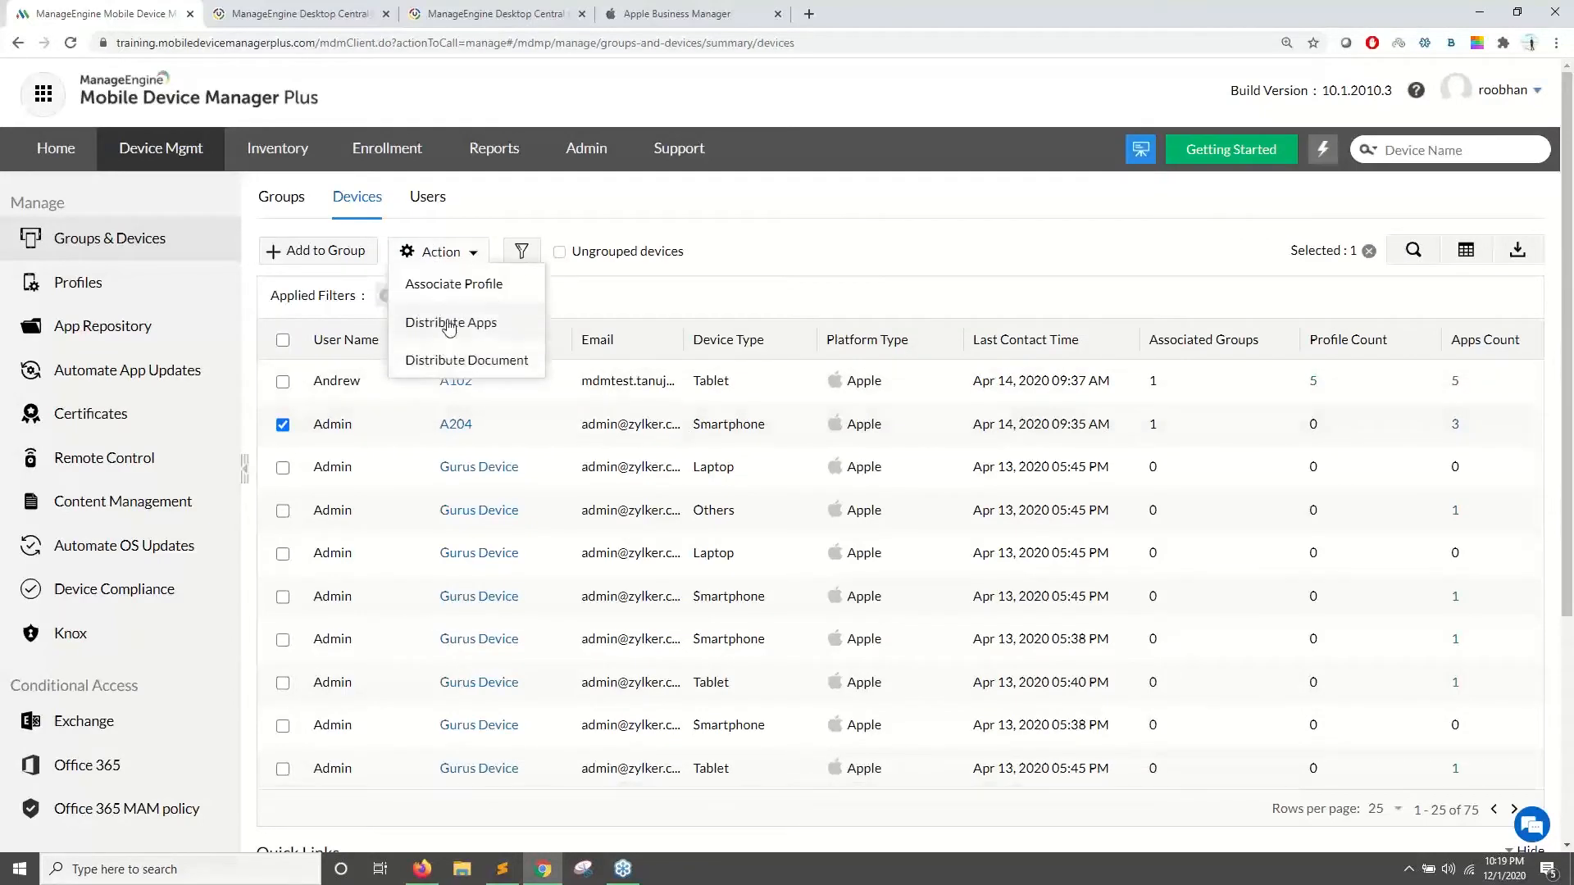
click(447, 322)
click(603, 698)
click(604, 730)
text(creator)
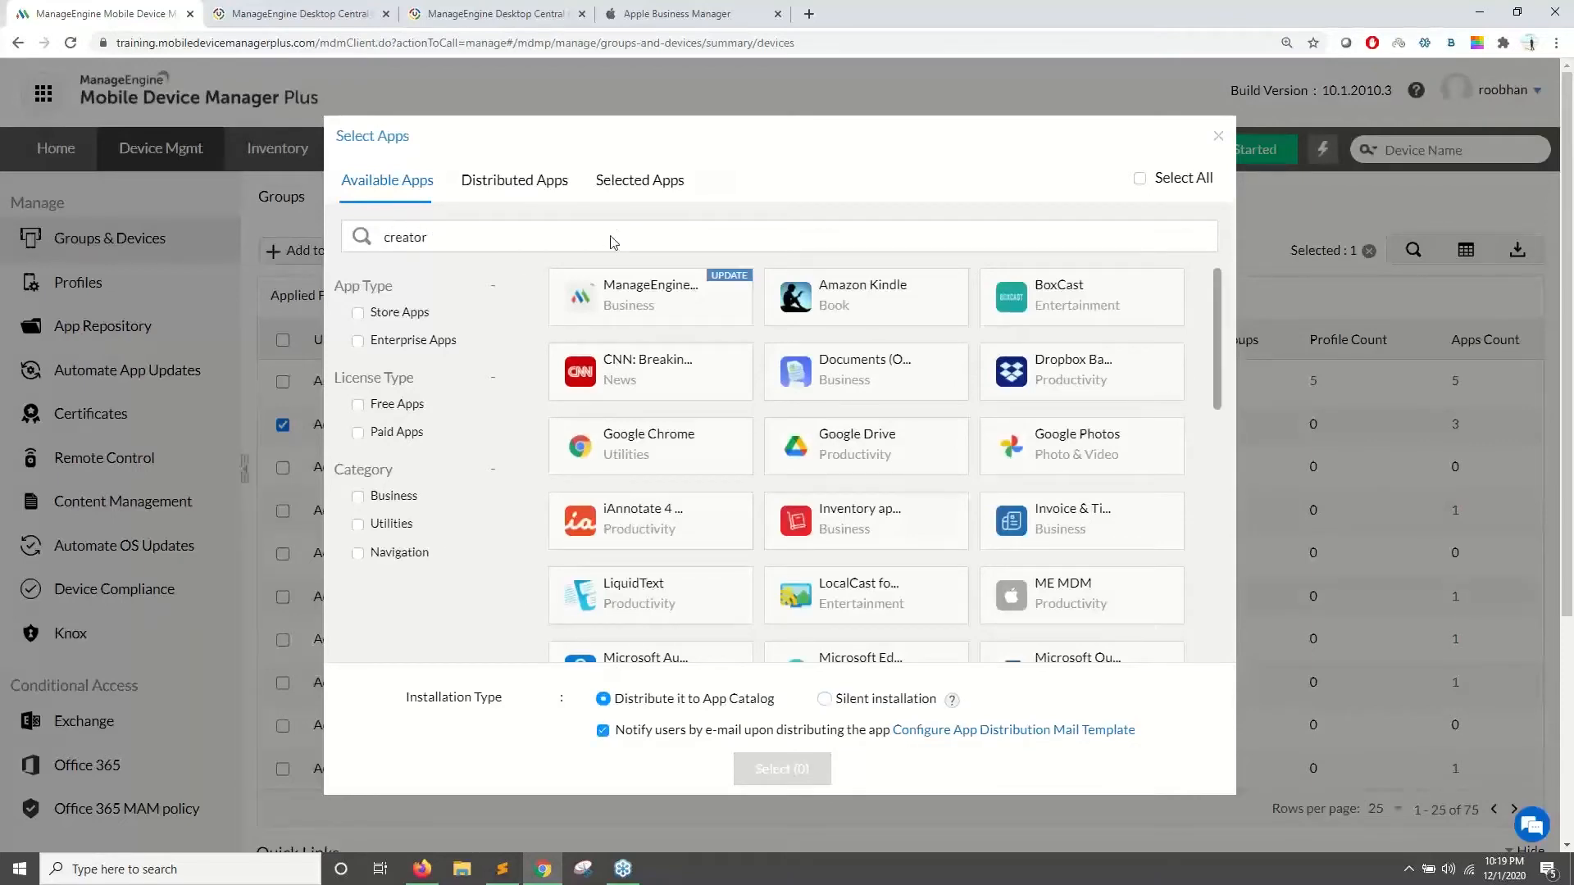
click(627, 303)
click(735, 771)
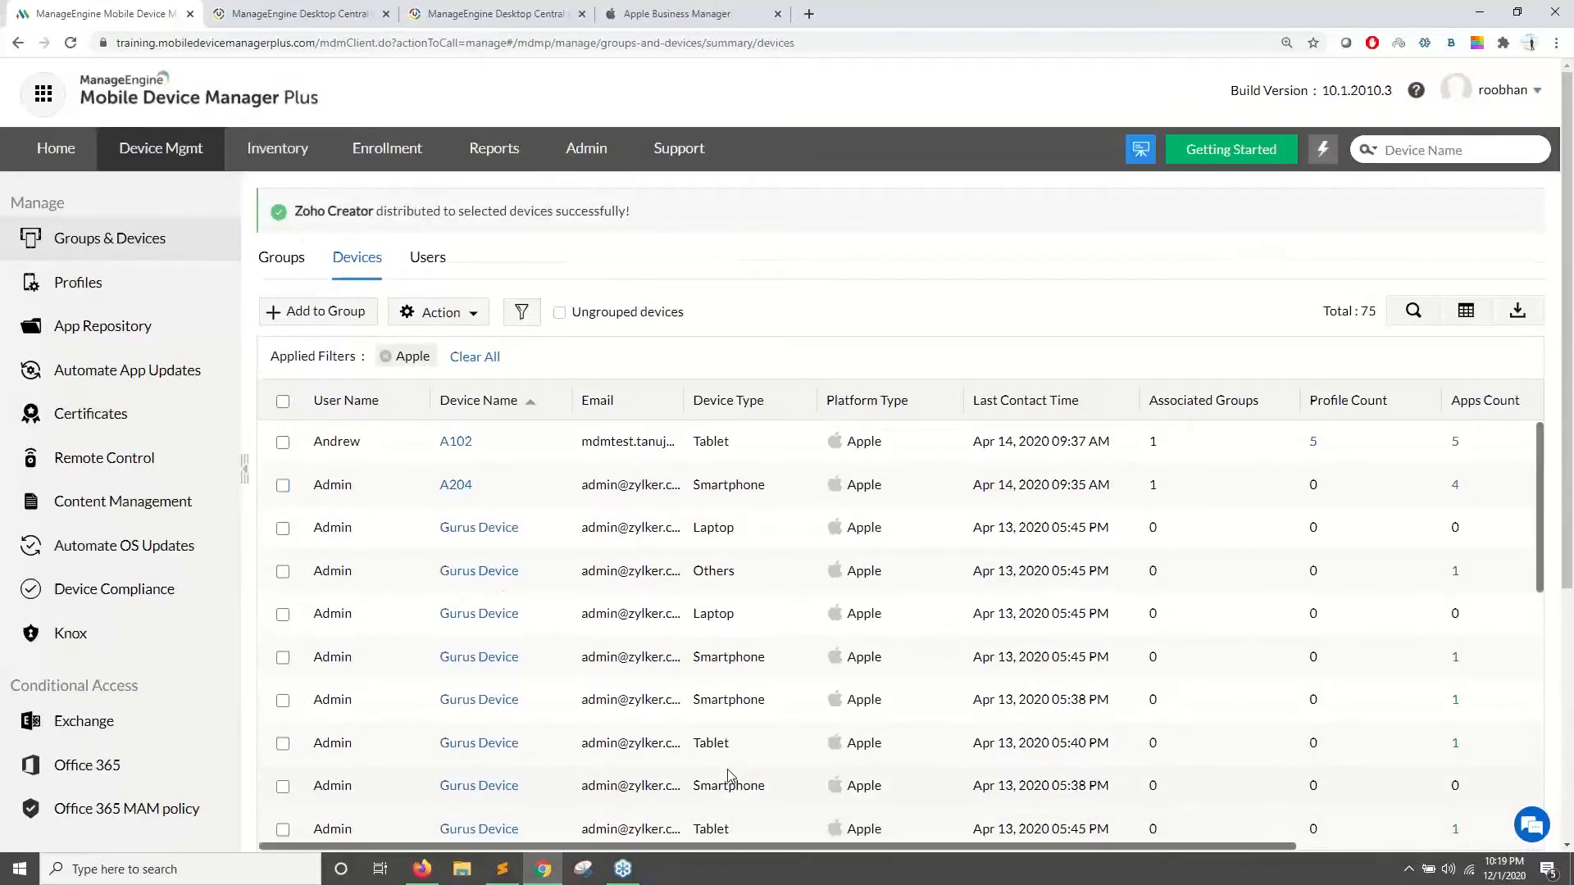
- Return to the Zoho Show slideshow and advance to the 'On the device...' Steps #4 and #5 slide
key(alt+Tab)
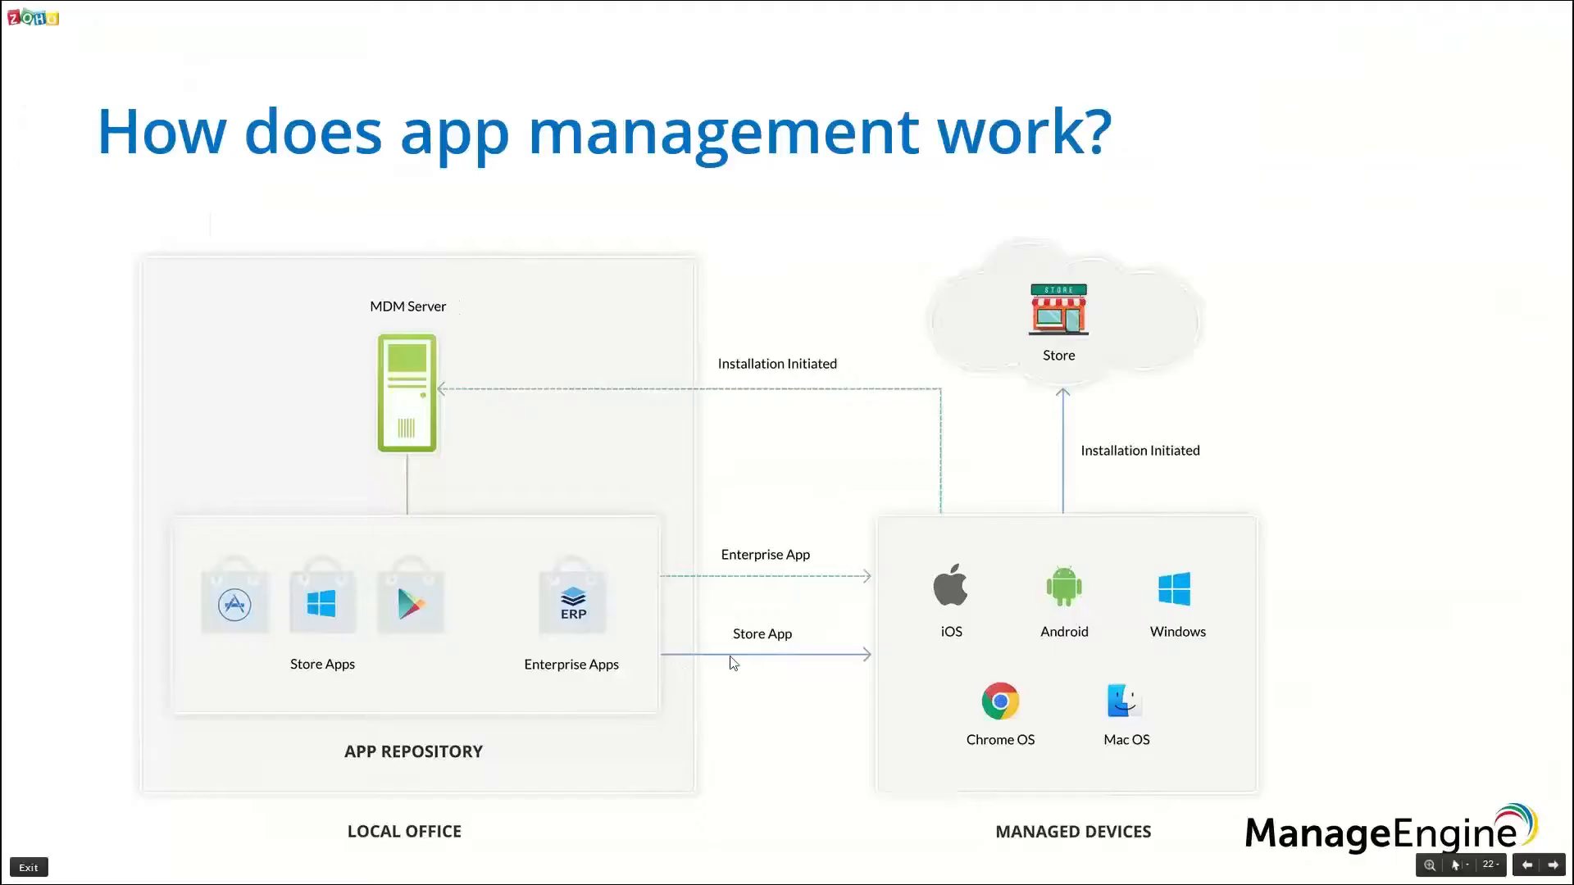
key(Right)
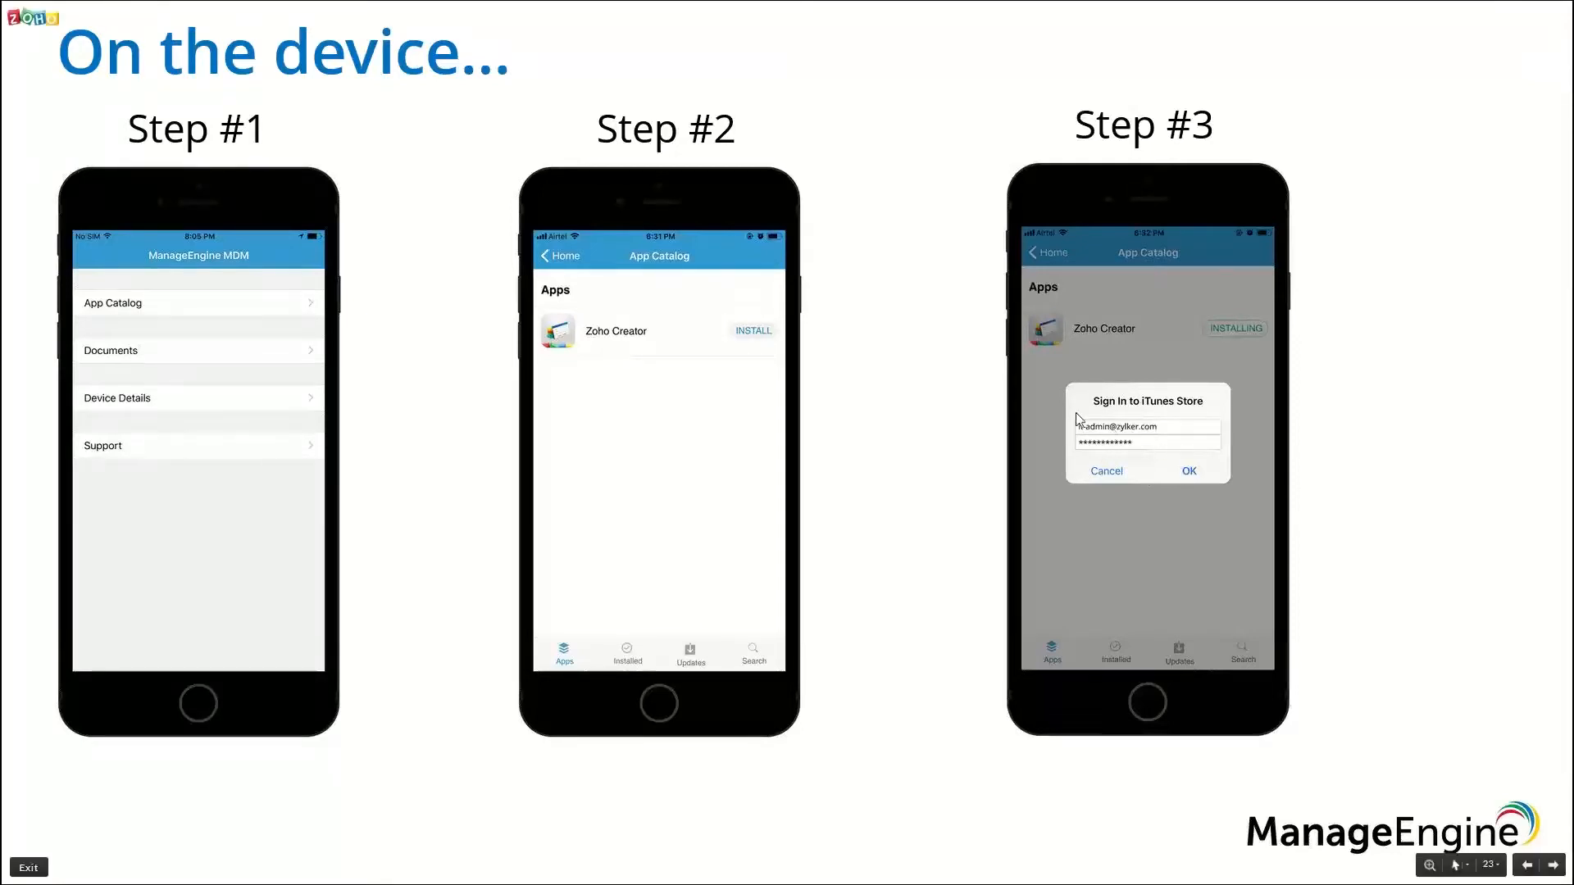
click(949, 461)
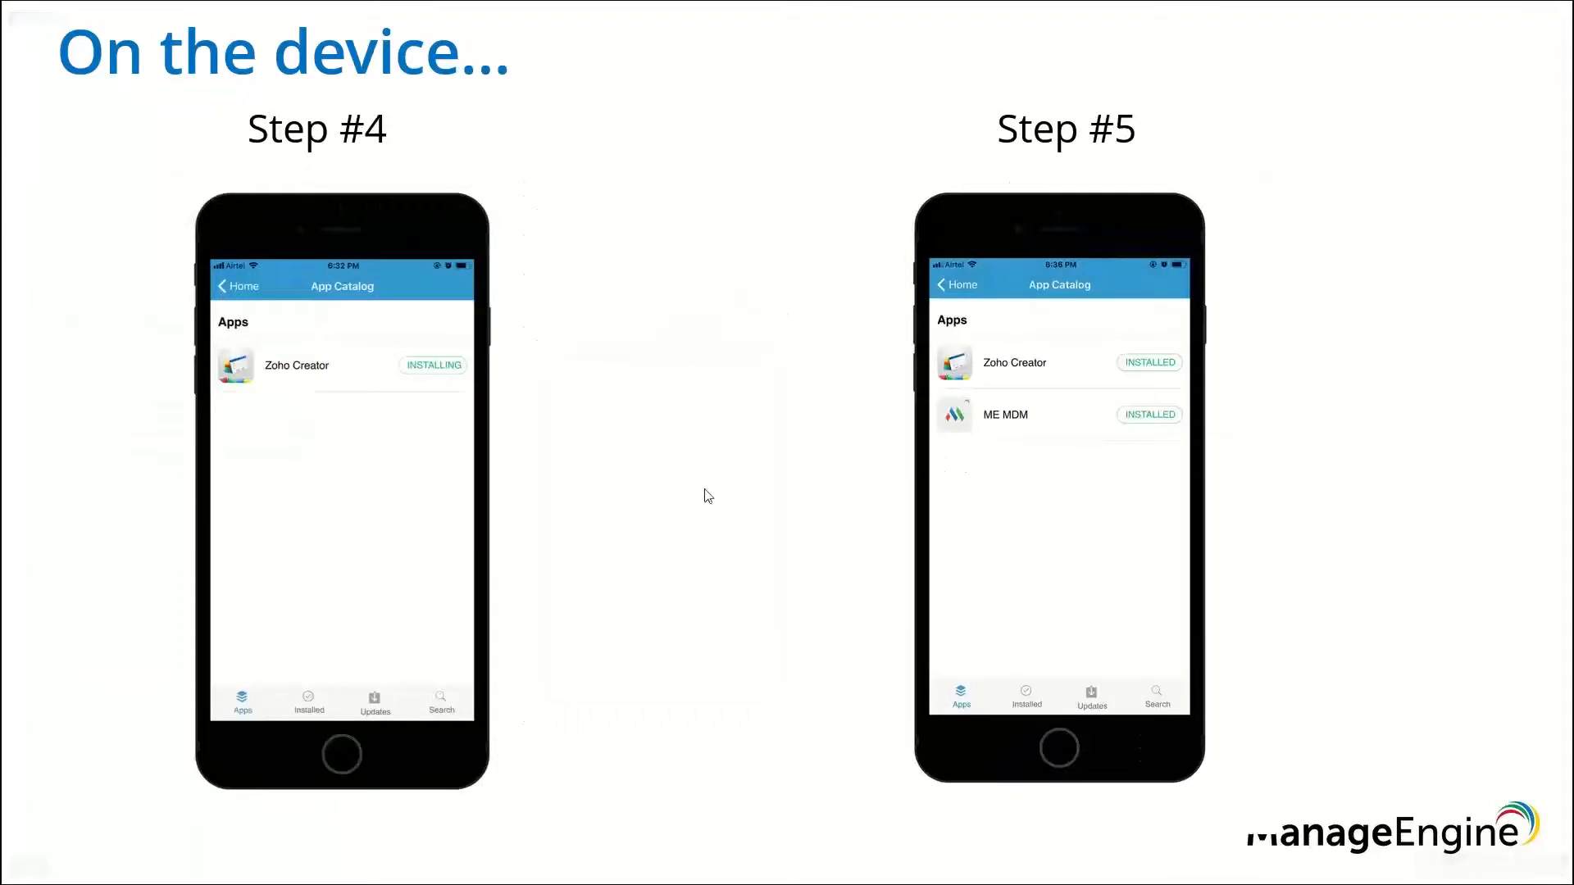
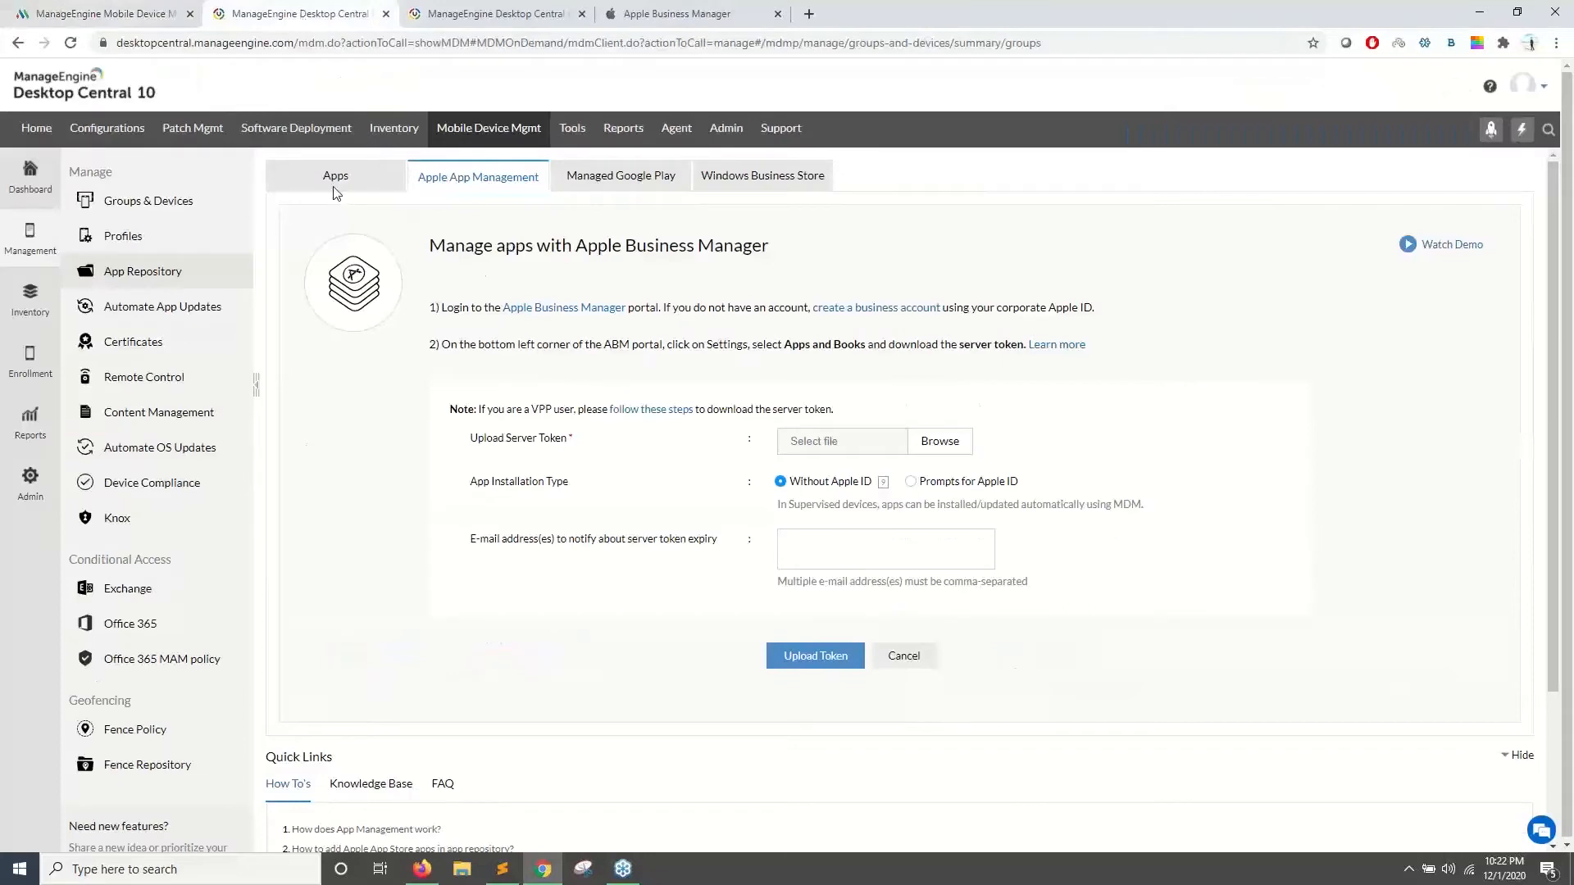
- From Apps > Apple App Management > Configure apps for business, open the Apple Business Manager portal in a new tab
click(304, 187)
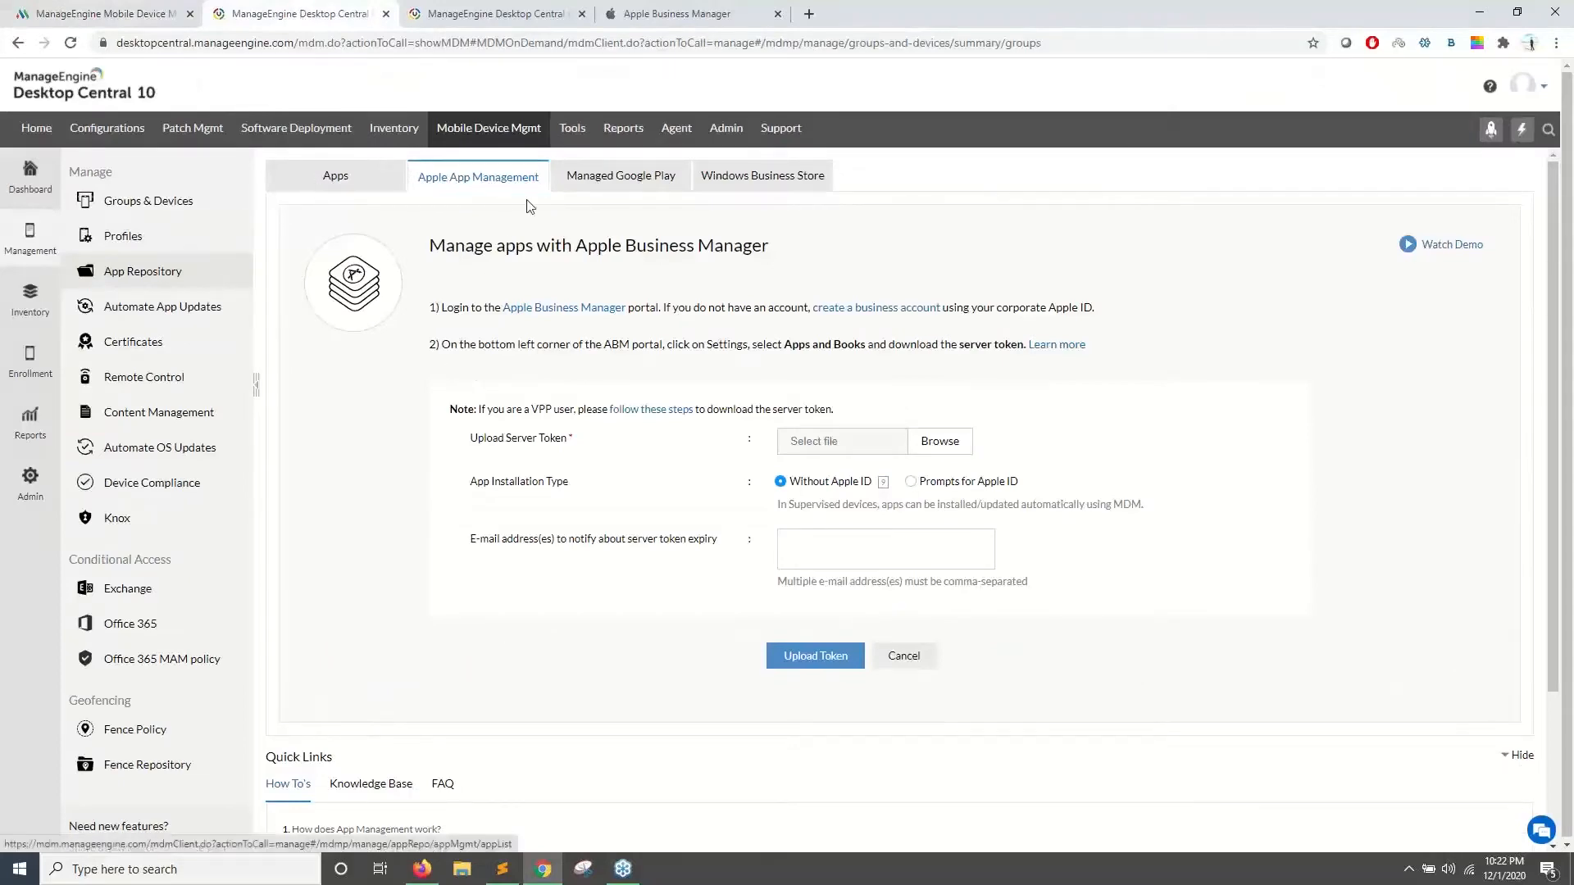
click(459, 179)
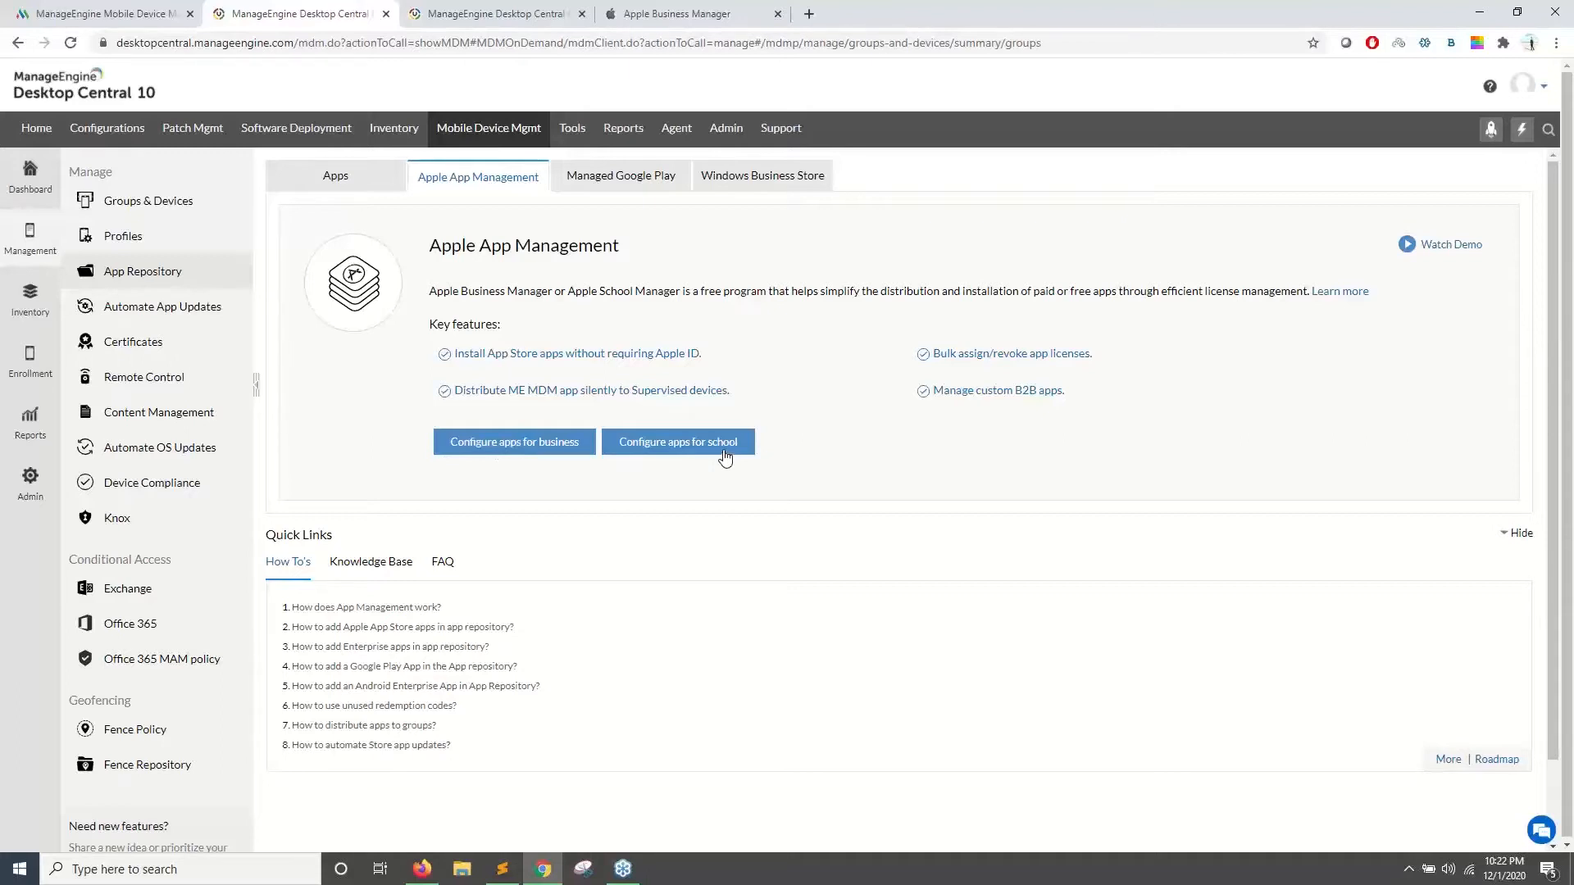
click(508, 449)
drag(440, 315, 501, 314)
click(537, 325)
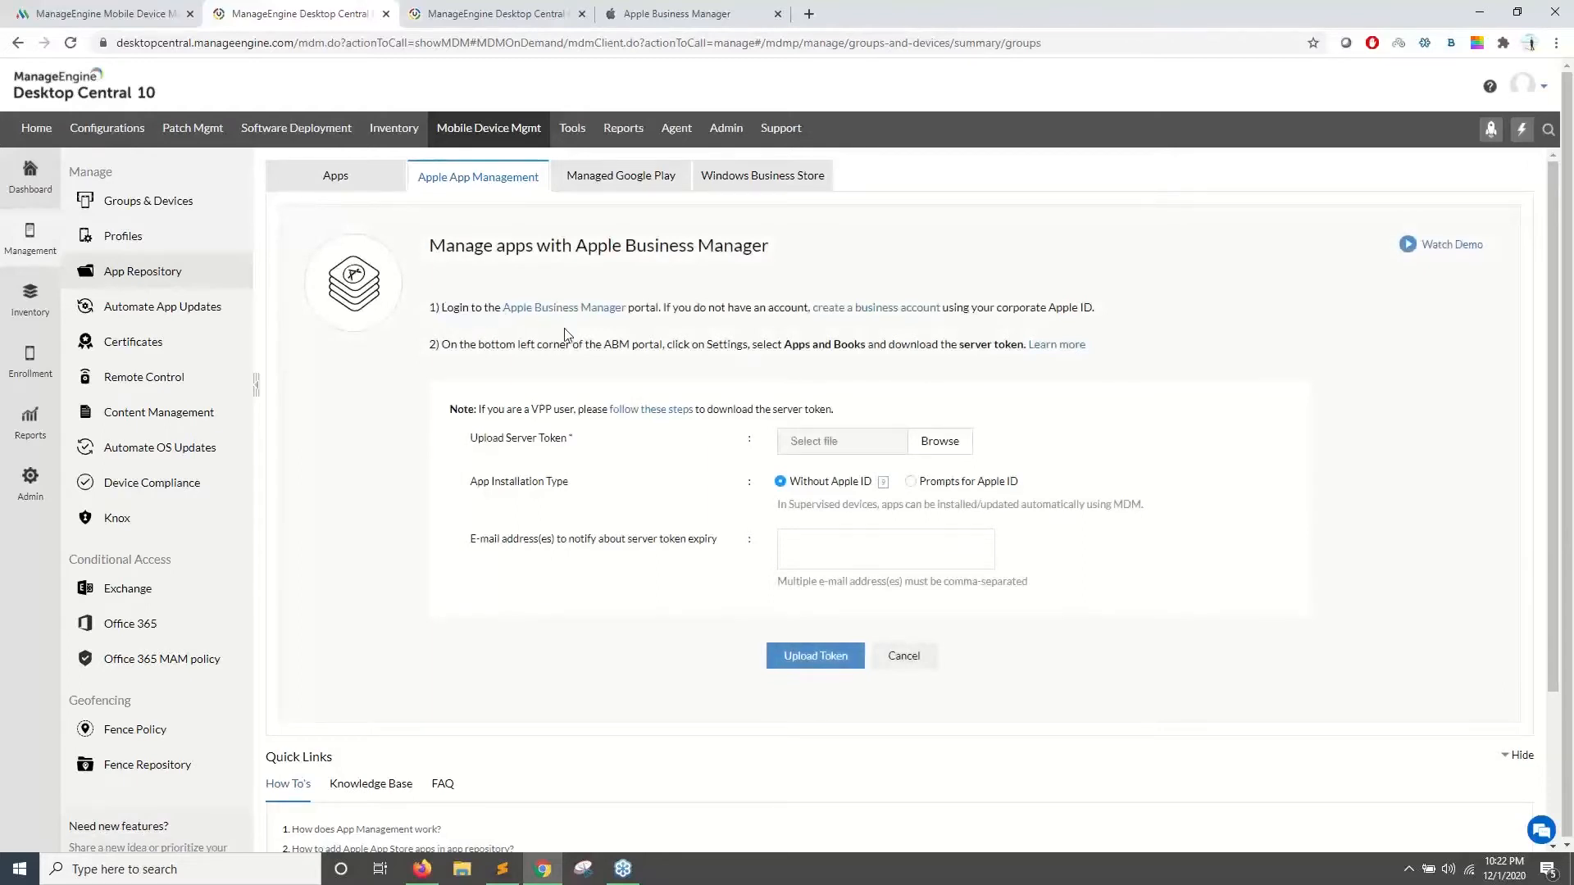
click(565, 310)
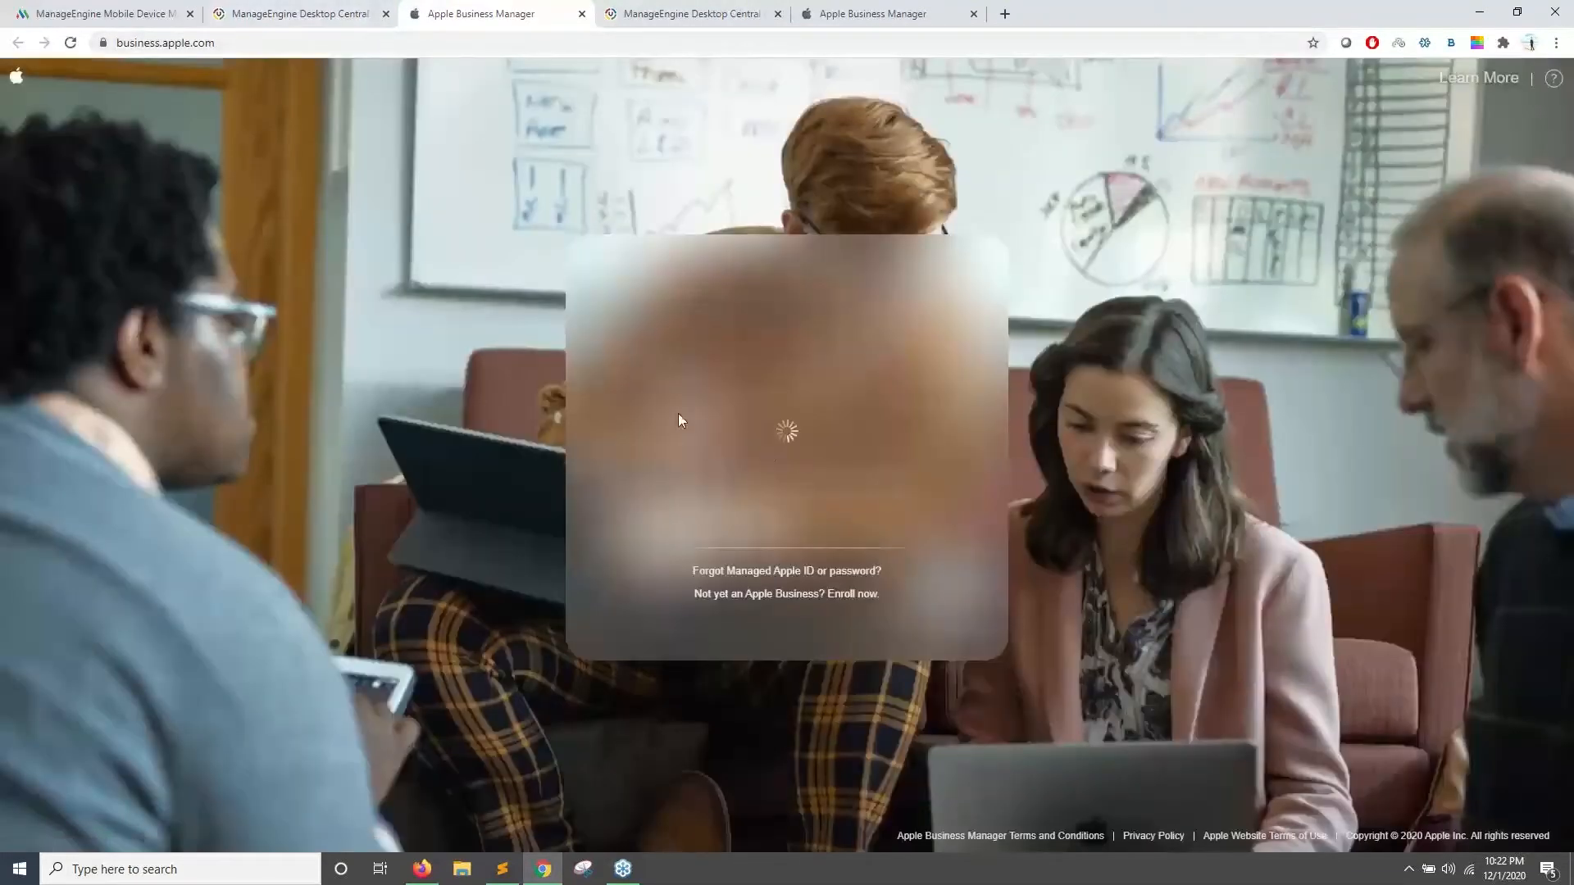
- Review the business account and corporate Apple ID requirements on the Desktop Central setup page
click(350, 20)
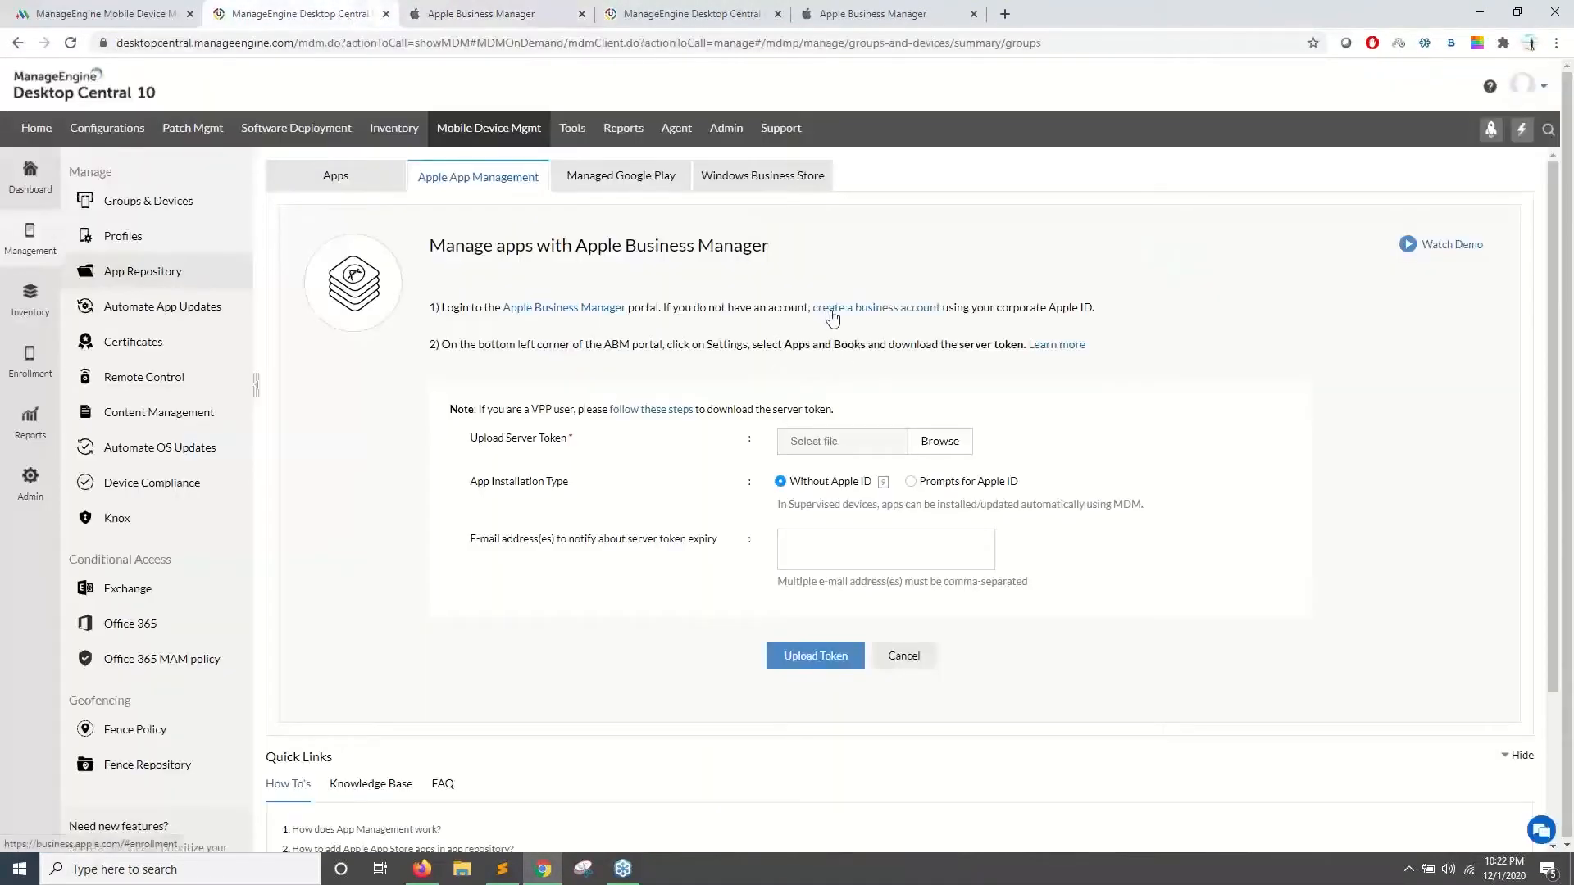
drag(805, 311, 920, 345)
click(932, 324)
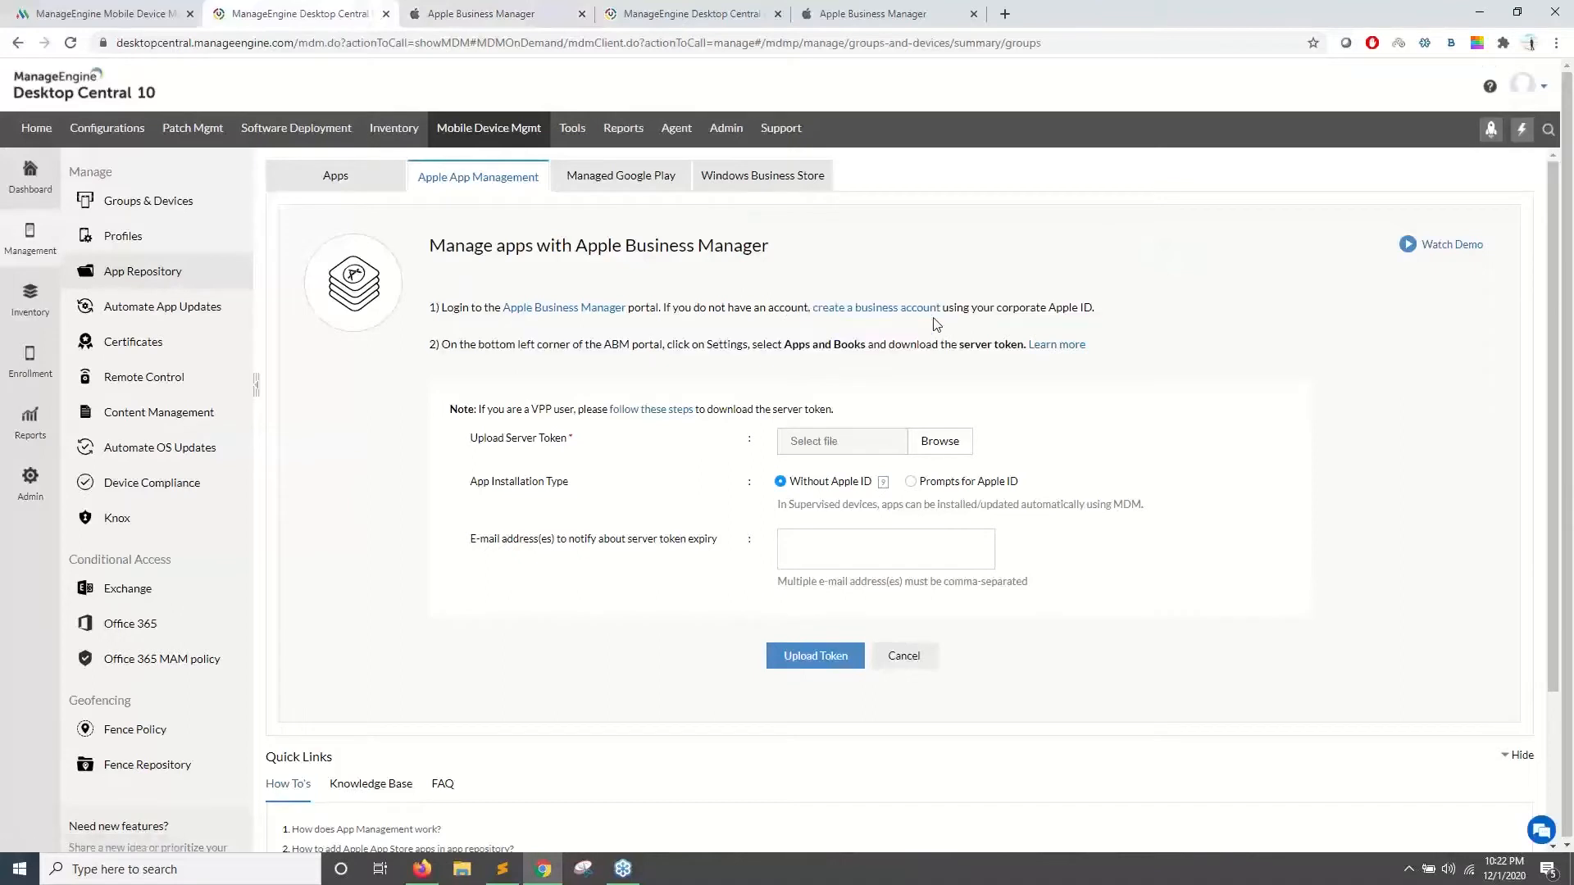
drag(1002, 309, 1079, 310)
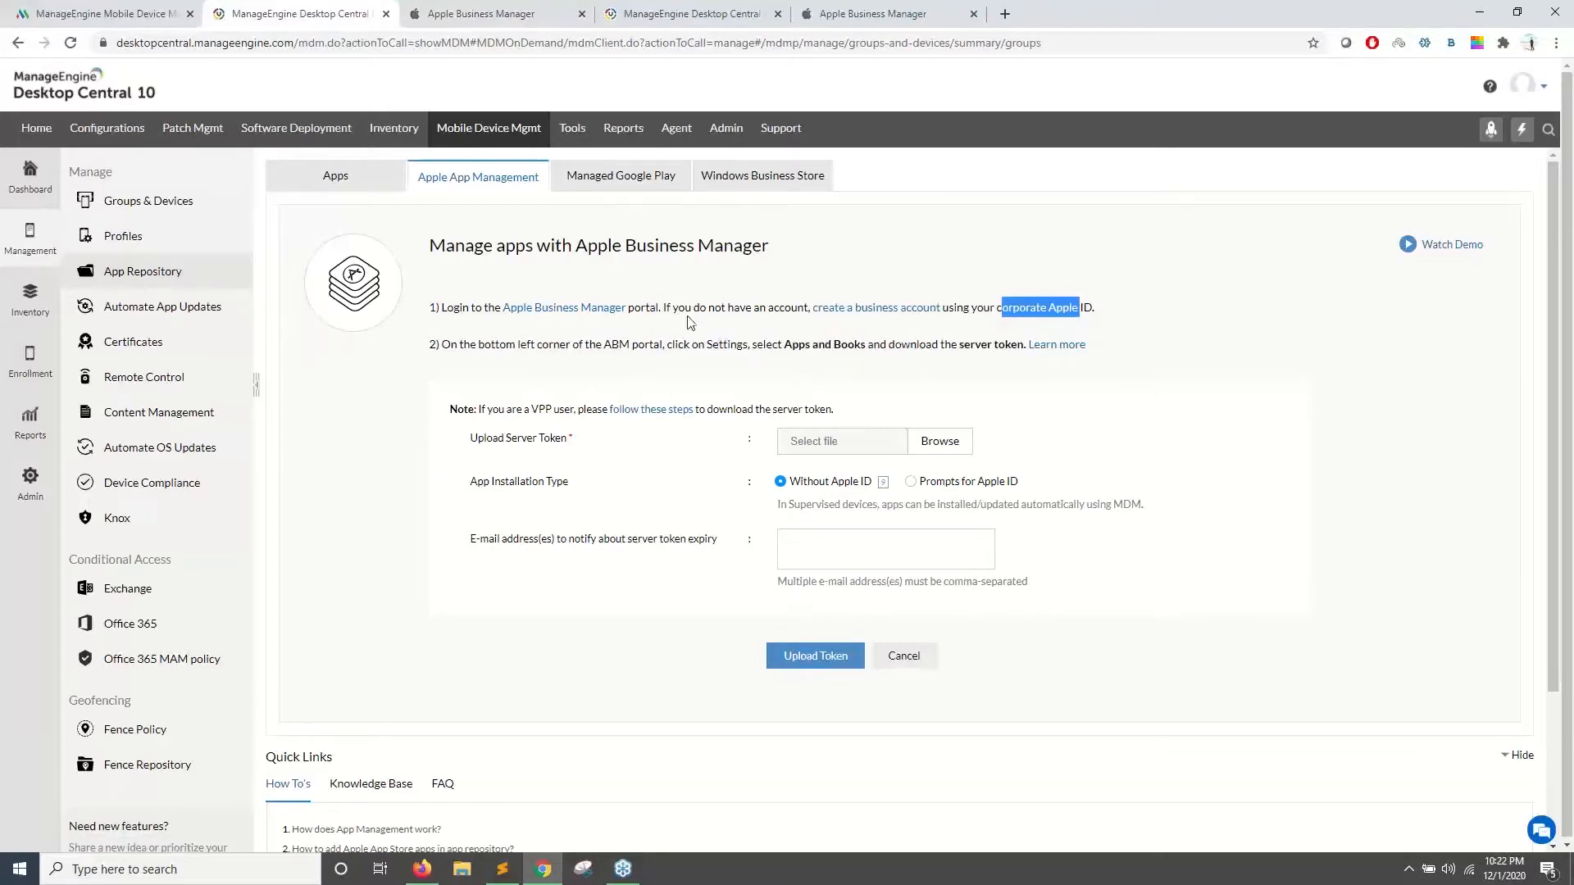
- Sign in to Apple Business Manager with the account password, then return to the Desktop Central upload page
click(472, 13)
text(•)
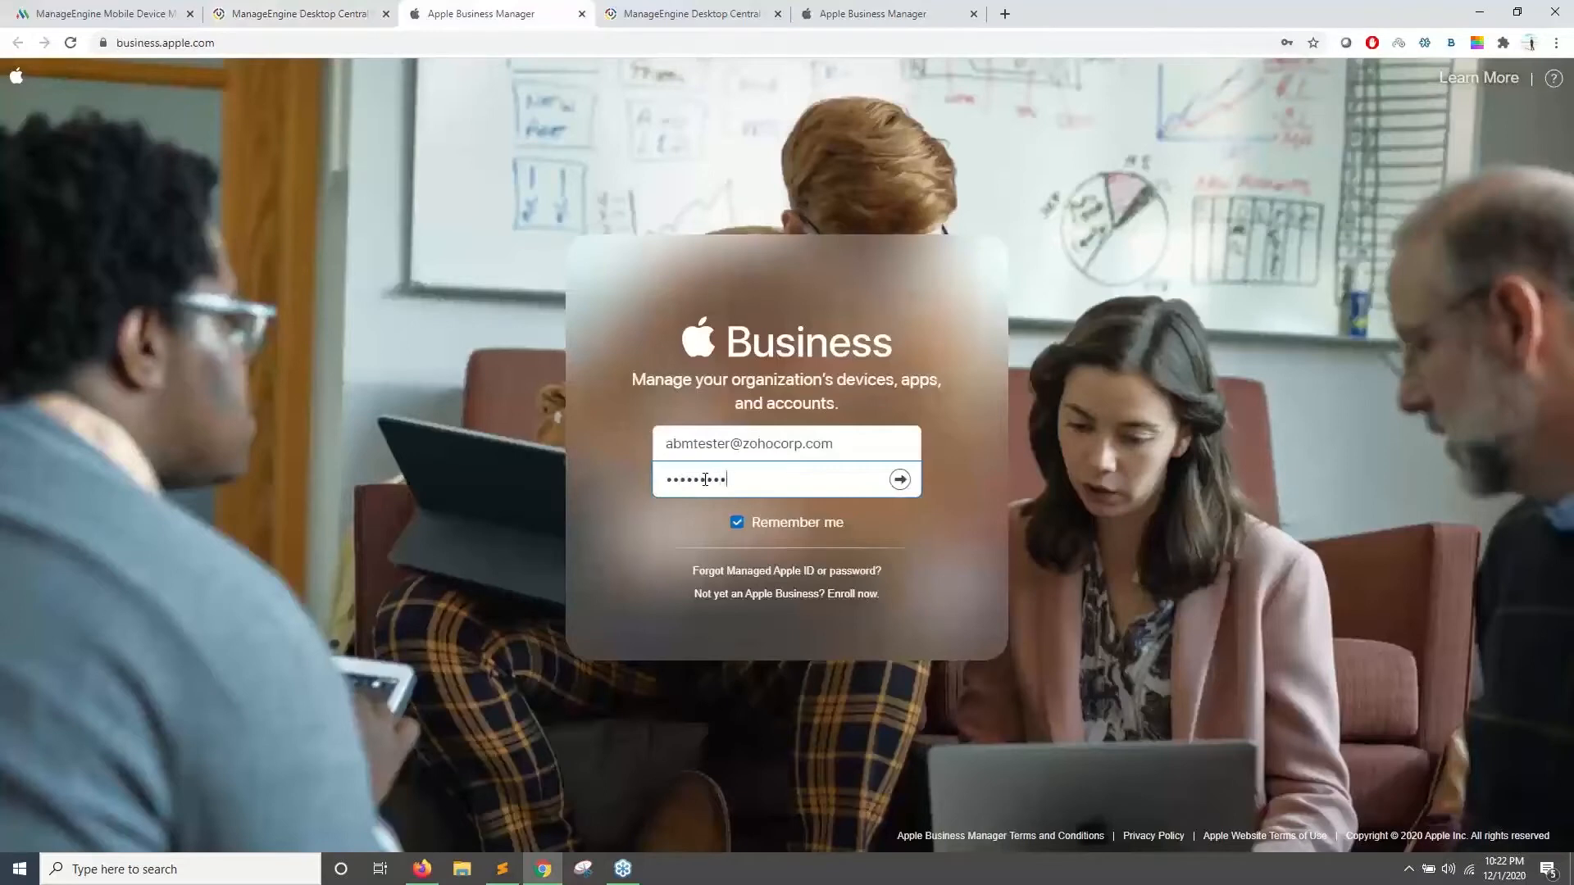
text(•••••••••••)
key(Return)
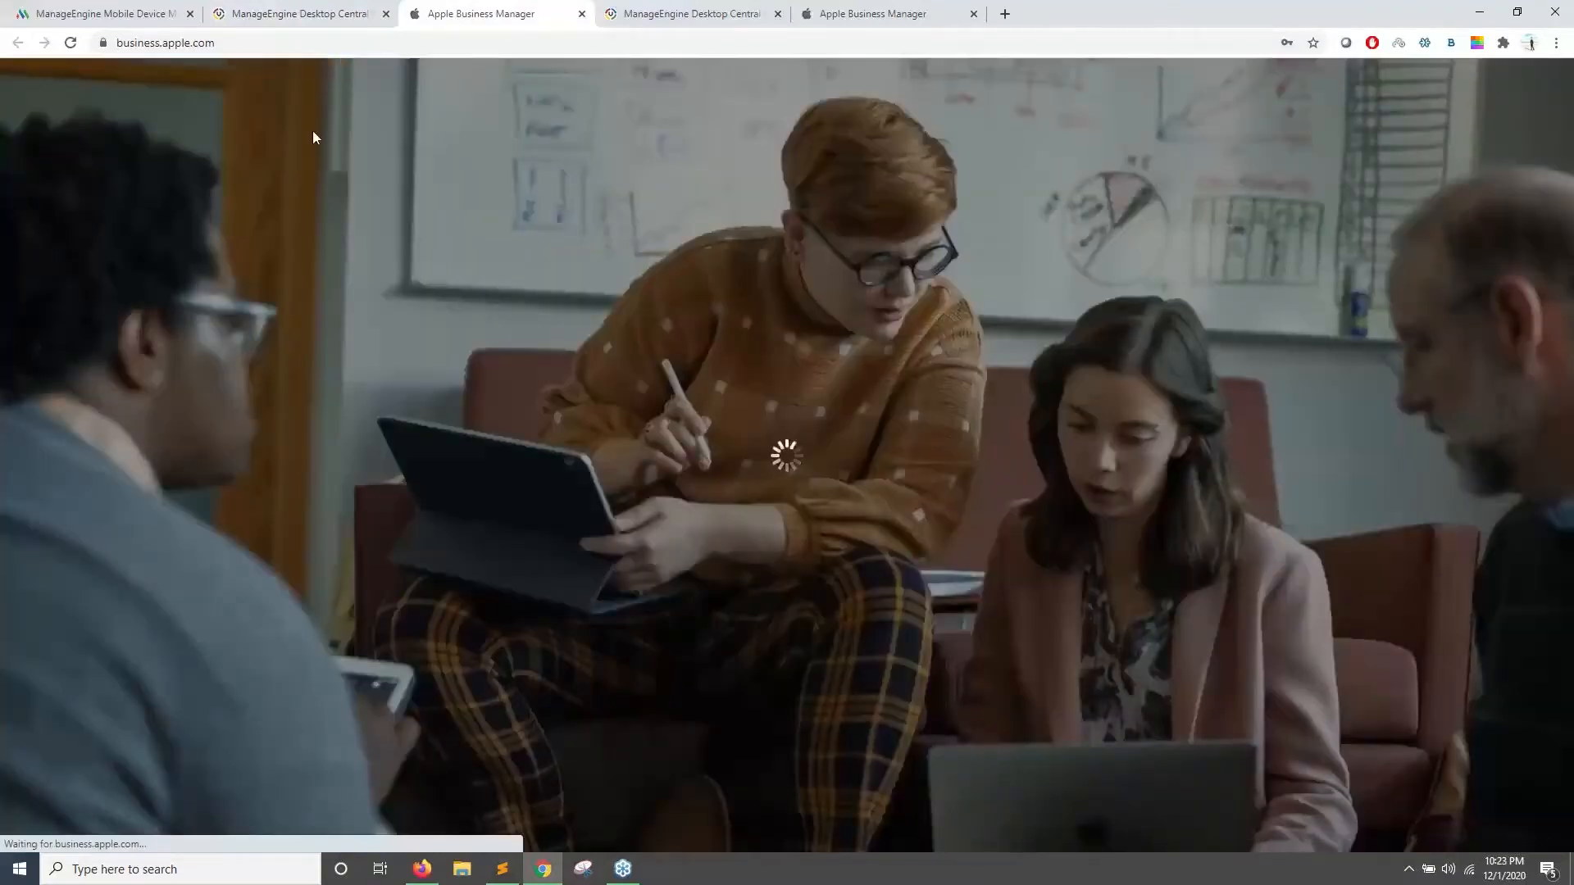
click(264, 17)
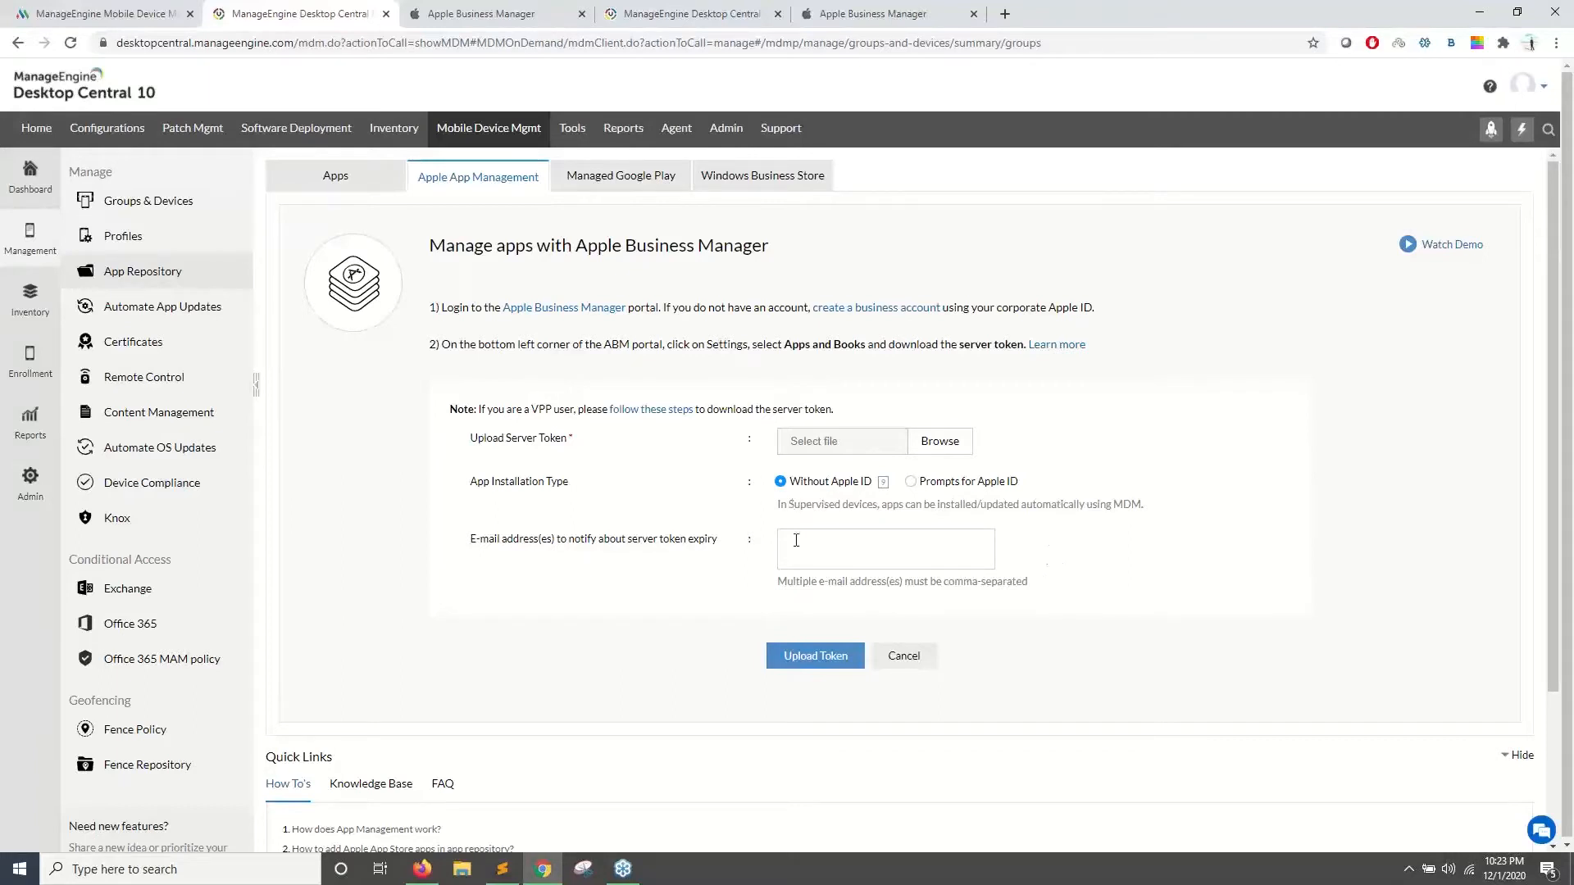
- Focus the expiry notification e-mail field and choose Prompts for Apple ID as the installation type
drag(477, 541, 564, 541)
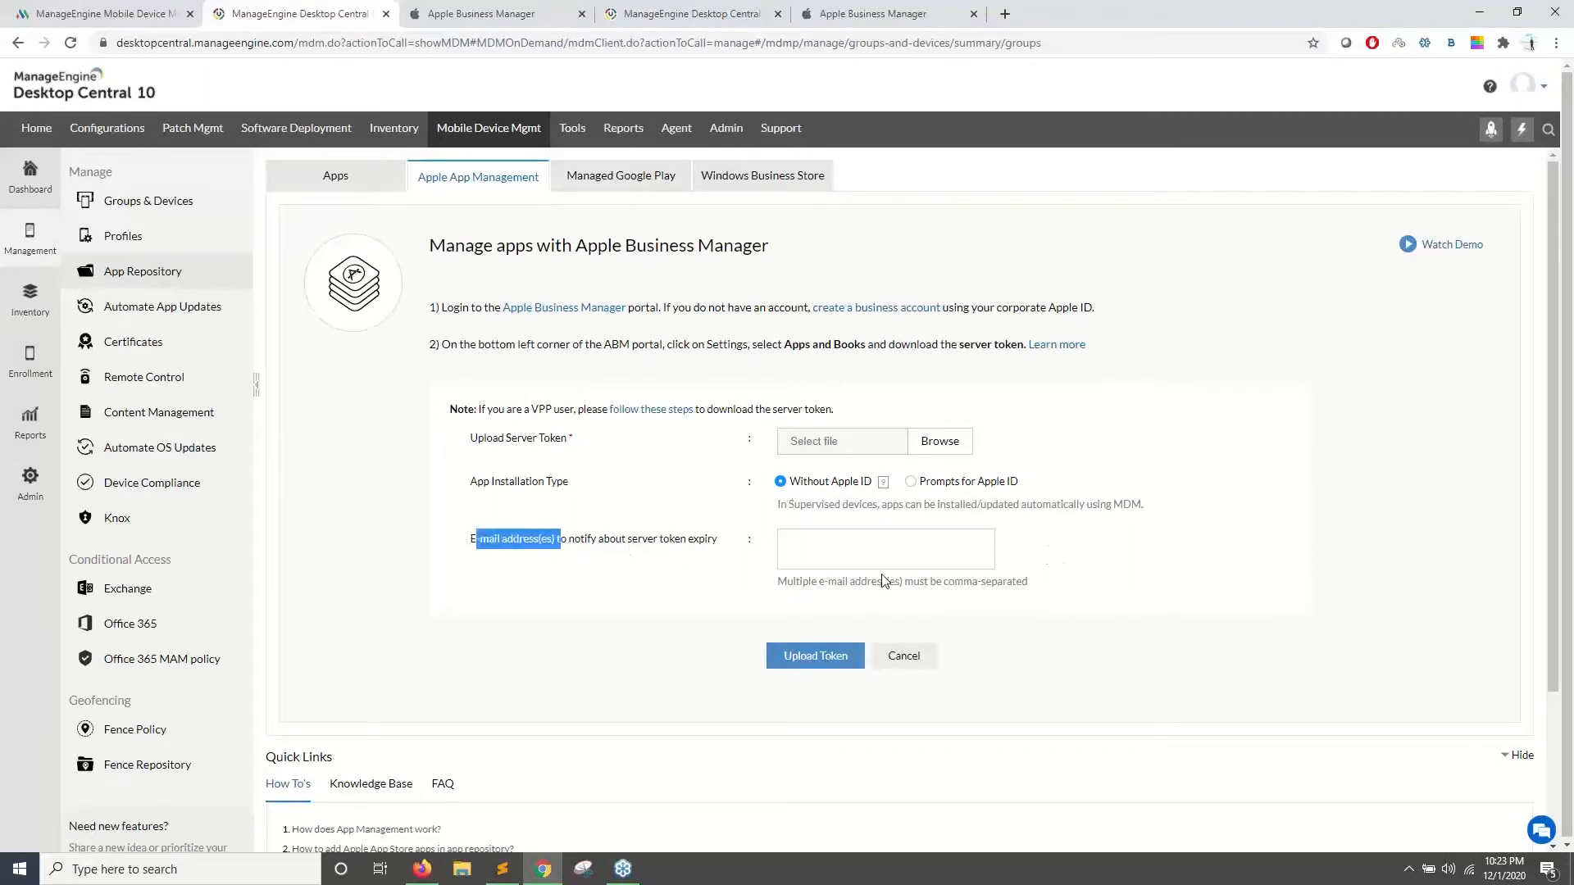
click(879, 545)
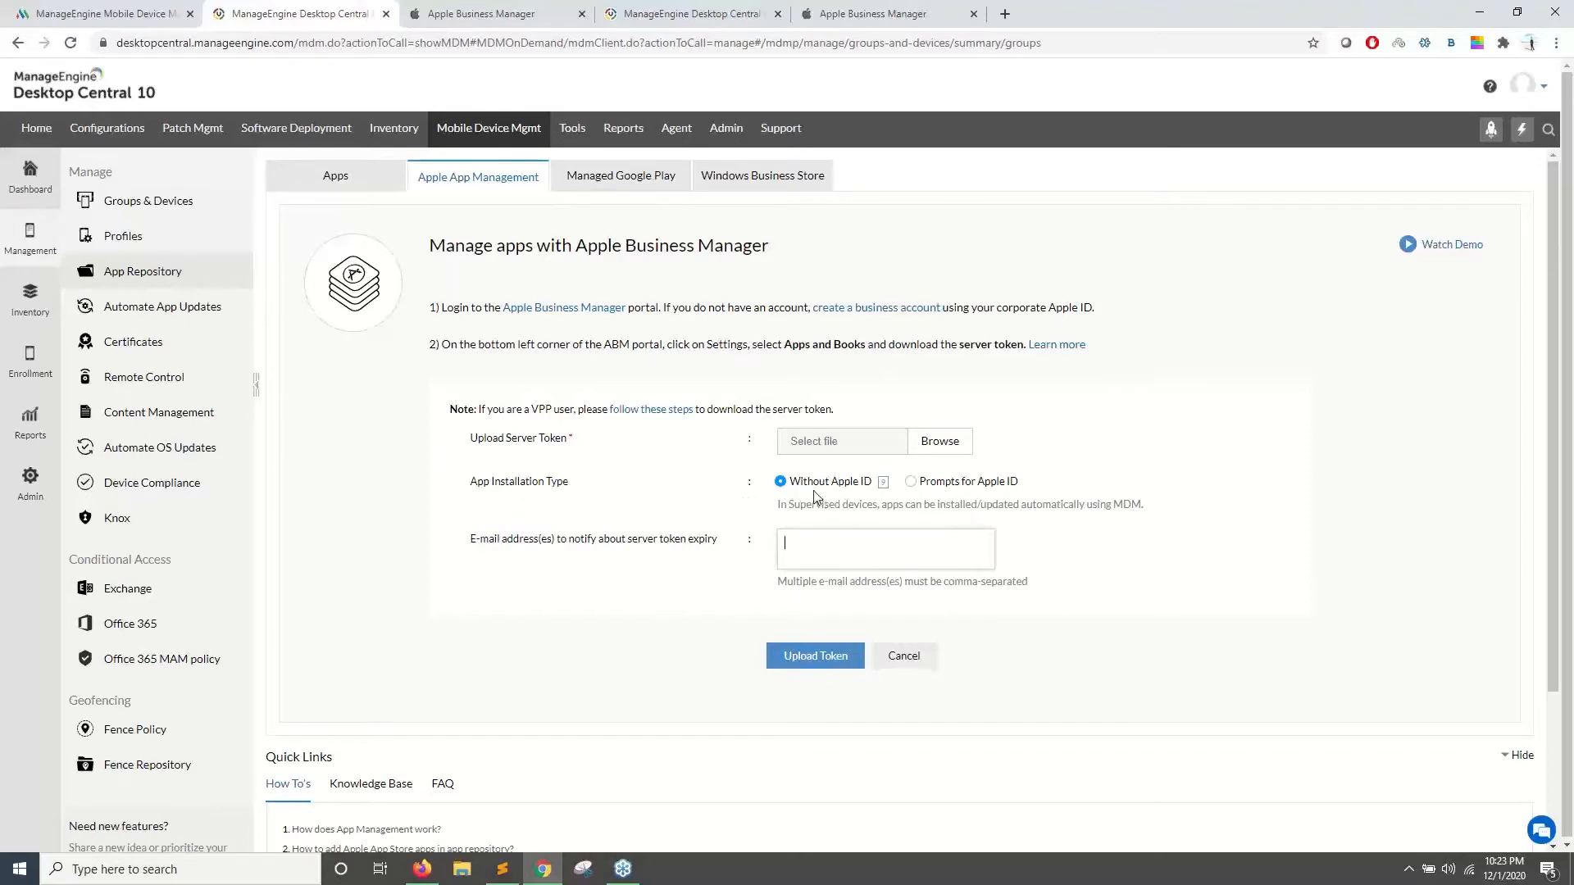
drag(799, 484, 855, 486)
click(911, 483)
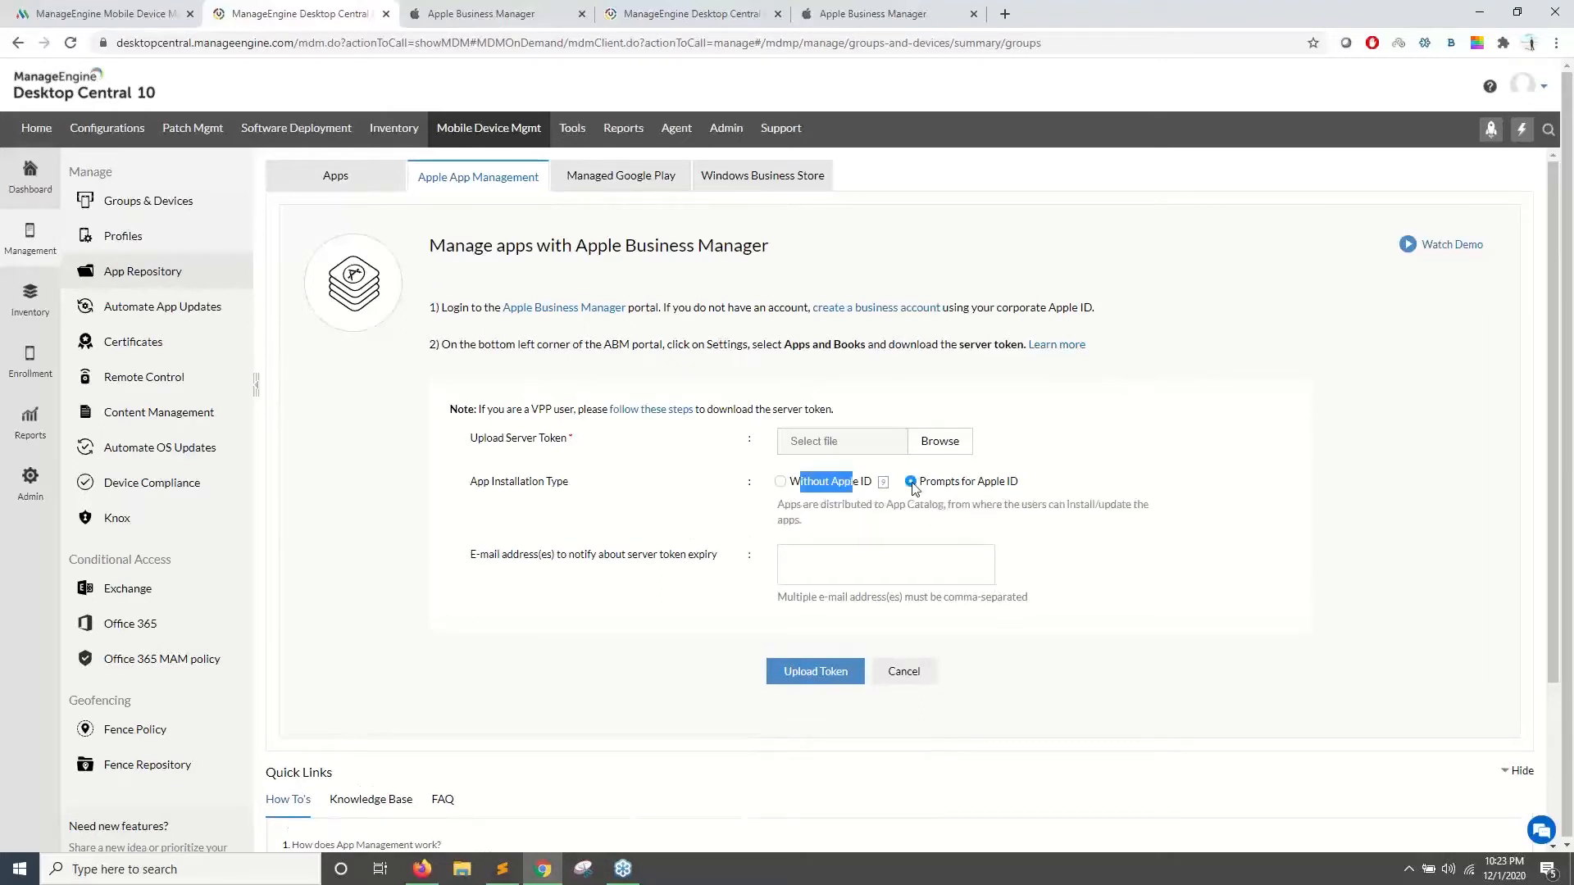
click(455, 12)
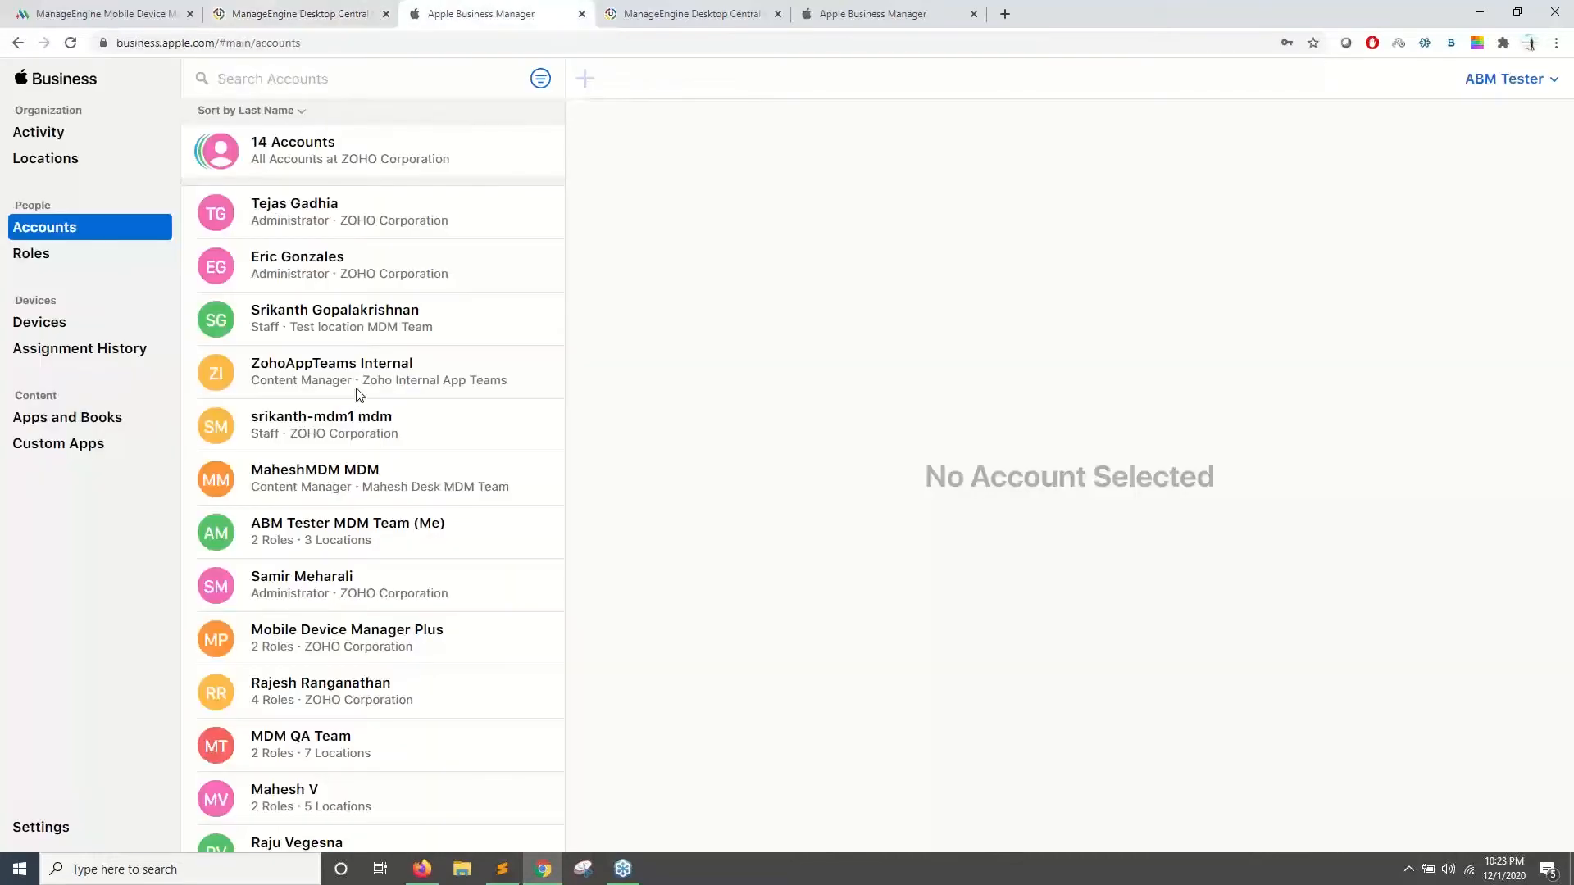
- Check the purchased Apps and Books list, then view MDM Plus's token details (5 apps synced, expiring Oct 24, 2021)
click(121, 420)
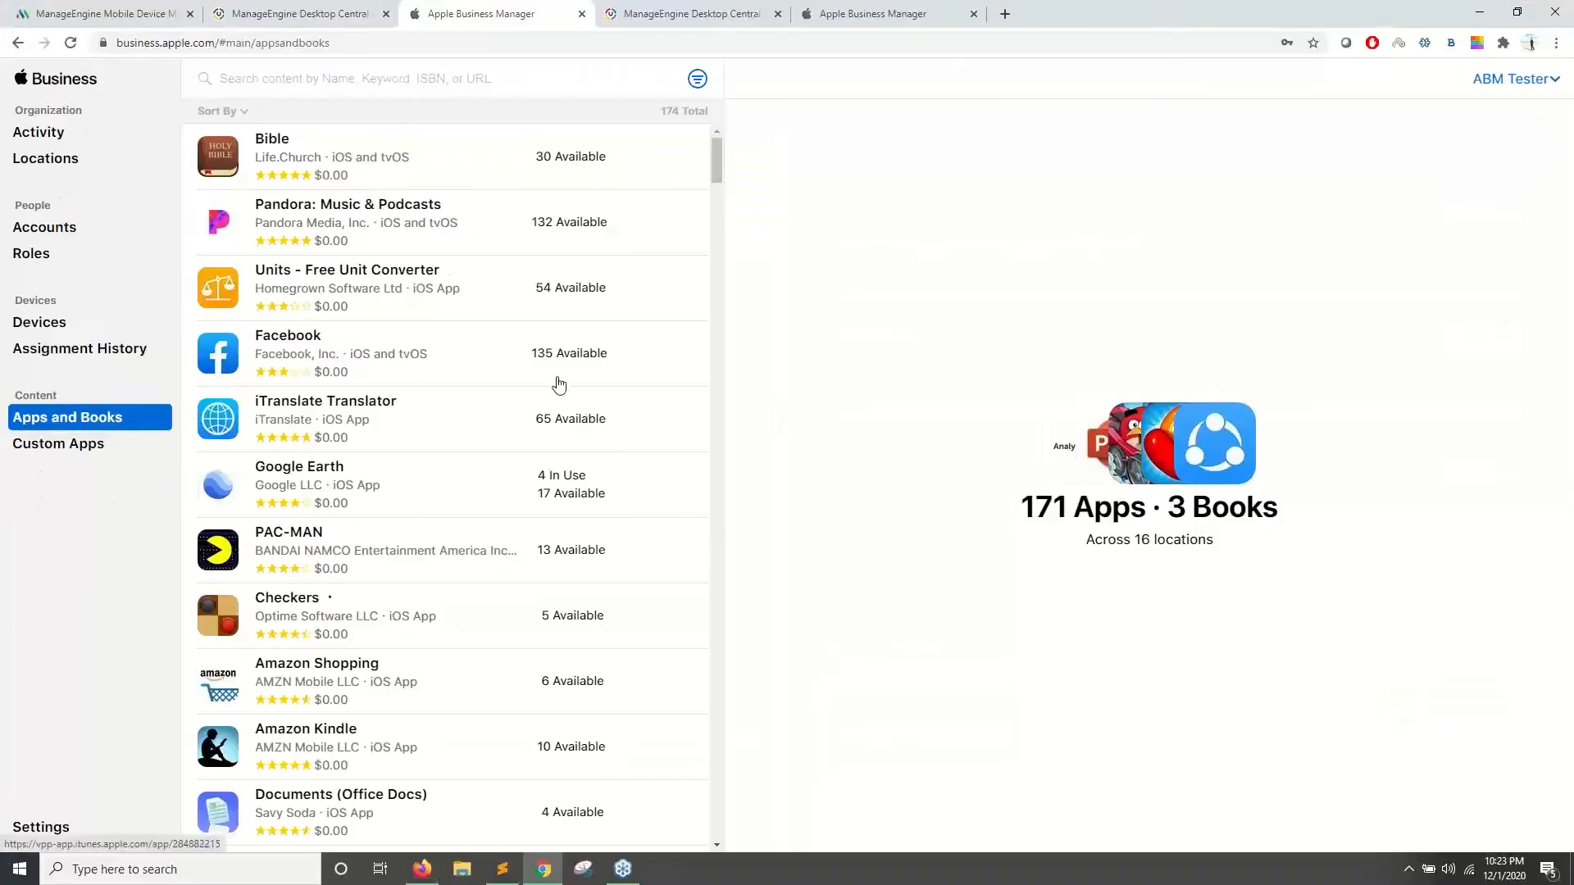
click(299, 13)
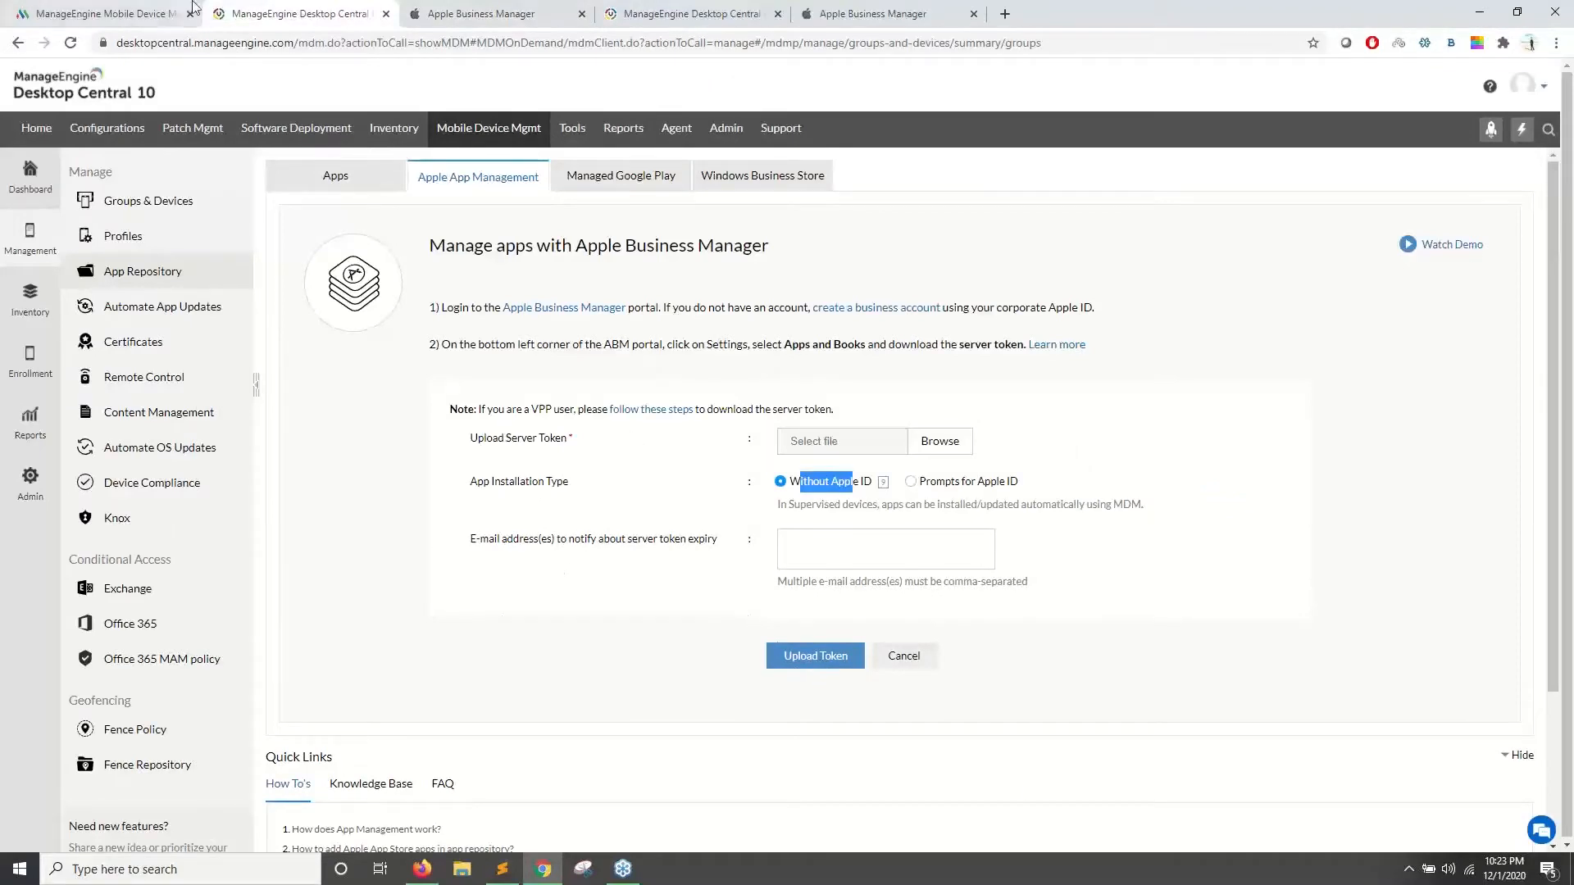
click(128, 6)
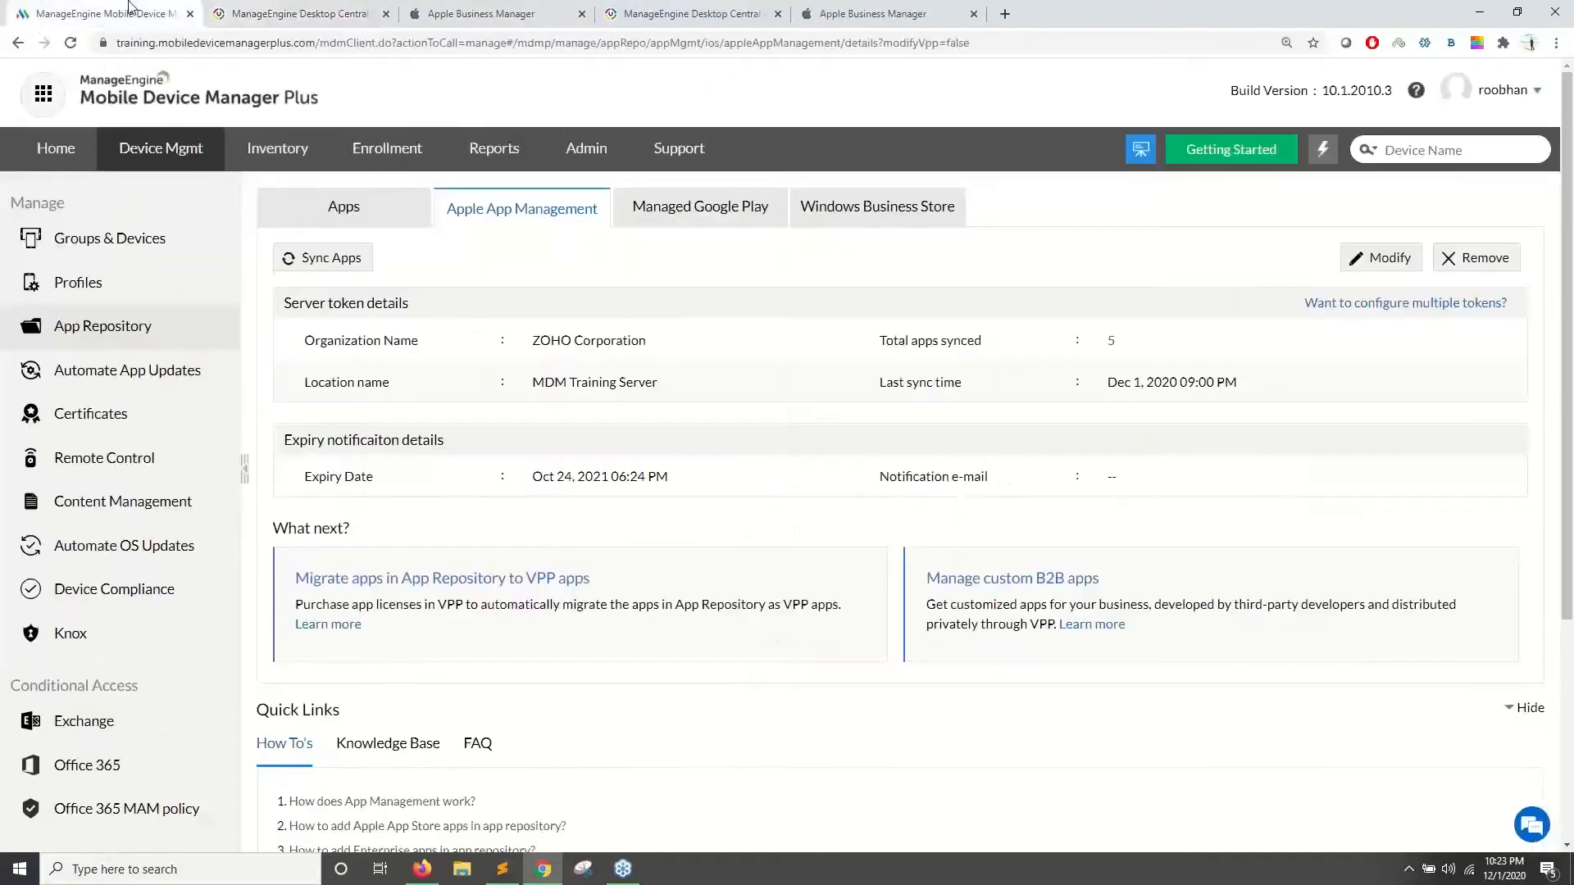
- Sync the purchased Apple Business Manager apps into MDM Plus and check the synced app count
click(338, 259)
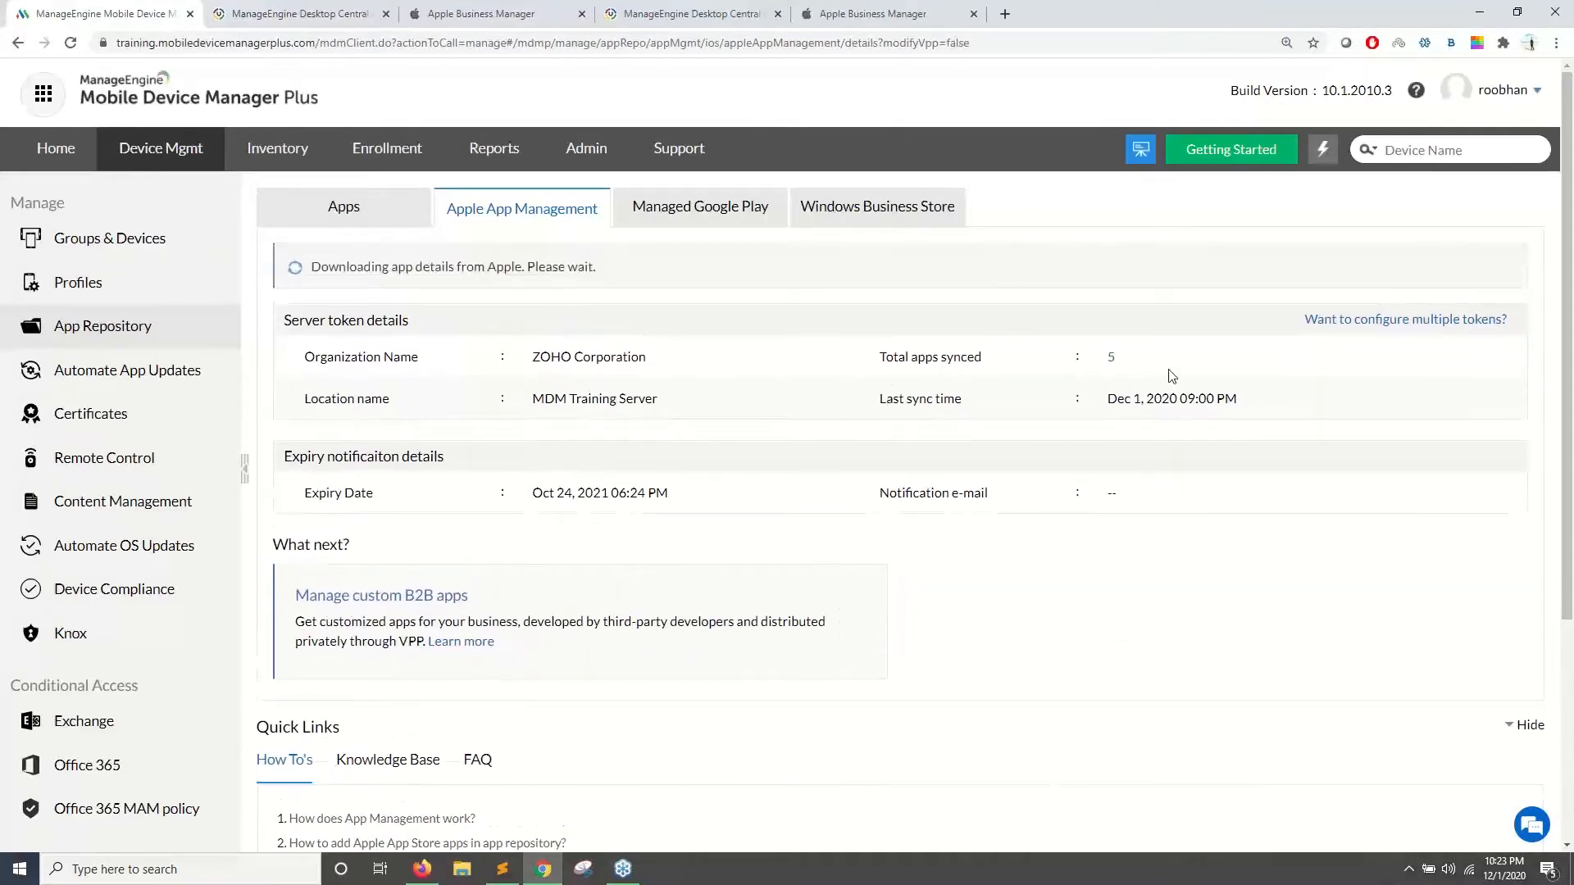
drag(1172, 376, 1100, 352)
click(1161, 537)
- Look at the Add App > Apple Store App option, then go back to the App Repository
click(318, 221)
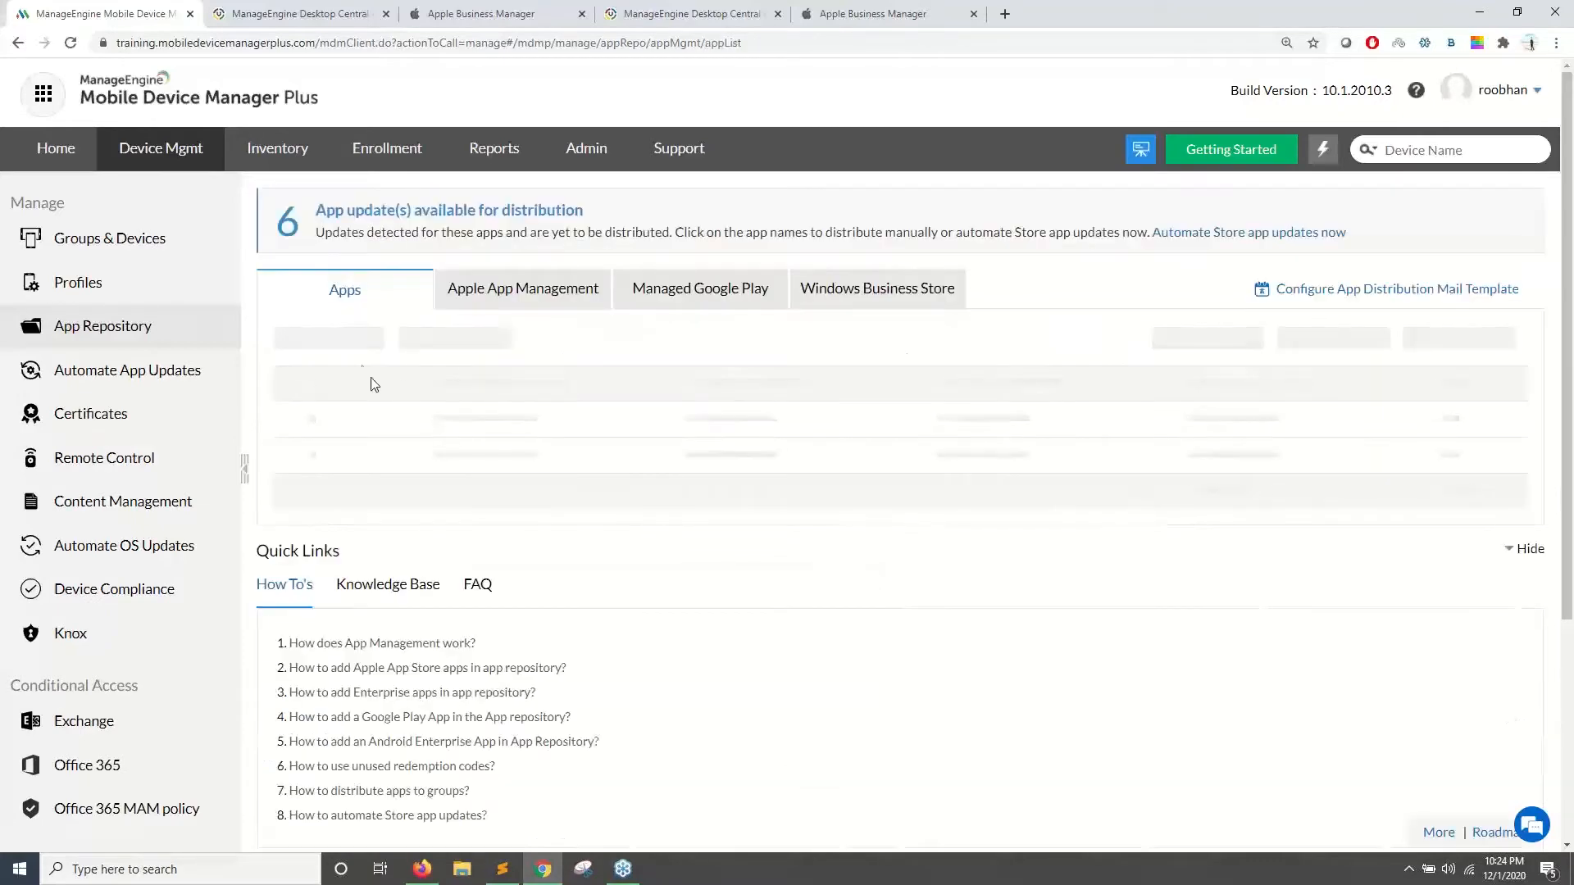
click(335, 341)
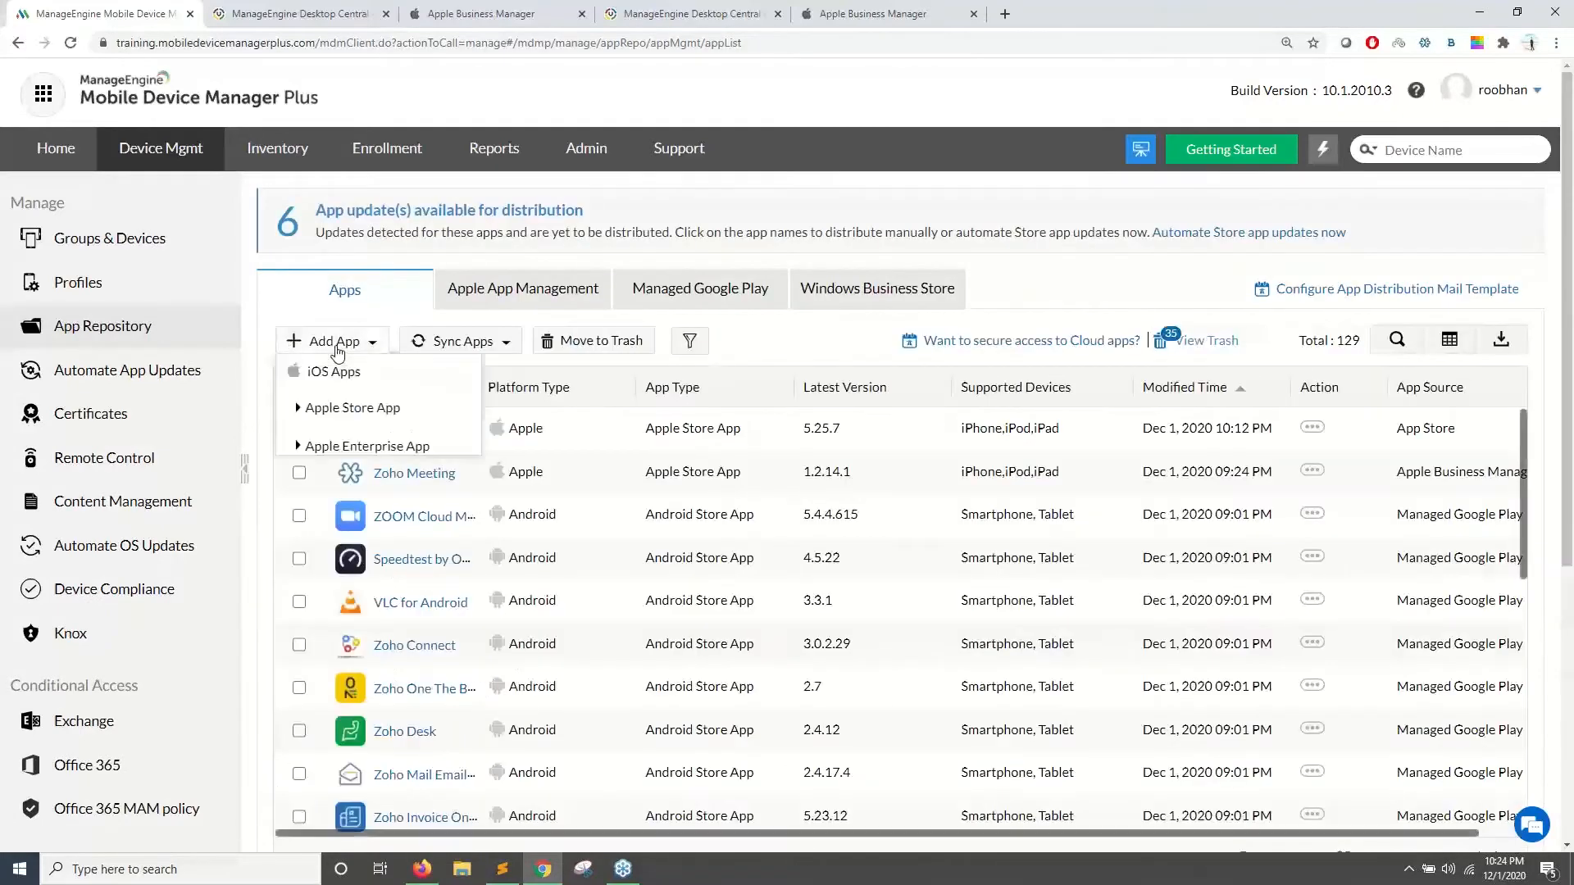
click(353, 414)
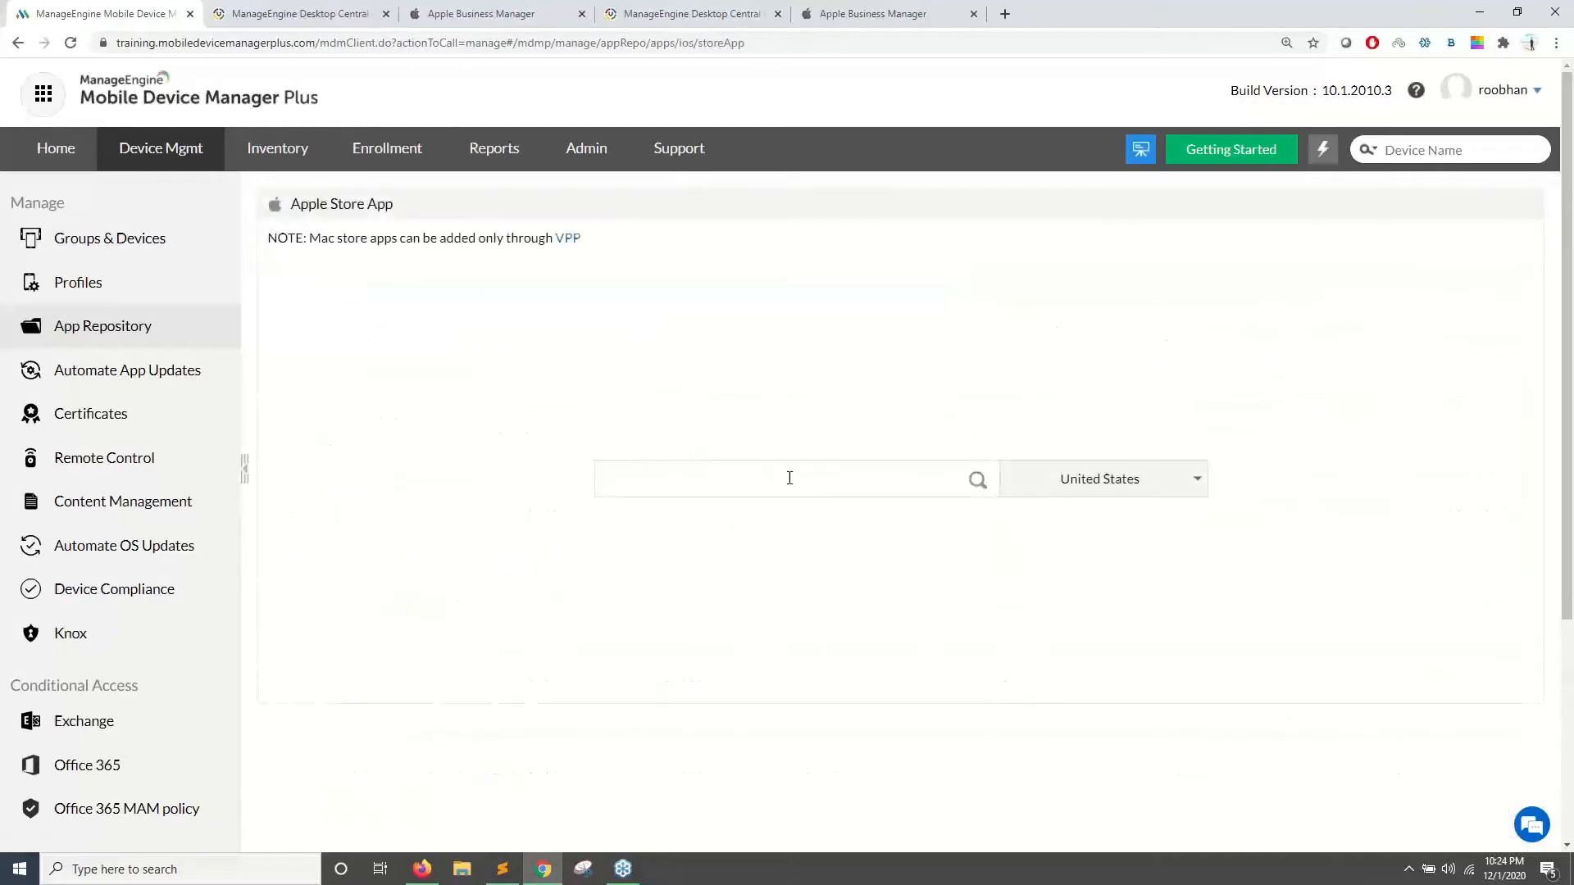
click(145, 341)
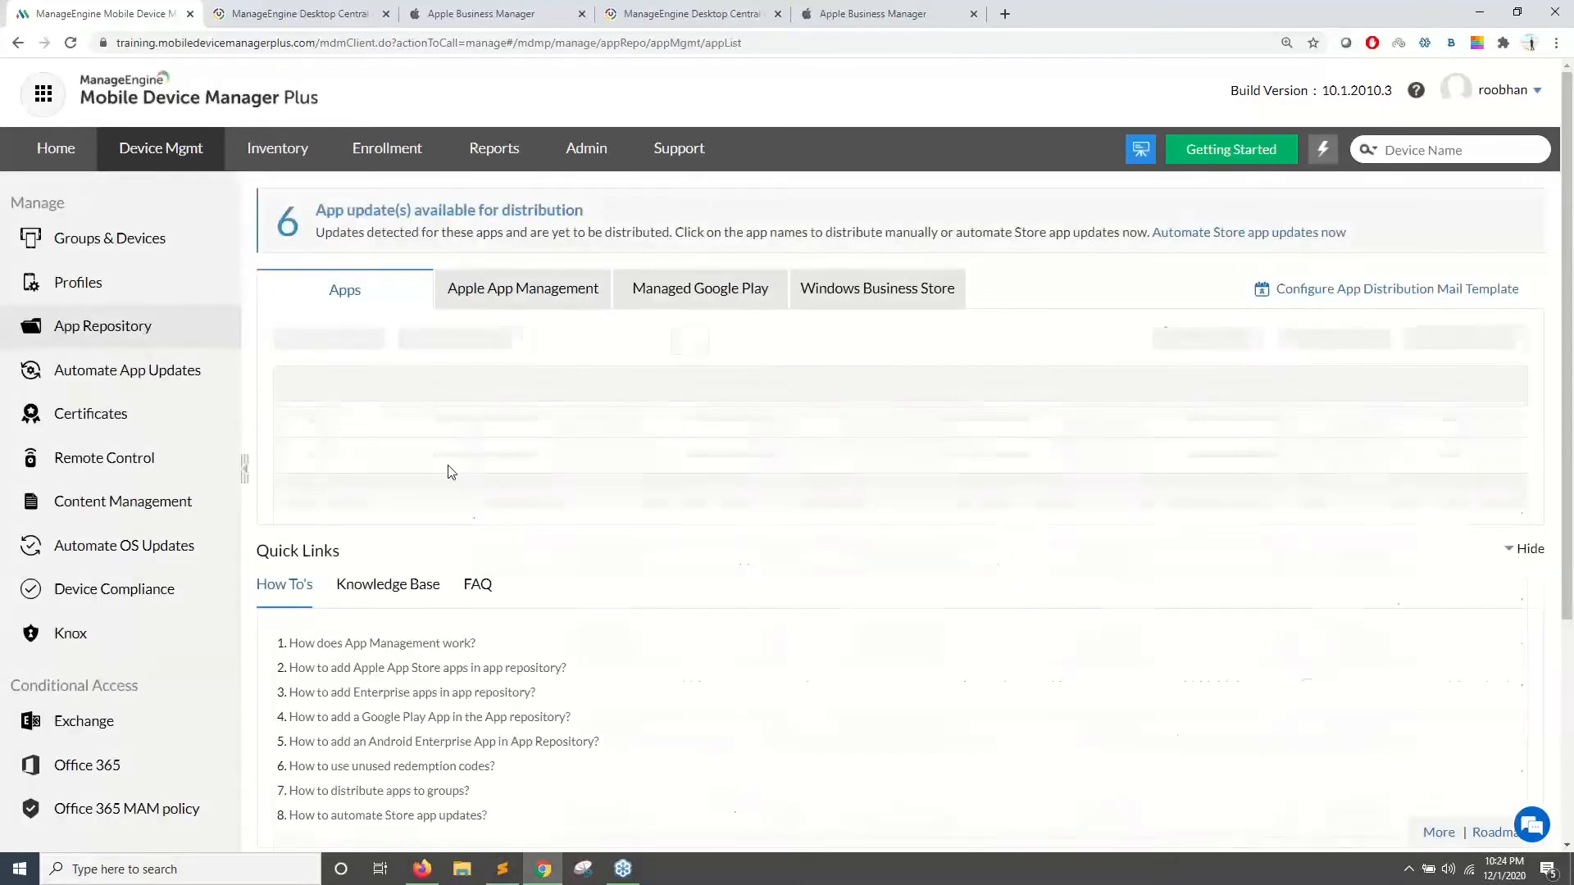
click(441, 14)
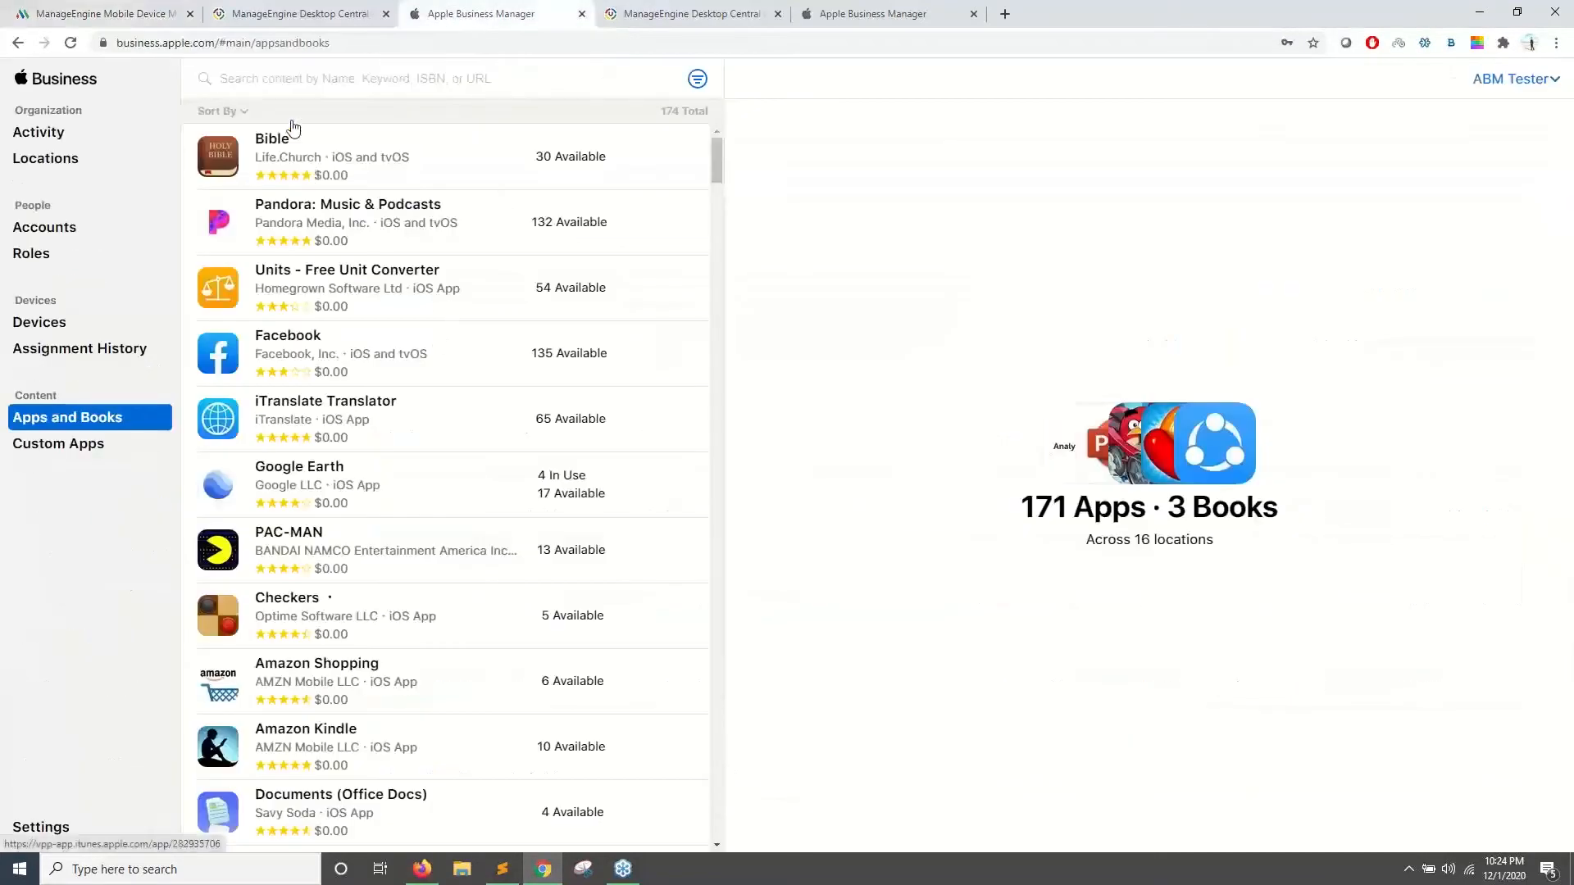
- Find 'zoho meeting' in Apps and Books and get 100 licenses for the Test location MDM Team location
click(282, 87)
text(z)
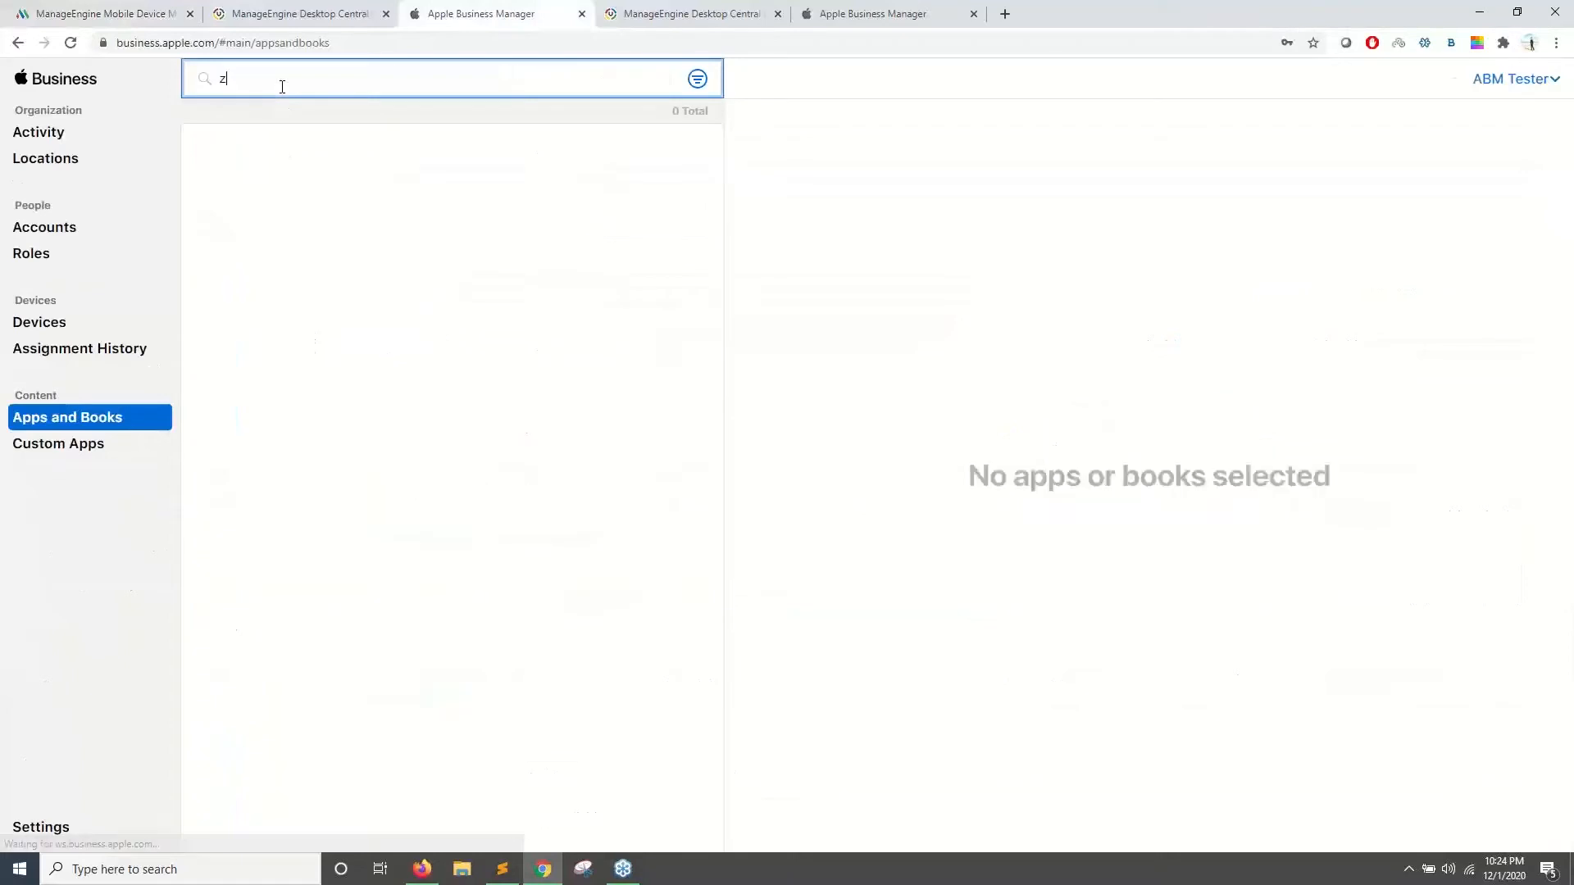
text(oho meeting)
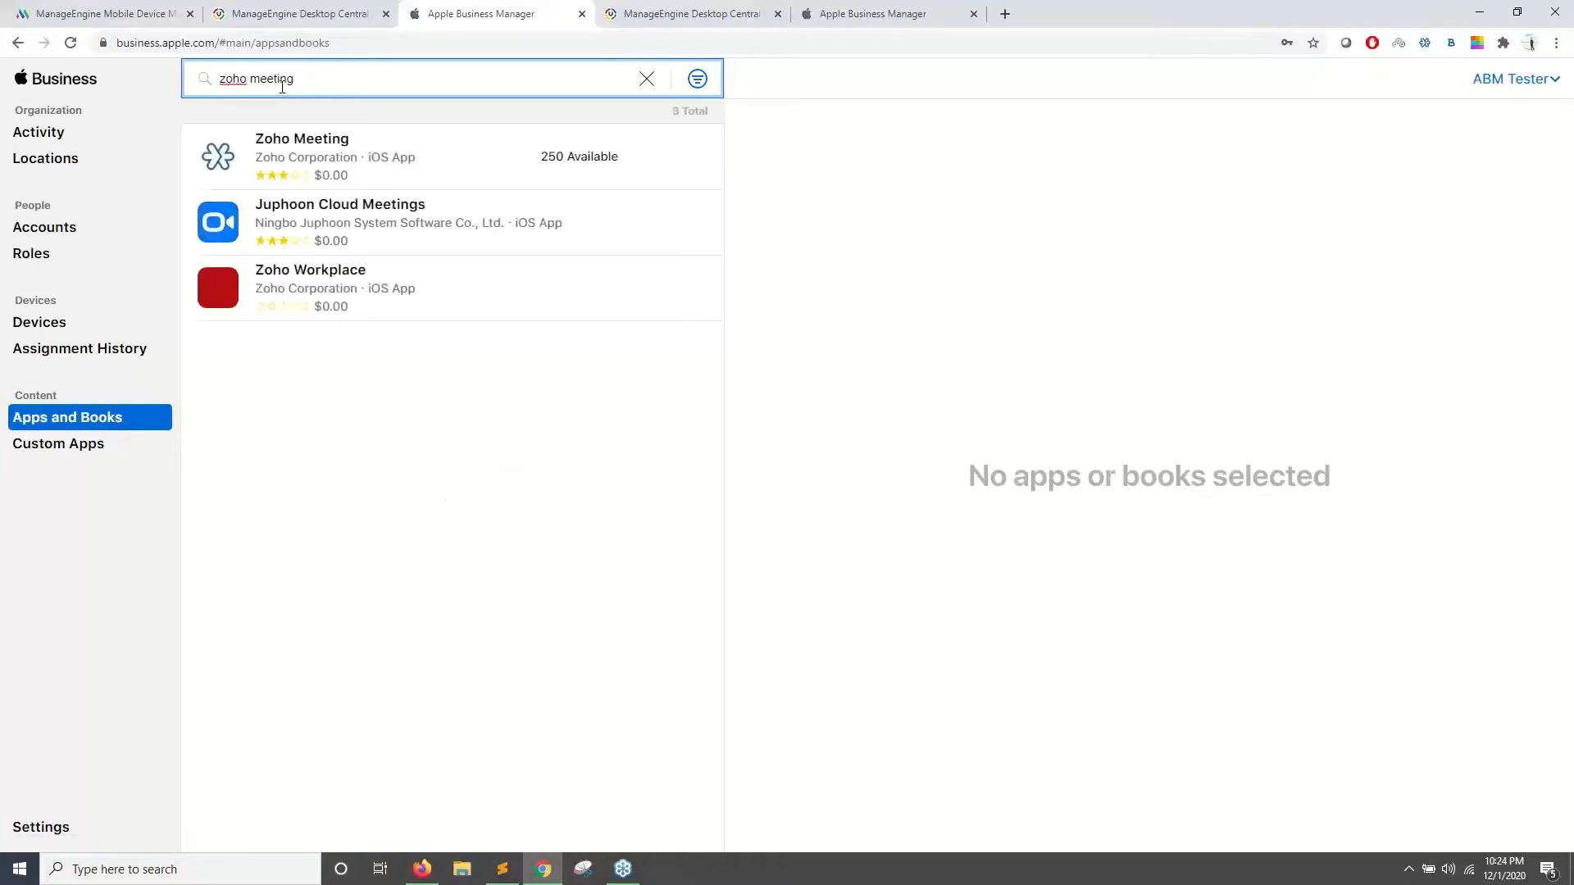
click(377, 167)
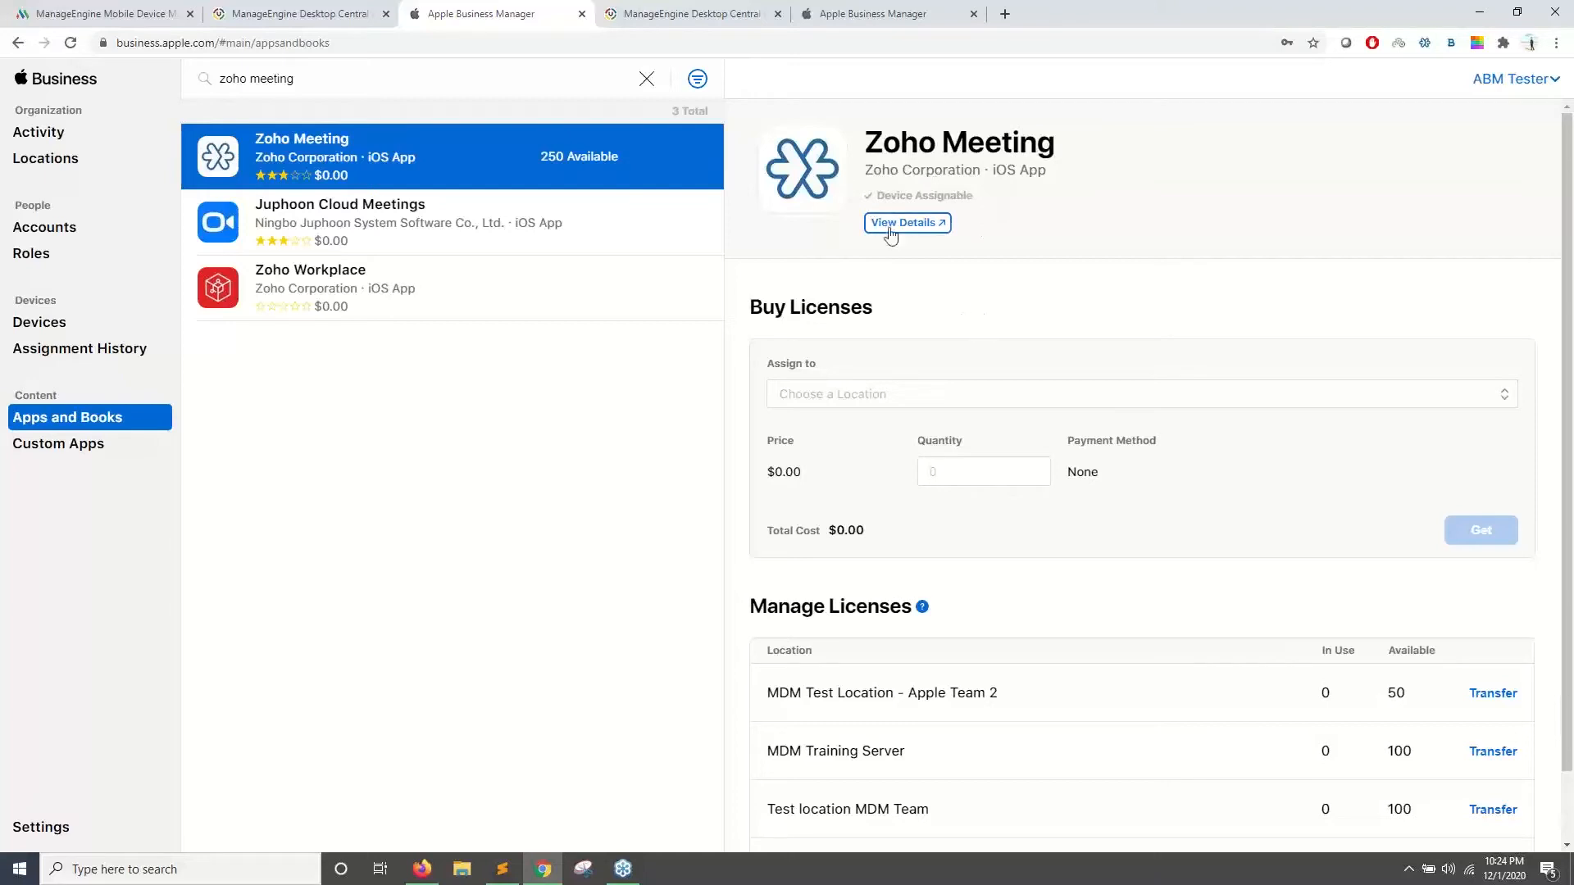
click(926, 393)
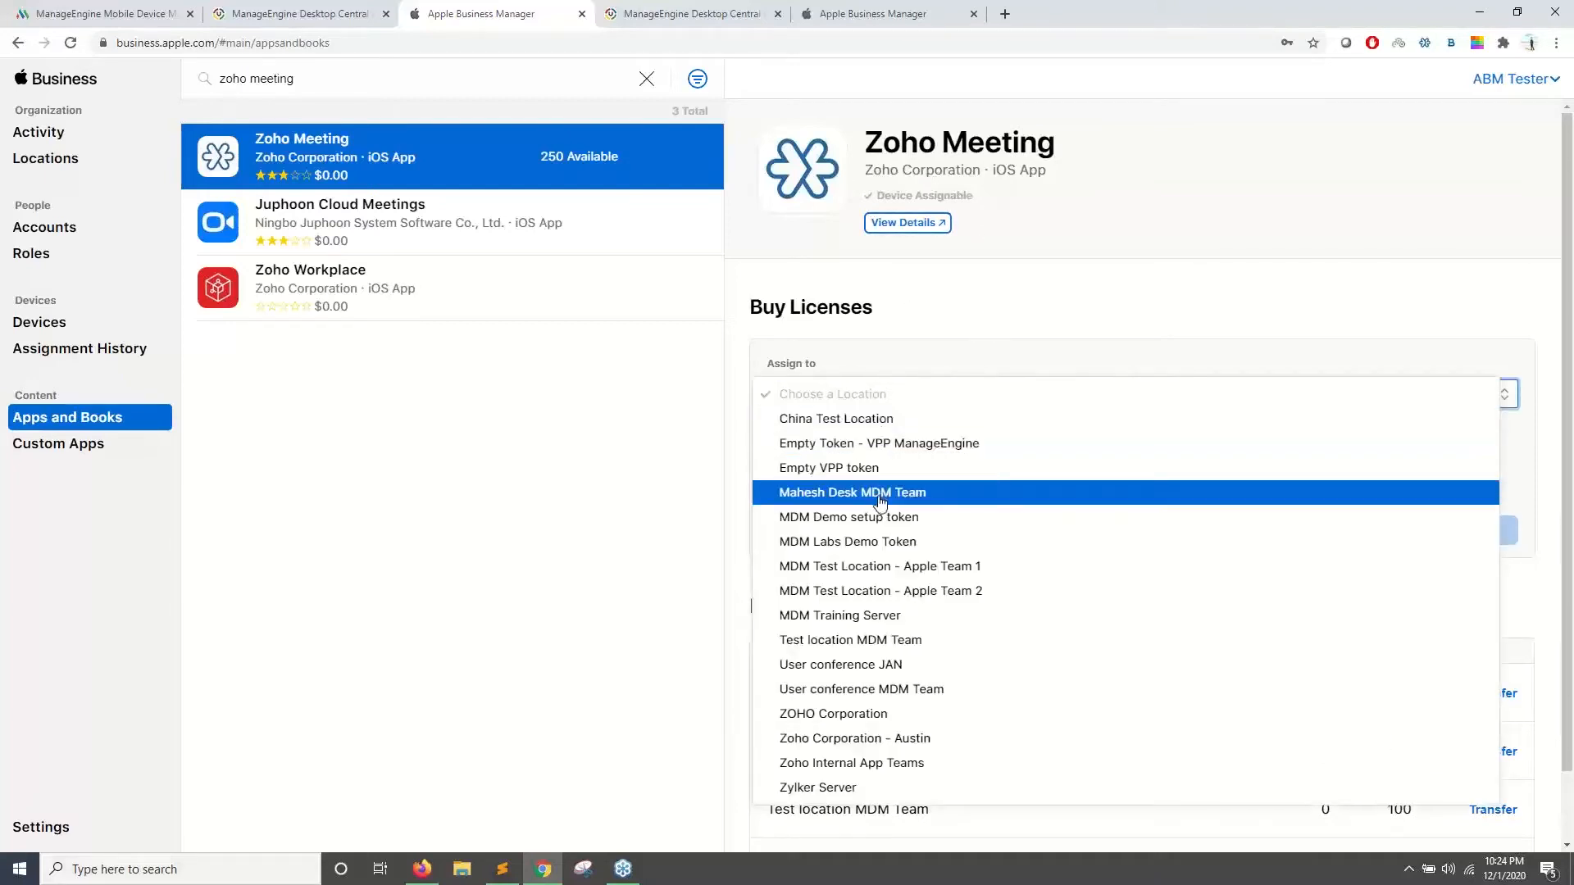
click(850, 639)
scroll(962, 426, down, 1)
click(963, 402)
text(100)
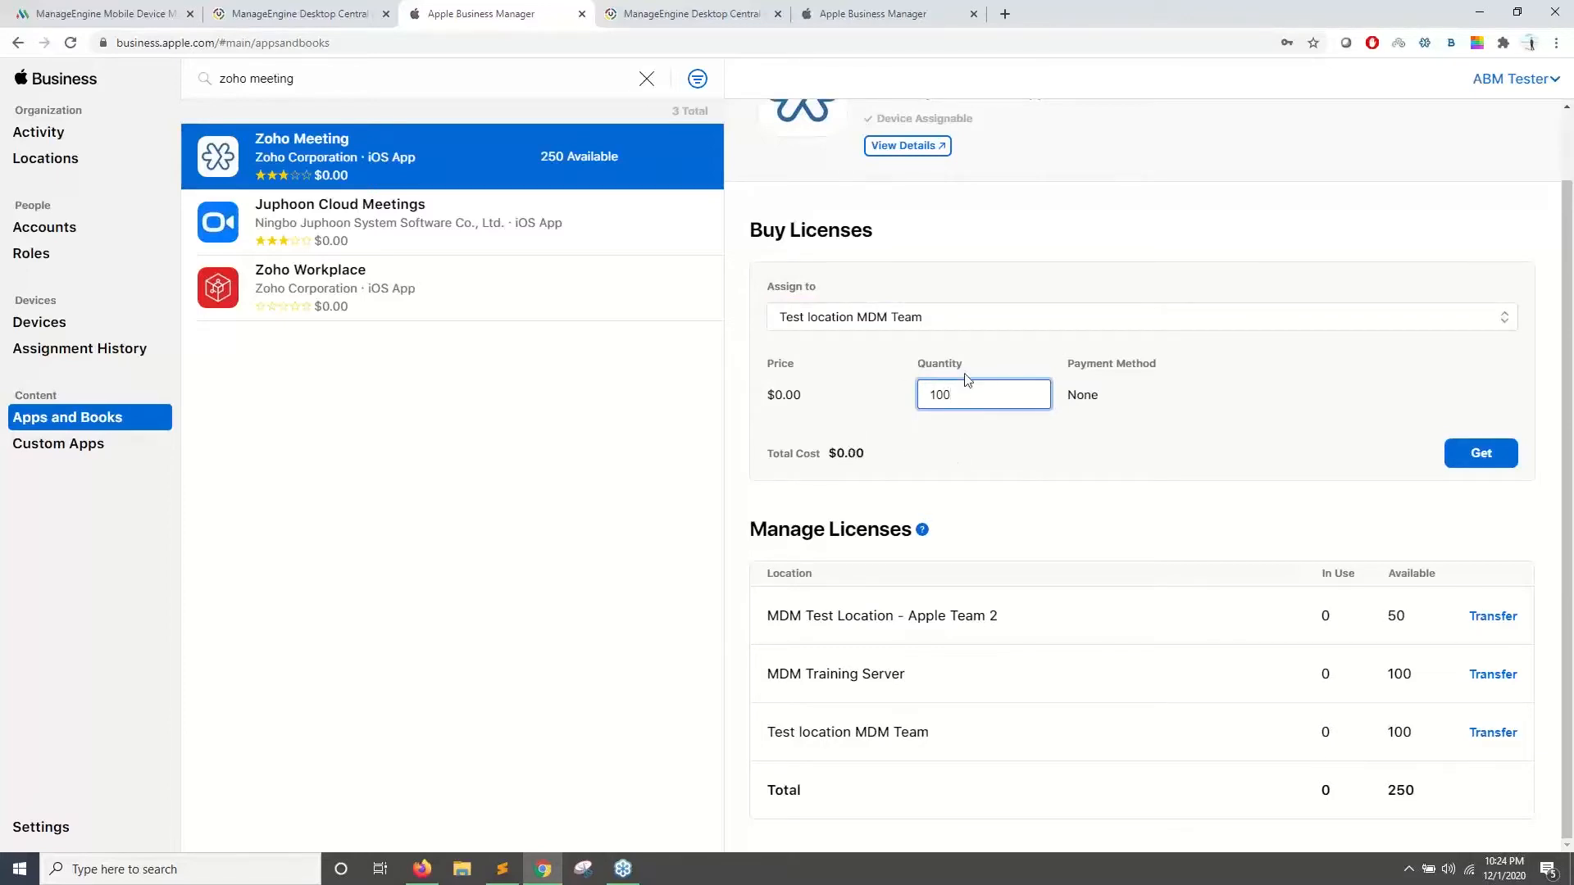
click(1464, 463)
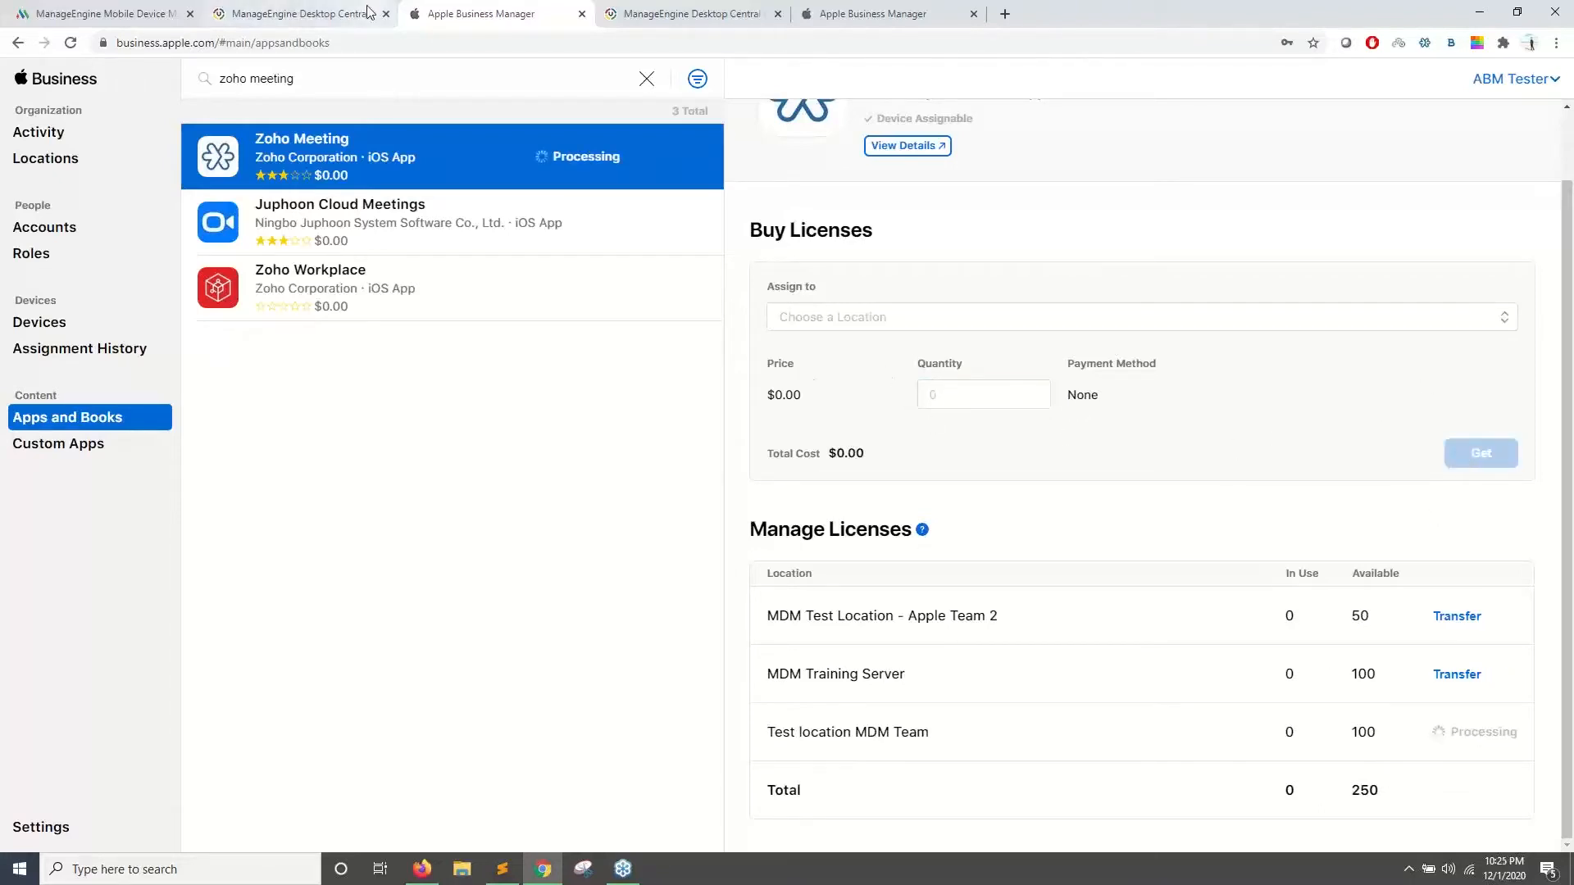
- Bring up the Mobile Device Manager Plus App Repository
click(241, 14)
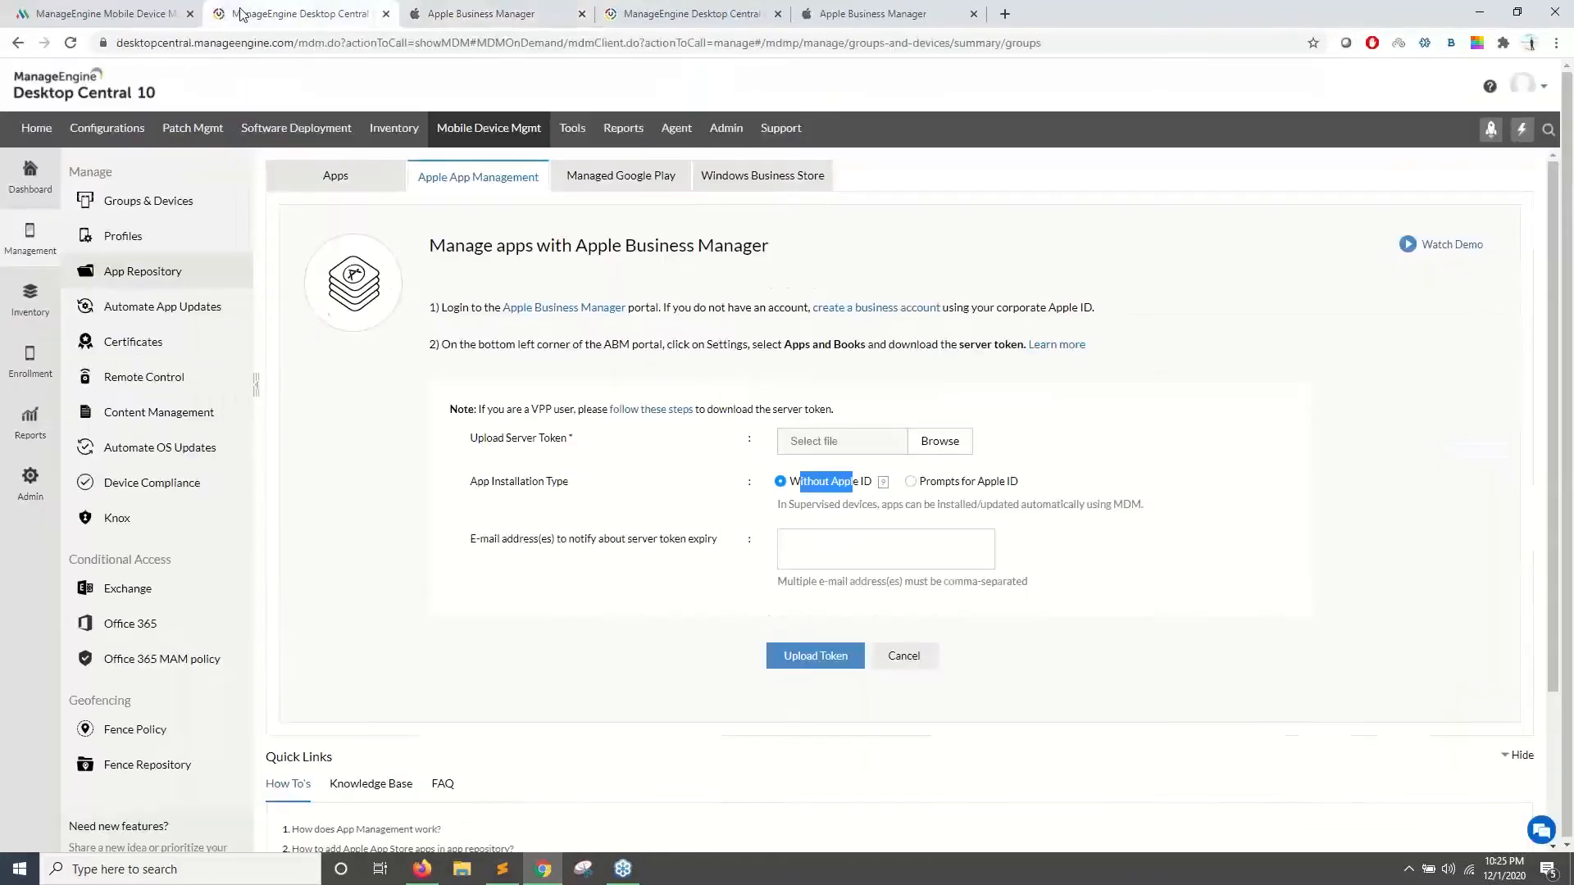
click(122, 279)
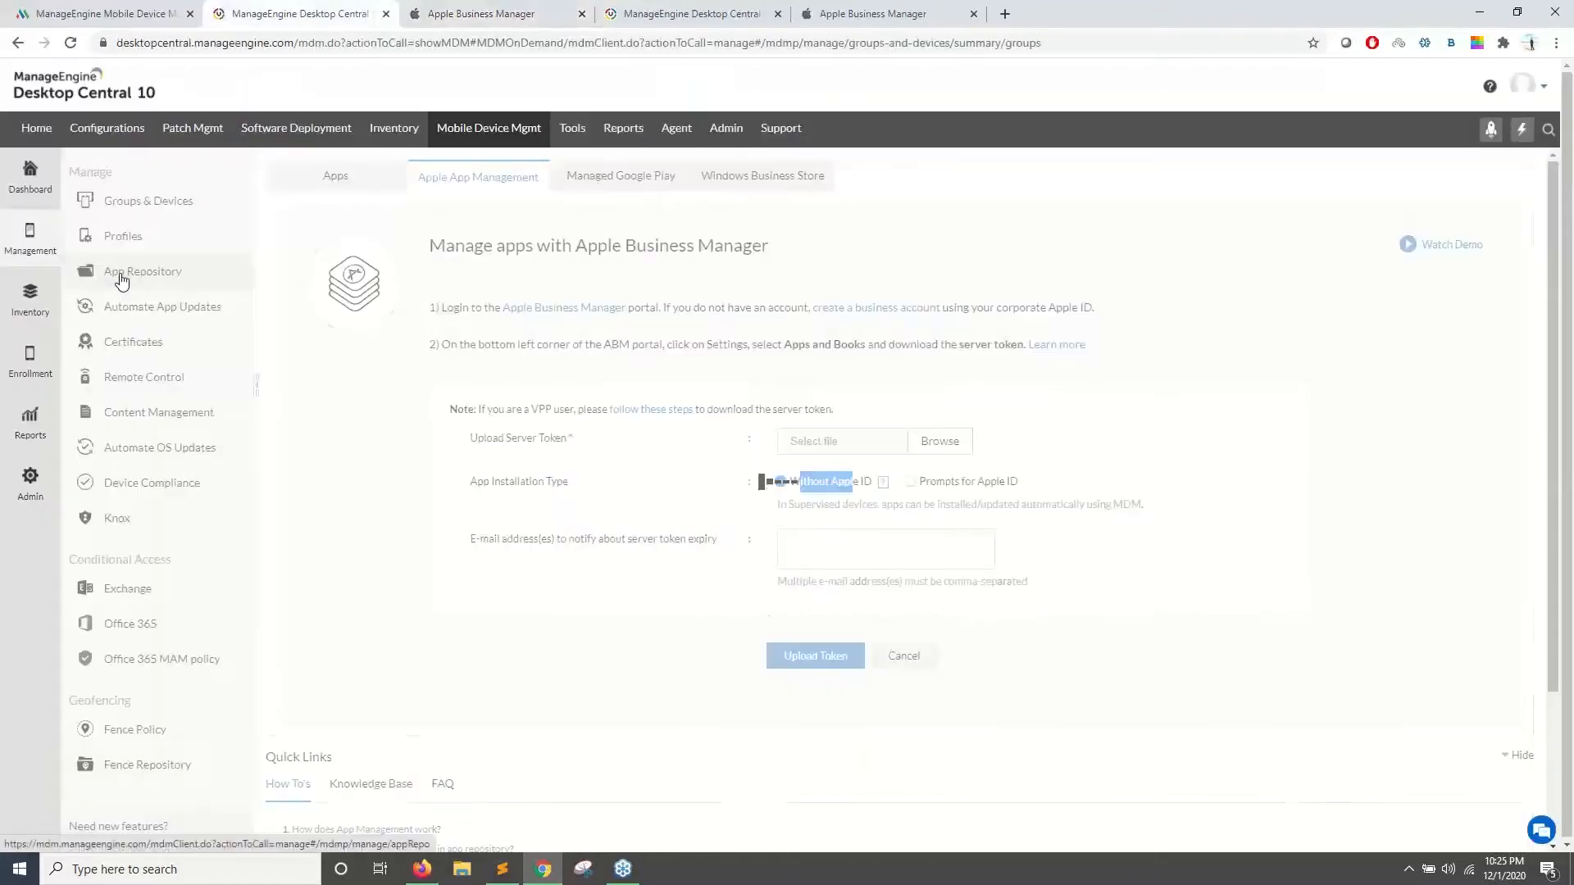
click(115, 13)
scroll(383, 435, down, 1)
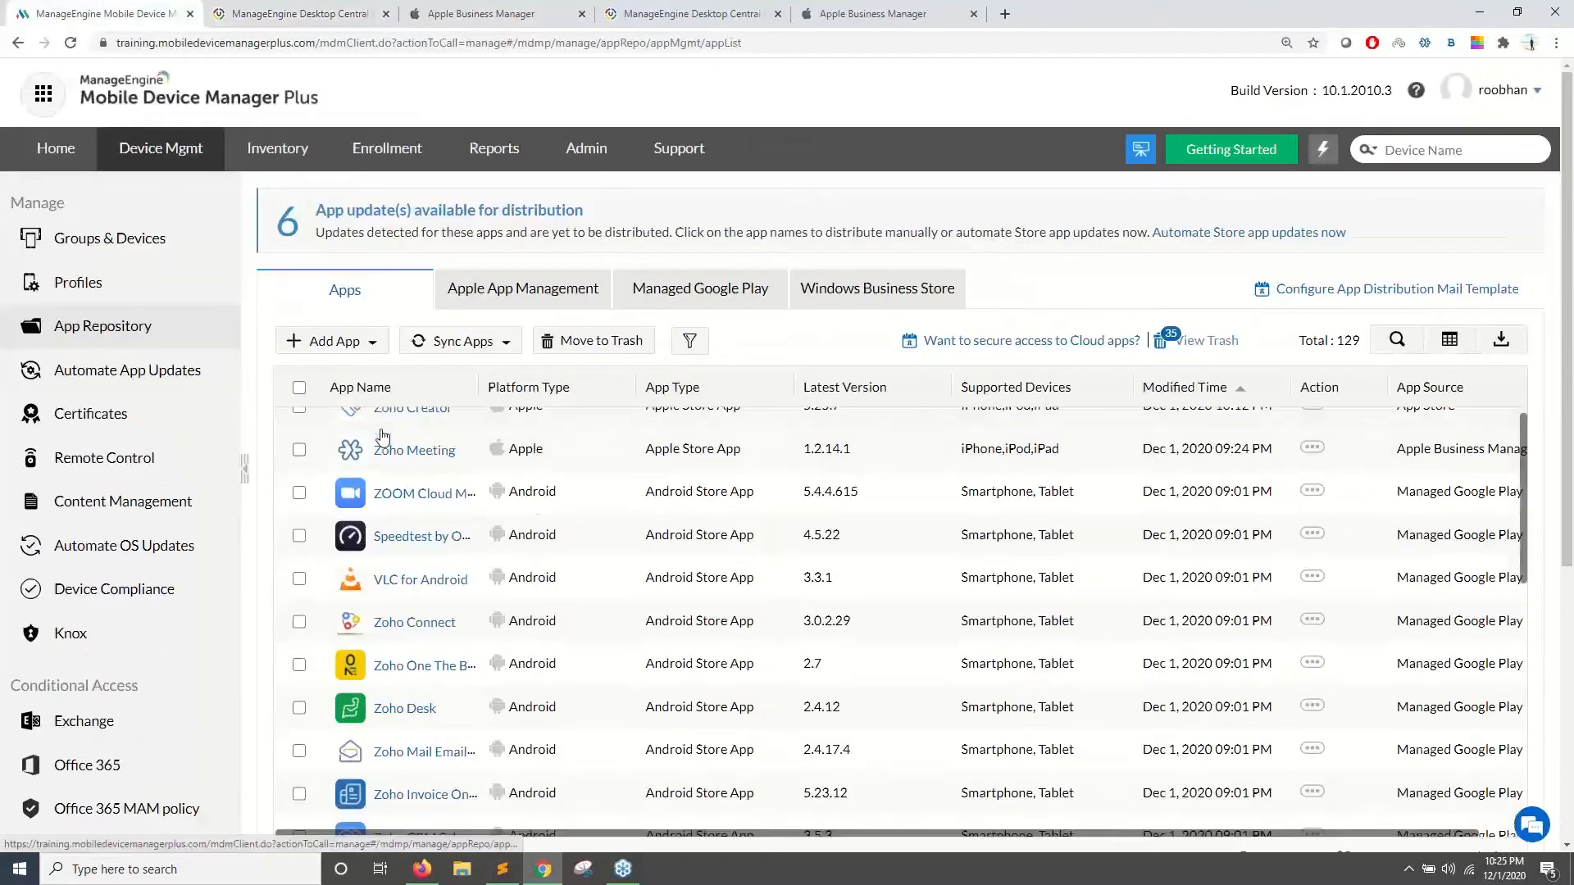
scroll(382, 435, up, 1)
drag(459, 474, 303, 474)
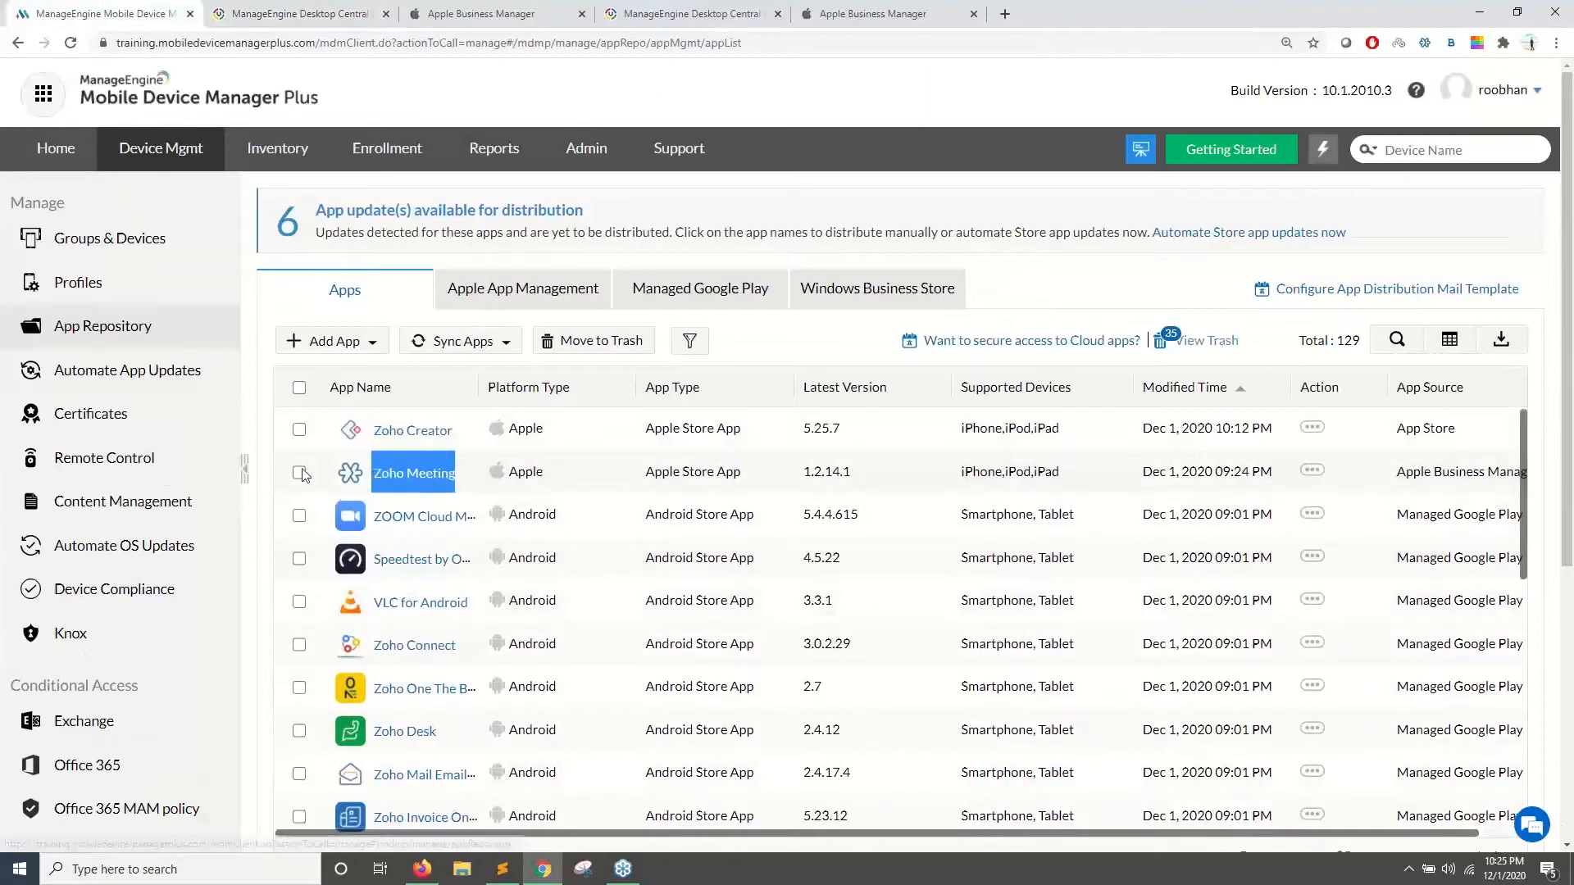
- Select the All Users group under Groups & Devices and choose Action > Distribute Apps
click(114, 240)
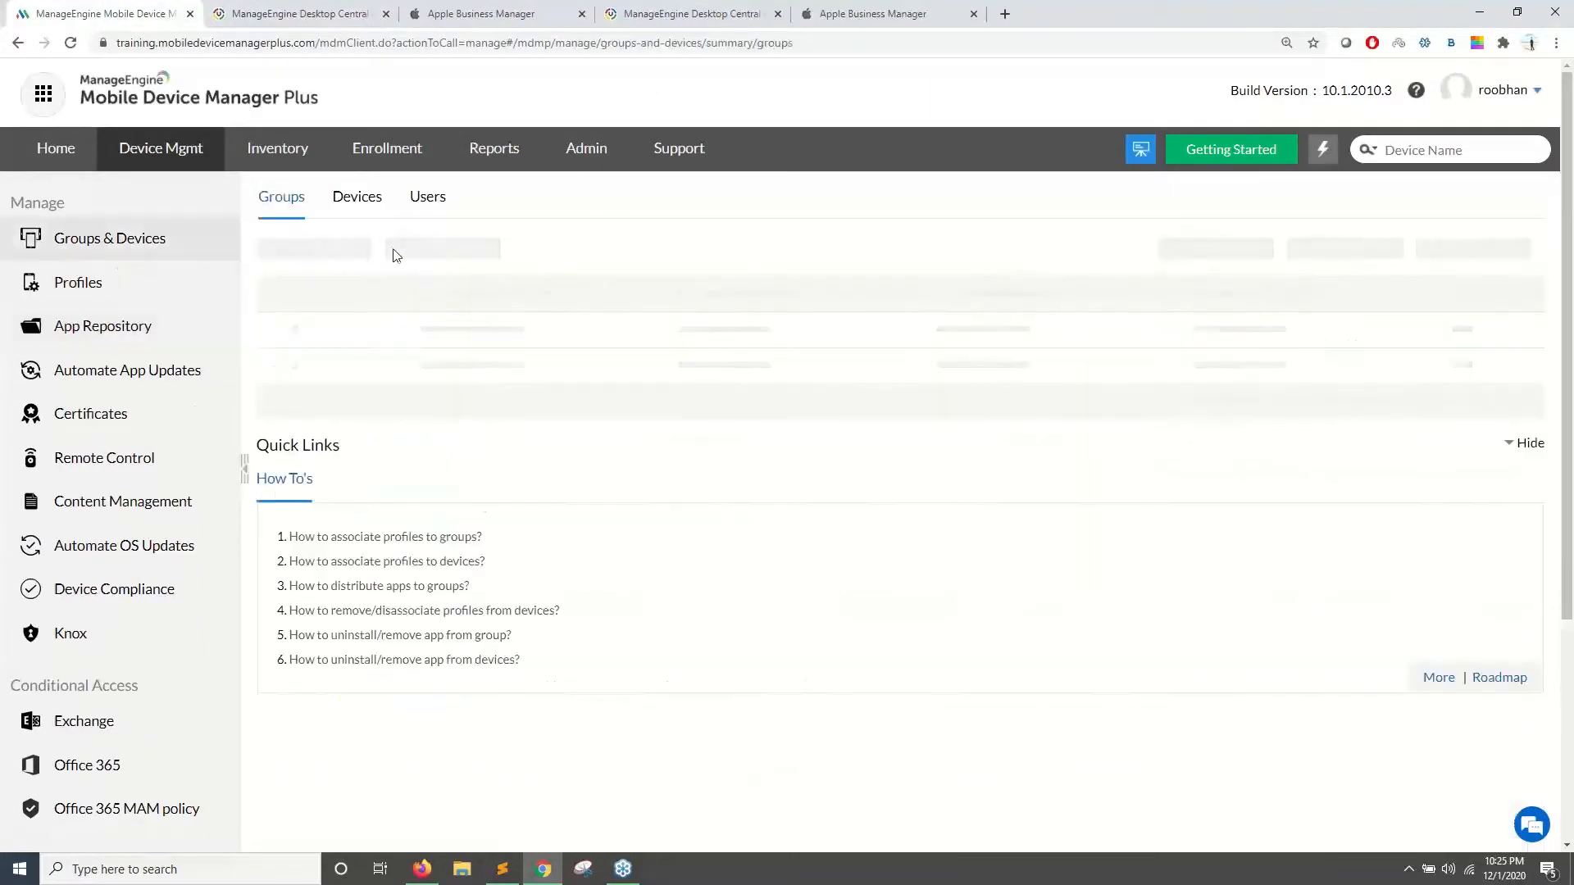
click(364, 205)
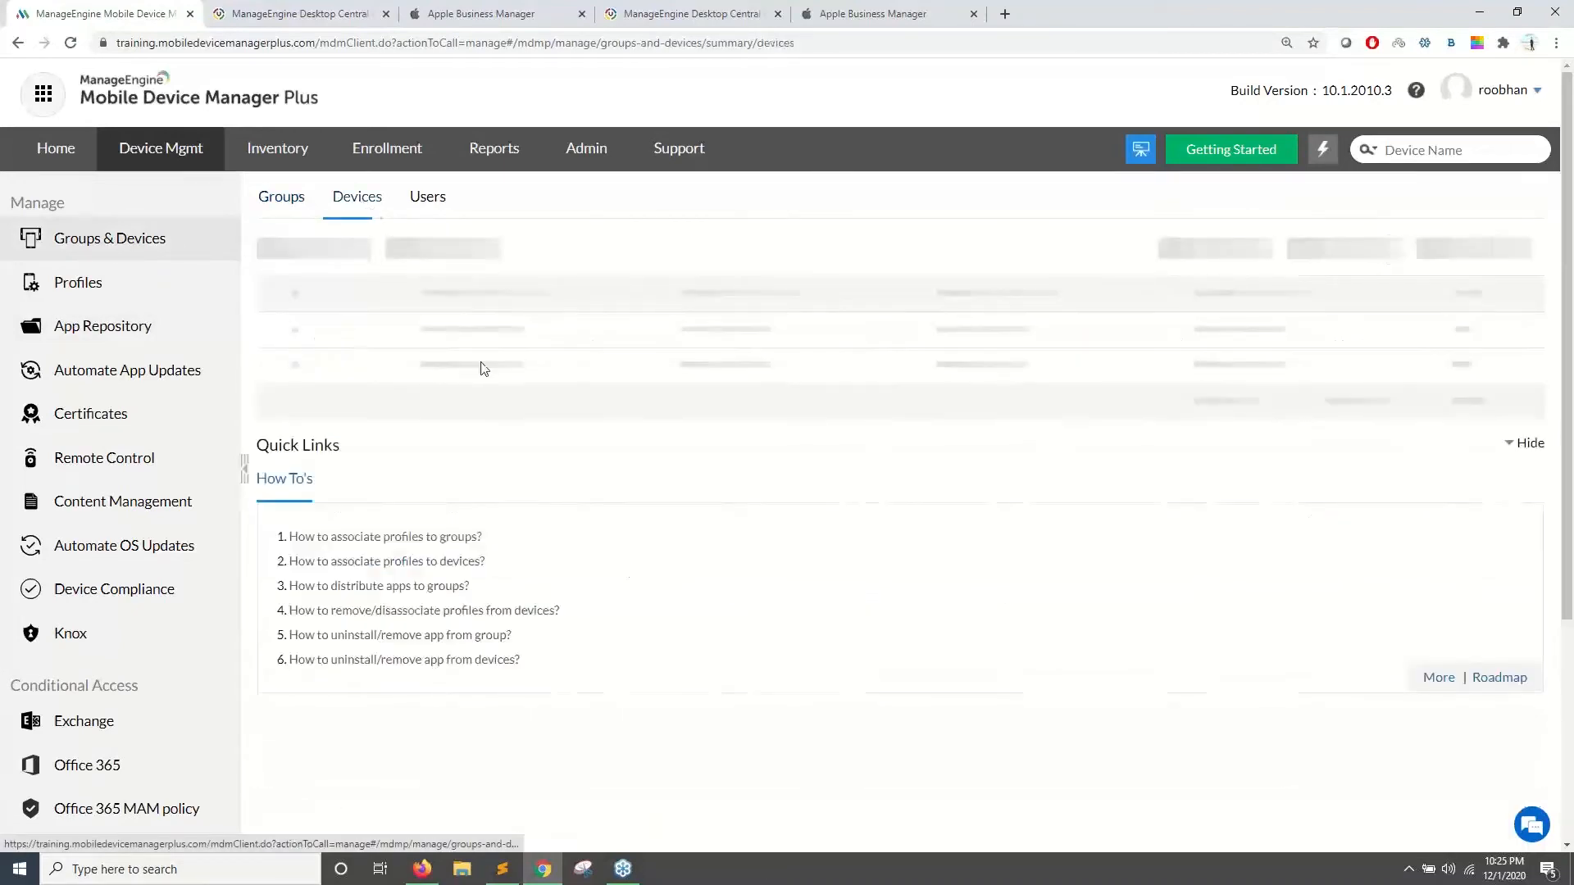
click(268, 201)
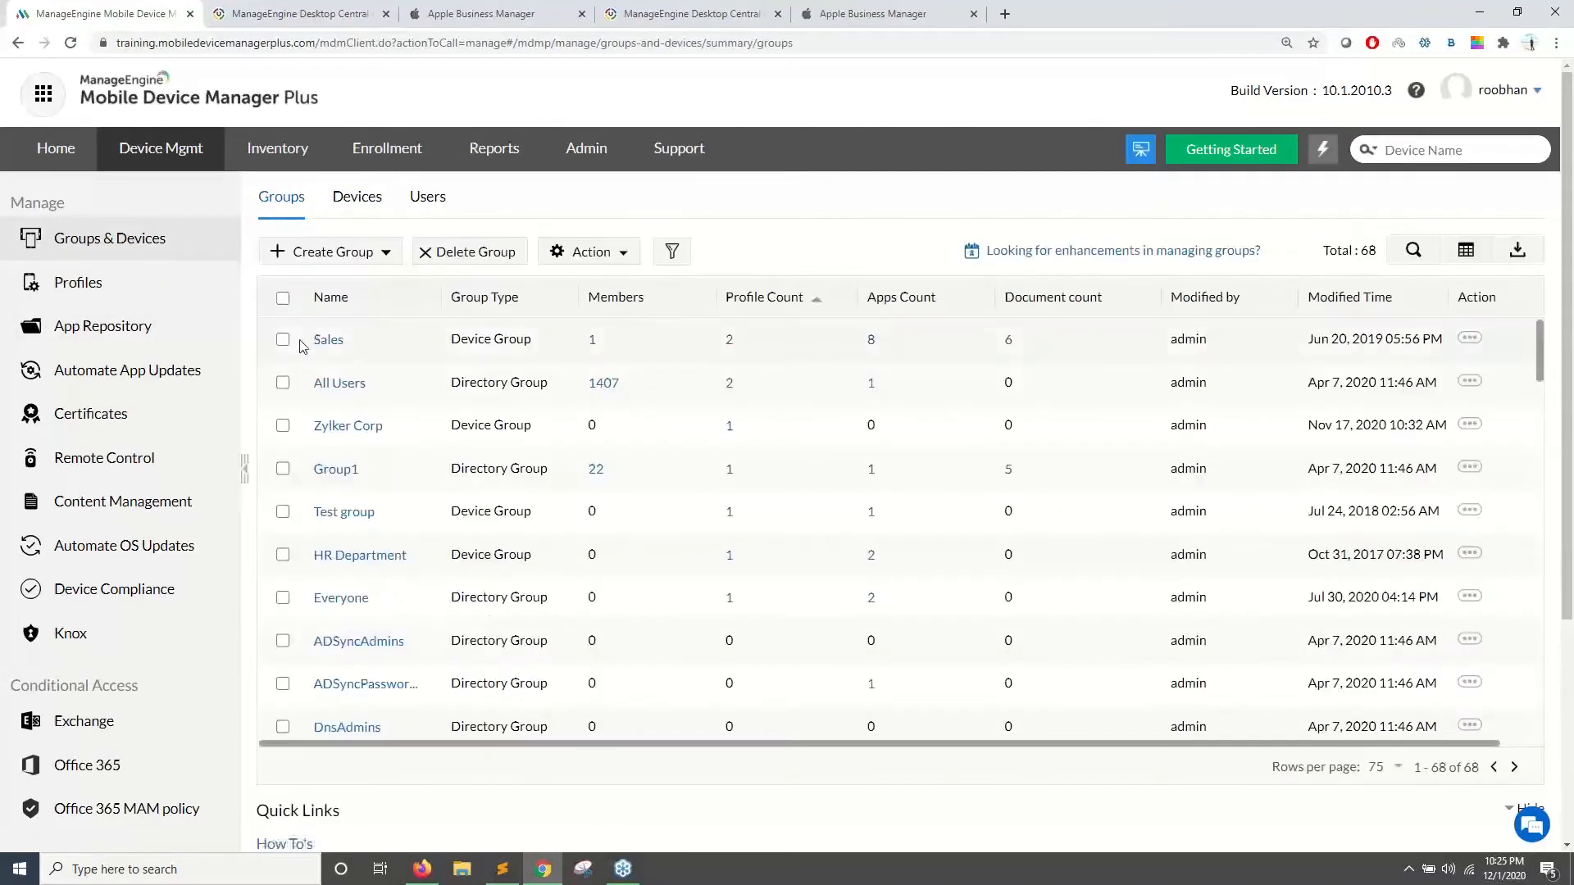
click(282, 383)
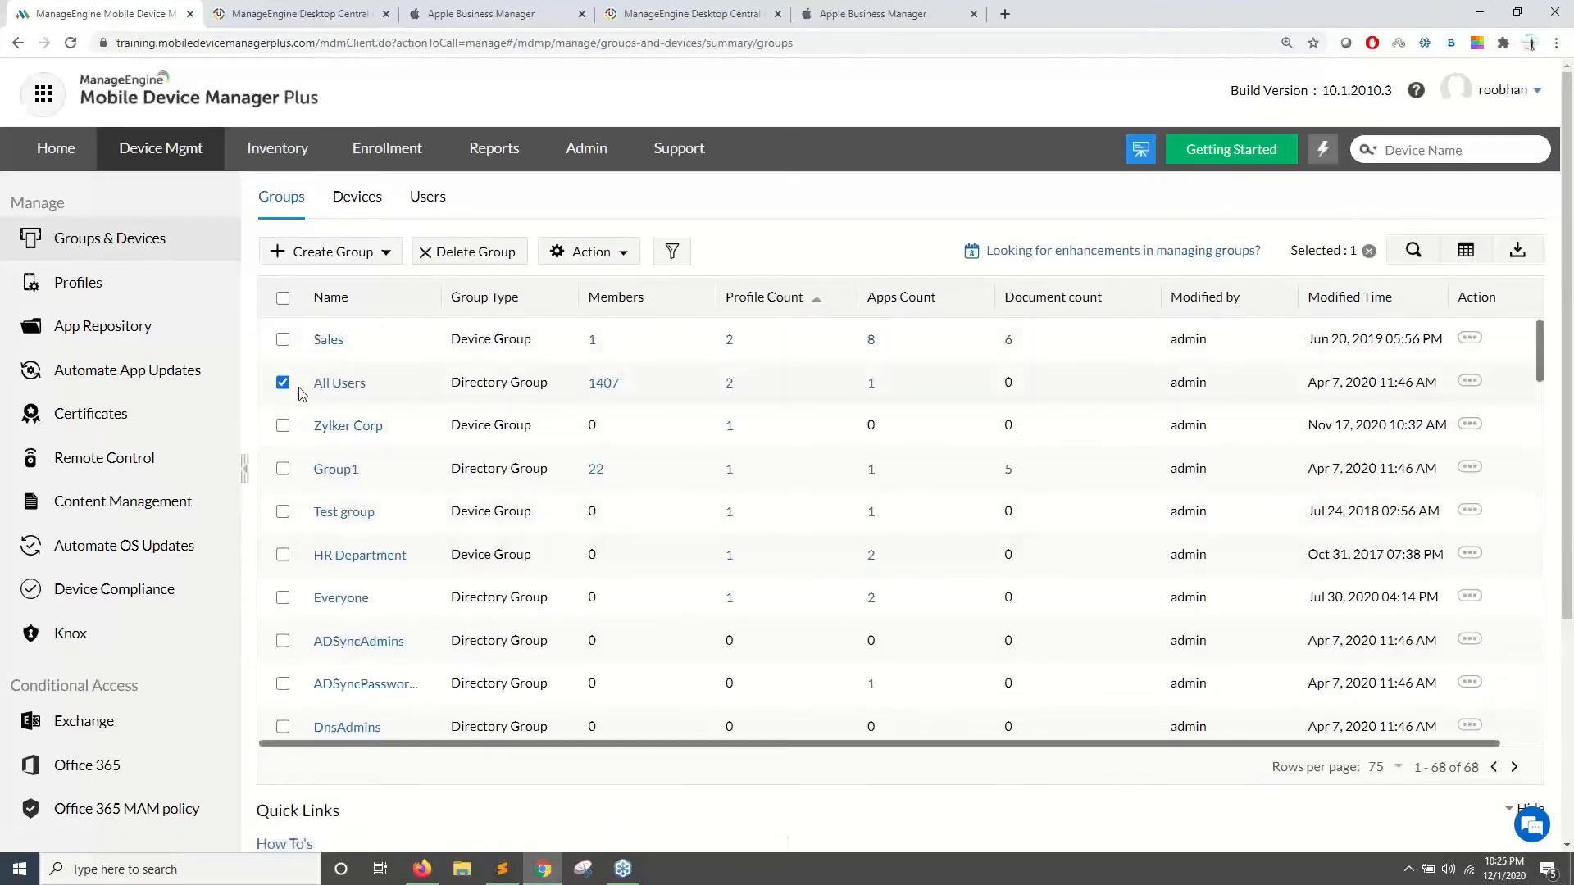
click(580, 253)
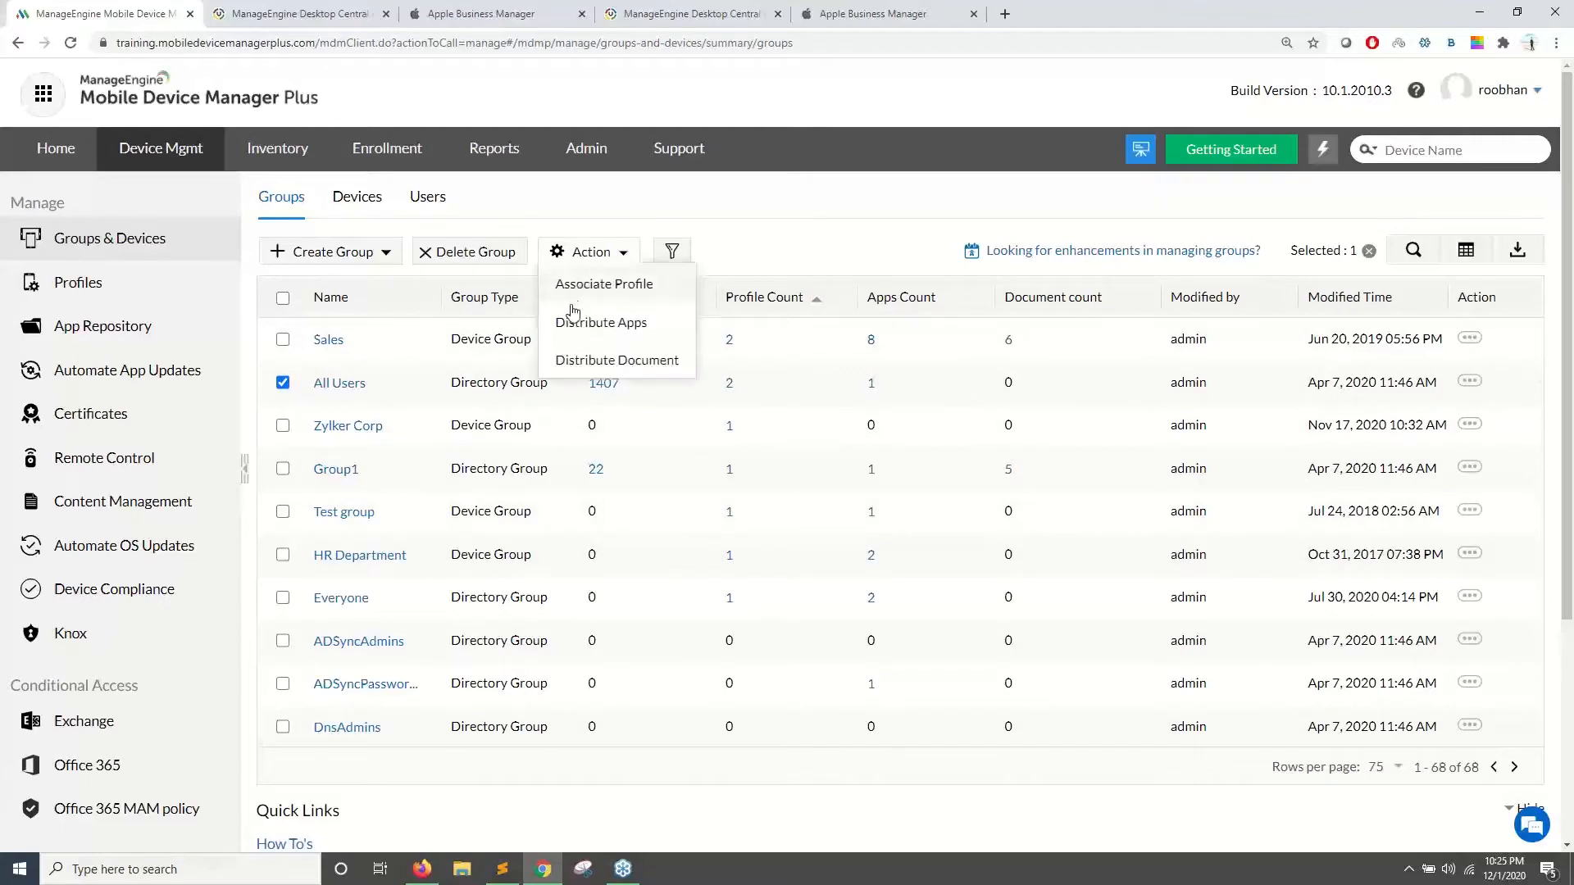
click(575, 327)
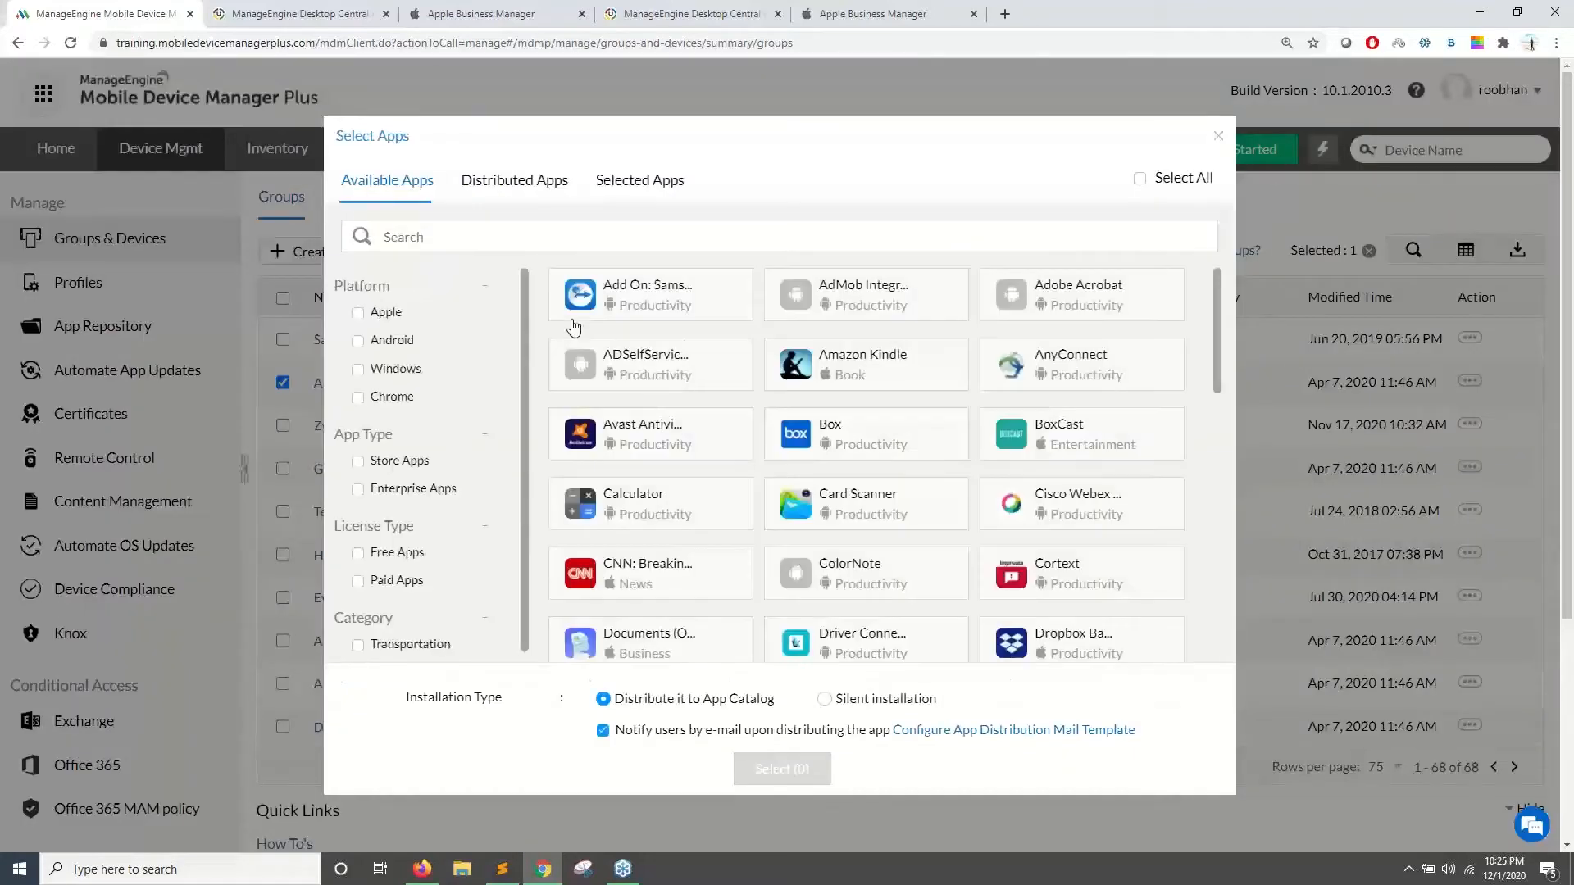
- Search 'zoho mee', select the Zoho Meeting tile, and set Silent installation
text(zoho)
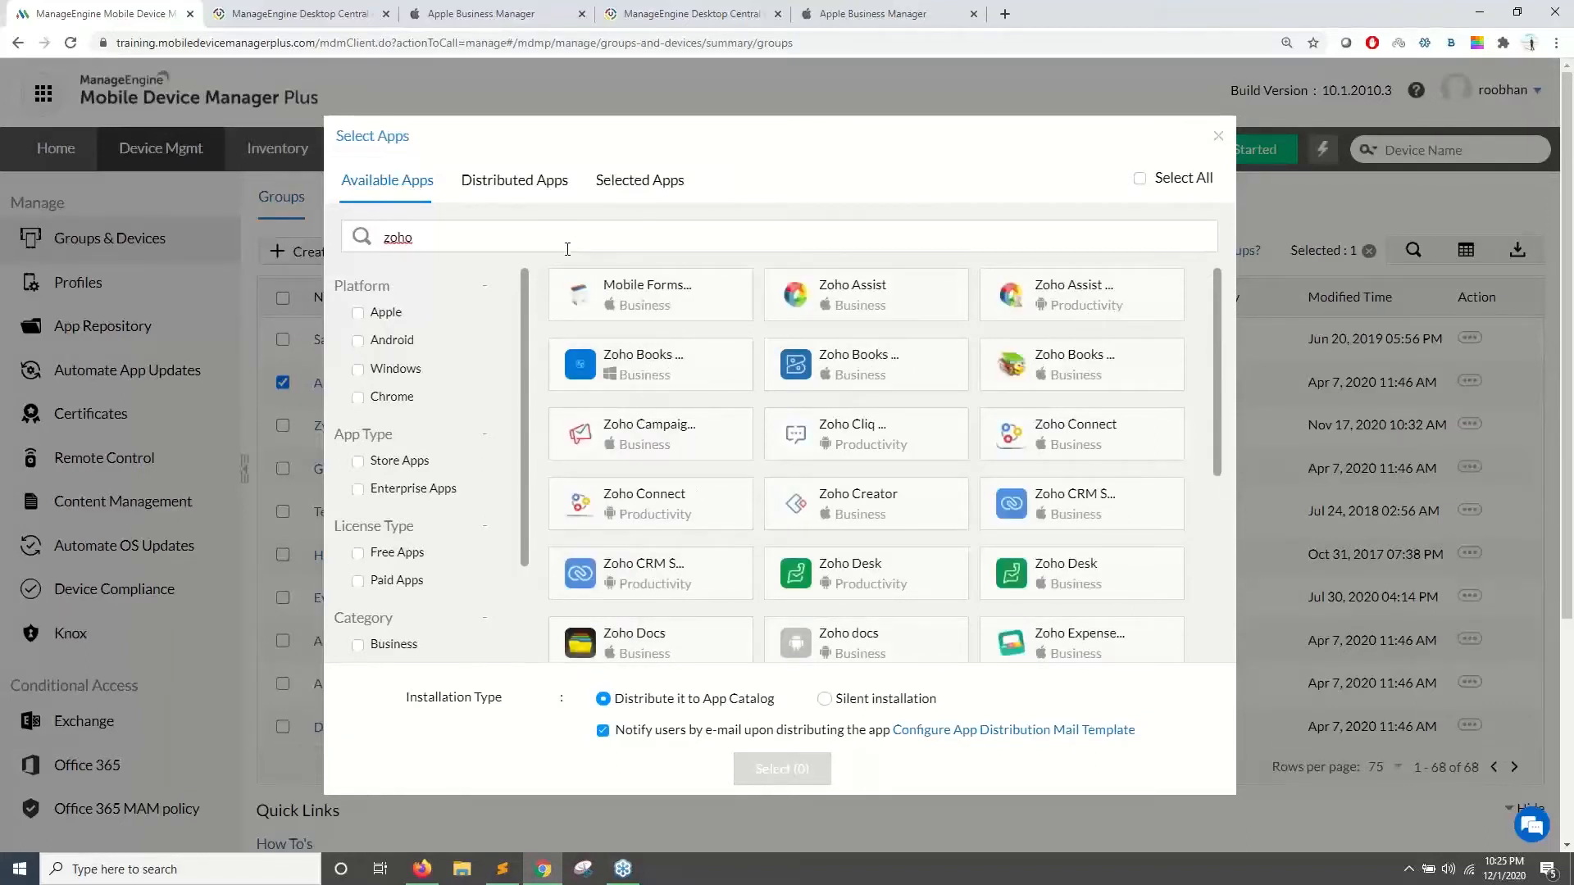
text(mee)
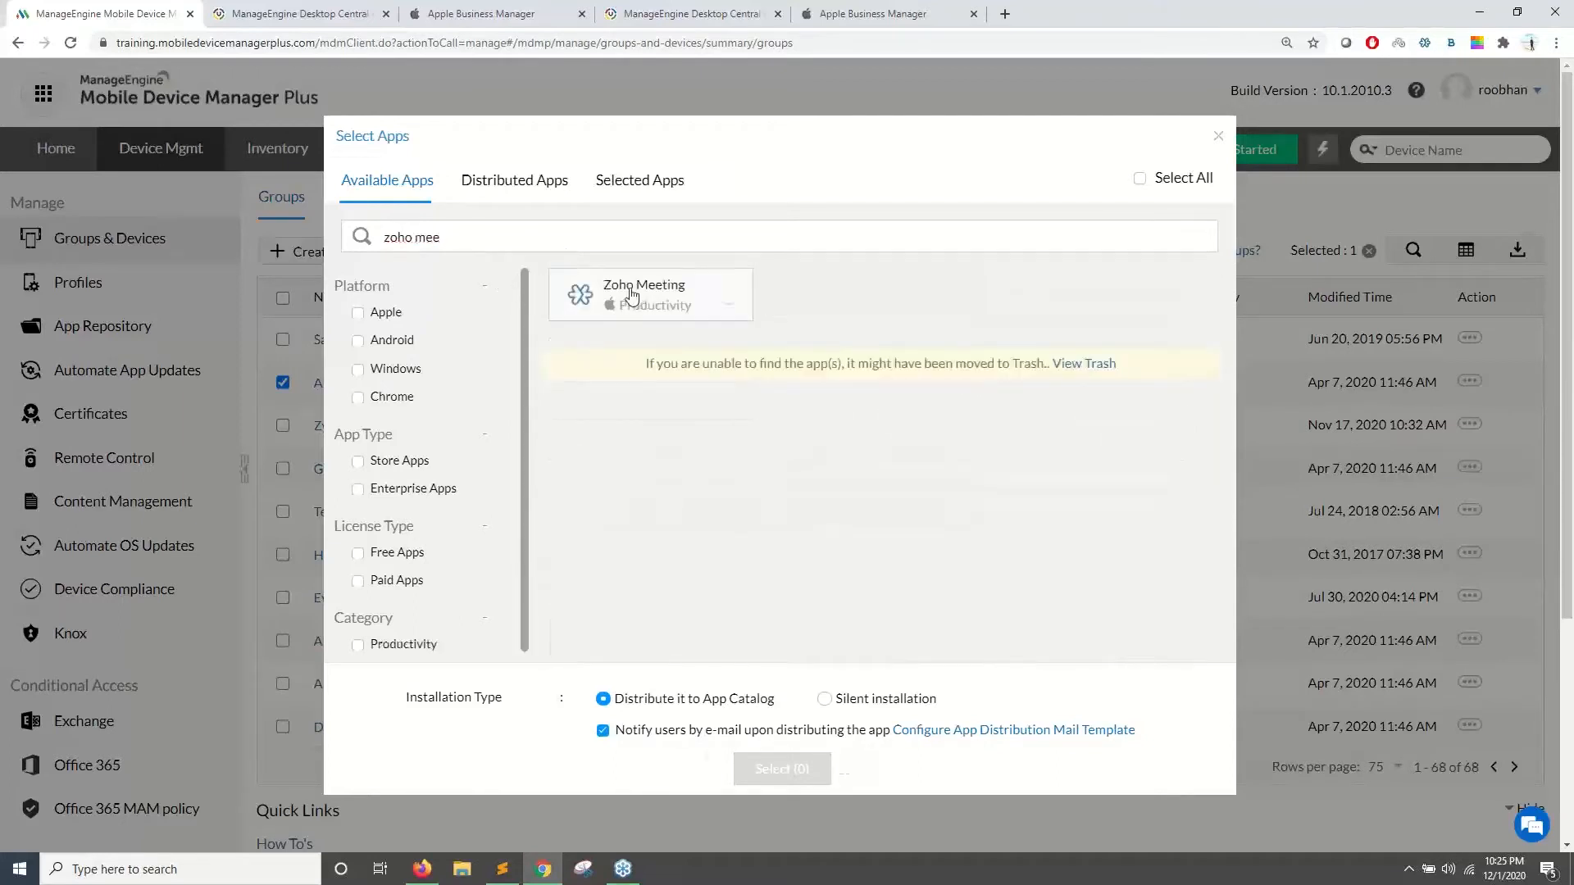
click(627, 297)
click(824, 698)
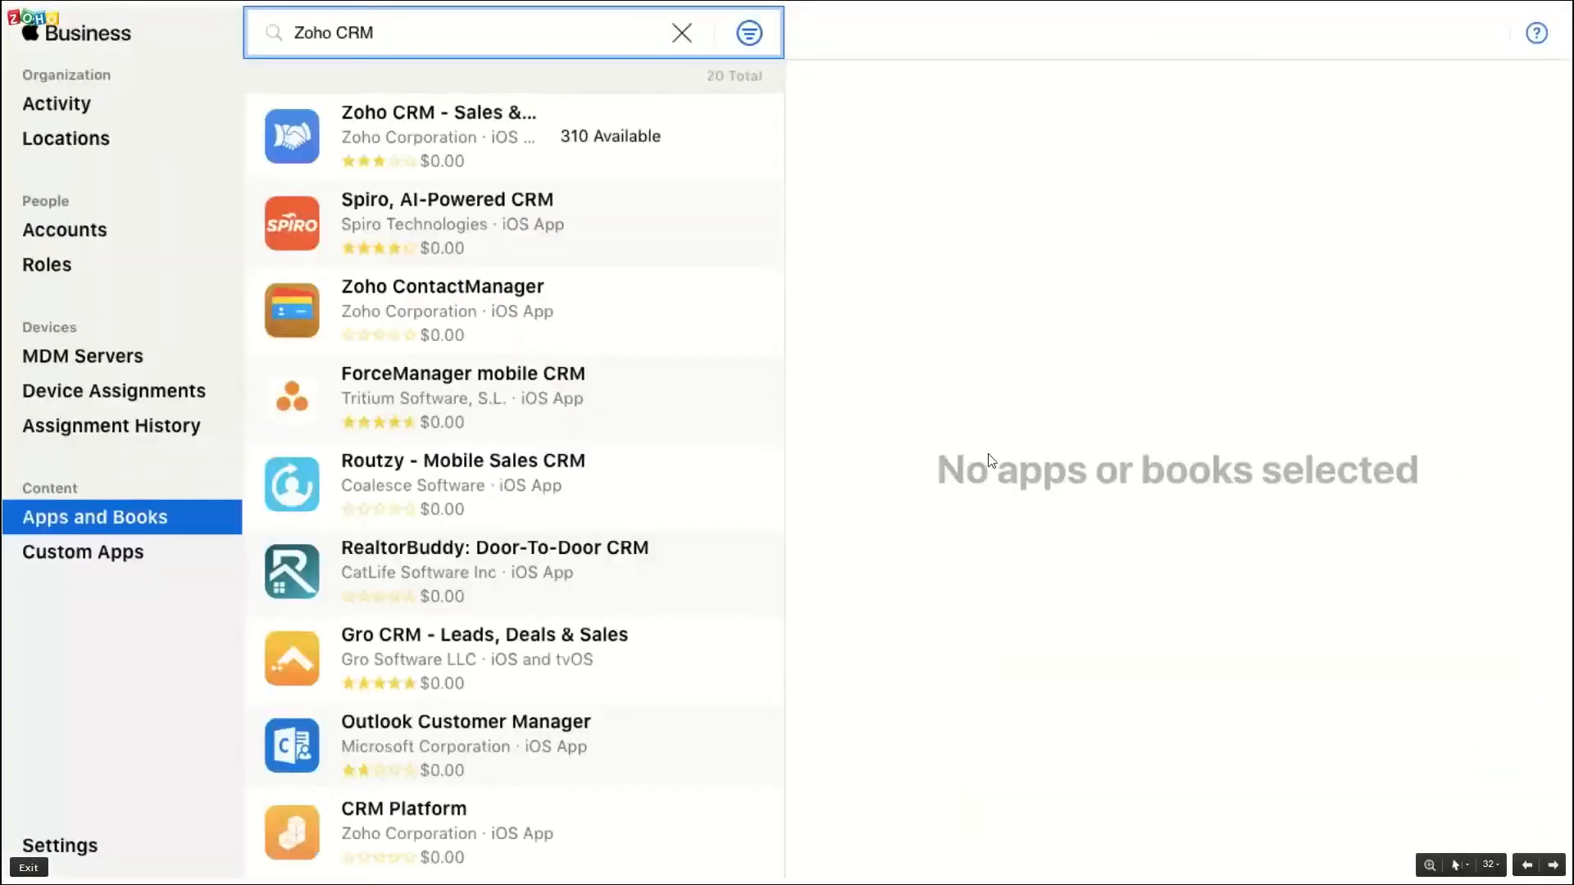
- Advance the slideshow to the two-step iPhone installation slide (slide 34), then switch to the browser
click(989, 455)
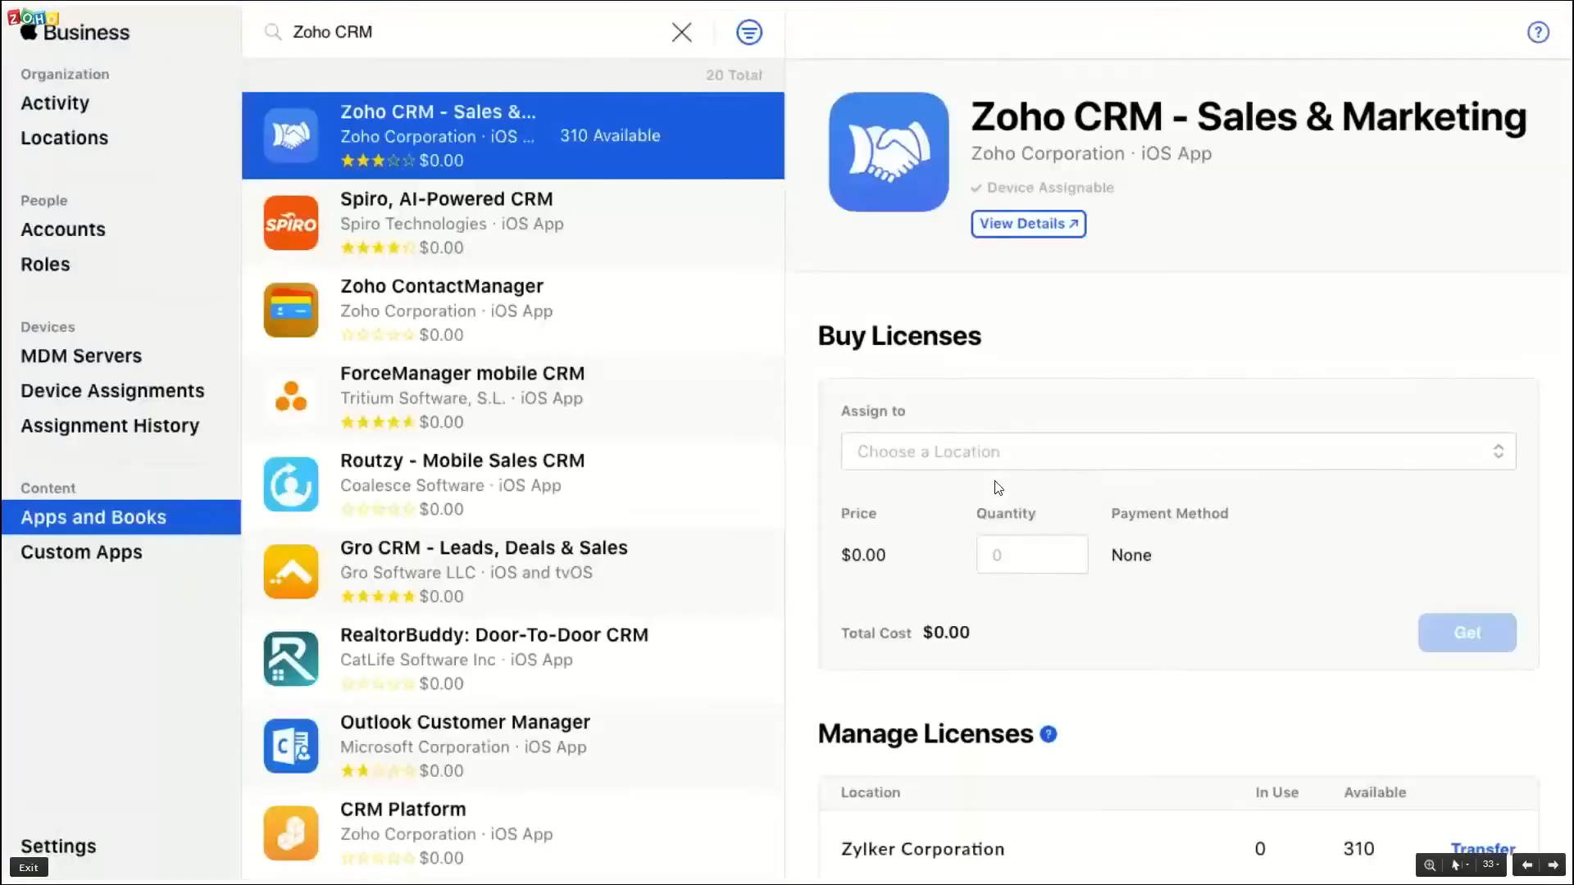
click(998, 488)
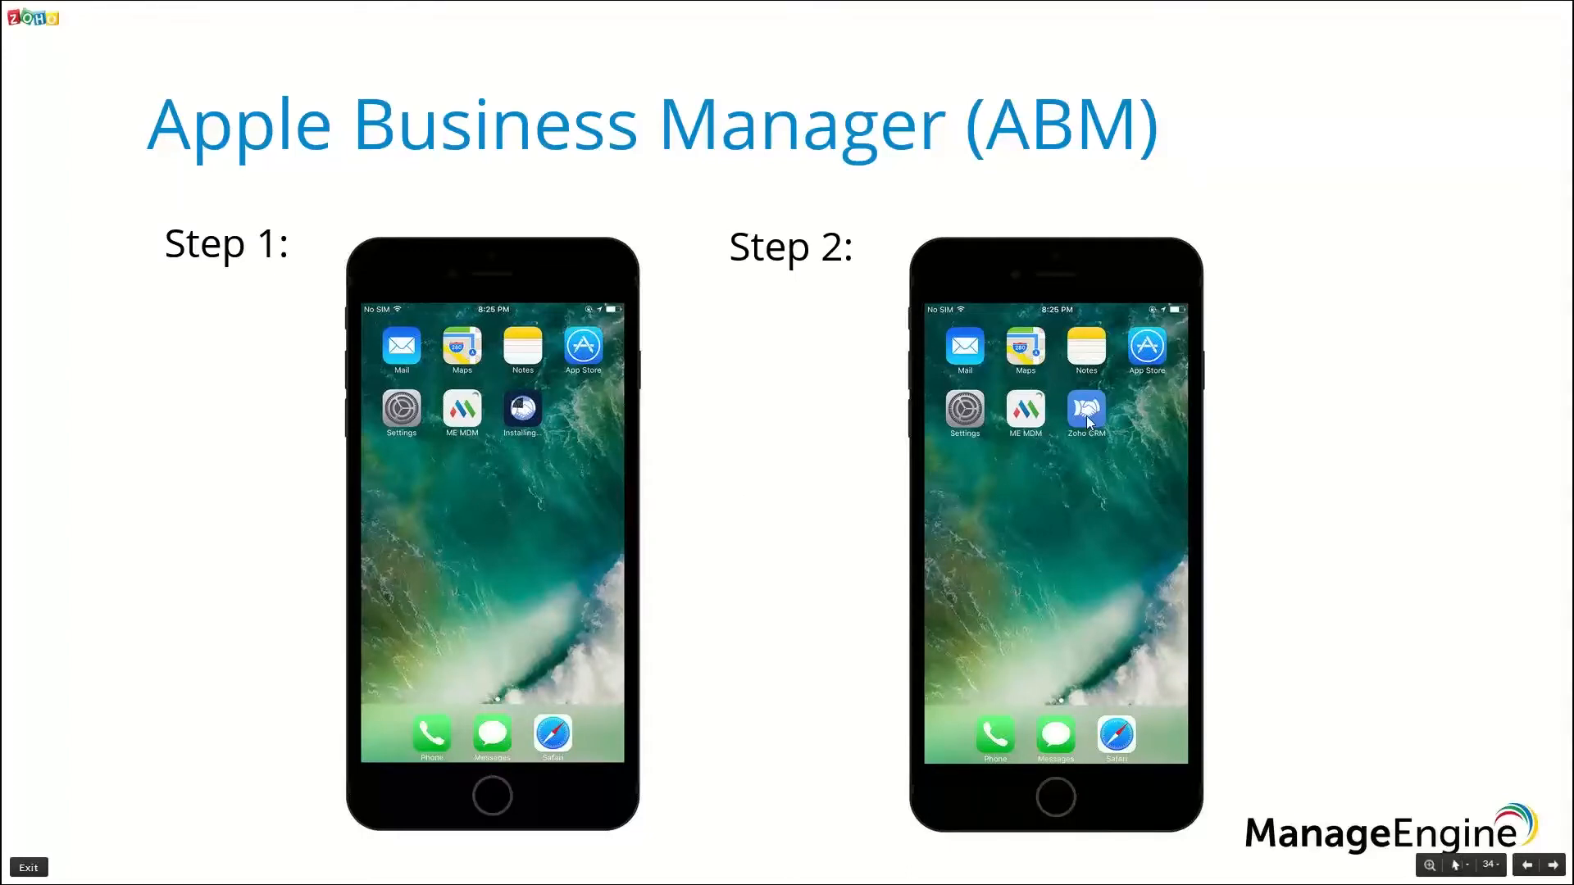
key(alt+Tab)
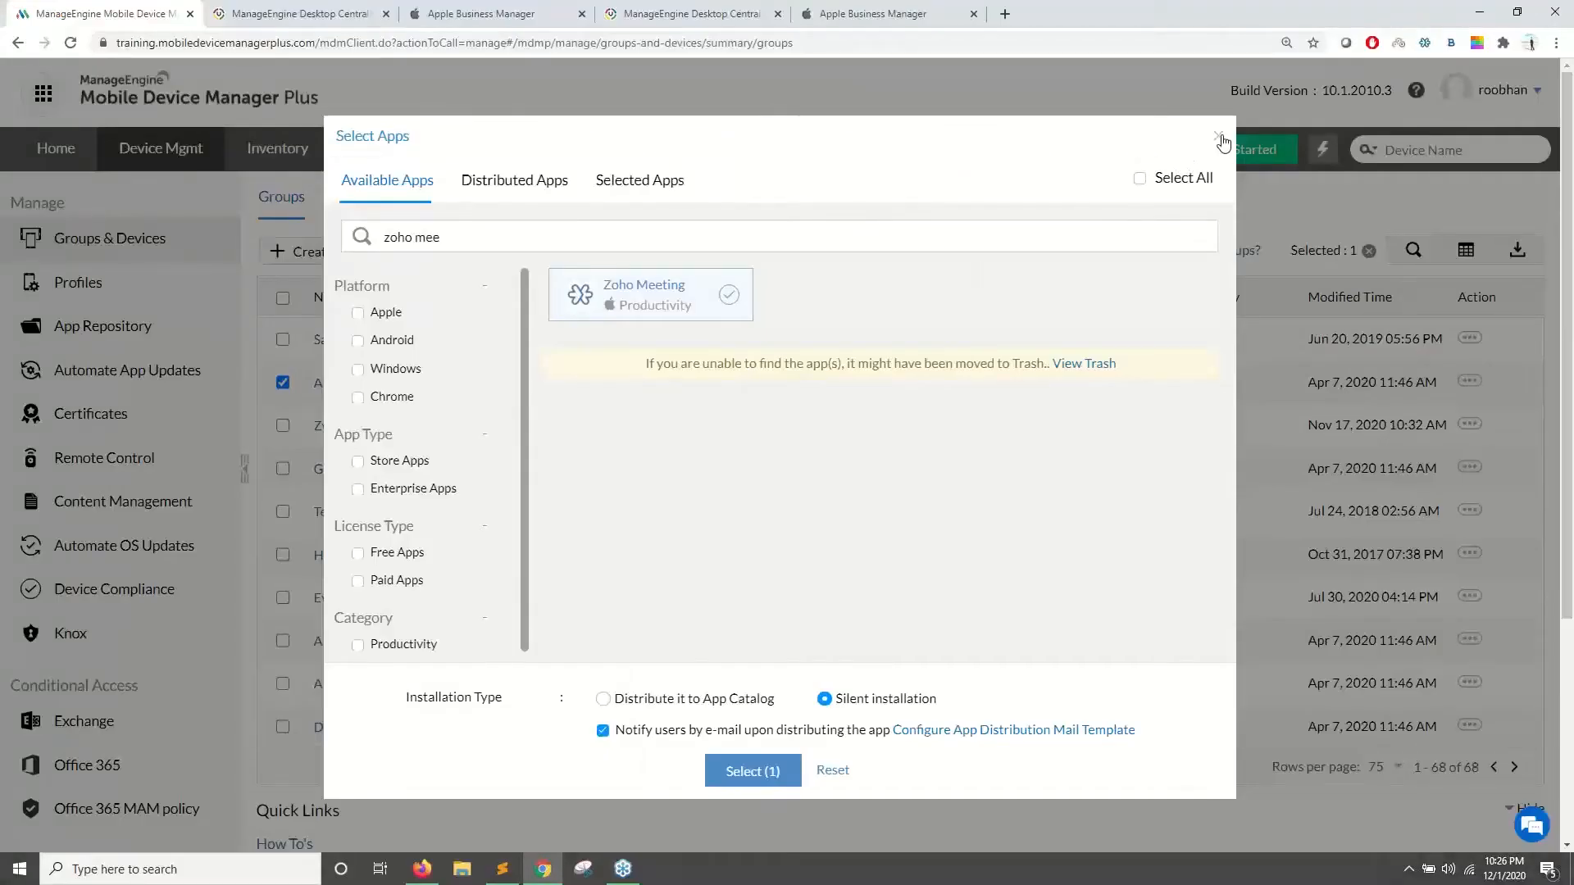
- Glance at the Apple Business Manager and MDM Plus tabs, then resume the full-screen slideshow
click(525, 14)
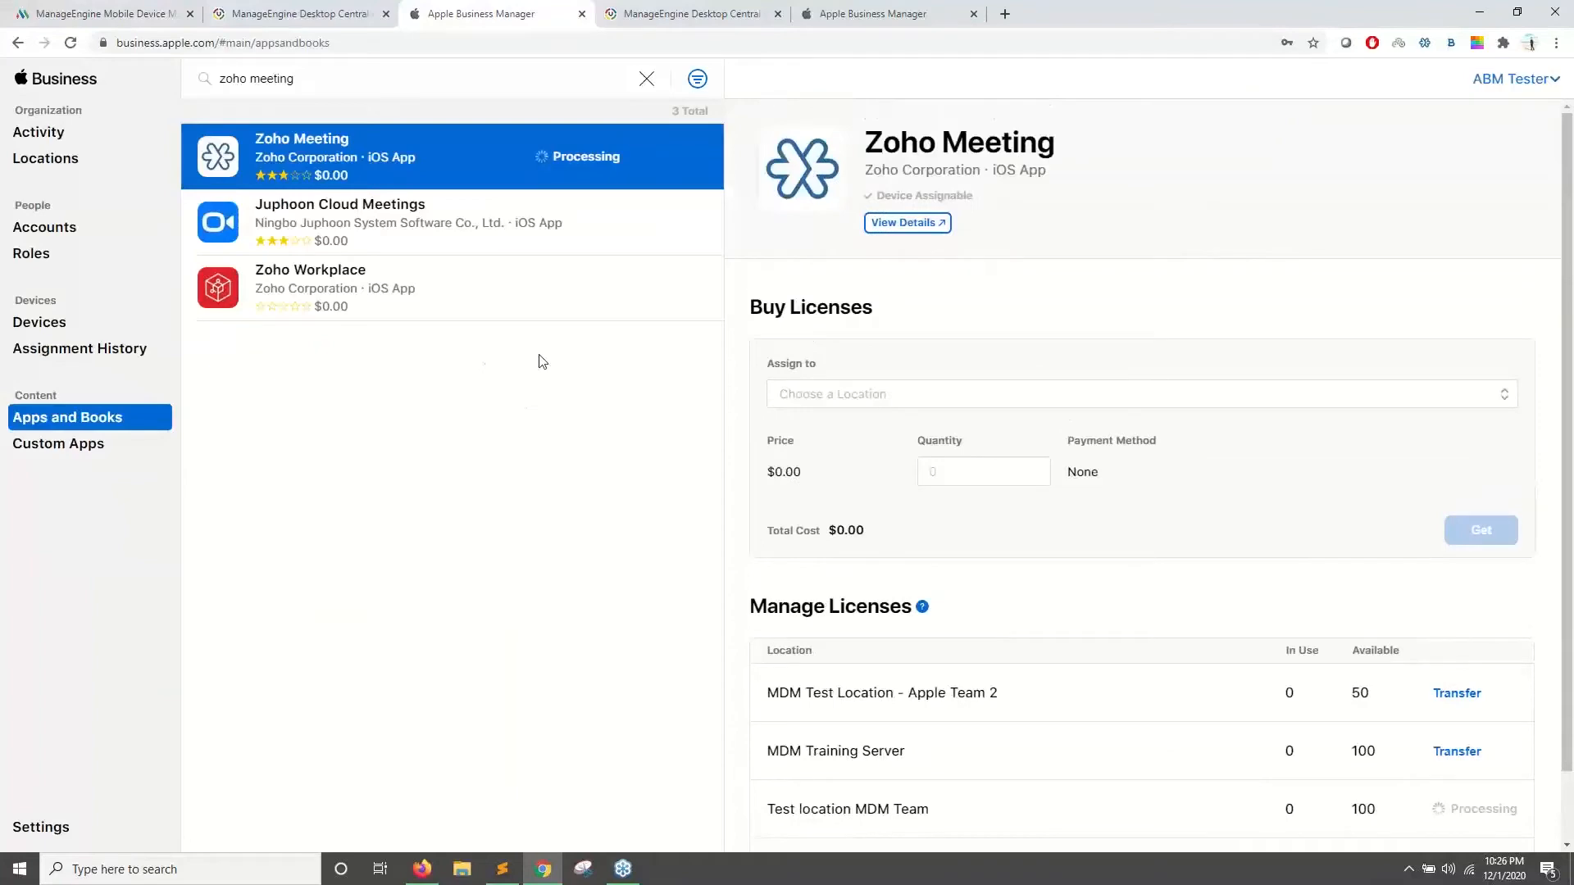
click(128, 10)
key(alt+Tab)
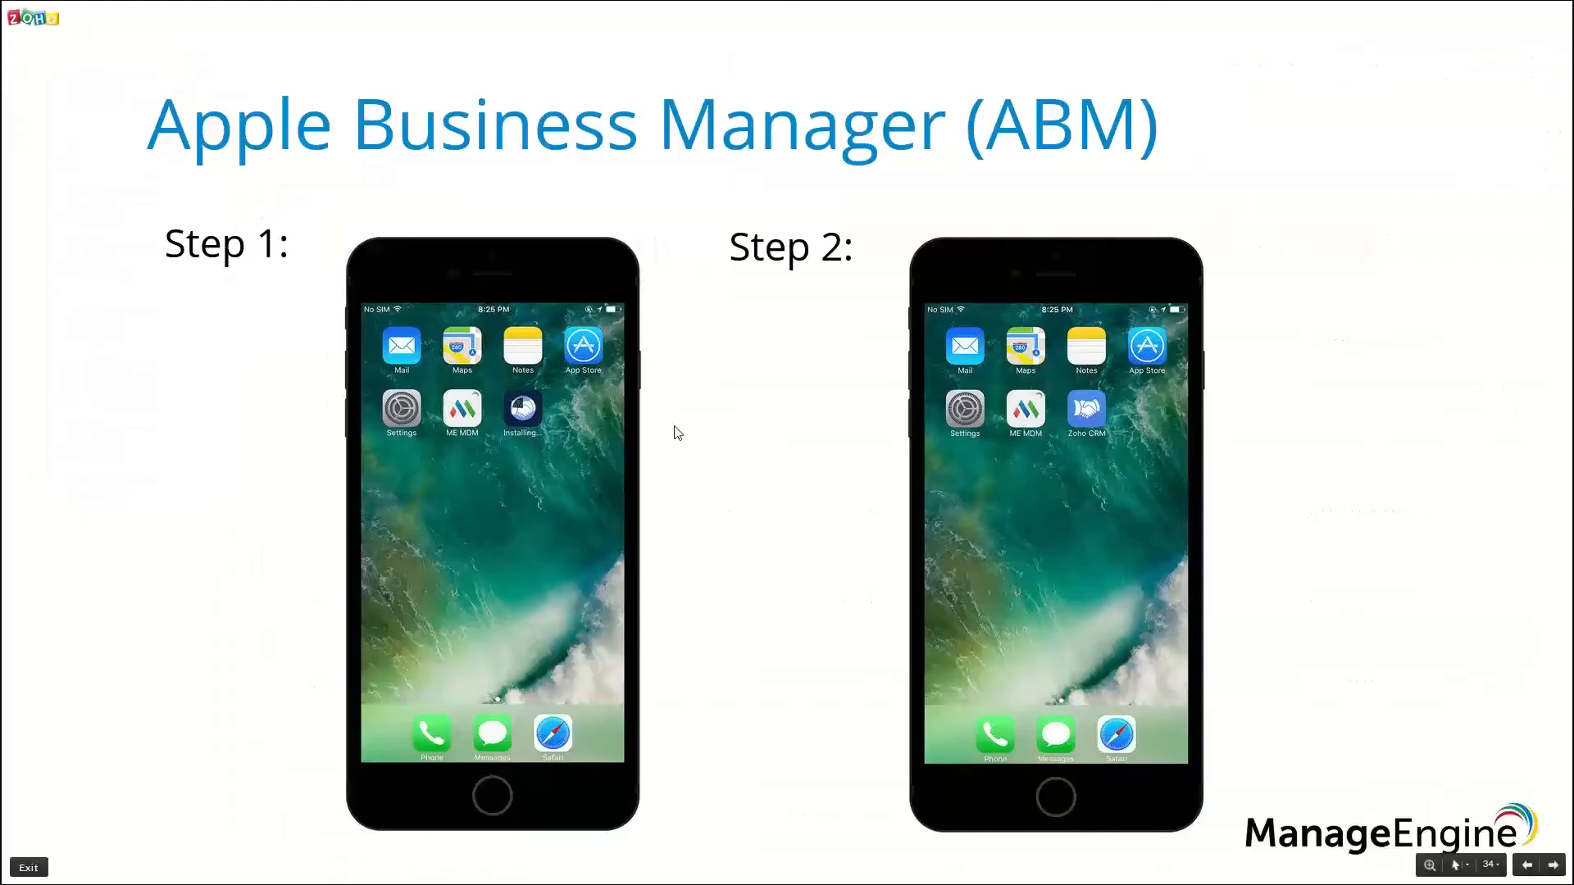
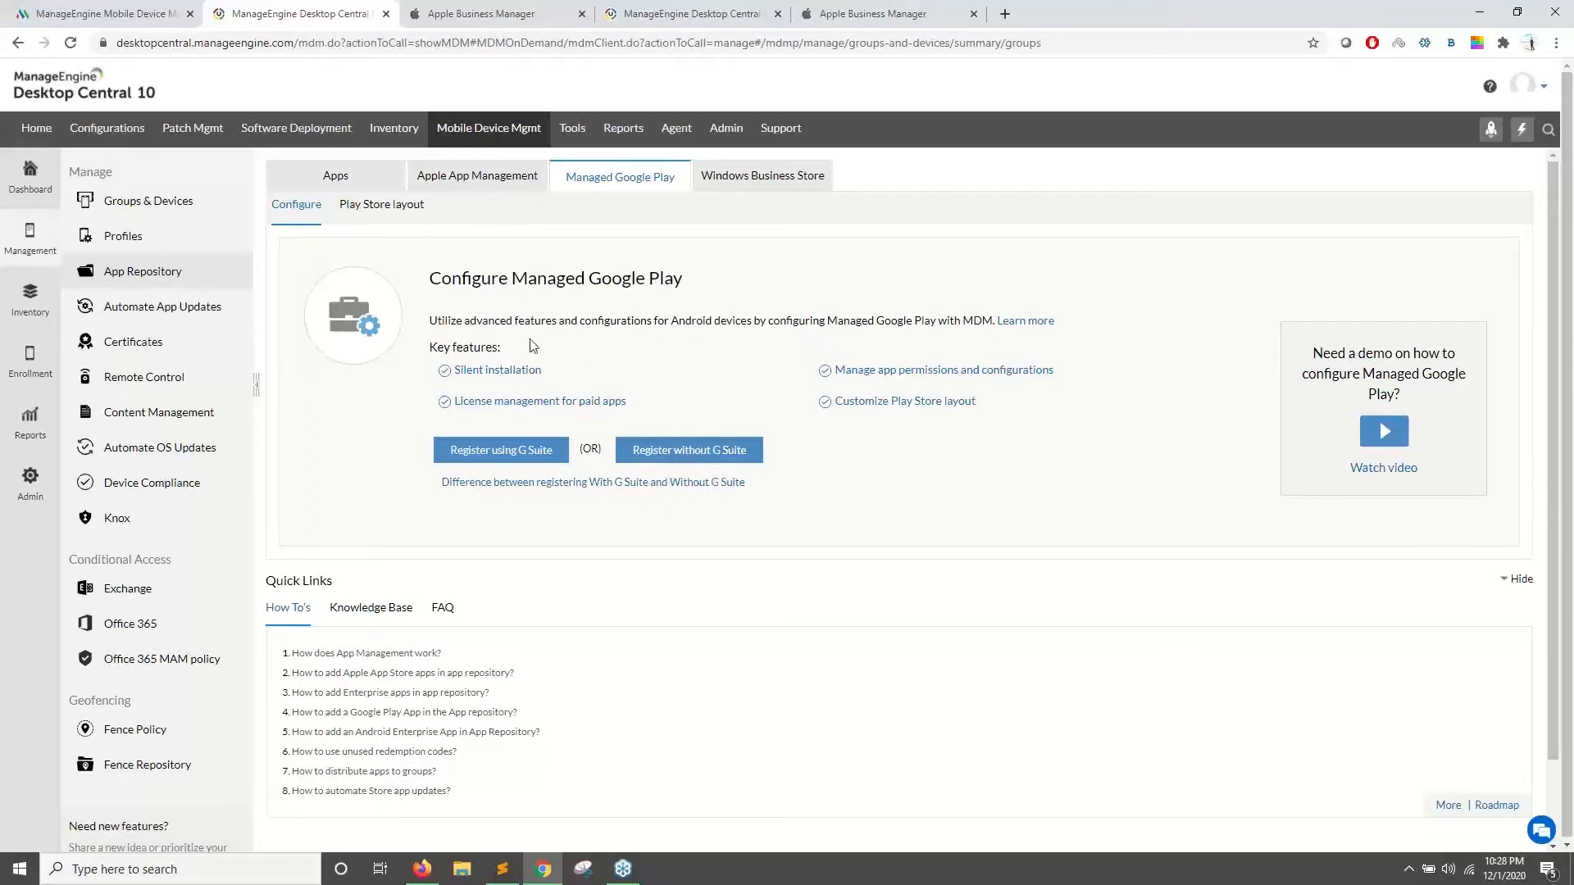
- Choose Register without G Suite and Configure now to reach Google's 'Bring Android to Work' sign-up
click(663, 457)
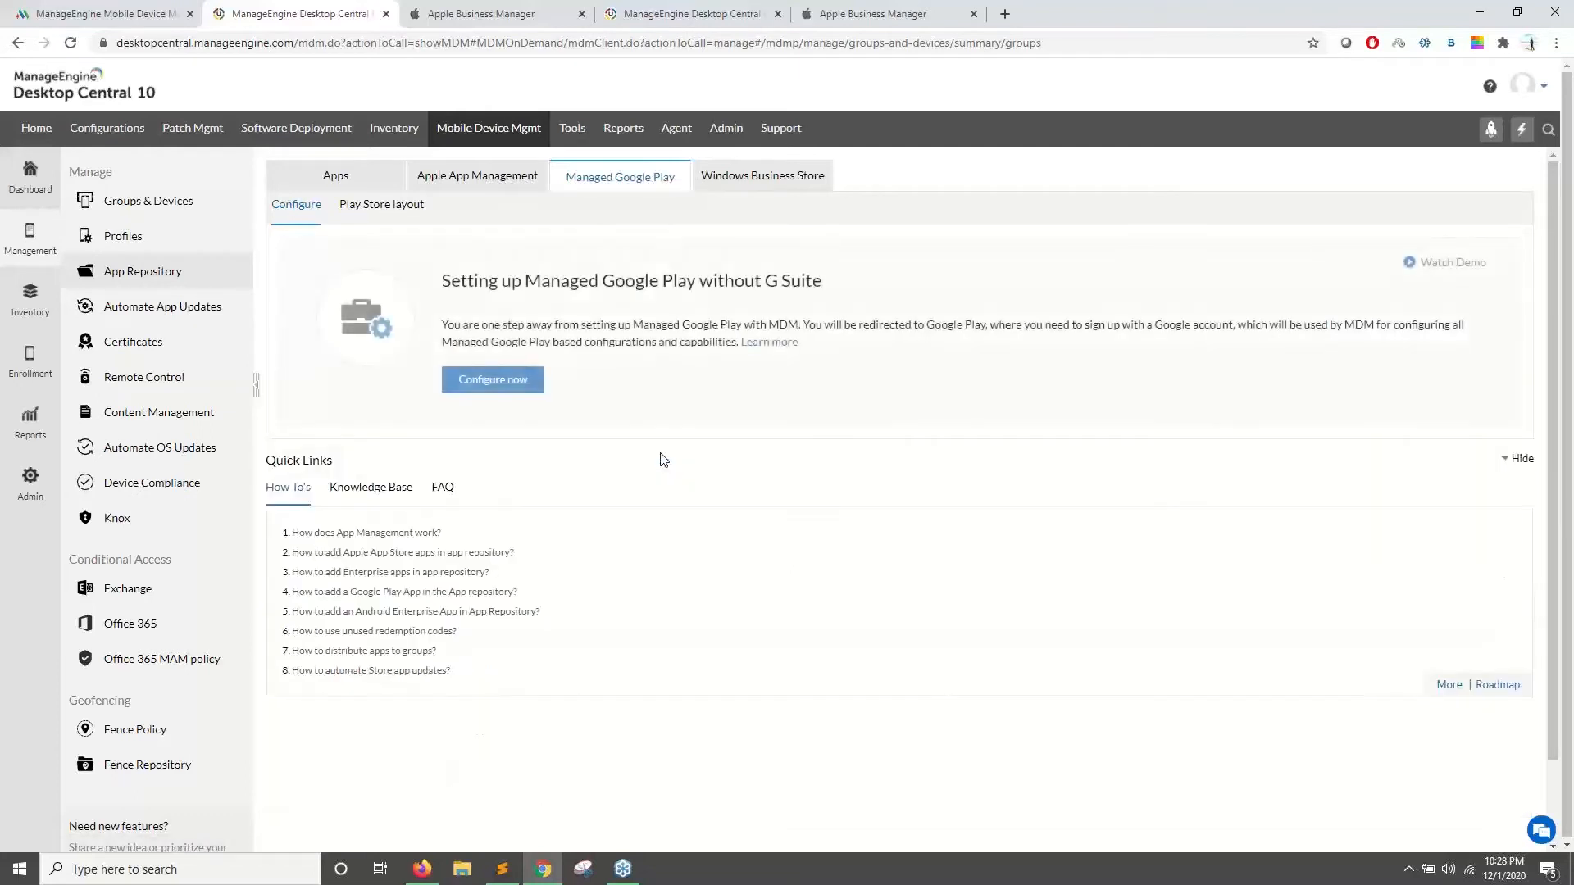
click(483, 383)
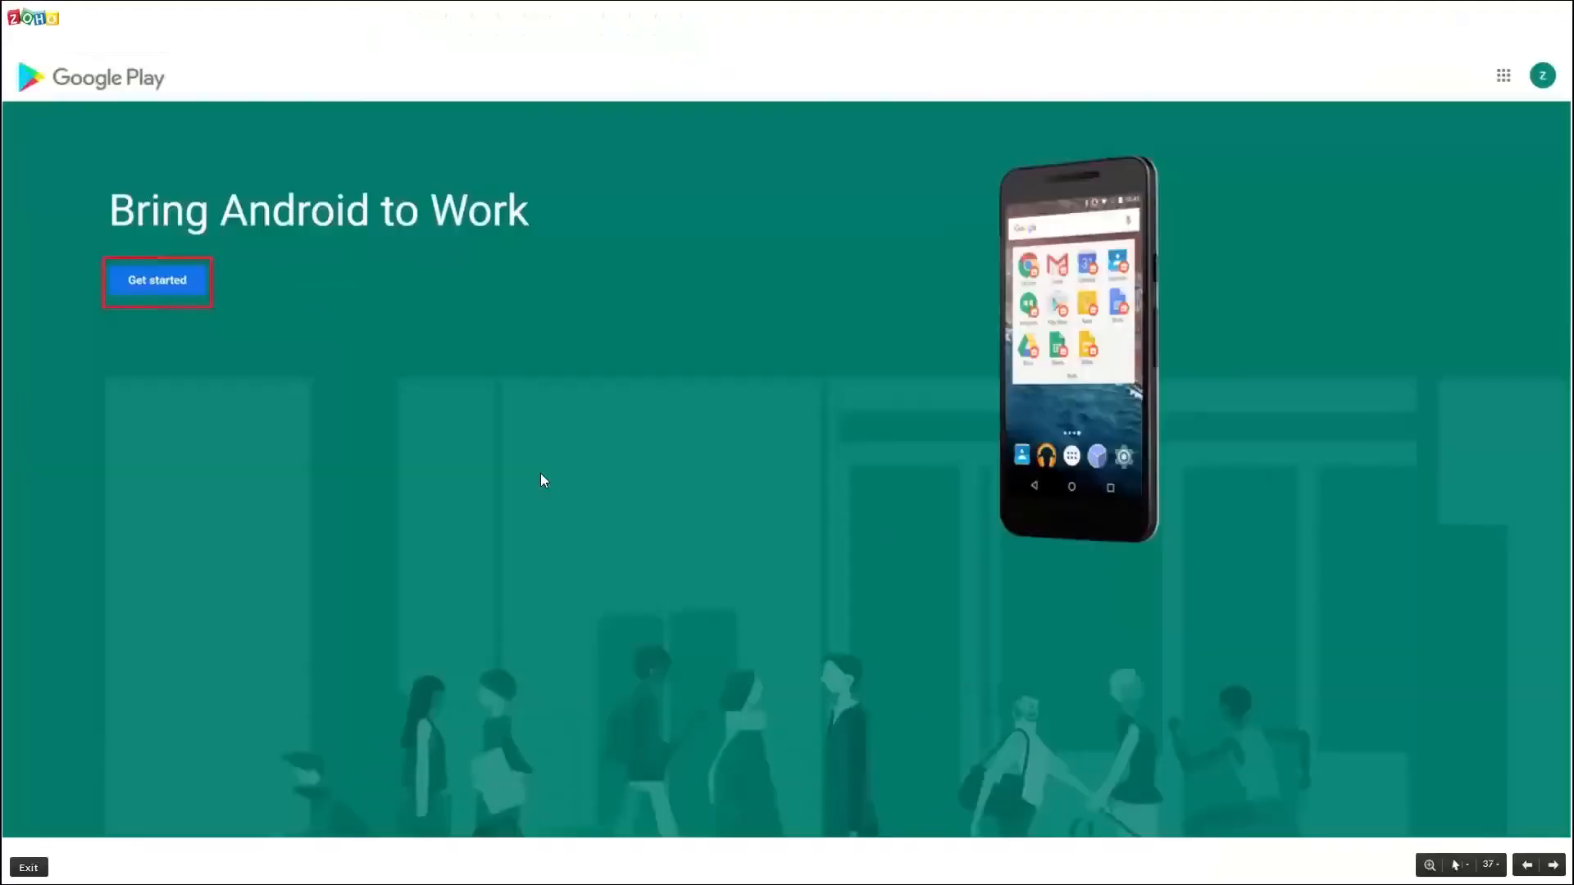
- Present the Business name, Contact details and Set up complete slides, then return to the MDM Plus console
click(208, 354)
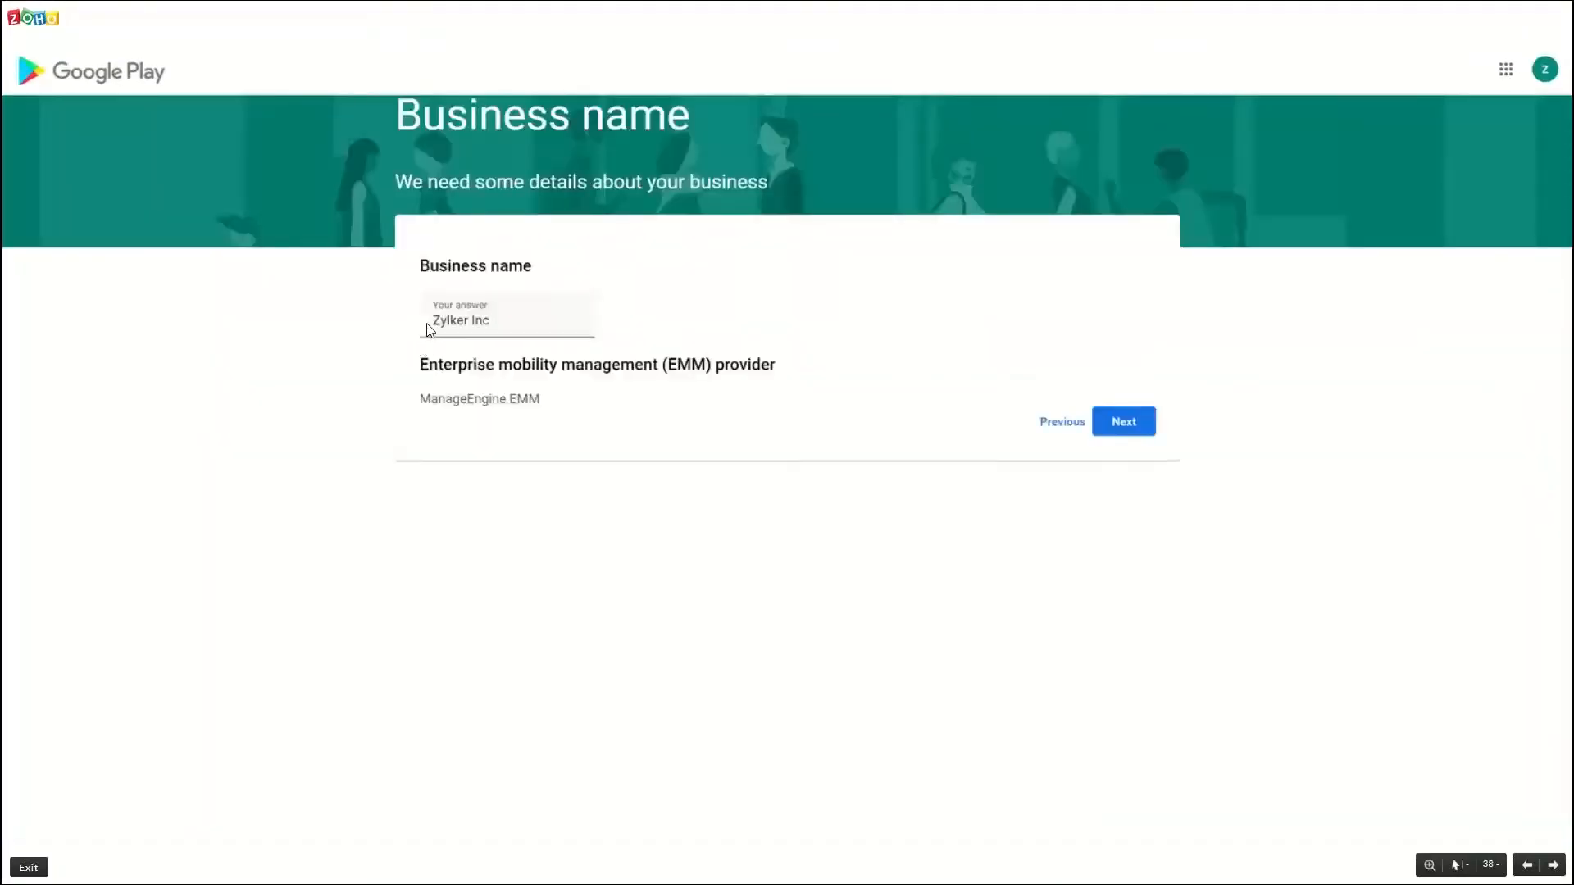
key(Right)
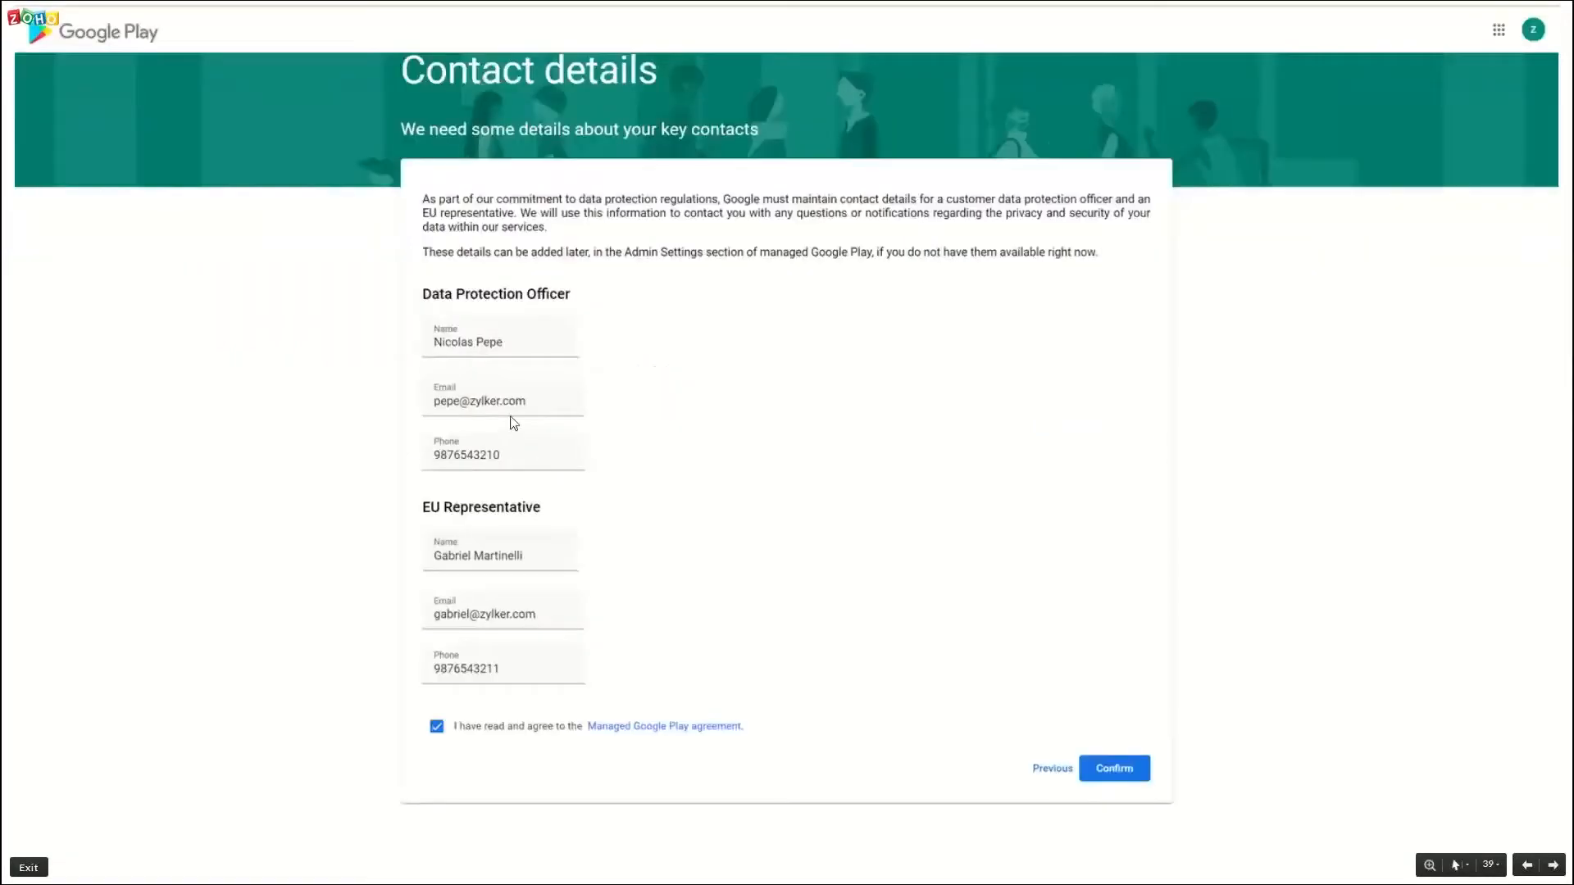
key(Left)
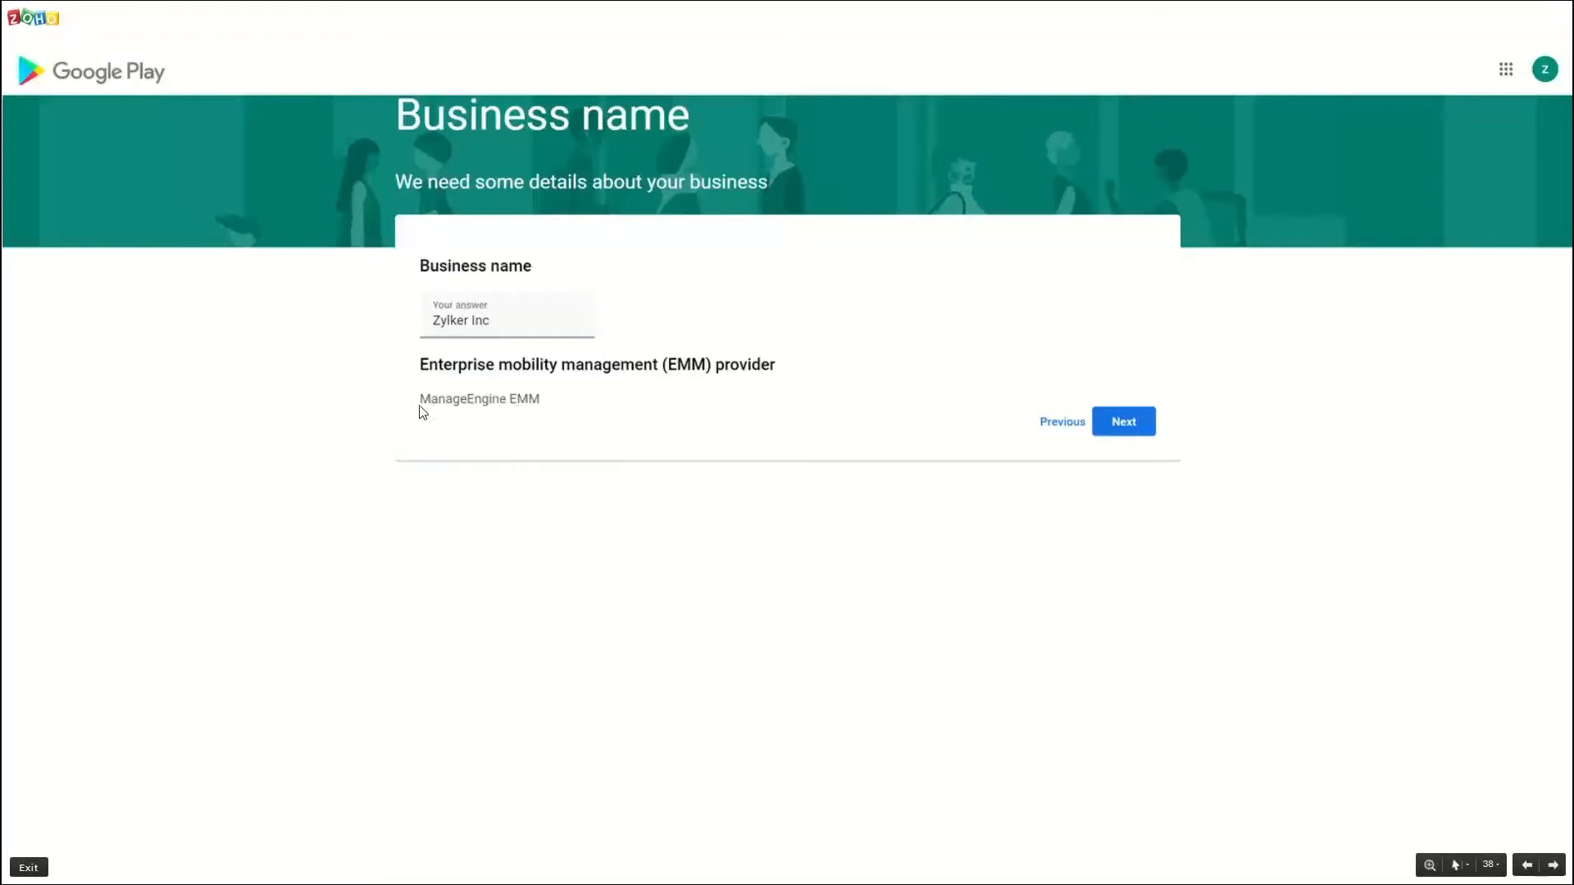
click(826, 473)
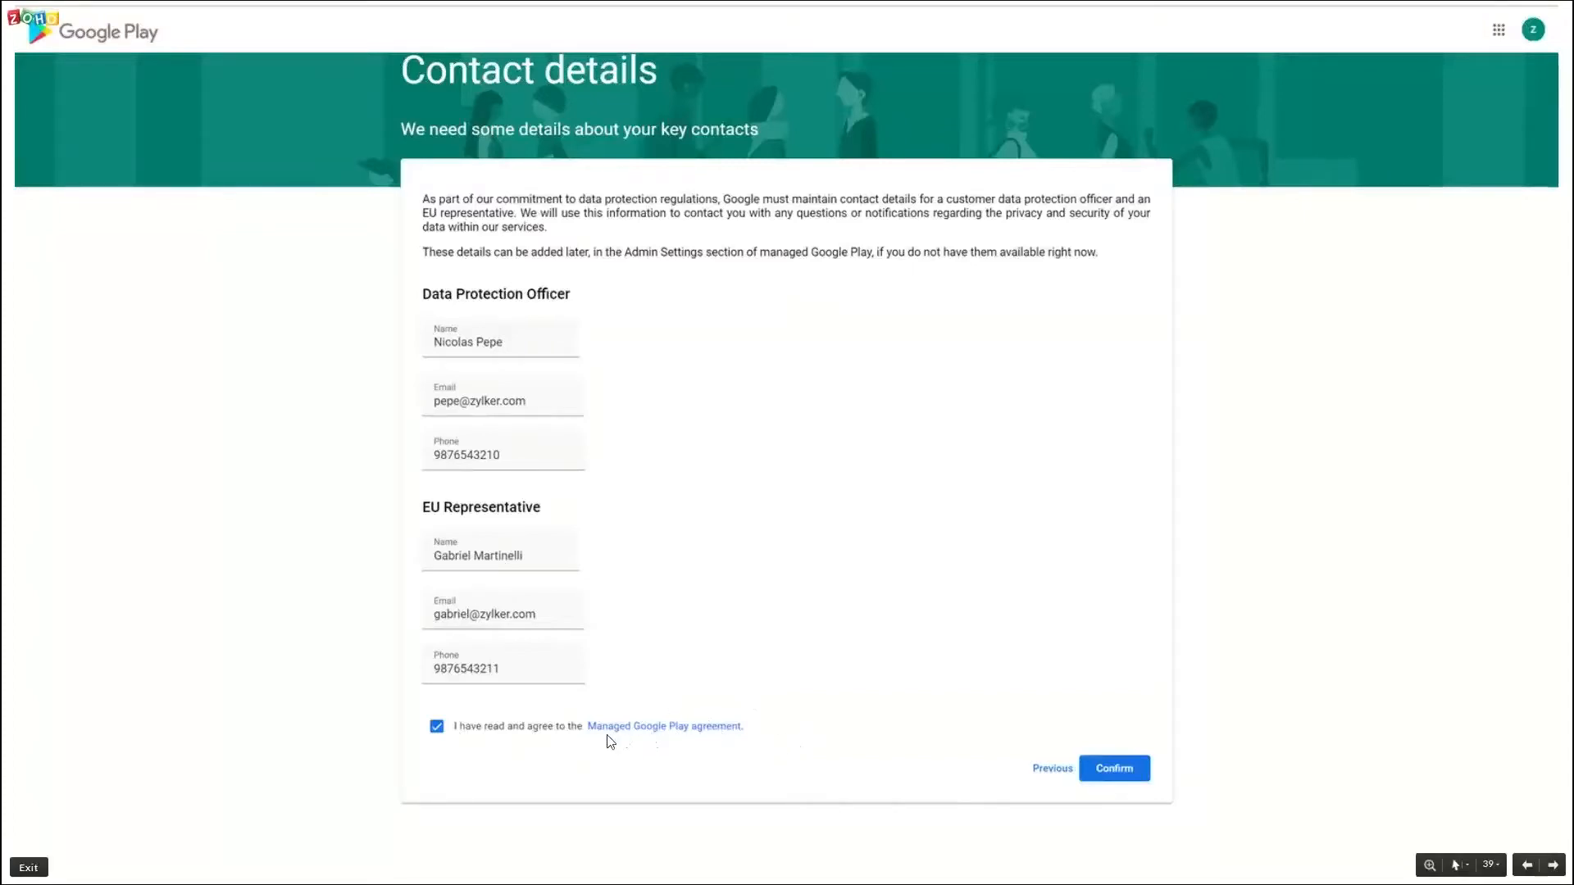
click(986, 621)
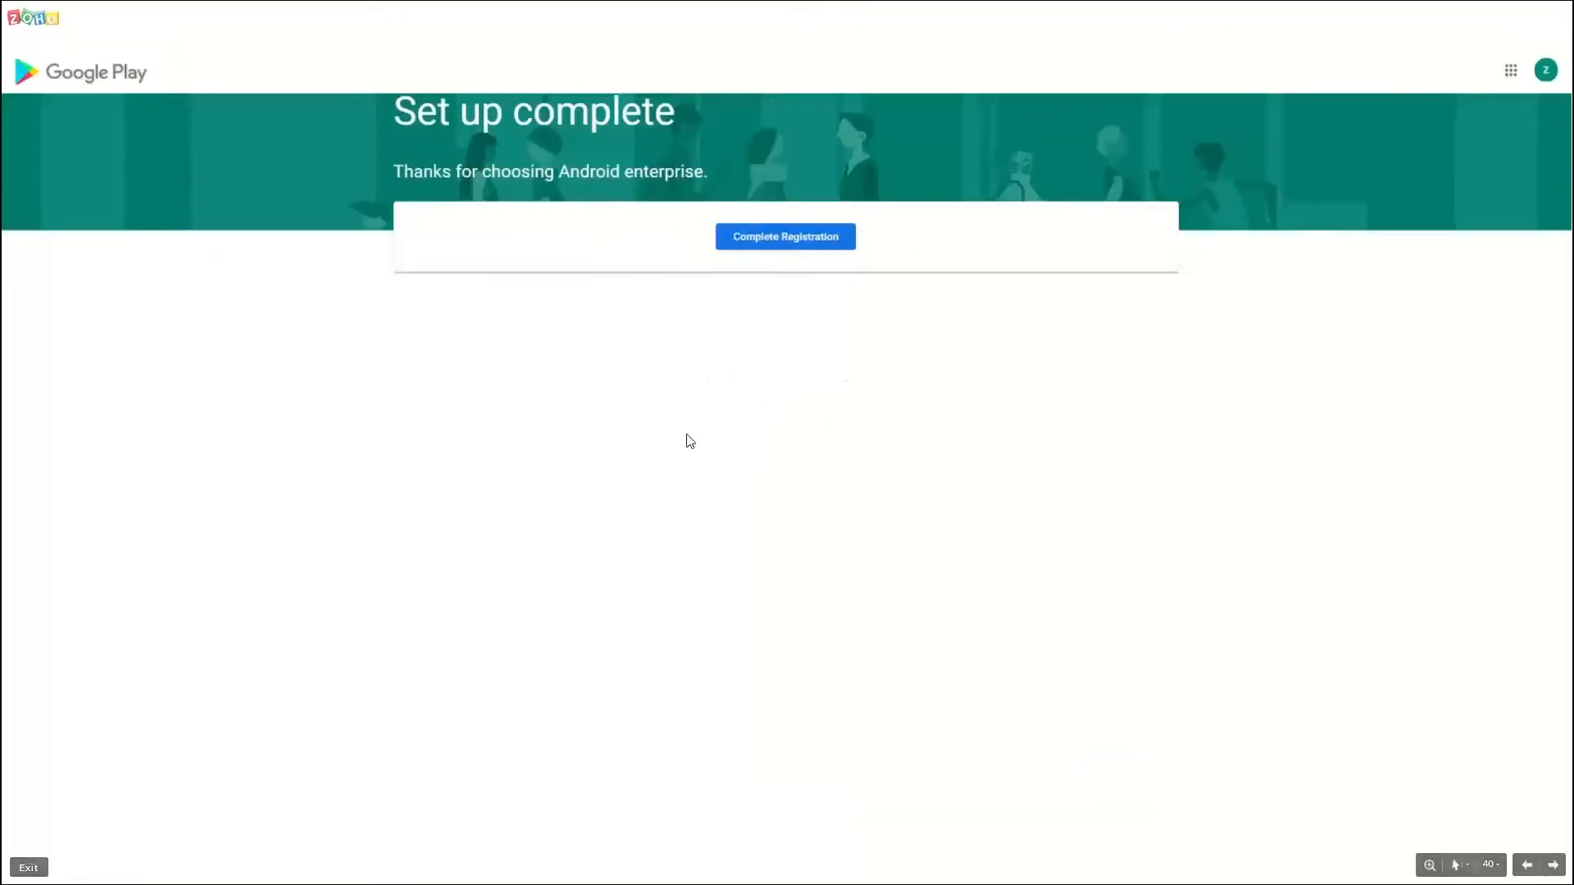
key(Right)
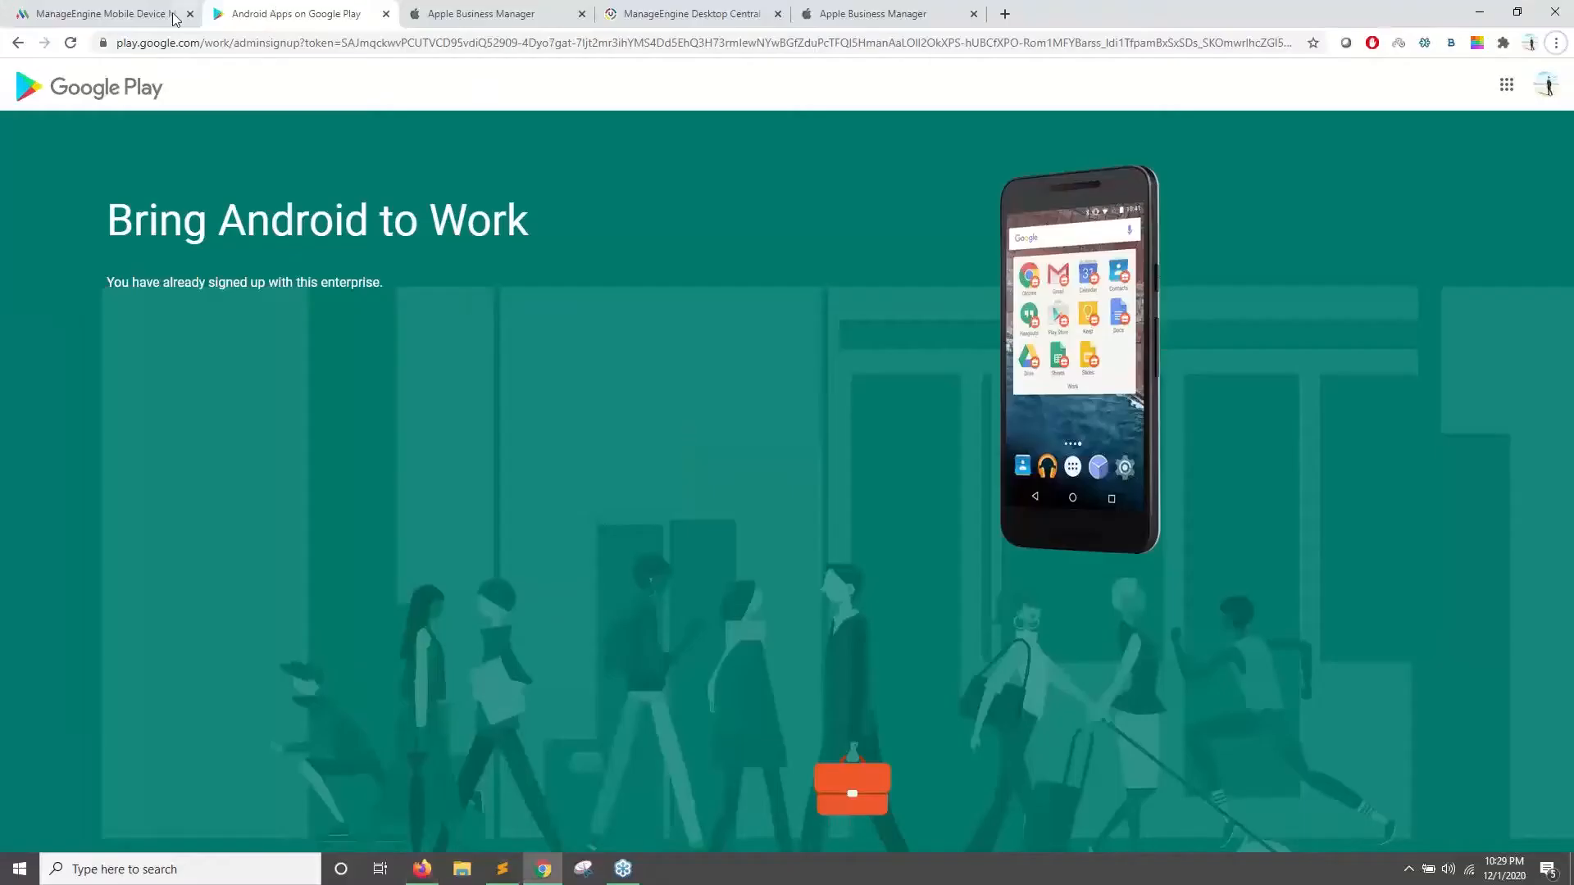
click(175, 18)
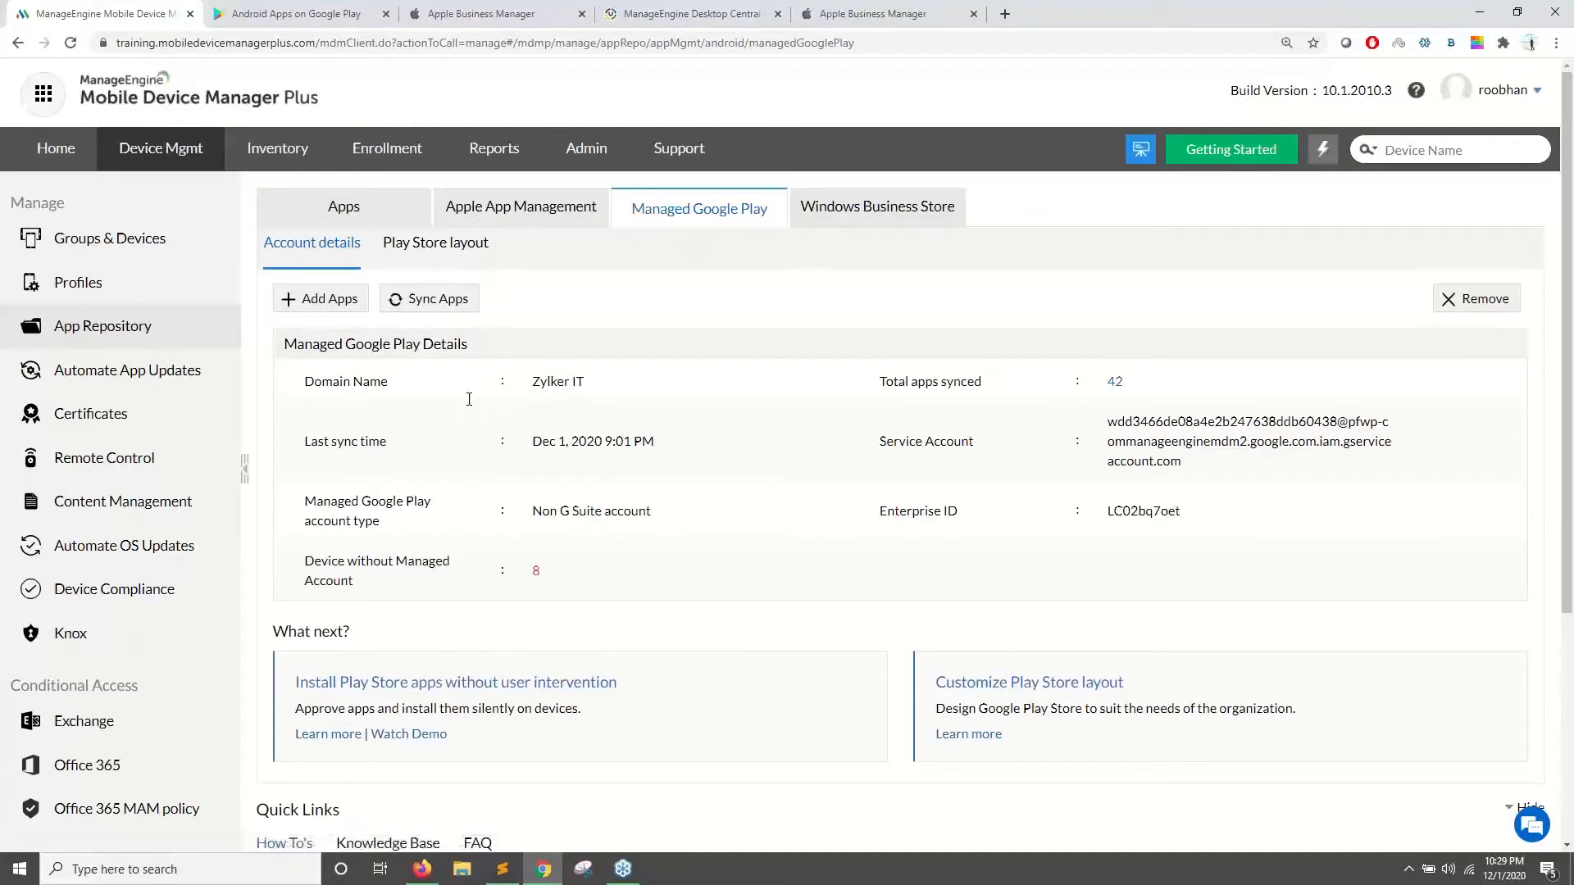
- Highlight the Zylker IT domain, Non G Suite type and Enterprise ID, then open Add Play Store Apps
drag(271, 358, 622, 403)
click(682, 539)
drag(522, 395, 608, 422)
drag(535, 511, 633, 514)
drag(1205, 518, 1086, 525)
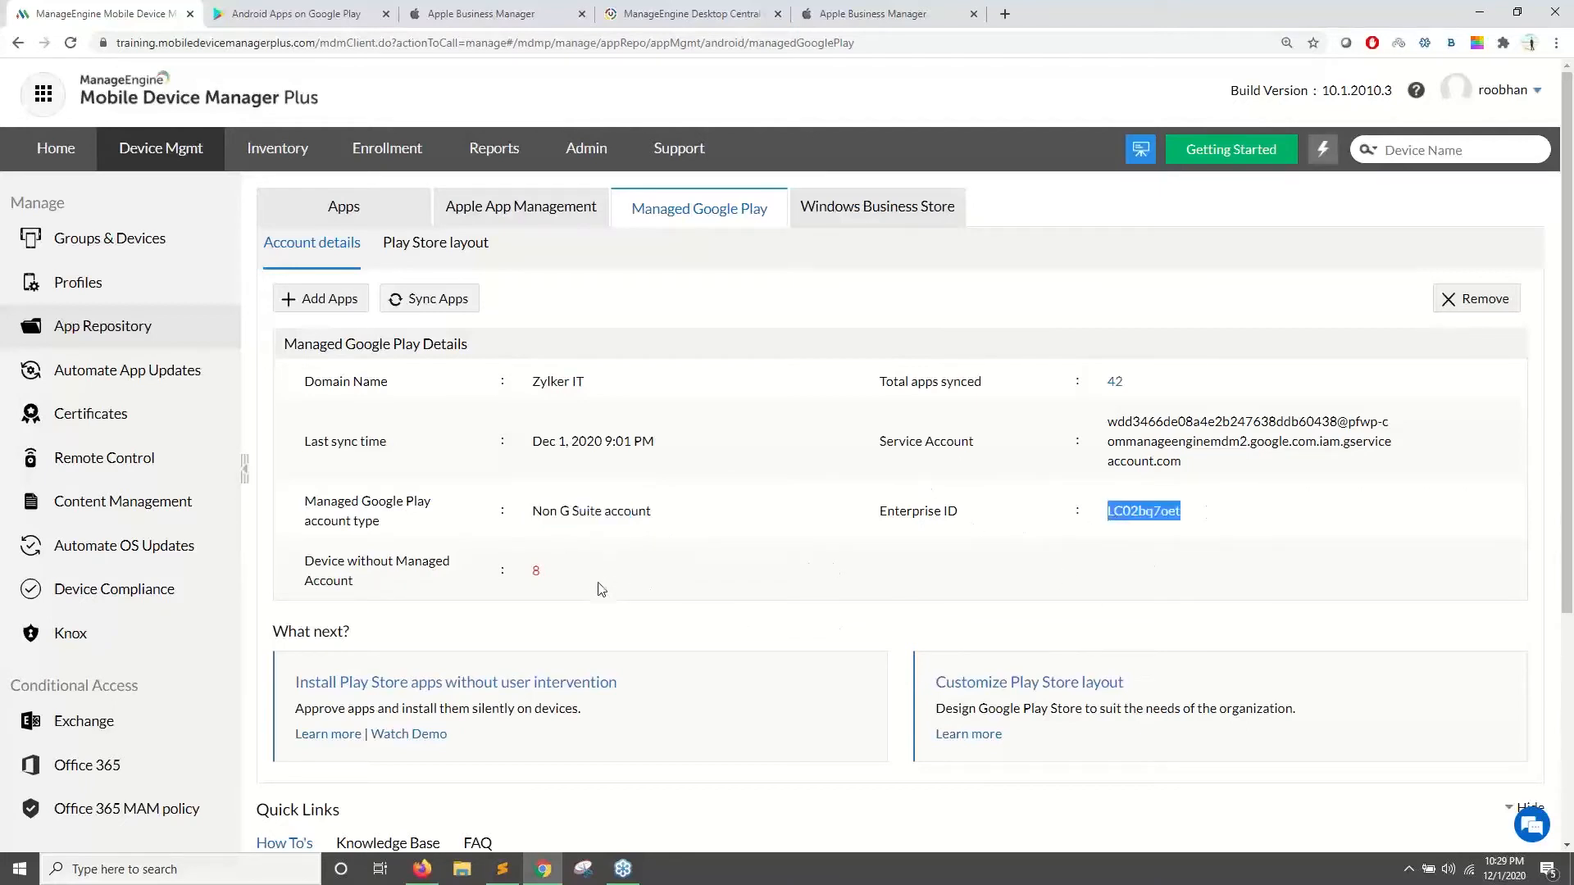
click(385, 14)
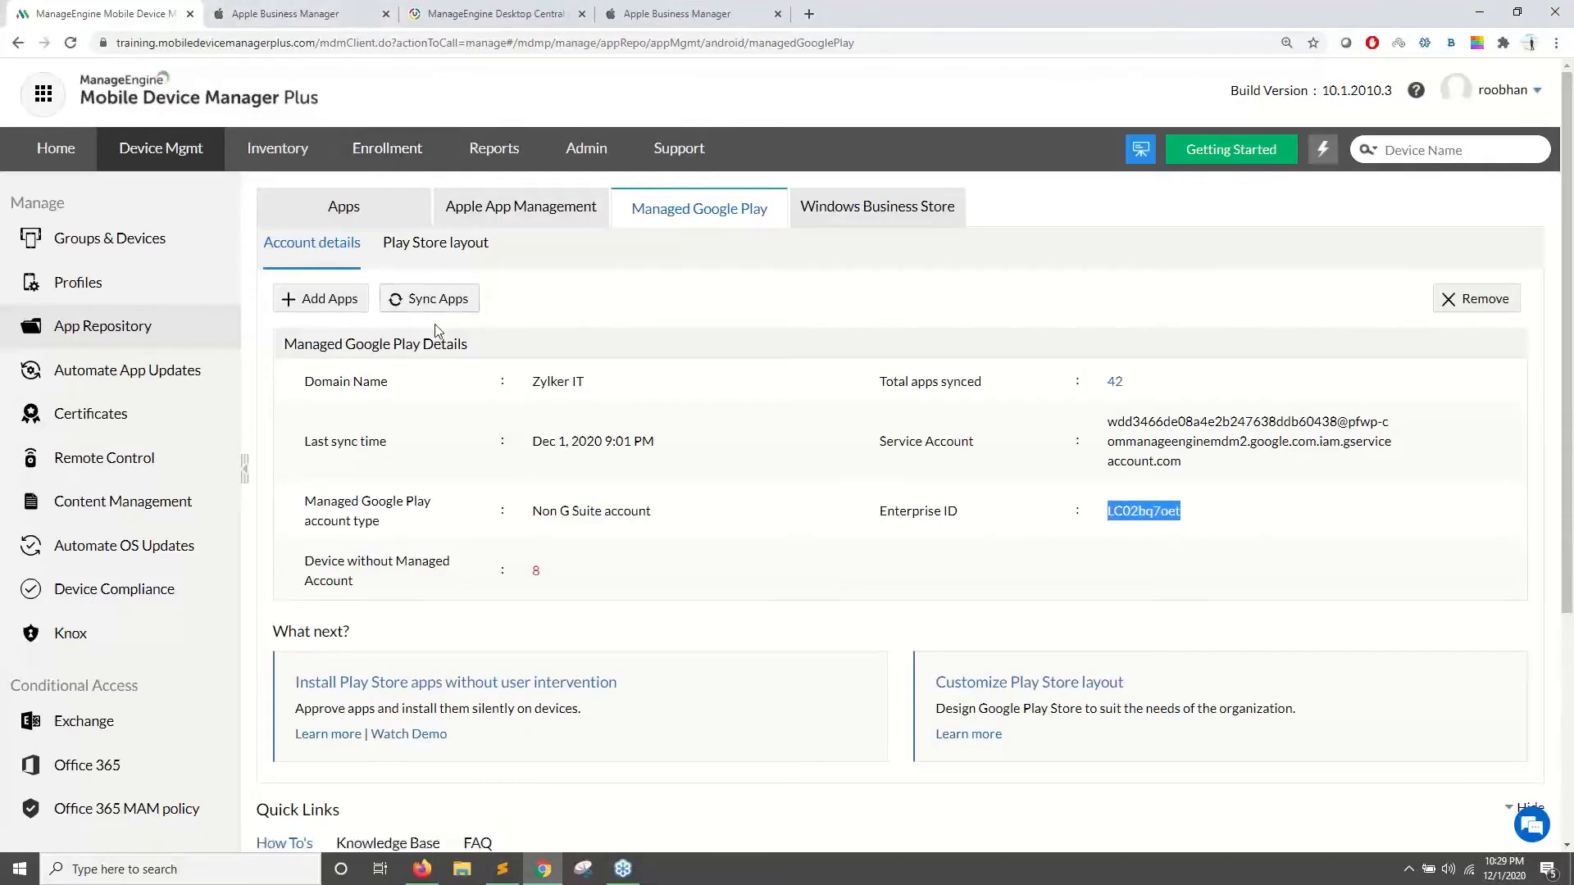
click(314, 299)
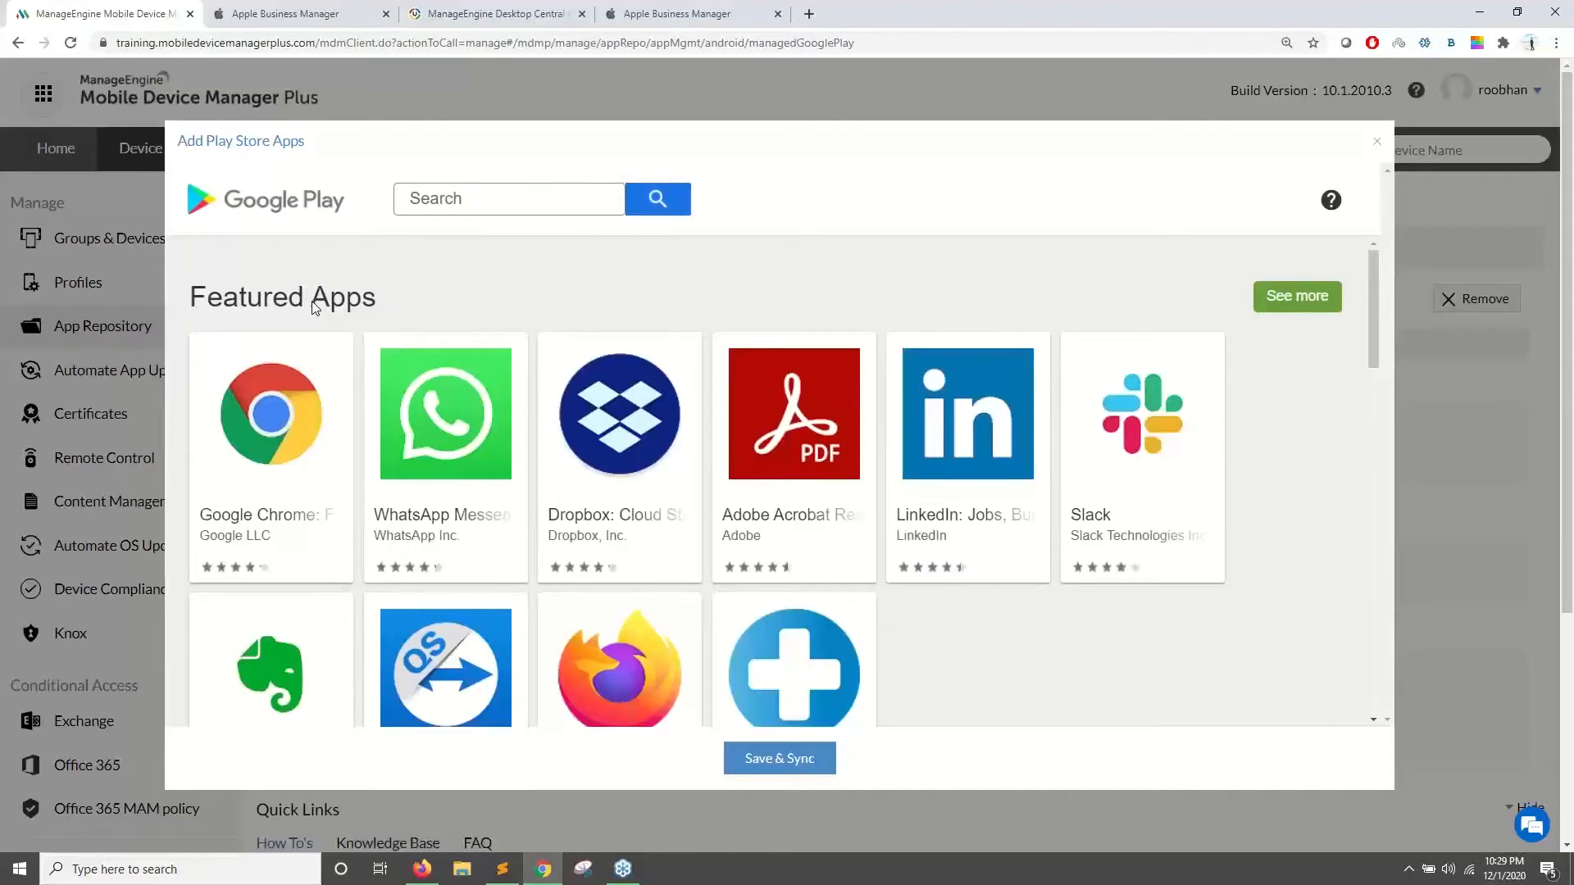
- Search the Play Store for 'zoho crm' and open Zoho CRM - Sales & Marketing
click(432, 204)
text(zoho crm)
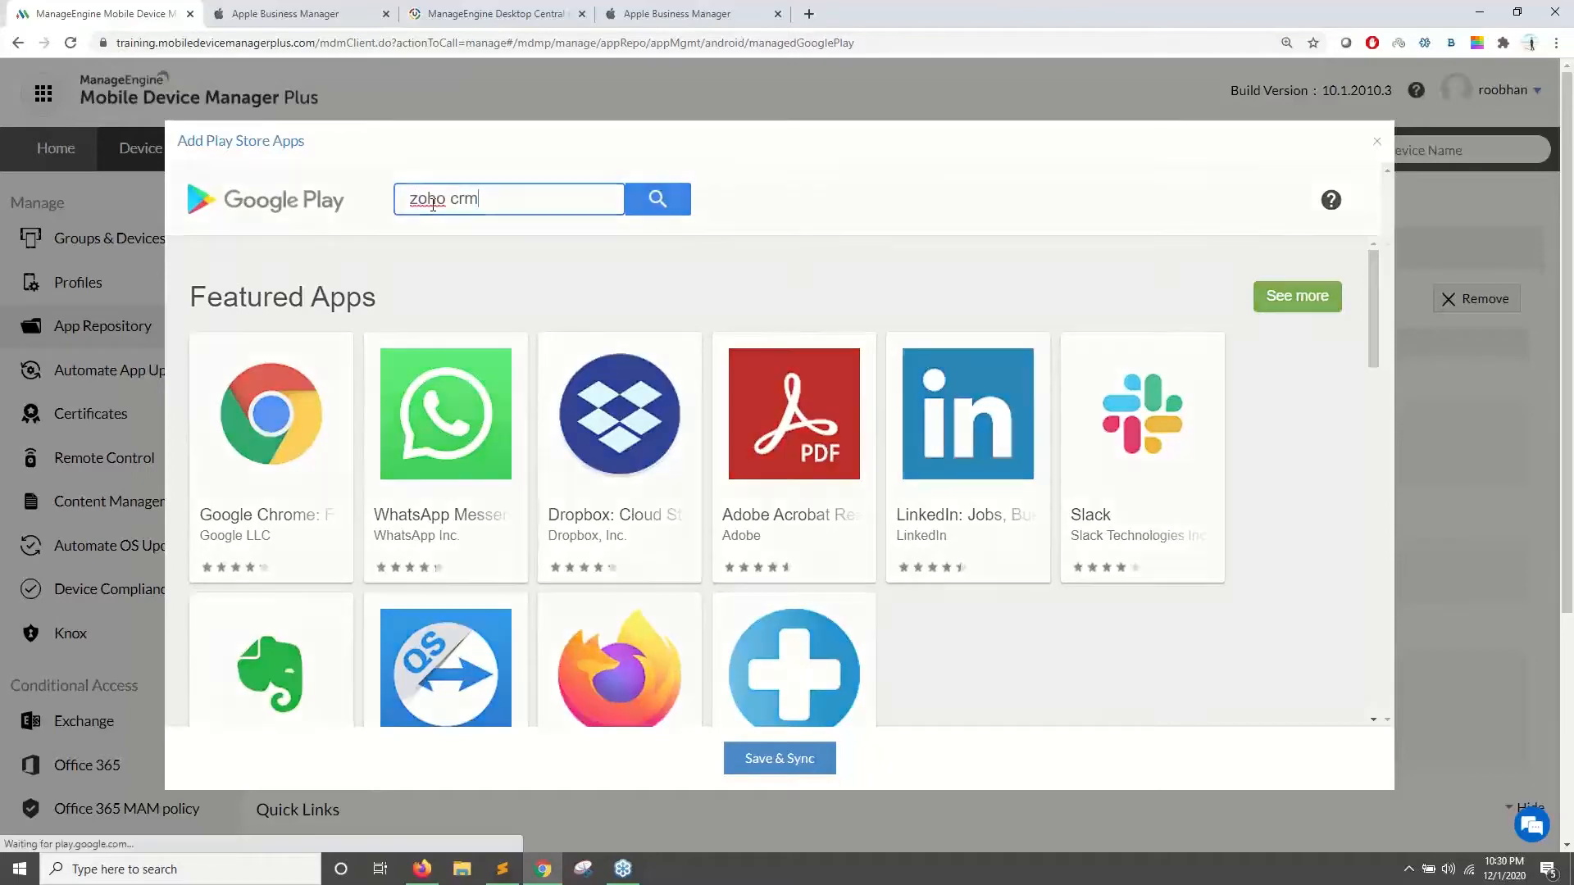
key(Return)
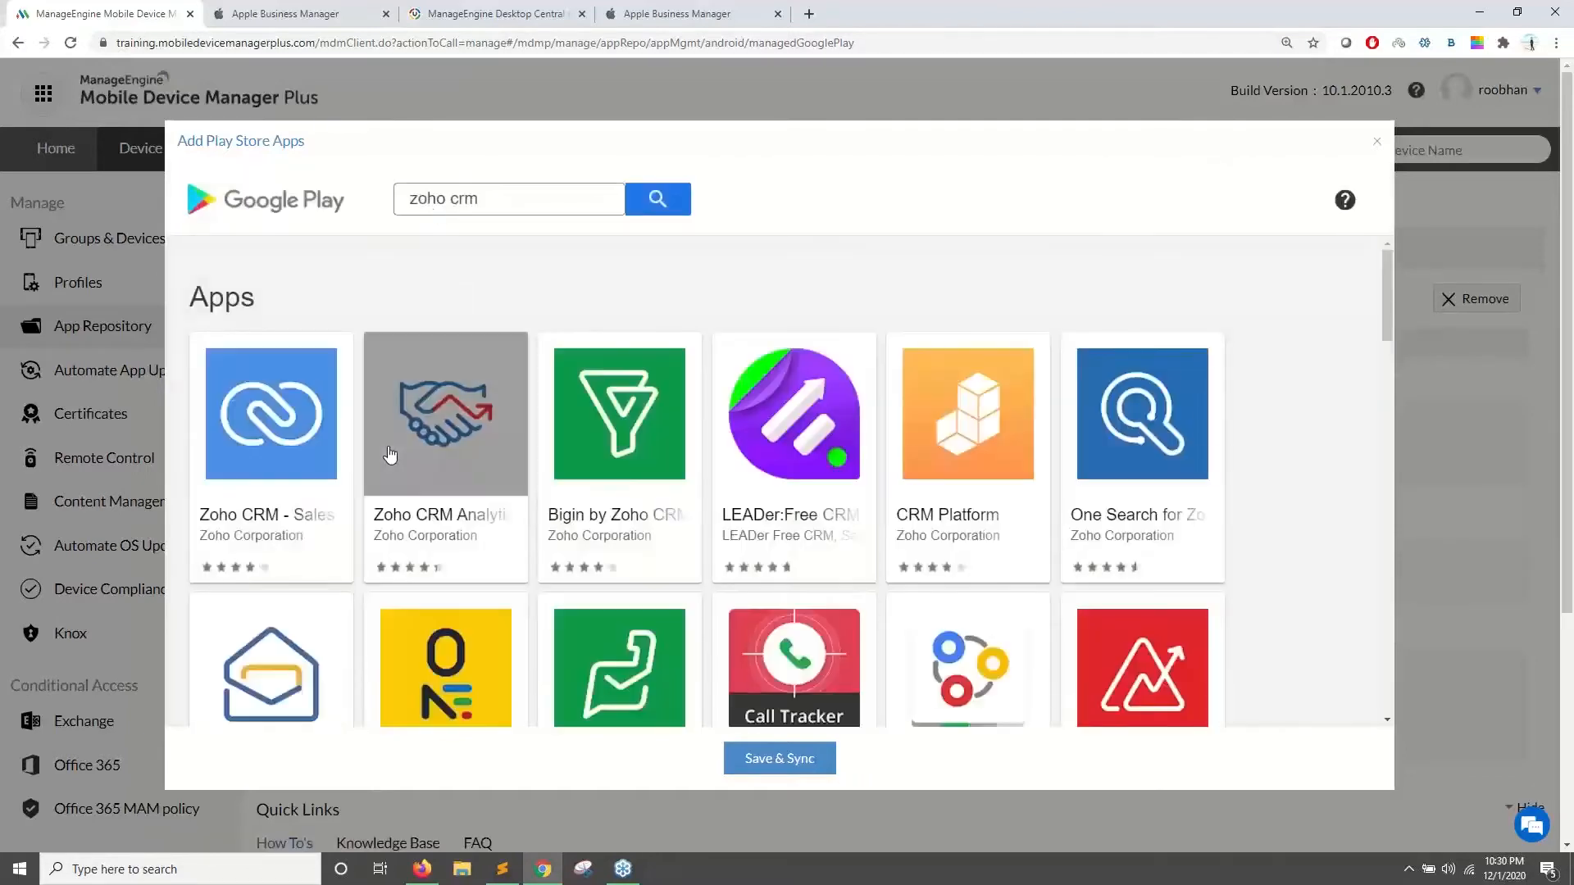
click(275, 432)
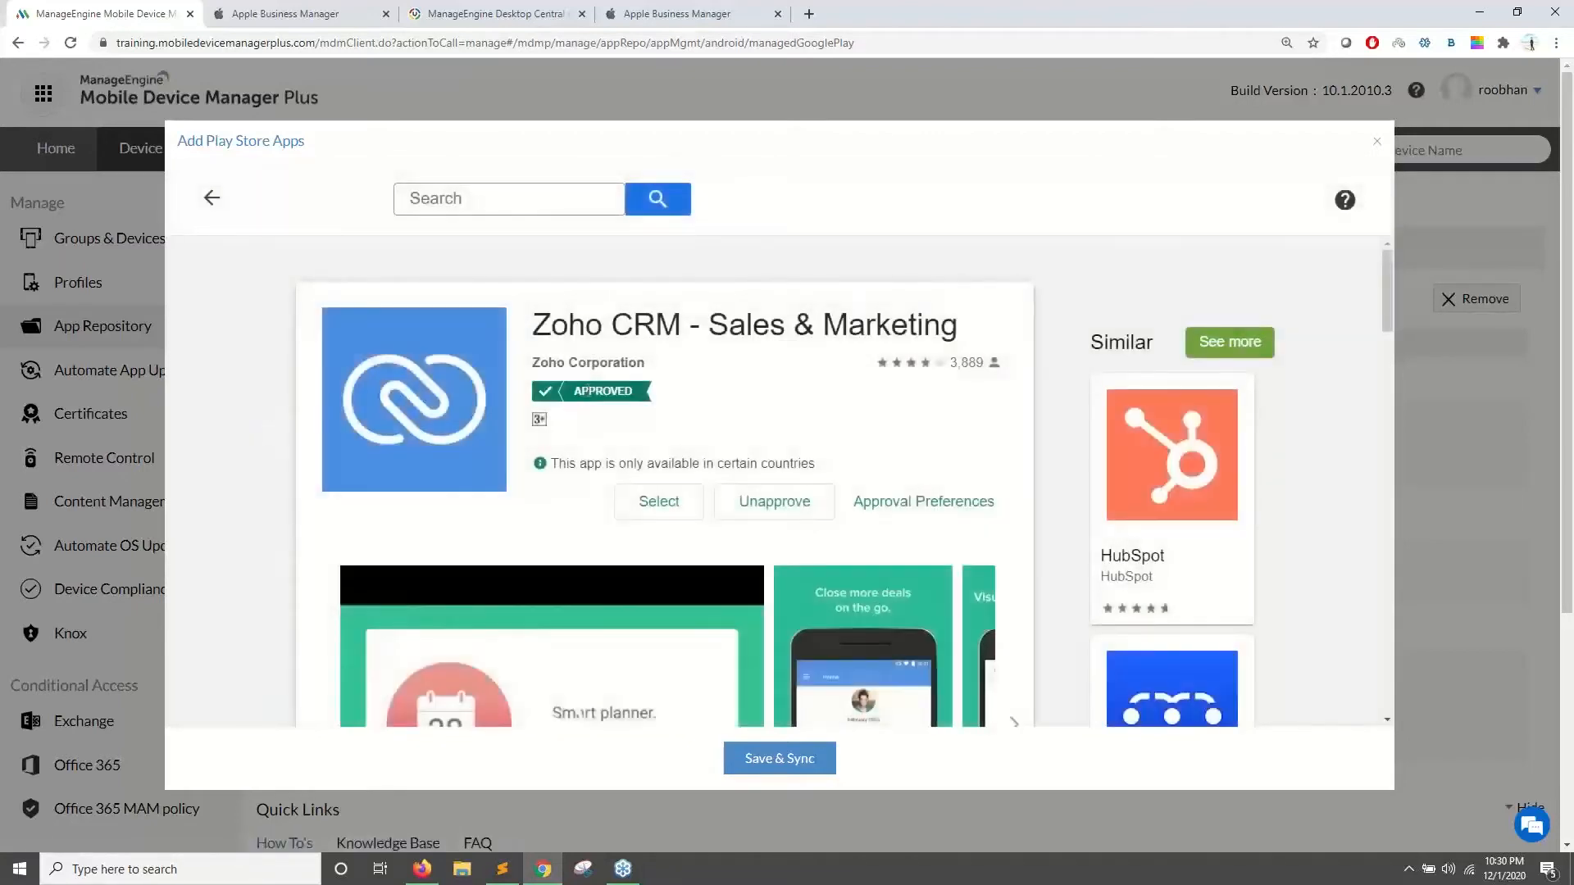
- Unapprove then re-approve Zoho CRM, keep it approved on new permissions, and Save & Sync
click(770, 503)
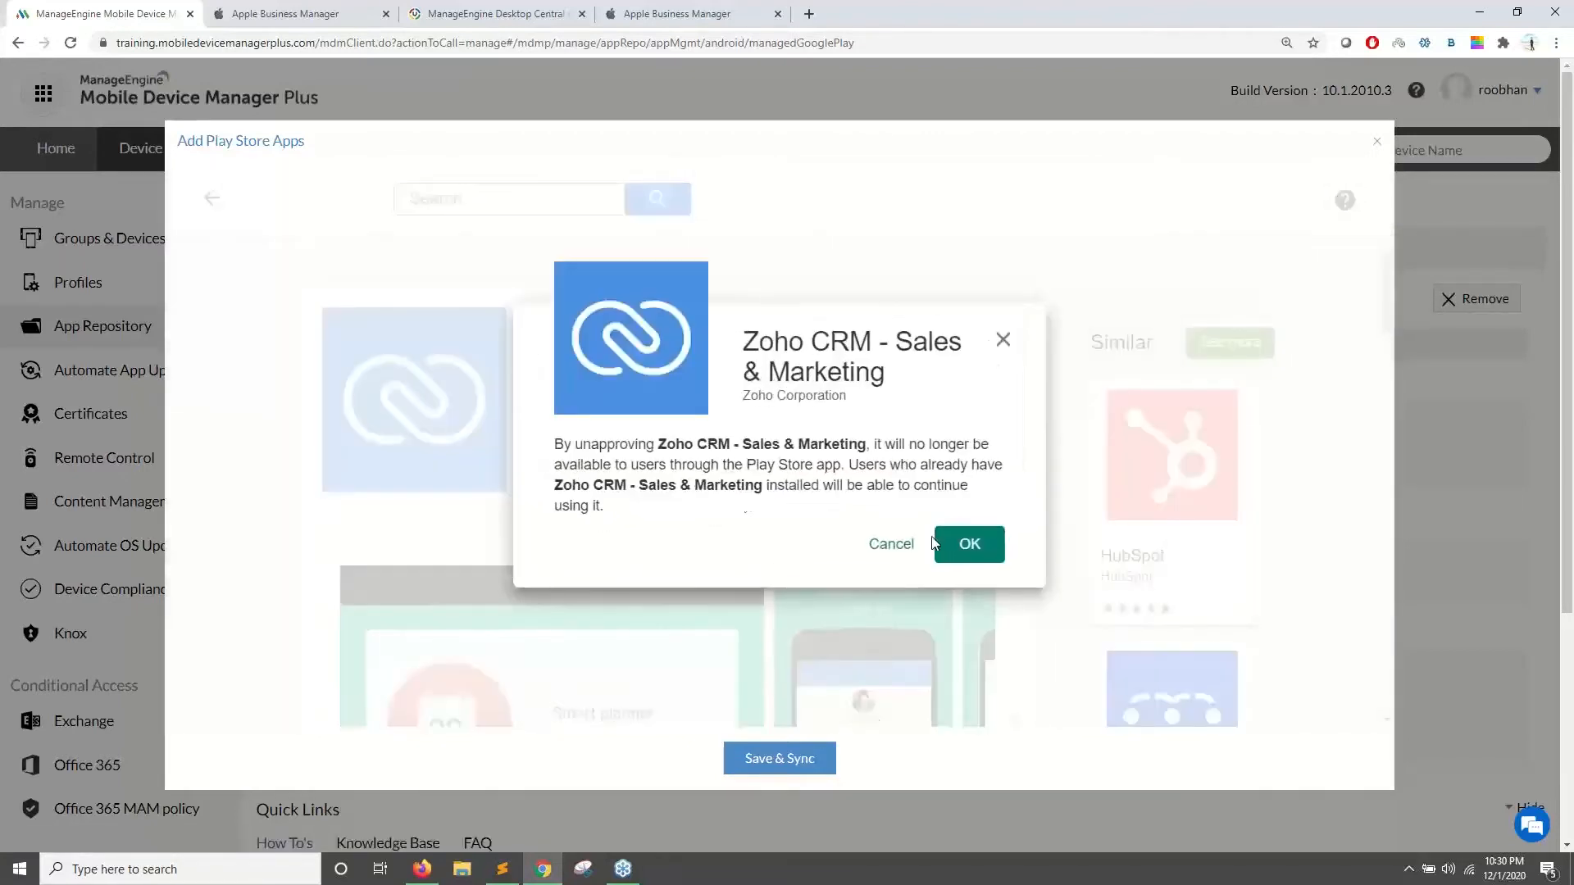
click(969, 548)
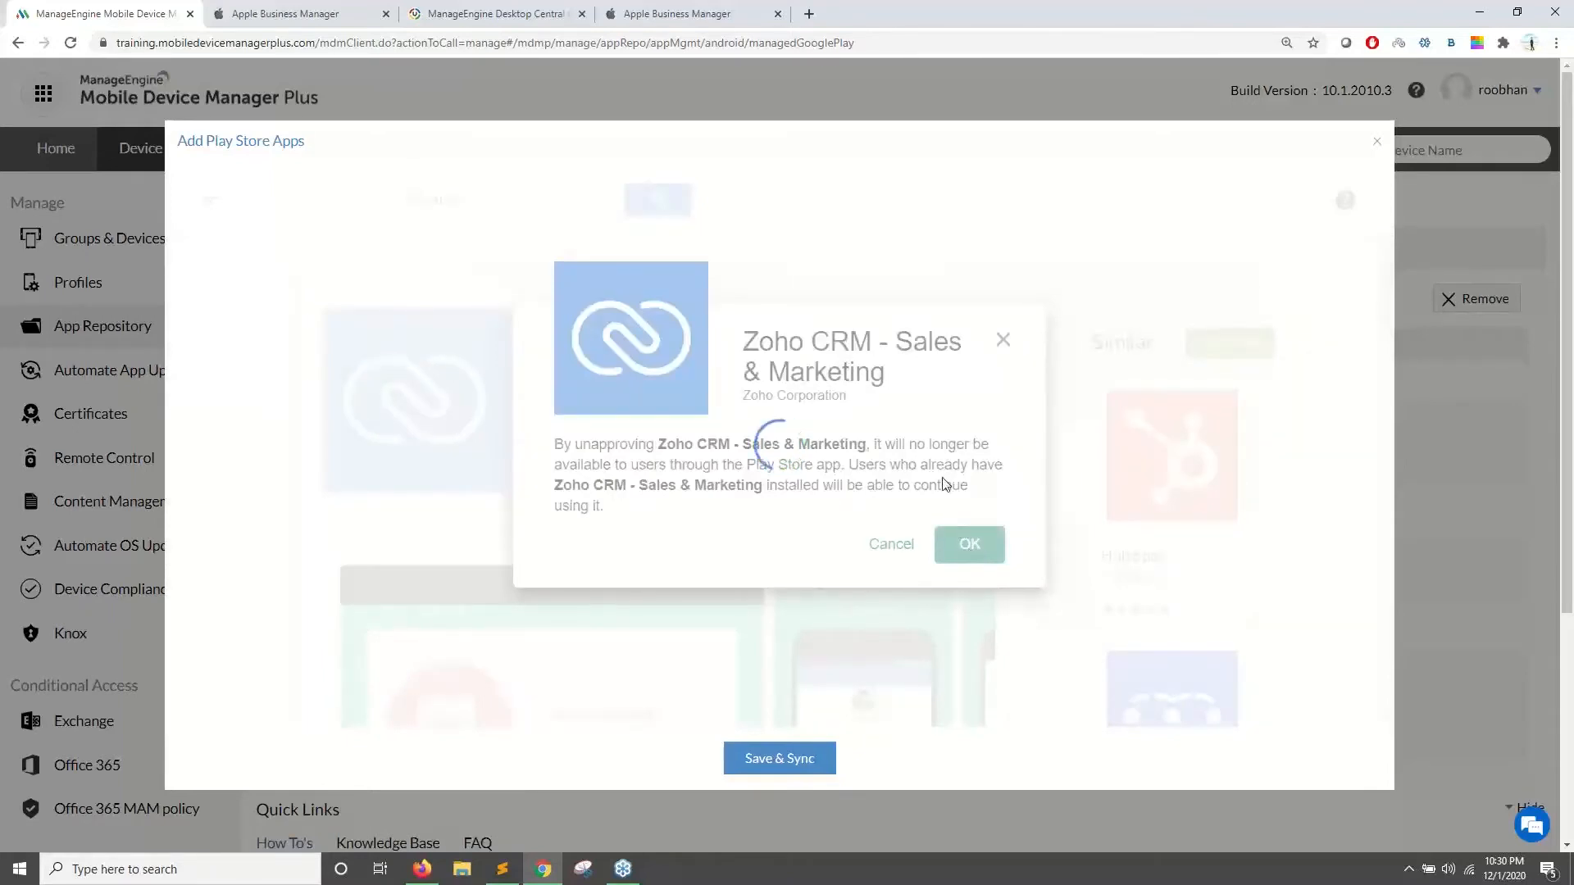
click(967, 525)
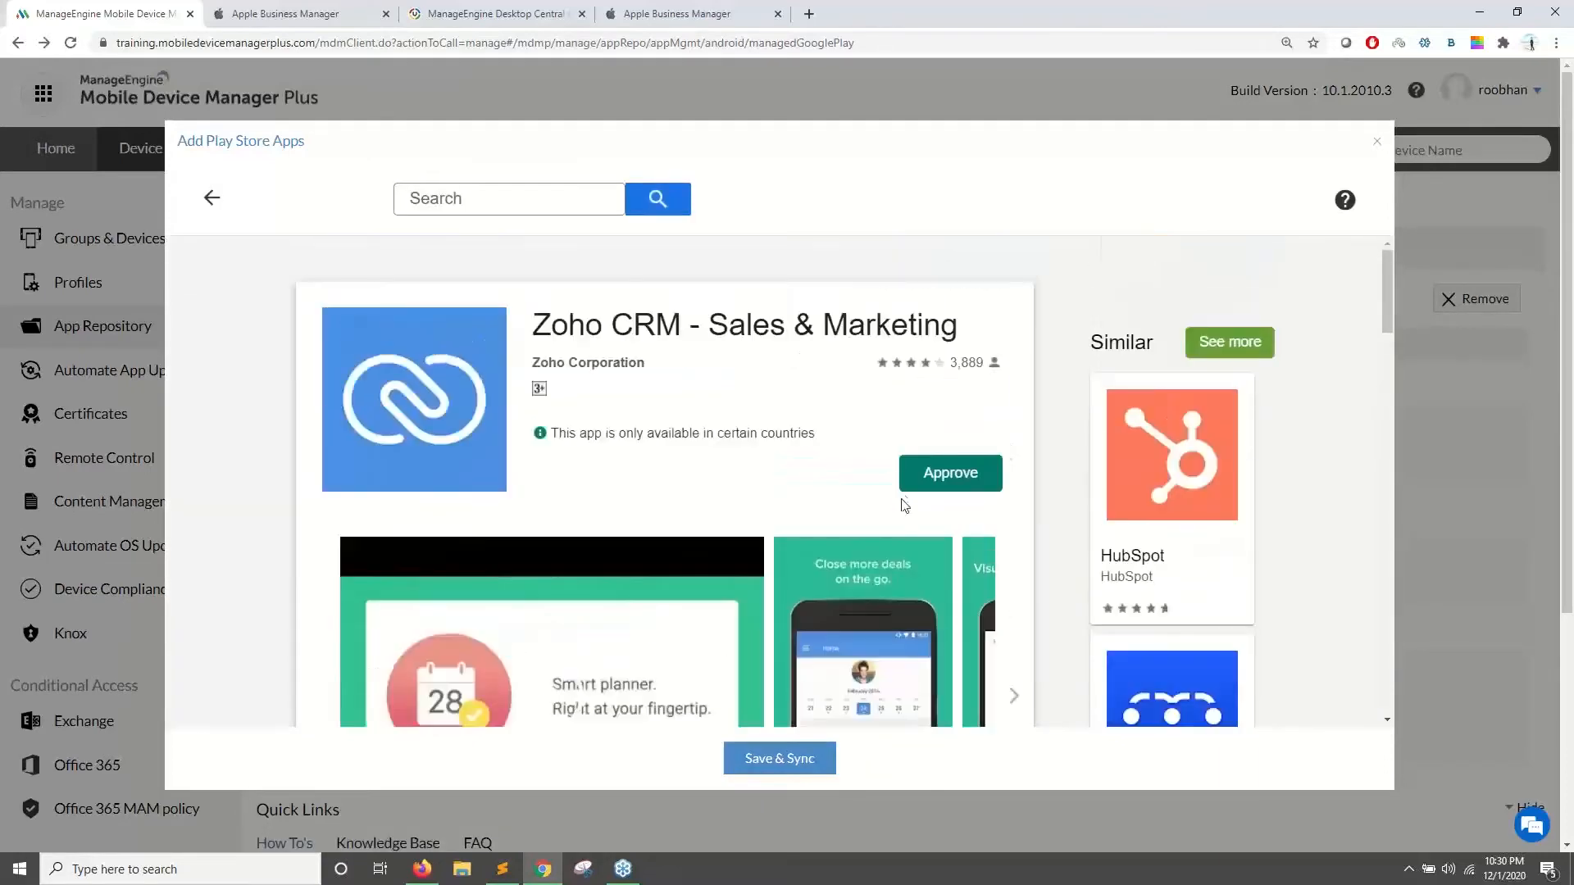
click(943, 492)
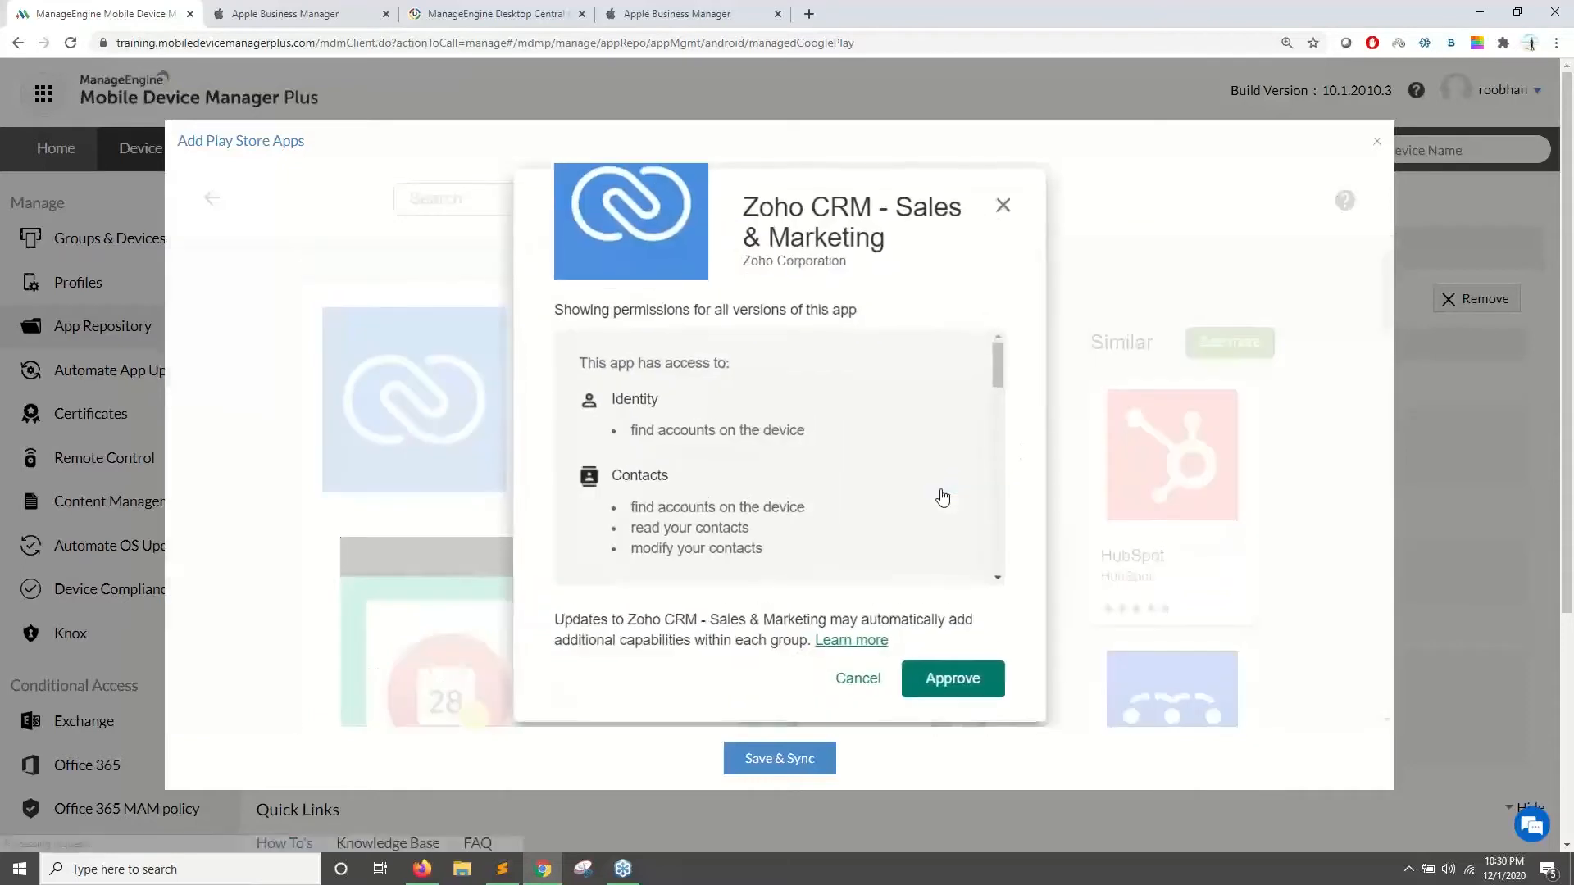
click(964, 667)
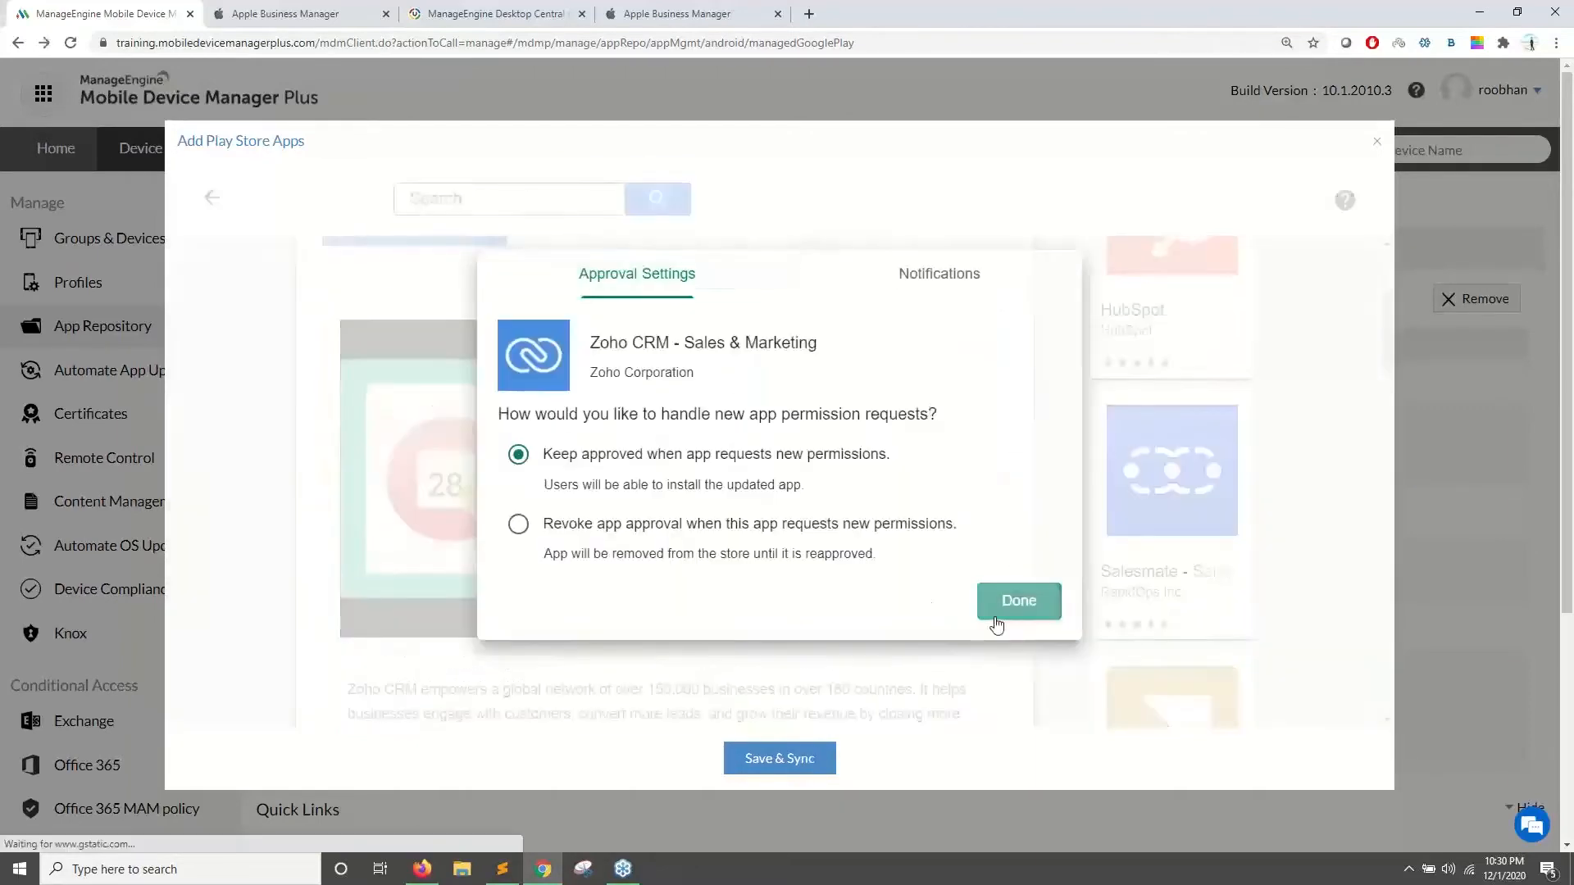
click(1002, 613)
scroll(781, 507, up, 3)
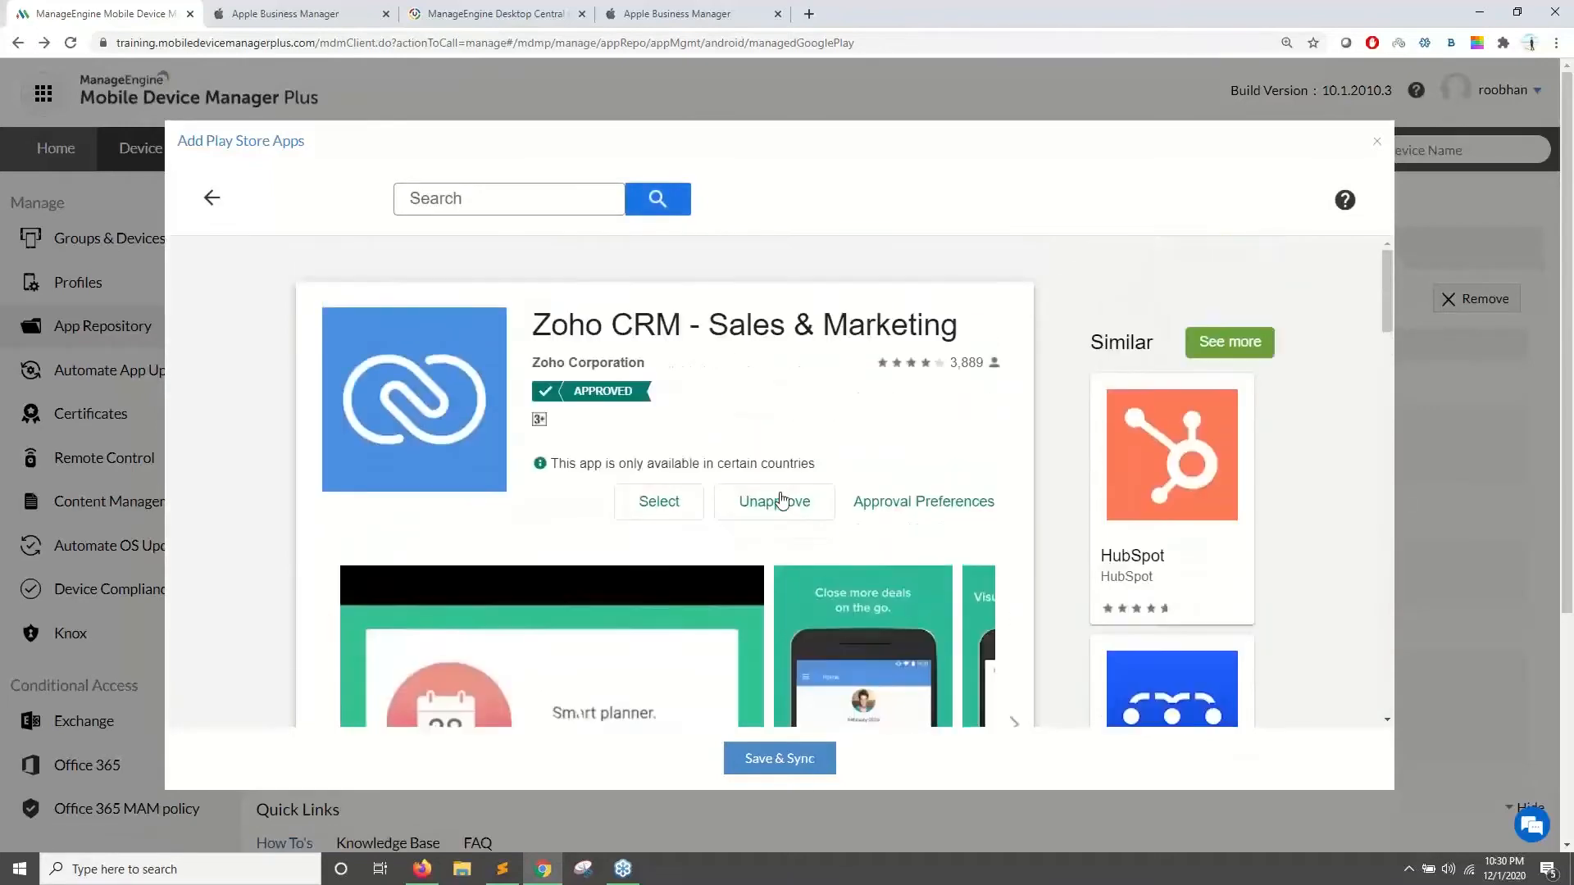
click(780, 759)
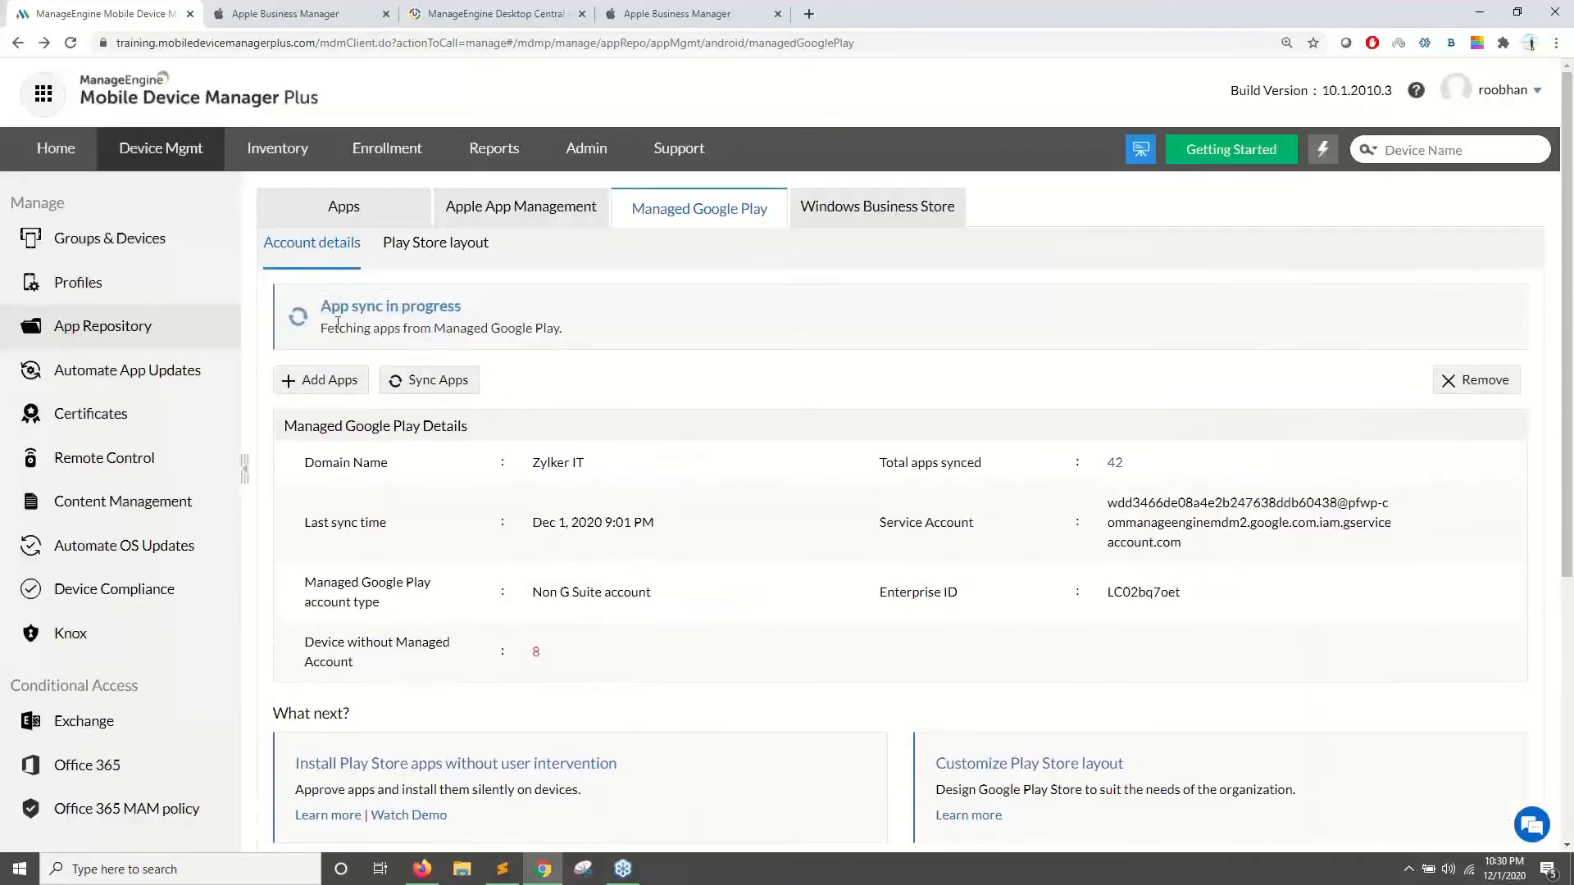
- Note the sync status and synced app count, then filter App Repository by 'crm' and open Android Zoho CRM
drag(382, 312, 498, 318)
drag(1157, 464, 871, 475)
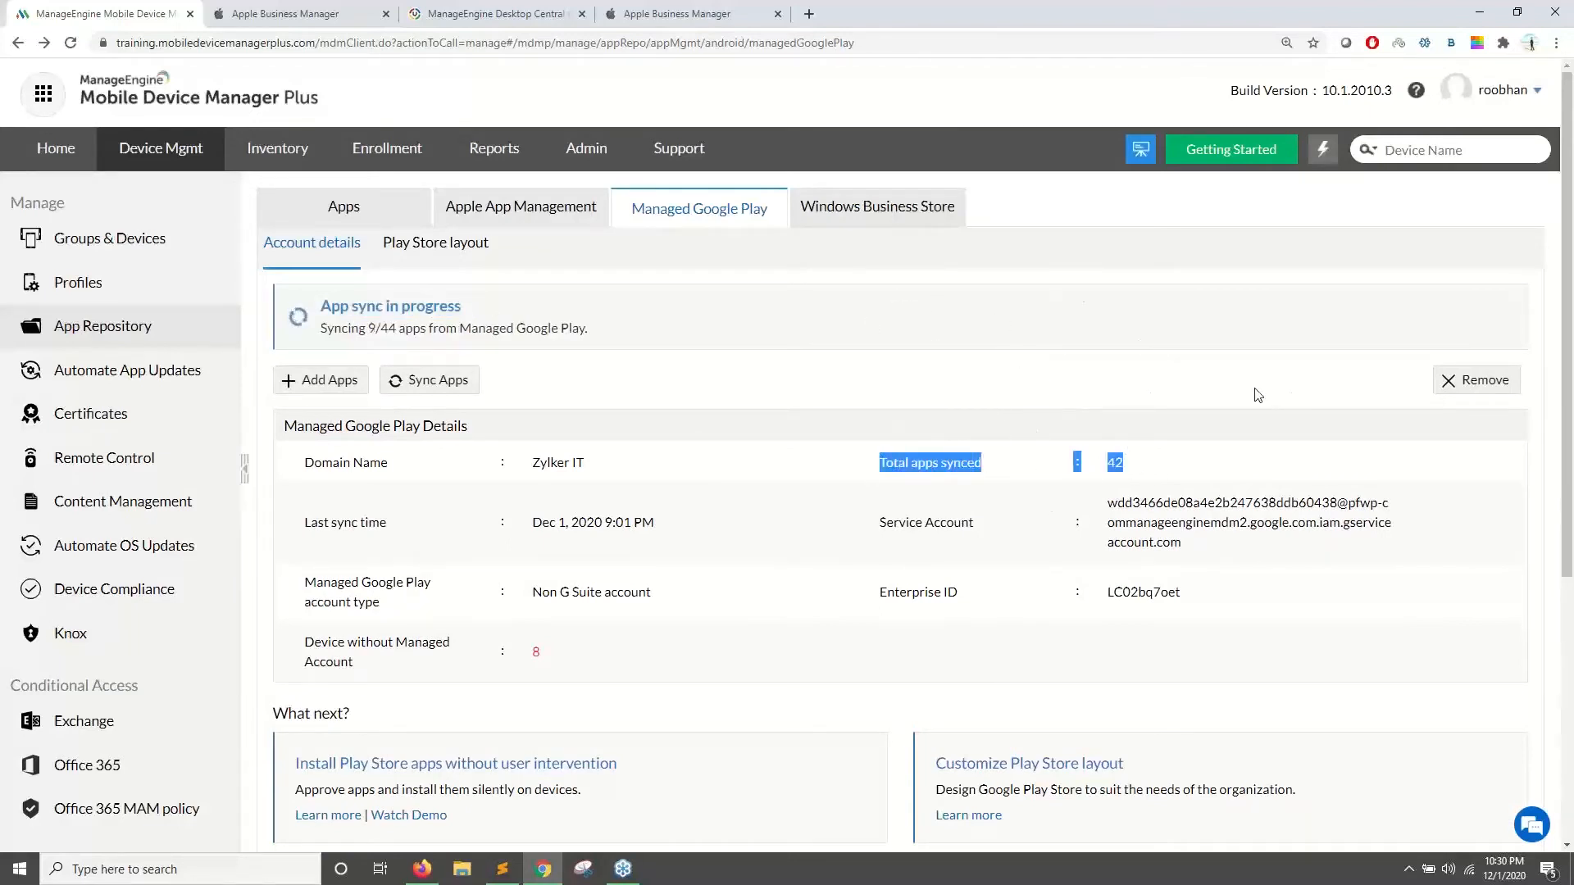
click(67, 332)
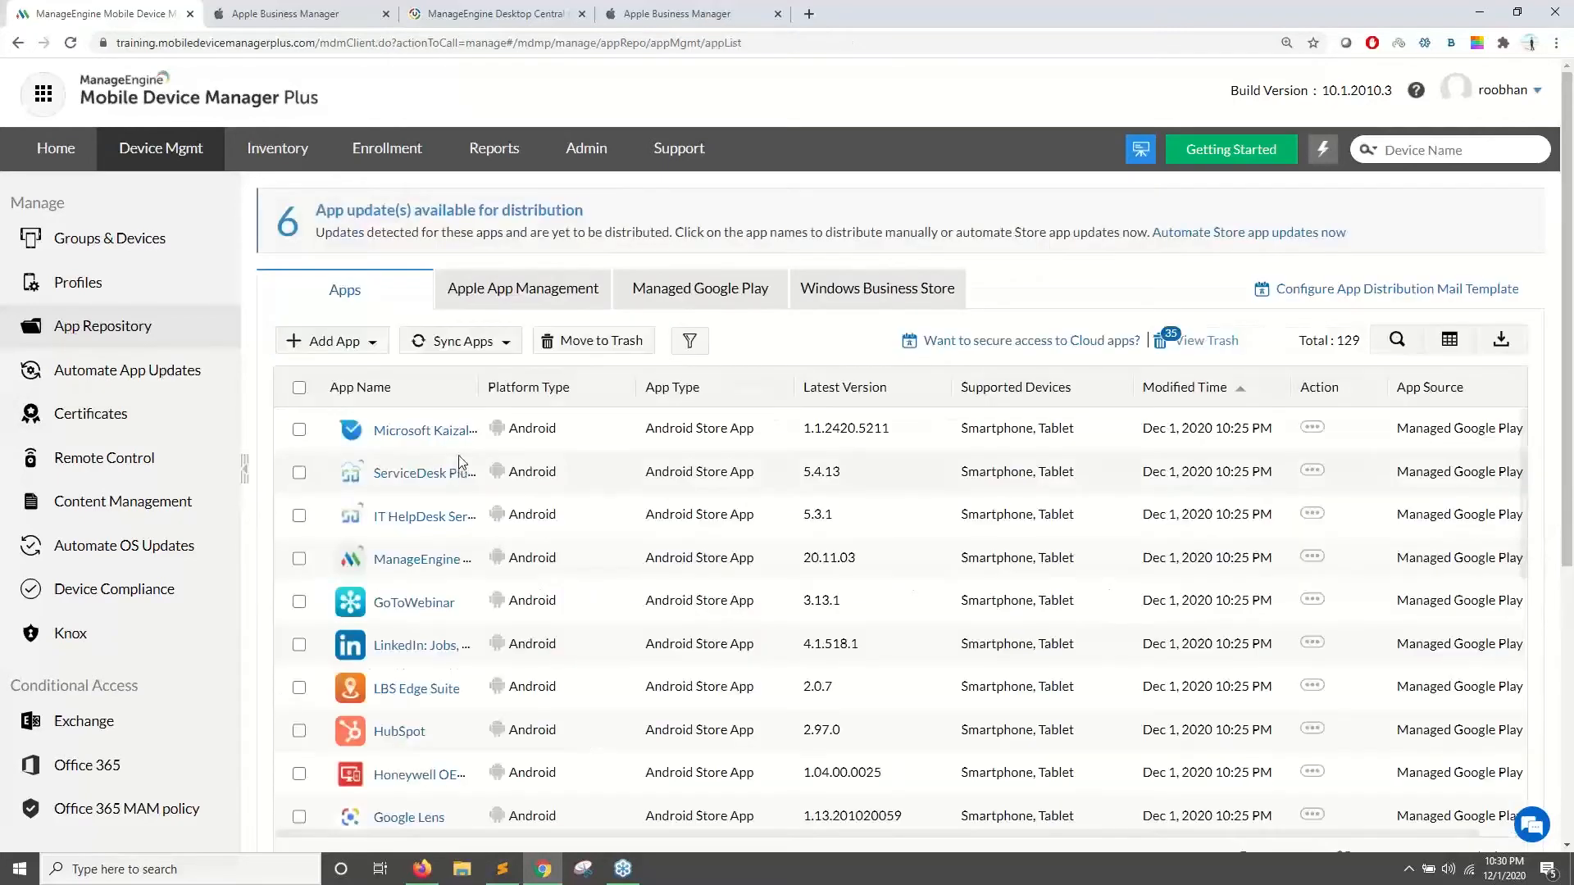
click(1396, 339)
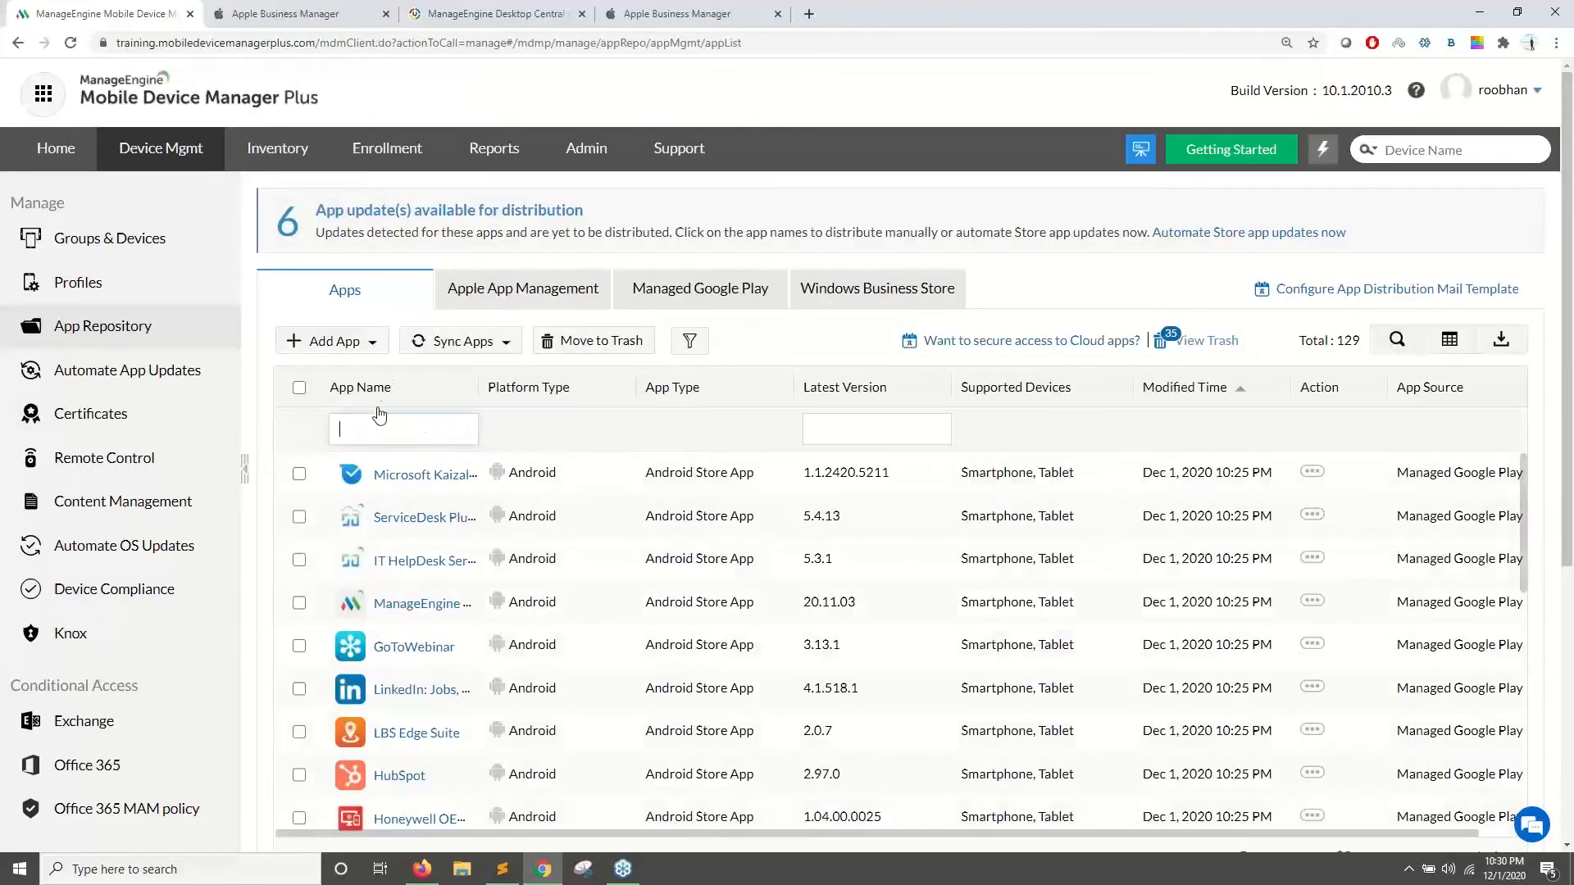
click(368, 430)
text(crm)
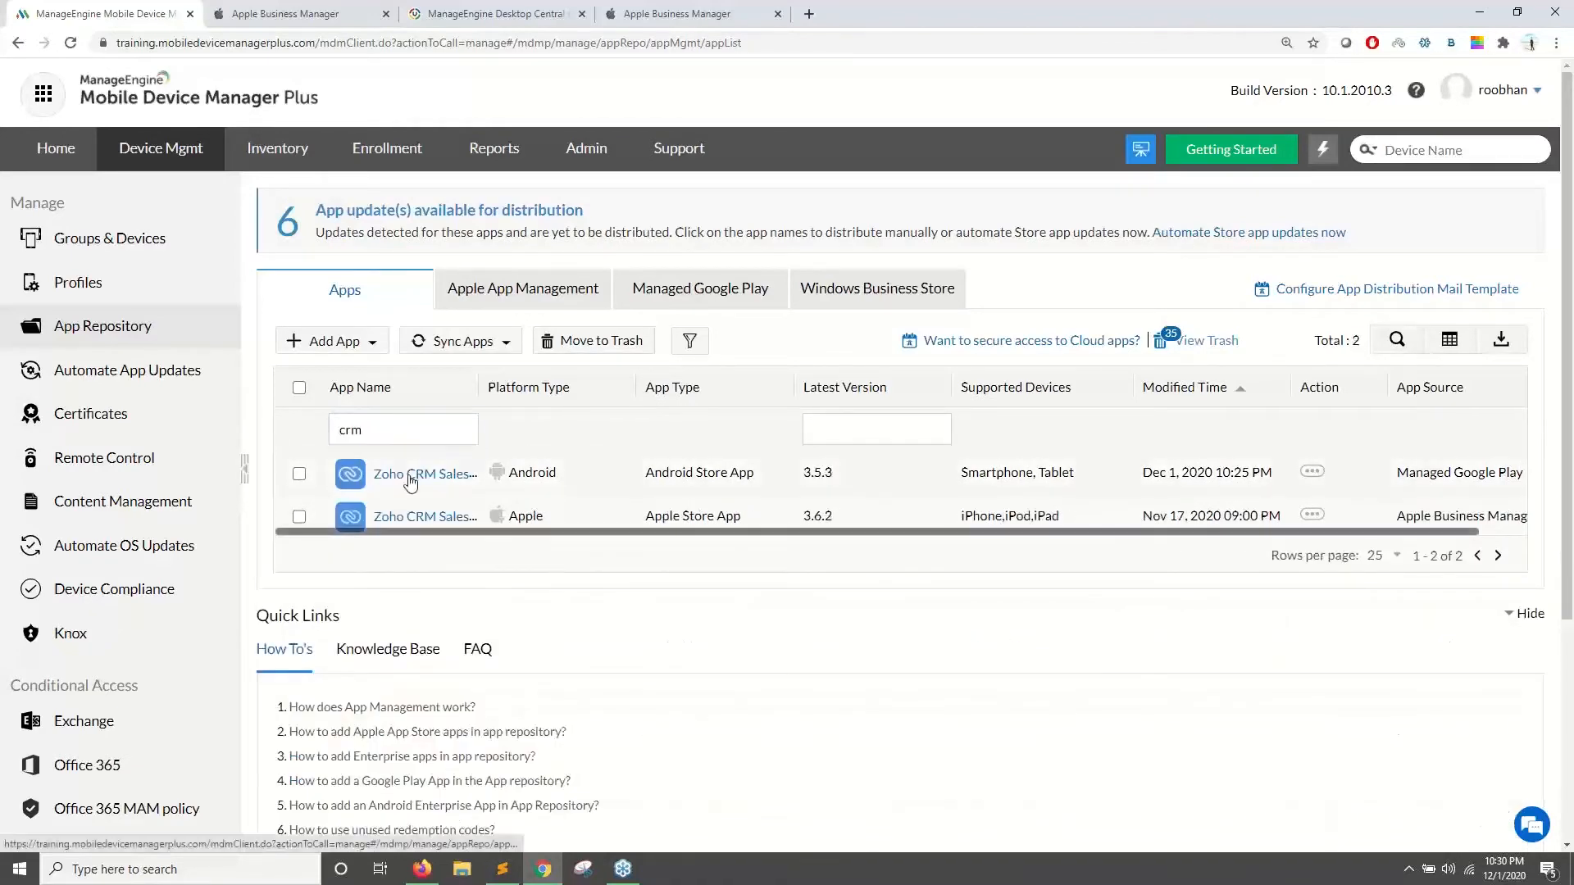
click(410, 482)
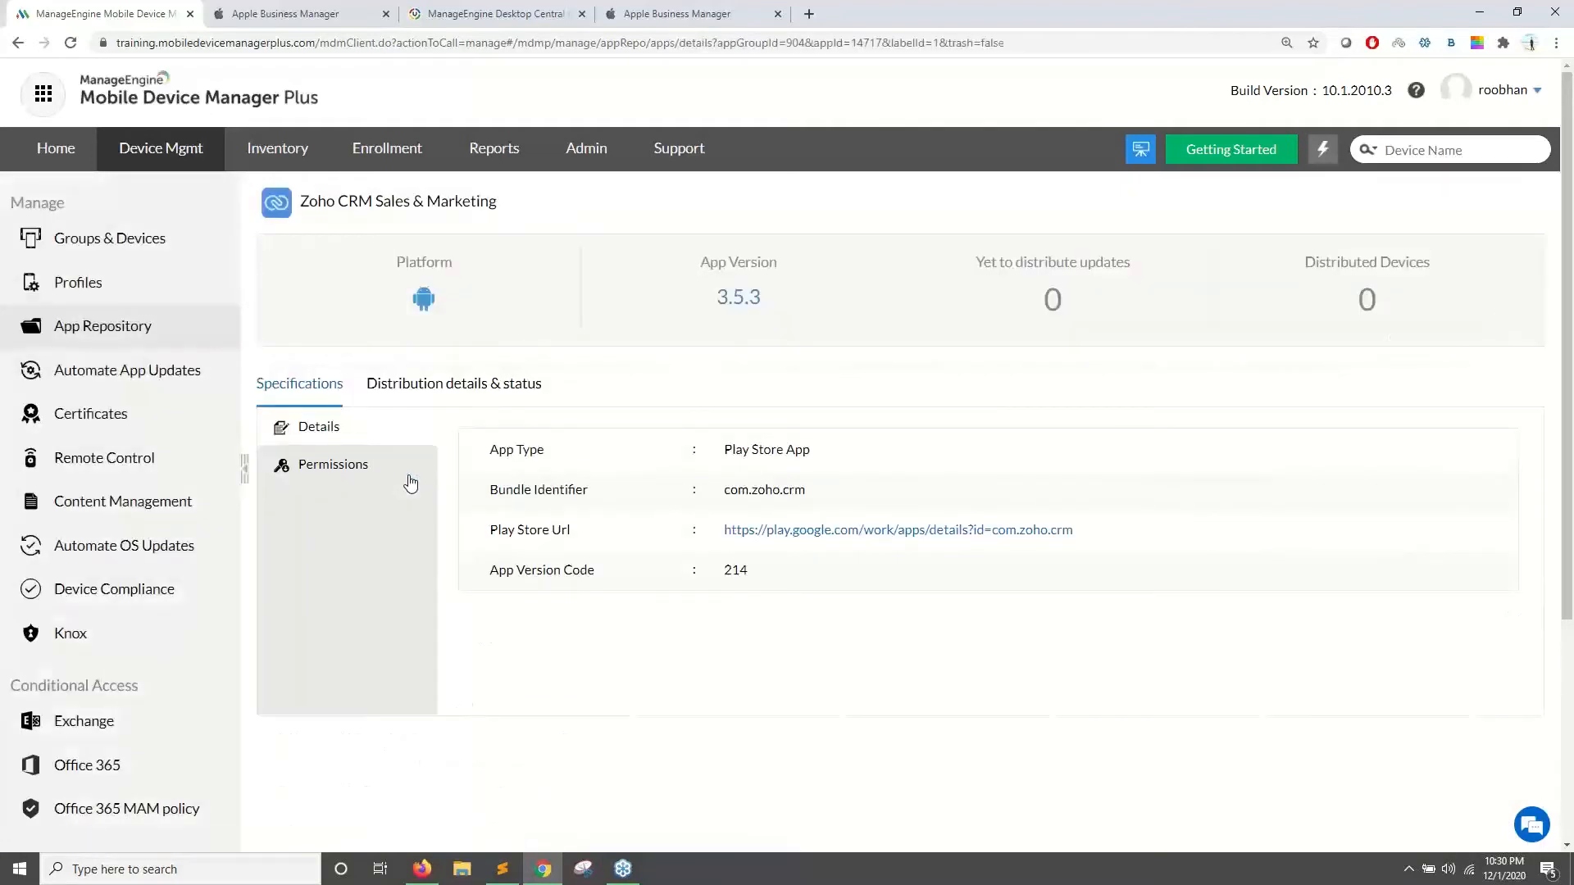
- Open Zoho CRM's Permissions sub-tab and review the listed device permissions
click(375, 467)
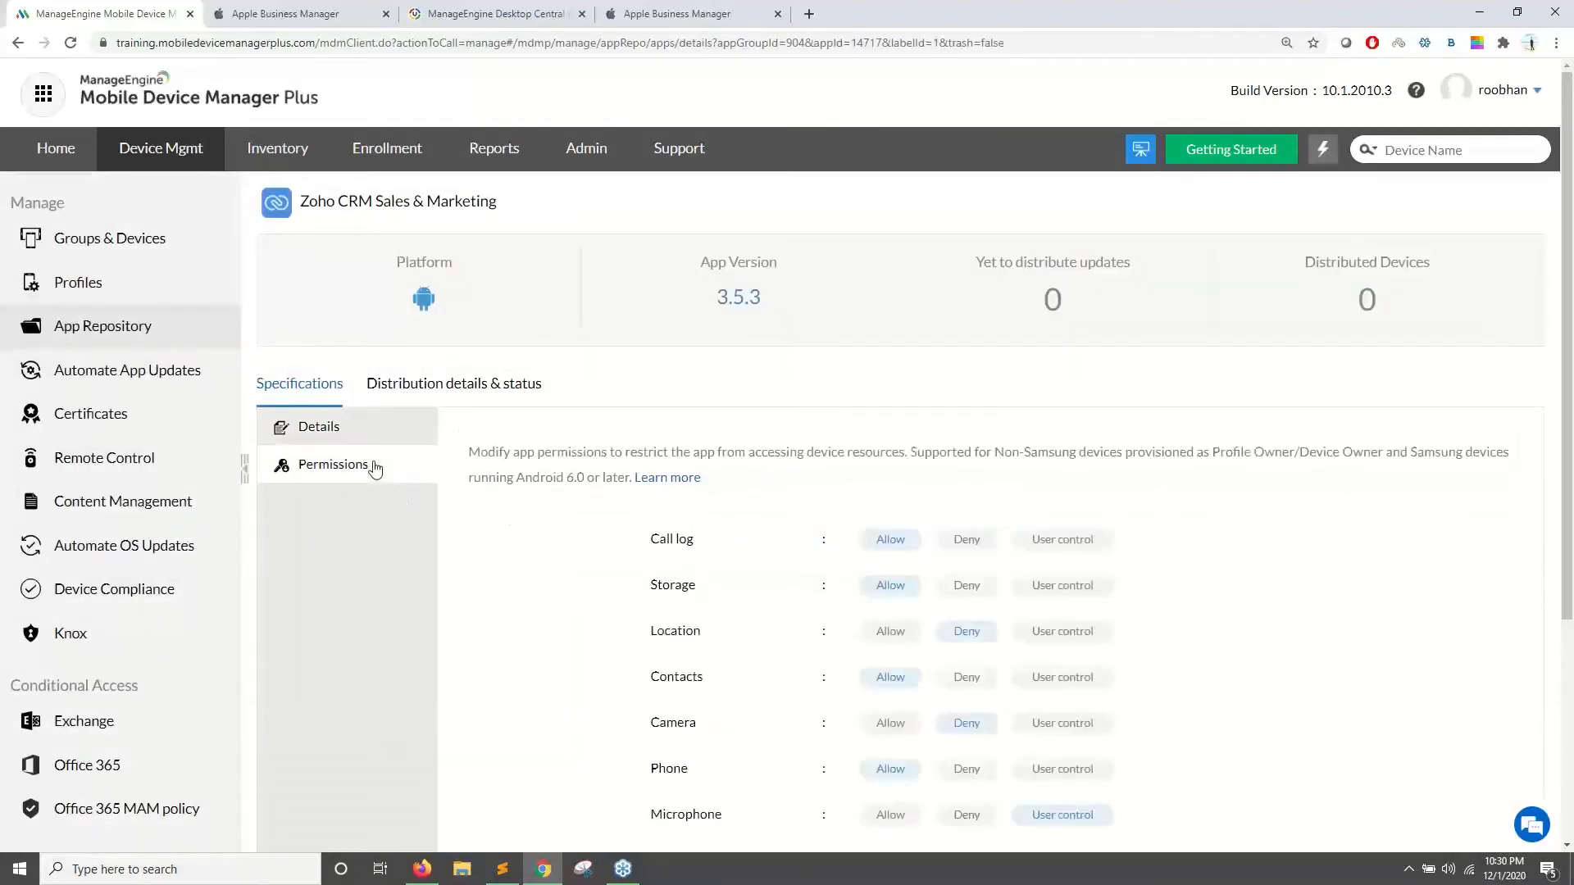
scroll(576, 395, down, 2)
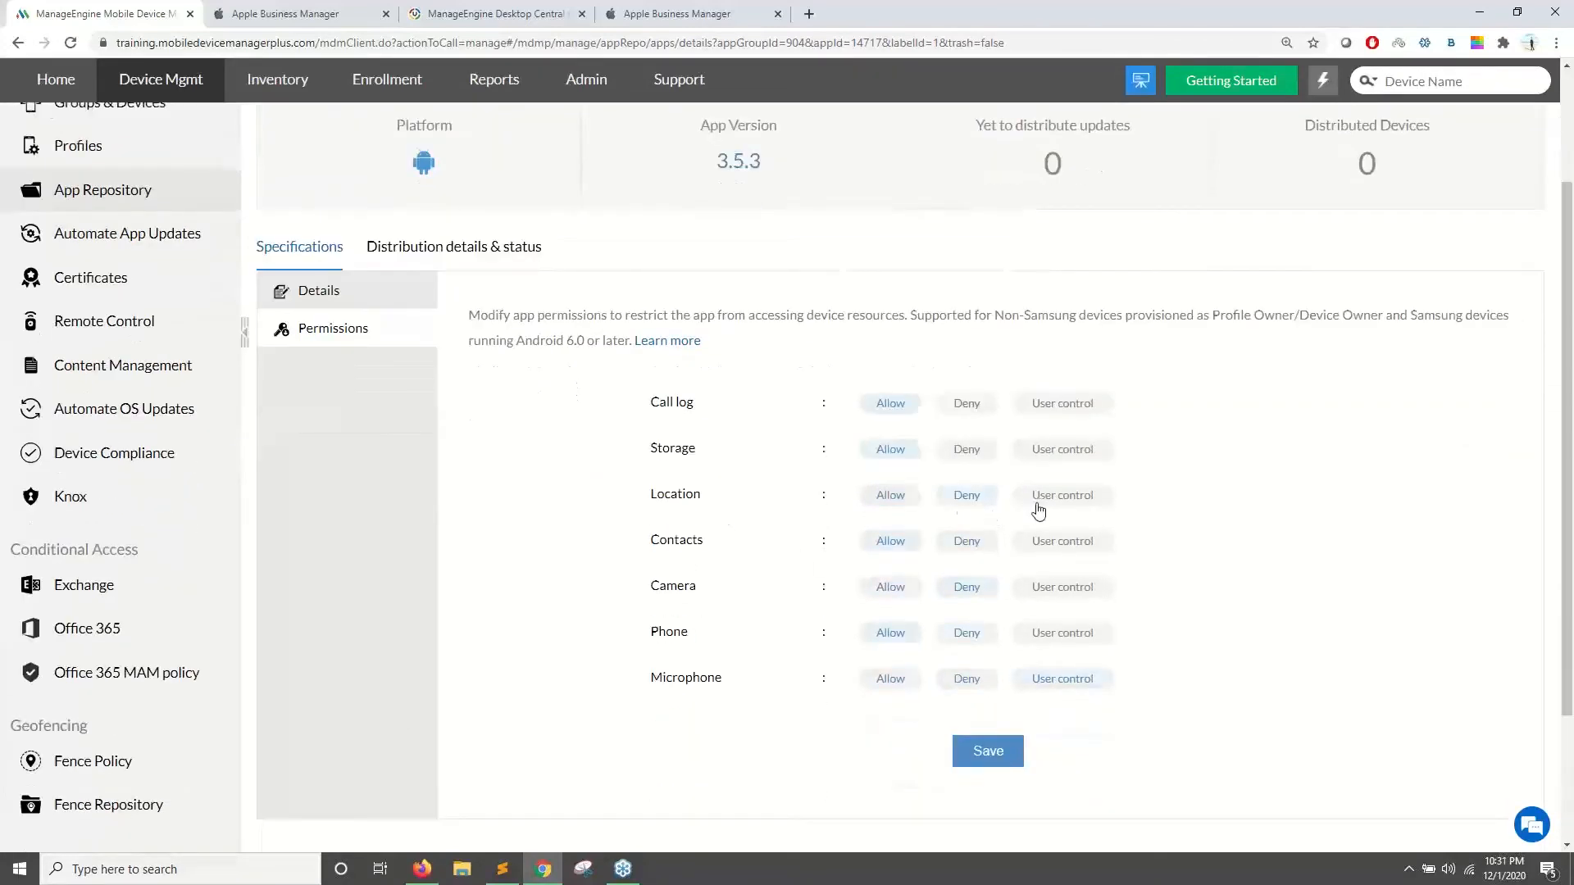
drag(650, 497, 723, 502)
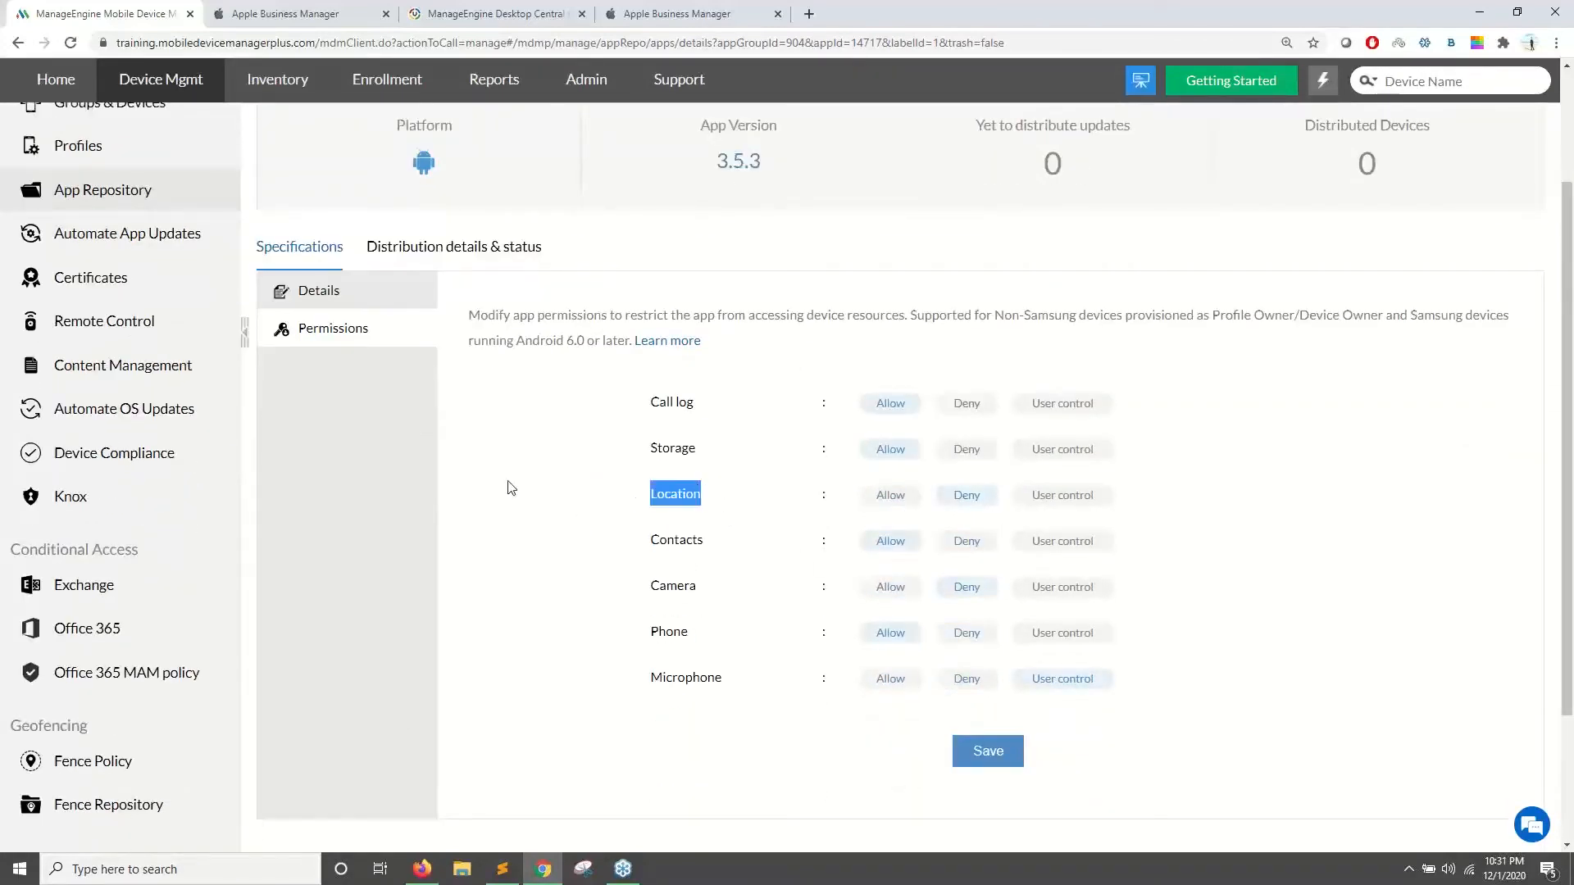
scroll(339, 227, up, 2)
drag(331, 199, 512, 256)
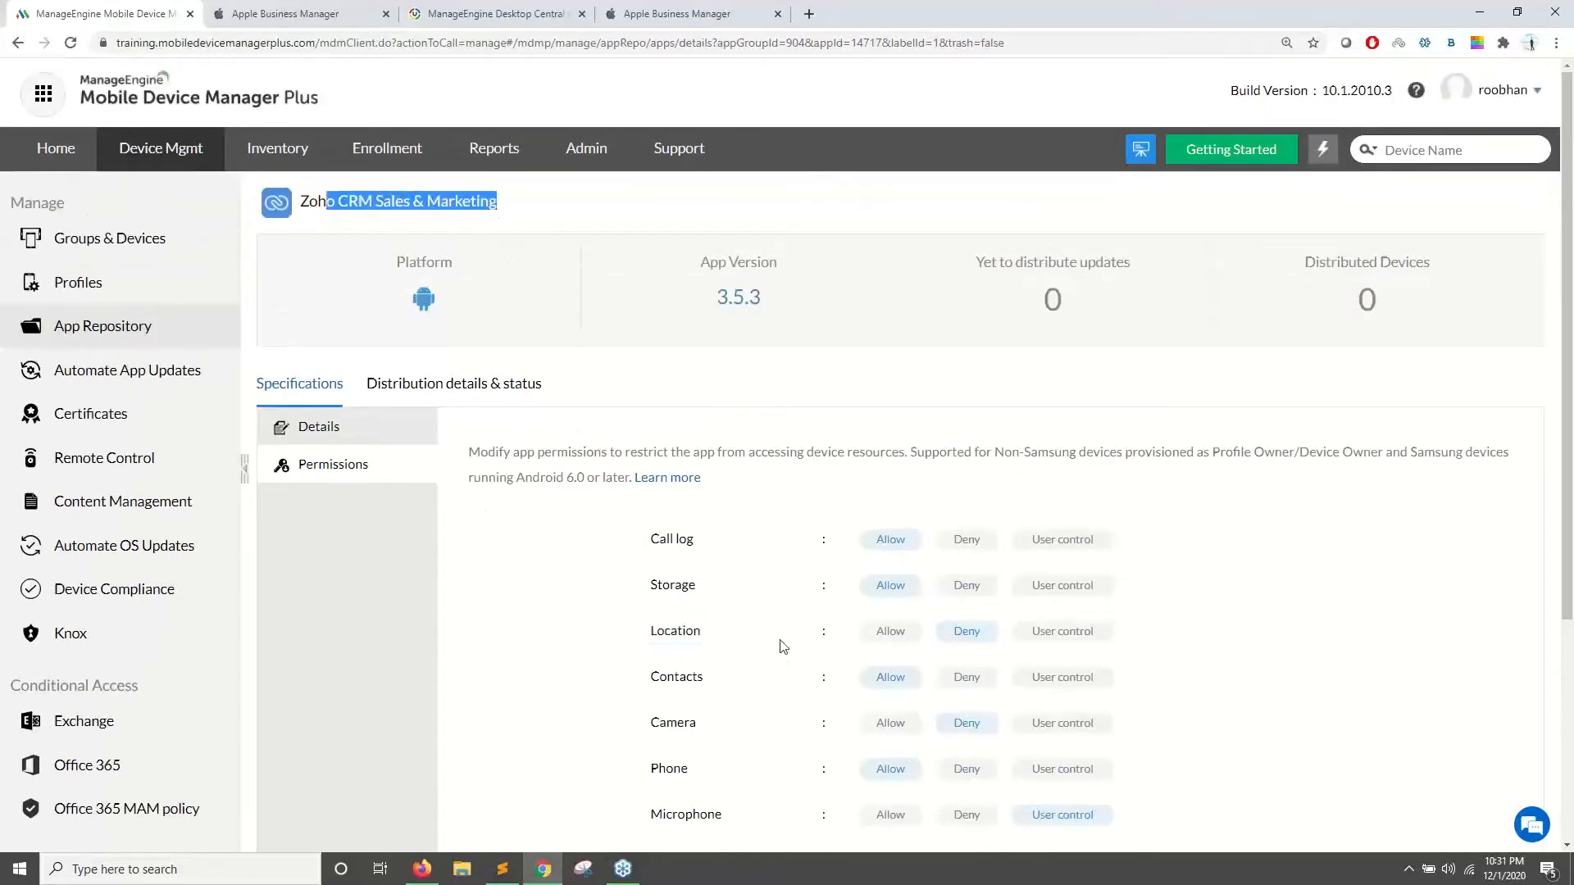
scroll(781, 635, down, 2)
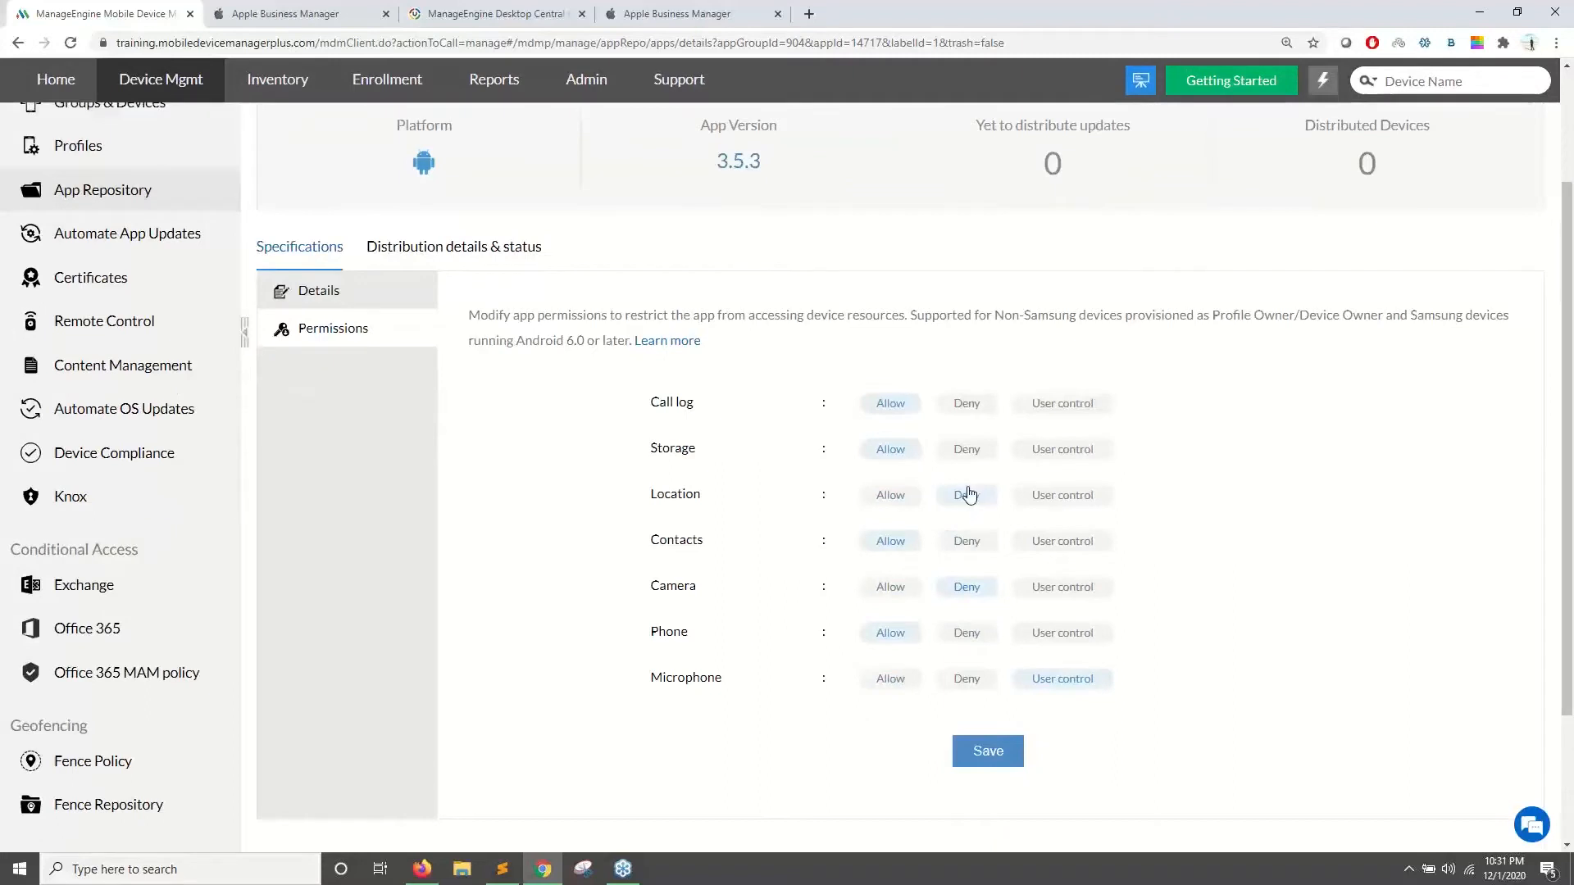
- Allow Location, deny Call log, and save the permissions
click(893, 497)
click(968, 406)
scroll(562, 599, up, 2)
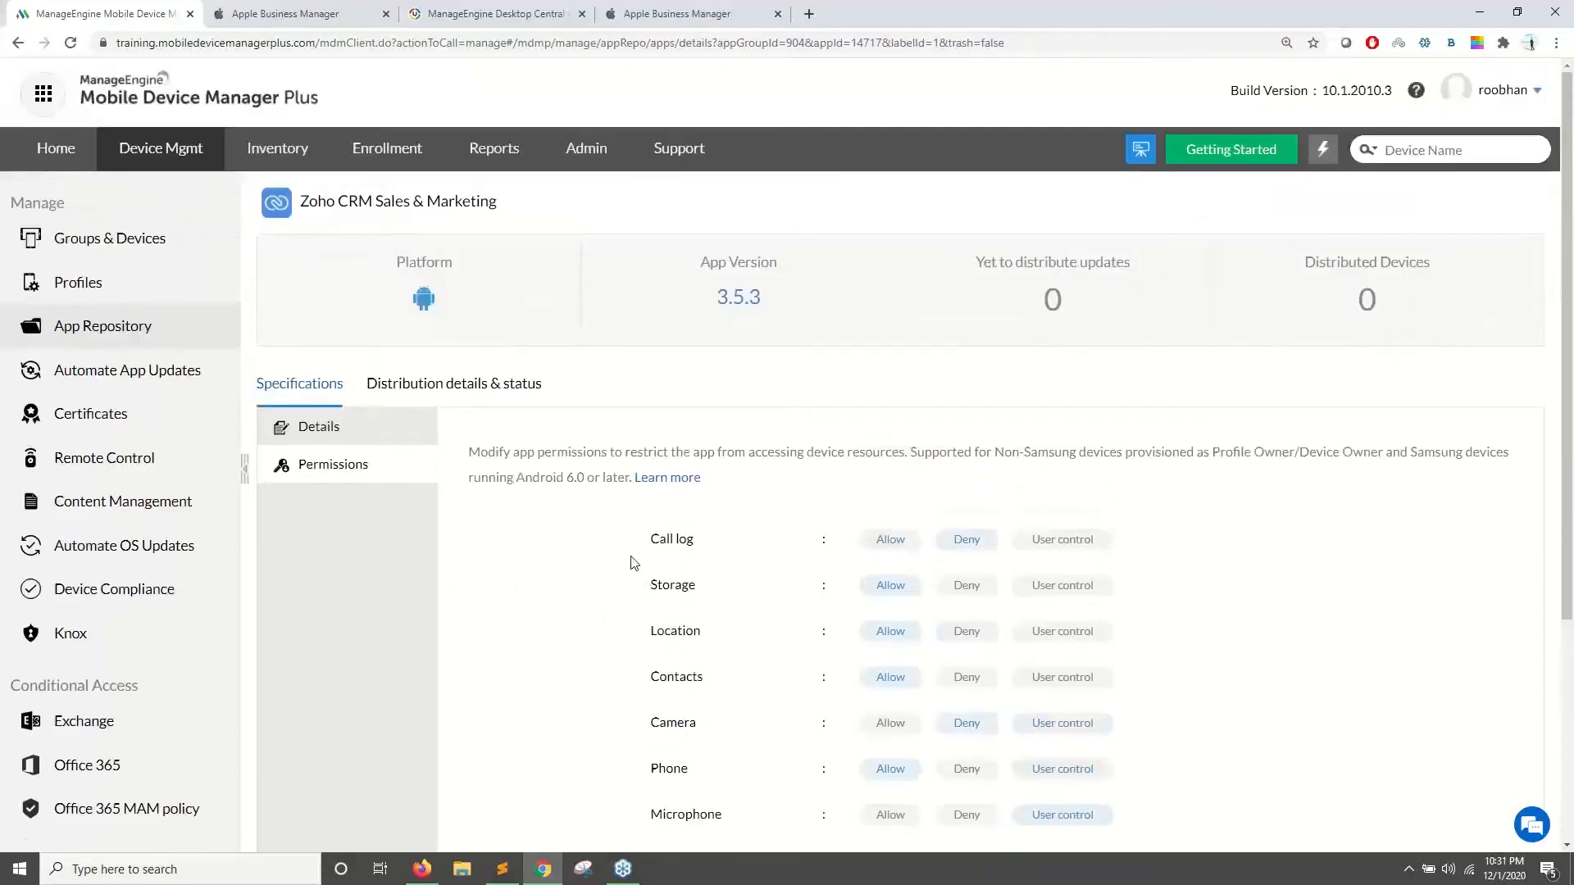
scroll(946, 741, down, 4)
scroll(966, 675, up, 2)
scroll(1001, 671, down, 3)
click(988, 568)
- Open Groups & Devices to view the 68 groups, including Test group and HR Department
click(173, 250)
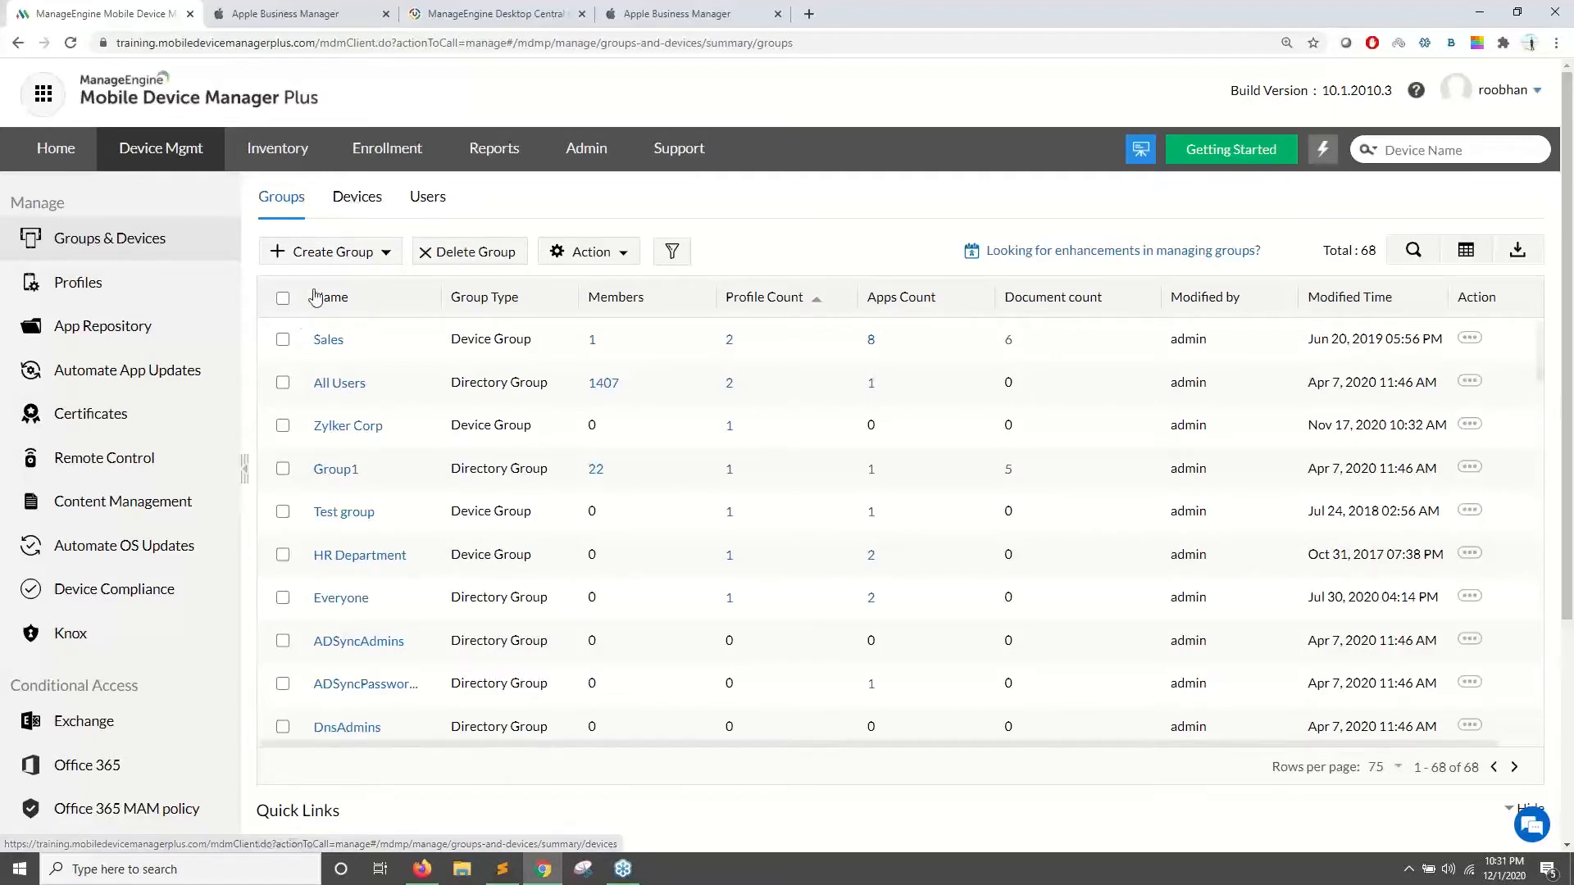
scroll(467, 377, down, 2)
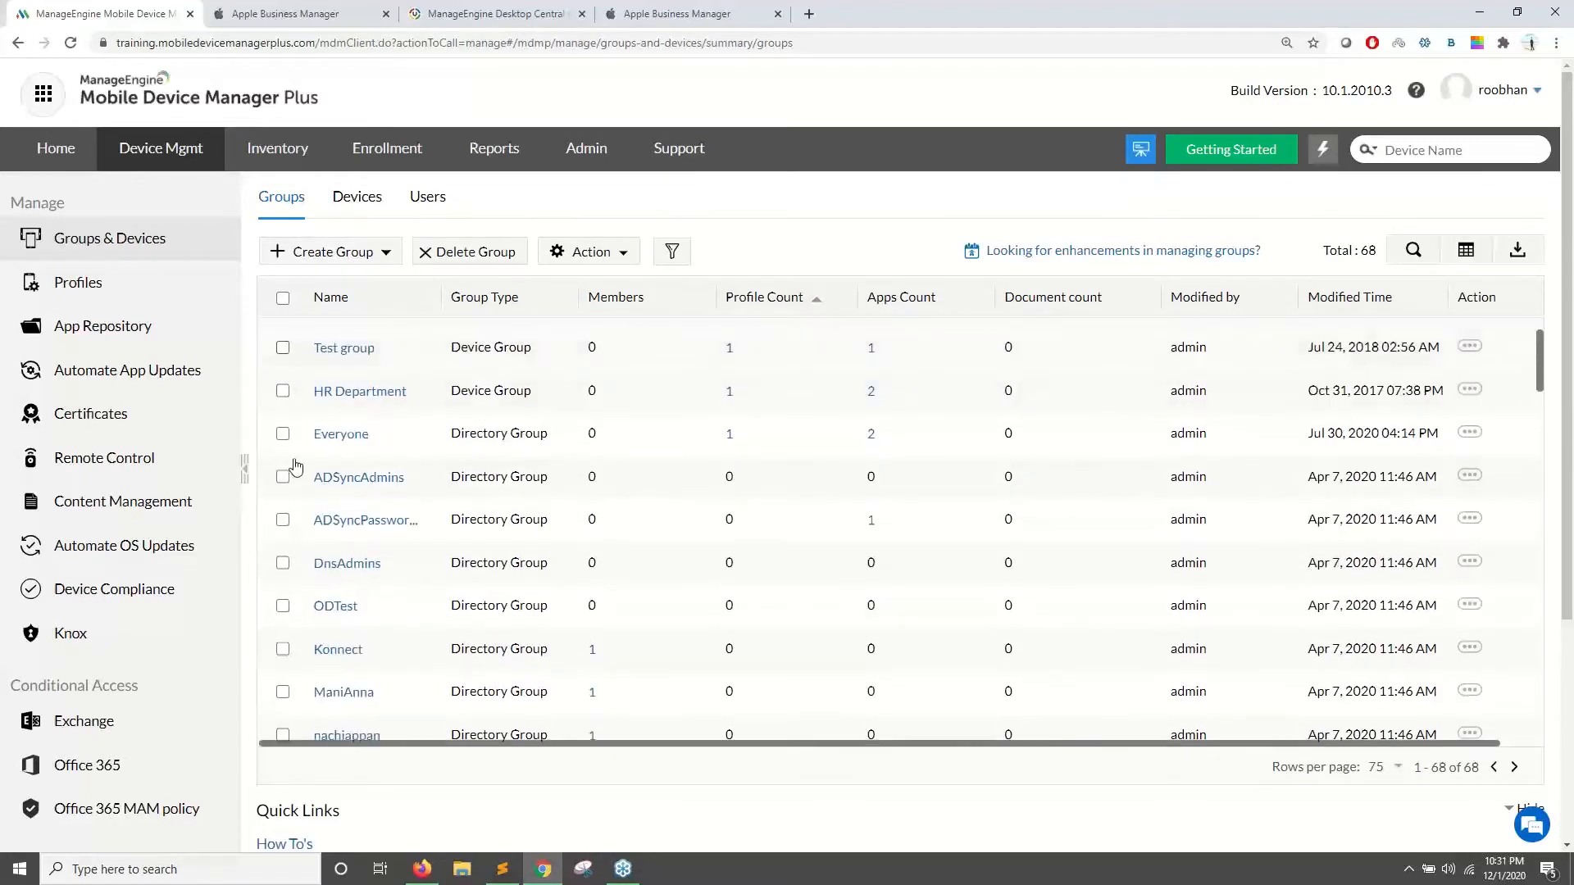
scroll(653, 389, up, 2)
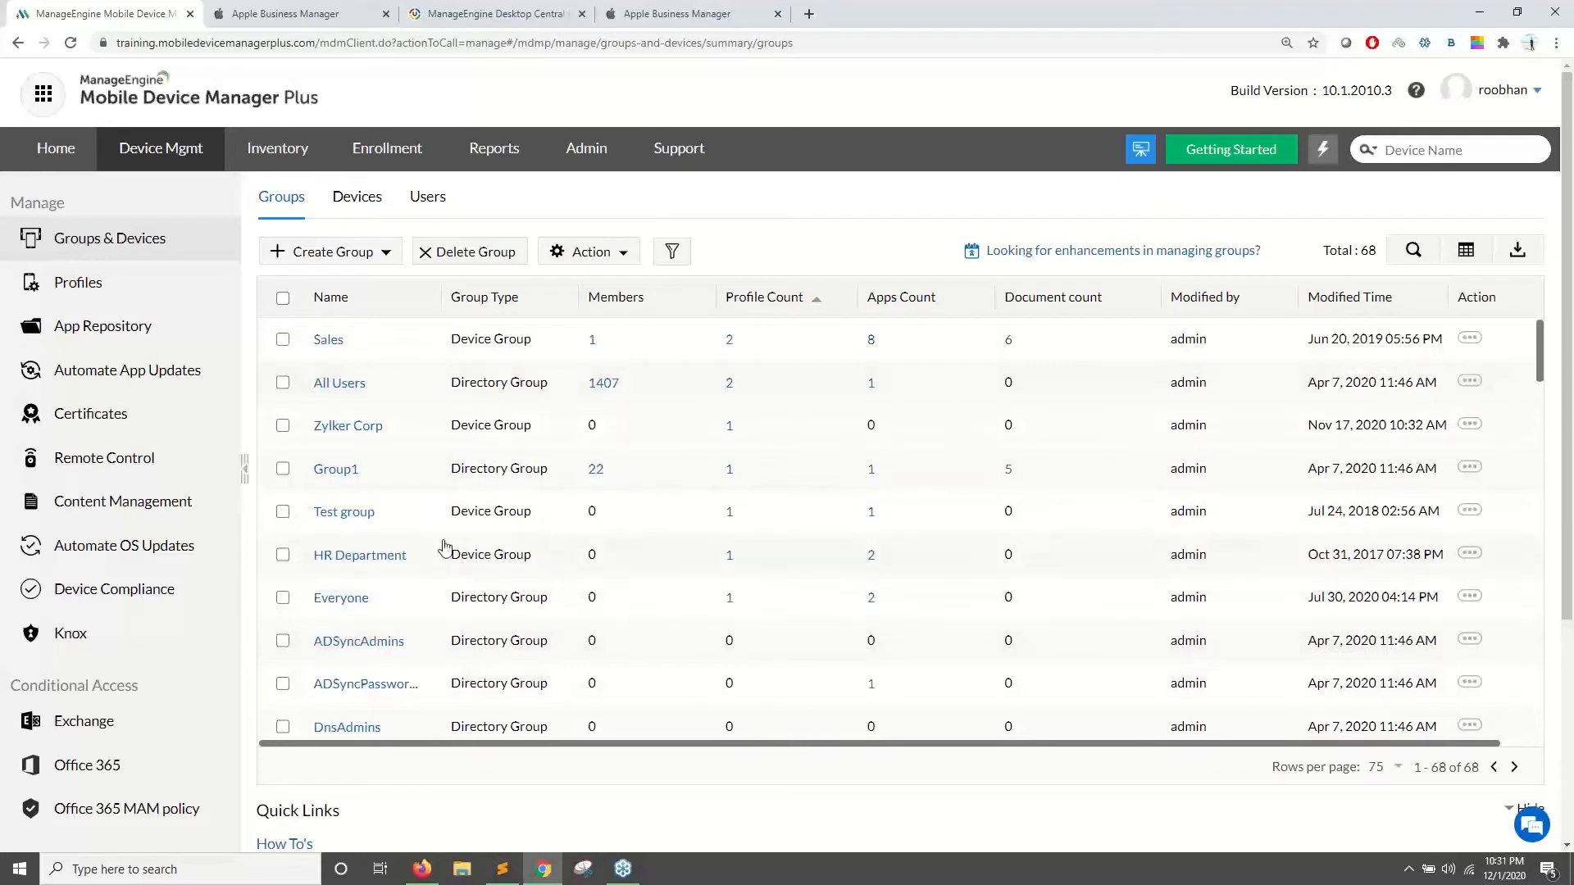
- Start a new Device Group named 'test'
click(342, 262)
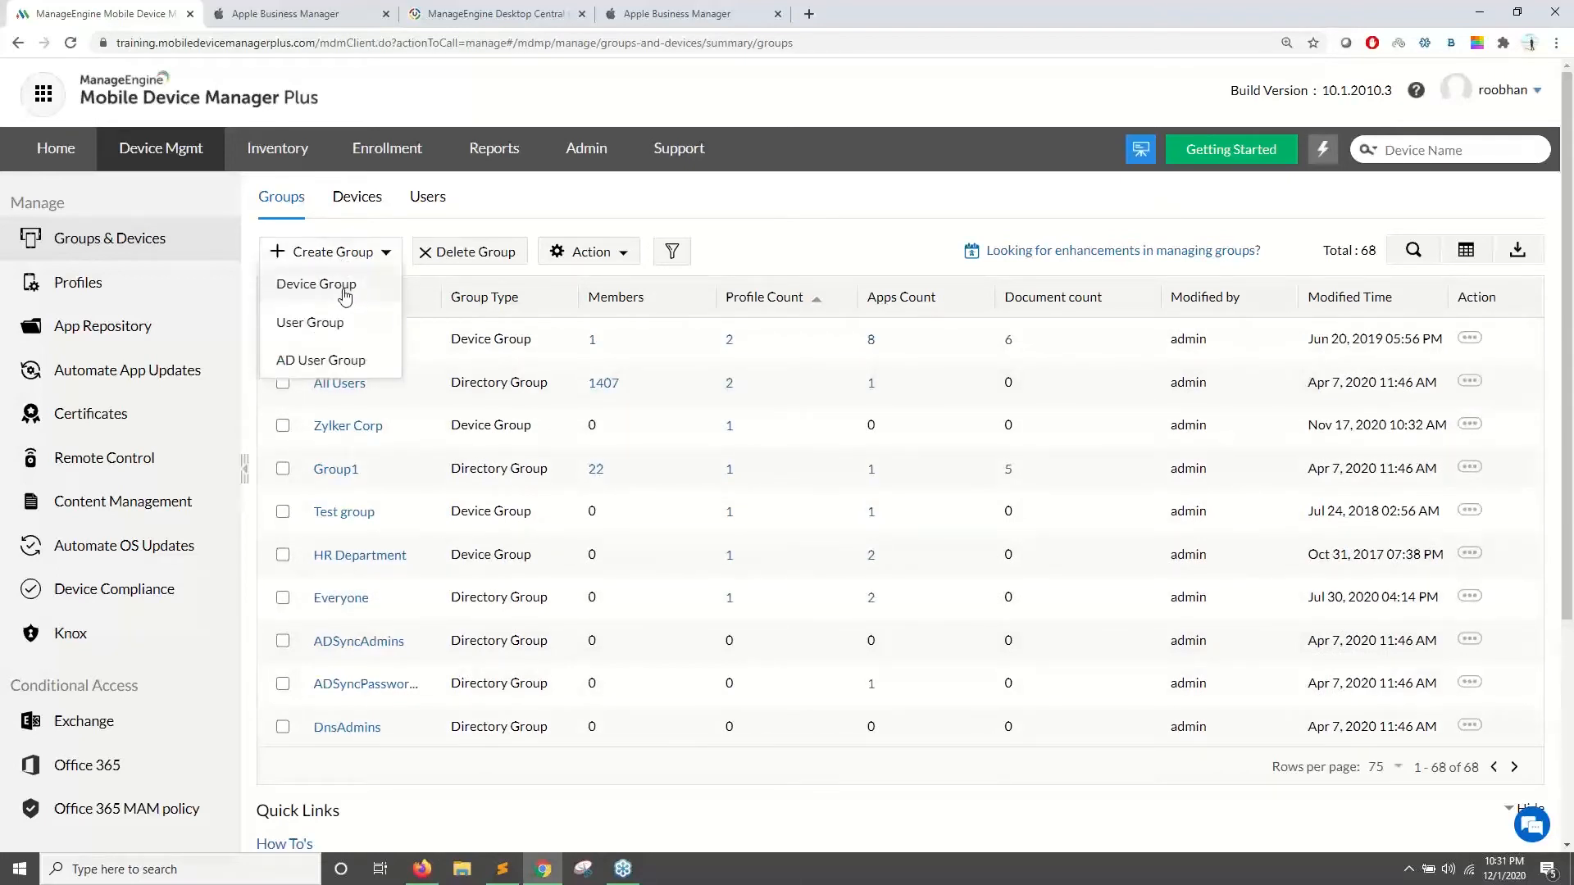
click(345, 289)
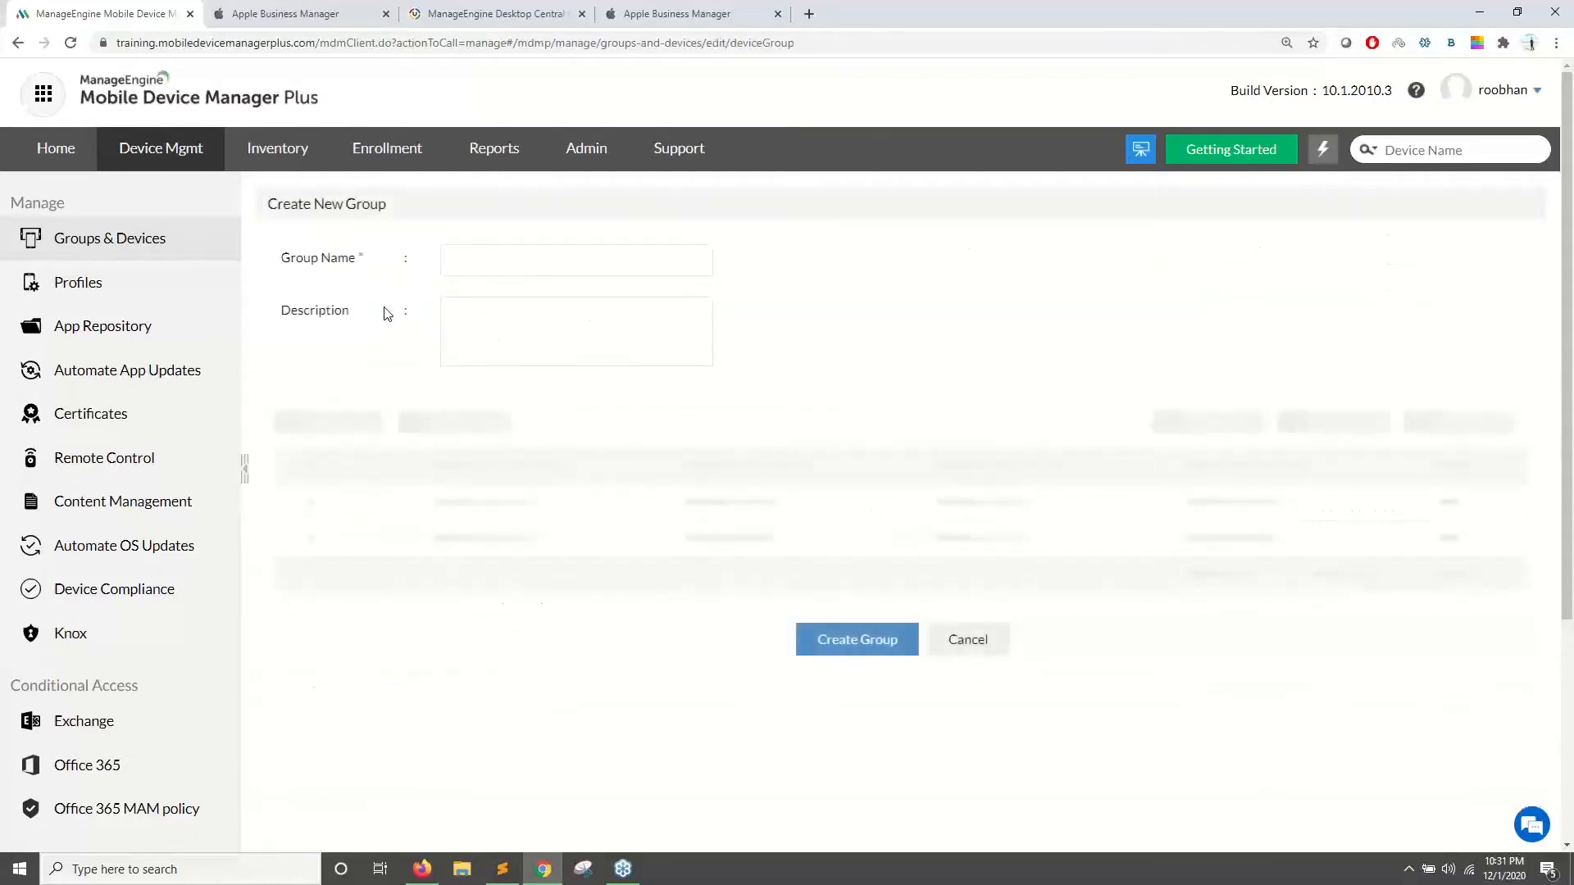
text(test)
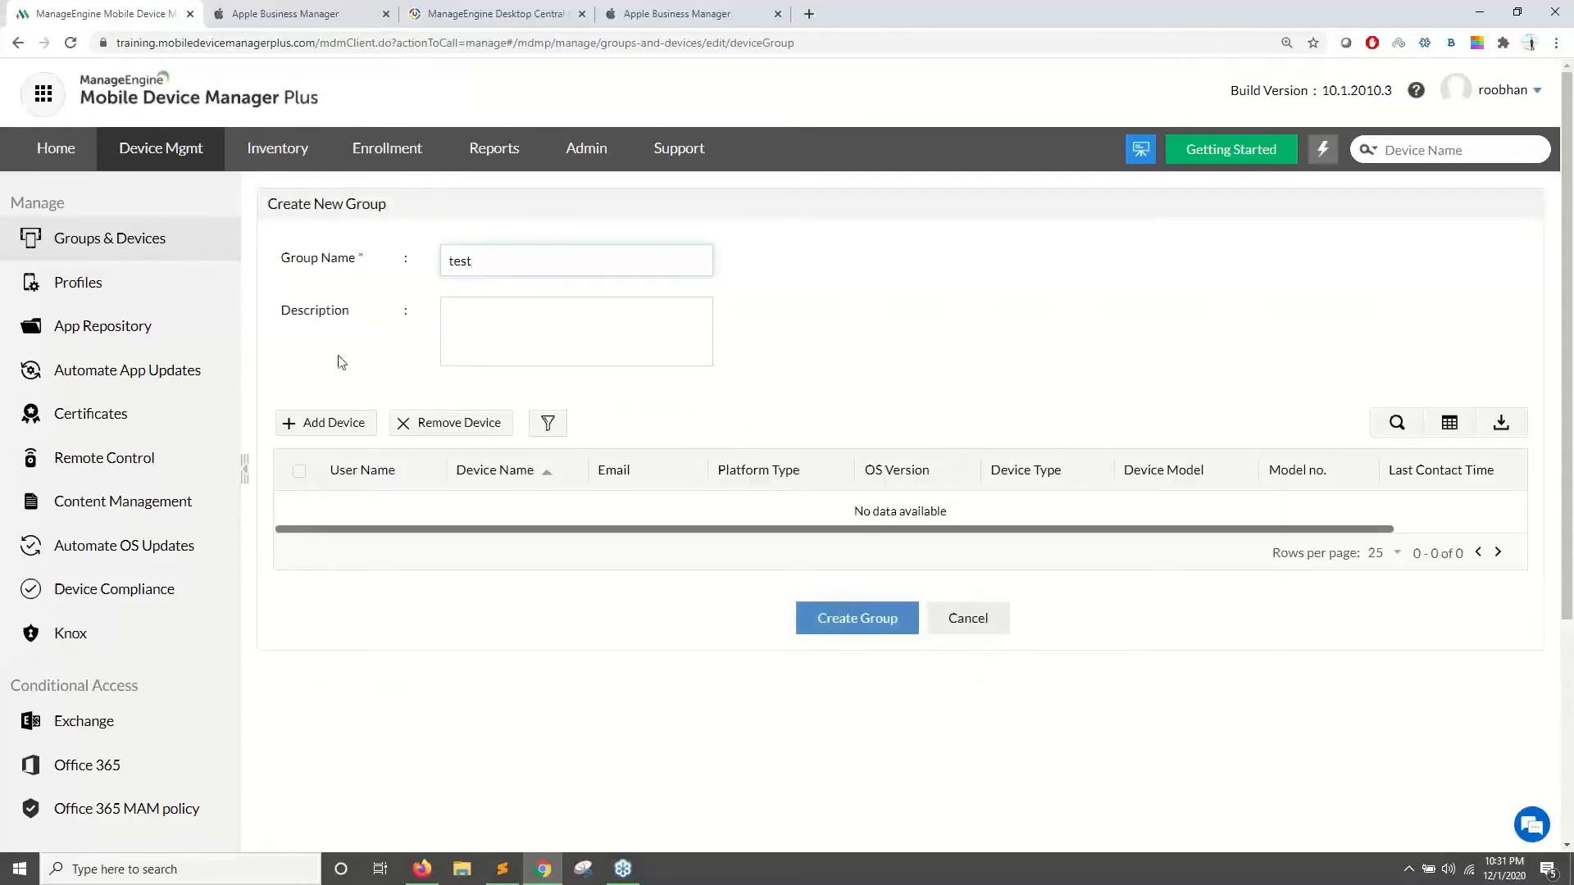
- Add five devices to the group and create it
click(338, 422)
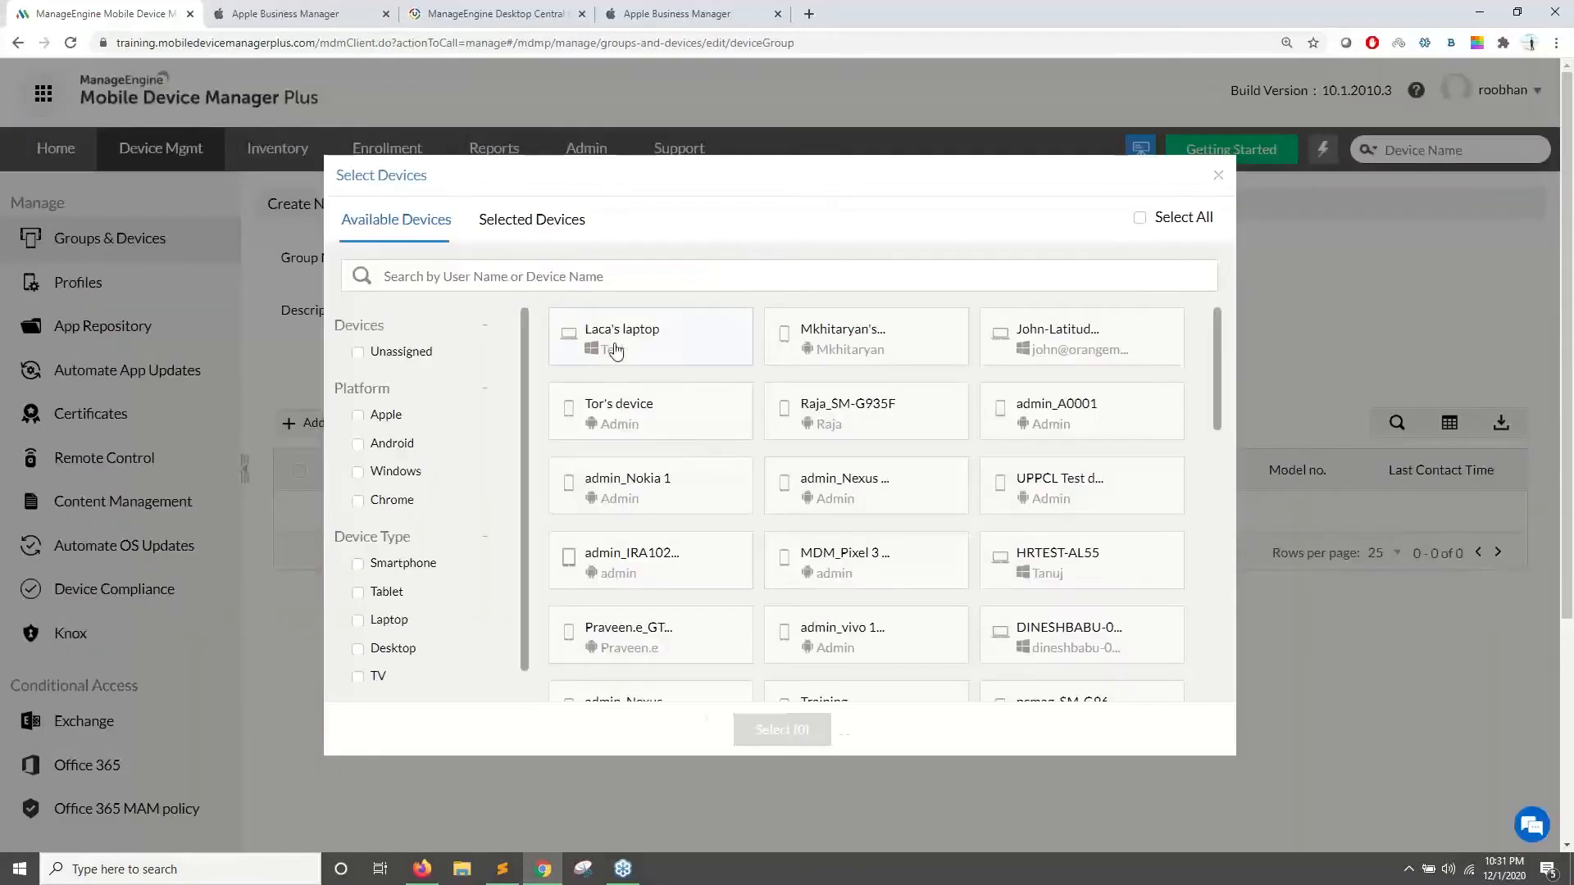
click(616, 351)
click(925, 557)
click(1065, 561)
click(1044, 632)
click(899, 632)
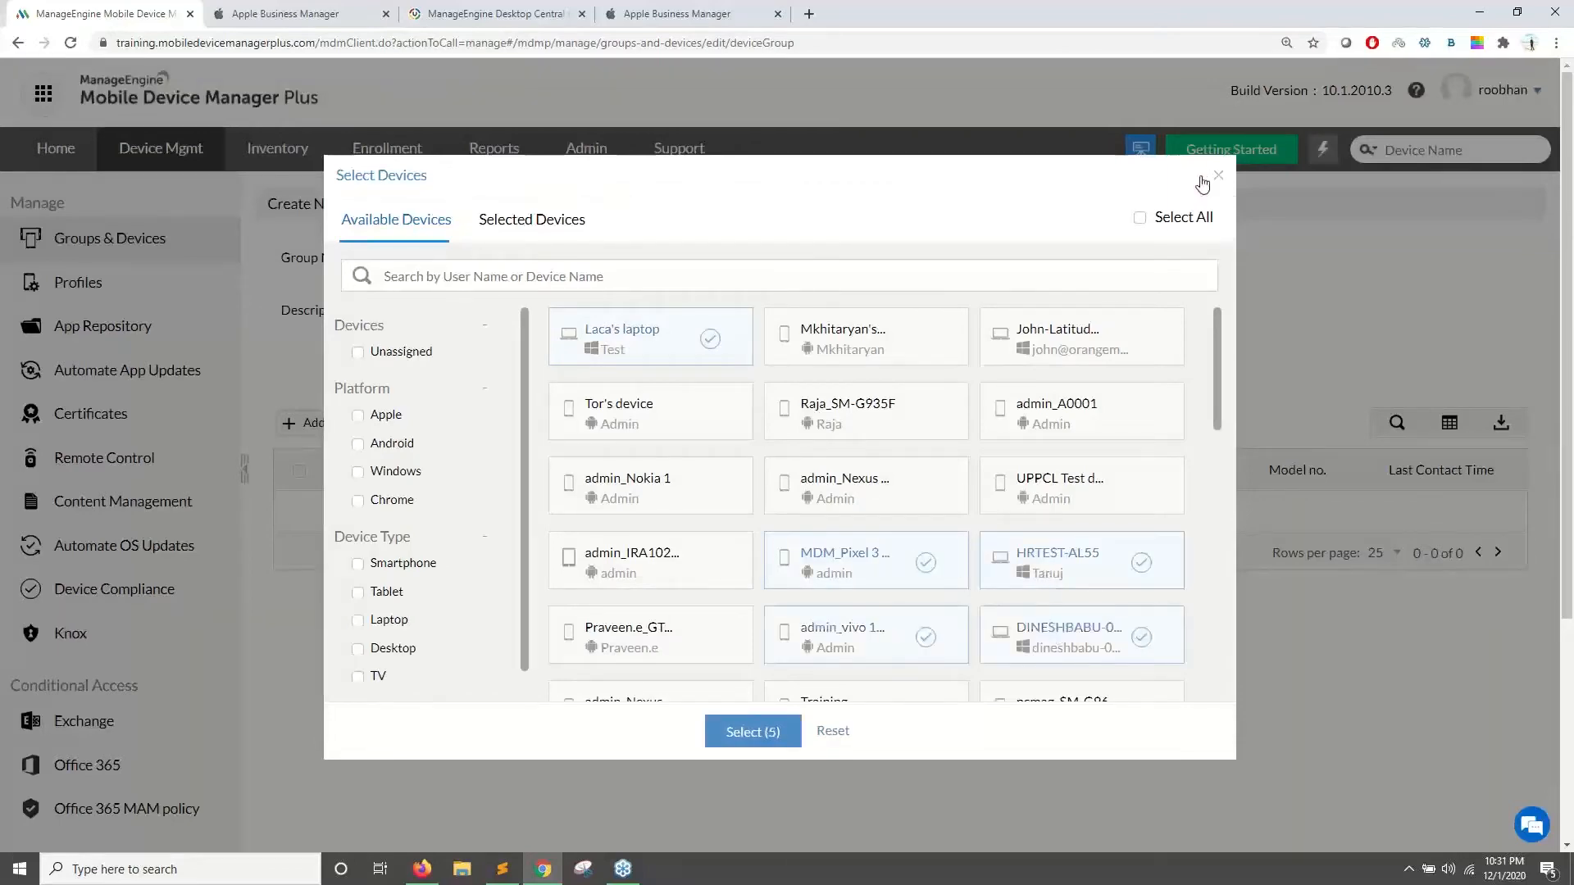
click(752, 731)
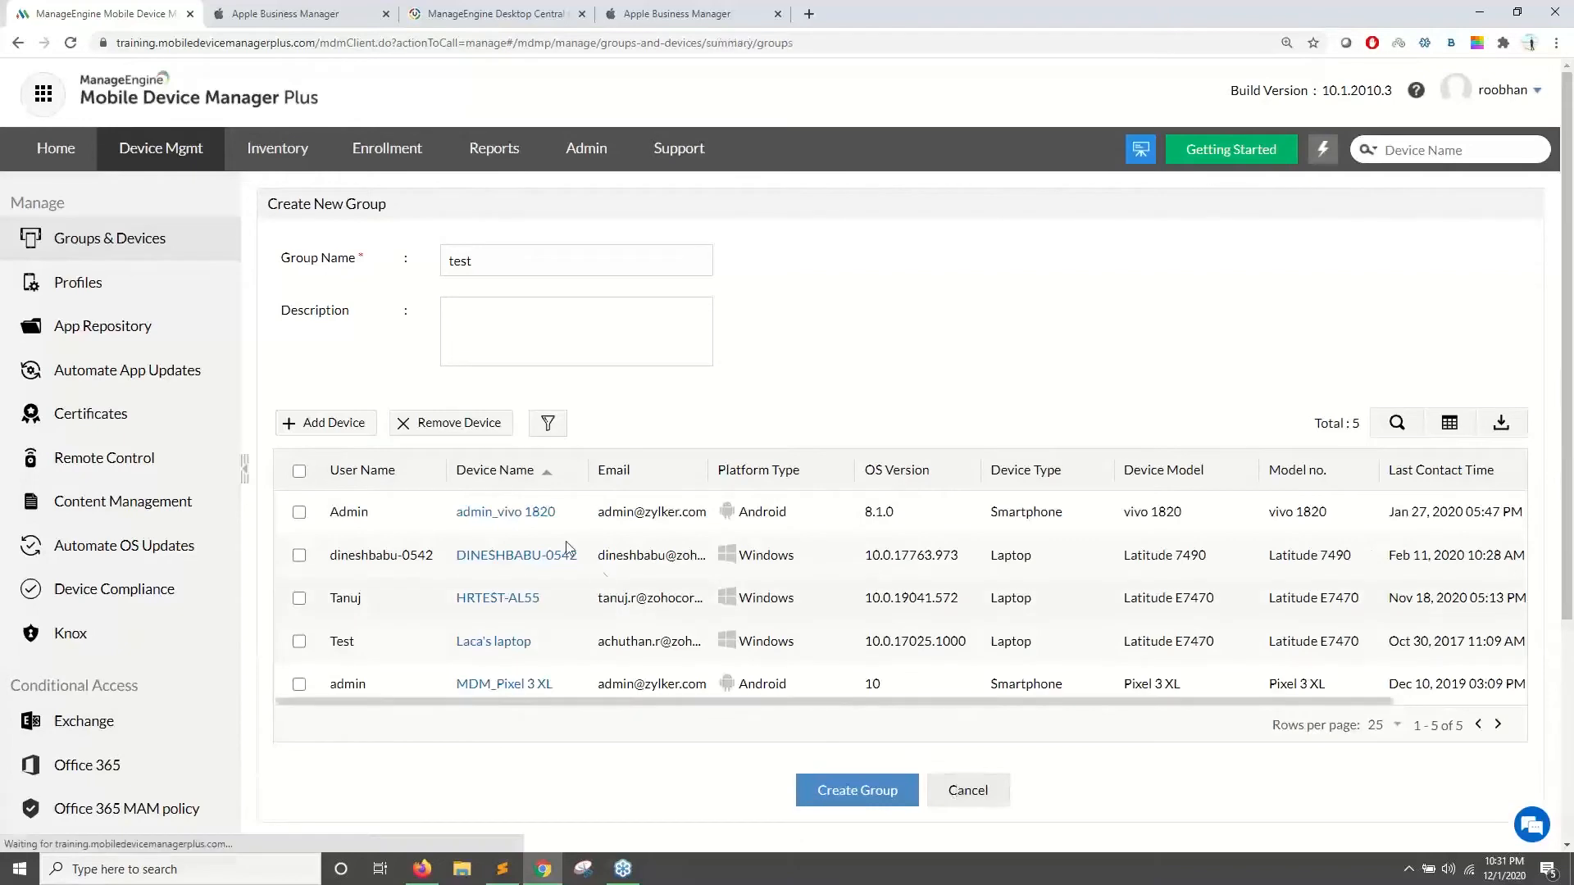
click(322, 253)
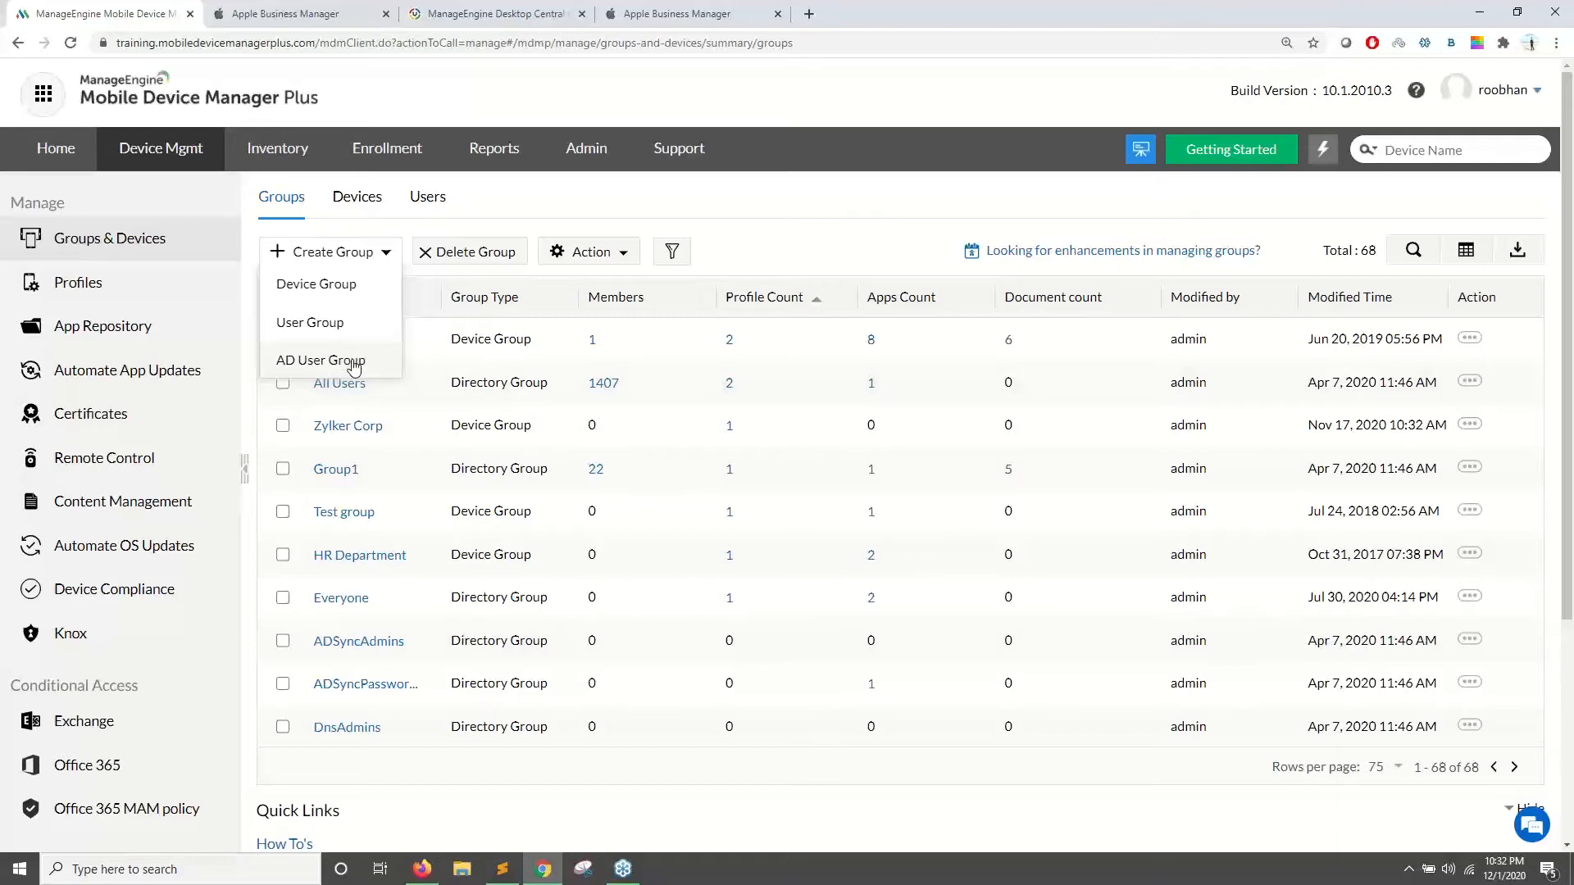
click(355, 366)
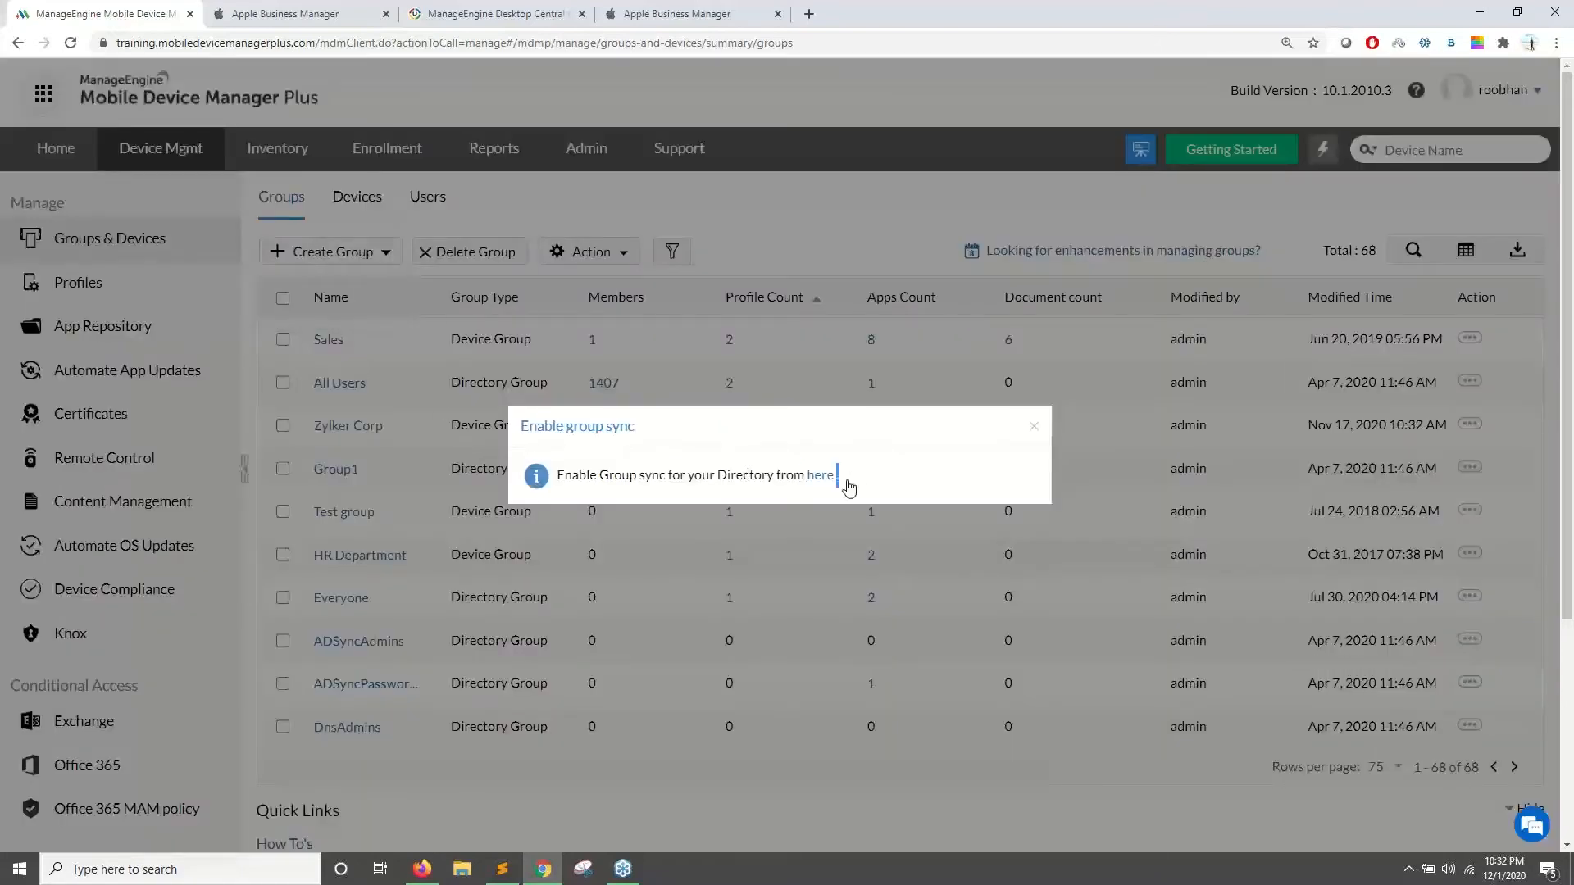
drag(844, 485, 748, 492)
click(1032, 427)
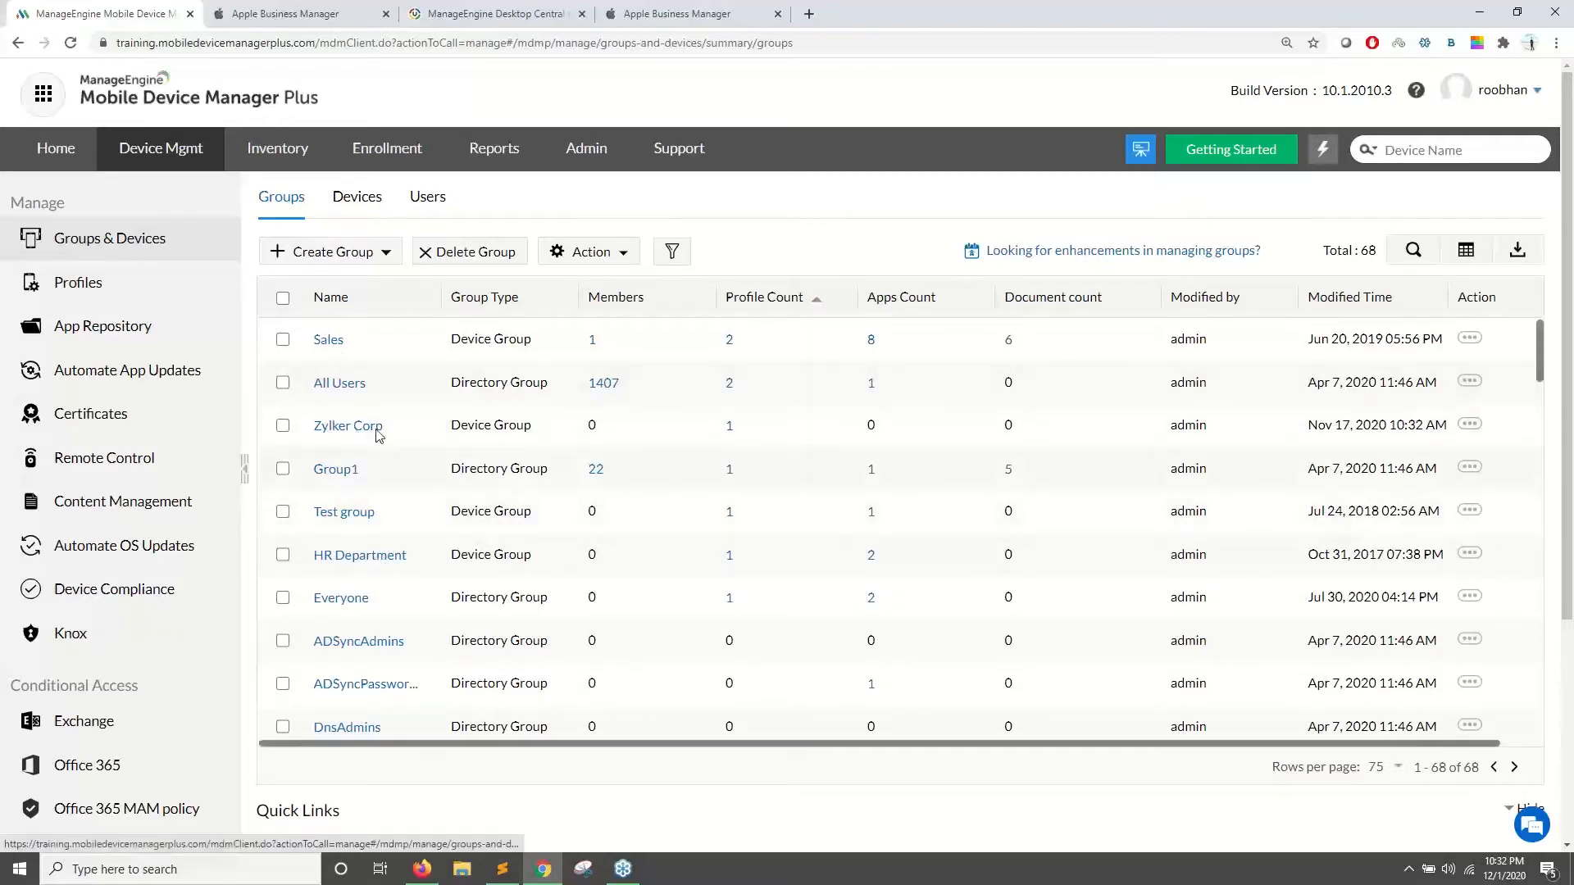
- Select the All Users and Zylker Corp groups and choose Distribute Apps
click(284, 385)
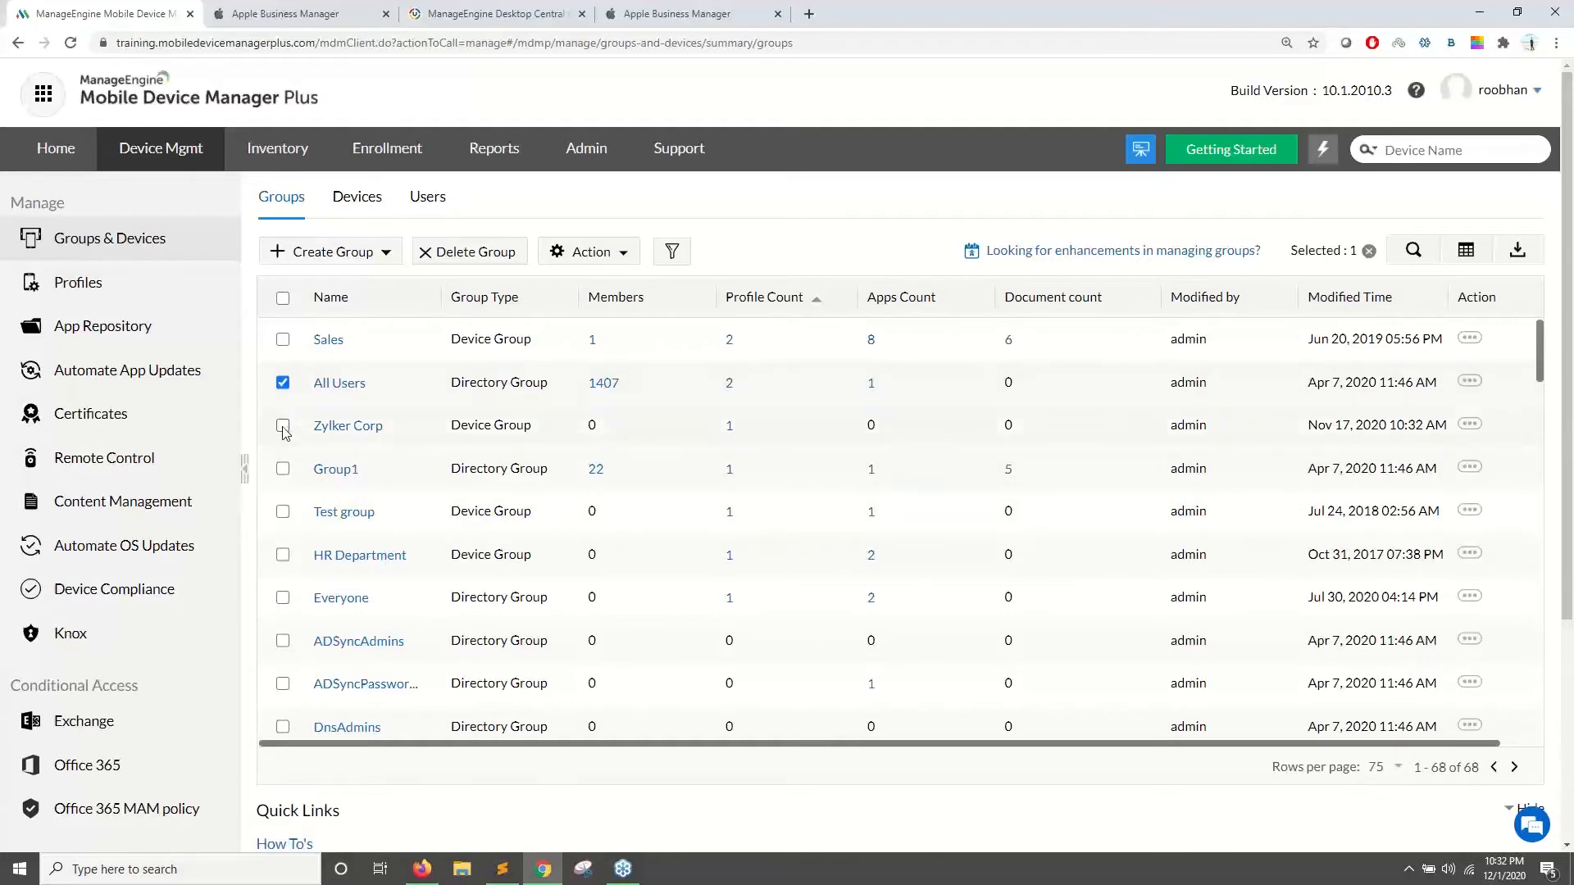
click(283, 425)
click(574, 253)
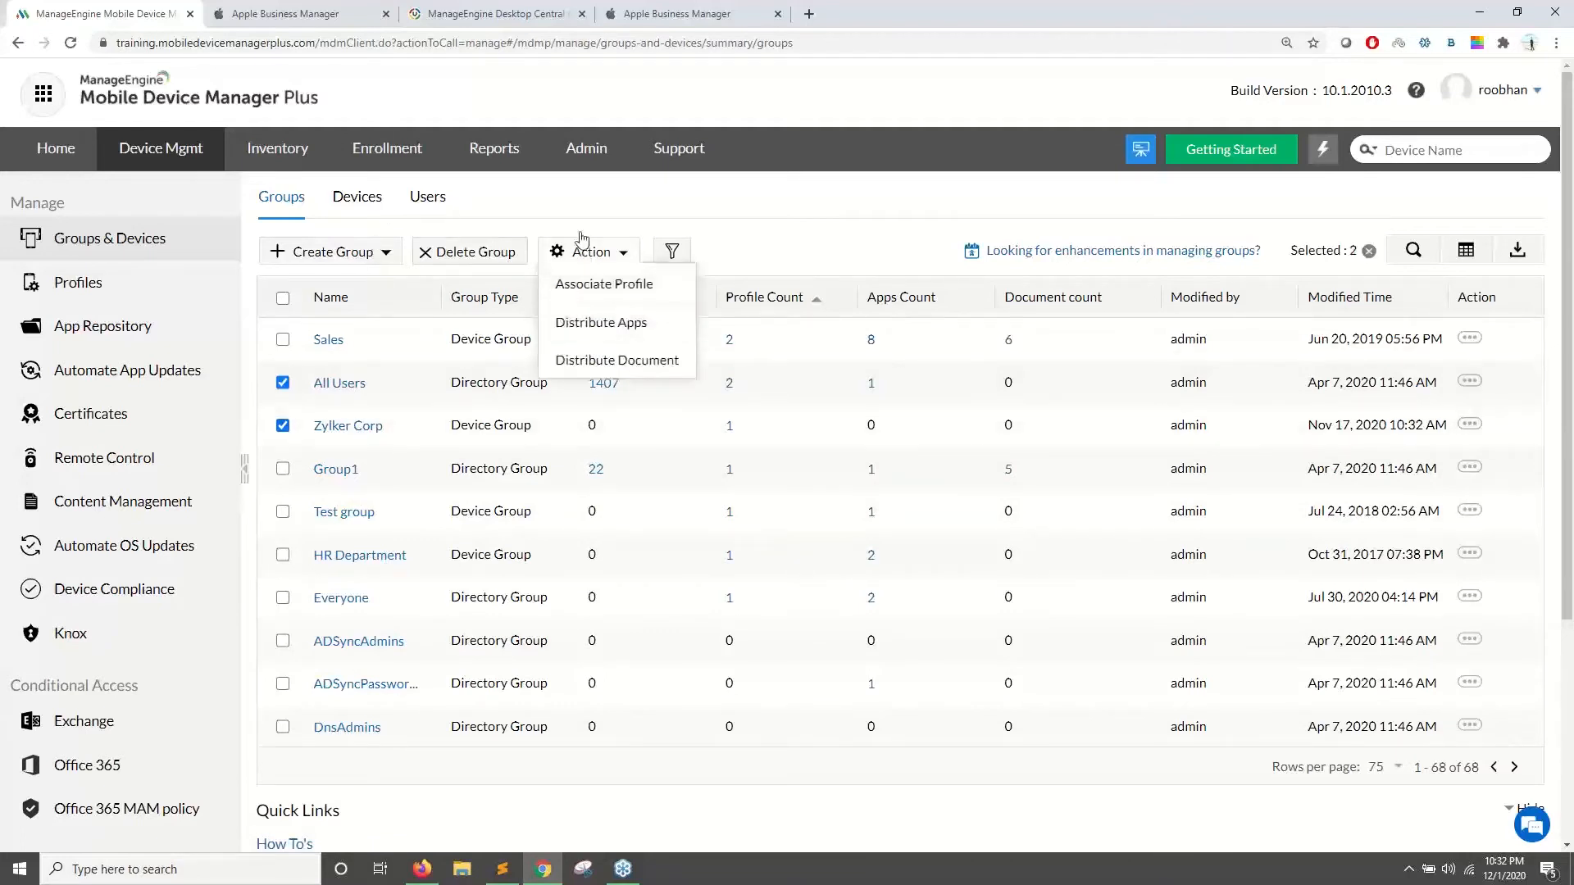
click(572, 195)
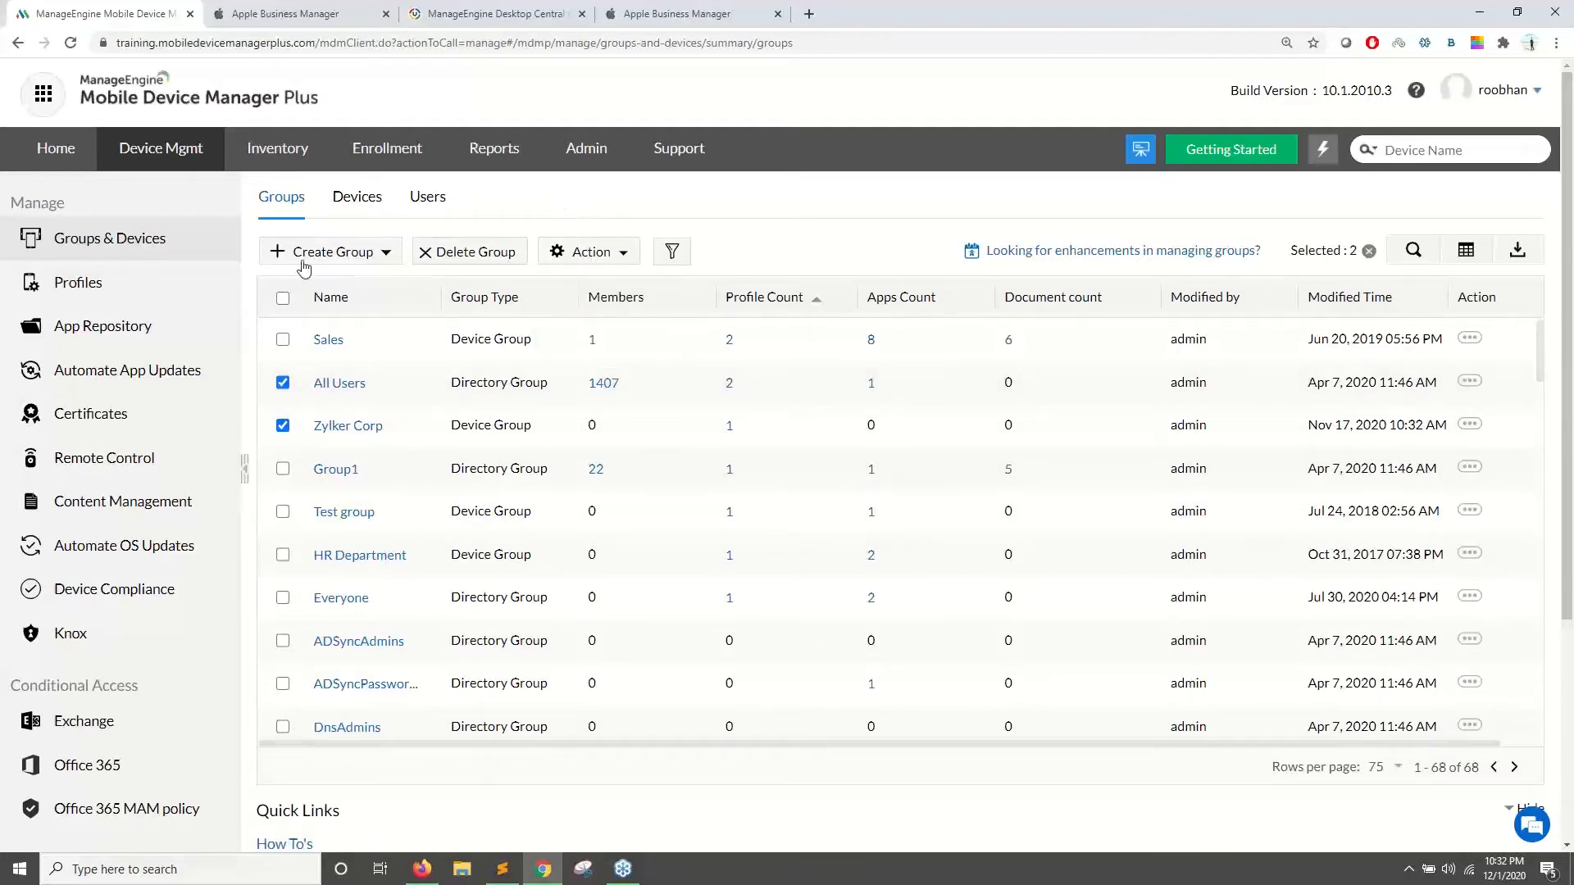
click(572, 255)
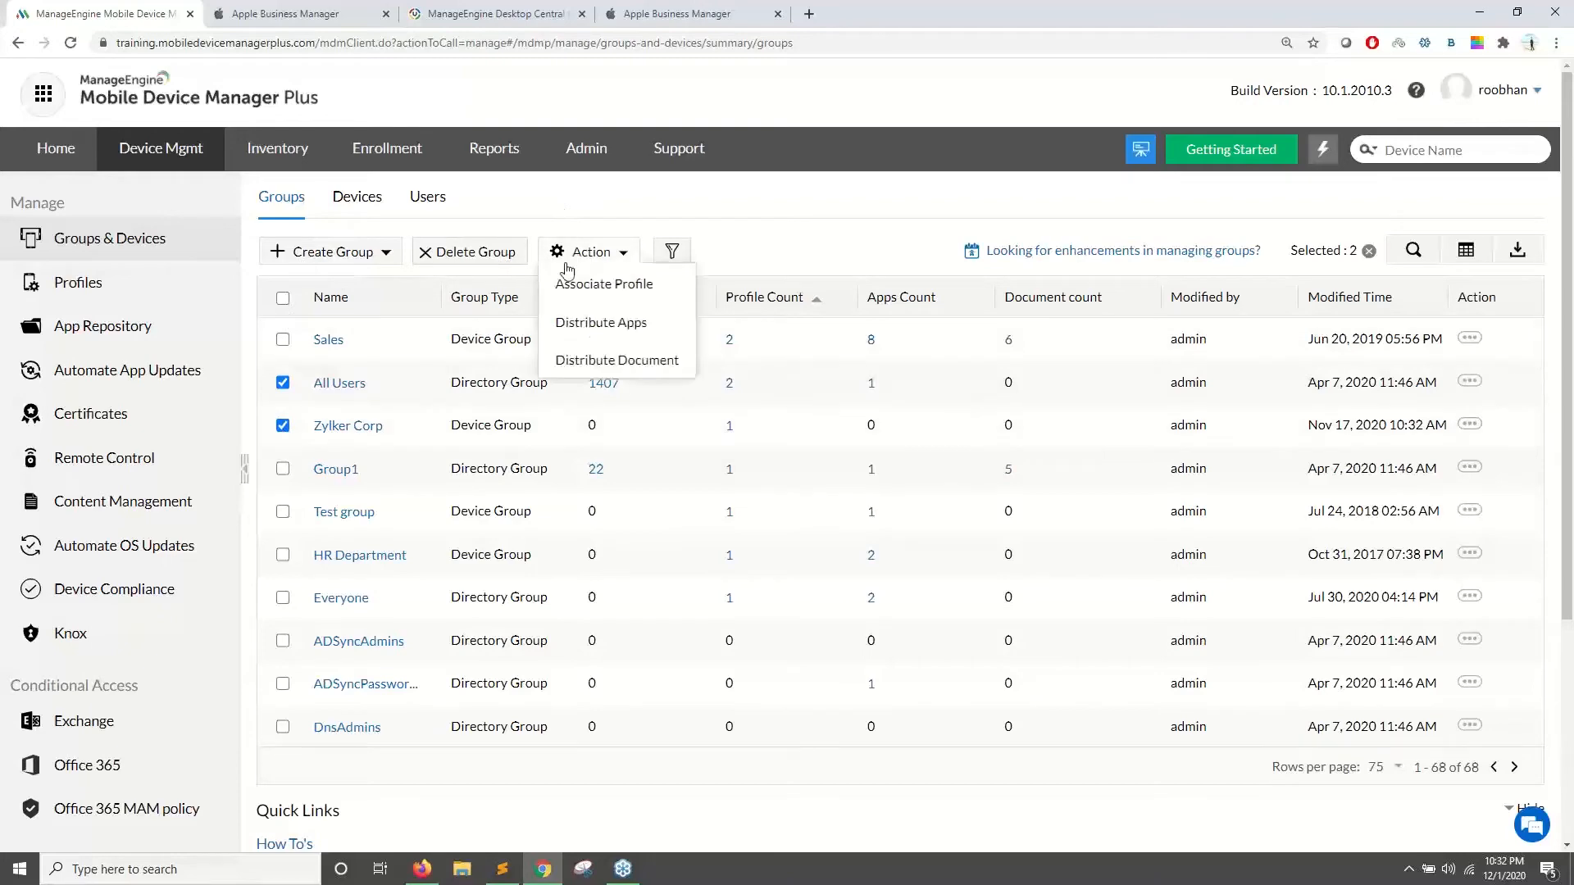
click(578, 321)
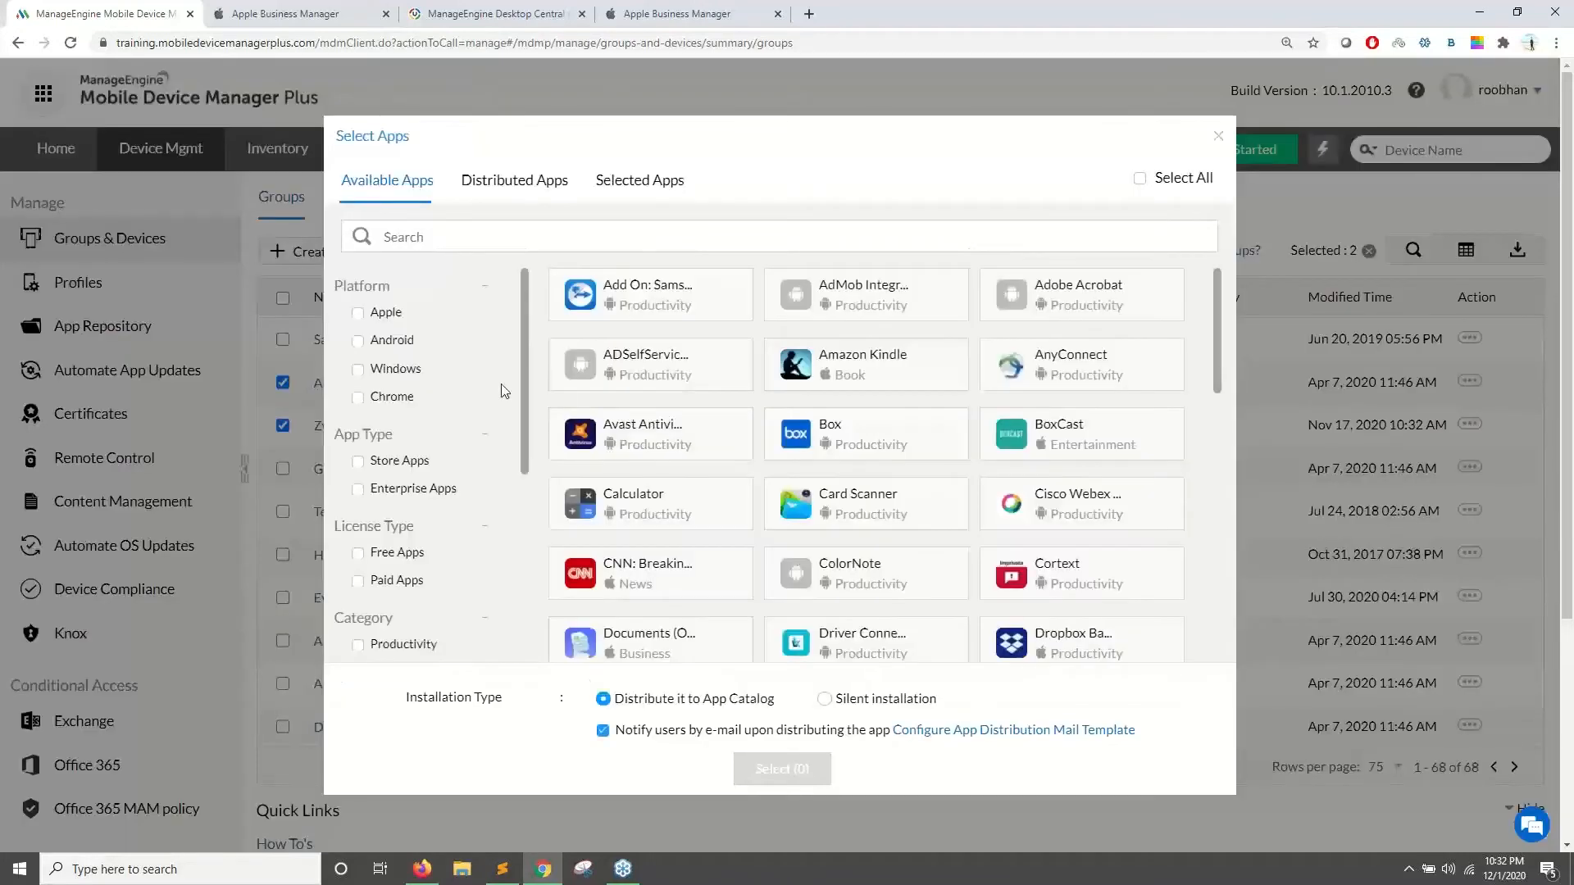
- Filter to Android, search 'crm', select Zoho CRM, and set Silent installation
click(358, 340)
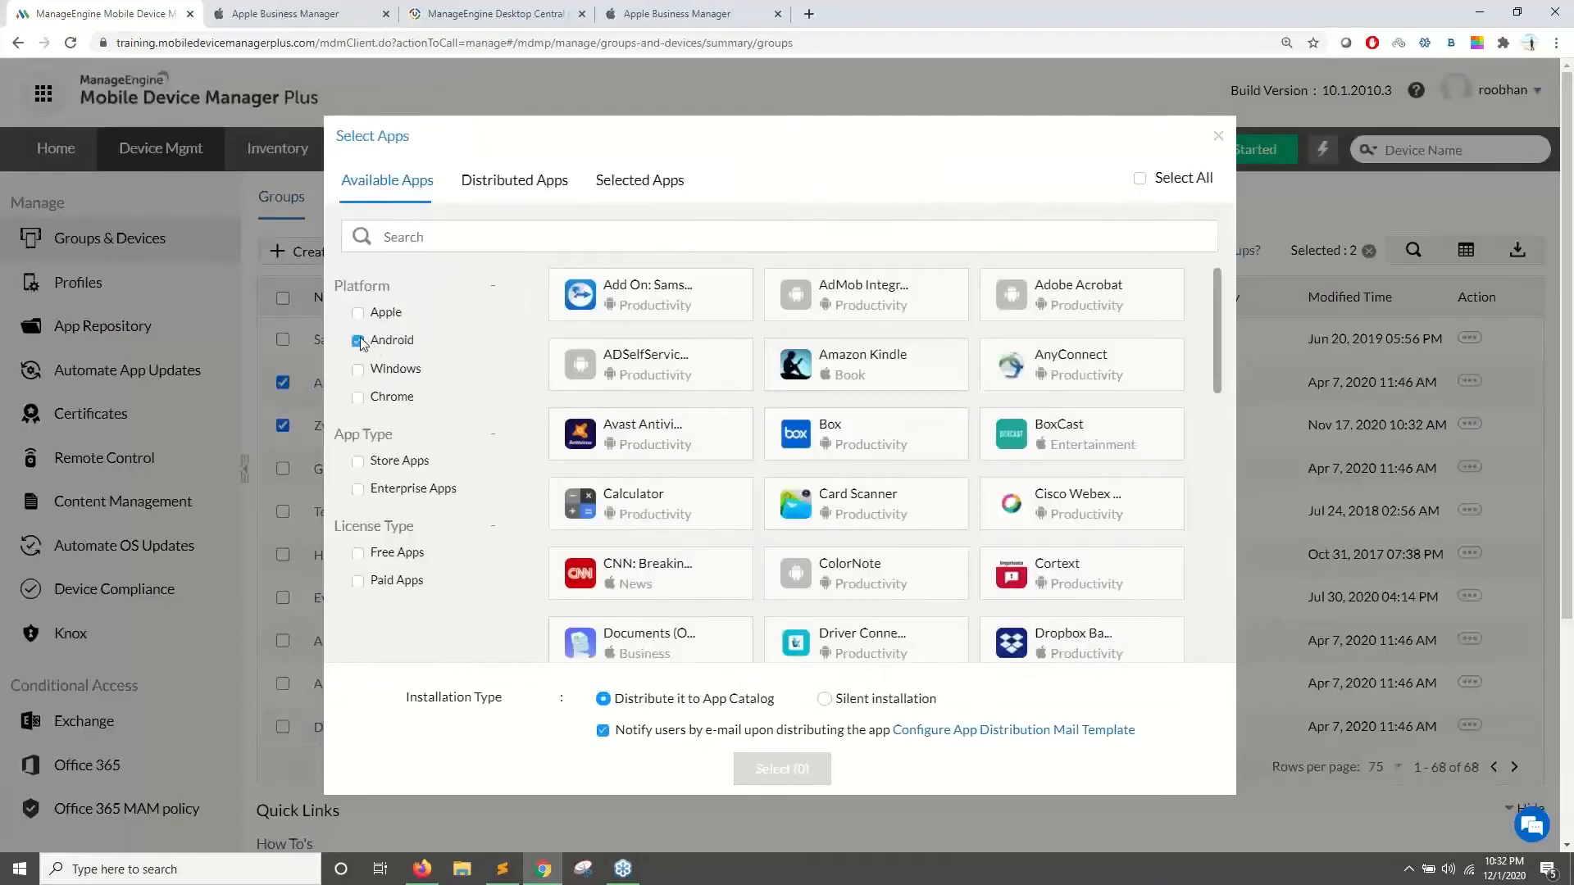
click(503, 238)
text(cr)
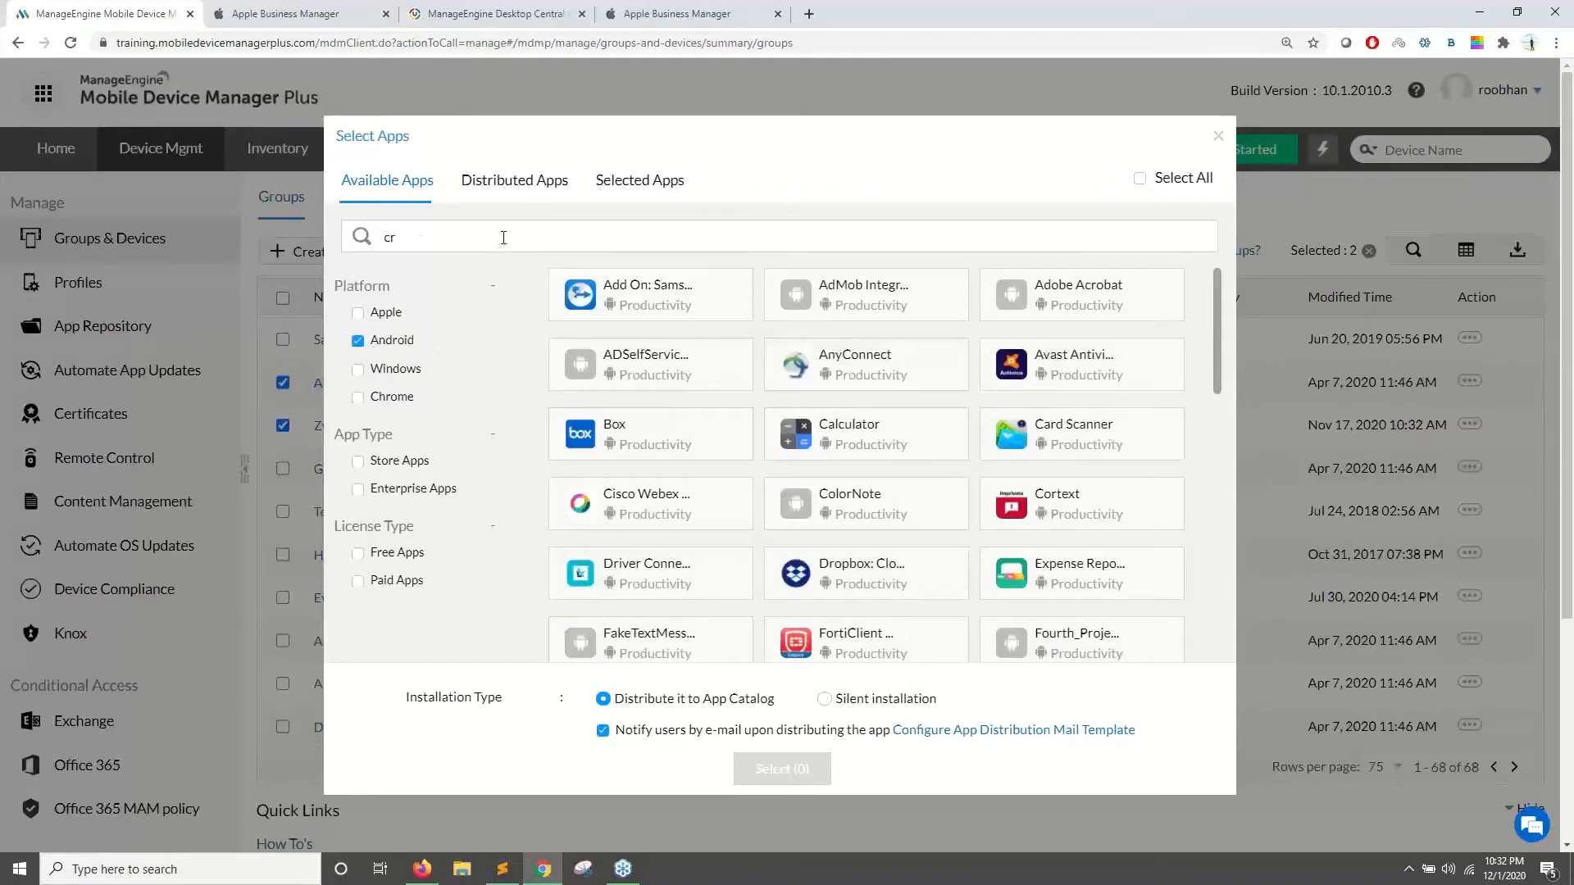
text(m)
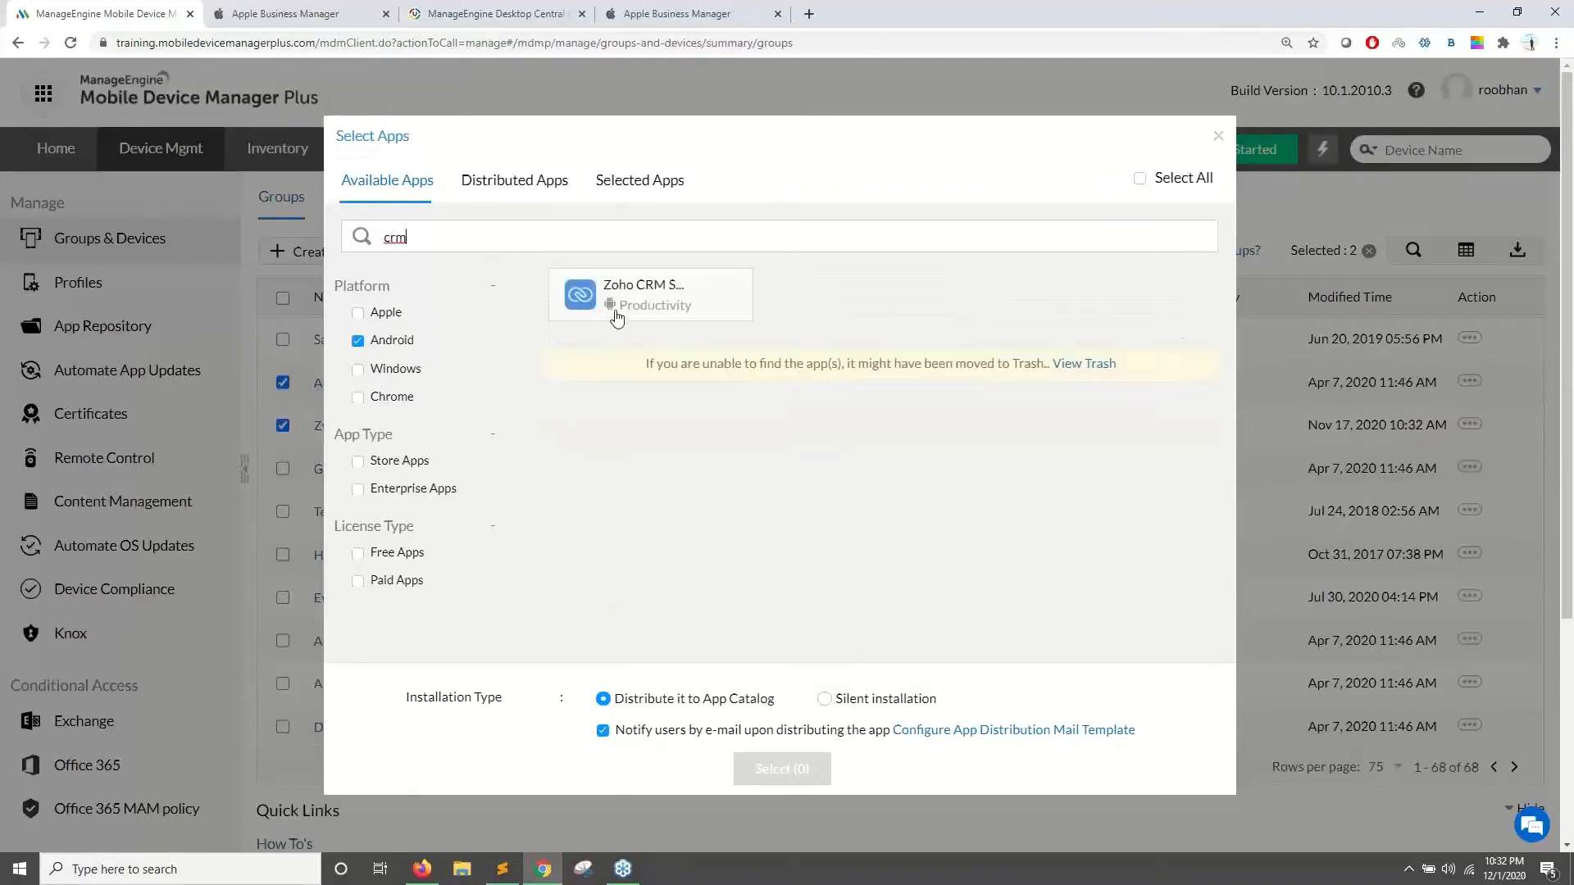
click(616, 314)
click(825, 700)
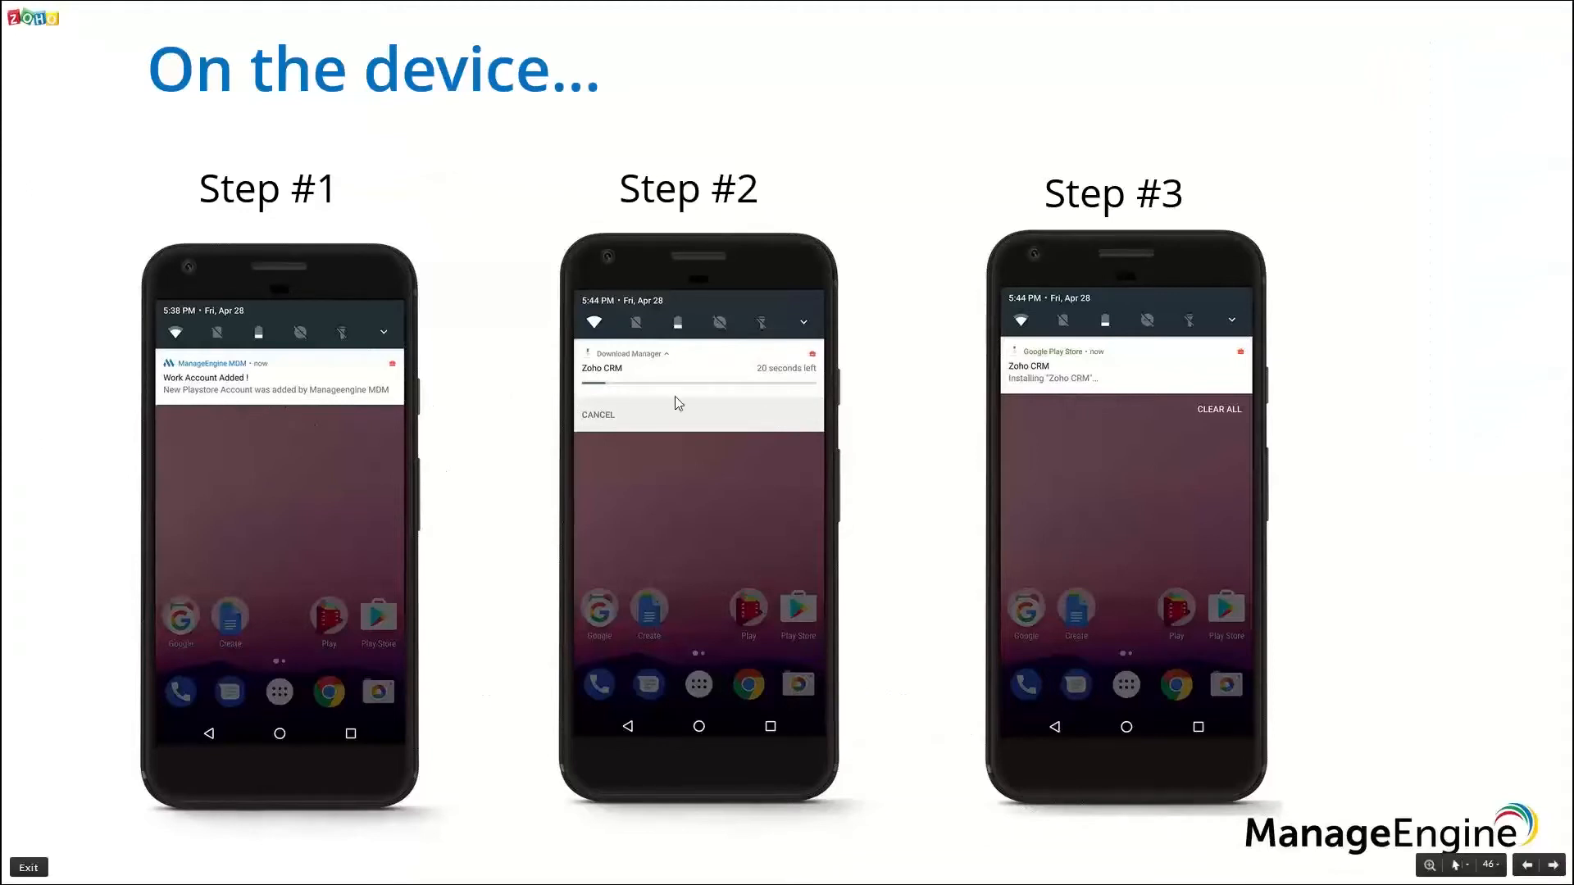
- Close the app picker and advance the slides to 'How can you control App Updates?'
click(913, 432)
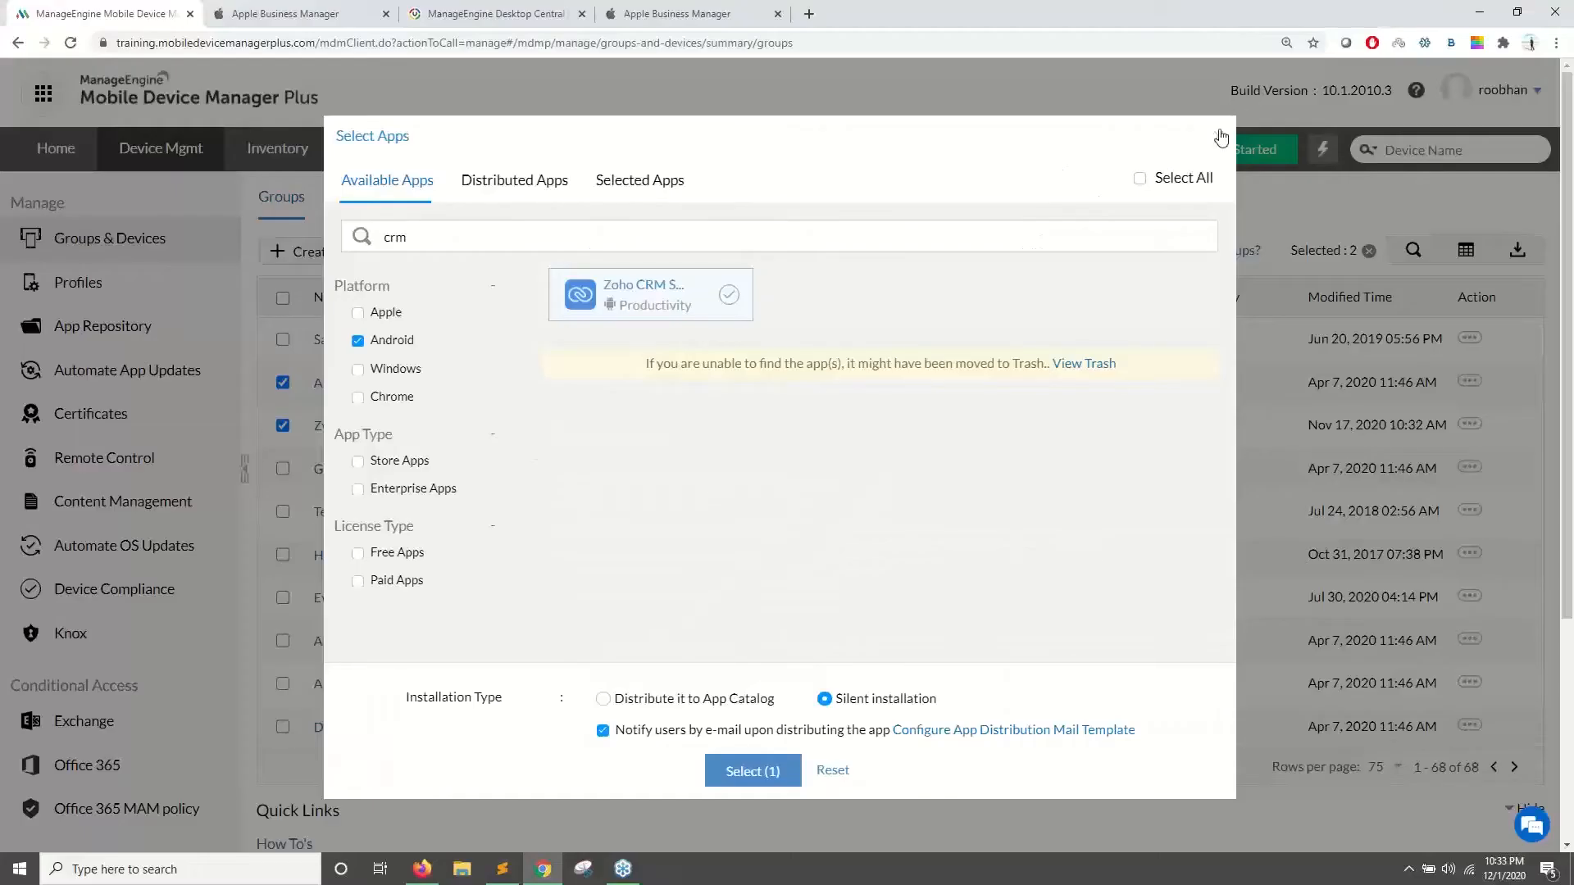
click(1221, 135)
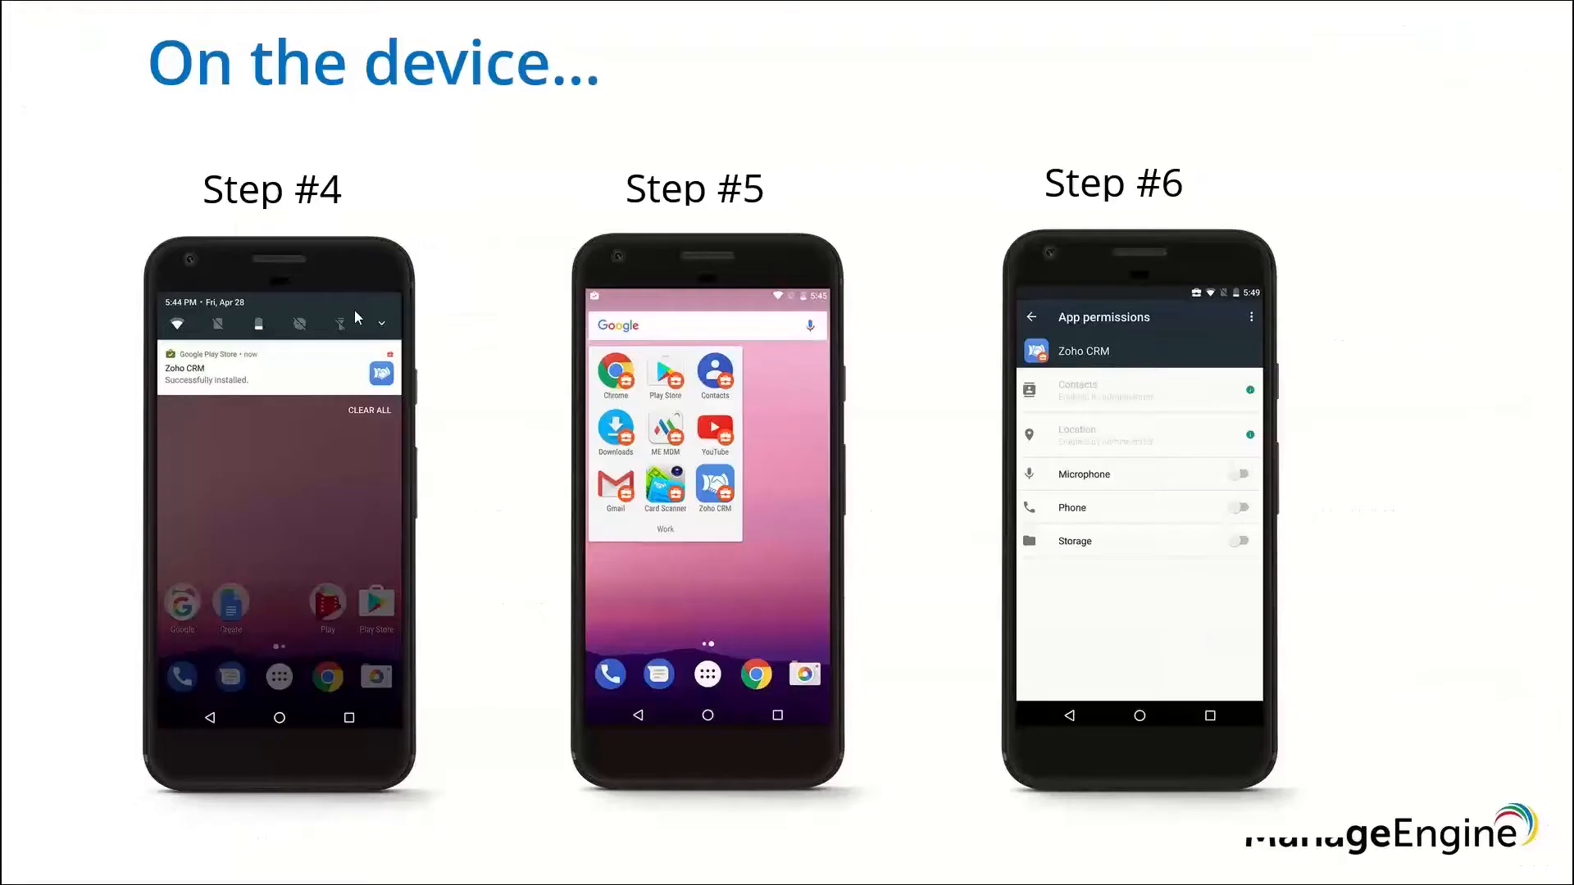
key(Right)
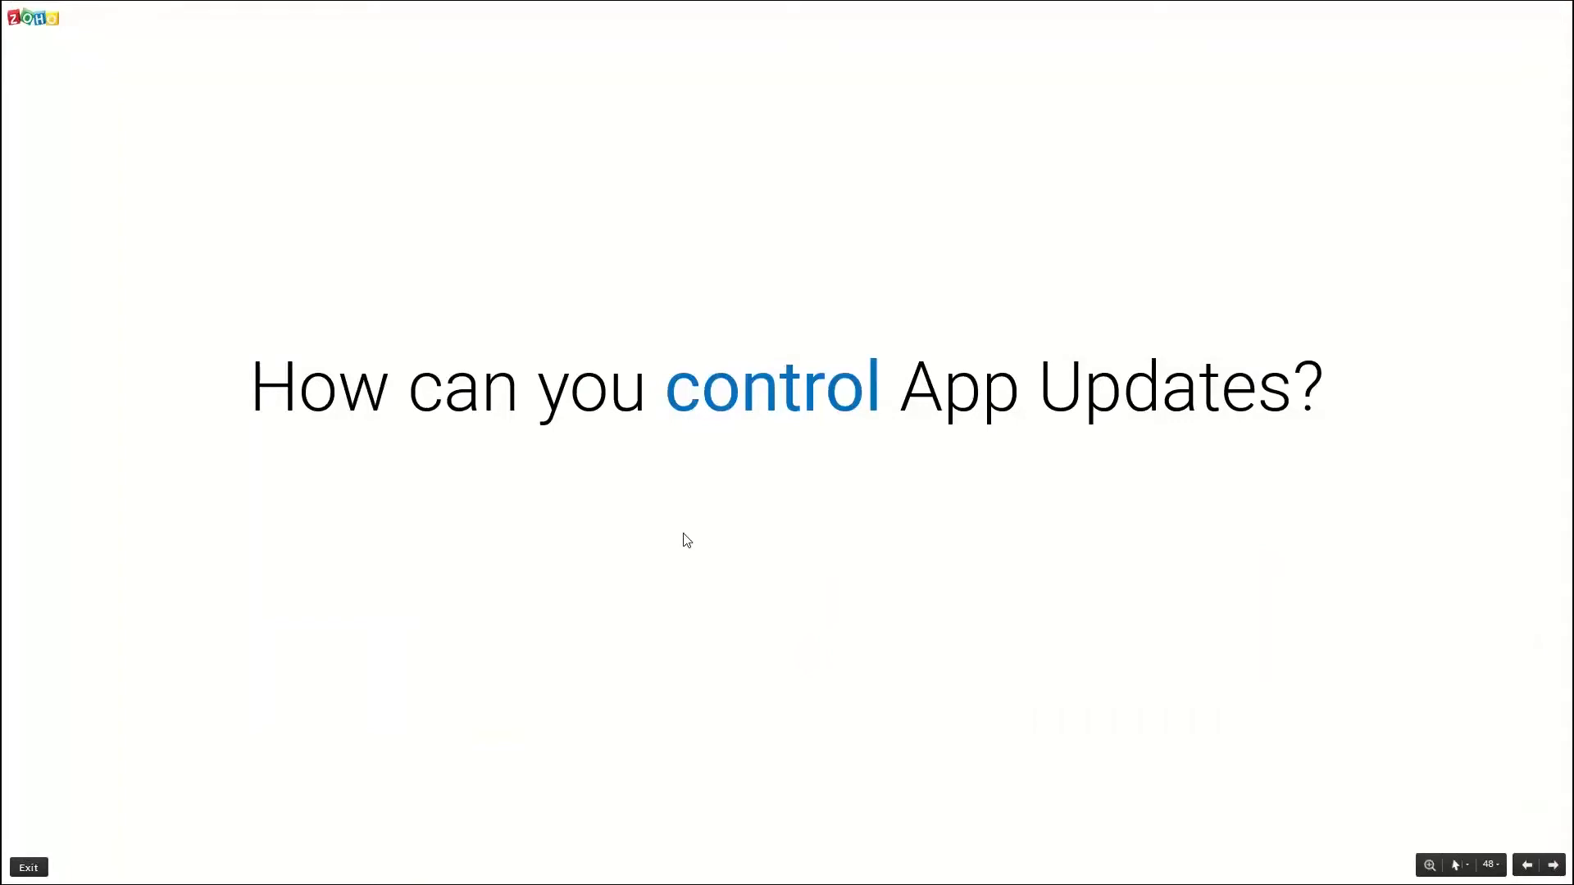
- Disable Automate Store App Updates, then bring up the App Repository list of 129 apps
key(alt+Tab)
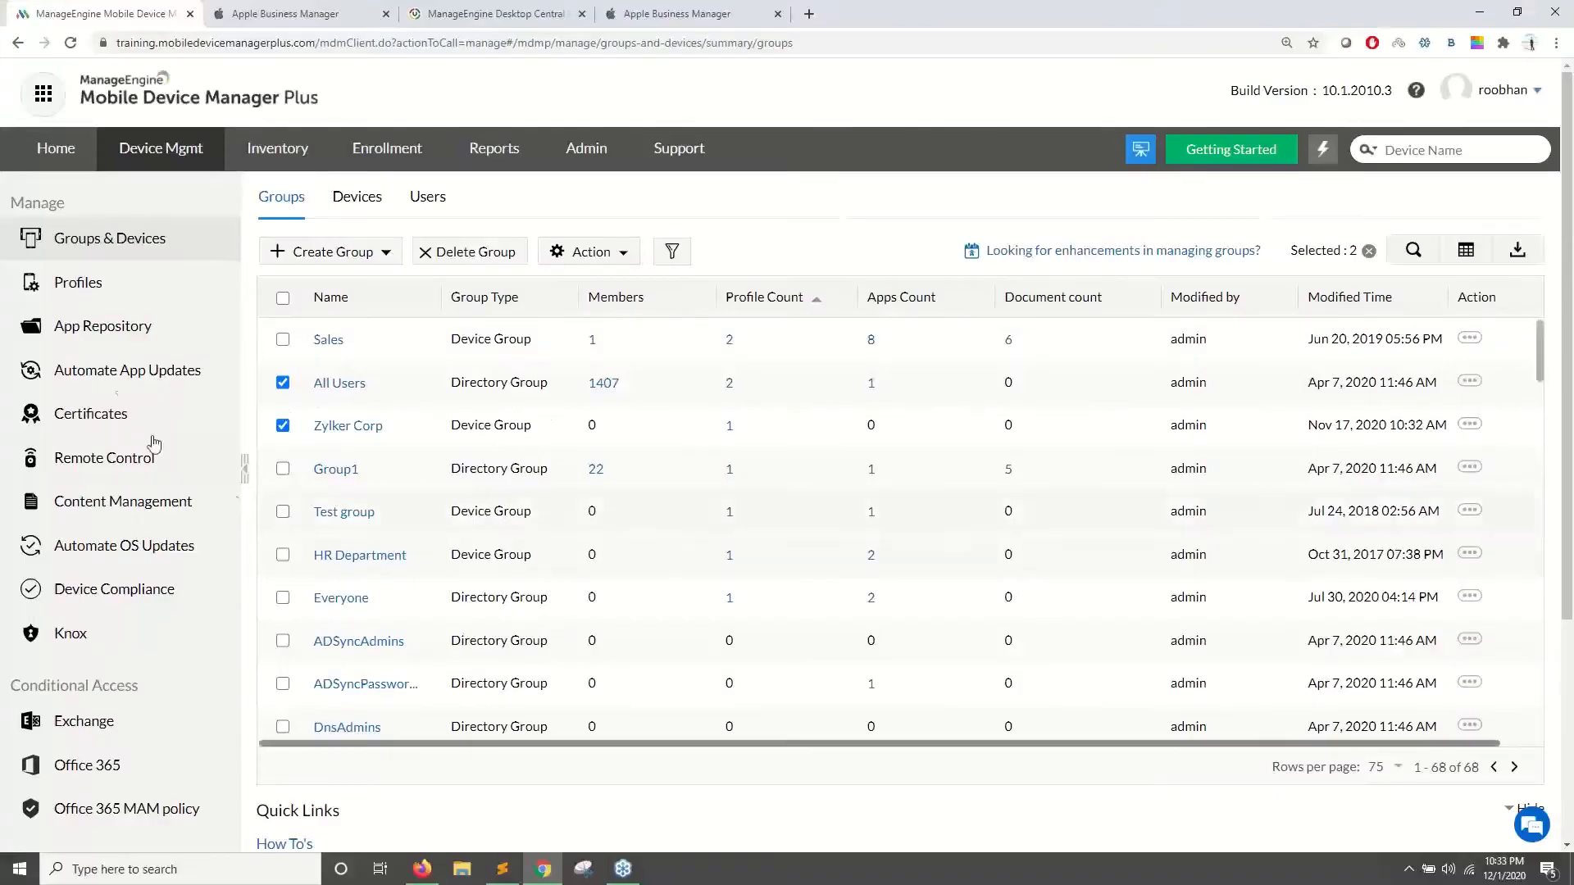
click(125, 376)
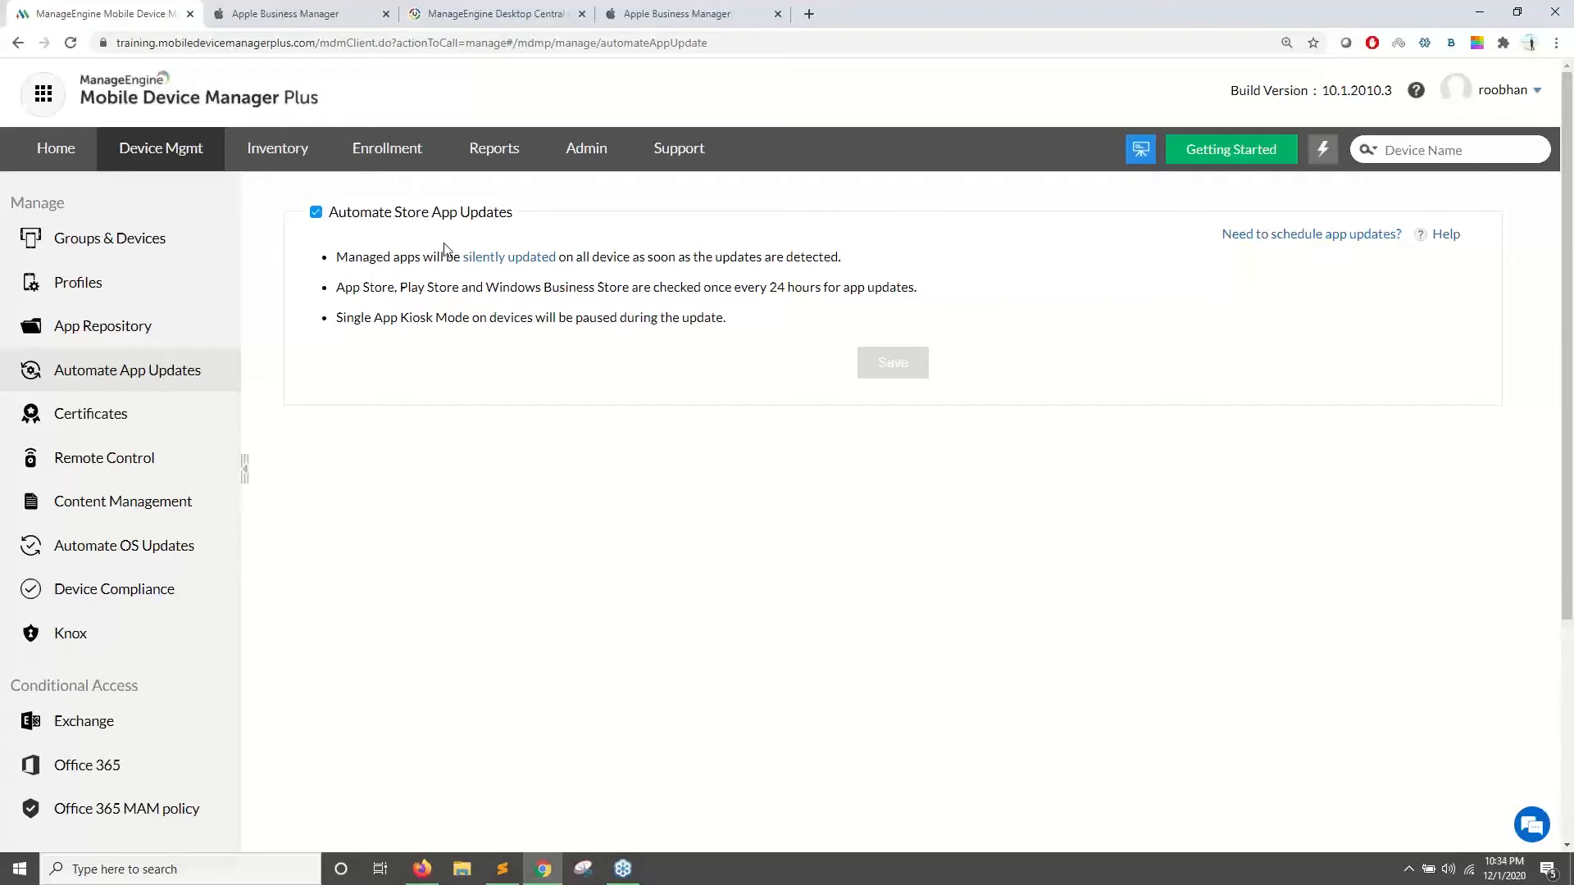
click(315, 212)
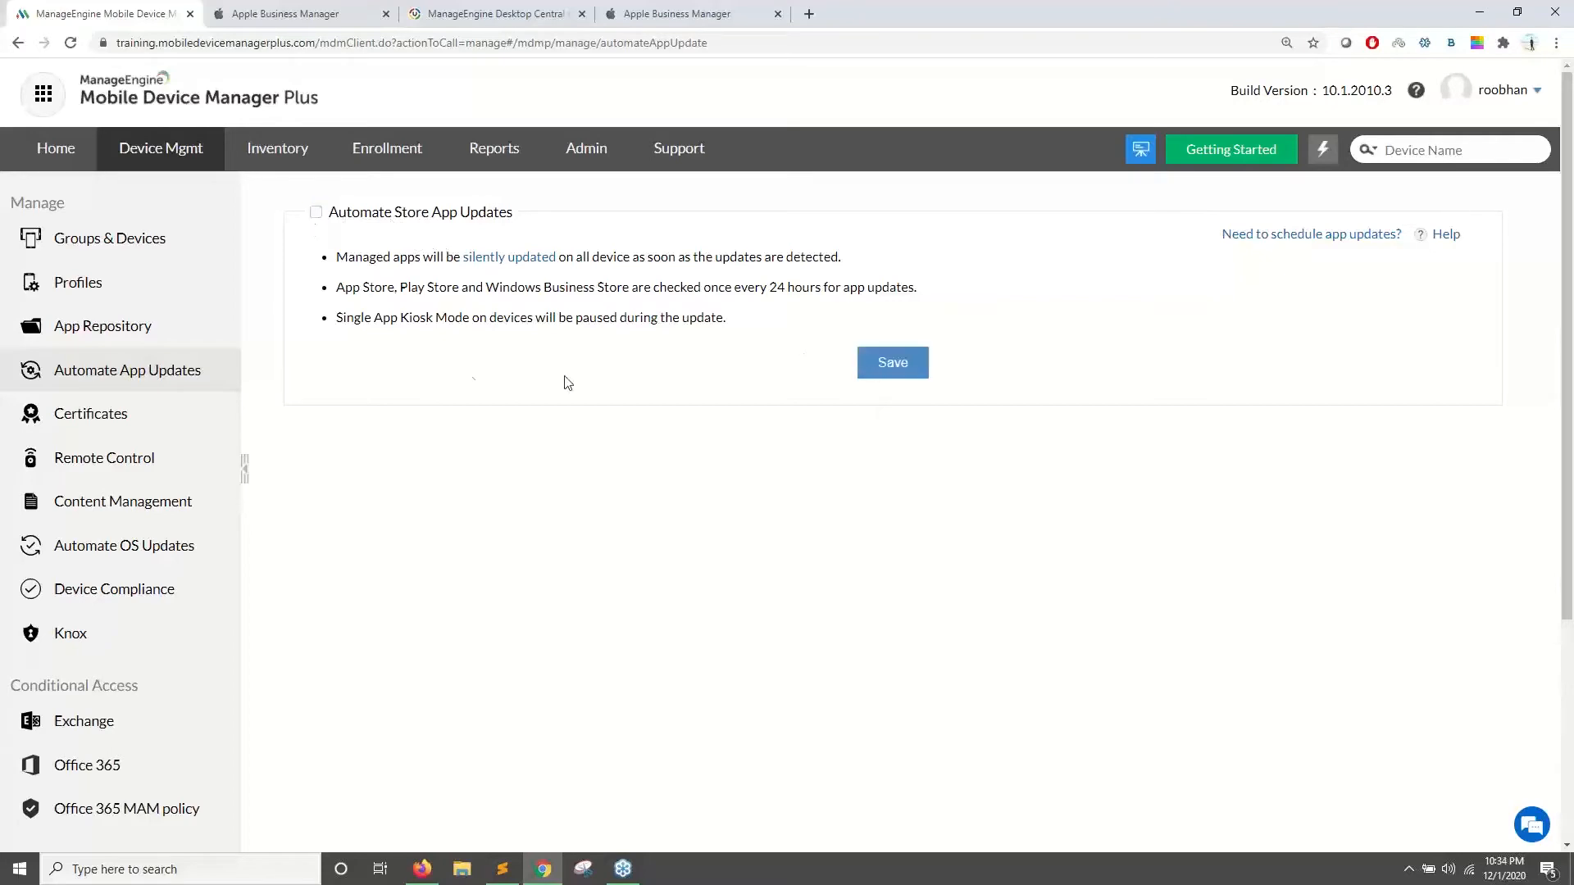
click(148, 332)
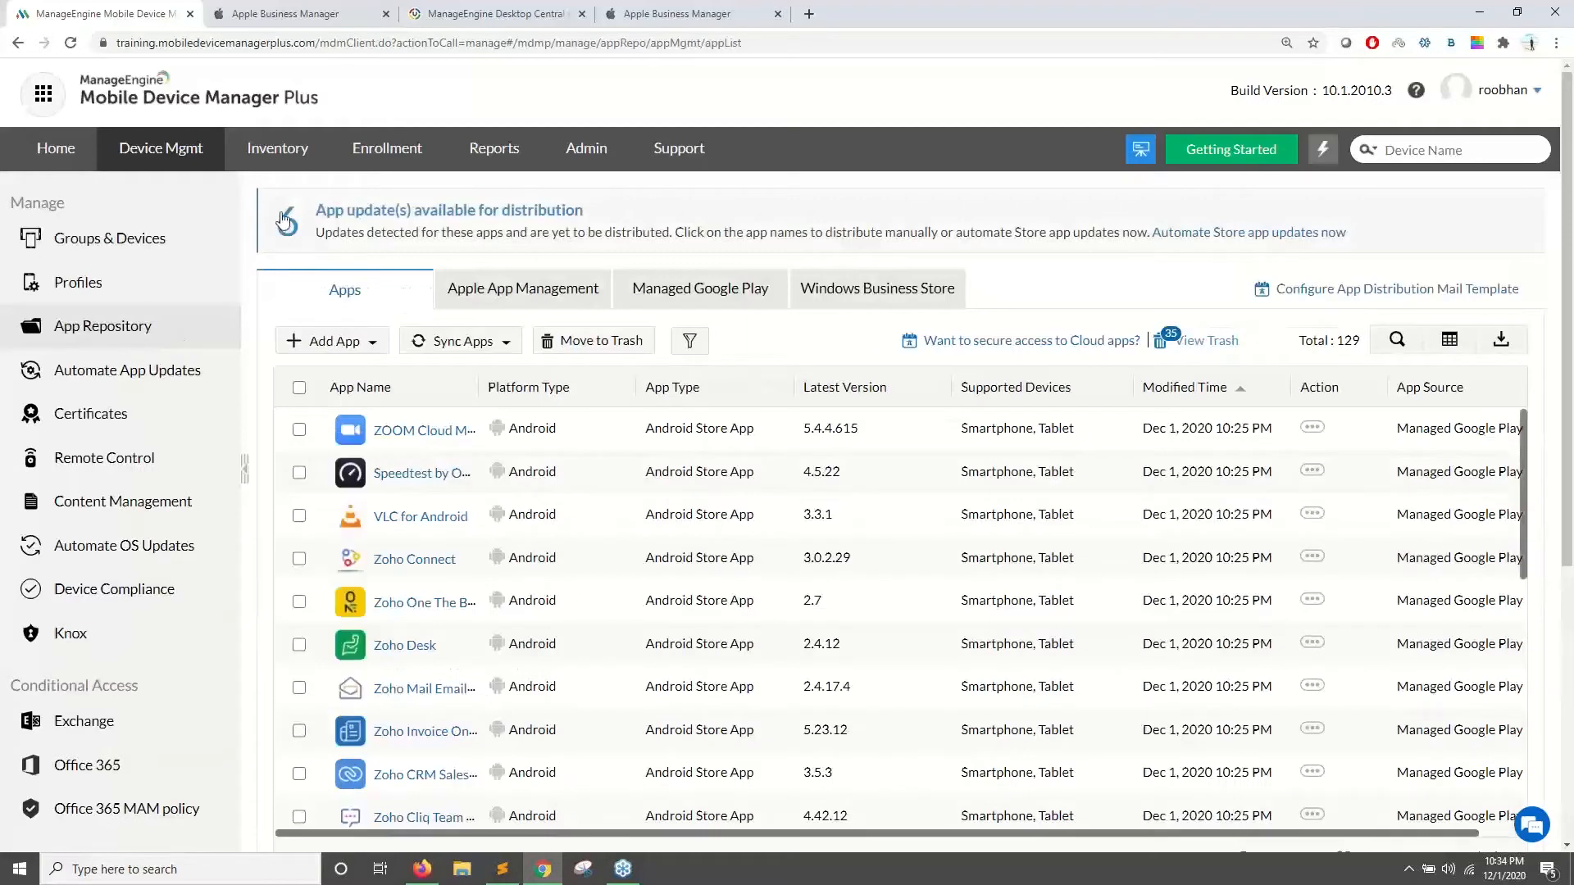
- Filter the App Repository to the six apps with pending updates
drag(598, 219, 287, 211)
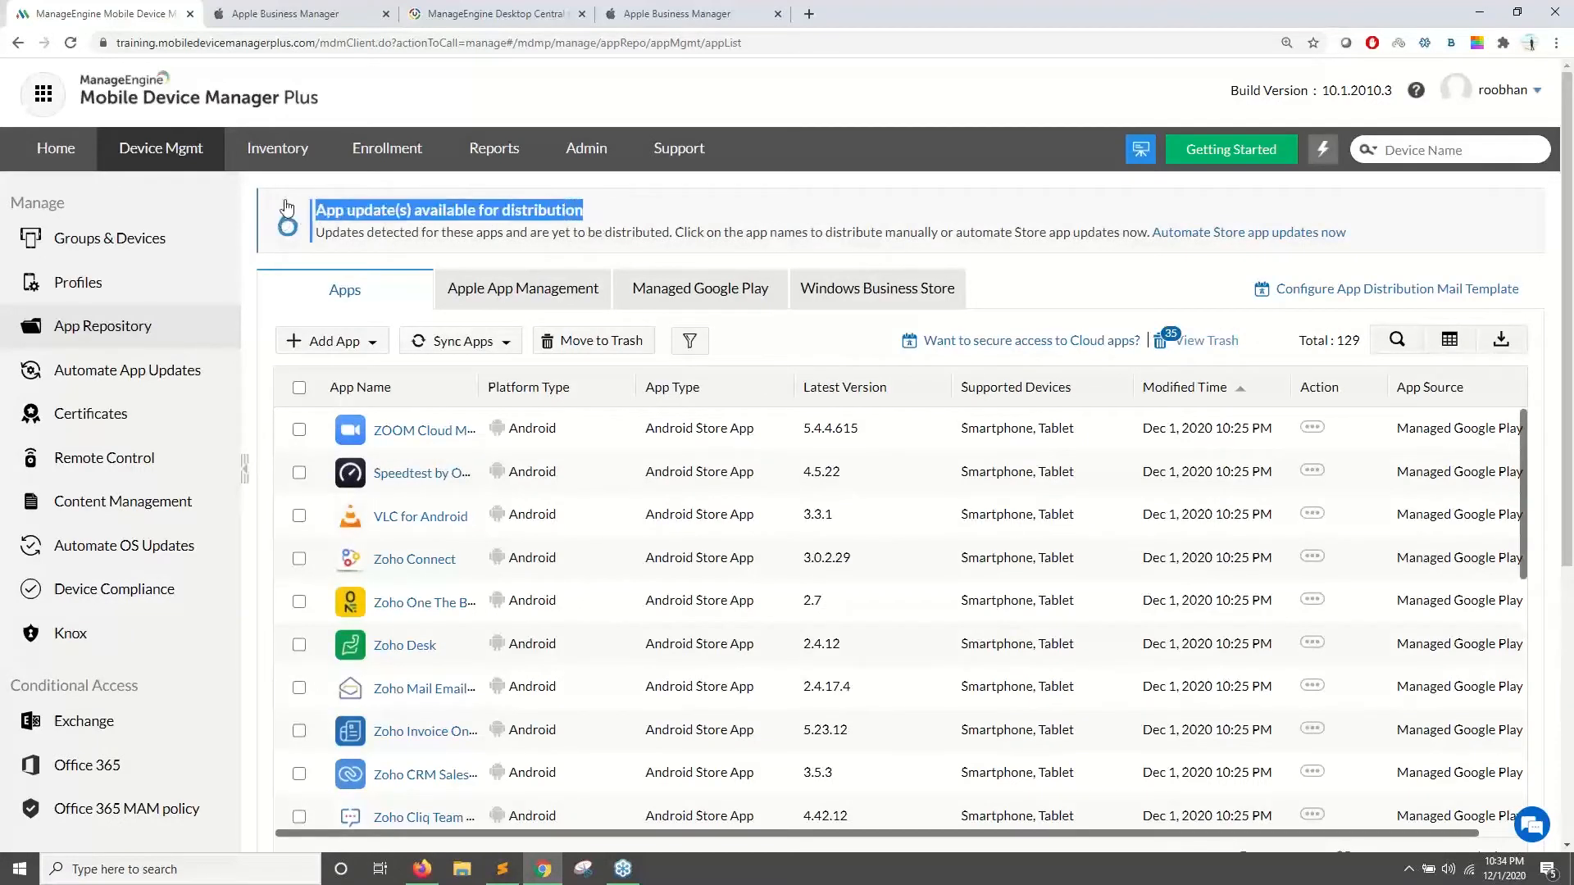
click(279, 256)
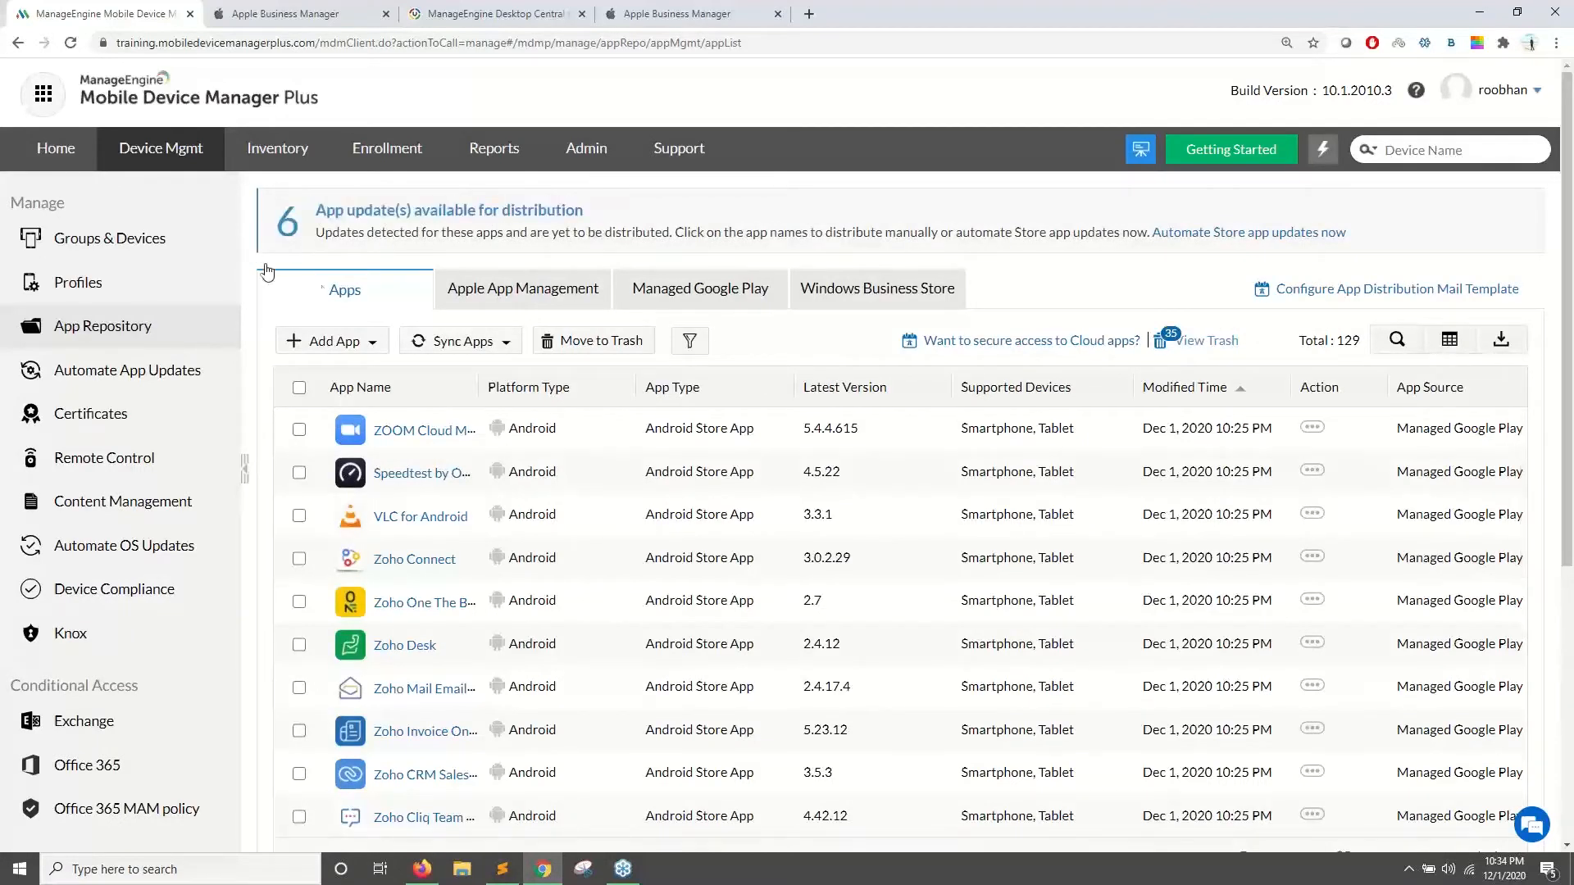
click(288, 231)
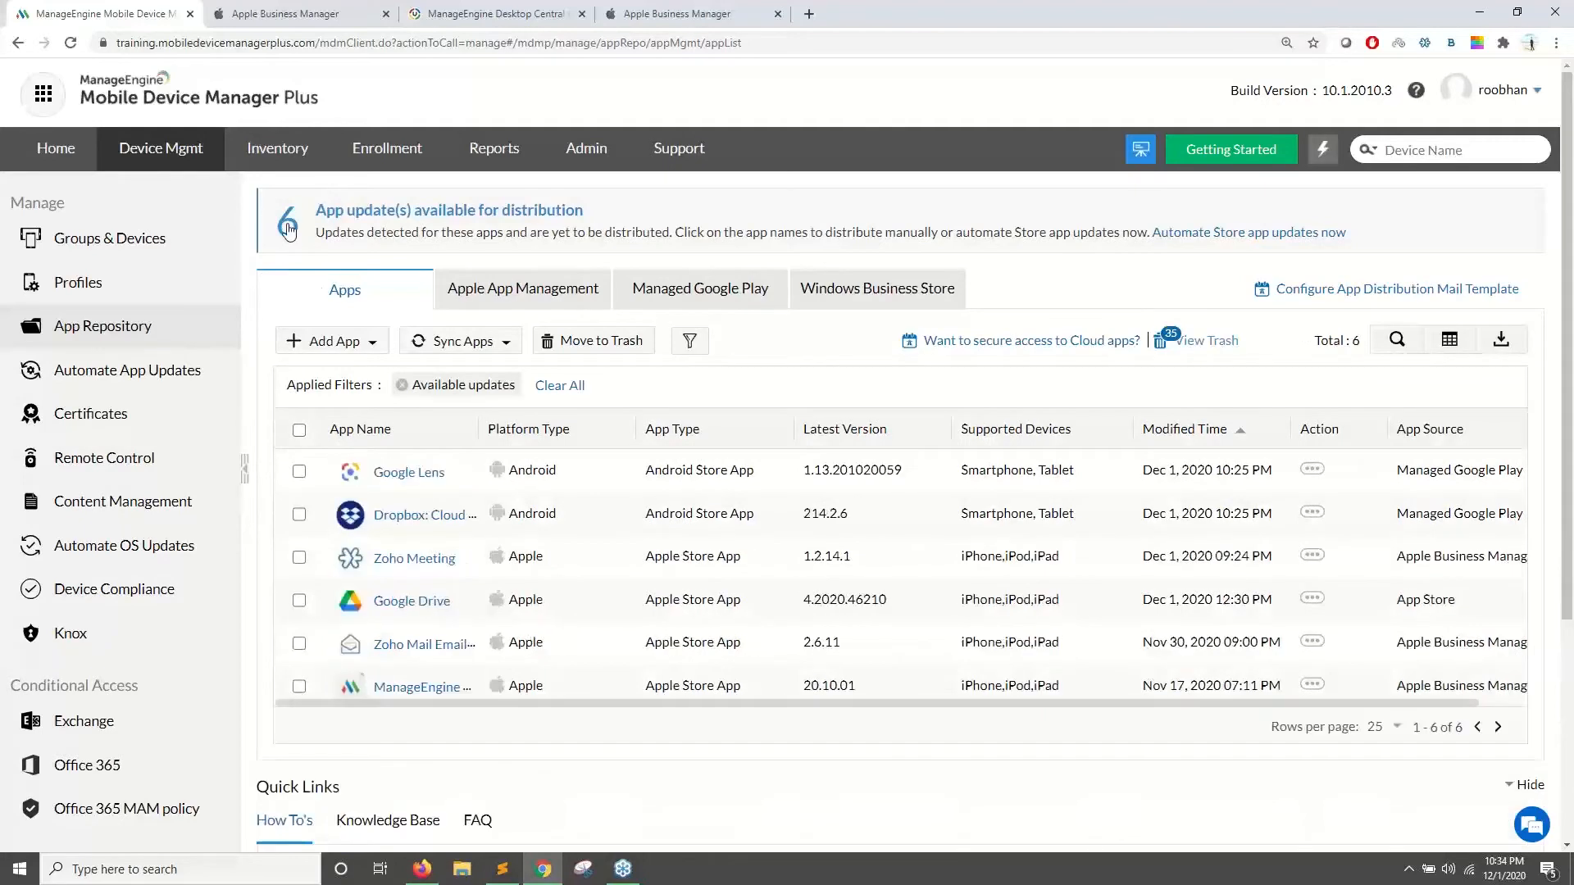
scroll(397, 344, down, 2)
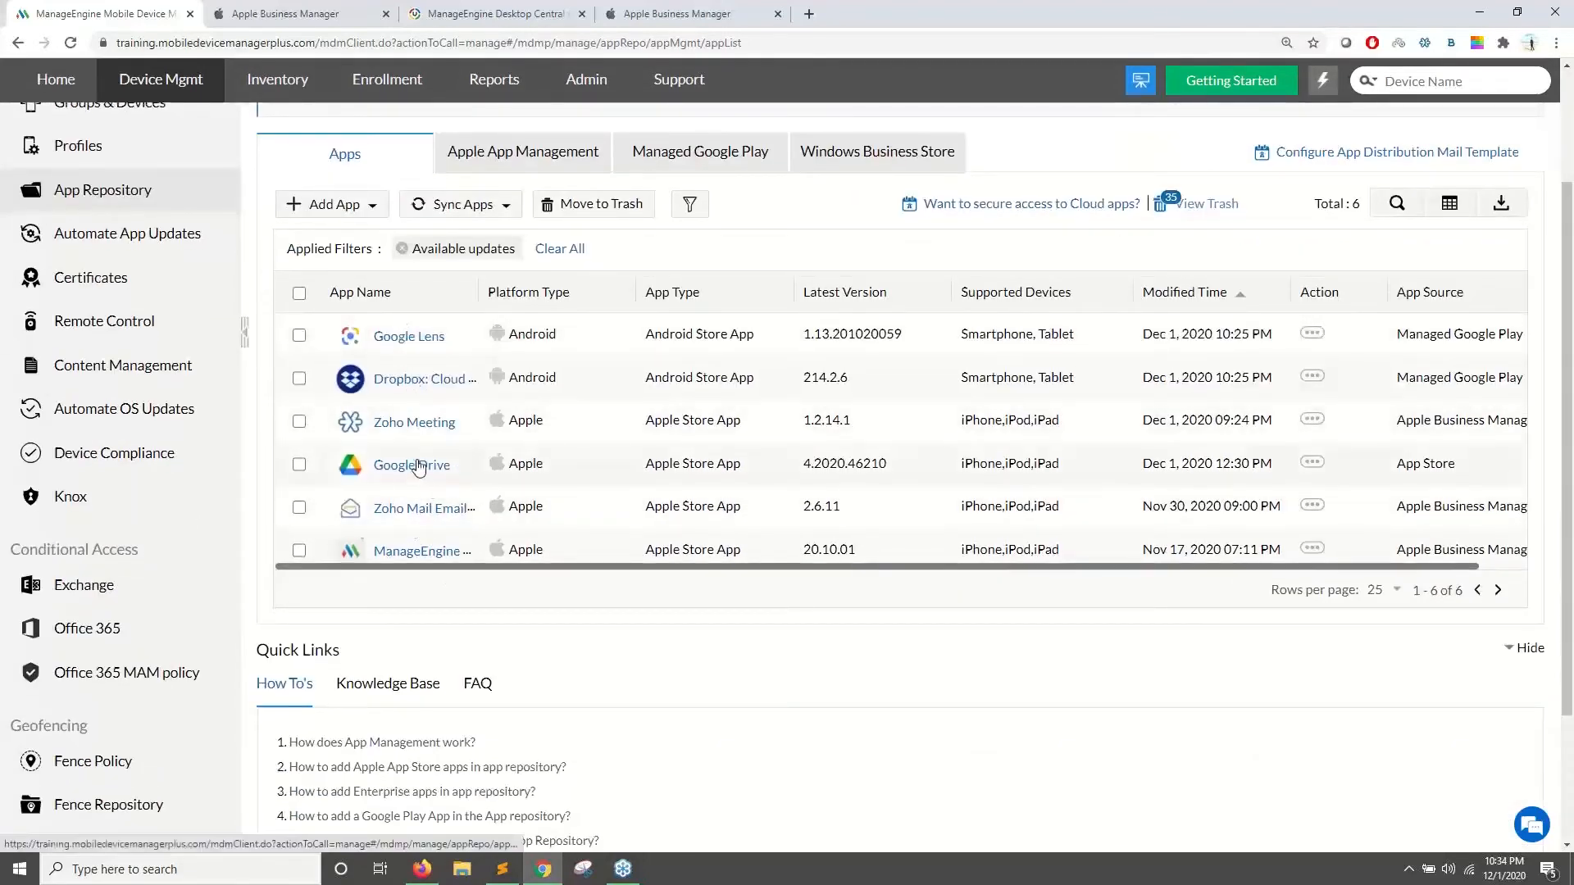
- Review Zoho Meeting's distribution status, highlighting the three devices with pending updates
click(418, 423)
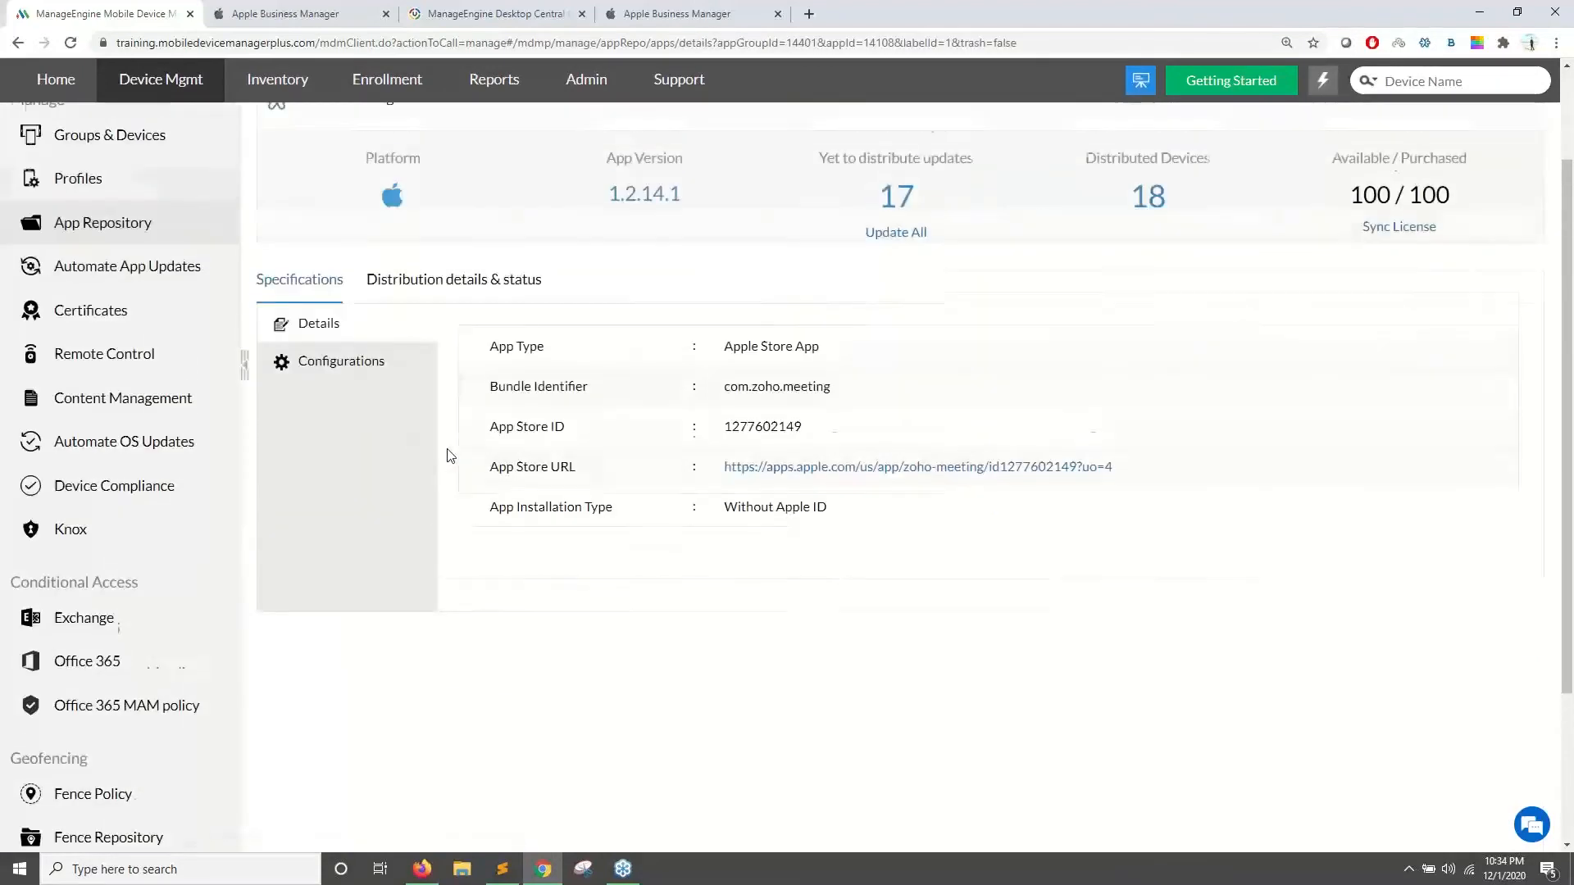
drag(974, 345, 880, 344)
click(520, 386)
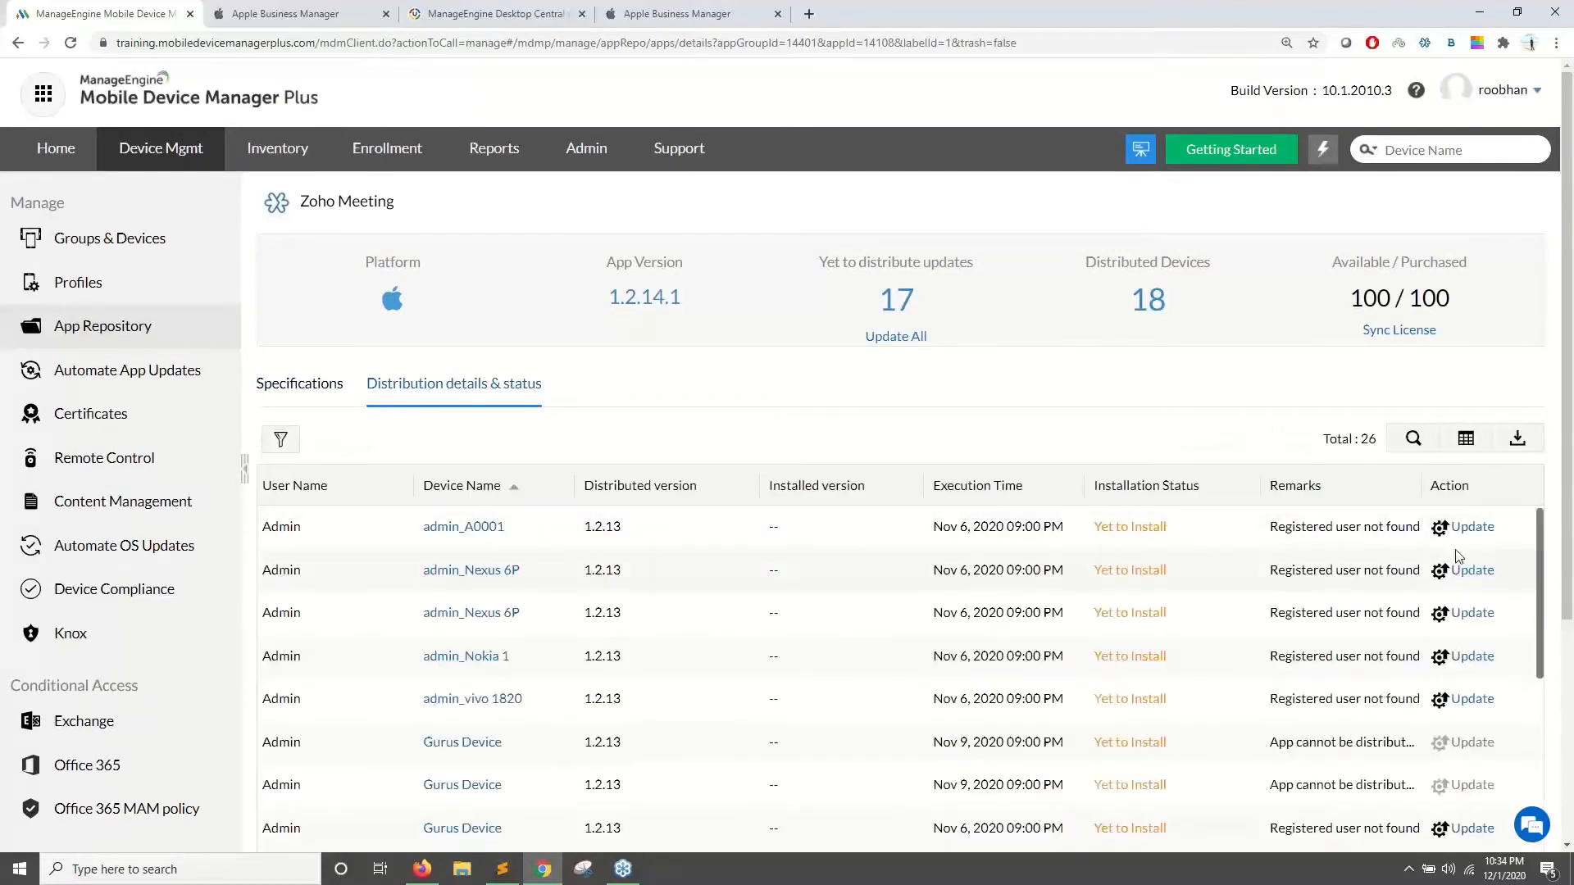
double_click(1489, 534)
double_click(1489, 579)
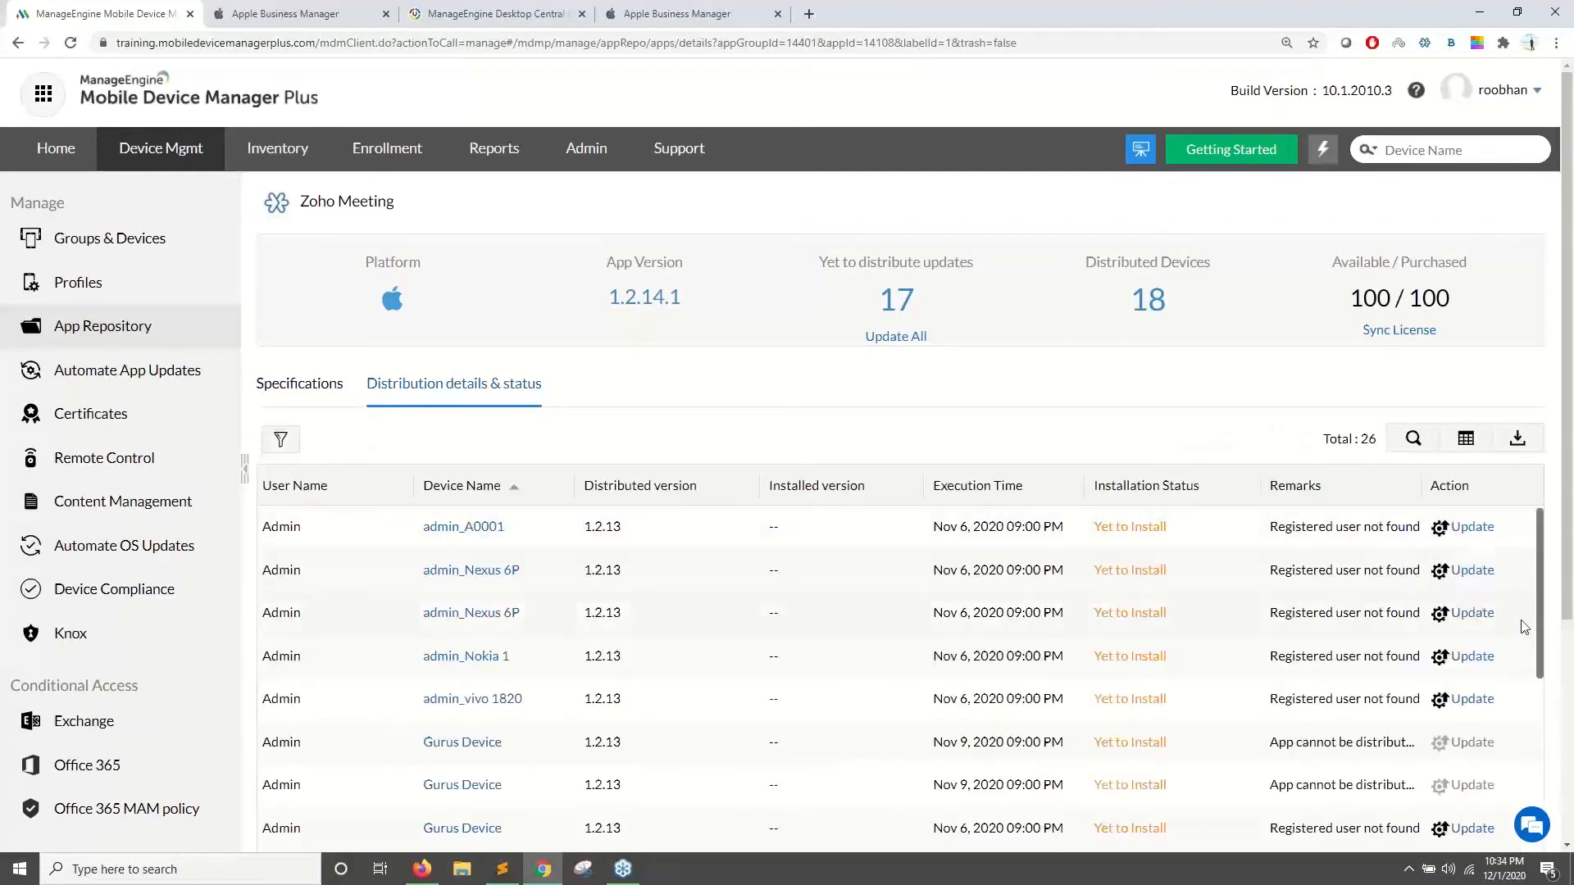
drag(1522, 623, 1432, 619)
click(1149, 453)
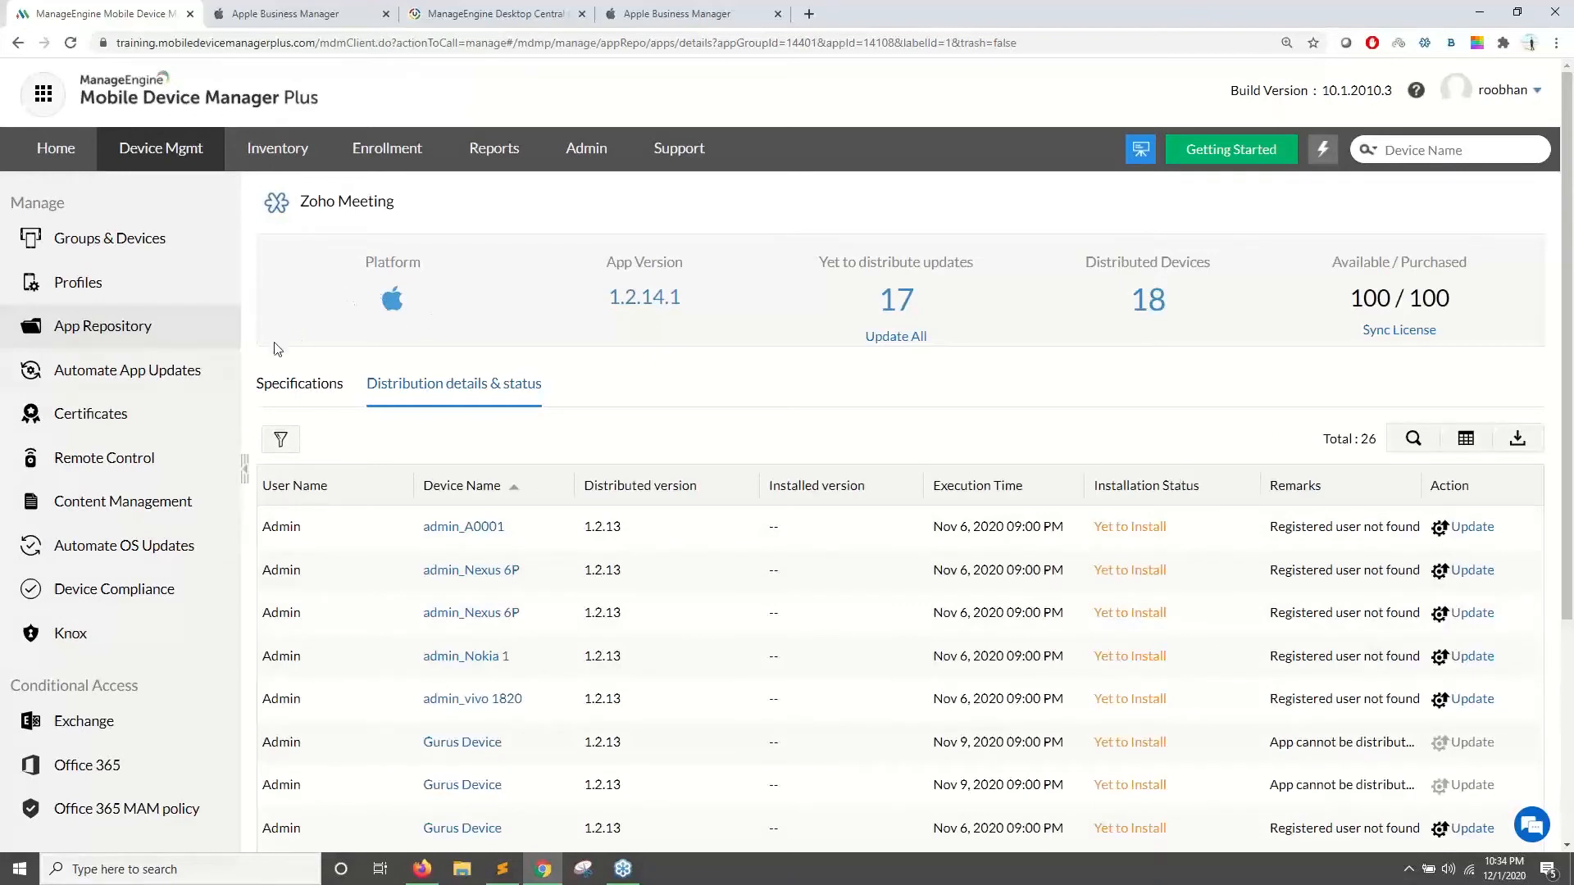
- Return to the full app list, then advance the slideshow to the Managing enterprise apps slide
click(154, 375)
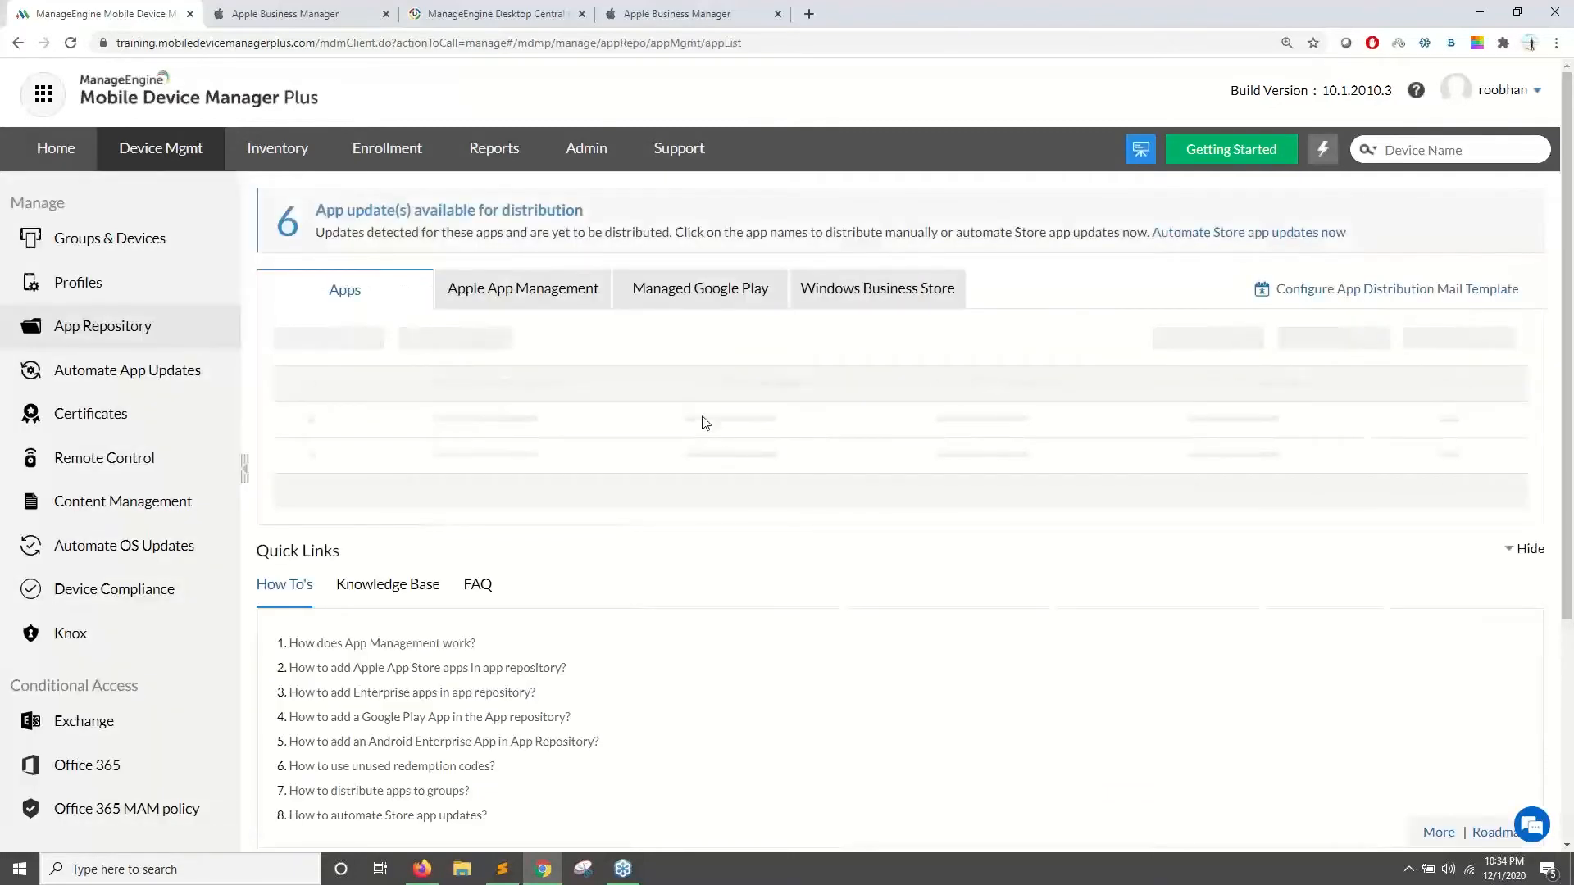
key(alt+Tab)
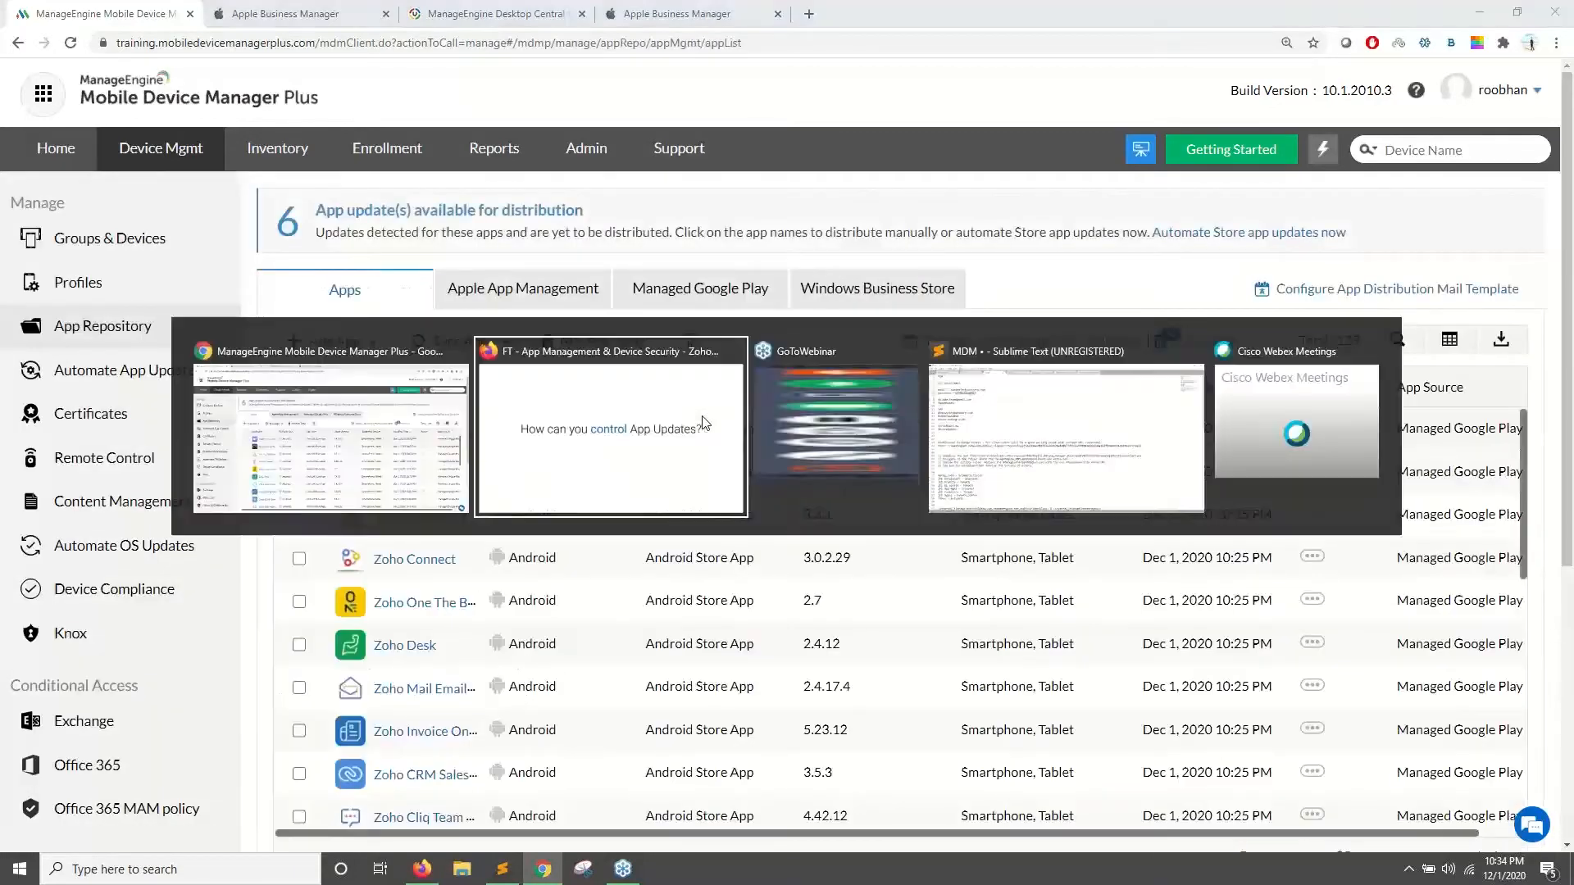
key(Right)
key(Right)
key(Right)
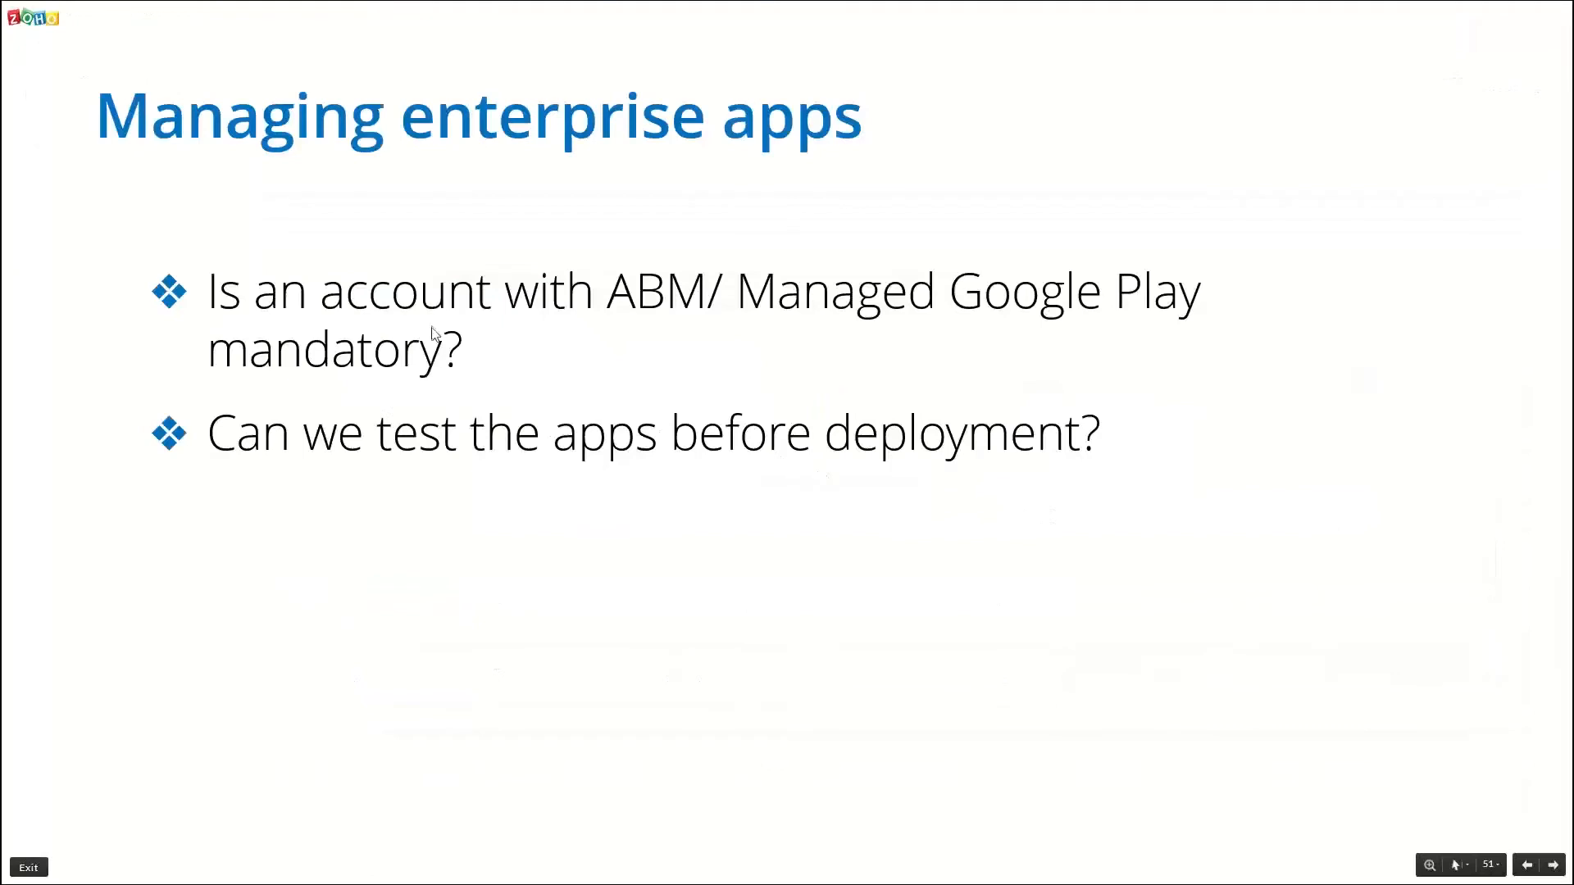
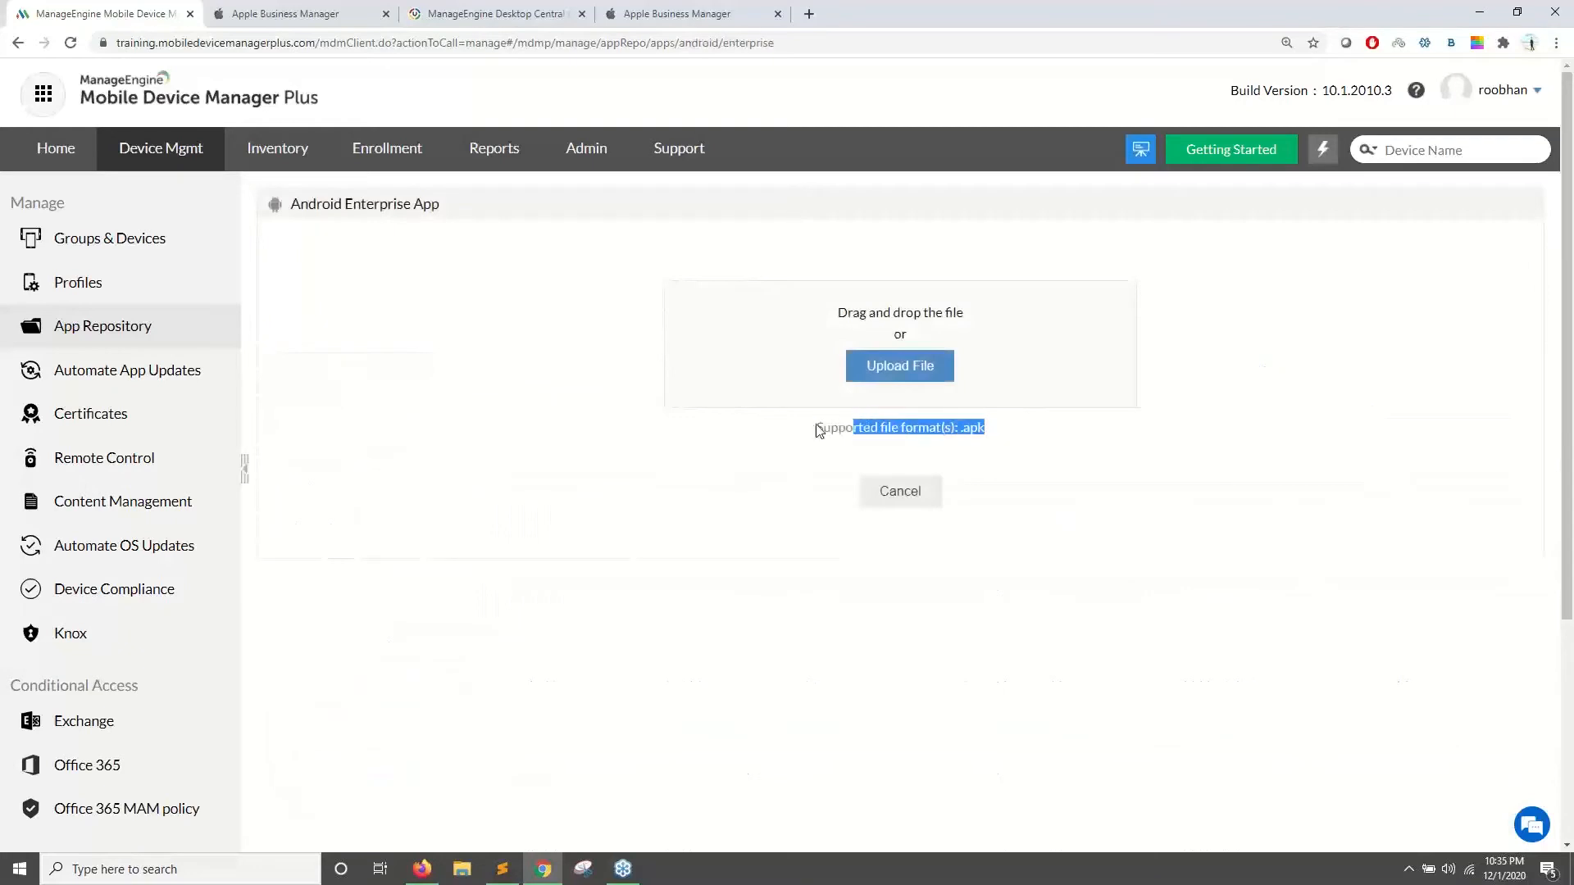
- Upload the Z Delivery apk, confirm name and version 1.0, and save it as an in-house app
click(901, 385)
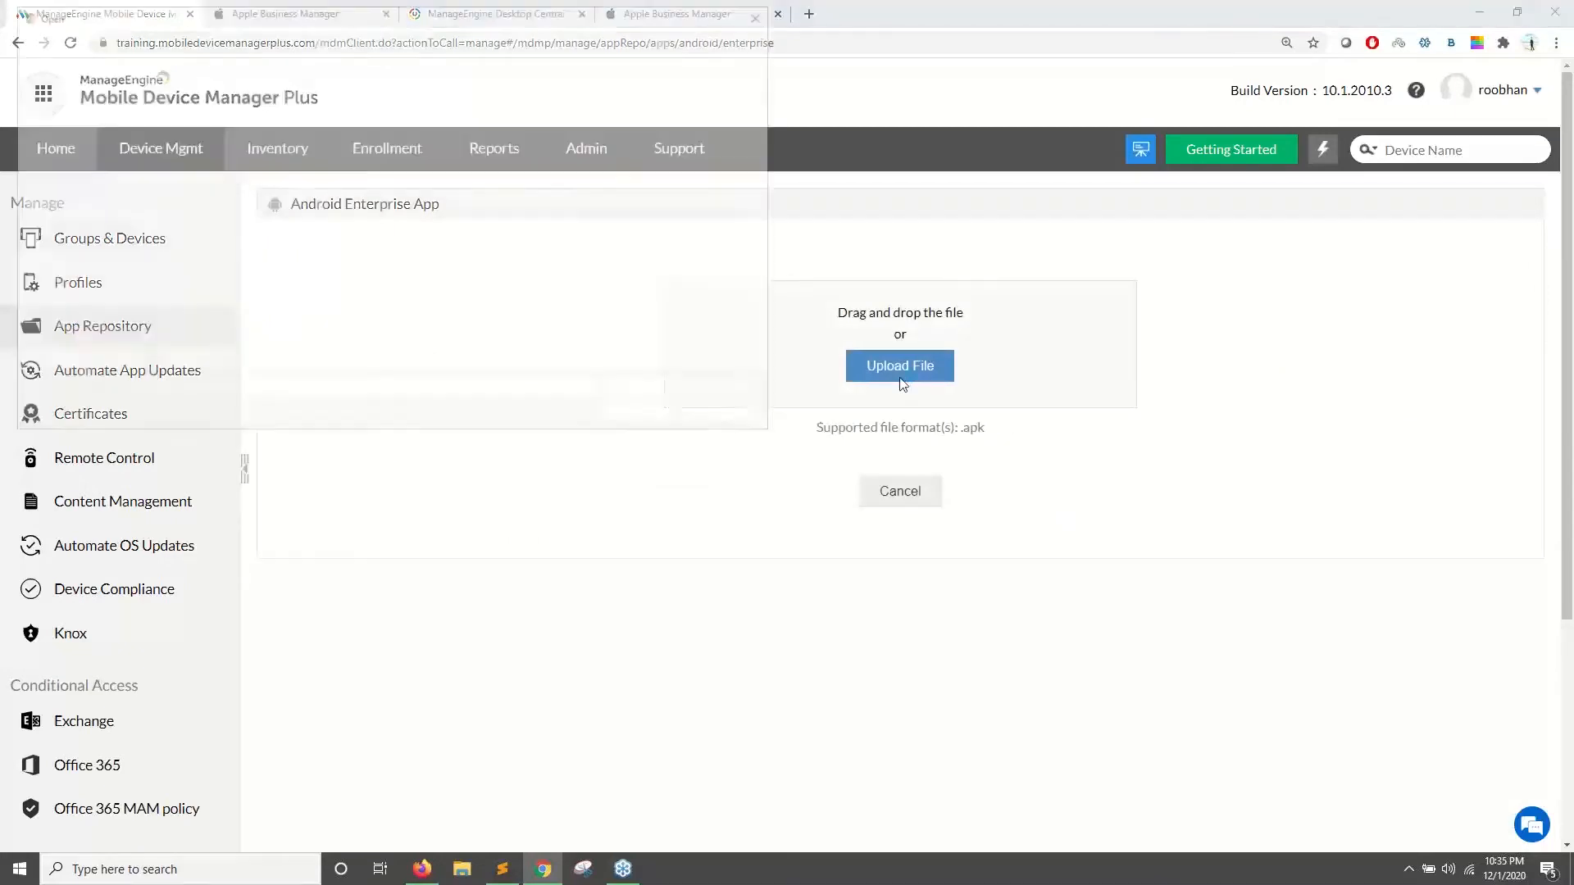
double_click(263, 122)
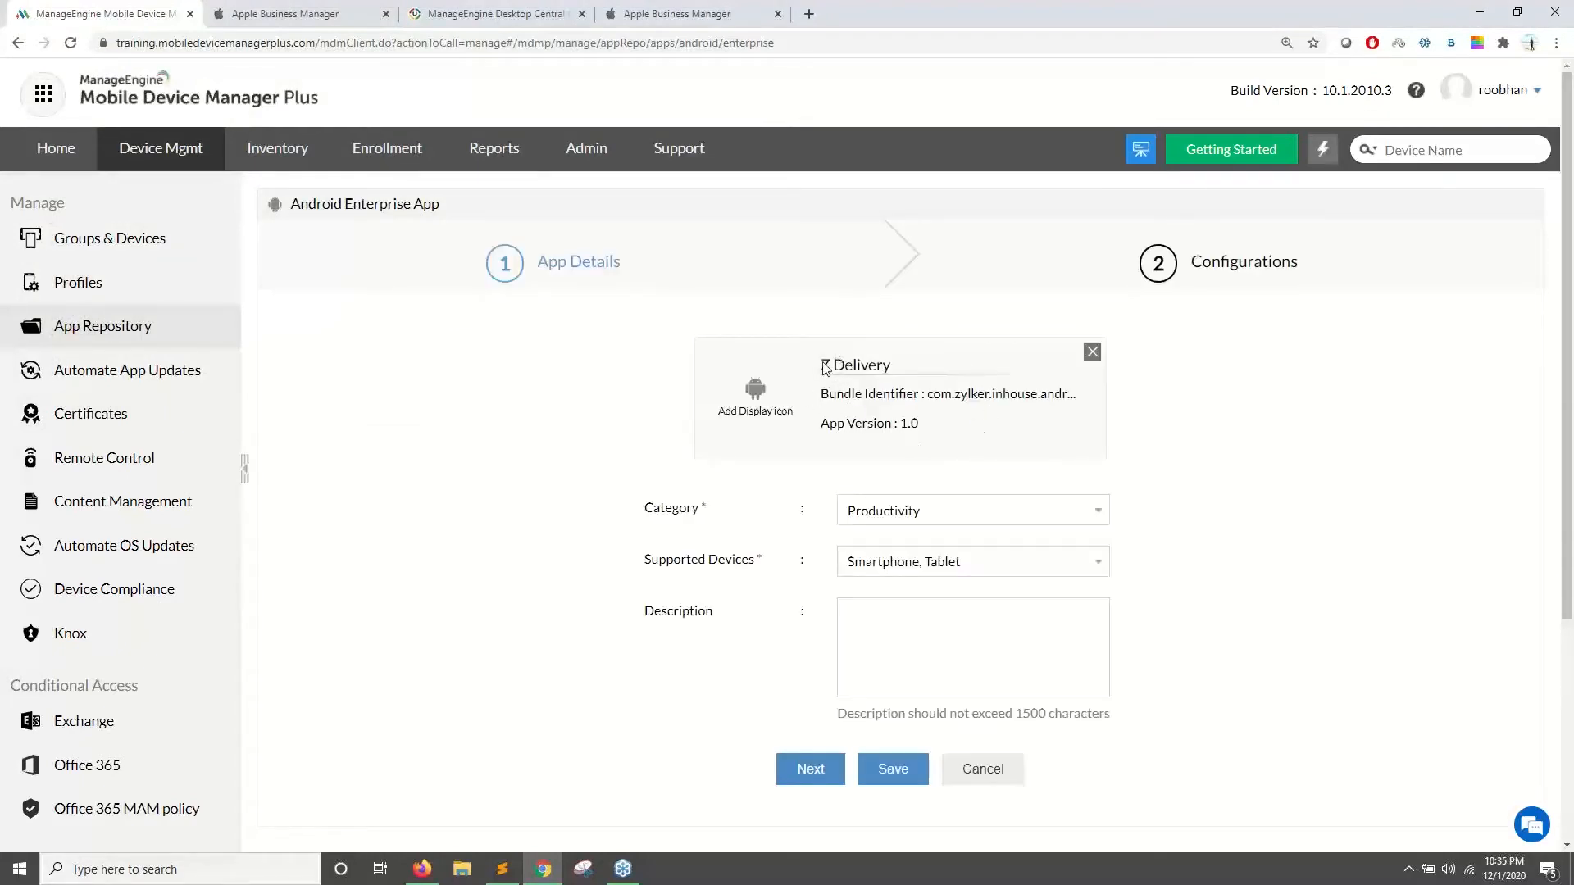
drag(824, 367, 909, 383)
drag(822, 424, 920, 424)
scroll(923, 477, down, 3)
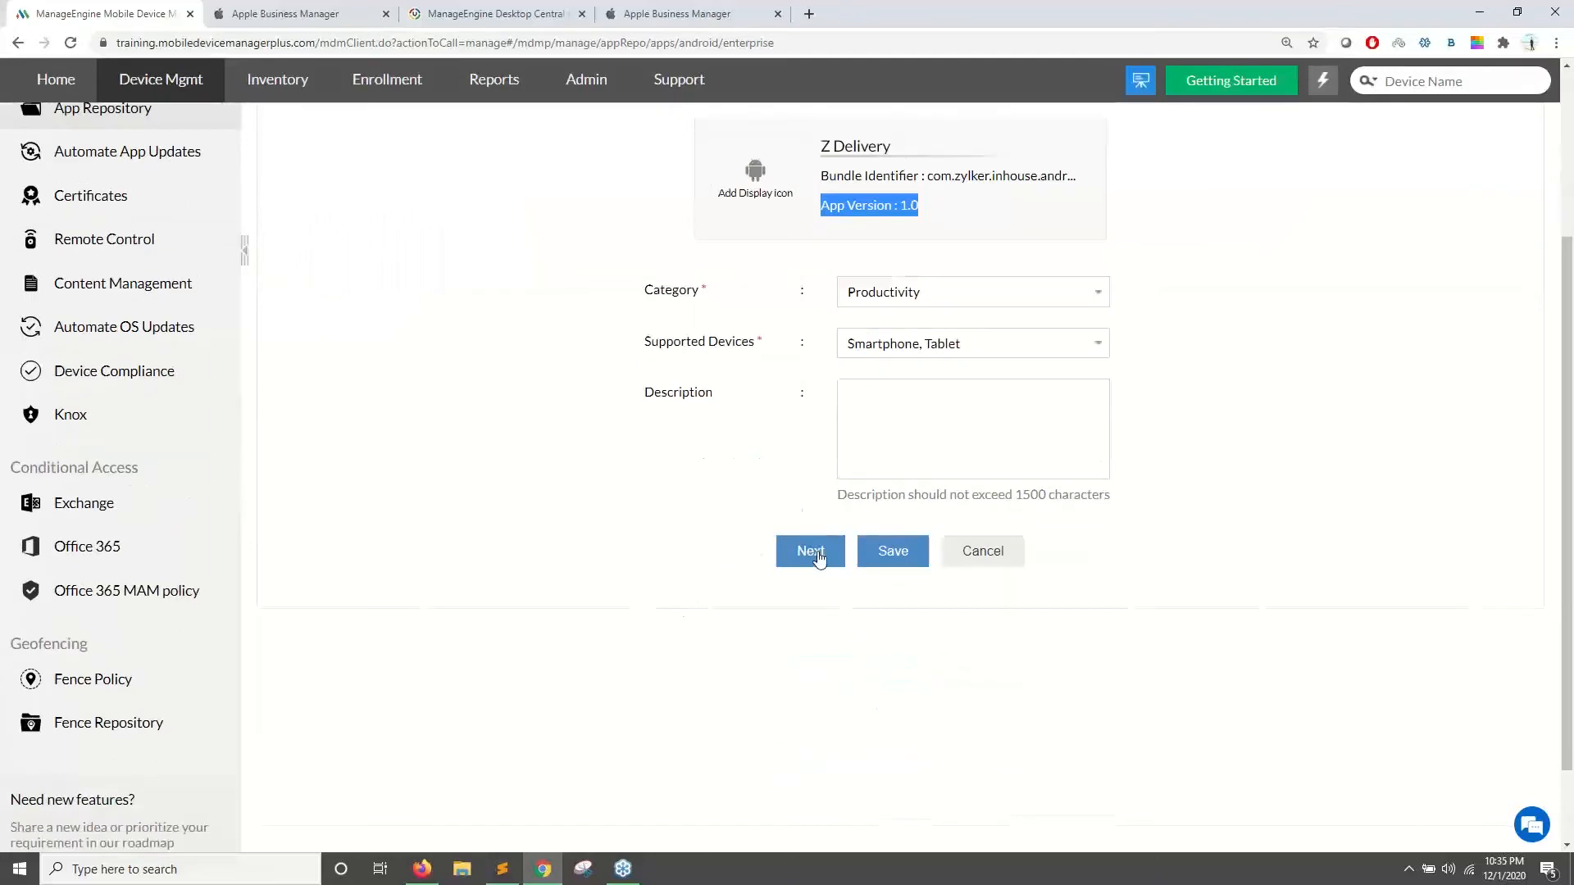
click(812, 552)
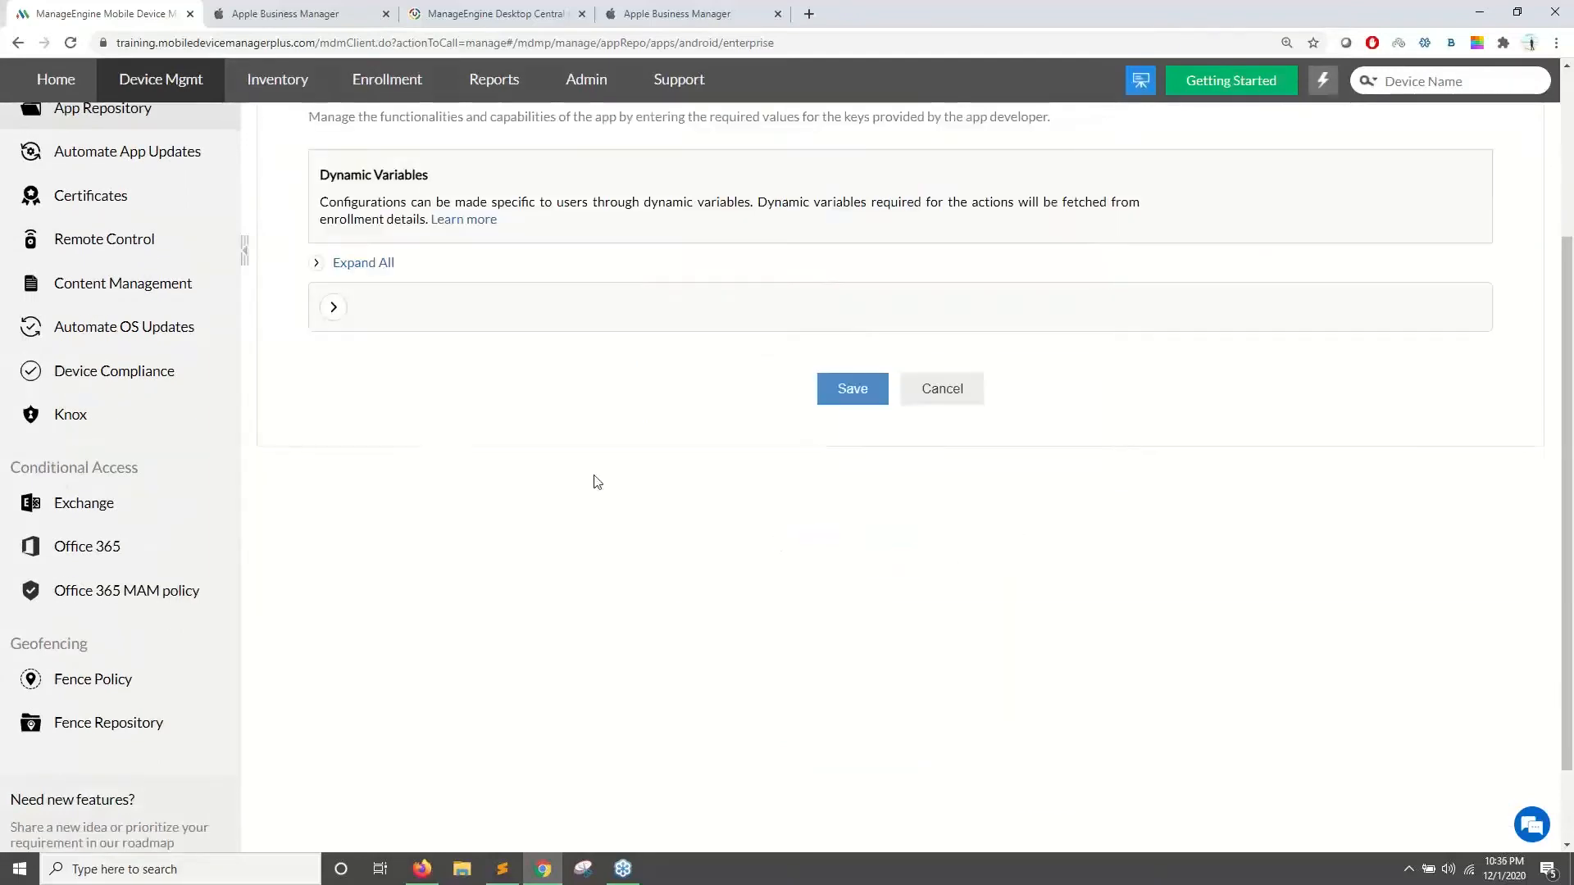
scroll(529, 410, up, 1)
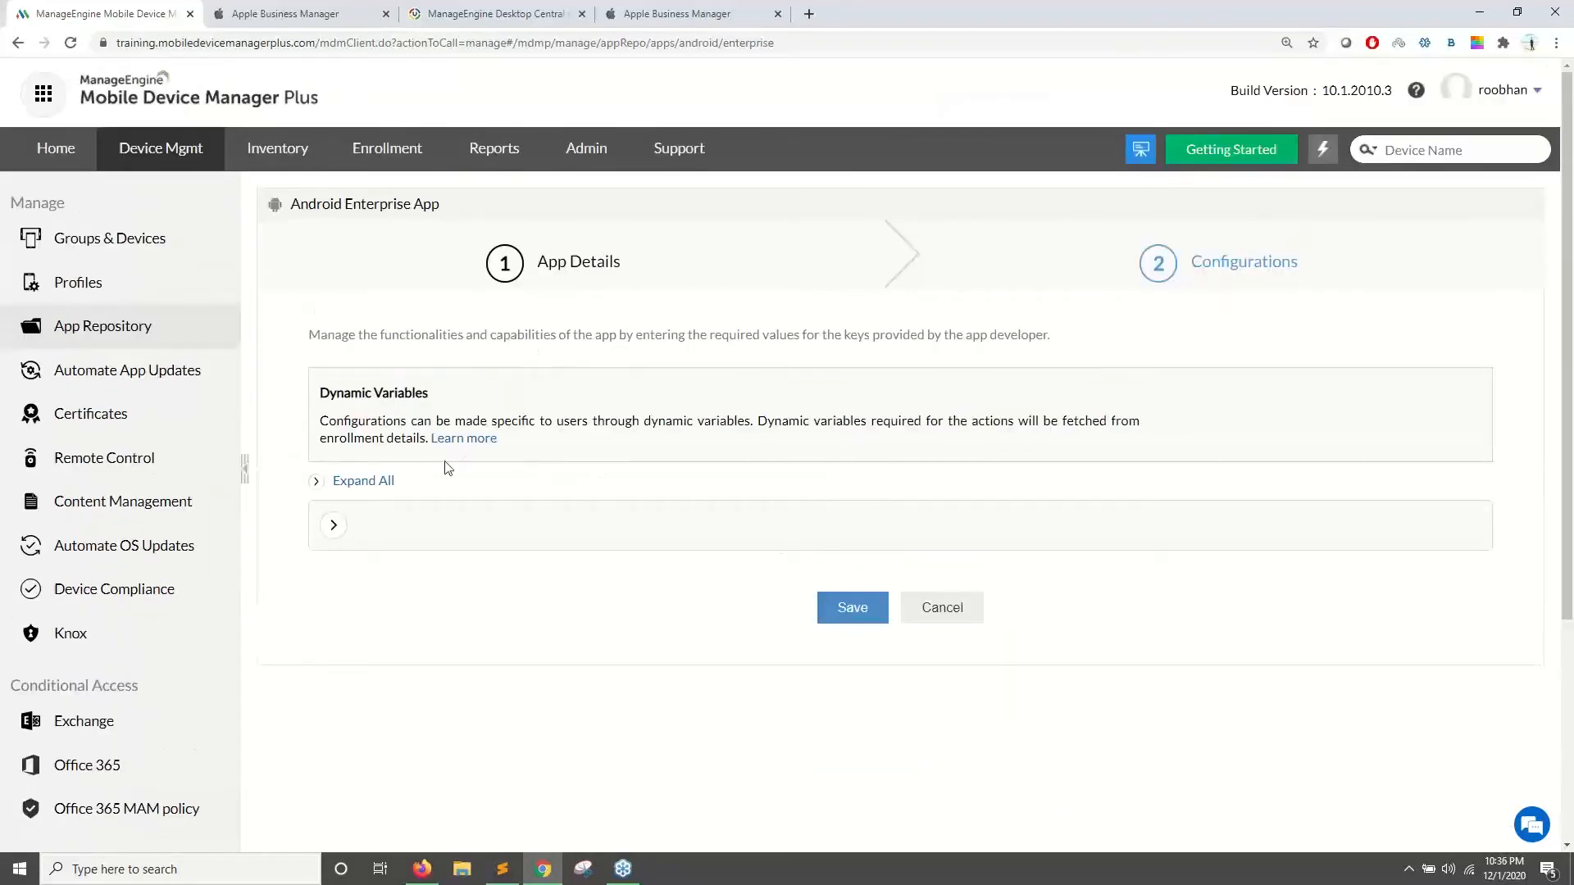
click(343, 479)
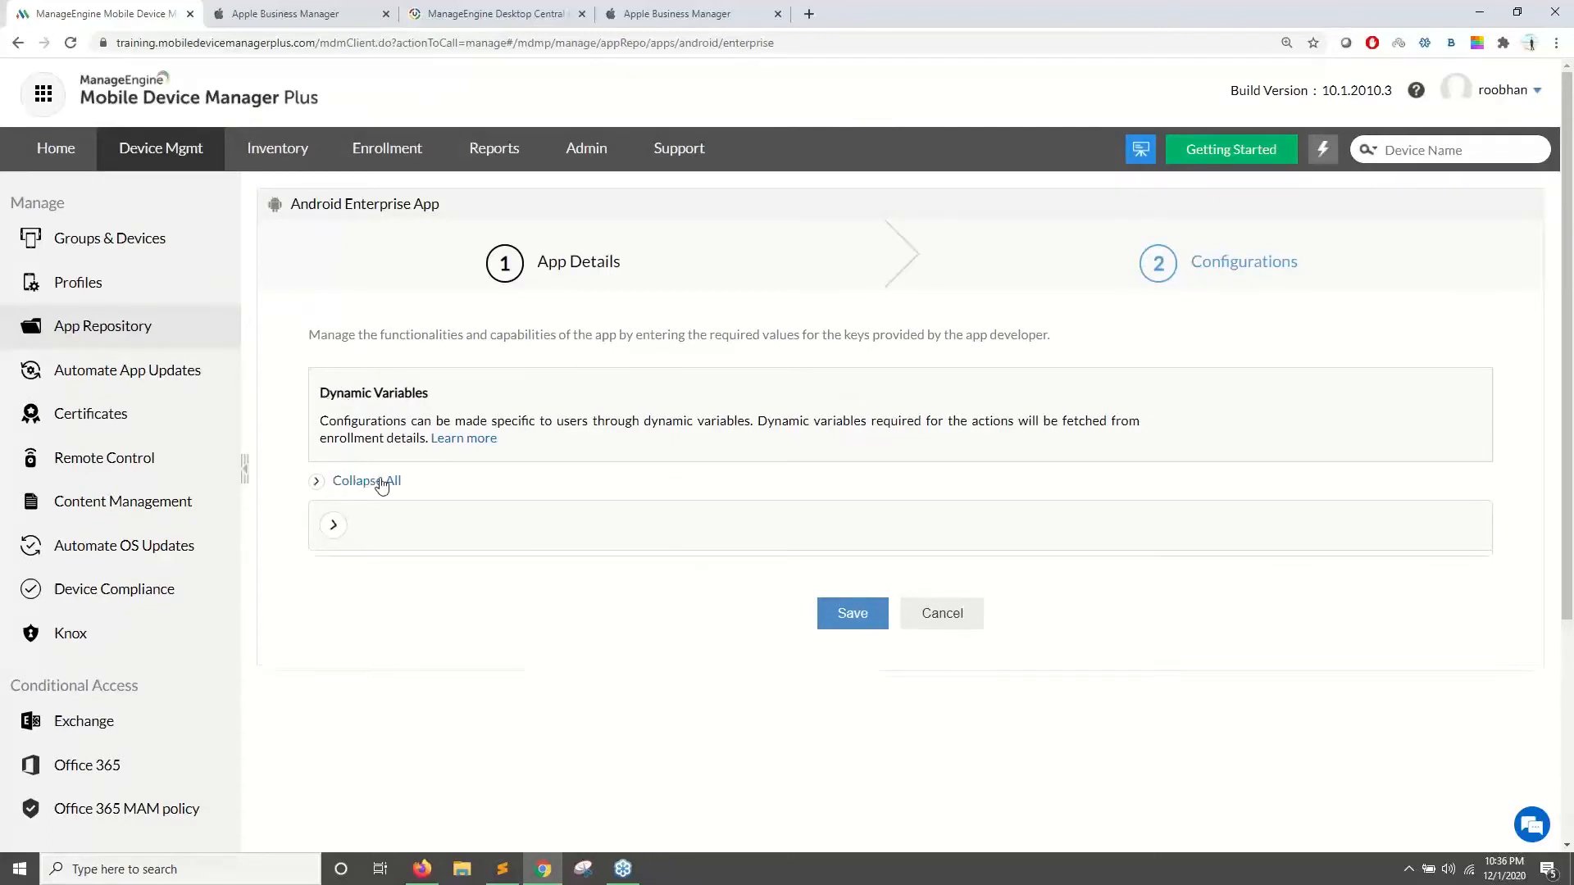
click(857, 778)
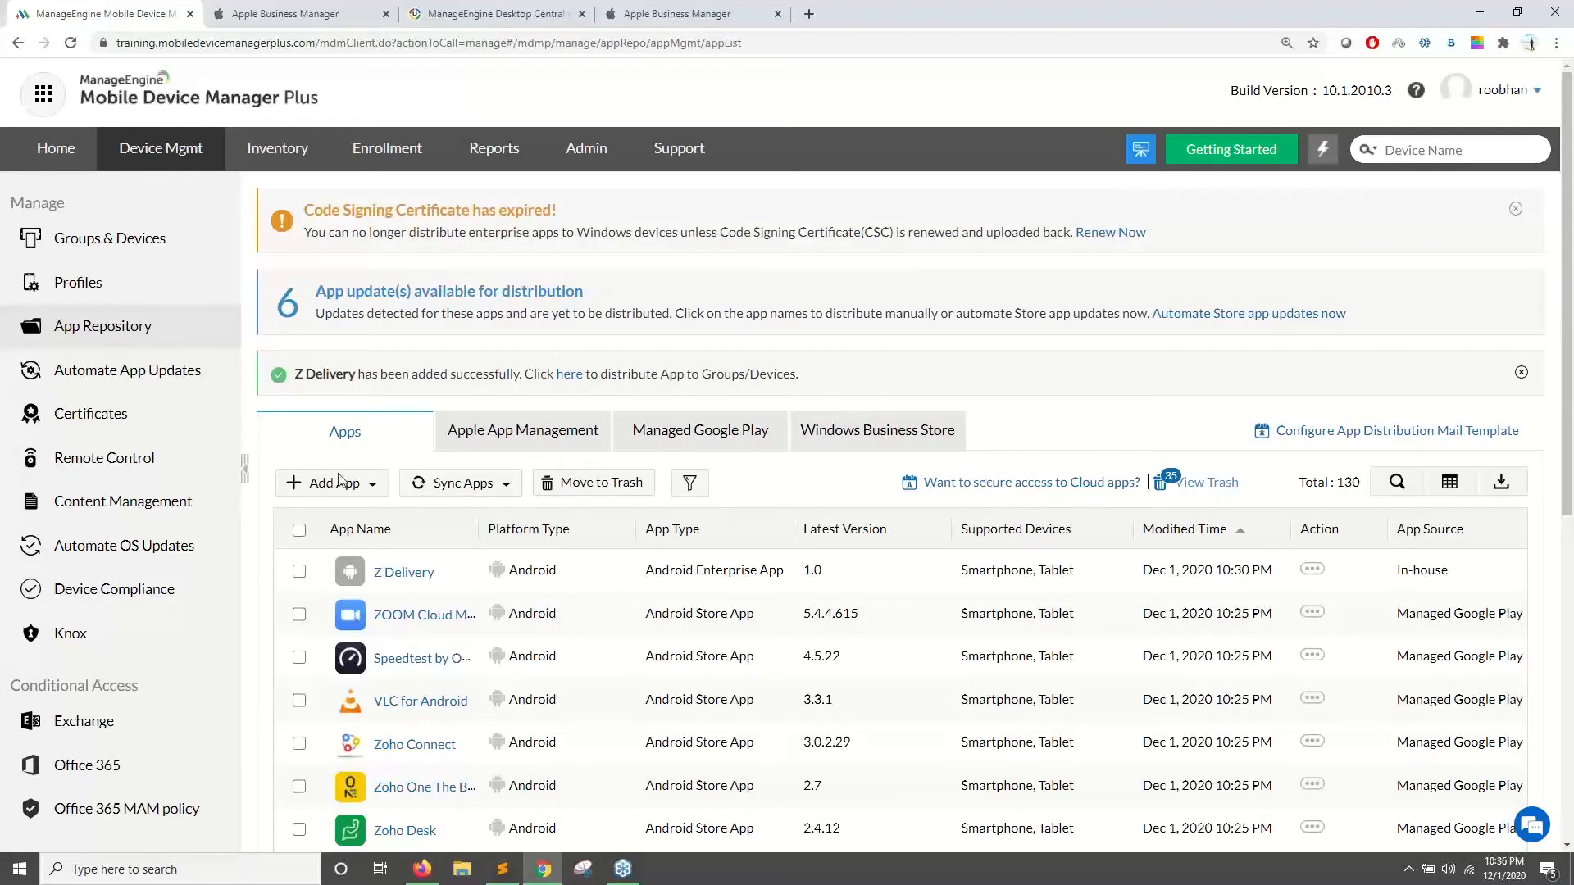
- From the success banner, select the Sales and HR Department groups as Z Delivery targets
drag(295, 375, 497, 401)
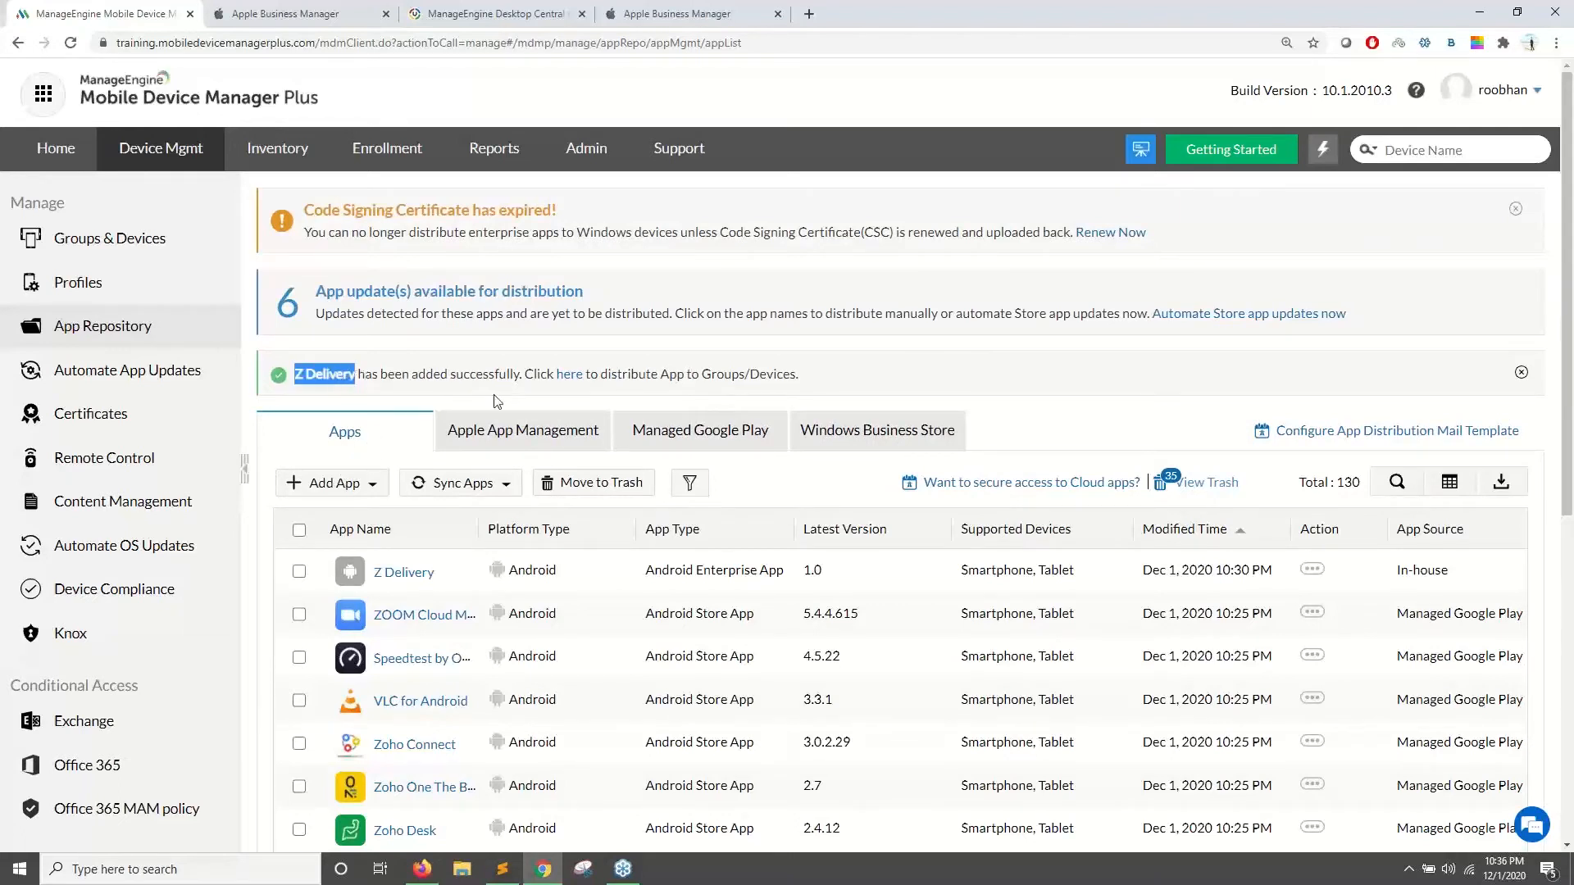
click(568, 381)
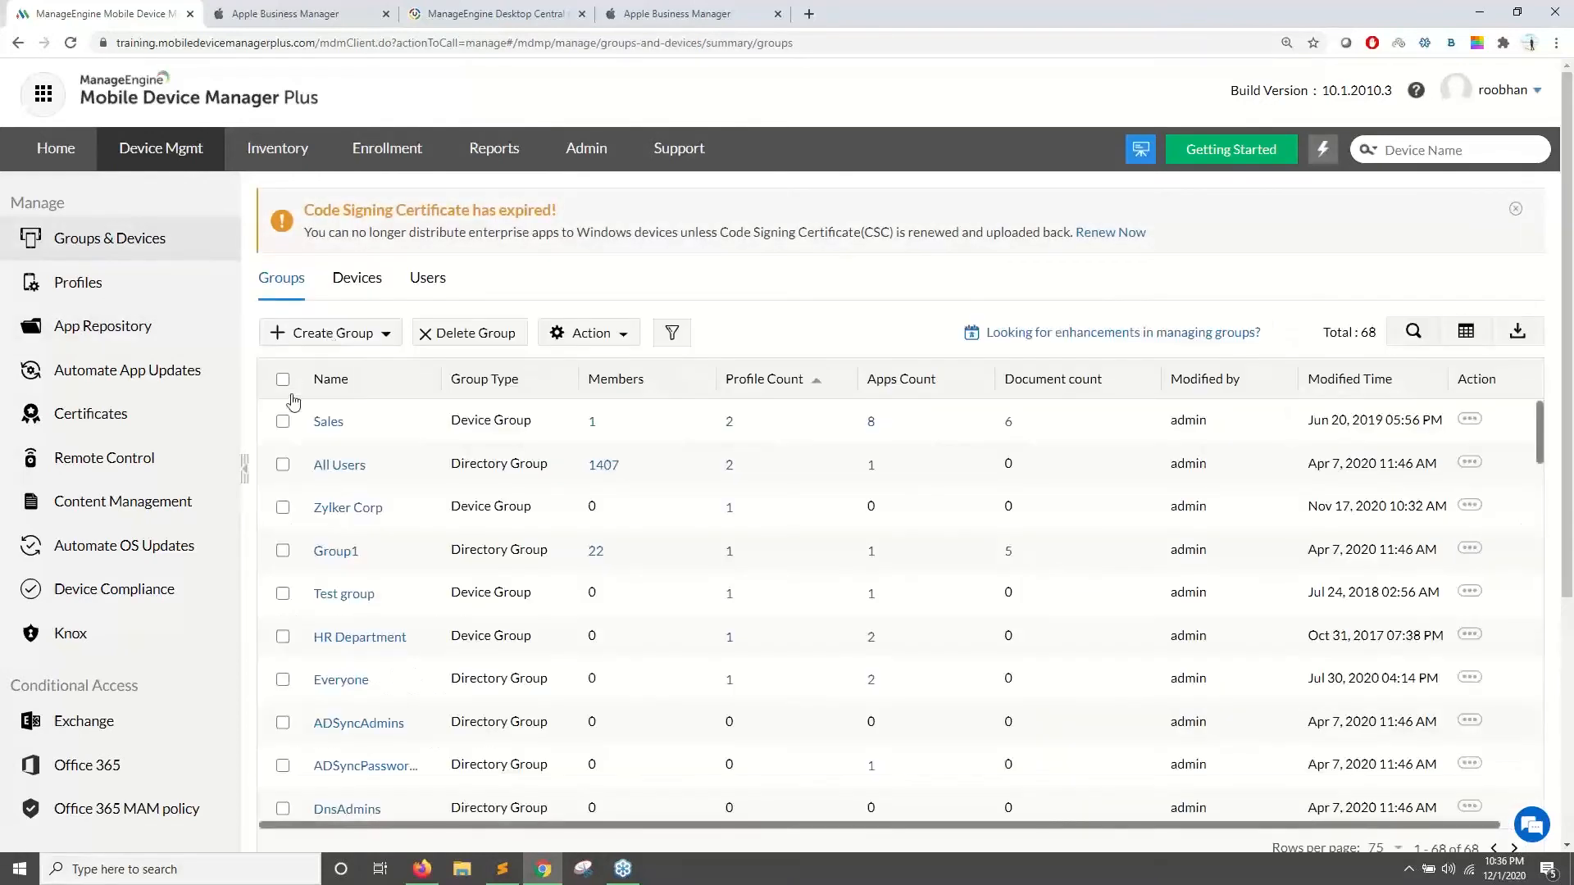
click(283, 465)
click(283, 465)
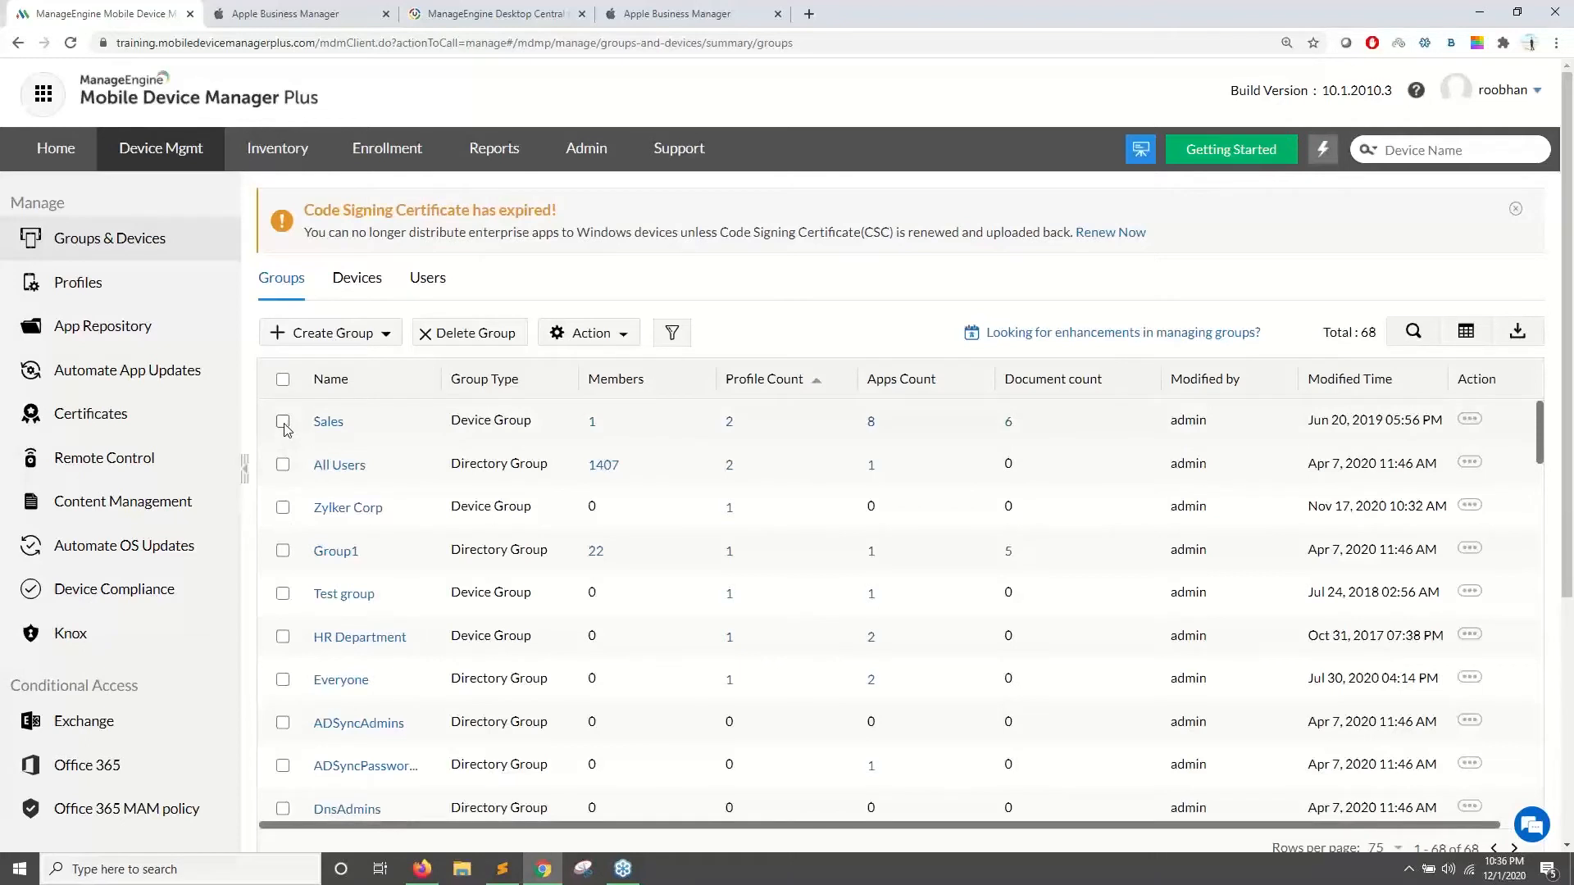
click(283, 421)
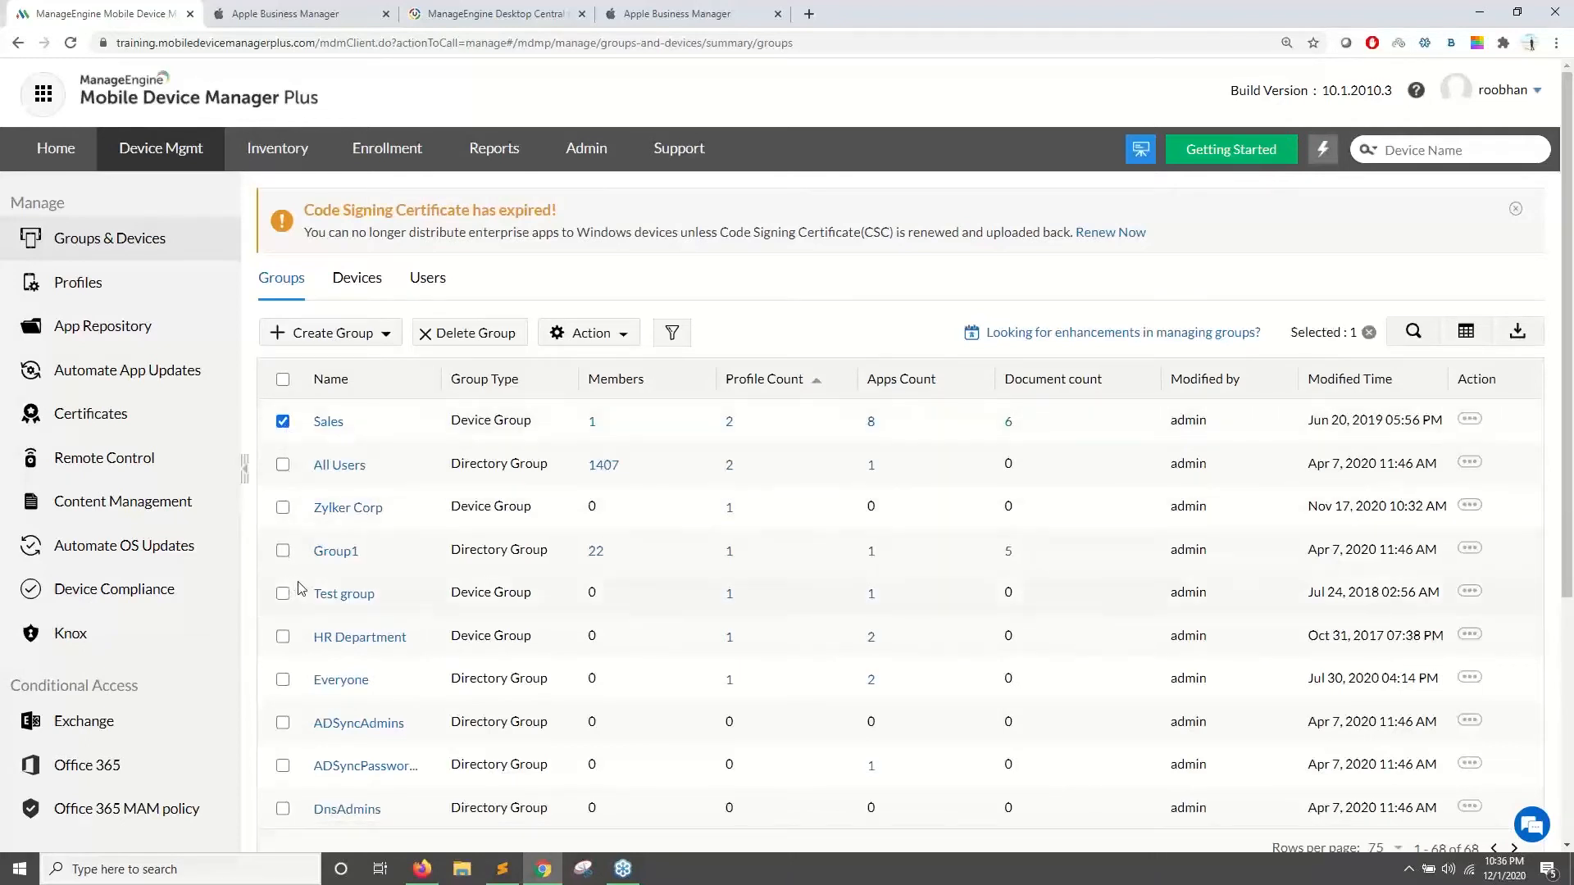
click(283, 637)
scroll(401, 468, down, 2)
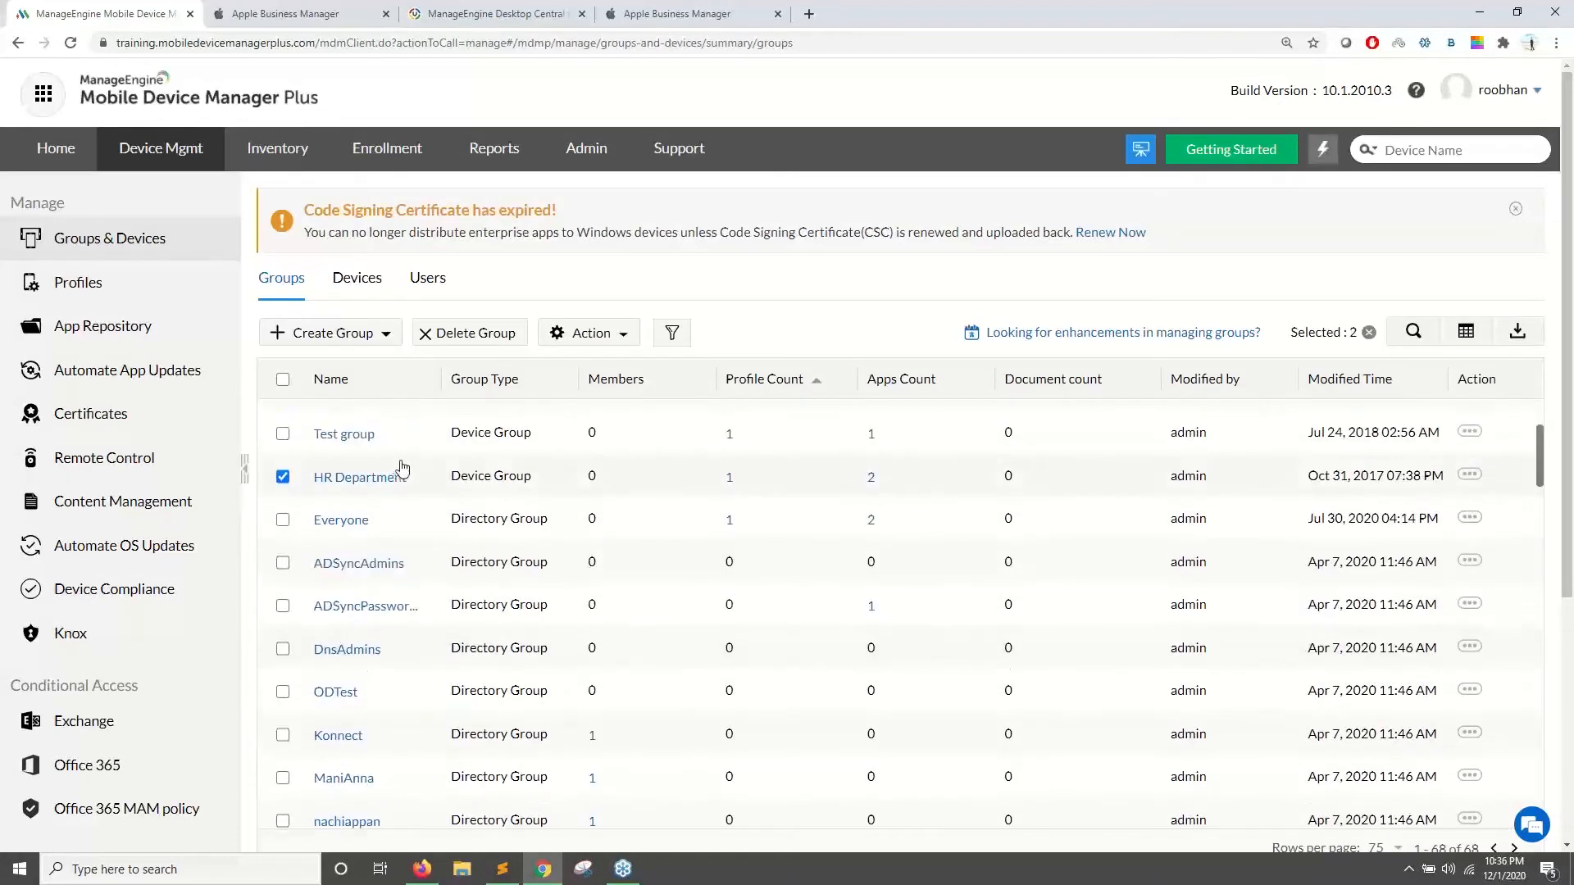
scroll(402, 467, up, 1)
- Distribute Z Delivery from Android enterprise apps with silent installation, then return to the App Repository
click(588, 332)
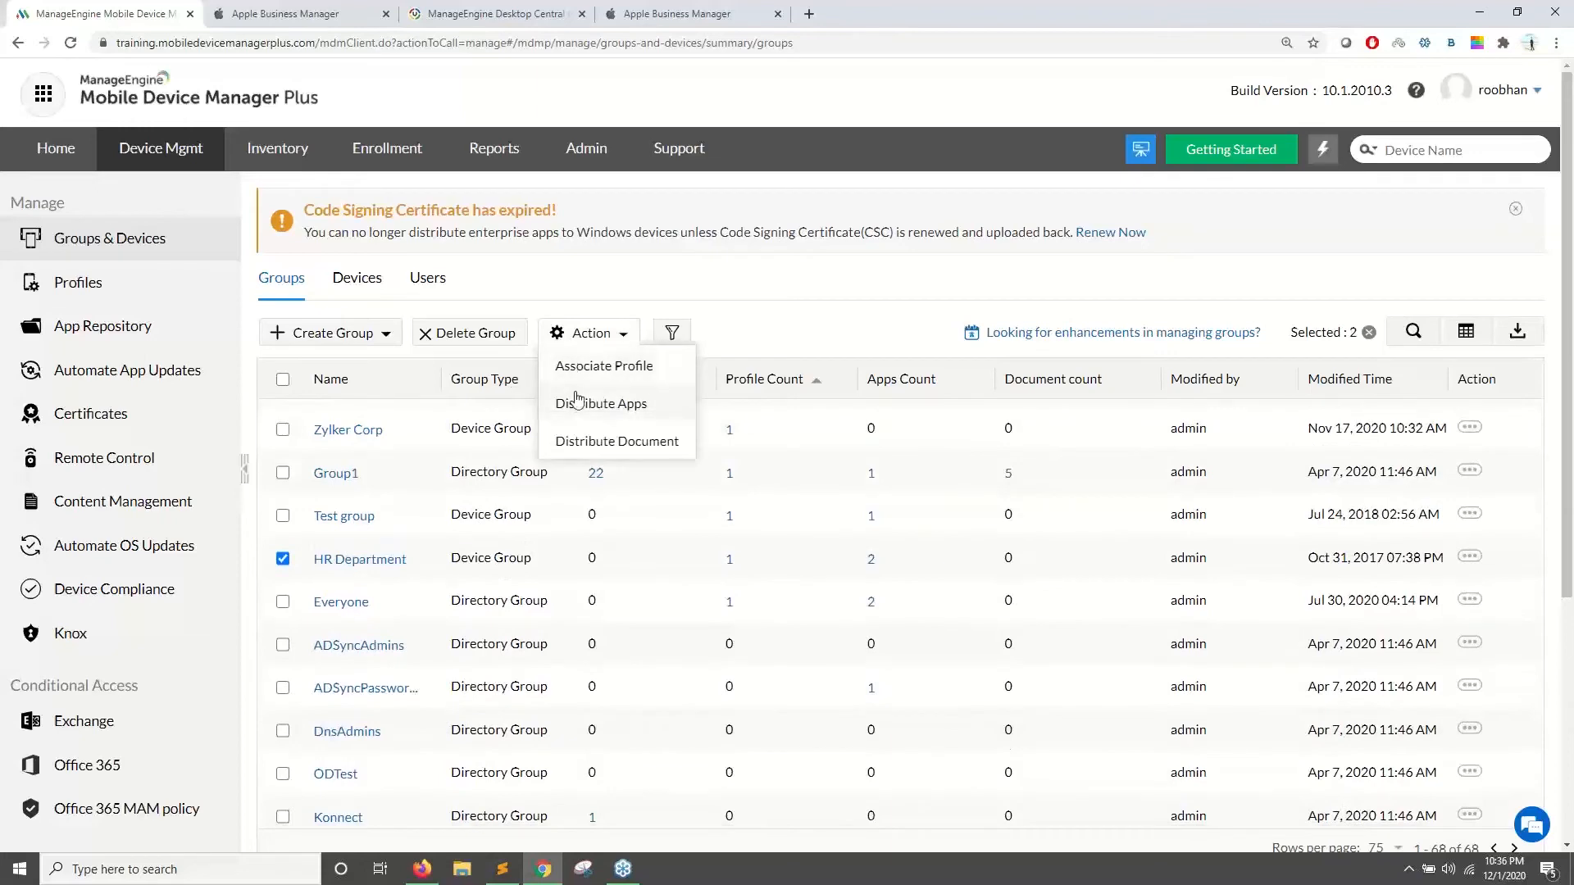
click(578, 401)
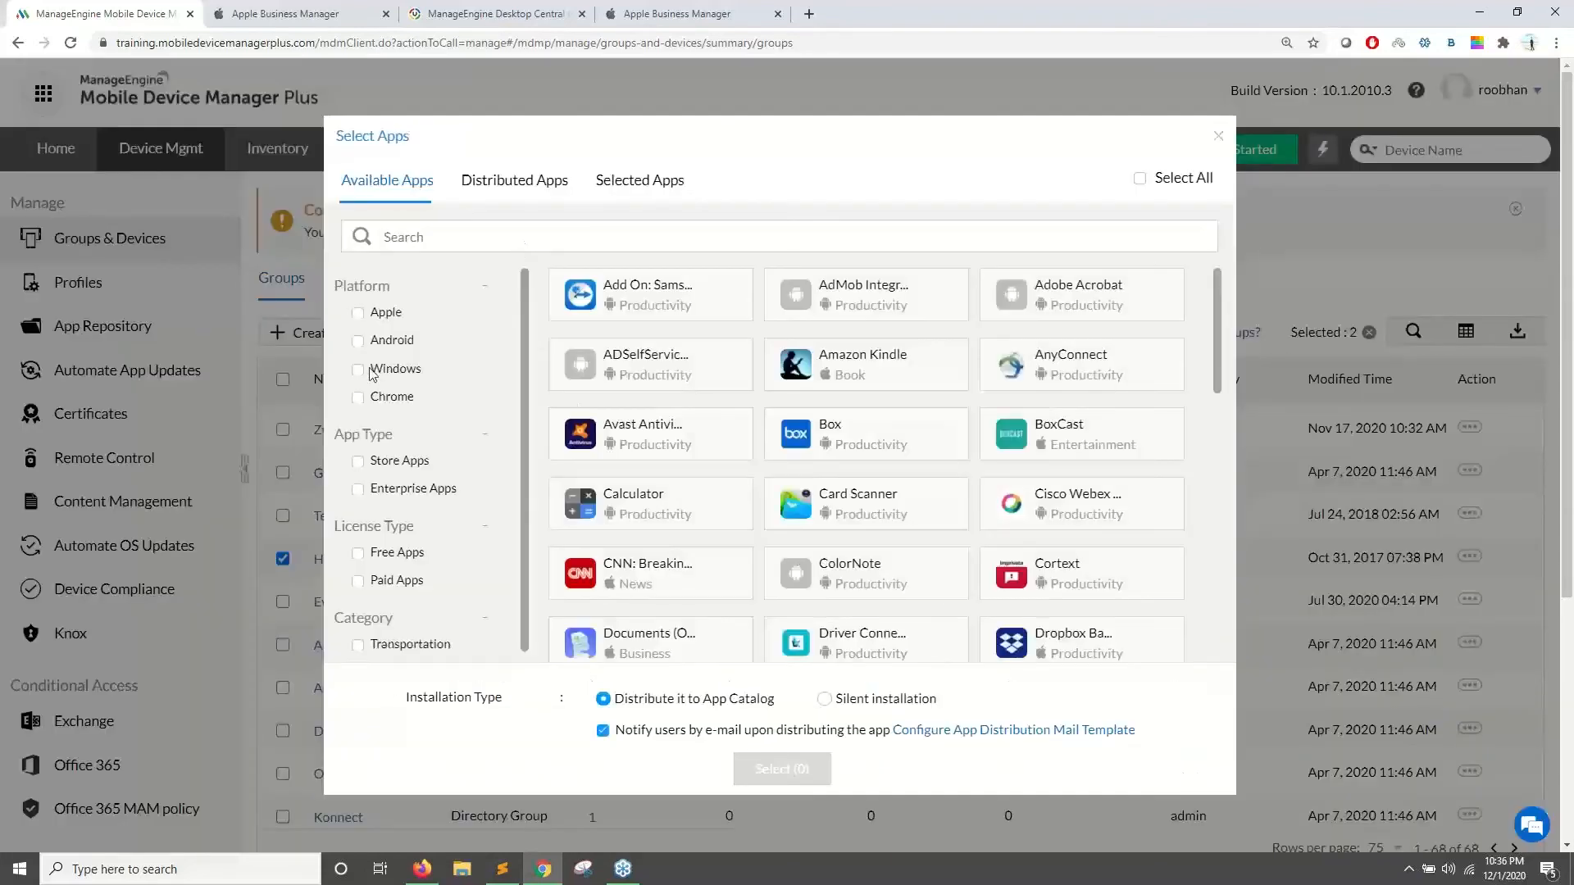
drag(341, 434, 377, 434)
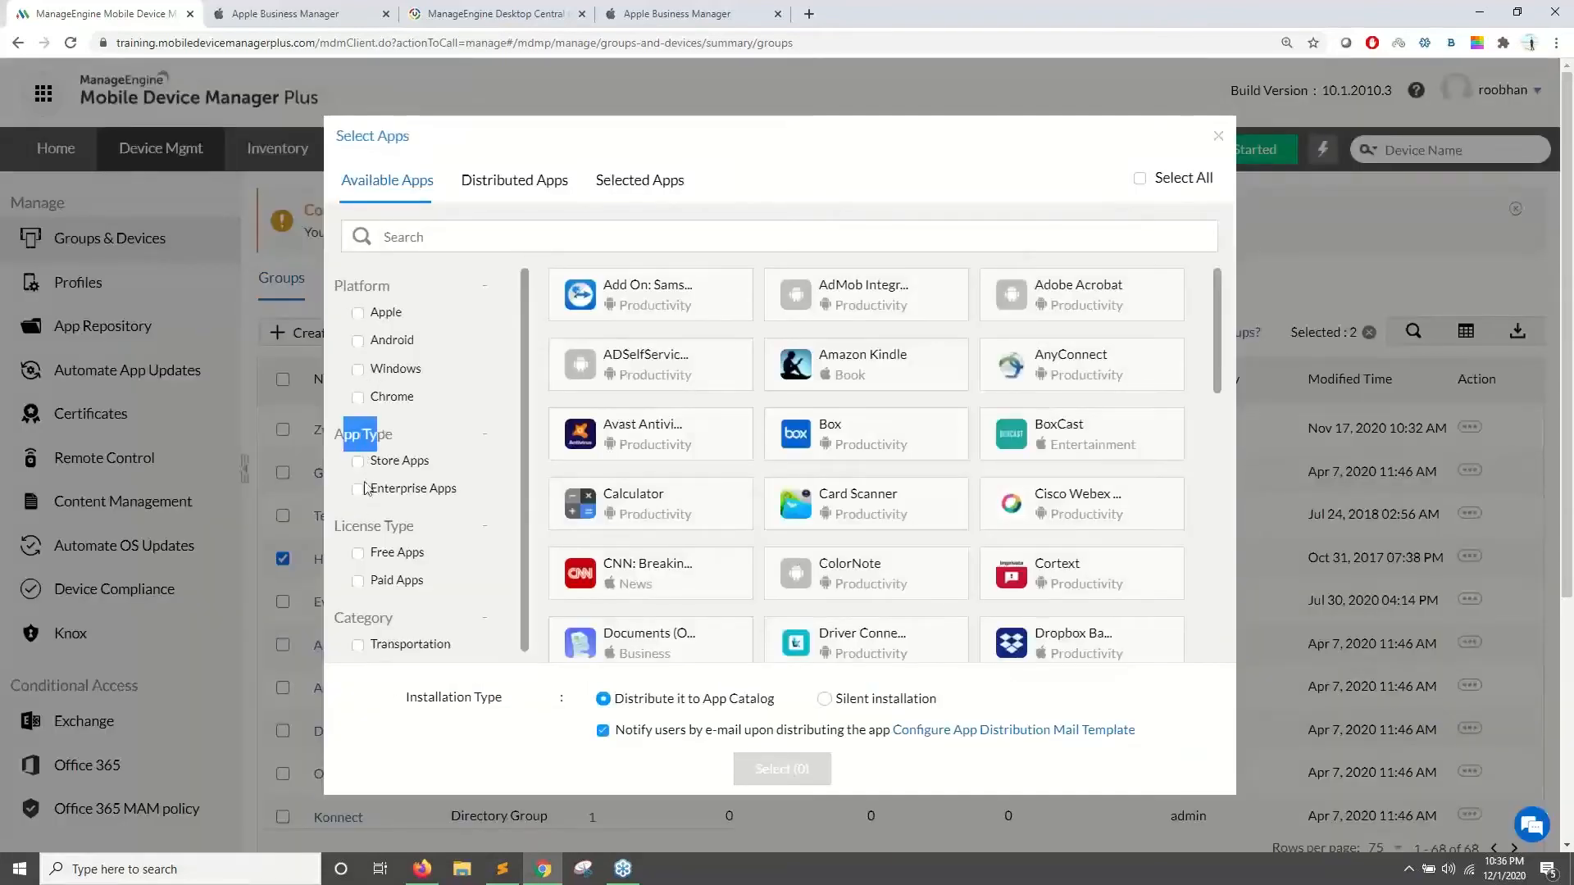
click(358, 490)
click(357, 340)
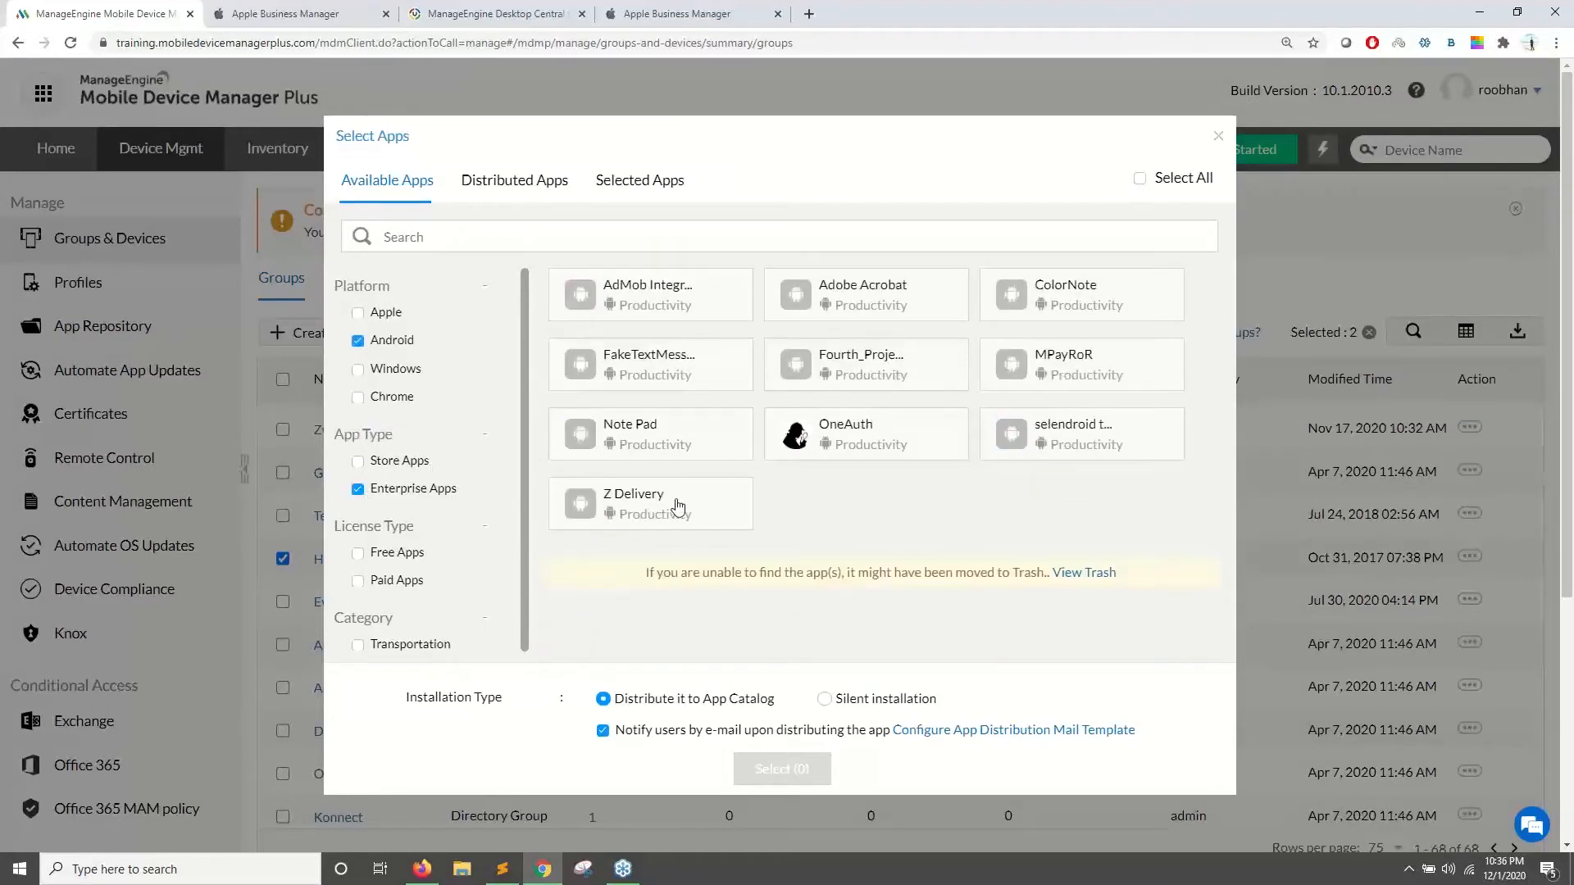
click(679, 504)
click(823, 699)
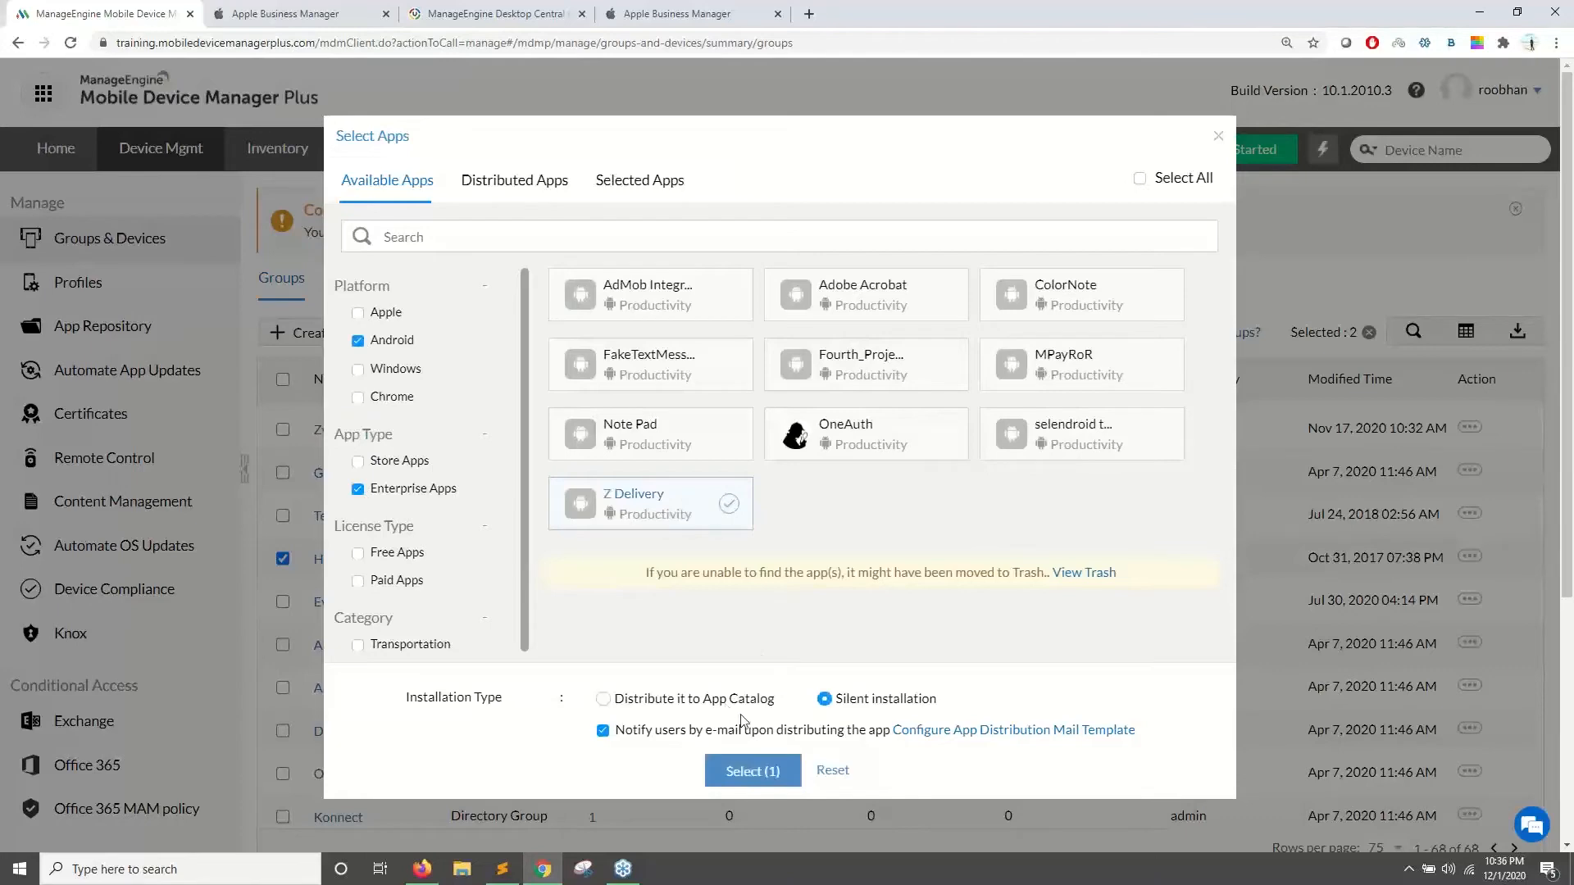
click(768, 779)
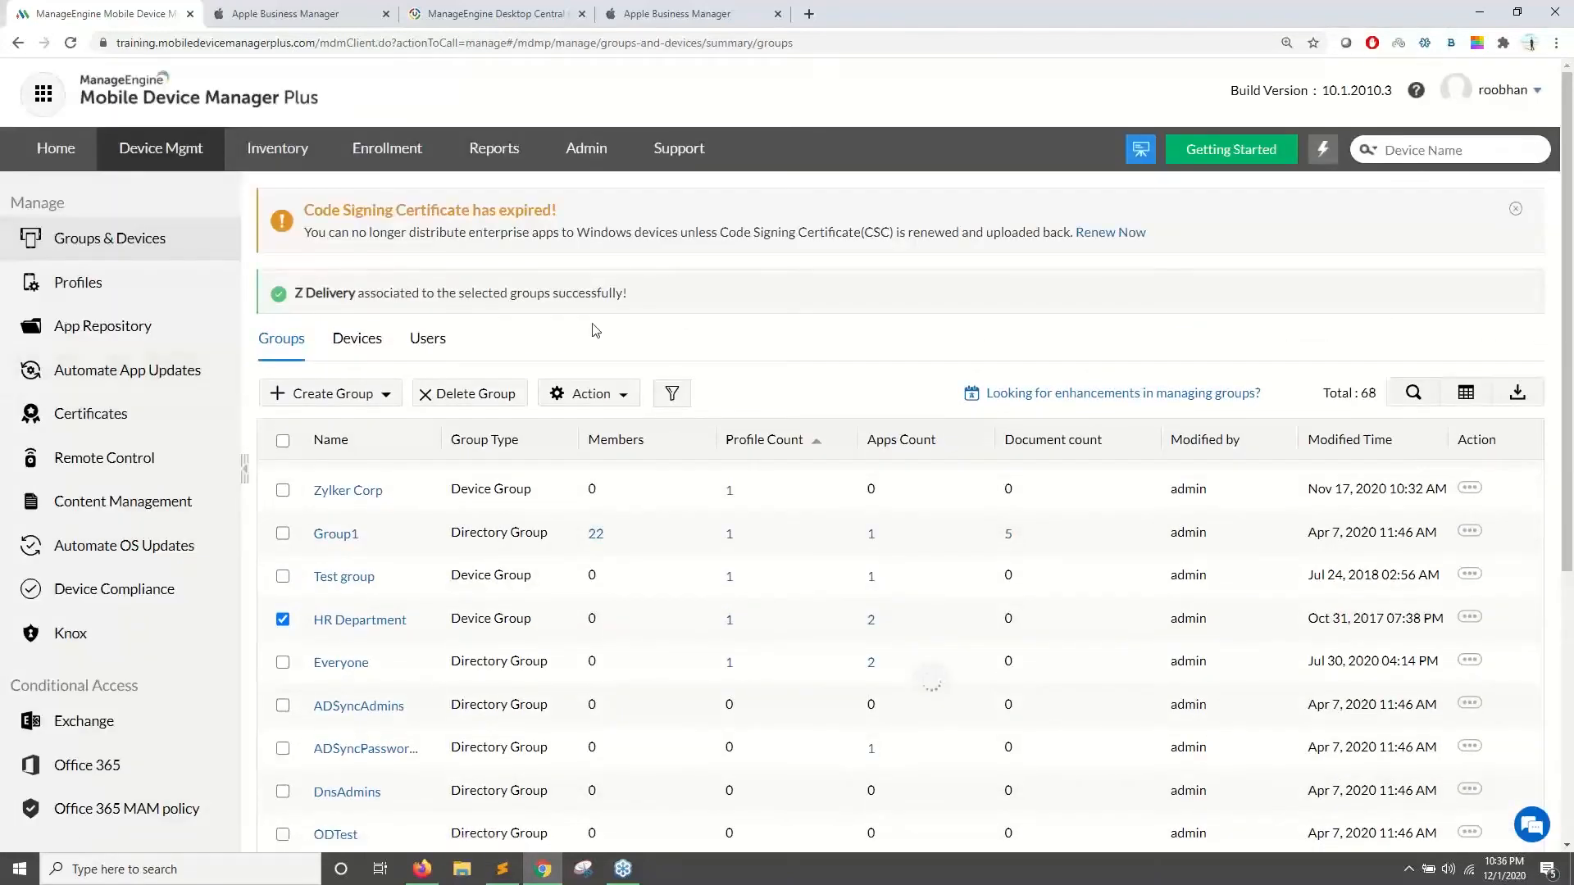
click(141, 328)
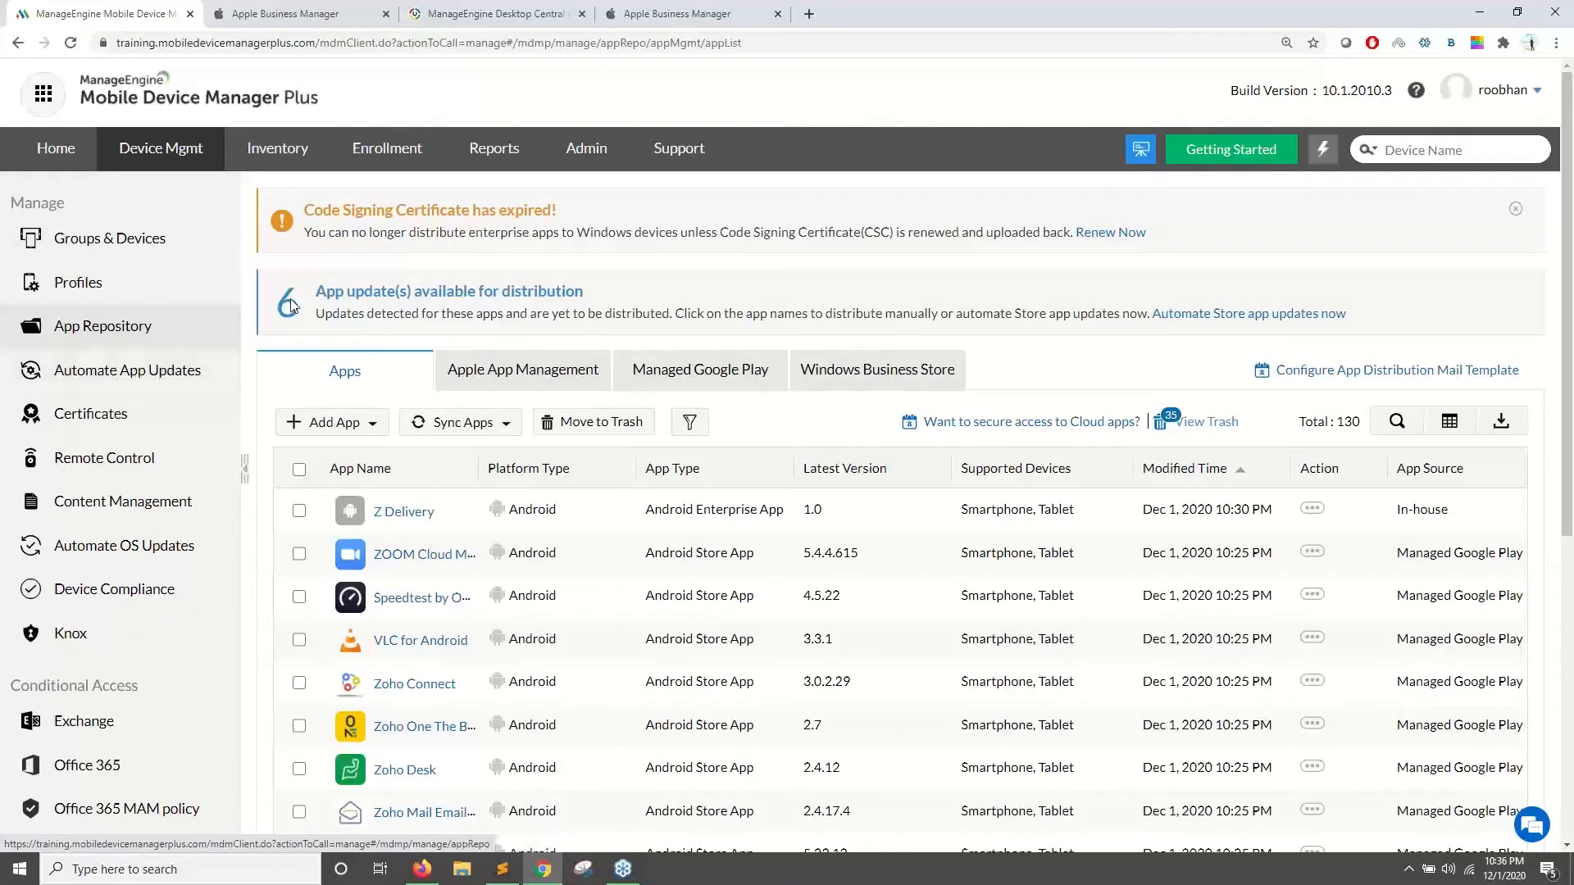
- Dismiss the certificate warning and upload Z_Delivery_2.01.apk as a new Z Delivery version
click(1515, 210)
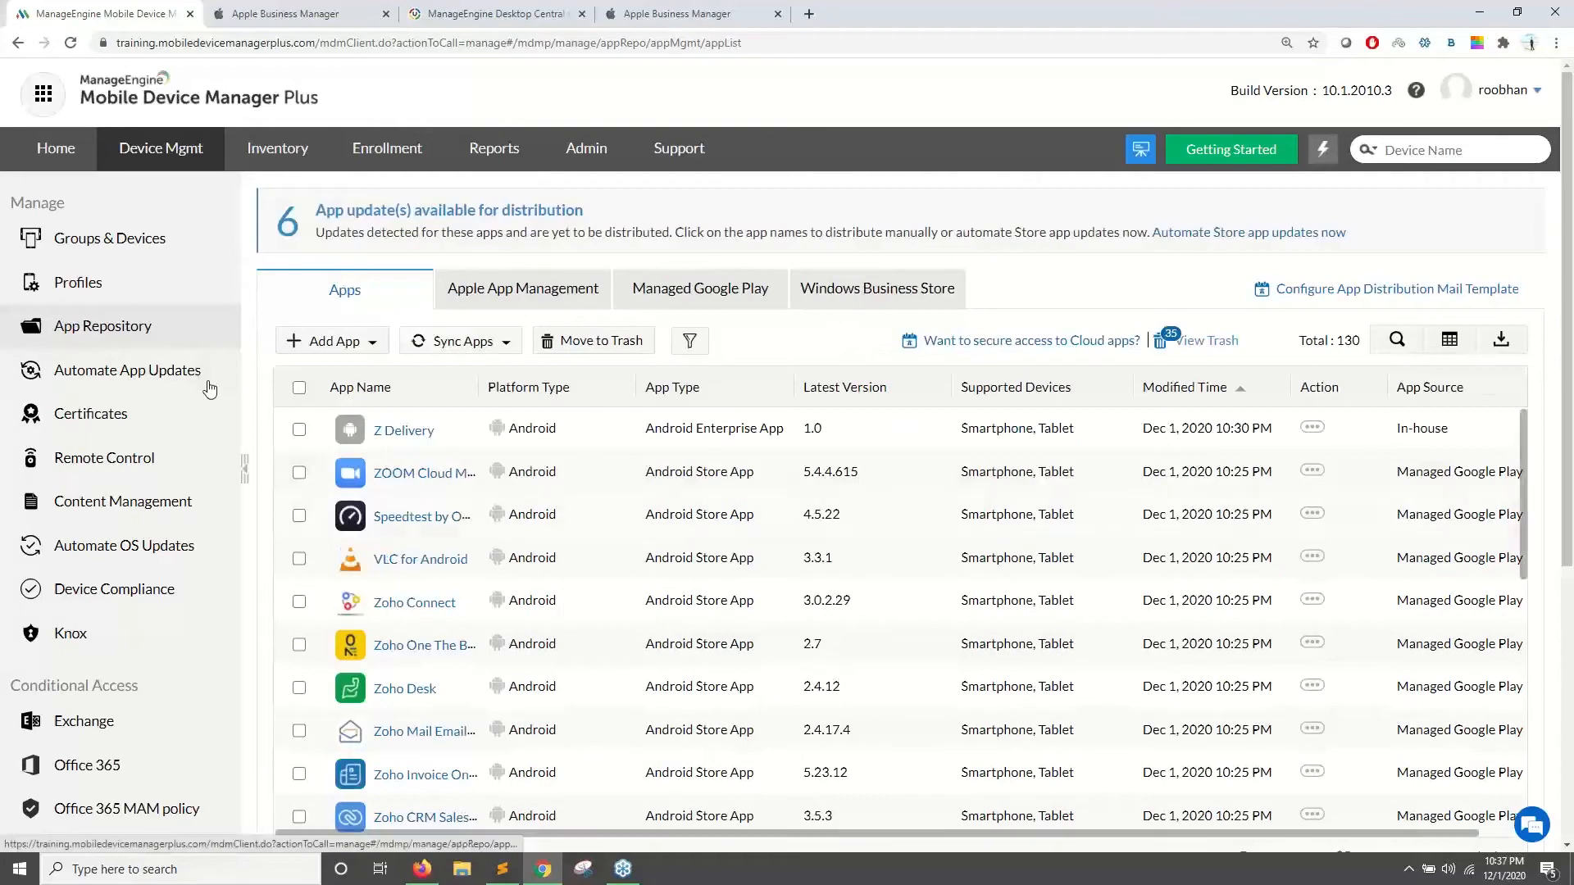
click(406, 435)
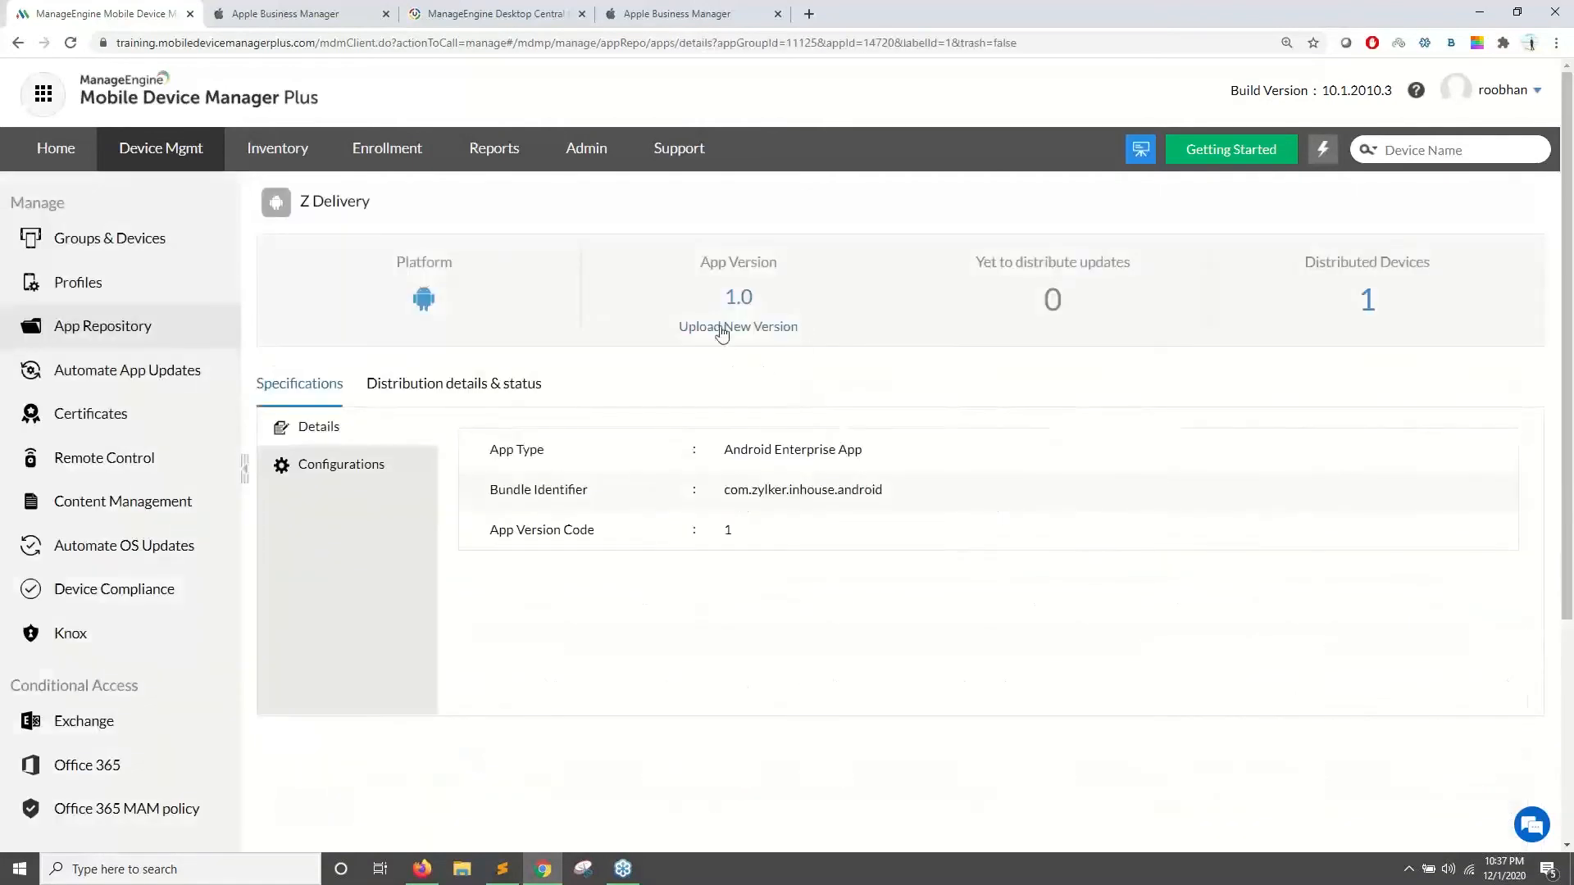
click(765, 329)
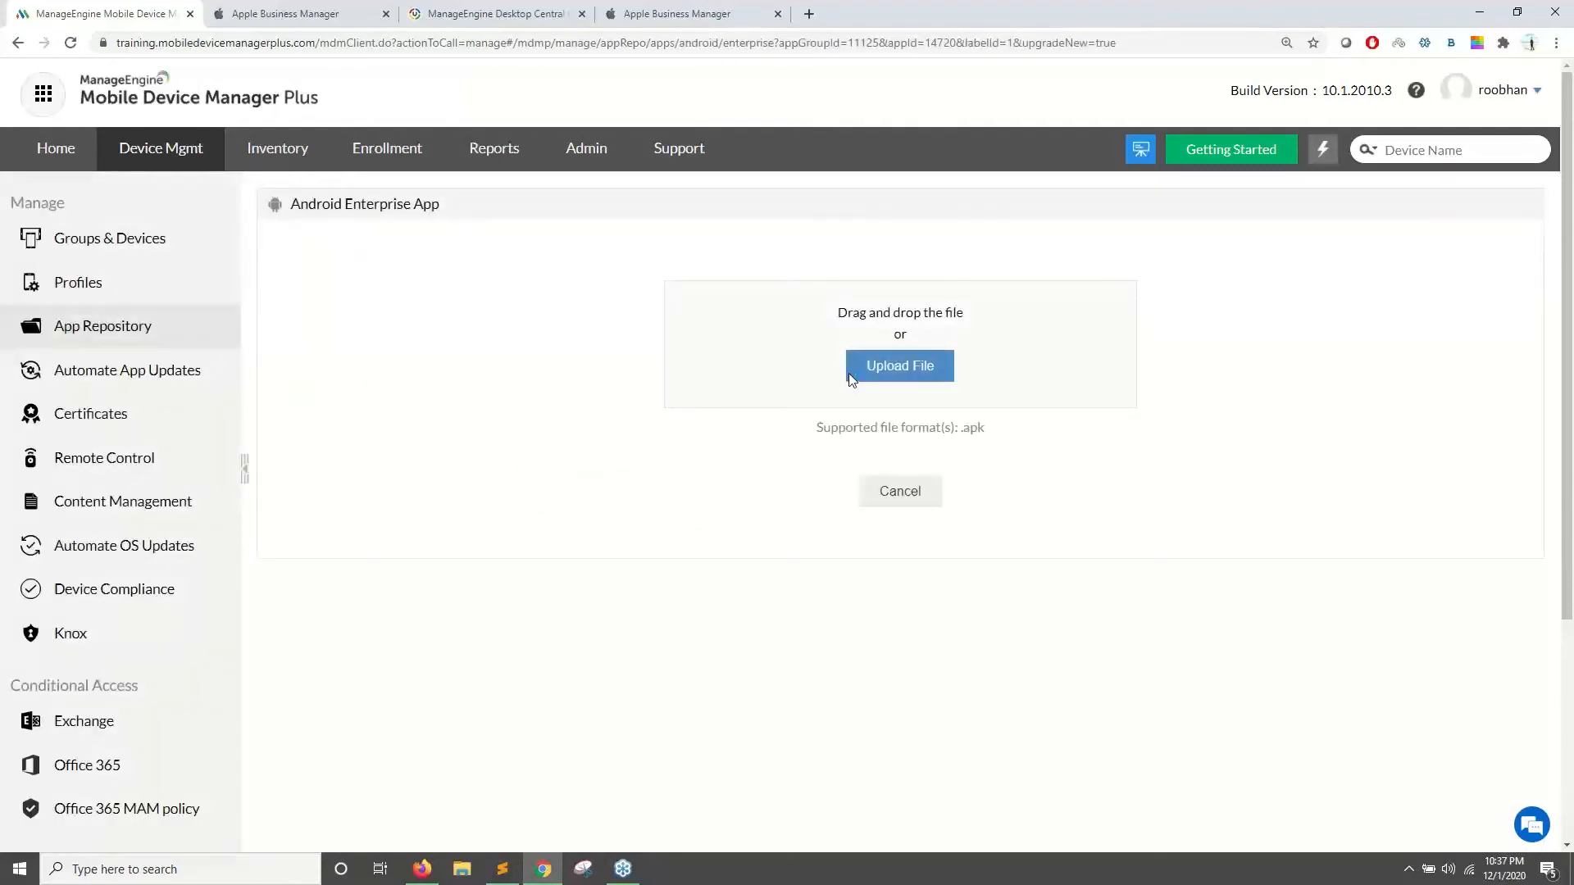
click(849, 372)
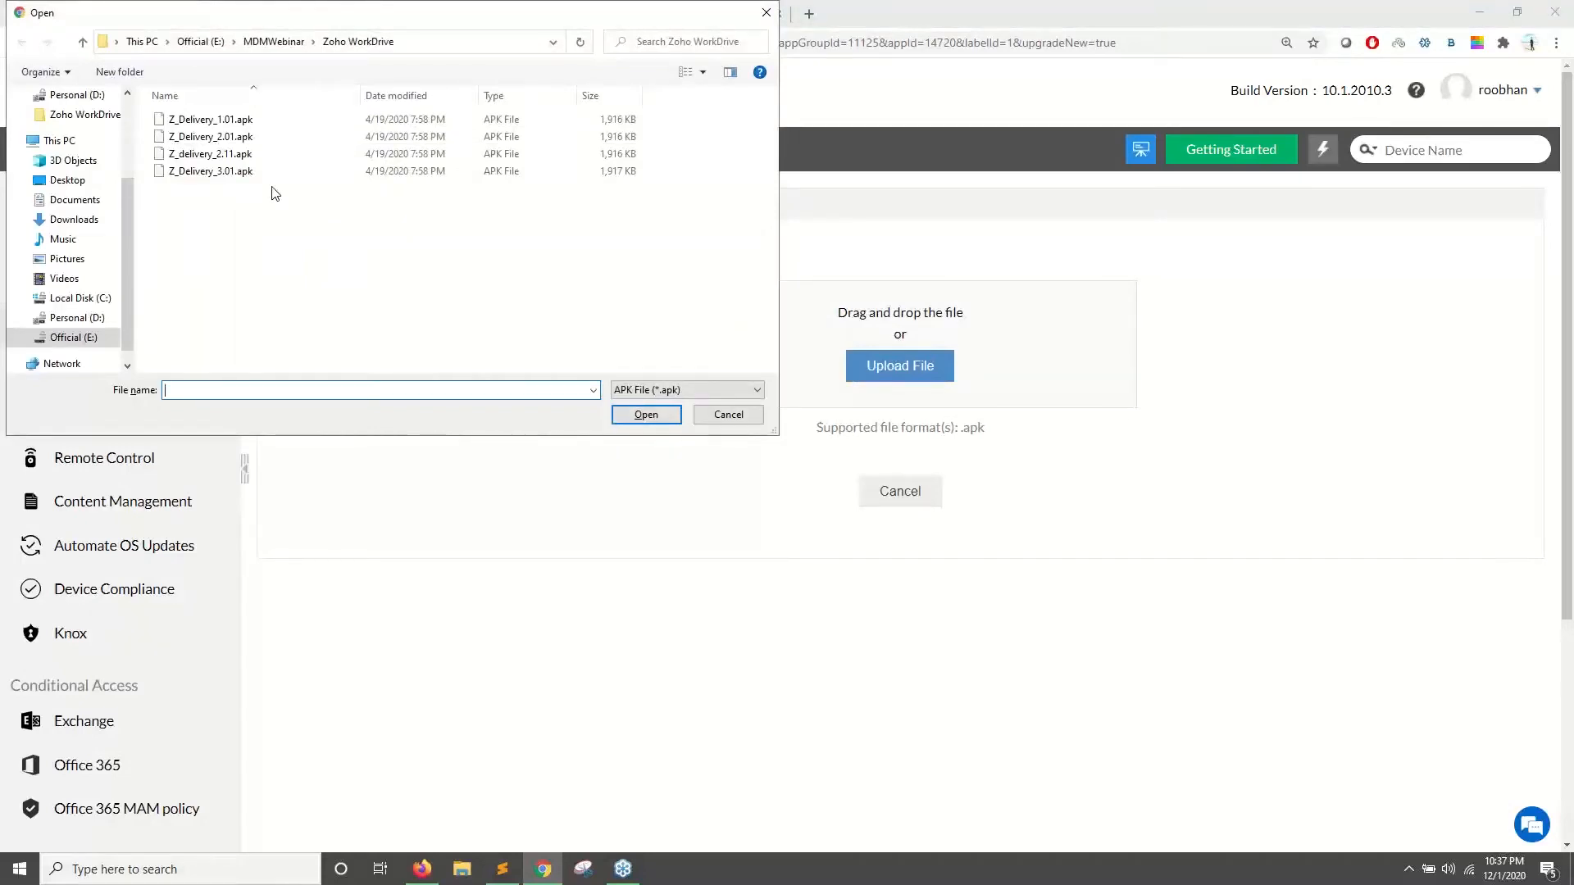
double_click(225, 138)
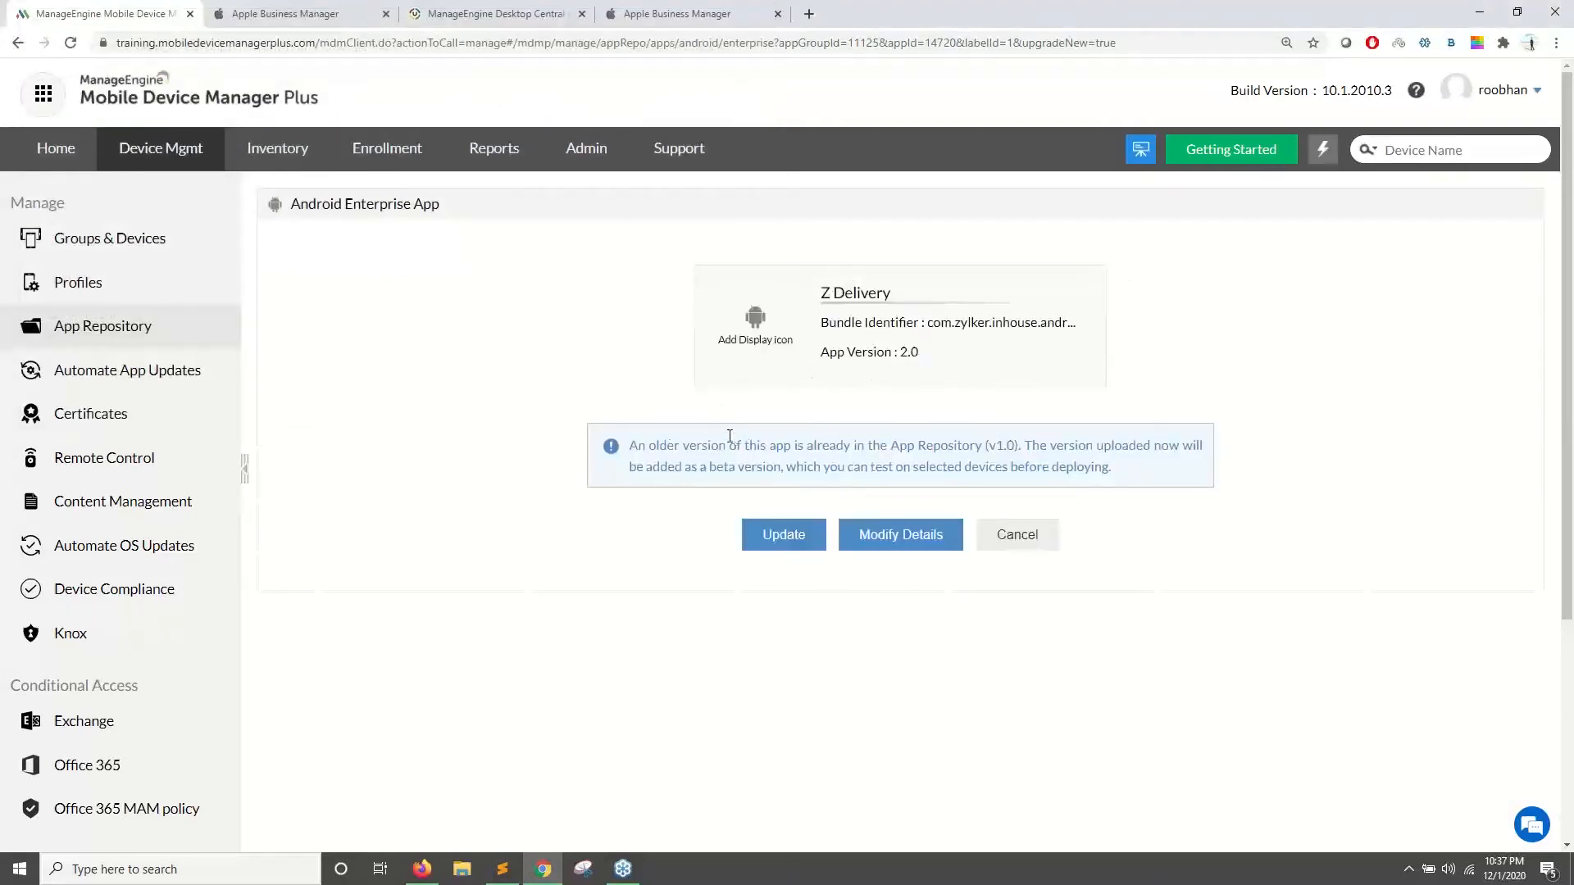
- Review the version 2.0 beta notice and add the file as a new version
drag(665, 446, 833, 443)
click(919, 453)
drag(984, 443, 1001, 445)
drag(959, 358, 818, 352)
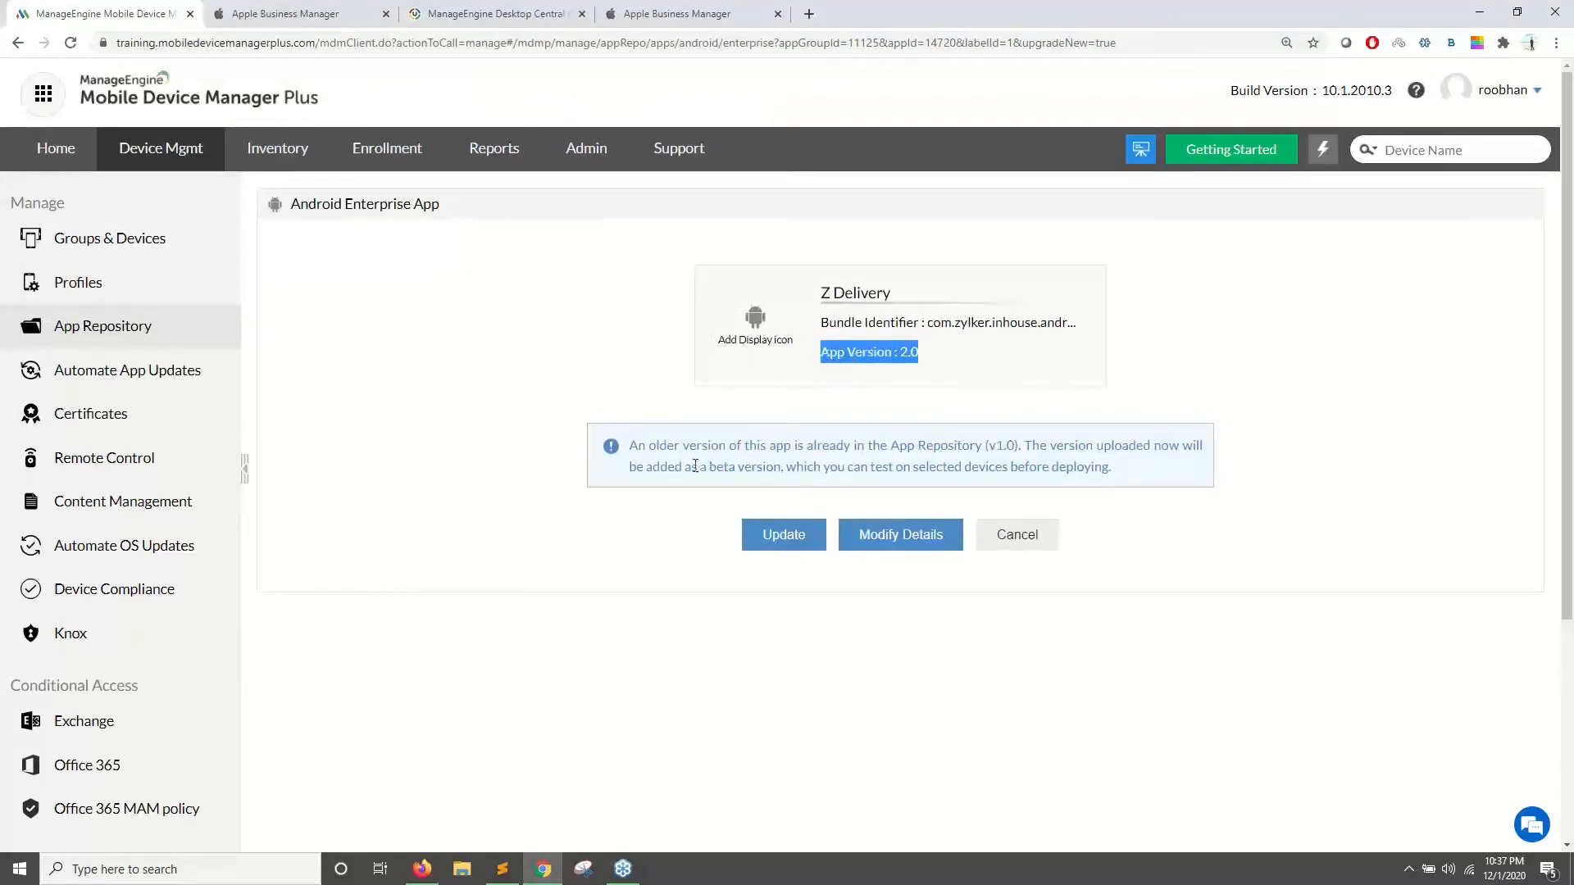
drag(696, 466, 762, 472)
click(777, 542)
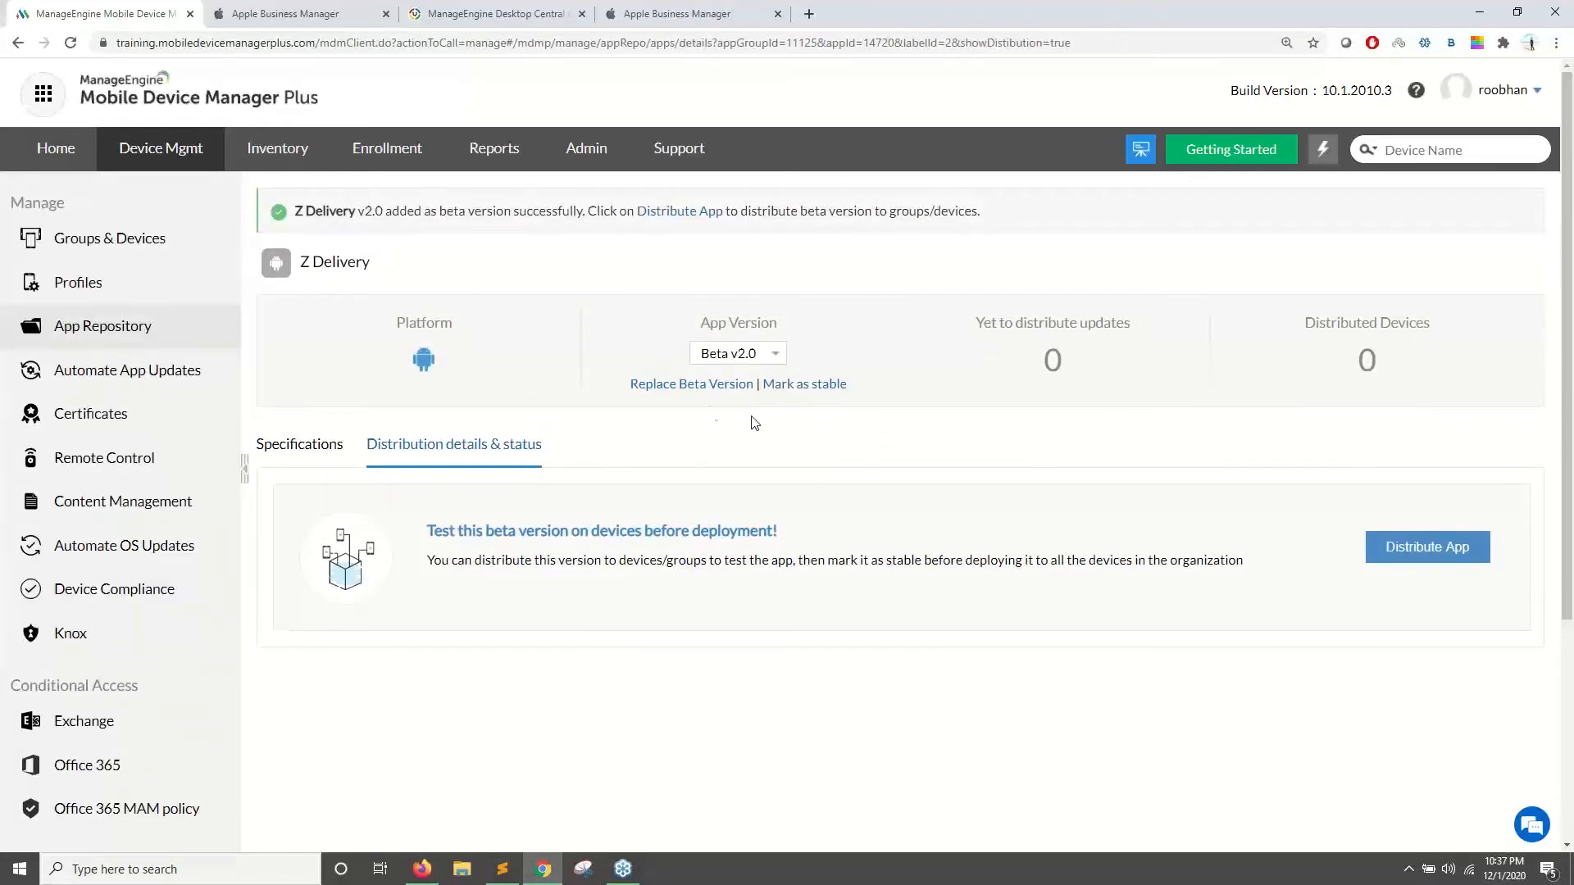
- Compare Z Delivery's stable version 1.0 with beta 2.0, ending on the beta
click(715, 361)
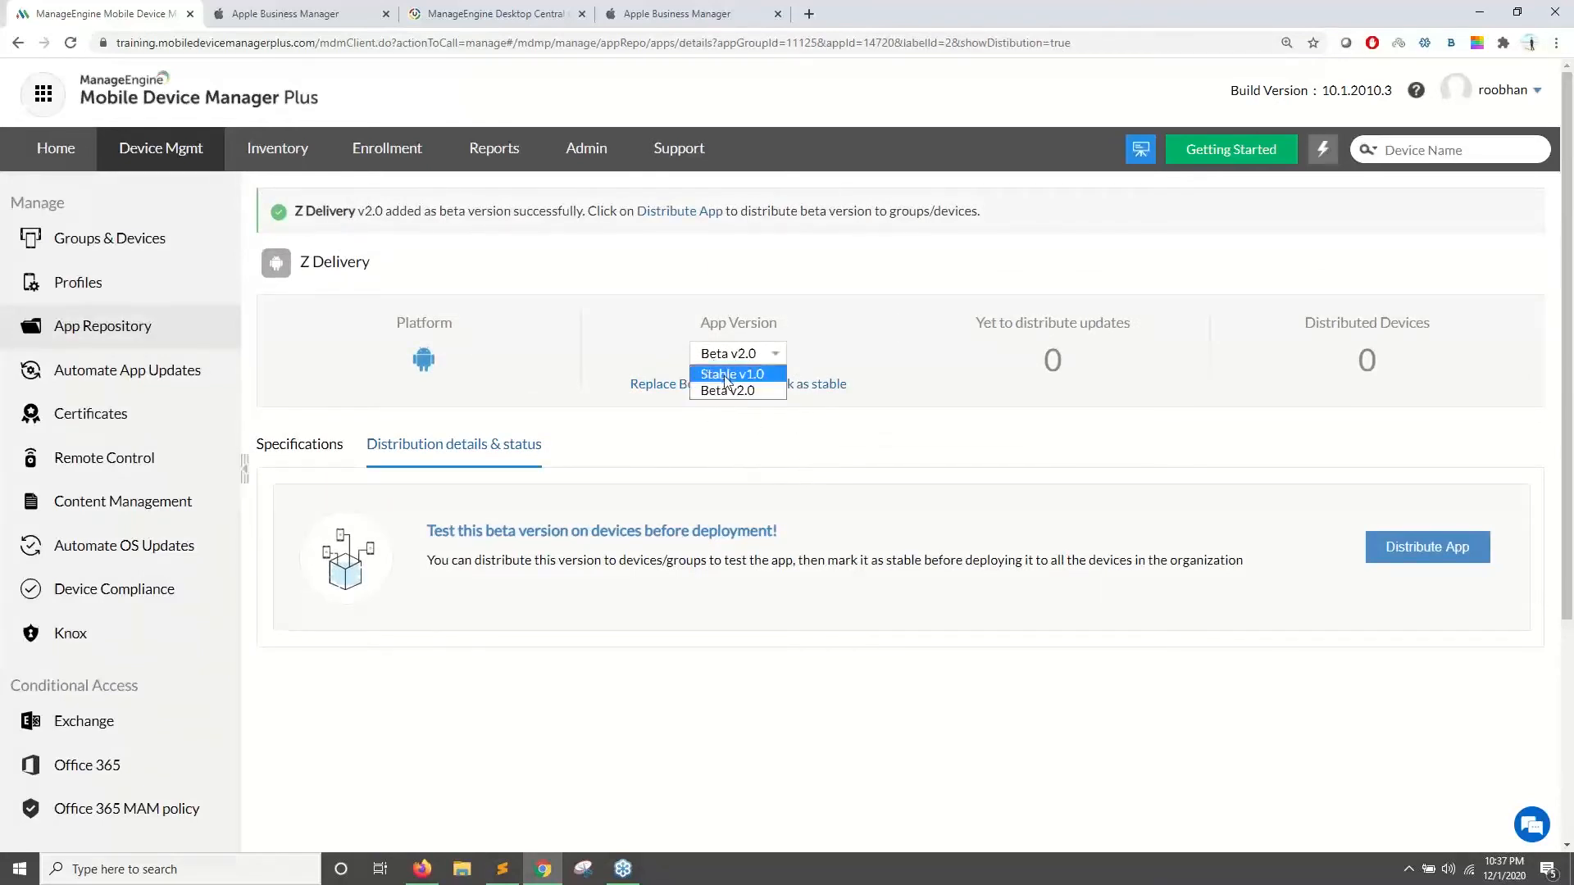
click(724, 380)
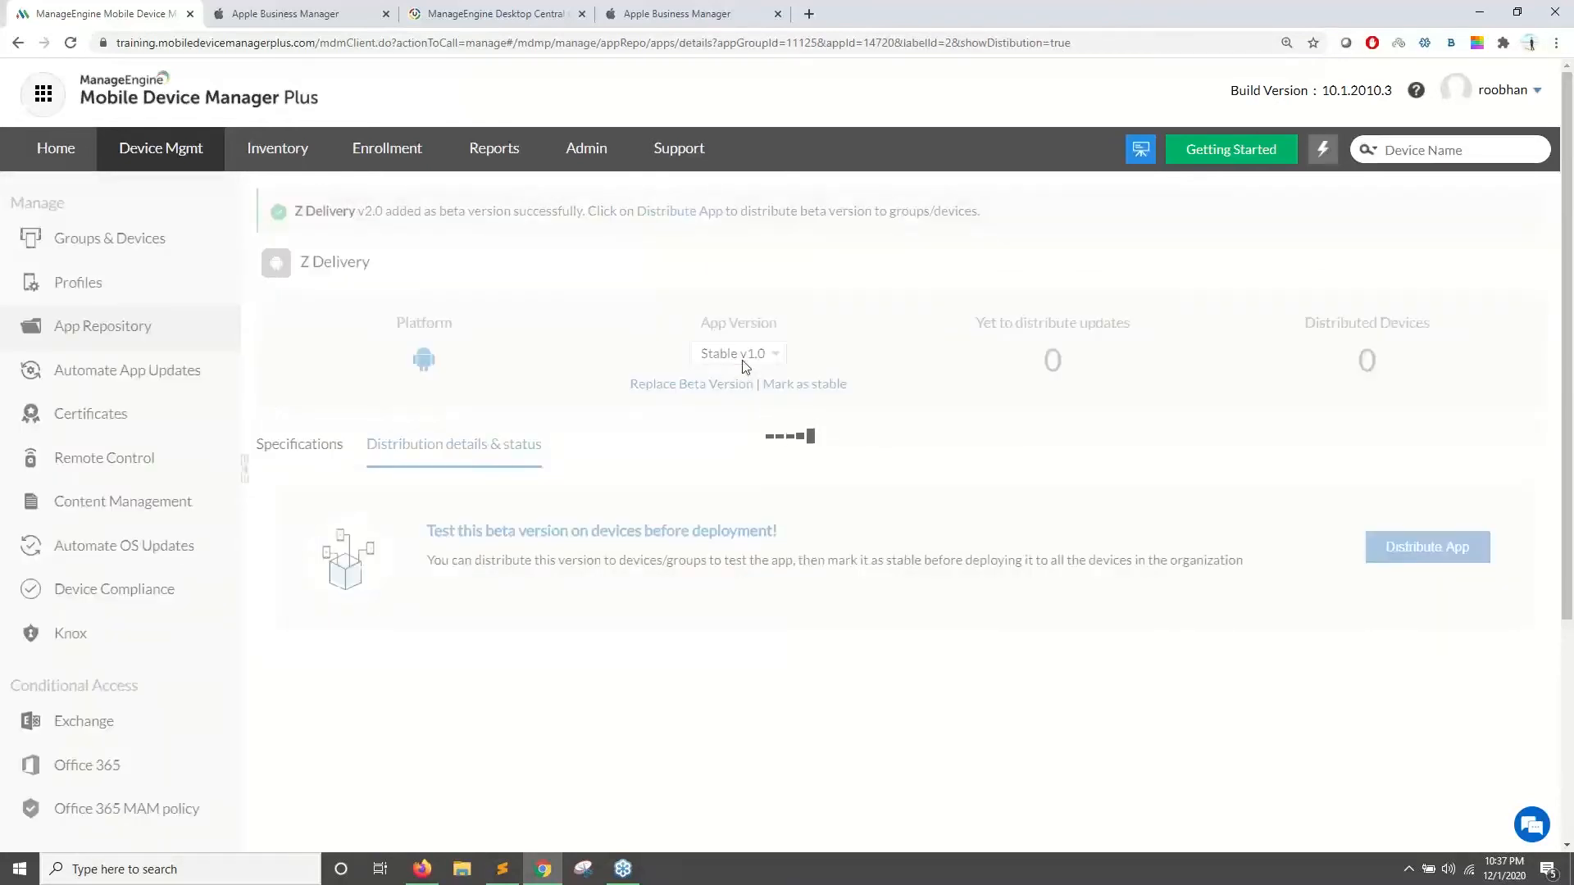
click(741, 302)
click(745, 335)
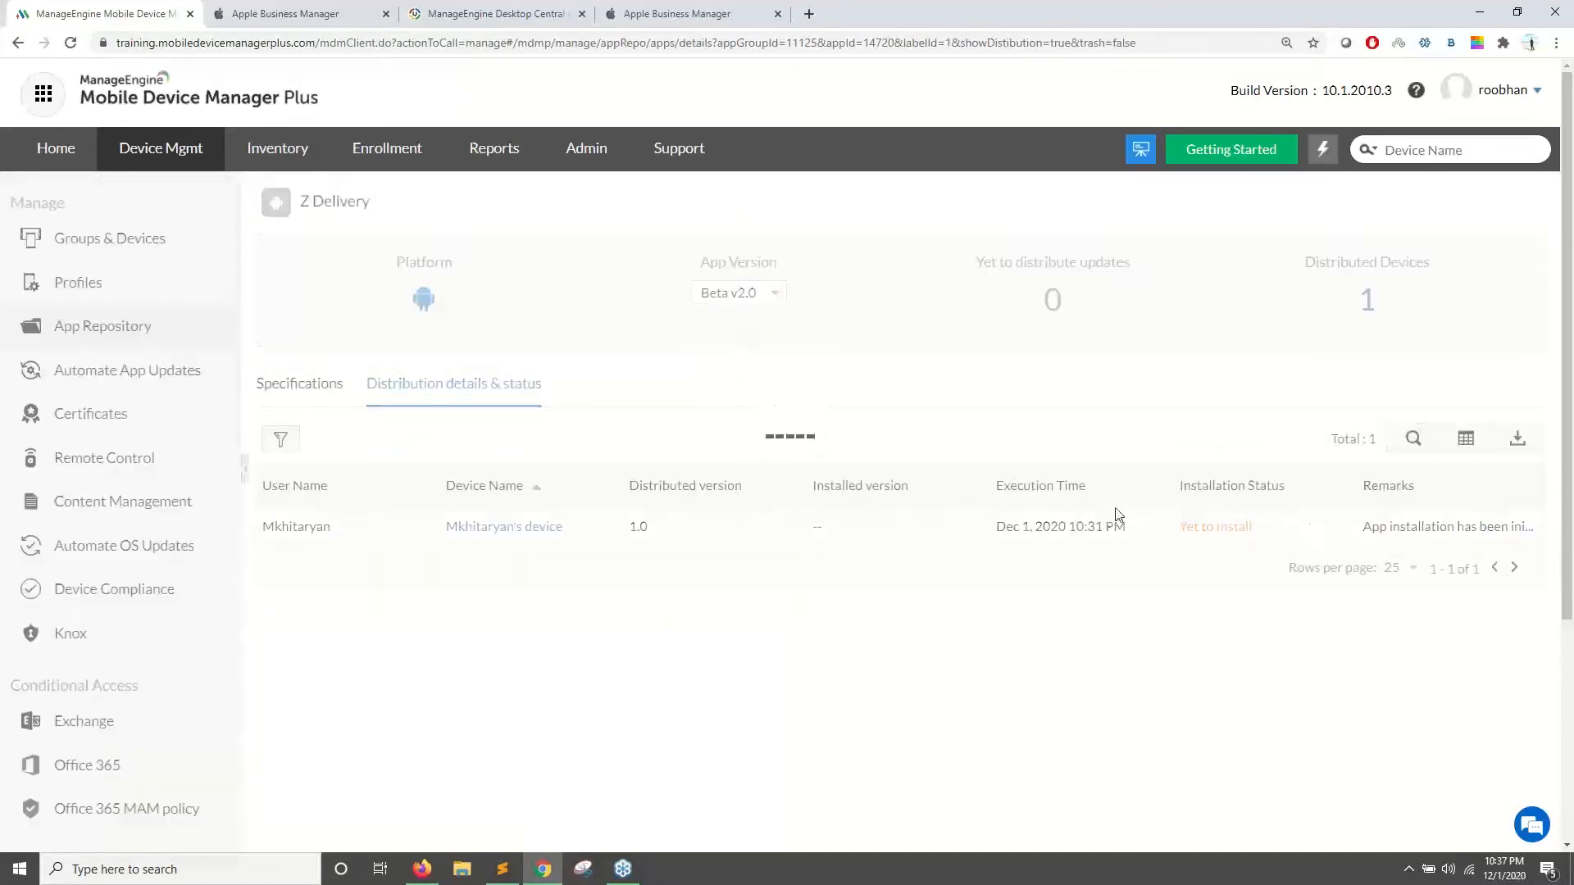
- Target Test MDM and Test Unsynced with automatic update install, then close without distributing
click(1388, 492)
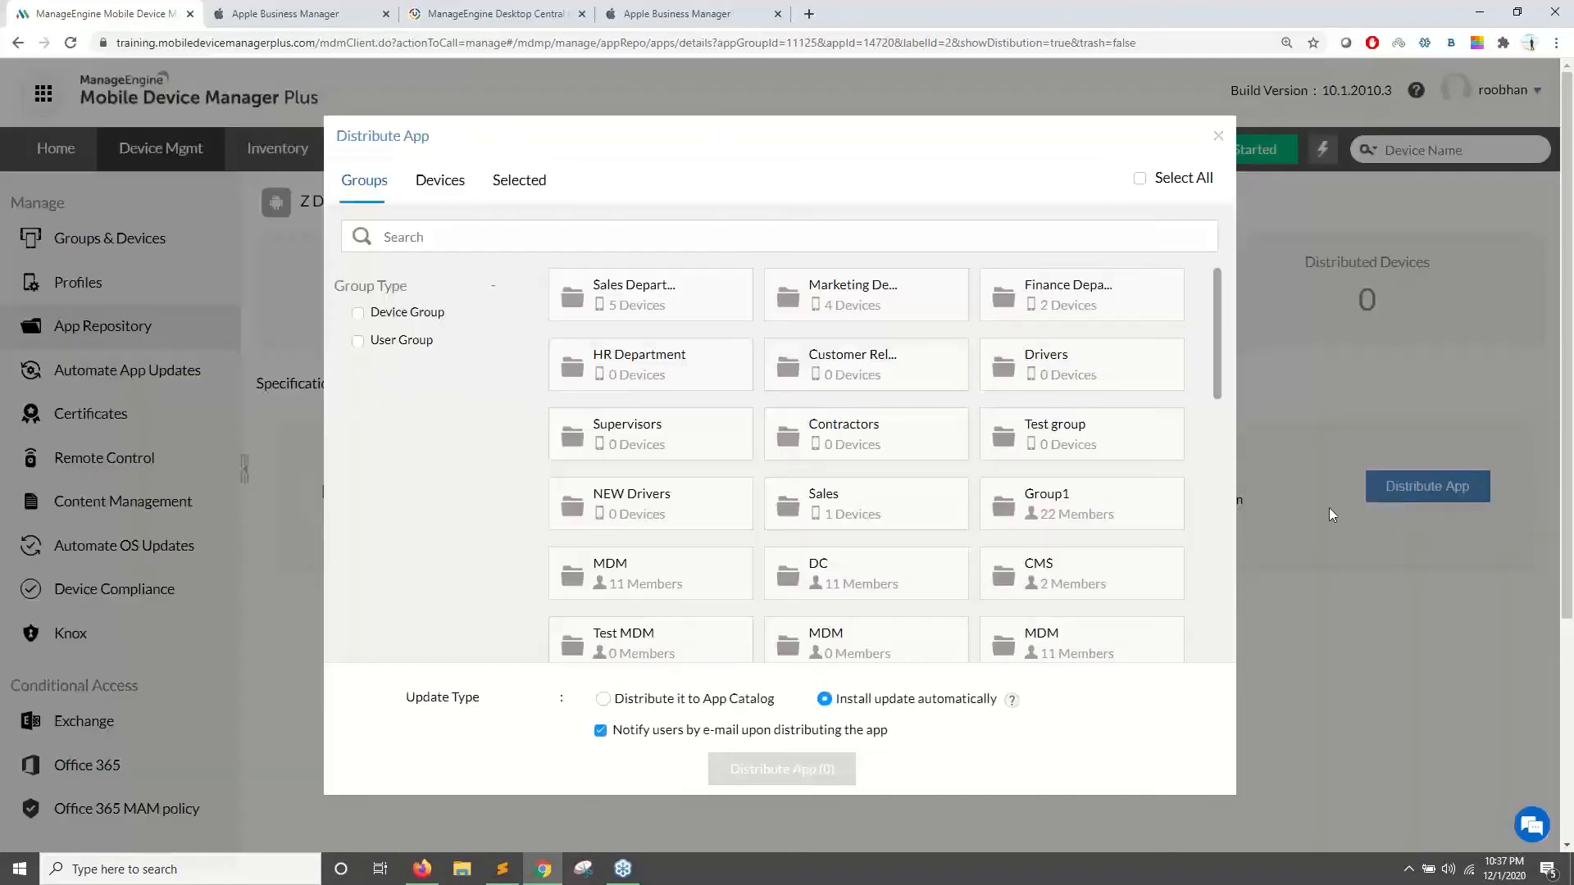
drag(881, 705, 954, 699)
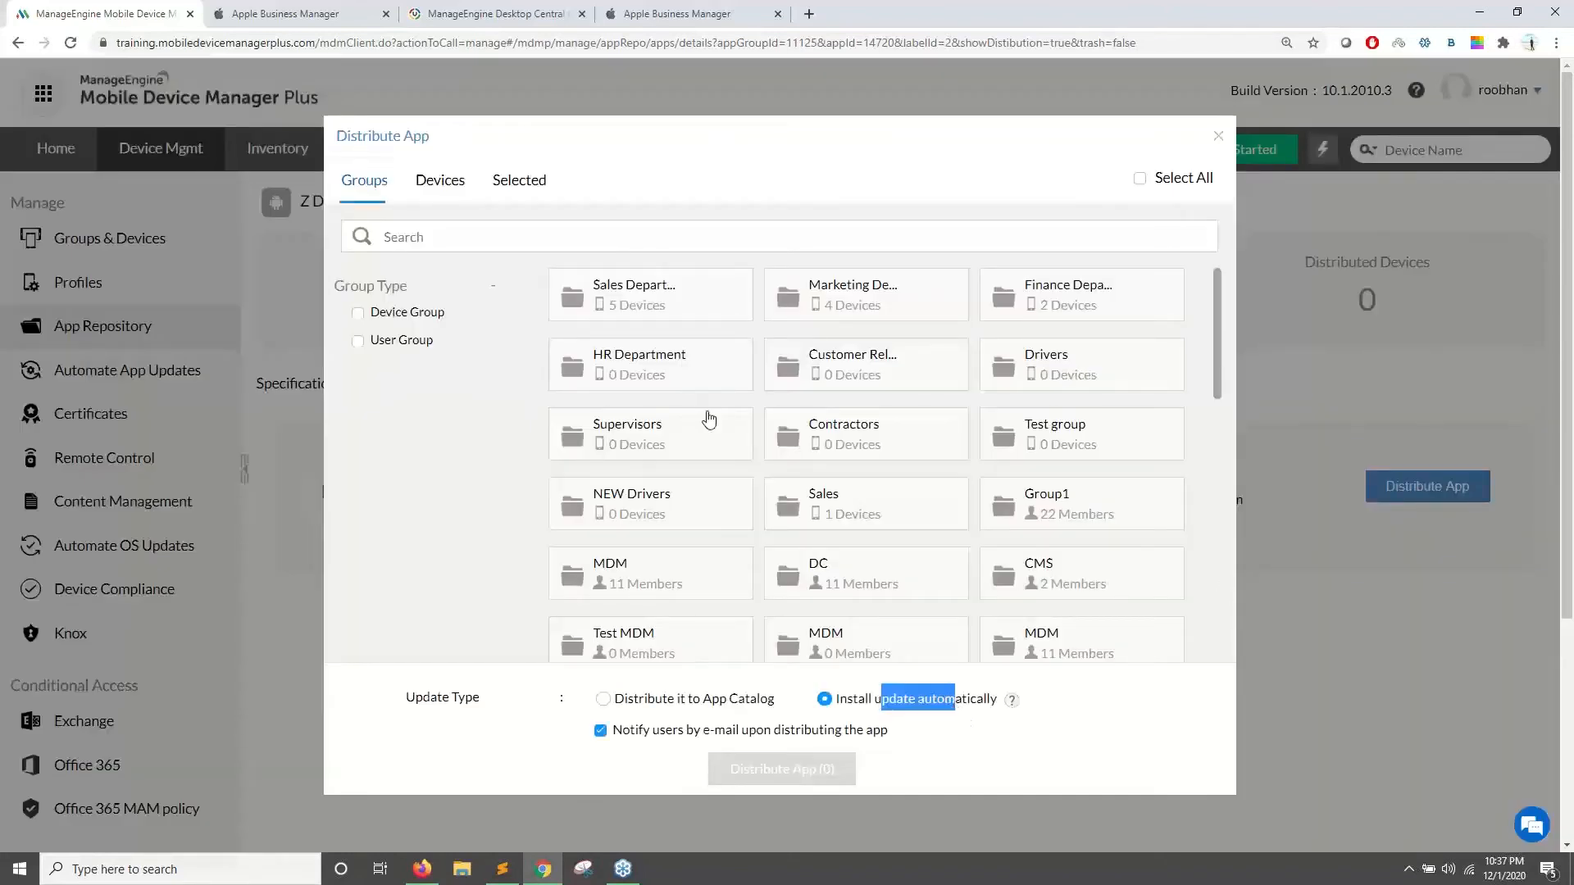
scroll(855, 539, down, 1)
click(692, 564)
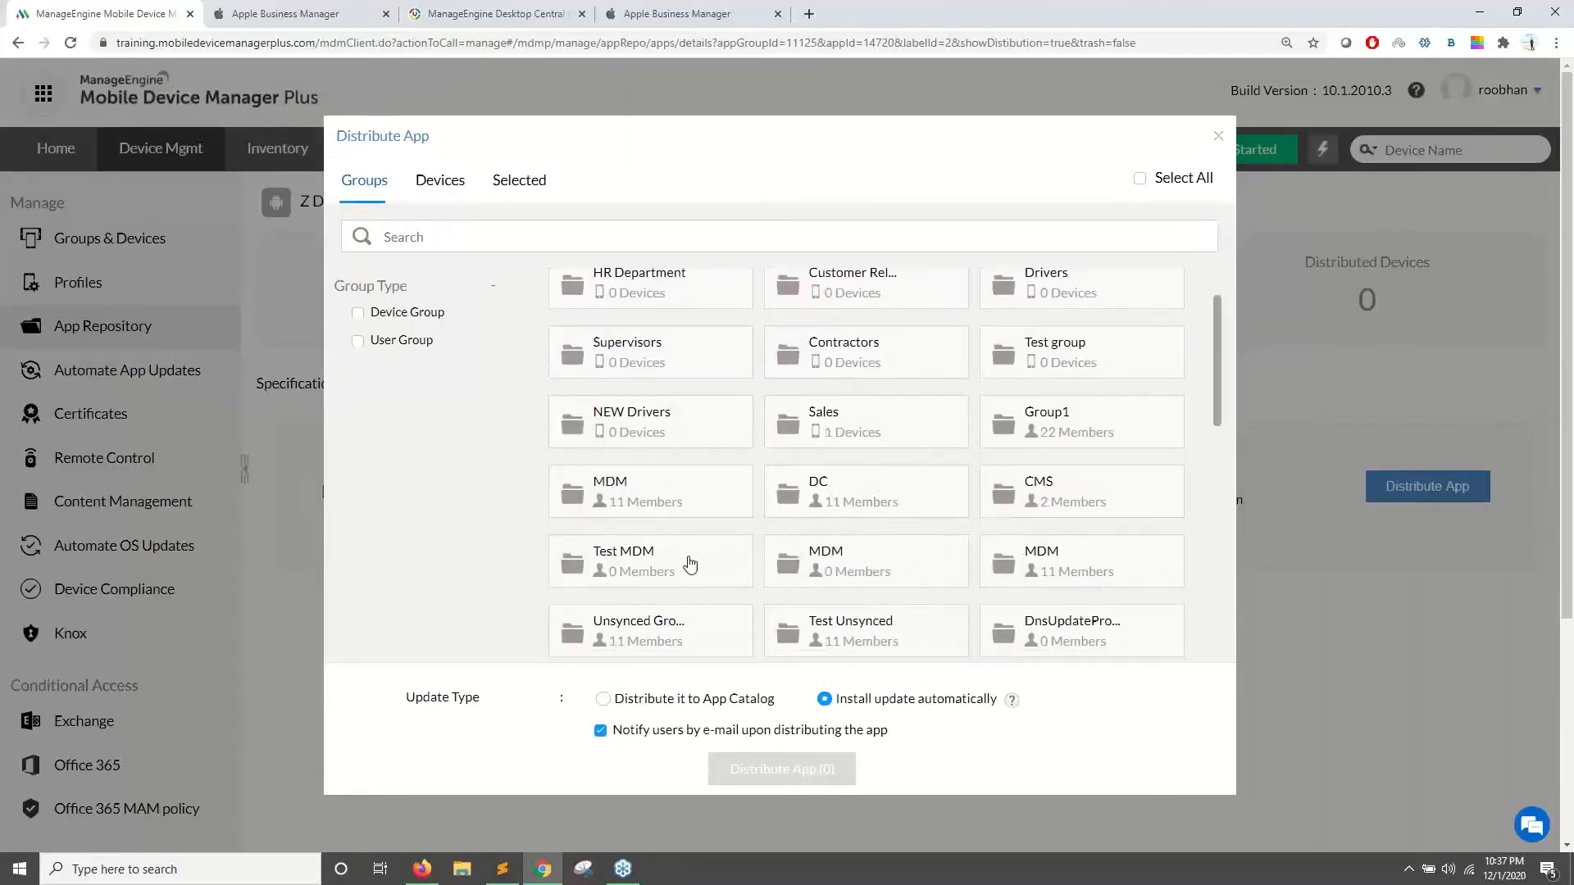
click(879, 621)
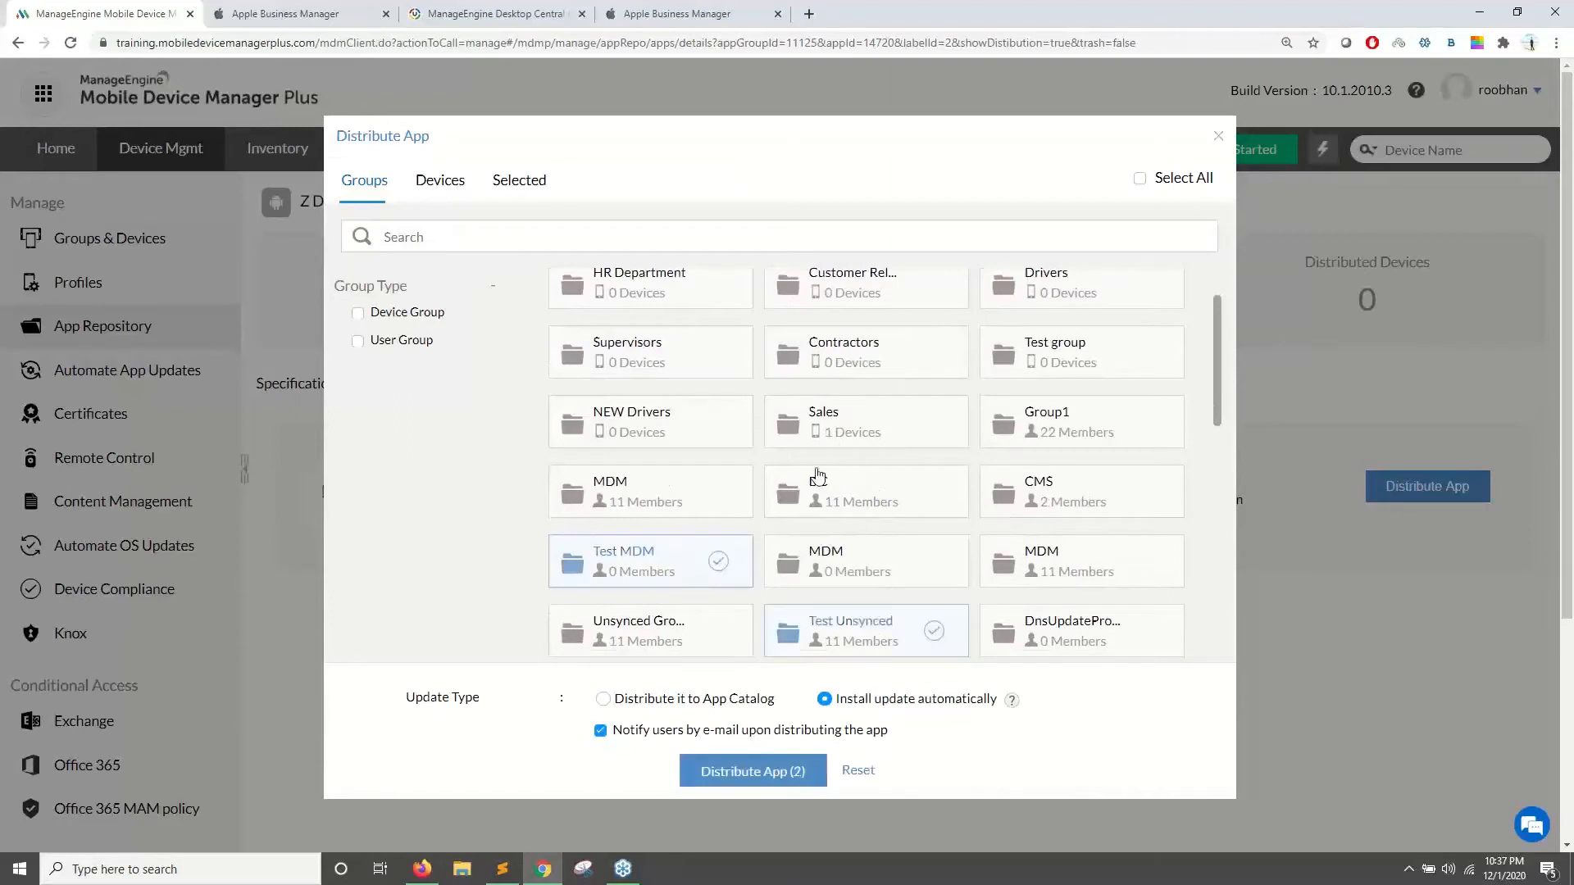
scroll(815, 481, down, 2)
drag(839, 701, 959, 705)
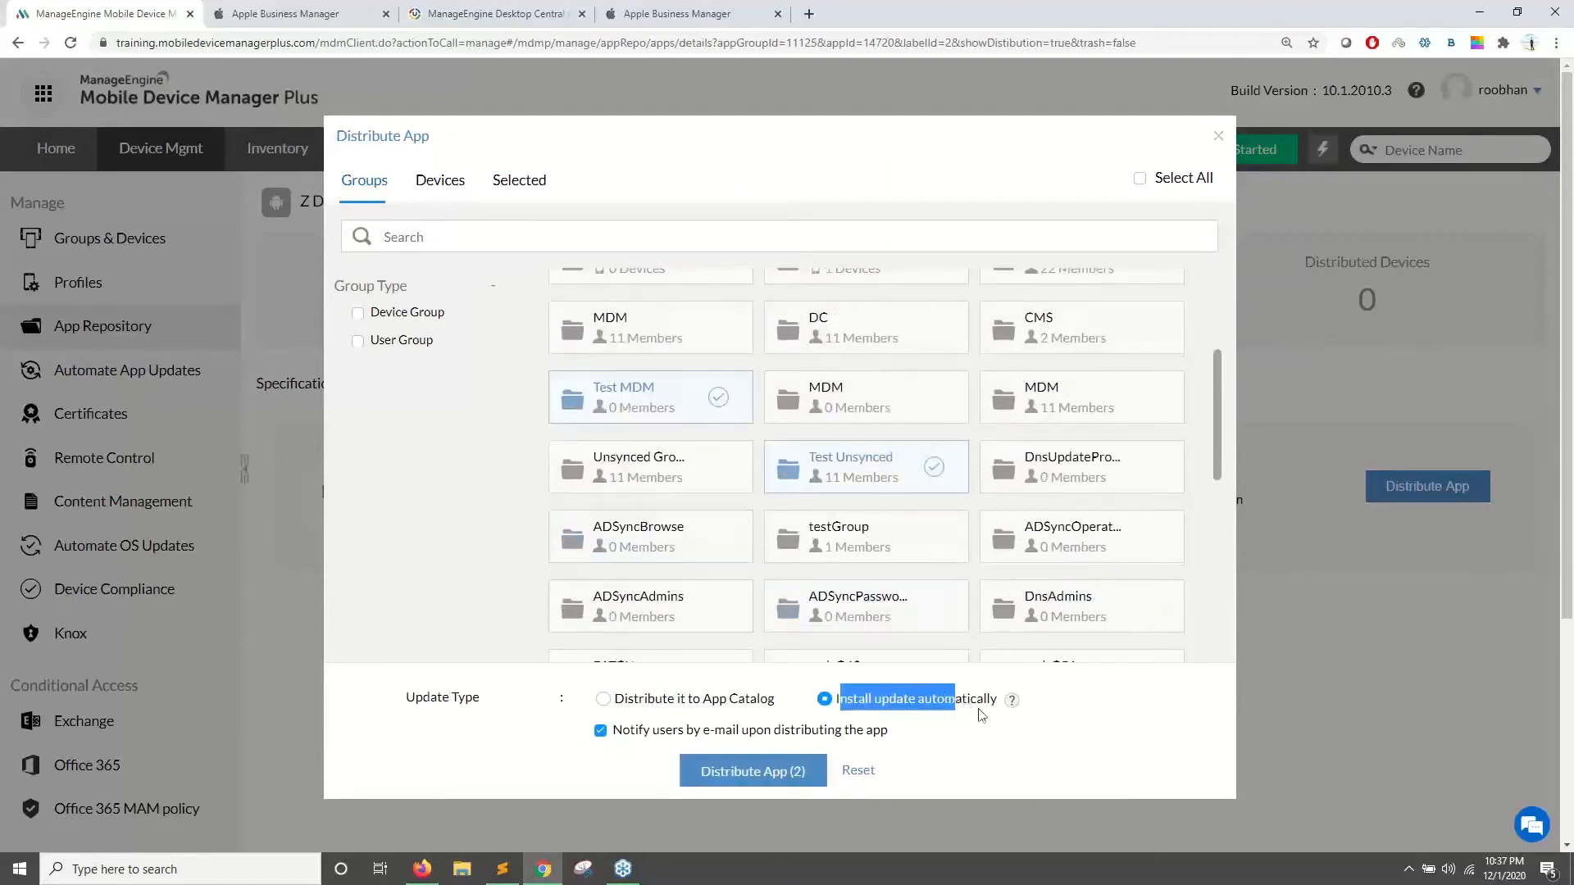
click(972, 716)
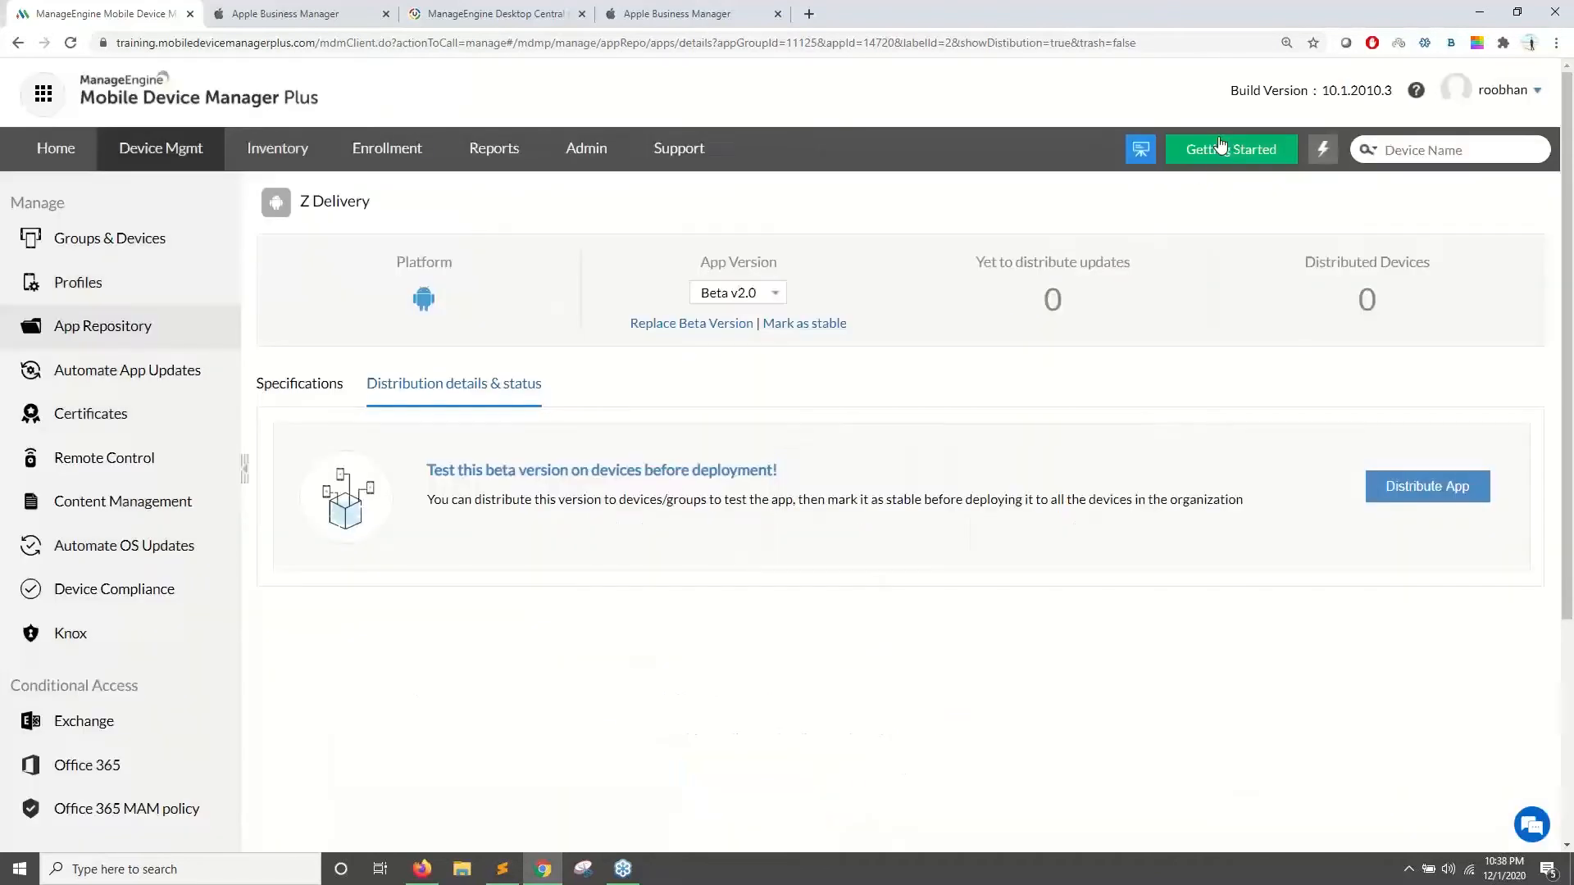
click(1218, 136)
drag(617, 326, 677, 329)
click(786, 385)
- Replace the Z Delivery beta with the uploaded version 2.1 package
click(702, 324)
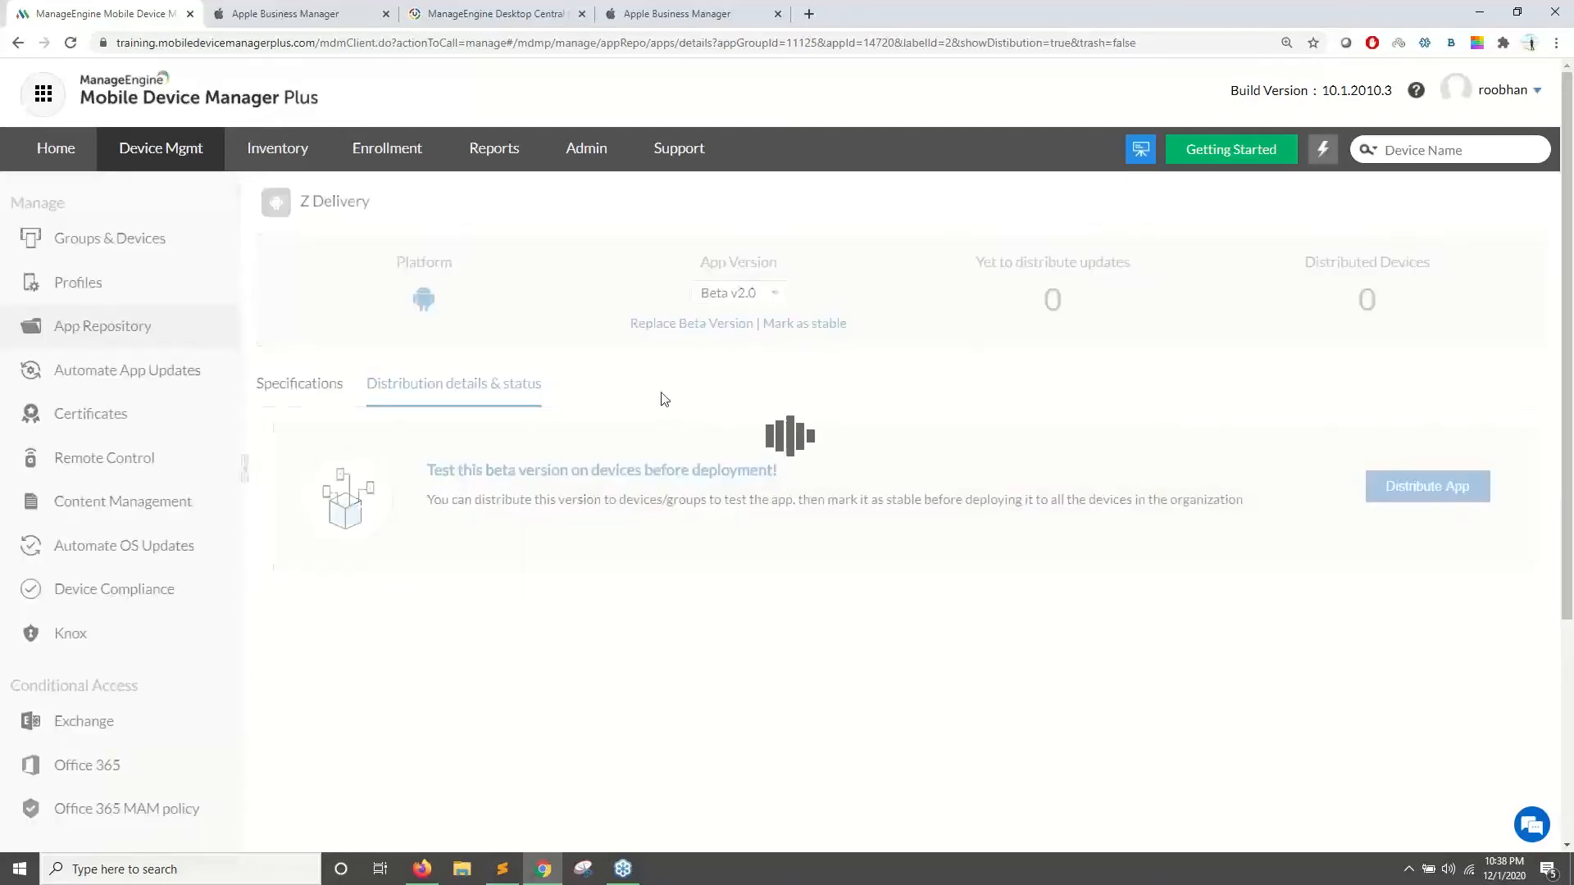
click(900, 382)
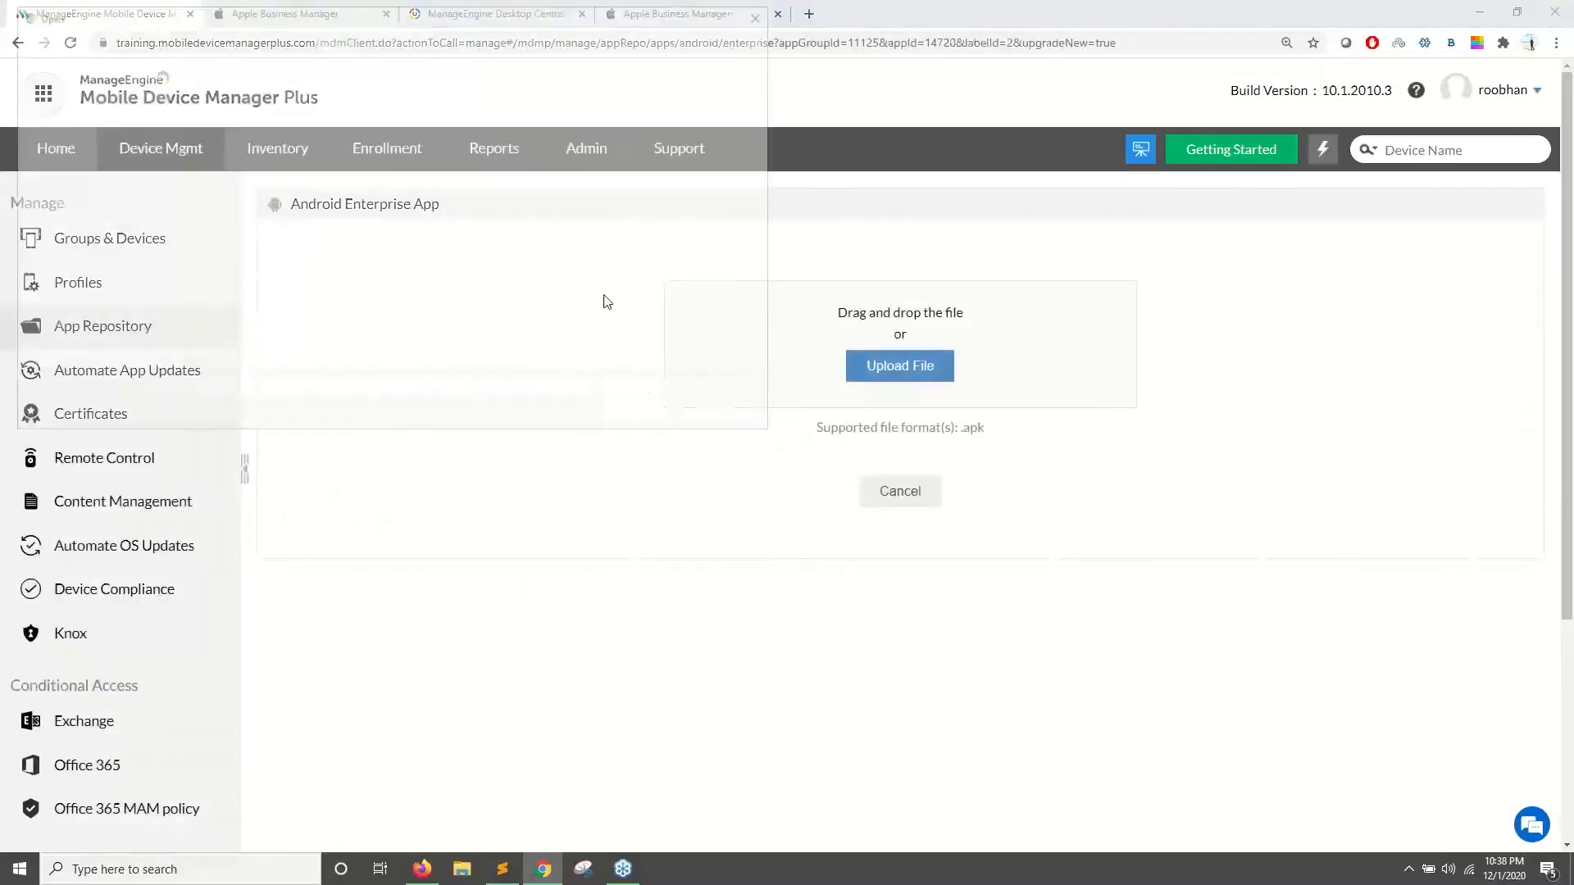
double_click(238, 155)
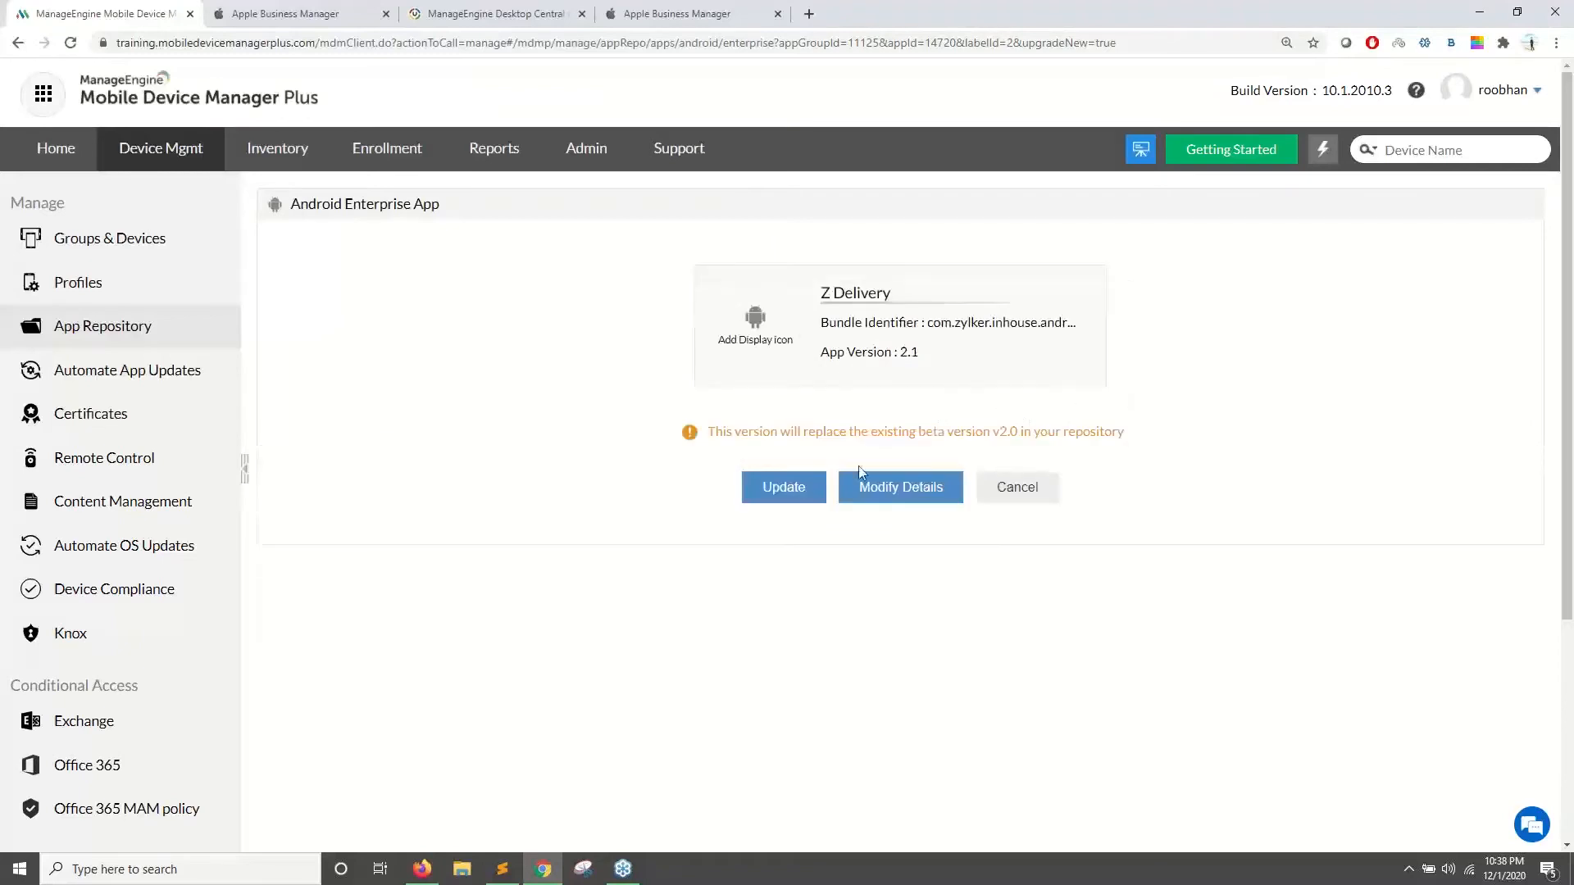
click(781, 487)
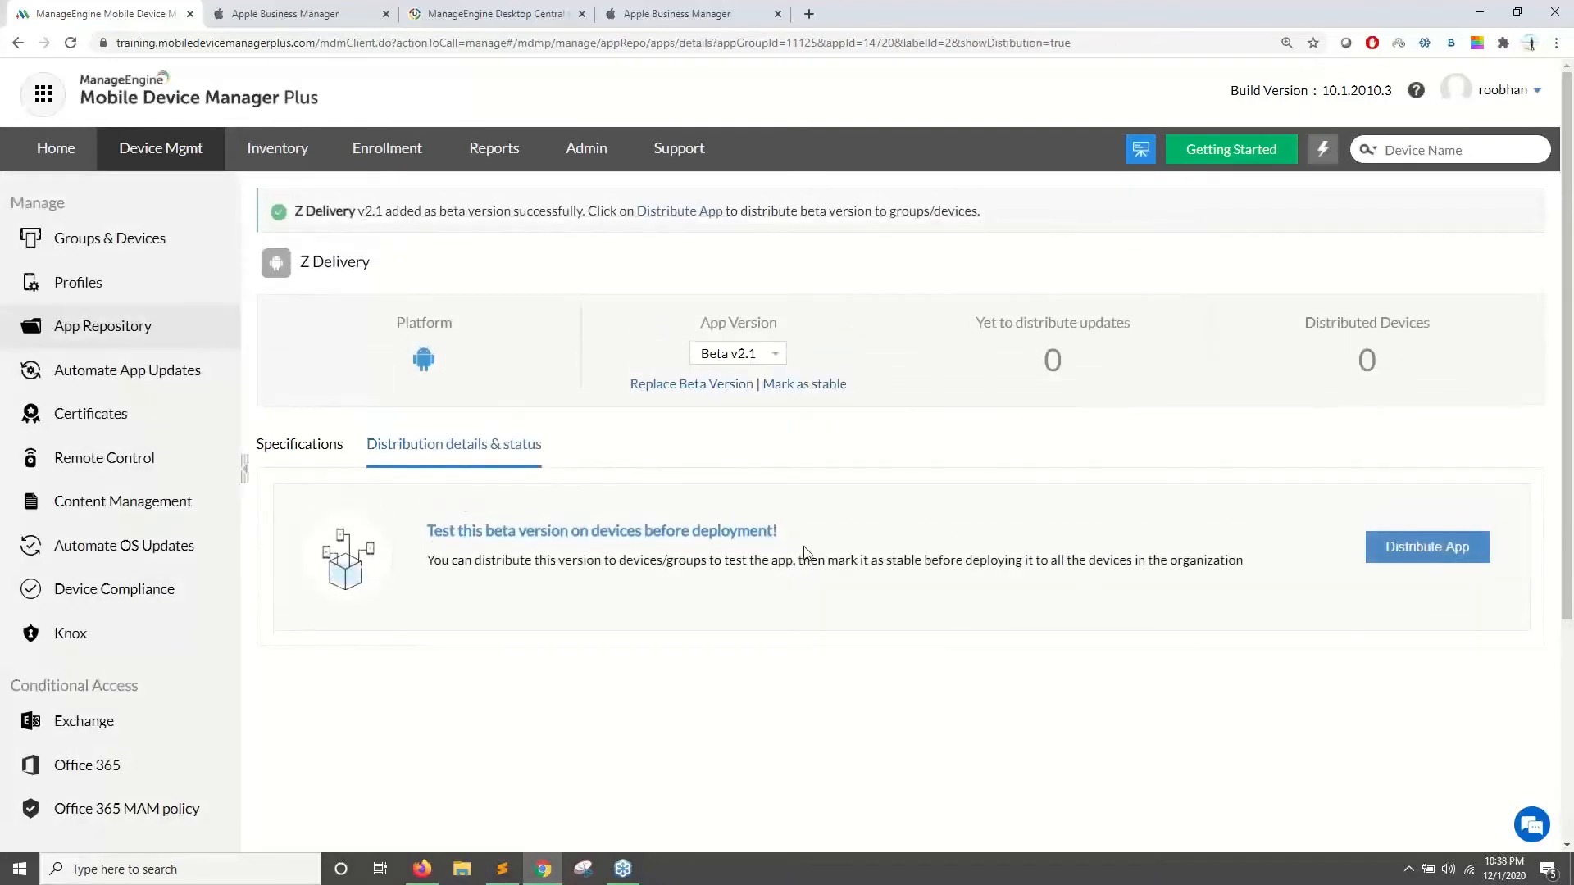
- Review the automatic update distribution choice without distributing, then start marking beta 2.1 as stable
click(1389, 546)
drag(854, 698, 949, 703)
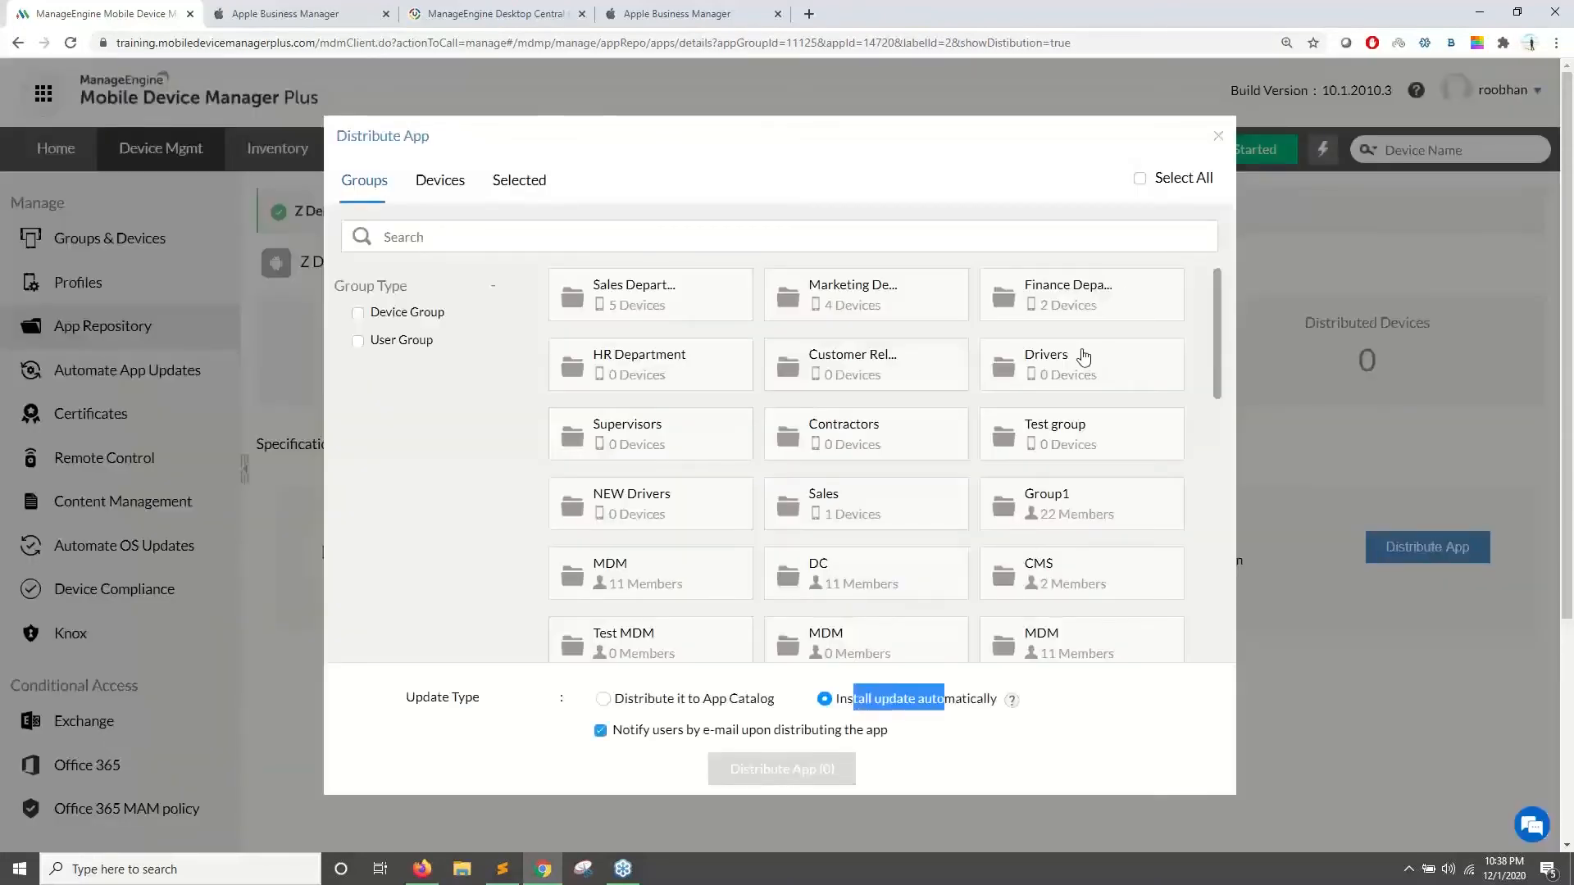
click(1218, 137)
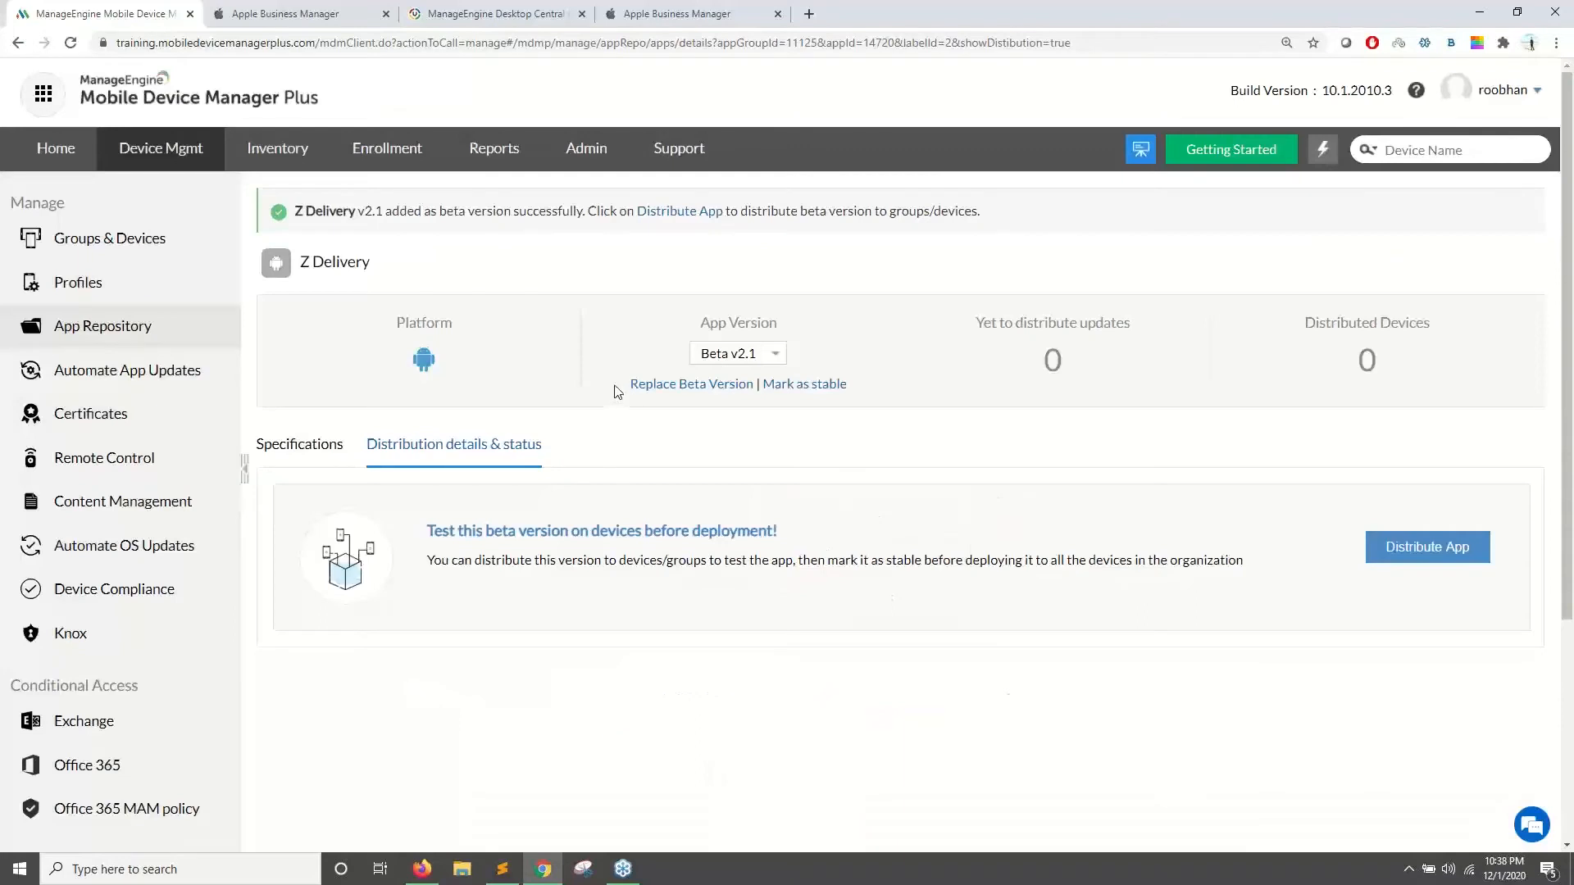
drag(616, 392, 647, 383)
drag(850, 386, 777, 392)
click(800, 386)
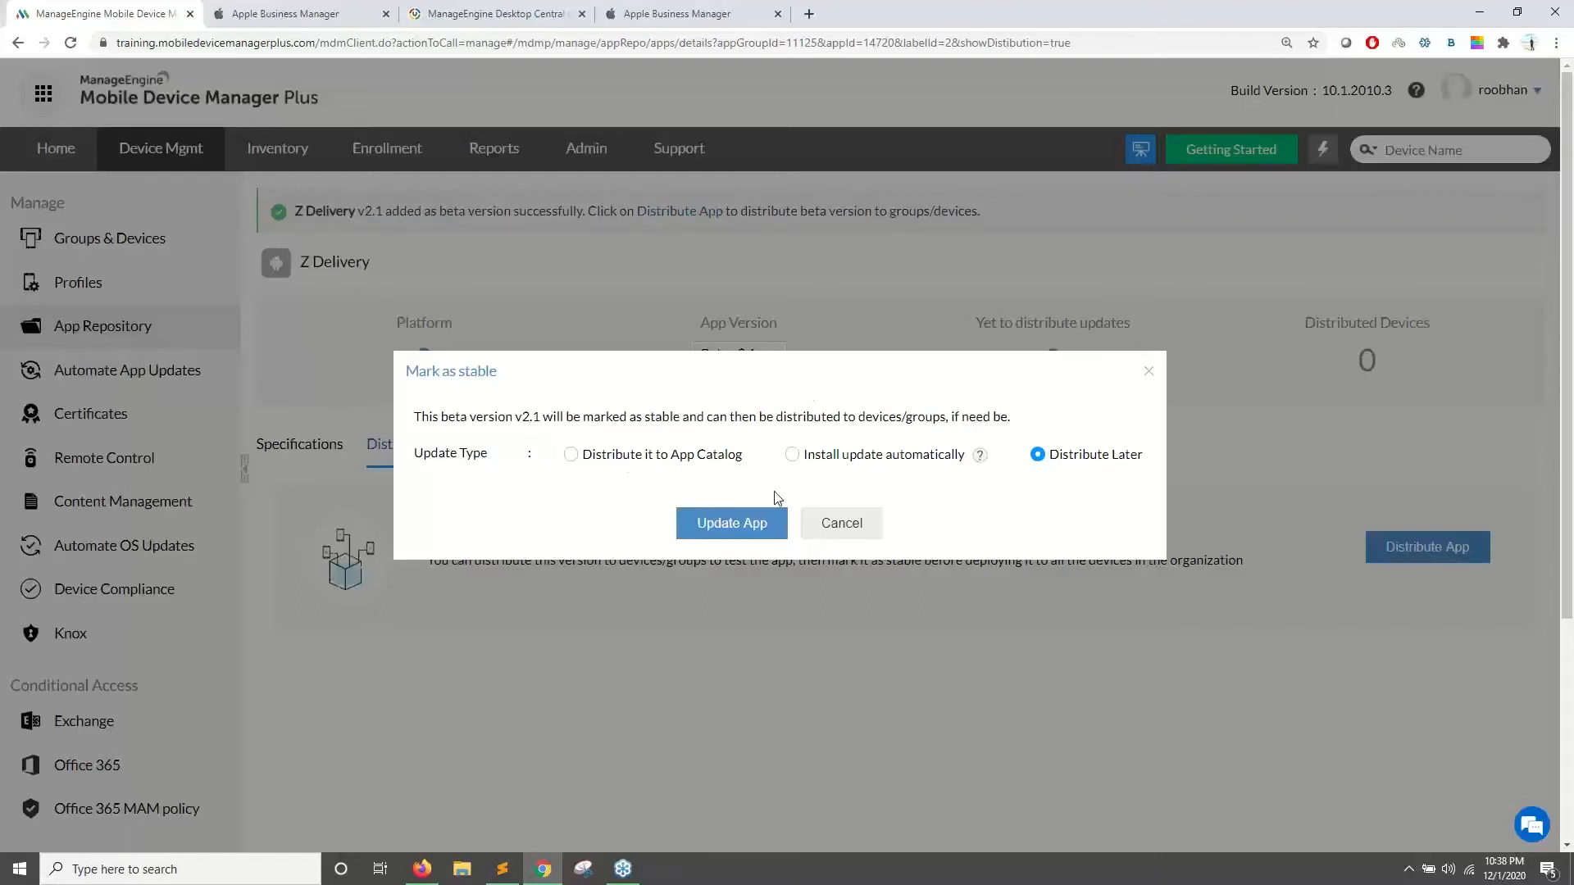
click(794, 458)
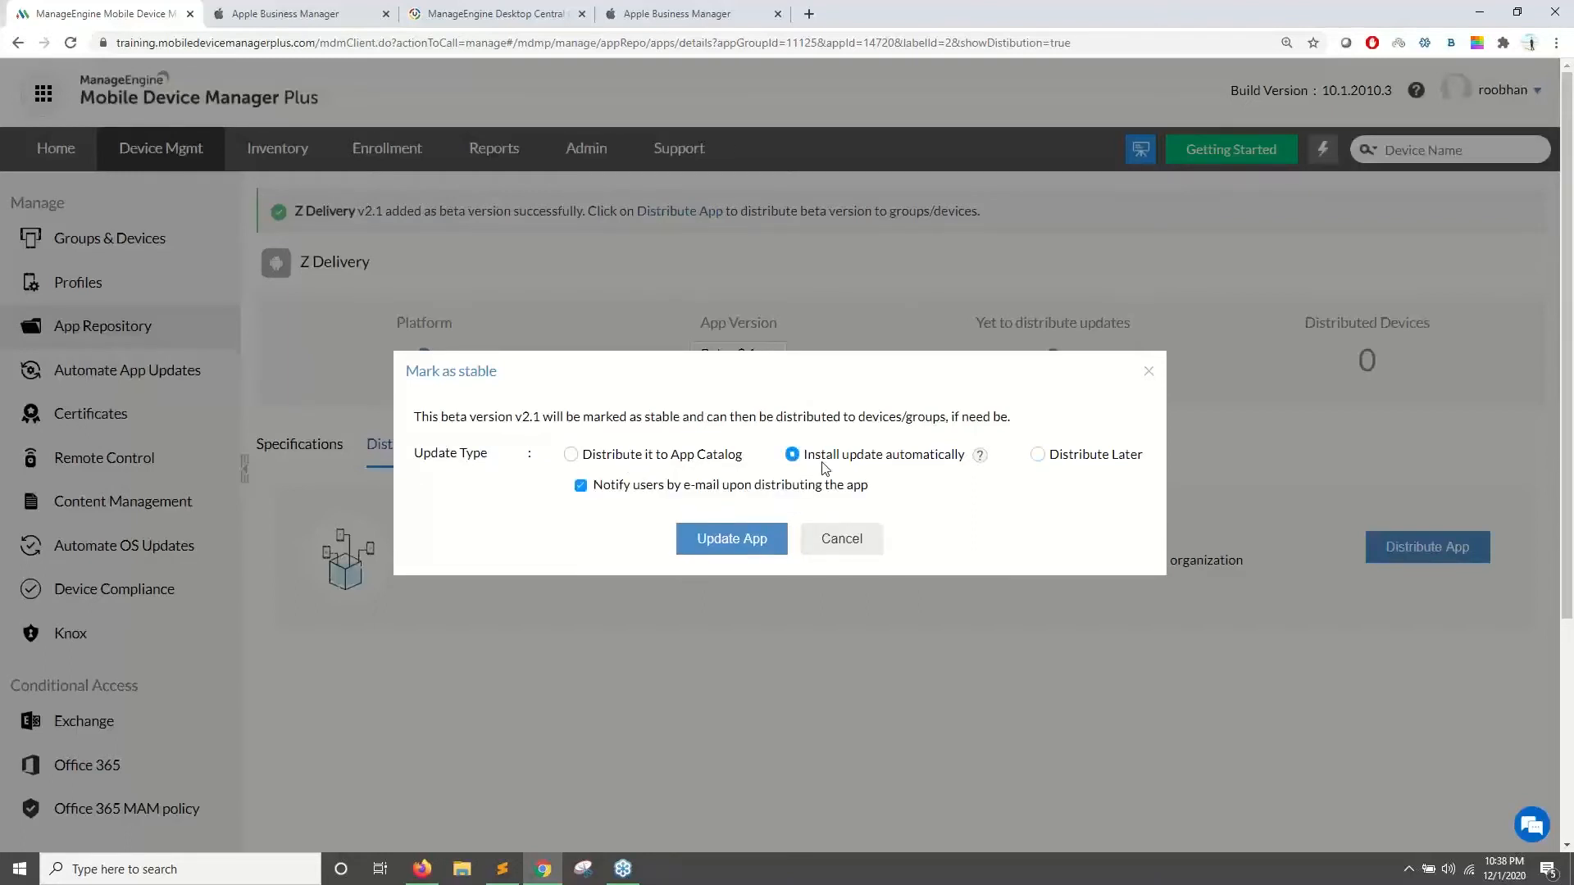
click(572, 455)
click(792, 455)
click(1148, 372)
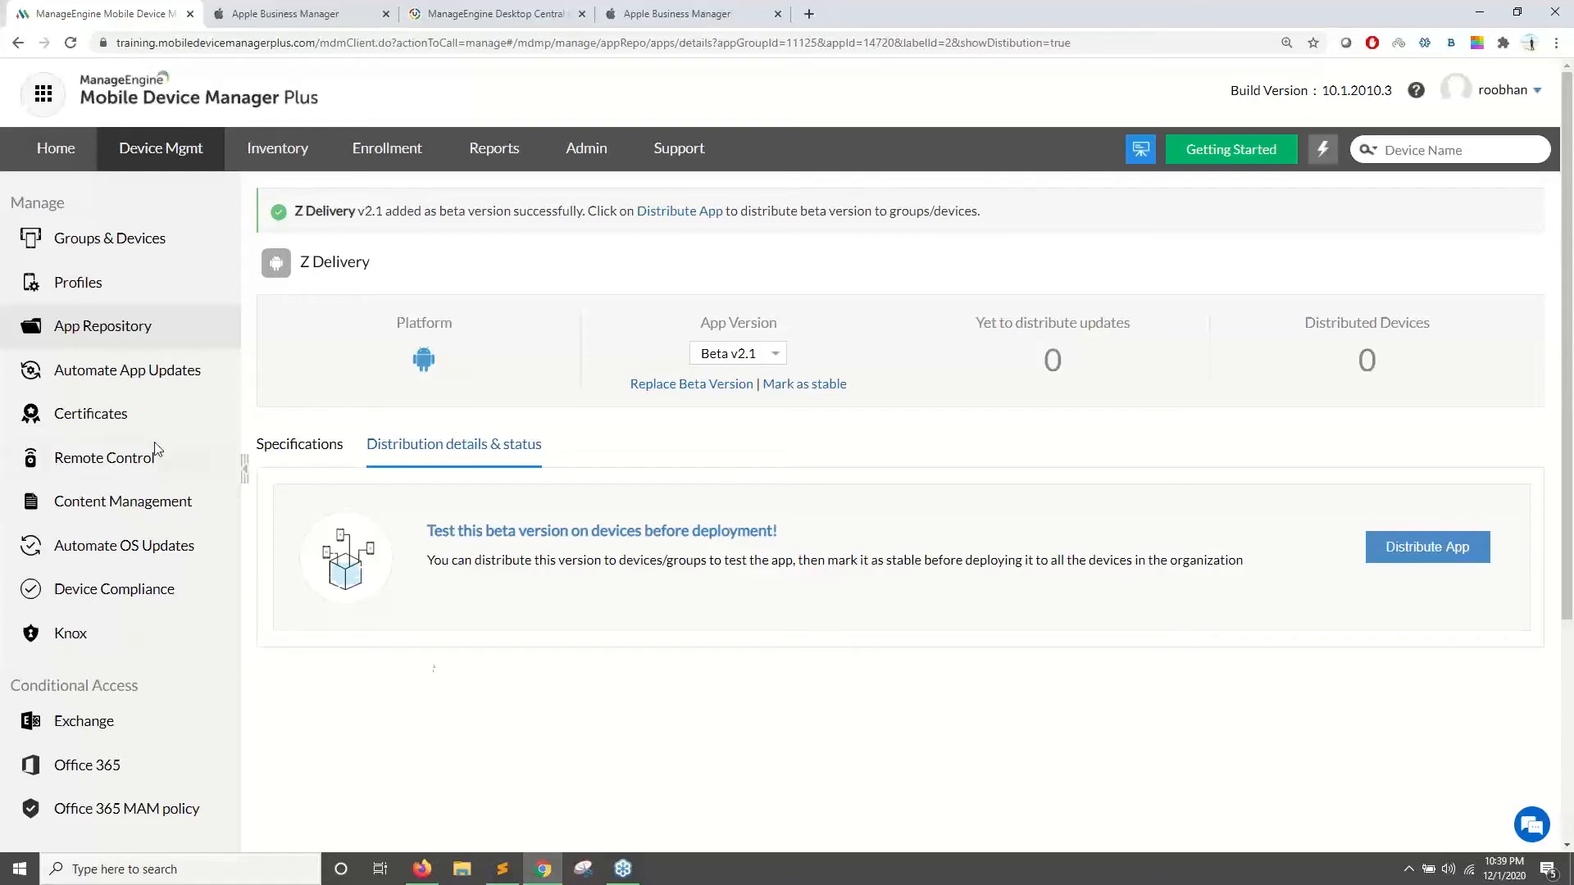
click(425, 868)
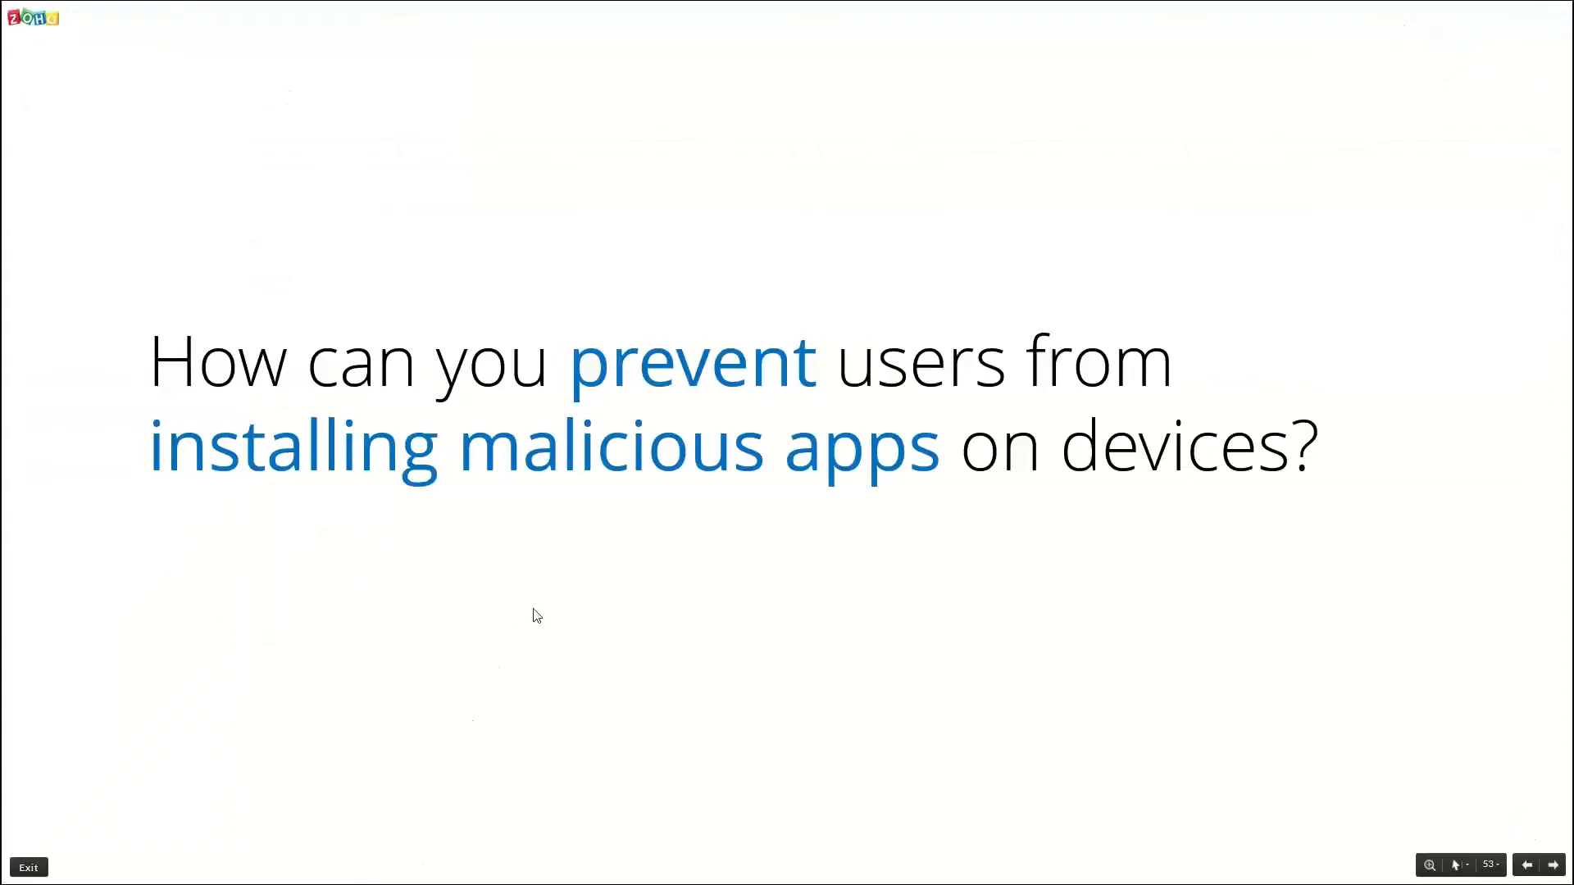
key(alt+Tab)
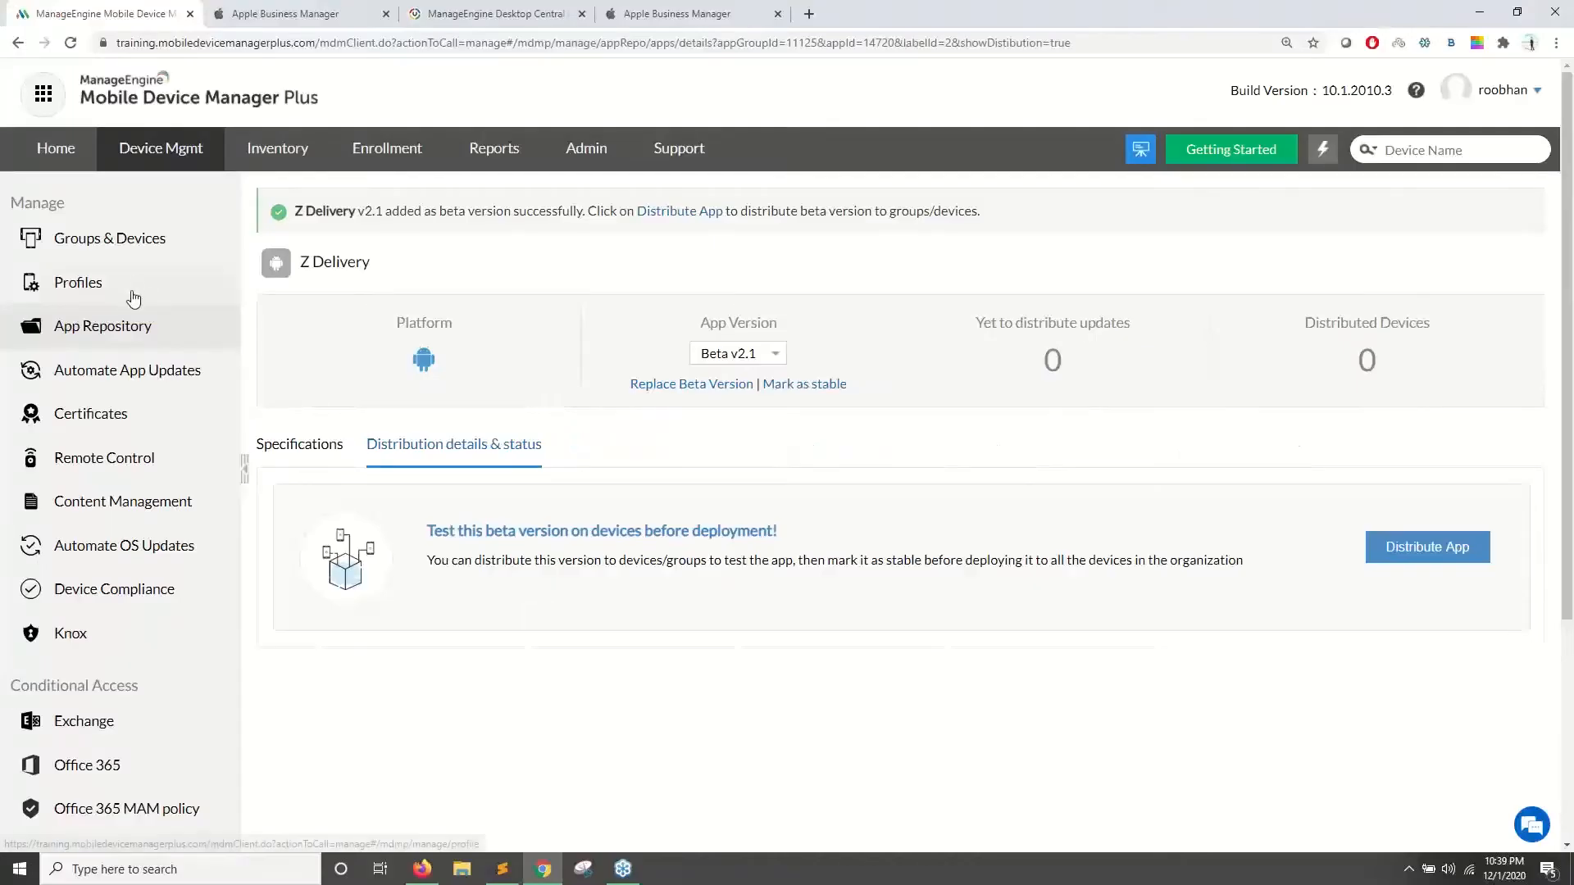
- Create an iOS/iPadOS profile named MyProfile3774 and continue to its Restrictions settings
click(131, 296)
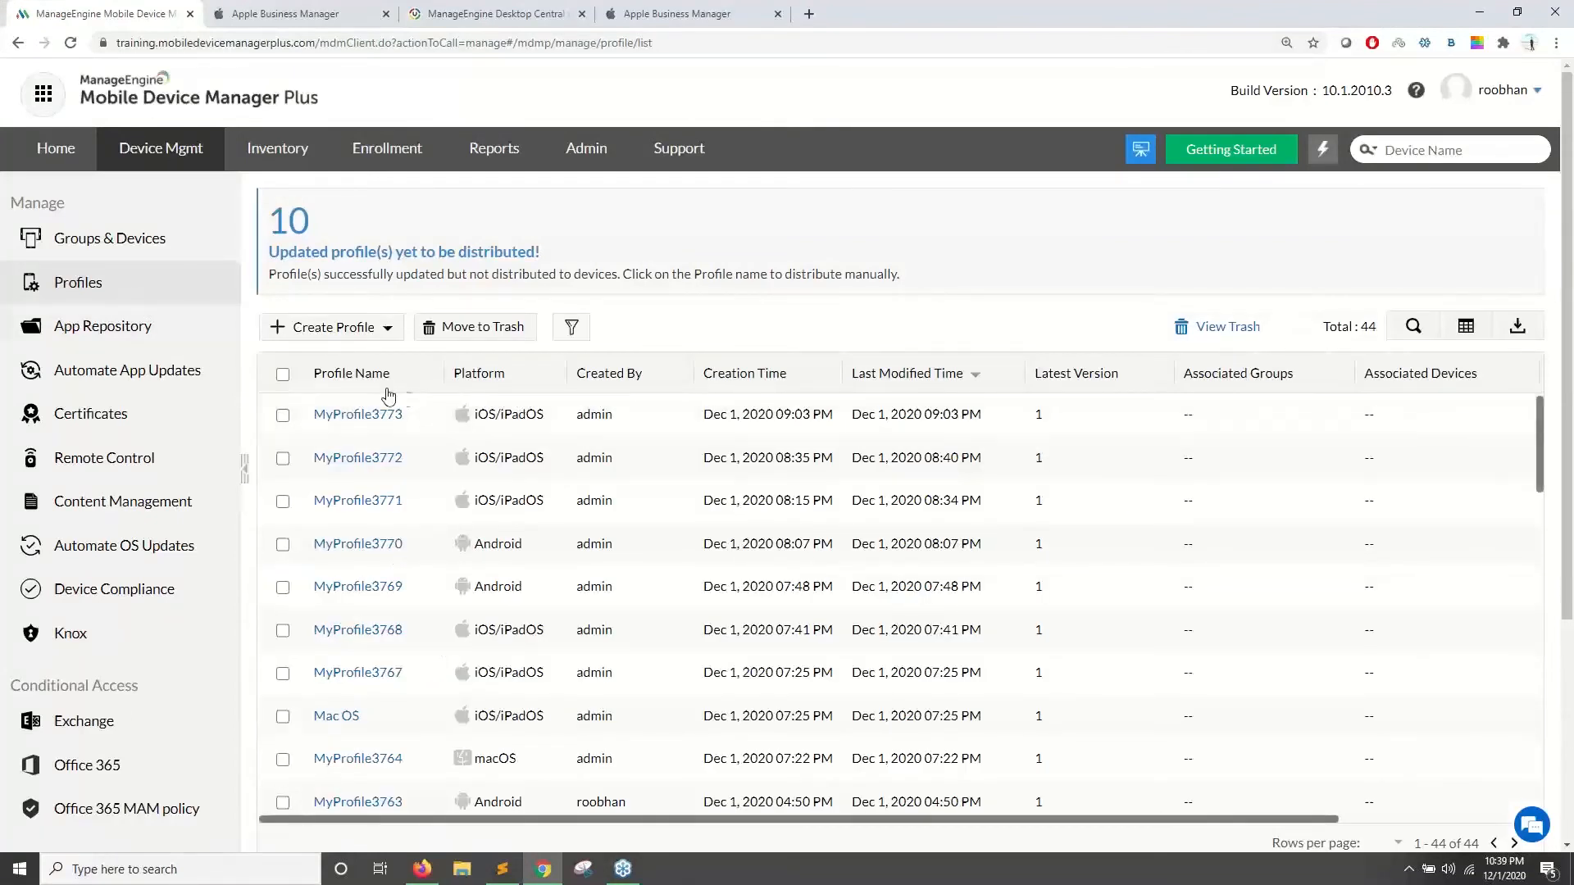
click(363, 330)
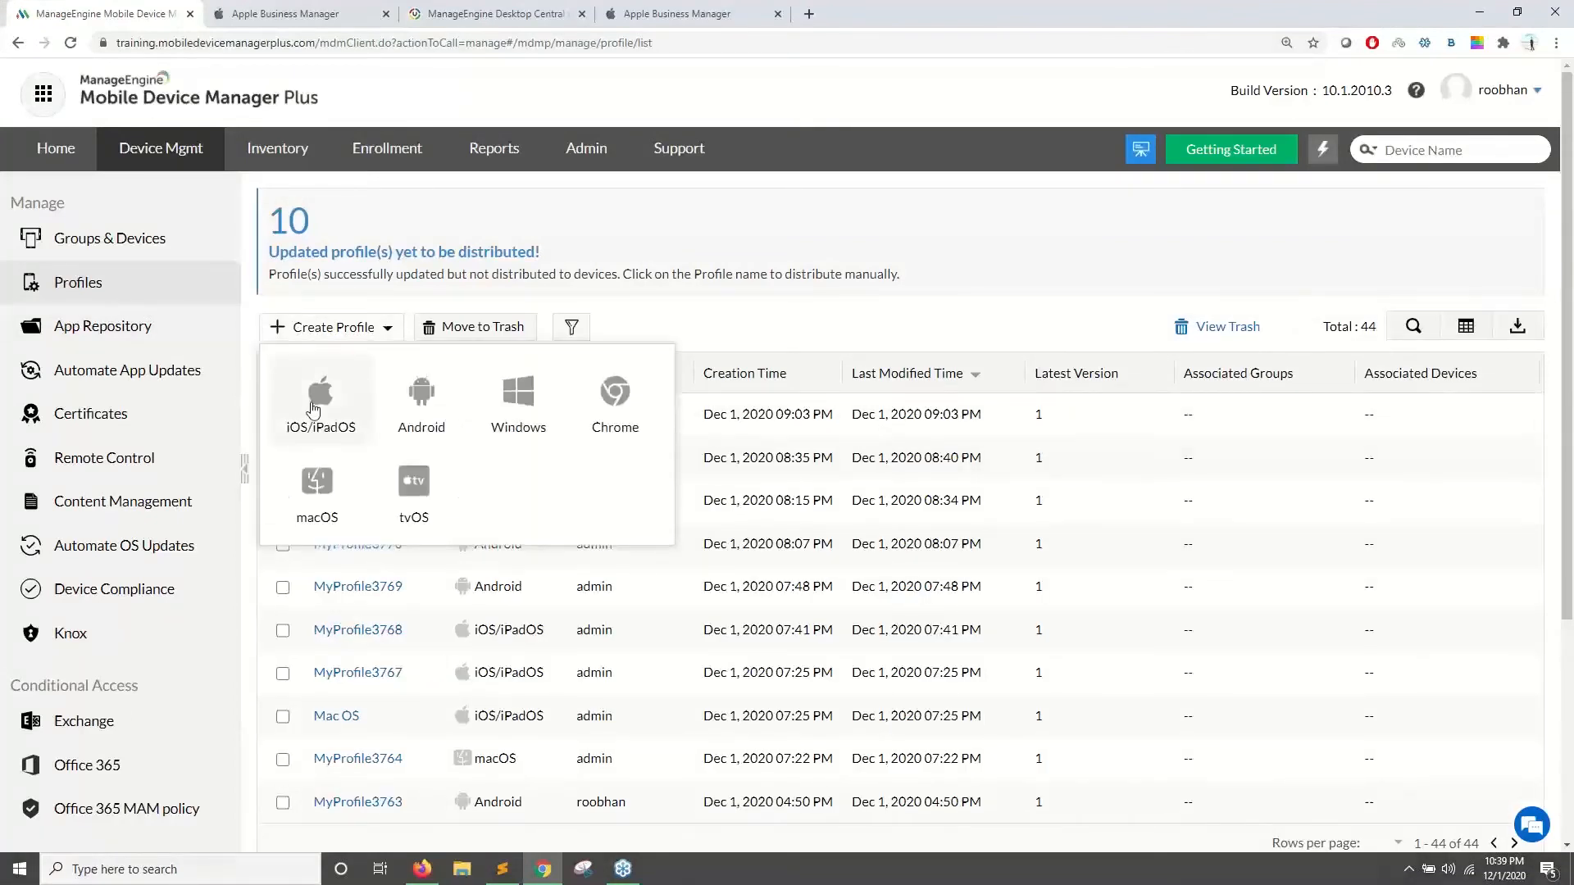
click(312, 410)
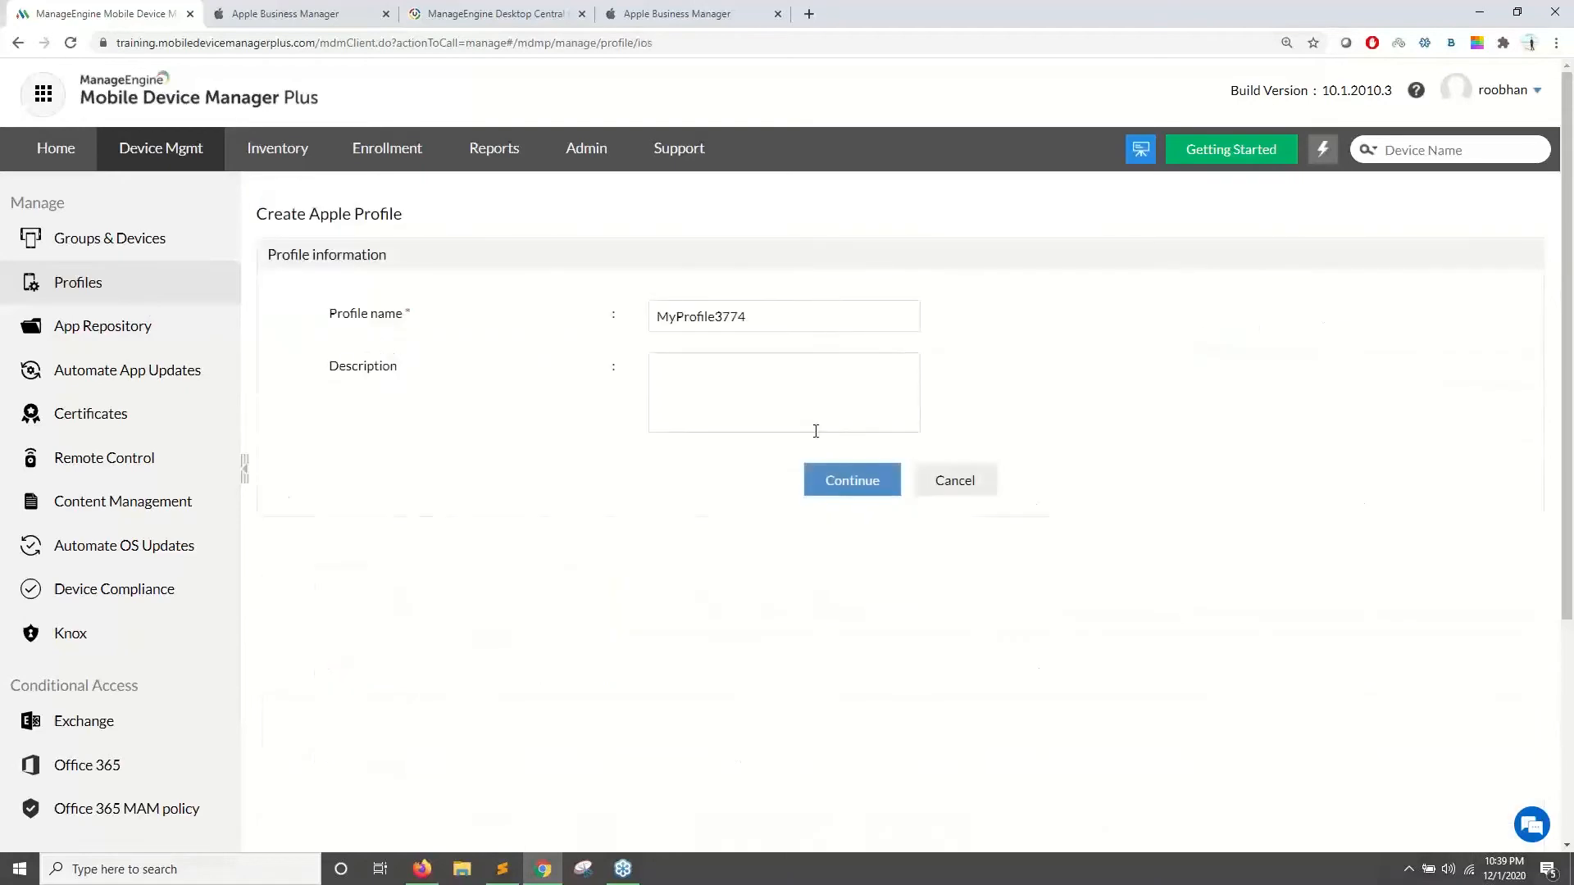
click(869, 482)
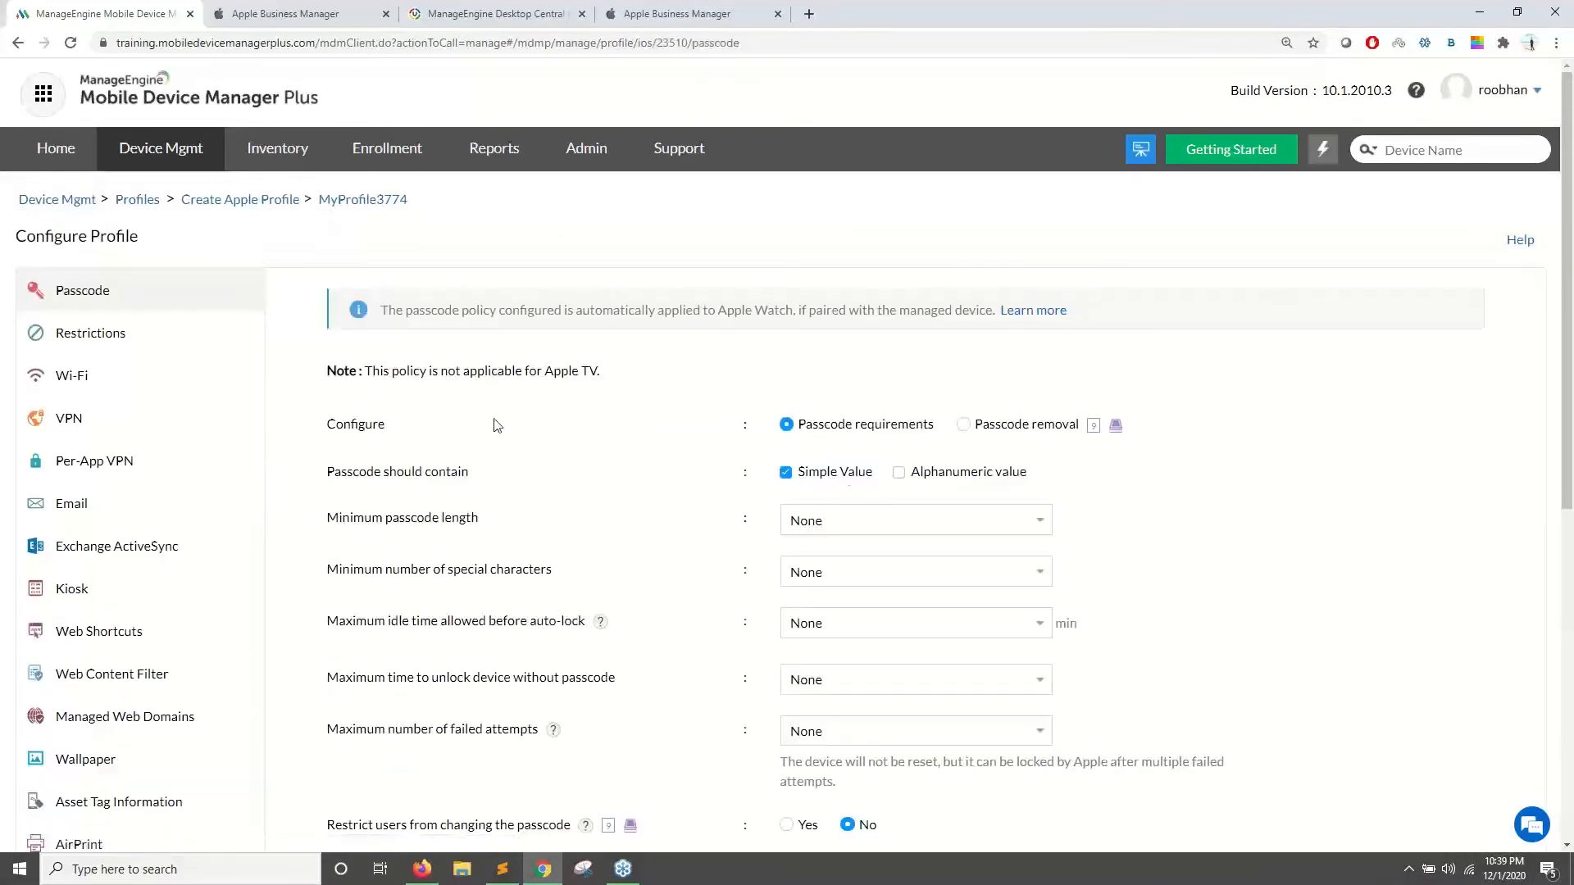
scroll(800, 323, down, 1)
- Open MyProfile3774's Restrictions settings and review the Camera restriction
scroll(799, 323, up, 1)
click(155, 345)
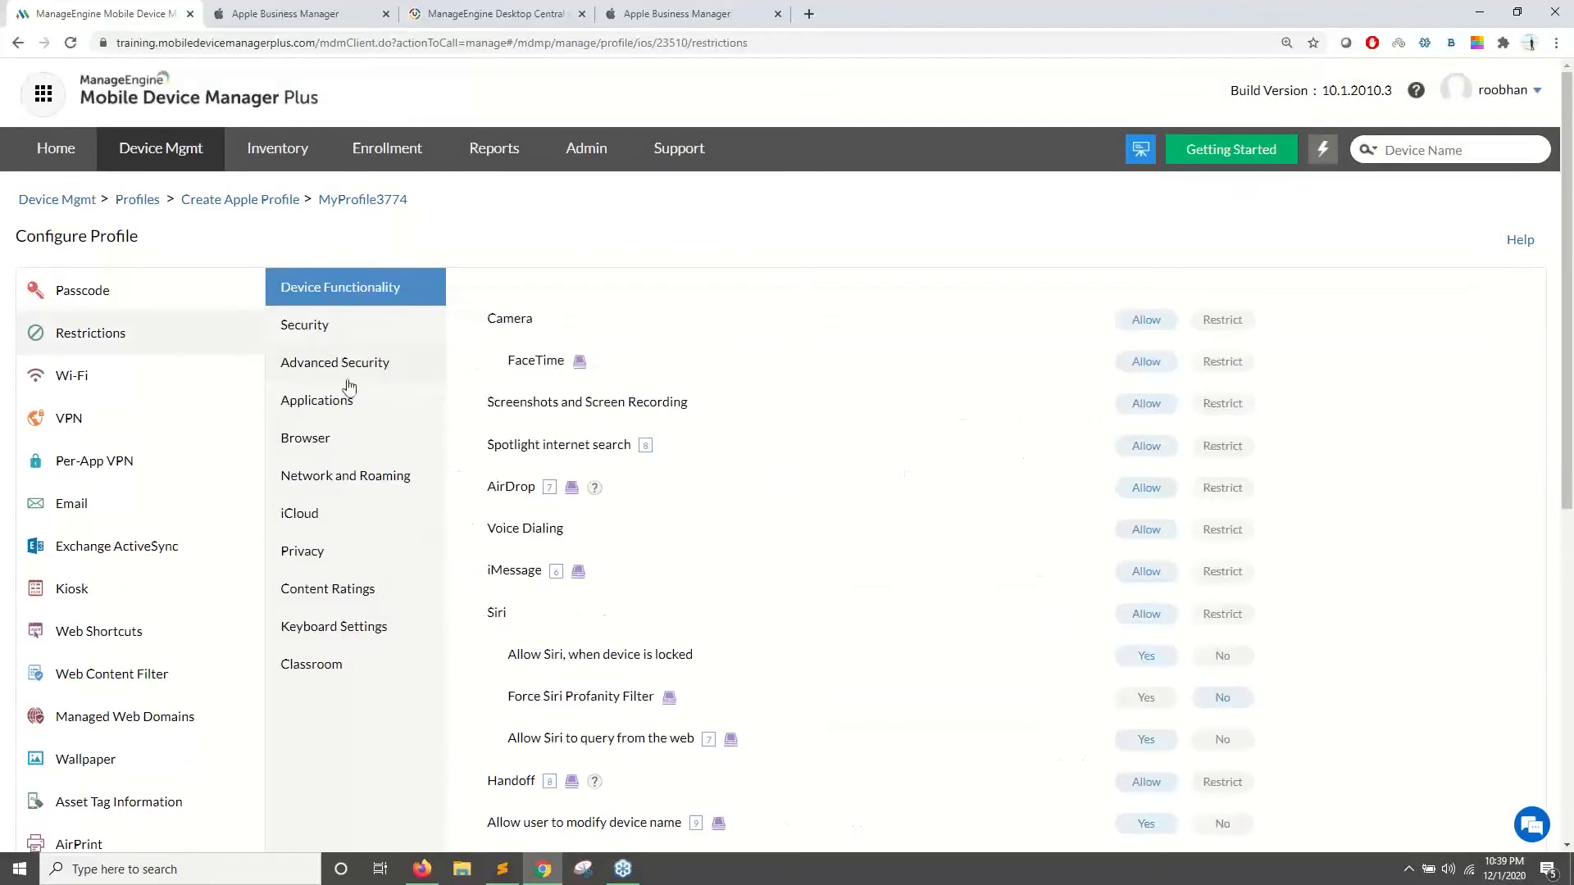
scroll(541, 391, down, 1)
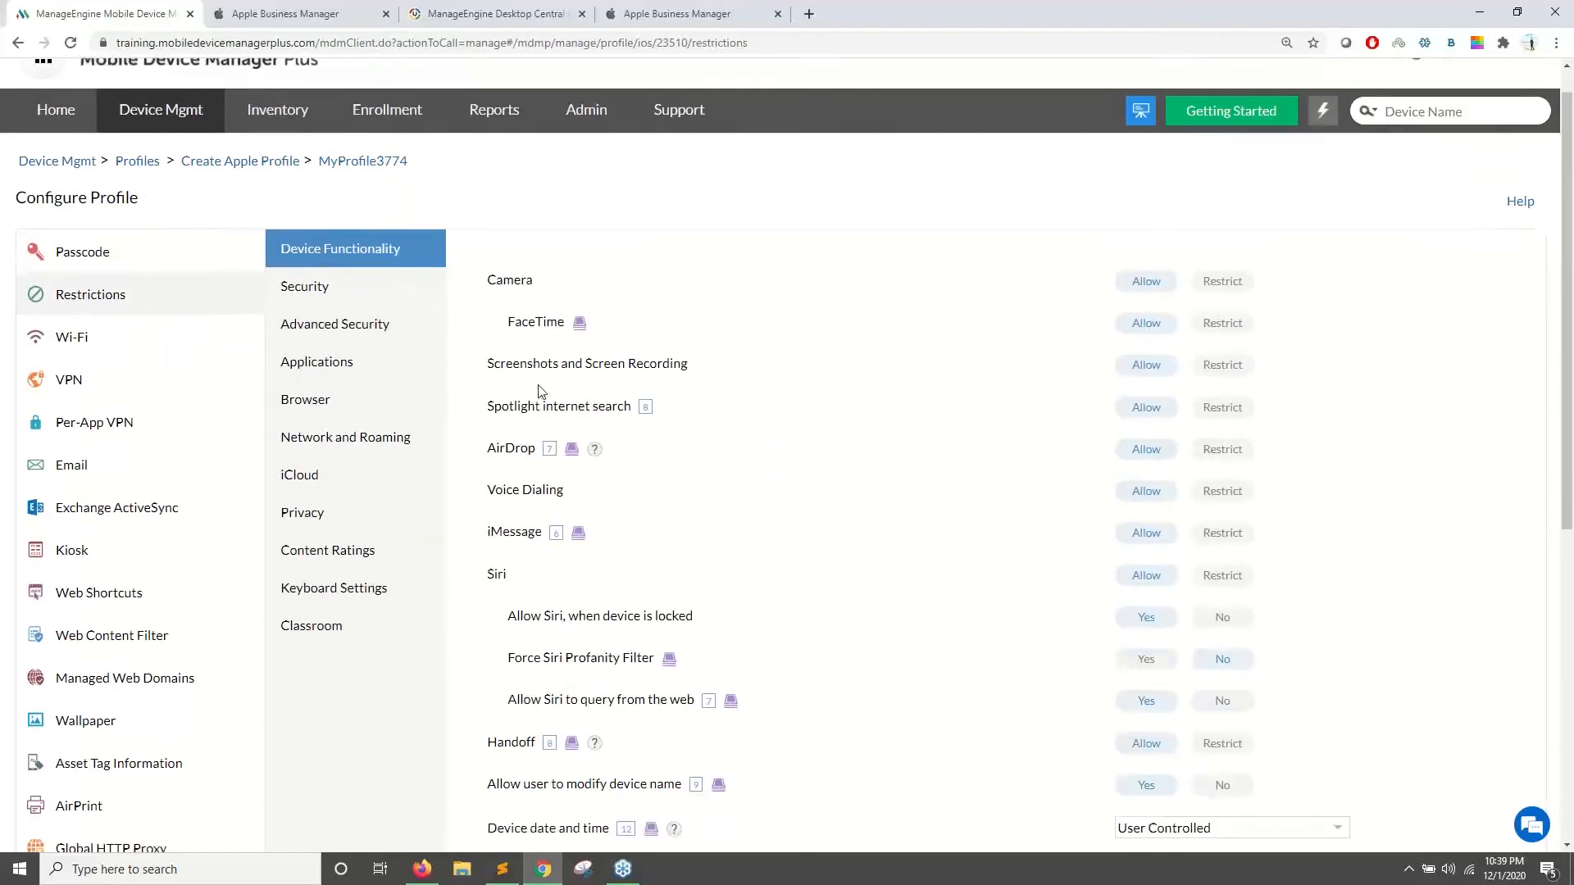
scroll(496, 313, up, 1)
drag(485, 321, 513, 319)
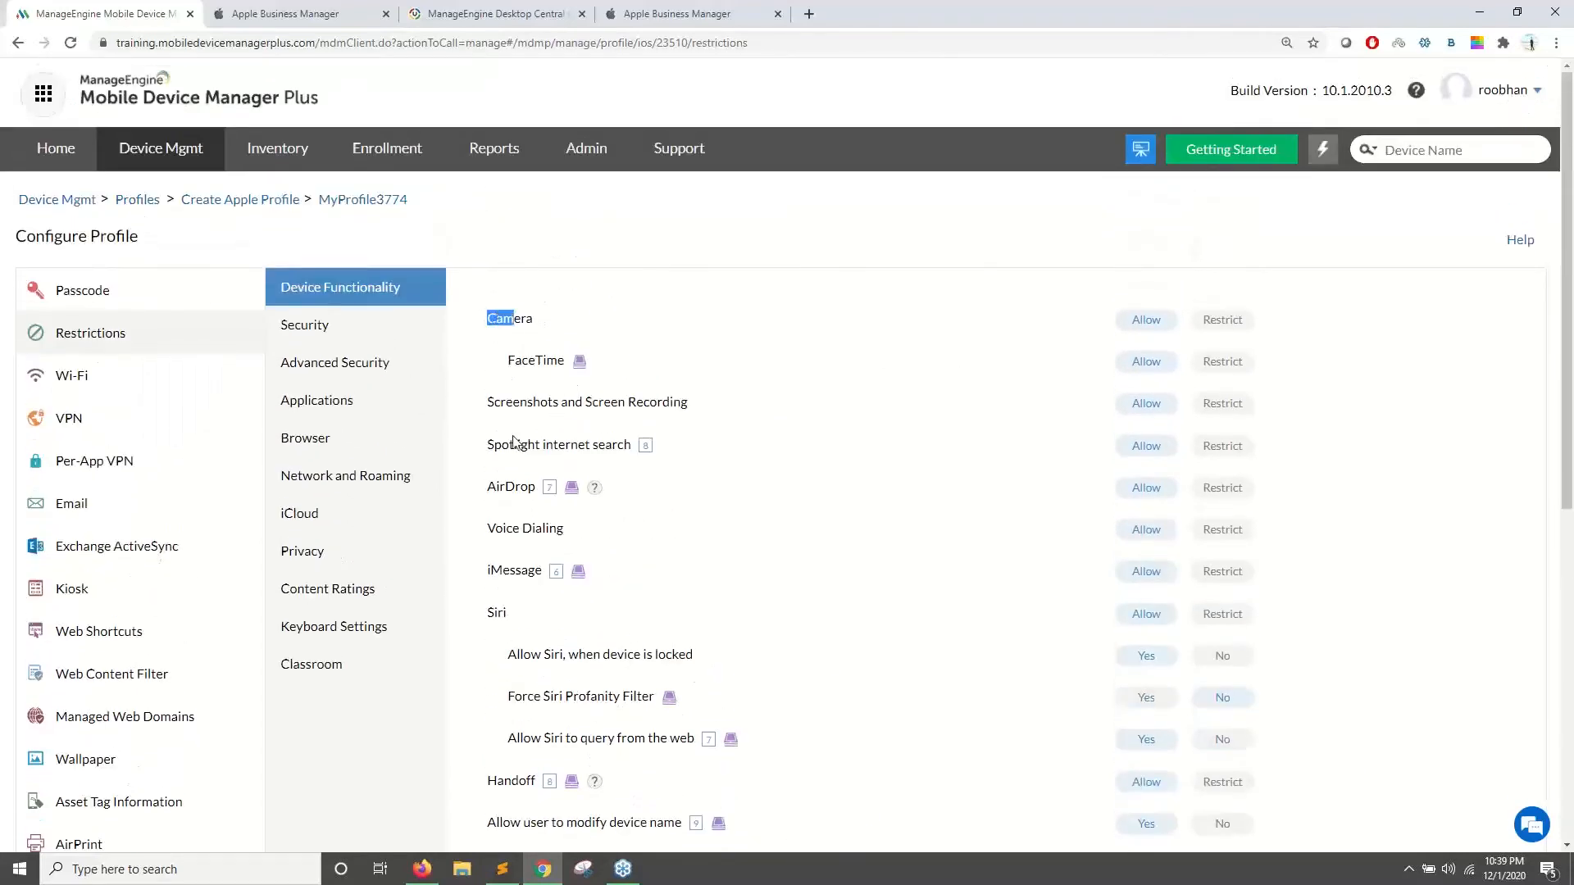
scroll(777, 492, down, 2)
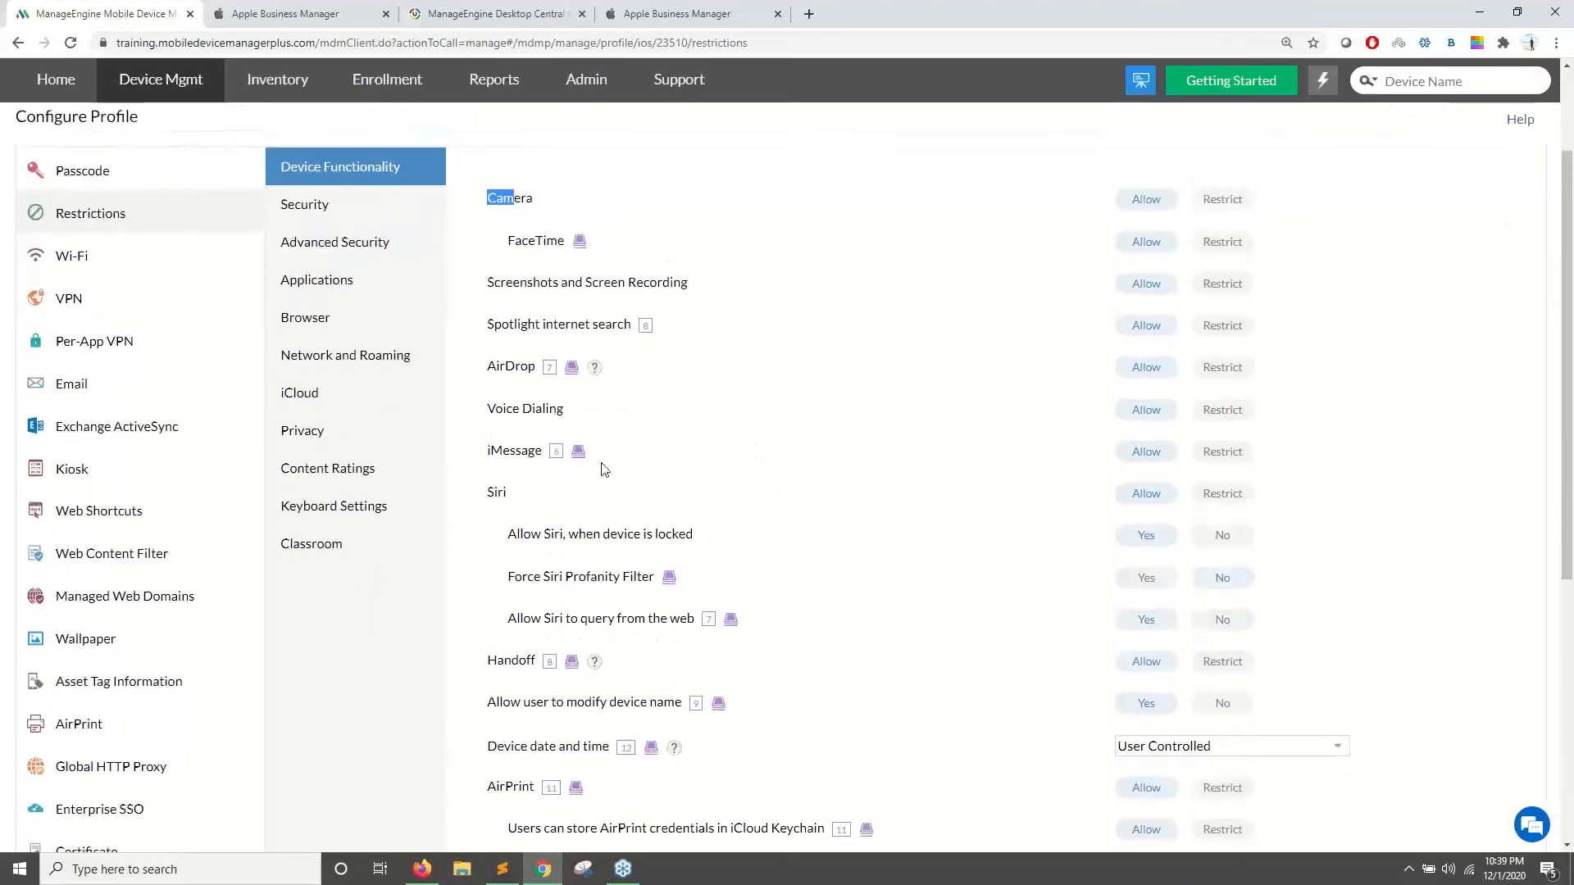
scroll(601, 468, up, 2)
- Set 'Users can install unapproved apps' to Restrict under Applications, then save and publish
click(319, 404)
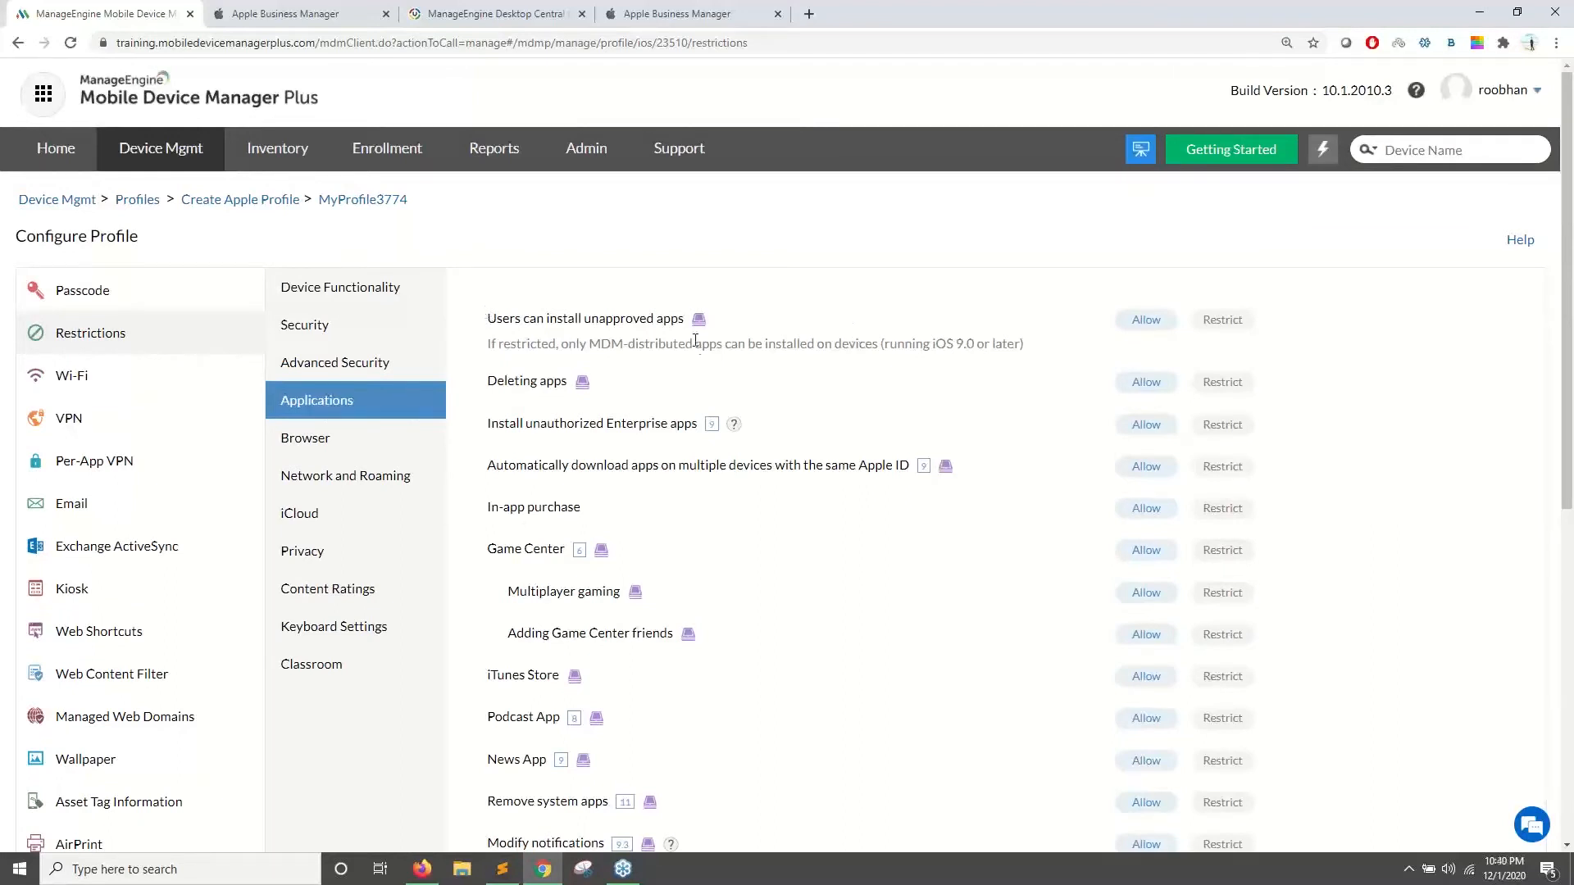
drag(487, 320, 576, 320)
click(1227, 323)
drag(494, 319, 559, 320)
click(529, 317)
scroll(938, 598, down, 5)
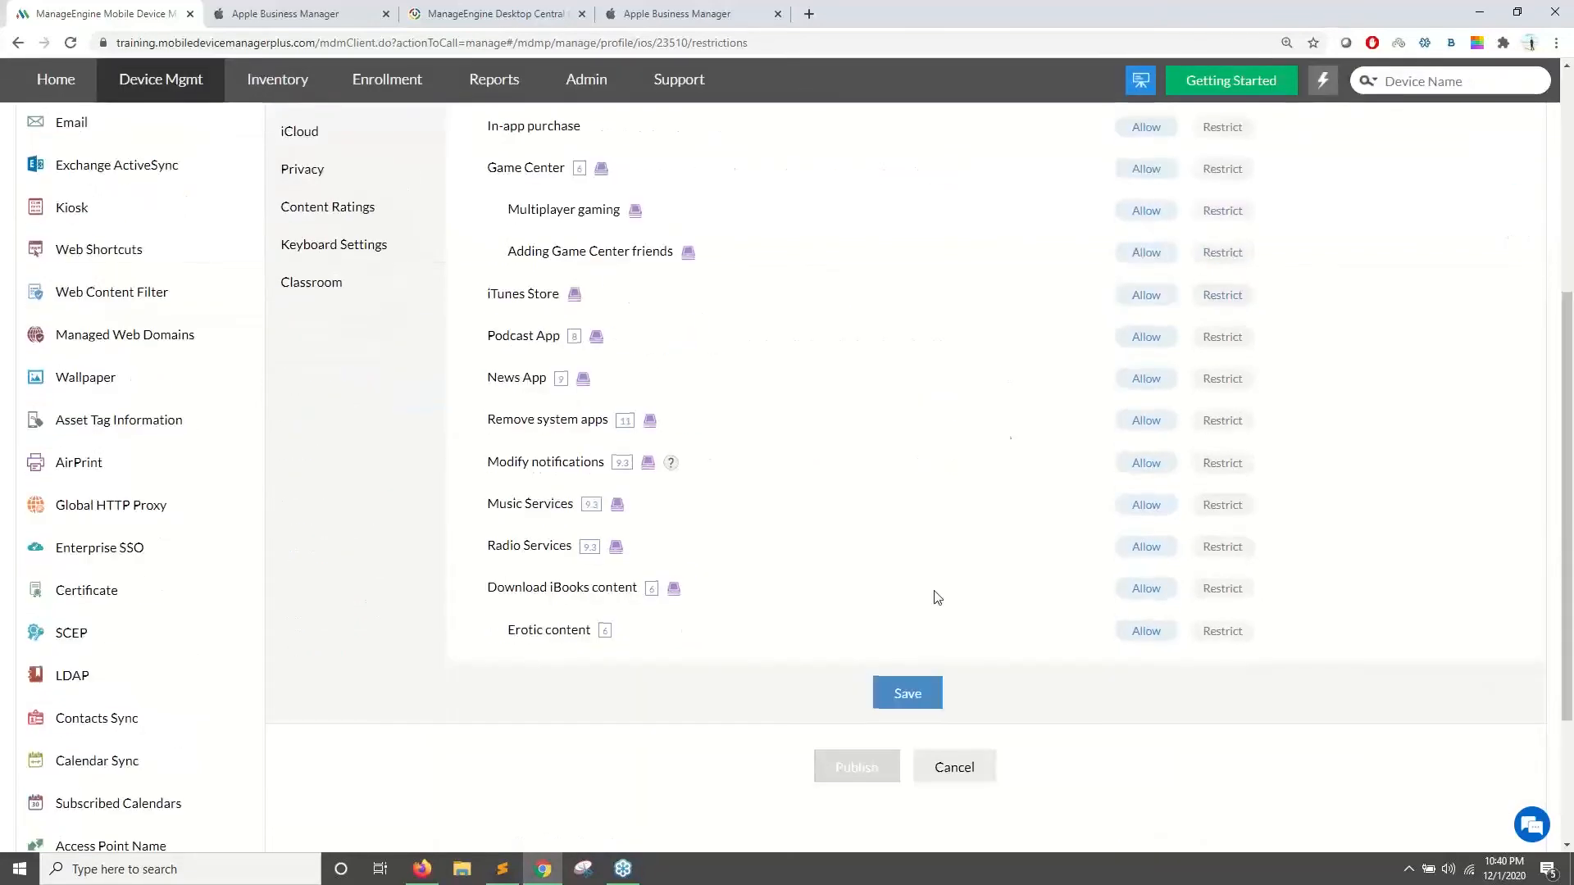
scroll(938, 597, up, 5)
drag(493, 325, 642, 319)
scroll(695, 383, down, 6)
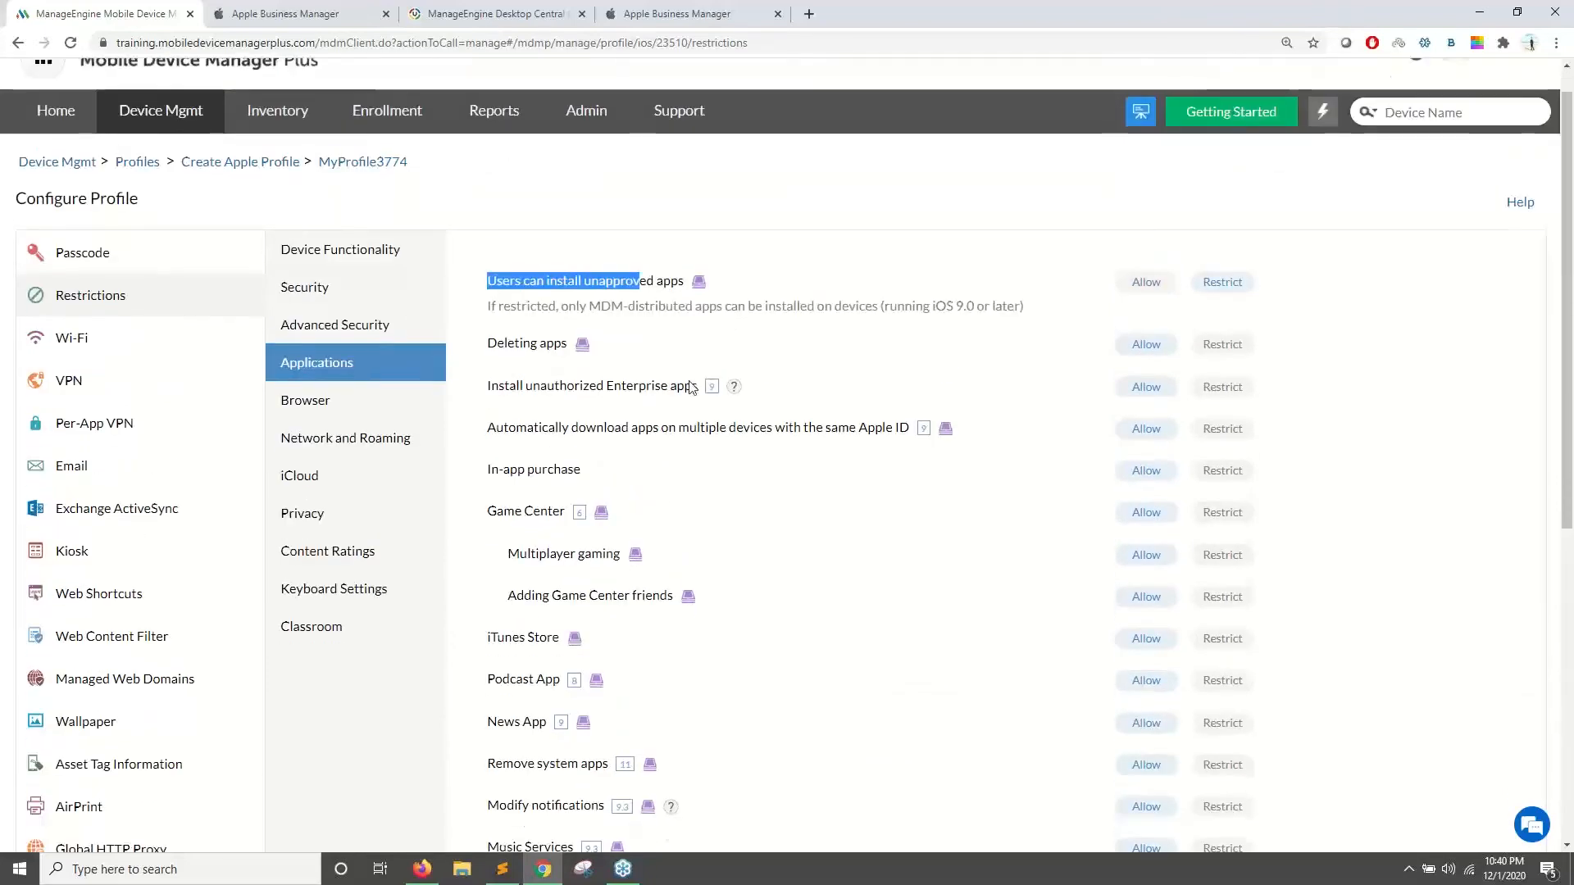
click(903, 613)
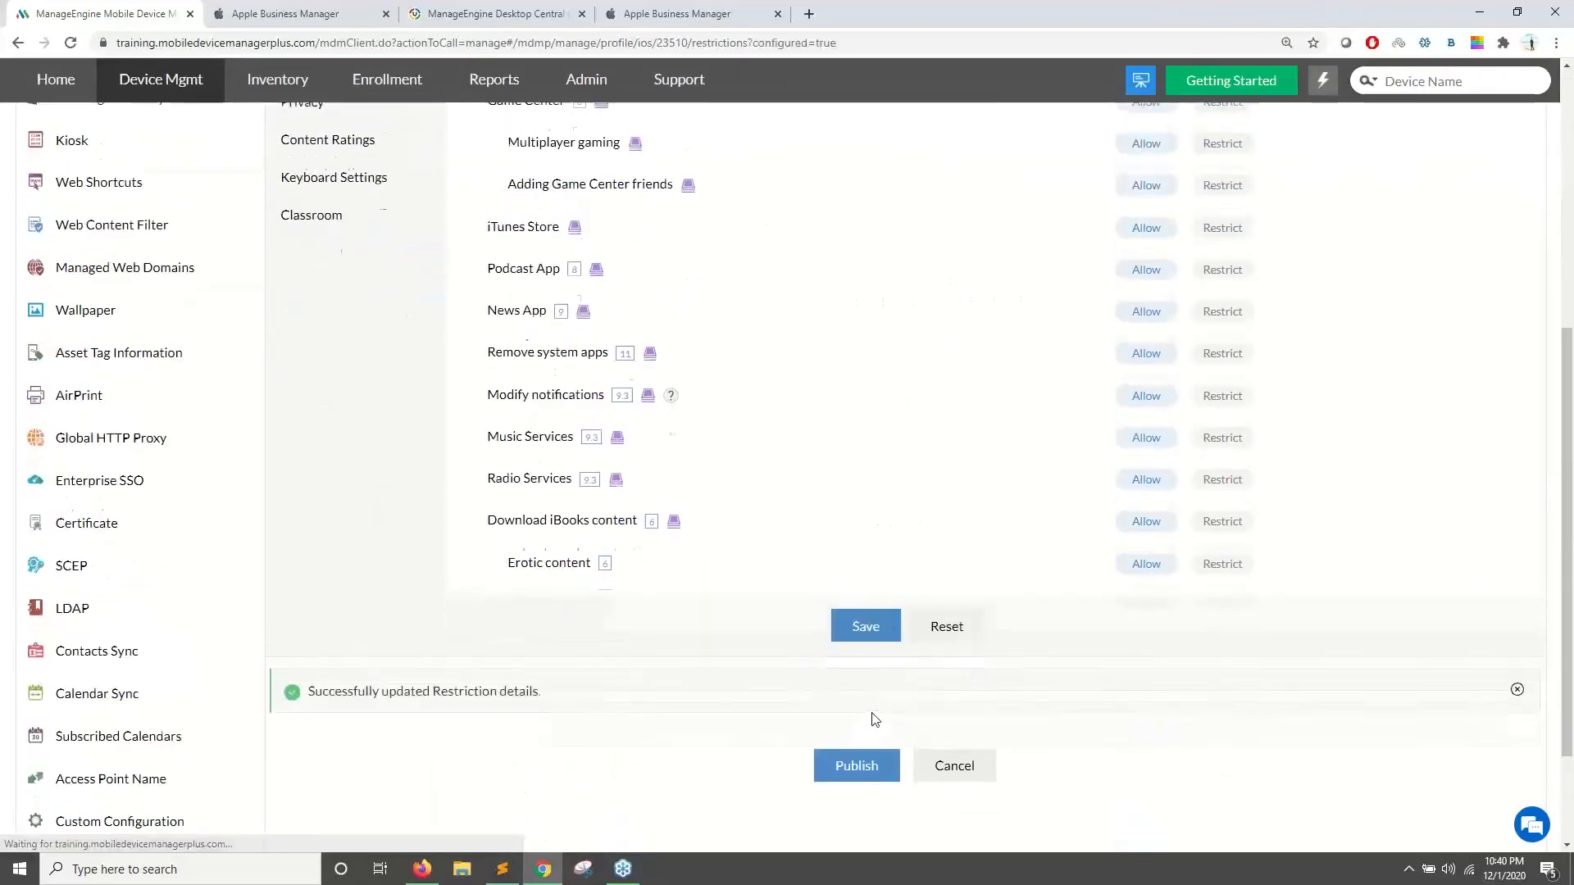
click(855, 814)
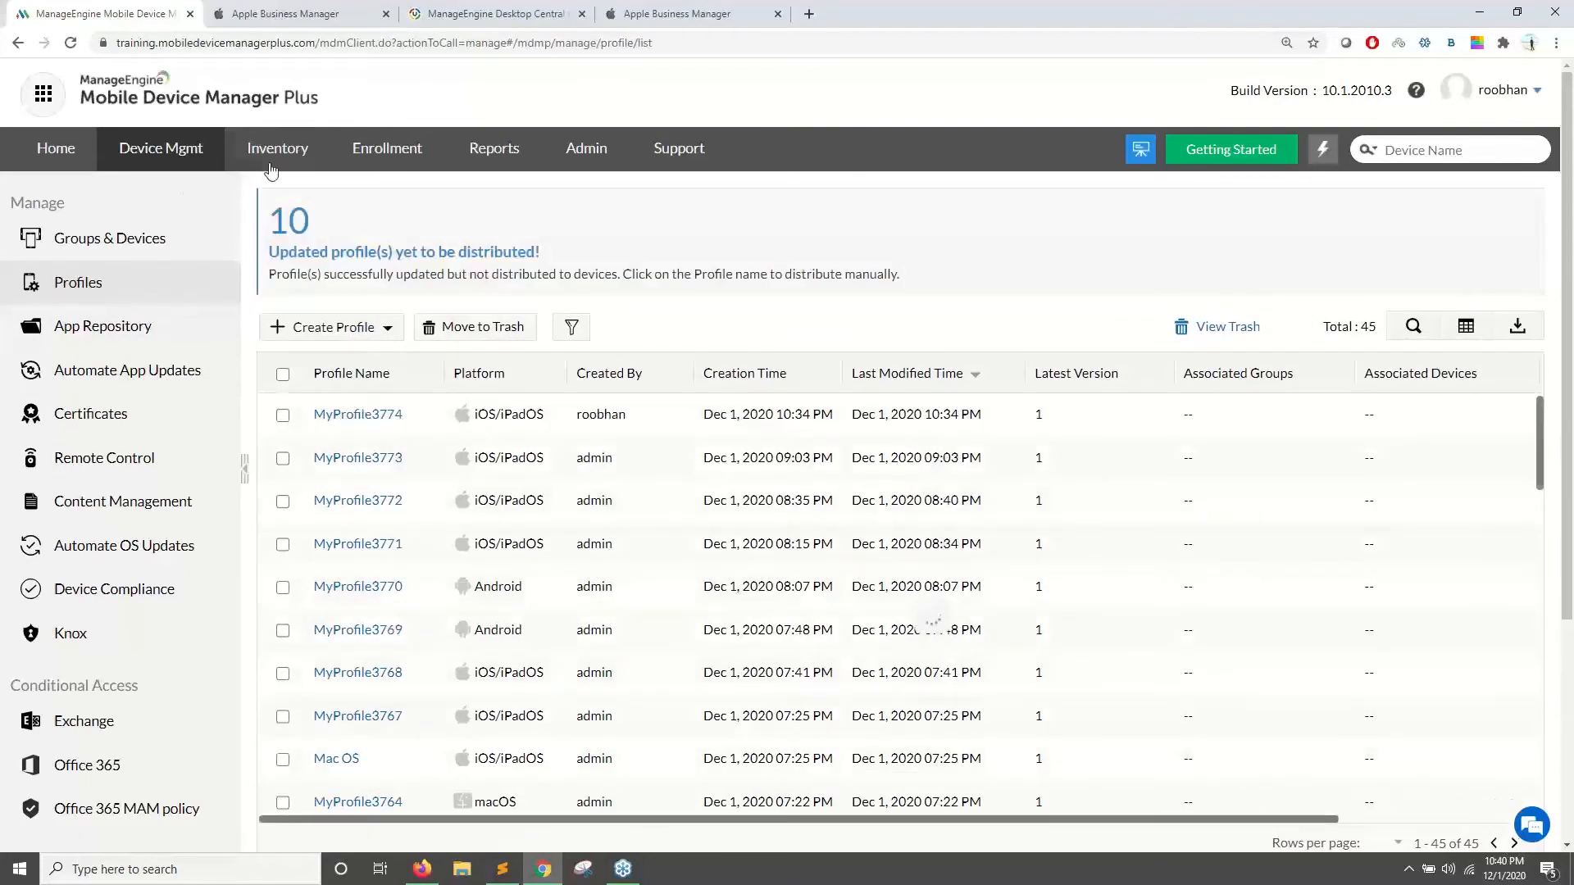
- In Inventory's Discovered Apps, tick MX Player and open the Blocklist App scope choices
click(273, 156)
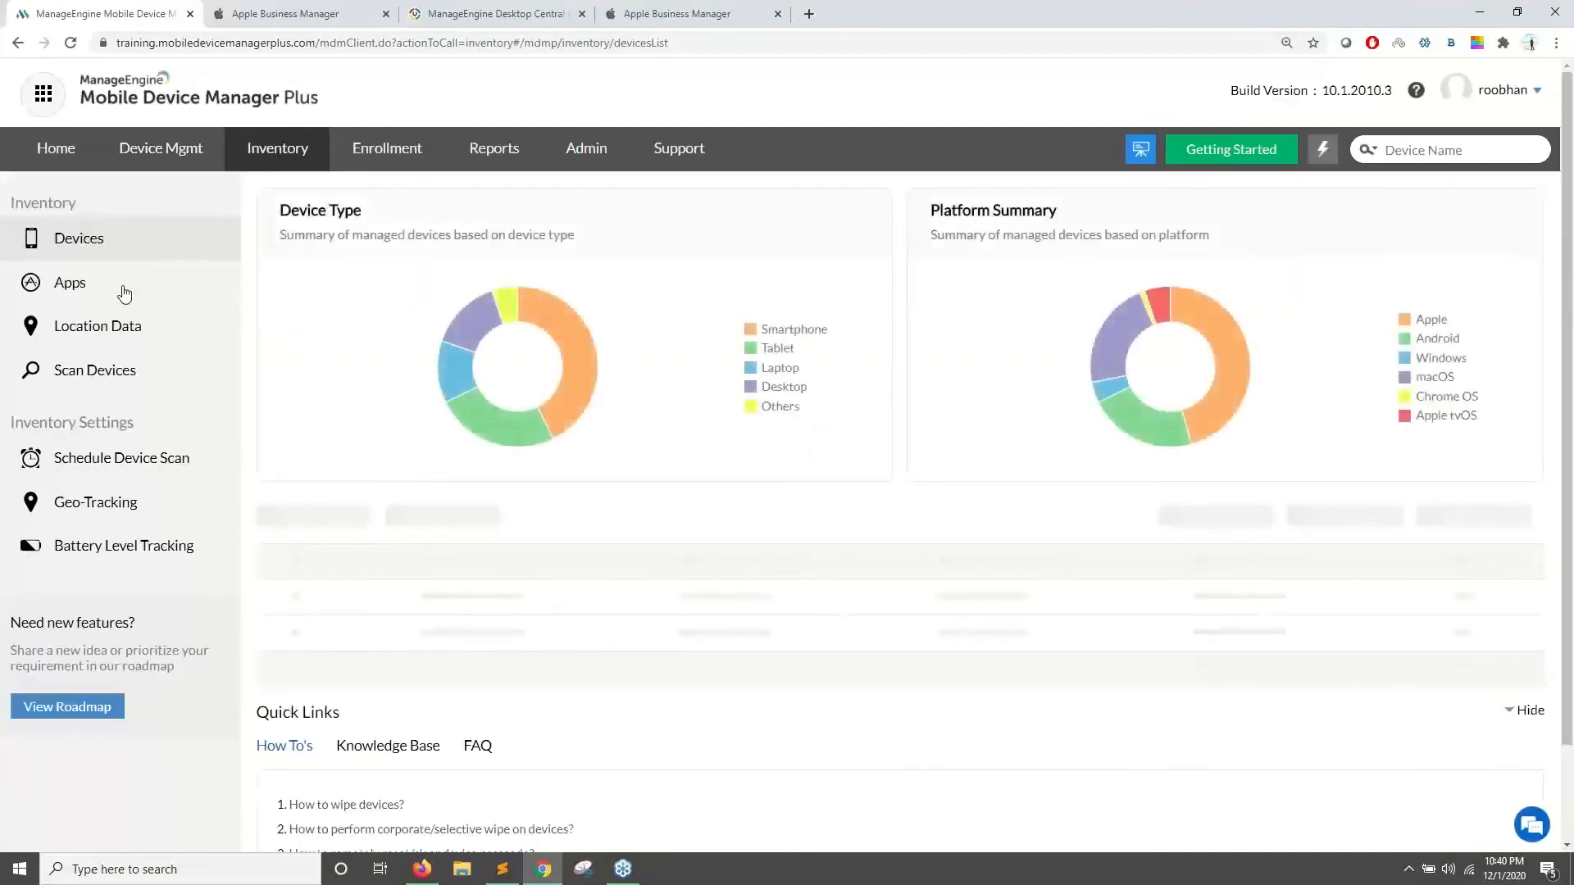
click(124, 289)
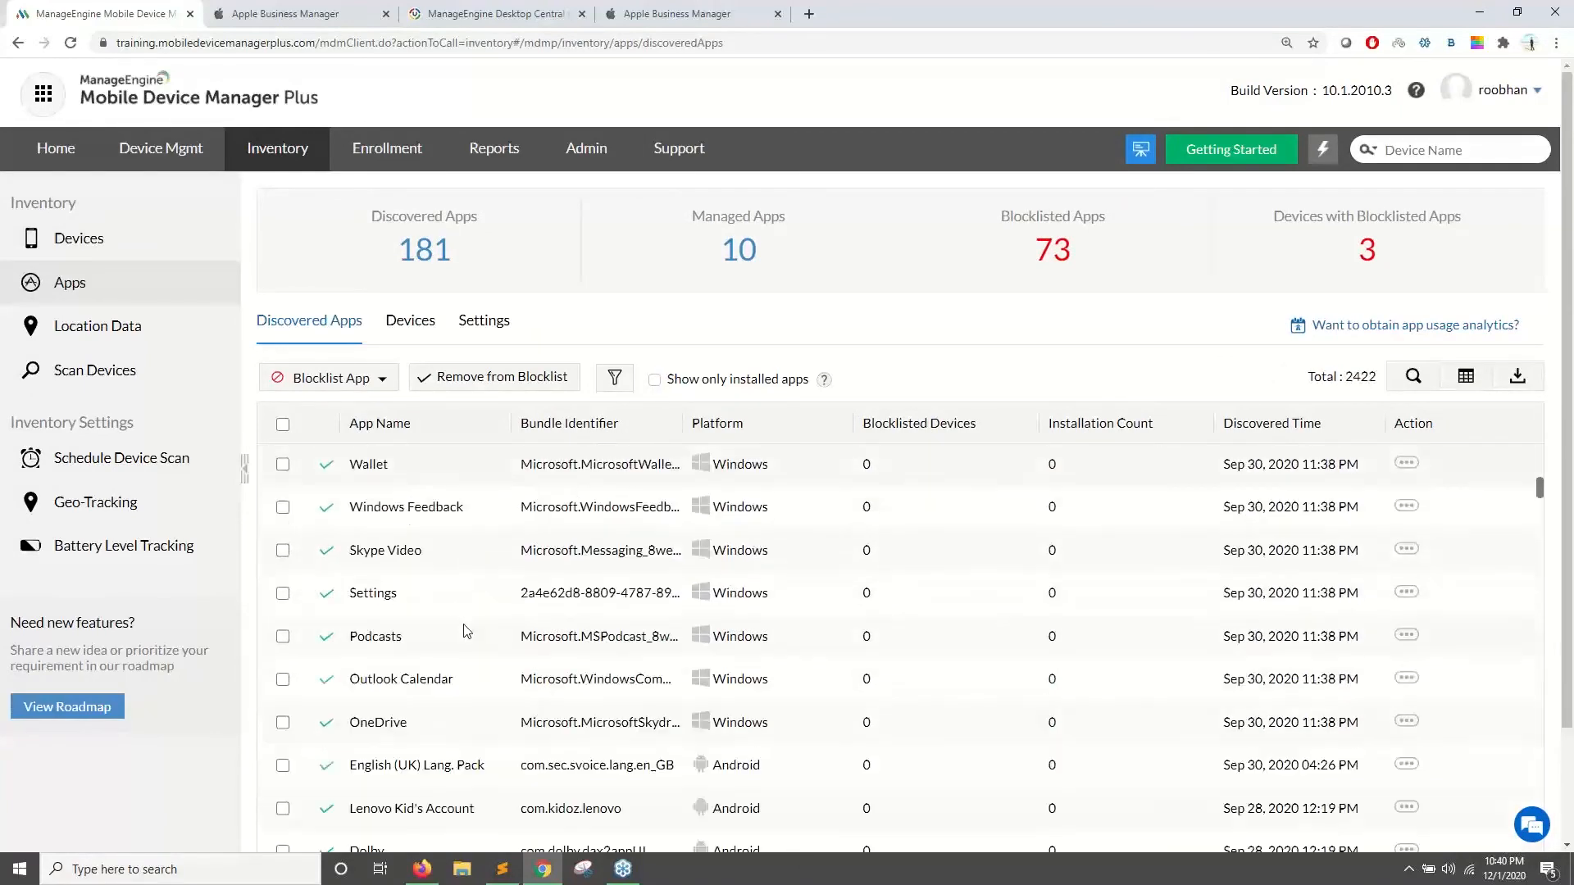
scroll(517, 443, up, 4)
scroll(528, 428, down, 3)
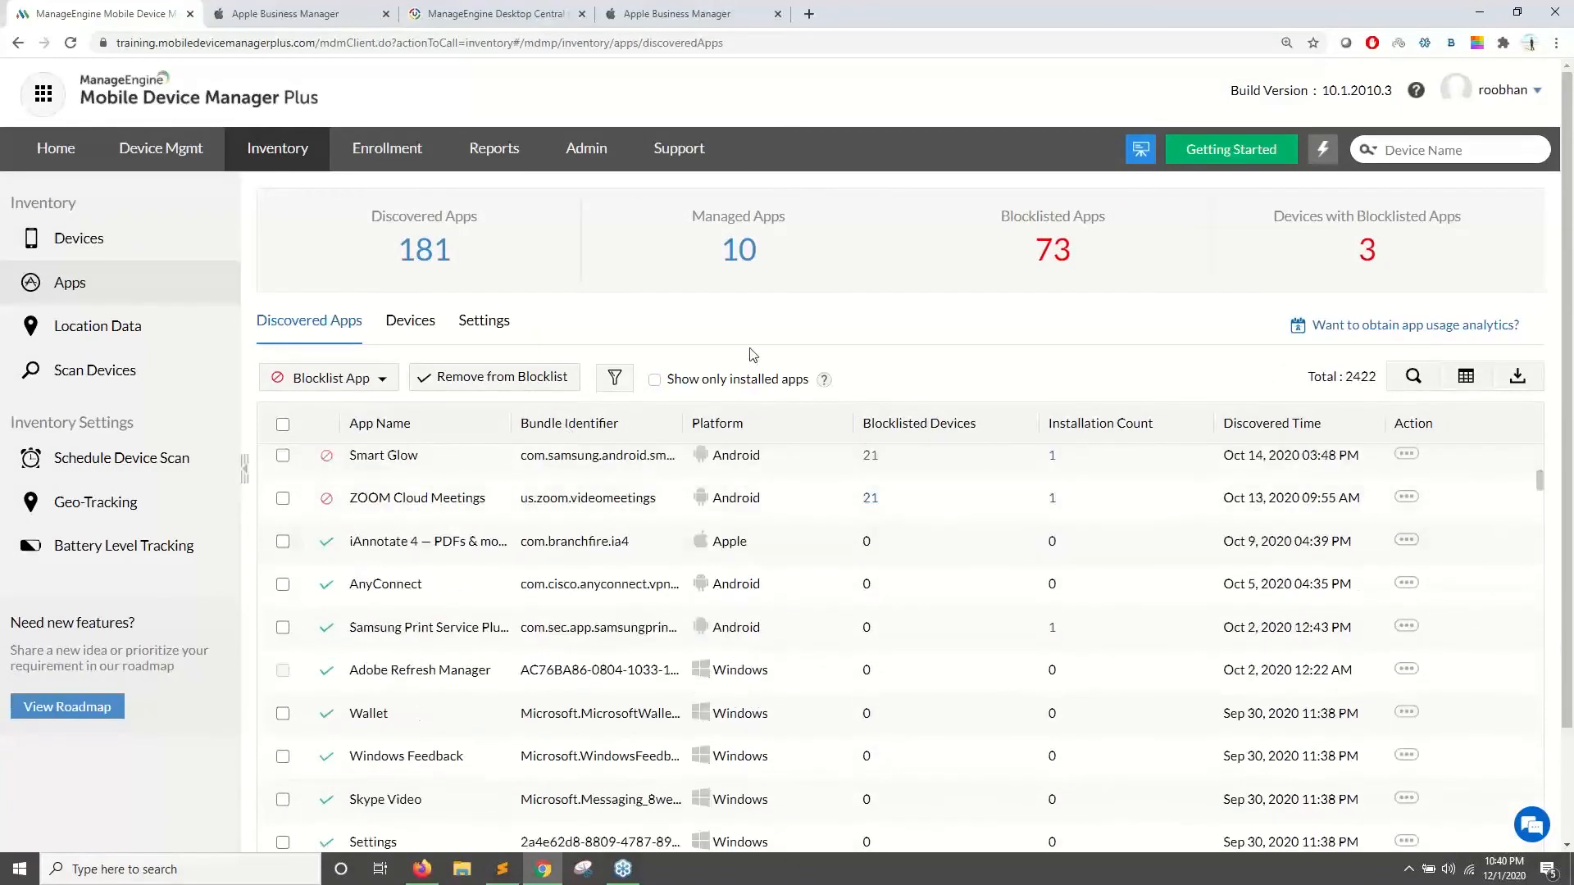
scroll(607, 501, up, 5)
click(283, 457)
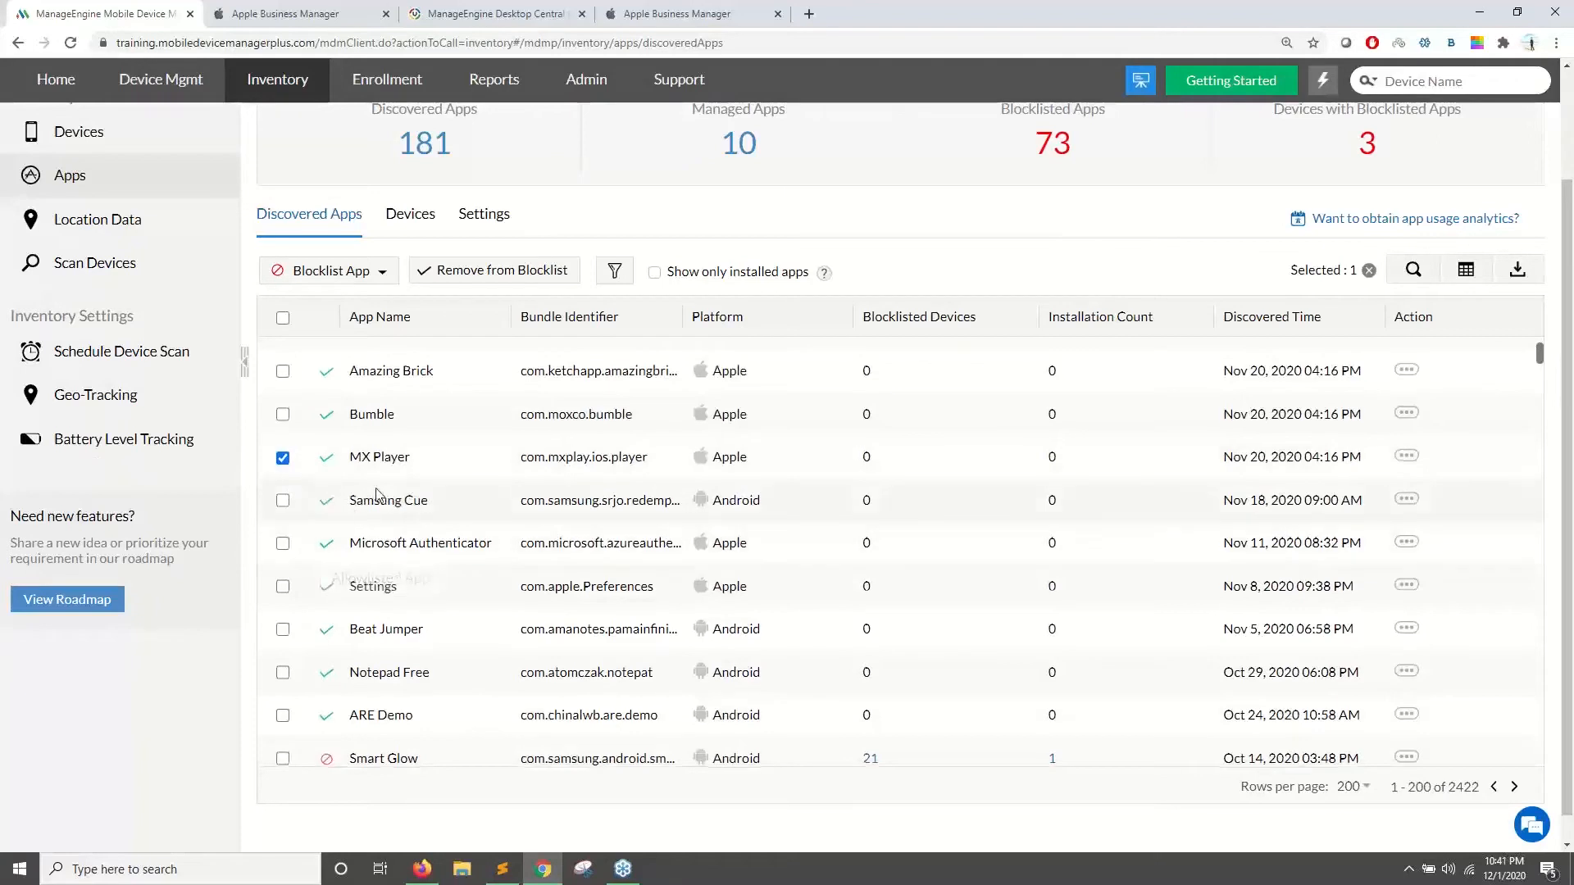
scroll(340, 345, up, 1)
click(332, 275)
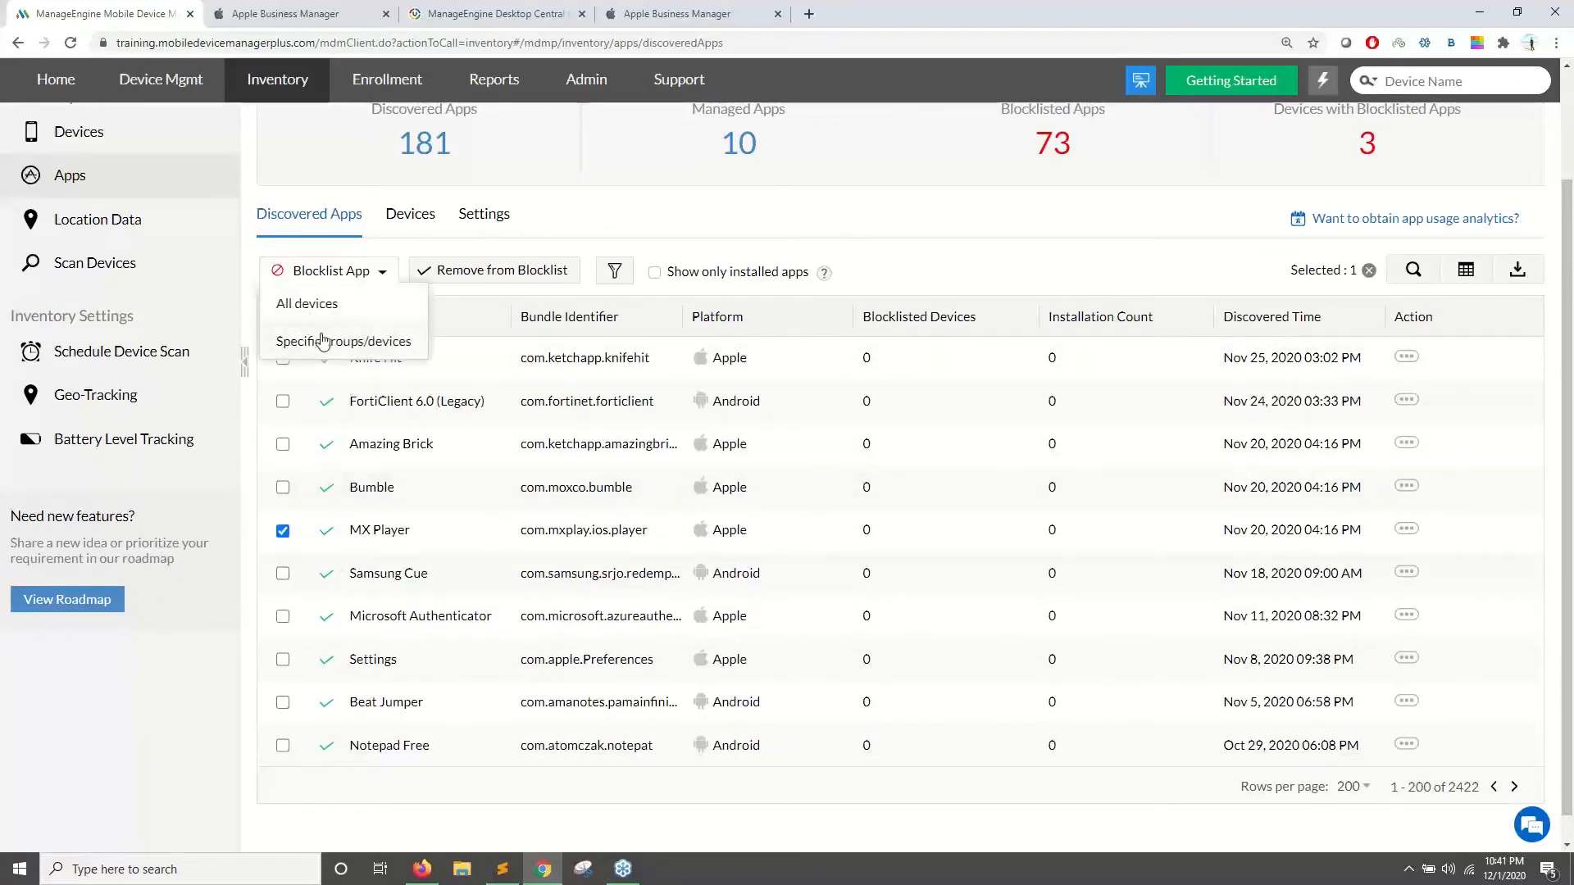
- In Apps Settings, try the blocklisted-app uninstall actions, keep Notify users, then return to the slideshow
click(501, 219)
scroll(604, 333, down, 2)
scroll(645, 455, up, 2)
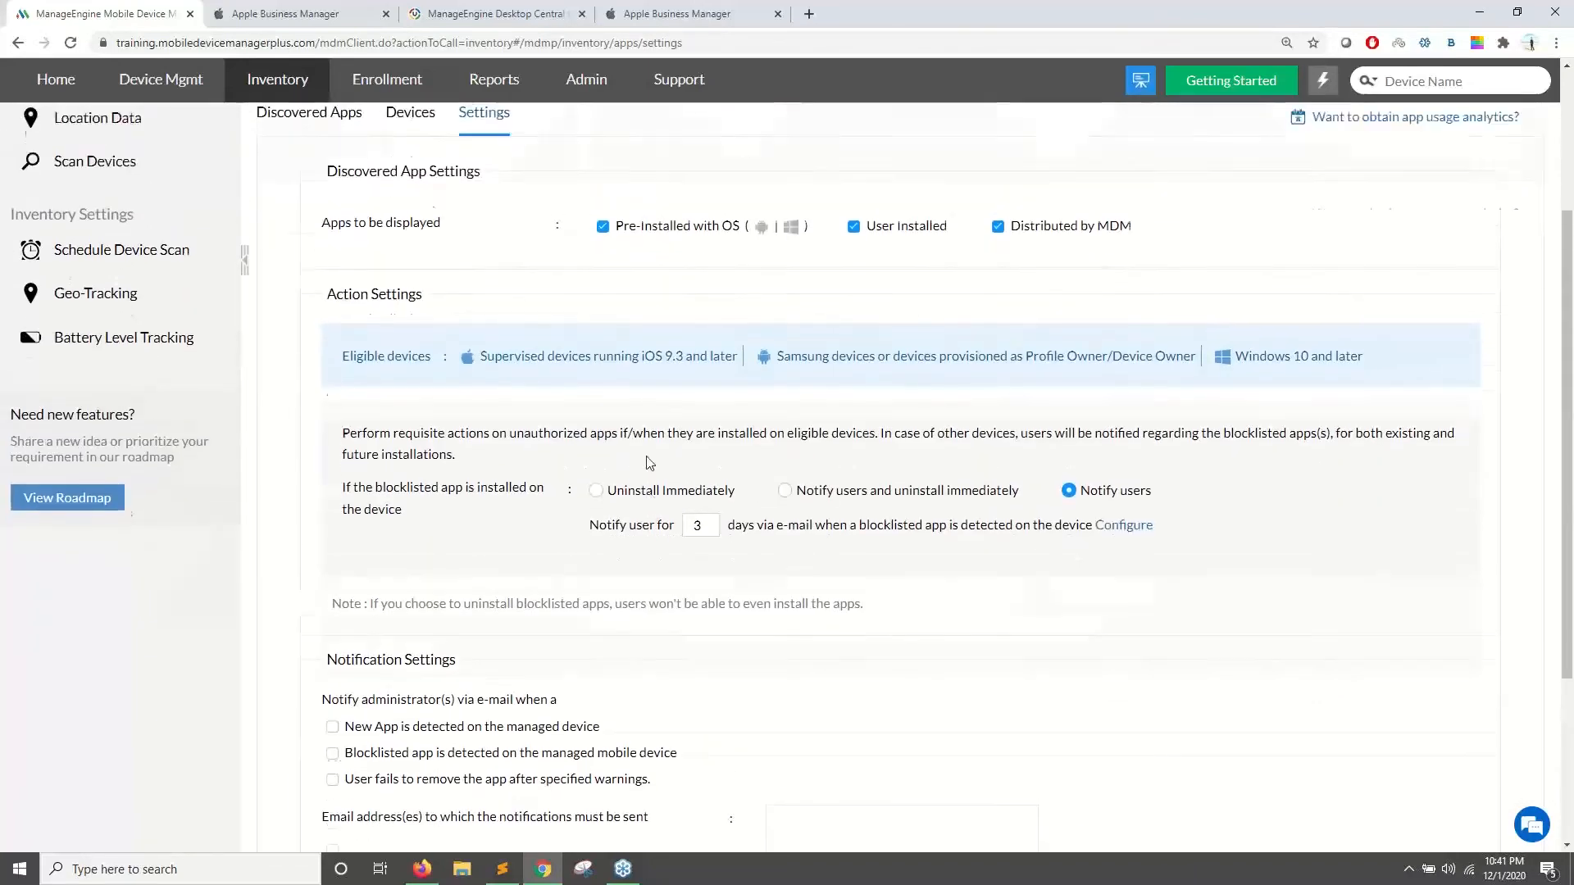
drag(344, 588, 450, 592)
click(640, 611)
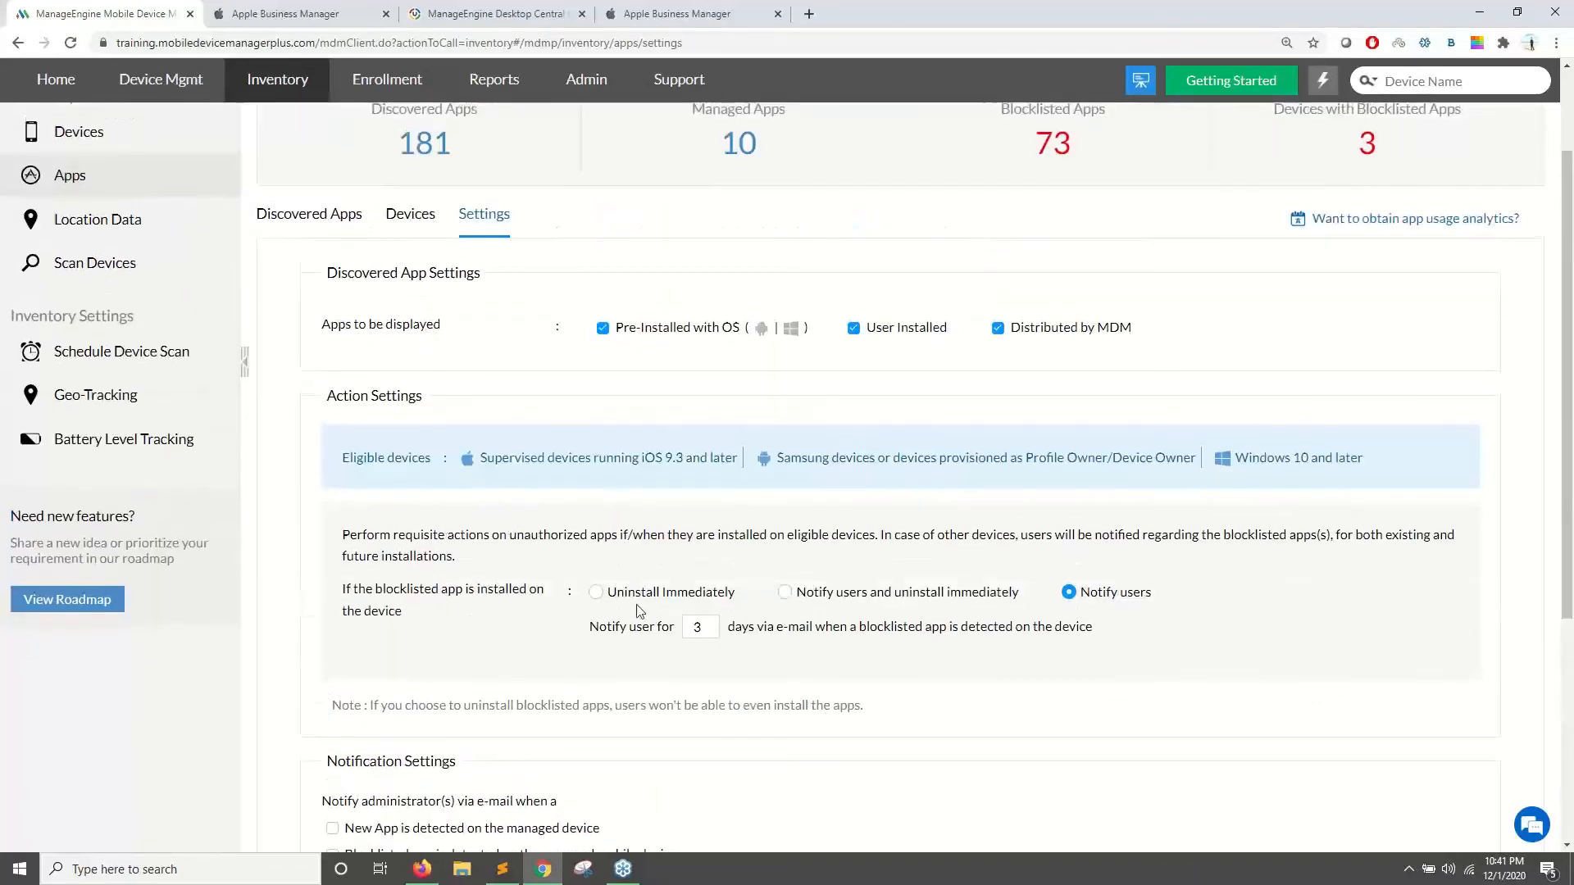
click(596, 592)
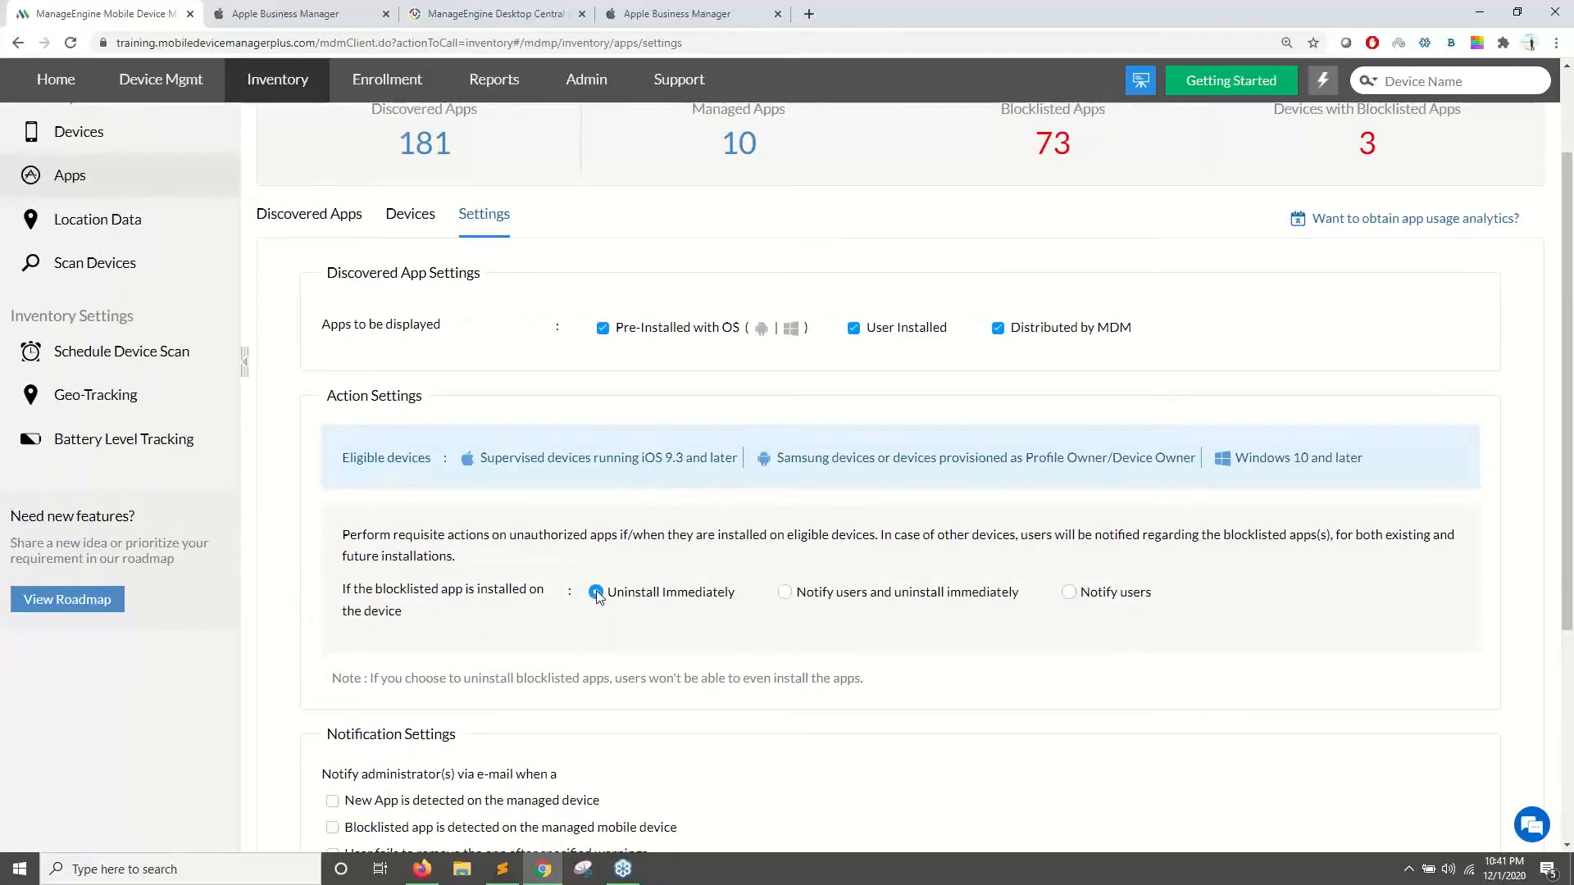
click(785, 597)
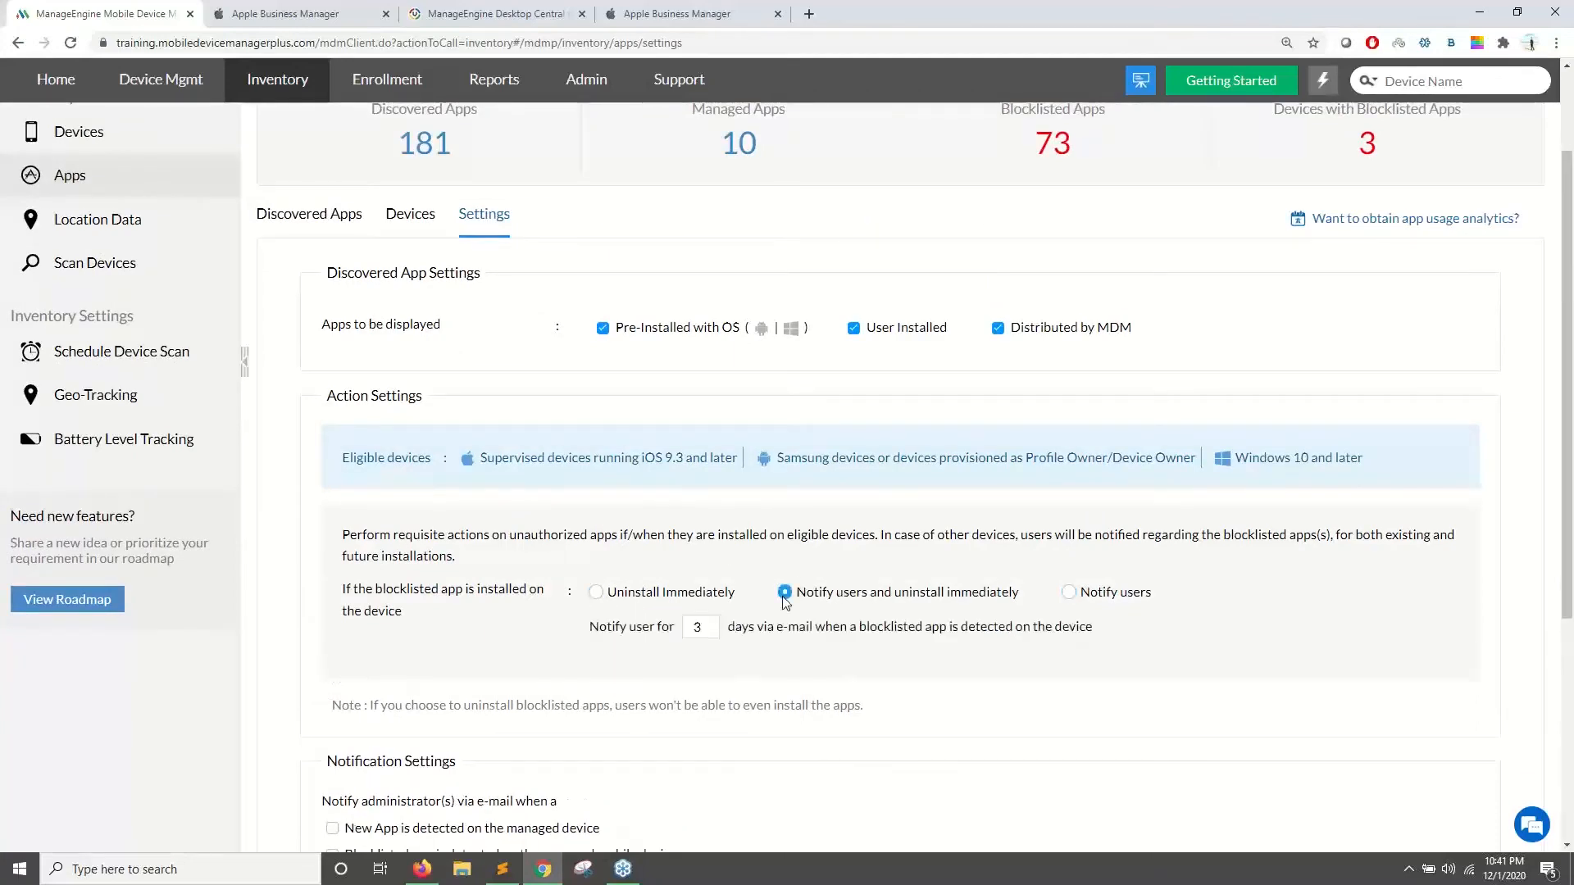
click(1069, 593)
double_click(897, 595)
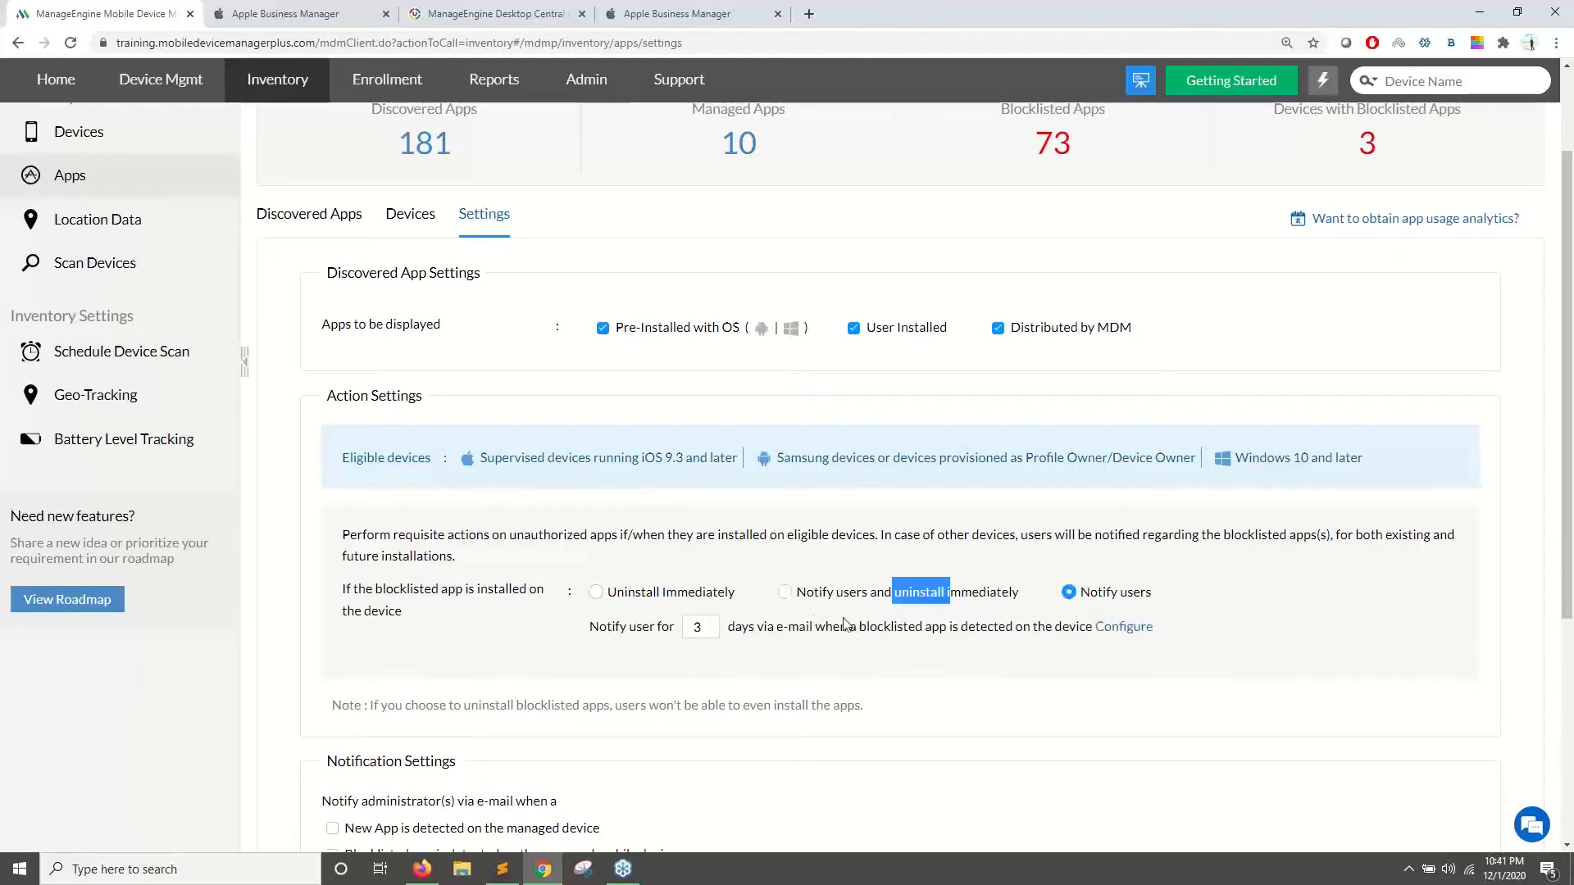
scroll(844, 624, down, 3)
scroll(737, 498, up, 5)
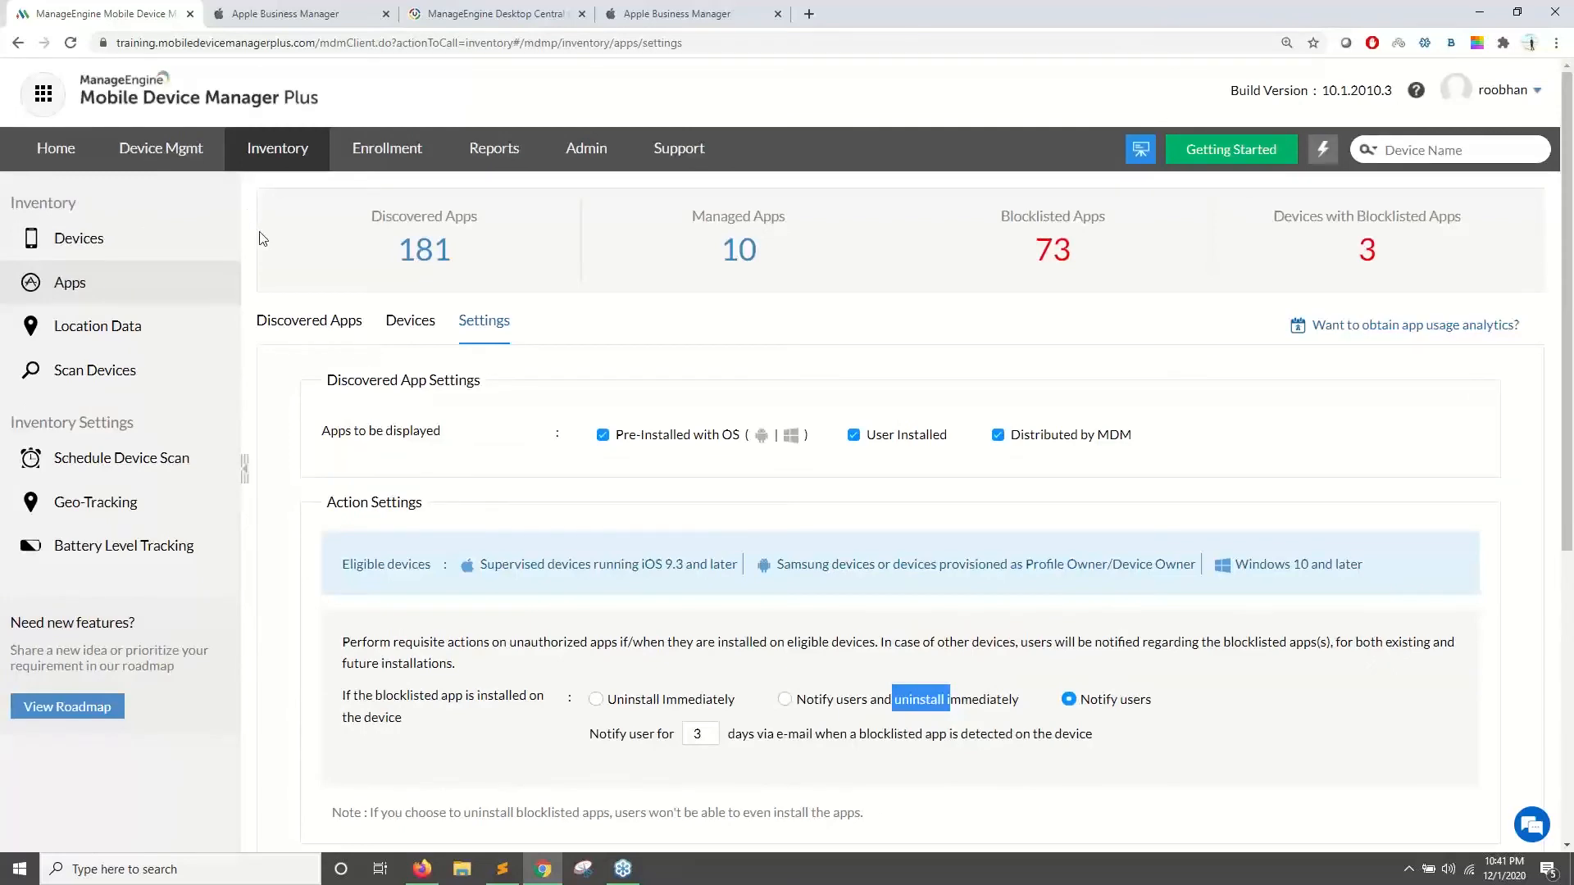
key(alt+Tab)
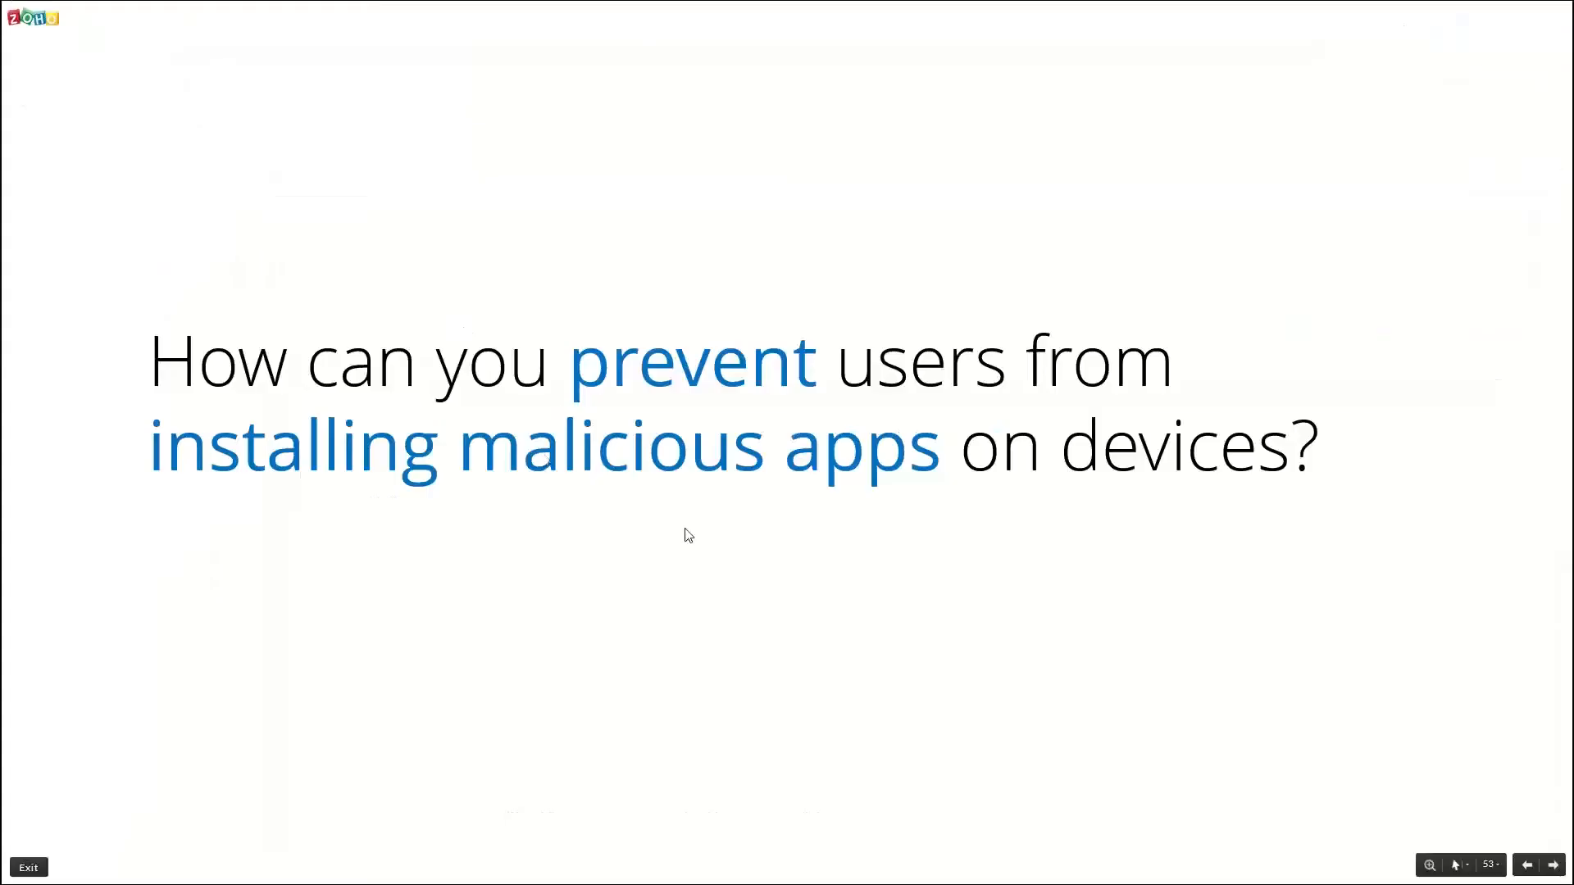
- Advance to slide 54 on malicious websites, then open quick actions in the device manager
key(Right)
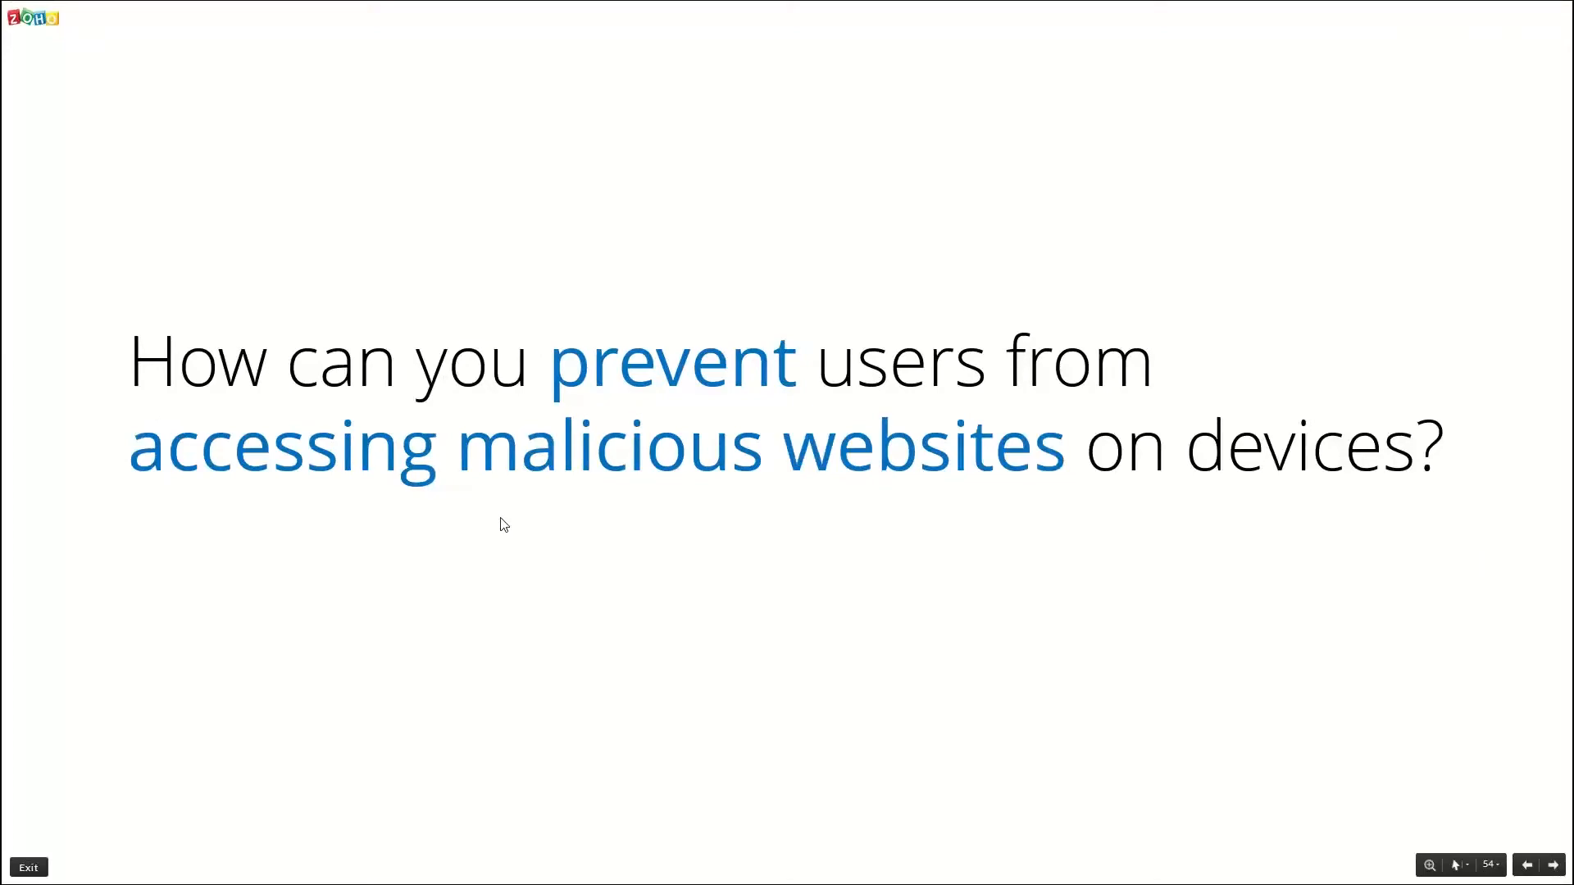
key(alt+Tab)
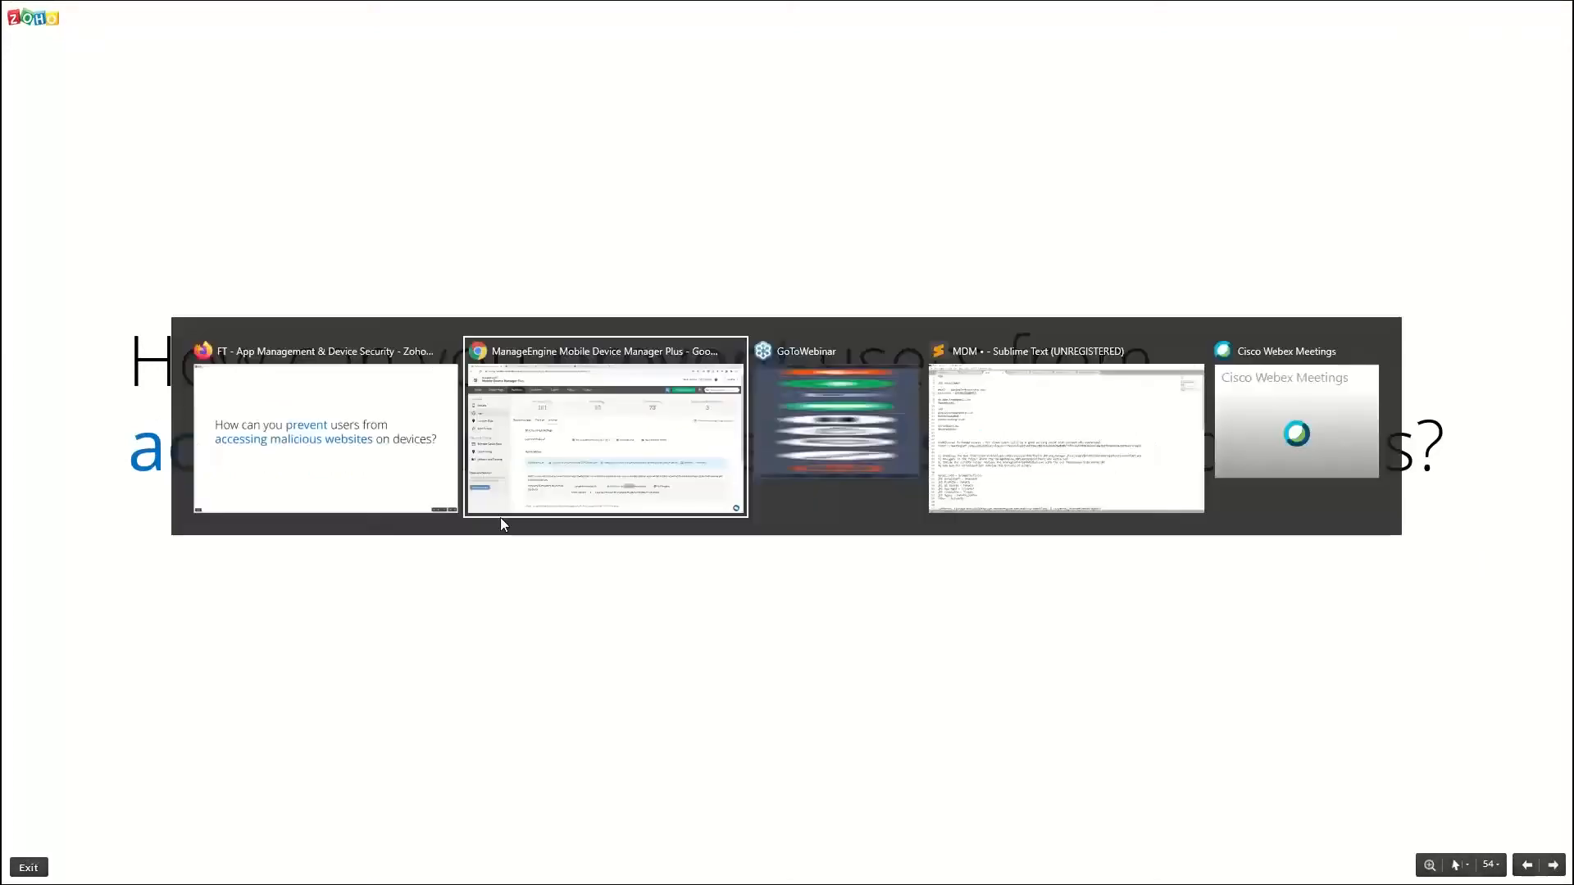
click(1322, 150)
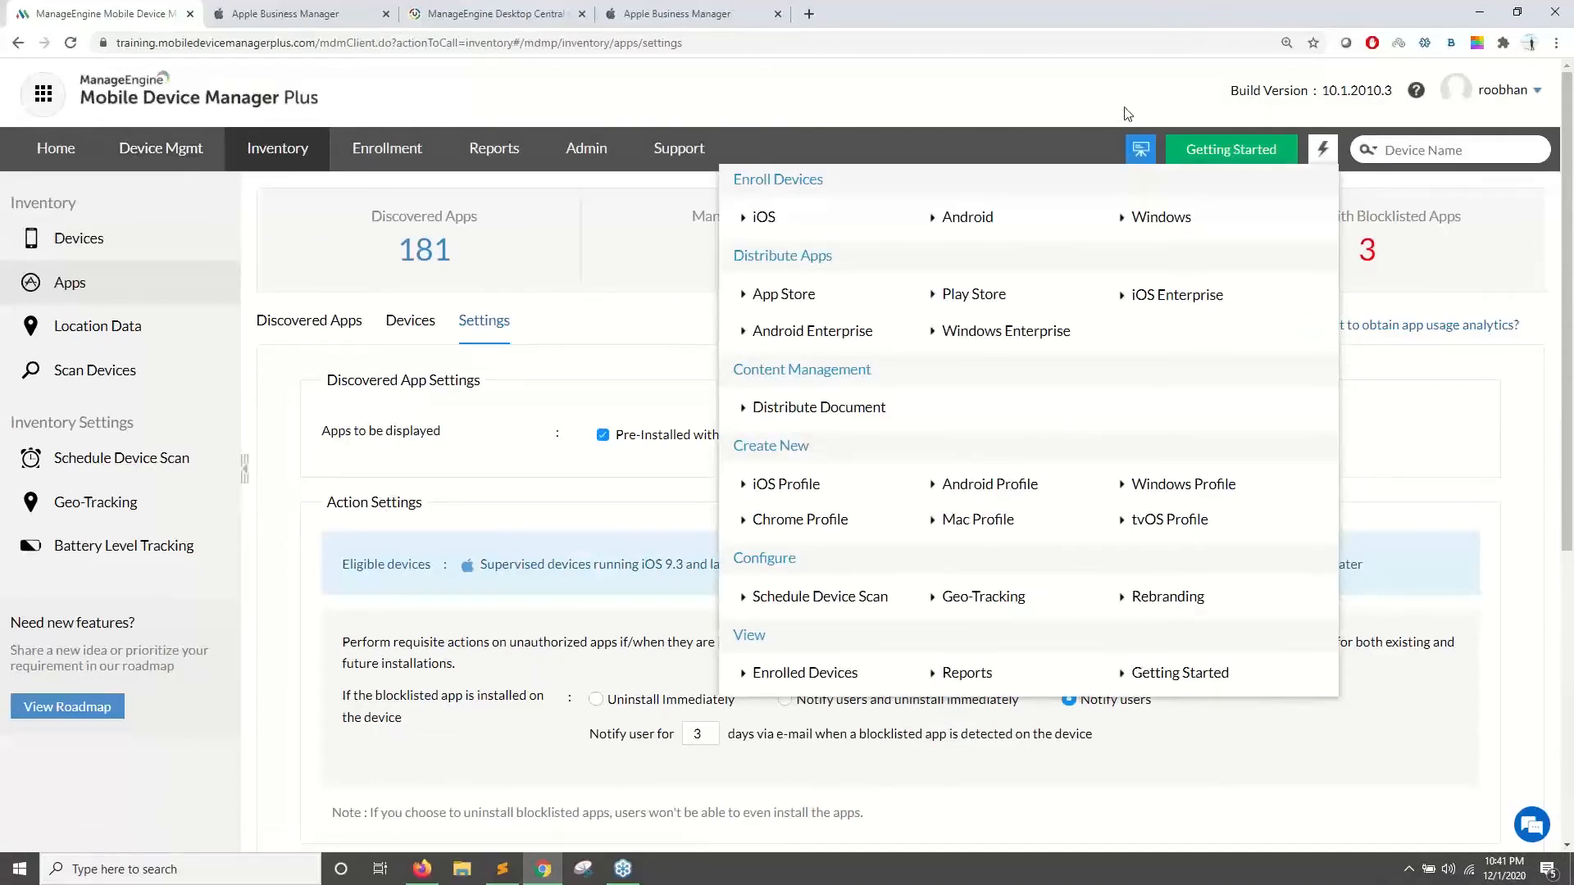
- From the quick-actions menu, create a new Android profile and name it WebContent
click(1322, 150)
click(1323, 150)
drag(863, 442, 722, 451)
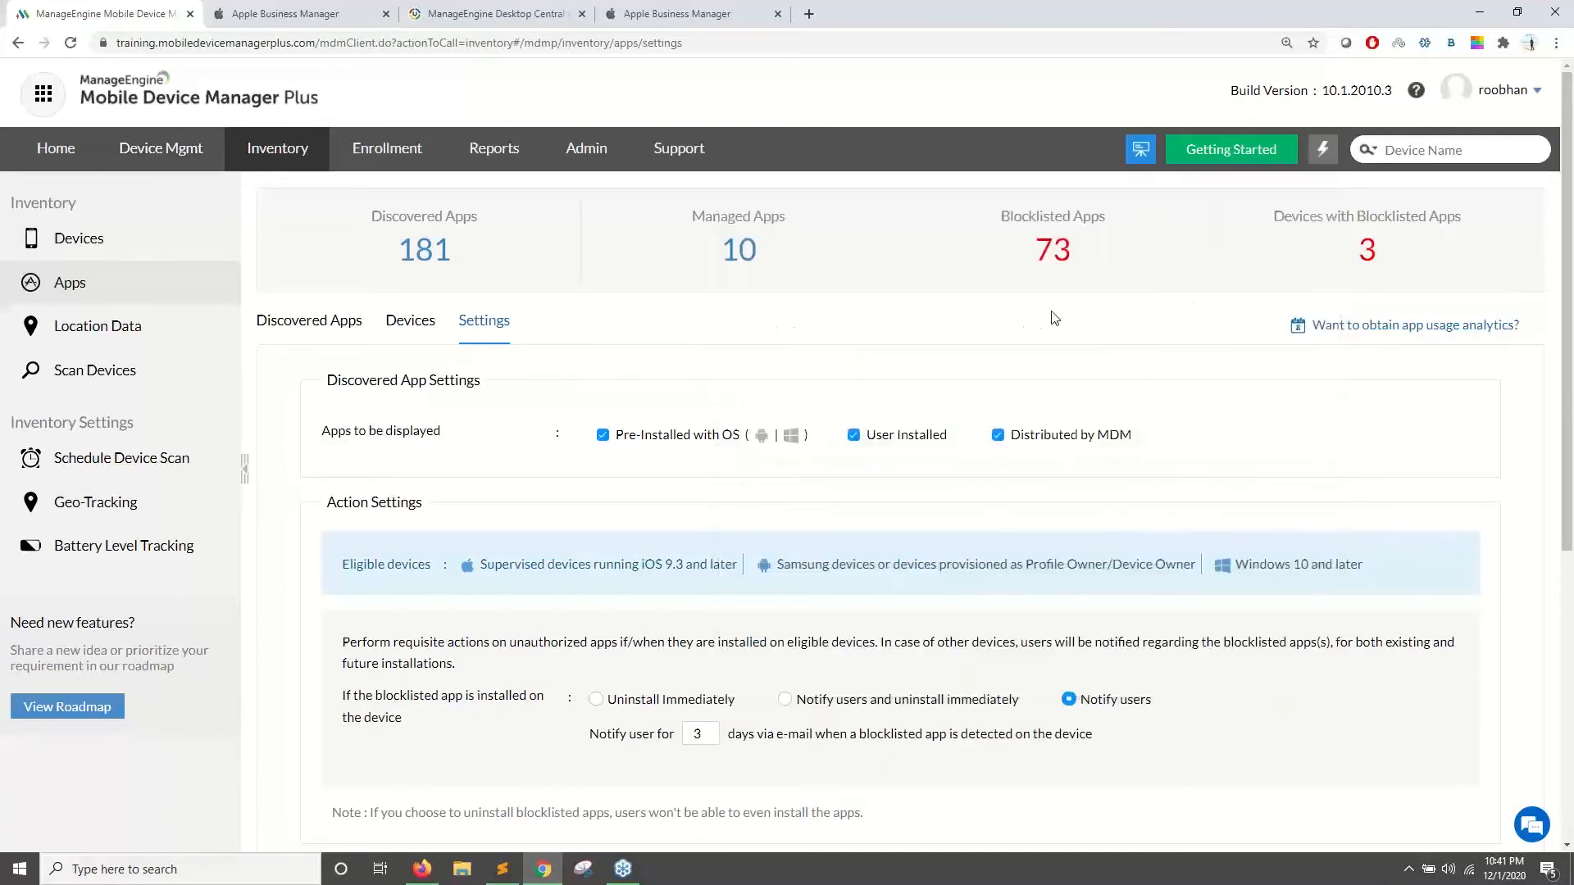
click(1323, 150)
click(1011, 492)
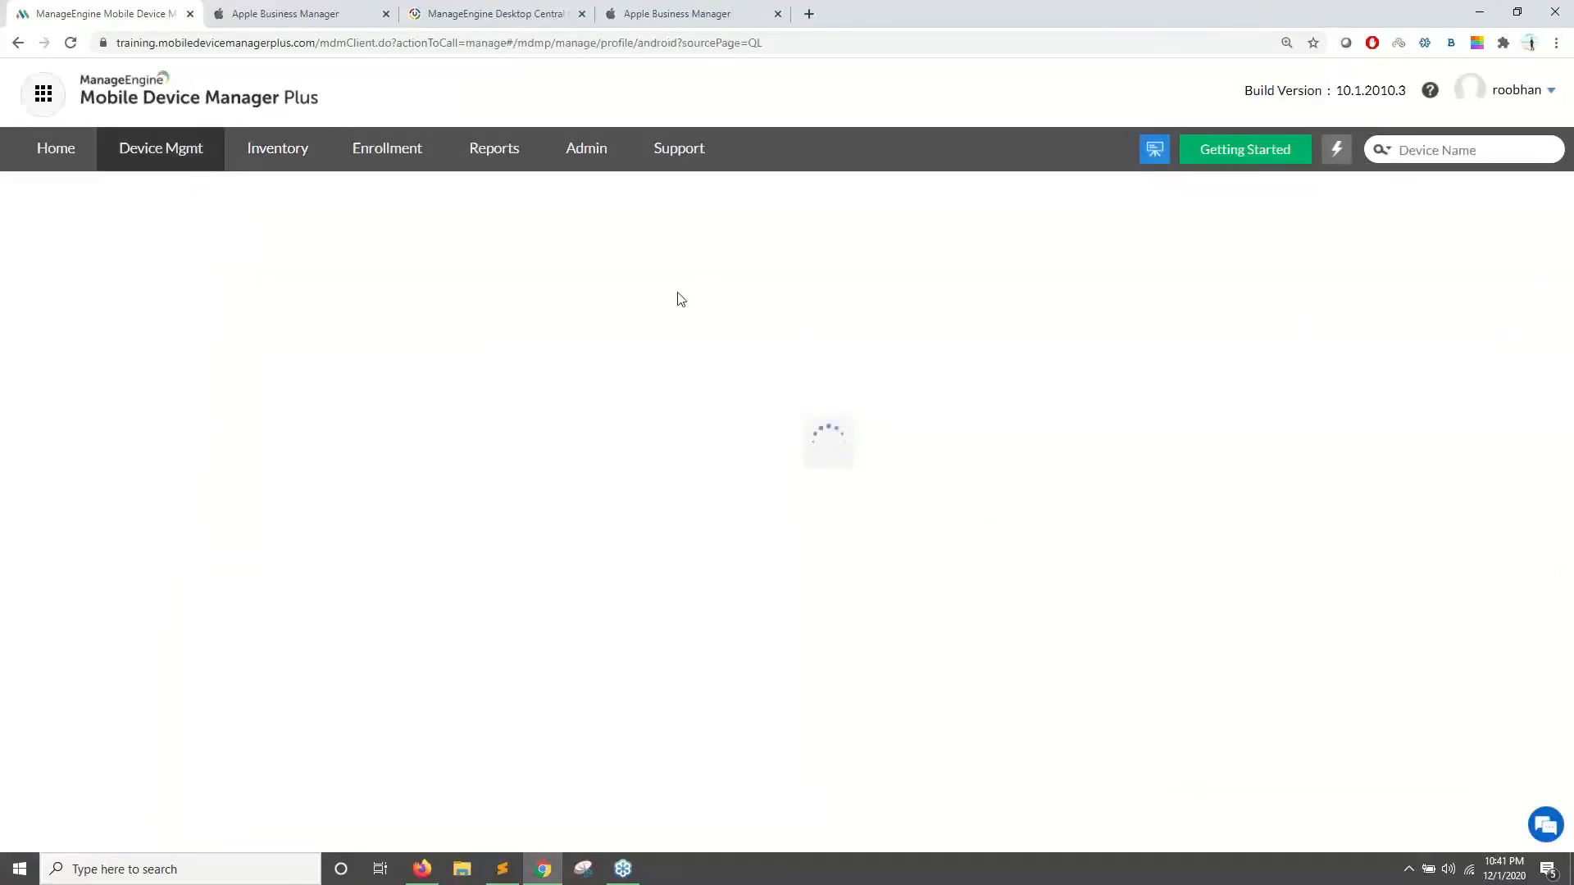
drag(777, 368, 626, 366)
text(We)
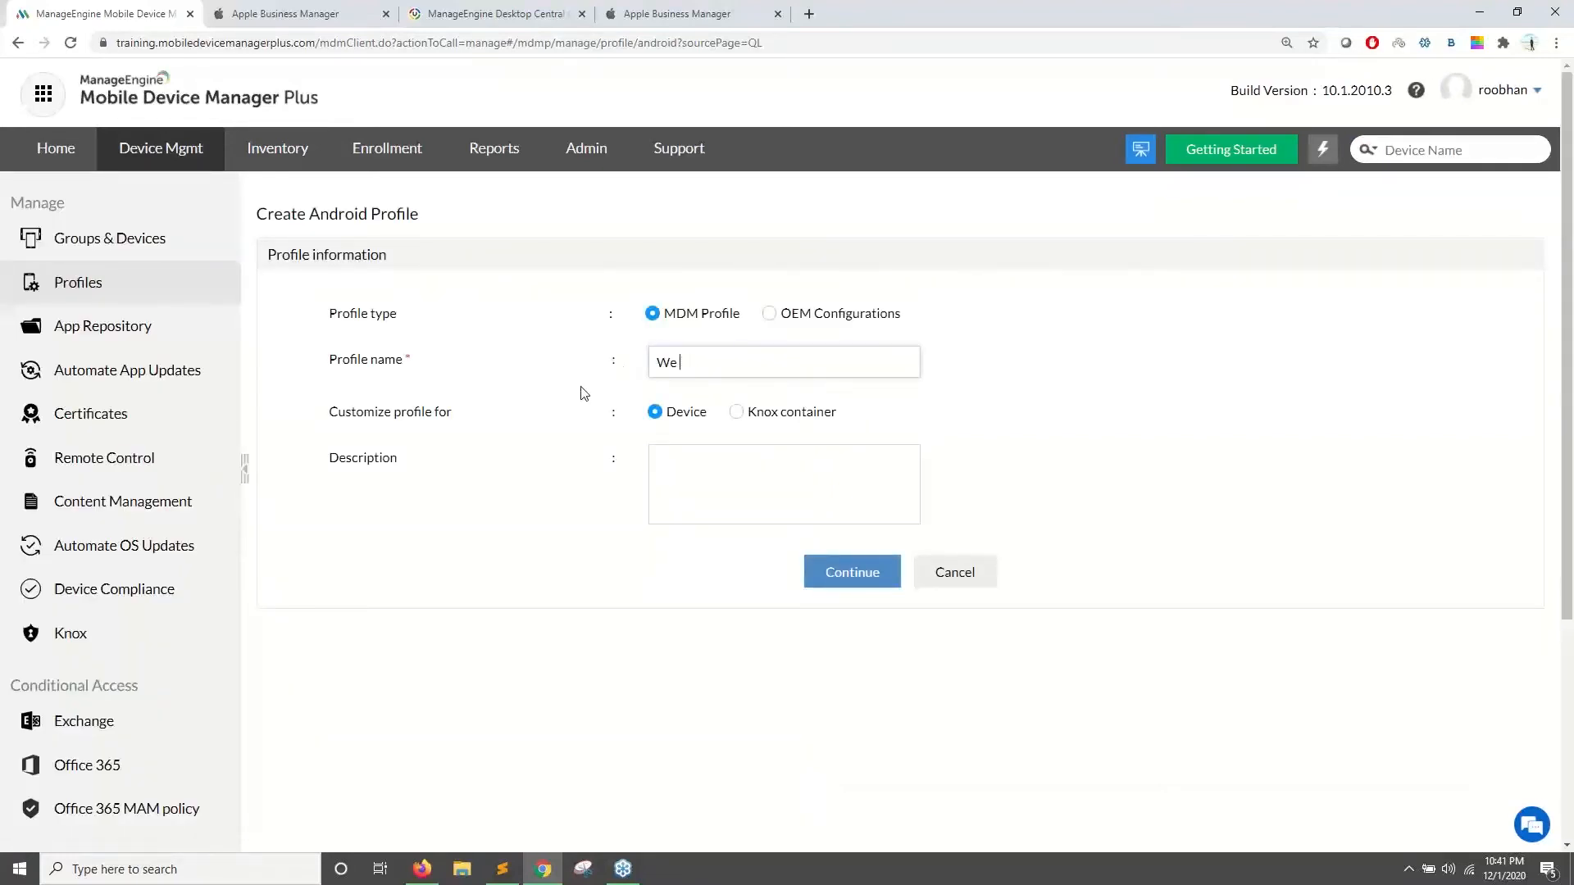
text( bbContent)
- Continue to the profile's Web Content Filter and keep the filter type as Allowlist
click(845, 572)
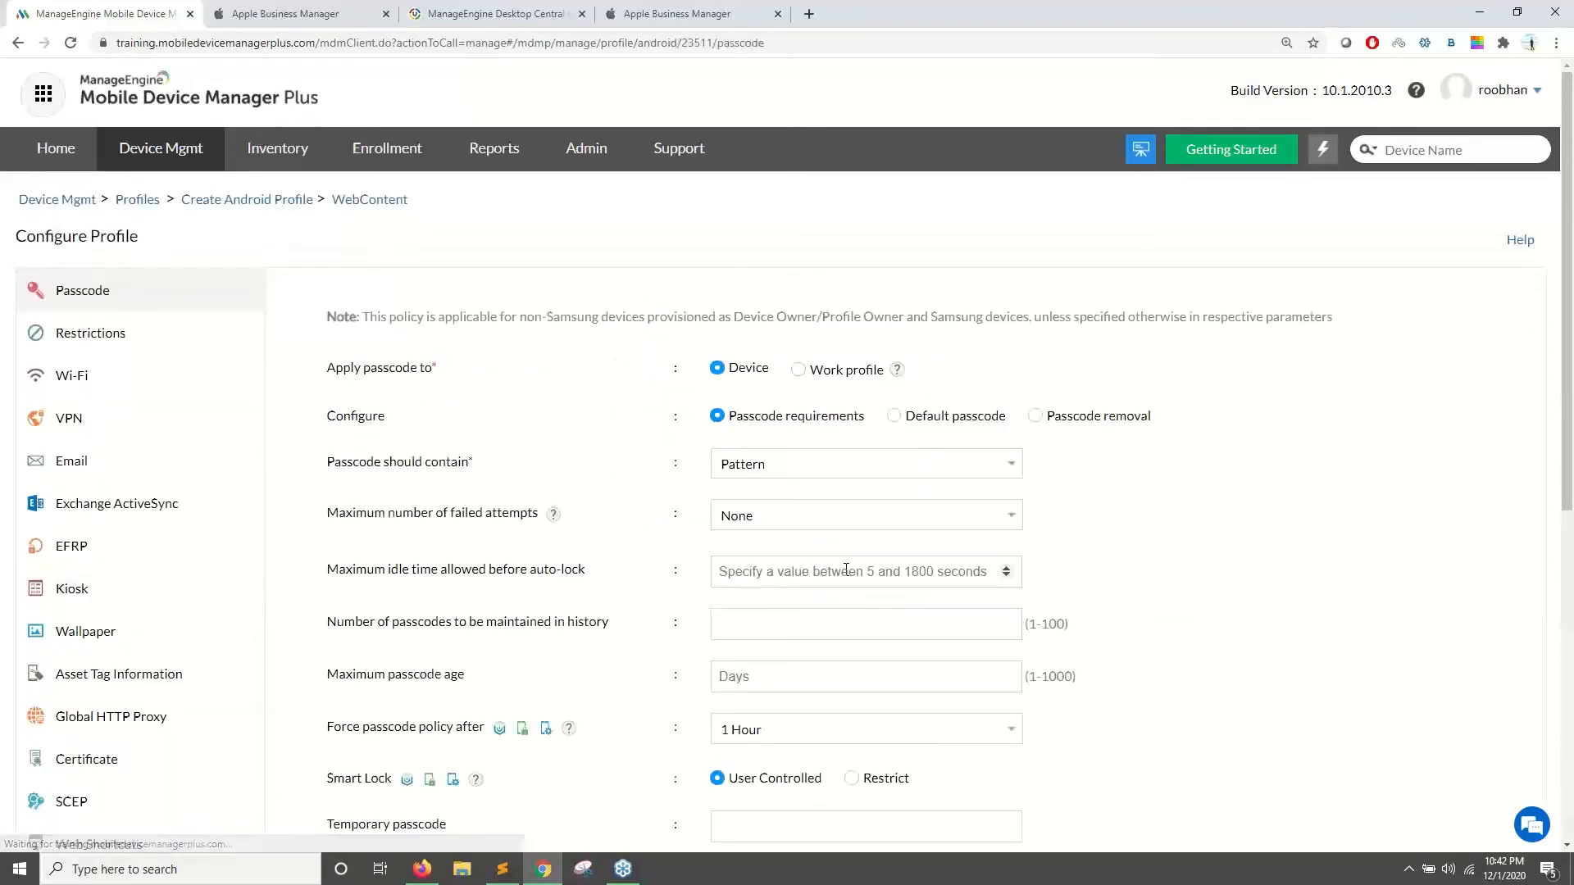
scroll(492, 394, down, 6)
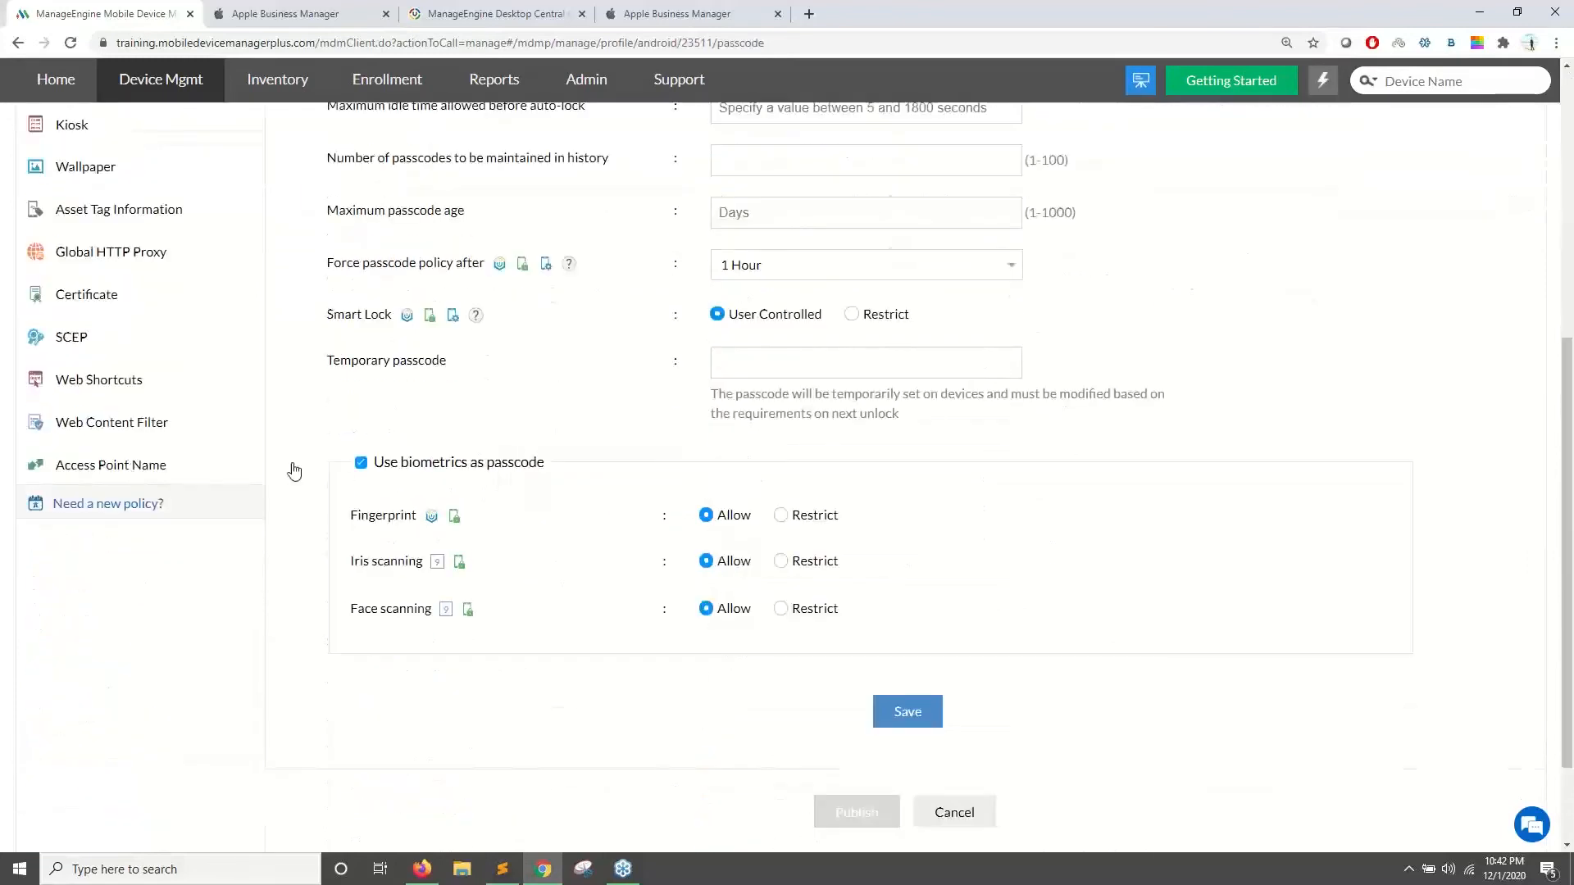
click(158, 430)
scroll(193, 720, down, 2)
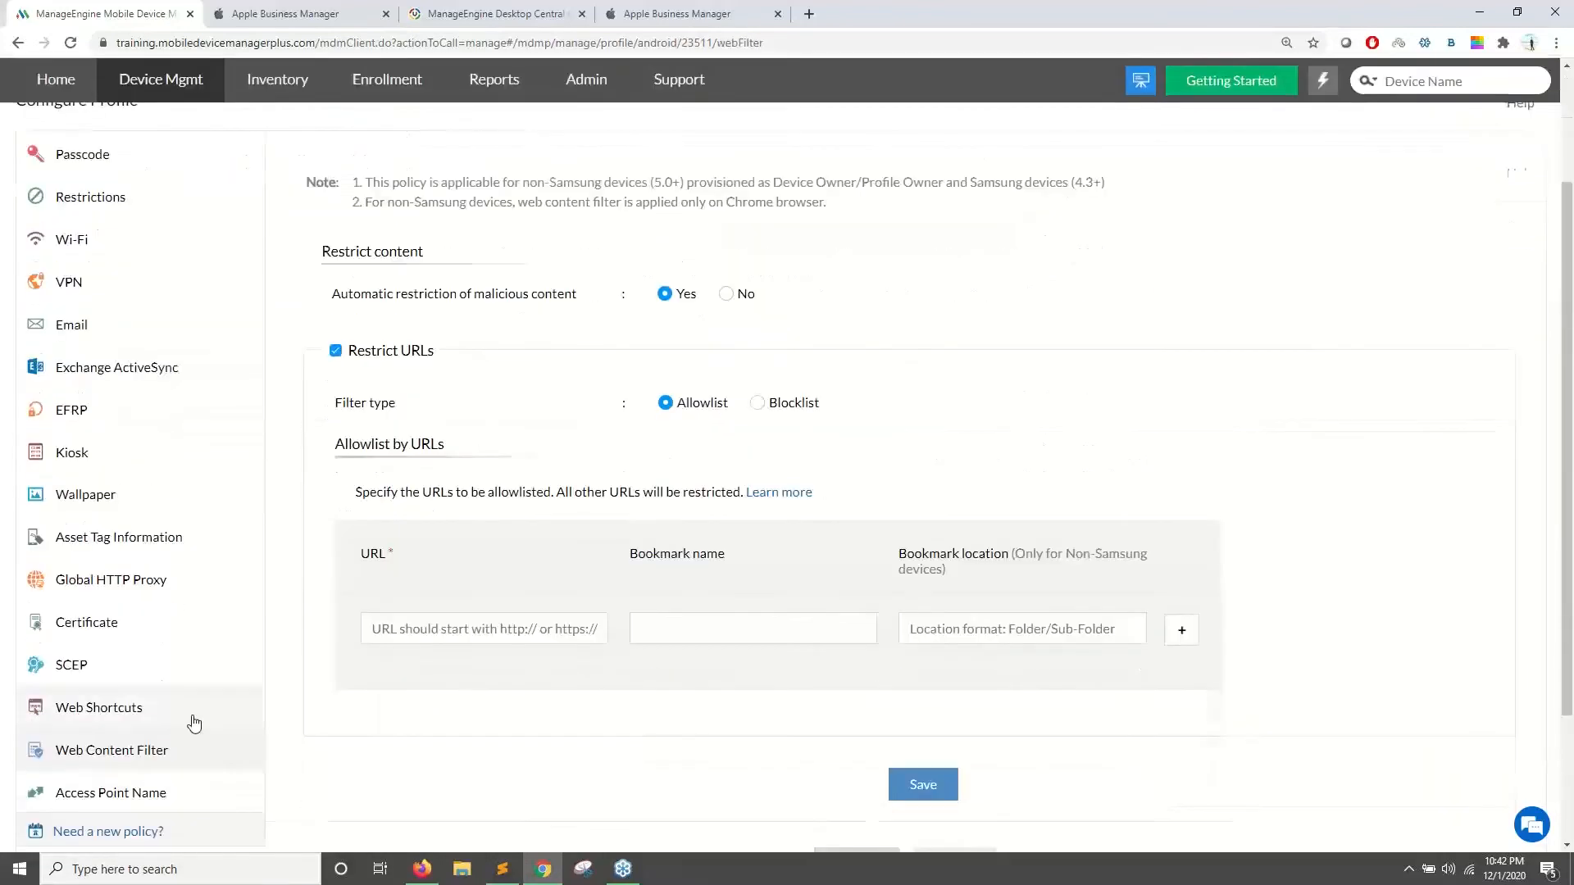
scroll(748, 457, down, 2)
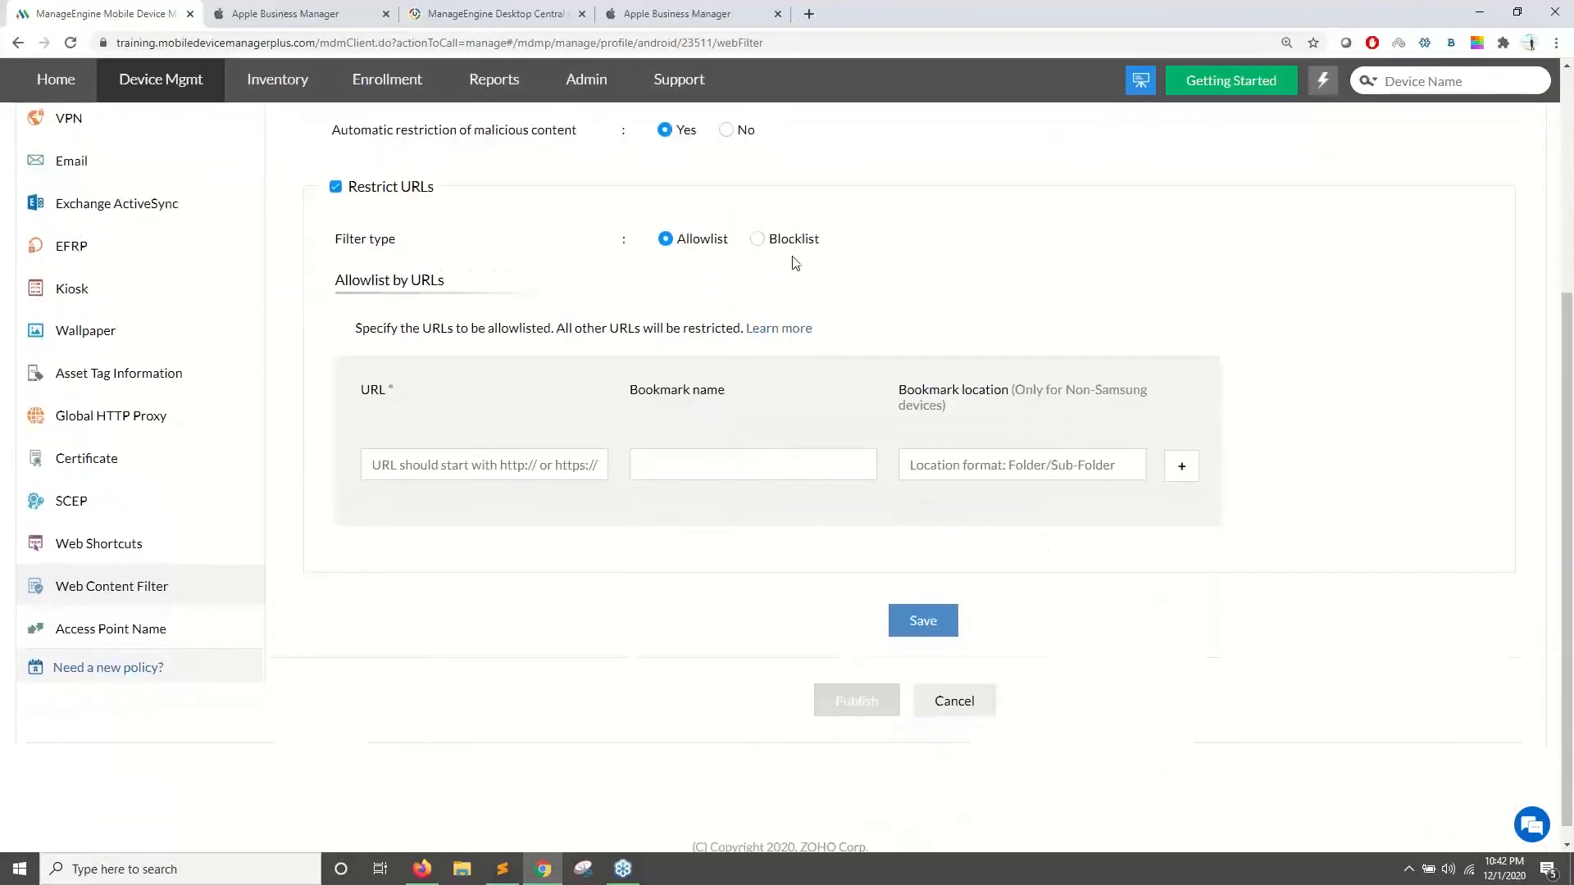
click(758, 239)
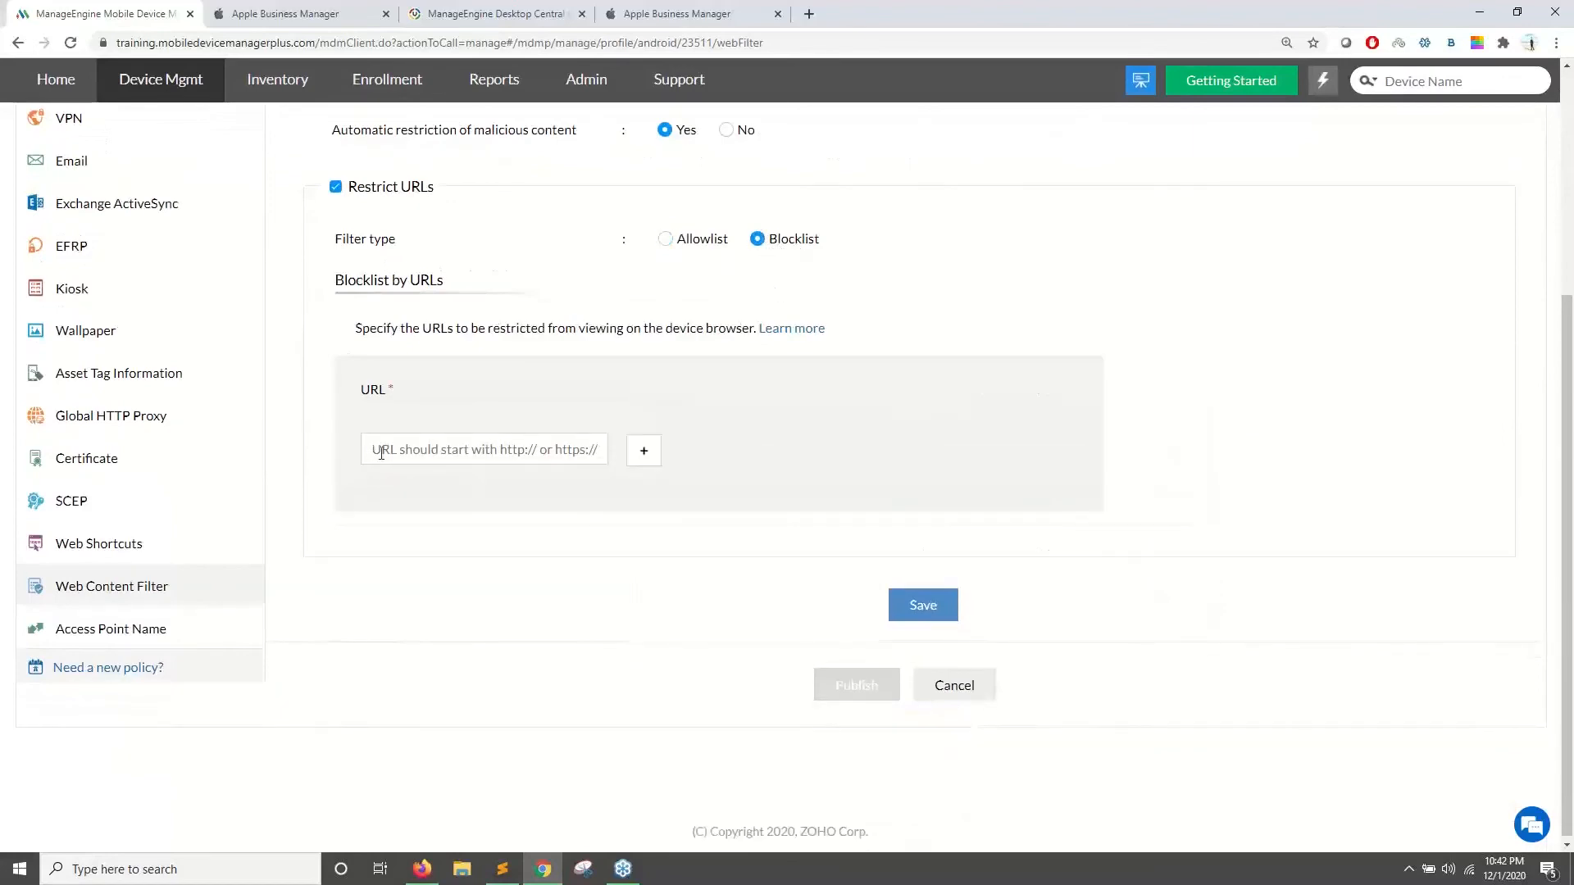
click(666, 240)
- Add two allowlist URLs: the copied page address and the same address without '23511/webFilter'
scroll(765, 347, up, 3)
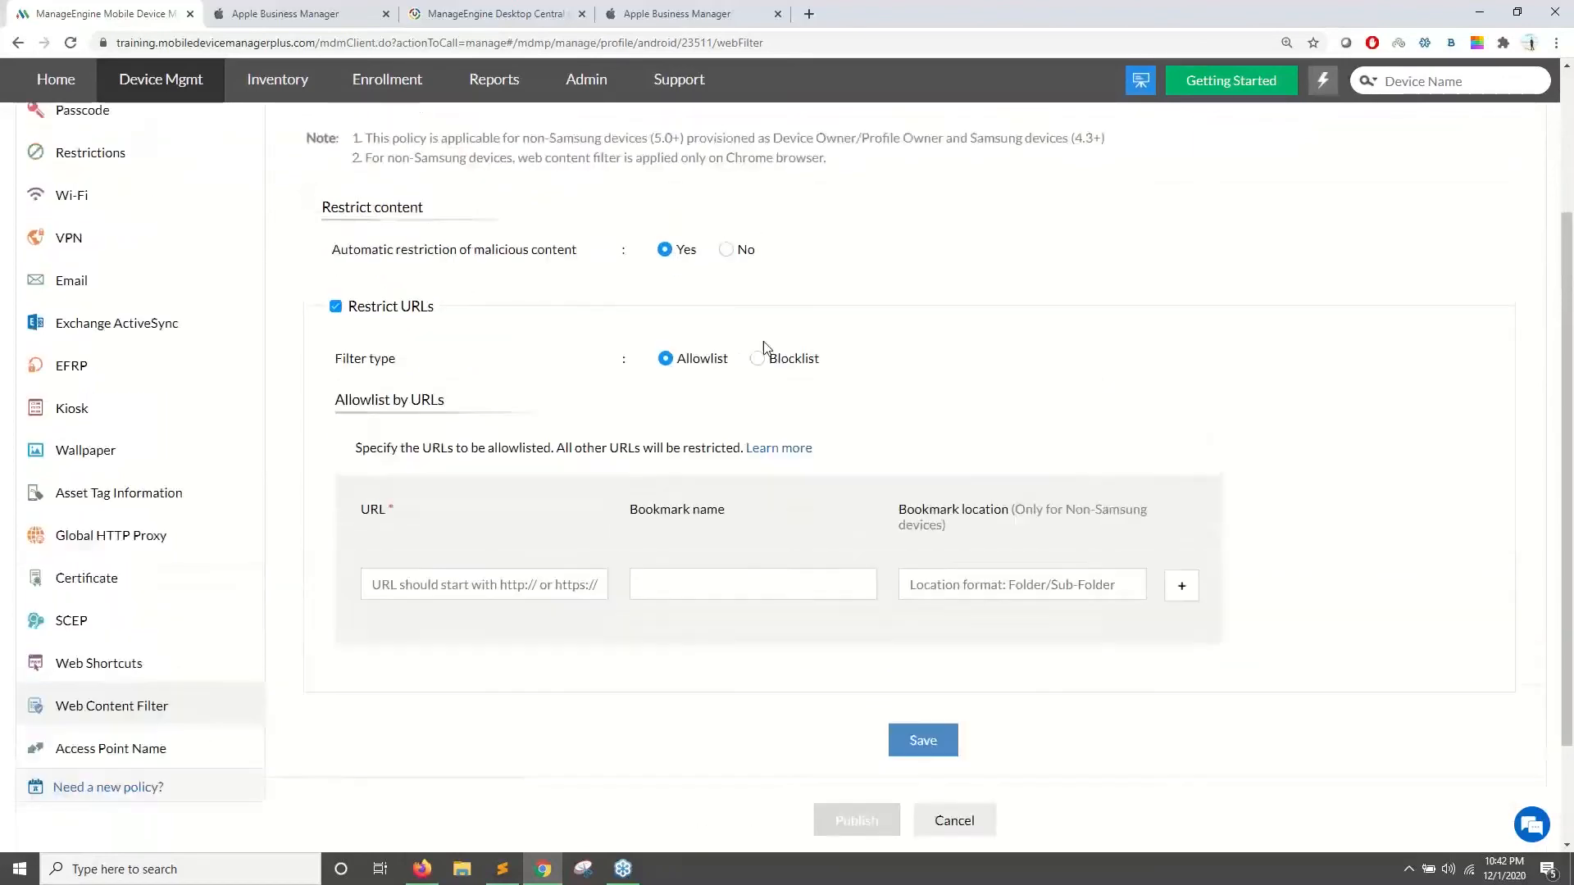
click(424, 48)
key(ctrl+c)
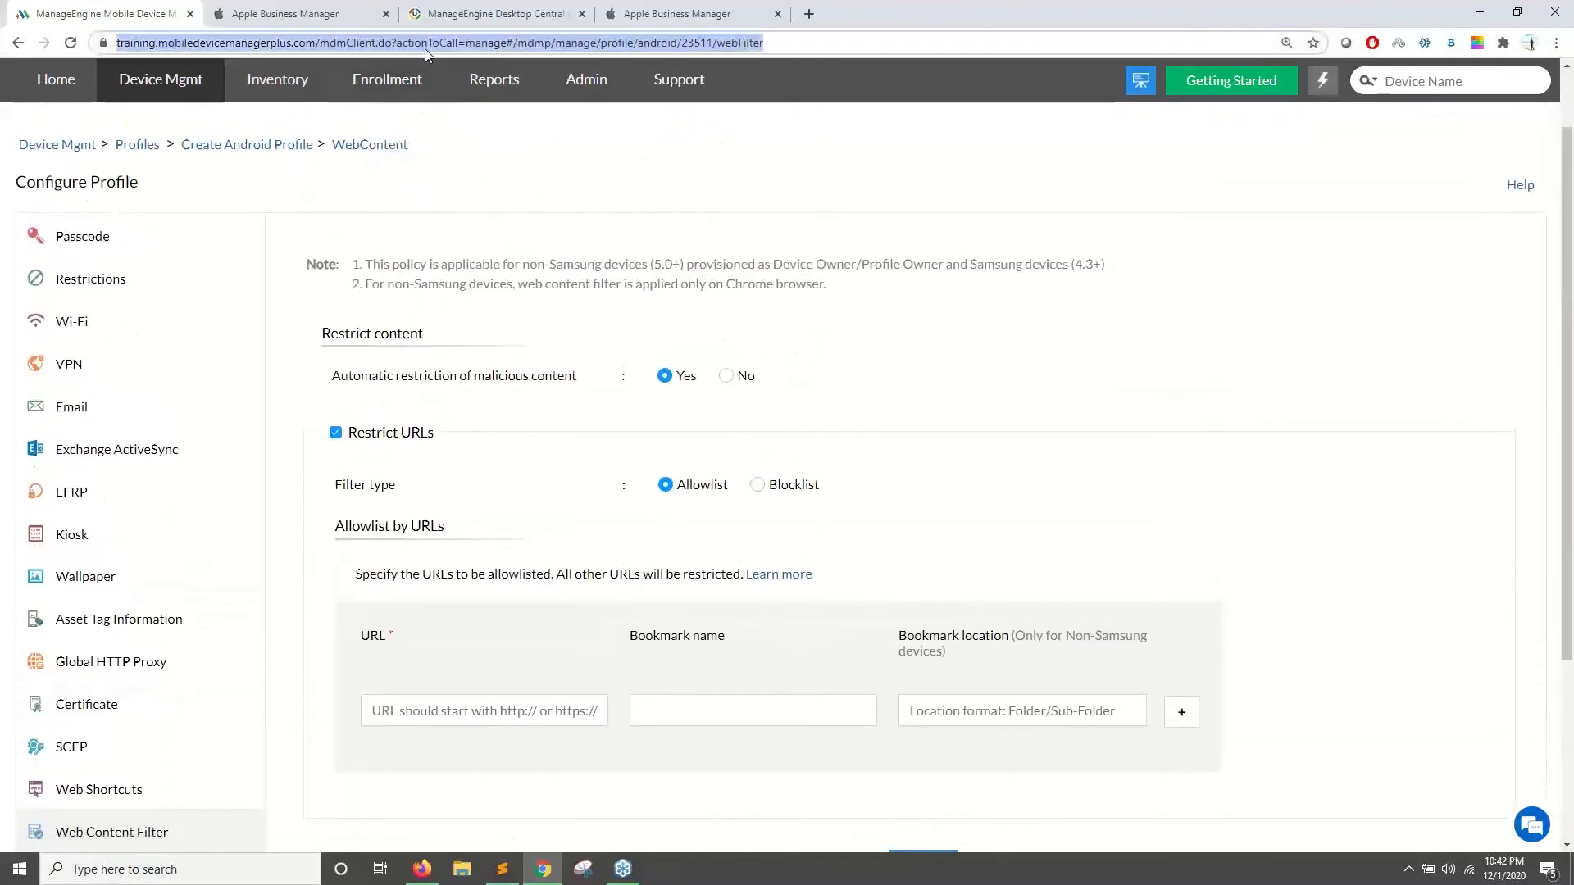
click(499, 711)
key(ctrl+v)
scroll(983, 579, down, 2)
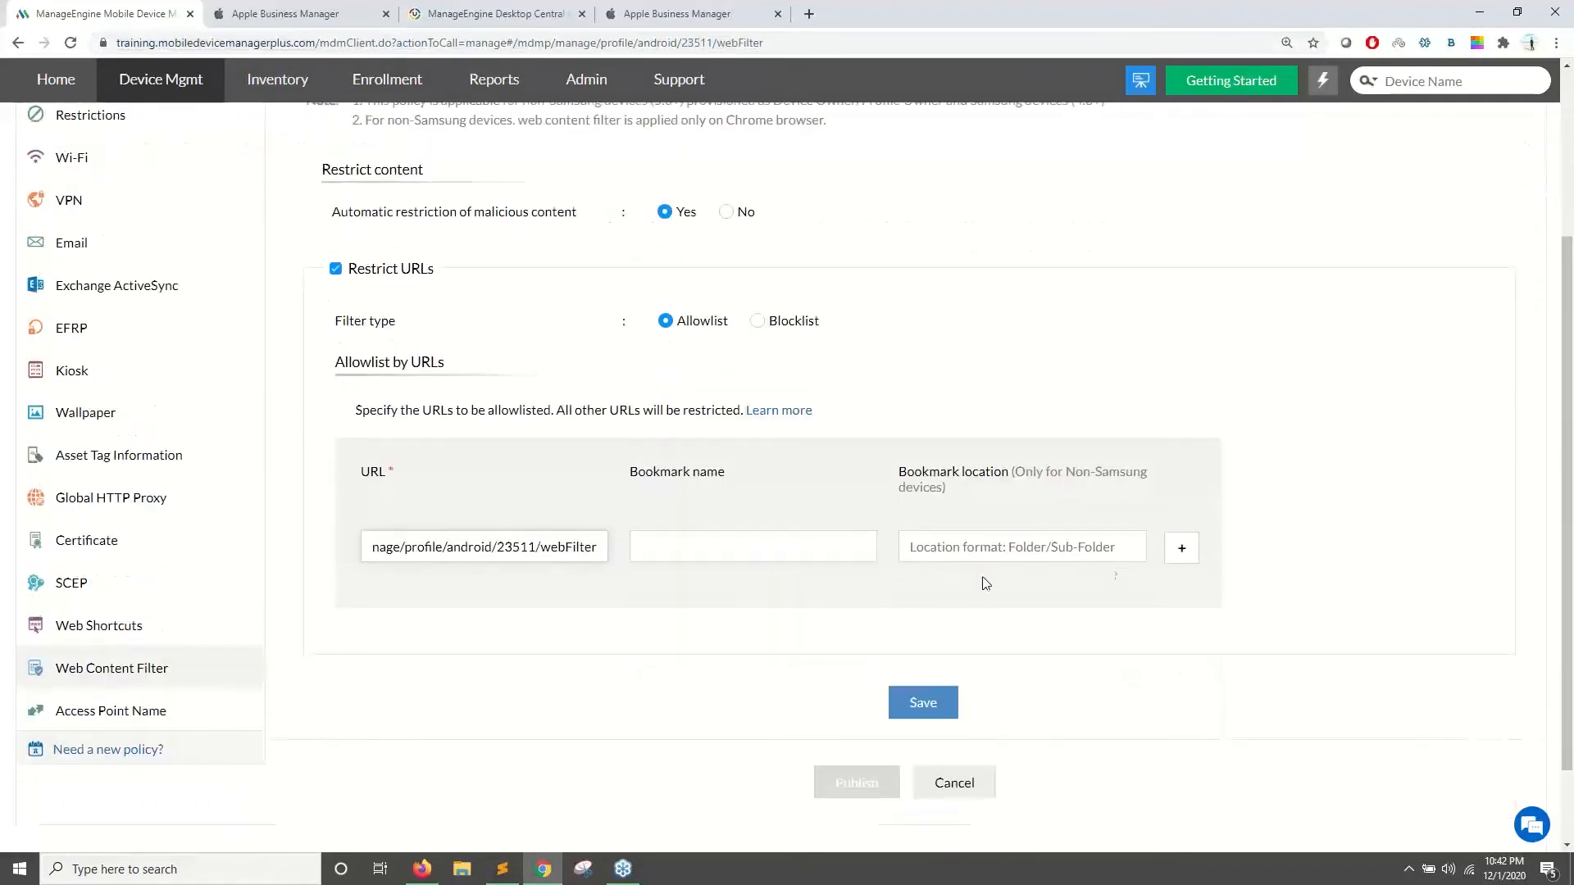
click(1181, 547)
click(460, 618)
key(ctrl+v)
drag(497, 610, 842, 637)
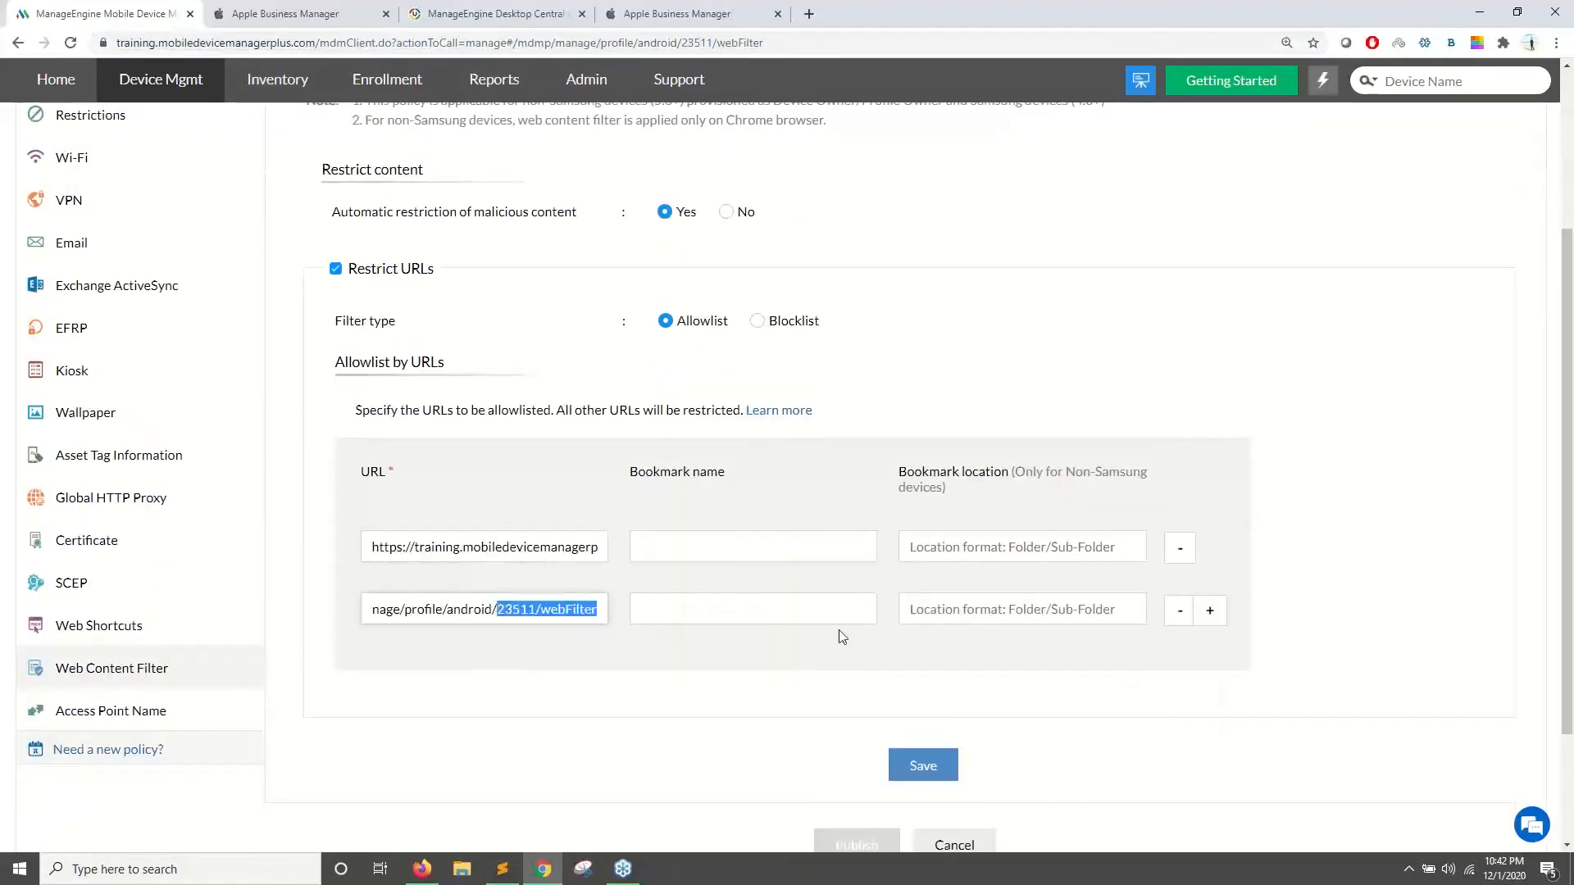
key(BackSpace)
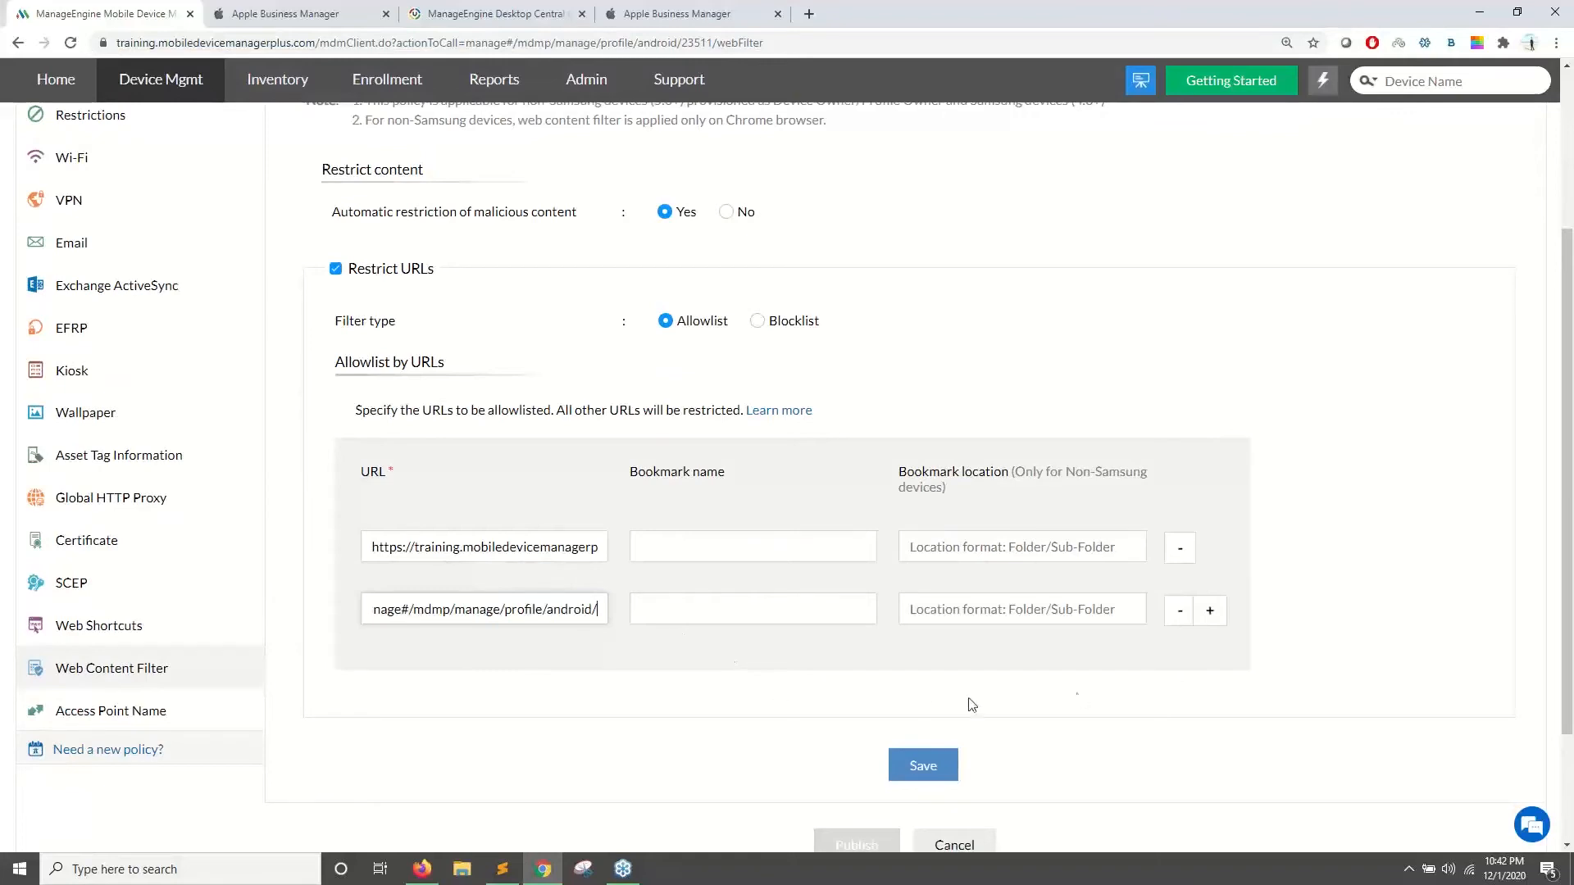
click(1211, 611)
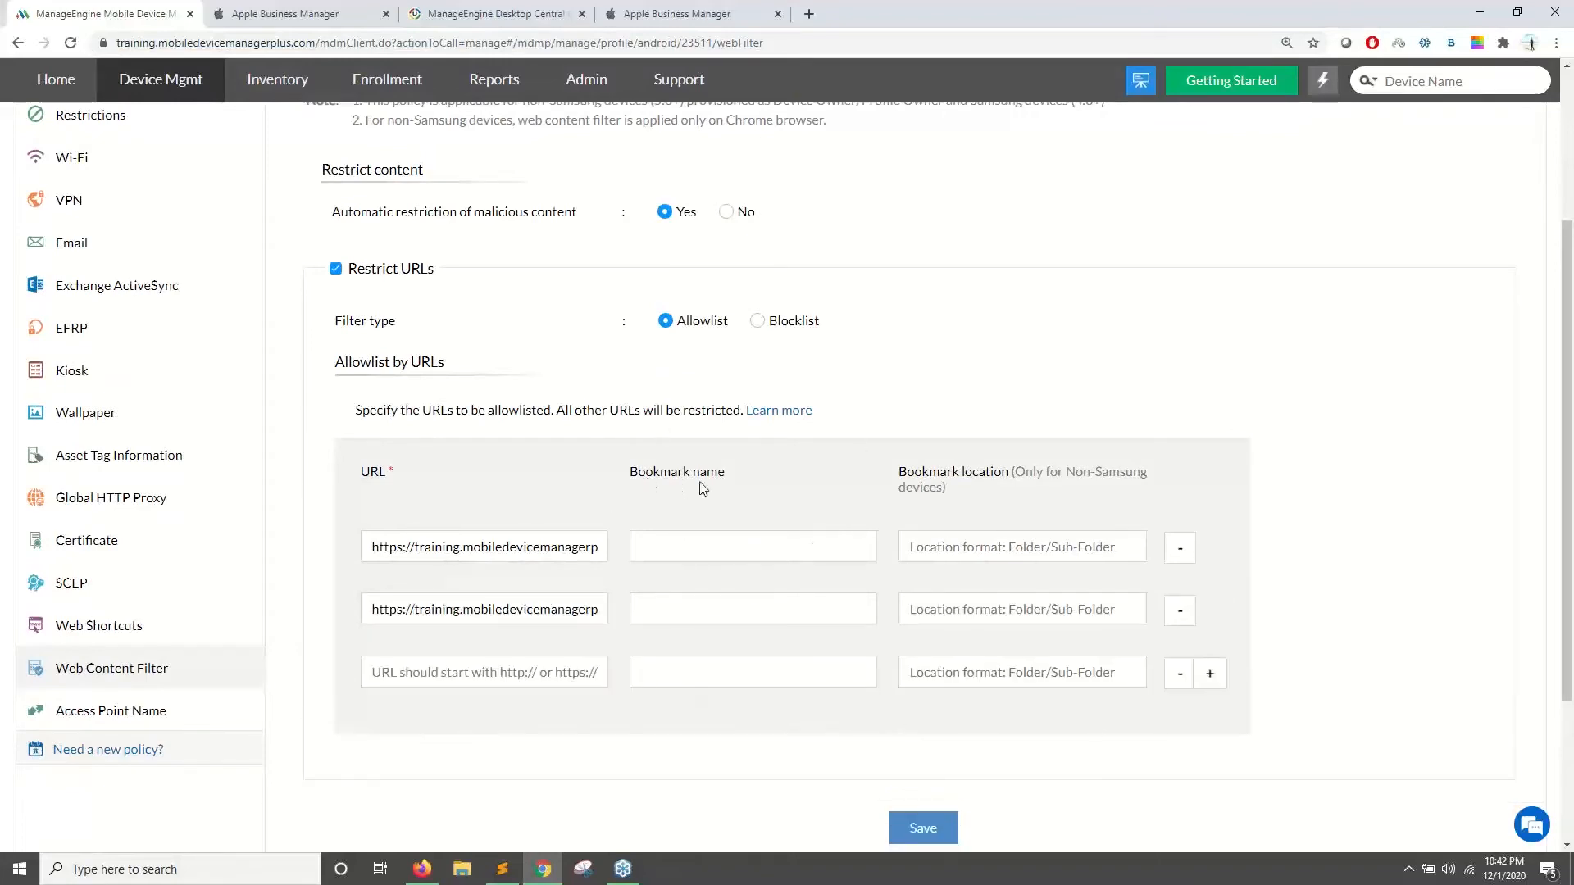
- Point out the Blocklist option, then advance the presentation slideshow to the next slide
scroll(703, 488, up, 3)
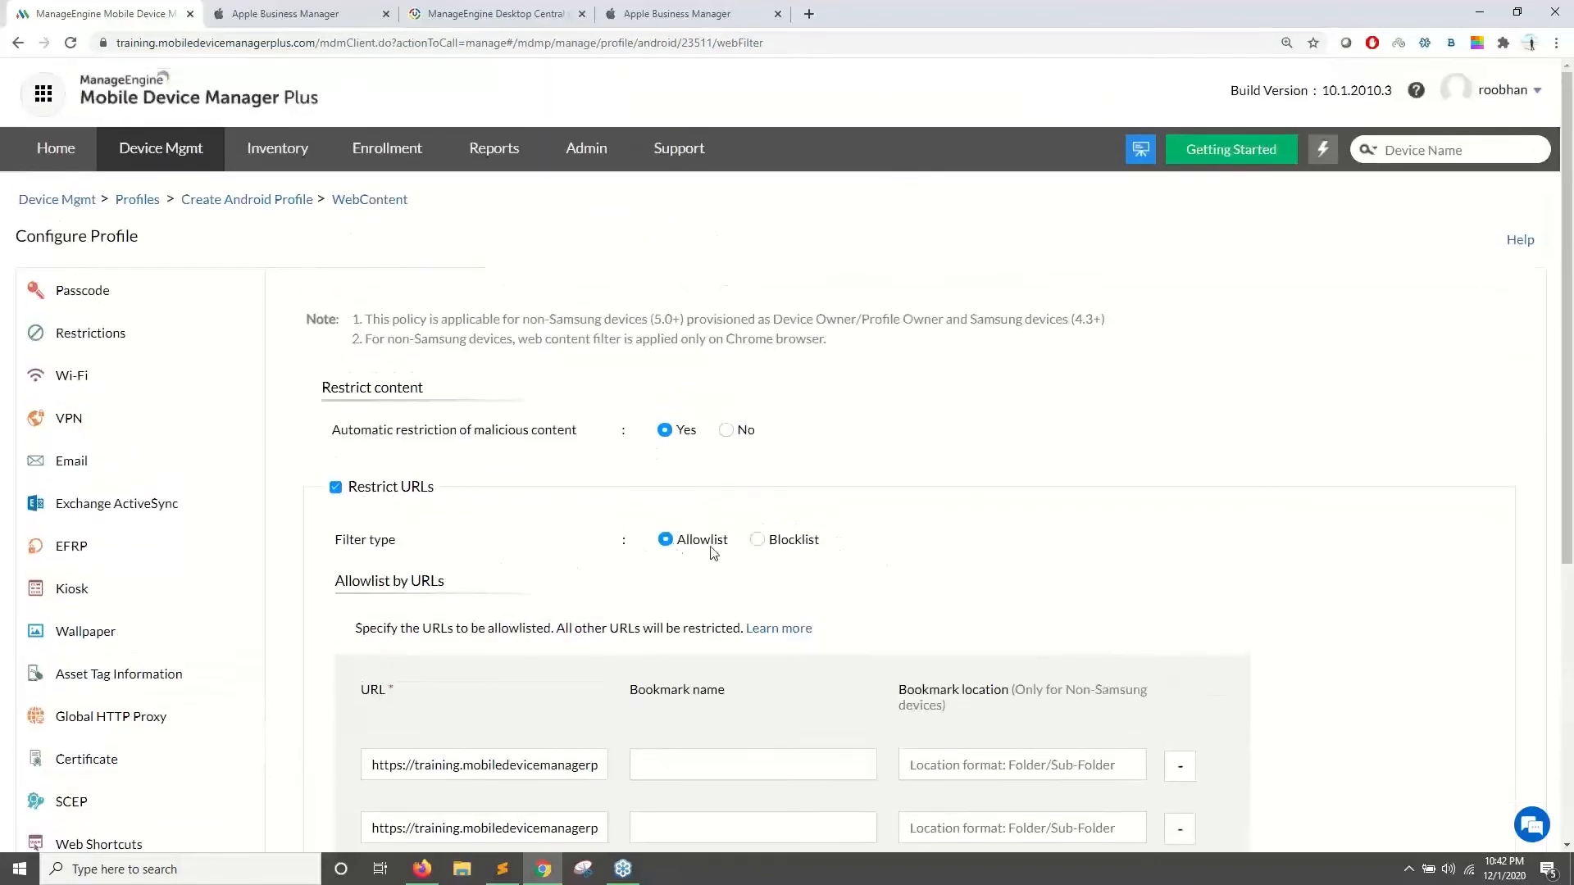
drag(822, 547, 772, 549)
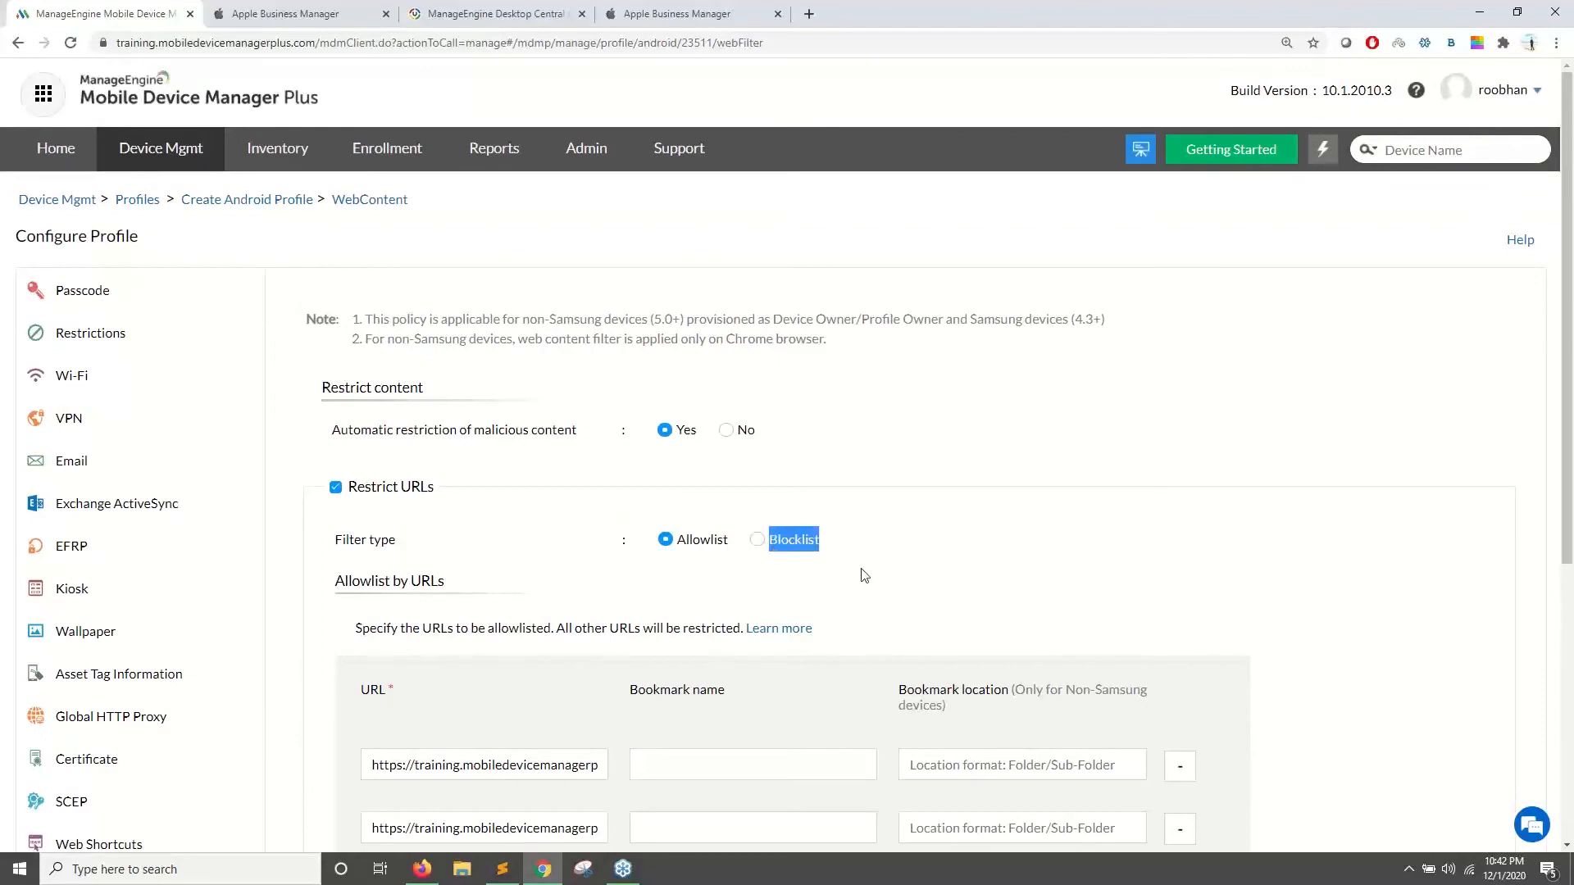
key(alt+Tab)
key(Right)
scroll(139, 447, down, 3)
- In Kiosk, keep Single App Mode and allow only the Fake GPS location app
click(117, 384)
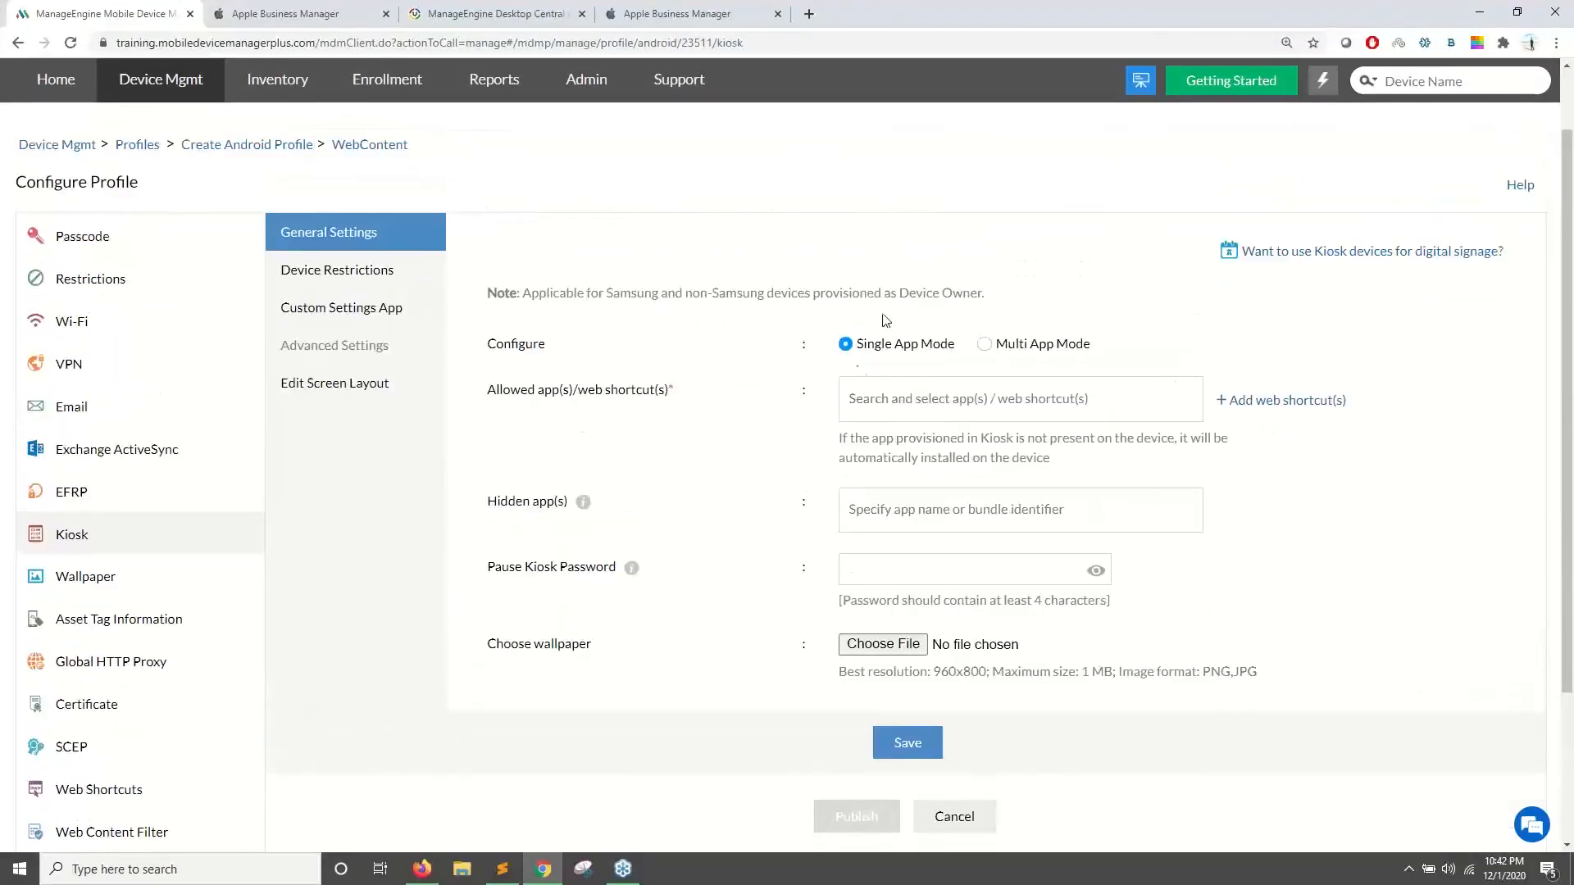
drag(856, 345, 952, 345)
click(941, 400)
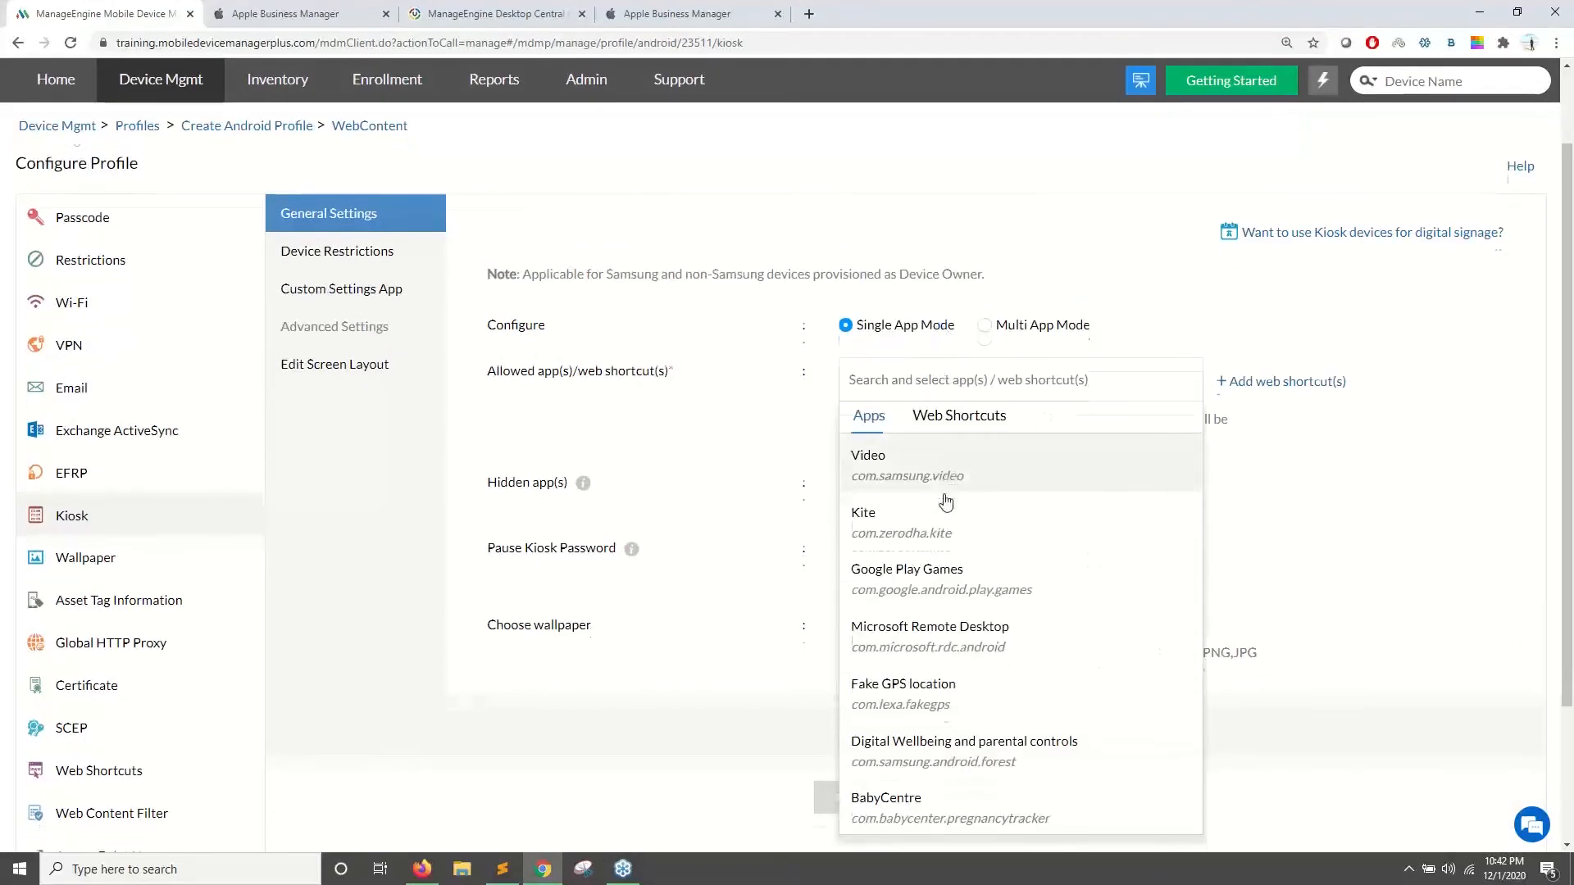
scroll(941, 500, down, 1)
click(923, 636)
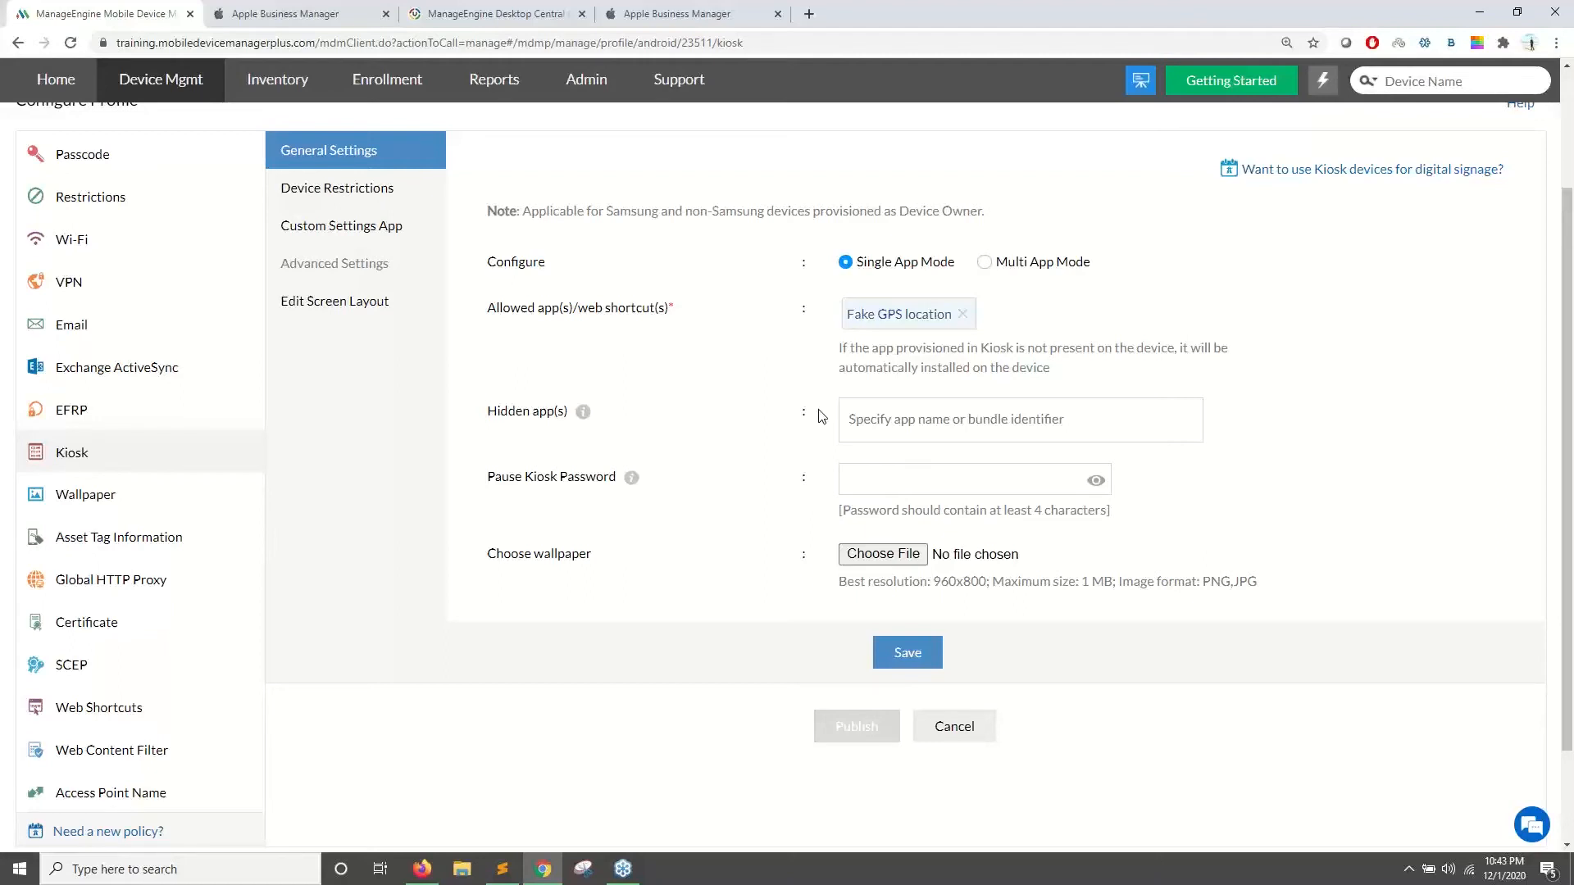
- Switch the kiosk to Multi App Mode allowing Google Play Games, Microsoft Remote Desktop, Fake GPS location and BabyCentre
click(984, 264)
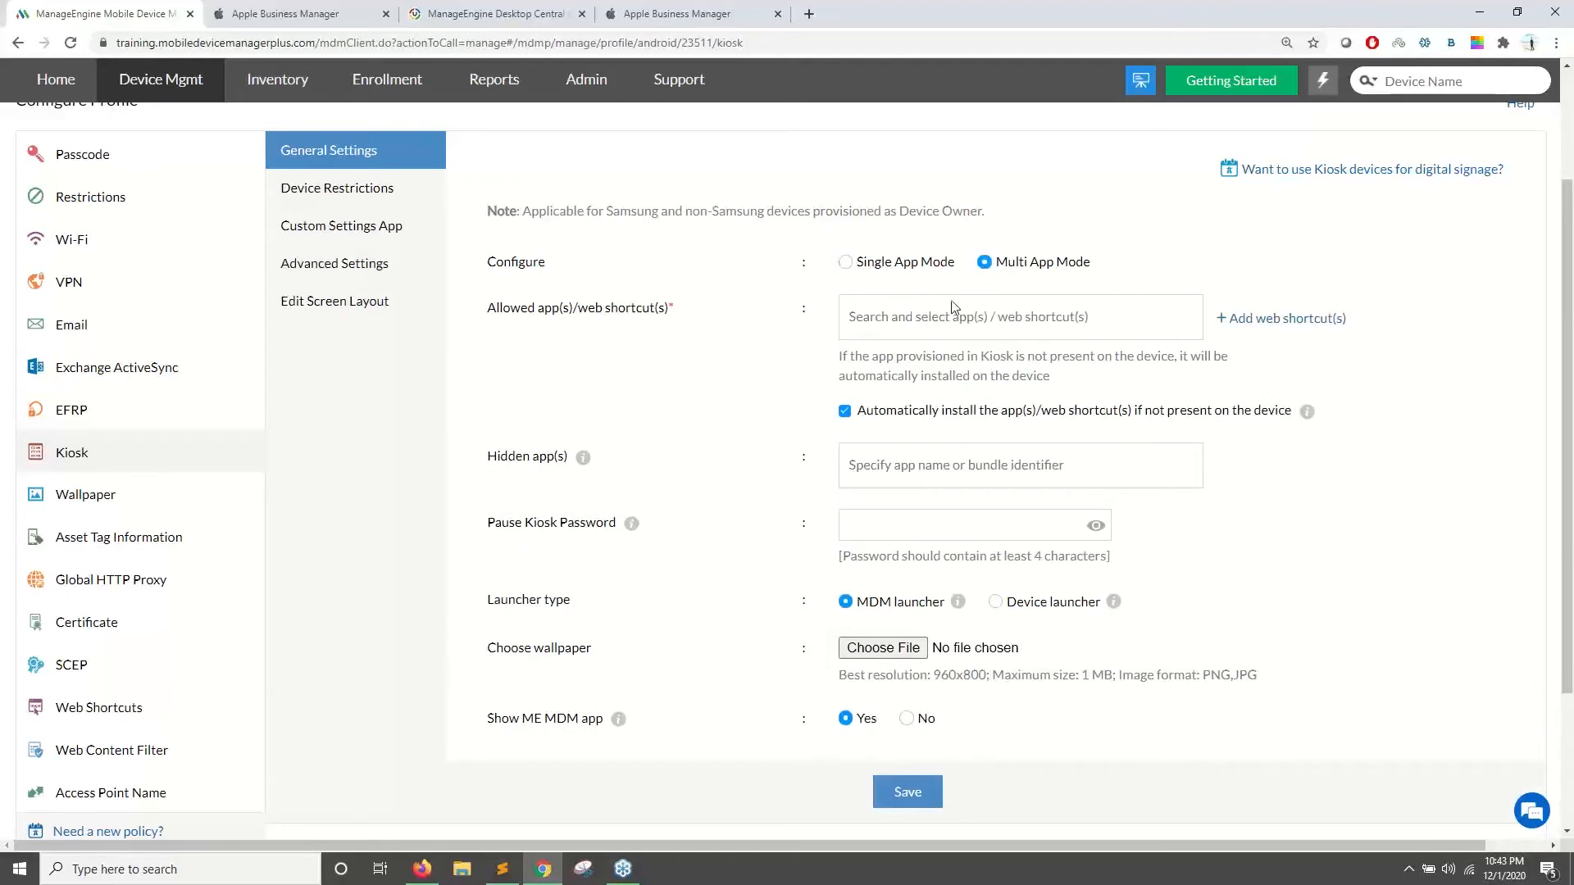
click(992, 317)
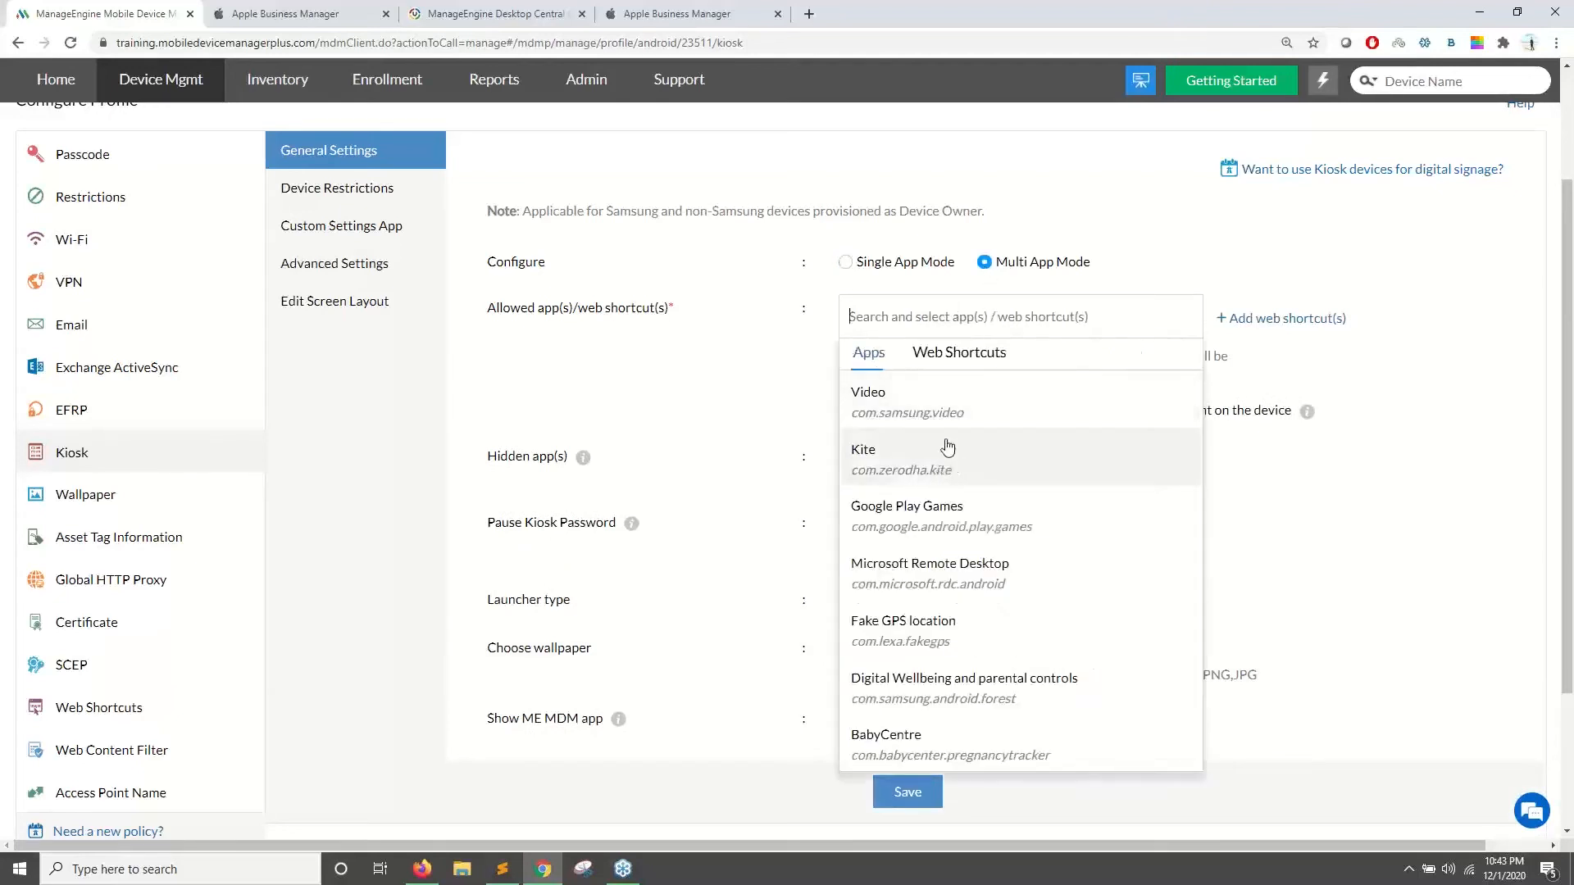
click(946, 534)
click(948, 583)
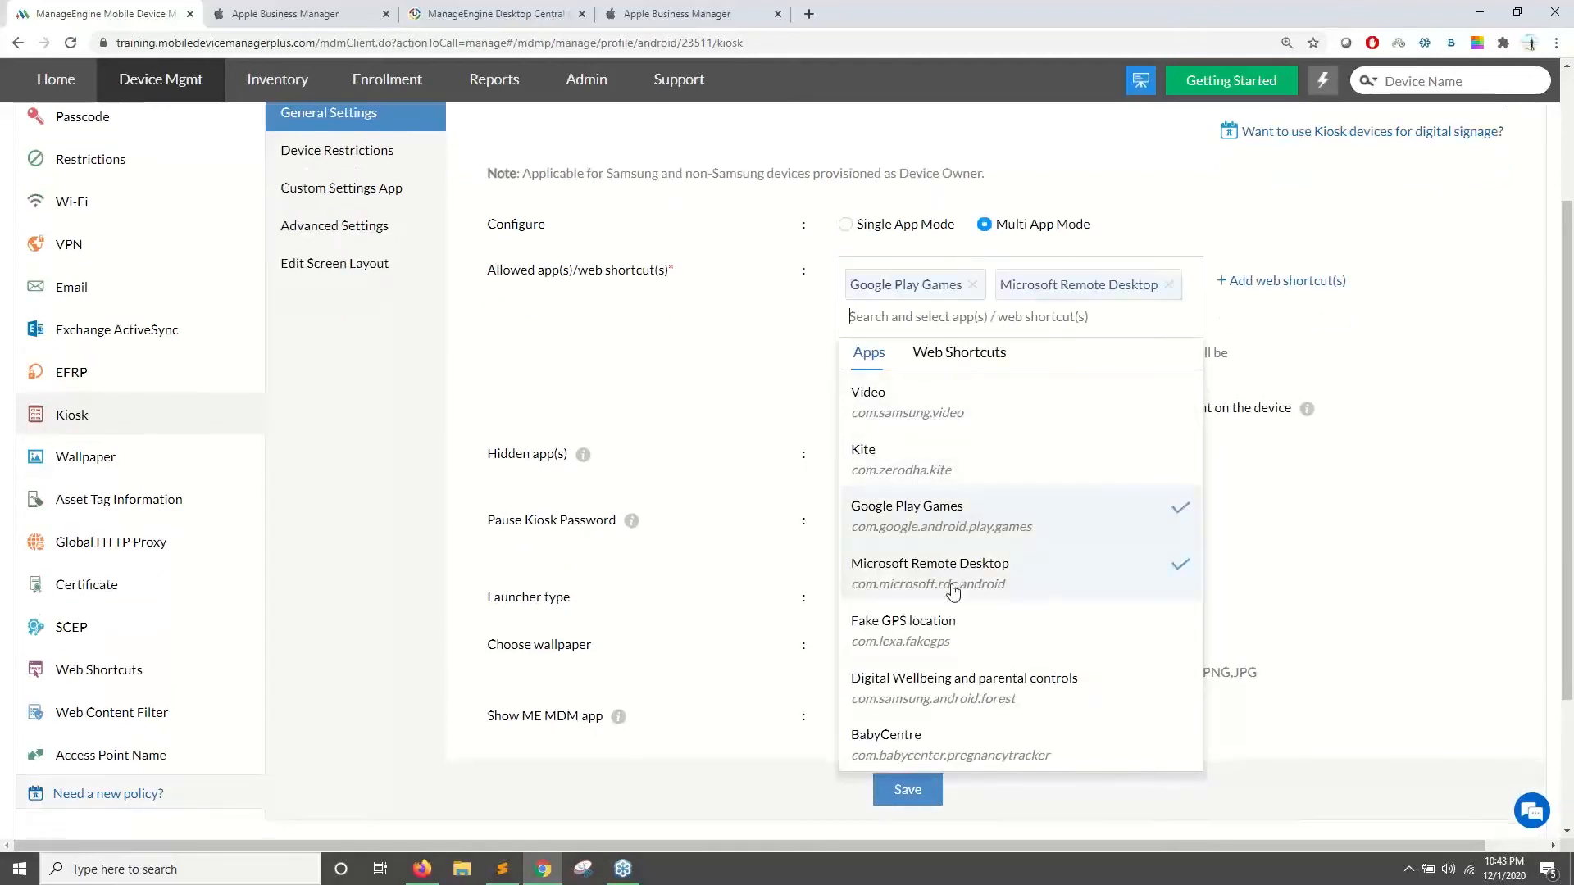
click(938, 638)
click(907, 740)
click(830, 365)
scroll(1048, 418, up, 2)
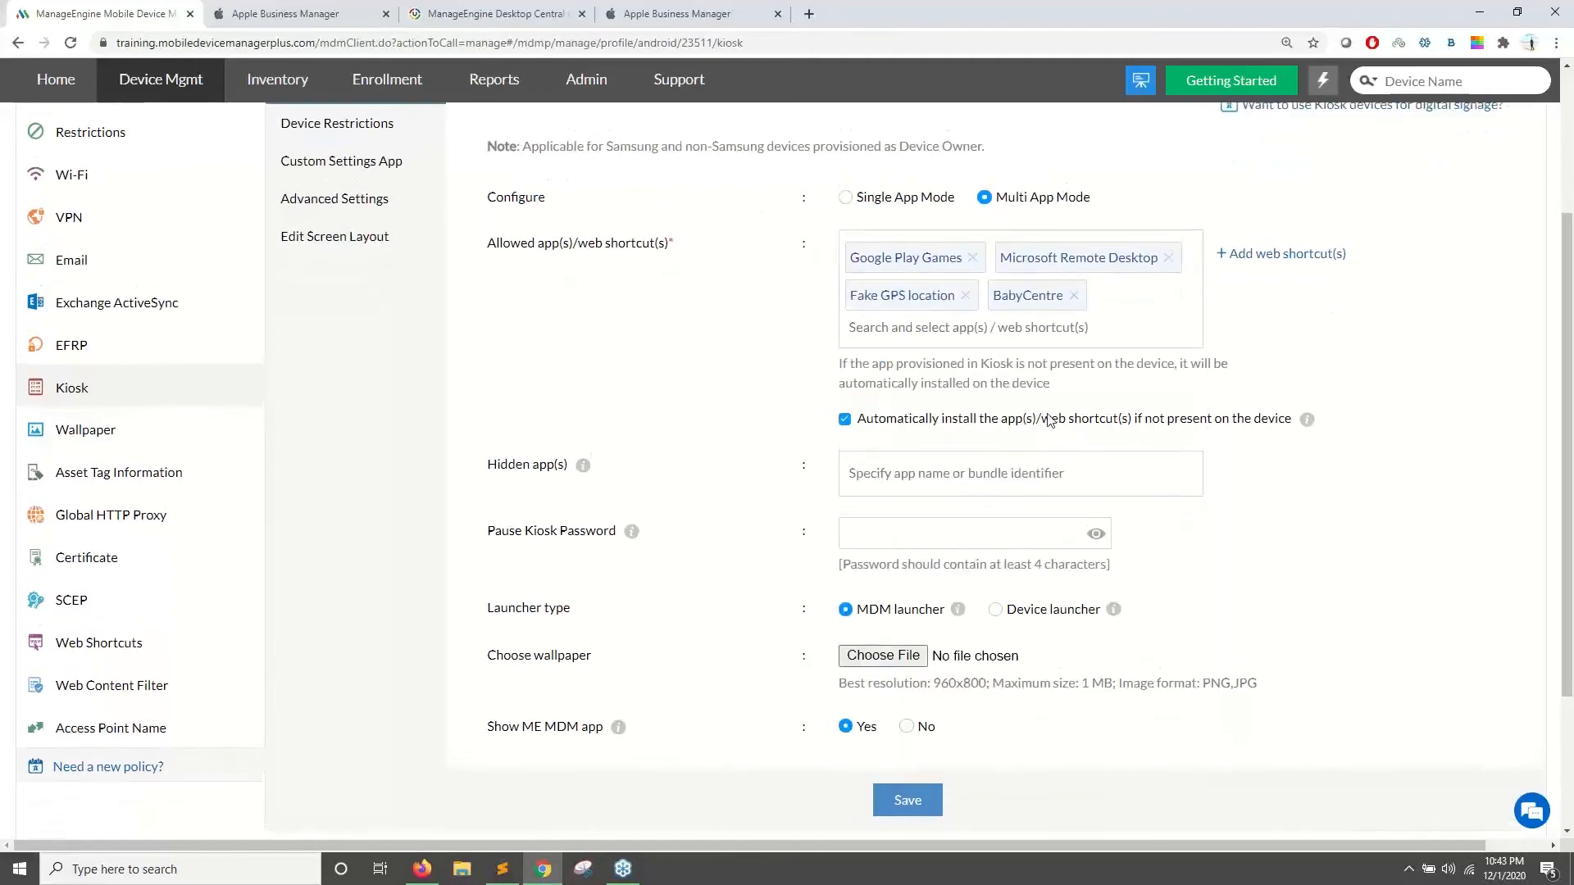
scroll(1038, 422, down, 3)
- Add the Video app to the kiosk's Hidden apps
click(928, 381)
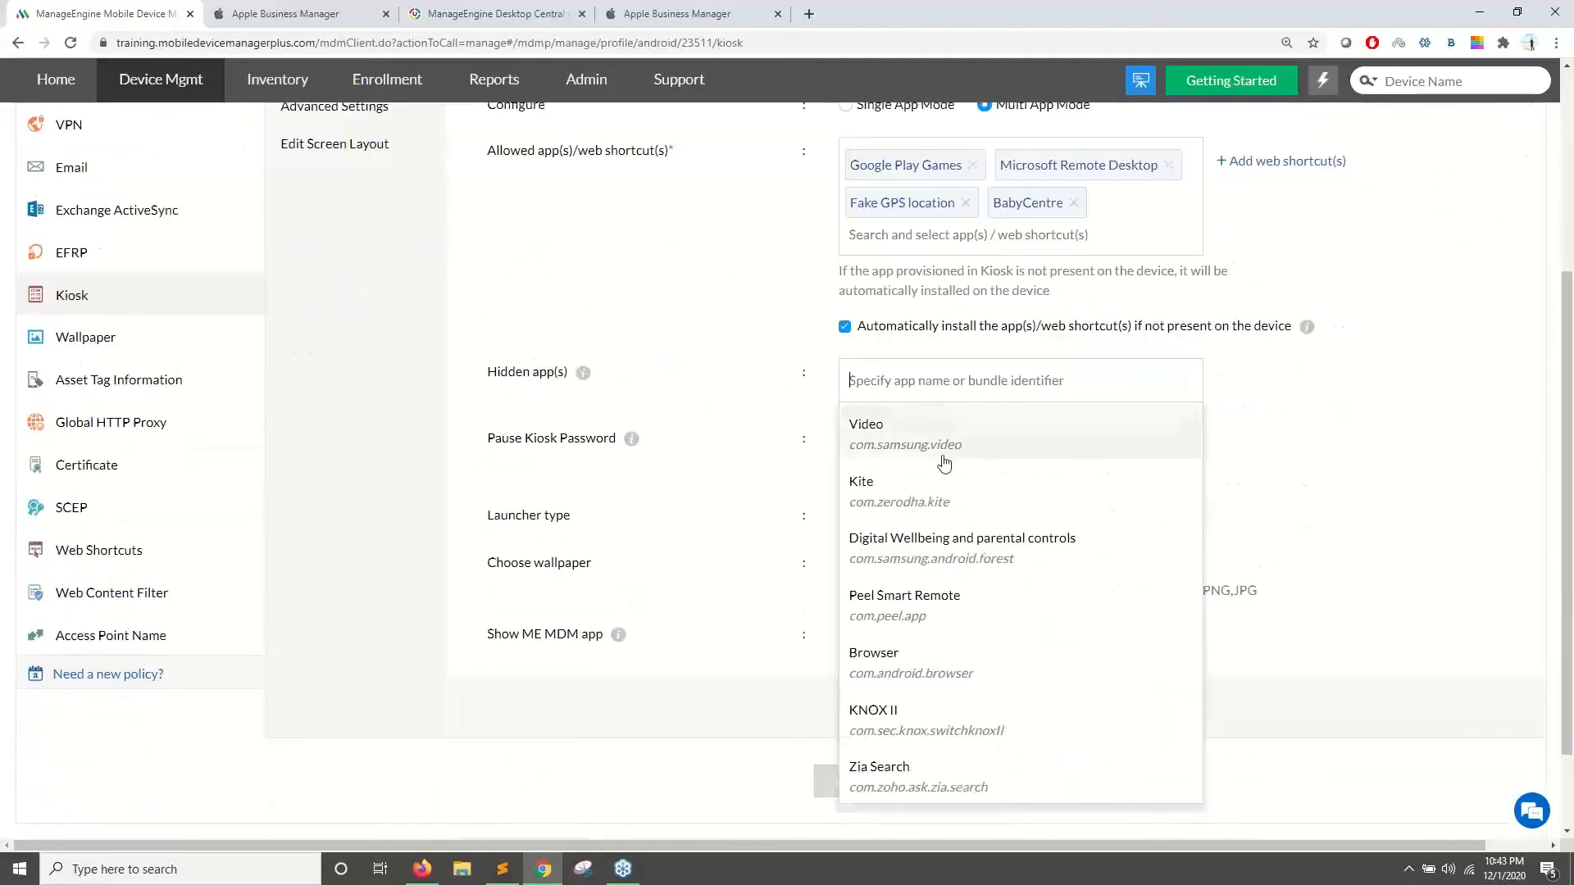
click(1039, 461)
click(723, 403)
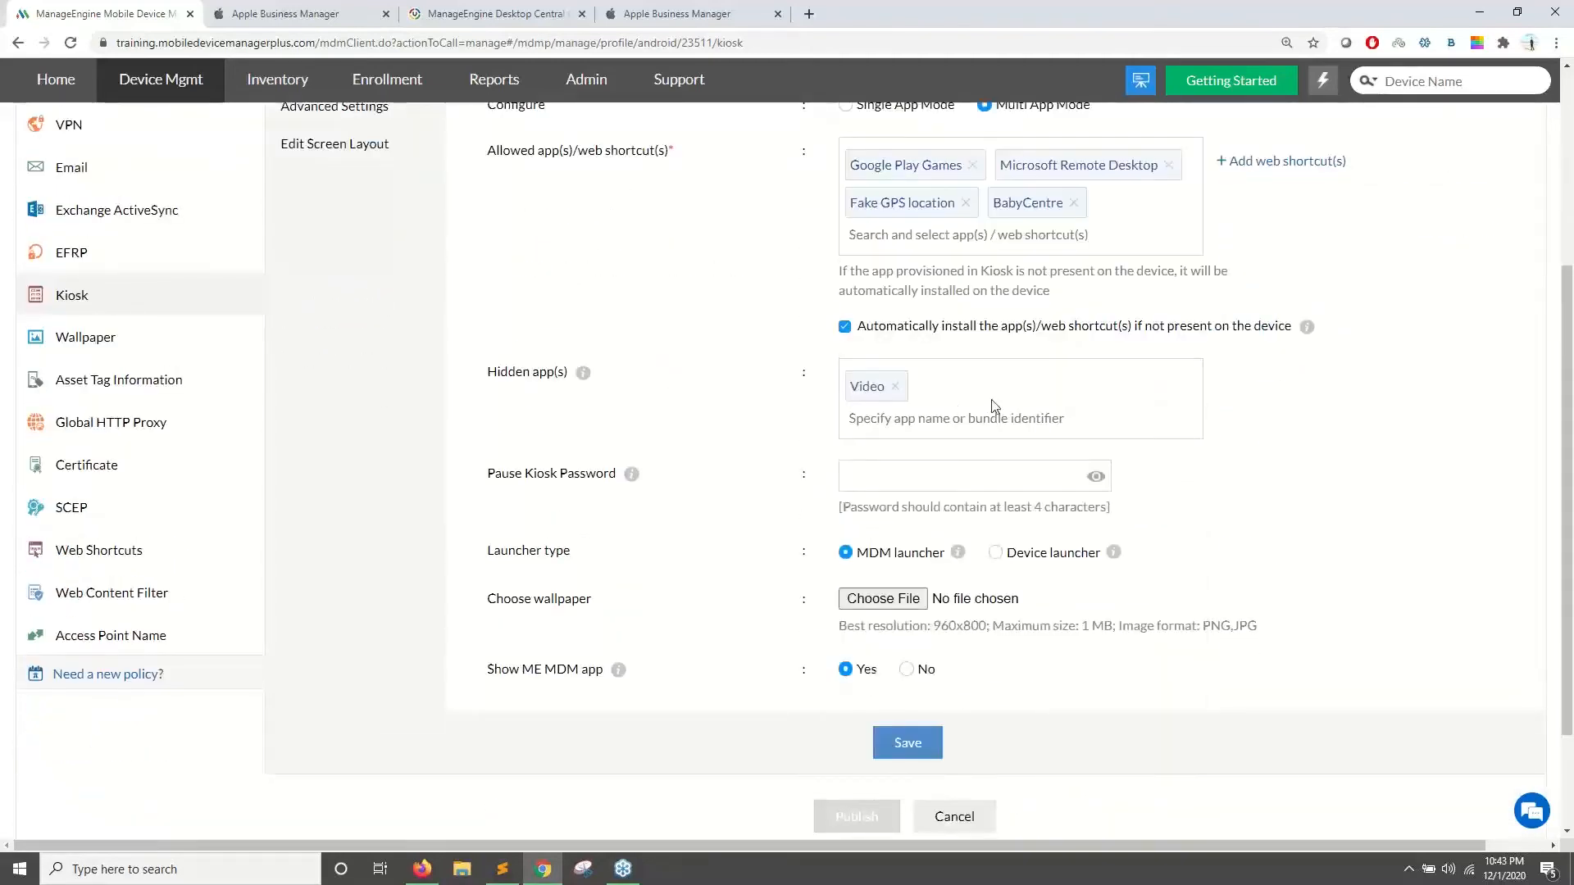
scroll(959, 410, up, 4)
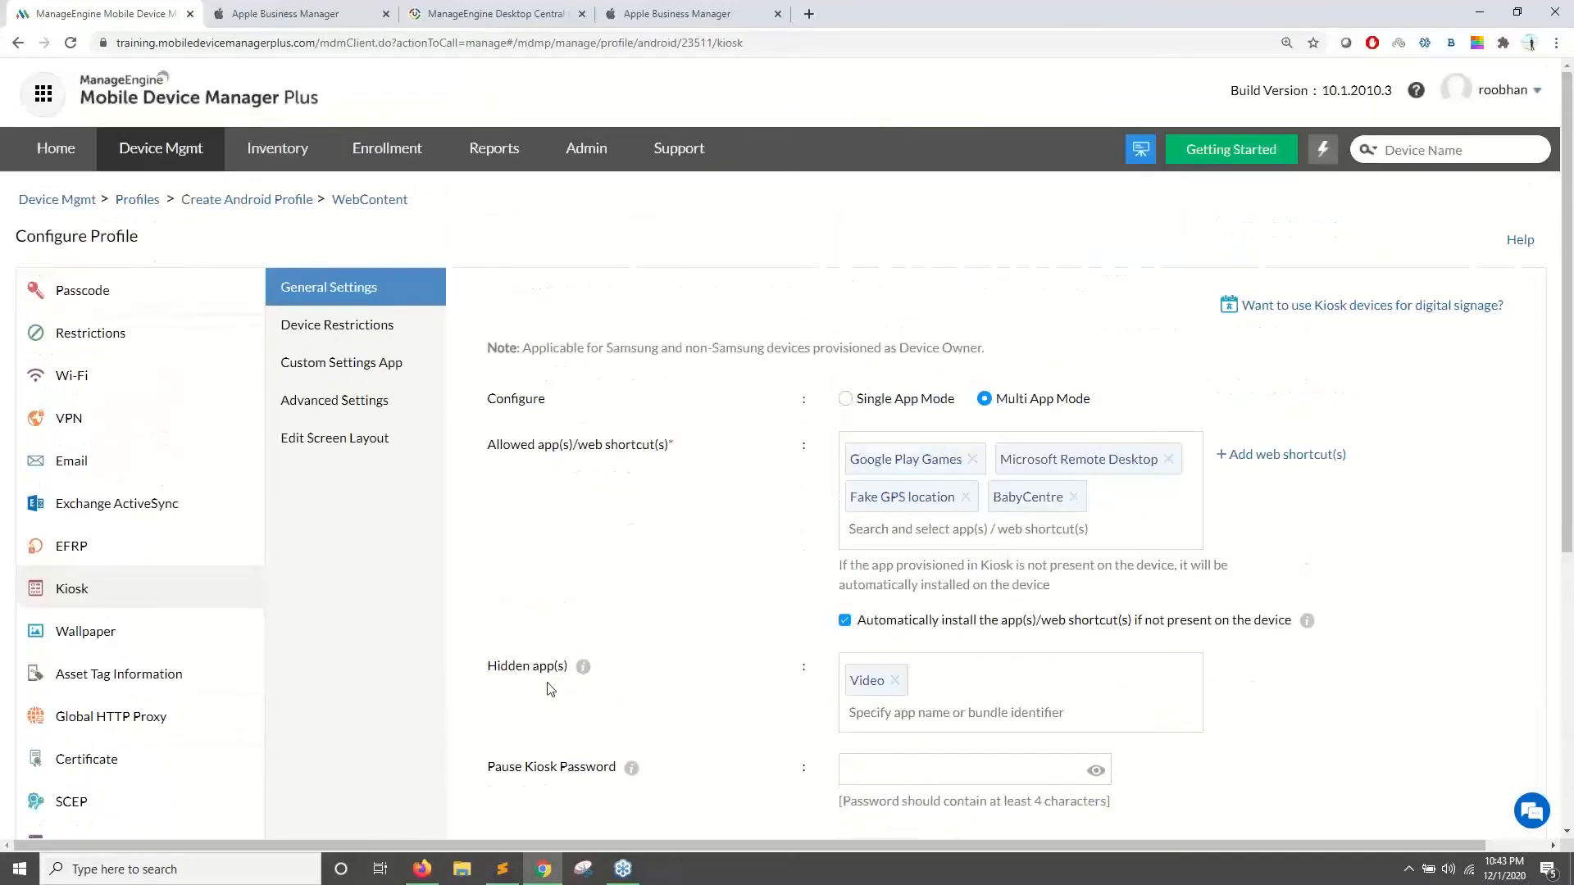
drag(488, 666, 555, 667)
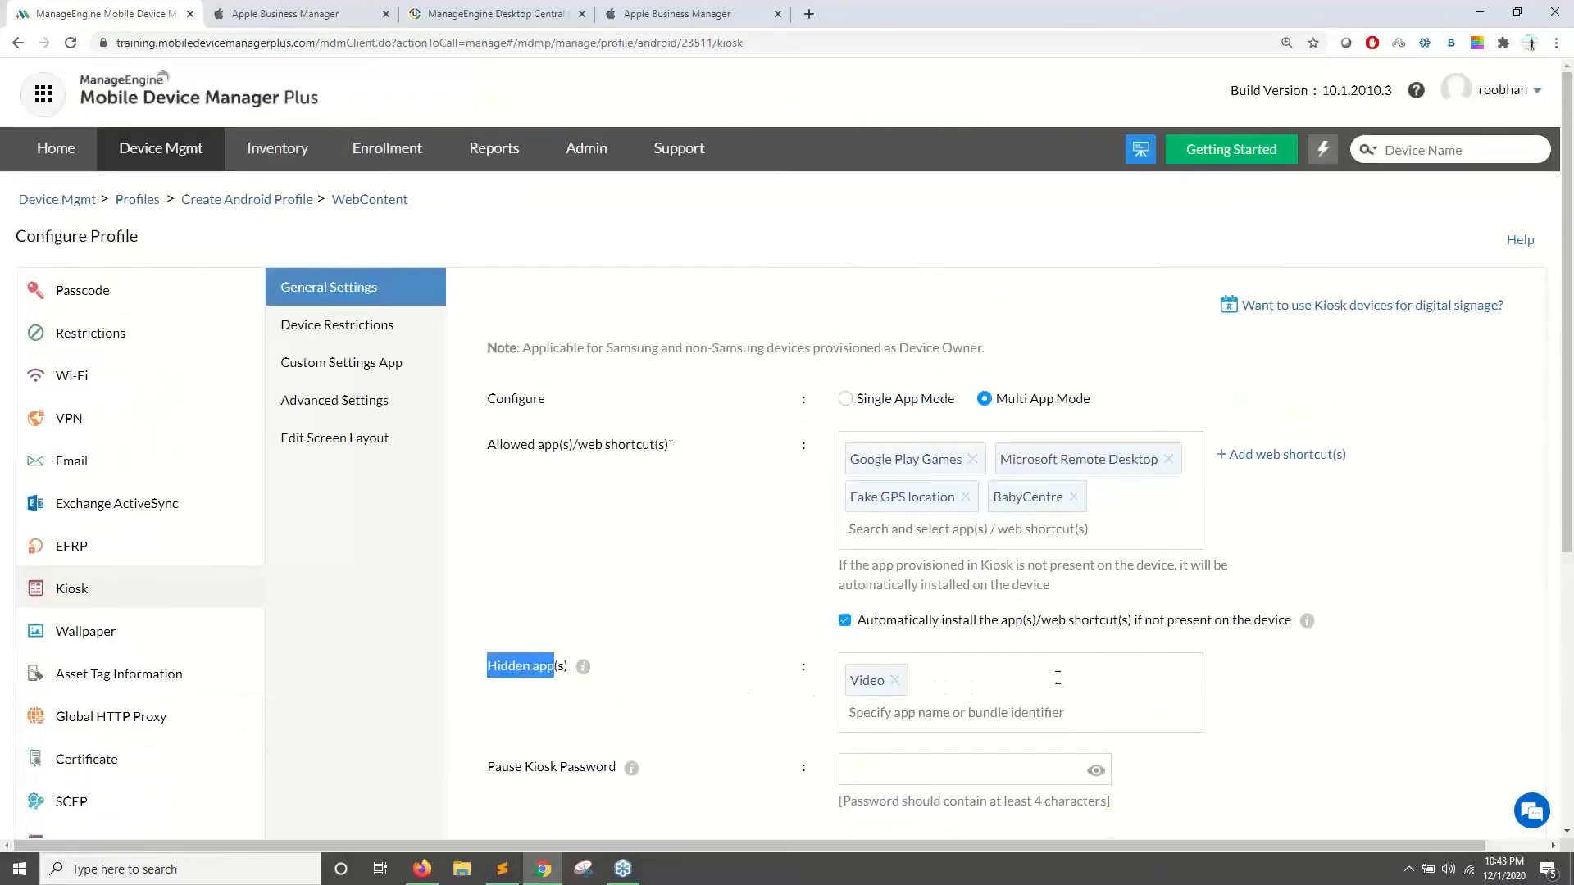
scroll(808, 561, down, 5)
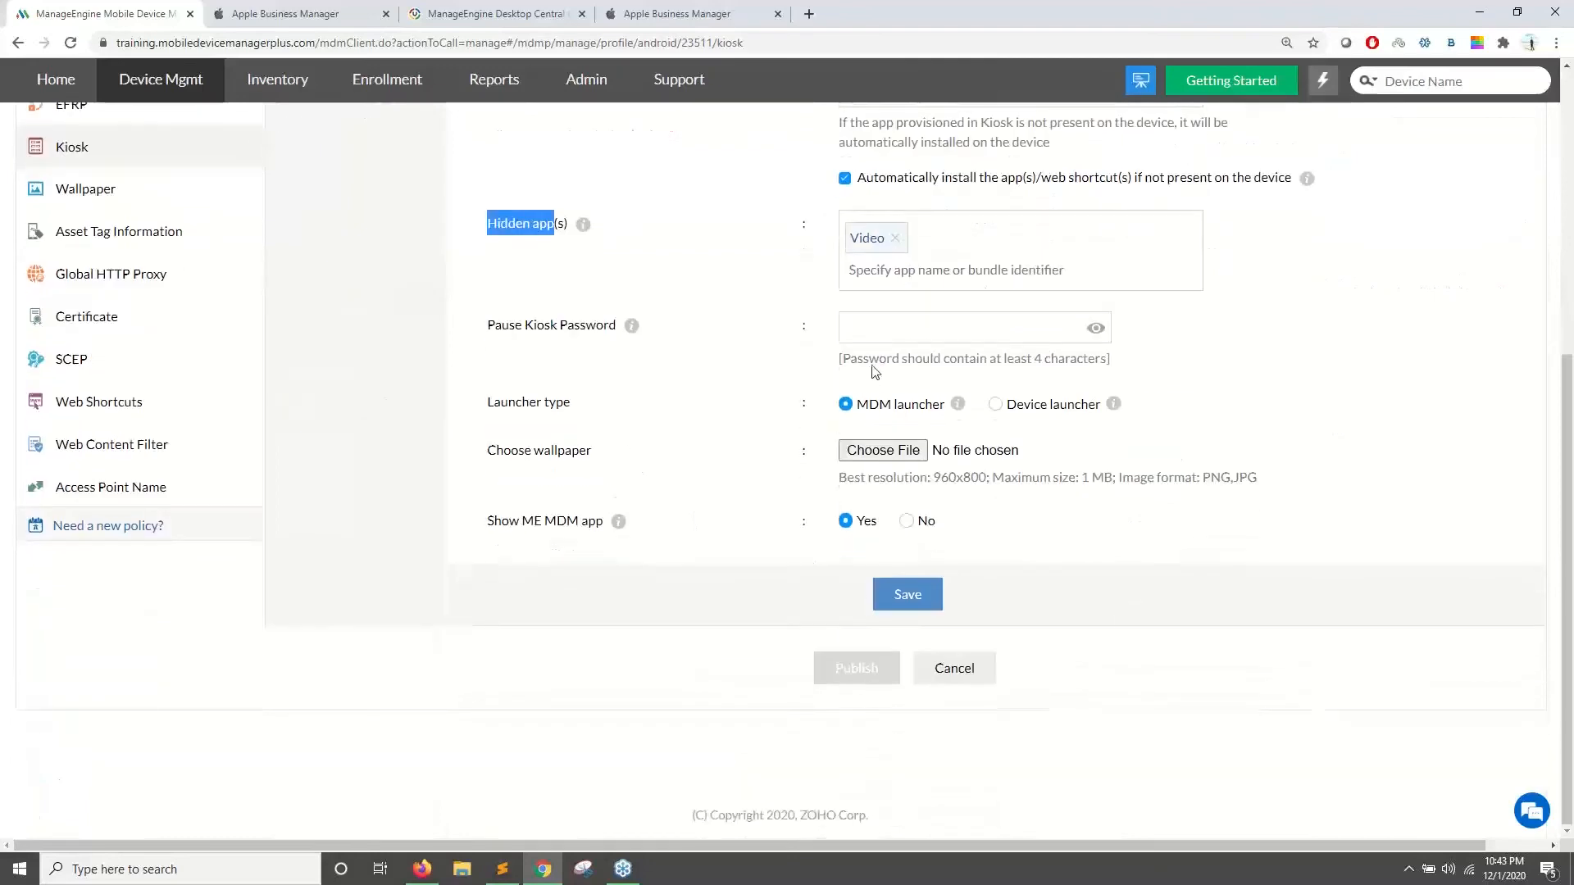
- Look over the kiosk pause password and MDM launcher options, then open Device Restrictions
click(883, 328)
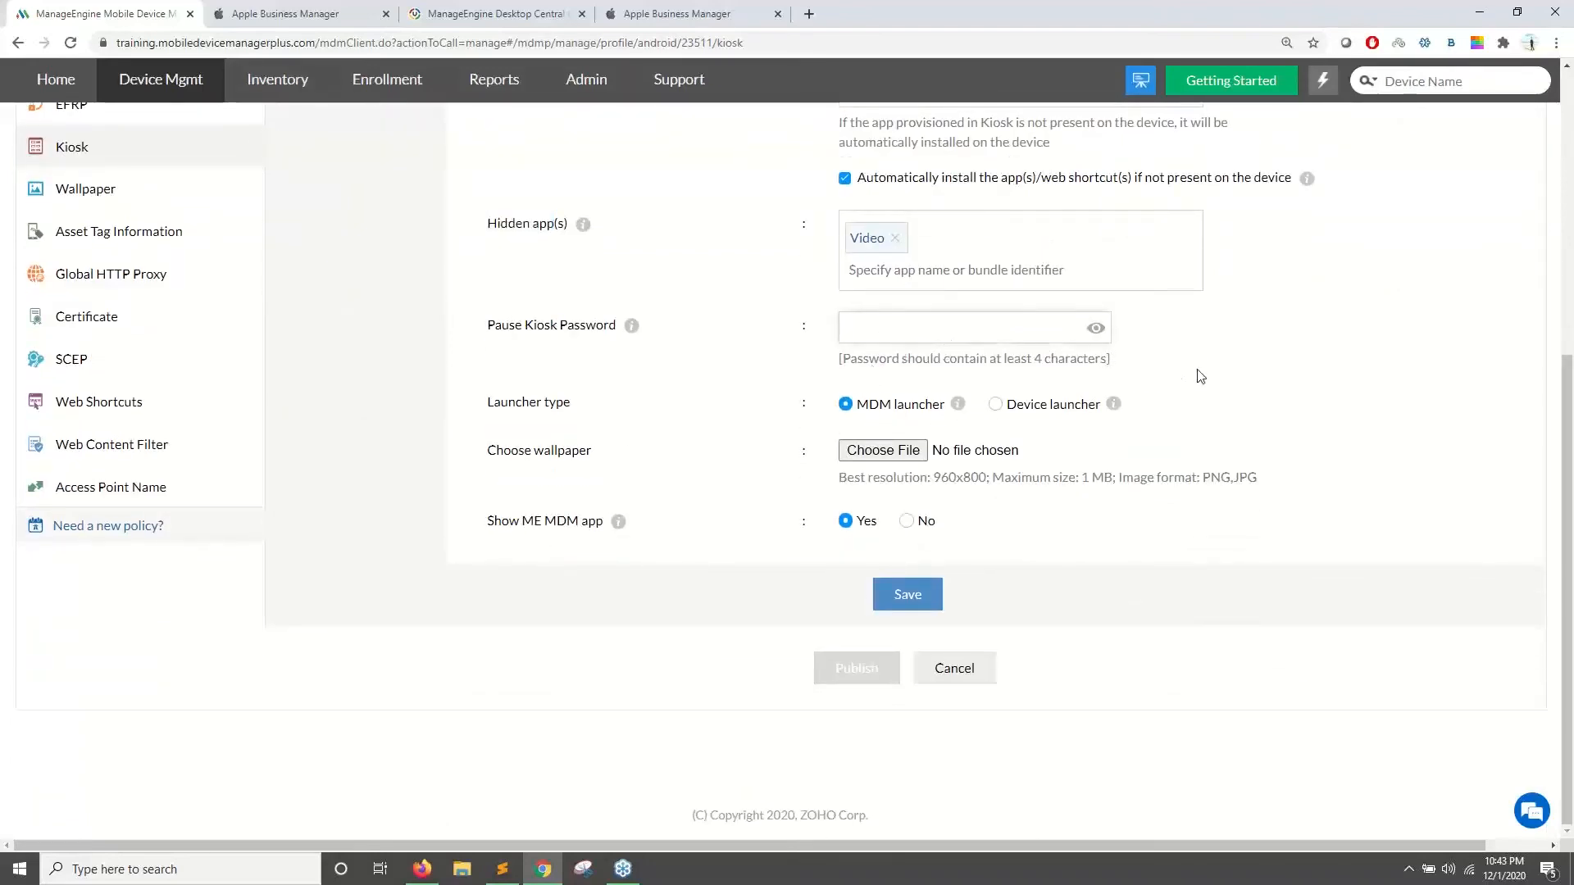
scroll(1200, 376, up, 1)
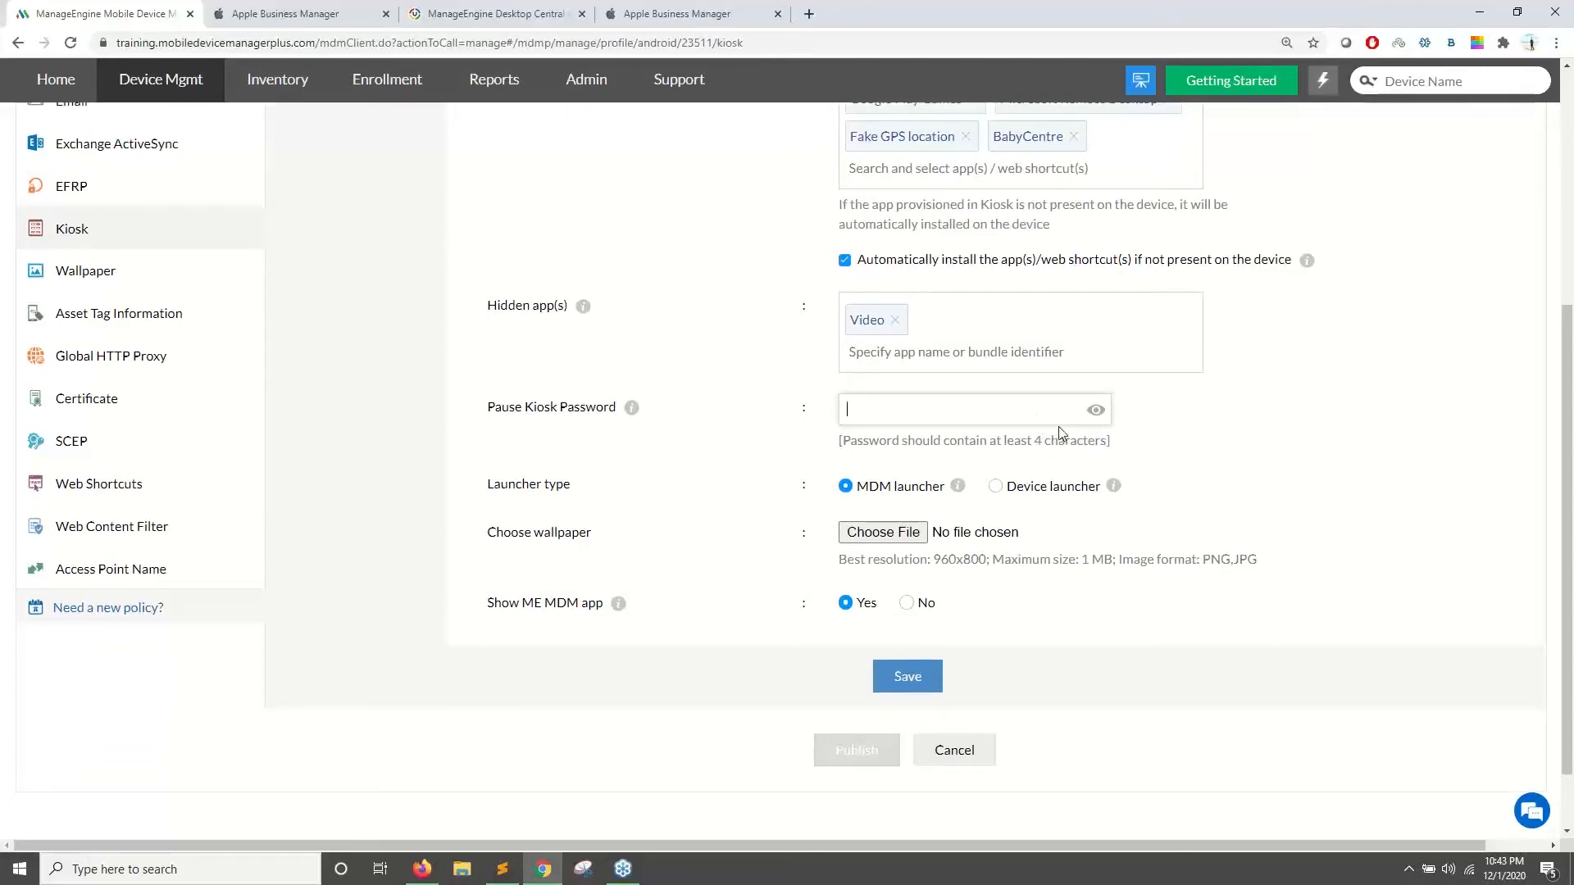
scroll(1004, 318, down, 2)
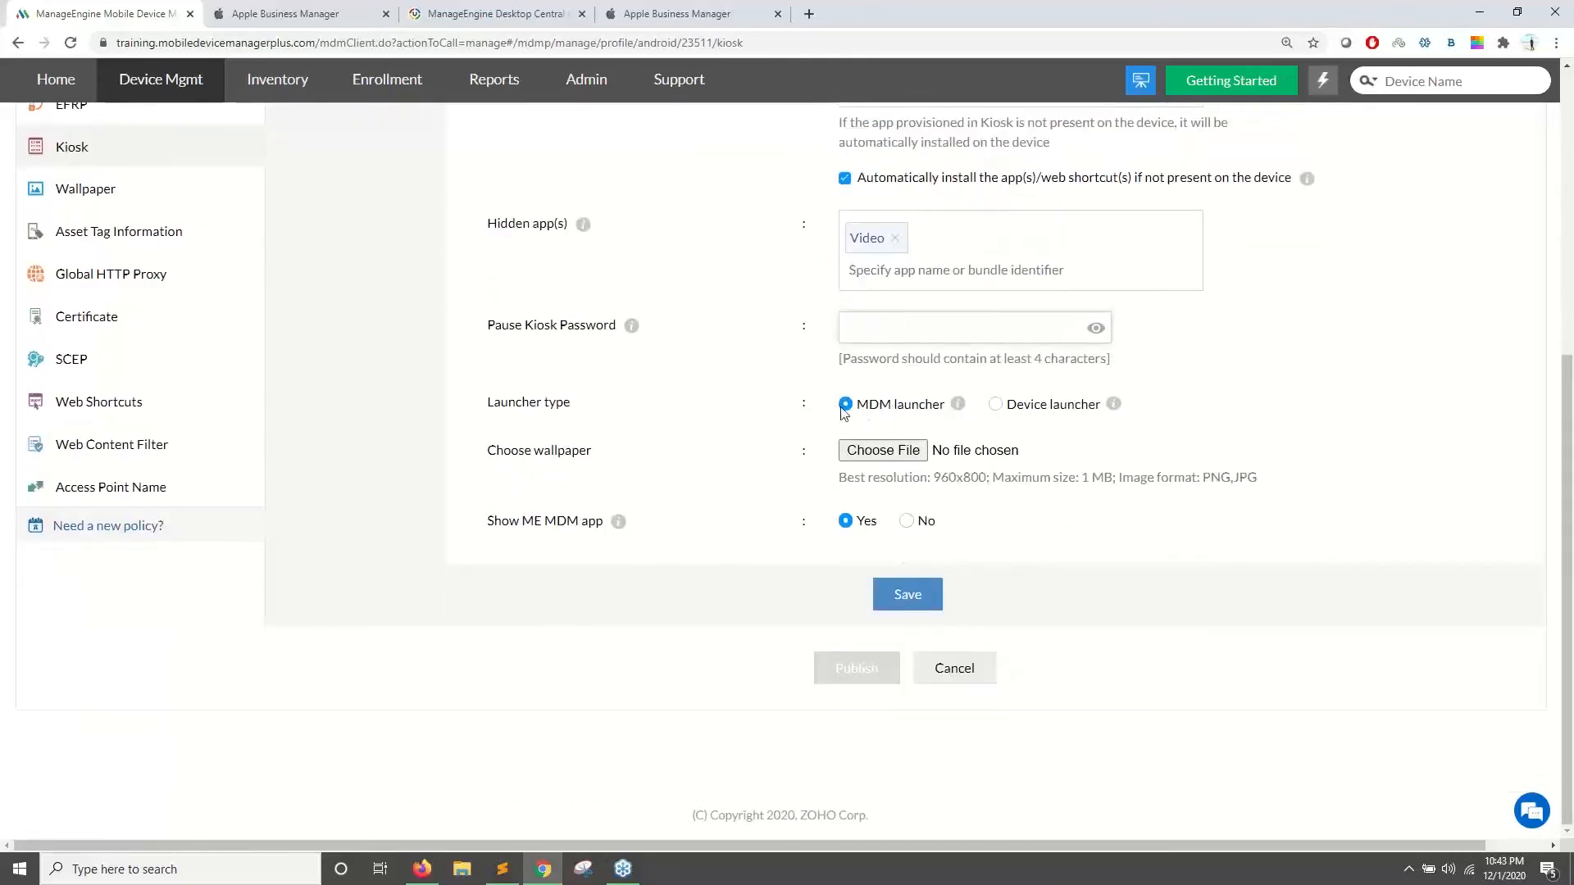
drag(856, 410, 878, 419)
scroll(877, 418, up, 5)
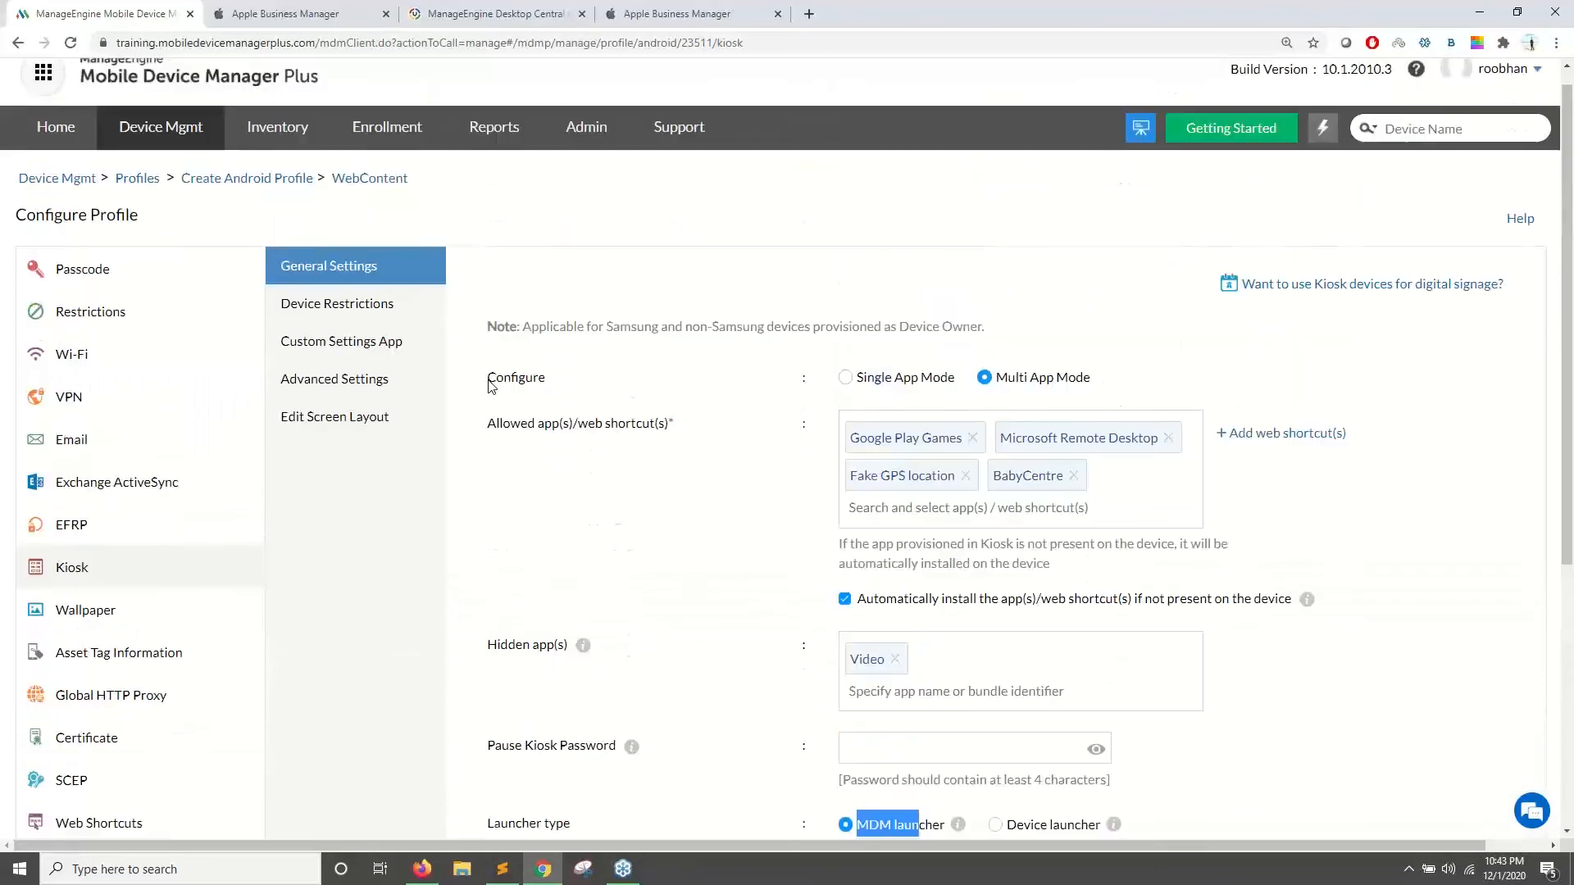
click(391, 336)
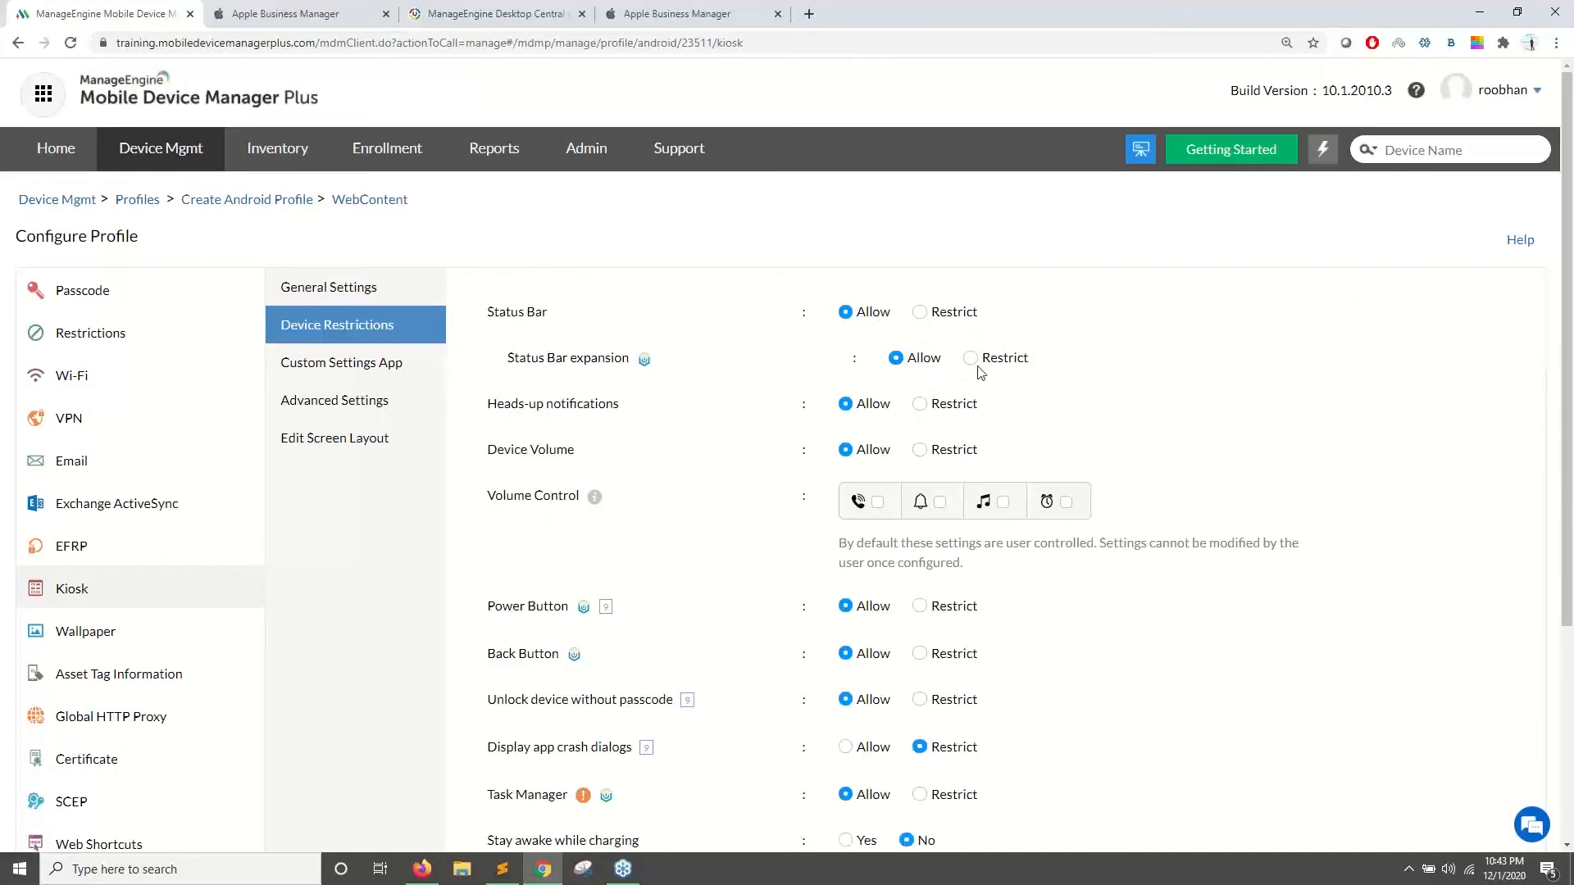
- Set the kiosk Power Button to Restrict, then go to Custom Settings App
scroll(678, 421, down, 3)
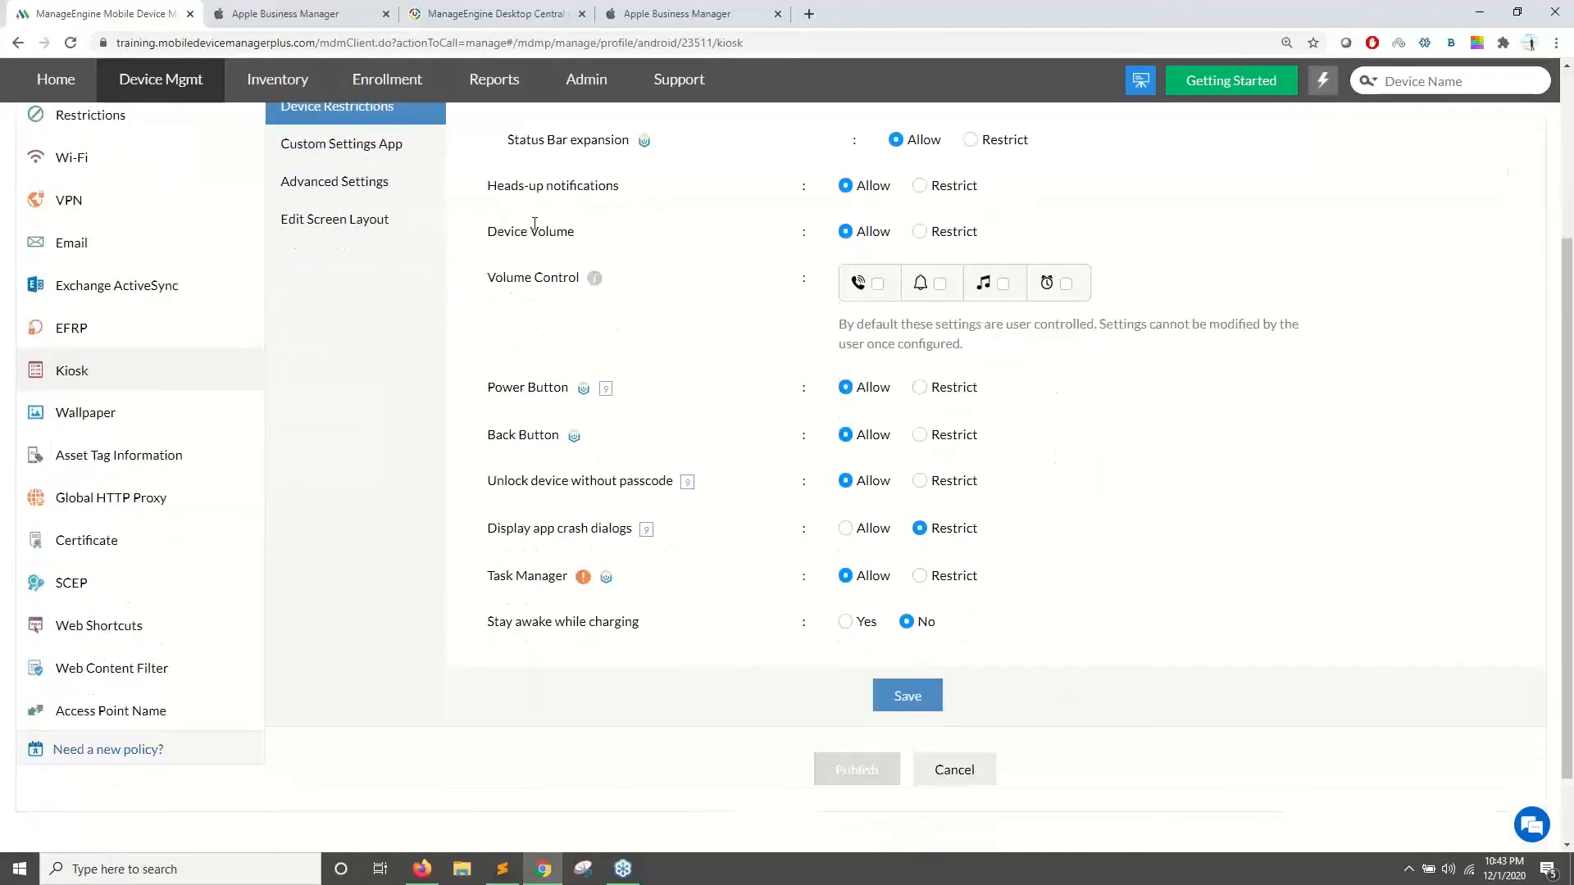
click(966, 268)
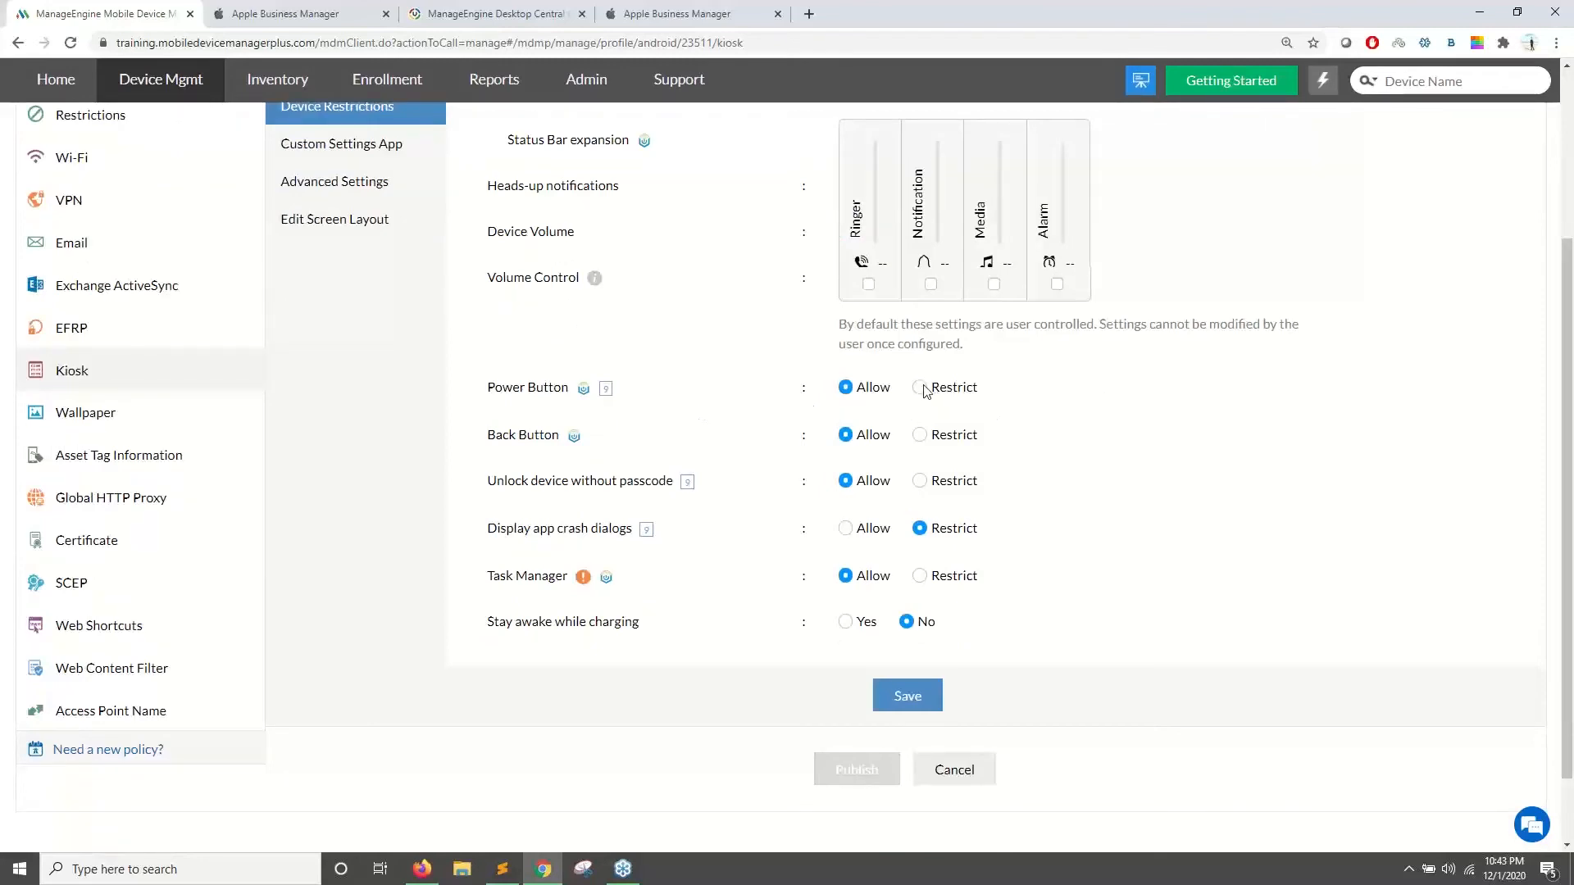
click(920, 388)
scroll(607, 526, down, 2)
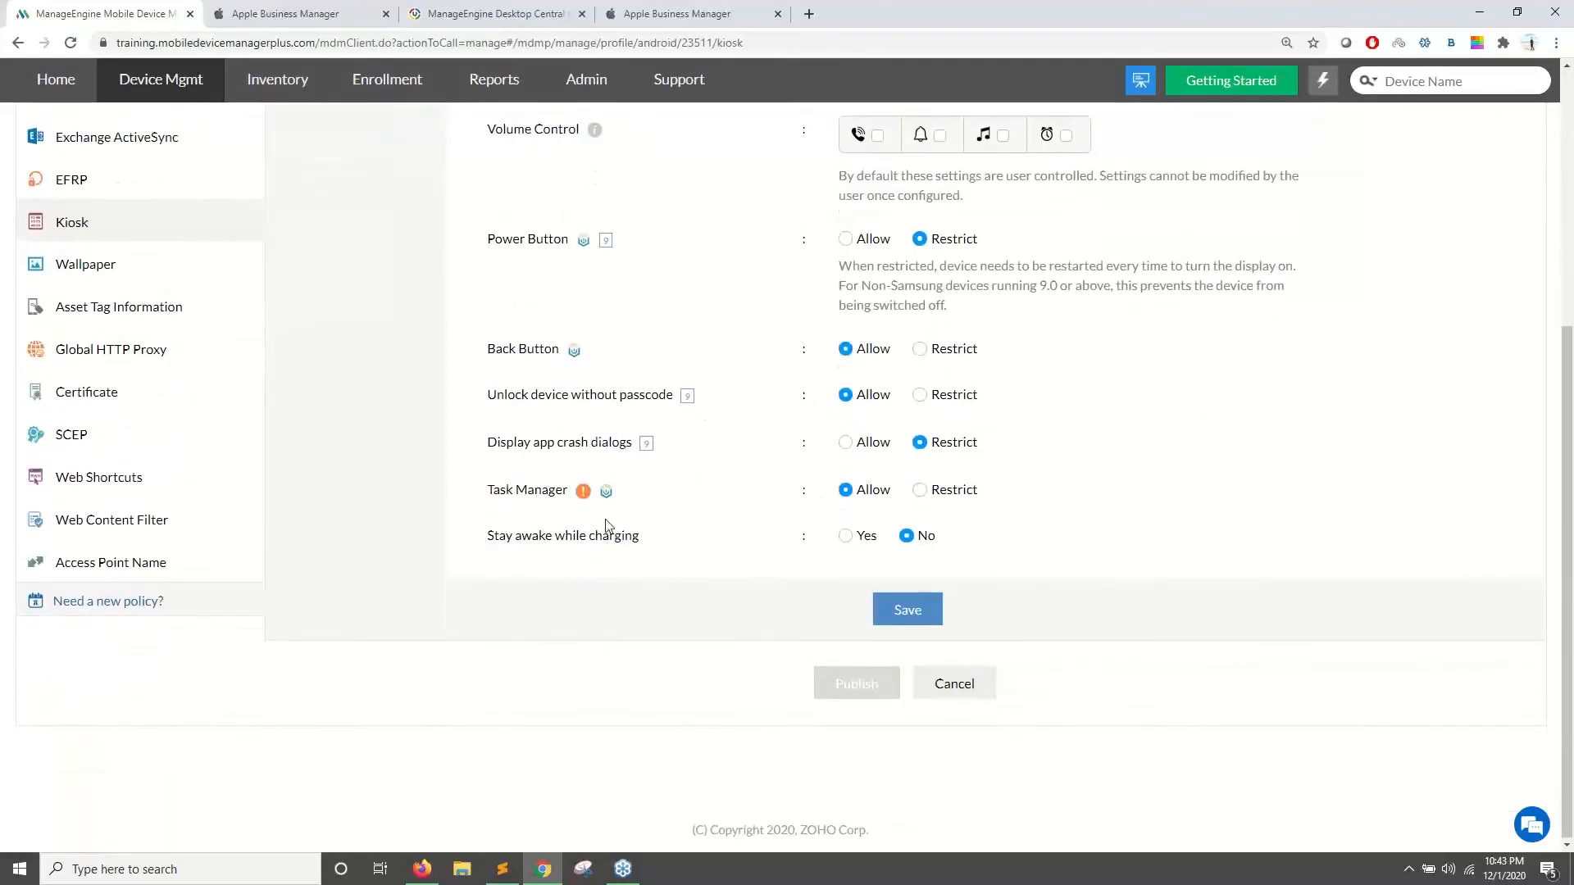
scroll(608, 526, up, 5)
click(397, 366)
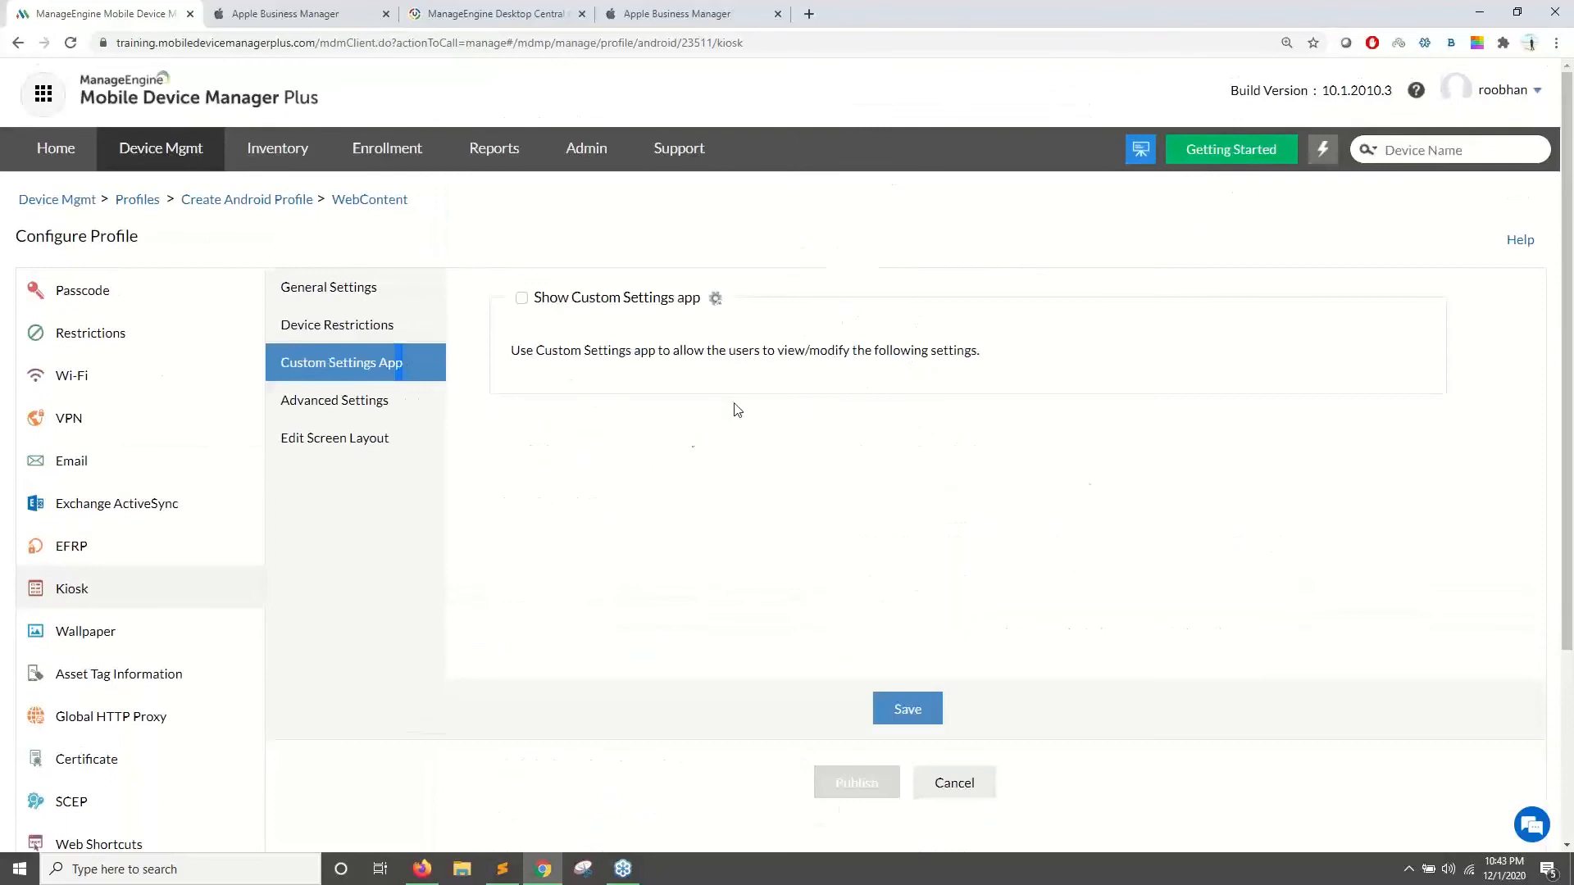
- Show the Custom Settings app and make Google Play Games the kiosk's default app
click(521, 298)
scroll(396, 337, down, 2)
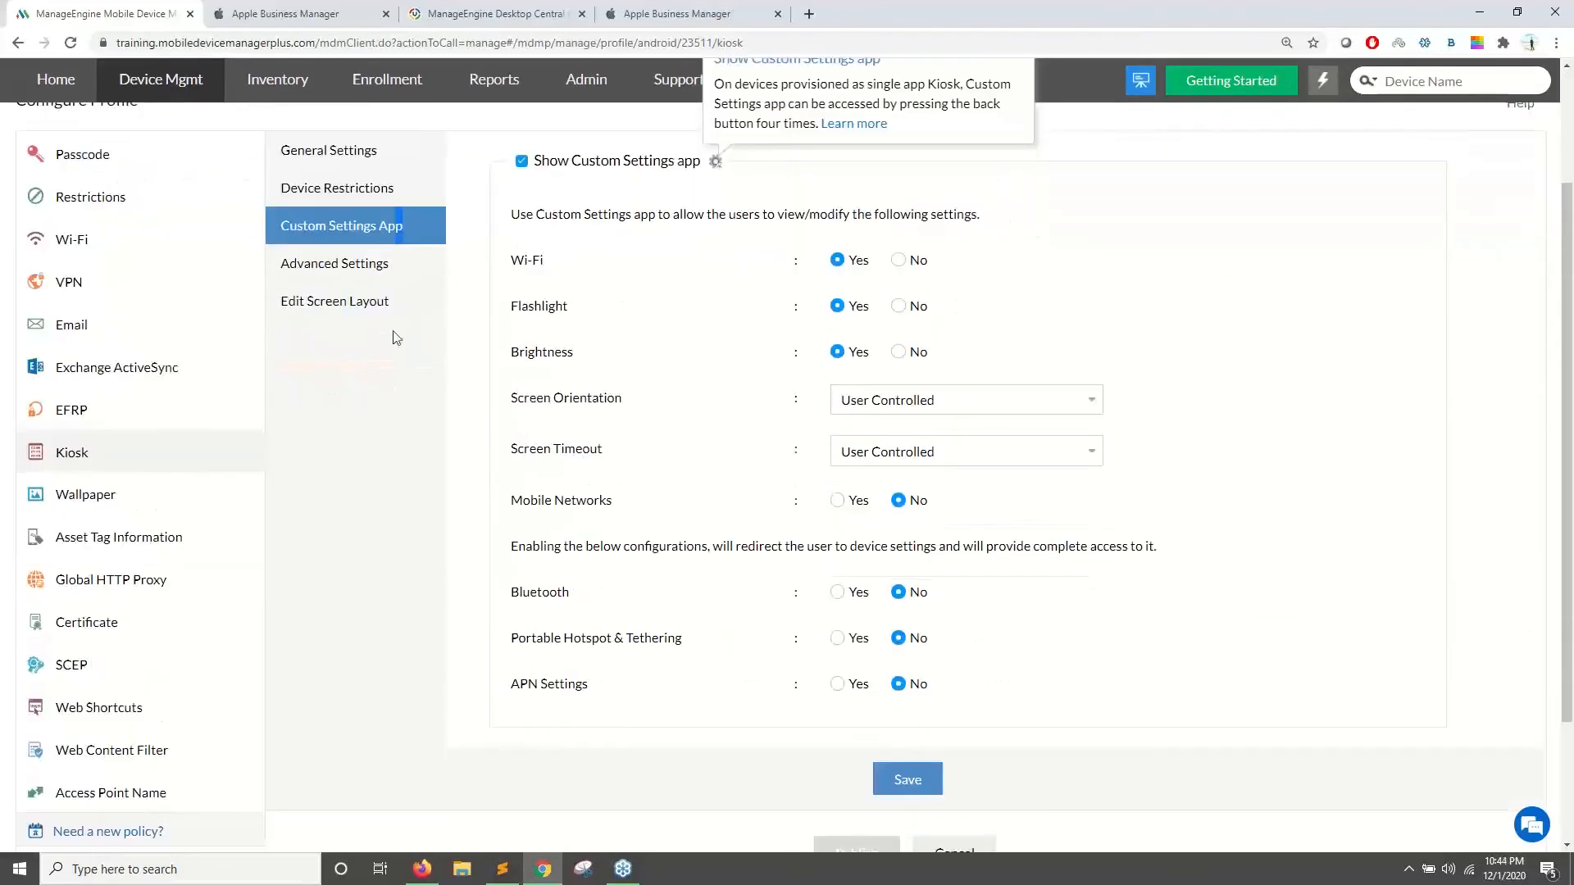
click(399, 281)
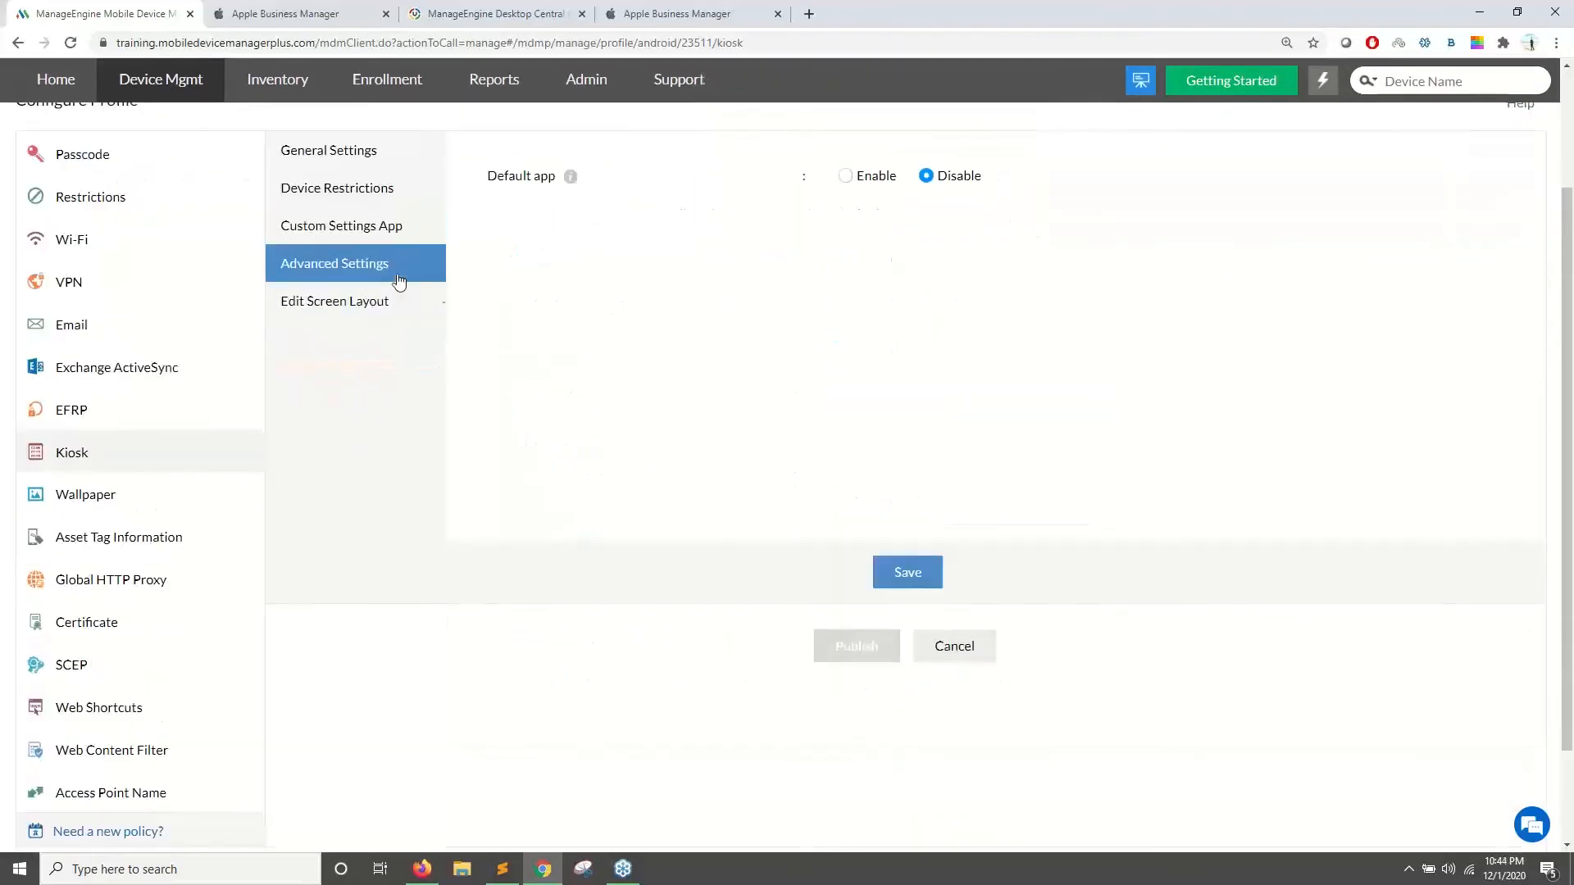
click(851, 176)
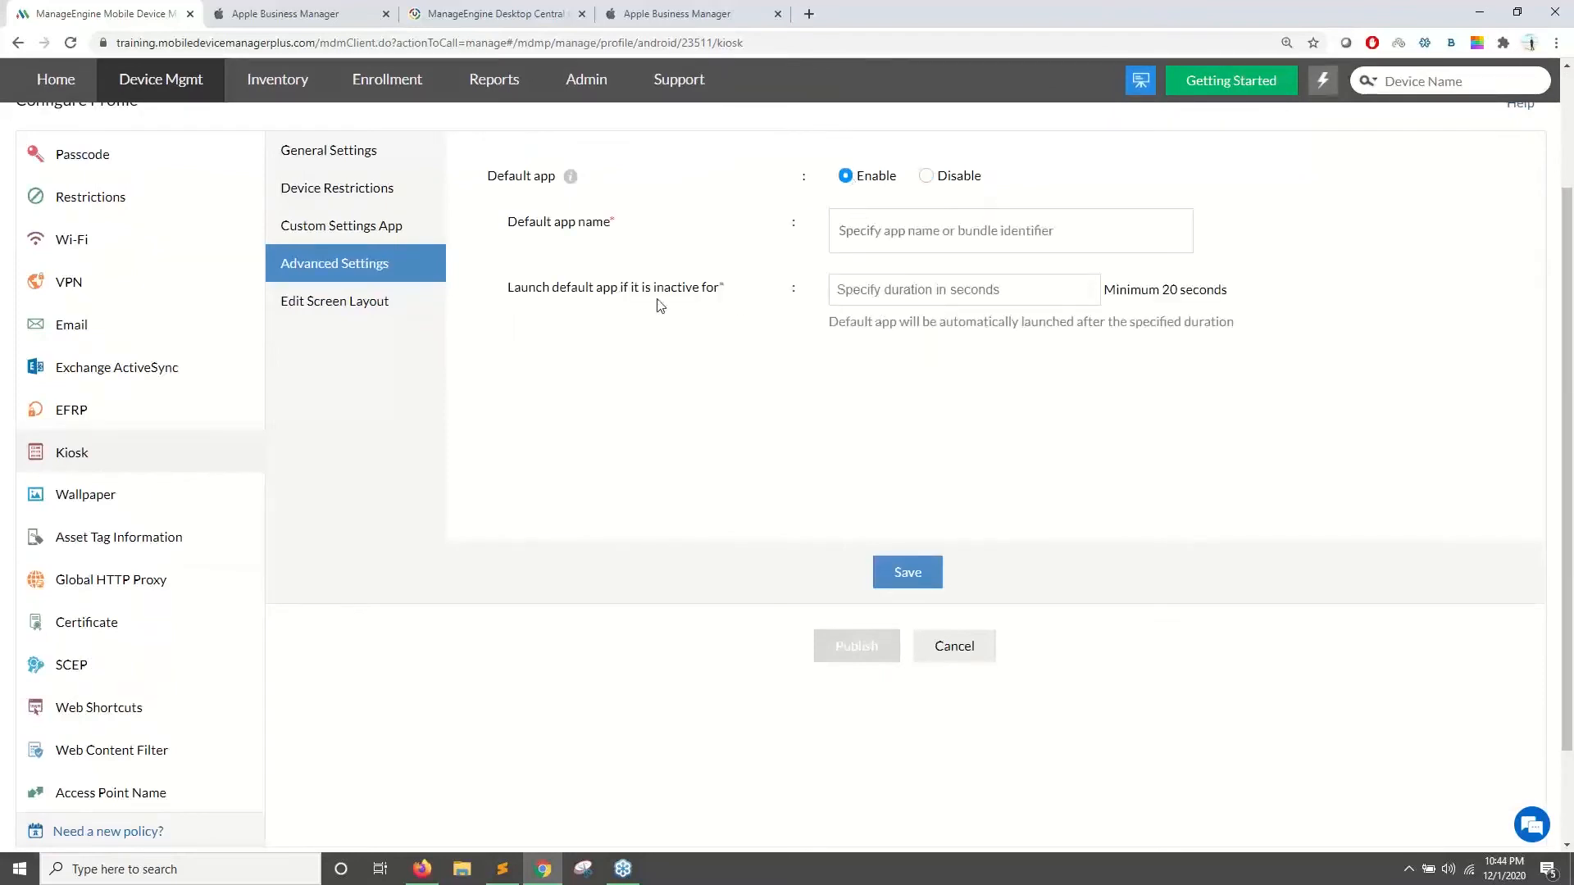
click(882, 241)
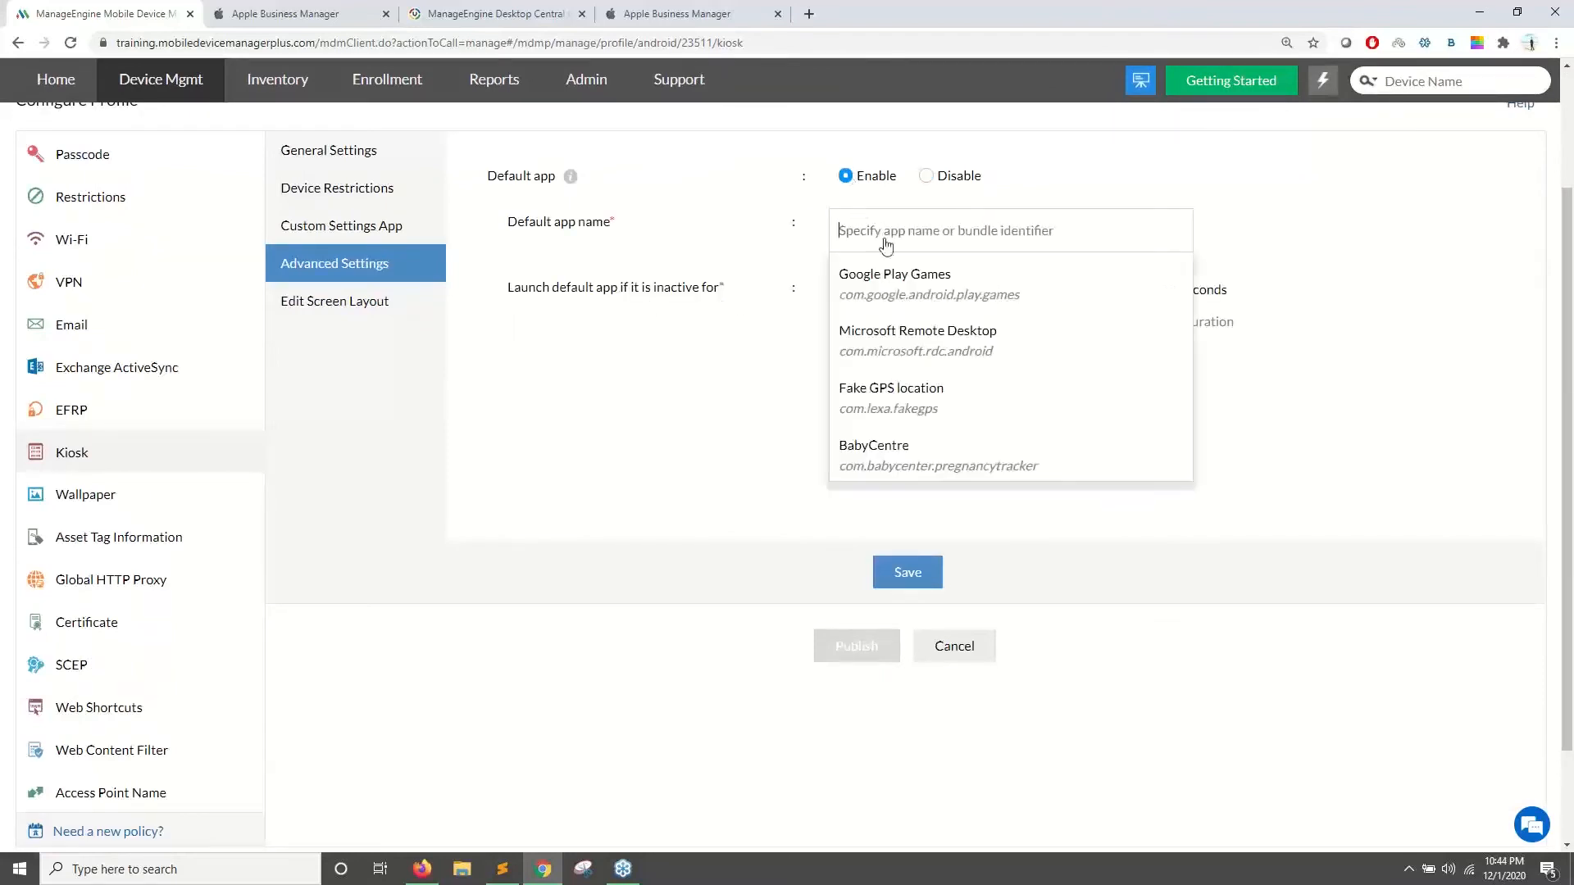
click(897, 273)
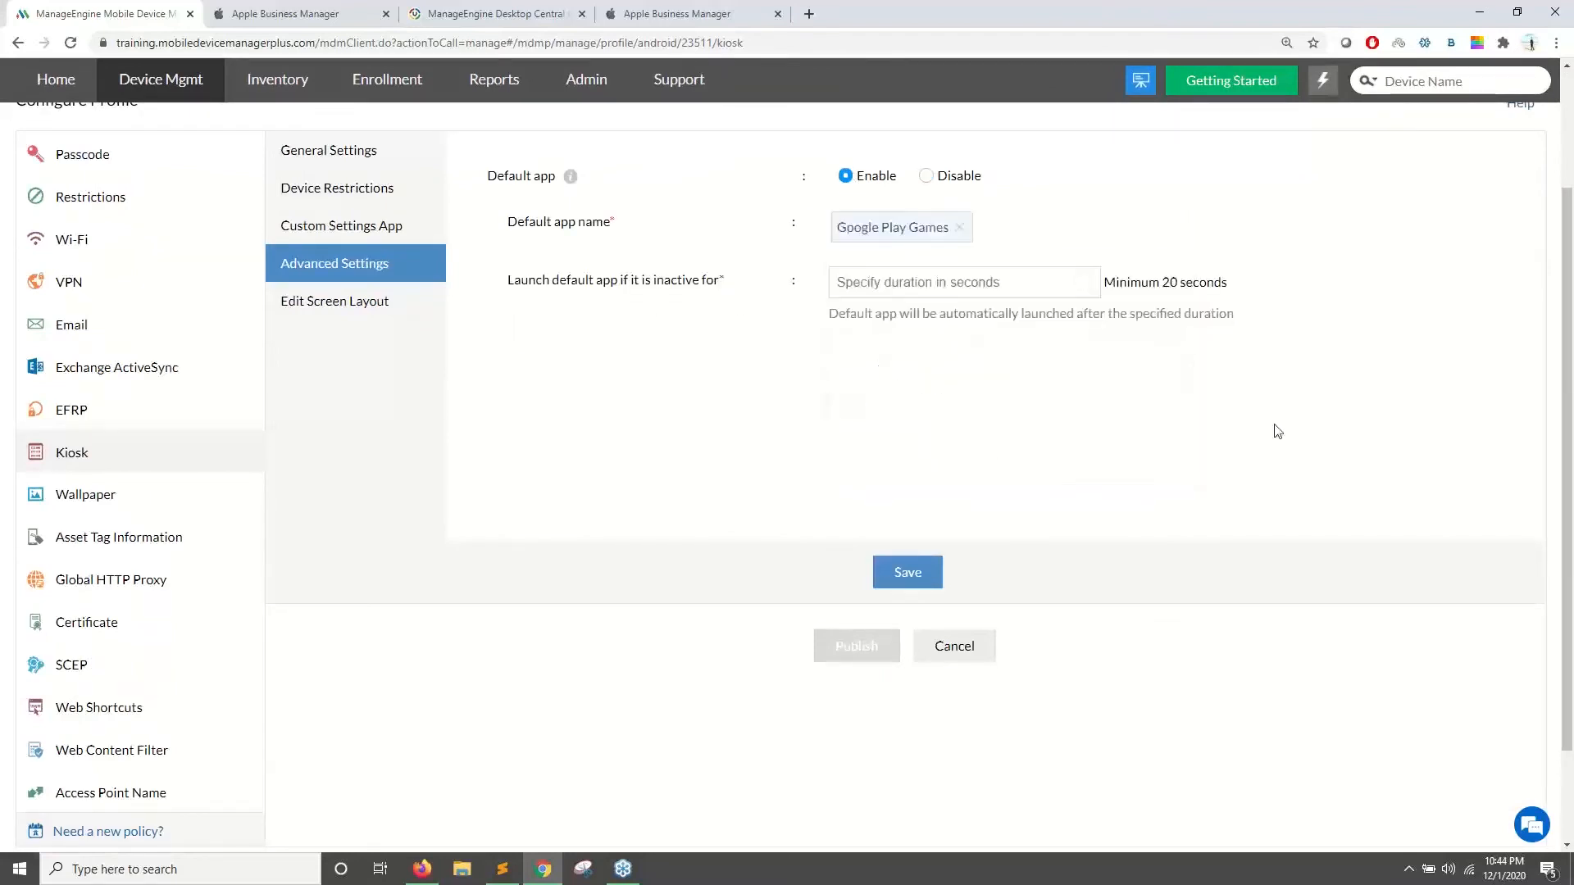
- In Custom Settings App, disallow Wi-Fi changes but allow Mobile Networks
click(401, 227)
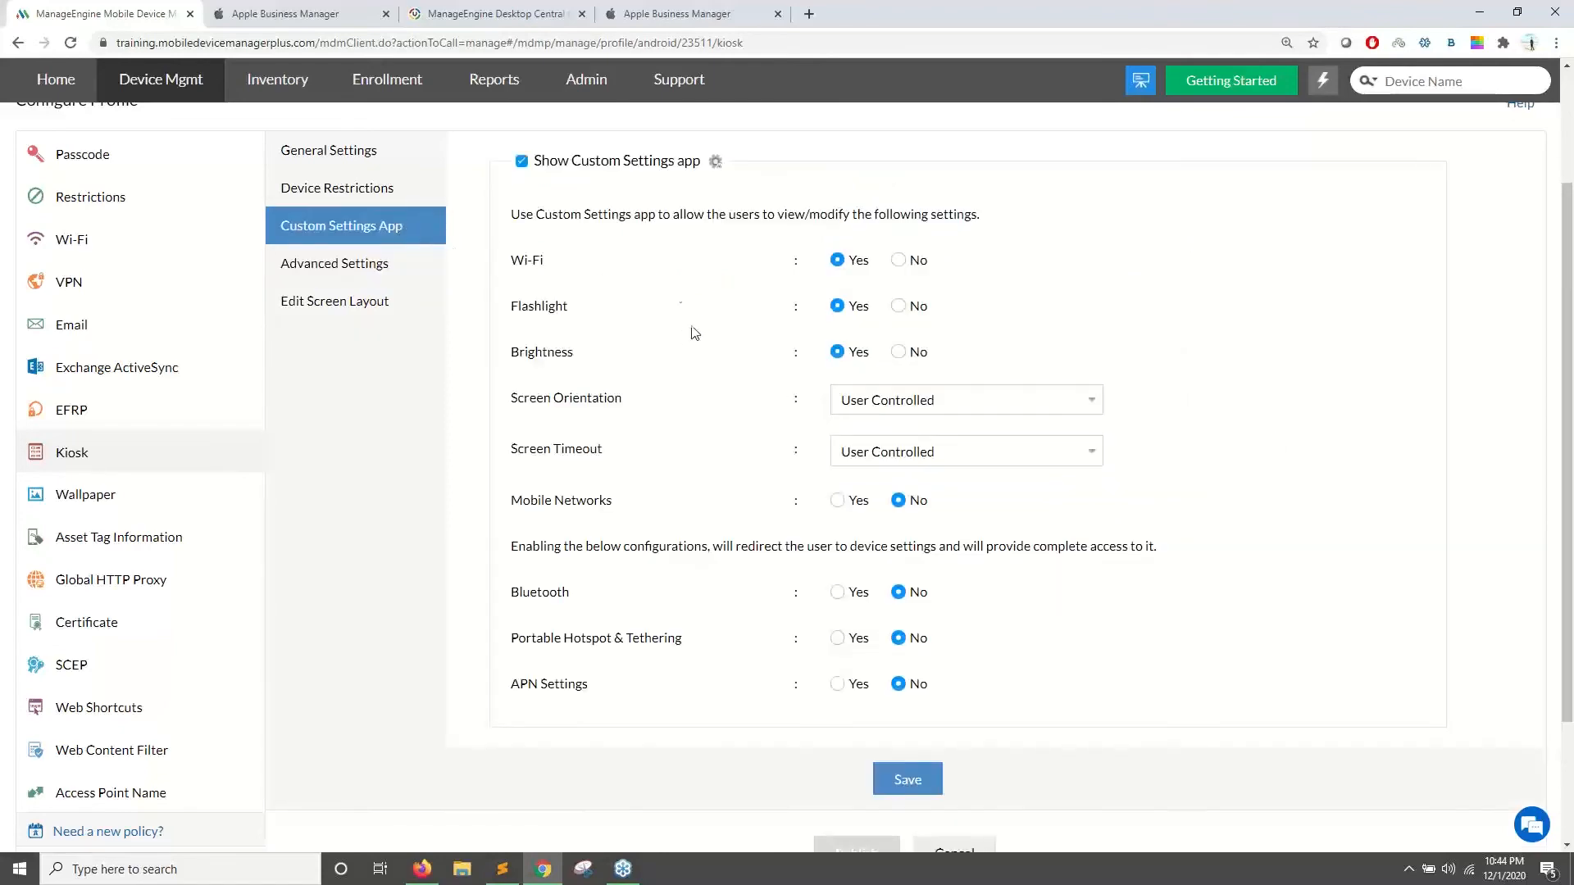
scroll(572, 415, up, 3)
scroll(607, 423, down, 3)
click(900, 260)
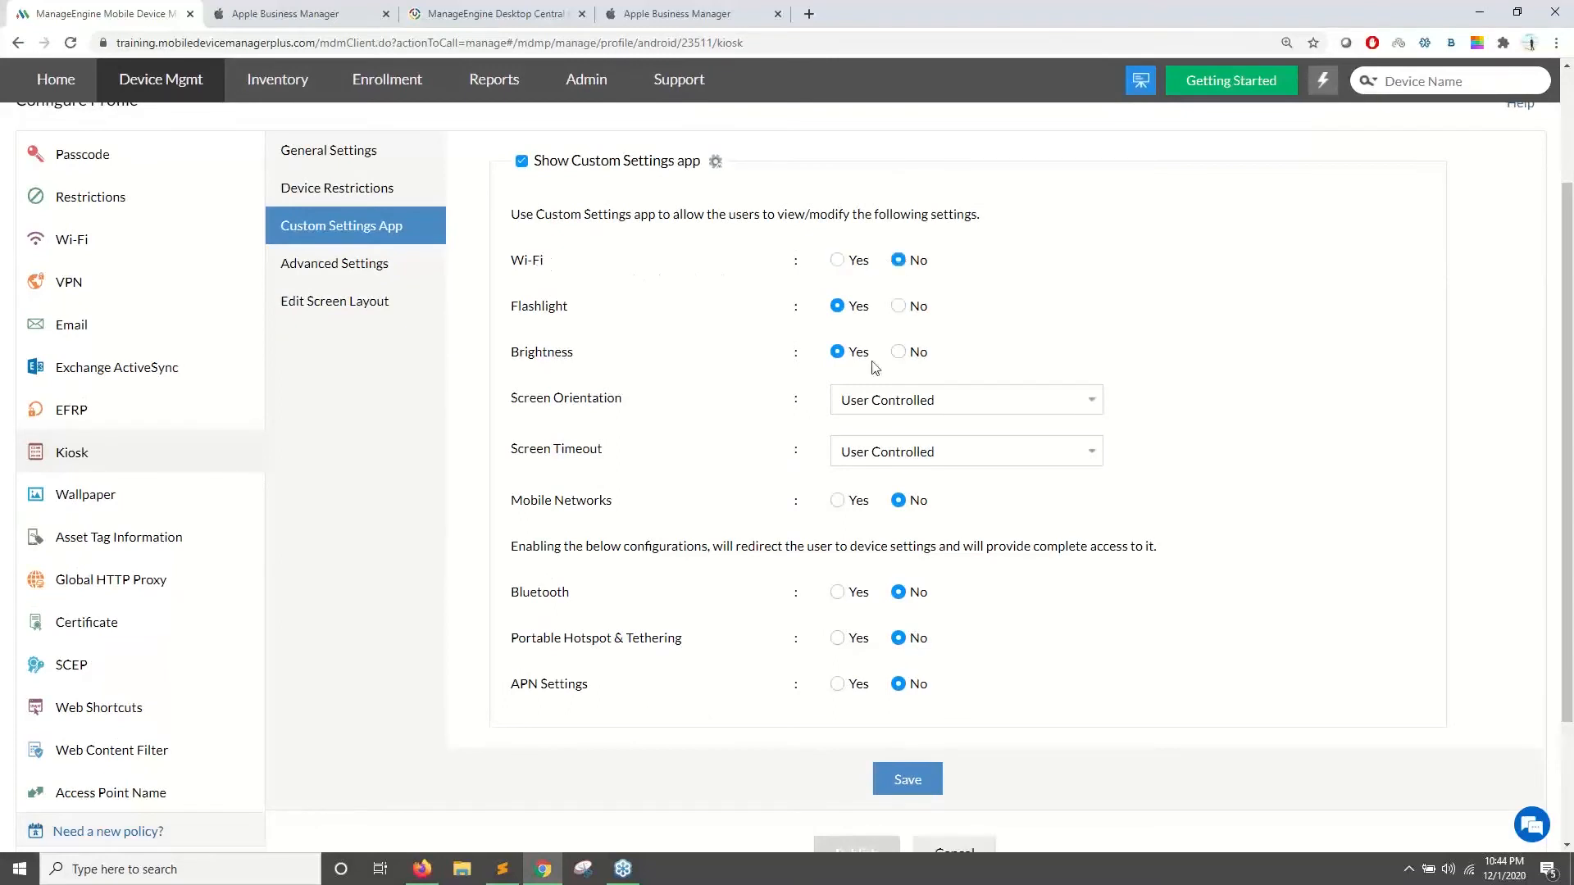
click(839, 501)
scroll(352, 439, up, 2)
- Set the kiosk home screen layout to large icons with the dock enabled
click(369, 450)
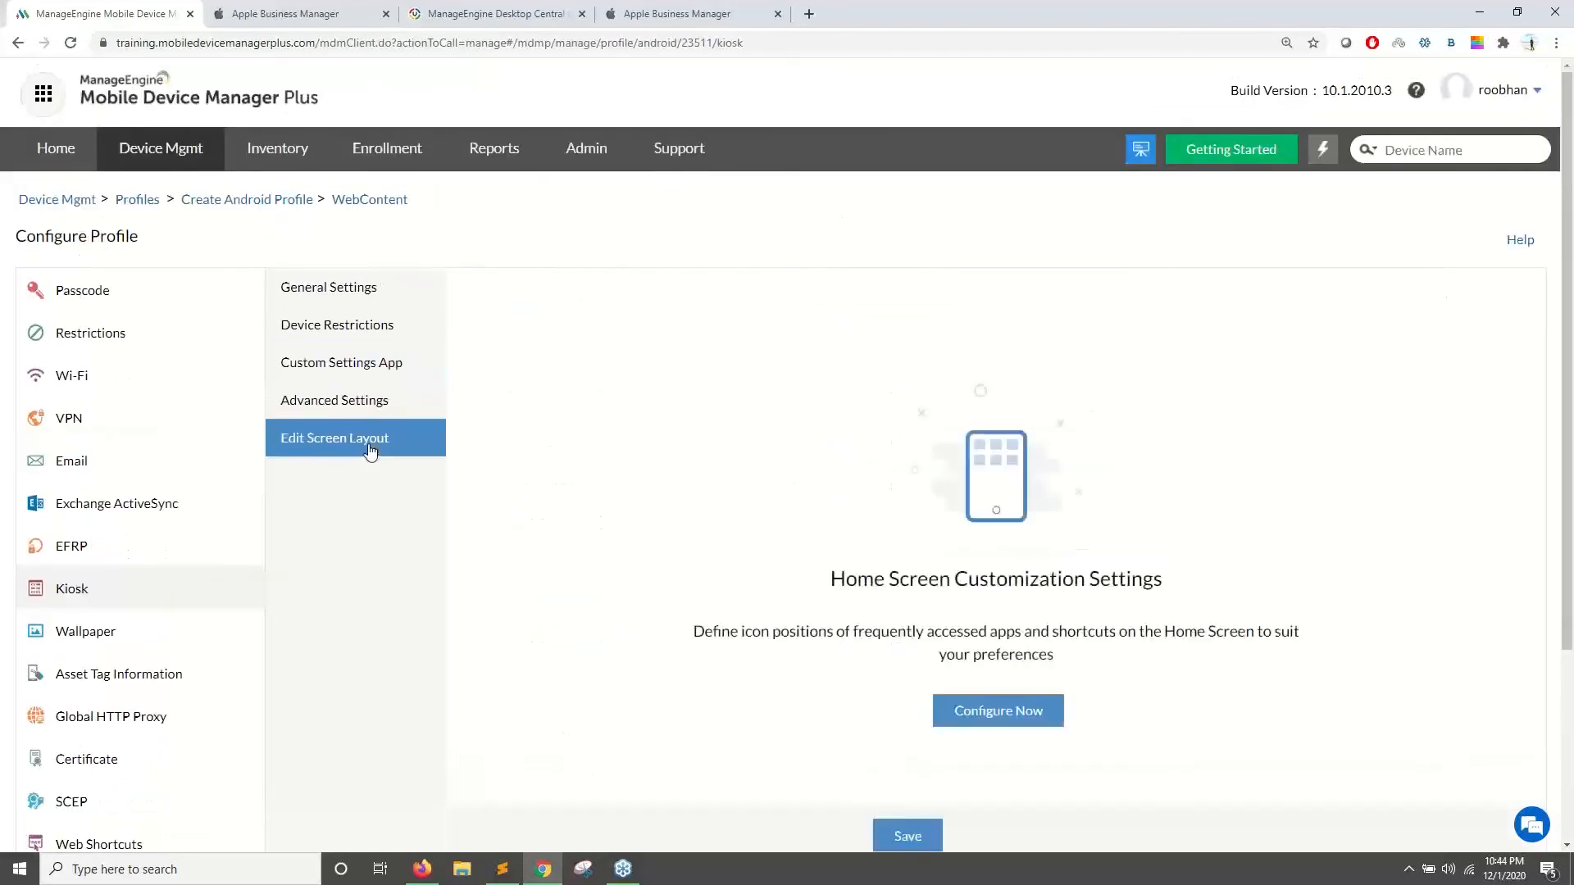
click(983, 710)
scroll(1106, 402, down, 2)
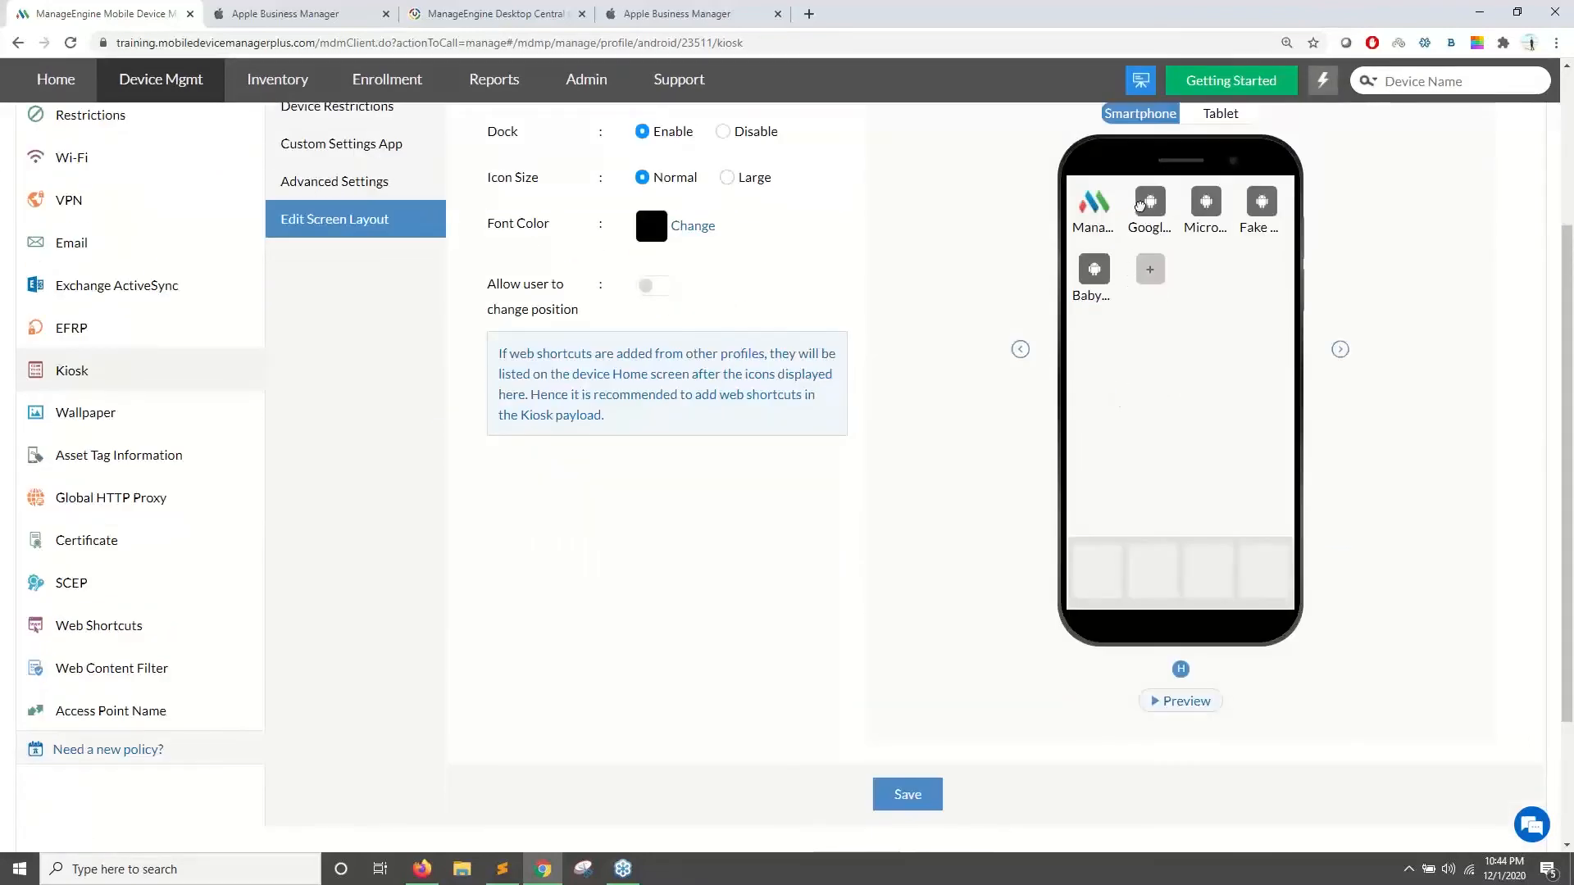
scroll(1129, 350, up, 2)
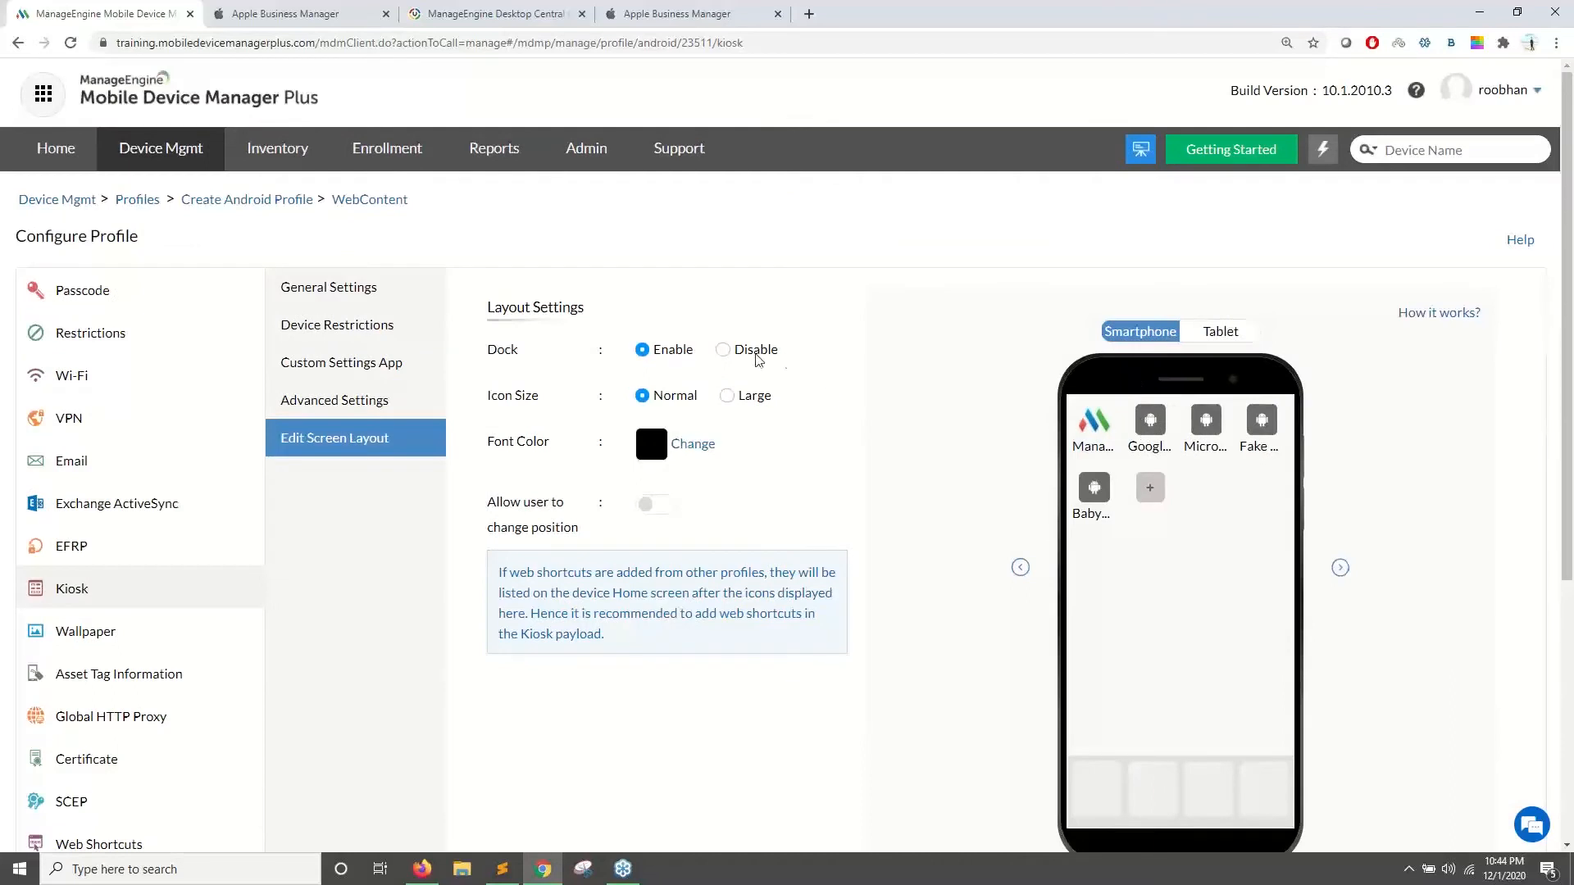
click(723, 351)
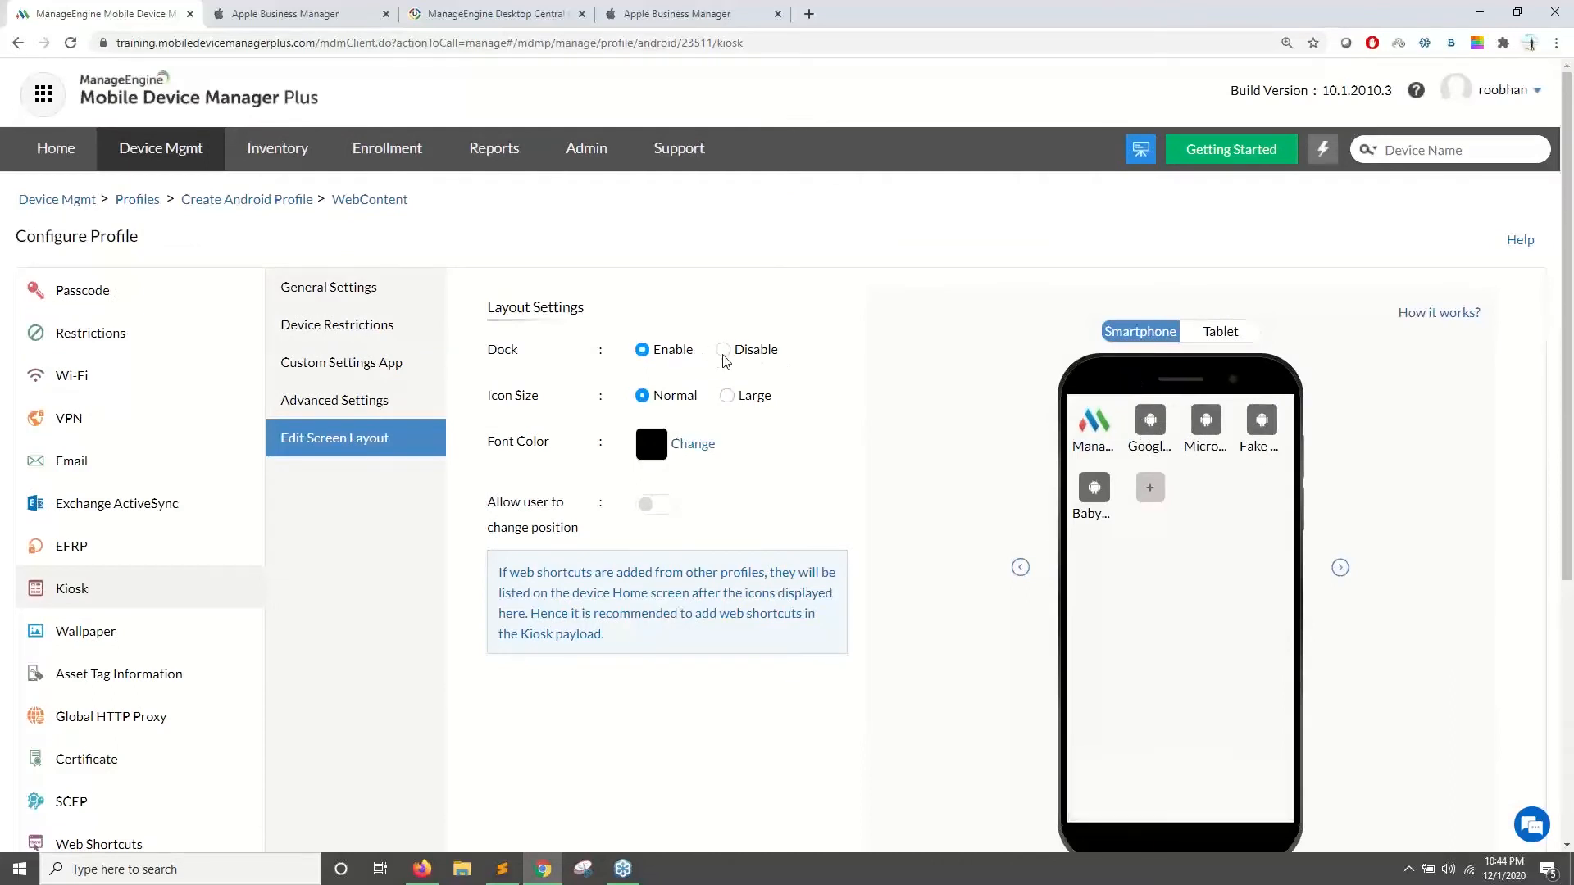
click(726, 396)
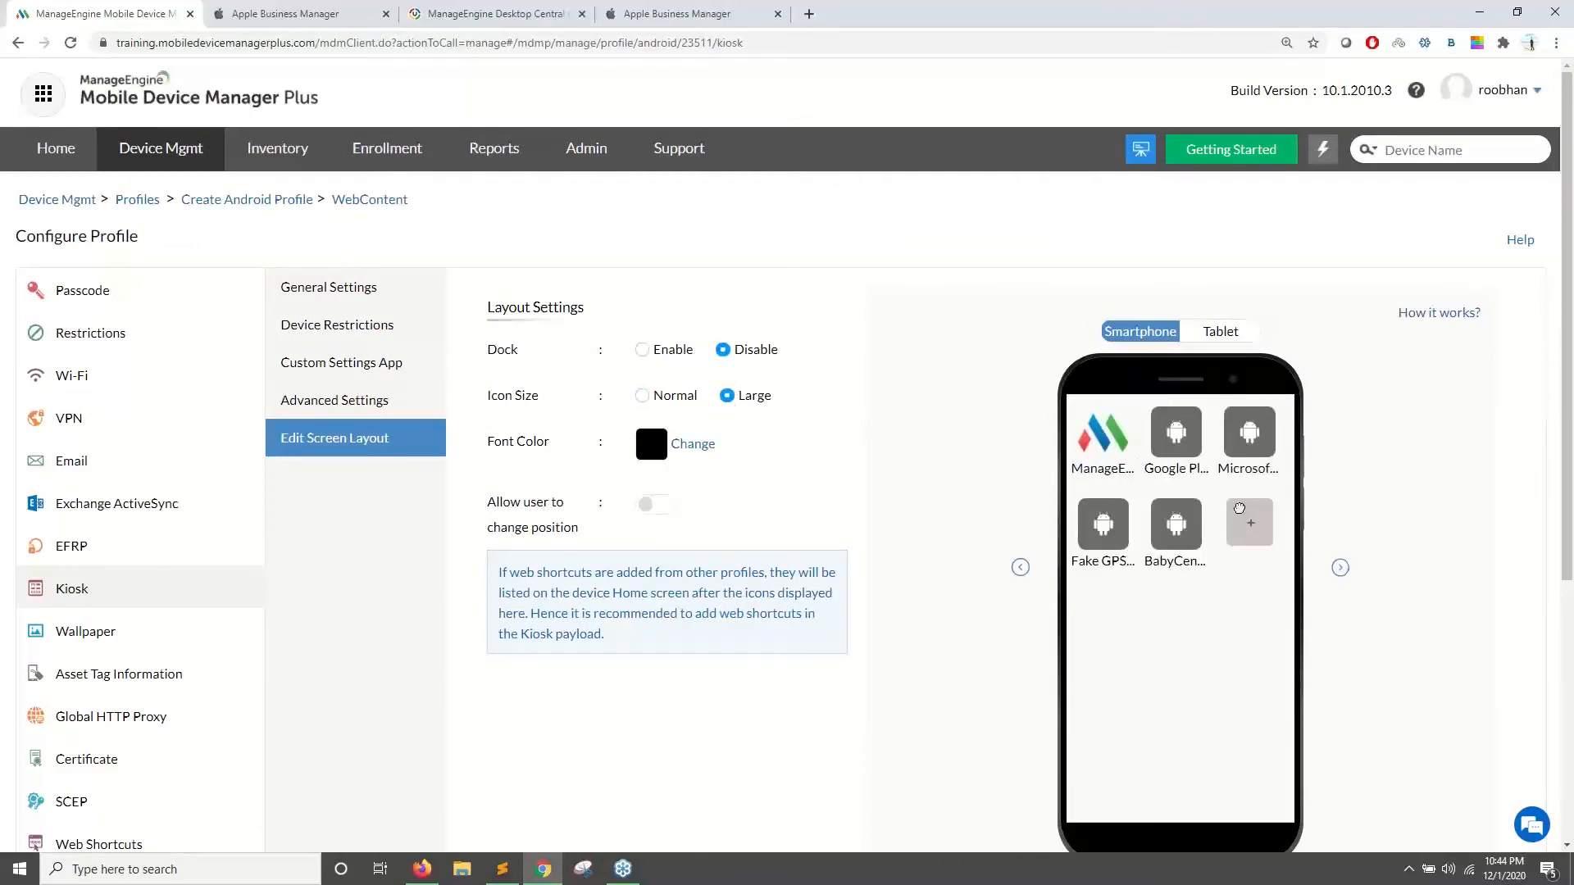
scroll(1155, 584, down, 1)
click(644, 297)
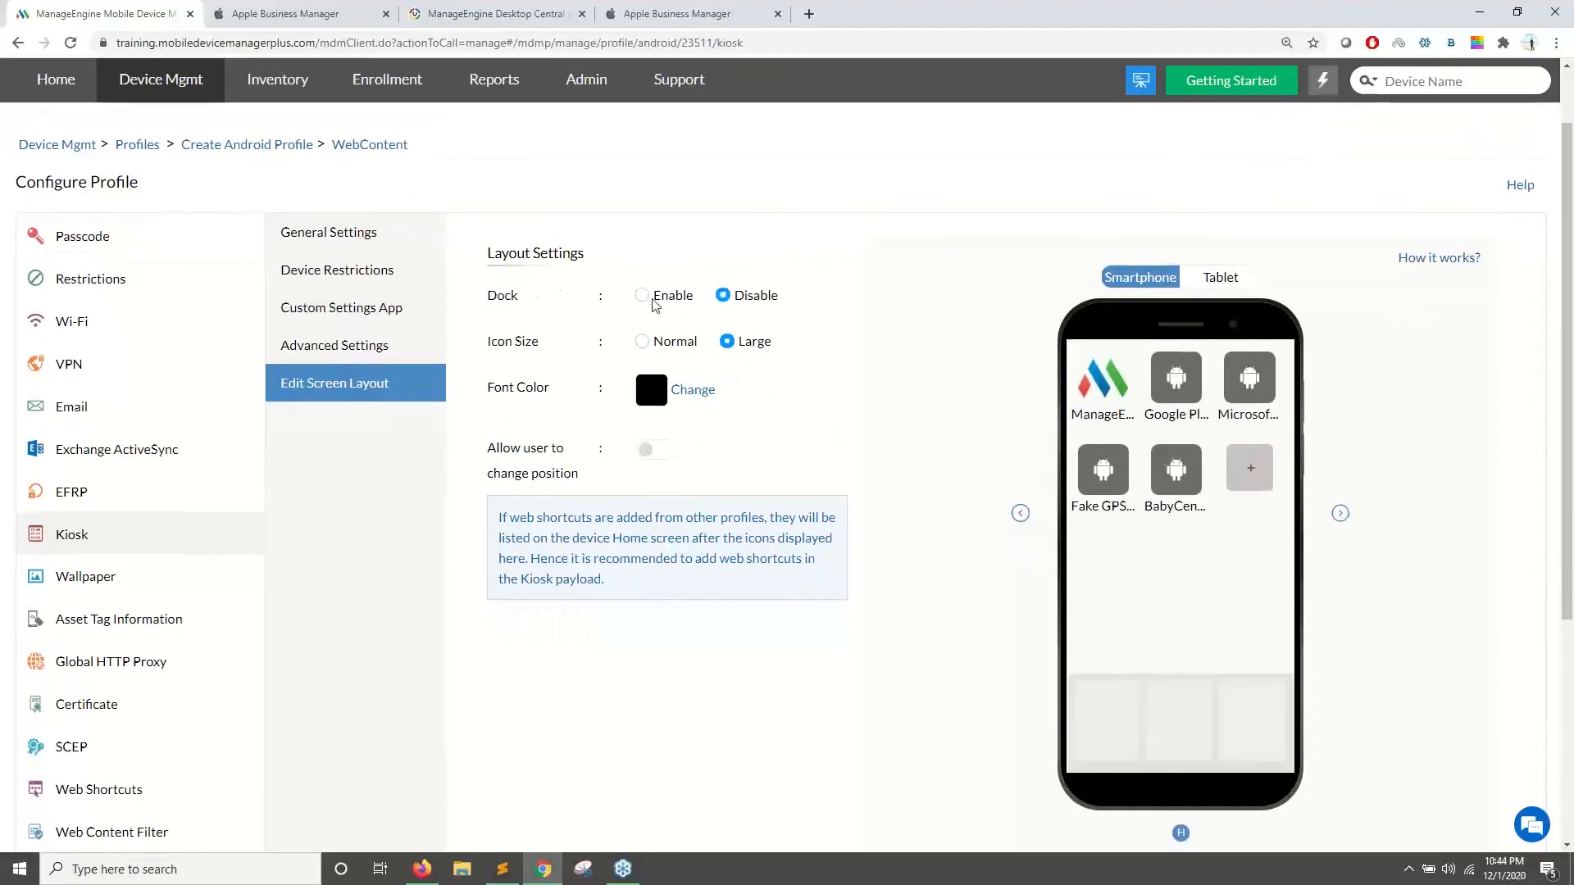
- Preview the layout on a tablet, then return to the kiosk General Settings
click(1221, 278)
scroll(973, 415, down, 3)
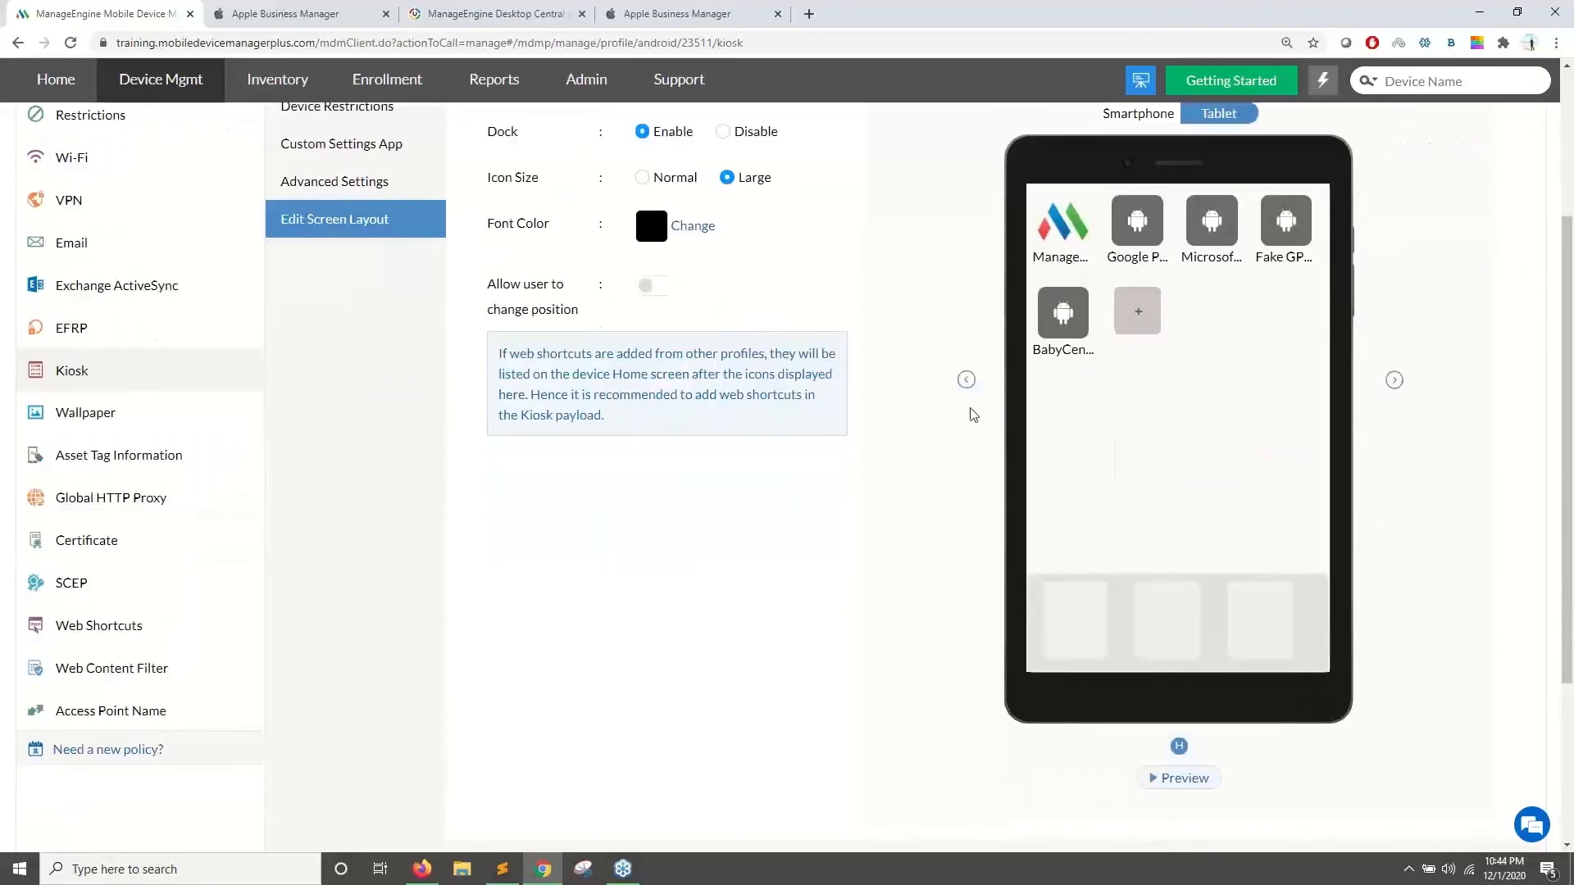
scroll(1031, 430, up, 4)
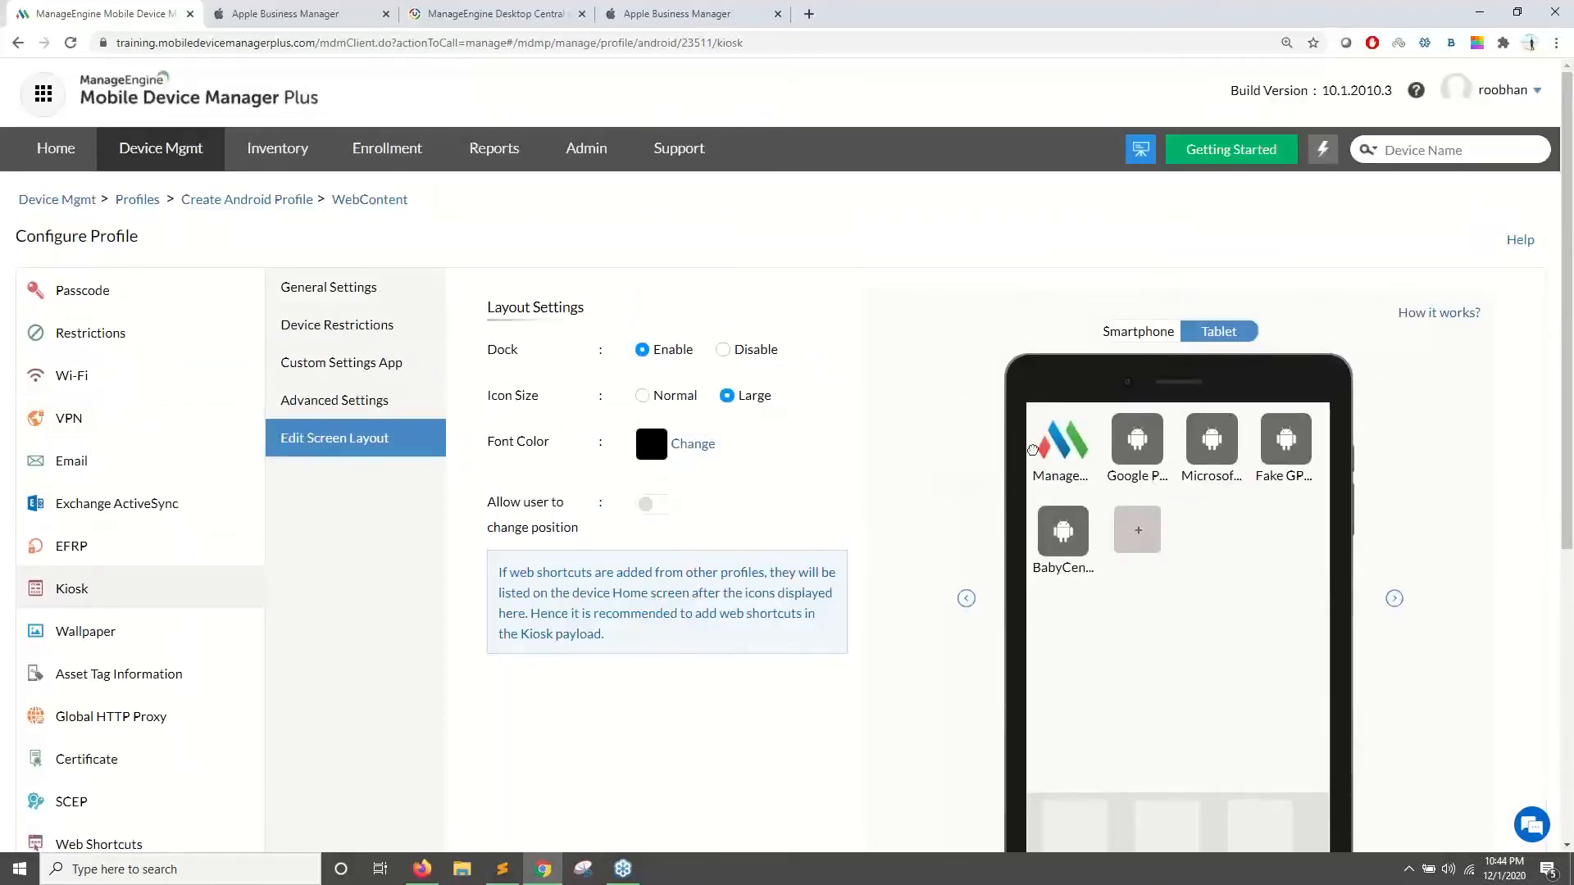
scroll(1034, 447, down, 1)
scroll(931, 702, down, 5)
scroll(875, 414, up, 6)
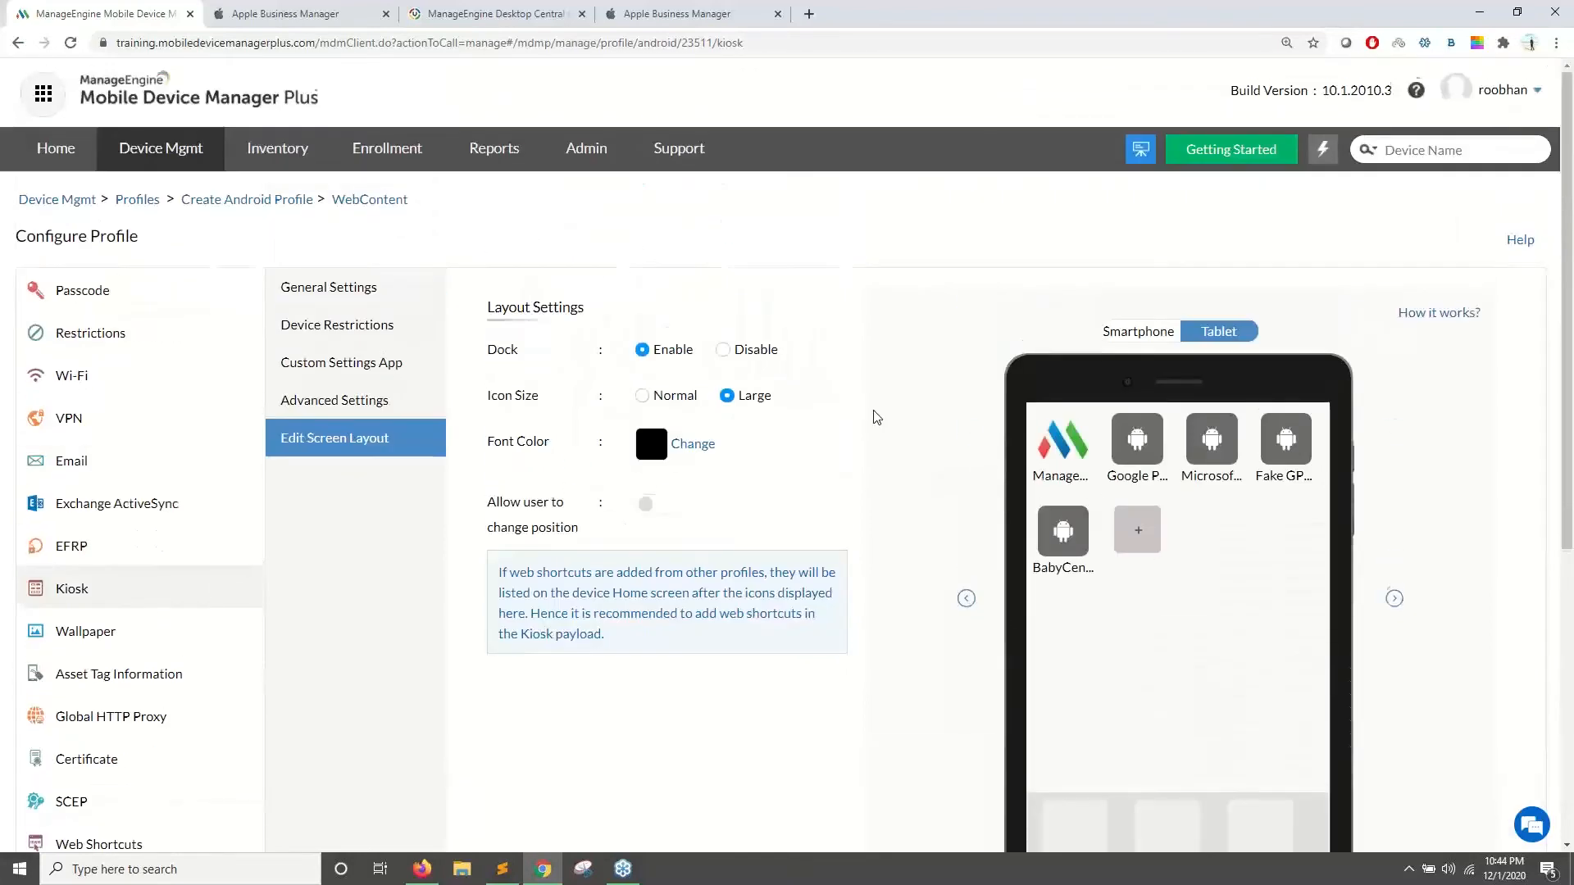
scroll(696, 487, down, 3)
scroll(695, 487, up, 3)
click(363, 290)
scroll(762, 408, down, 5)
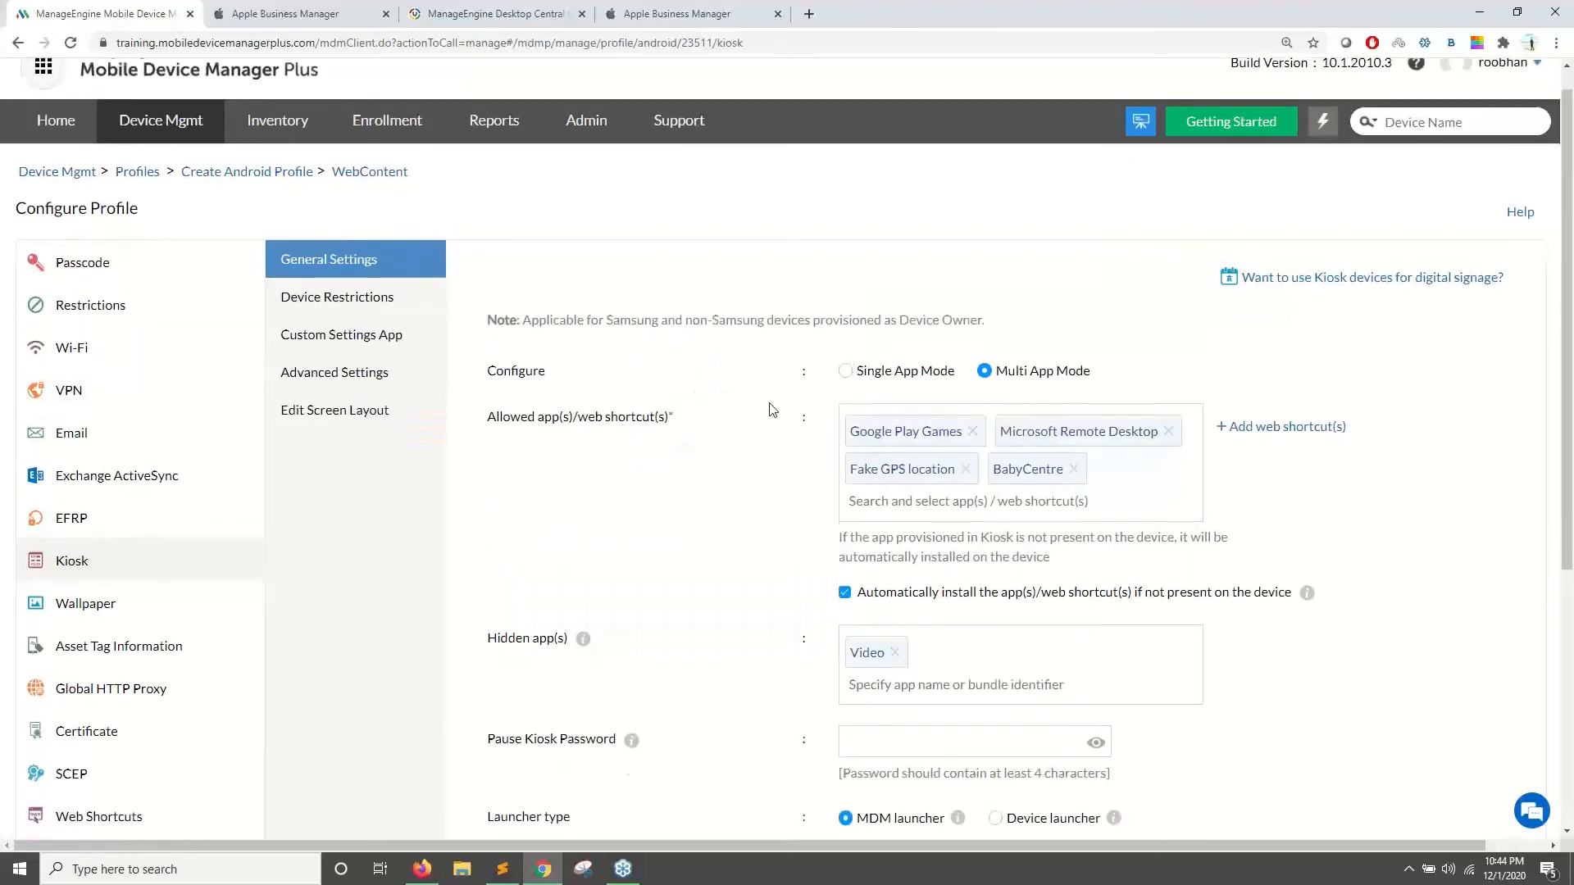
- Save the kiosk settings and navigate through Device Mgmt to the Groups list
click(908, 595)
scroll(186, 281, up, 2)
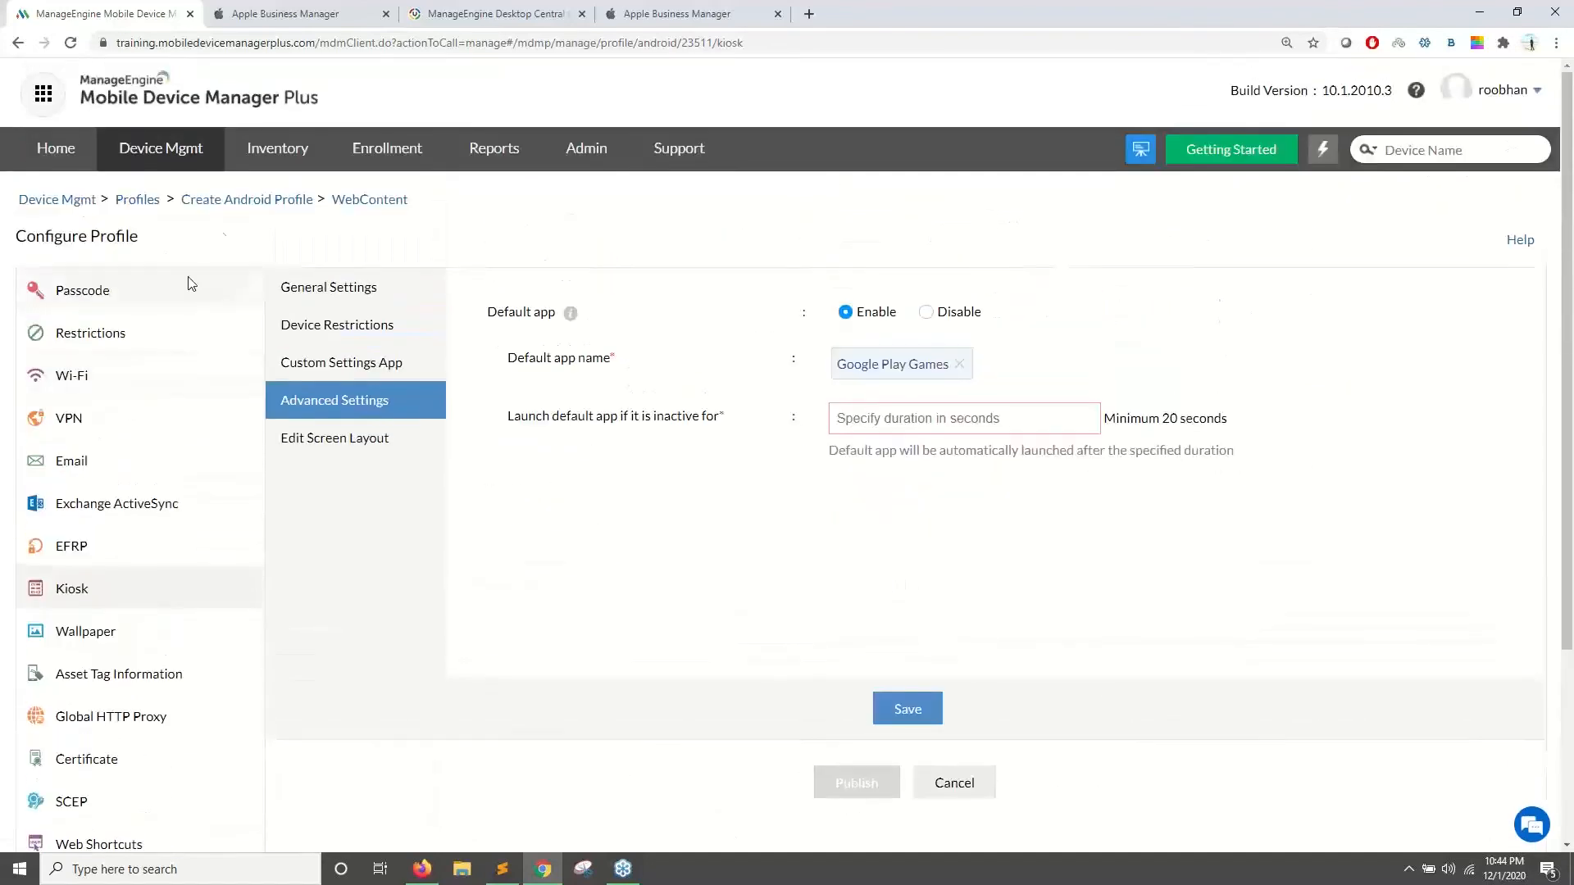
click(182, 156)
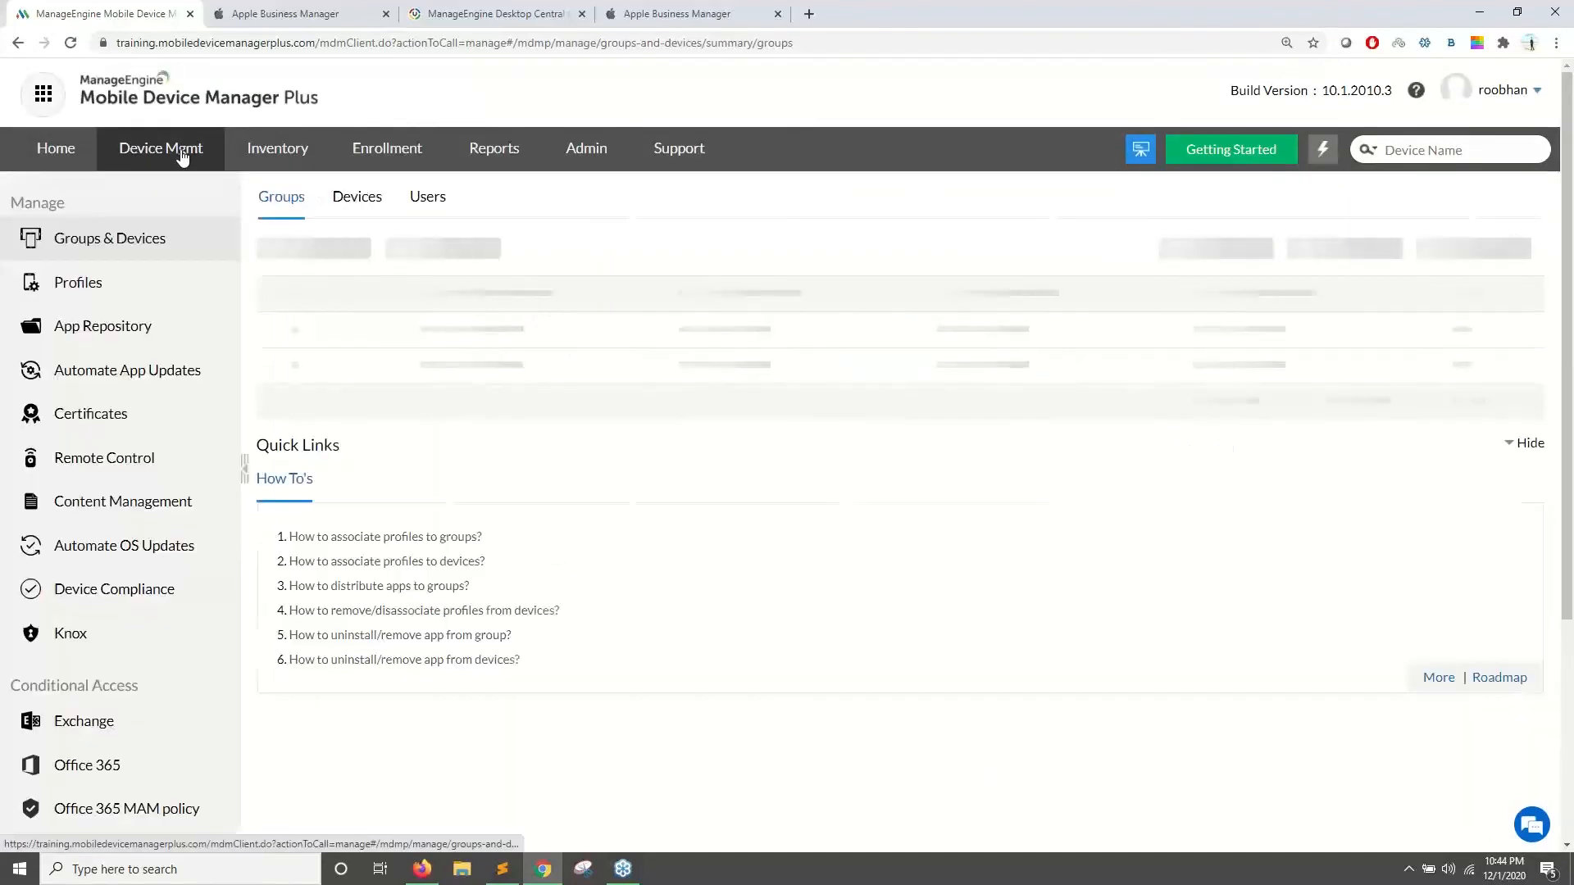
click(343, 200)
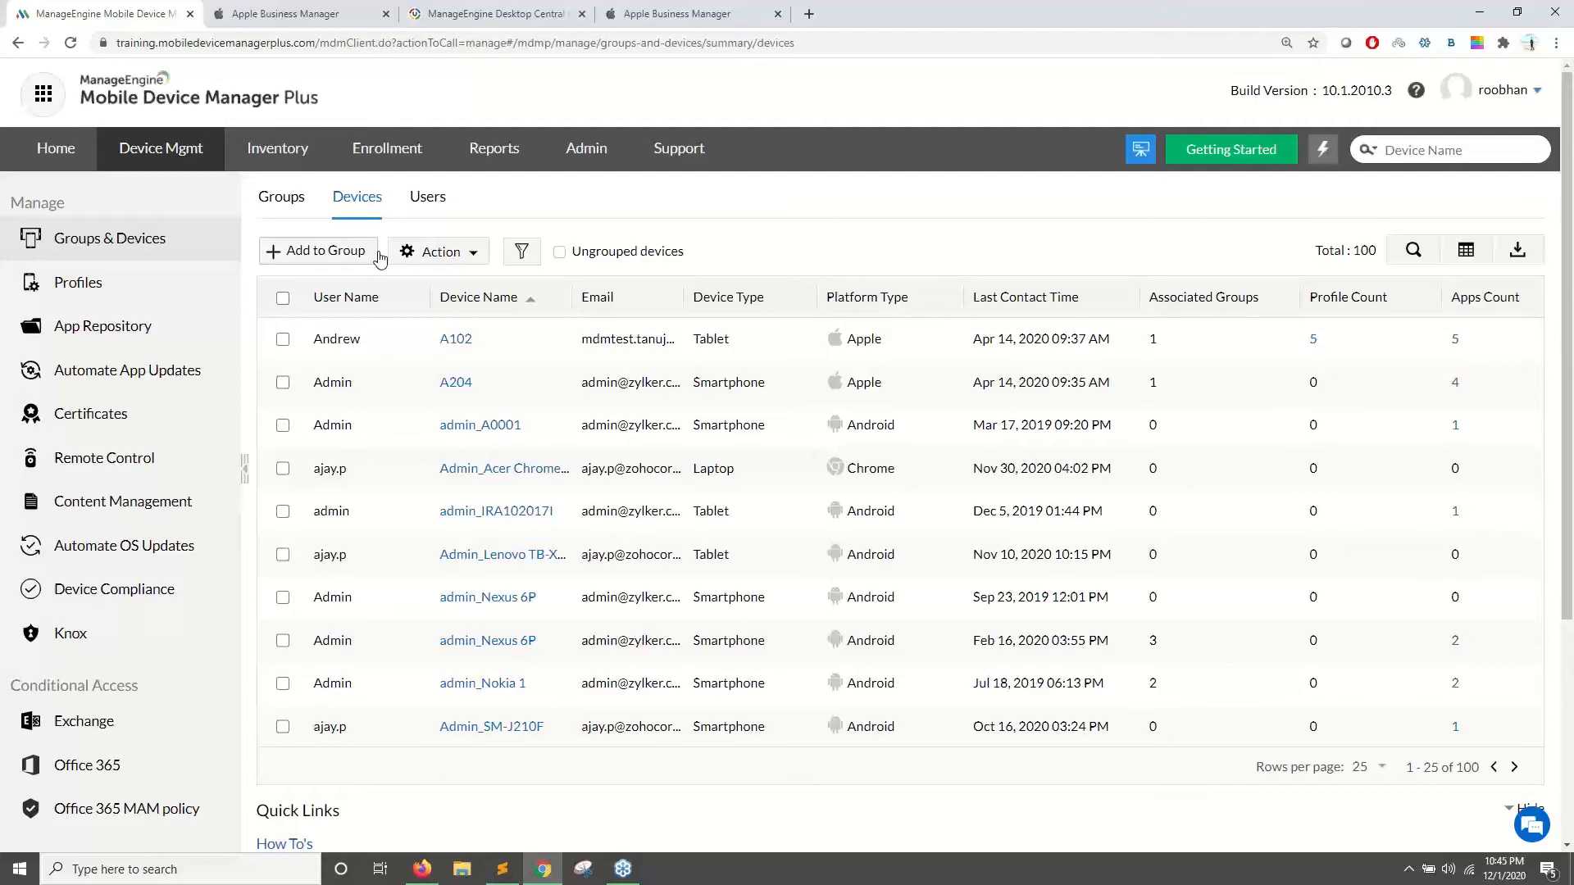
click(281, 197)
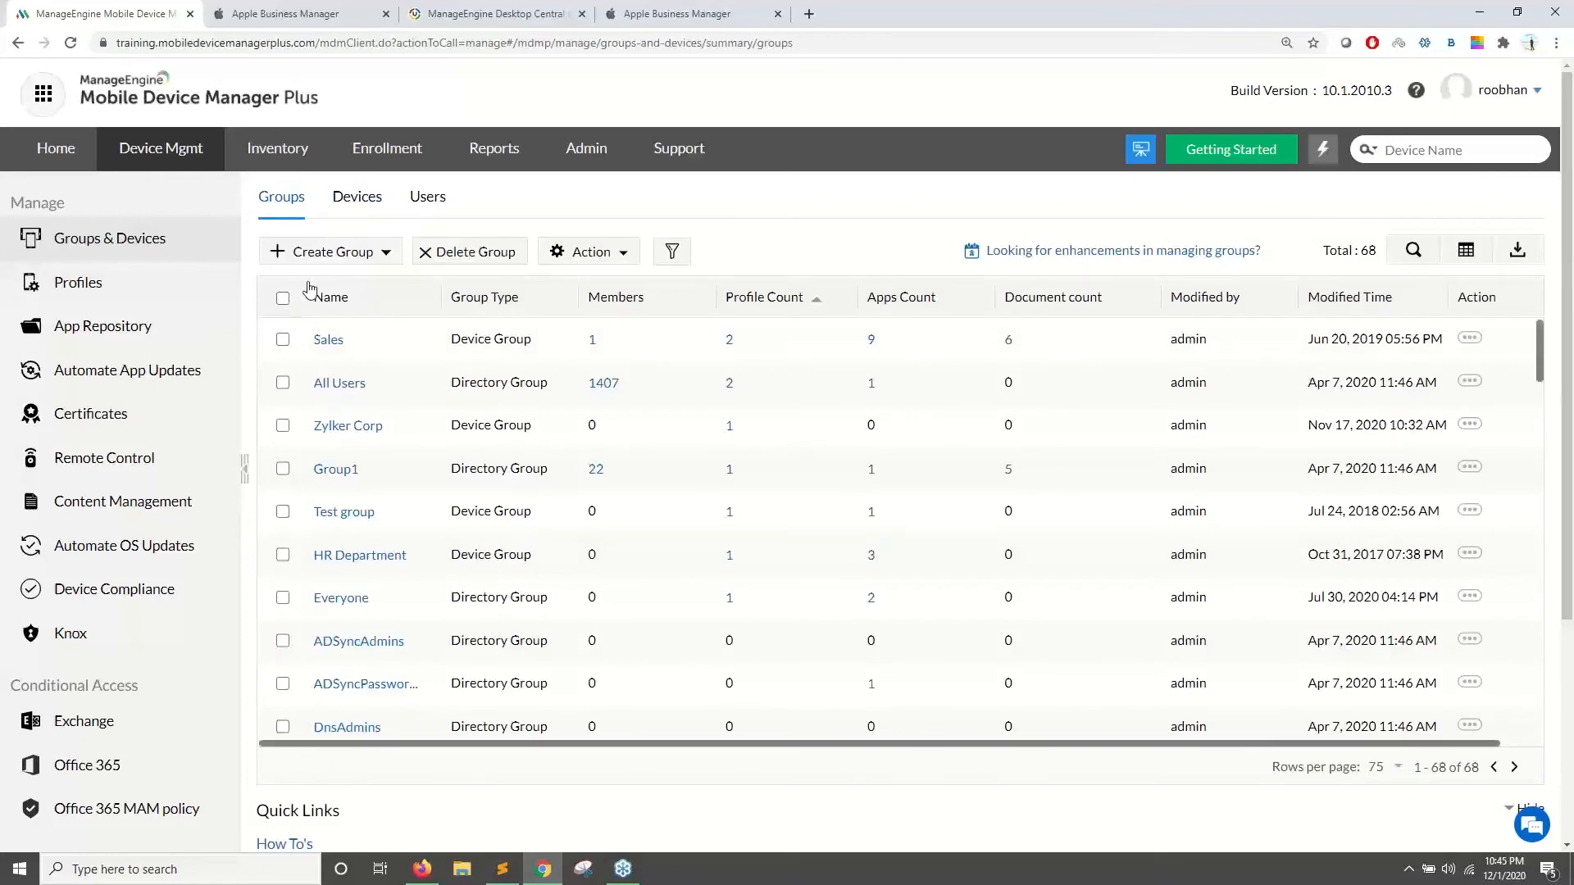
key(alt+Tab)
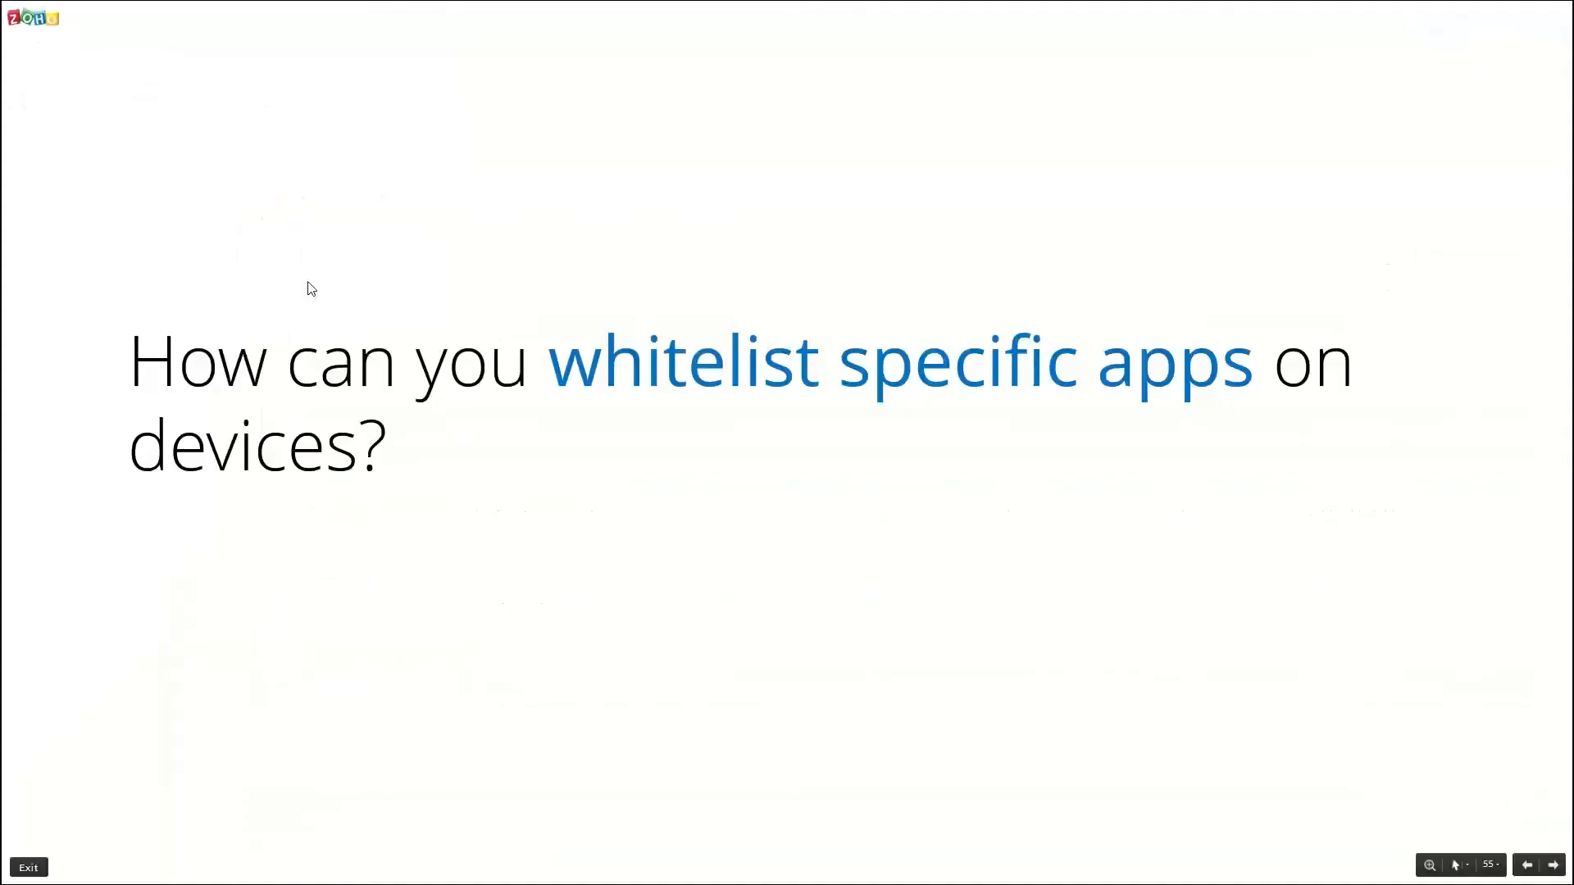
key(Right)
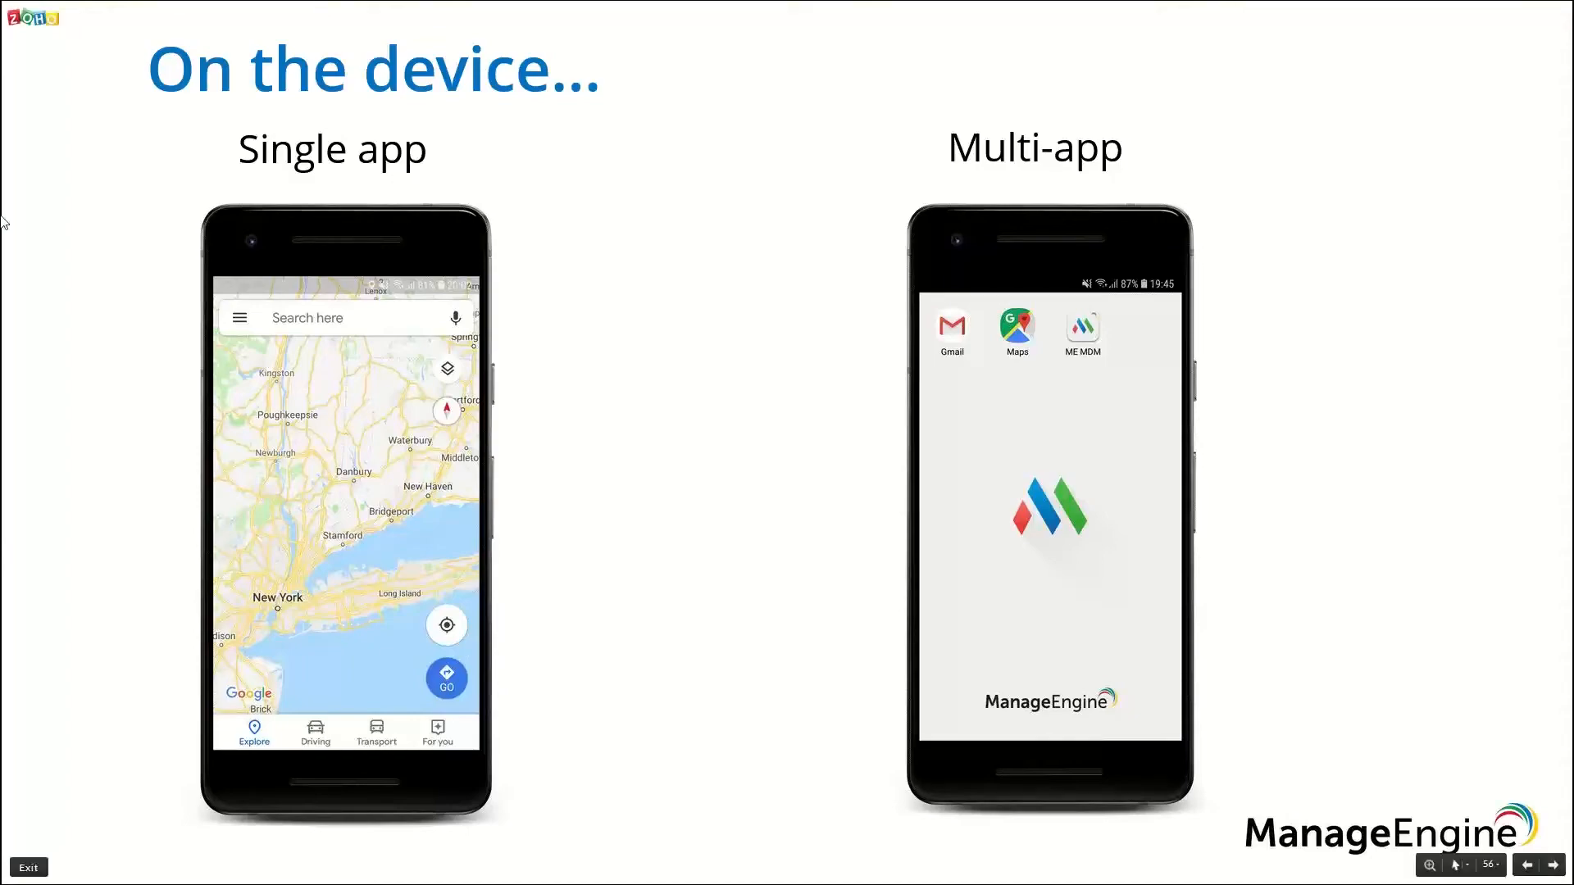
key(alt+Tab)
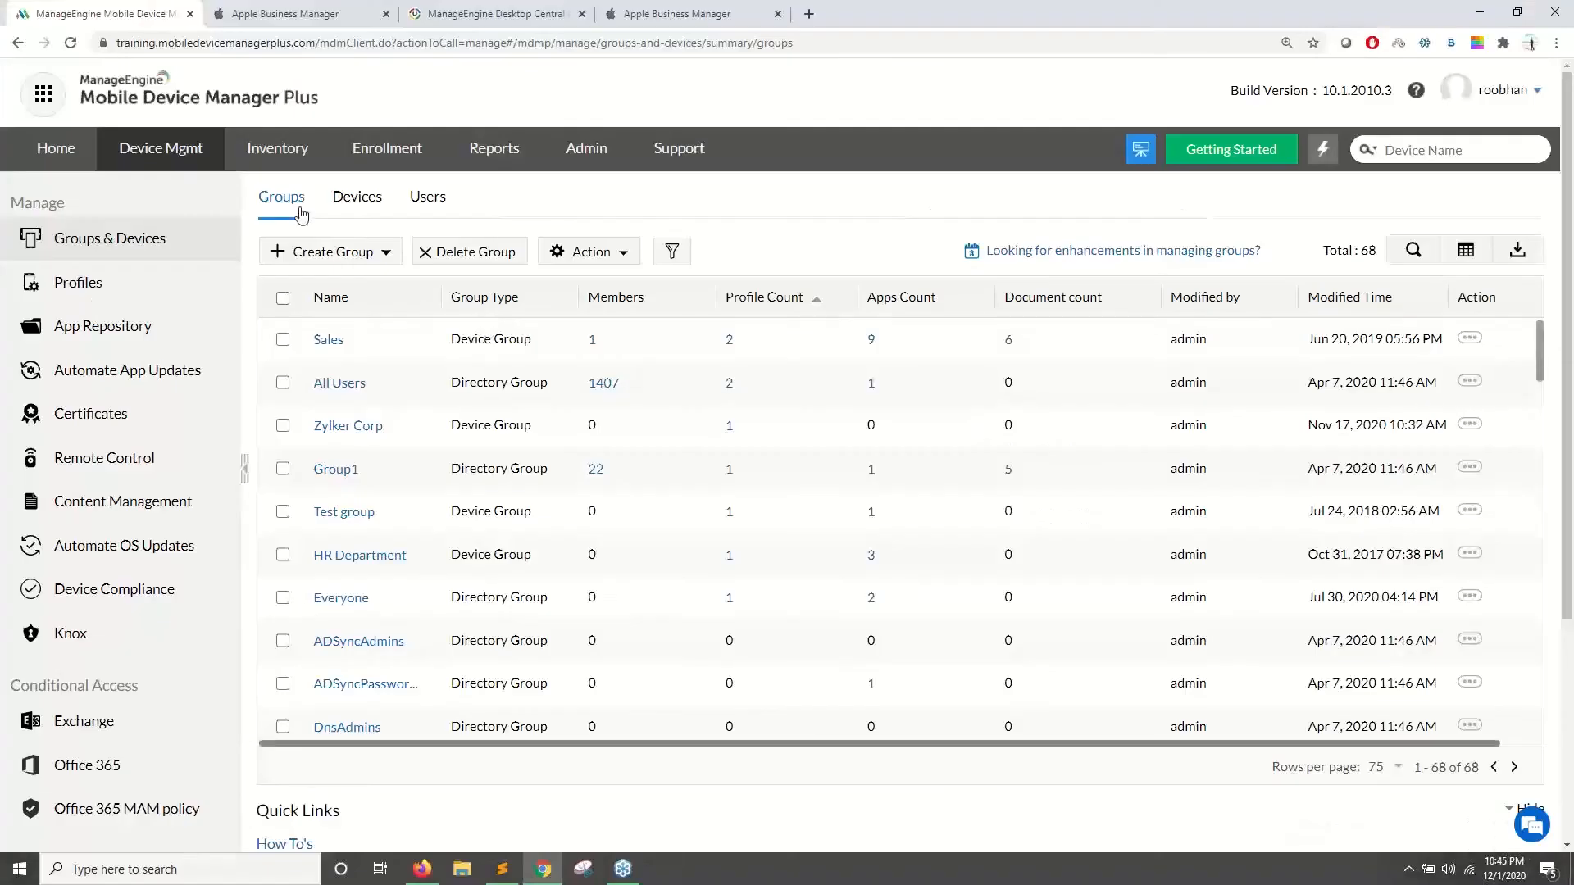
- Present the remote-troubleshooting and area-restriction slides, then open a blank browser tab
click(92, 293)
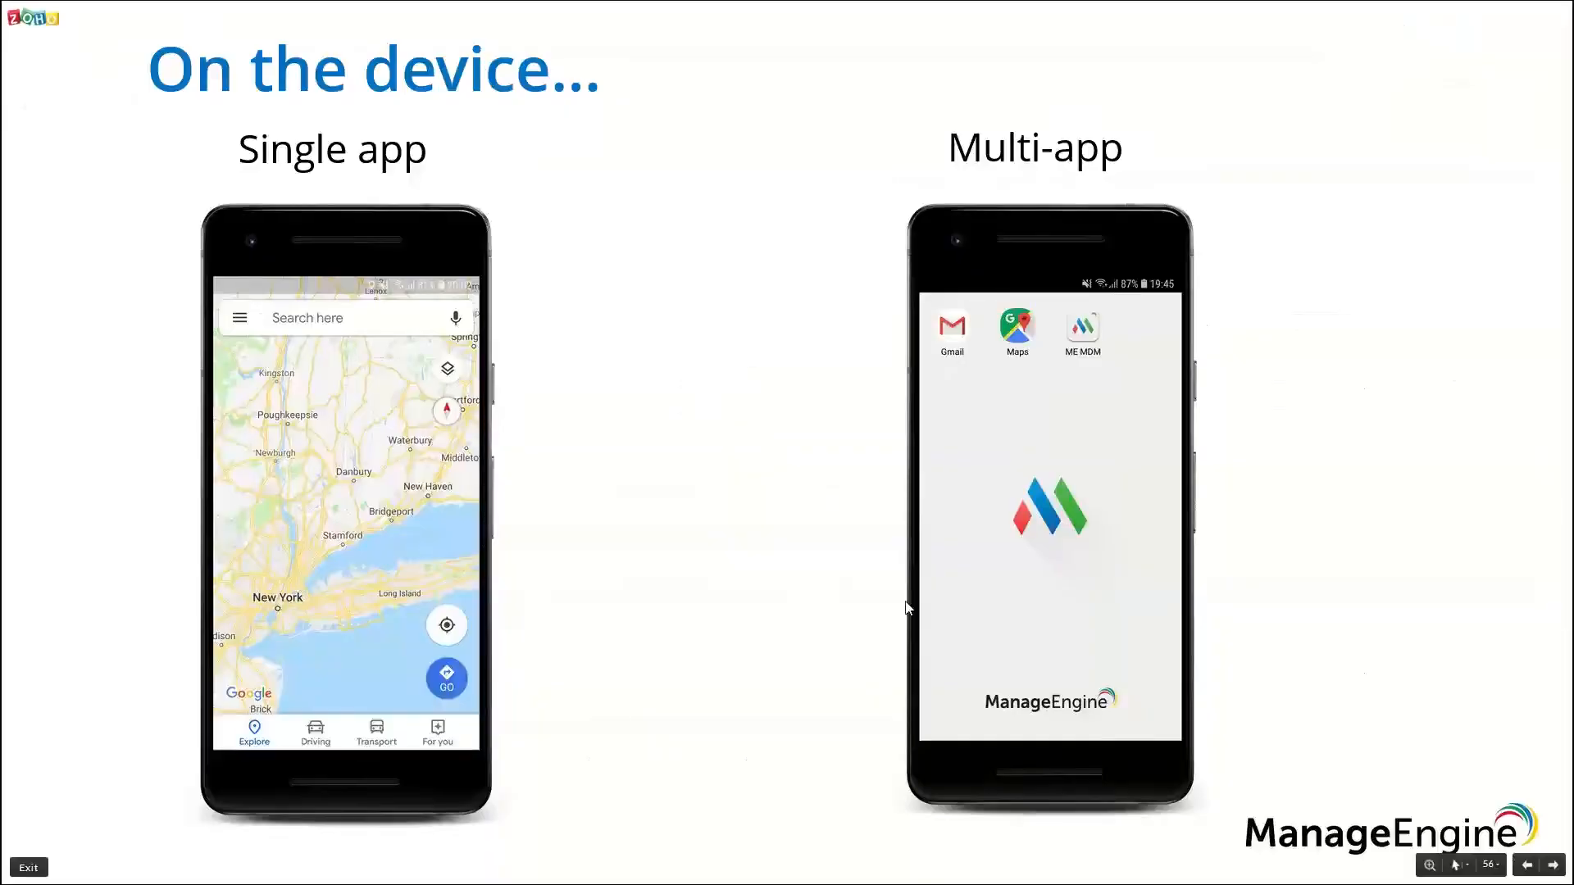
key(Right)
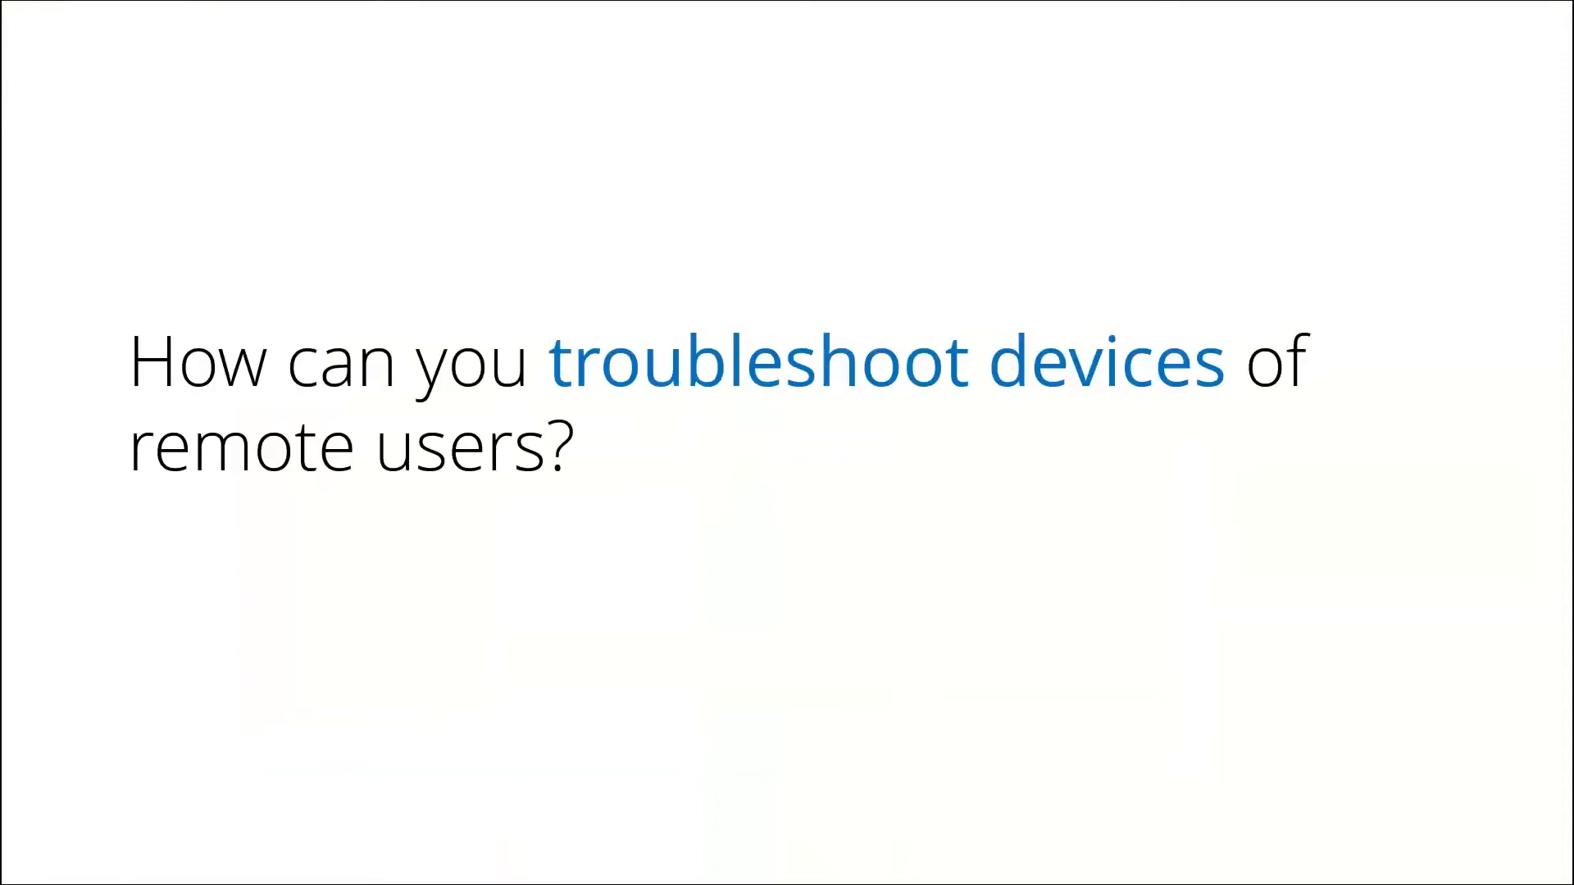
key(Right)
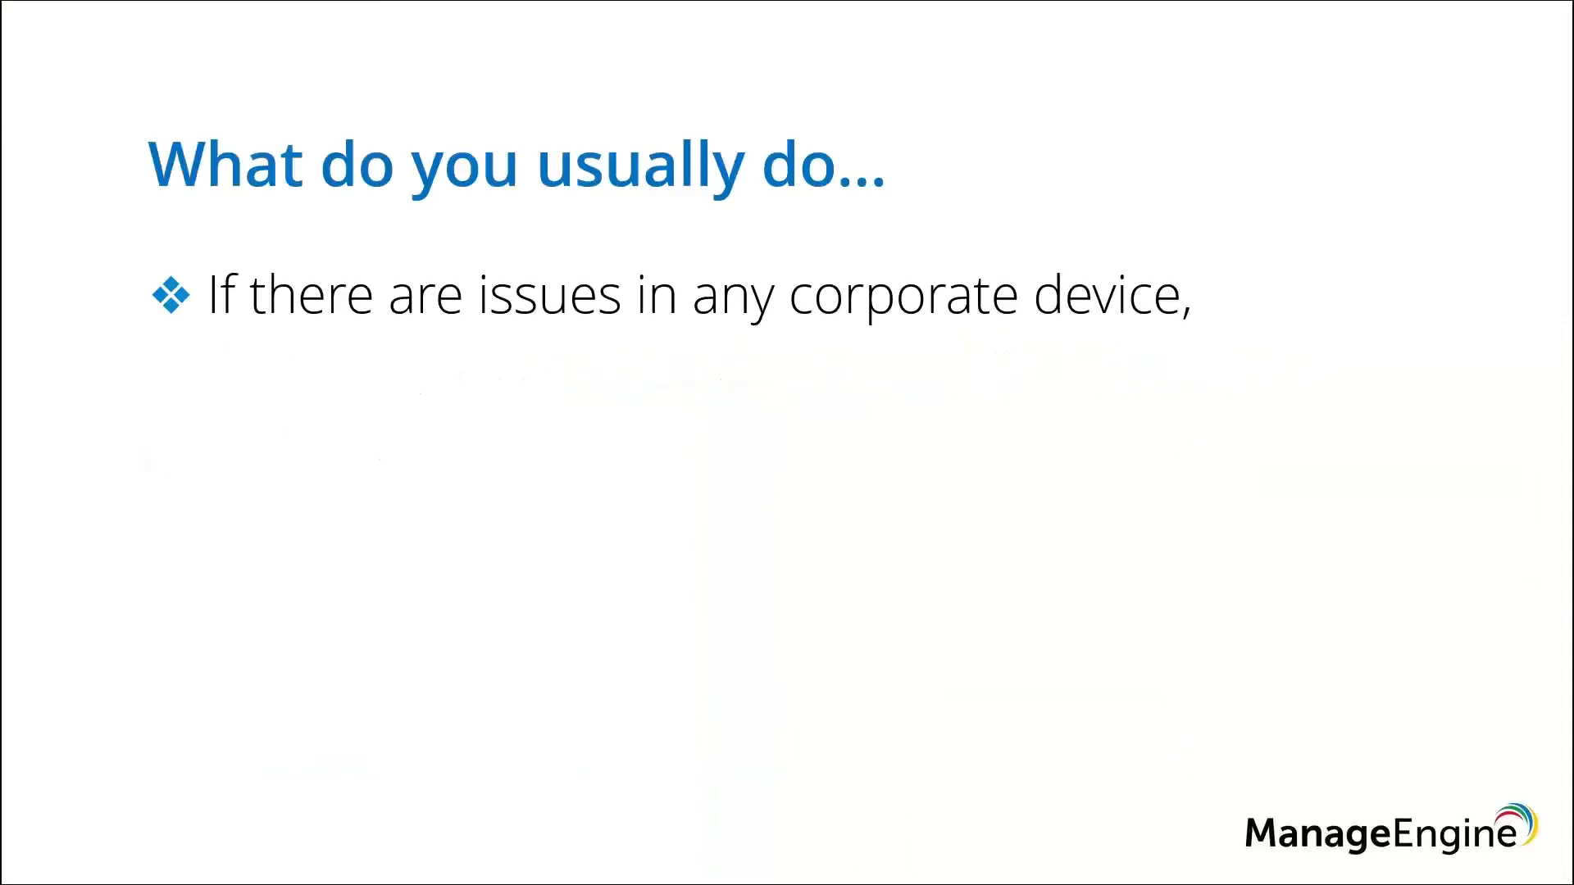
key(Right)
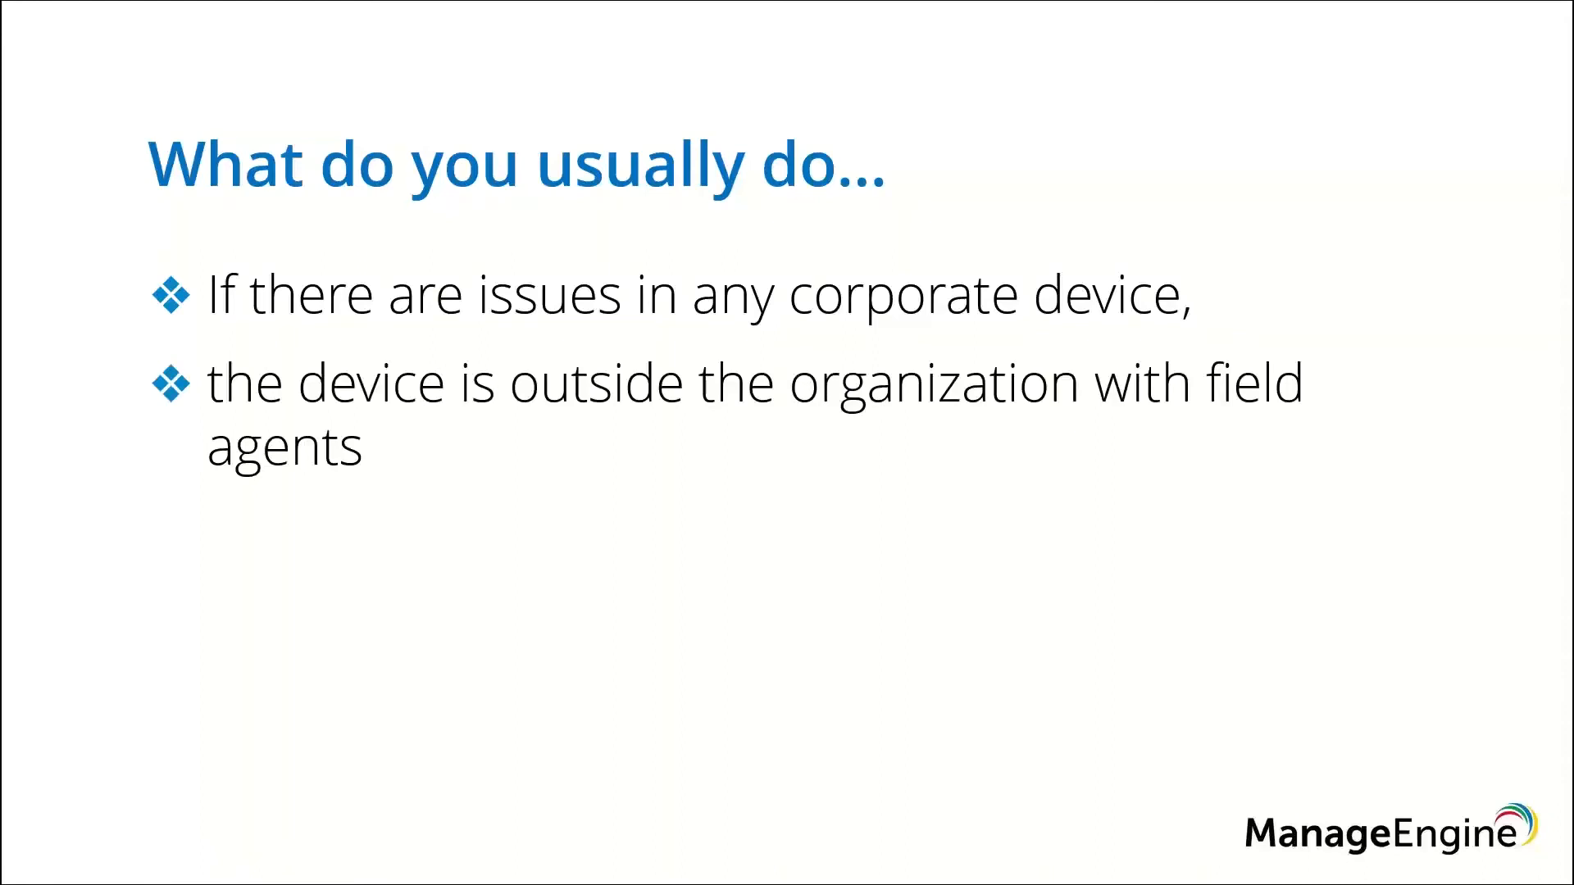
key(Right)
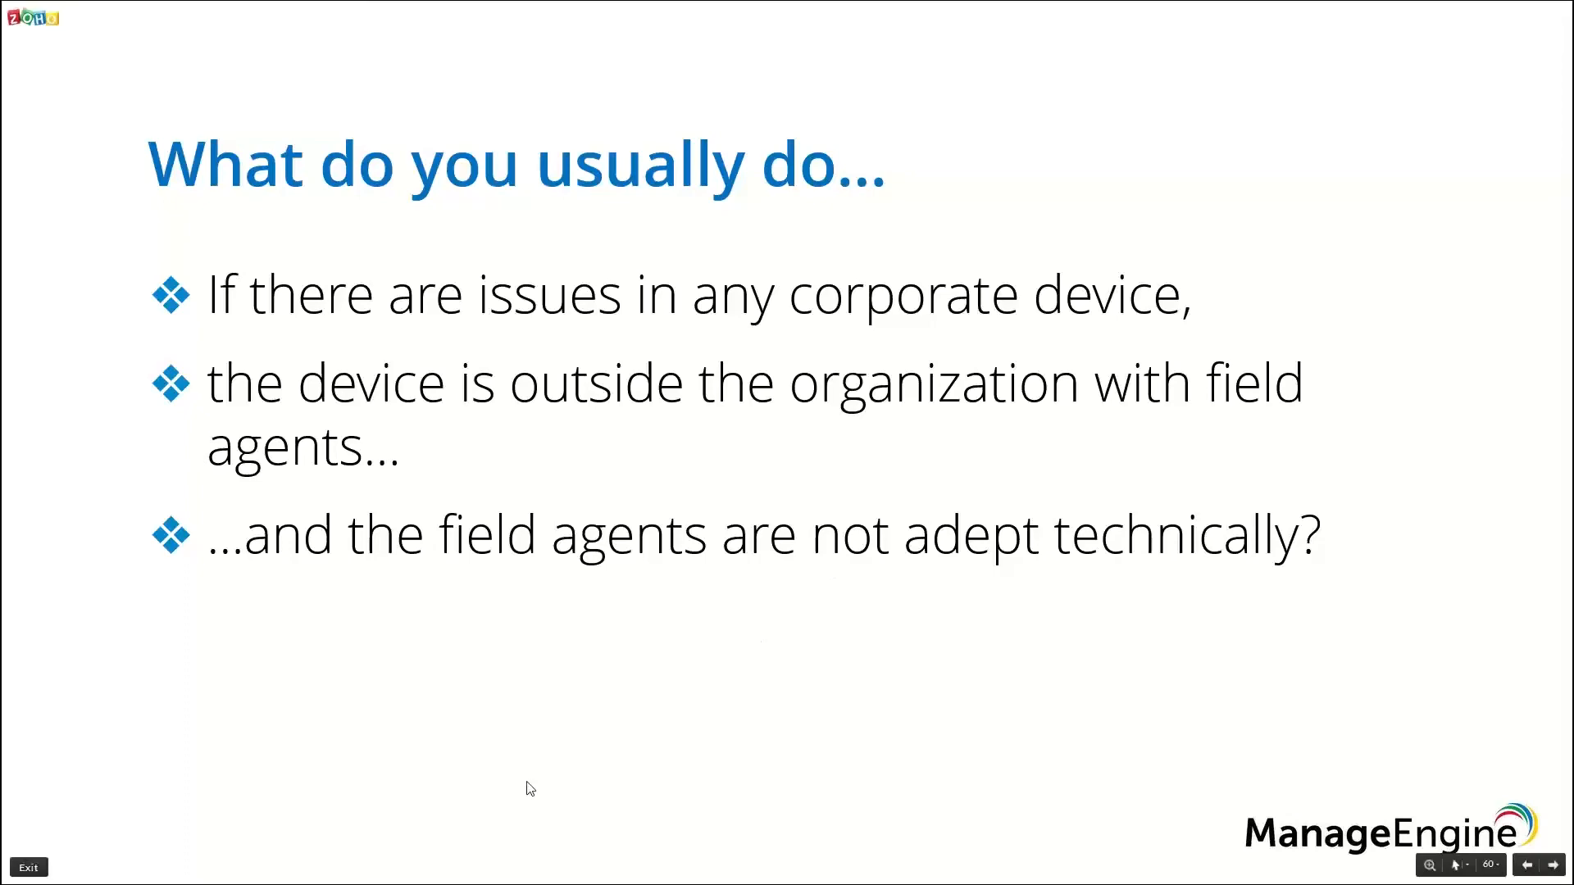
key(Right)
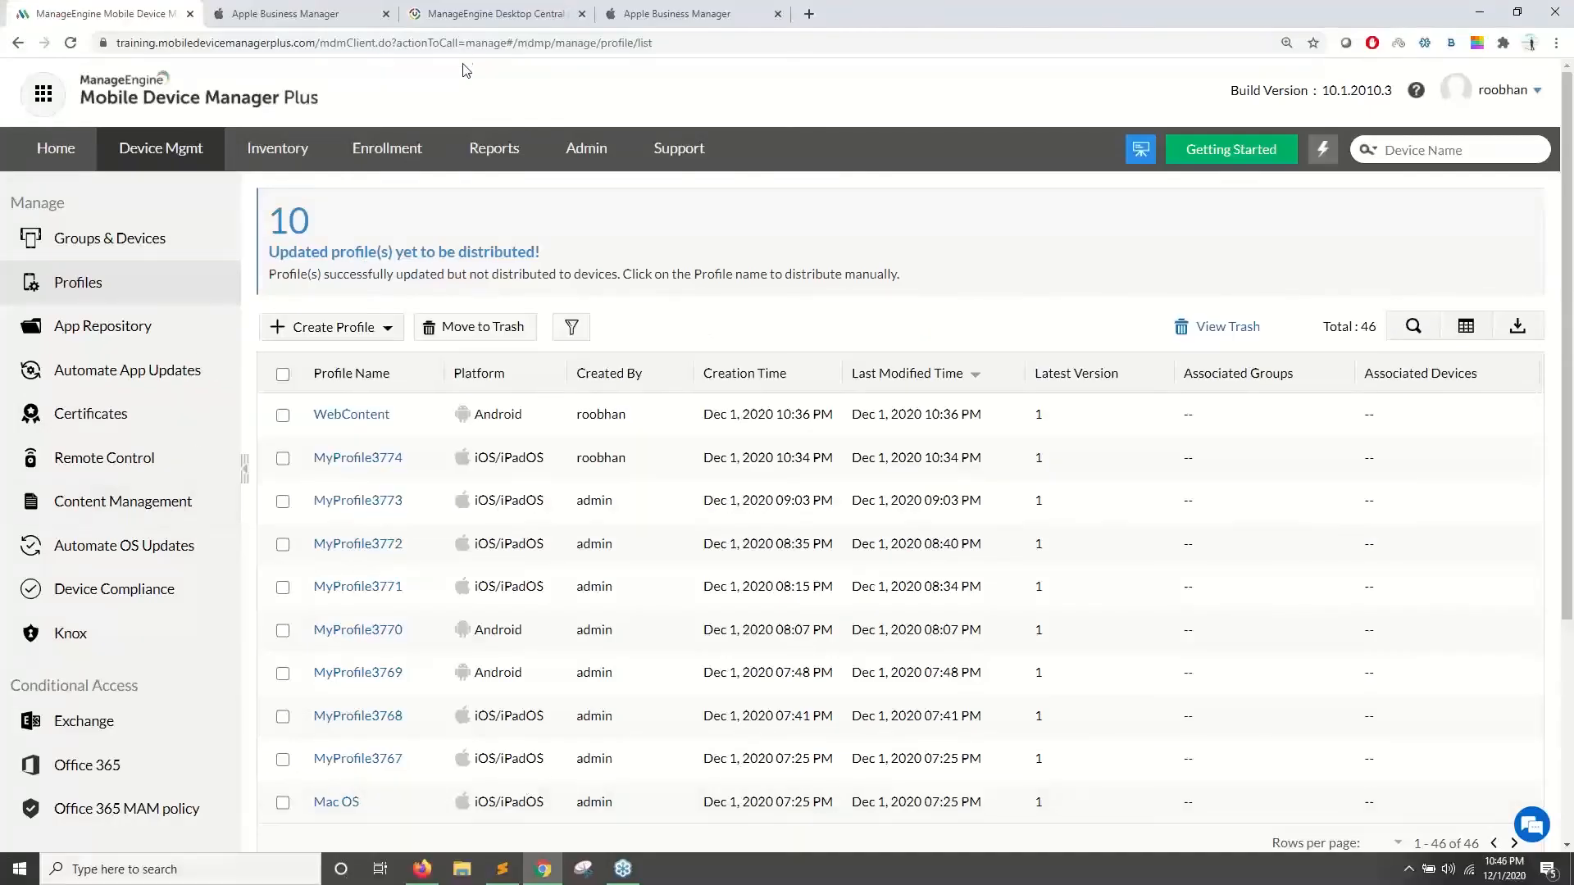
click(475, 15)
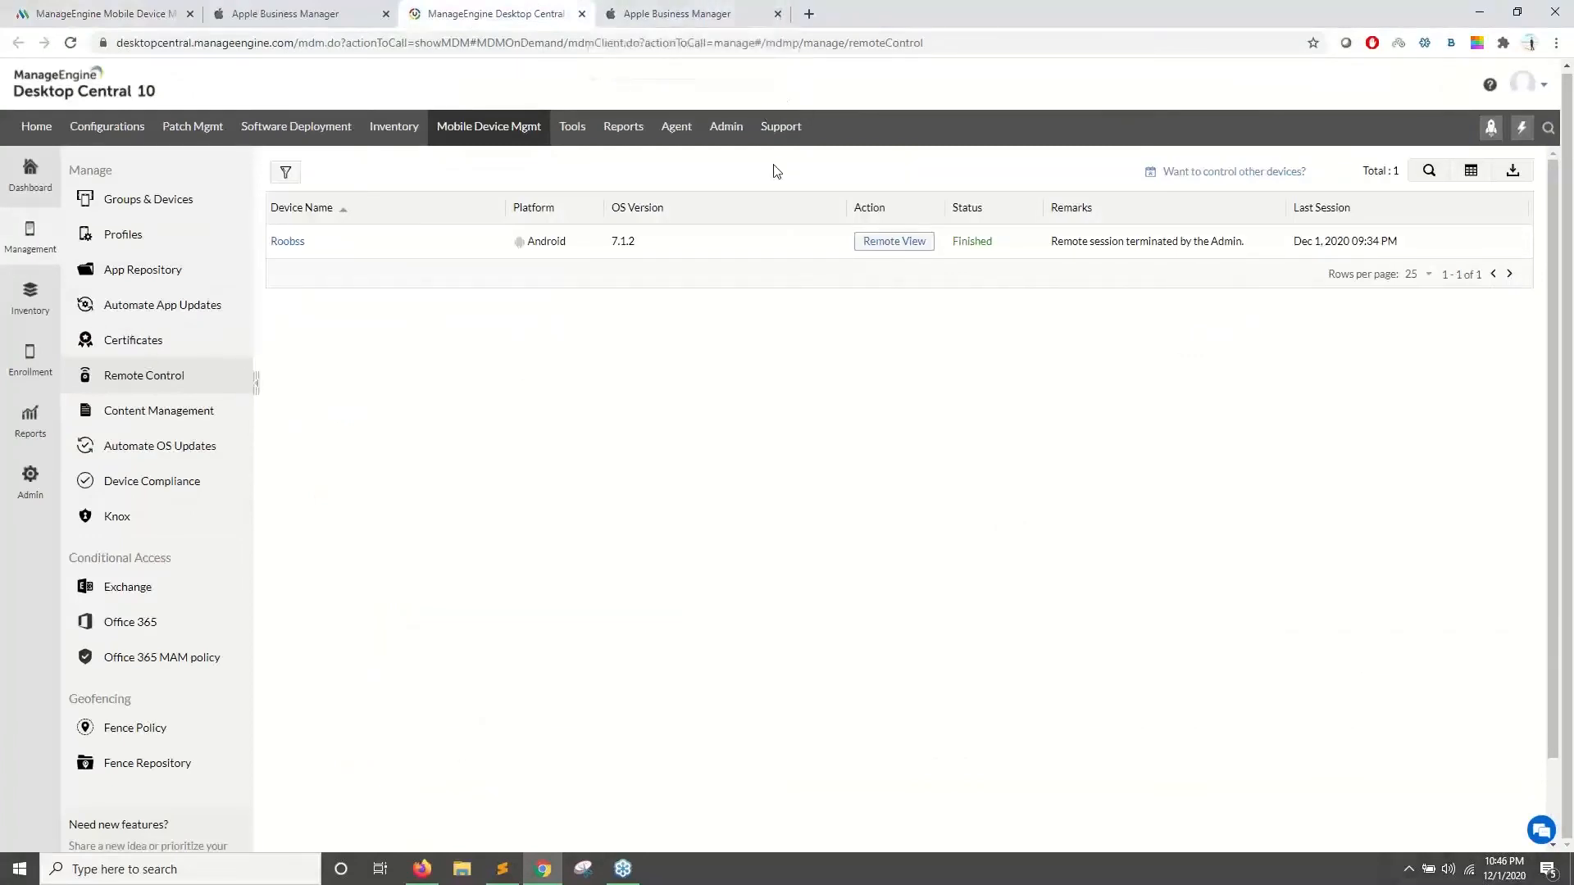
click(810, 17)
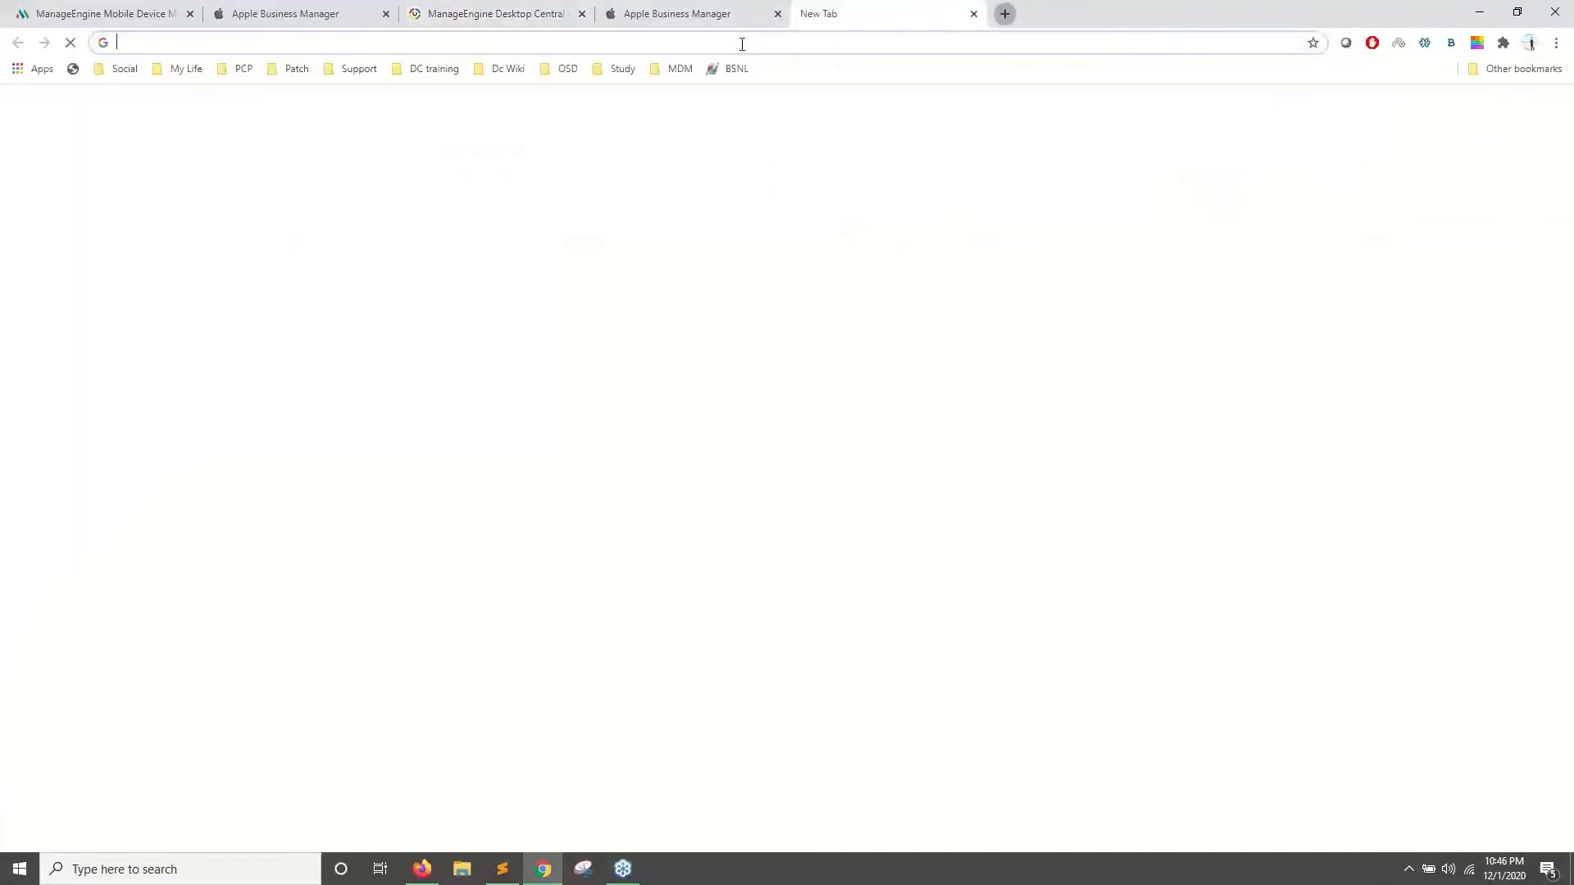
- Search for MDM remote control and open the OEM support table, highlighting Samsung and Sony
text(remot)
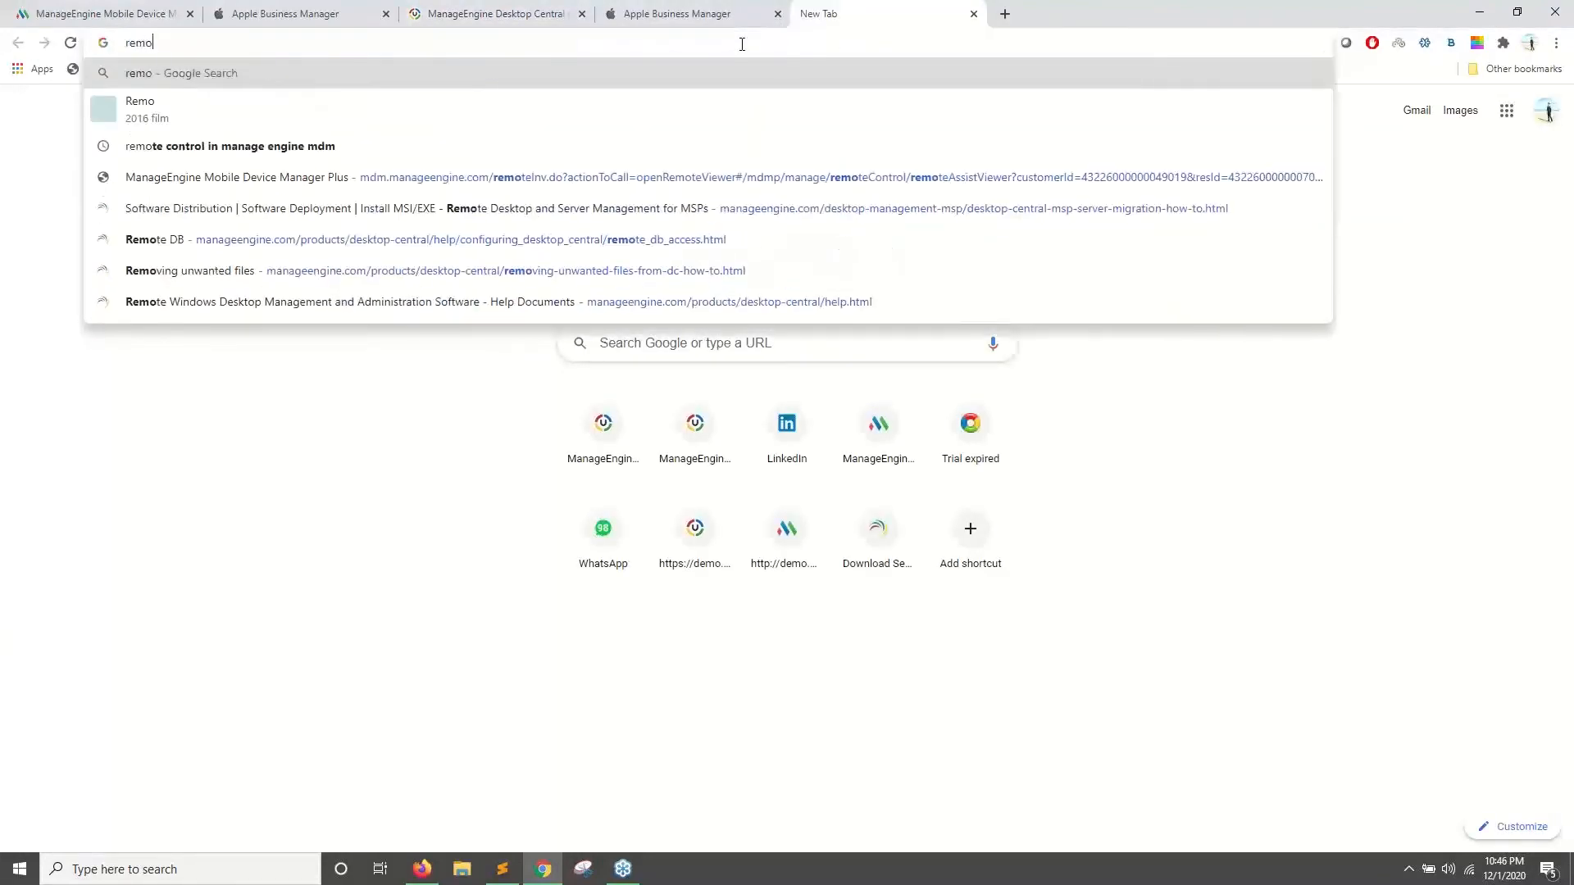
key(Down)
key(Return)
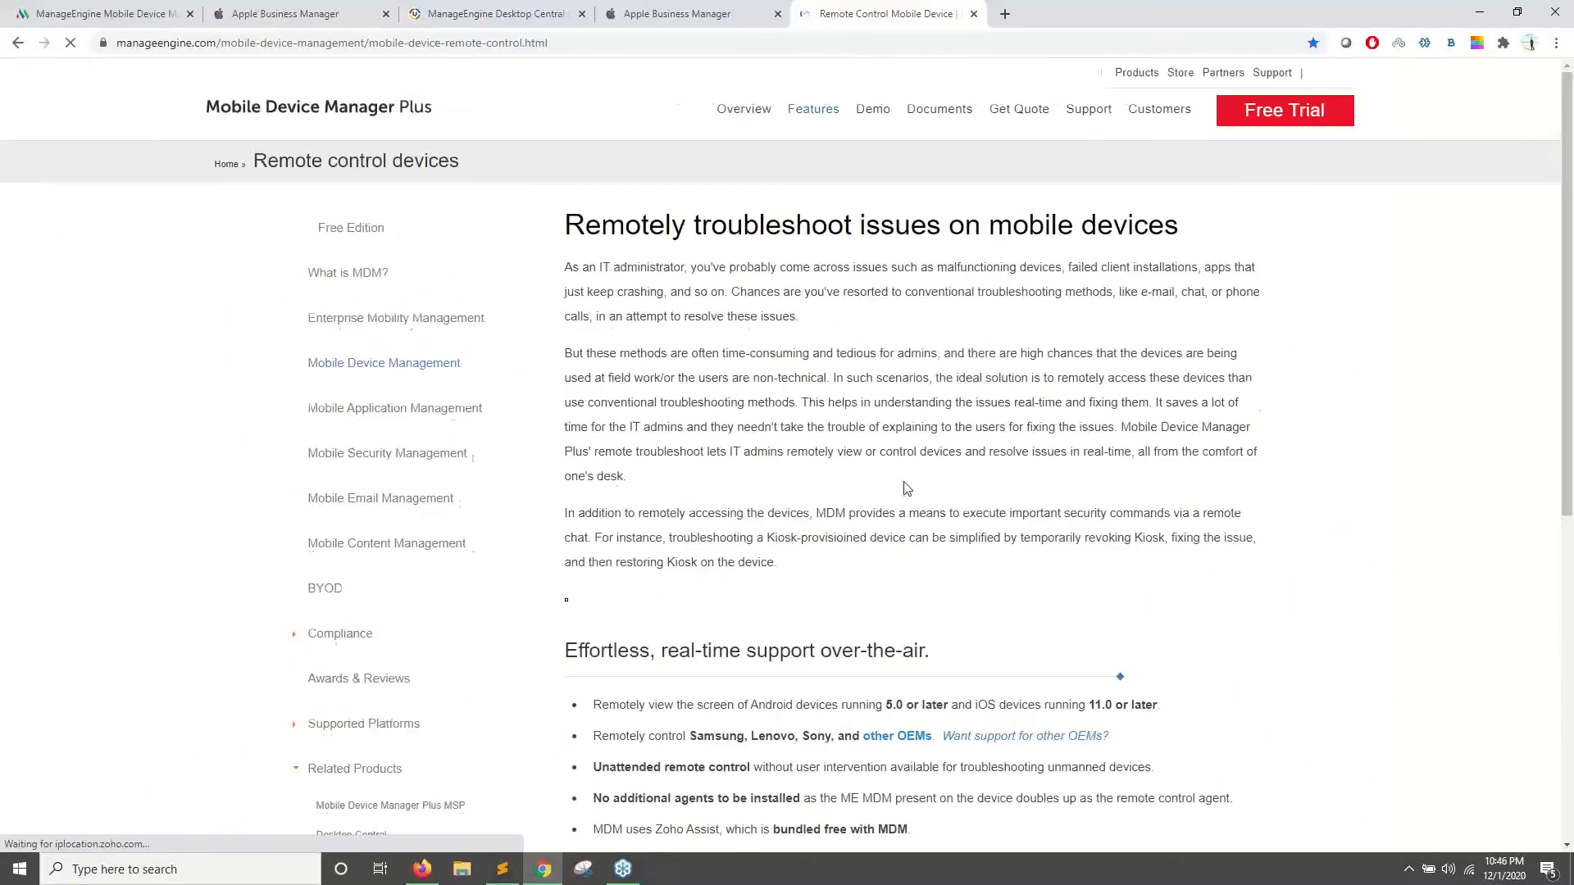
scroll(841, 490, down, 5)
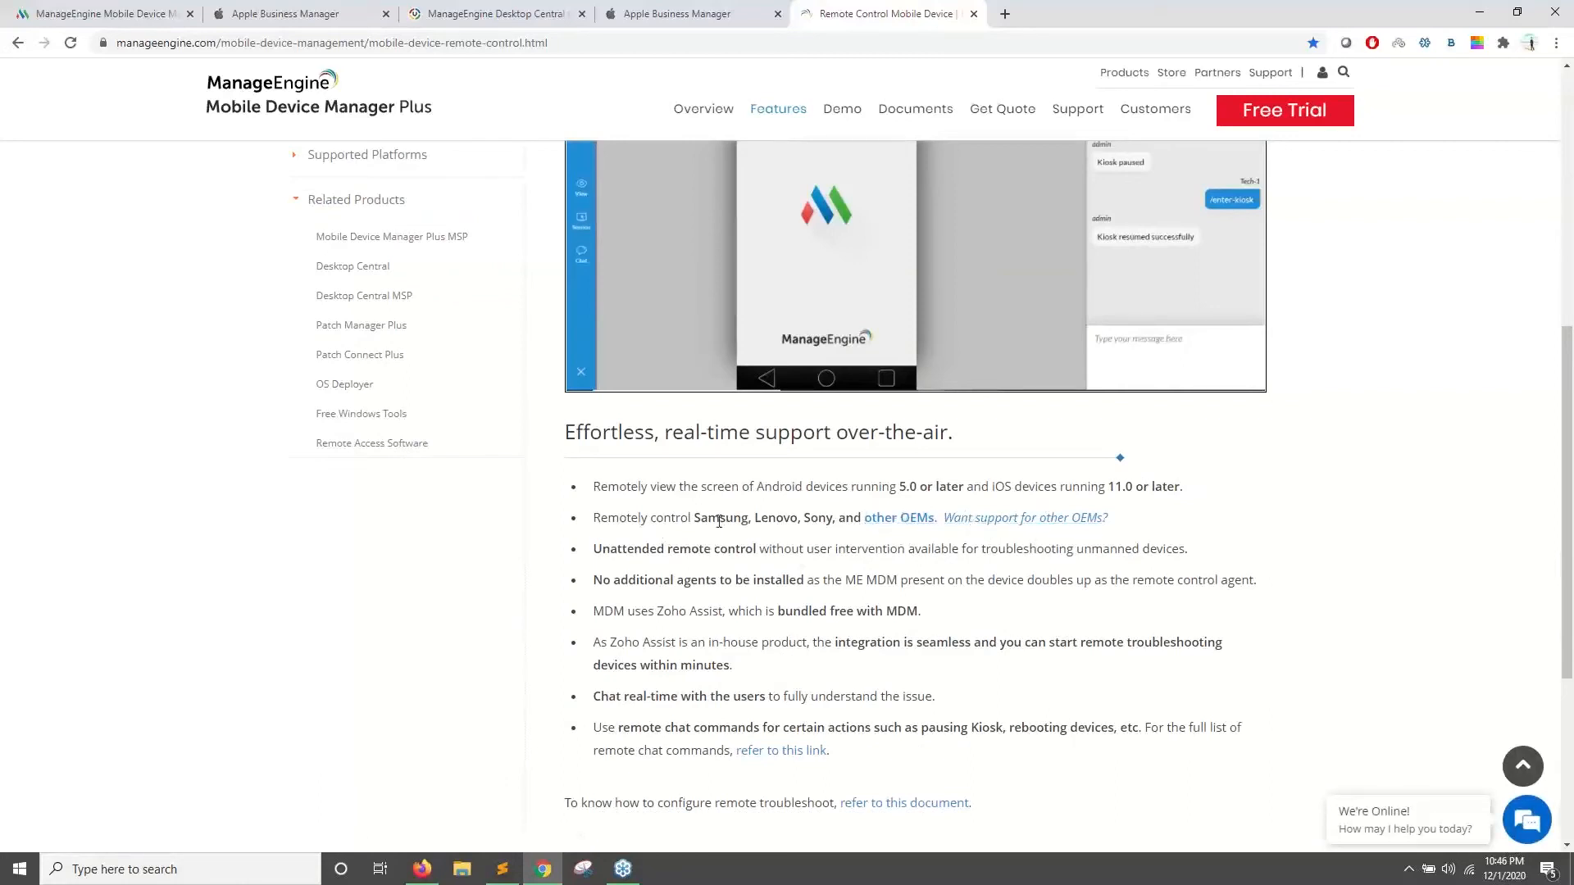
click(919, 518)
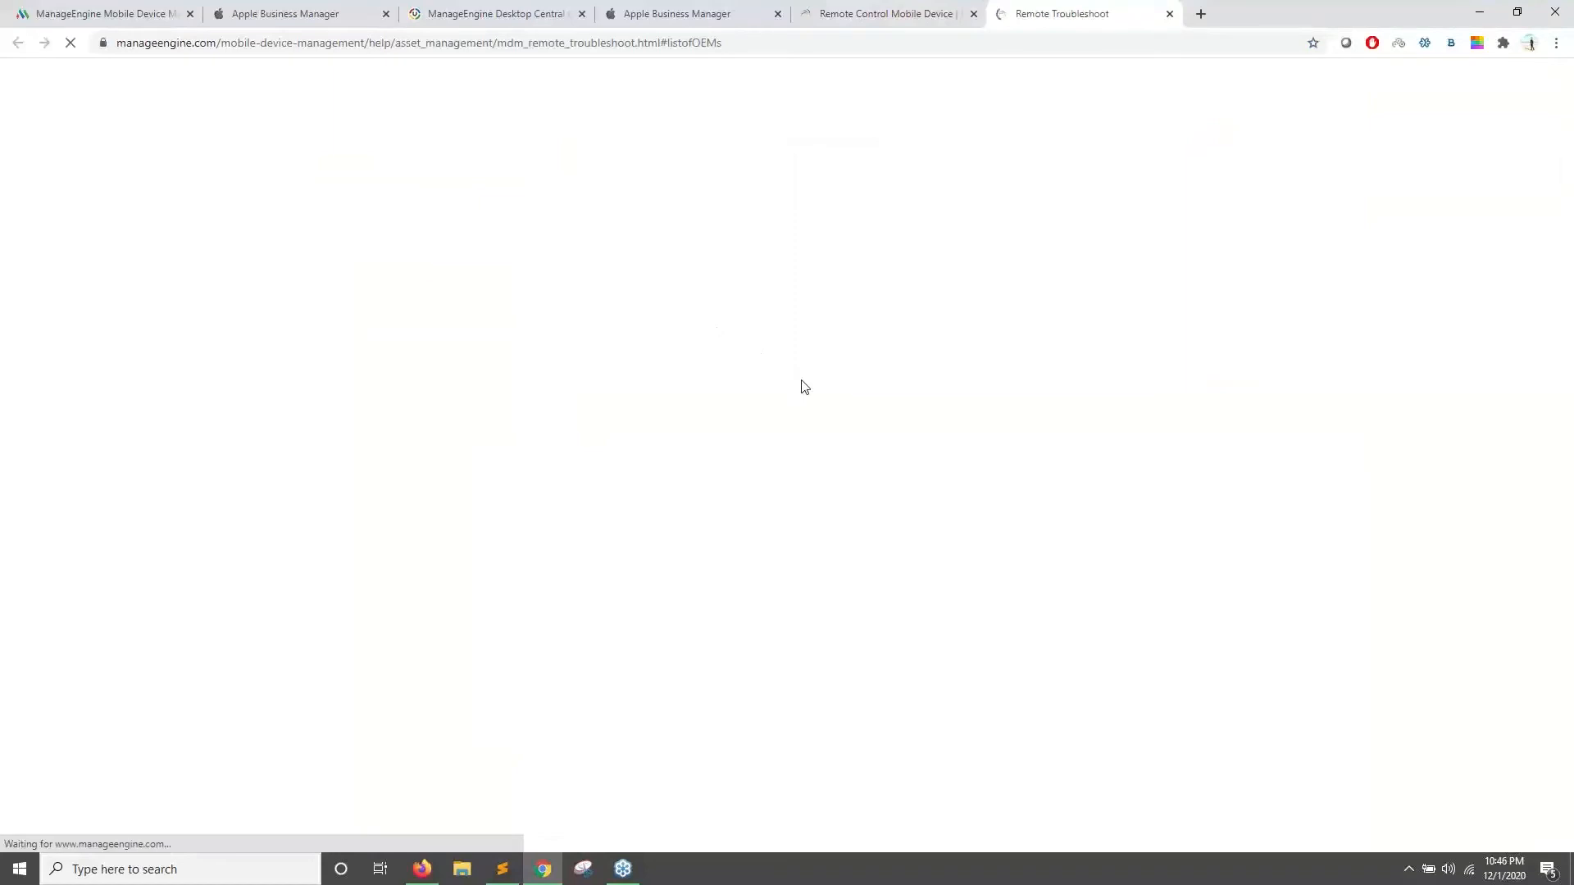
drag(566, 187, 623, 465)
click(660, 566)
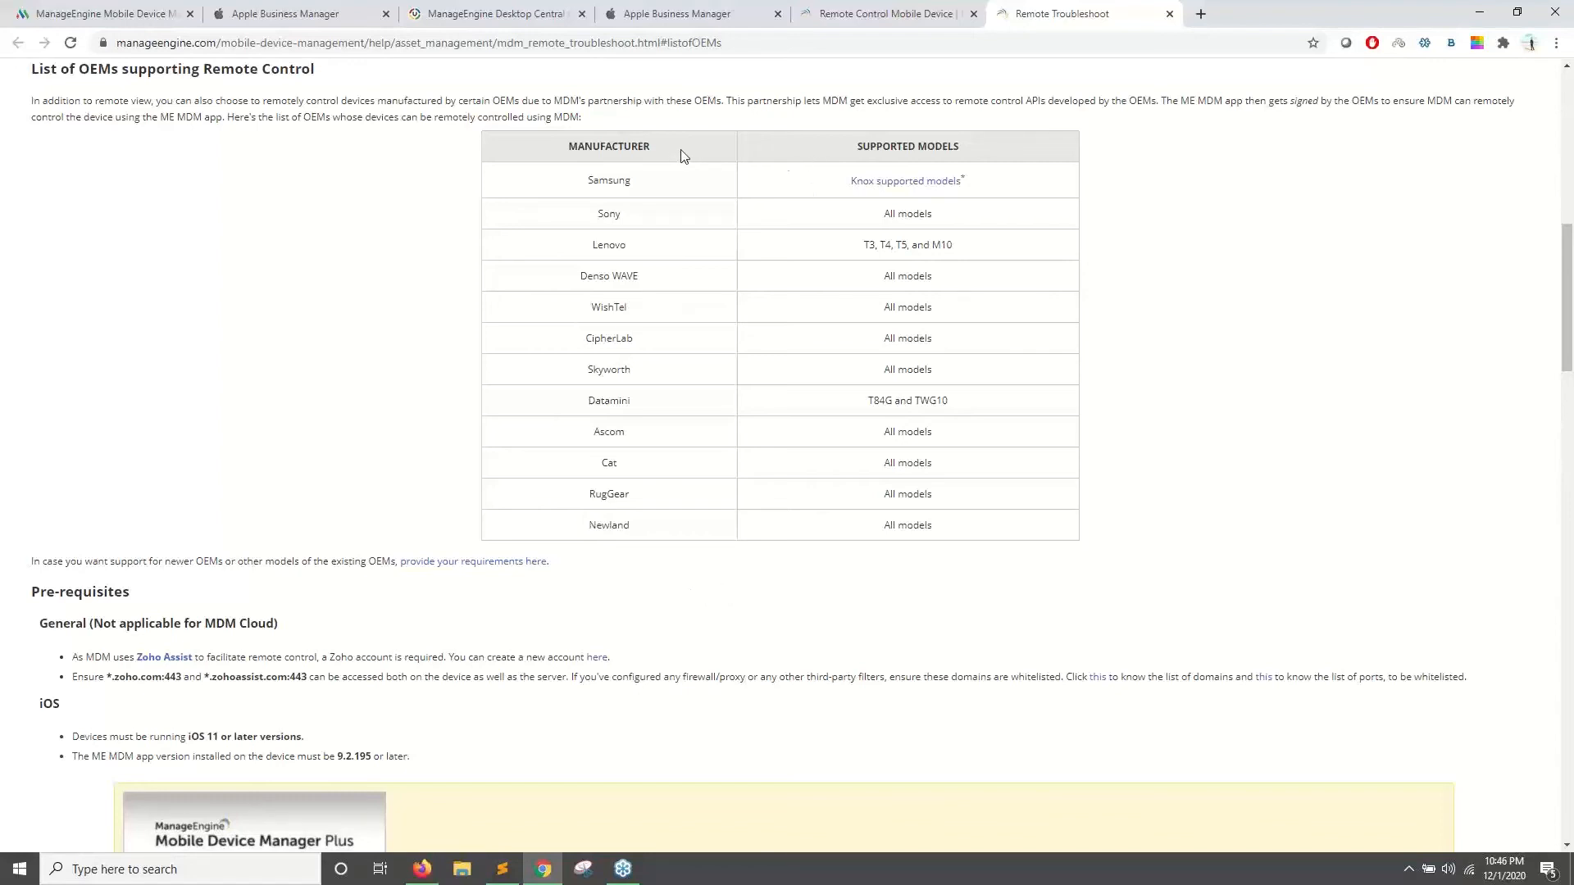
- Highlight the Manufacturer column, then return to the feature page's Android remote view requirement
drag(661, 145, 551, 146)
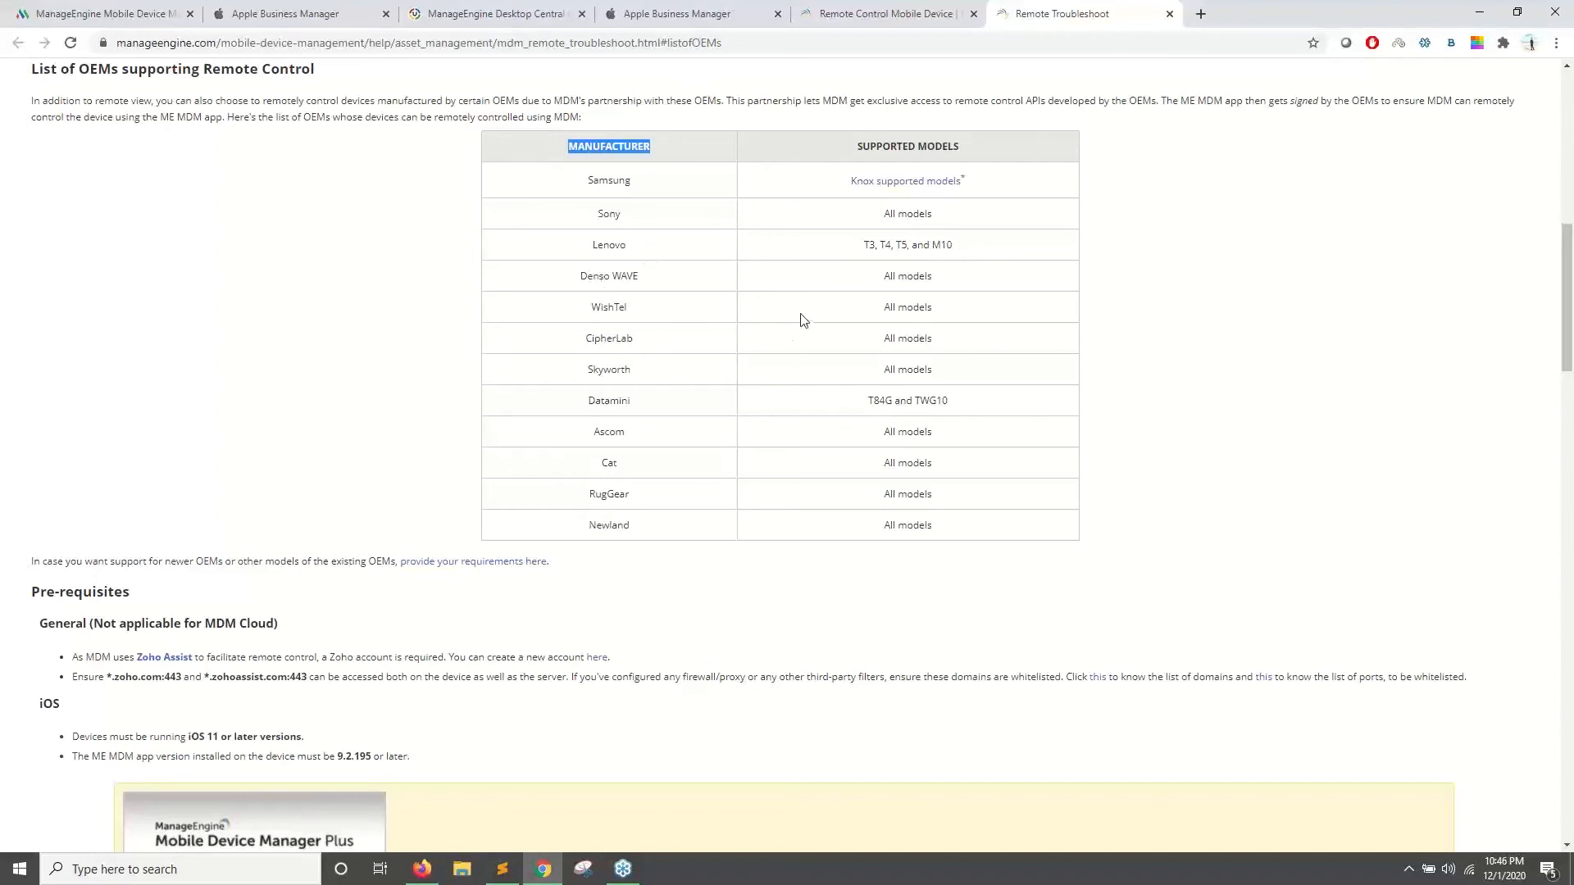
click(867, 6)
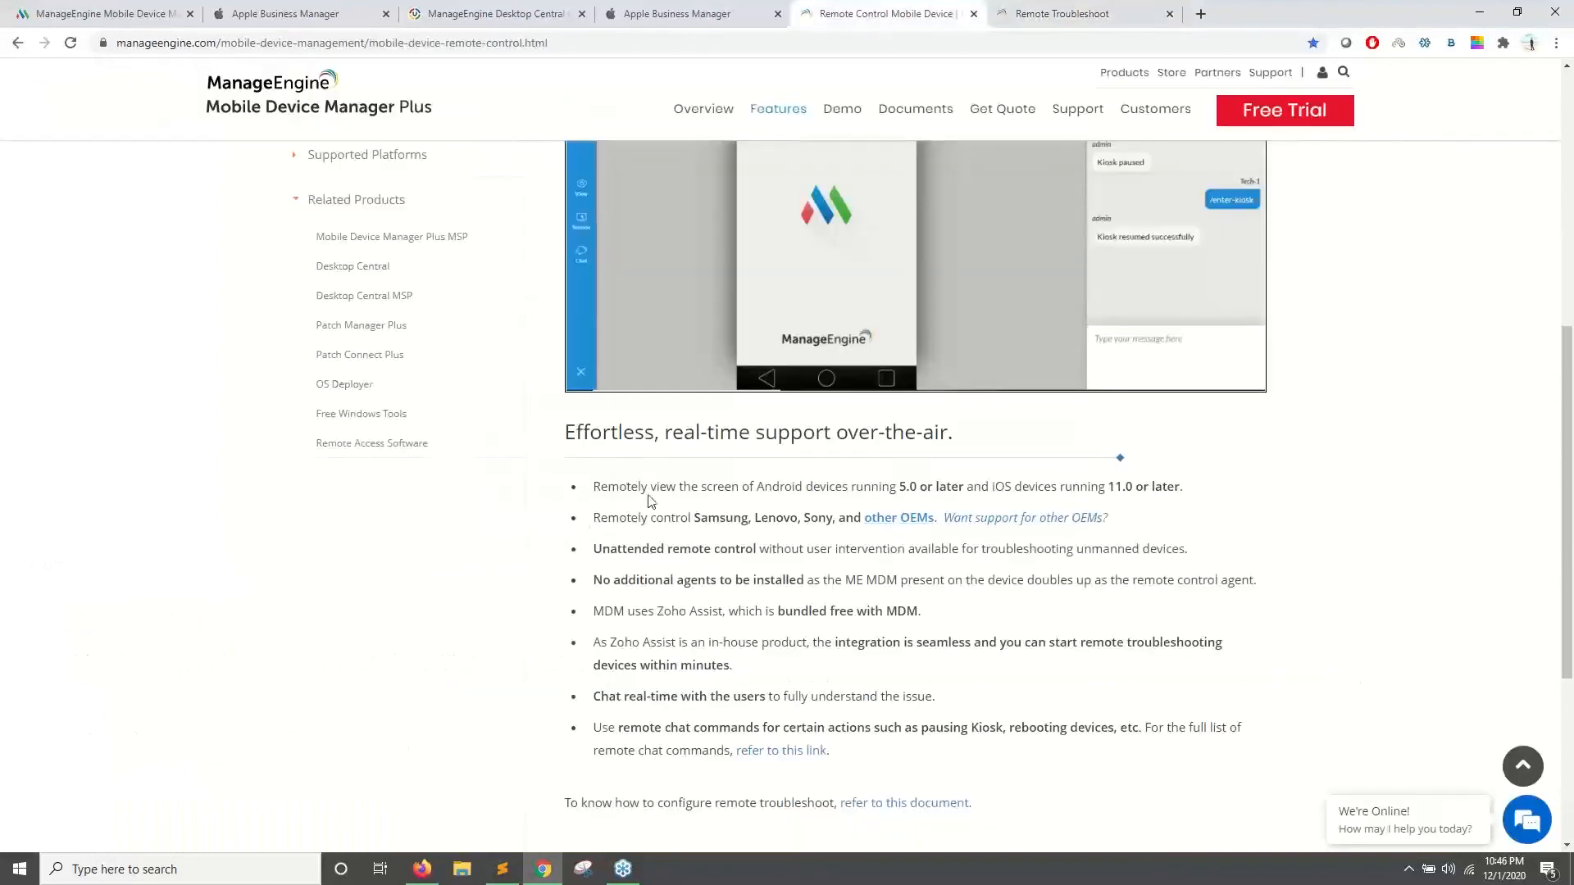
drag(601, 486, 1098, 488)
click(846, 488)
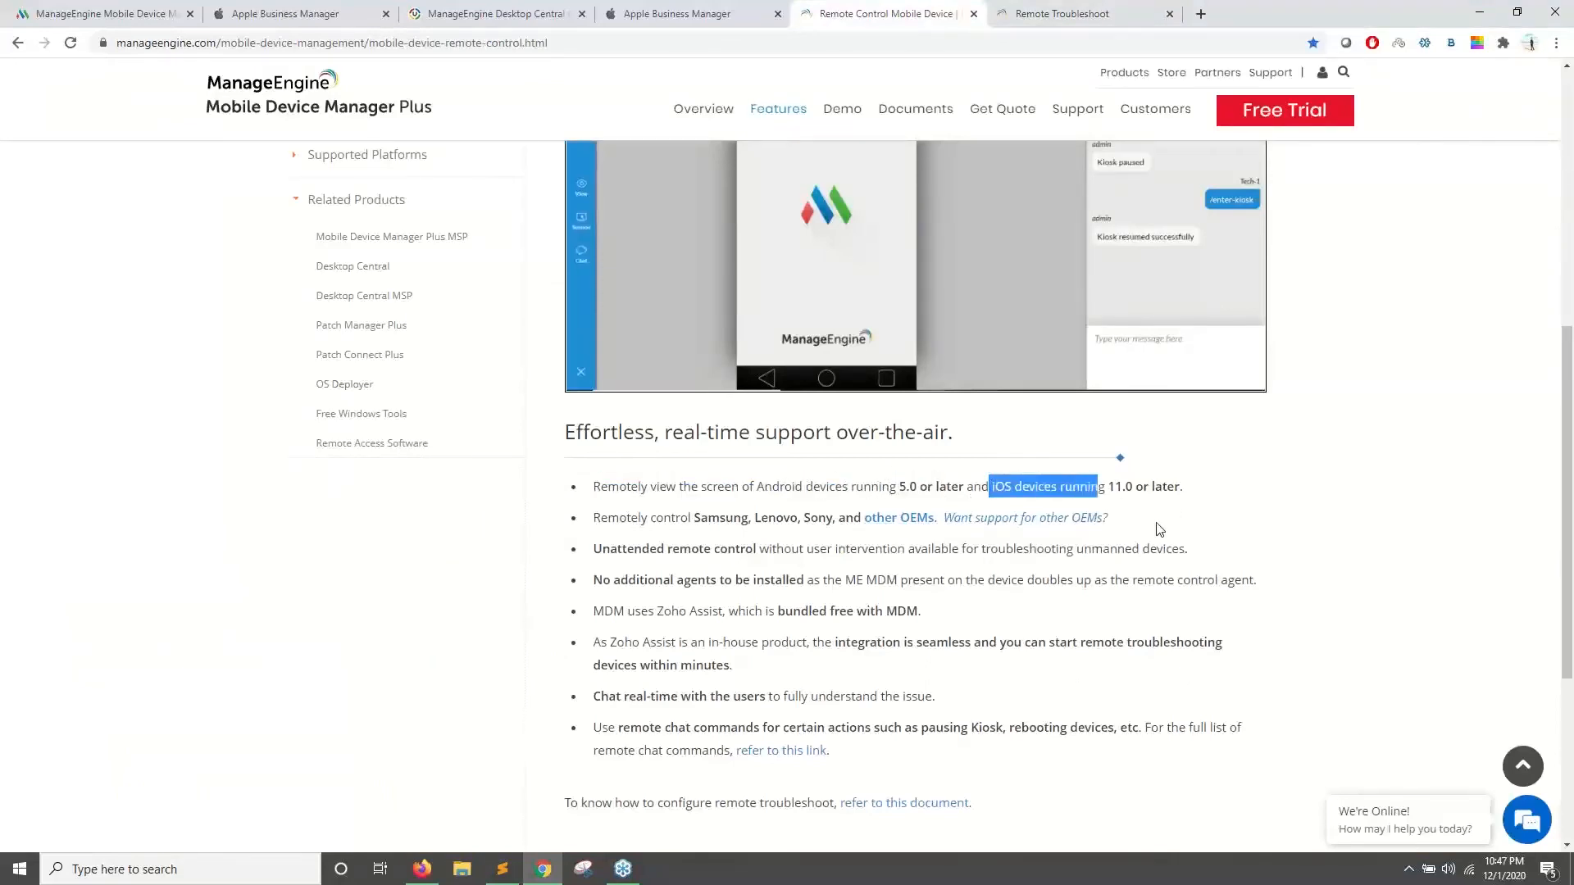
scroll(1159, 529, up, 4)
- Start a view-only remote session on the enrolled Android phone and move its viewer down
click(506, 18)
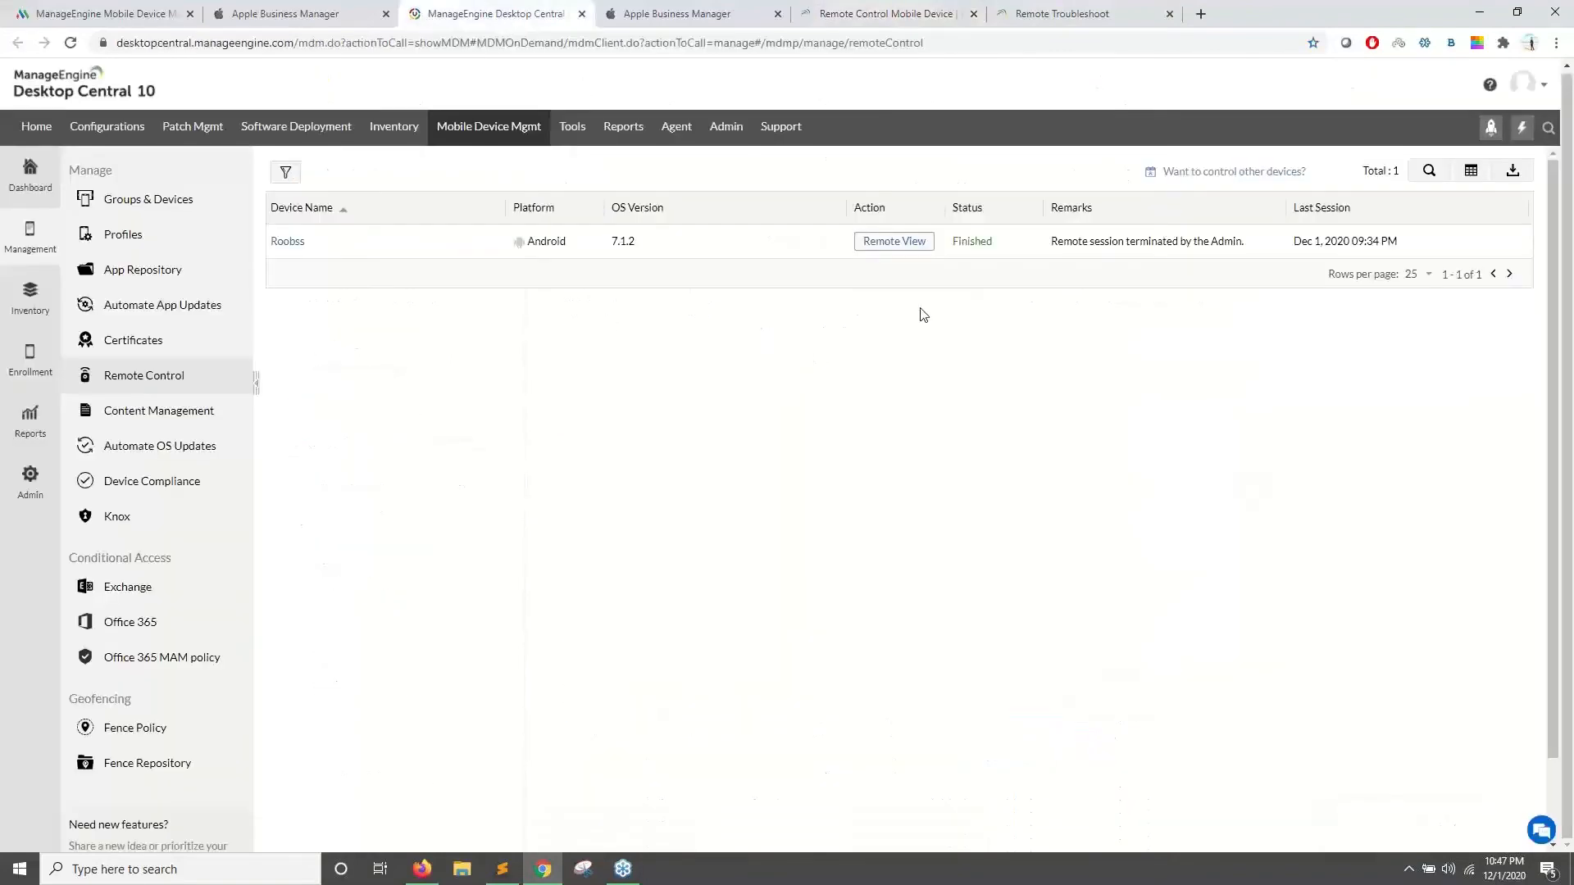
click(895, 242)
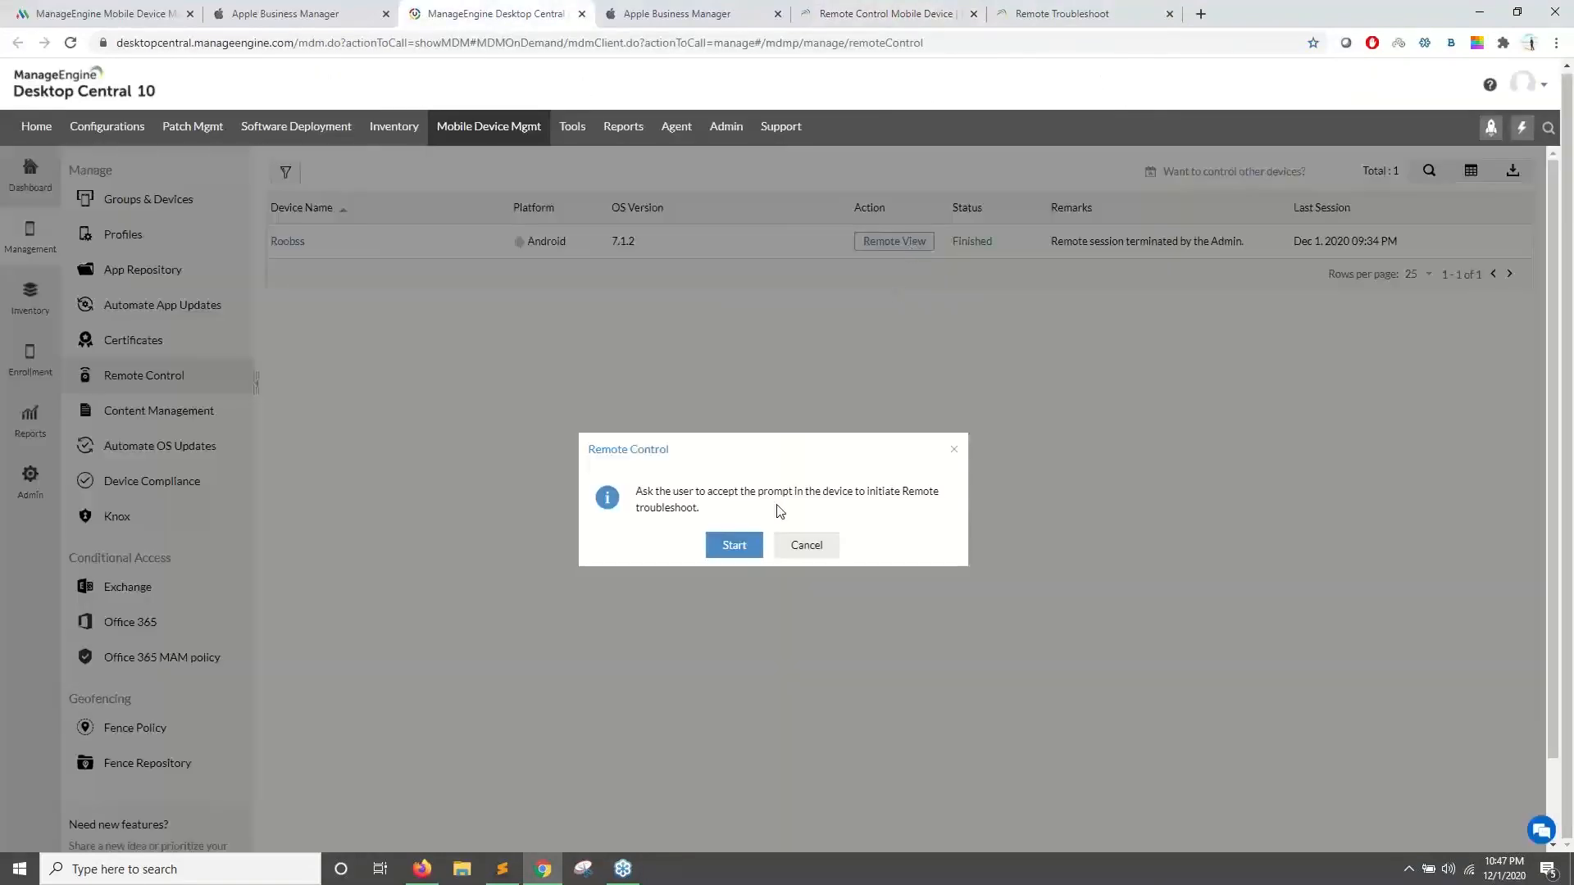
click(736, 544)
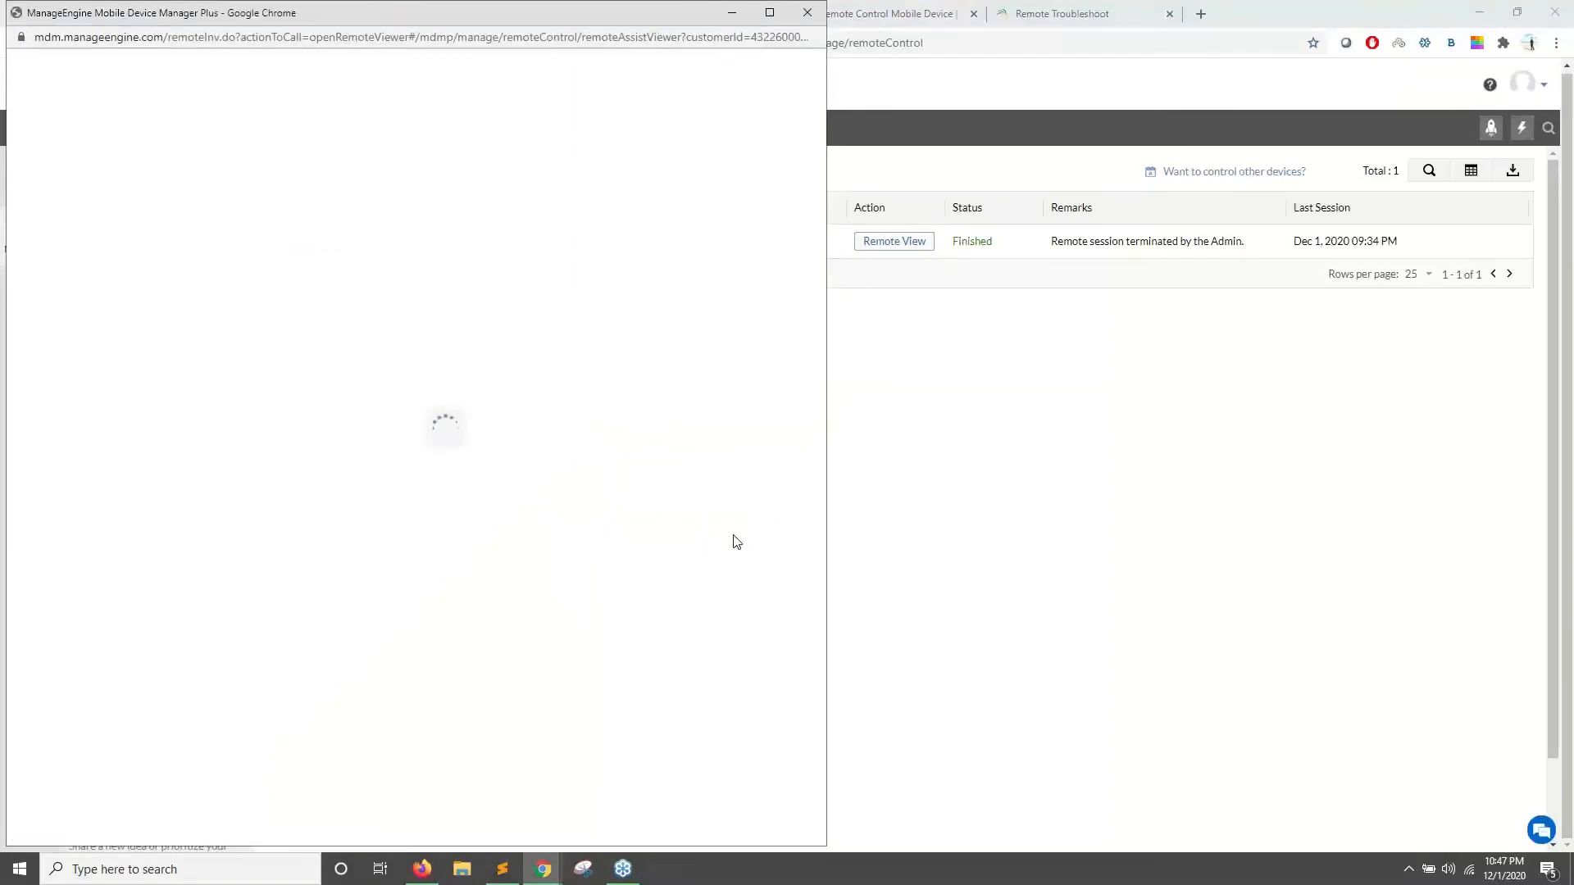
drag(647, 22, 920, 32)
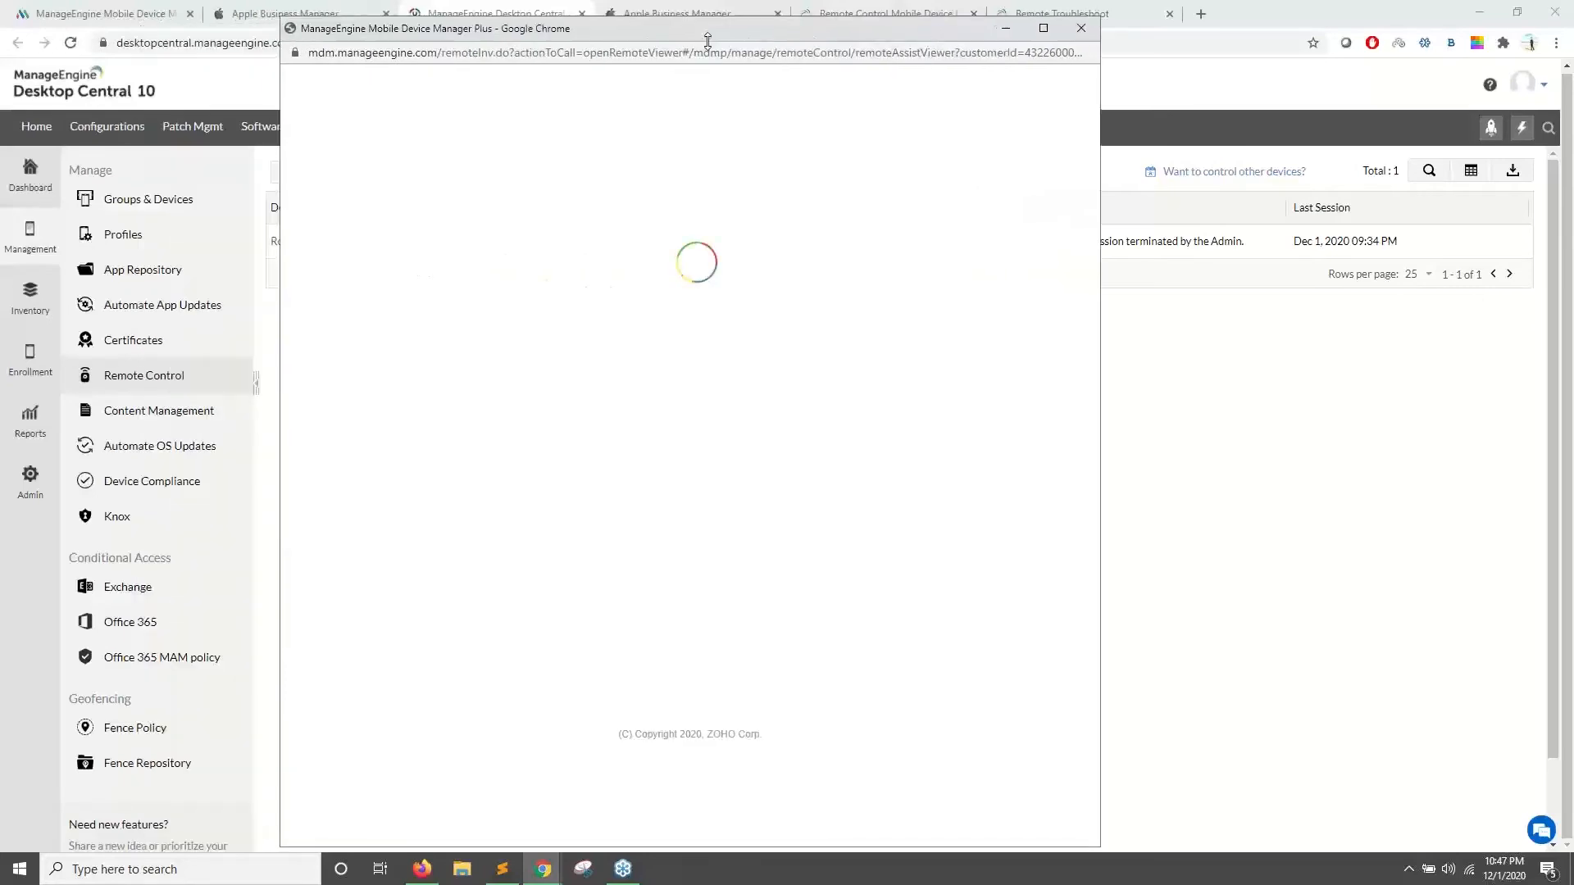
- Check the MDM Plus remote control device list, then bring the phone's viewer forward and move it right
click(118, 10)
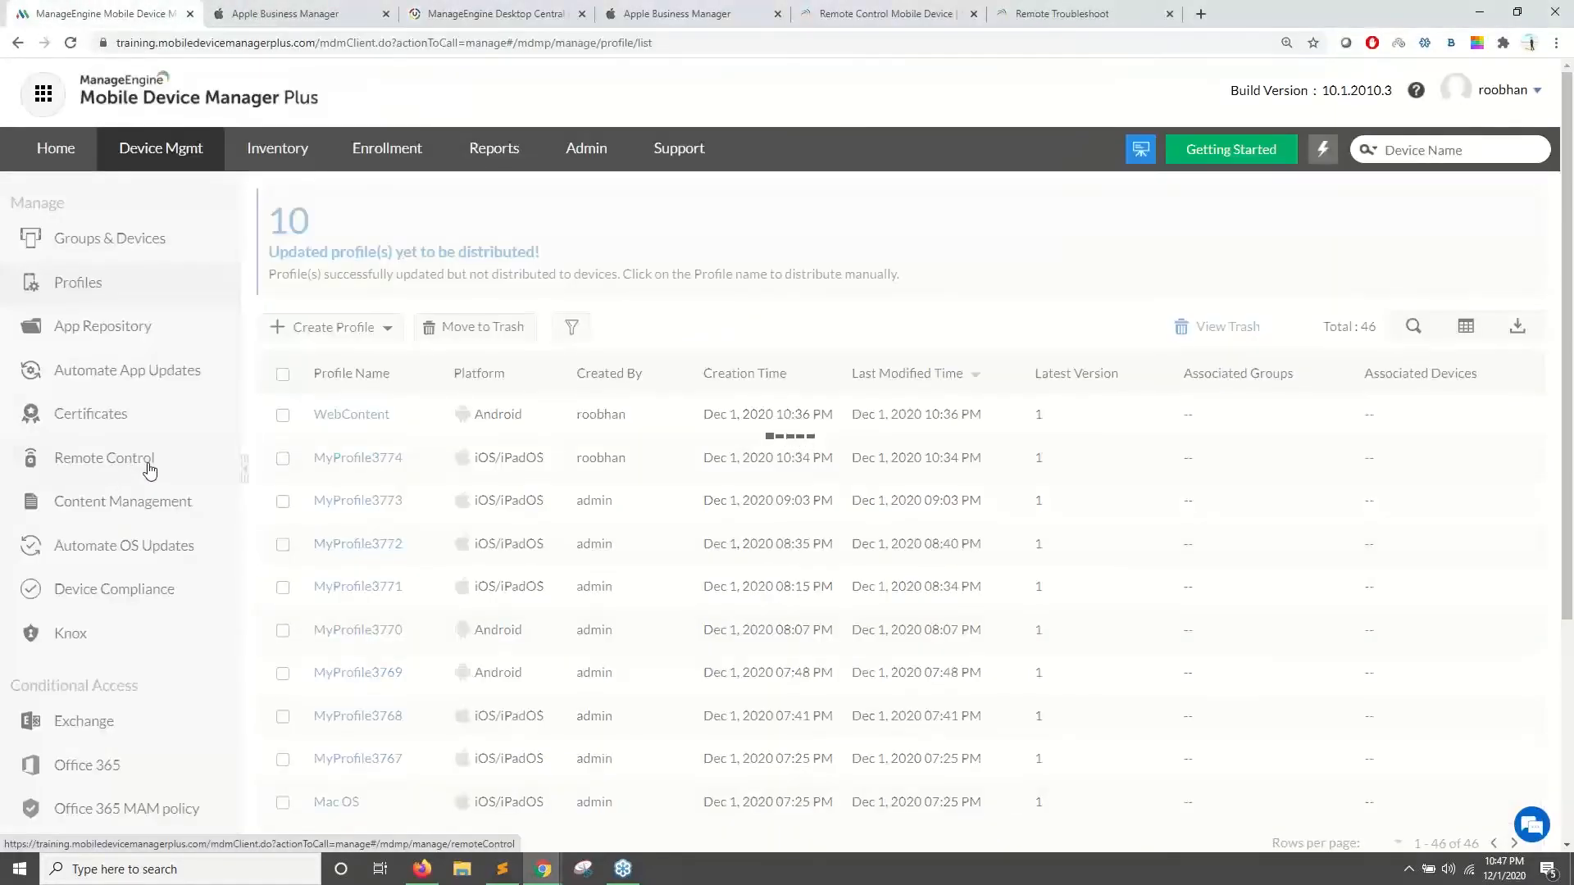
click(149, 468)
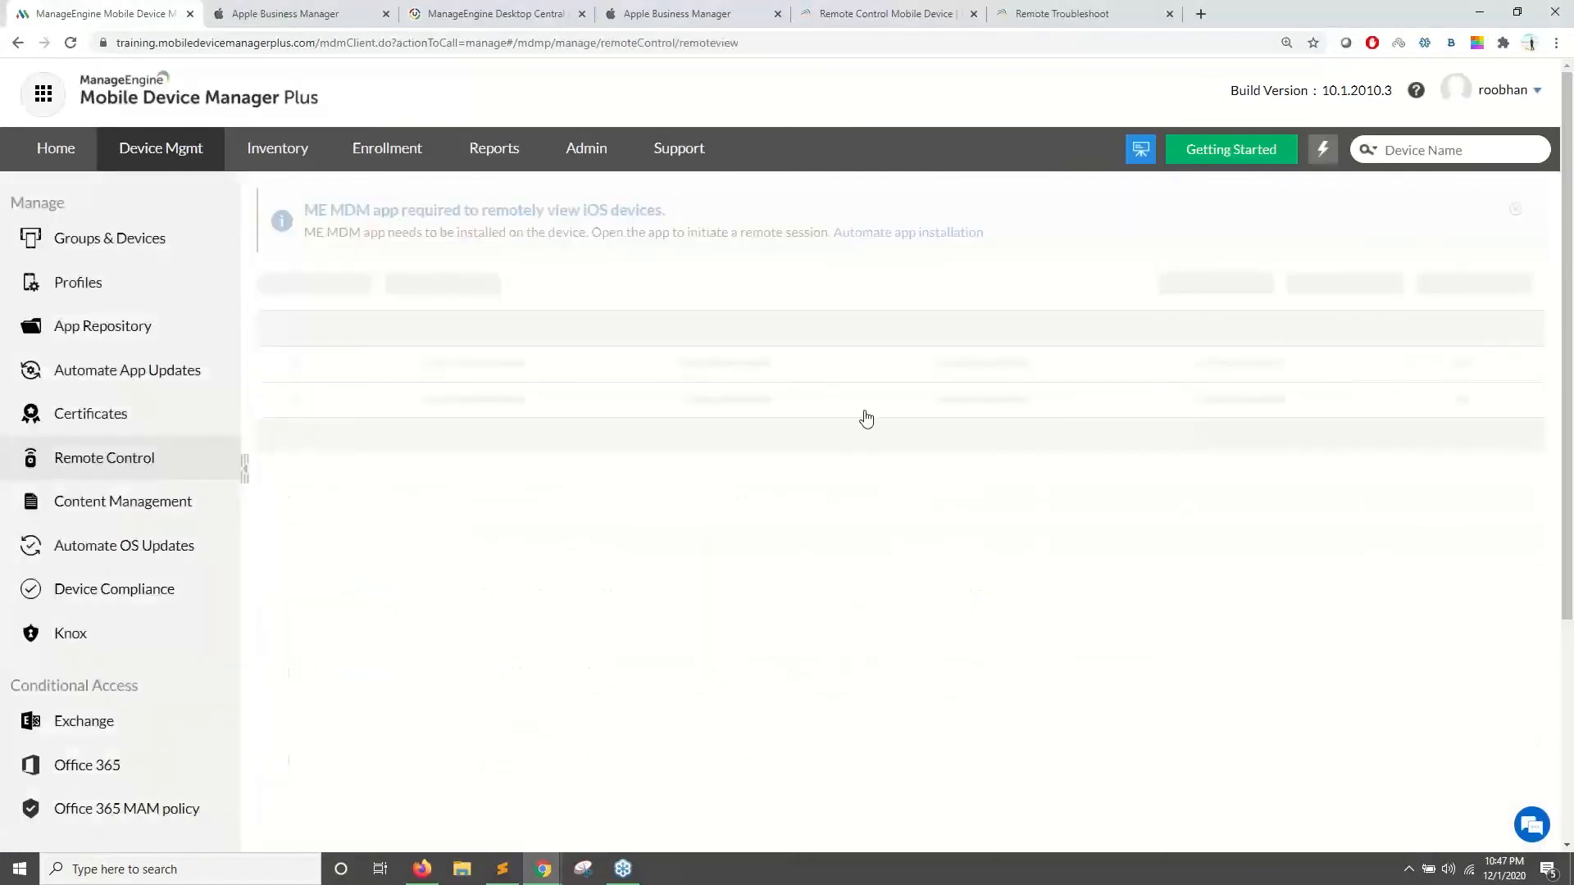
scroll(926, 423, down, 1)
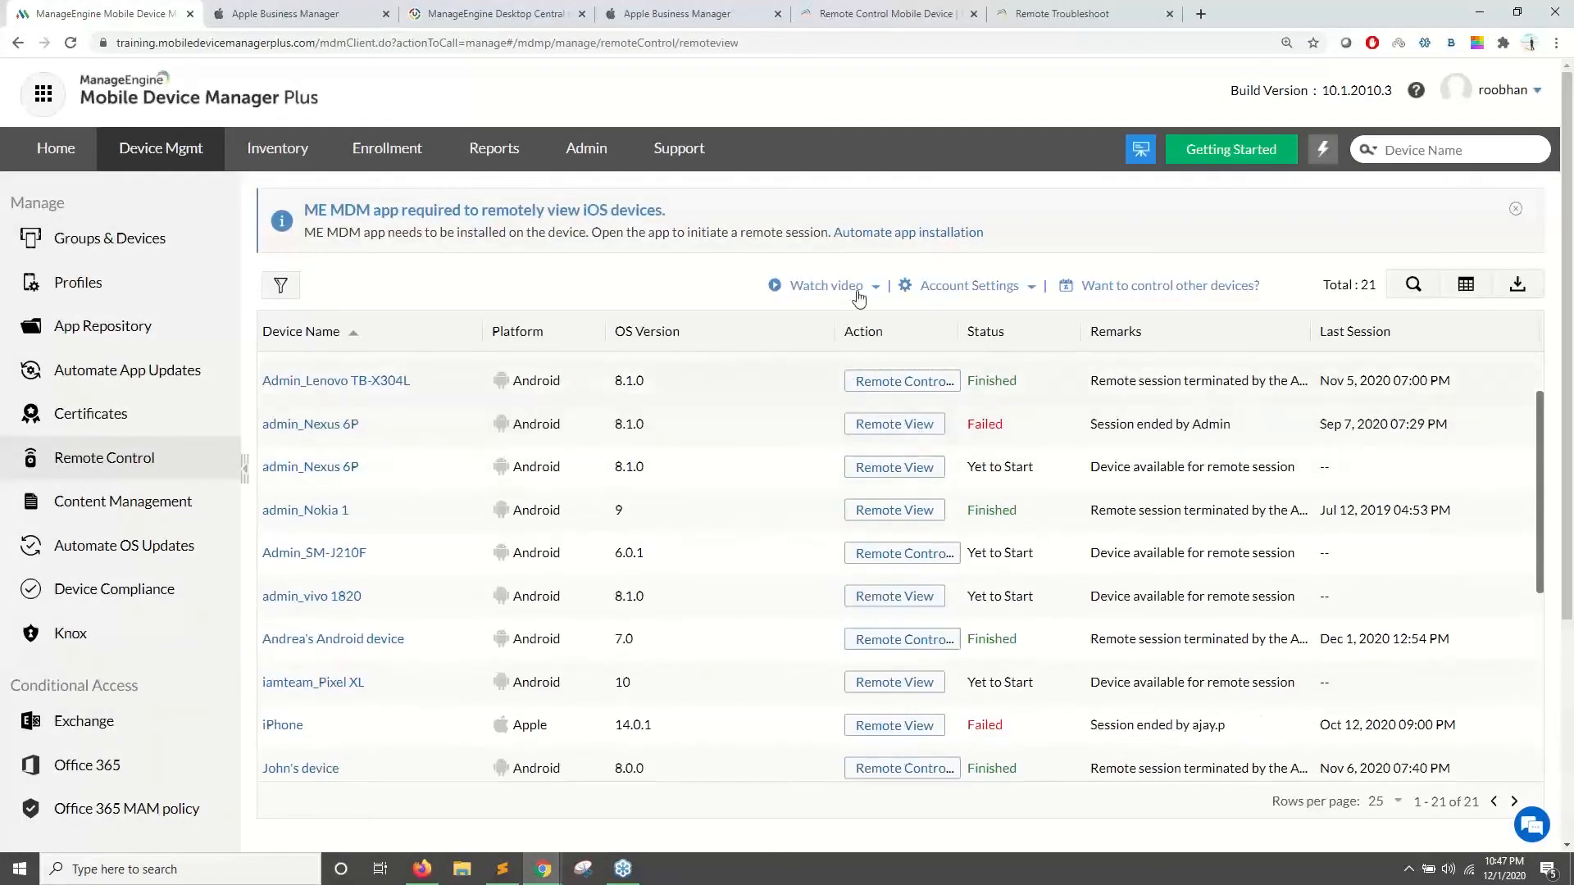
click(861, 15)
click(502, 12)
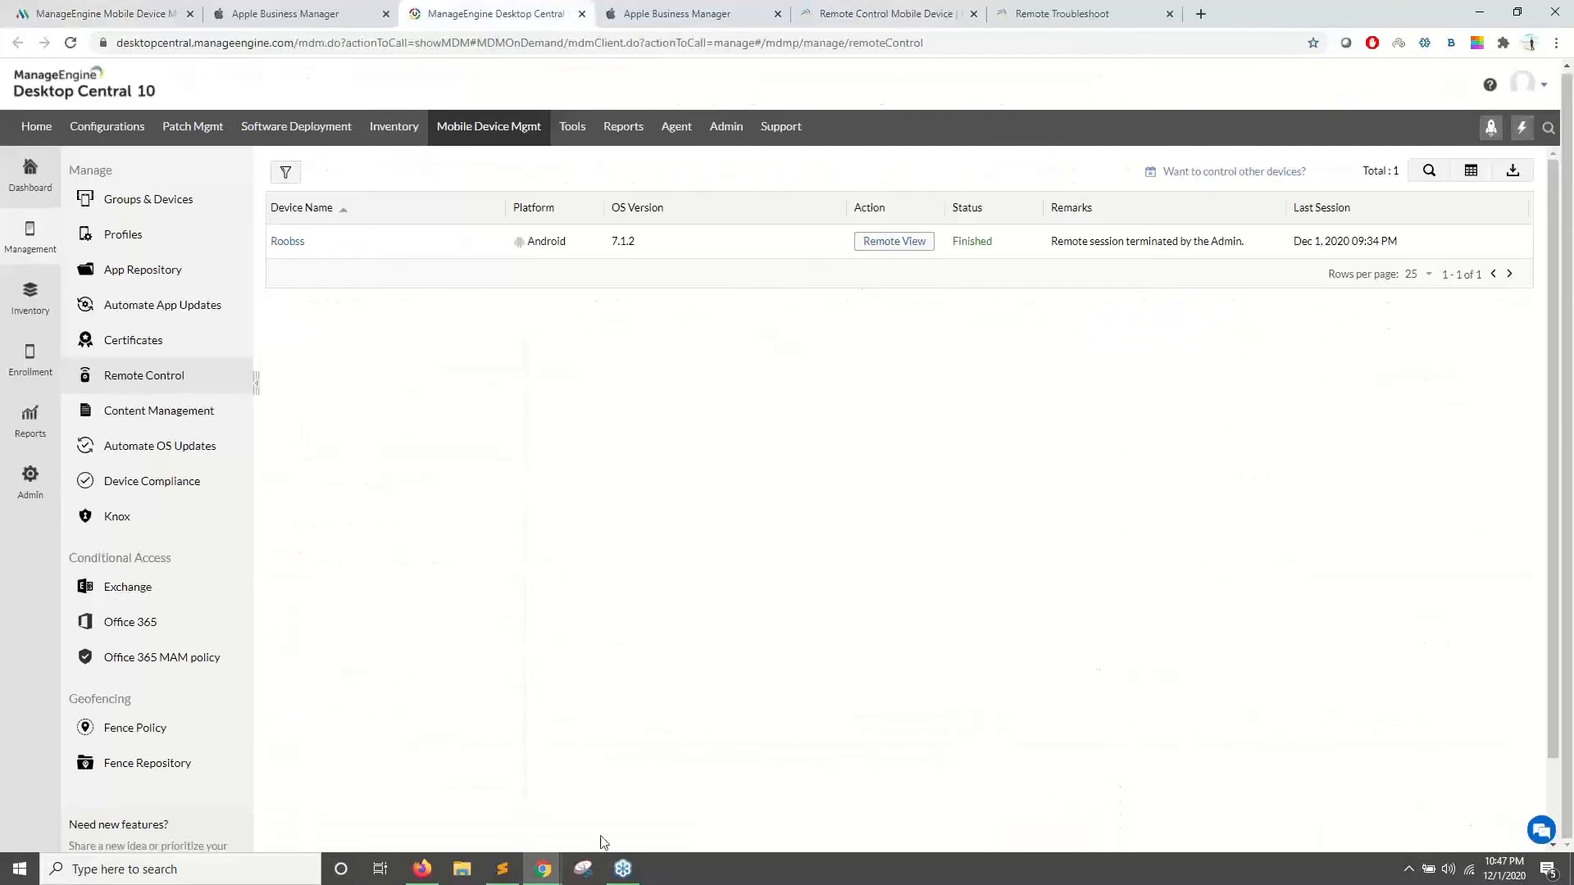
mouse_move(553, 861)
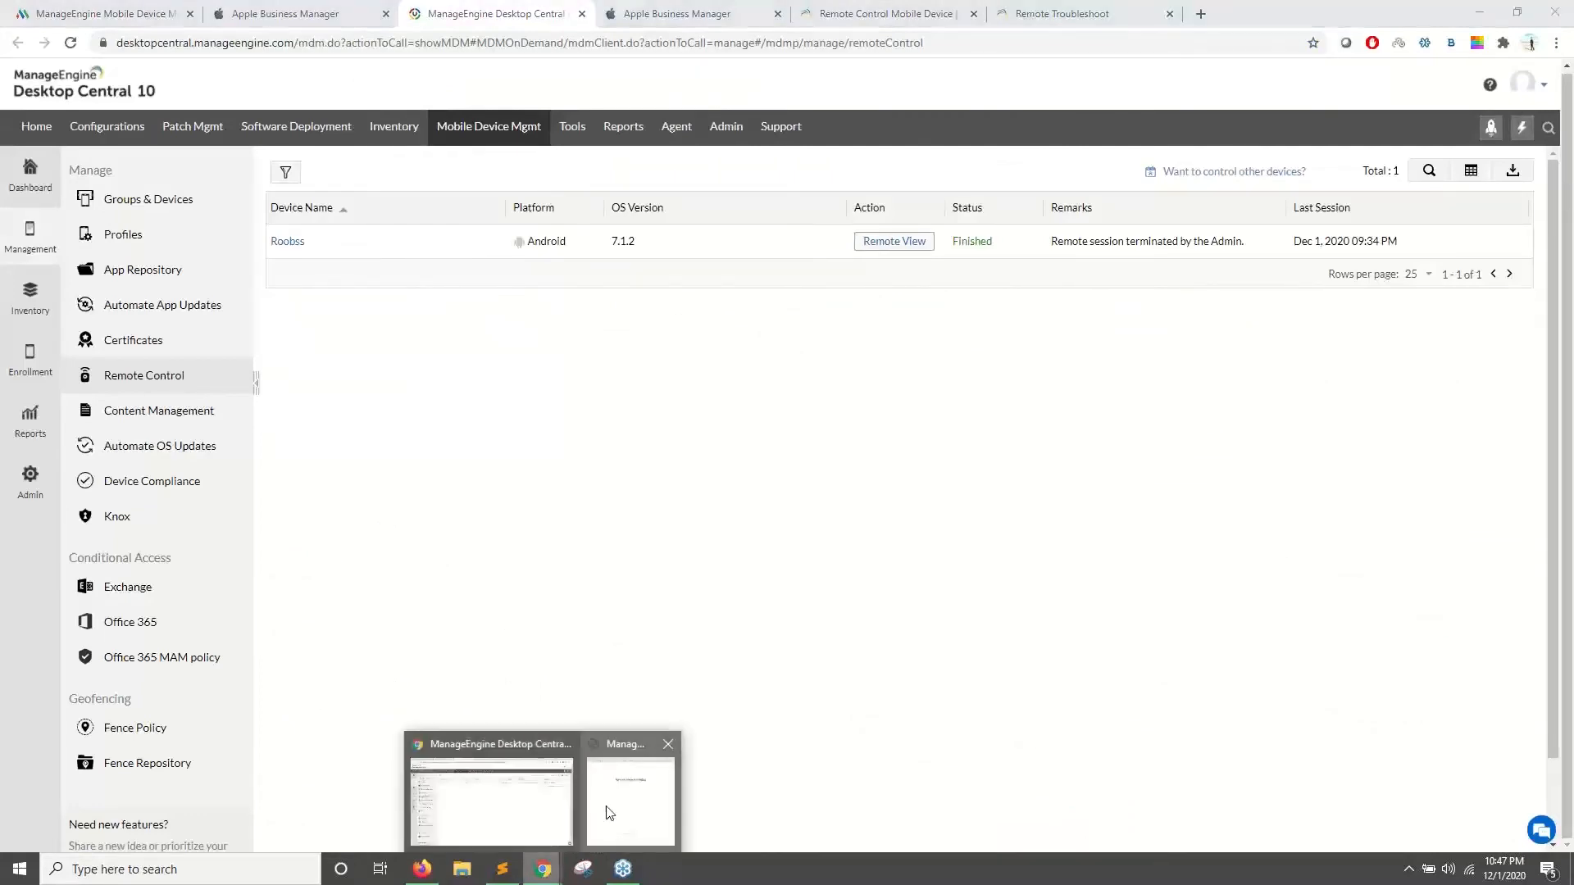
click(609, 813)
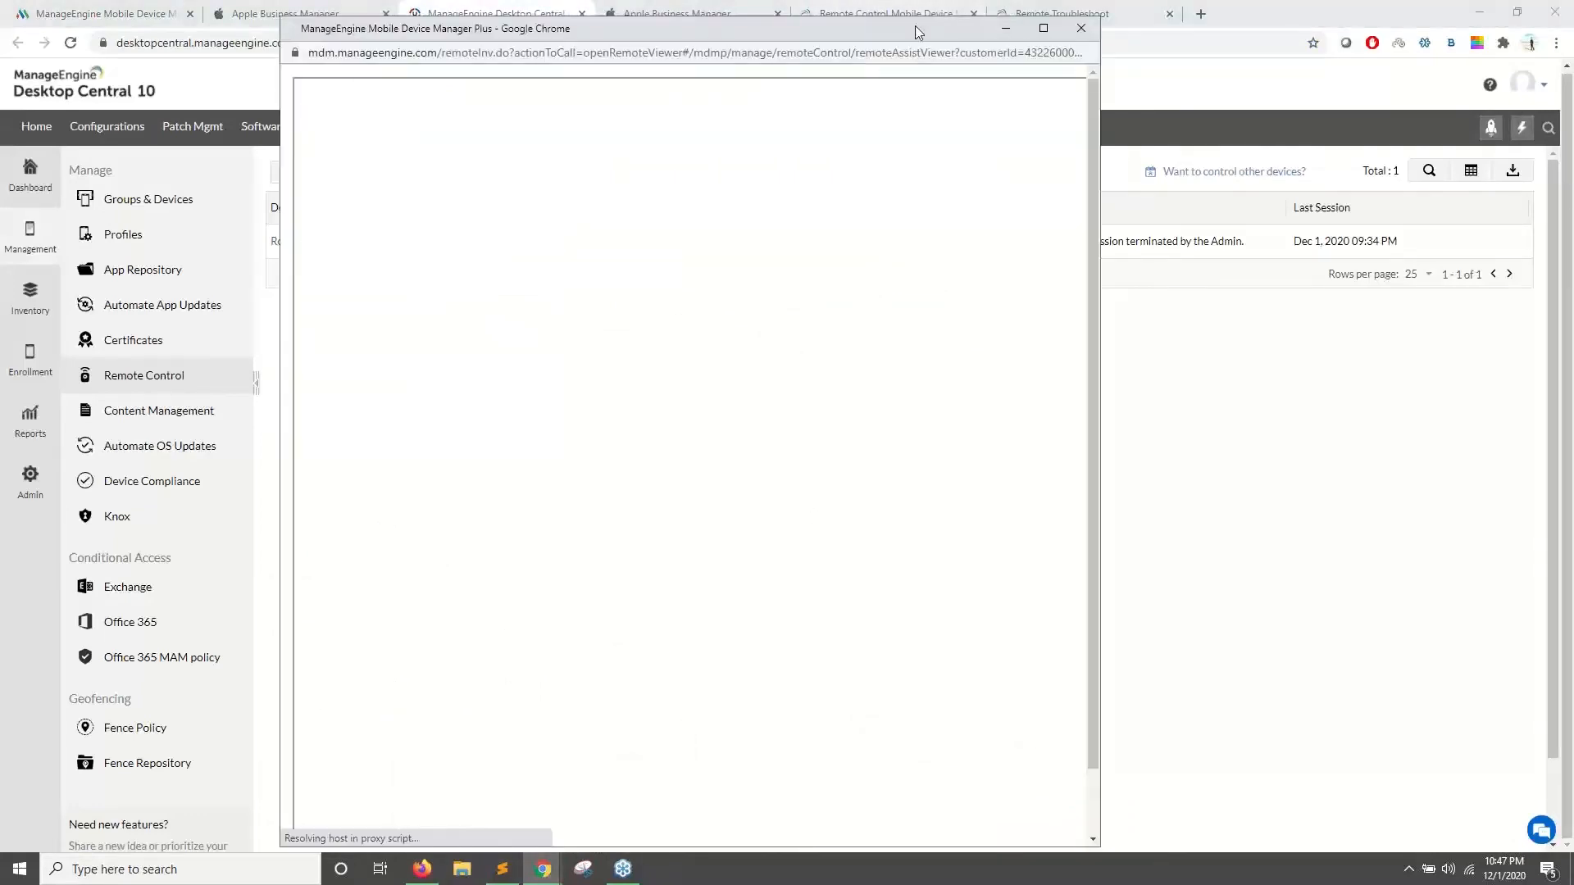
drag(908, 31, 1002, 26)
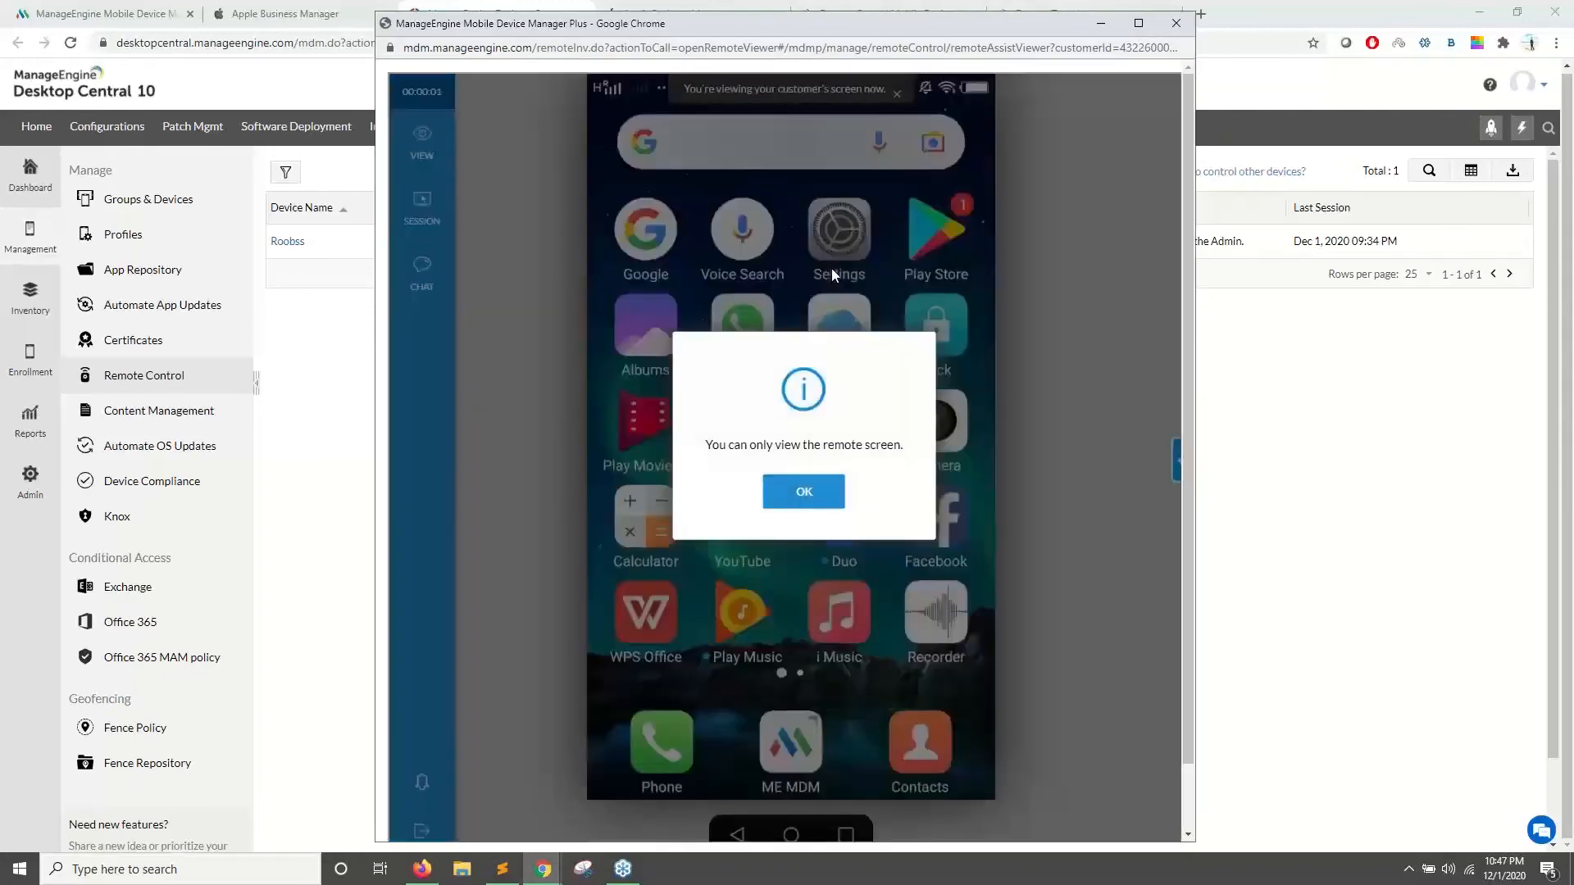
- Maximize the remote view to watch the phone's MDM app Content Catalog and home screen, then minimize it
click(805, 492)
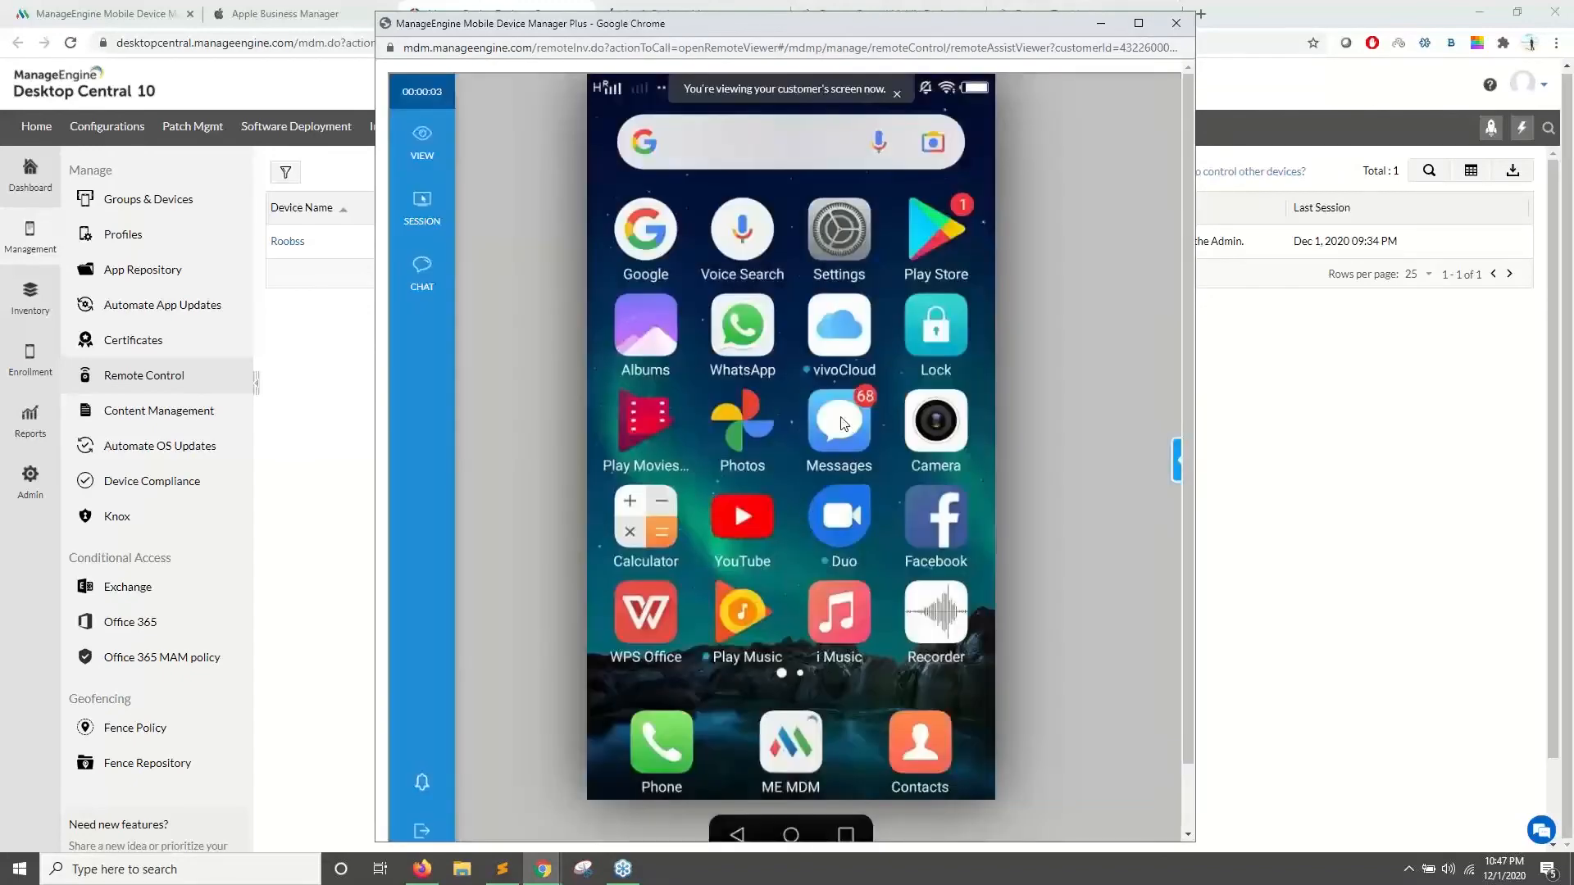
click(1138, 23)
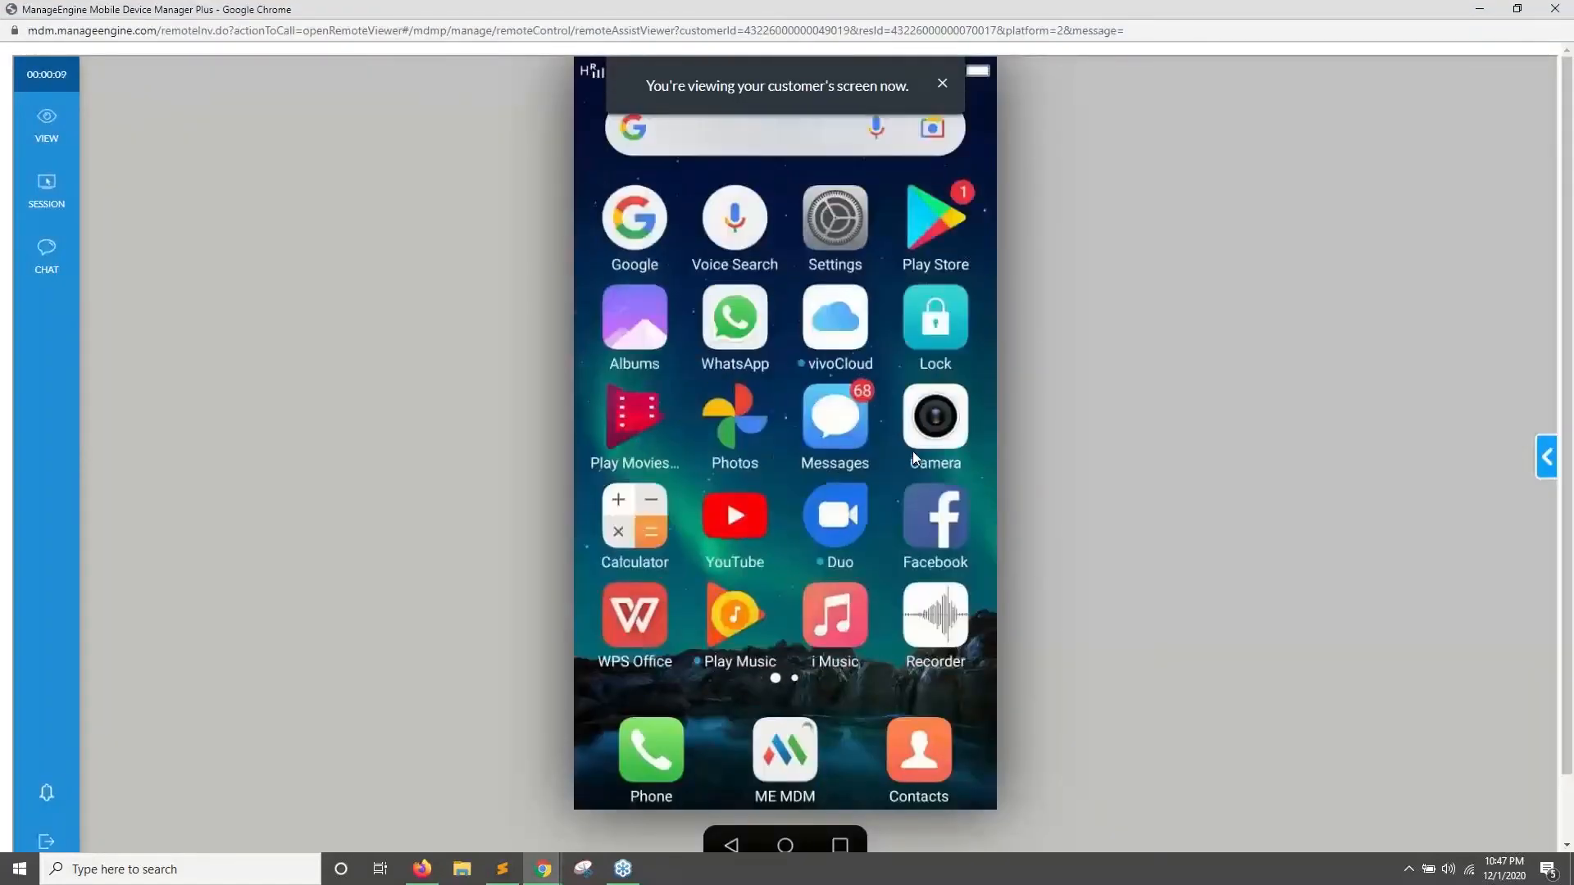
click(779, 753)
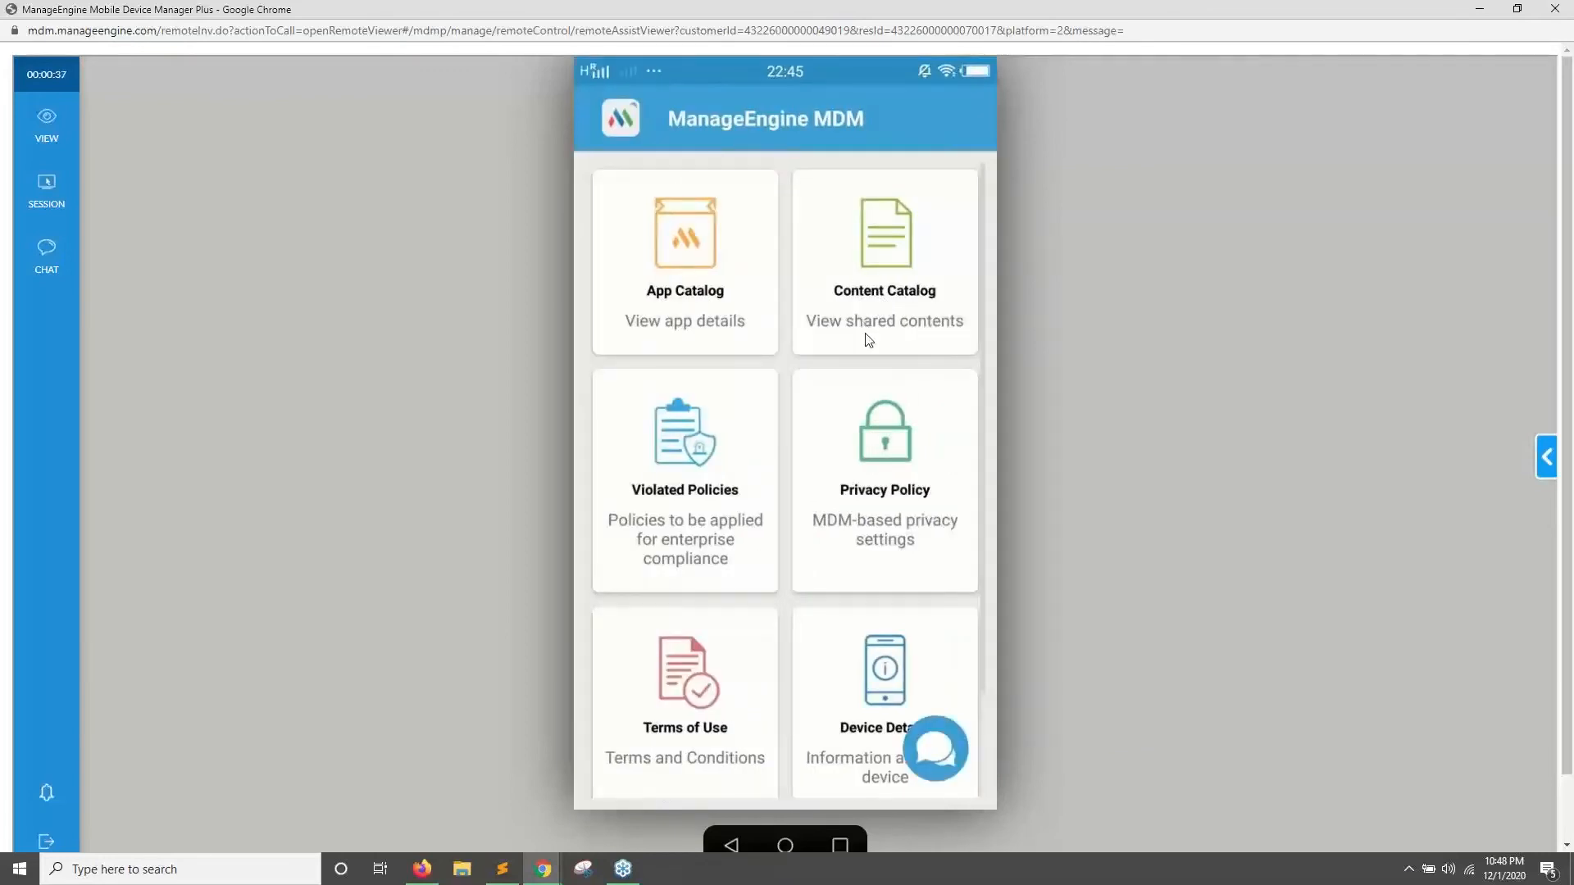
click(837, 345)
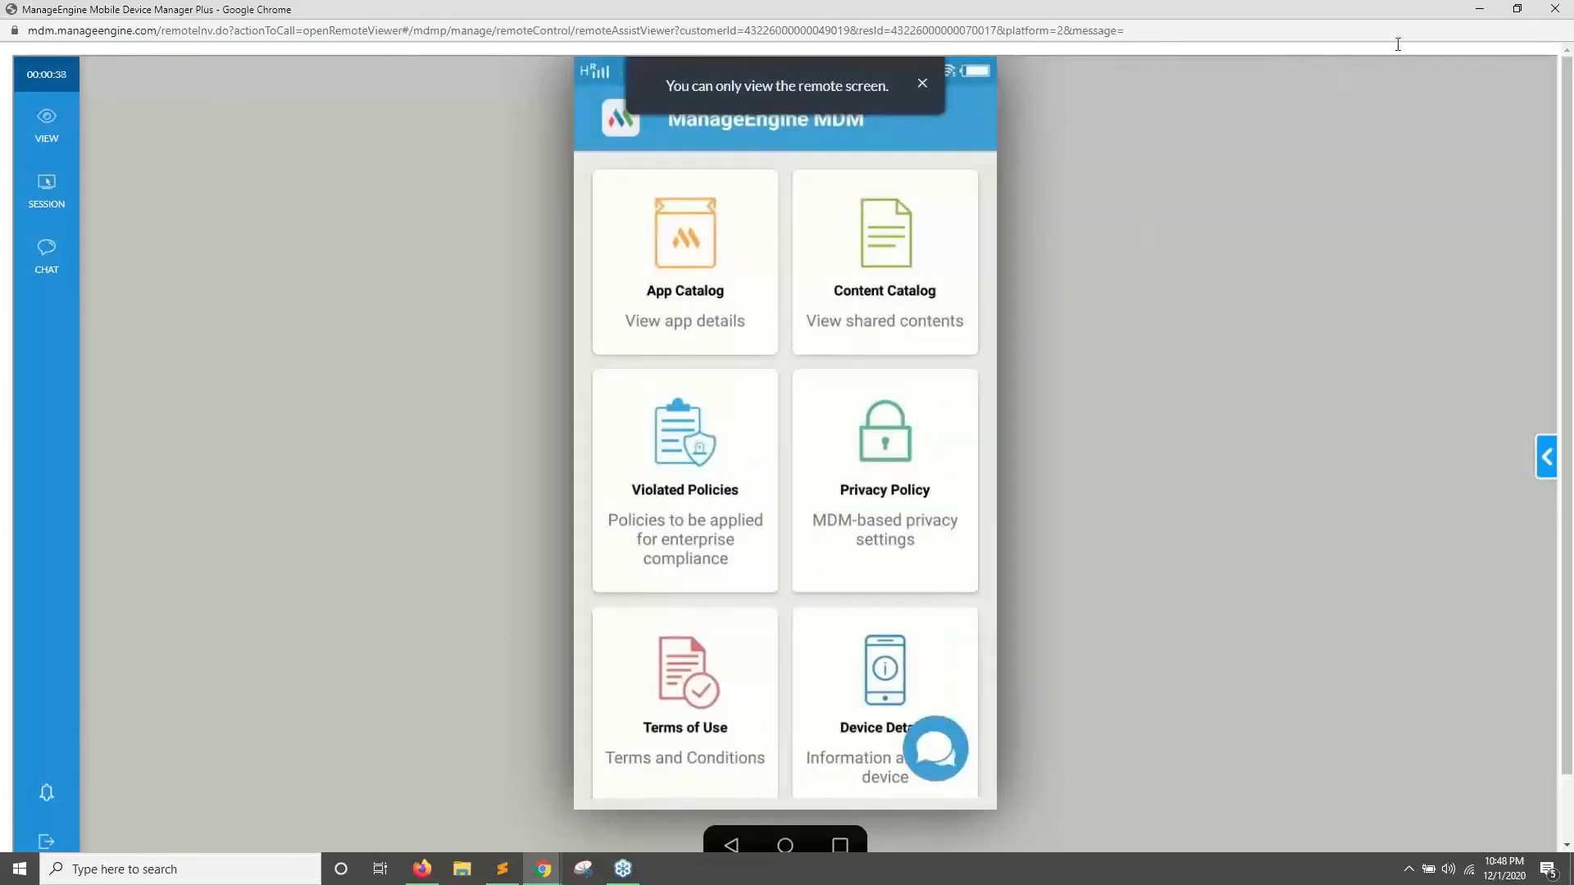
click(1480, 9)
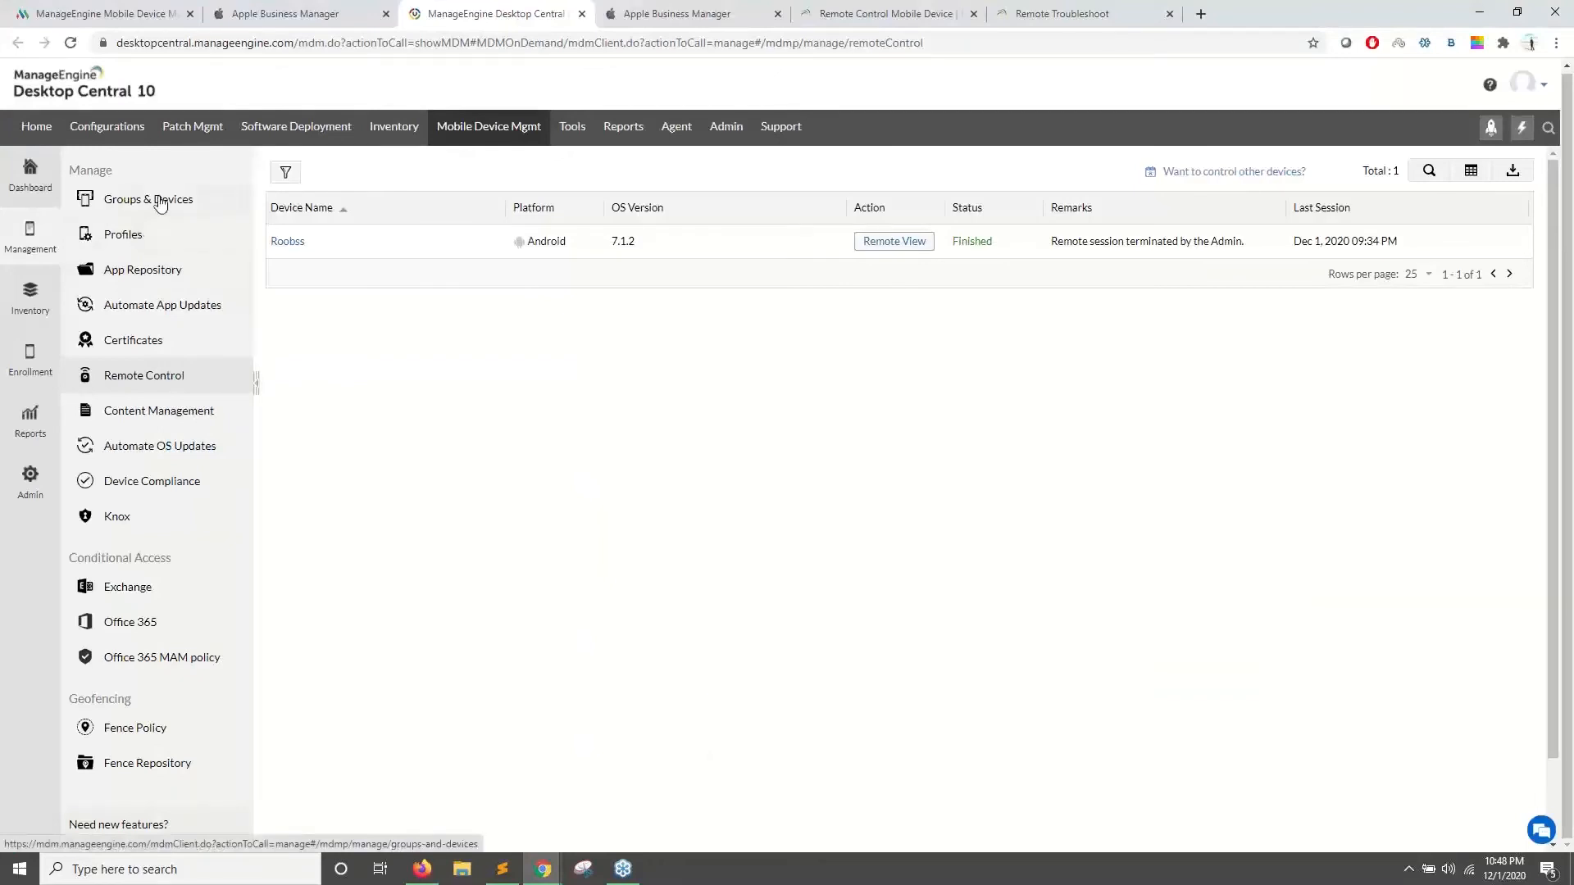
- Associate the KIOSK profile with the Android phone from its device details
click(160, 202)
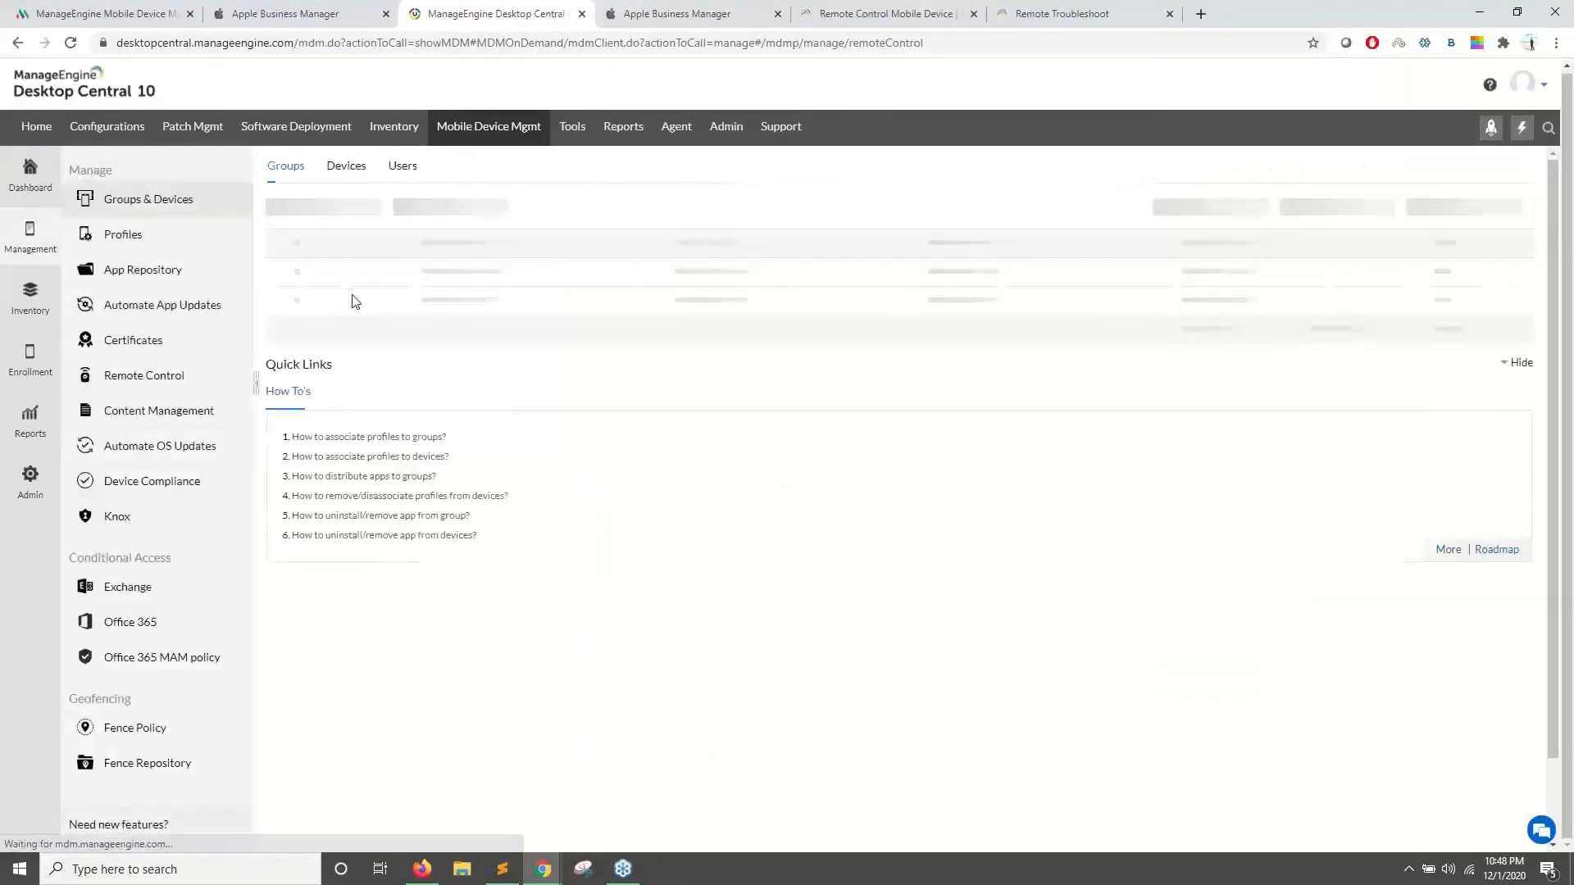
click(344, 170)
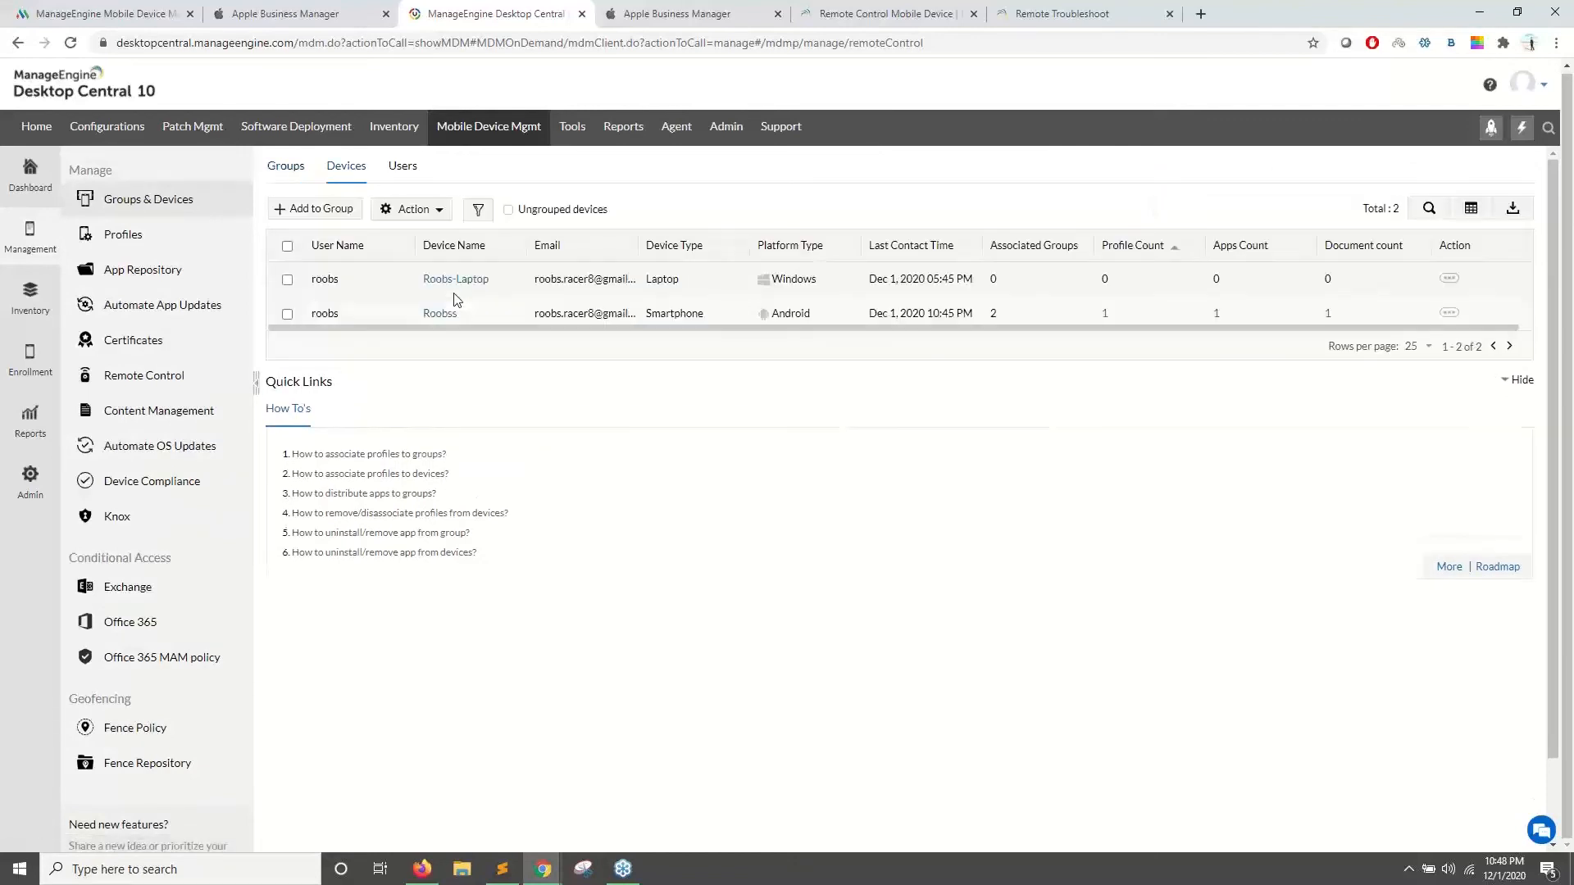
click(445, 313)
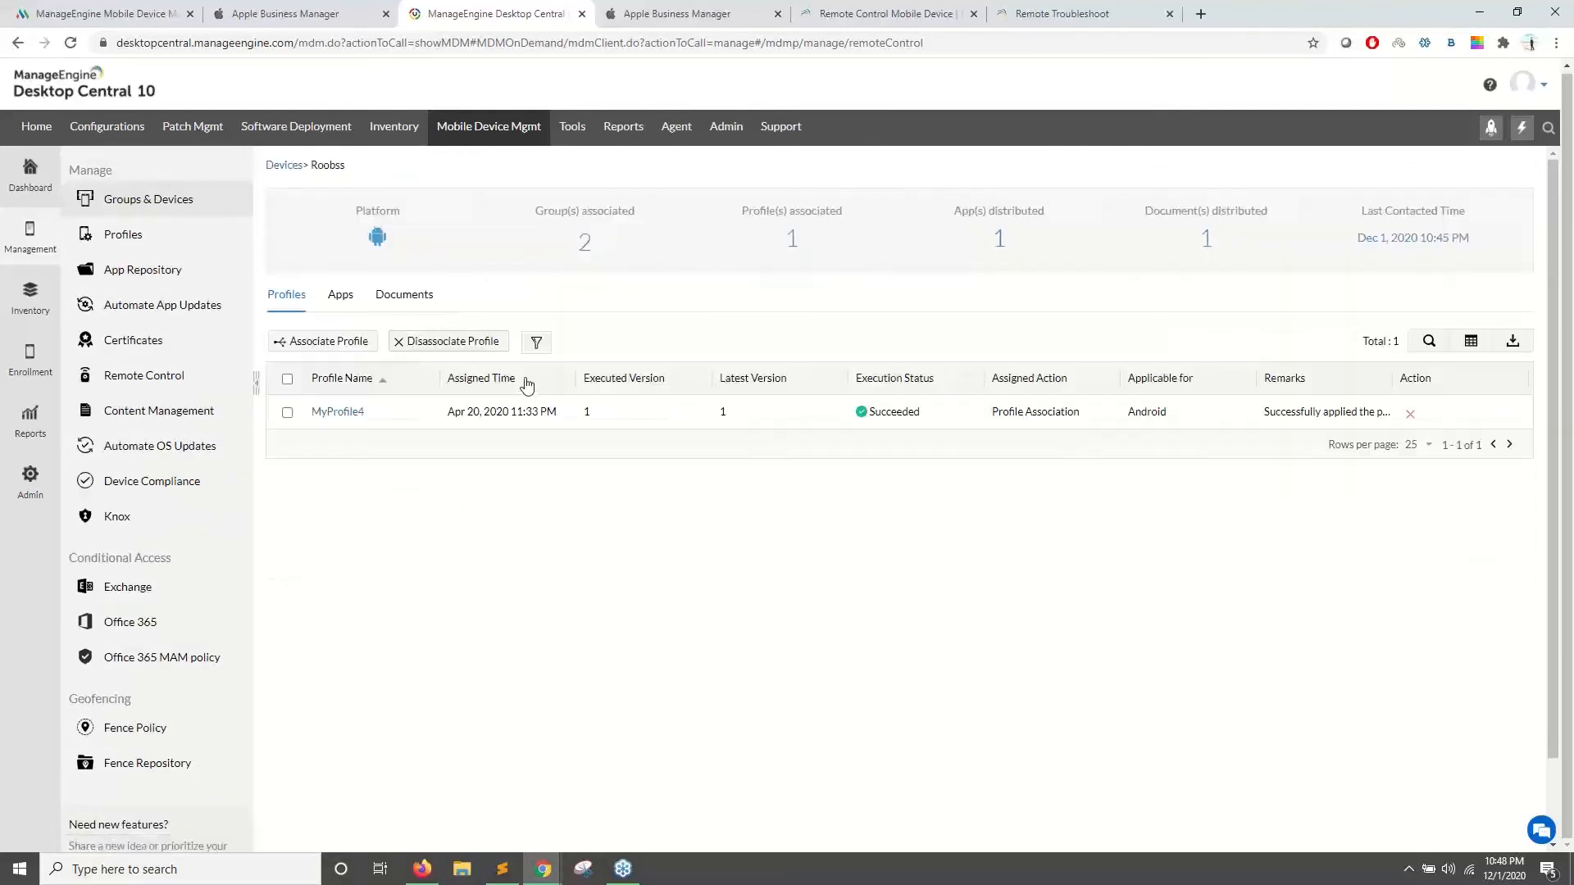
click(342, 341)
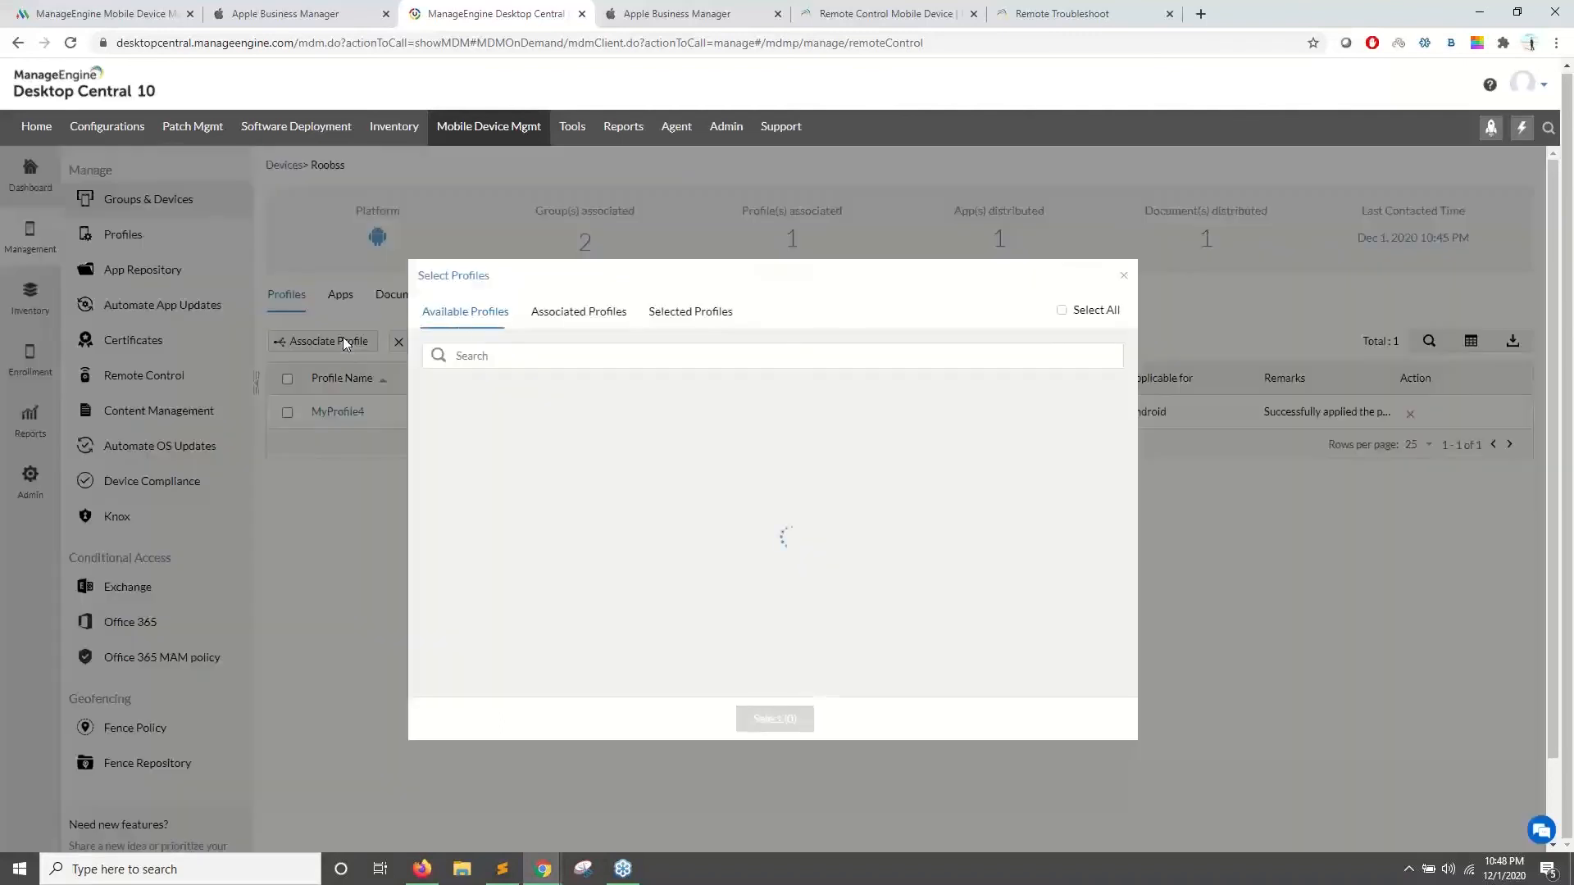
click(521, 413)
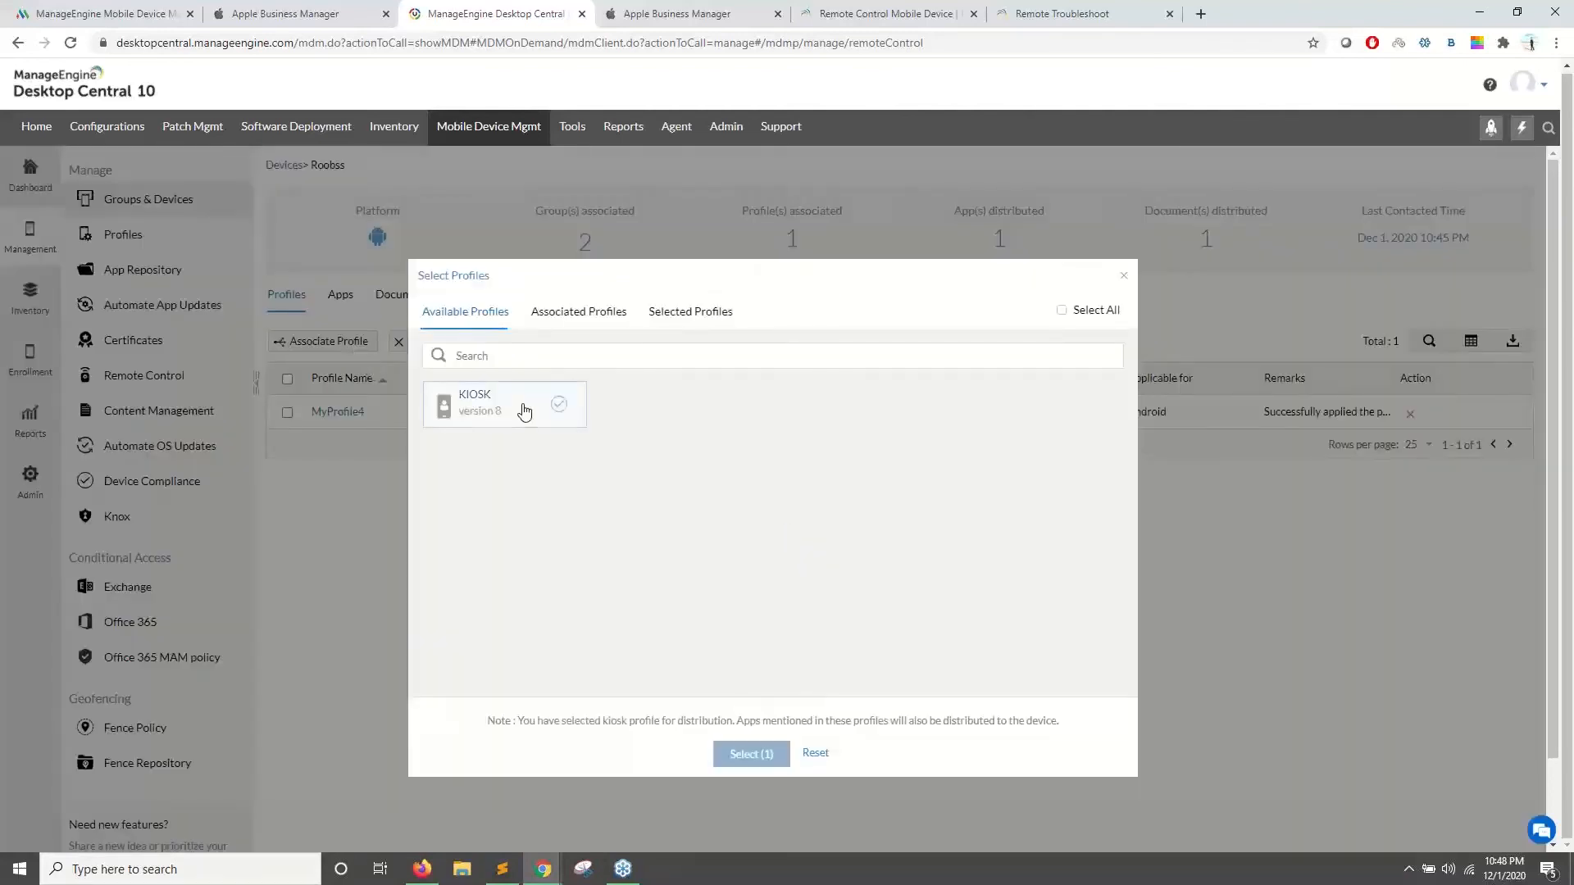
click(752, 755)
- Check the phone's kiosk home screen in the enlarged remote view, then minimize it
mouse_move(543, 868)
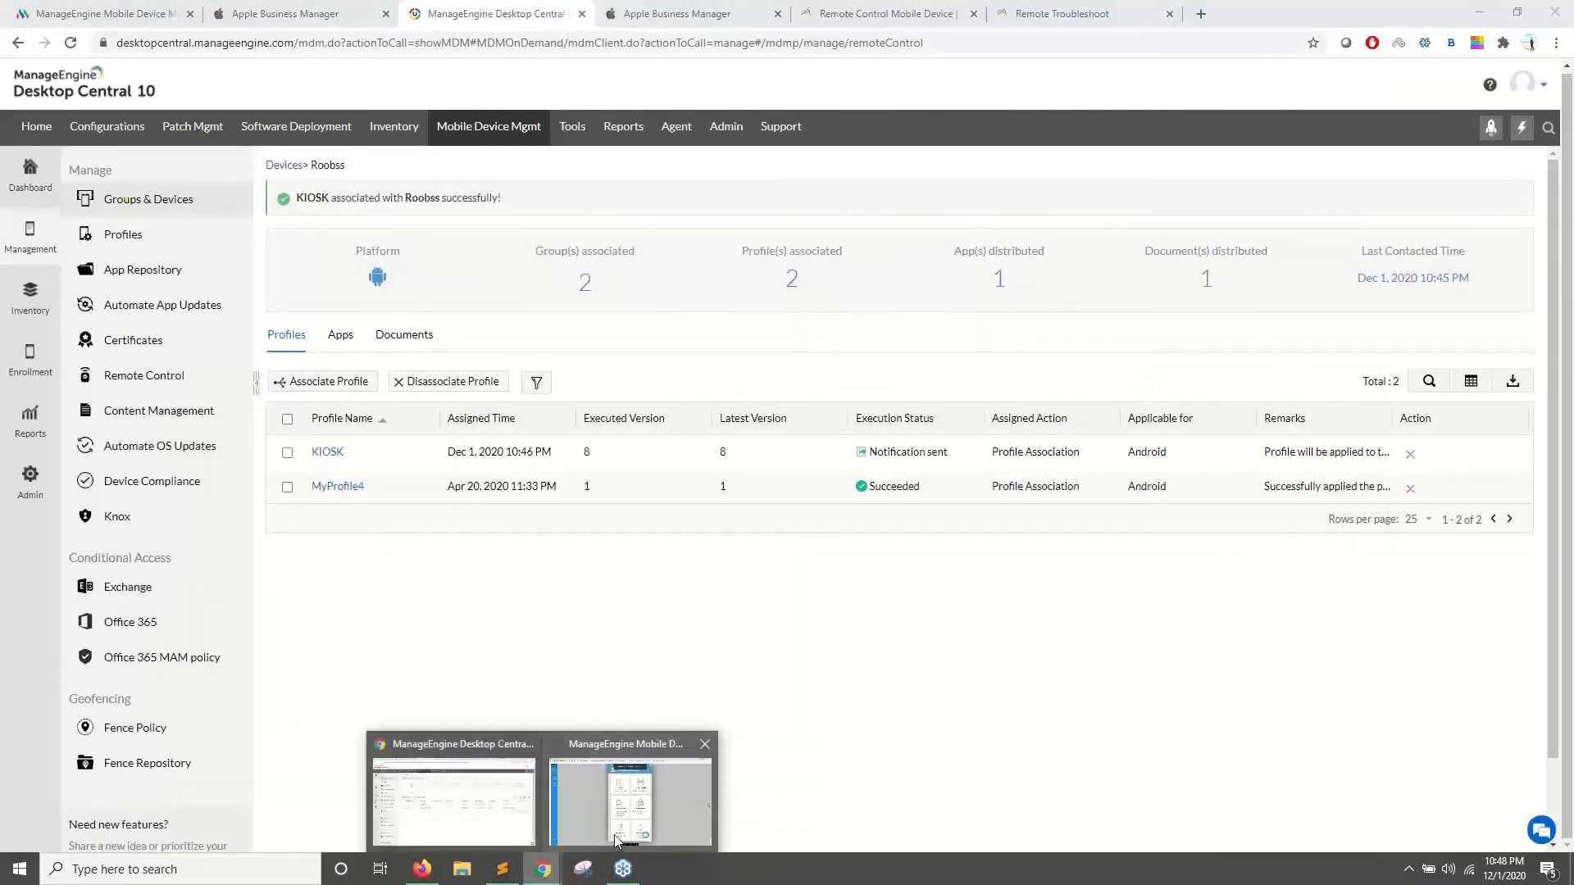
click(616, 839)
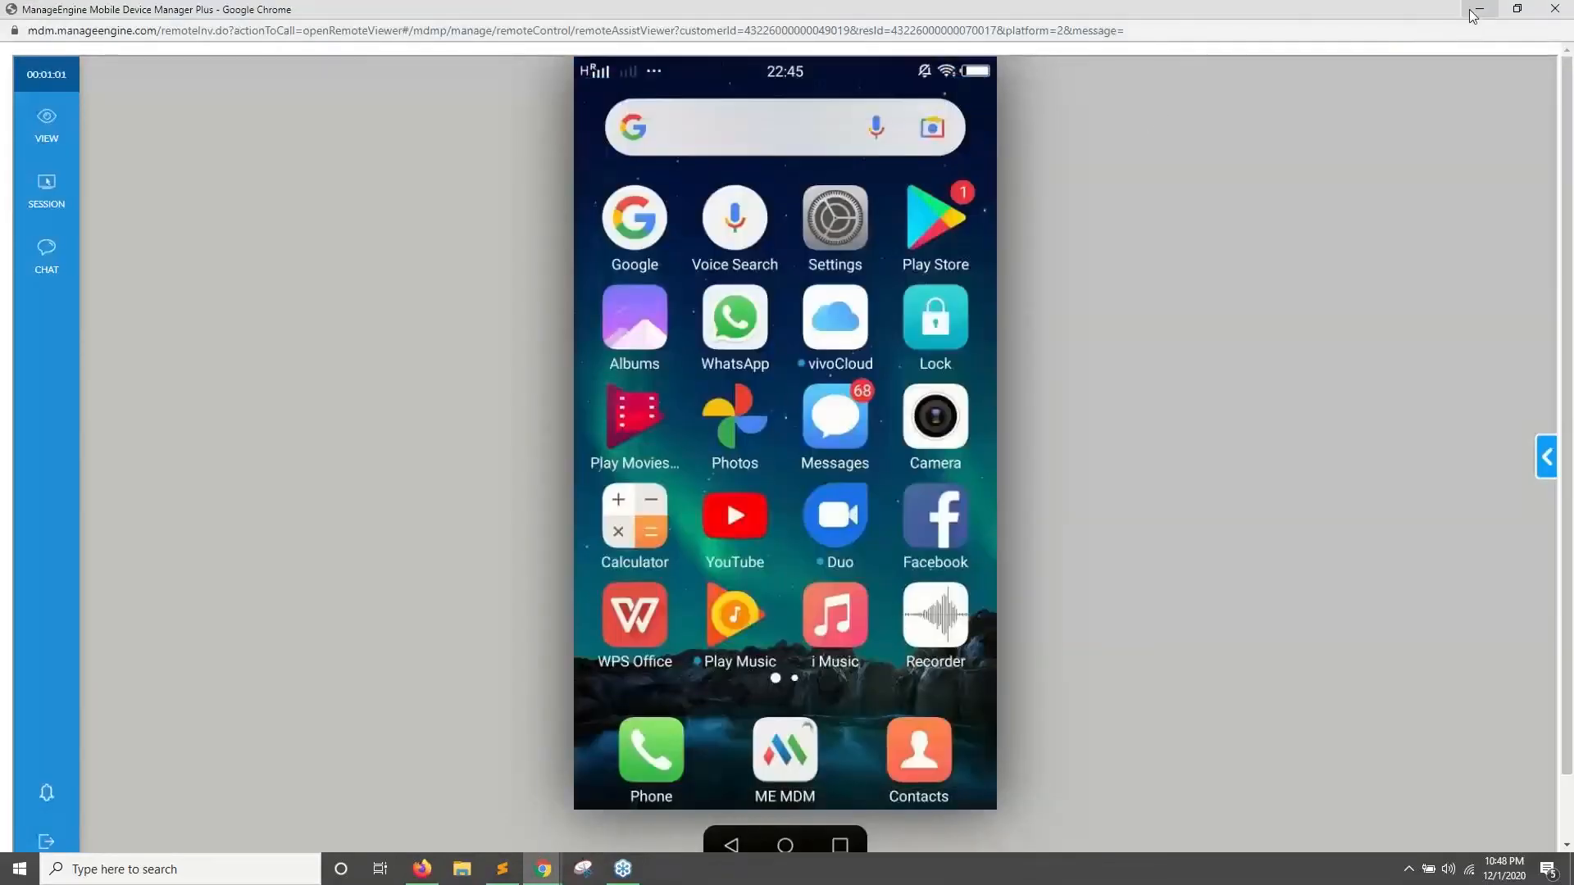
click(1517, 9)
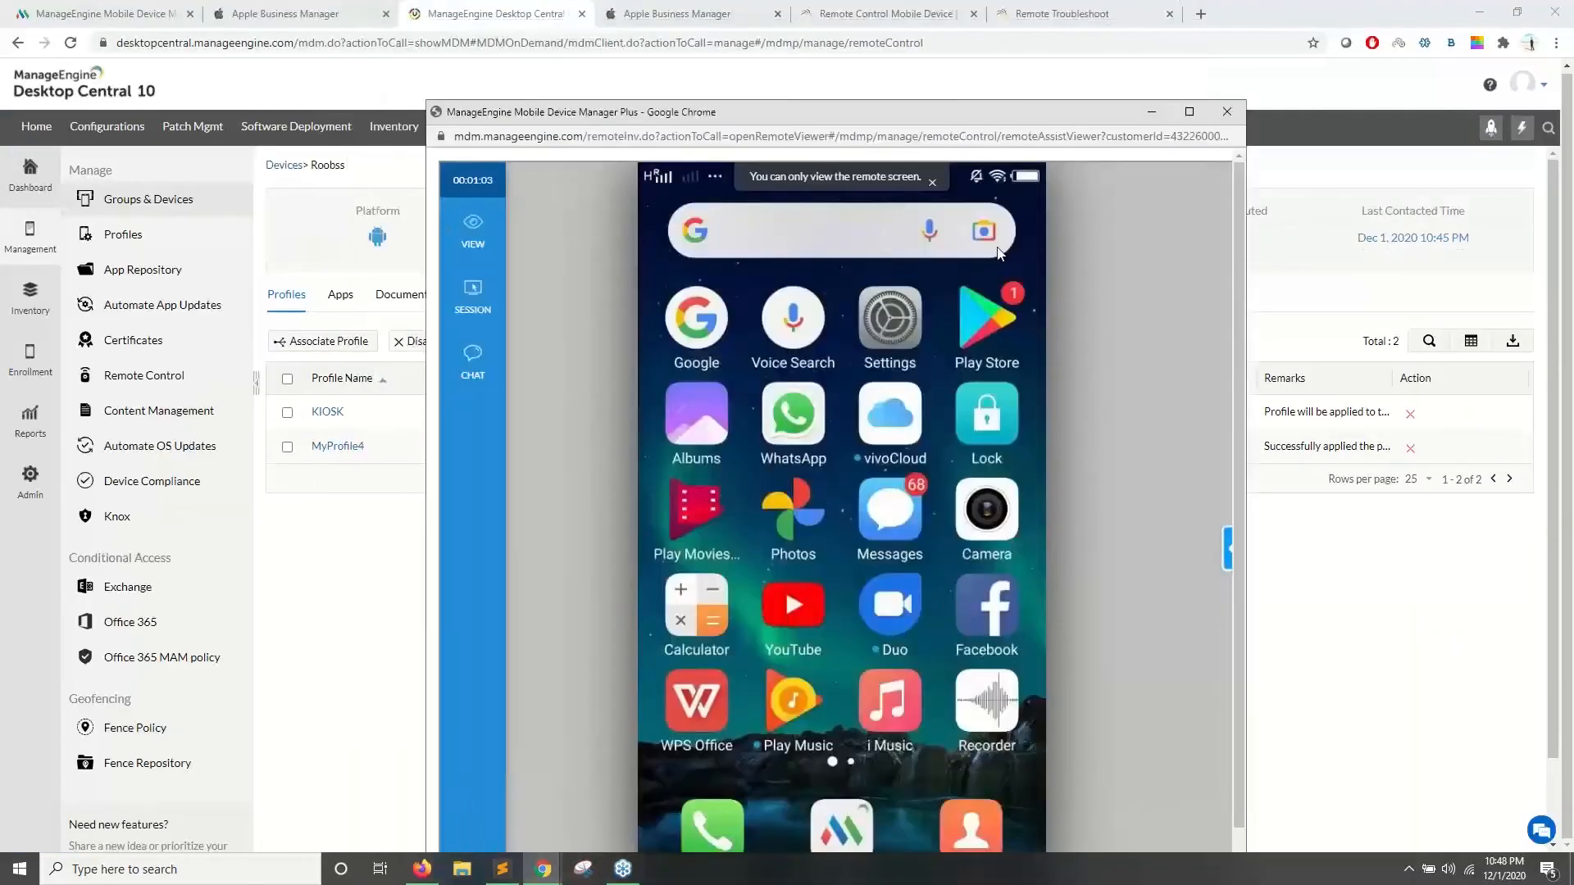
drag(955, 112, 531, 82)
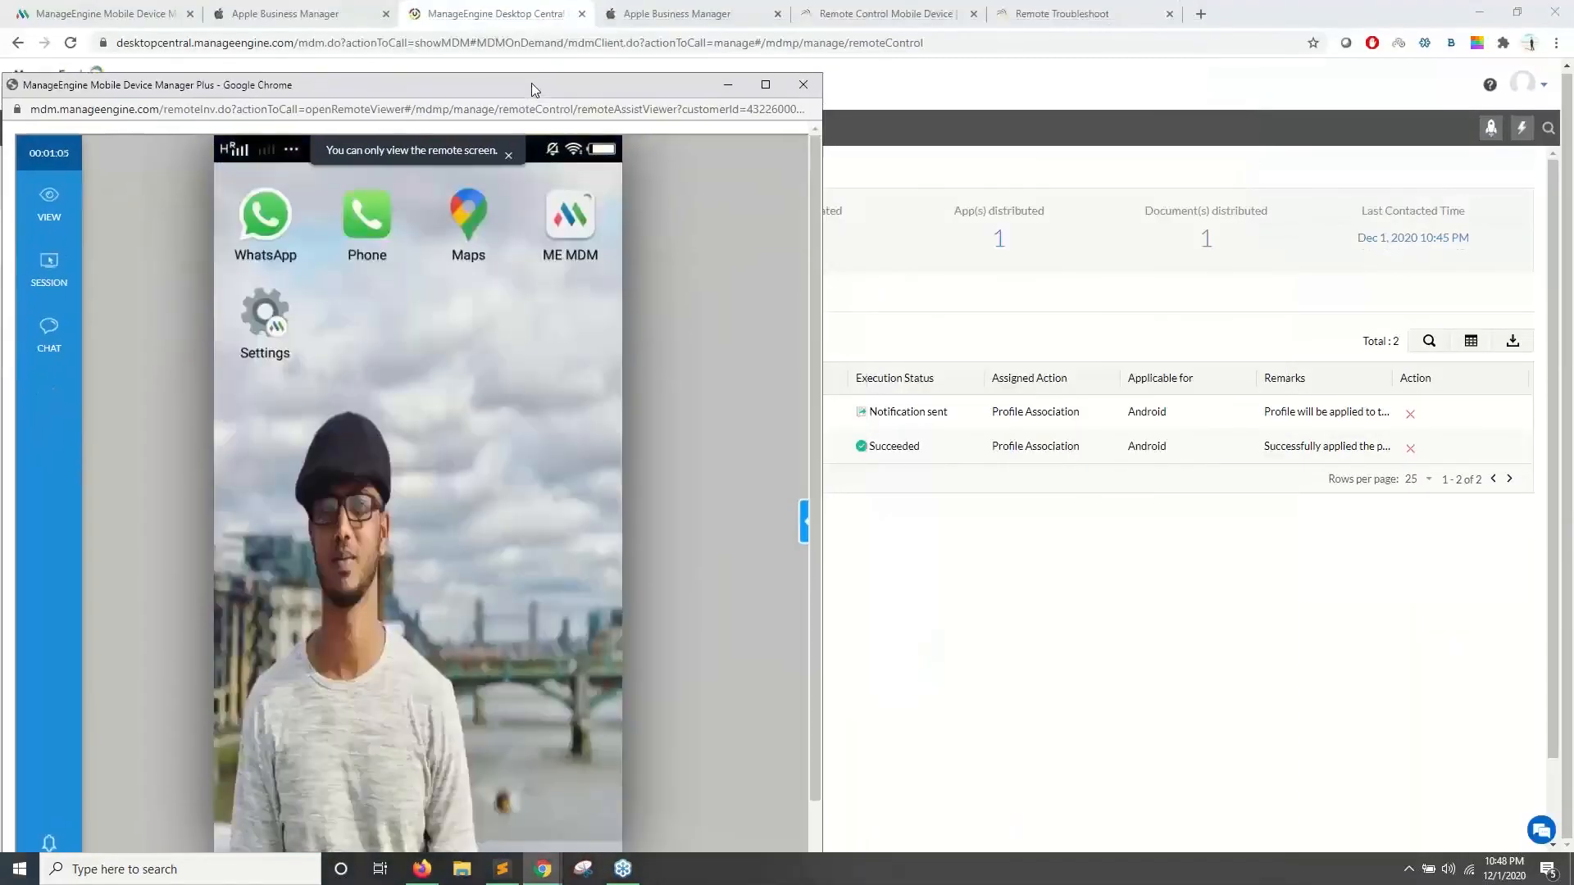
click(764, 86)
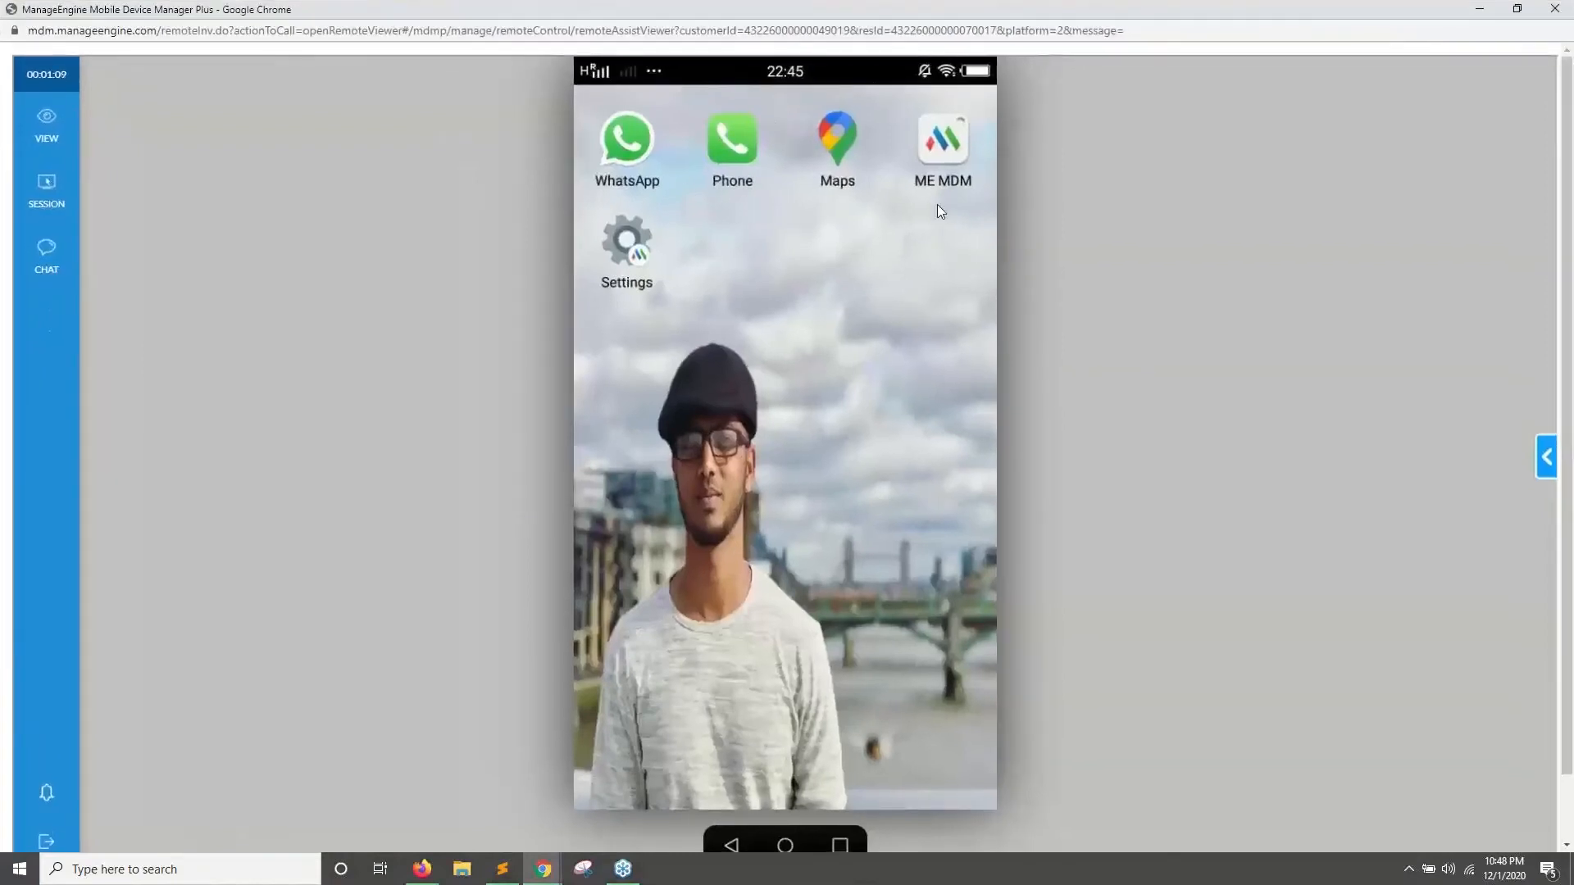
click(771, 218)
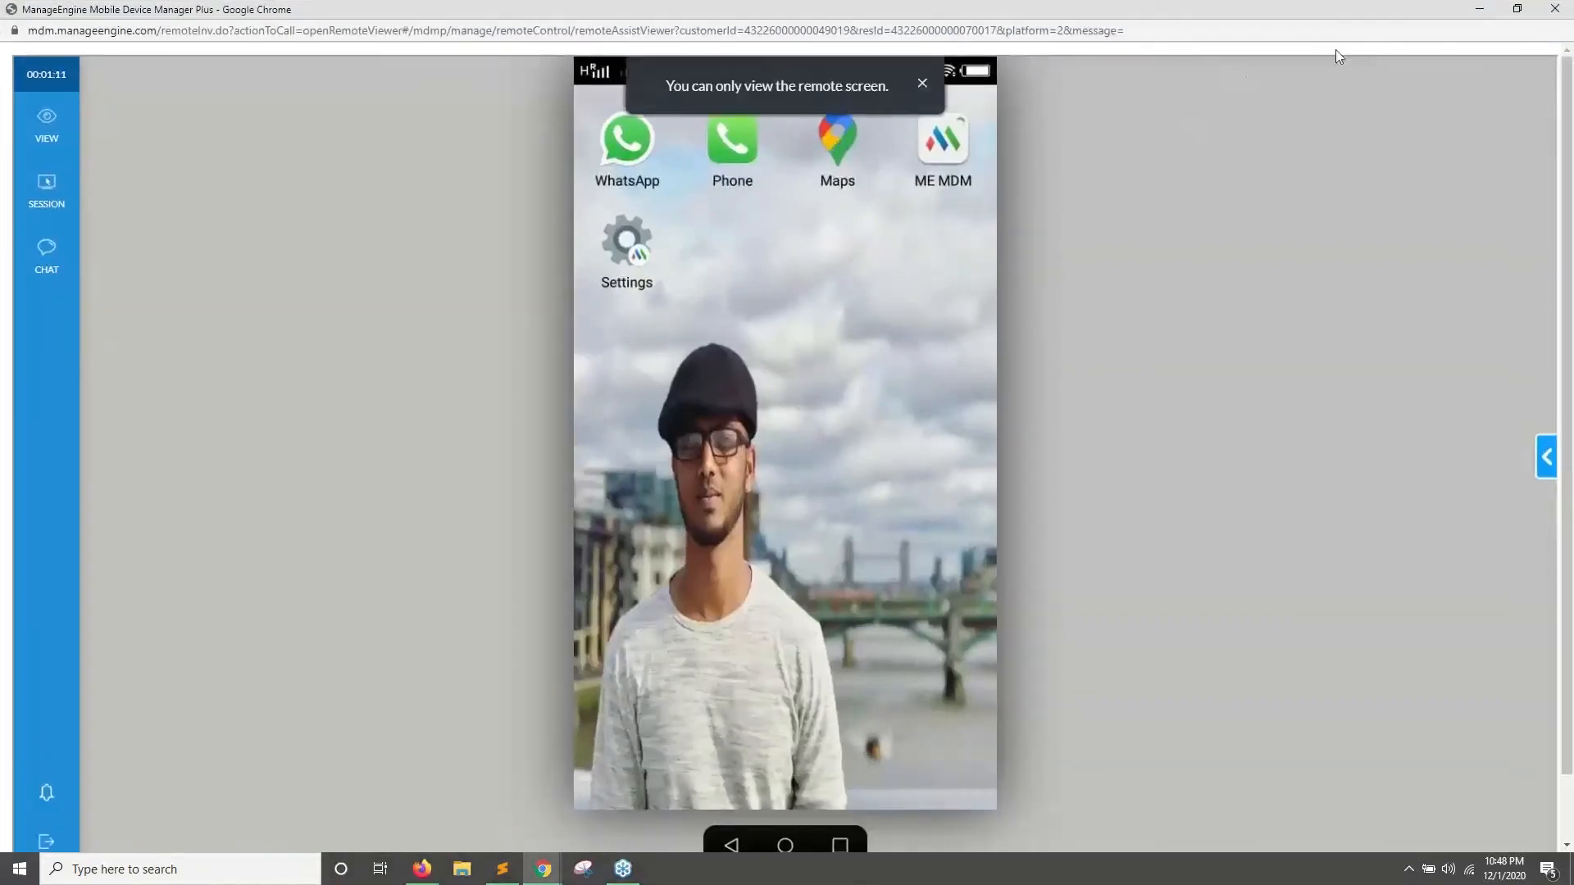
click(1480, 9)
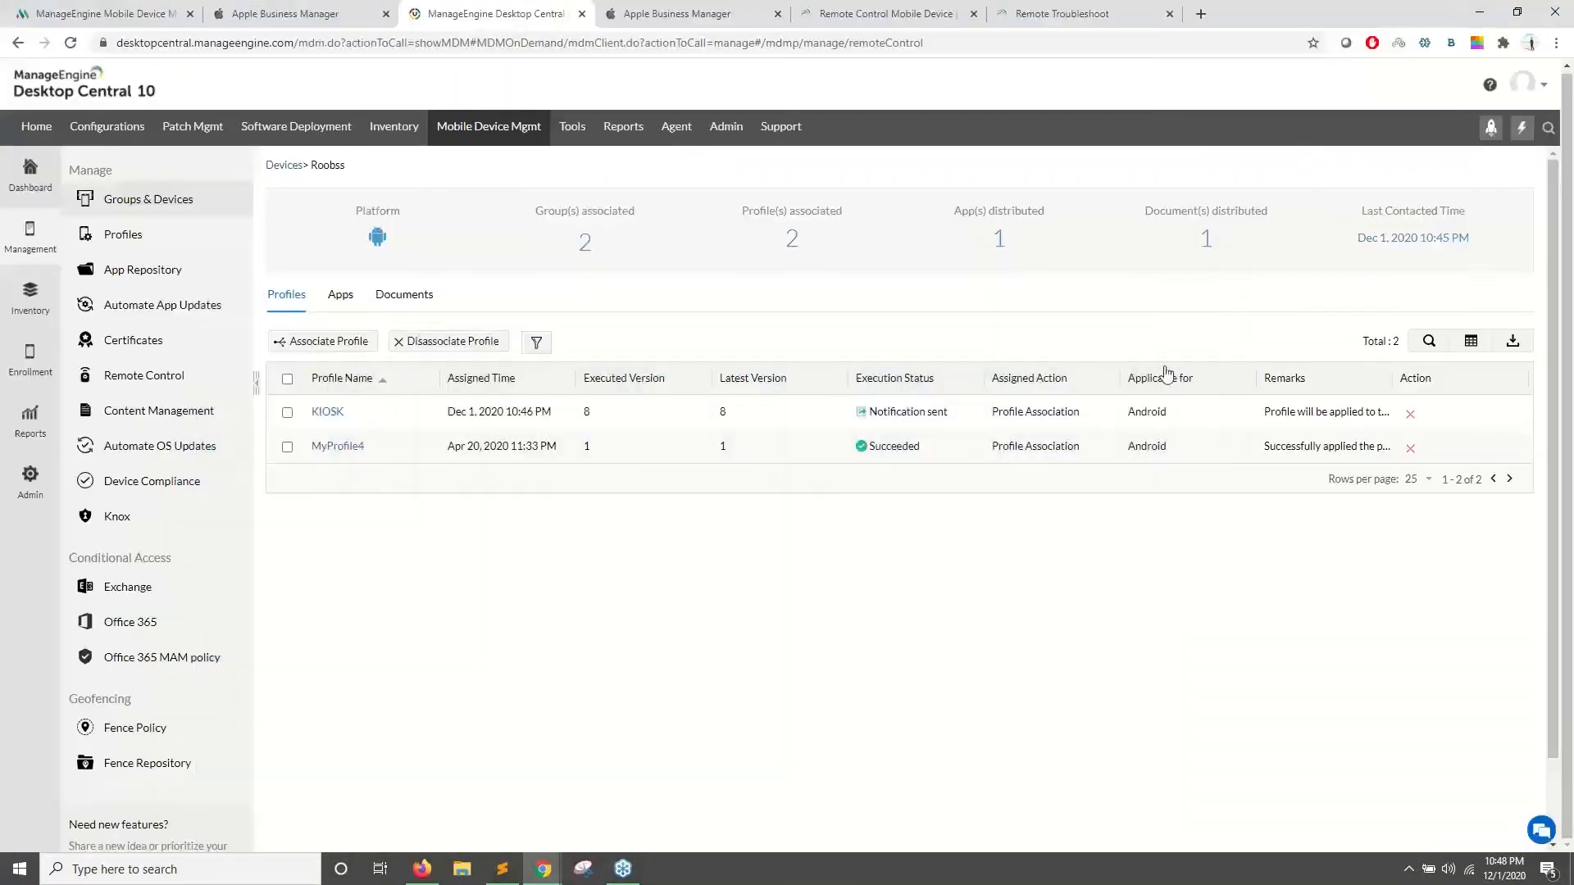
- Disassociate KIOSK from the phone and verify the remote view shows the regular app home screen
click(1410, 415)
click(703, 543)
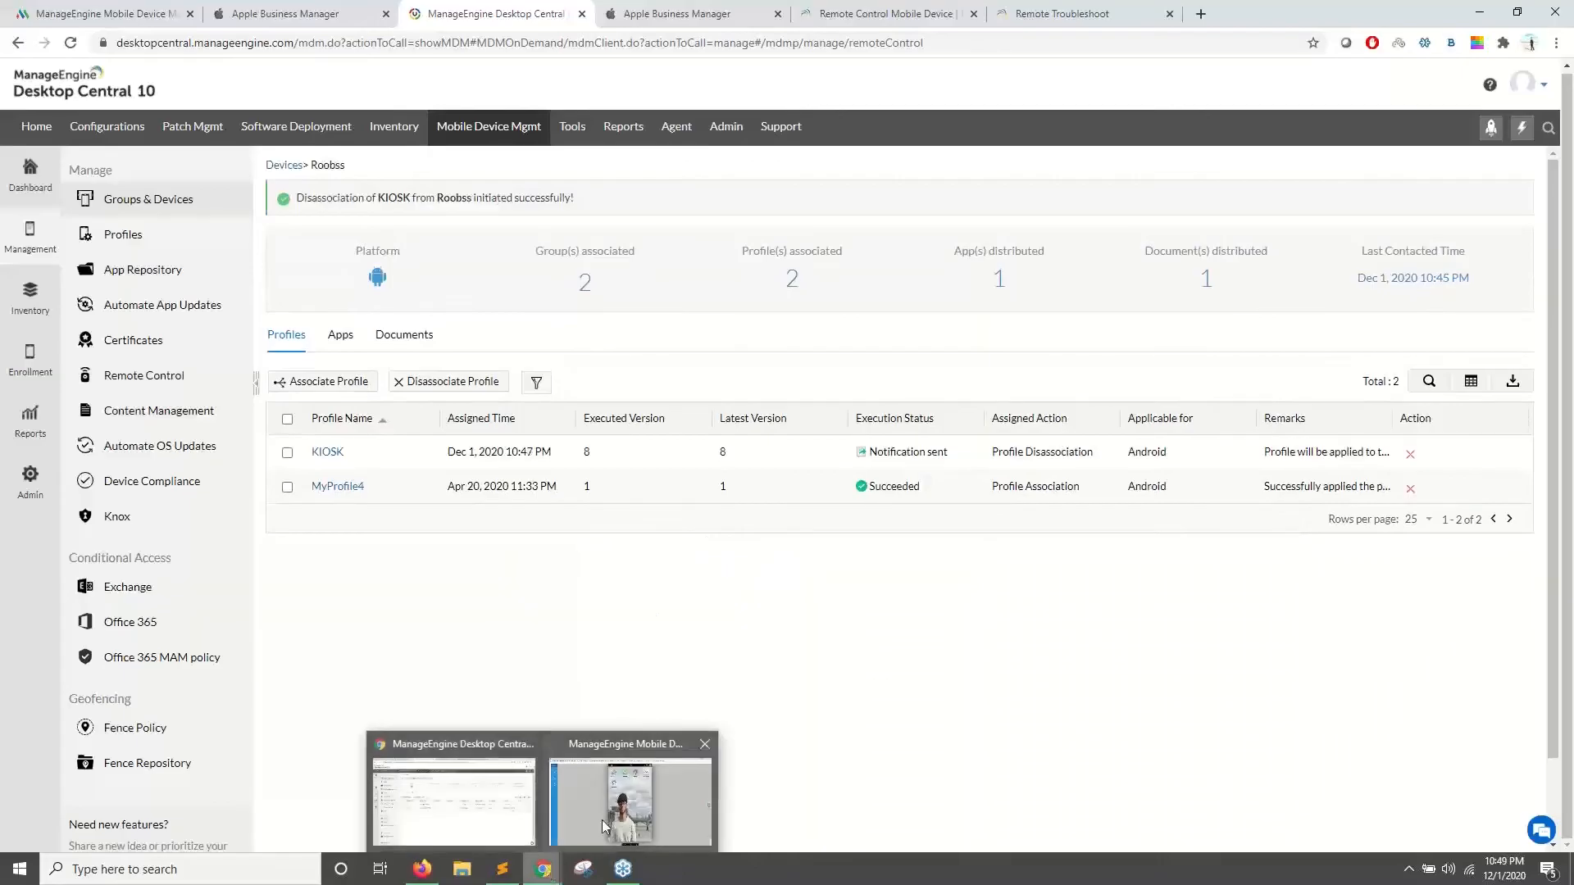
click(631, 791)
click(750, 271)
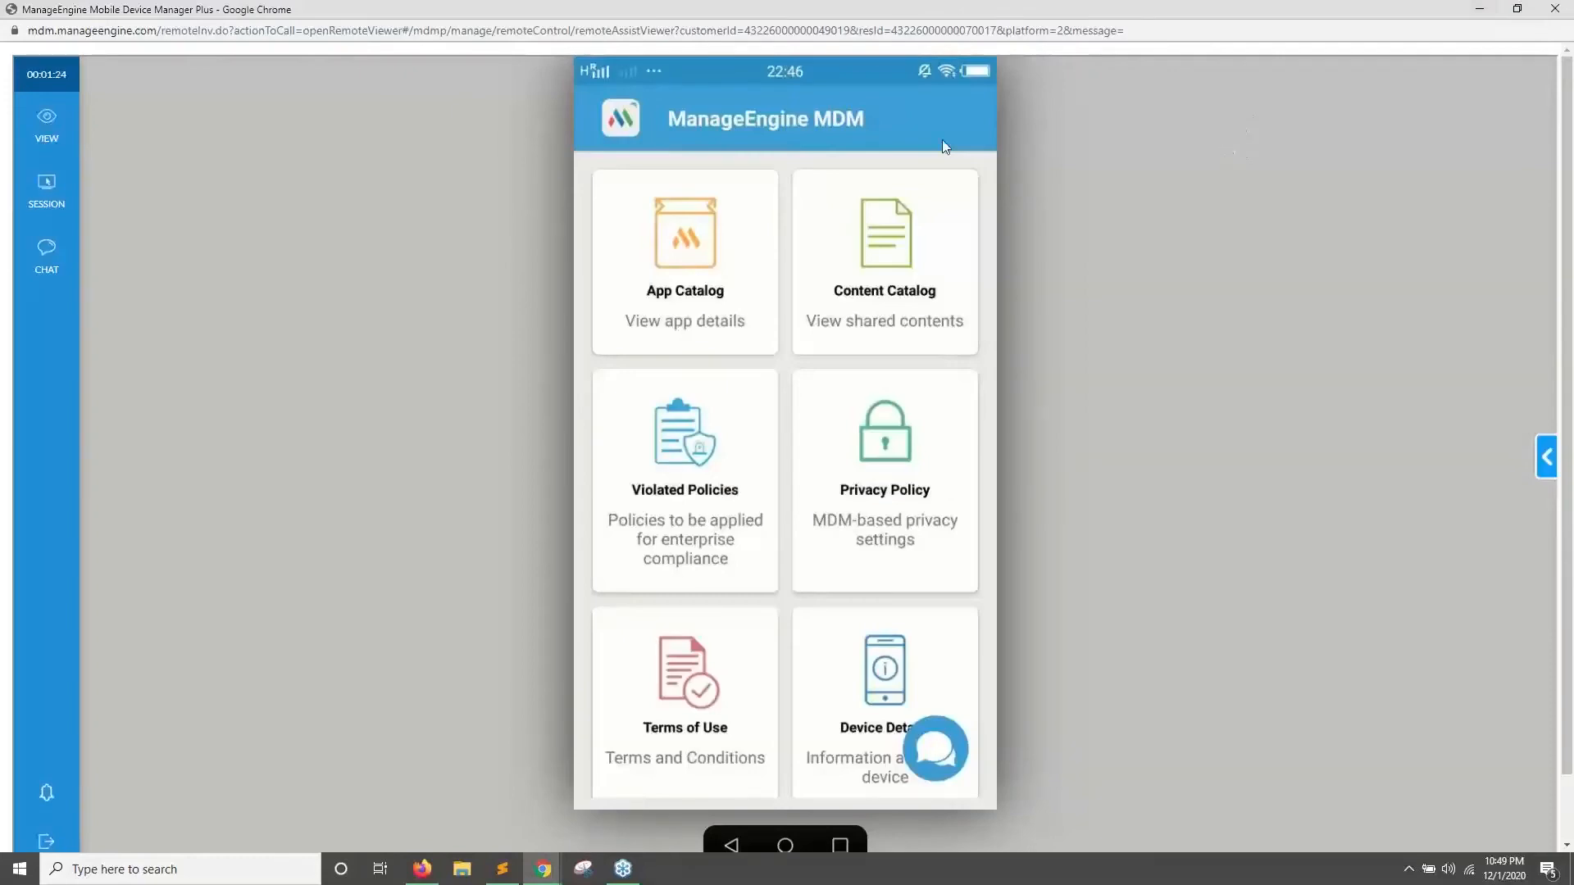
click(1474, 8)
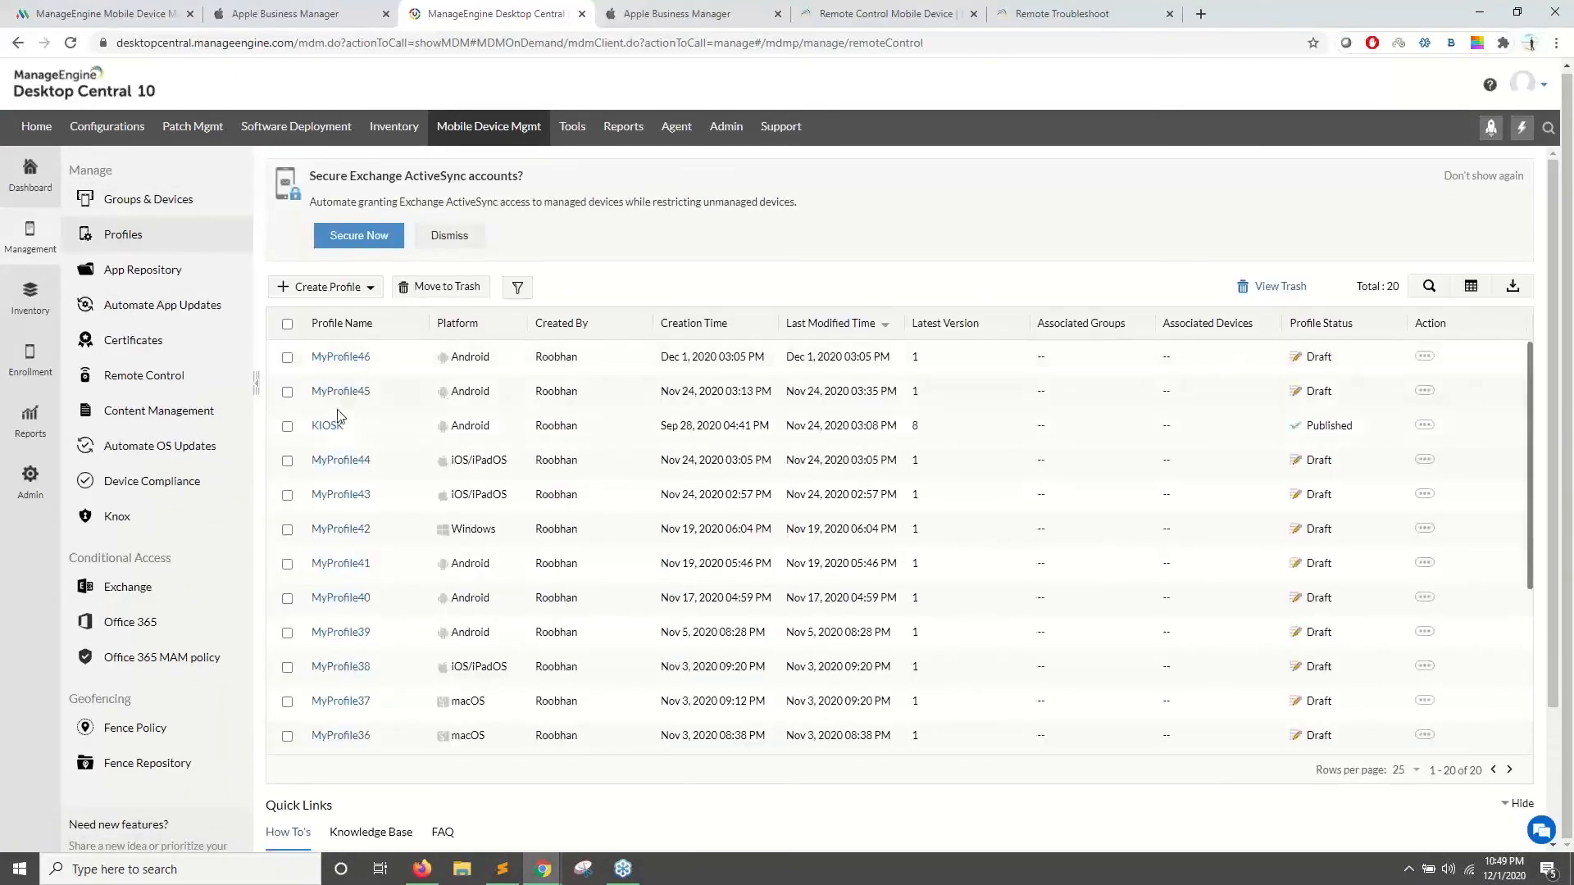
- Edit the KIOSK profile to remove its custom wallpaper and publish the update
click(337, 425)
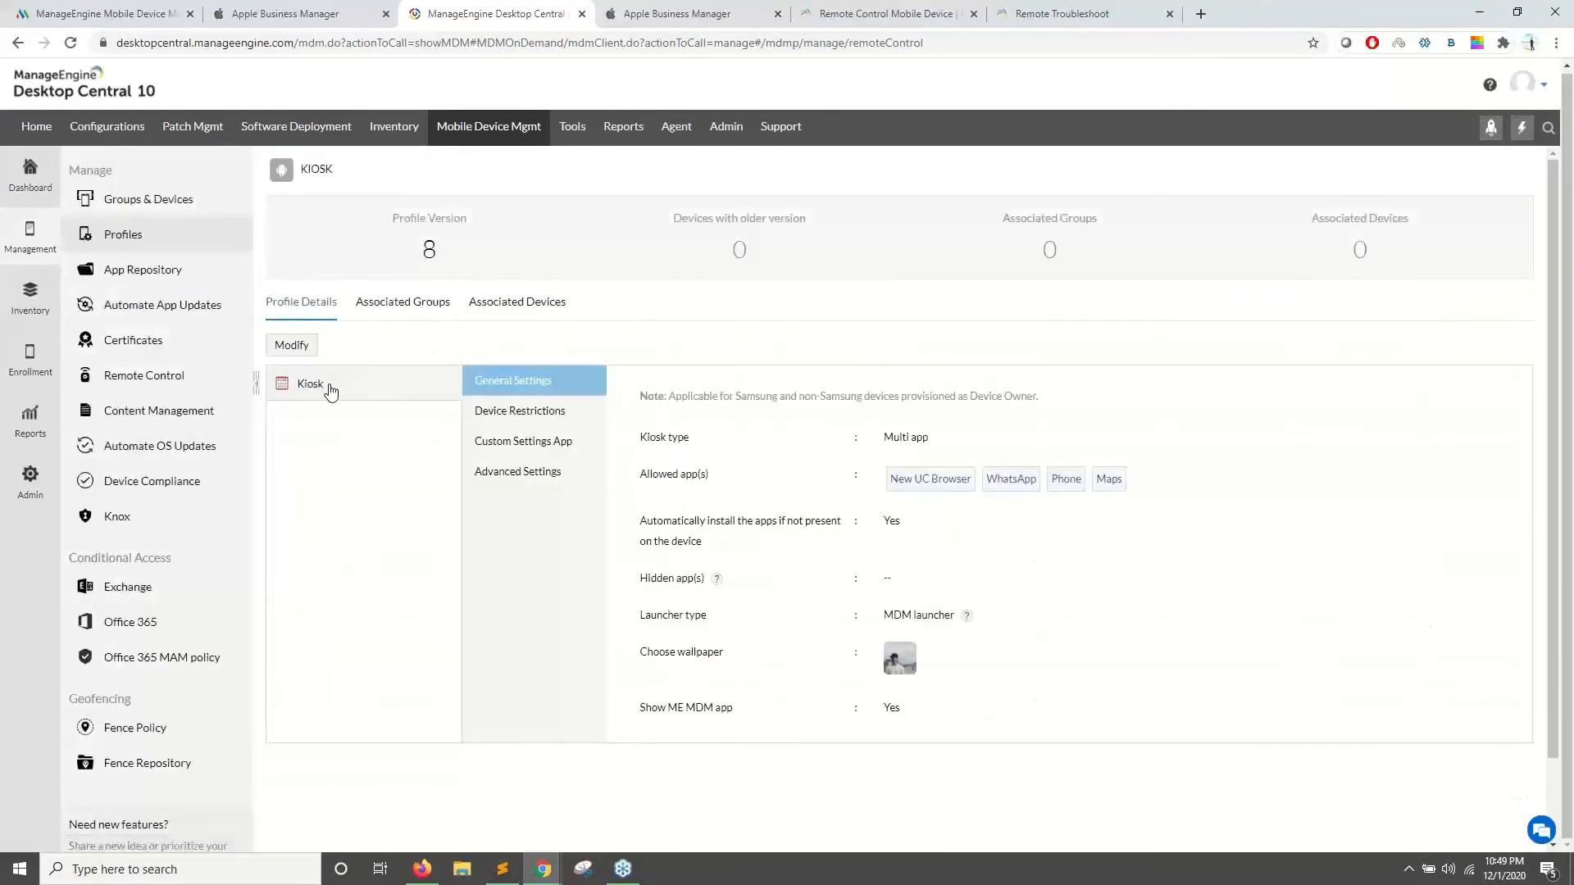
drag(887, 477, 1121, 542)
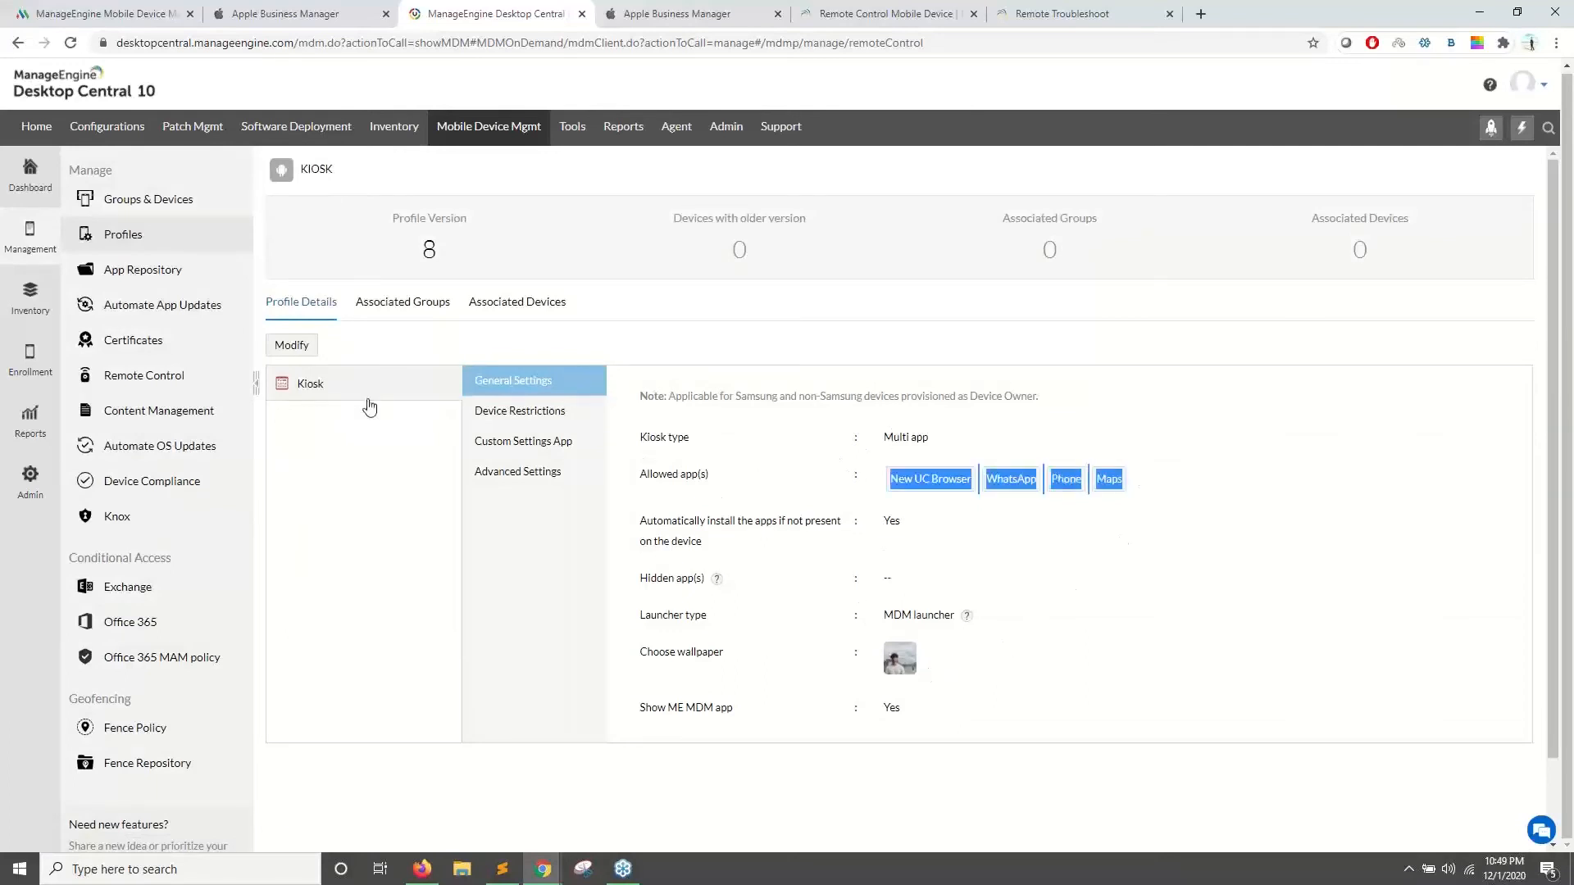
click(292, 345)
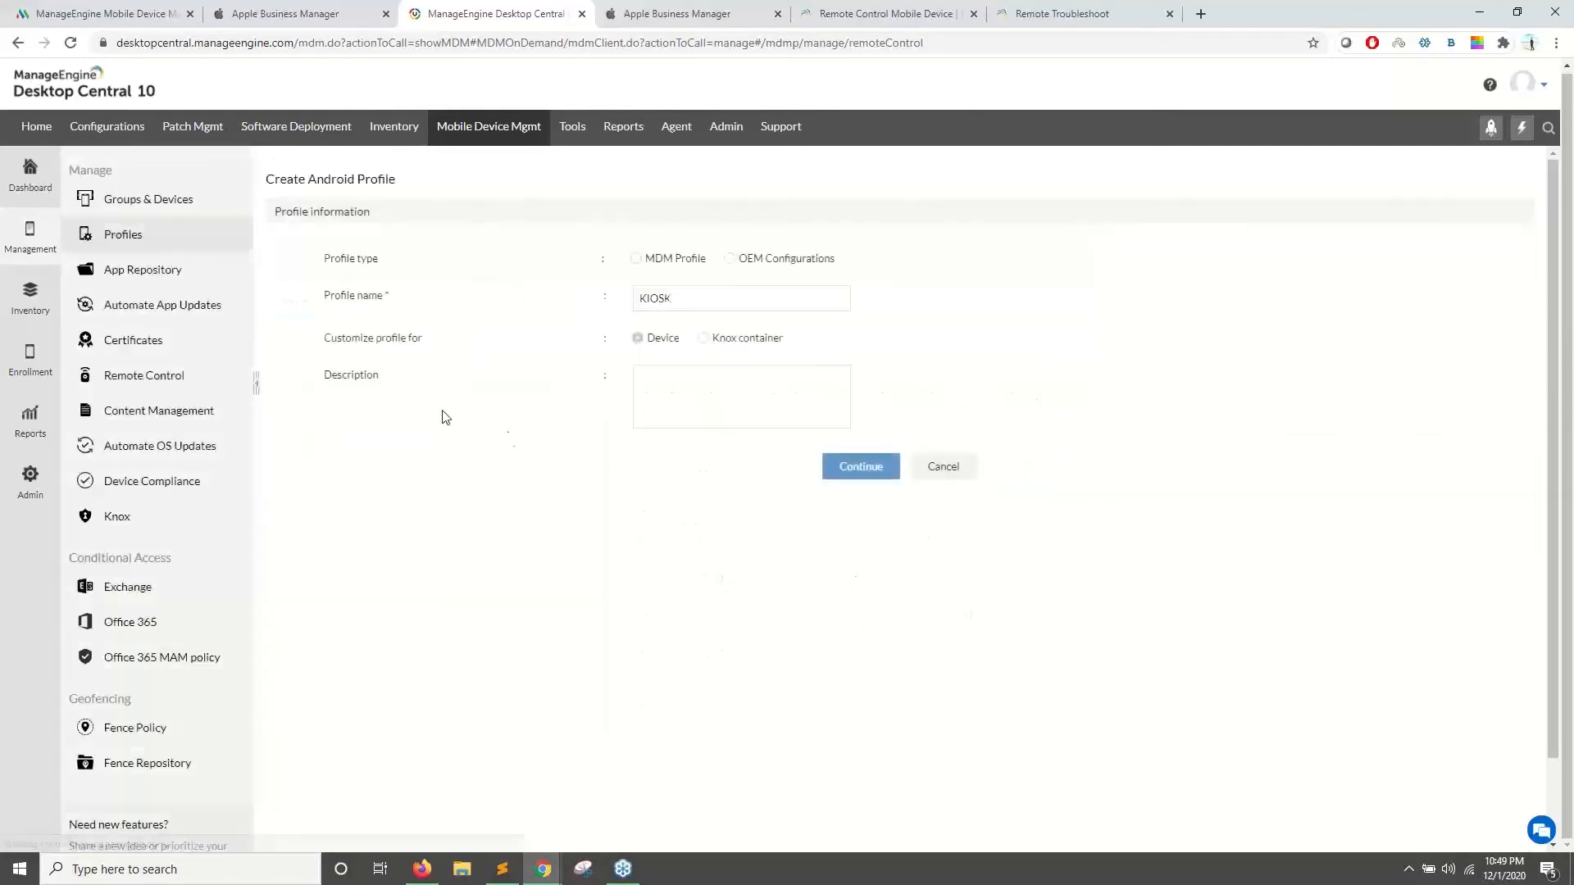
click(860, 466)
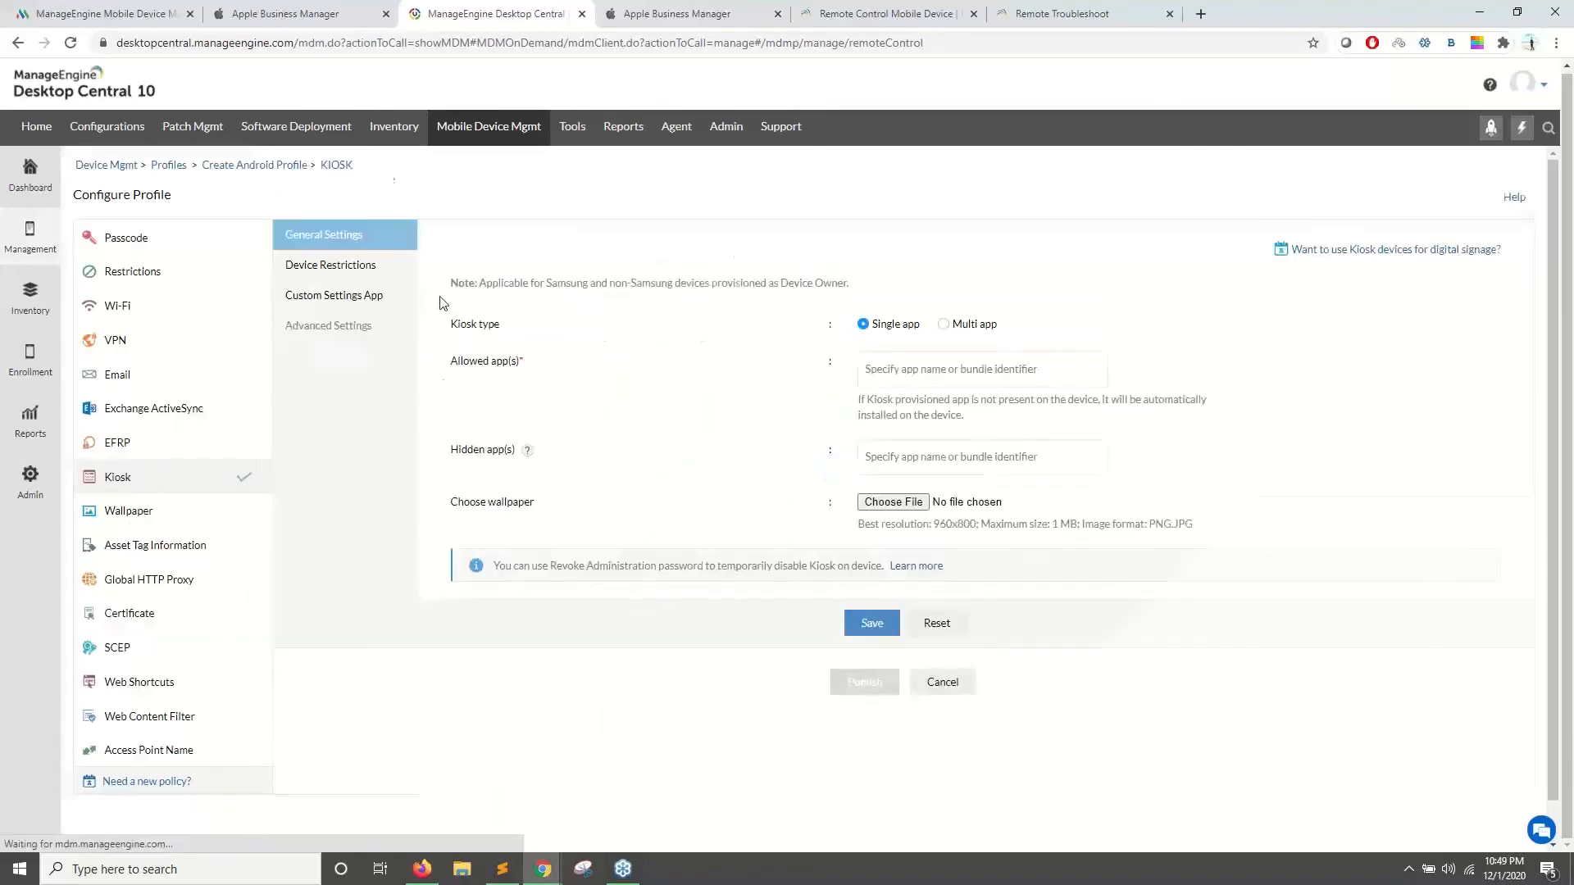
click(345, 296)
click(325, 238)
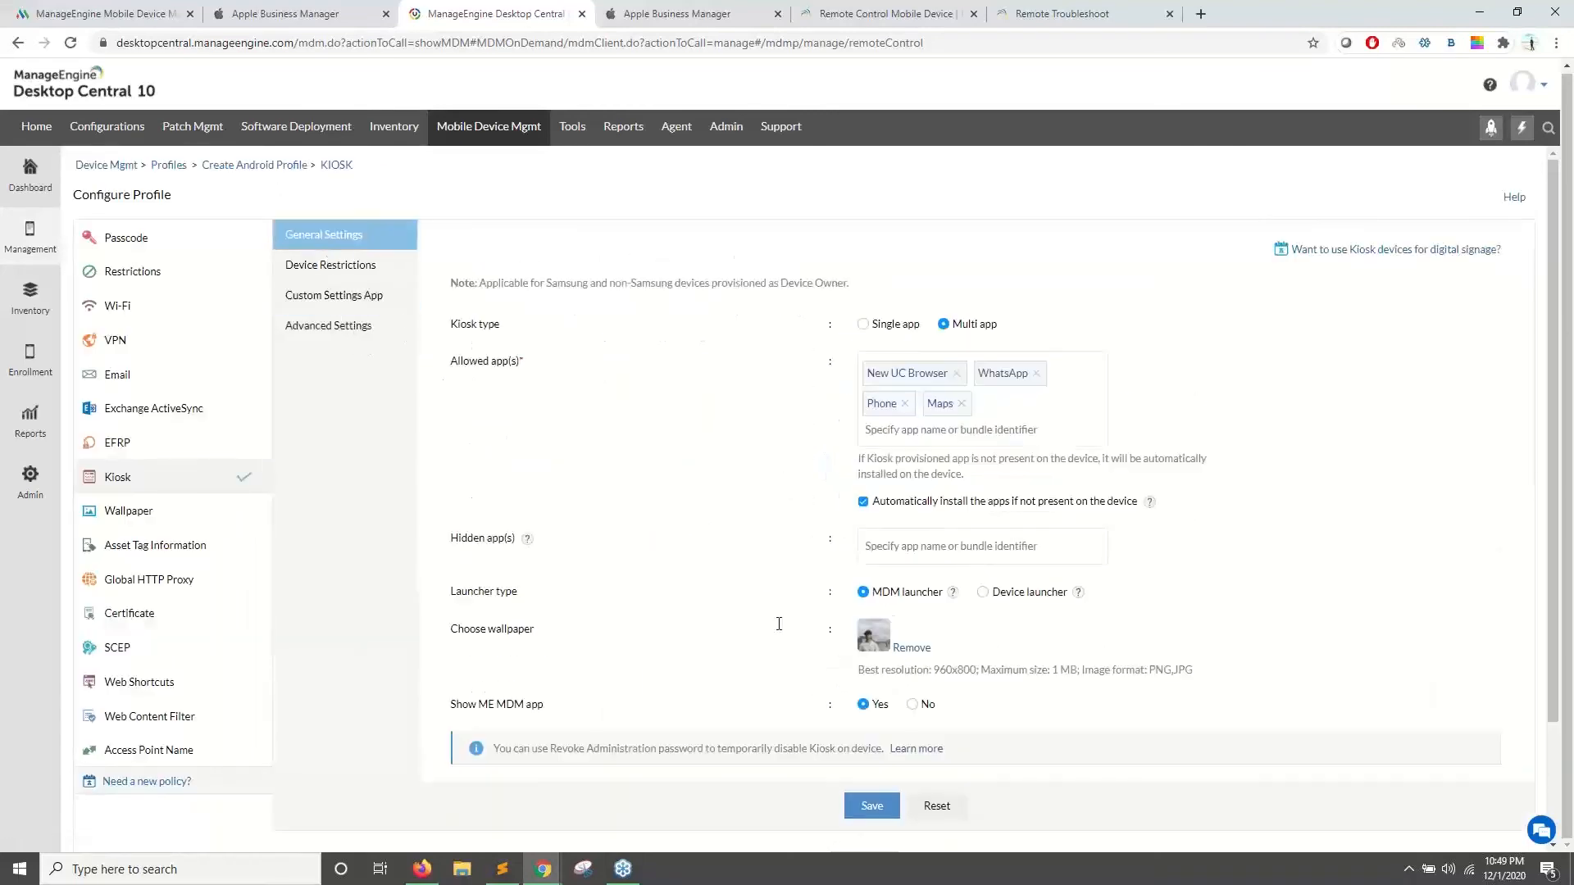
click(910, 648)
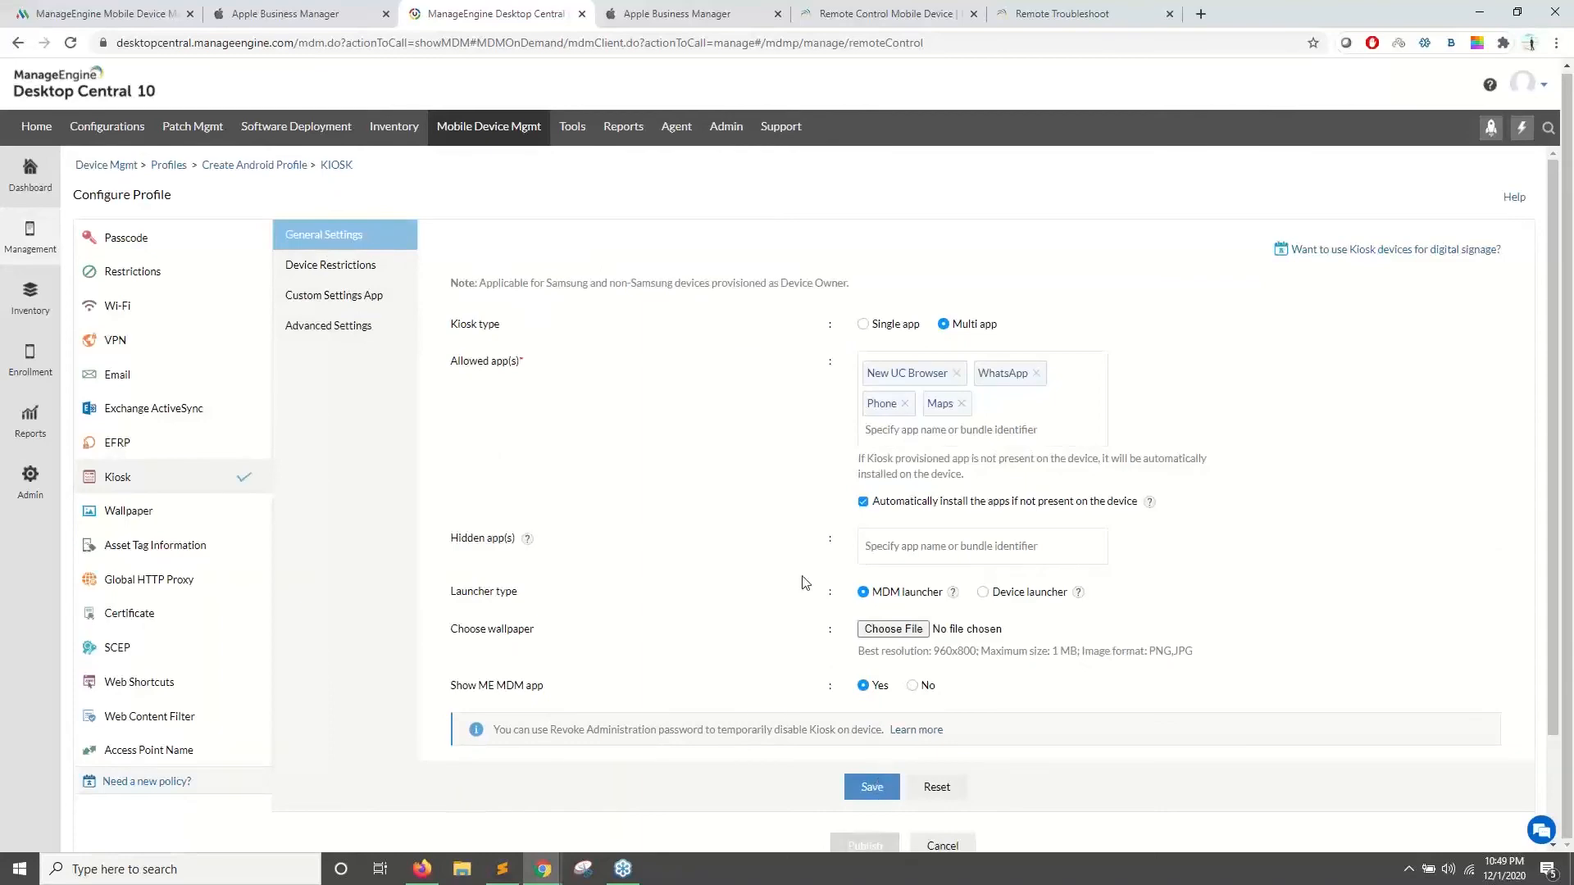
scroll(803, 583, down, 1)
click(880, 824)
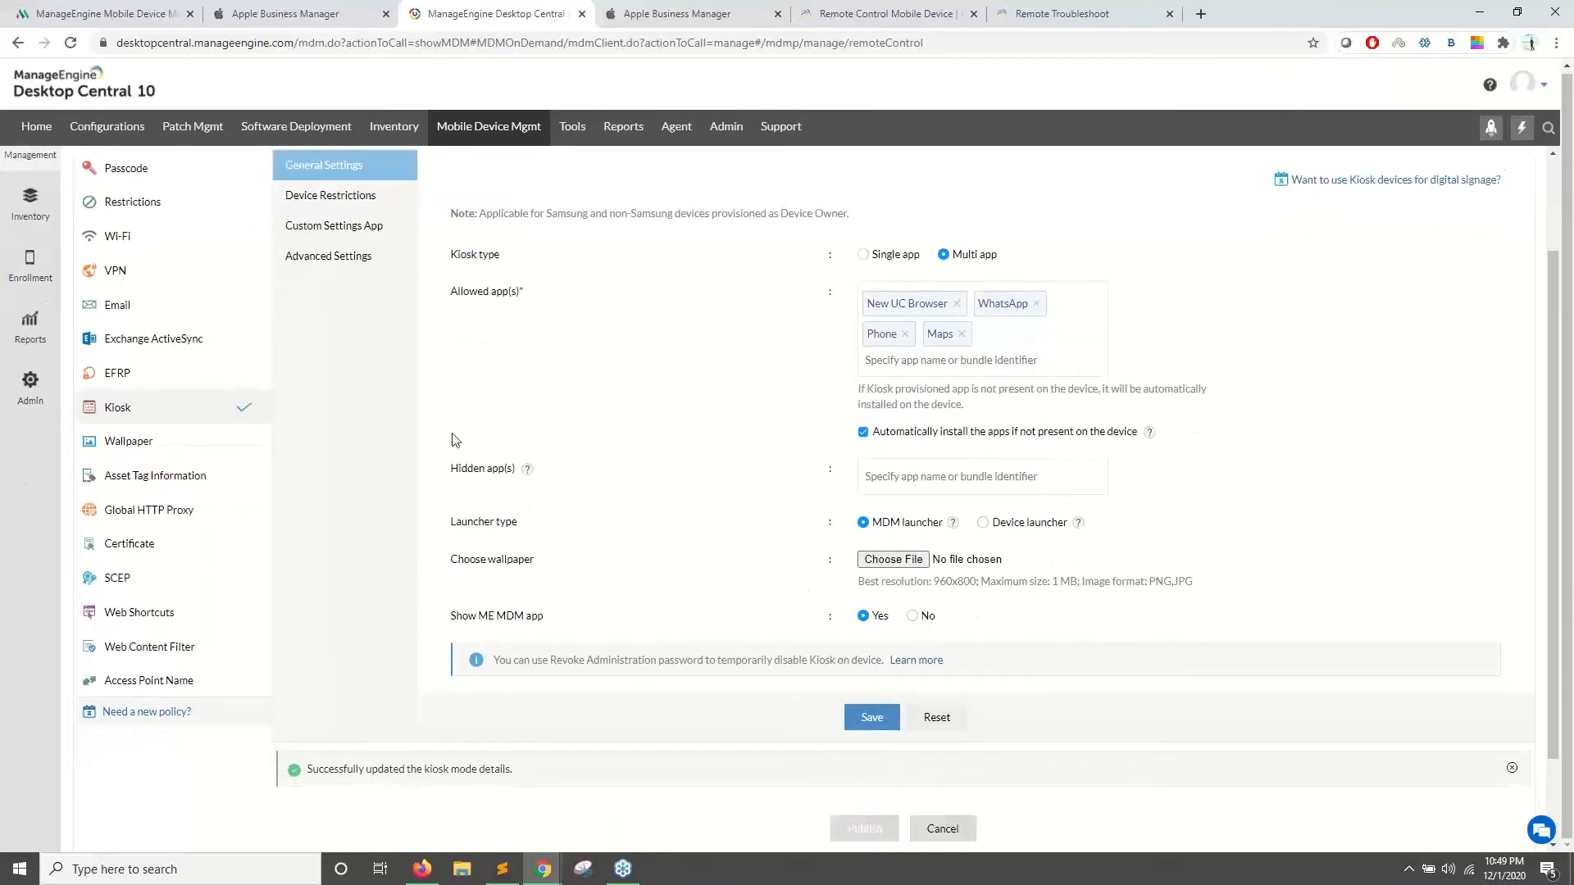
- Check the phone's remote view after the KIOSK update, then minimize it
mouse_move(543, 869)
click(589, 814)
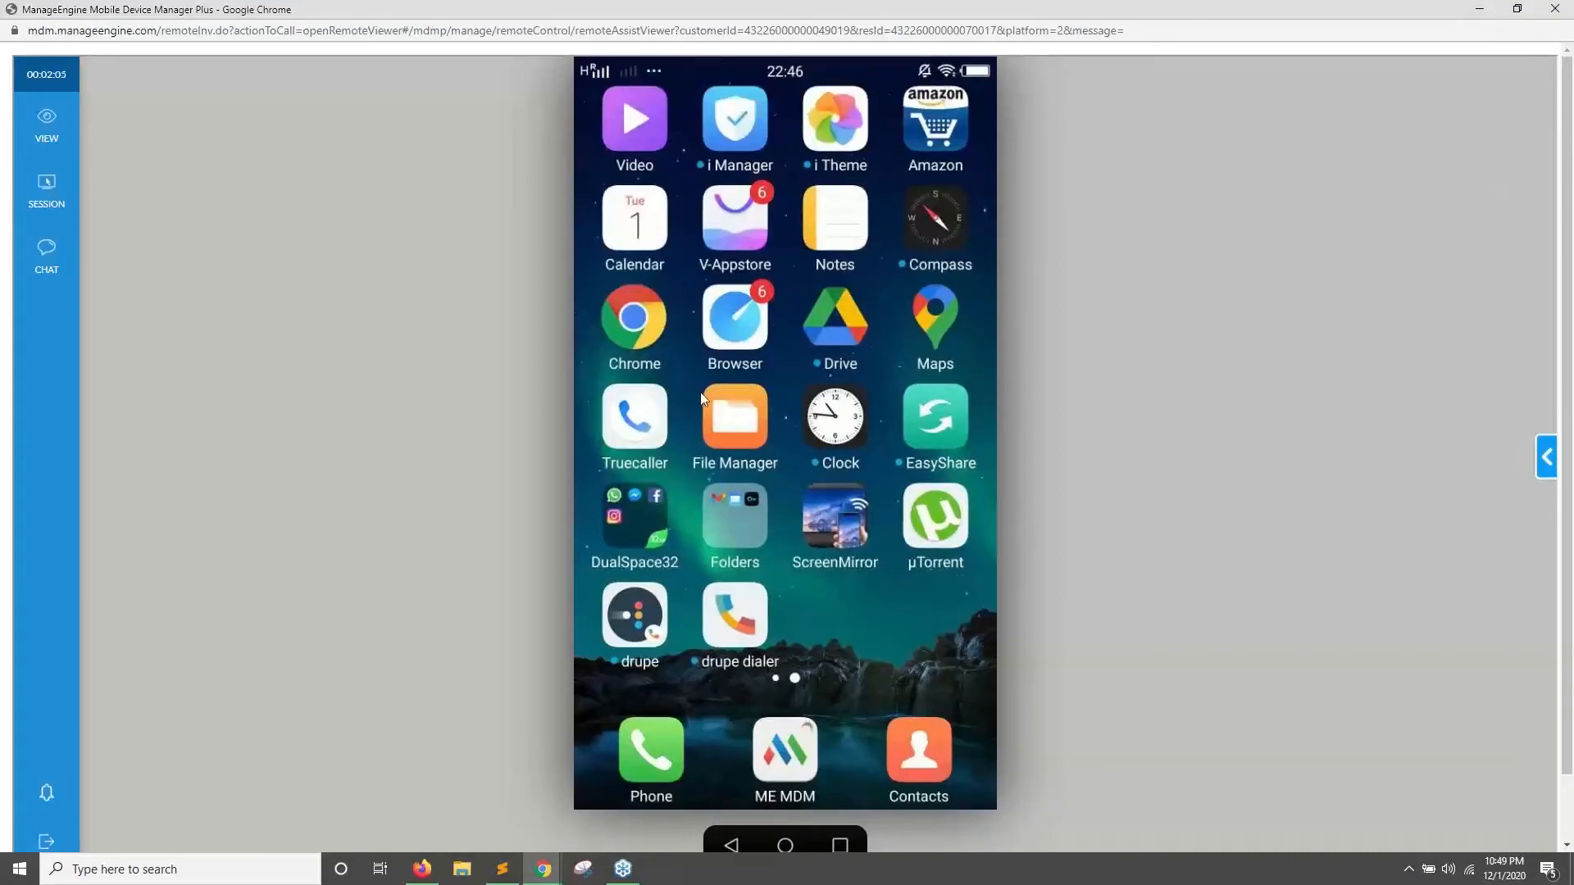
click(776, 393)
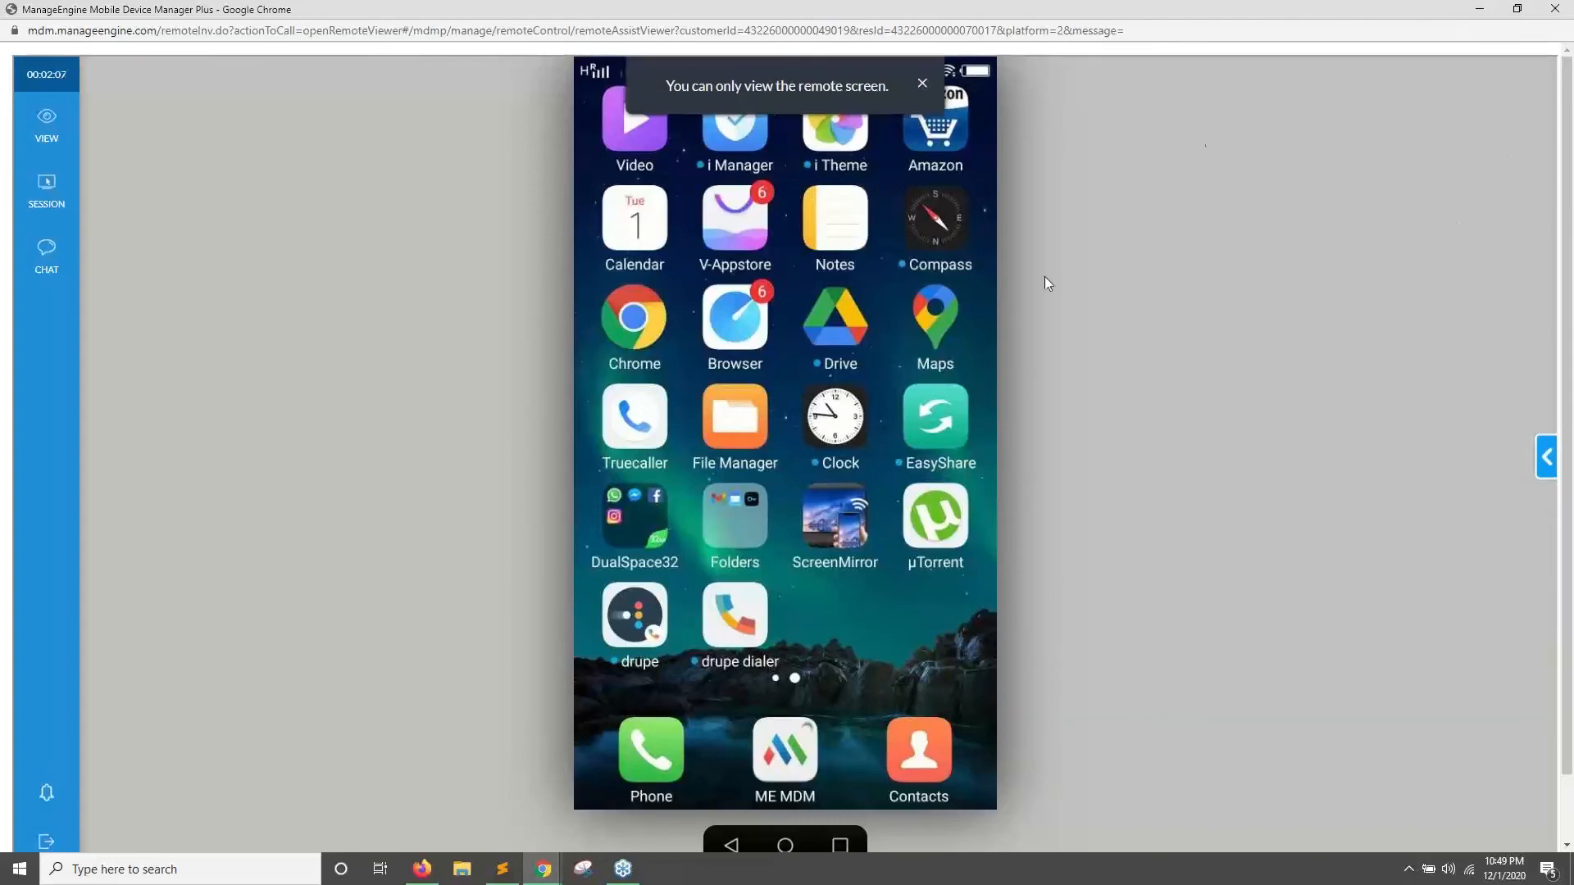
click(1477, 13)
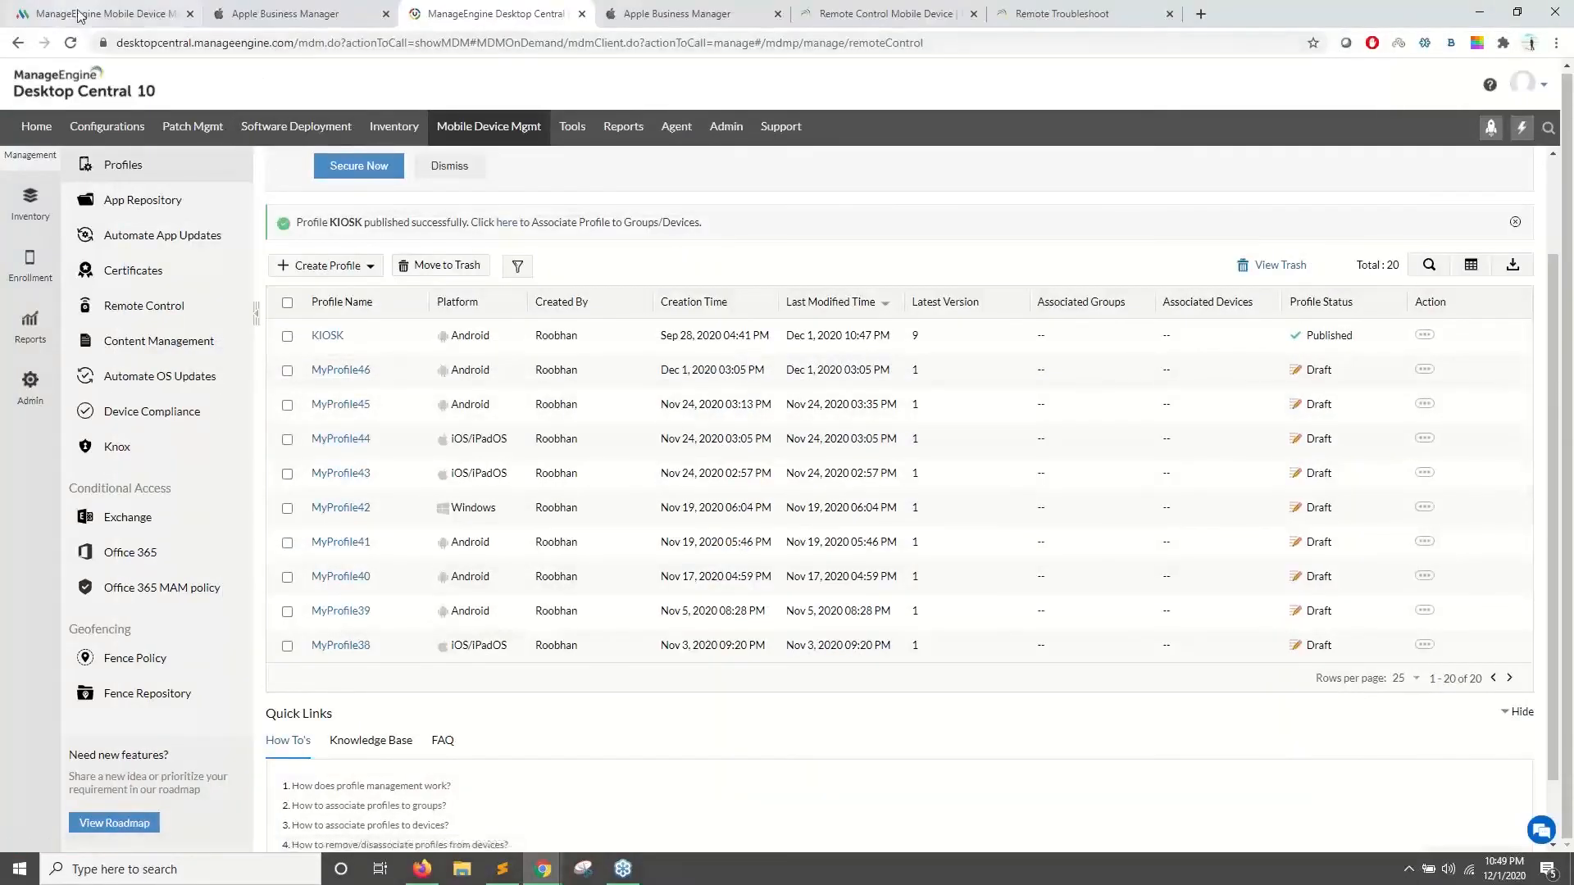
- Advance the presentation to the slide on restricting device areas, then return to the console
click(80, 15)
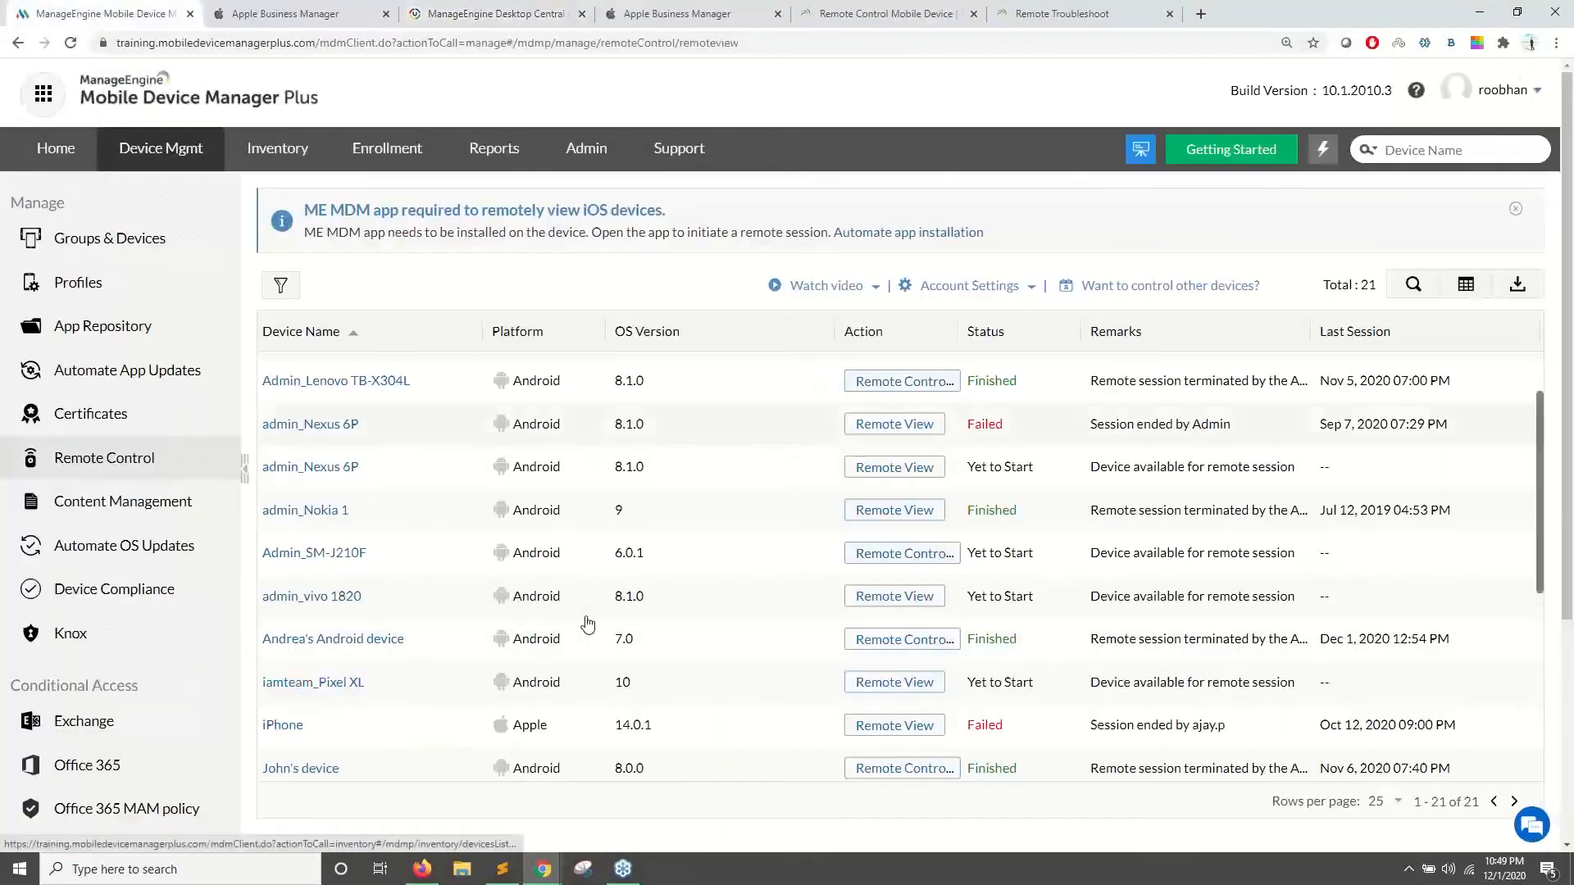
click(422, 869)
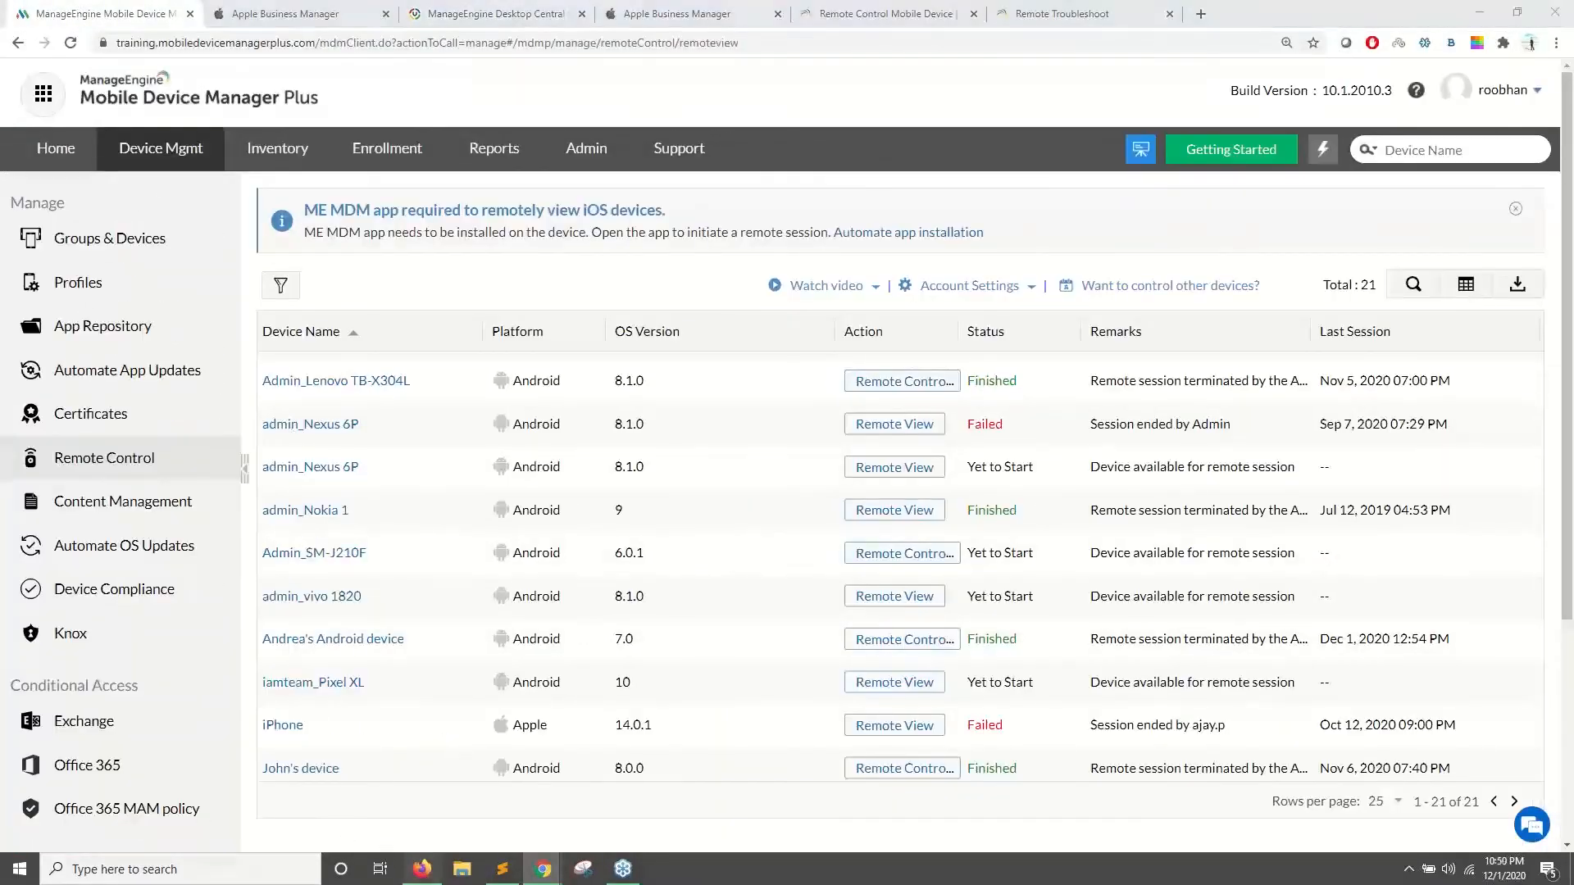
key(Right)
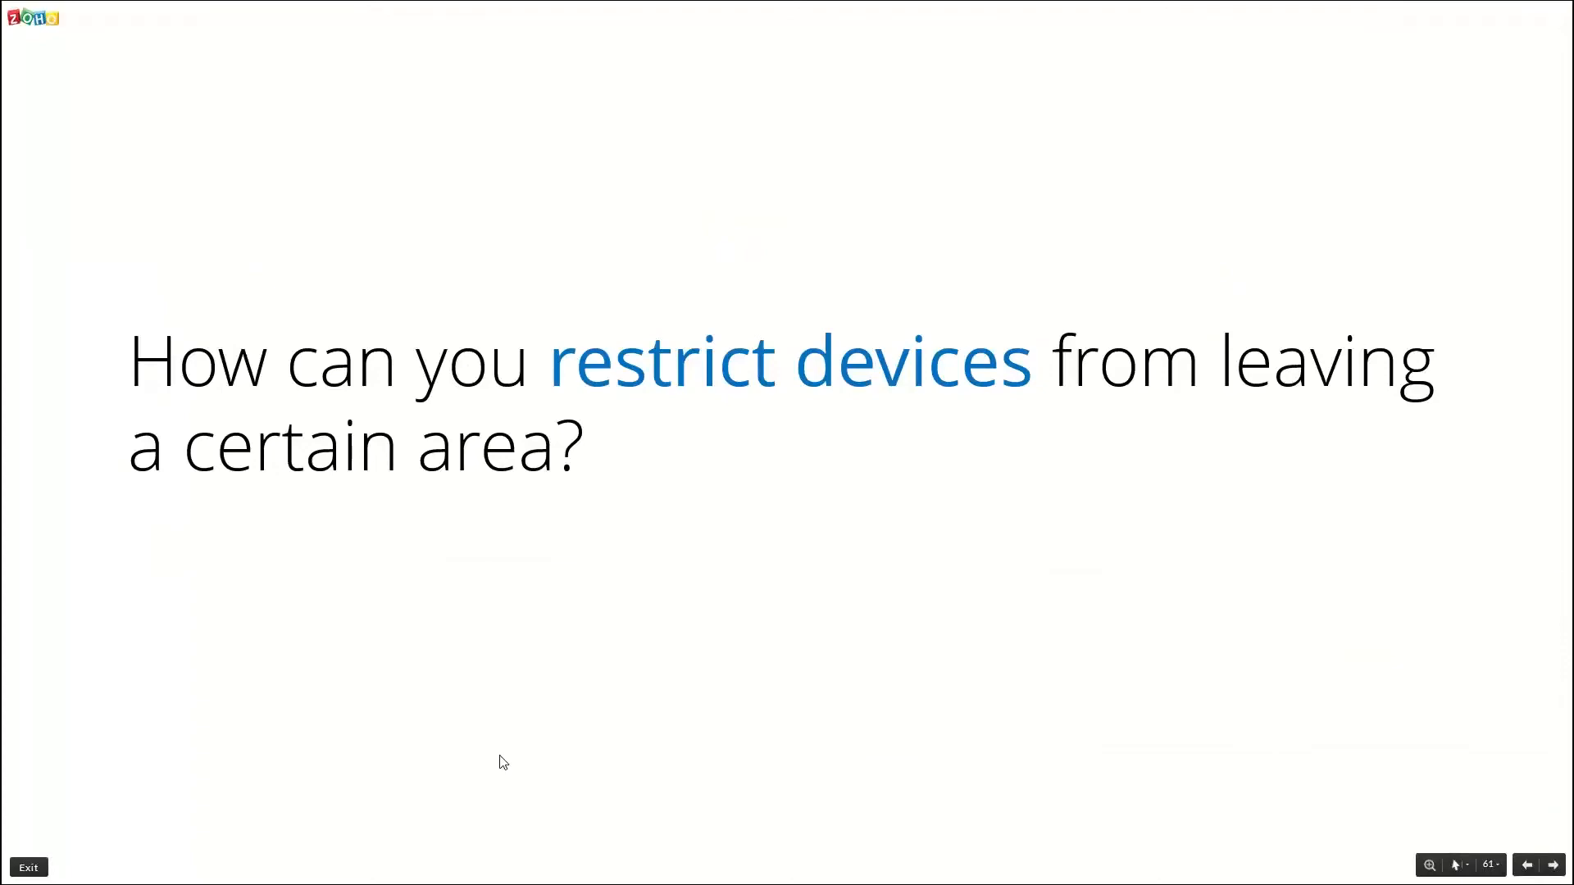
key(alt+Tab)
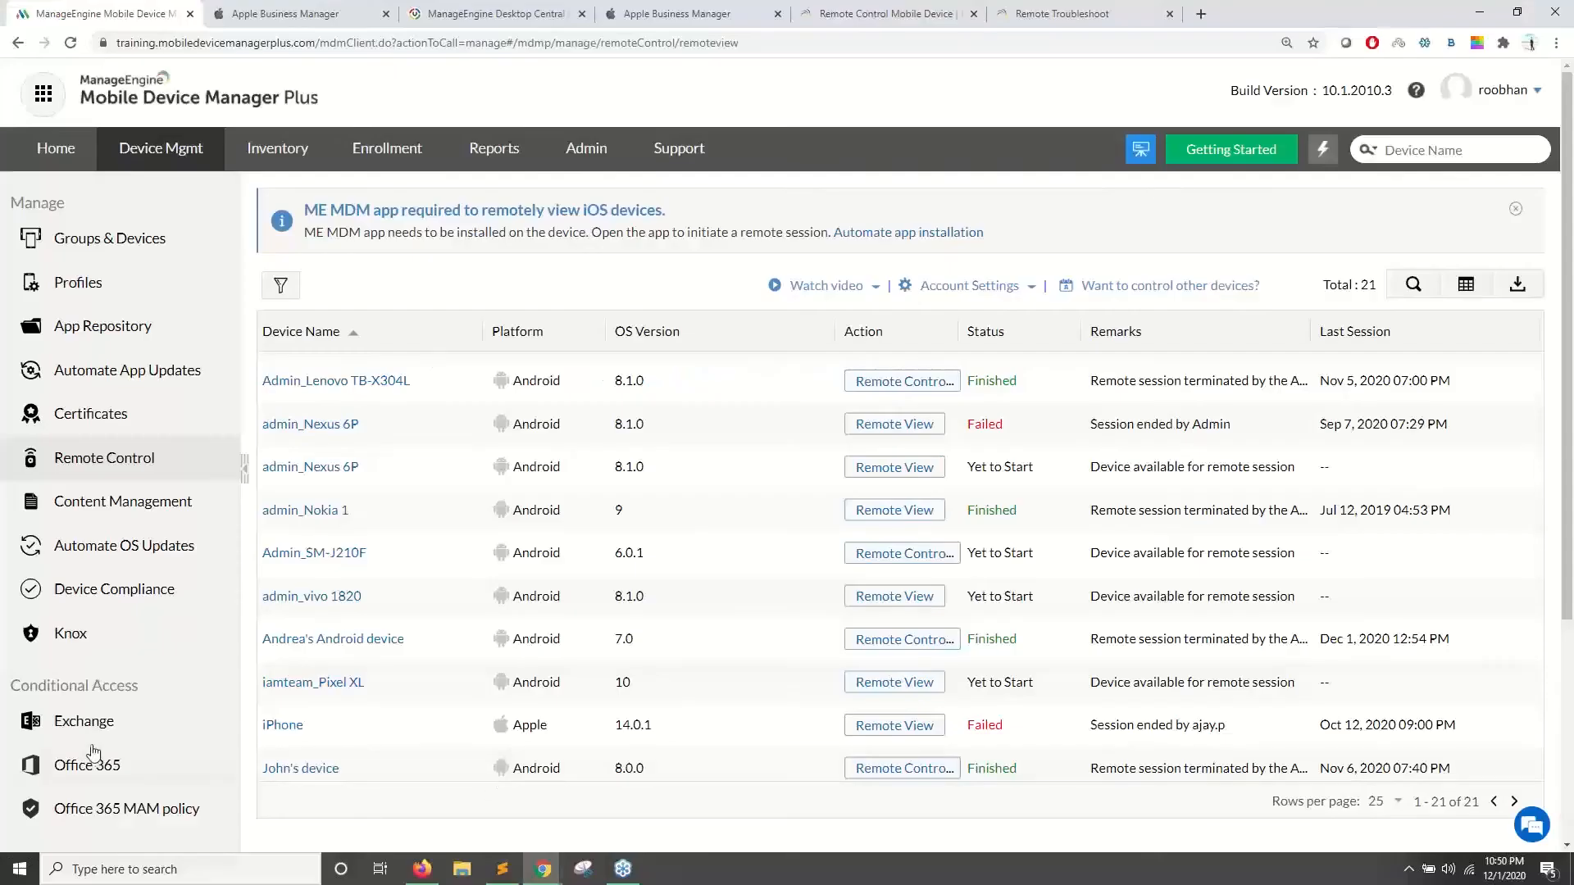
- Open the Geofencing Fence Repository and start a new fence
scroll(90, 751, down, 4)
drag(89, 543, 28, 539)
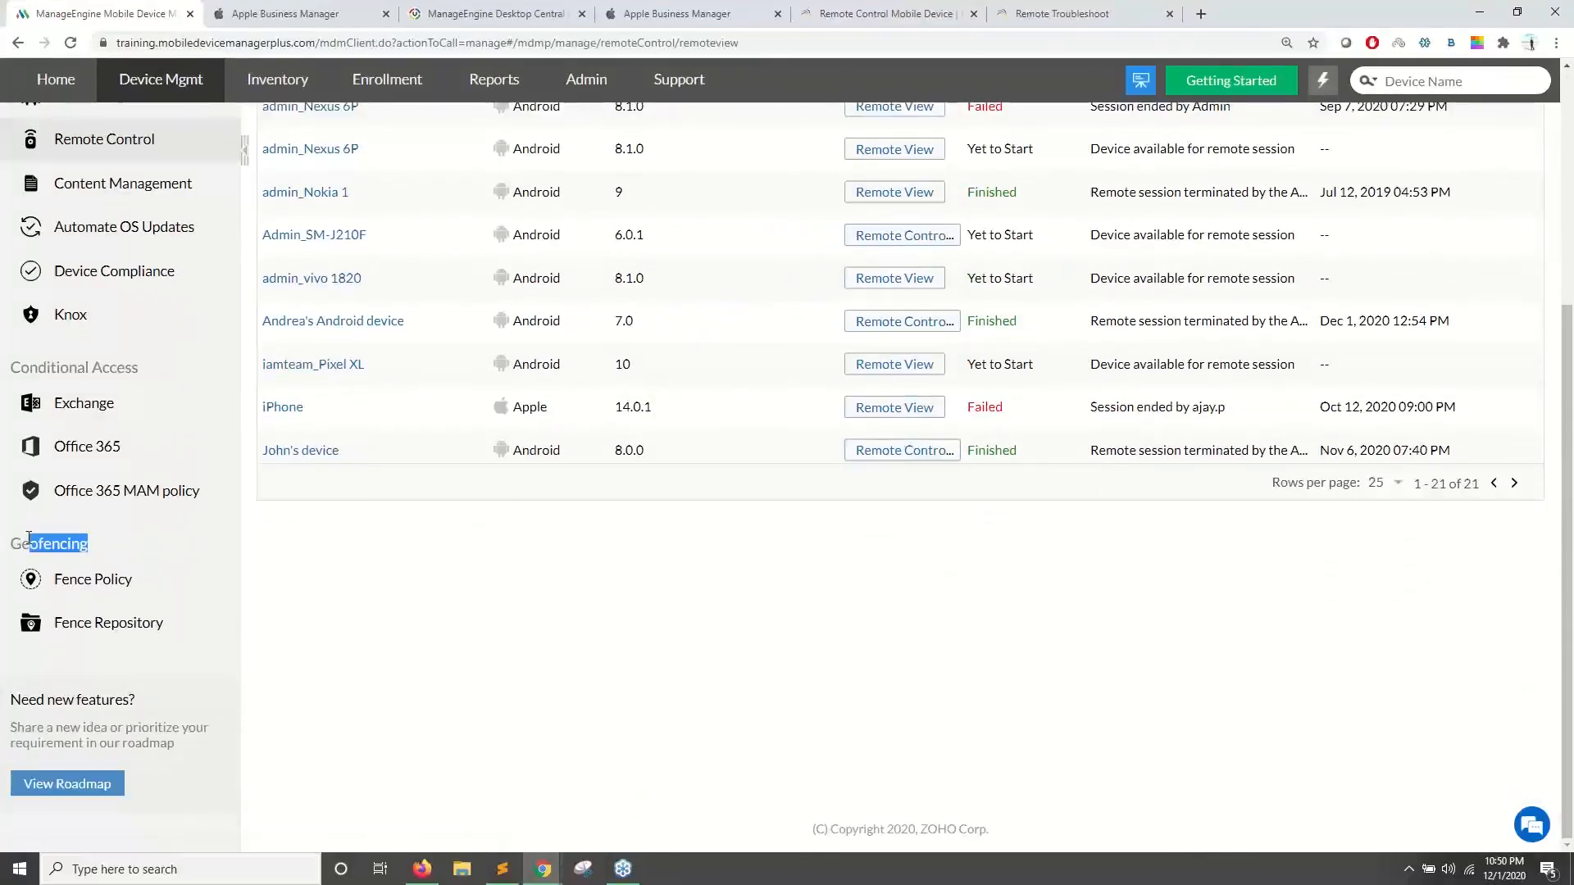
click(106, 628)
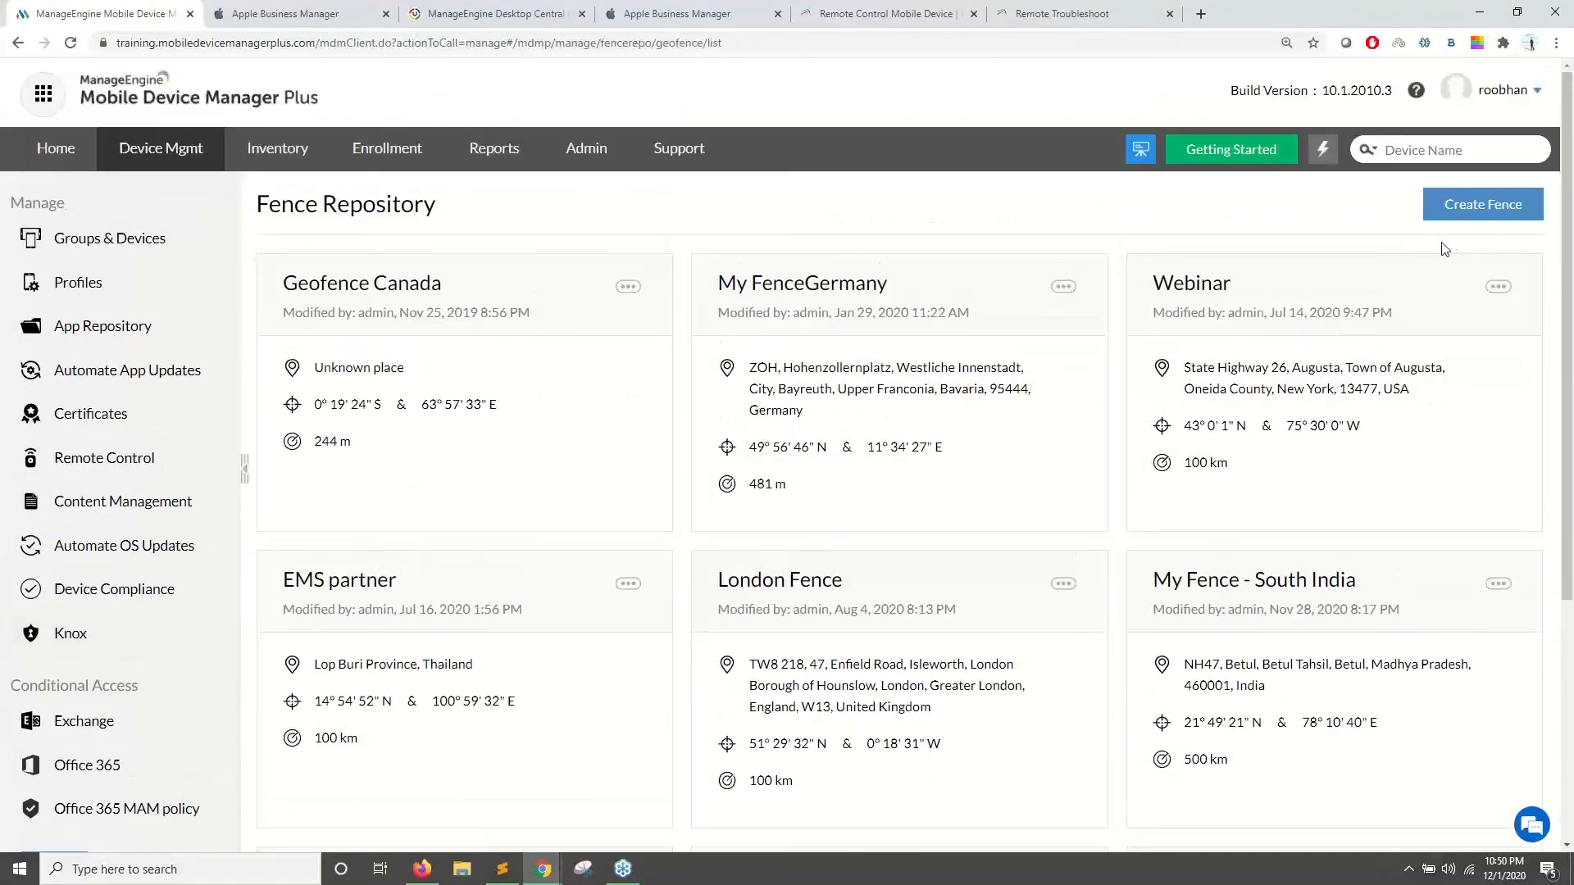
click(1458, 219)
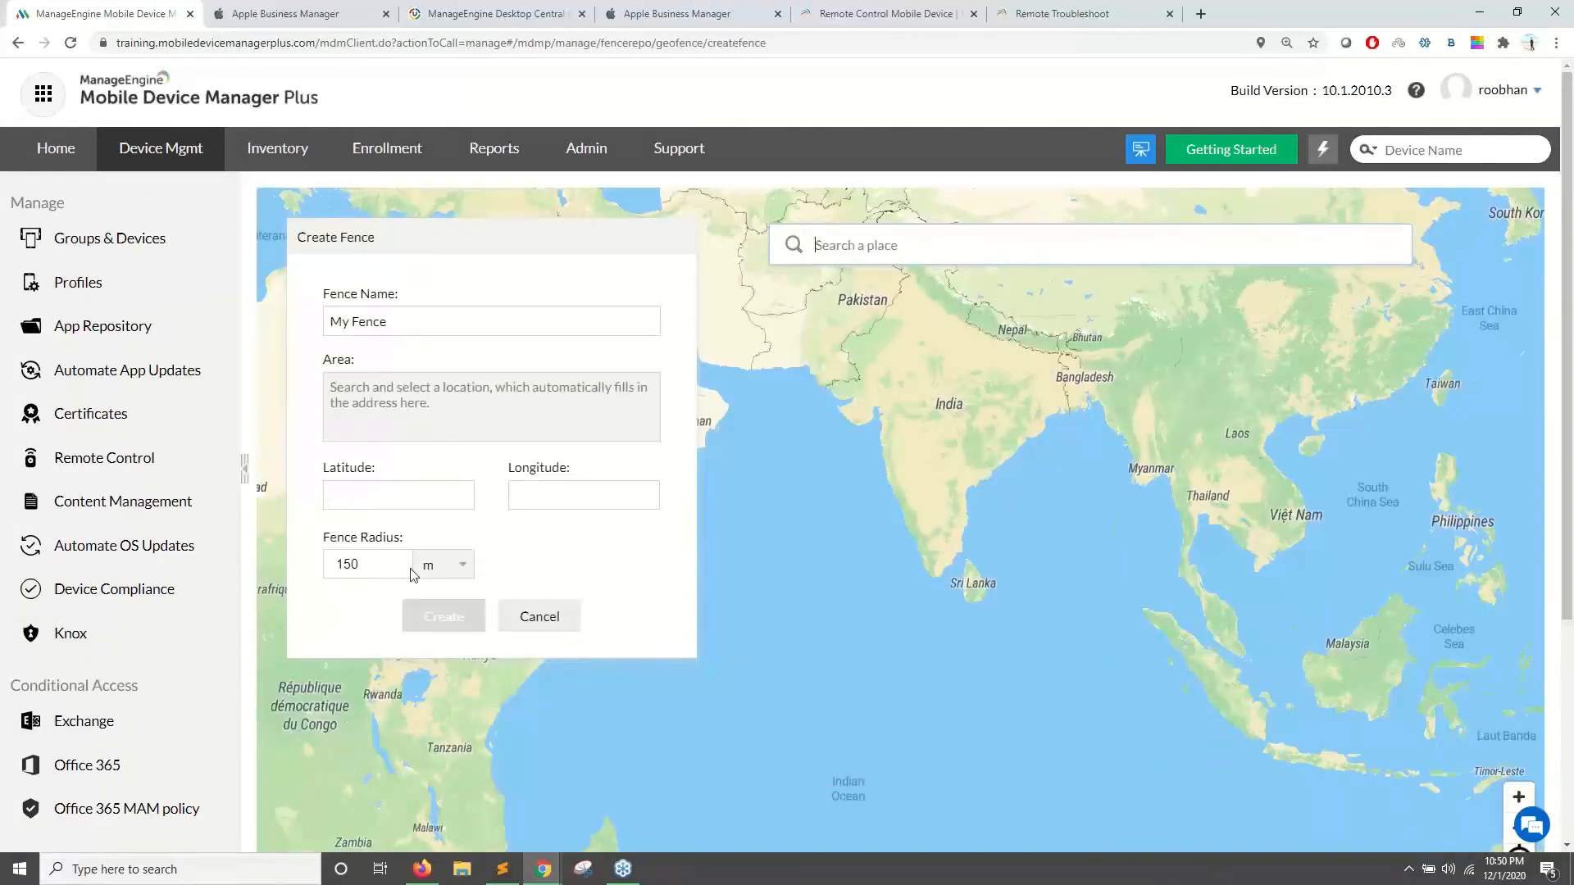
- Switch the fence radius unit to km and place a first centre in North Dakota
click(441, 565)
click(440, 606)
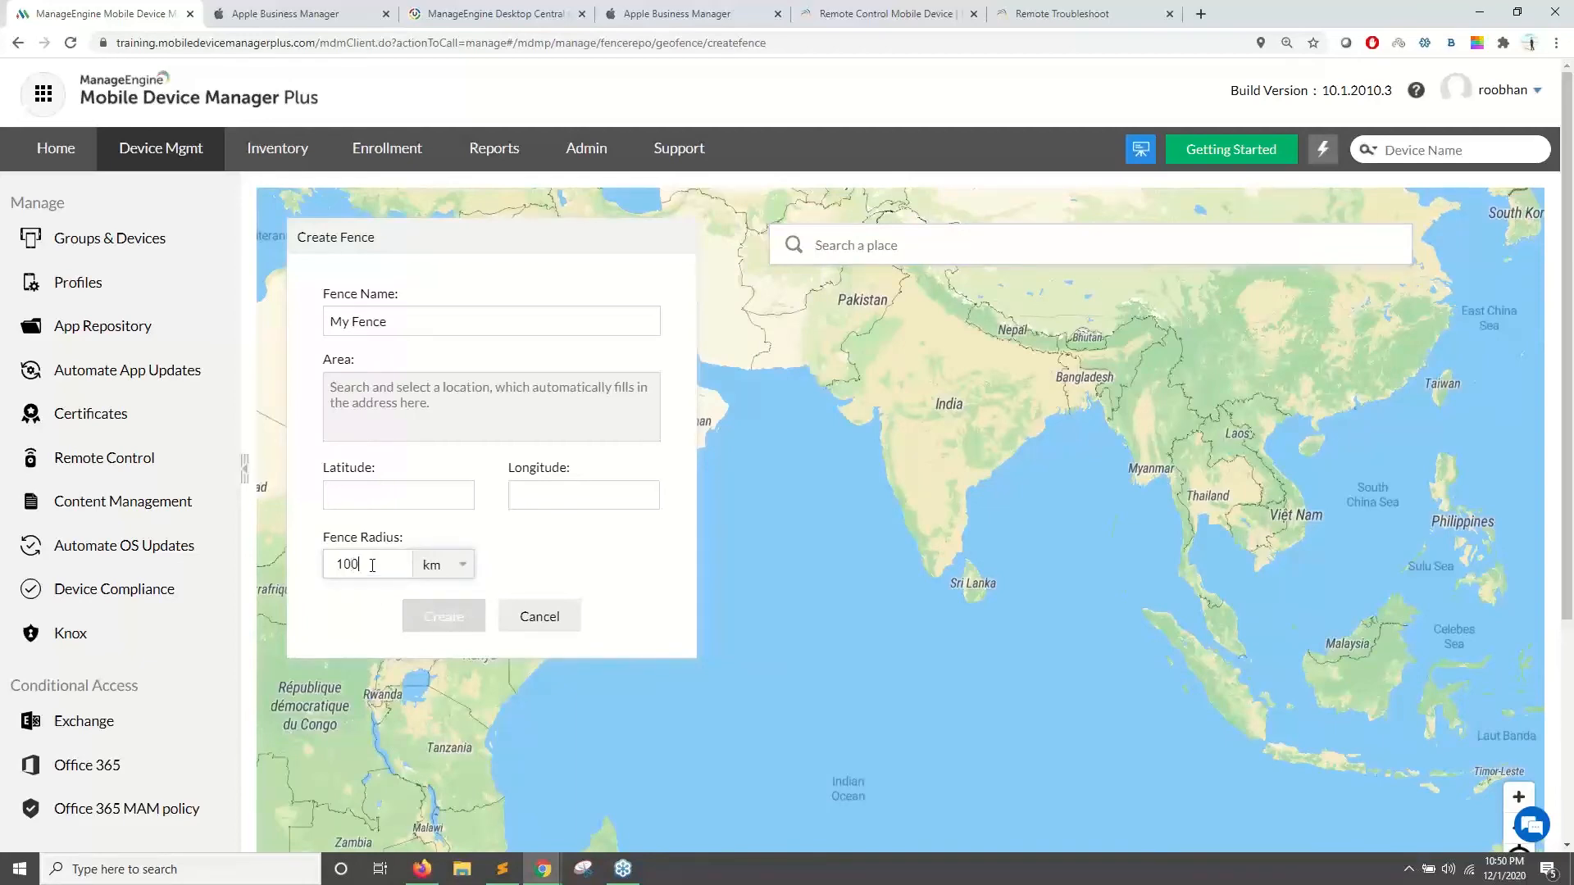
drag(892, 408, 1395, 415)
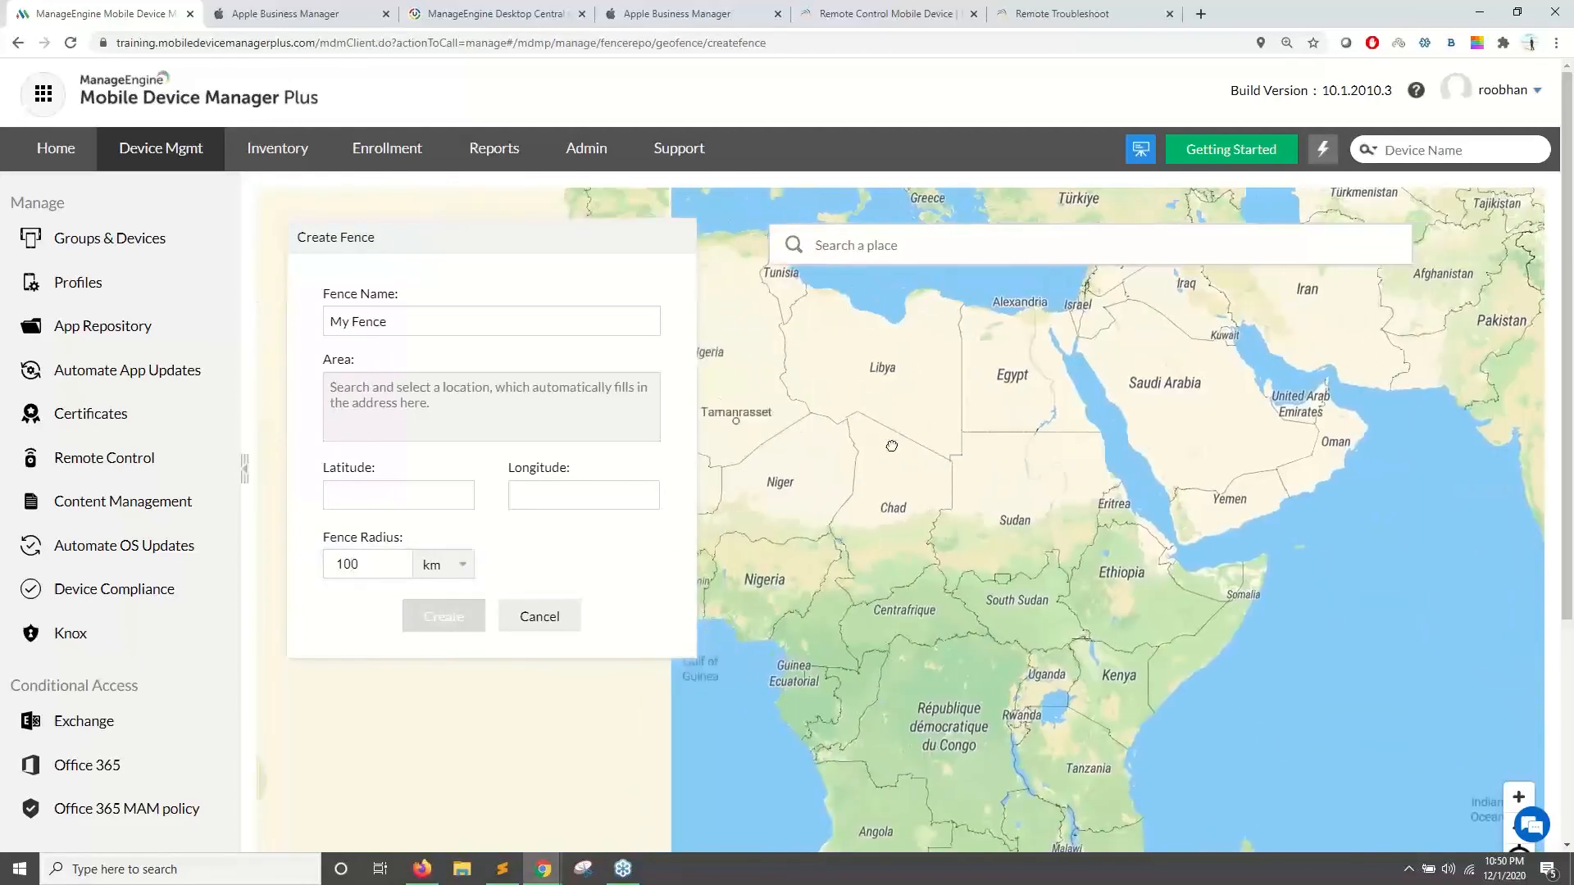
drag(888, 446, 1180, 475)
drag(909, 470, 1394, 502)
drag(805, 441, 861, 450)
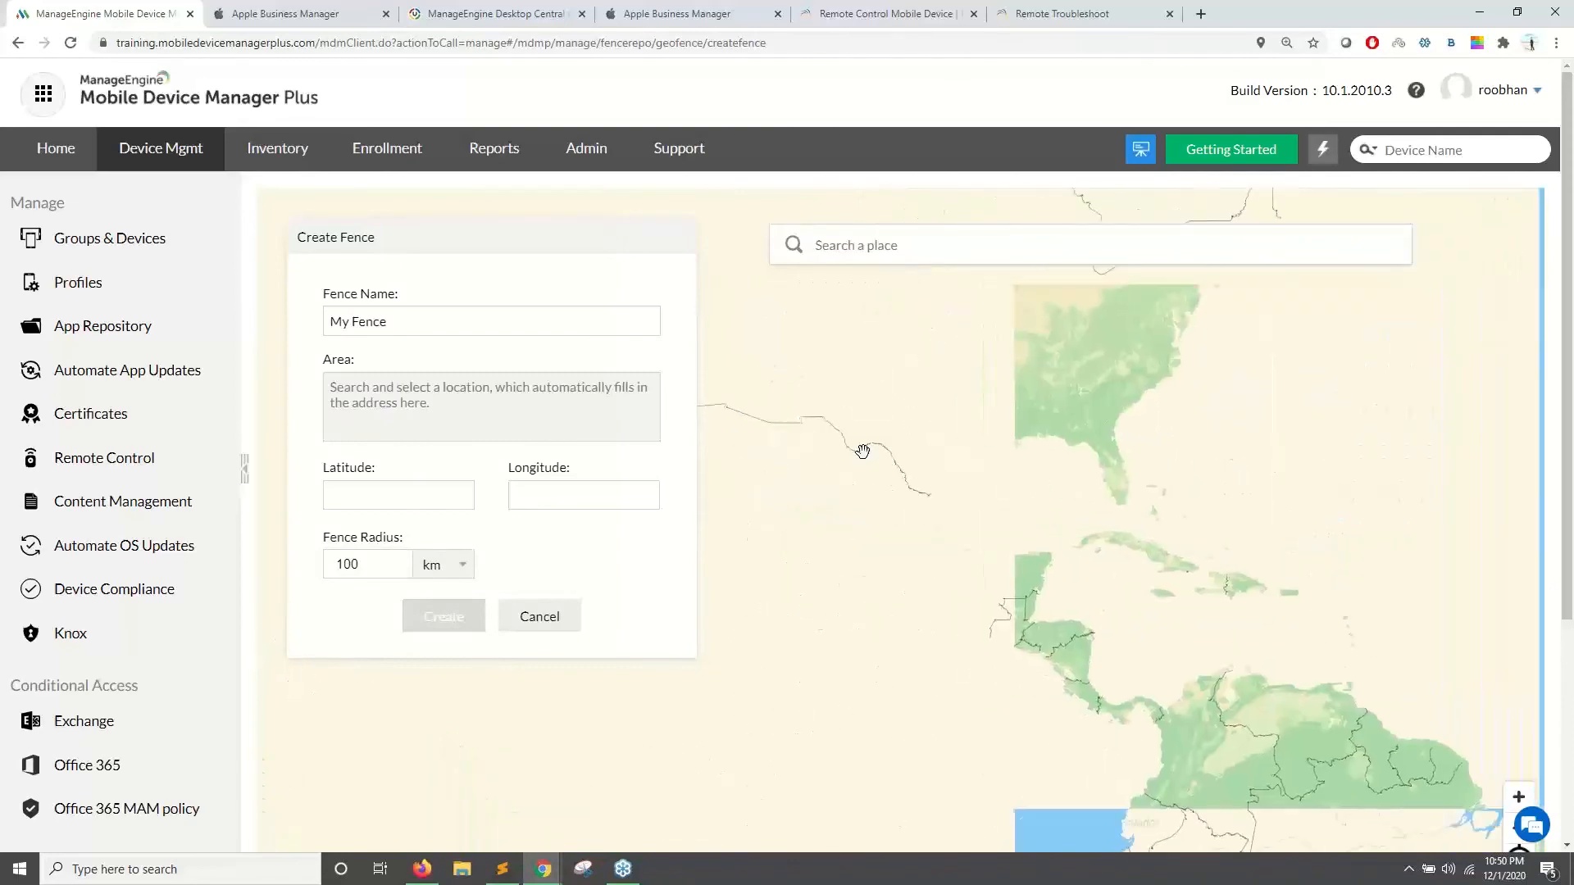
scroll(885, 436, down, 3)
drag(1014, 442, 1014, 527)
scroll(874, 446, up, 2)
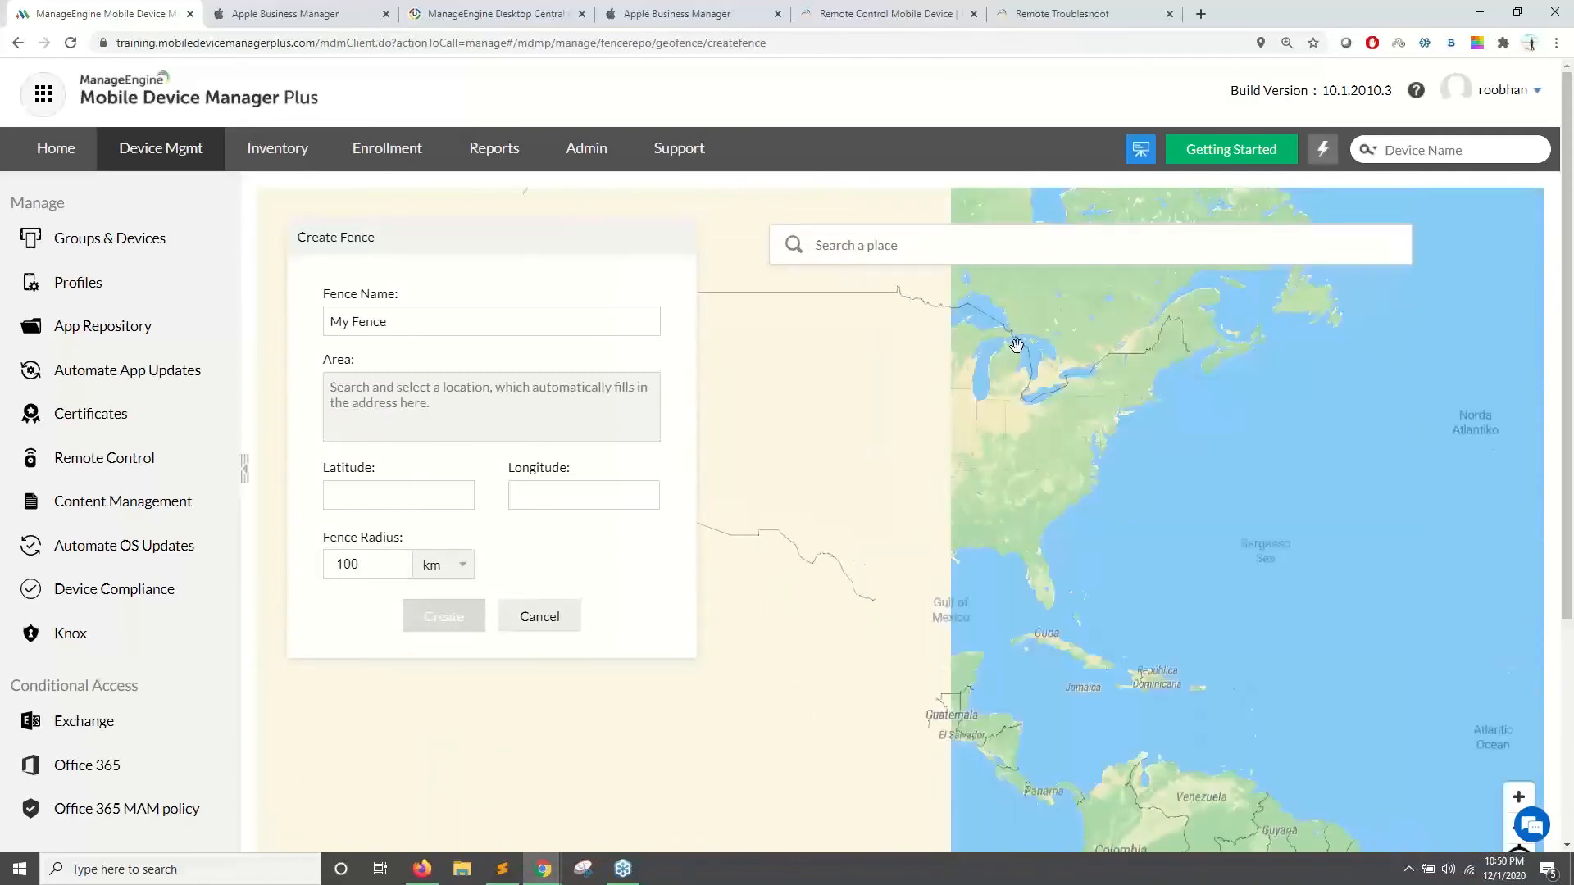
drag(953, 426, 1086, 526)
scroll(965, 489, up, 3)
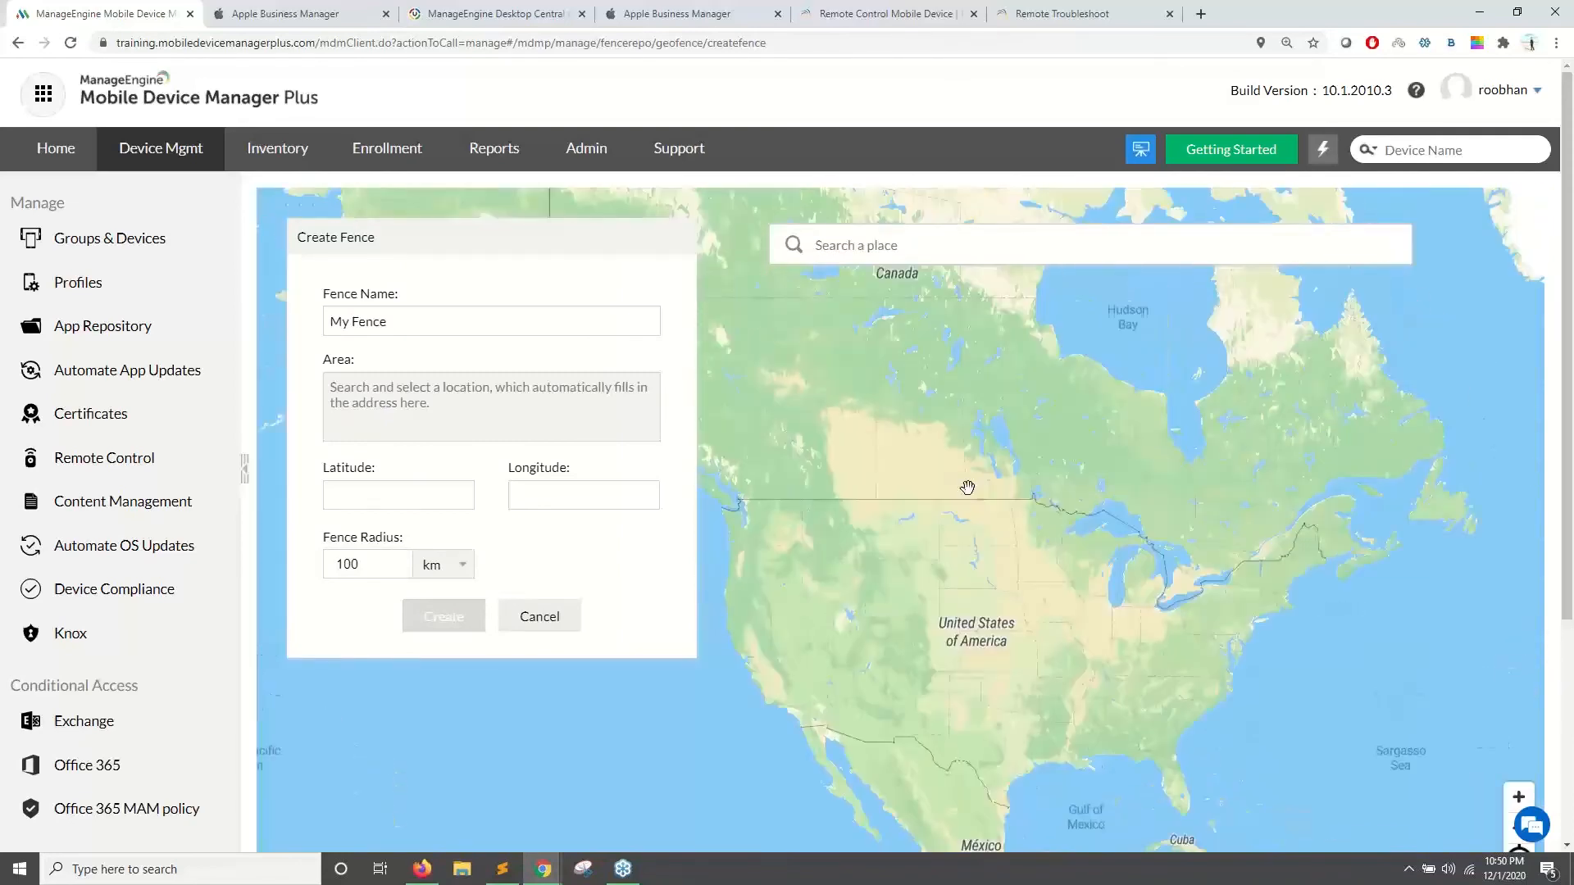
drag(959, 481, 977, 614)
drag(927, 389, 973, 569)
scroll(973, 557, up, 3)
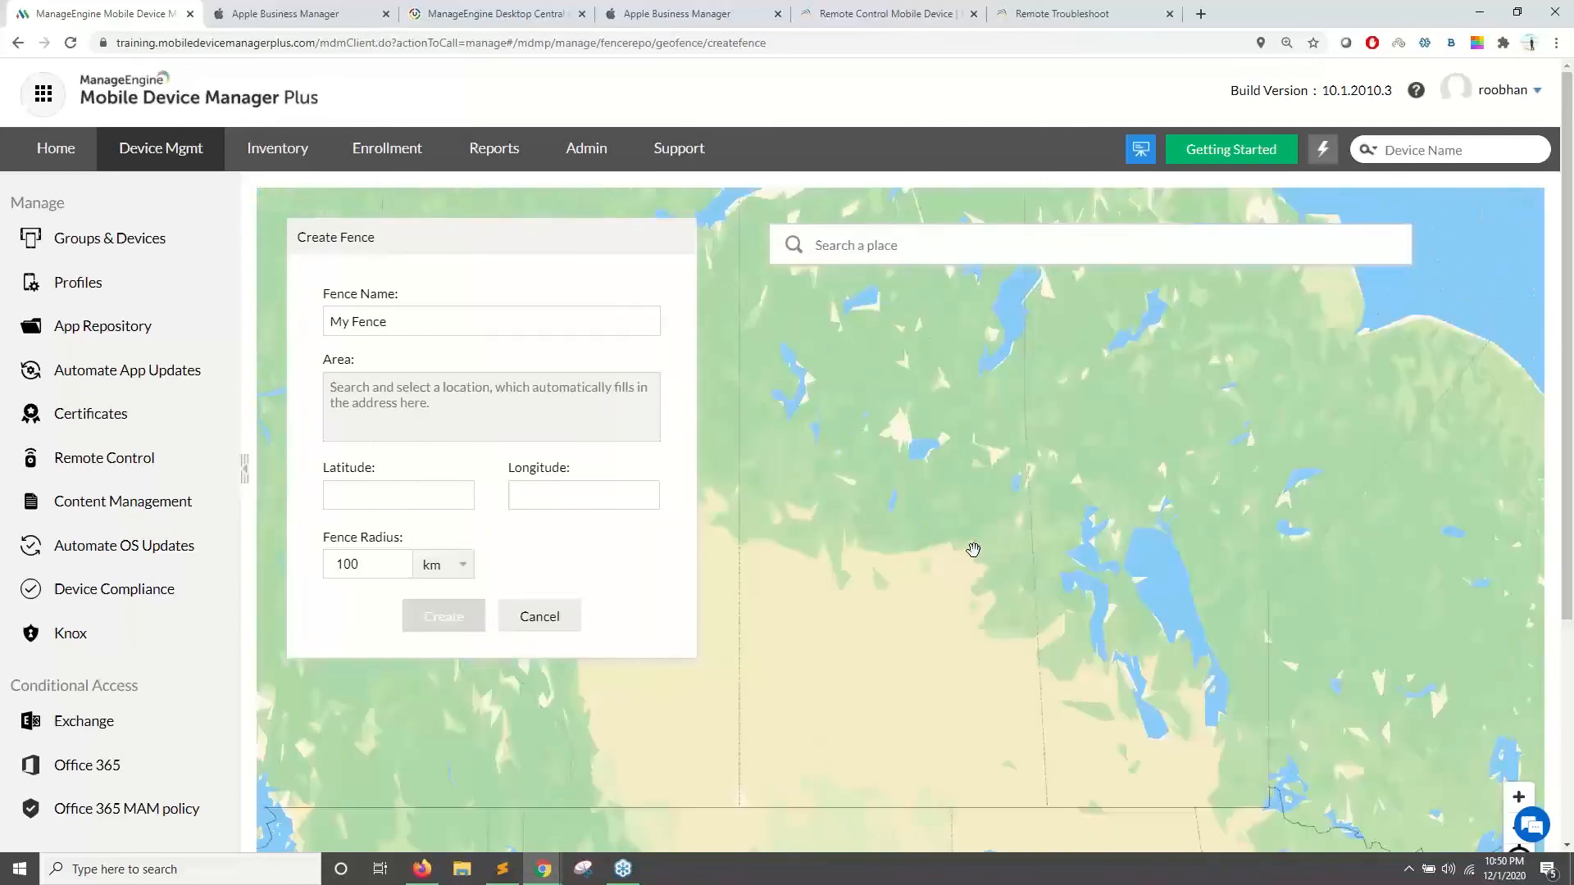
scroll(951, 605, down, 2)
scroll(951, 606, down, 2)
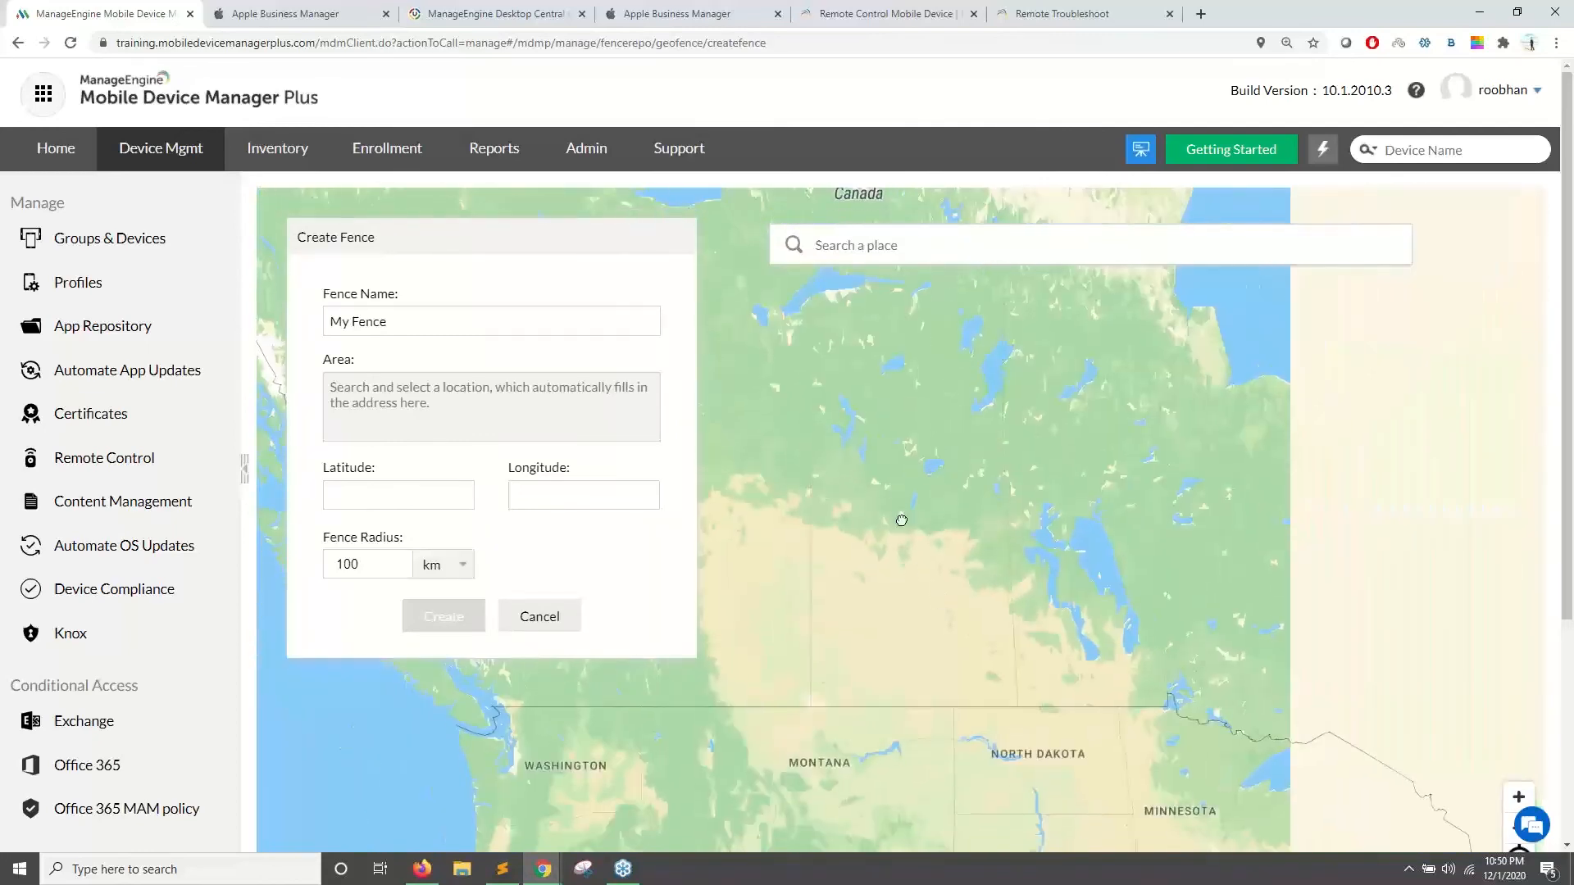
drag(900, 519, 896, 481)
click(1019, 631)
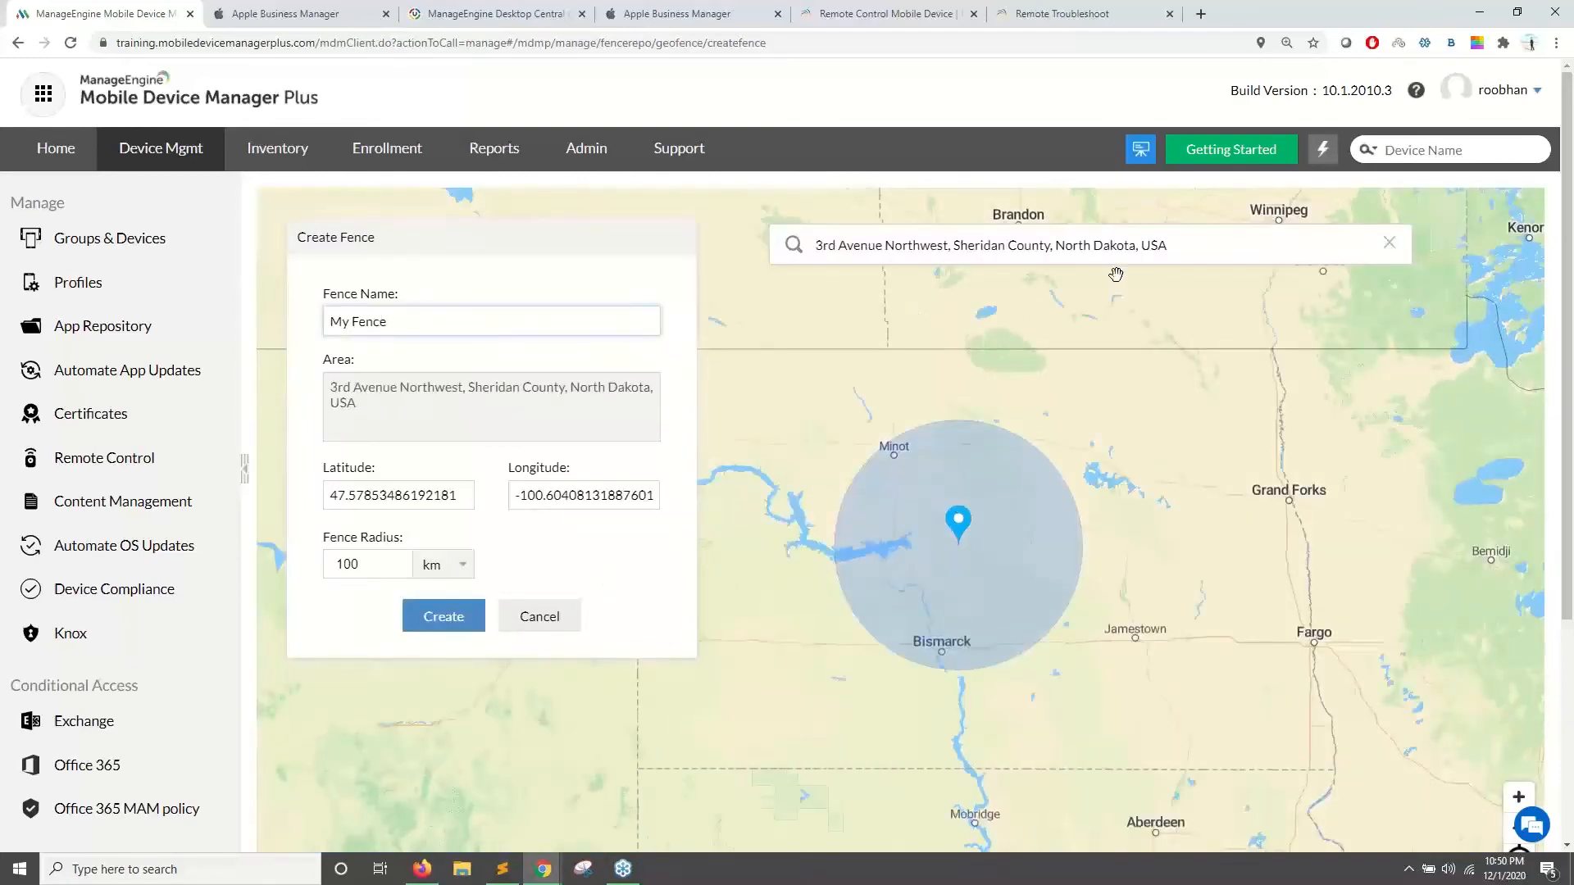
- Search for a London address and move the fence centre to Lullington in the English Midlands
scroll(1098, 503, down, 2)
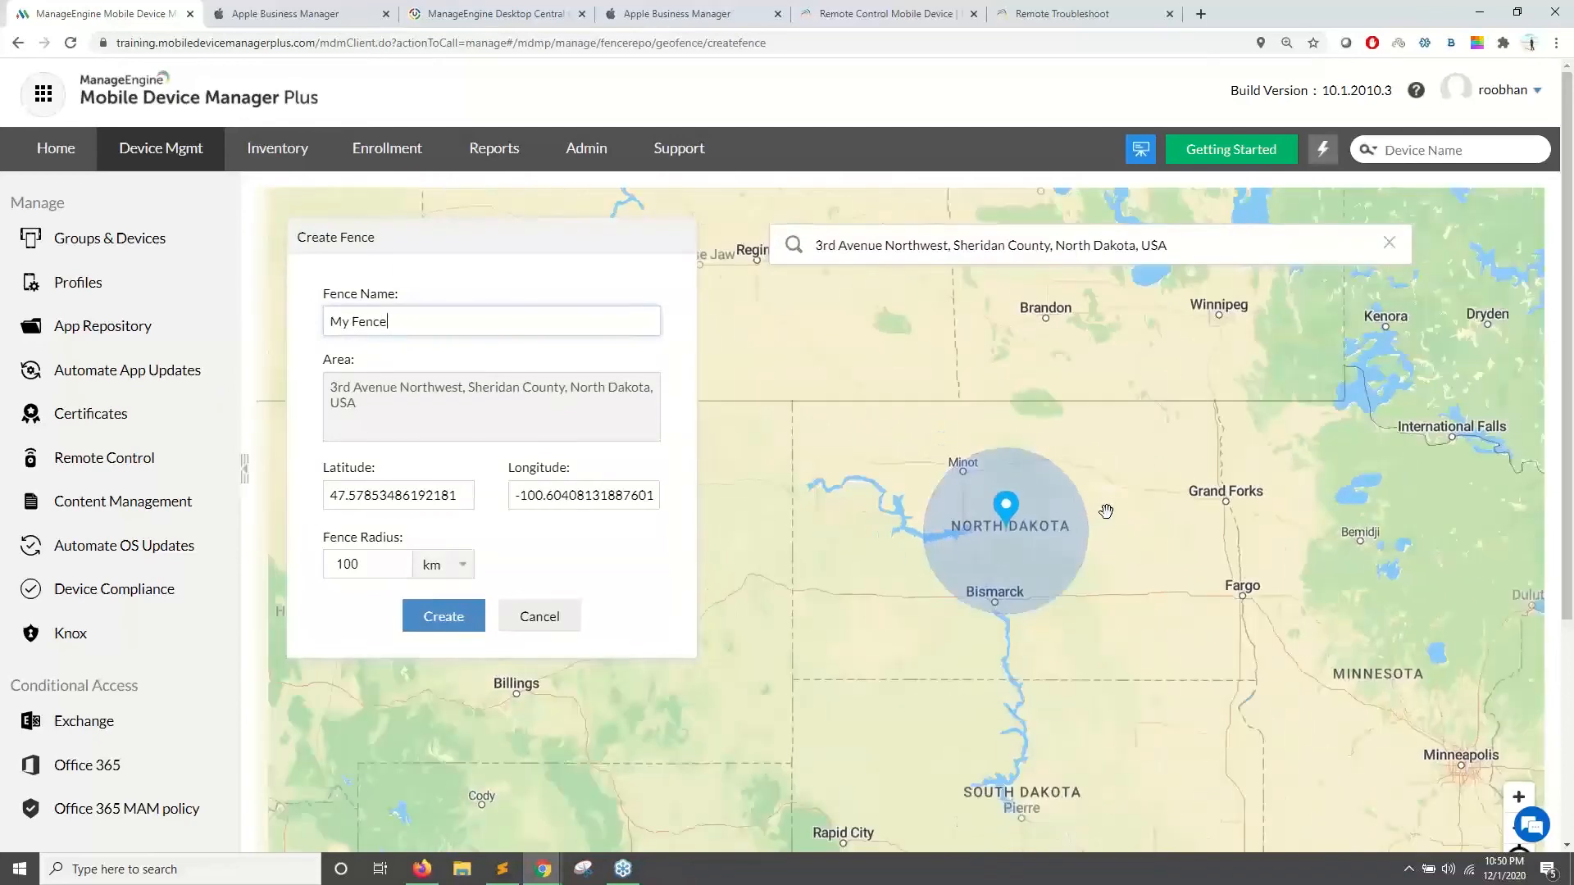
scroll(1196, 613, down, 3)
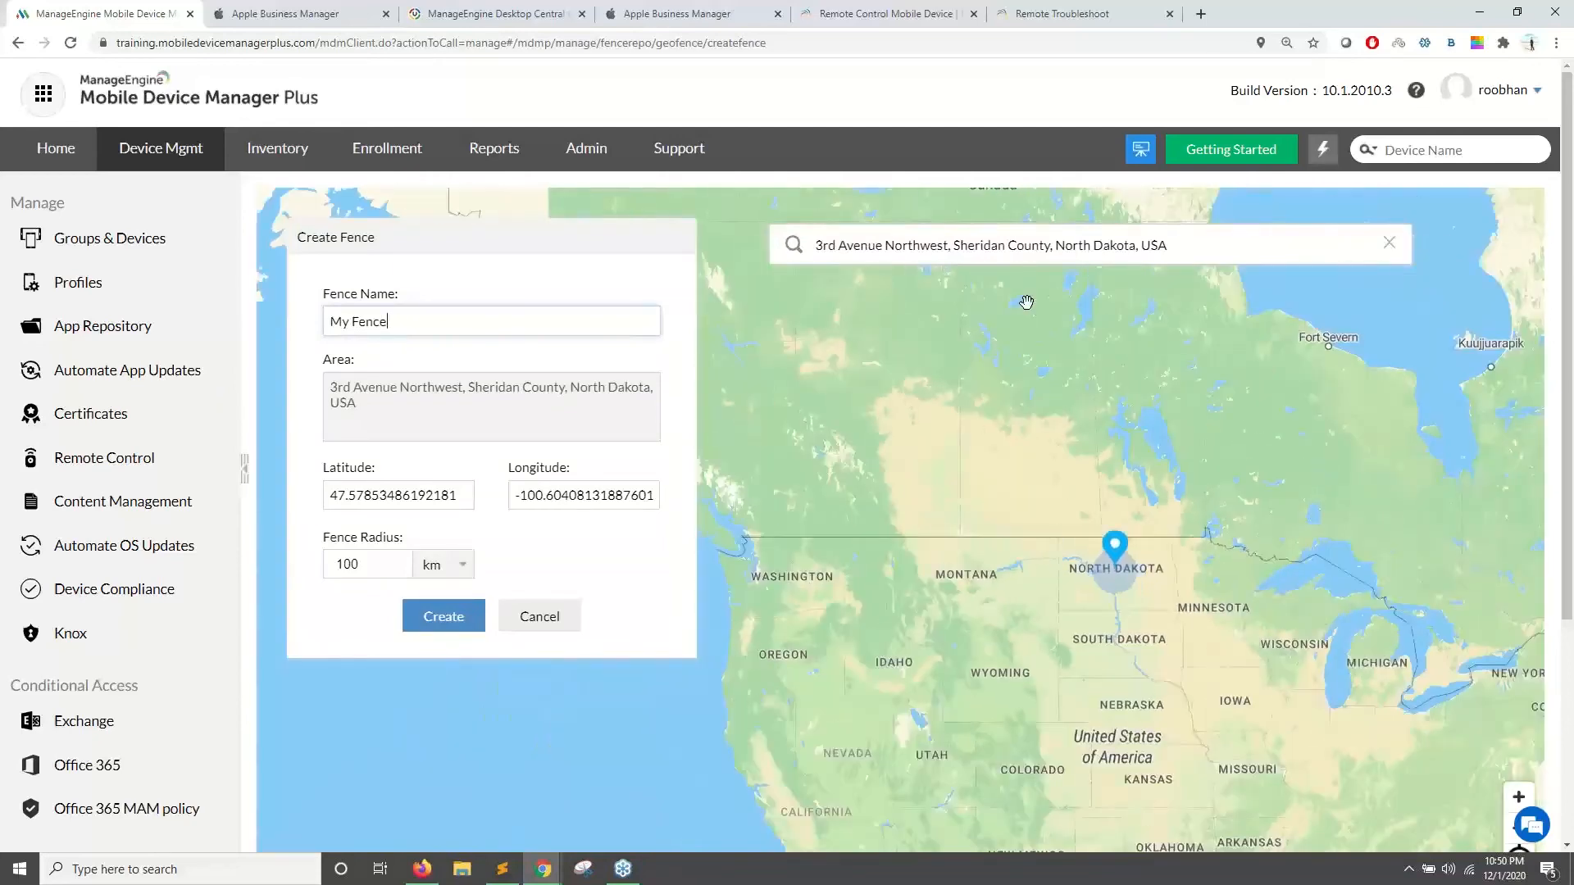
triple_click(937, 246)
text(Io)
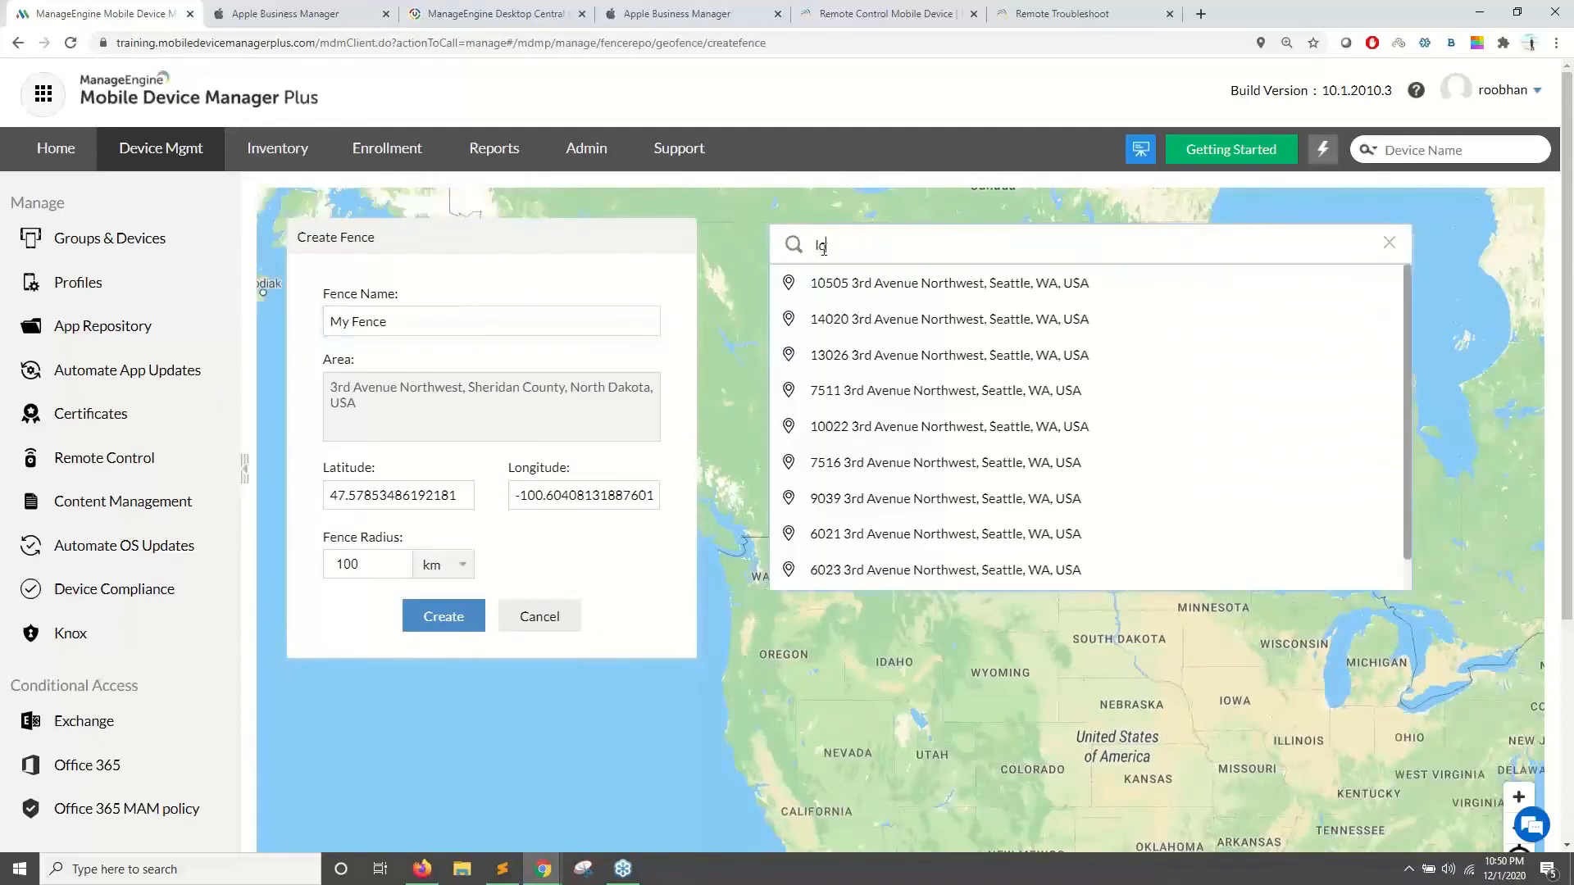
click(850, 322)
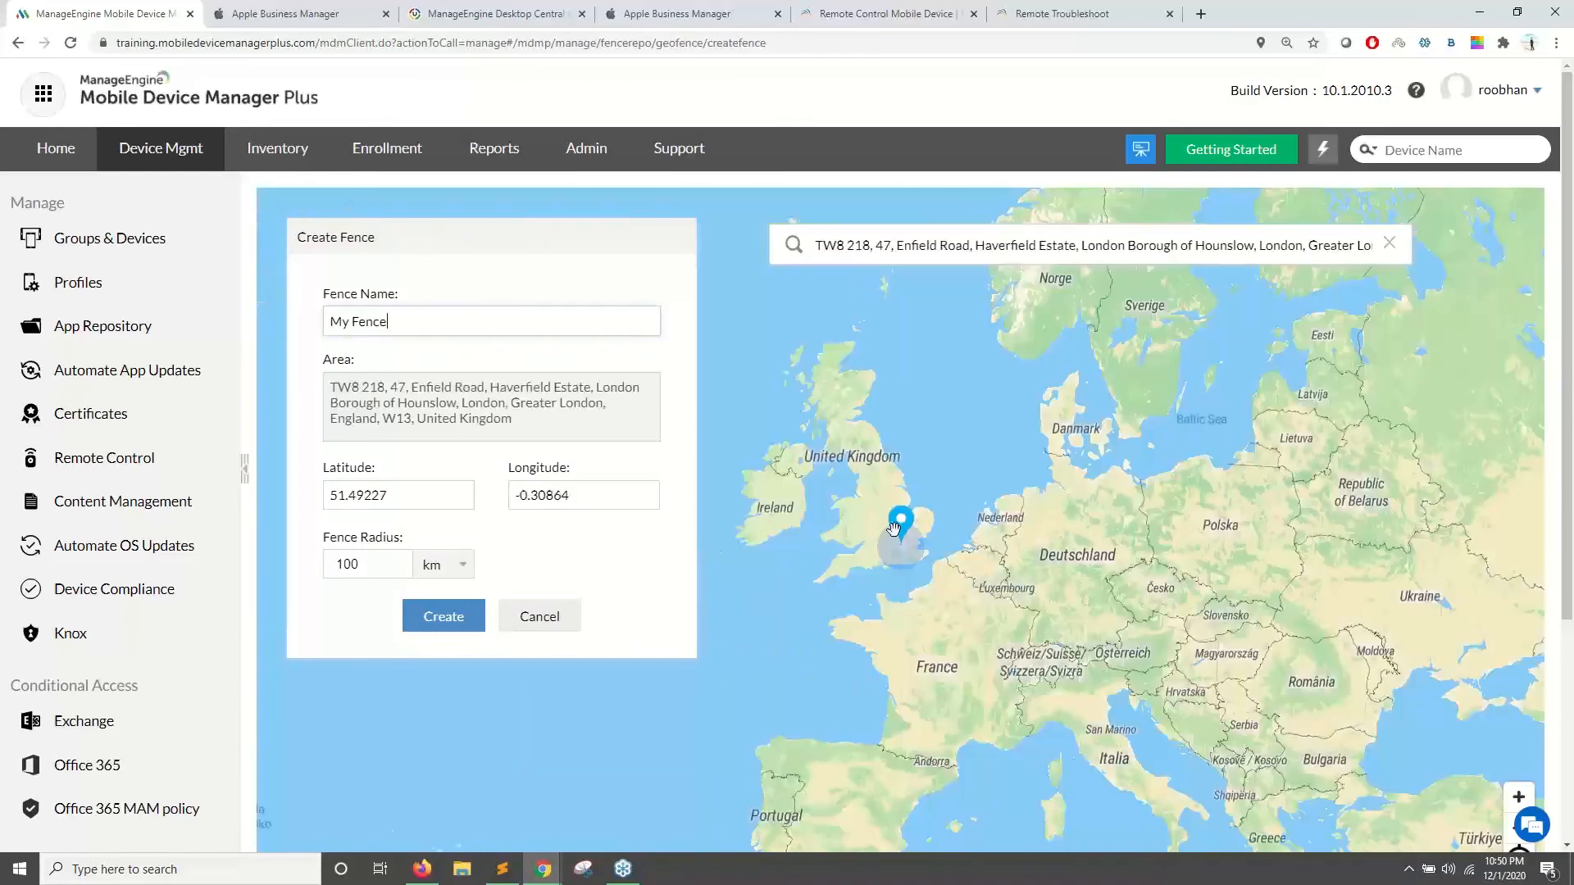
click(879, 510)
scroll(854, 499, up, 2)
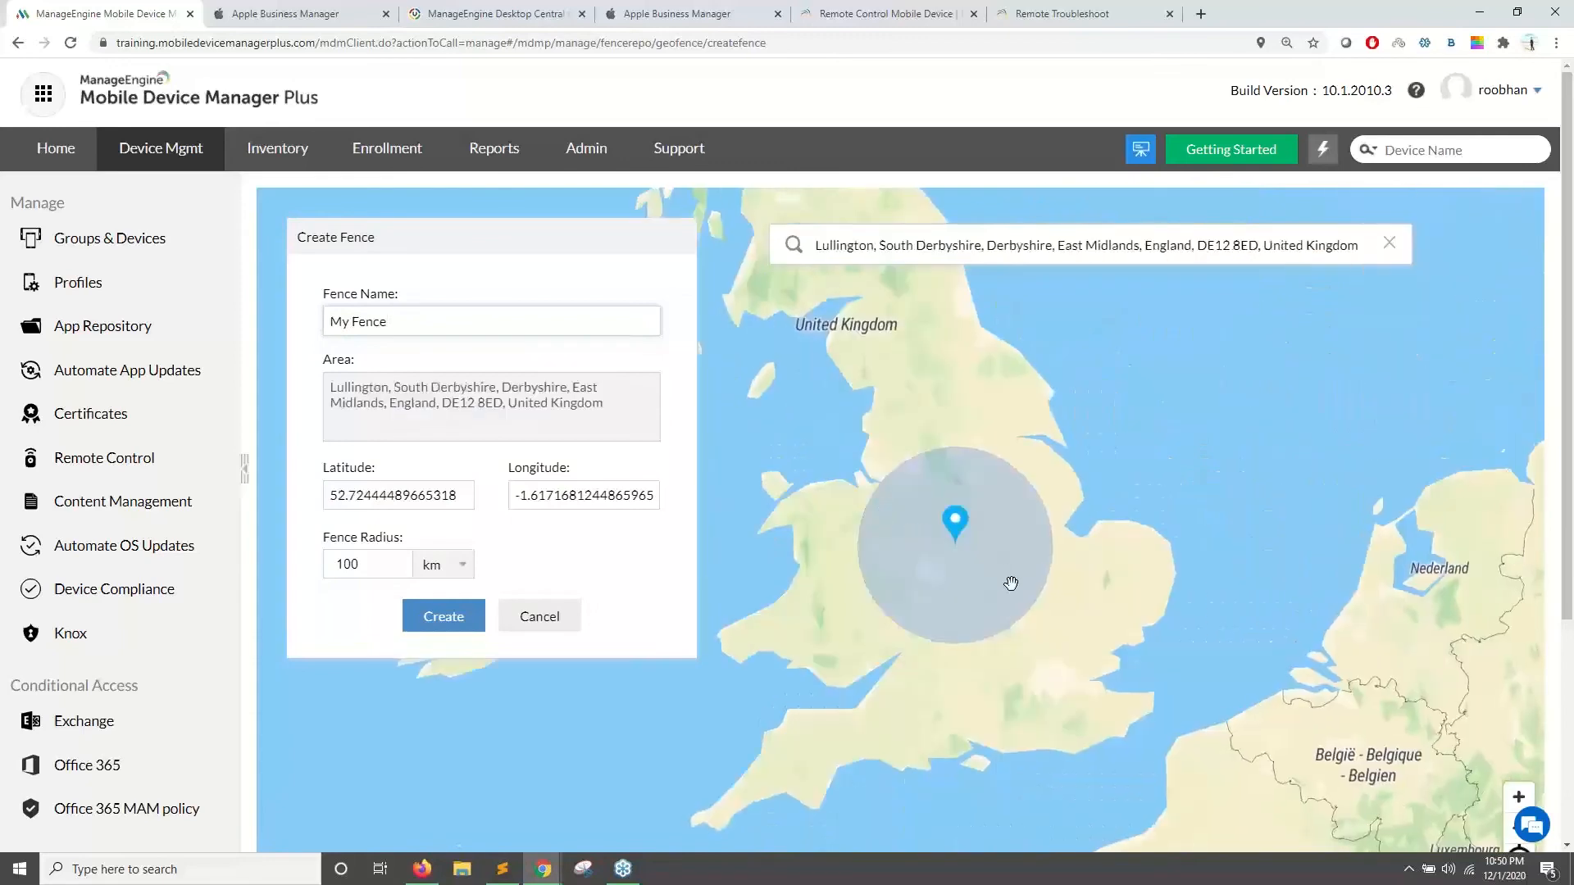
scroll(1015, 583, up, 1)
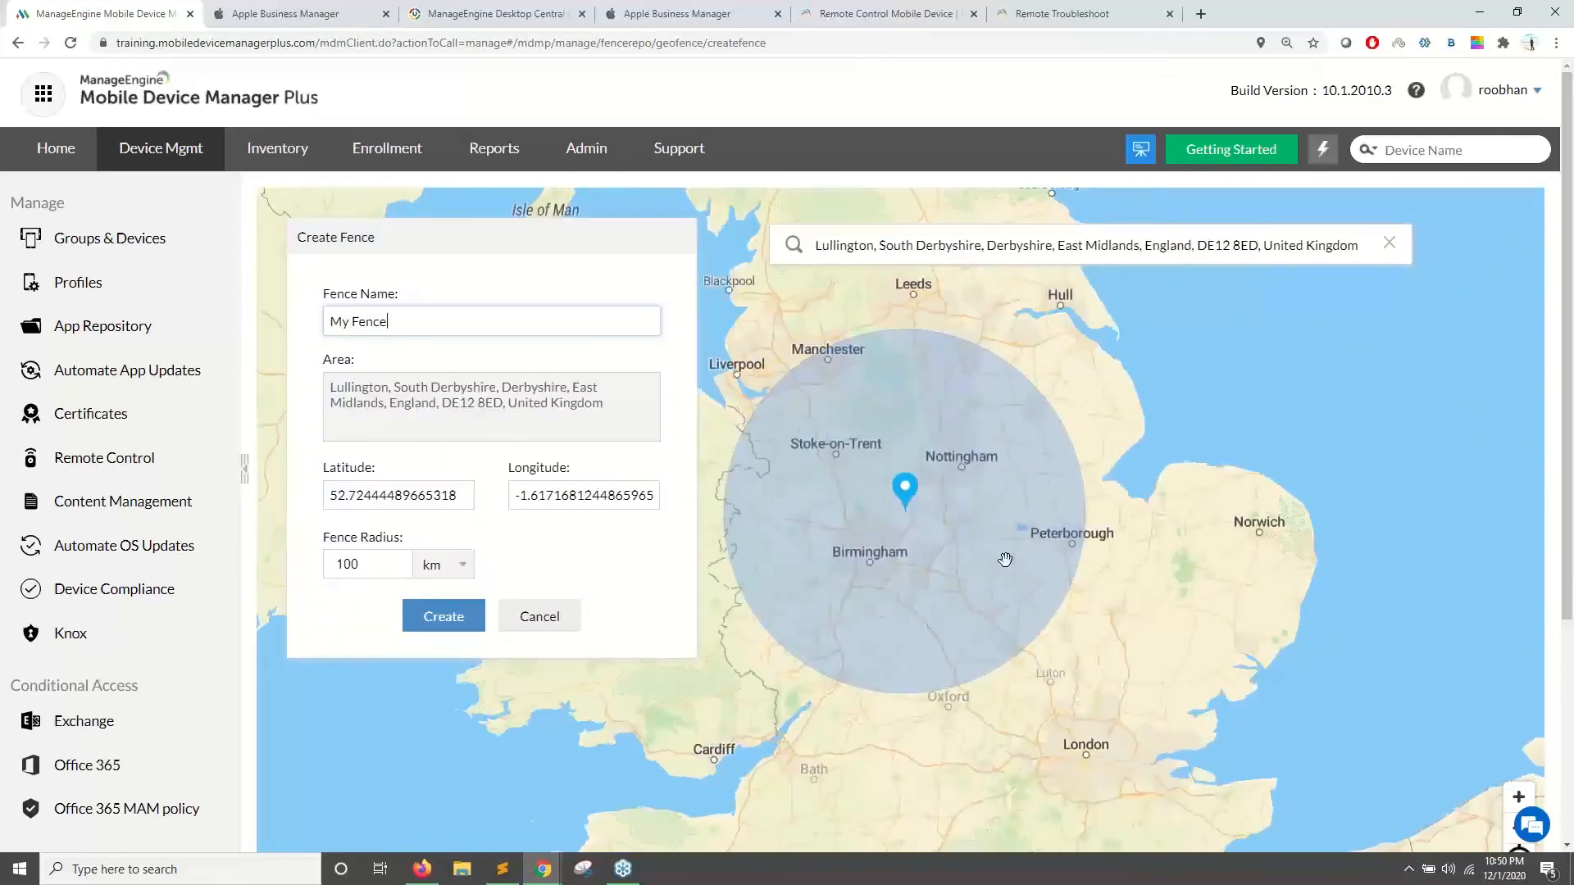
scroll(113, 703, down, 4)
- Open Fence Policy in a new tab and reposition the map around the 100 km fence circle
right_click(123, 587)
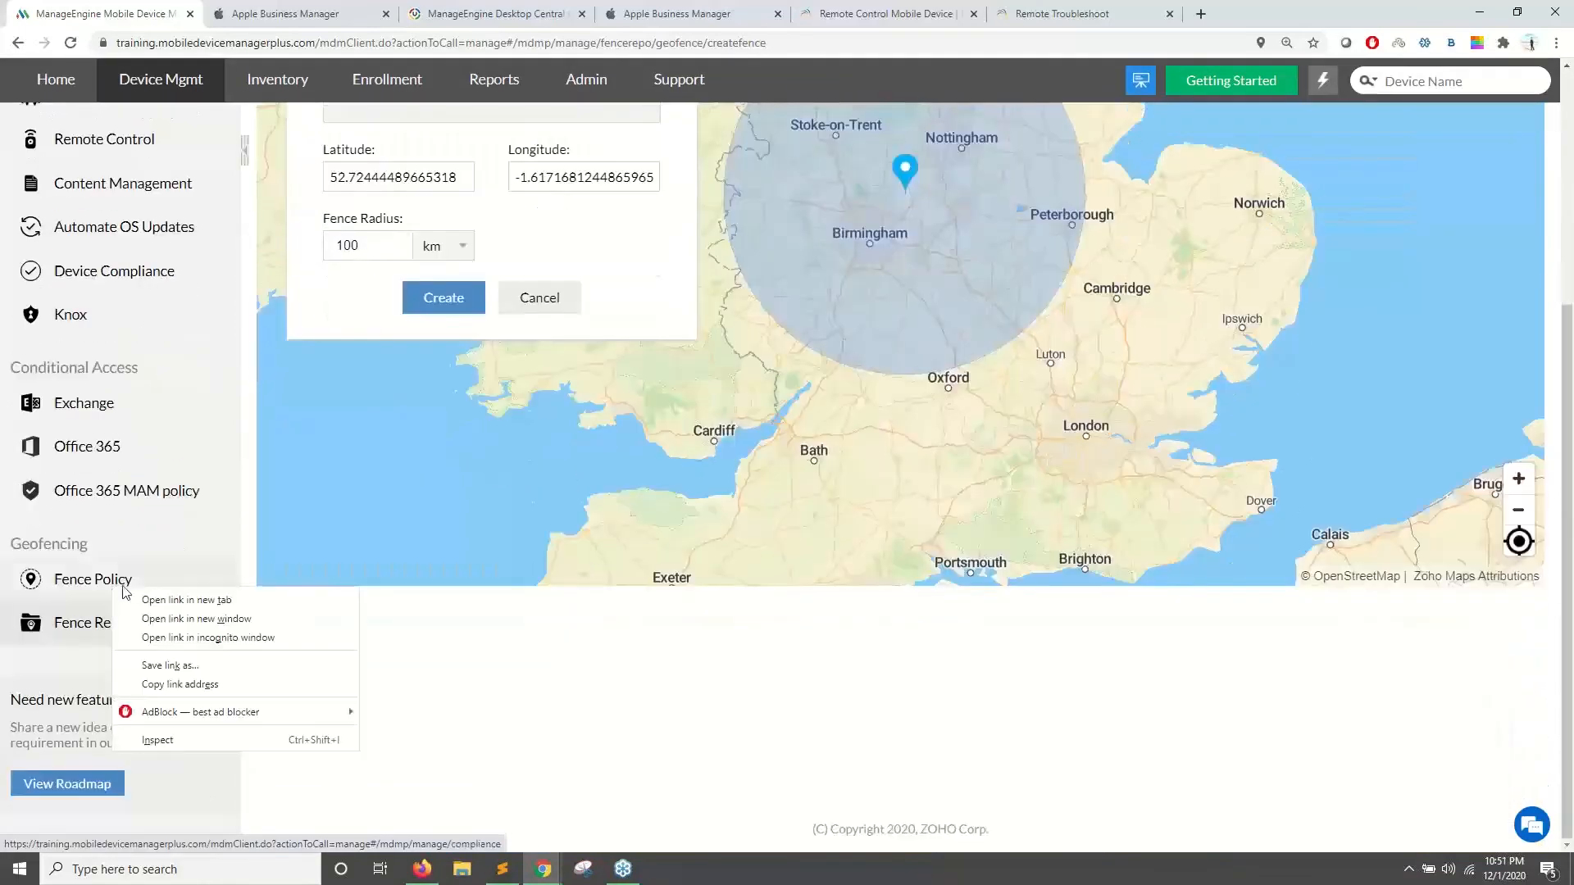
click(140, 609)
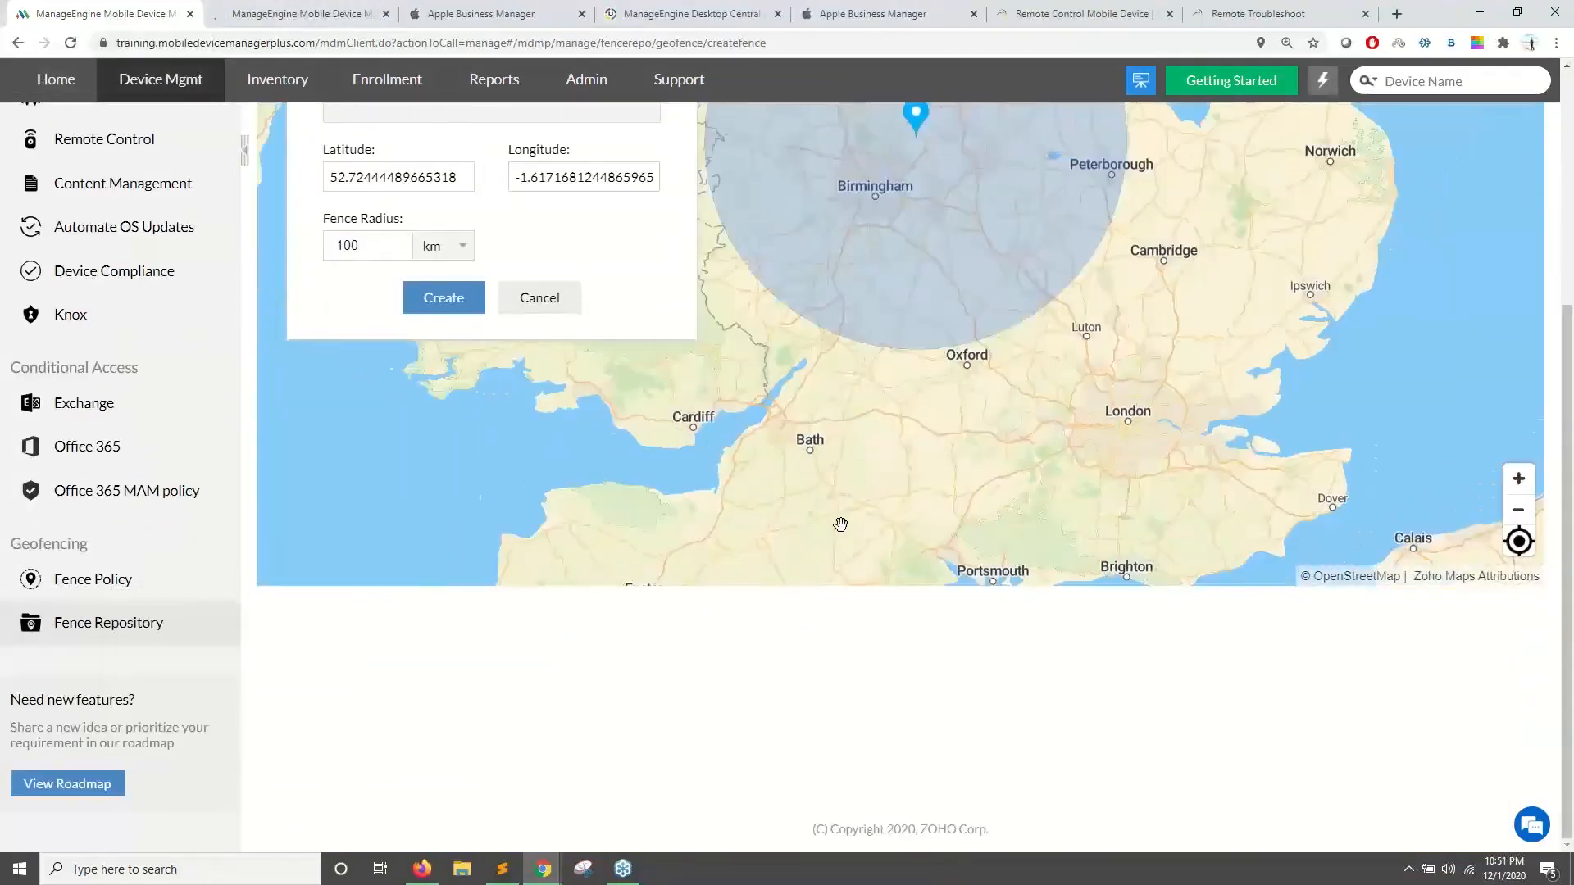
scroll(836, 527, down, 2)
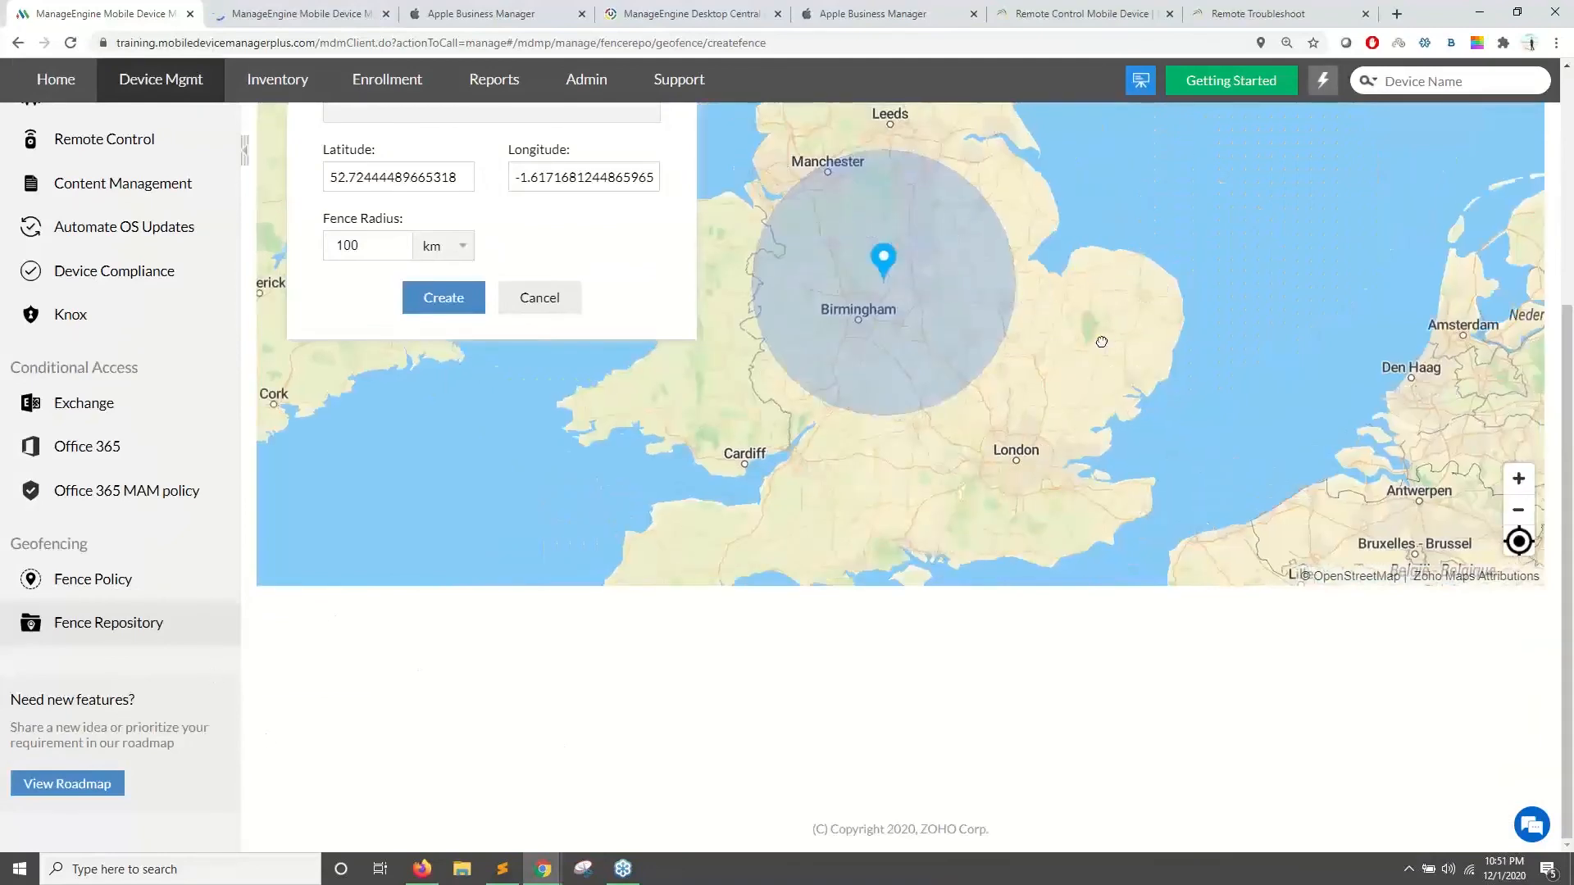
drag(1100, 337, 1089, 507)
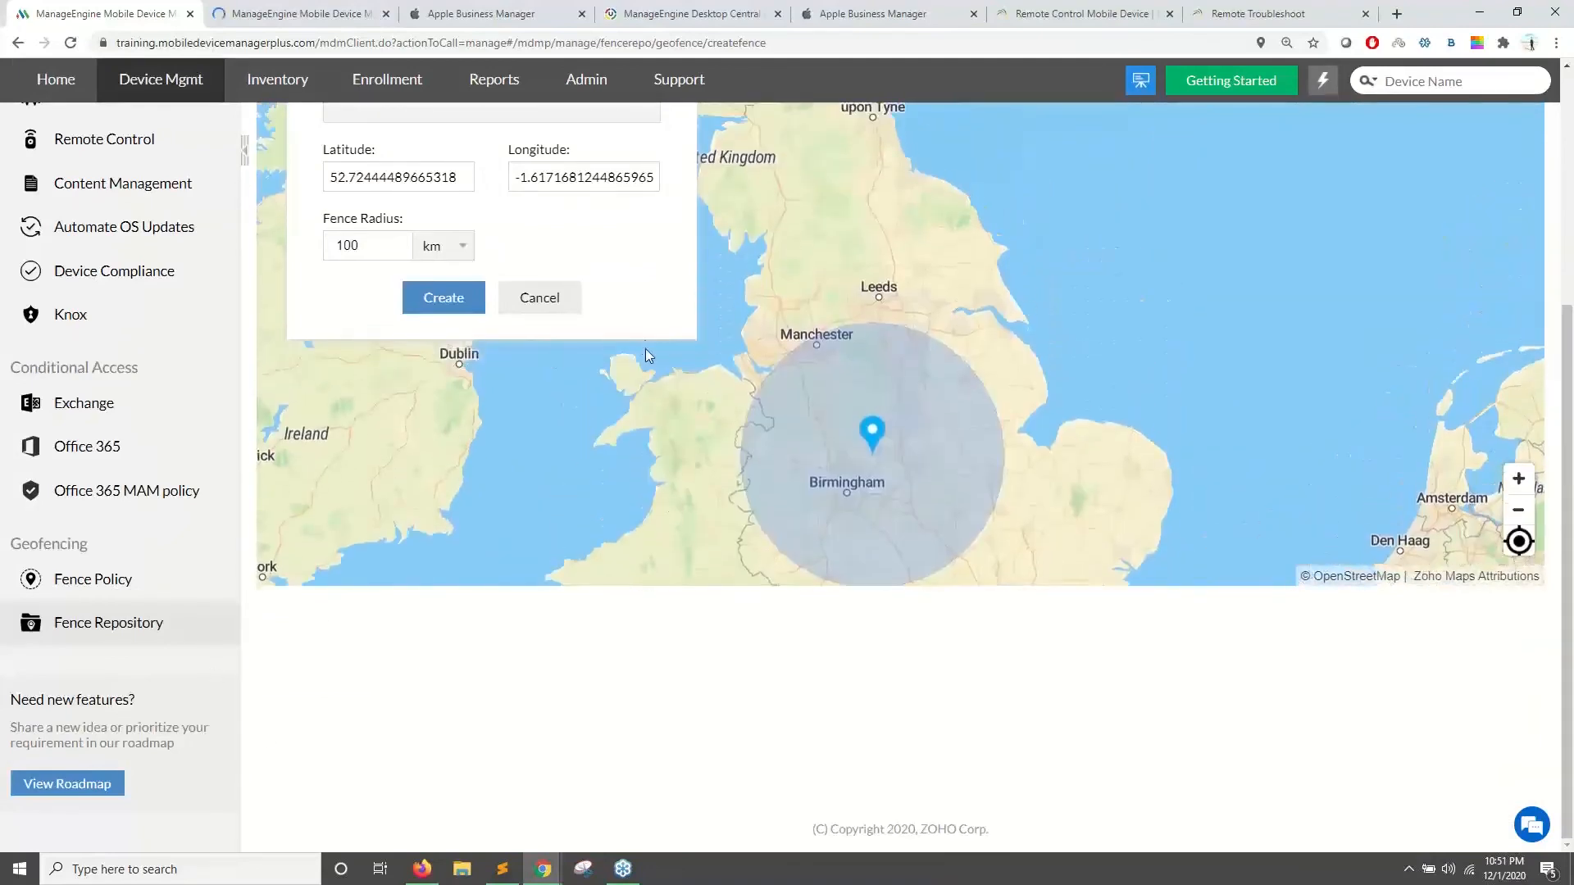
scroll(945, 201, up, 2)
scroll(973, 267, down, 3)
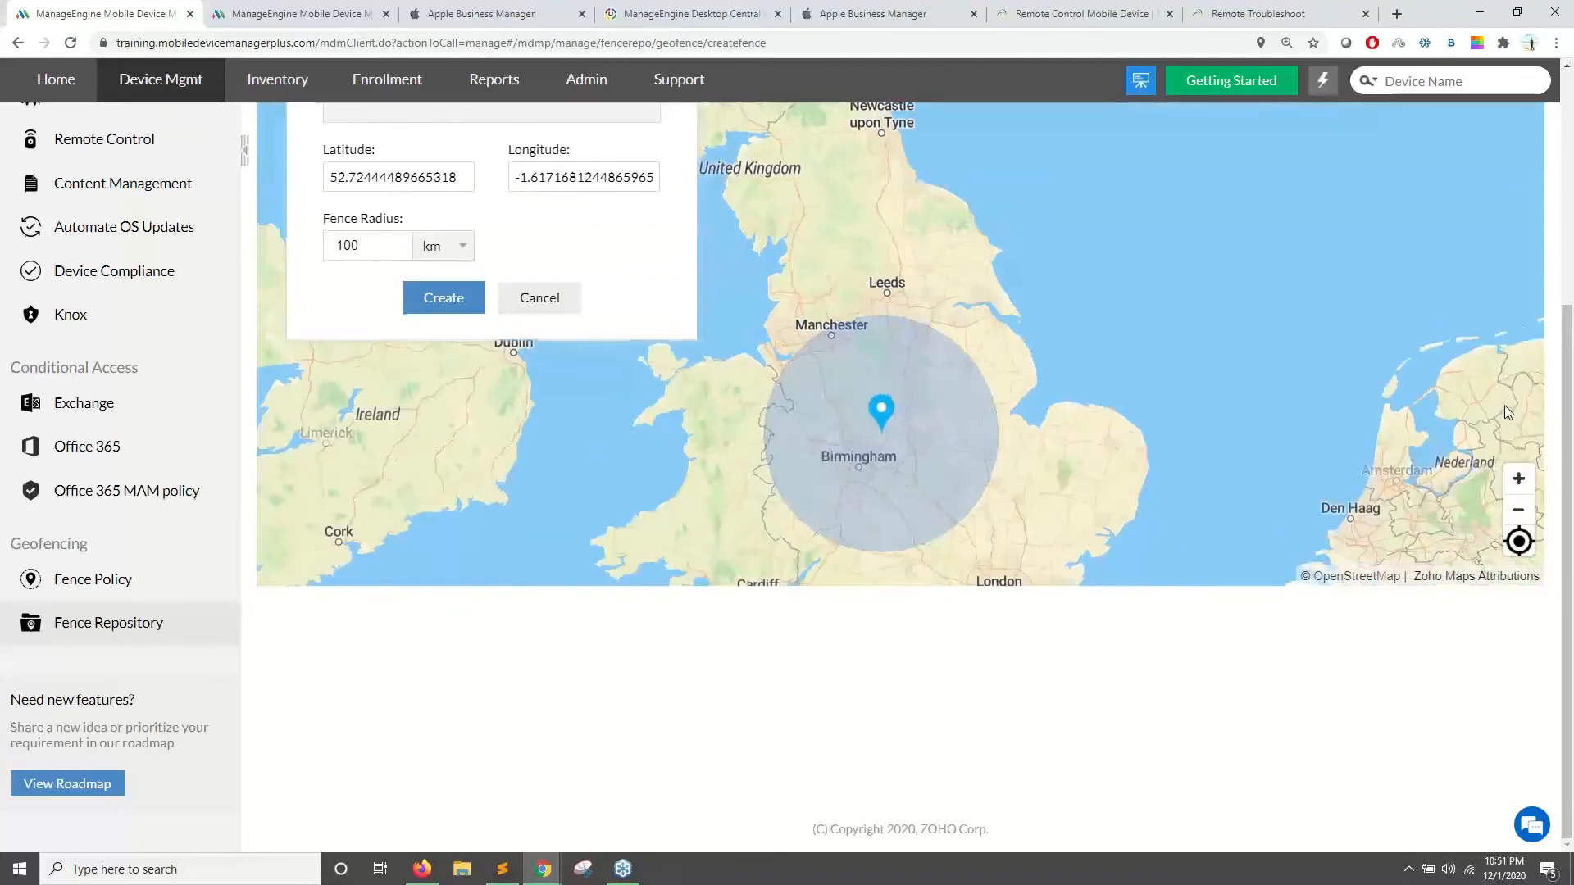
drag(1567, 610, 1567, 404)
- Start a new fence policy for London Fence in the fence policies tab
click(277, 14)
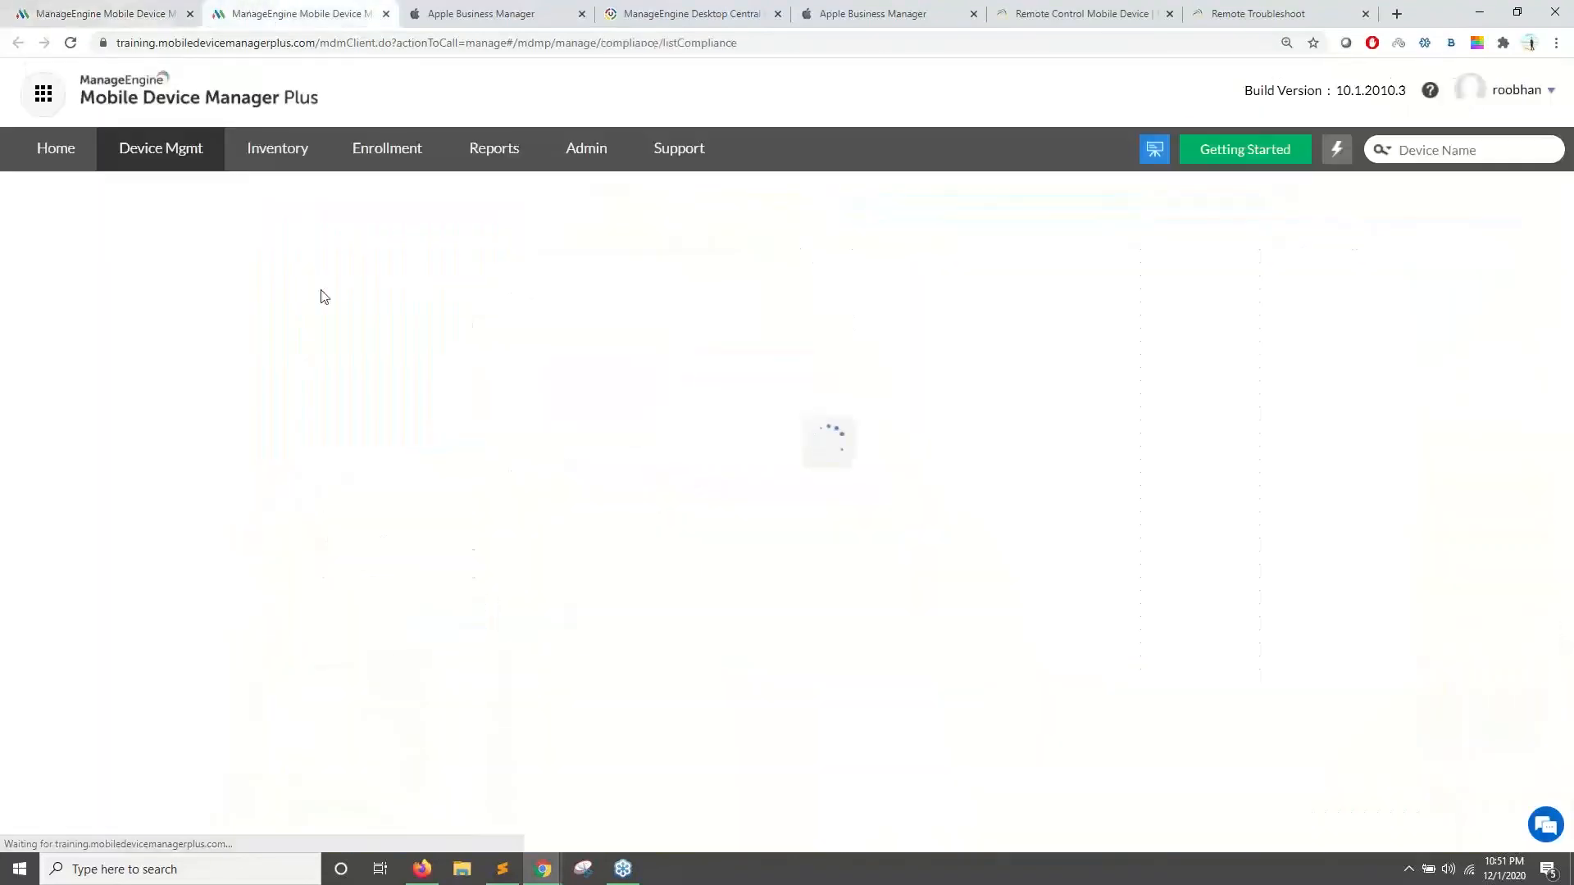
scroll(815, 333, down, 1)
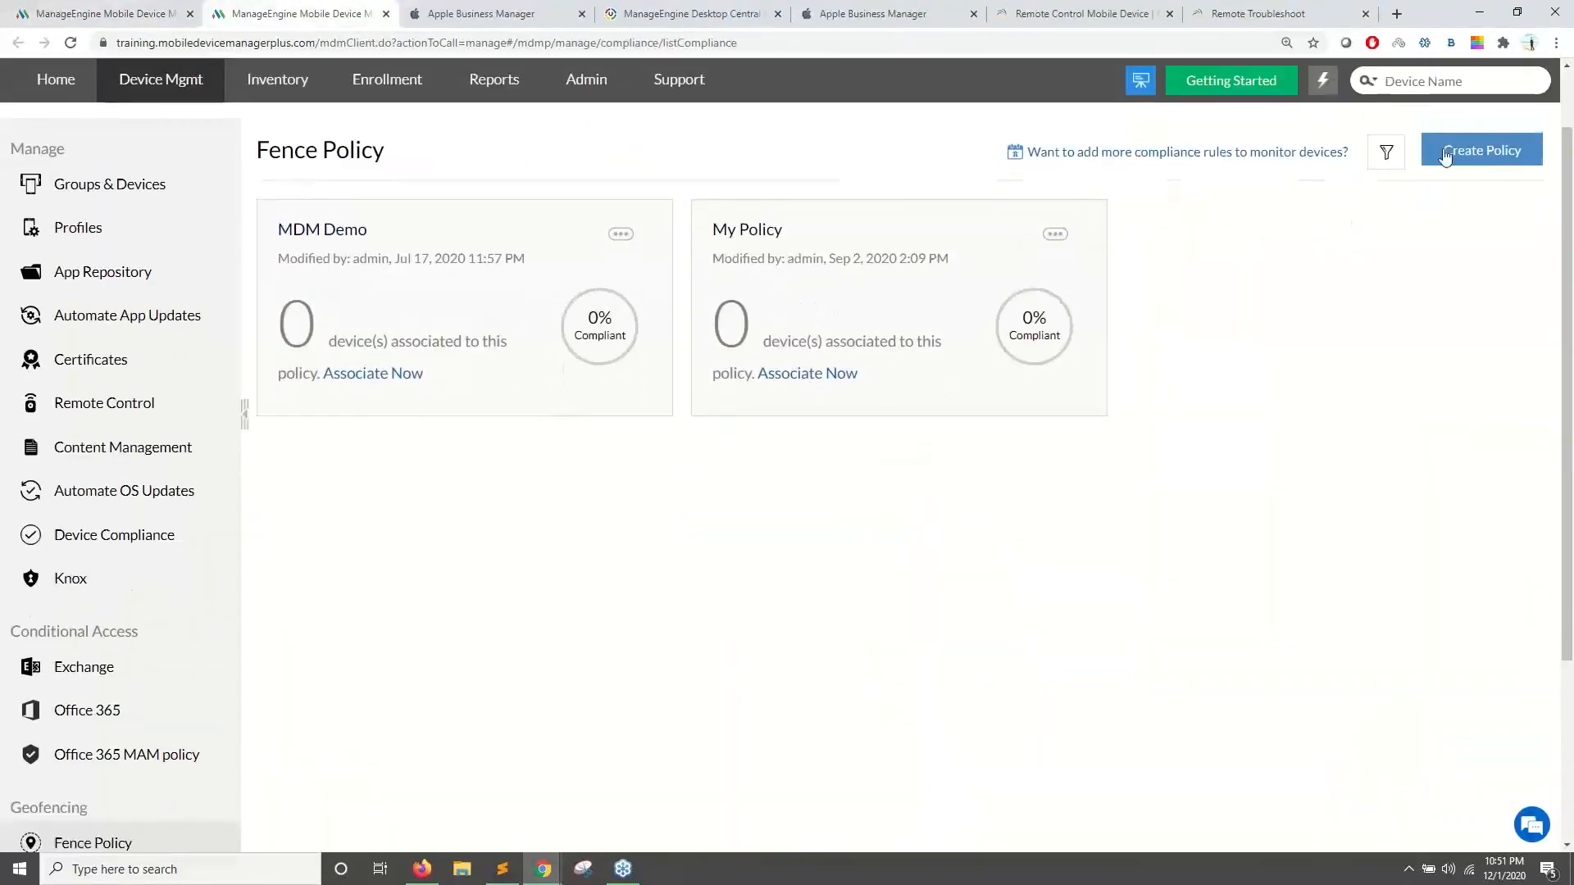
click(1447, 156)
click(867, 349)
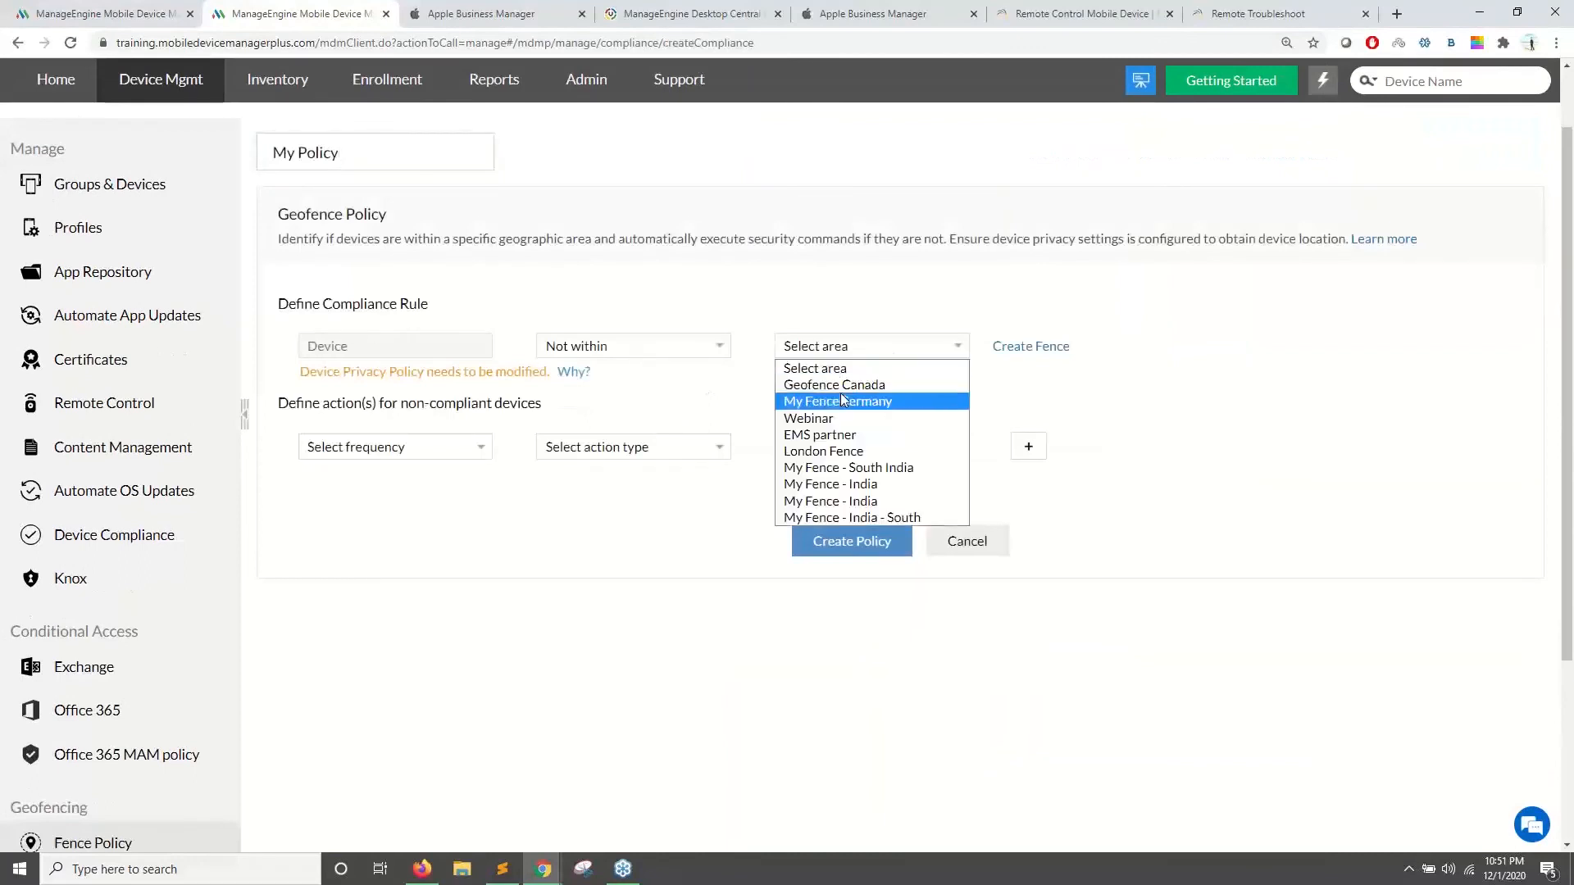
click(820, 450)
- Add an immediate Notify action e-mailing the admin, with the recipient entered, and save the message
click(375, 449)
click(375, 485)
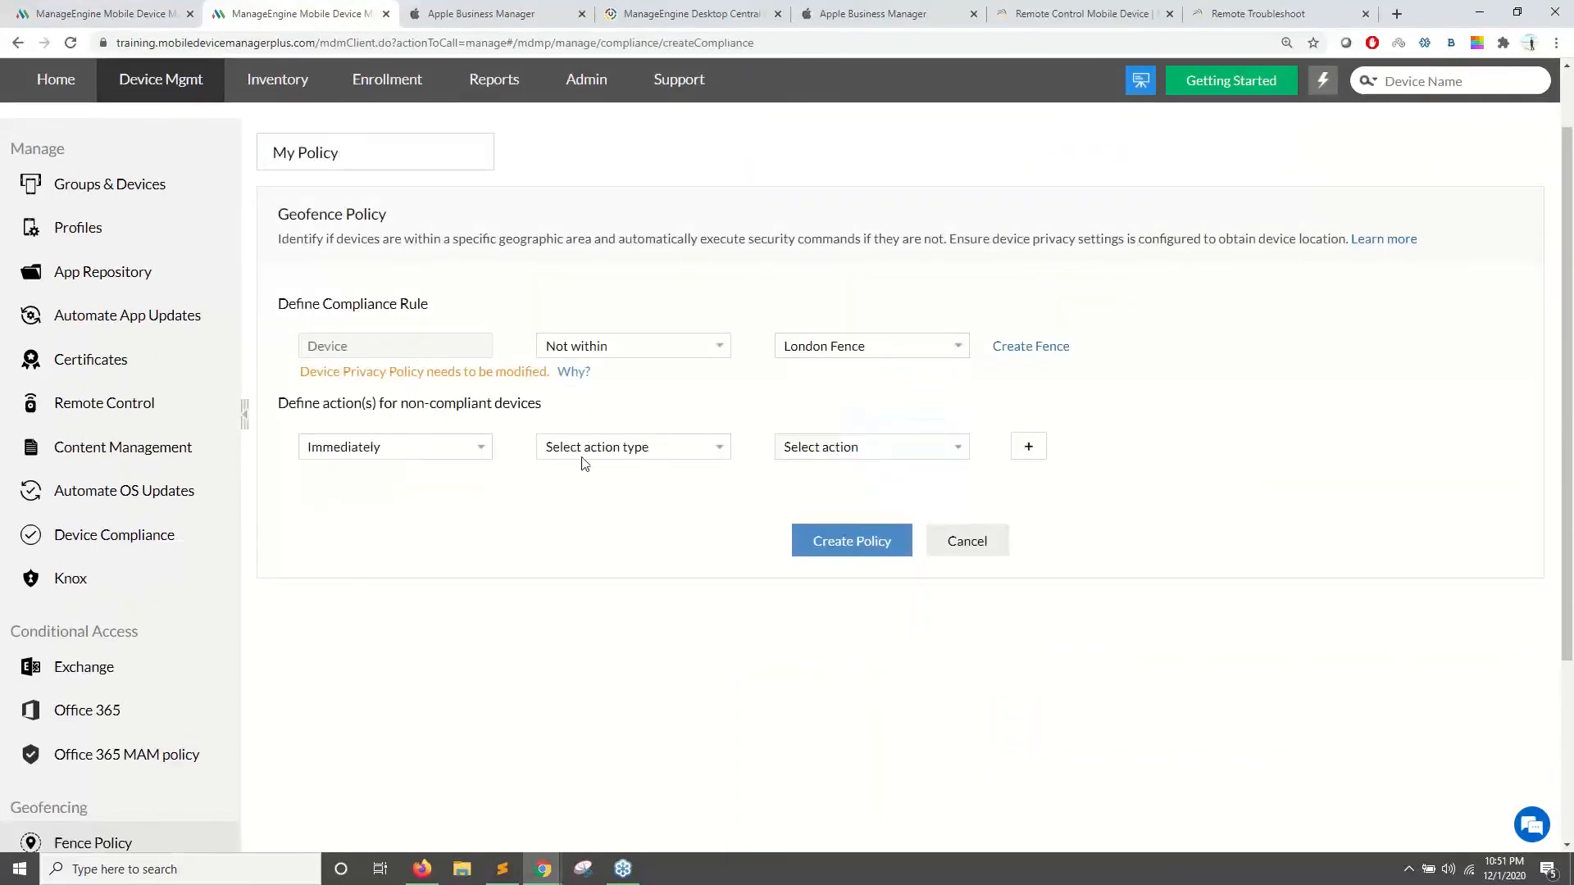
click(586, 449)
click(579, 484)
click(802, 451)
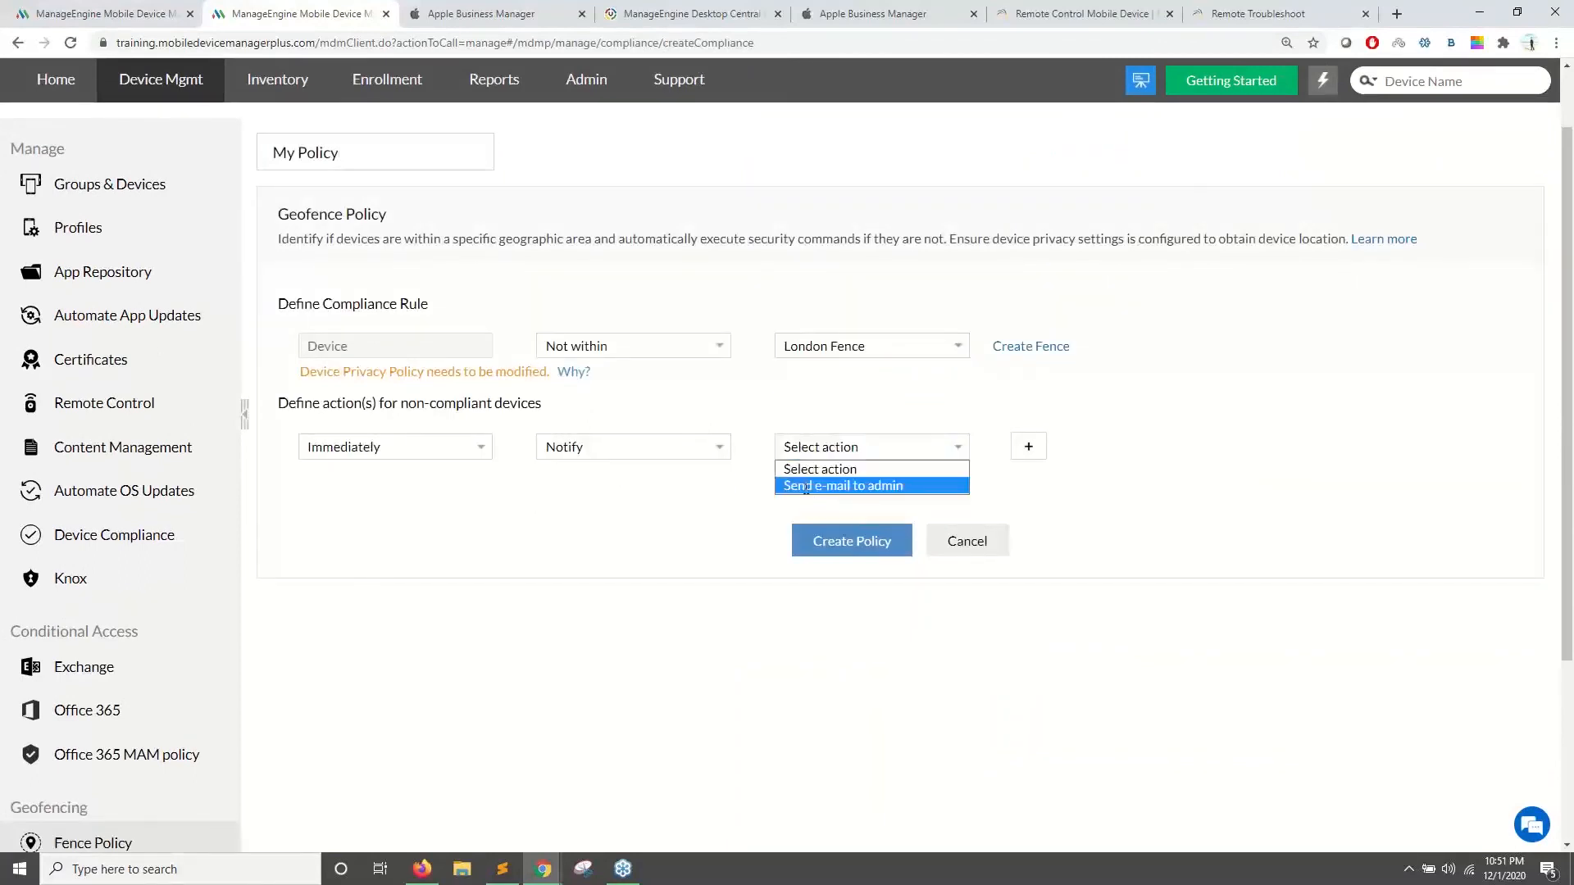
click(806, 486)
click(714, 259)
text(roobha)
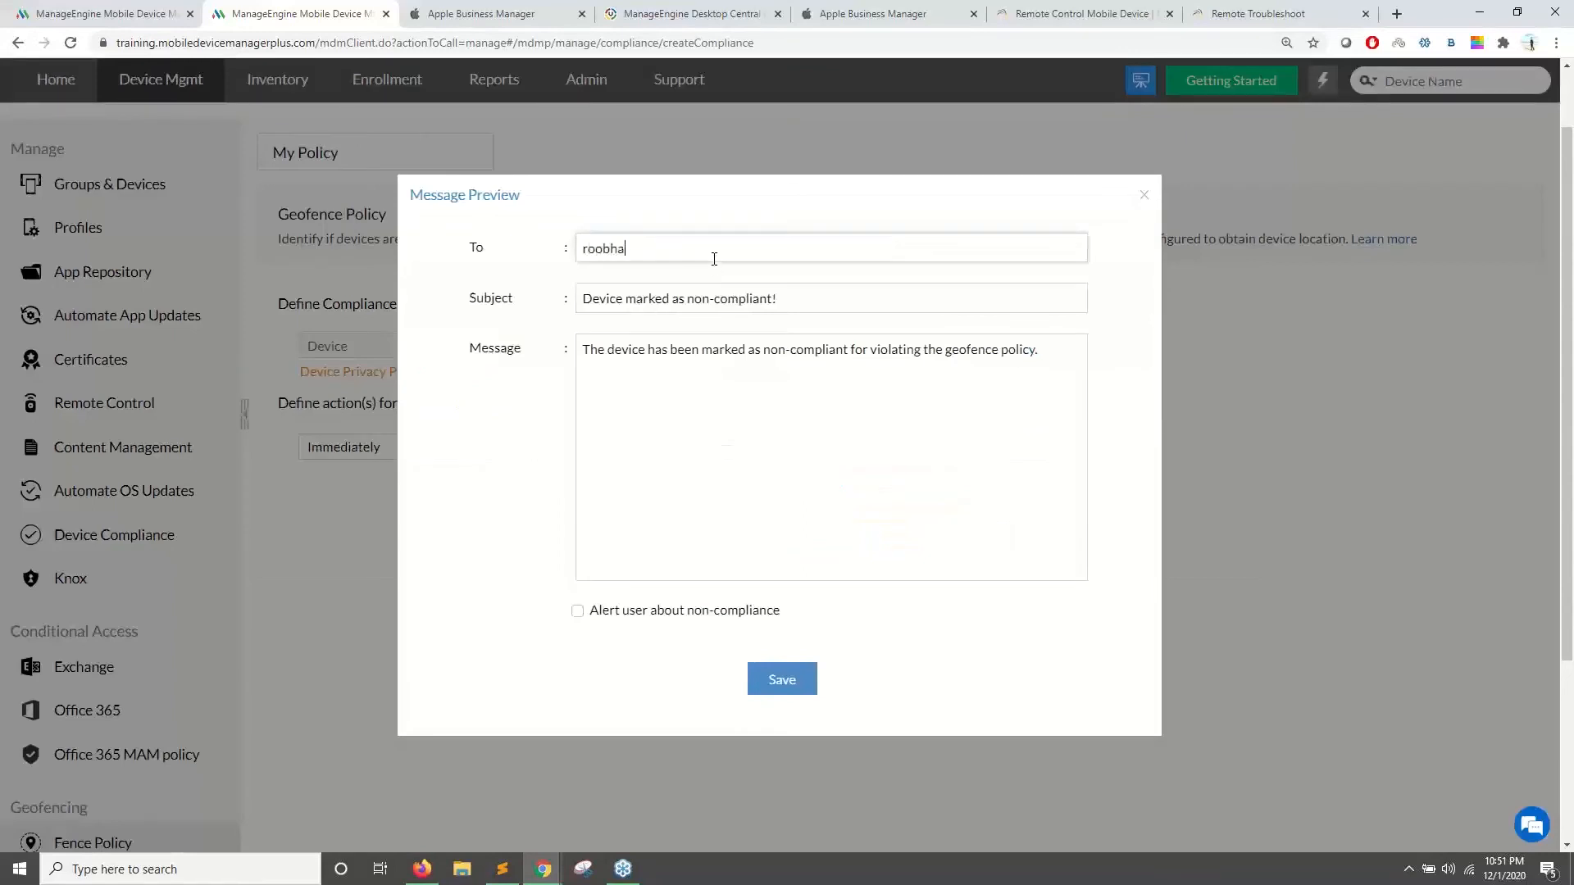
text(n,)
key(BackSpace)
click(795, 674)
- Add a second action row set to Immediately with action type Action
click(1068, 447)
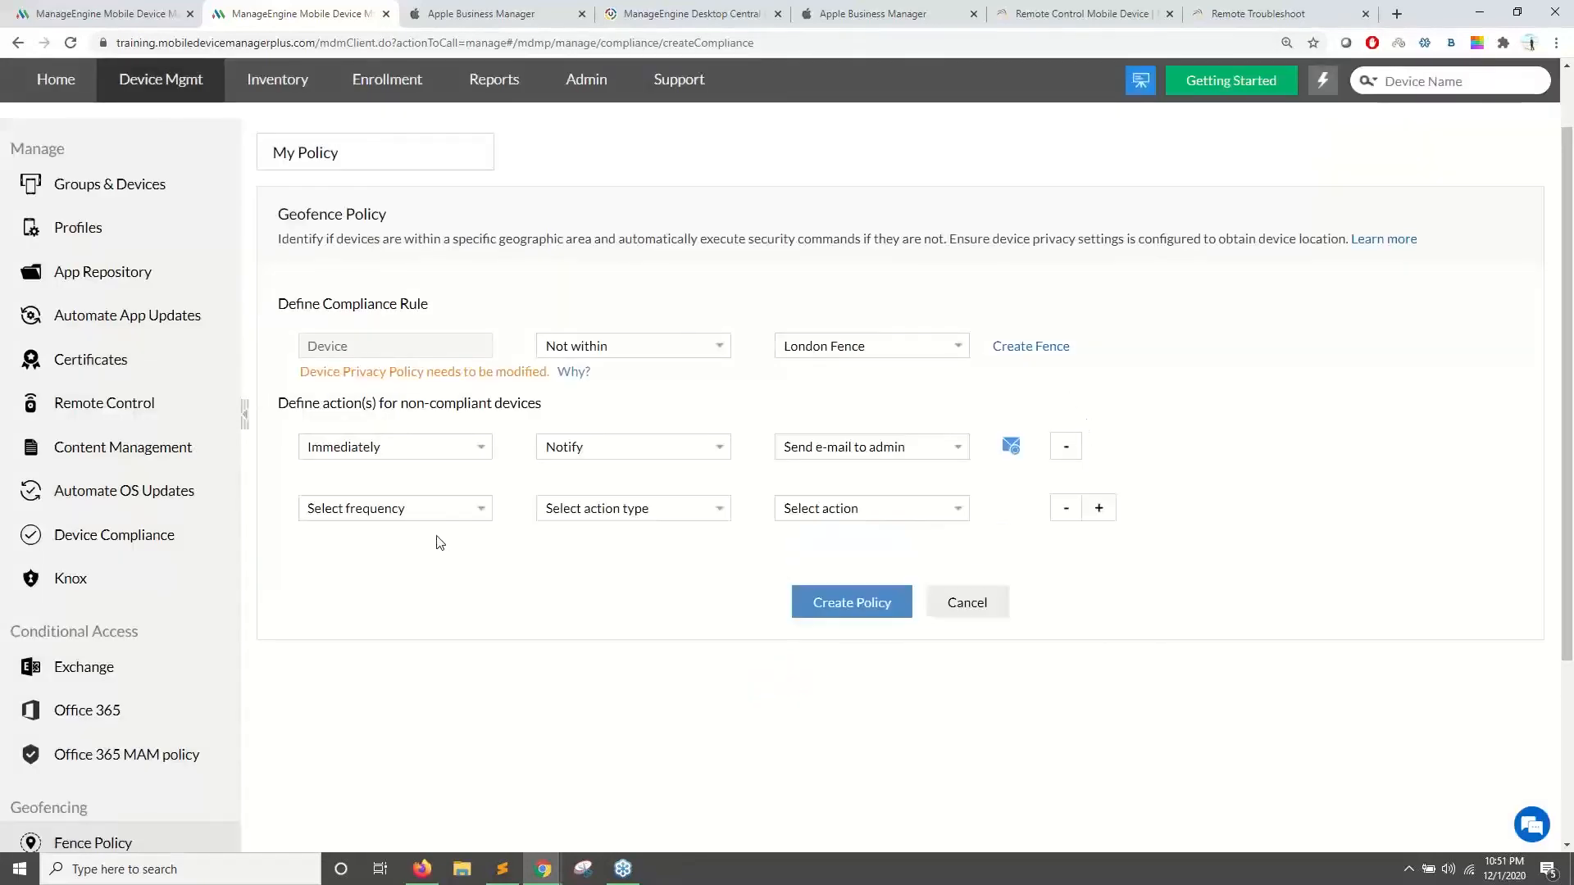
click(411, 510)
click(397, 547)
click(698, 510)
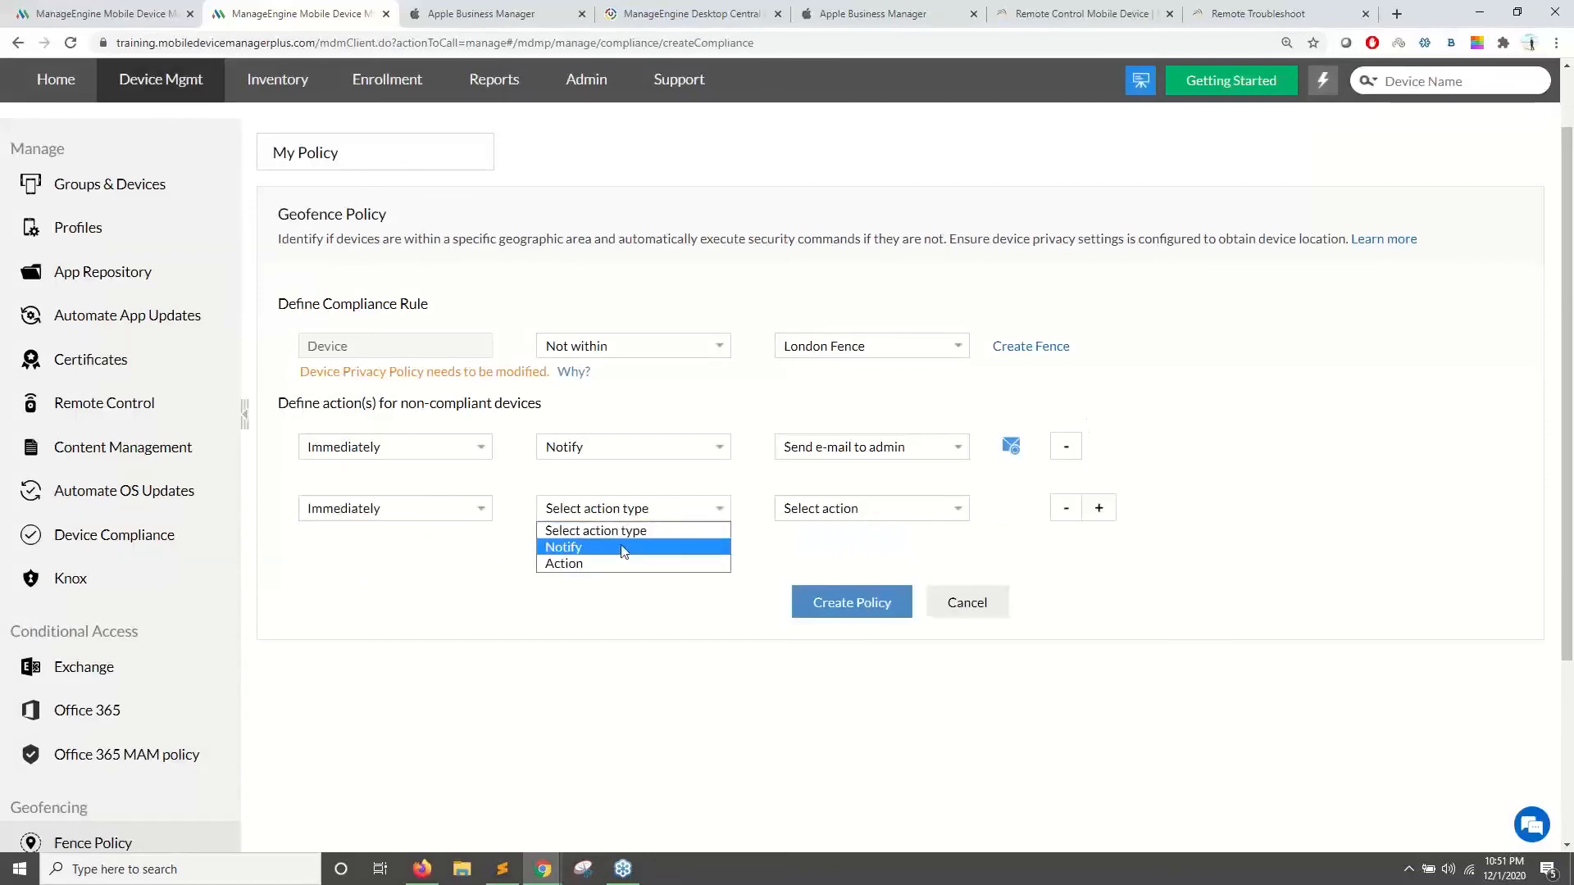
click(621, 563)
click(804, 514)
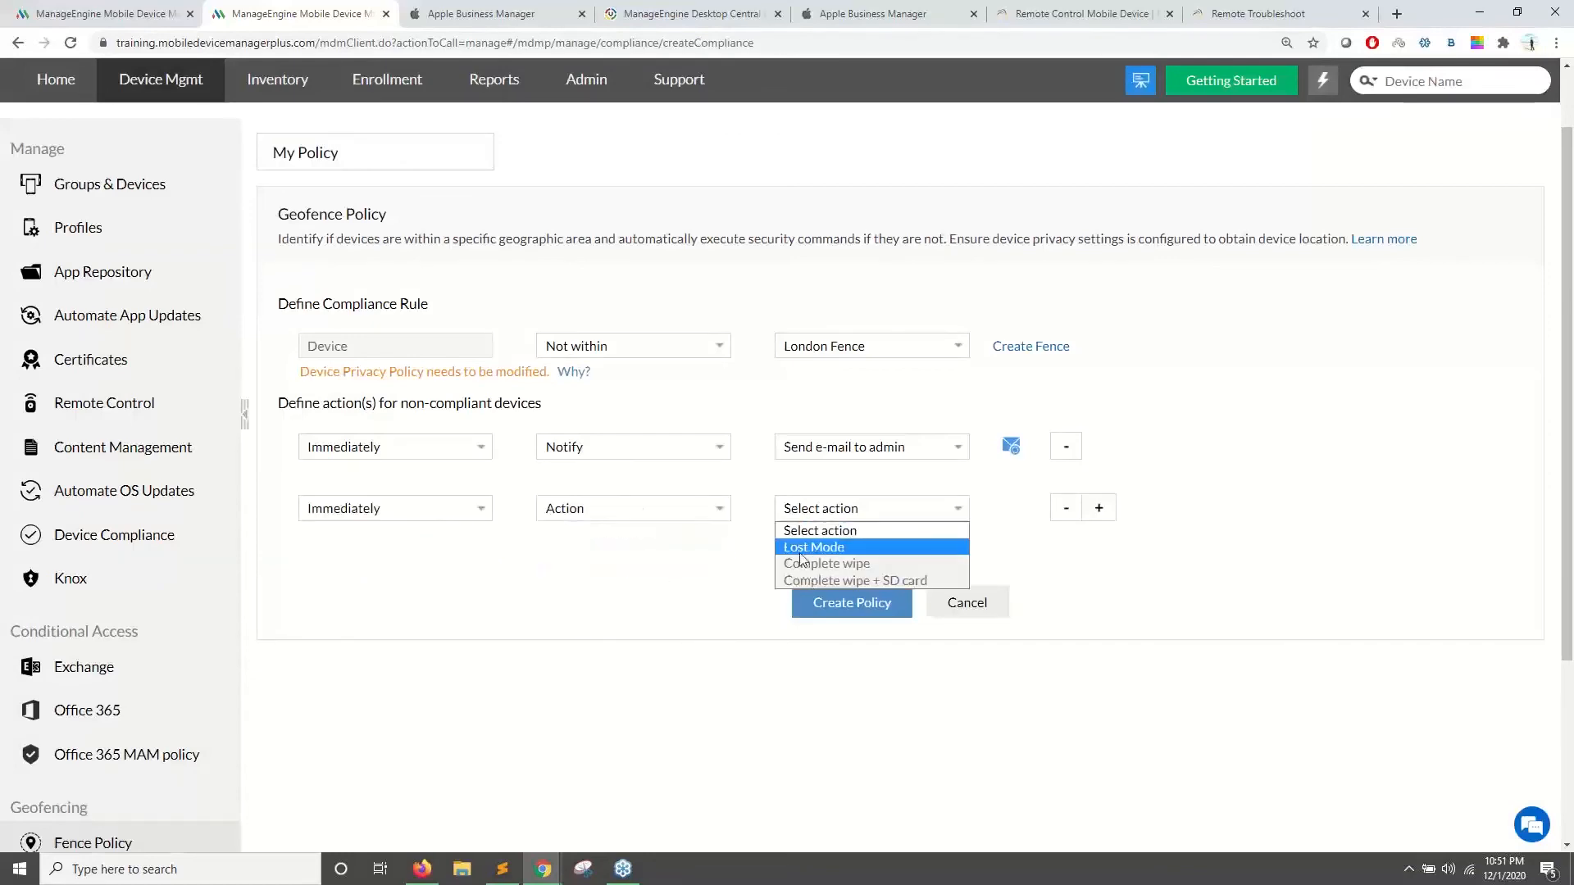
- Discard a first Lost Mode row and add a fresh immediate Lost Mode device action
click(801, 548)
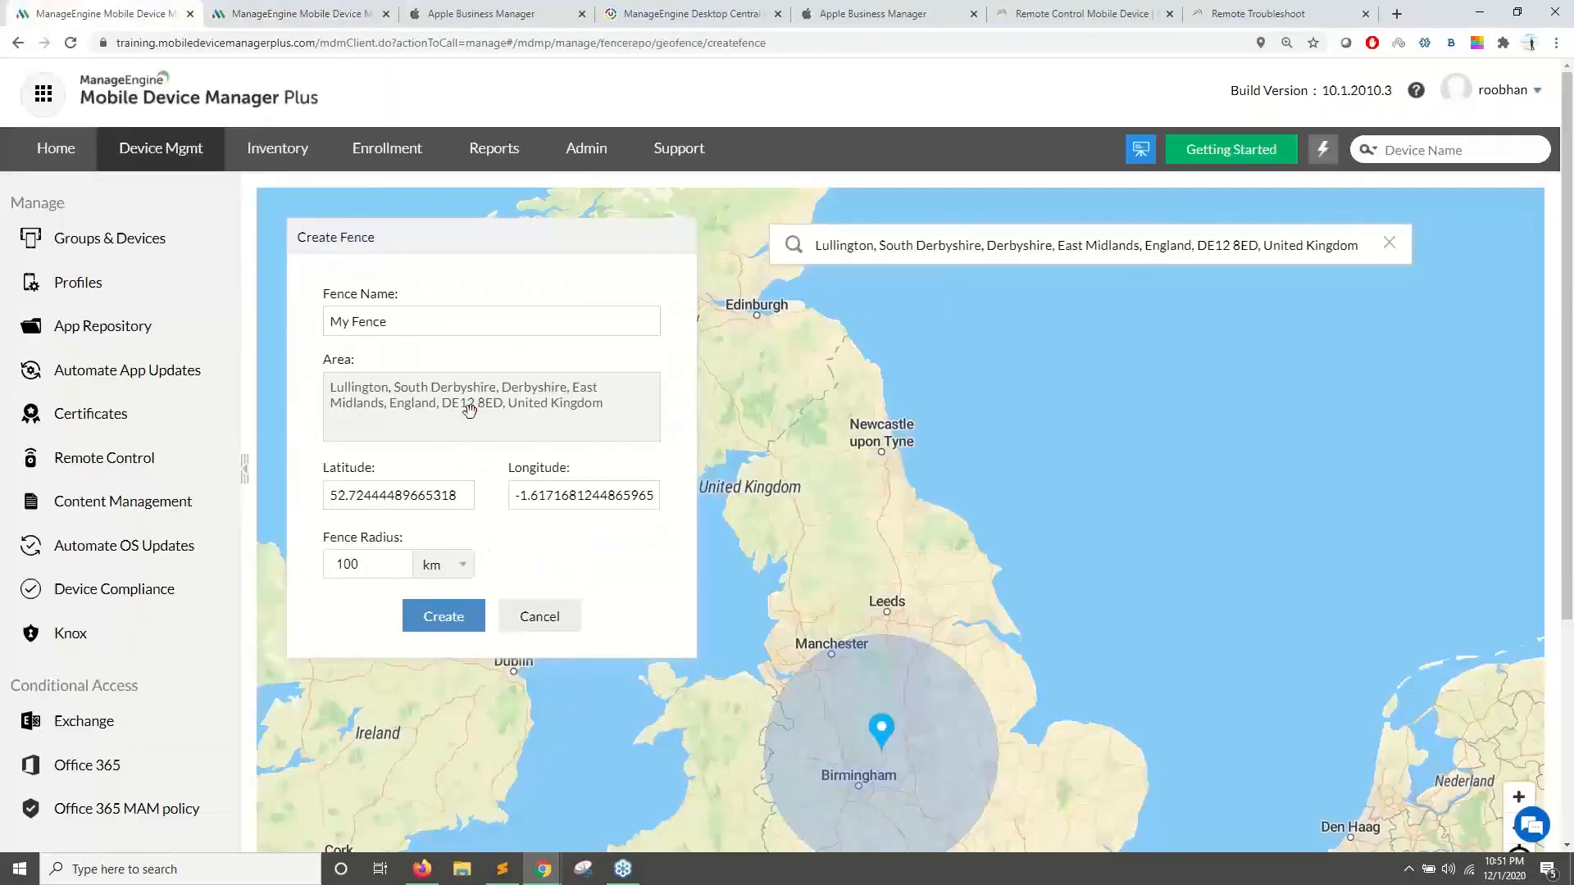
scroll(1110, 623, down, 1)
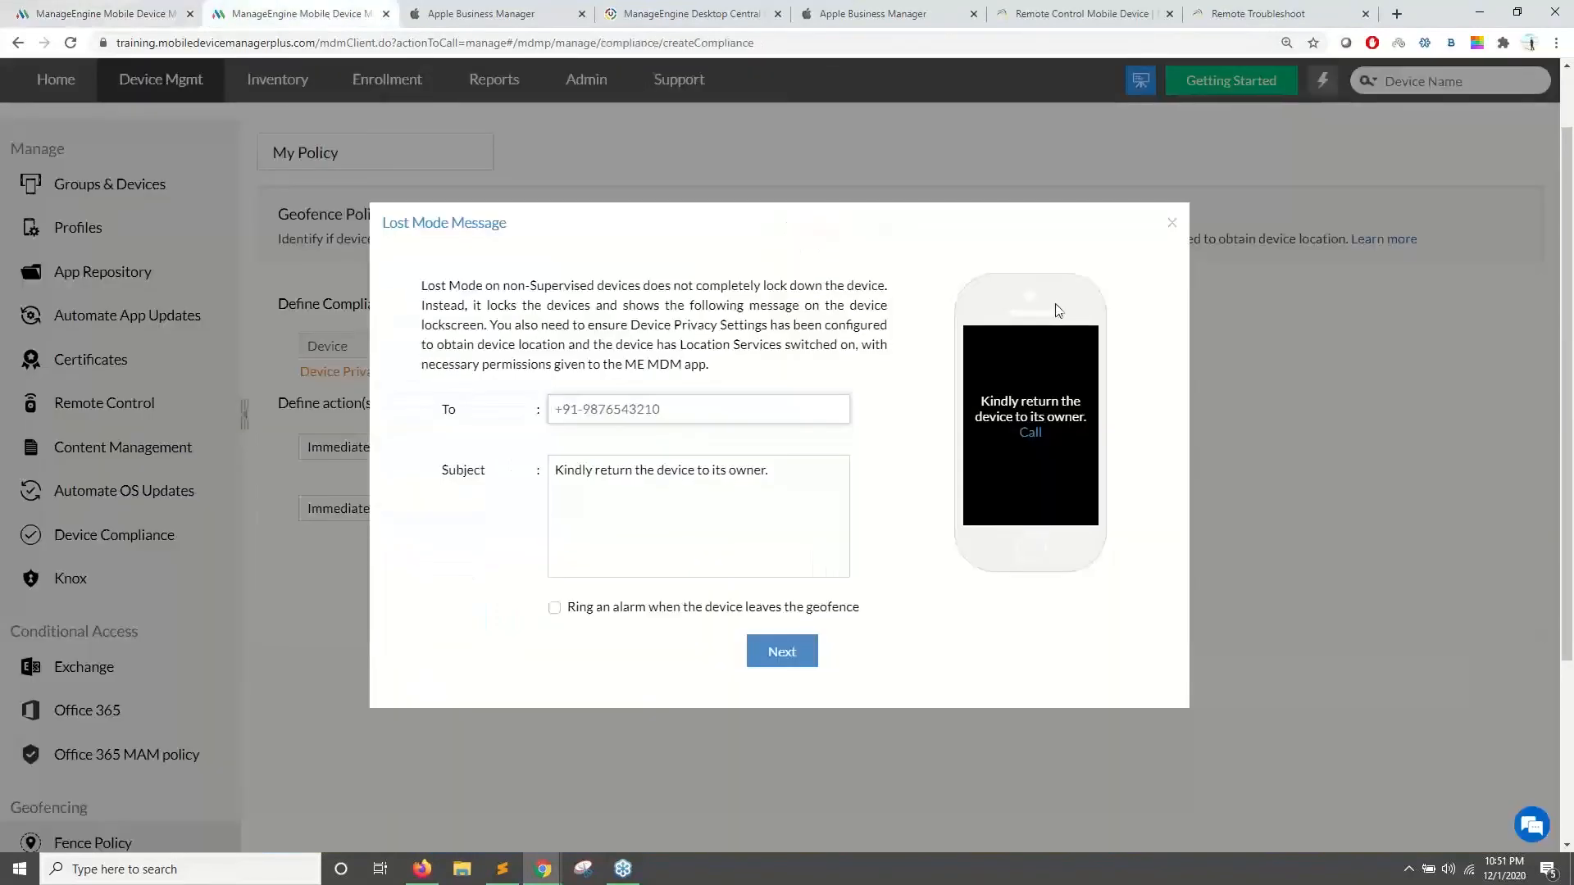
click(1172, 223)
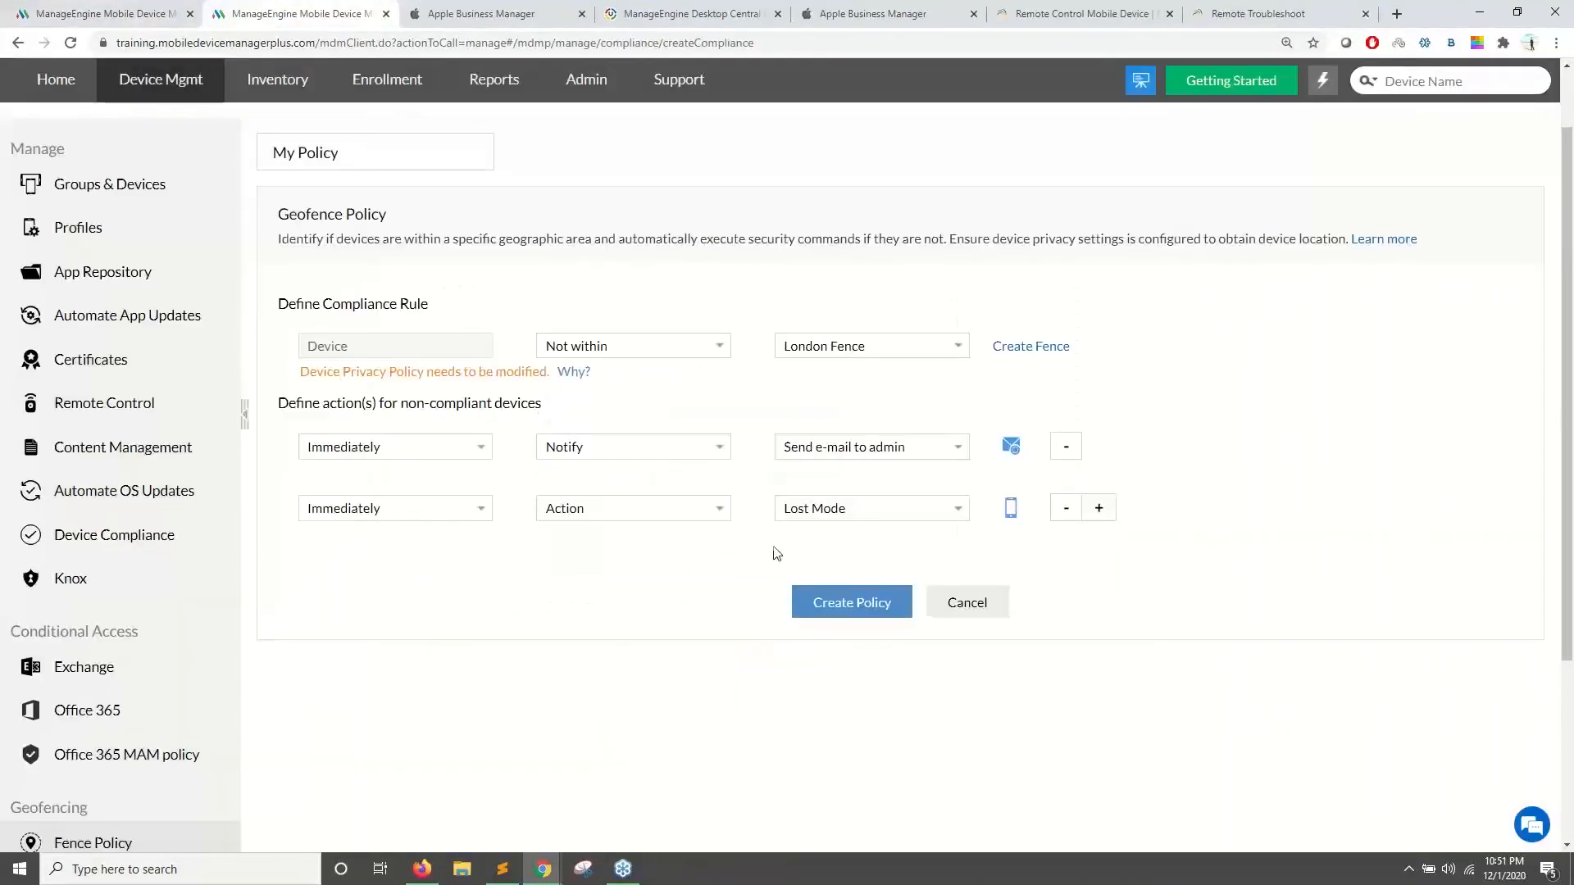
click(1065, 509)
click(1065, 448)
click(394, 510)
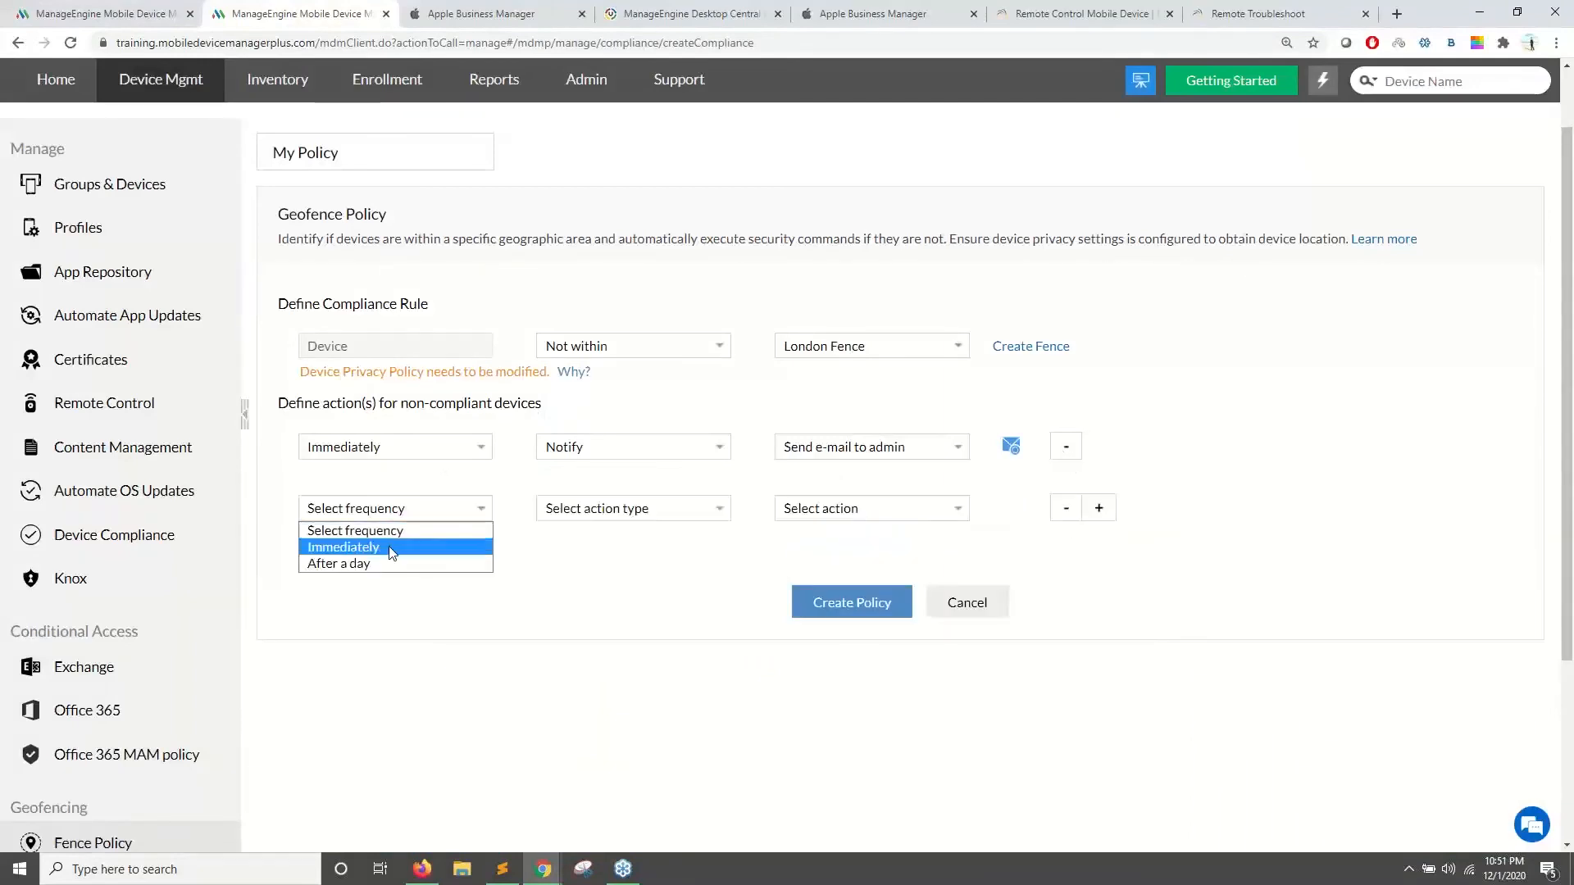
click(388, 546)
click(690, 510)
click(573, 563)
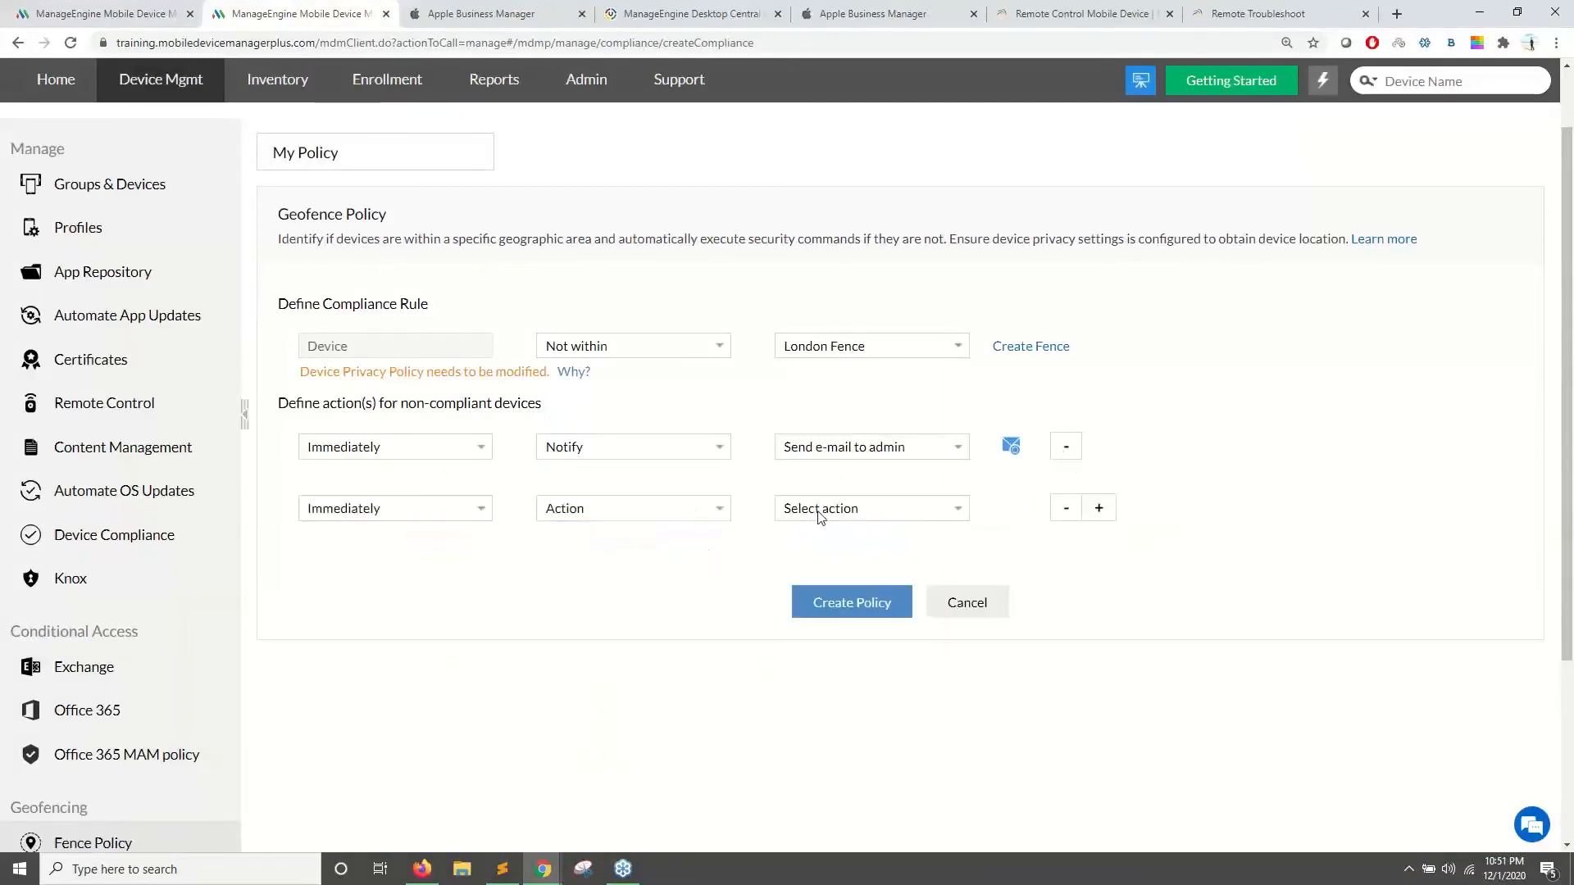
click(820, 510)
click(815, 546)
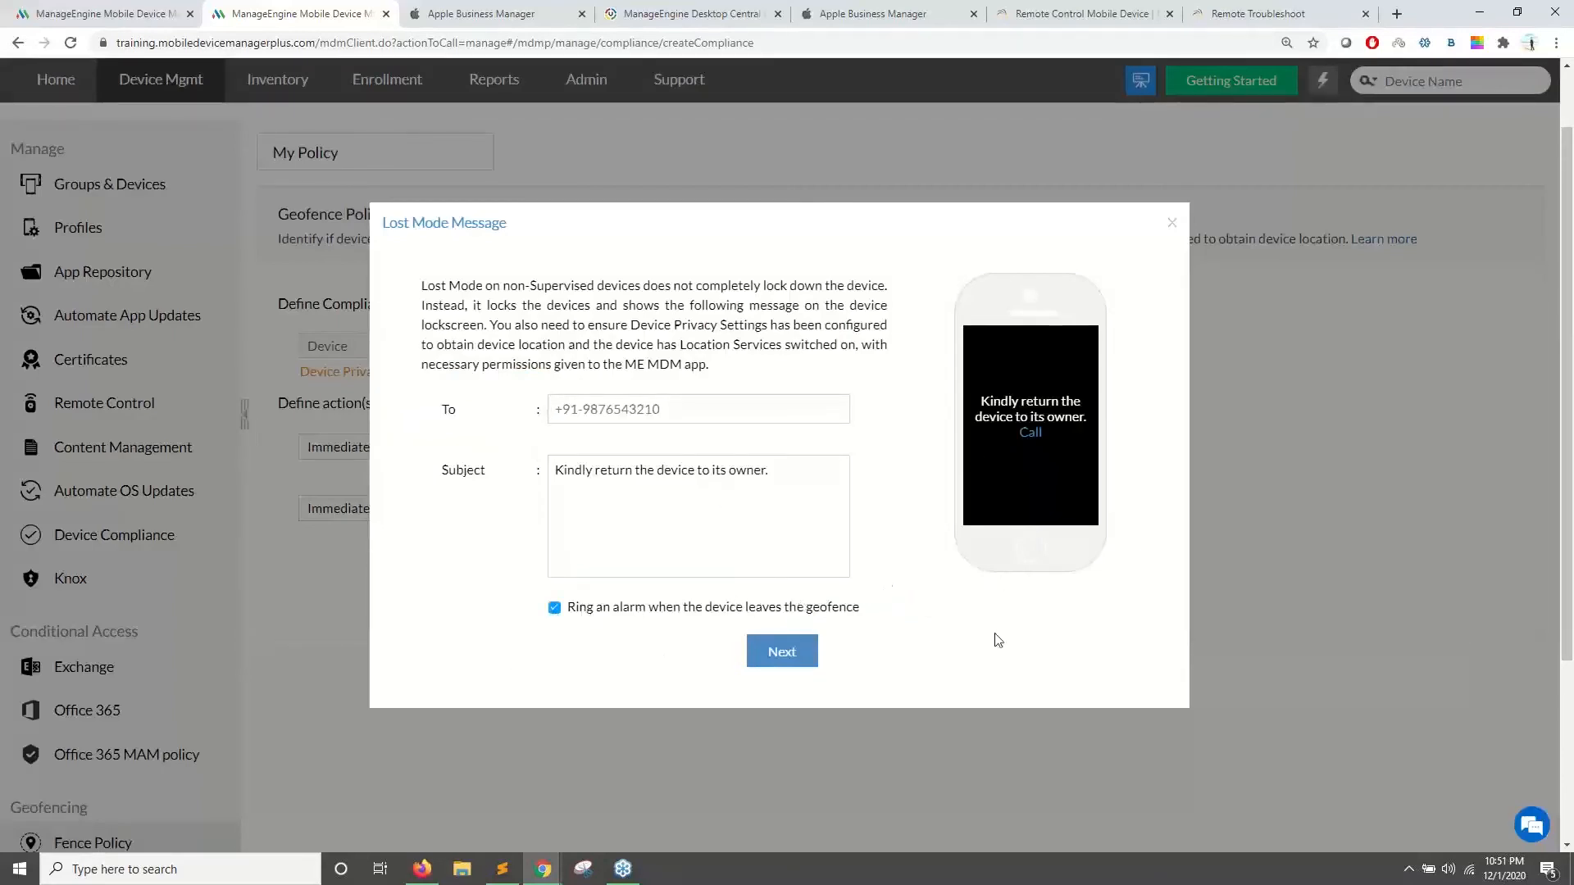
- Set the lost-mode message to 'Kindly get back to t e office location .' with a contact number
drag(562, 613, 856, 592)
click(785, 483)
drag(596, 473, 670, 476)
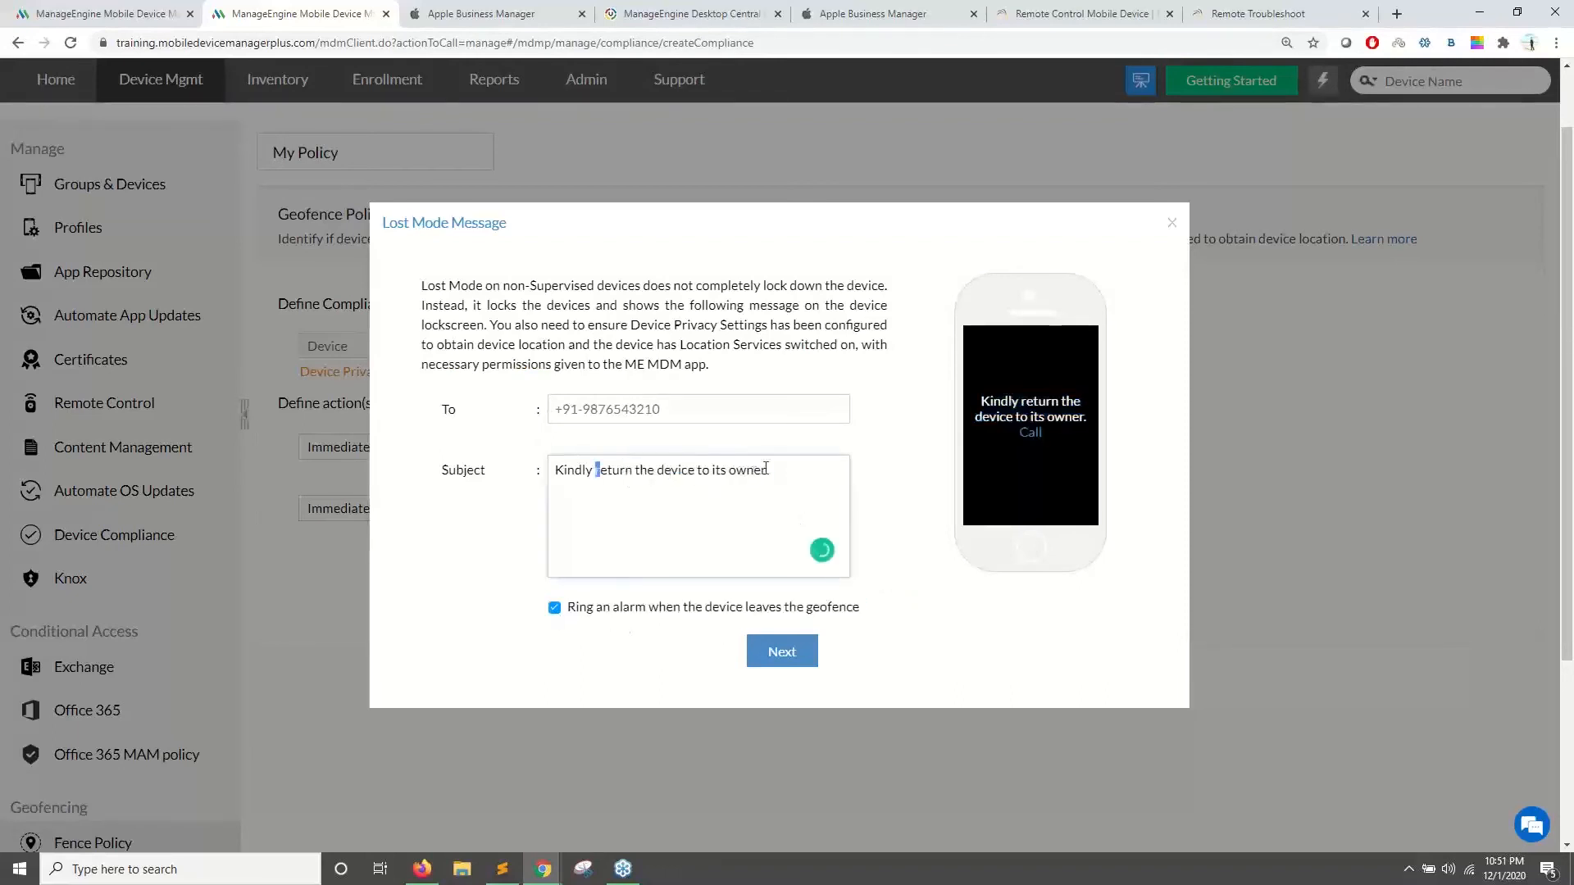
key(ctrl+a)
text(Kindly get)
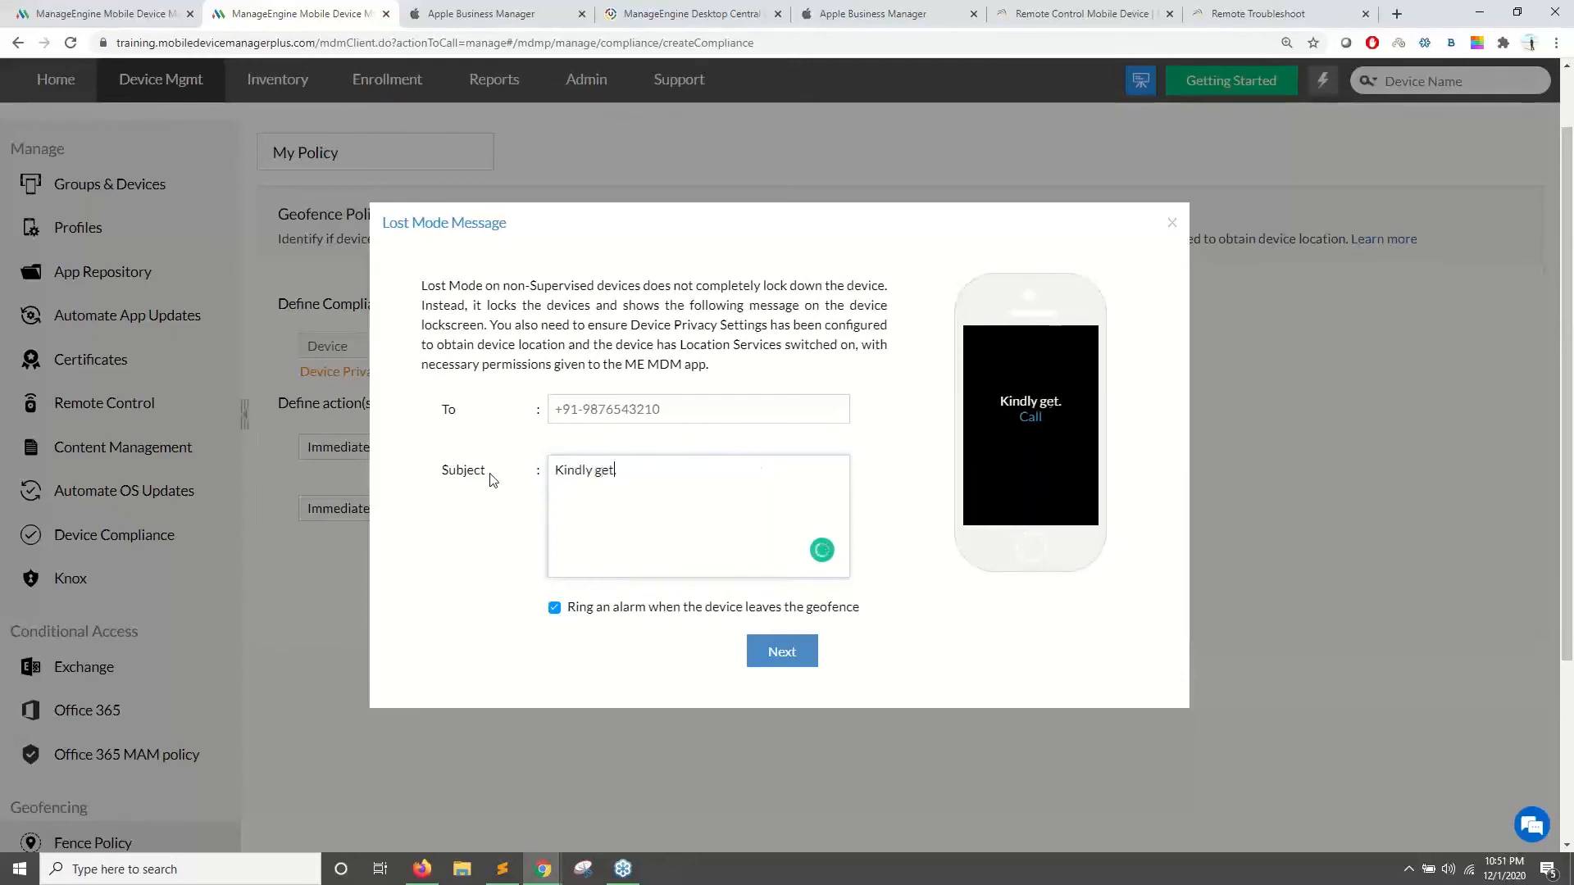
text( back to t)
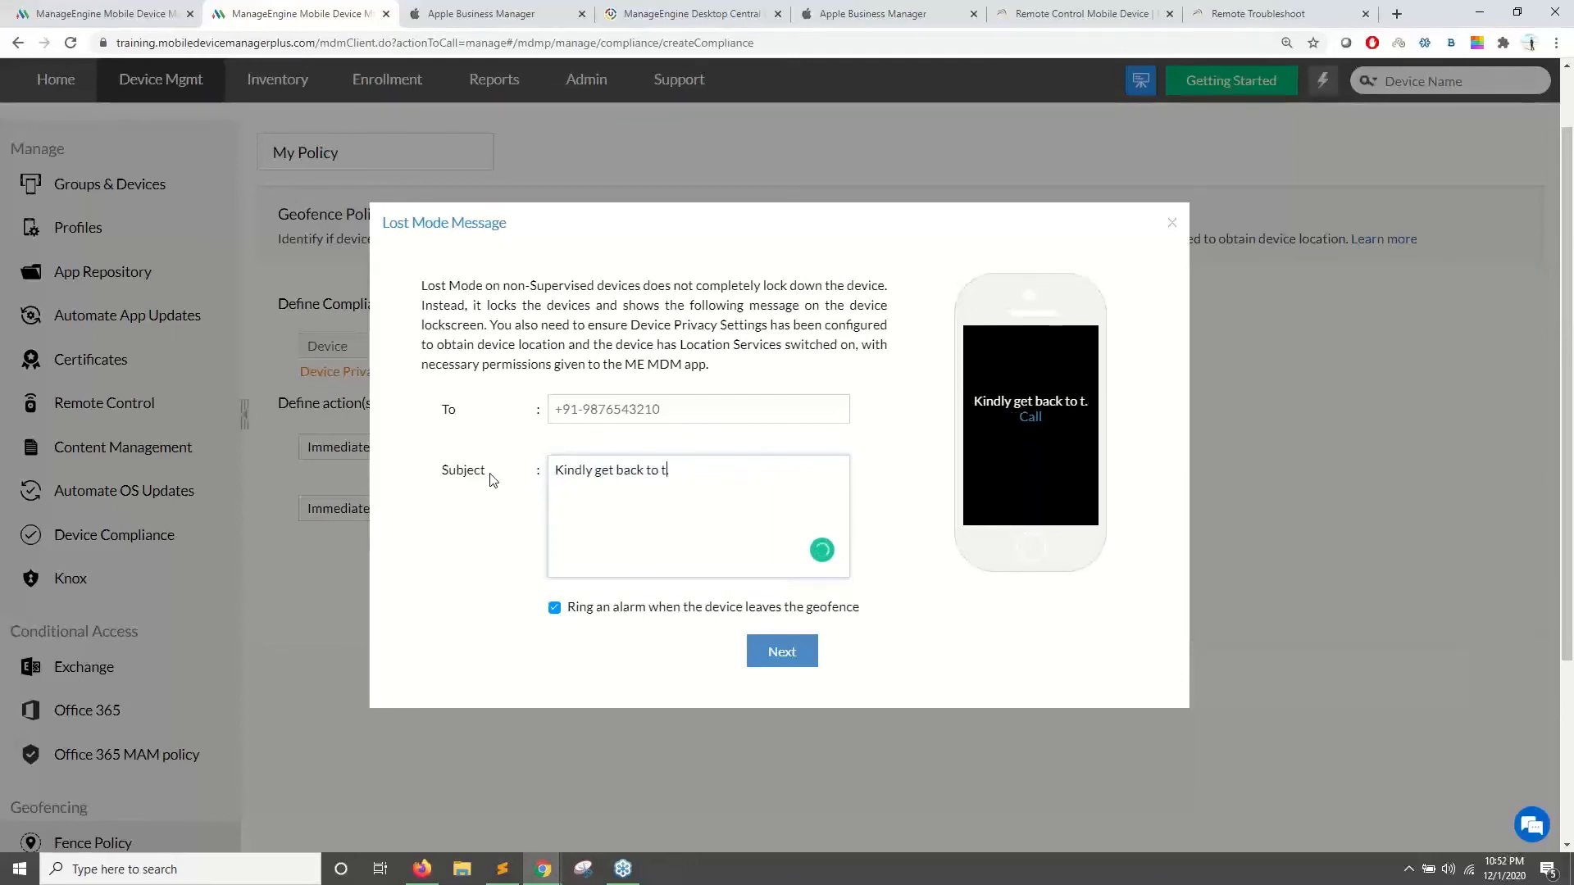
text( e office location .)
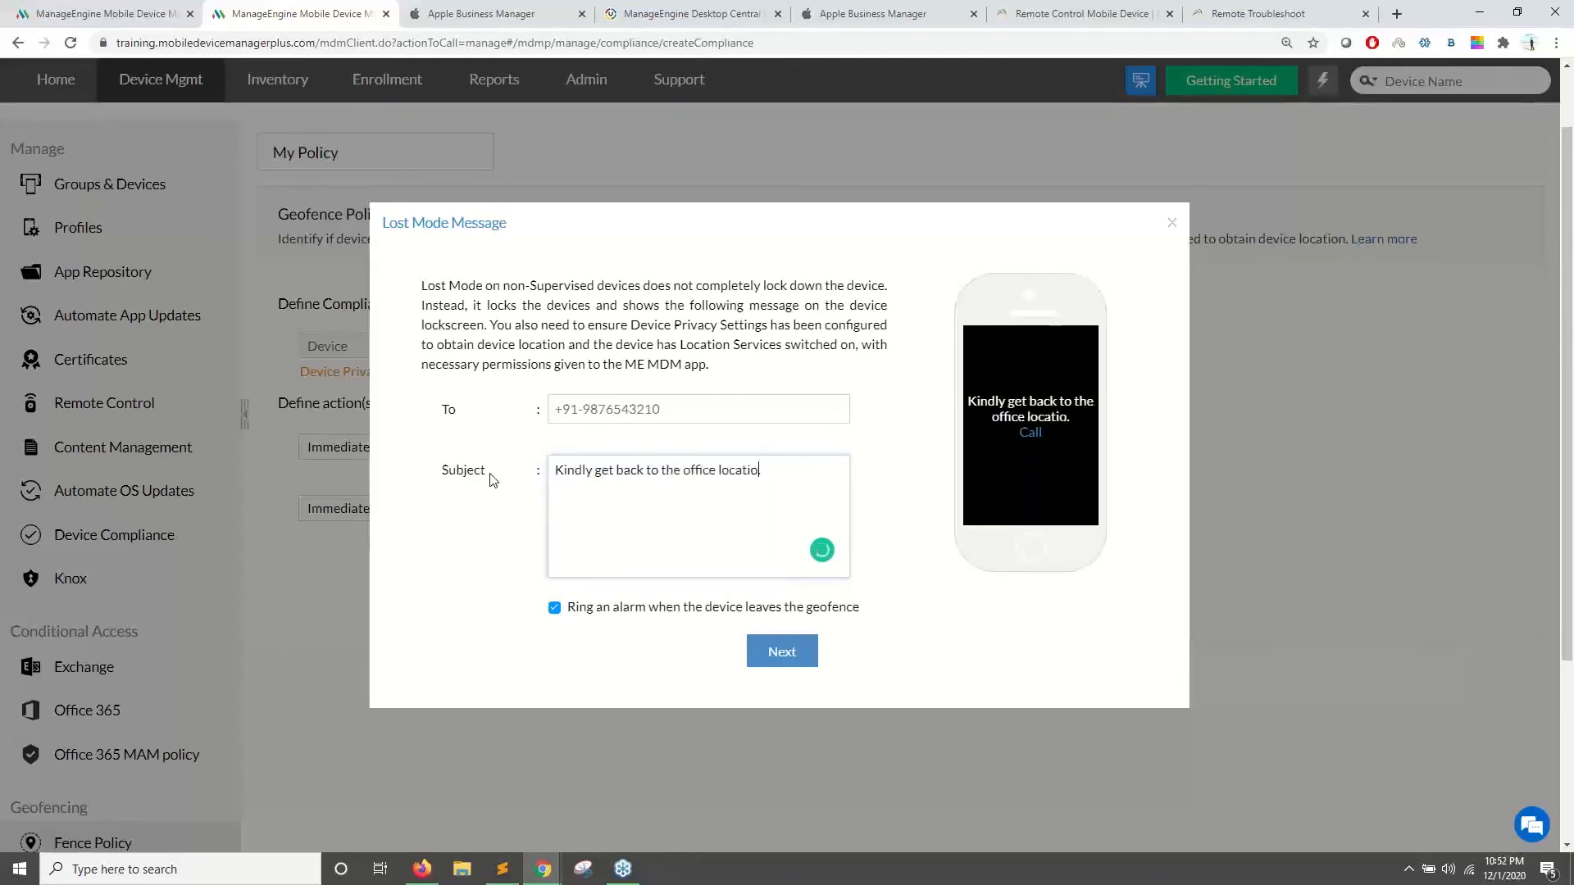
click(622, 413)
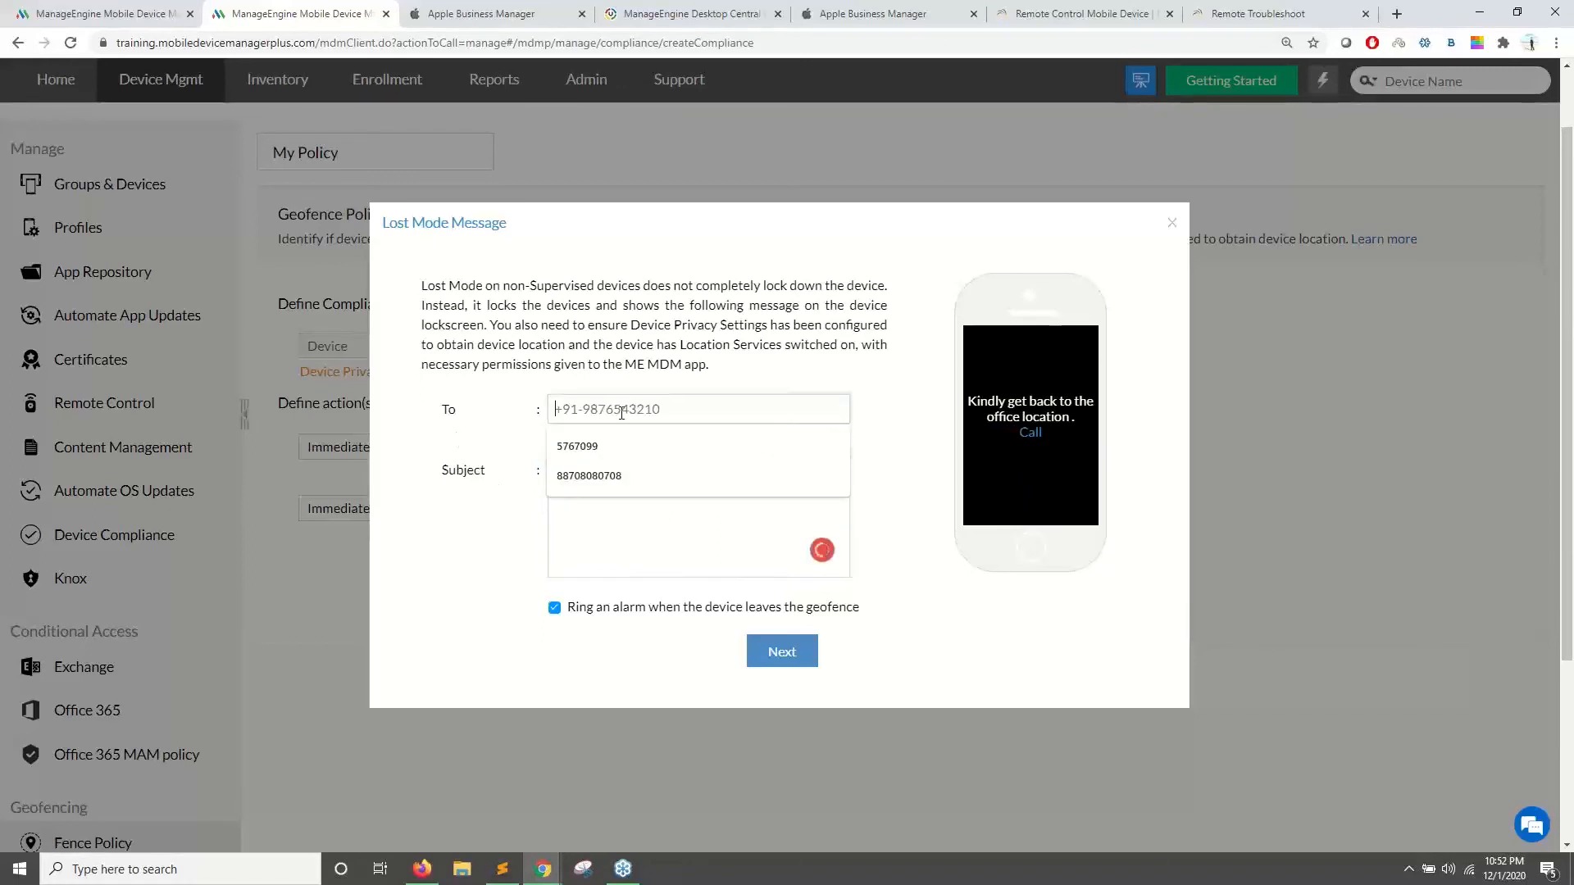
click(607, 475)
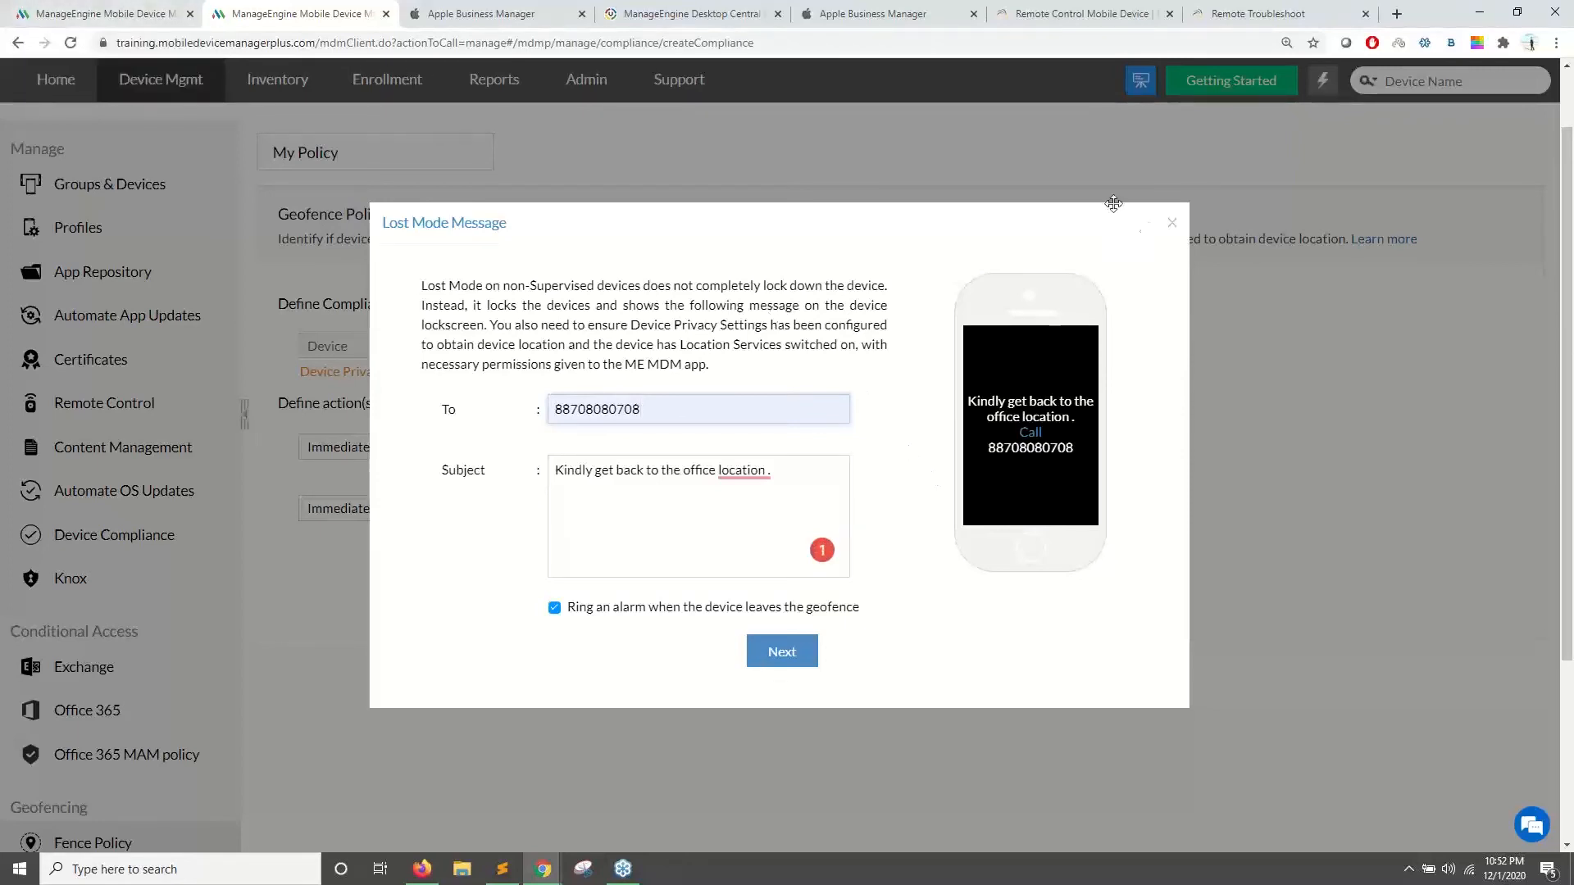
click(1173, 224)
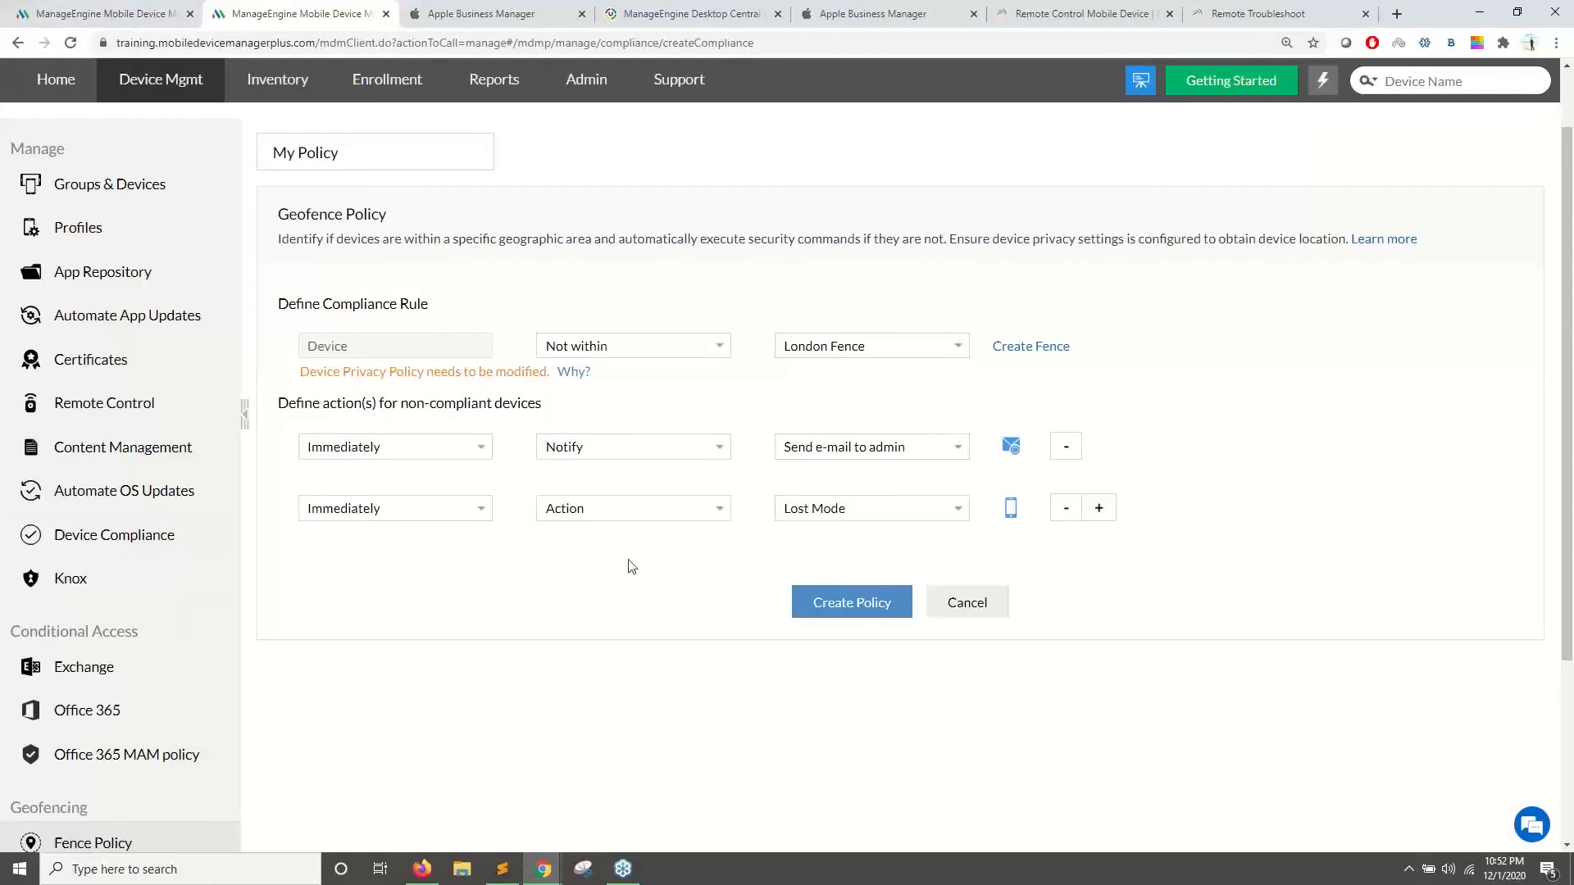
click(1099, 509)
- Set the third action to Complete wipe + SD card after a day, then discard the policy form
click(403, 574)
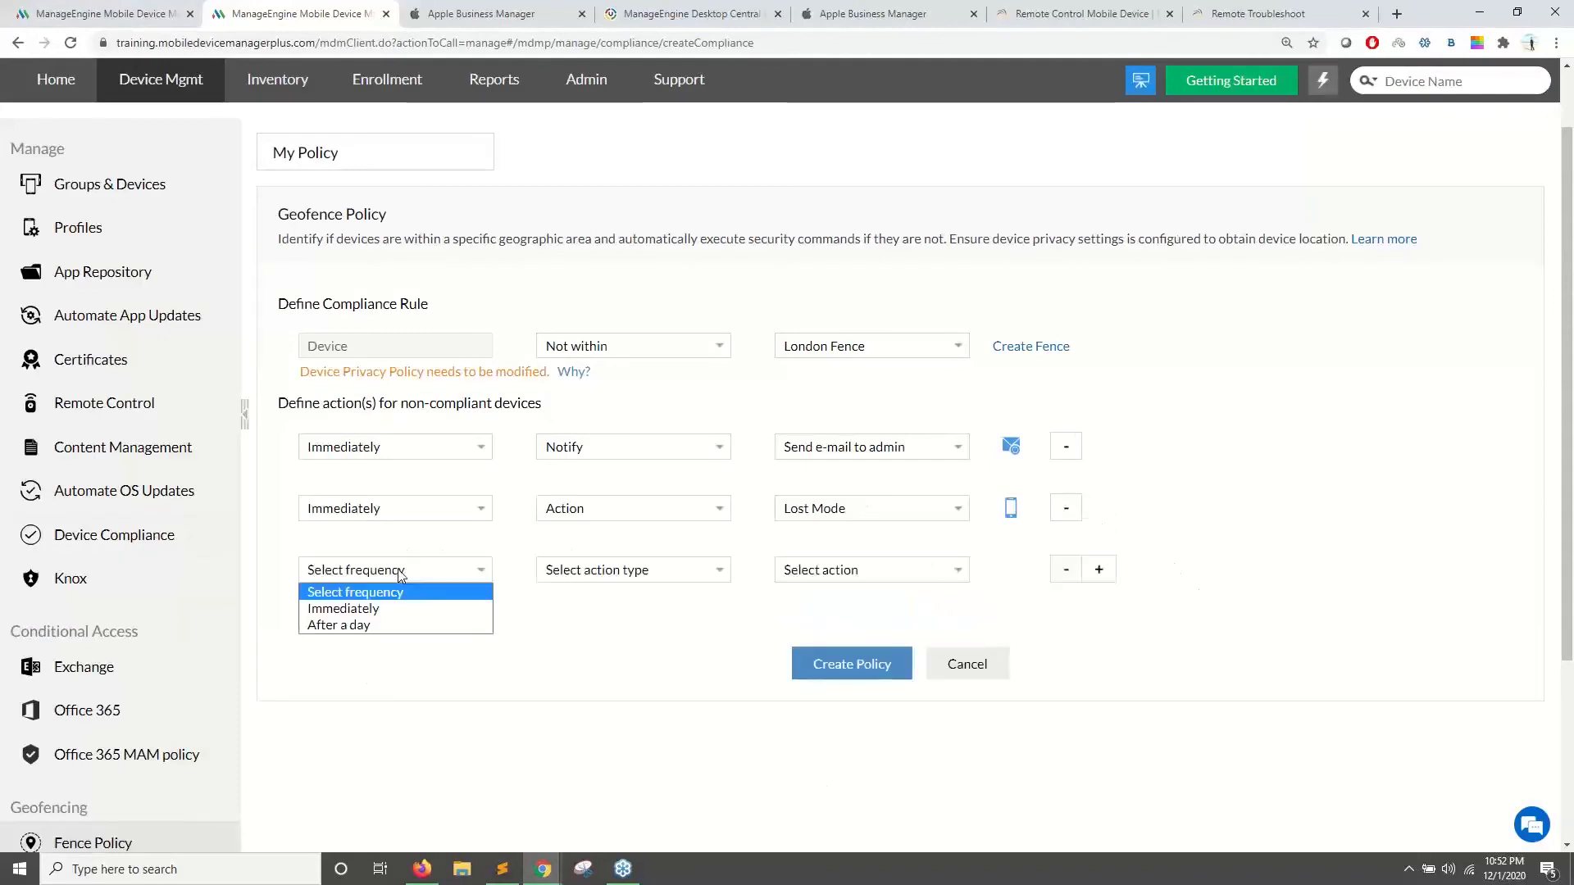
click(397, 625)
click(652, 572)
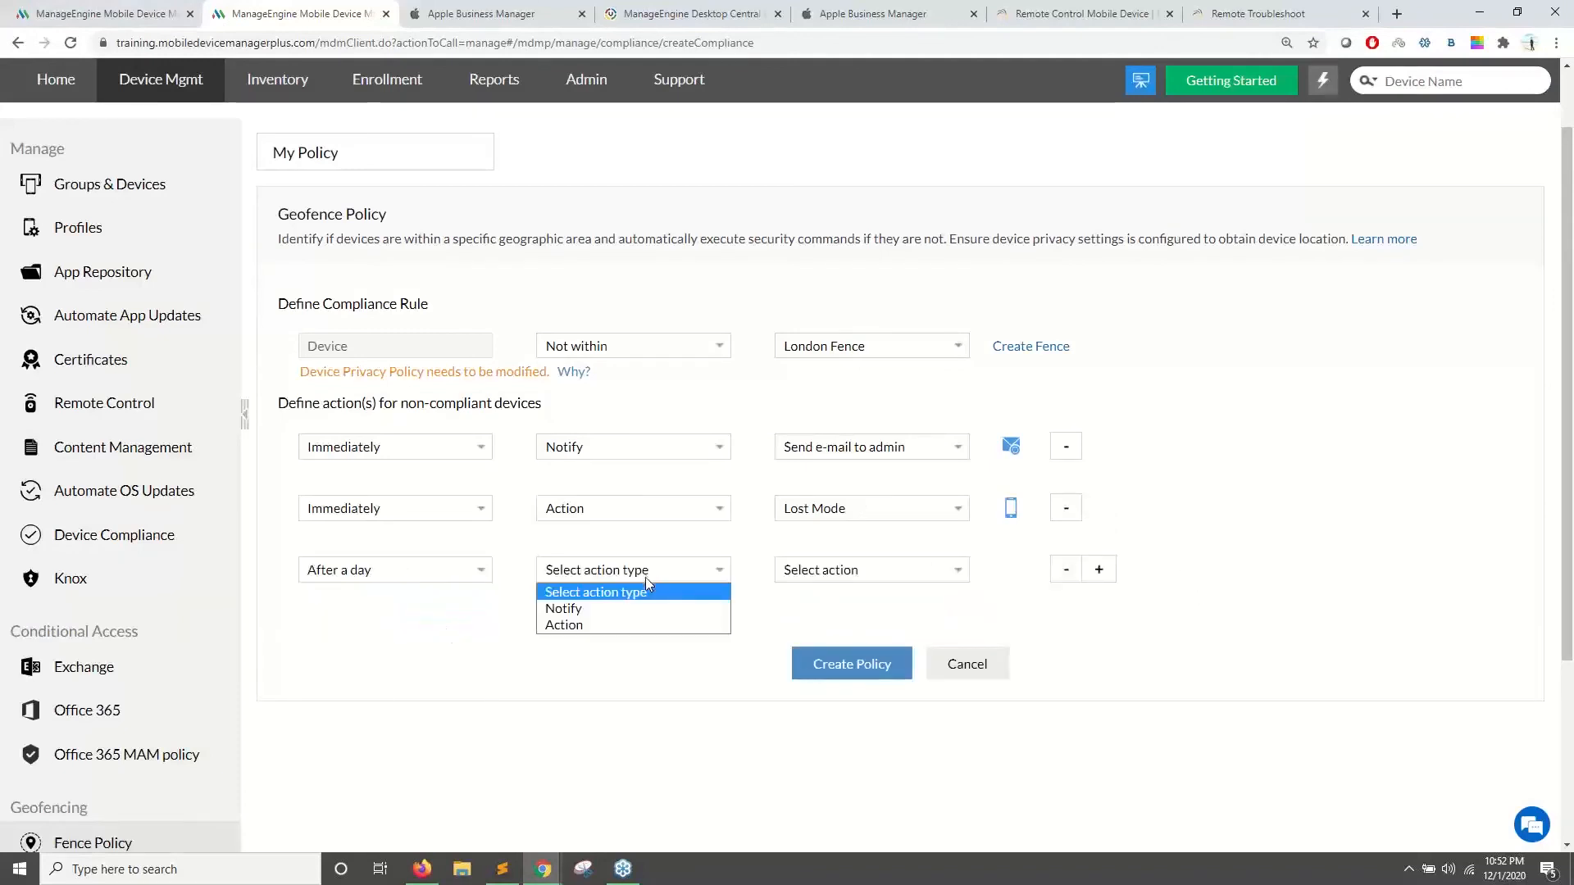
click(574, 623)
click(865, 574)
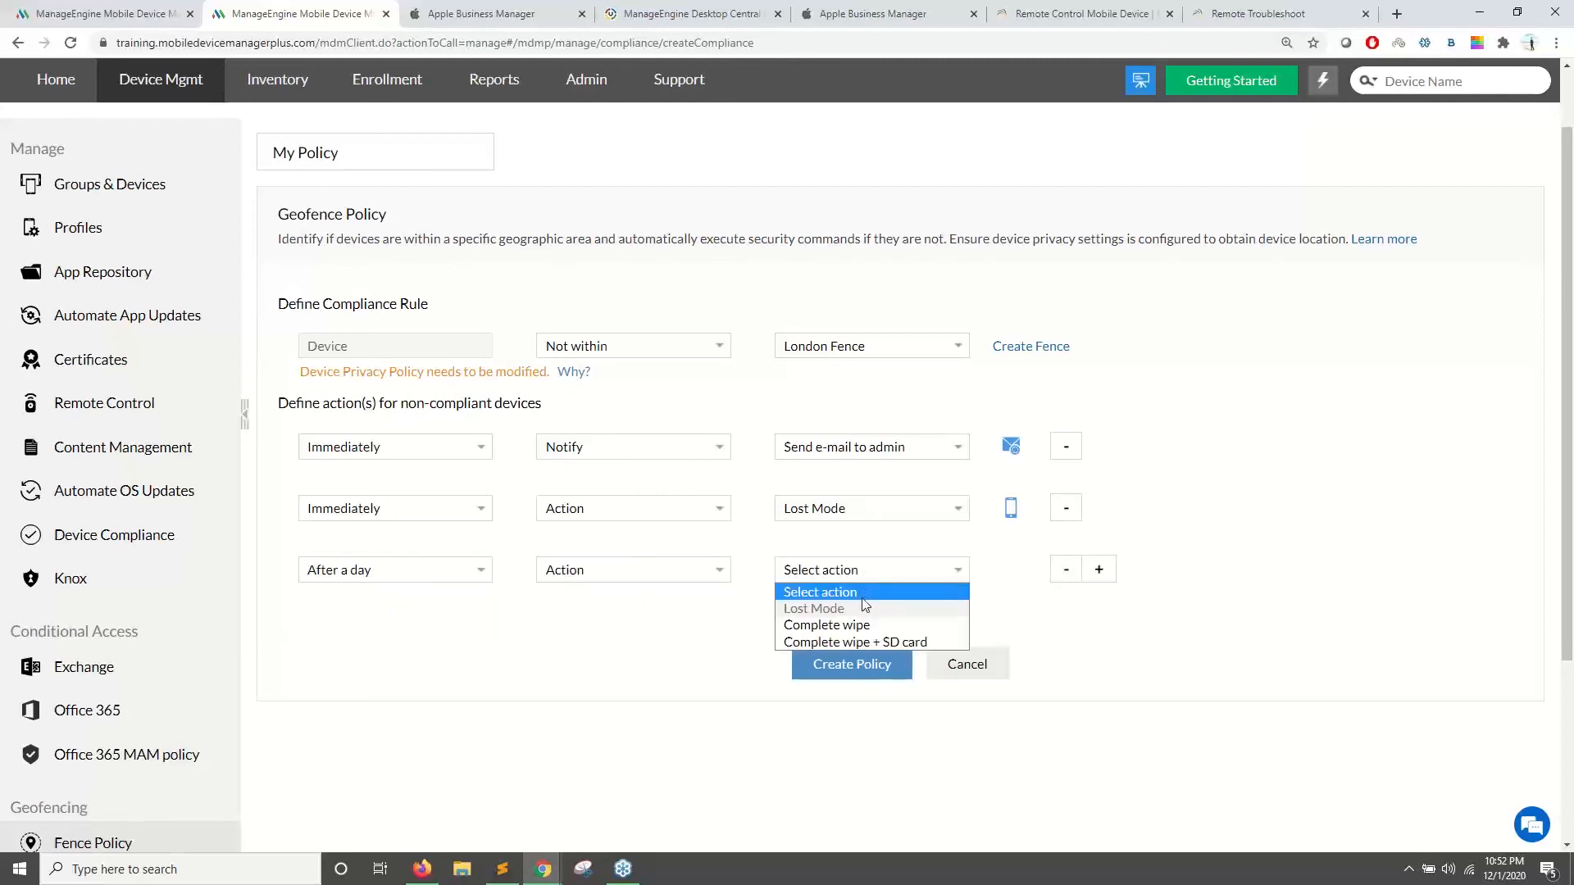
click(856, 641)
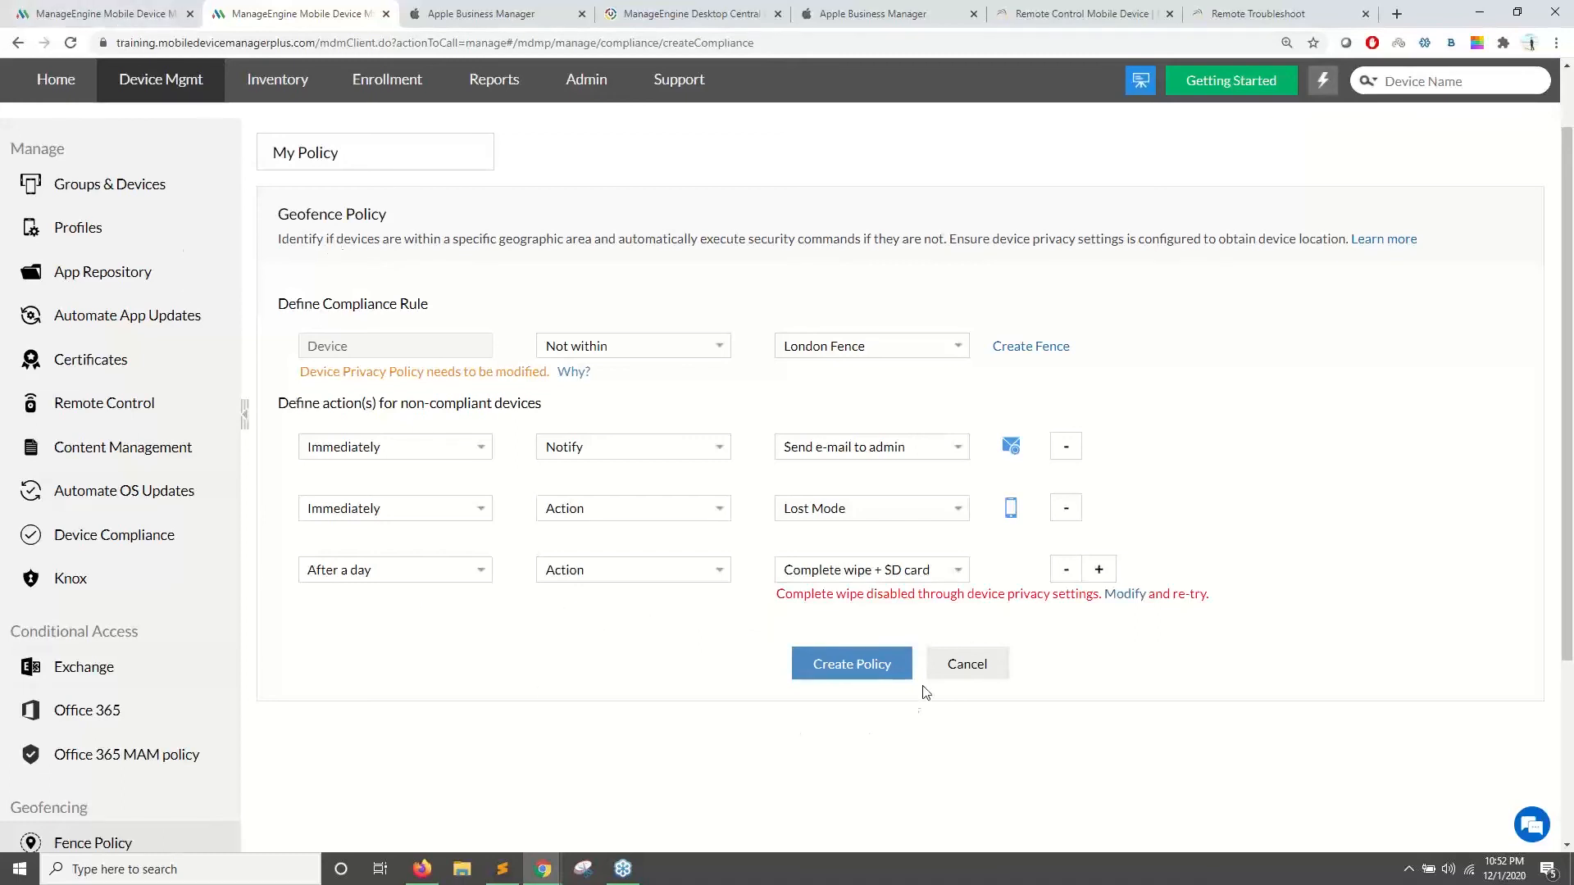
click(994, 677)
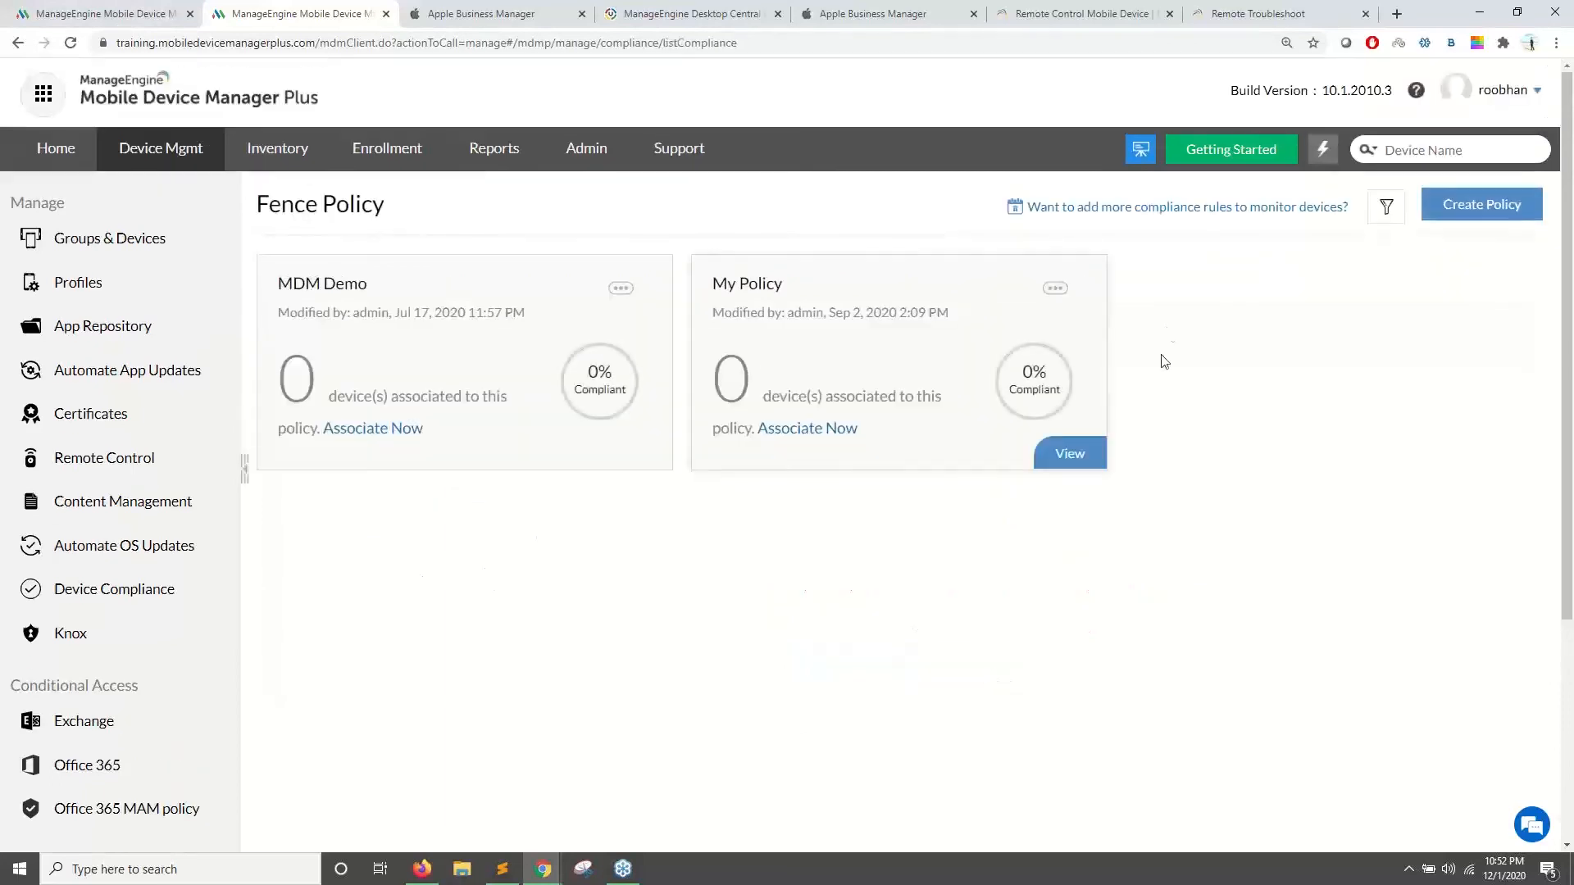
- In My Policy's Associate Groups/Devices dialog, select all groups except AAA and MDM
click(1055, 289)
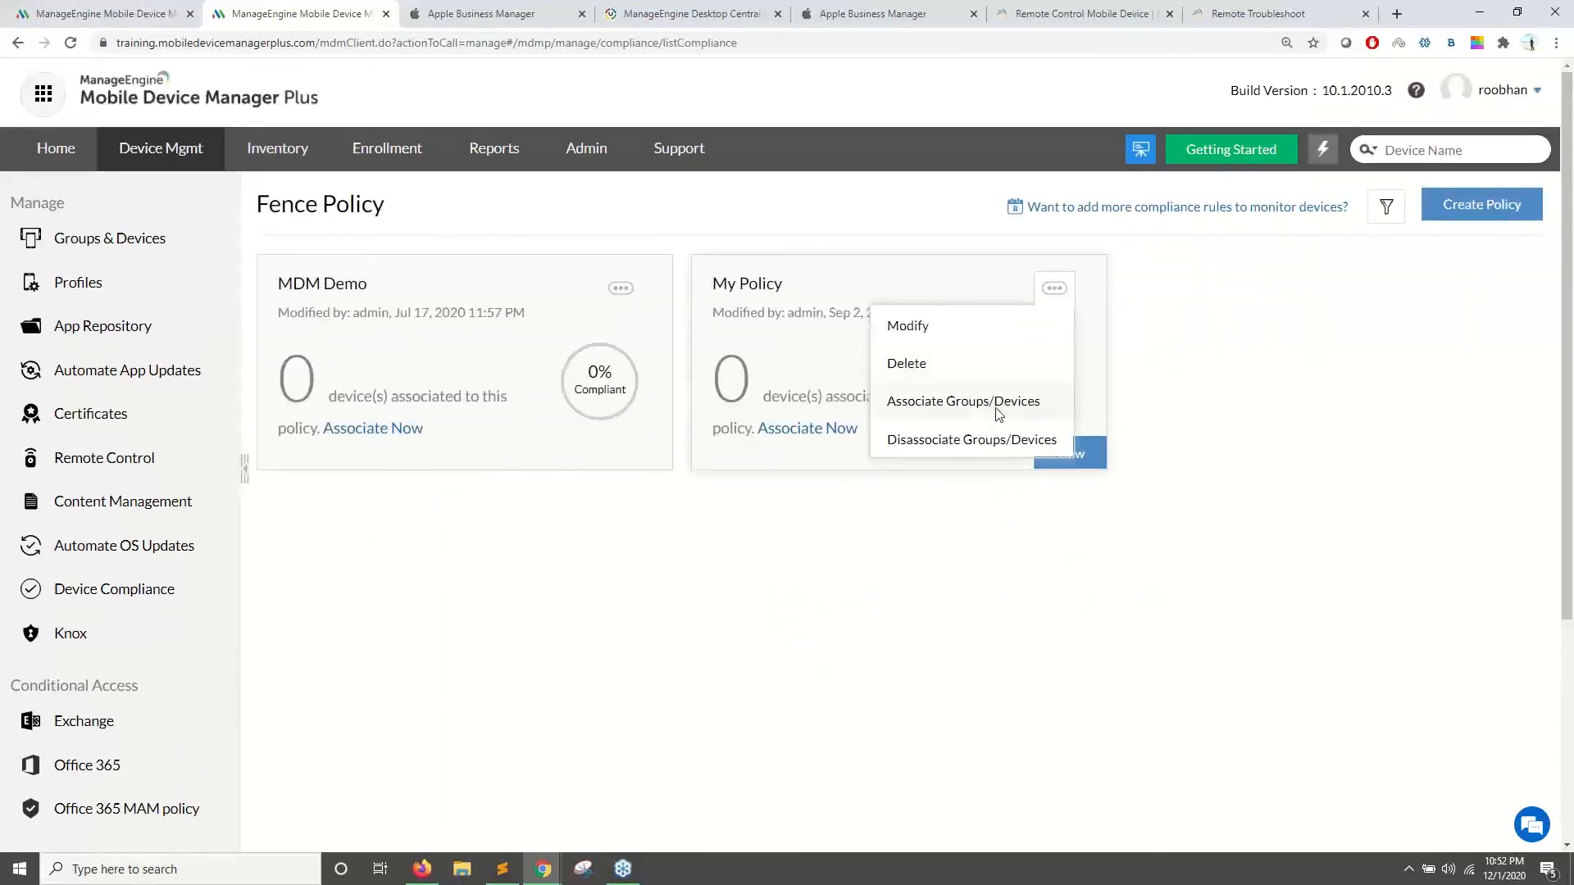
click(998, 414)
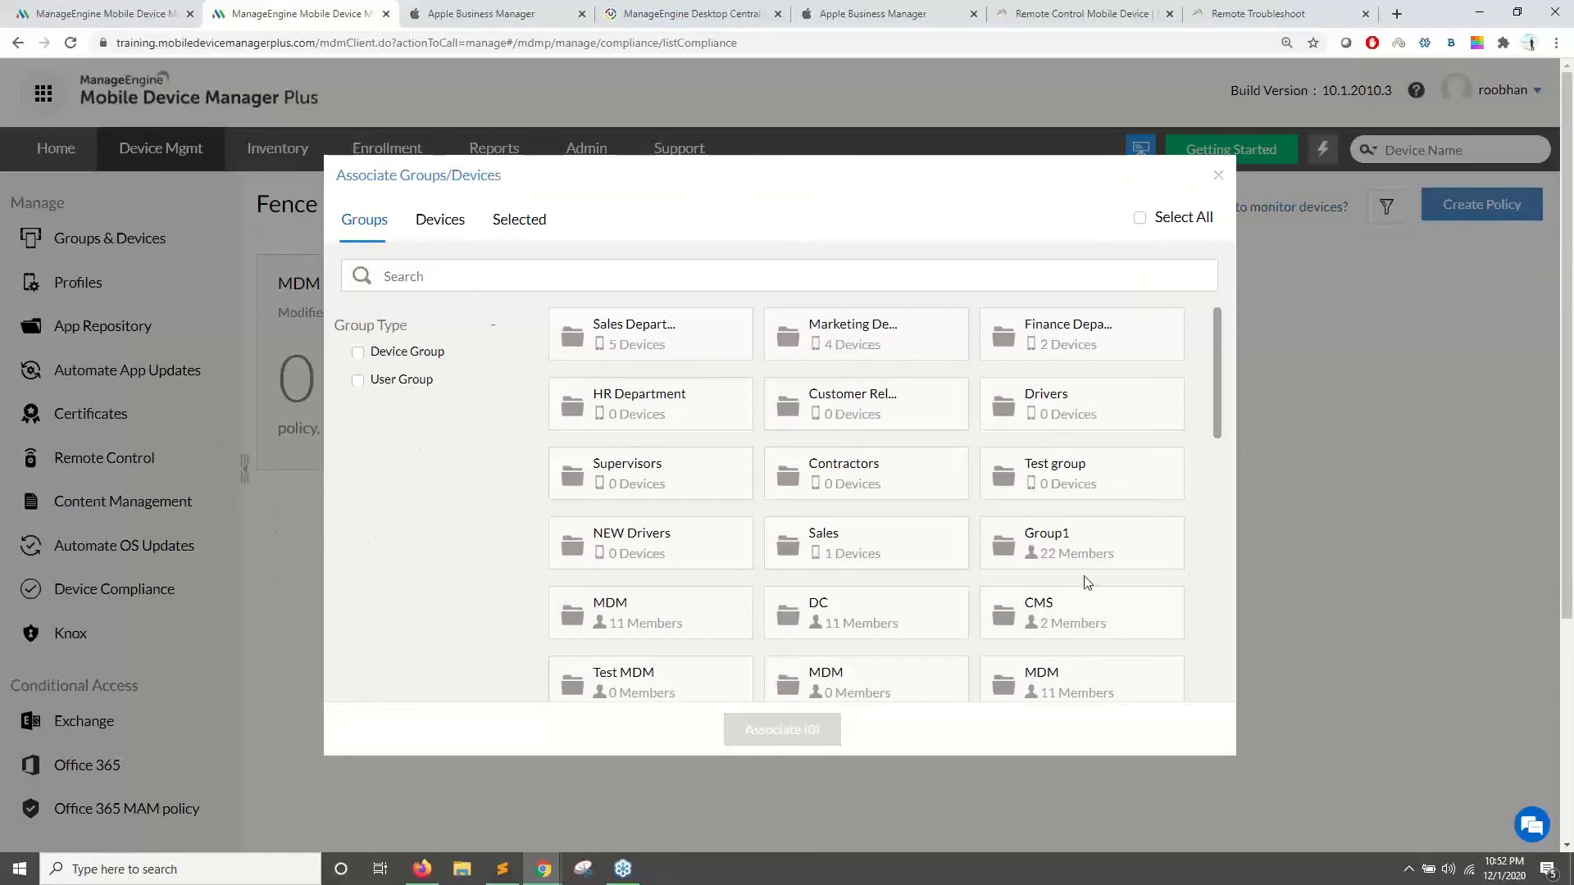
click(1068, 353)
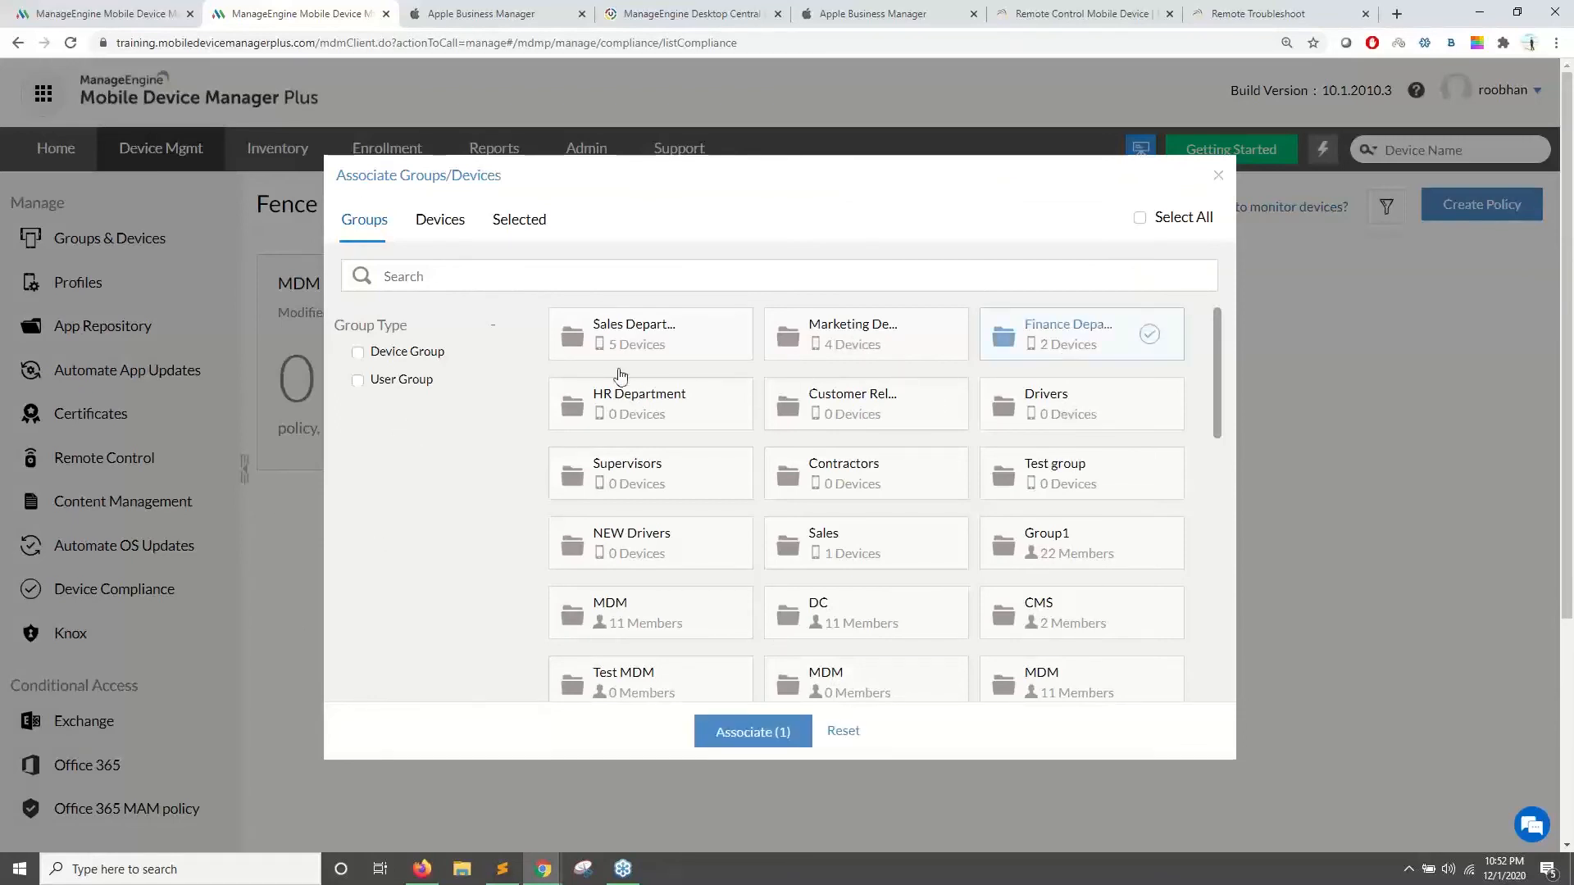
click(1139, 218)
click(649, 343)
click(860, 341)
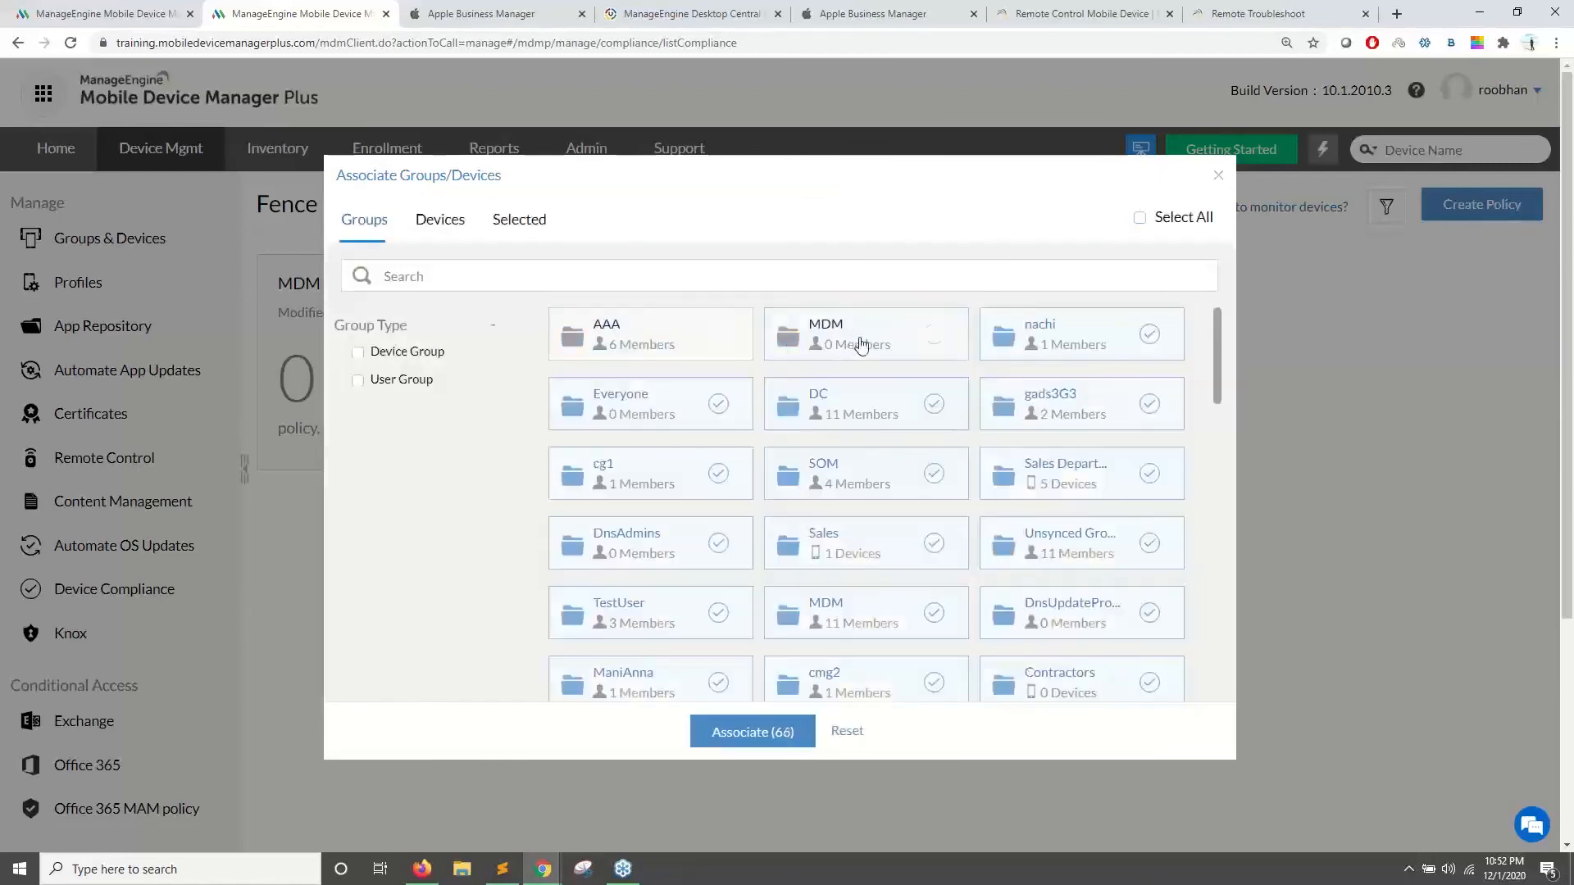
- Close the association dialog without associating any groups, then switch to the slide presentation
click(1218, 176)
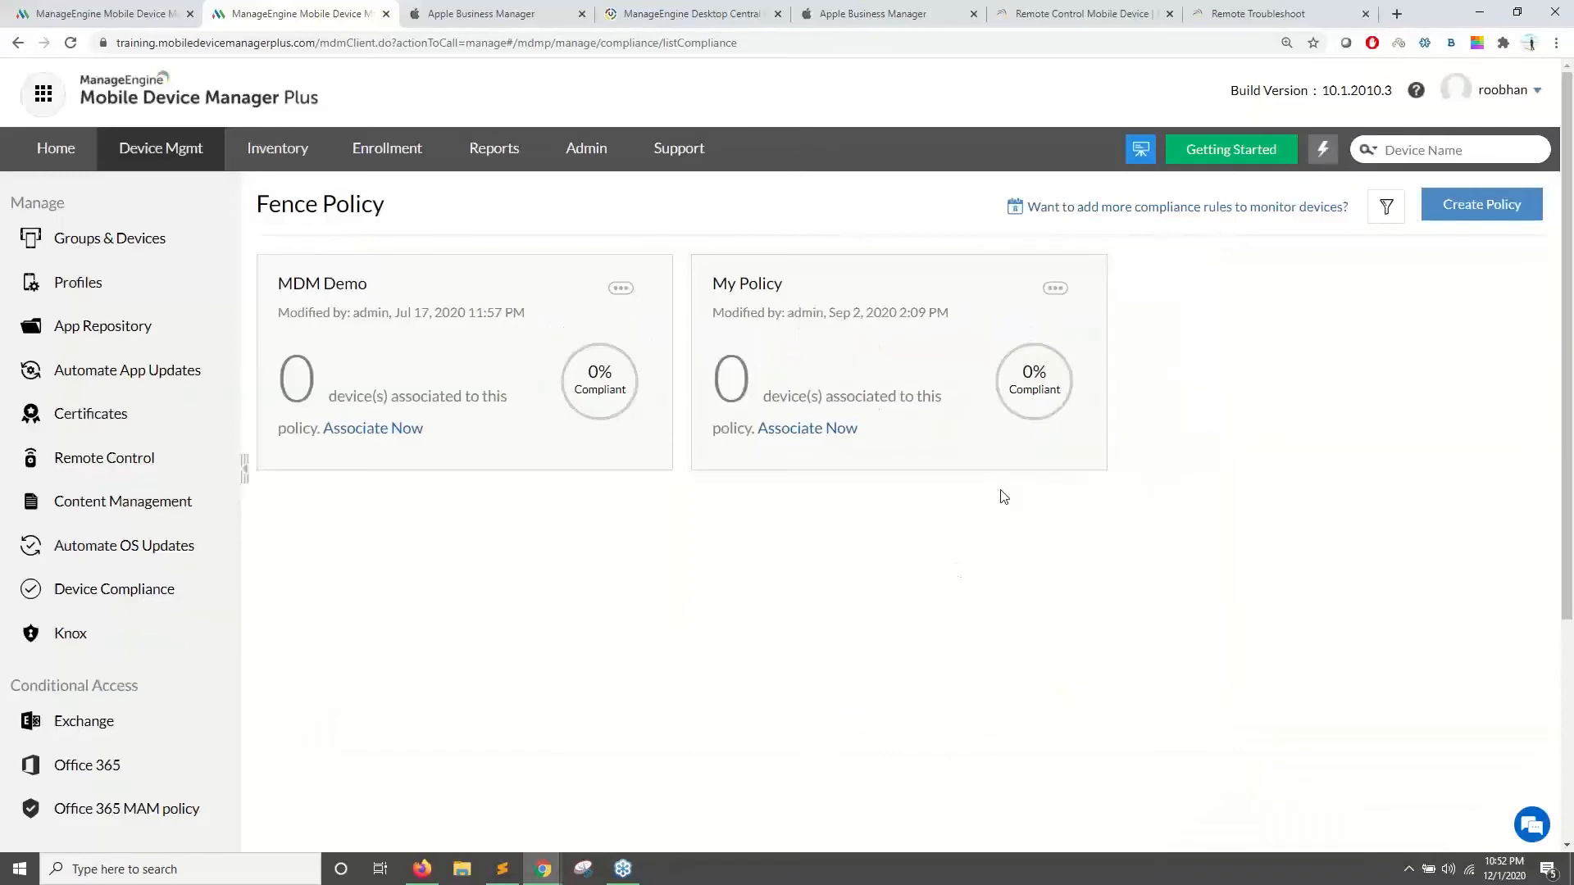
scroll(405, 603, down, 4)
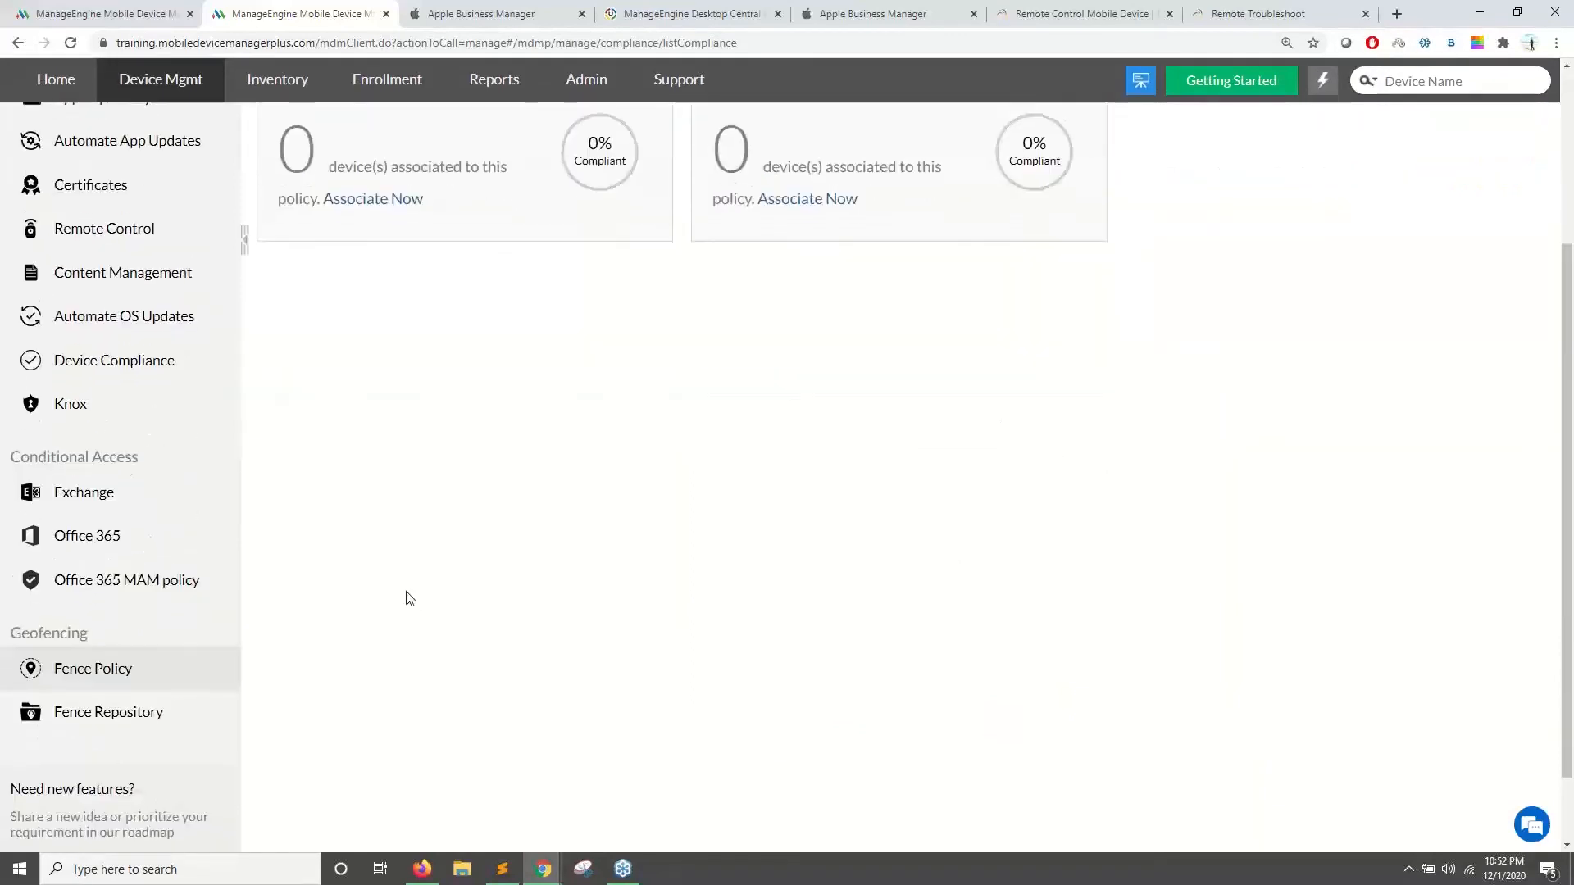
click(431, 872)
- Advance three slides, past 'Automating OS updates', to the missed security patches disadvantage slide
key(Right)
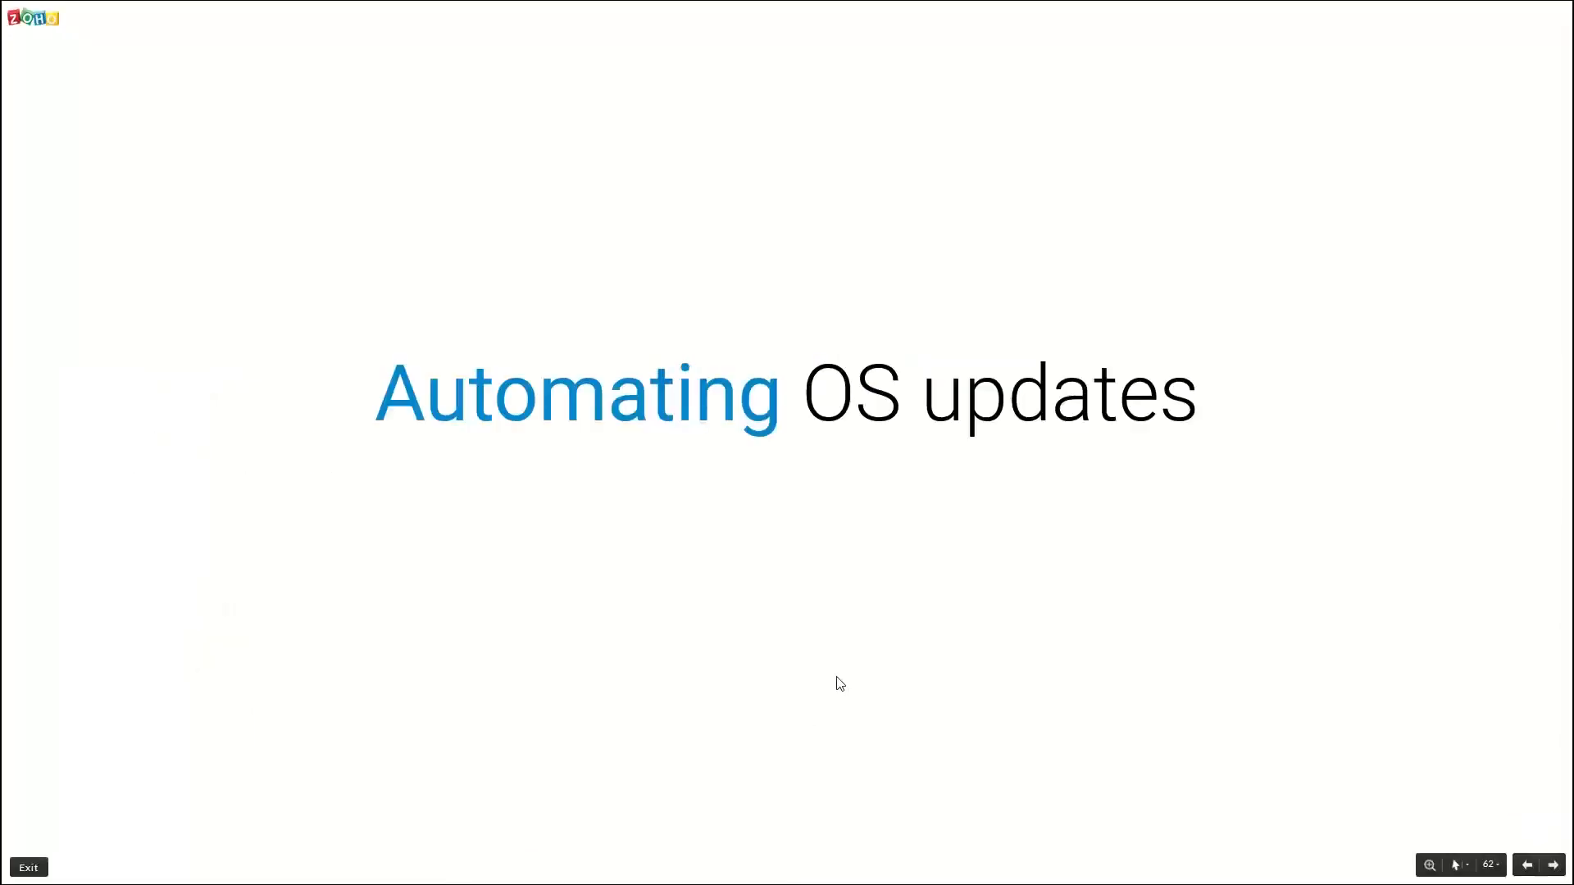
key(Right)
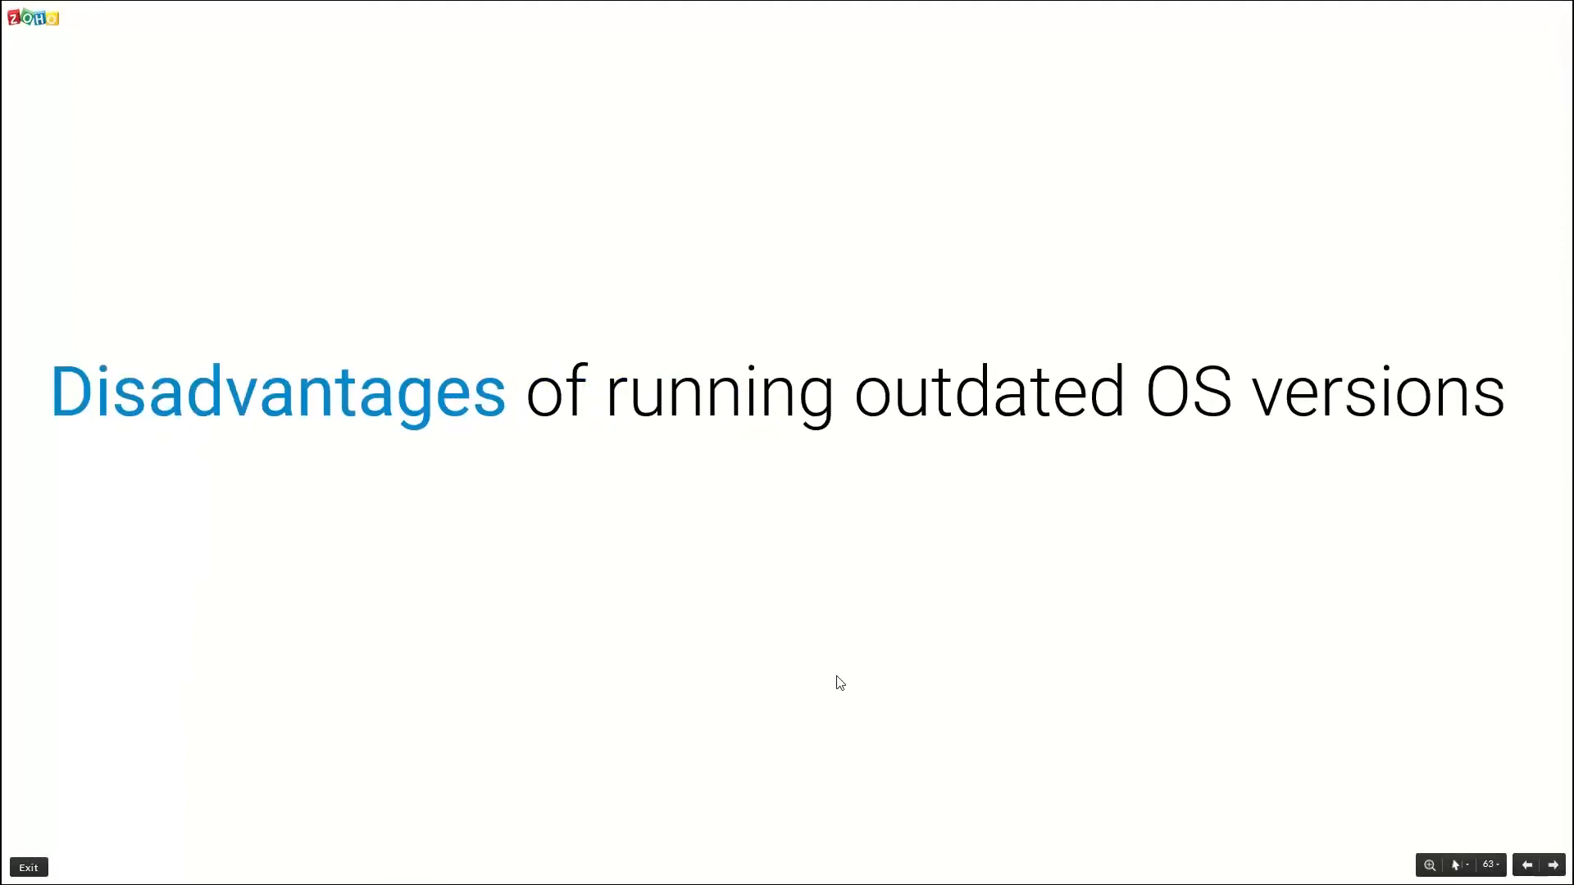
key(Right)
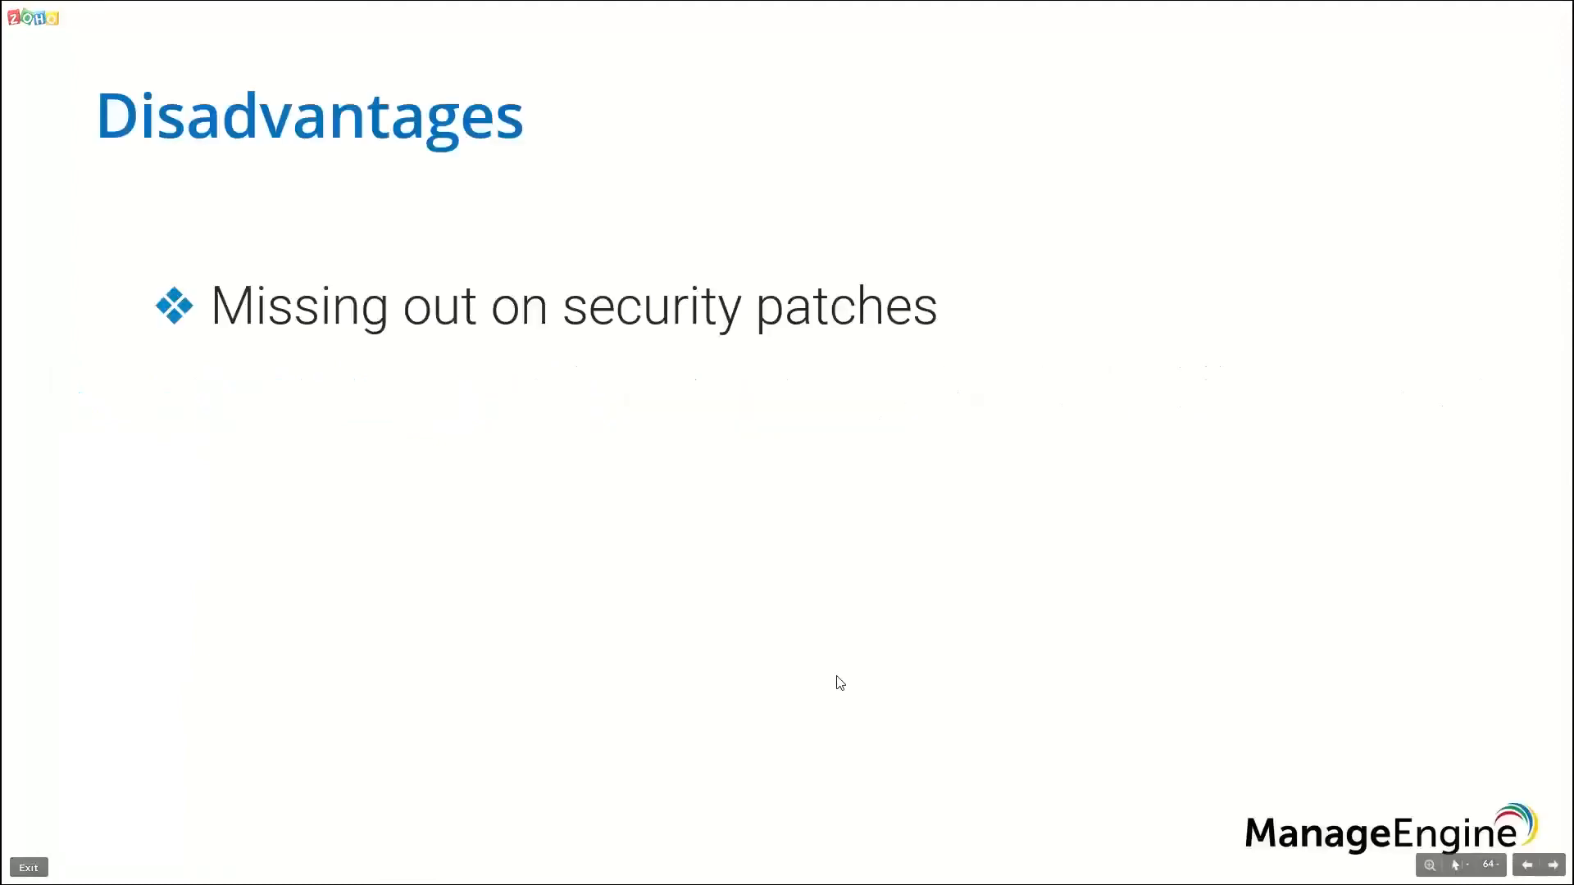
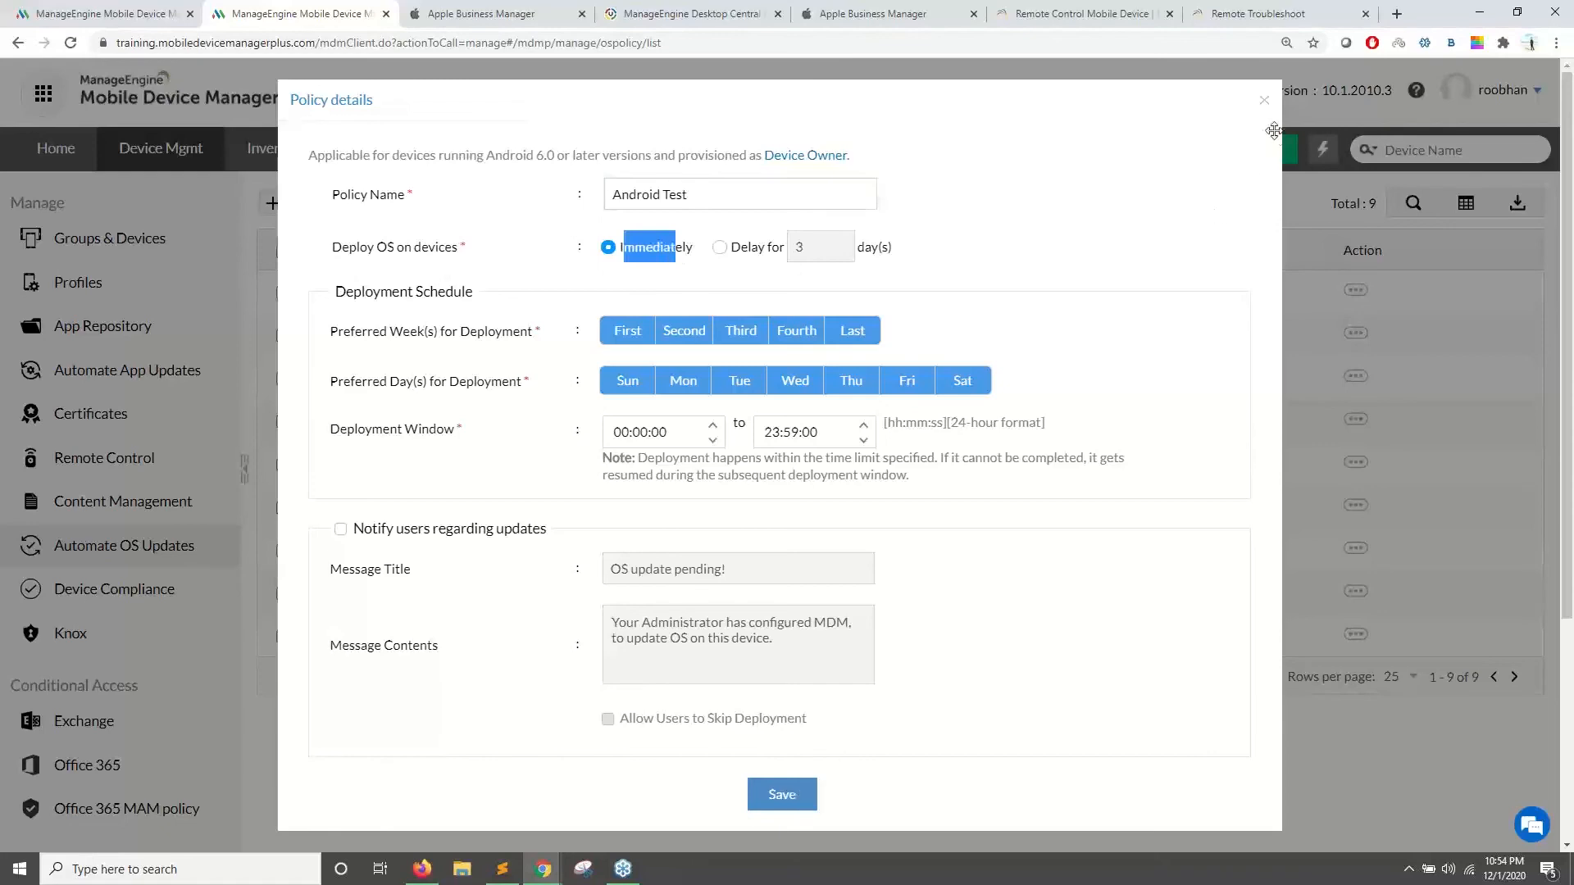
- Close the policy details and check Android Policy's group assignment without associating anything
click(1264, 100)
click(283, 294)
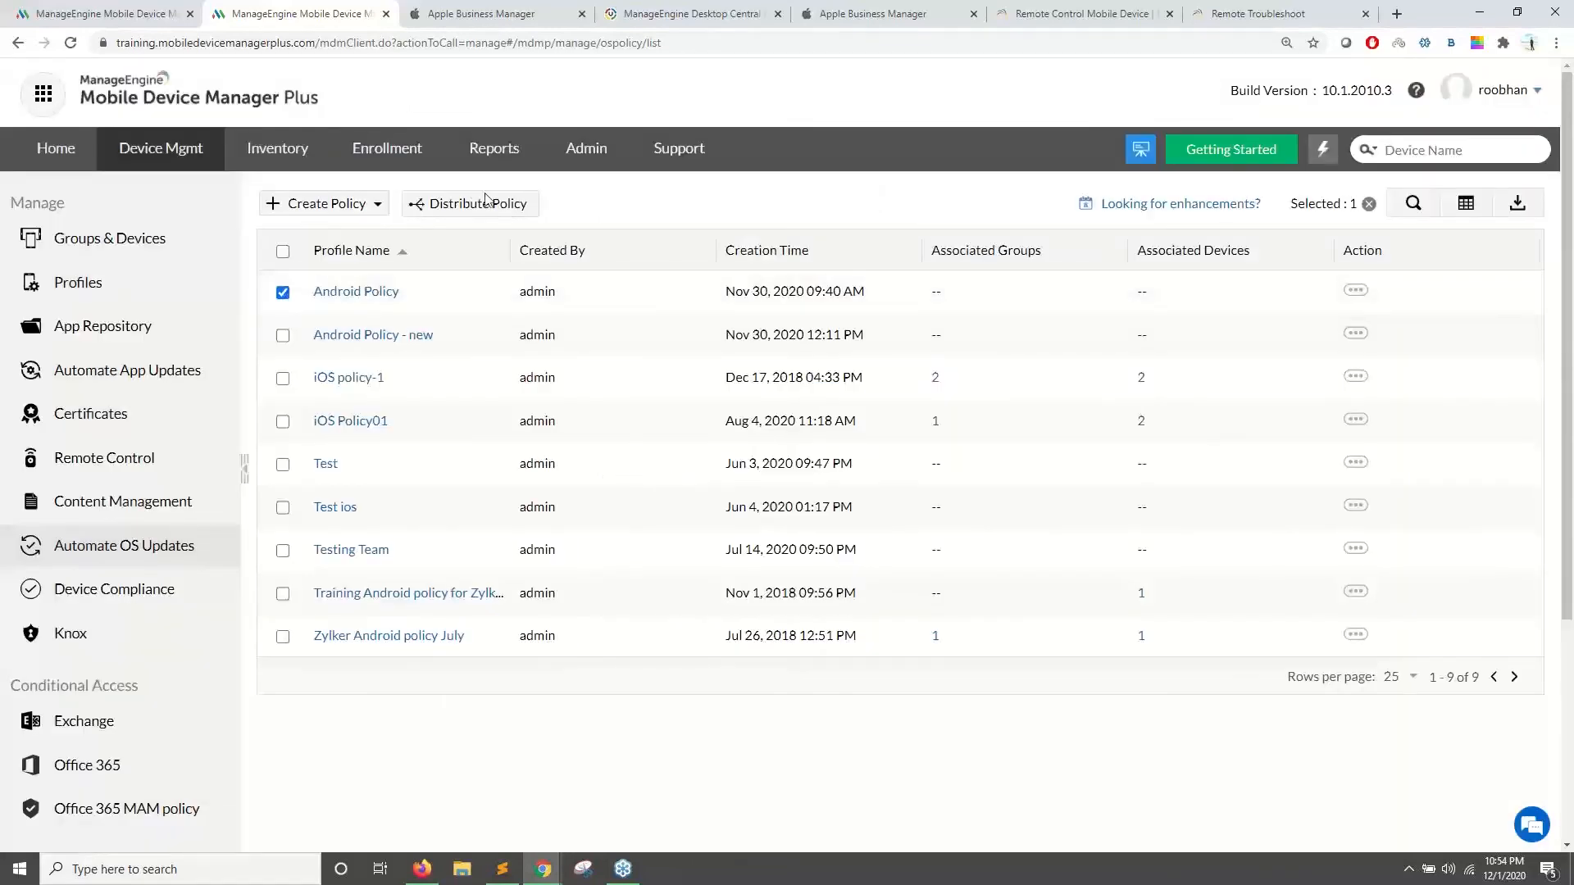
click(484, 204)
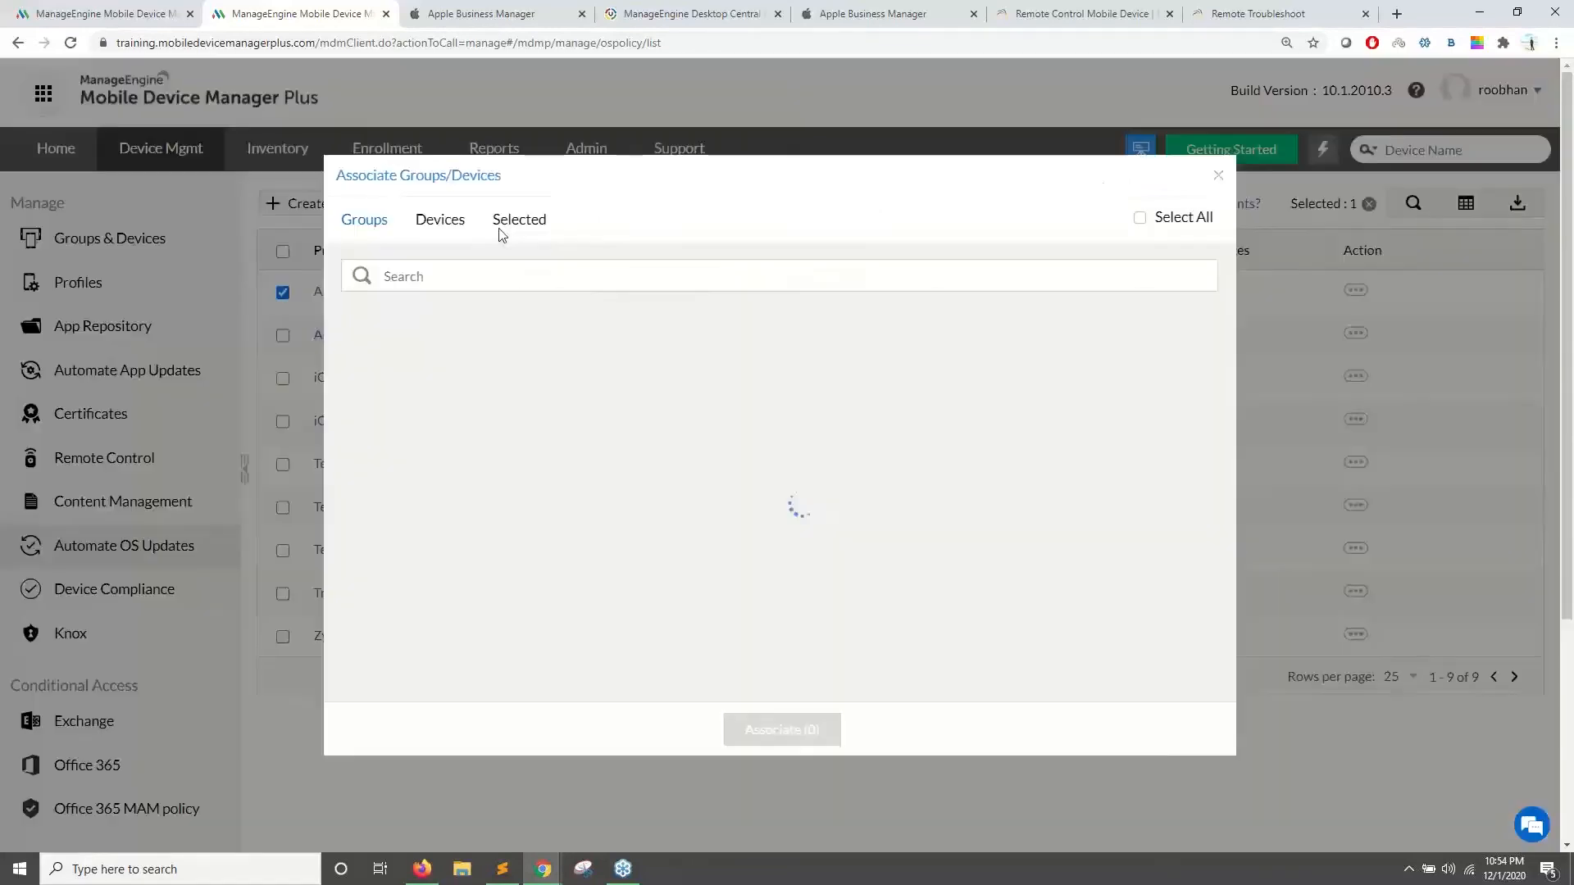
click(1218, 176)
click(282, 293)
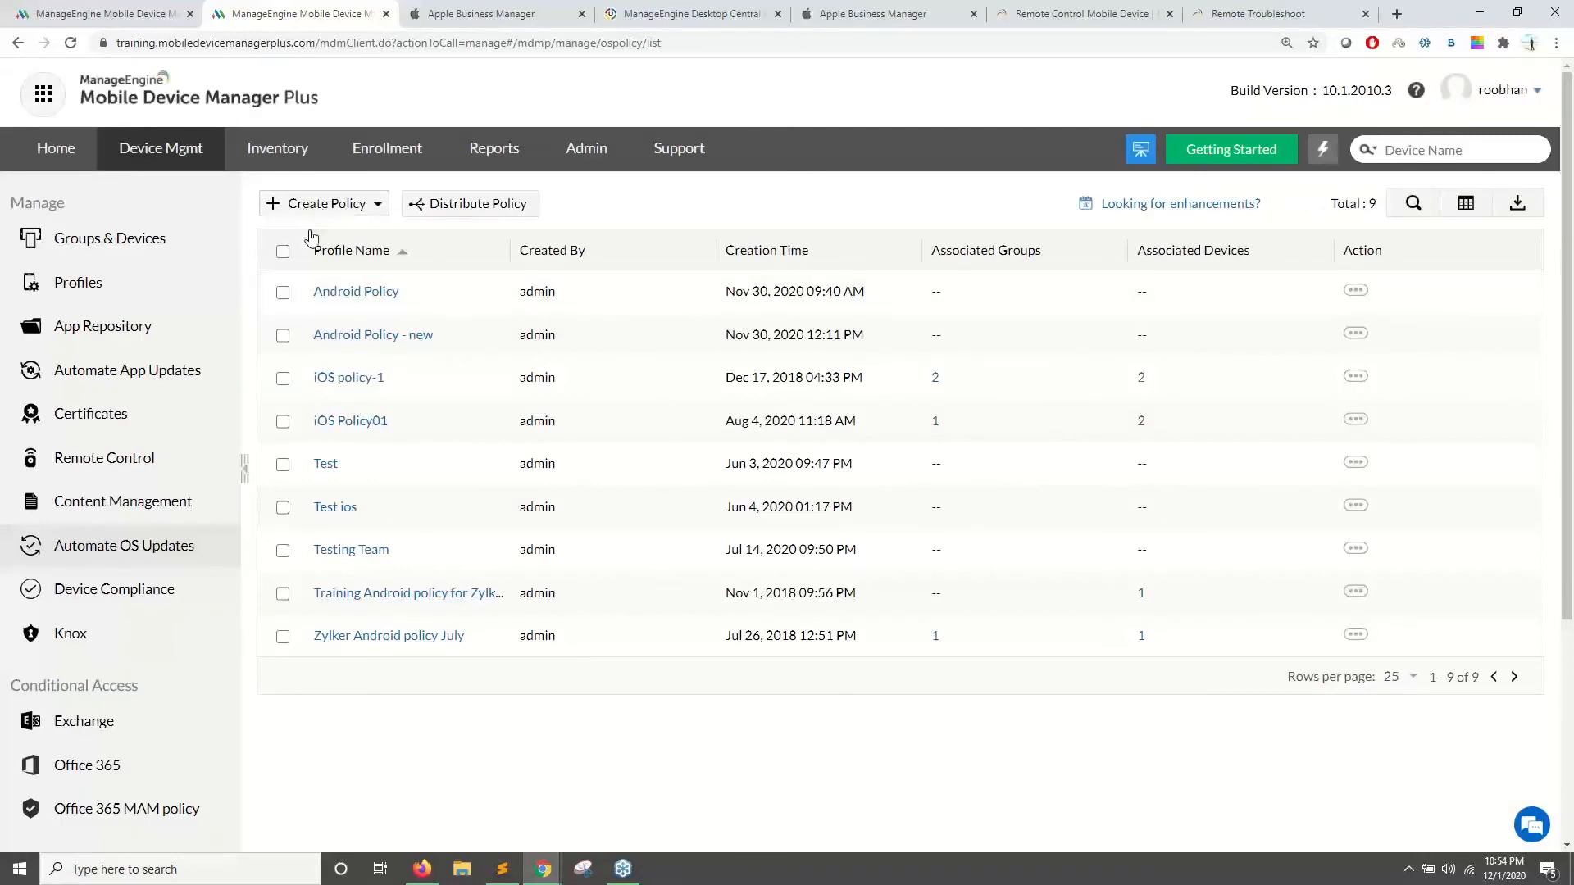
- Start a new Android OS update policy with delayed deployment and set the deployment window times
click(316, 203)
click(326, 275)
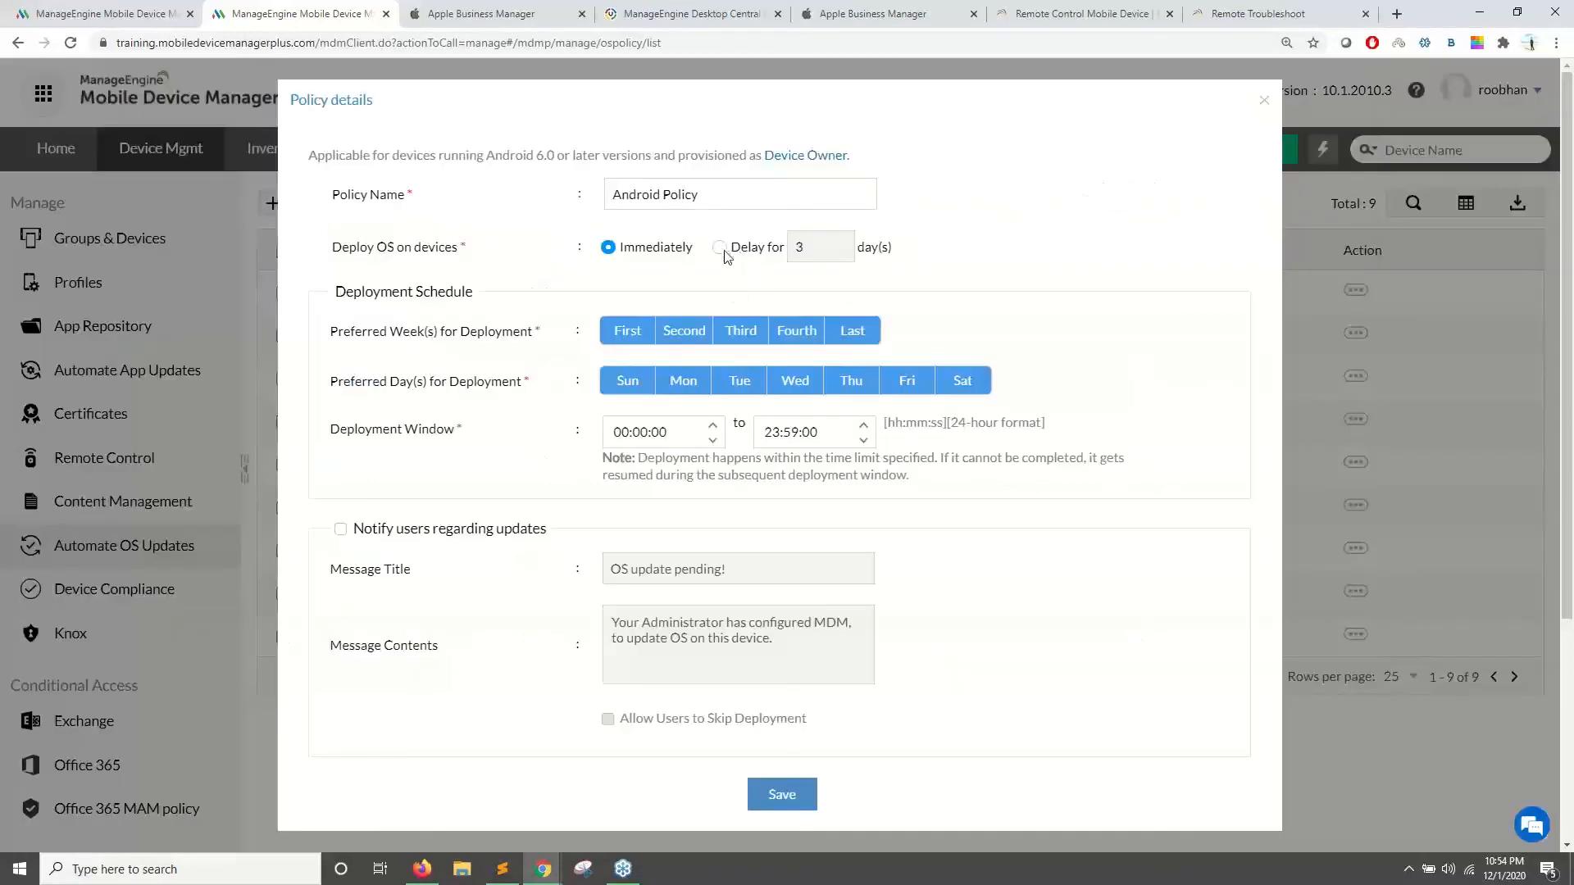
click(731, 252)
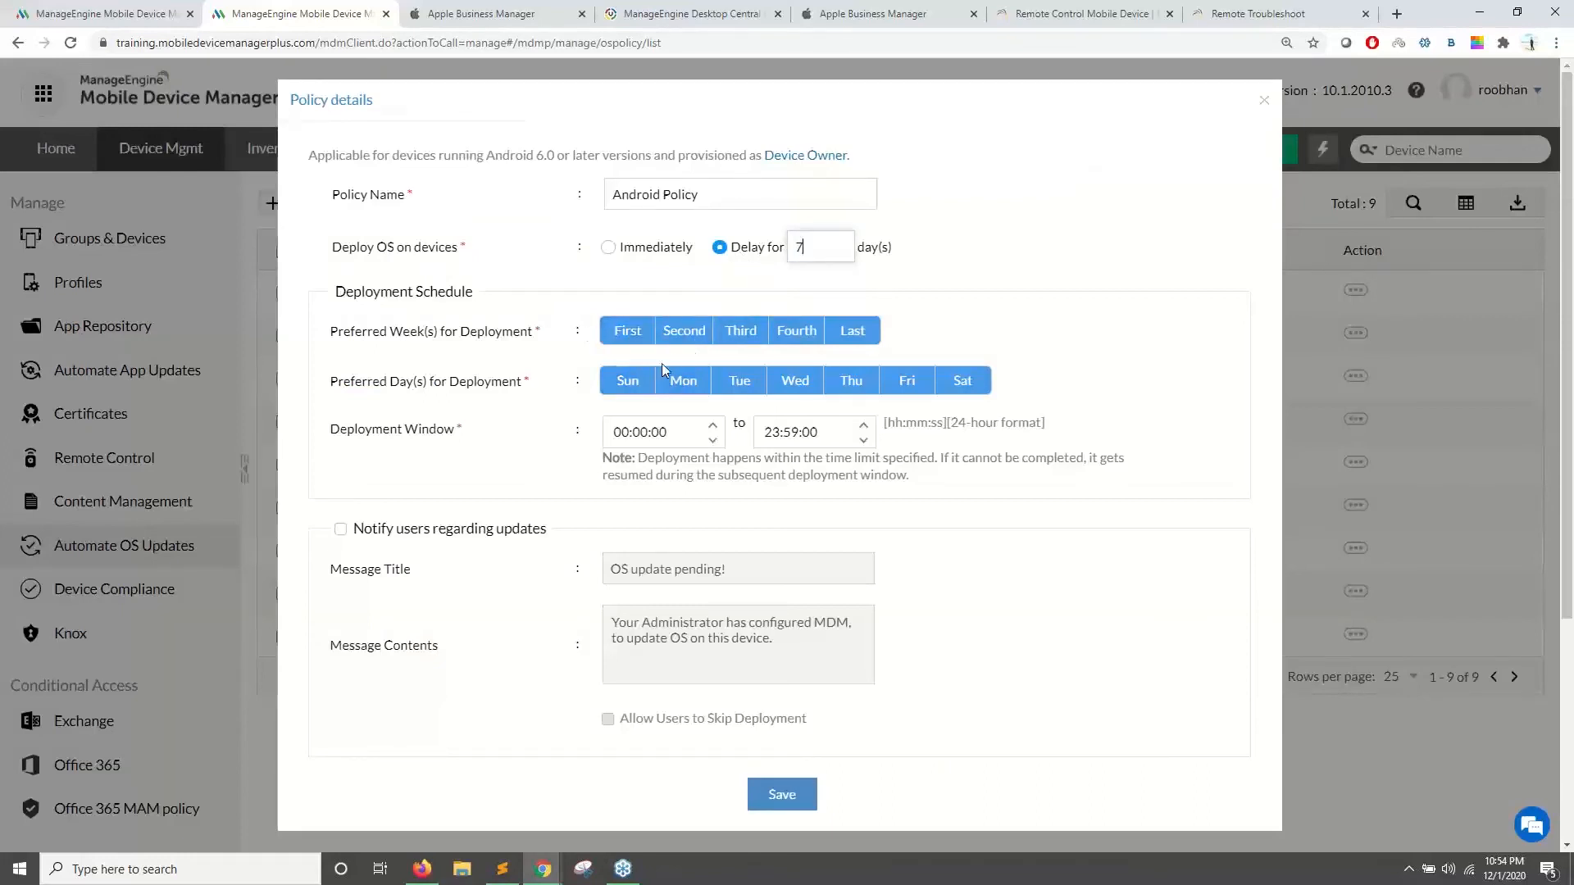
click(617, 430)
click(767, 433)
click(771, 432)
text(0207)
- Turn on user notifications and correct the deployment window end time to 11:07:00
scroll(820, 479, down, 3)
click(339, 283)
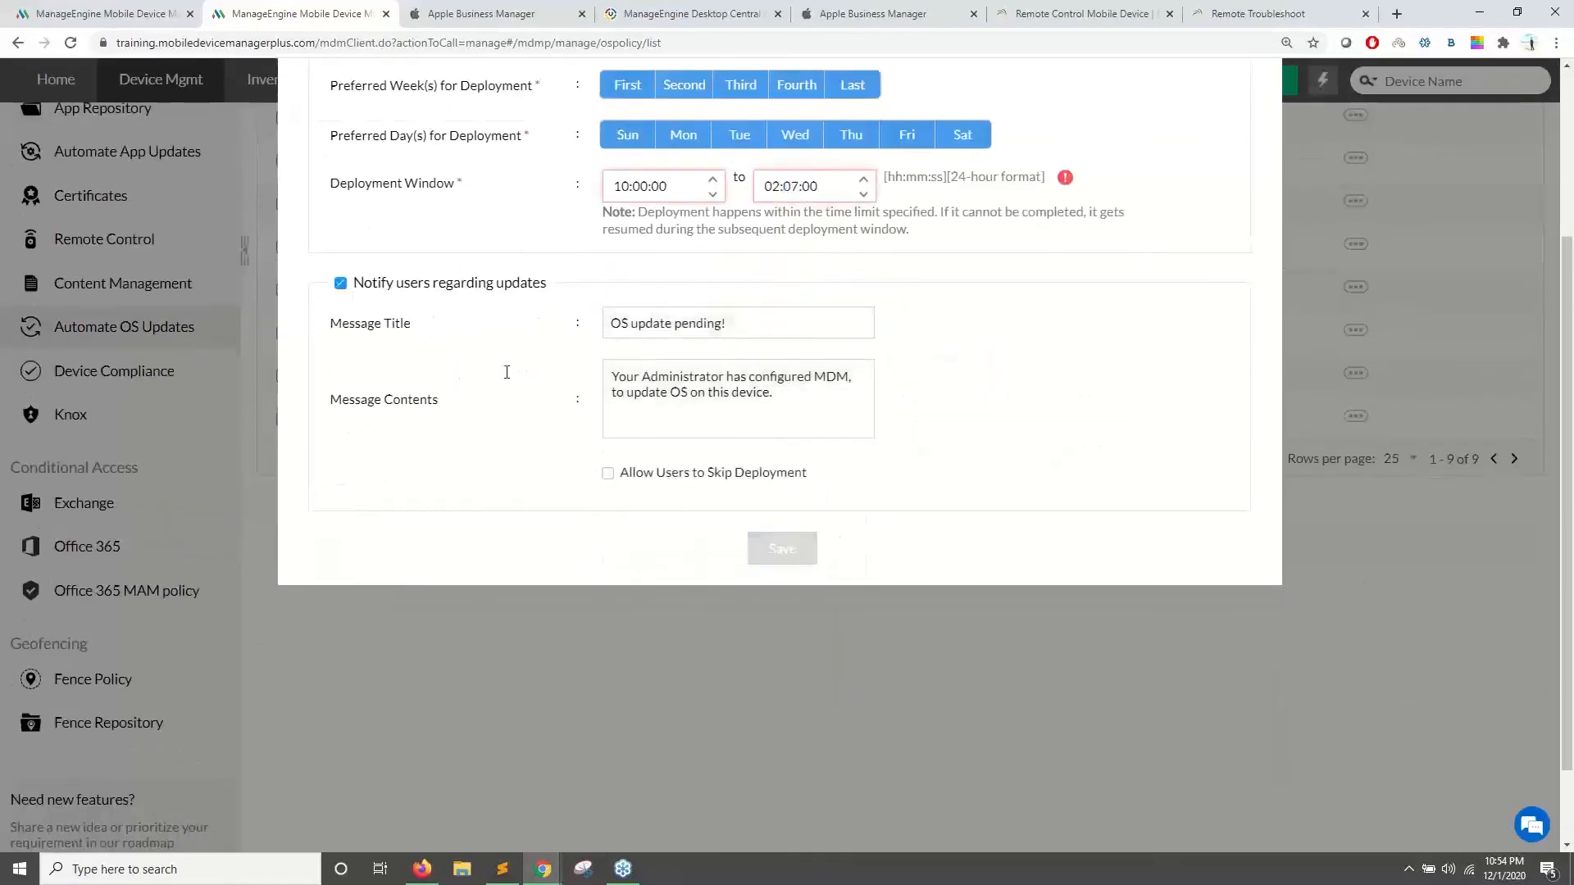
scroll(506, 365, up, 2)
click(775, 354)
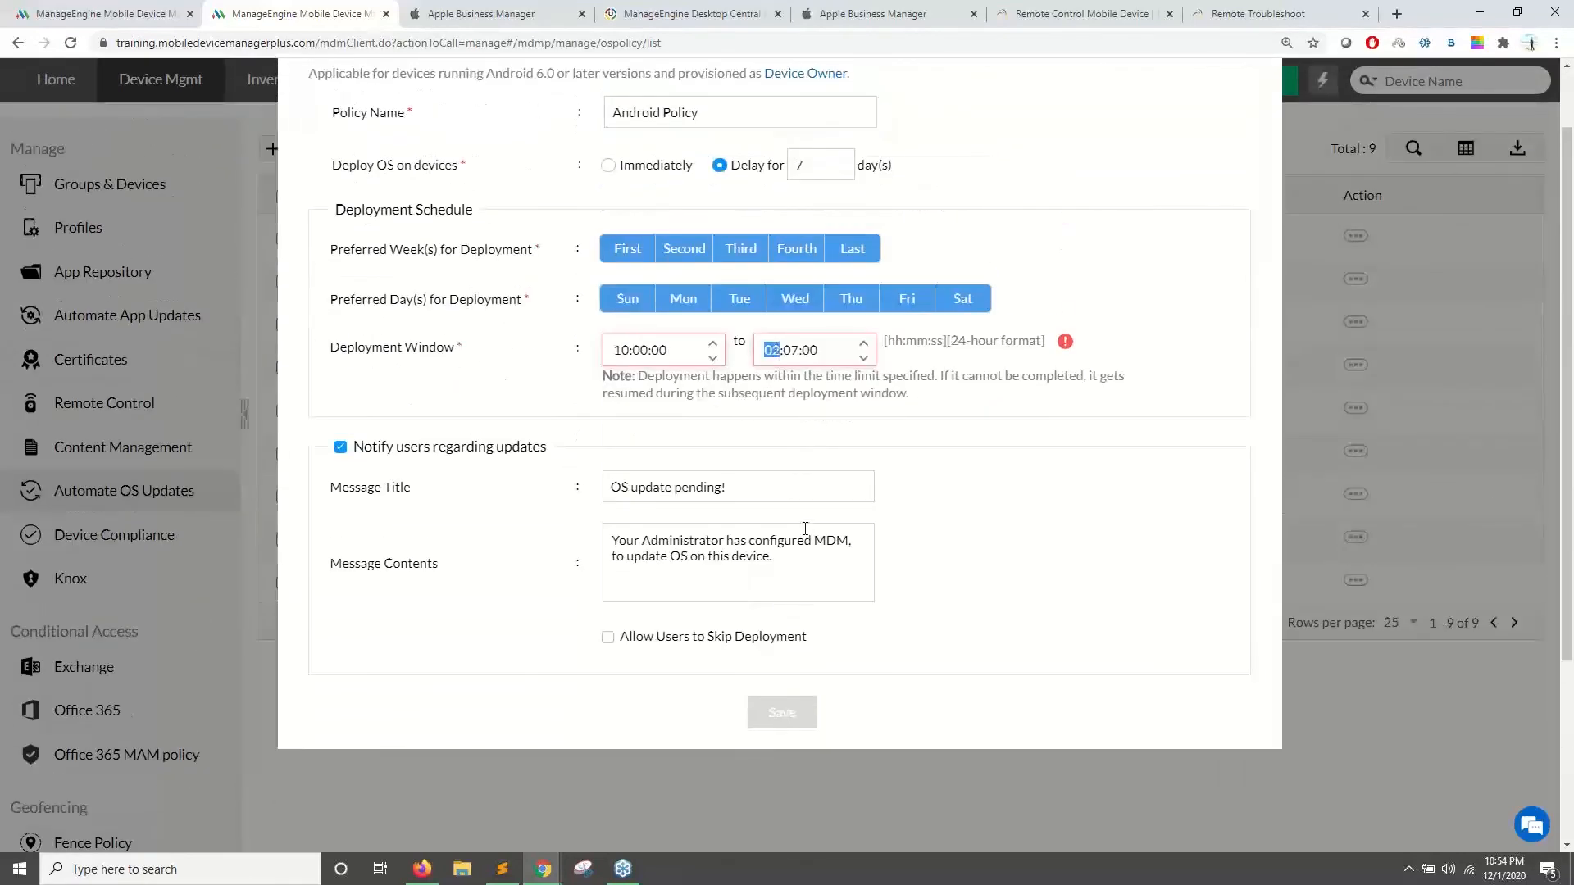
text(11)
click(869, 550)
- Allow users to skip the deployment and set force deployment to 7 days
scroll(590, 555, down, 1)
click(608, 555)
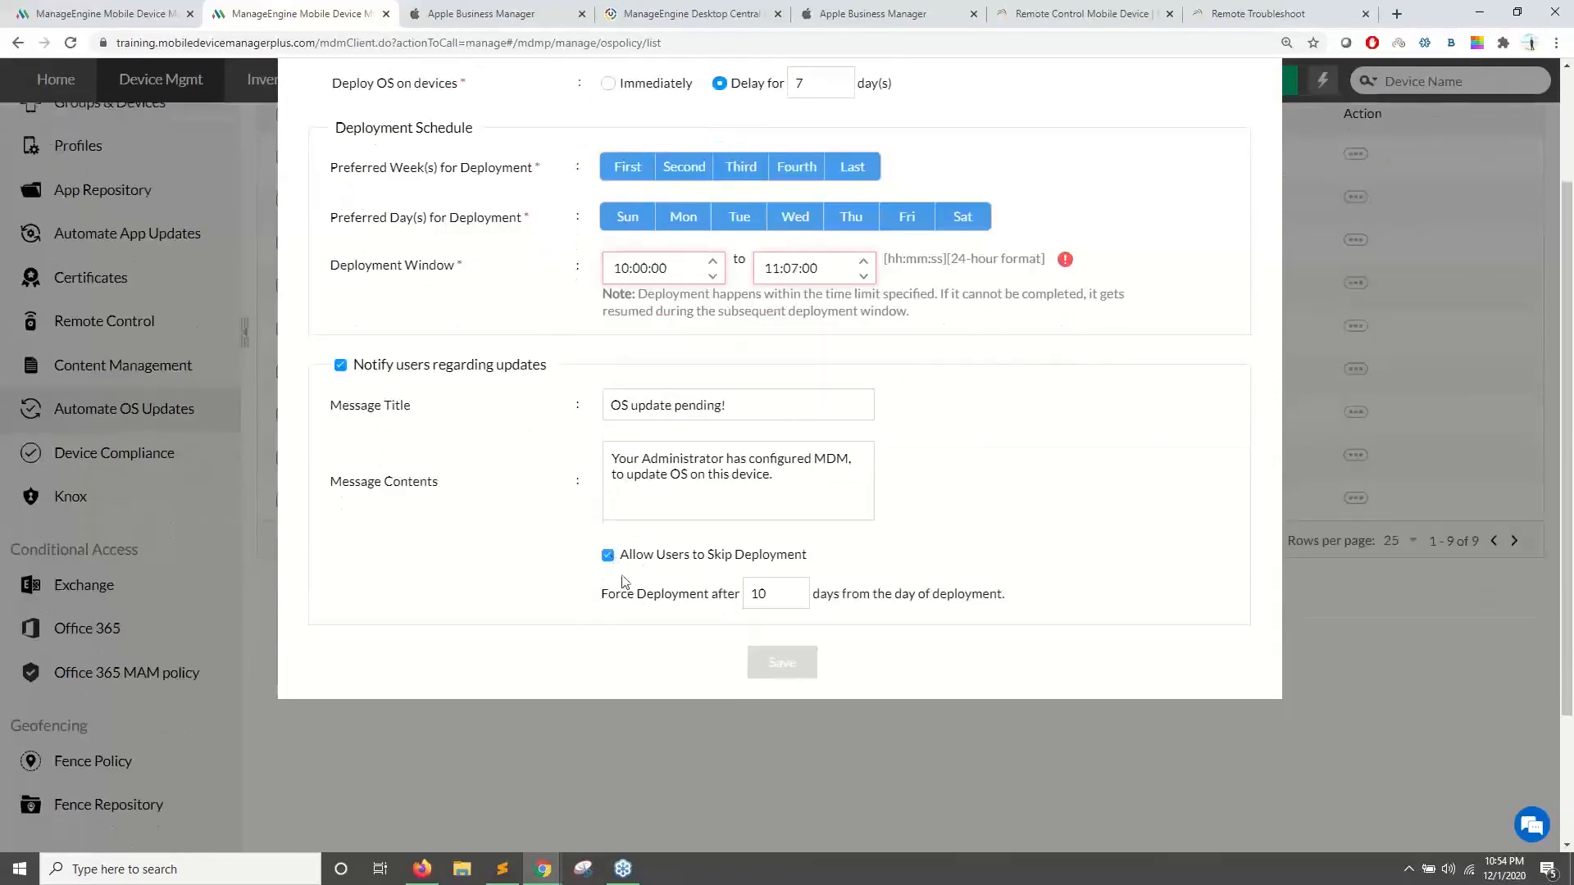
double_click(772, 592)
scroll(615, 442, up, 2)
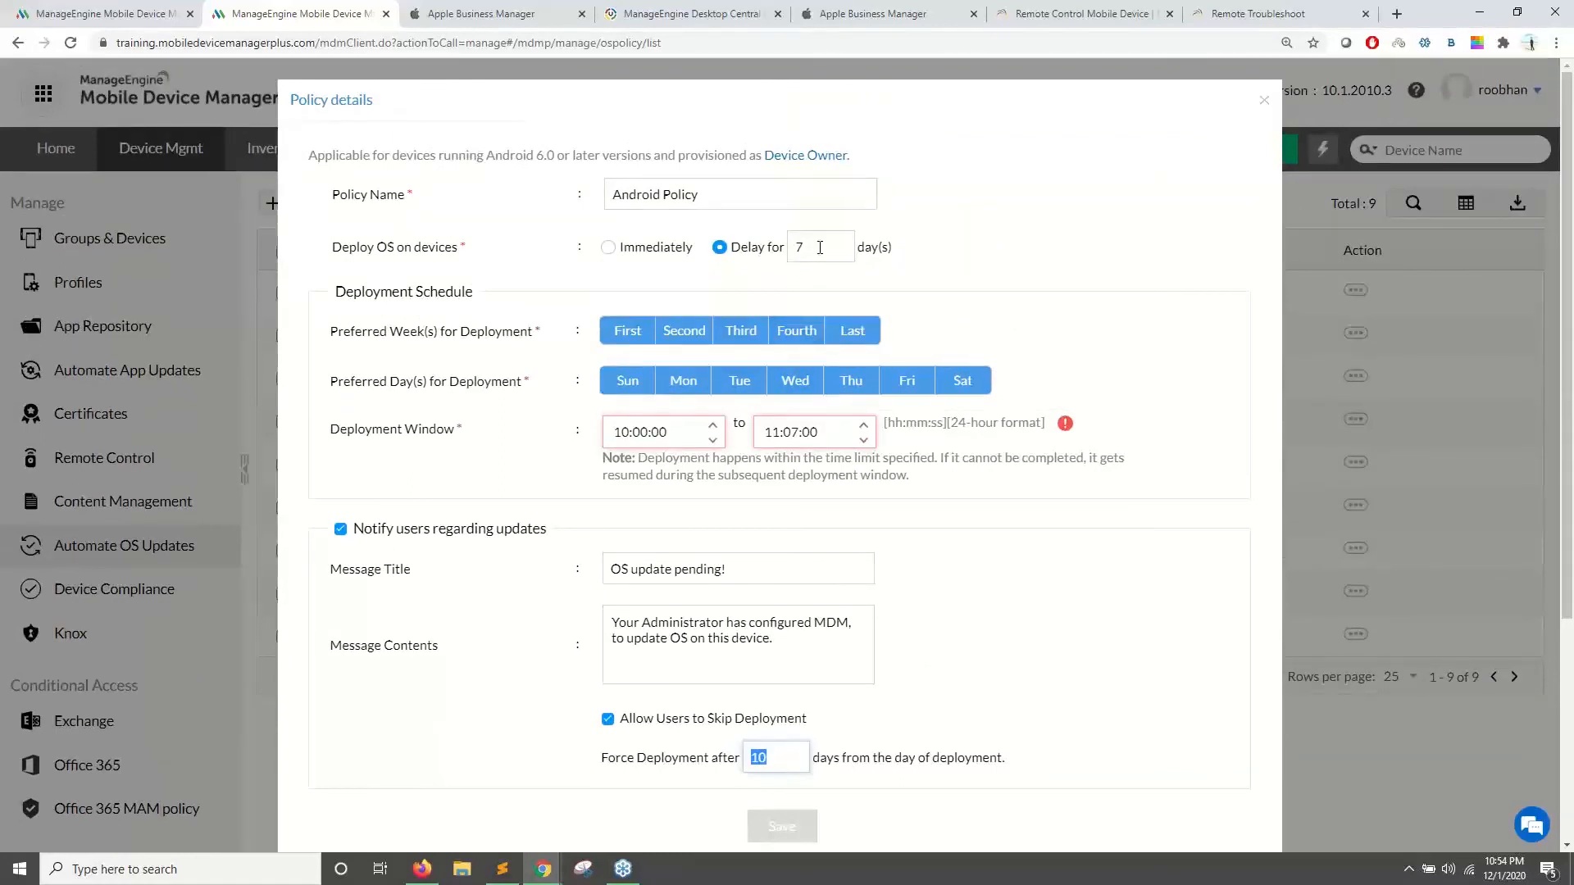
scroll(820, 250, down, 3)
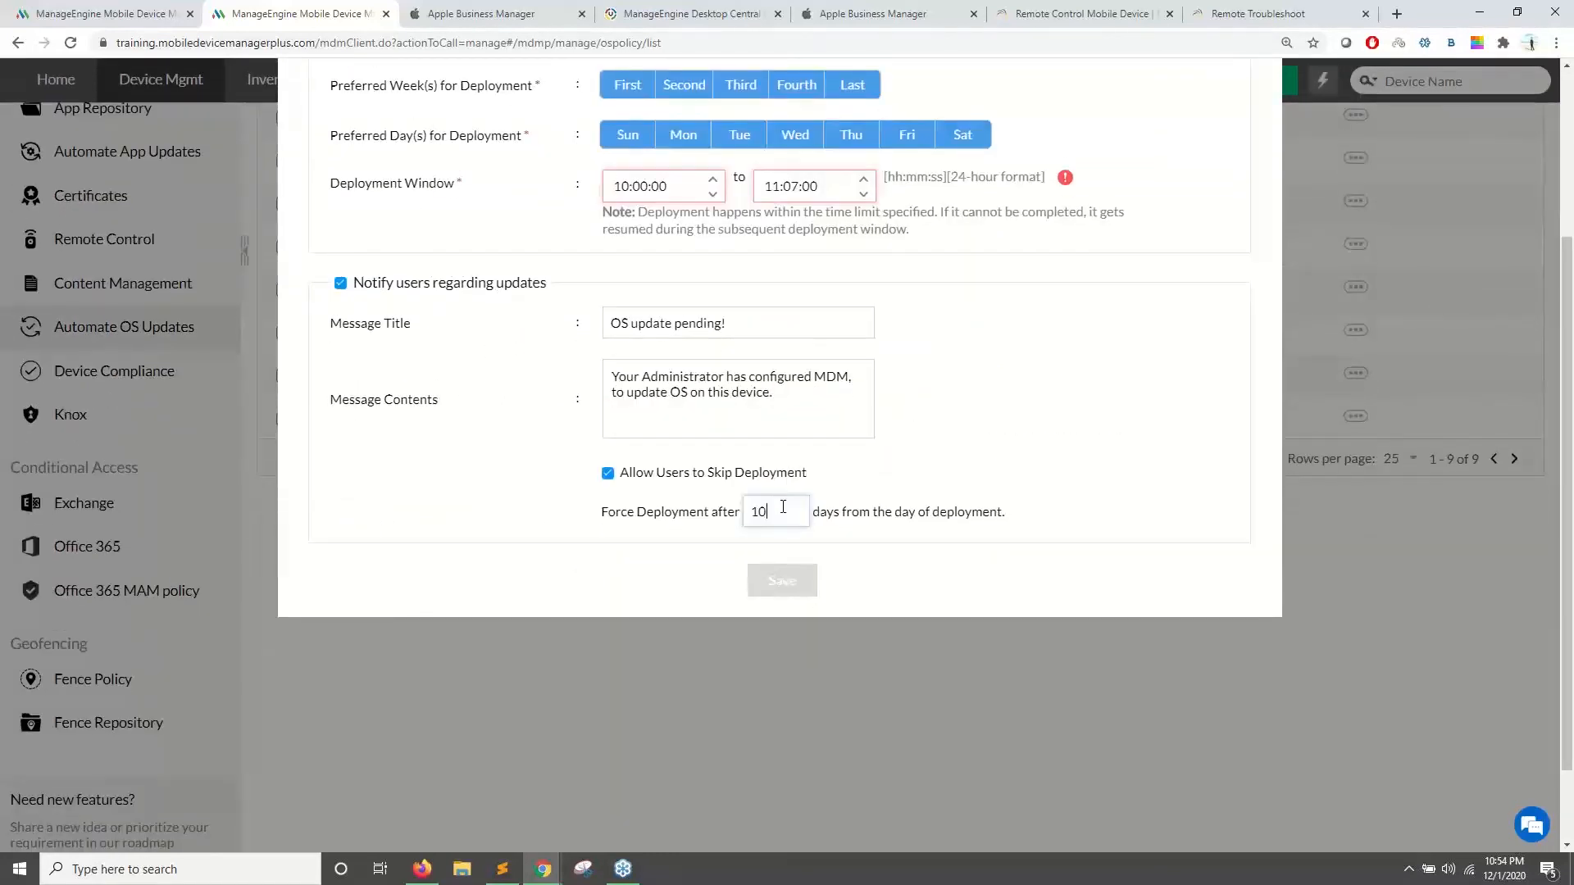
text(7)
scroll(872, 373, up, 3)
scroll(874, 373, down, 2)
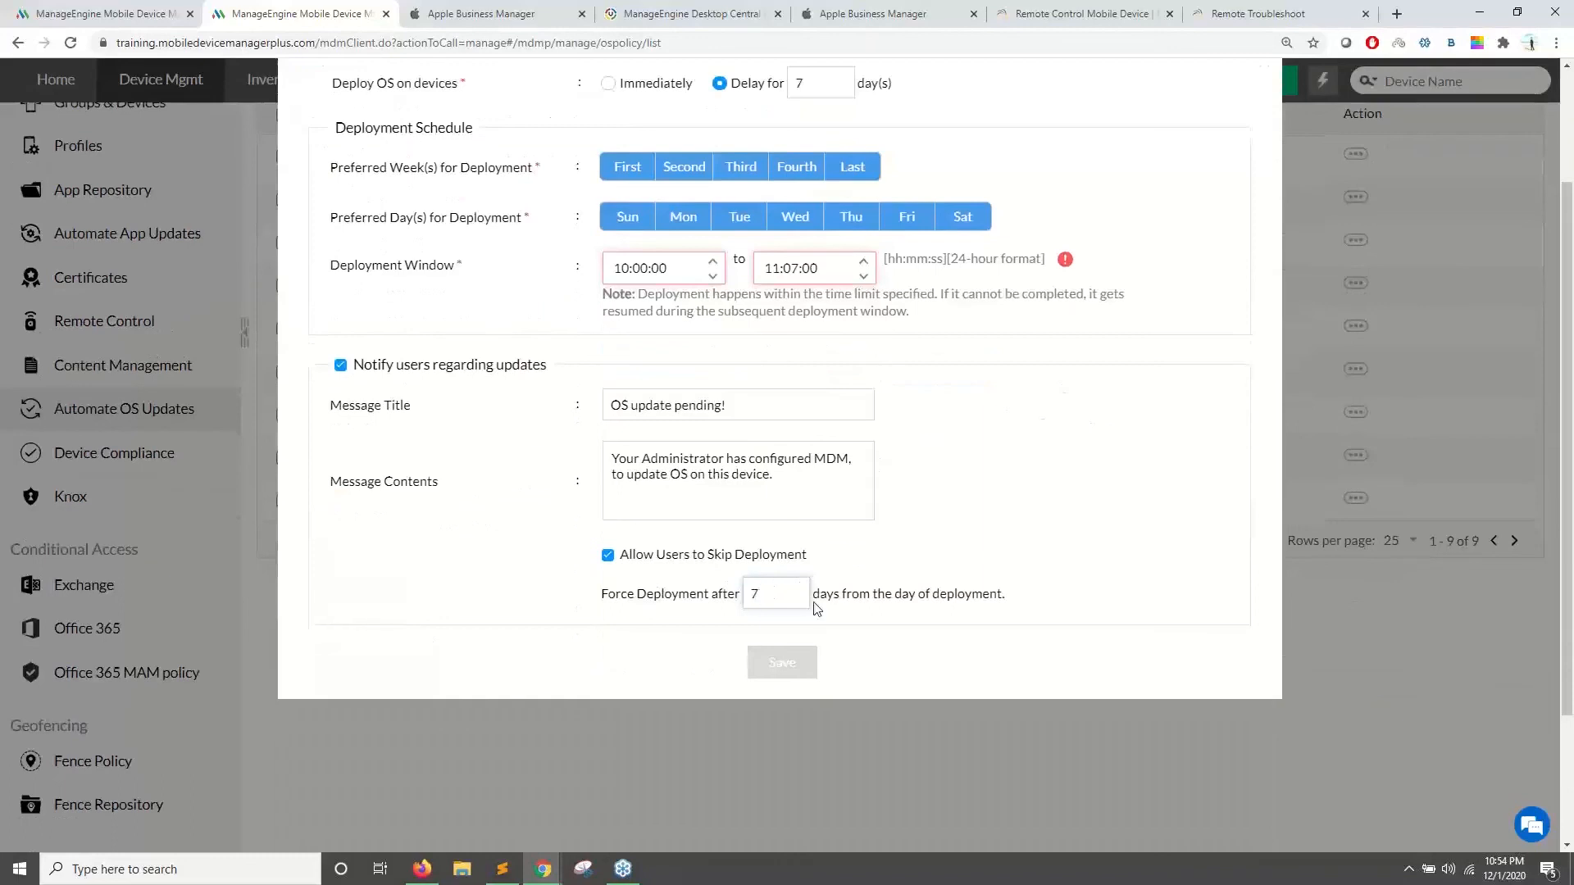
click(779, 602)
drag(609, 601, 1001, 607)
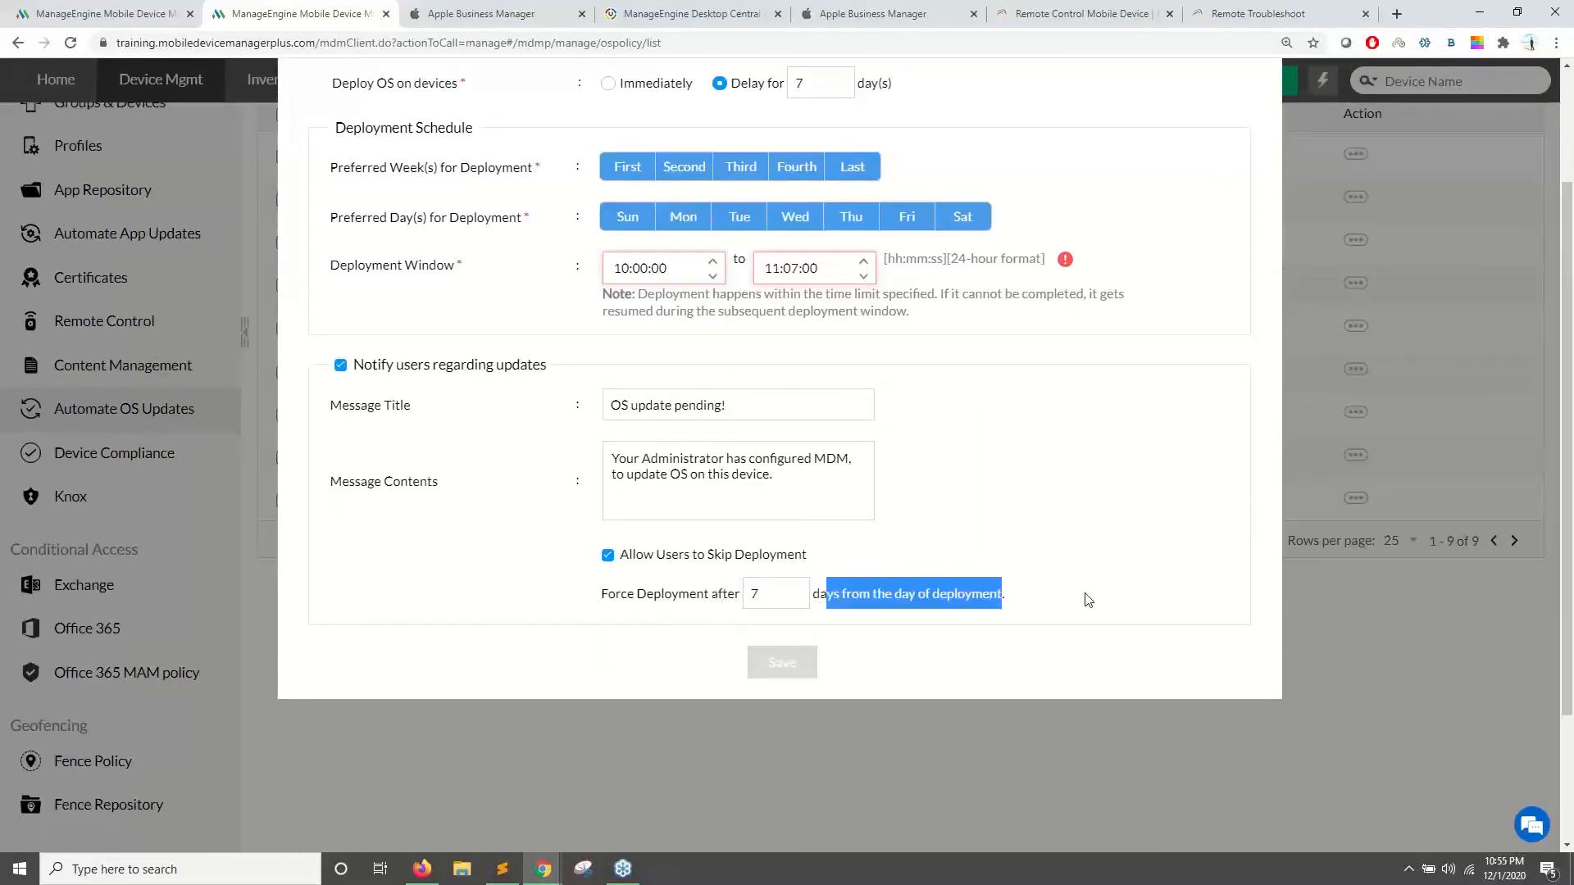
scroll(1266, 106, up, 2)
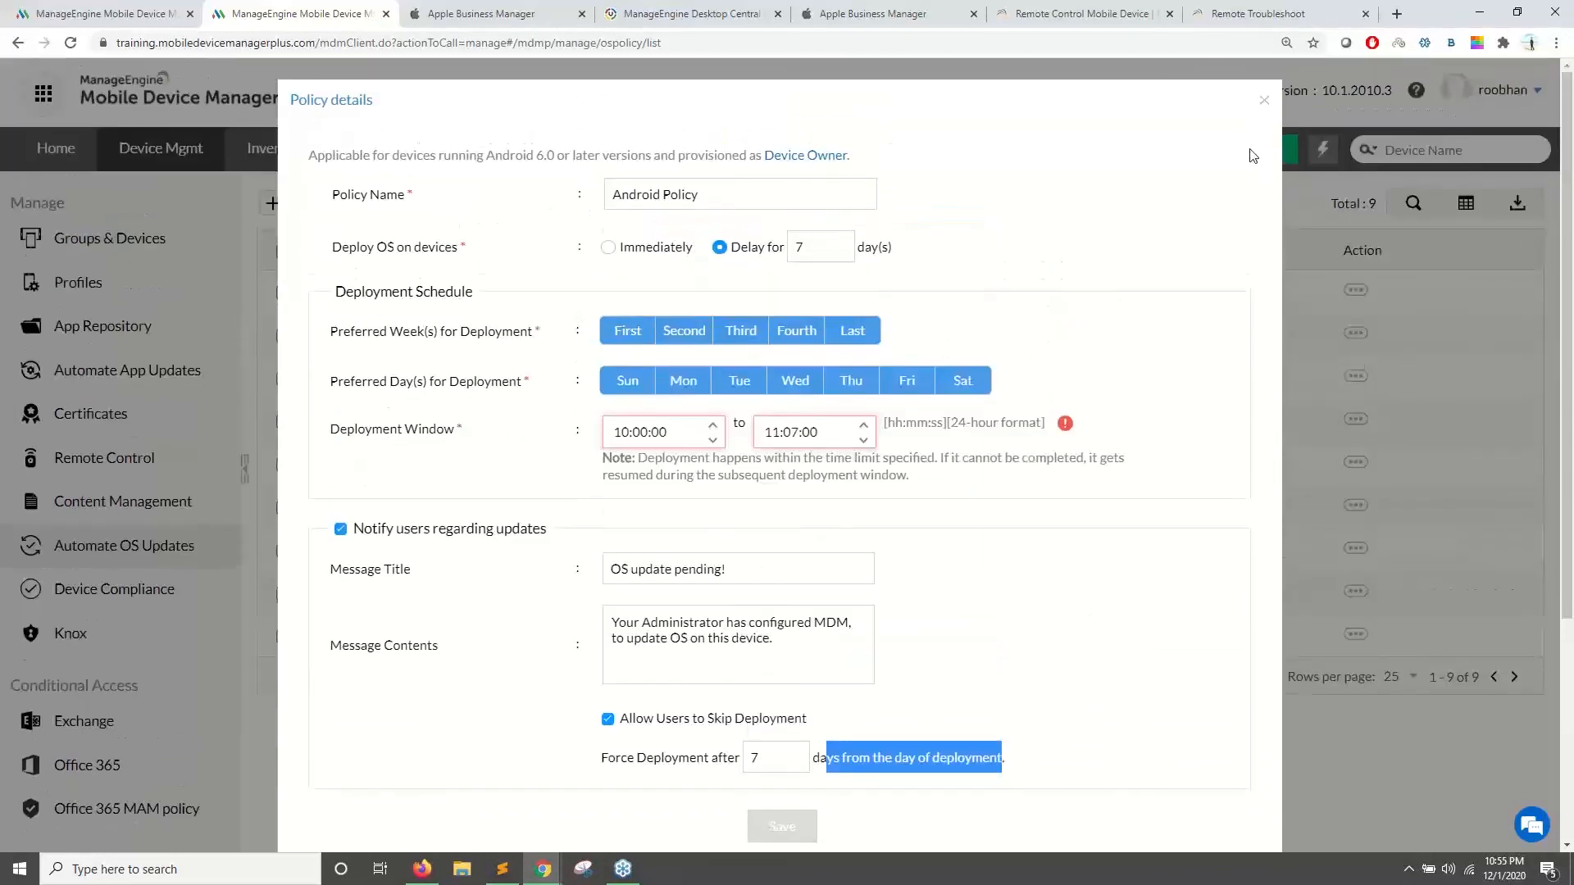
- Close the new policy unsaved and view Android Policy's distribution dialog without associating groups
click(1267, 103)
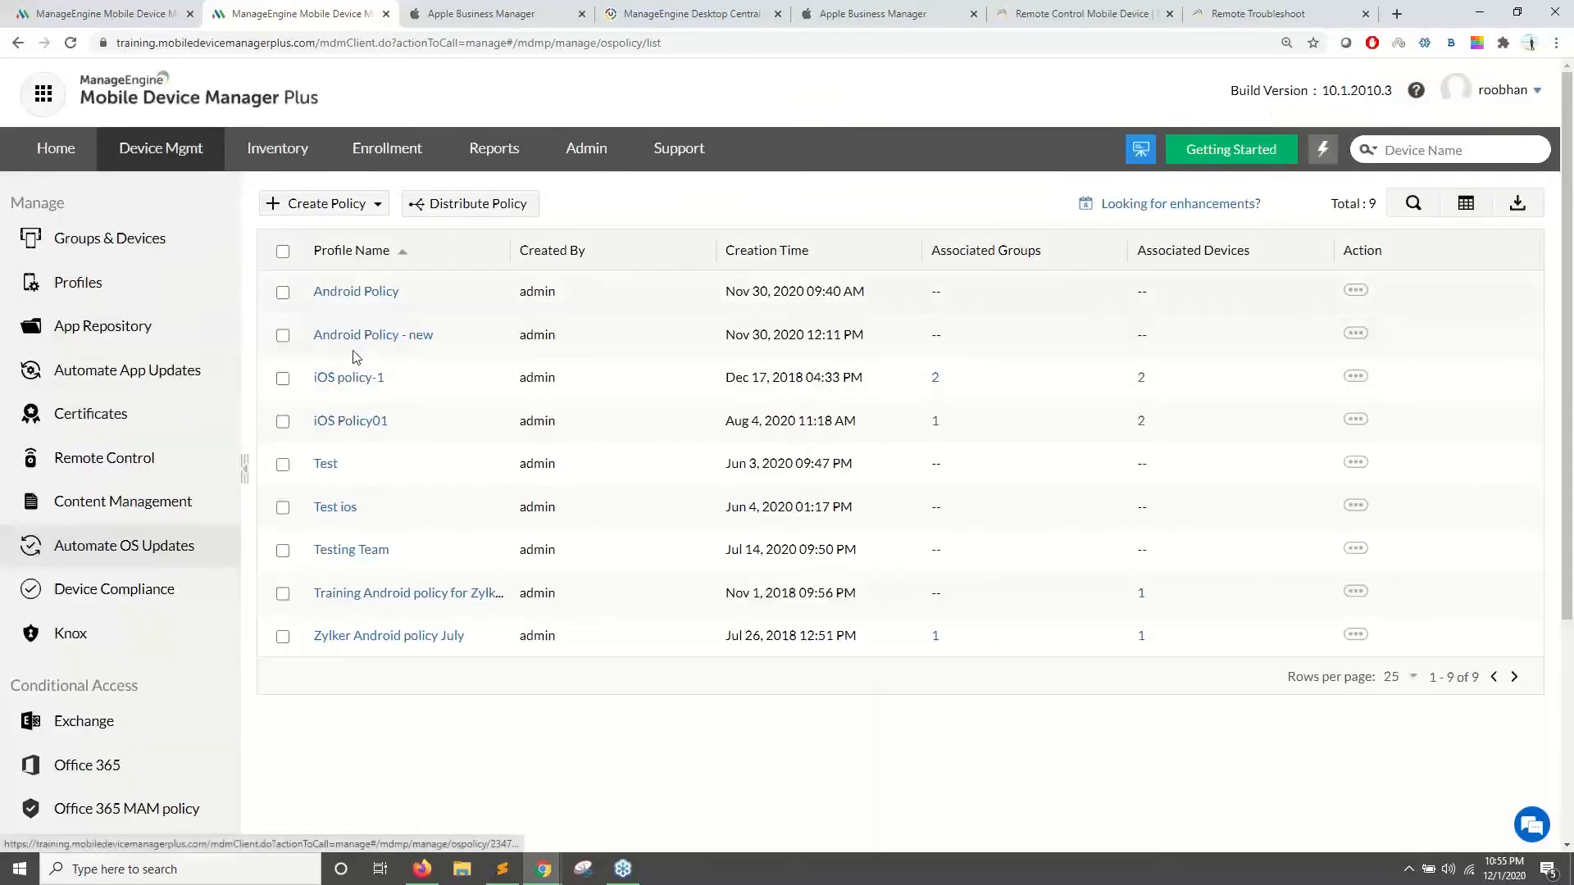
click(453, 205)
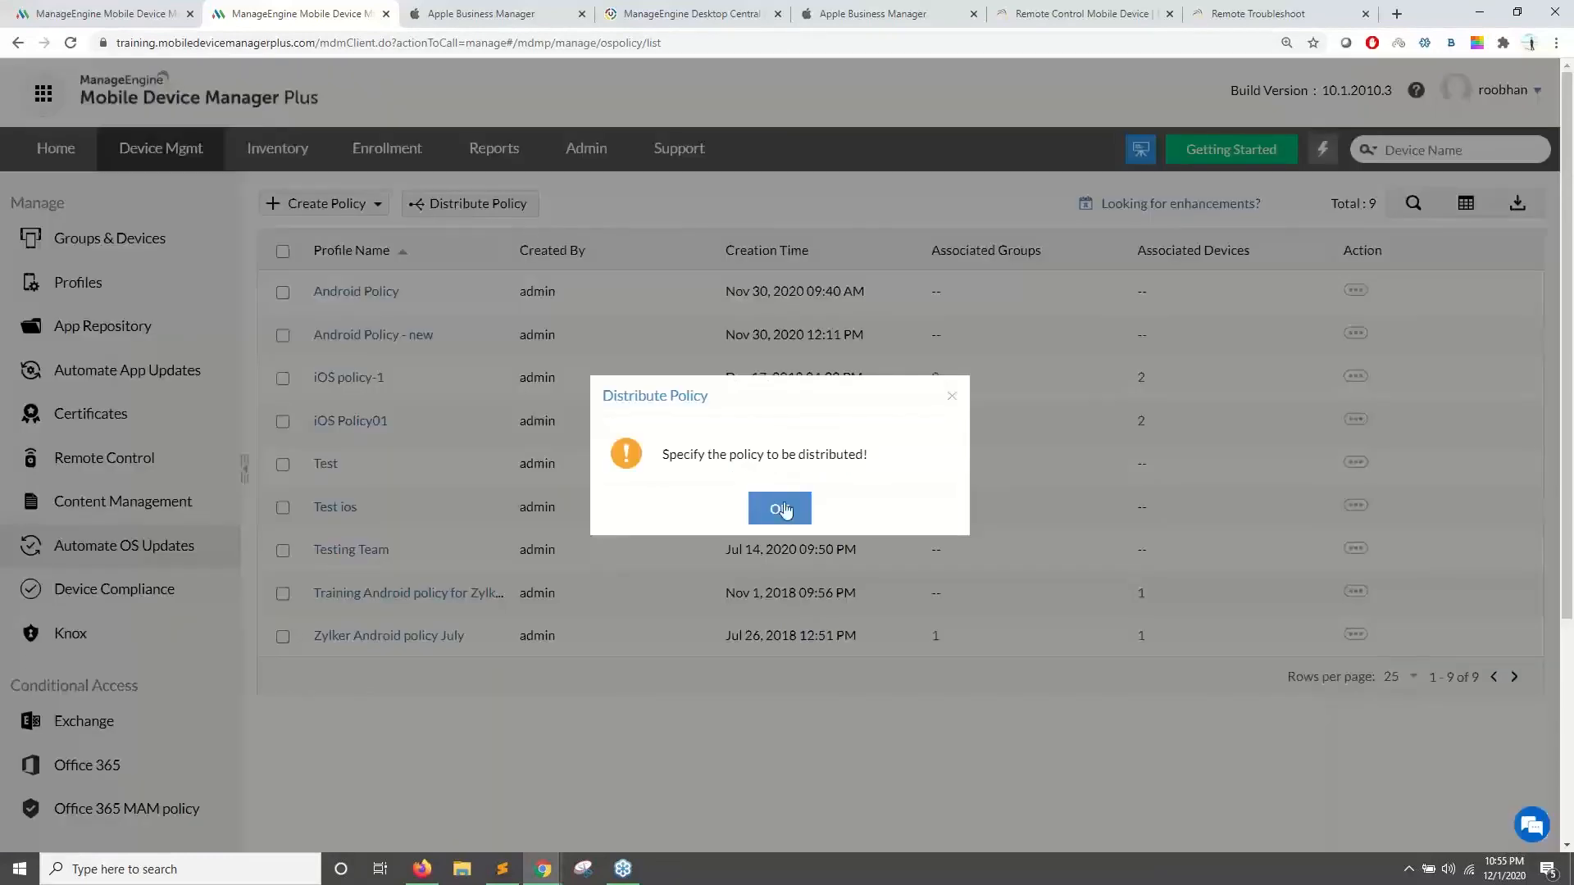
click(780, 508)
click(283, 291)
click(459, 205)
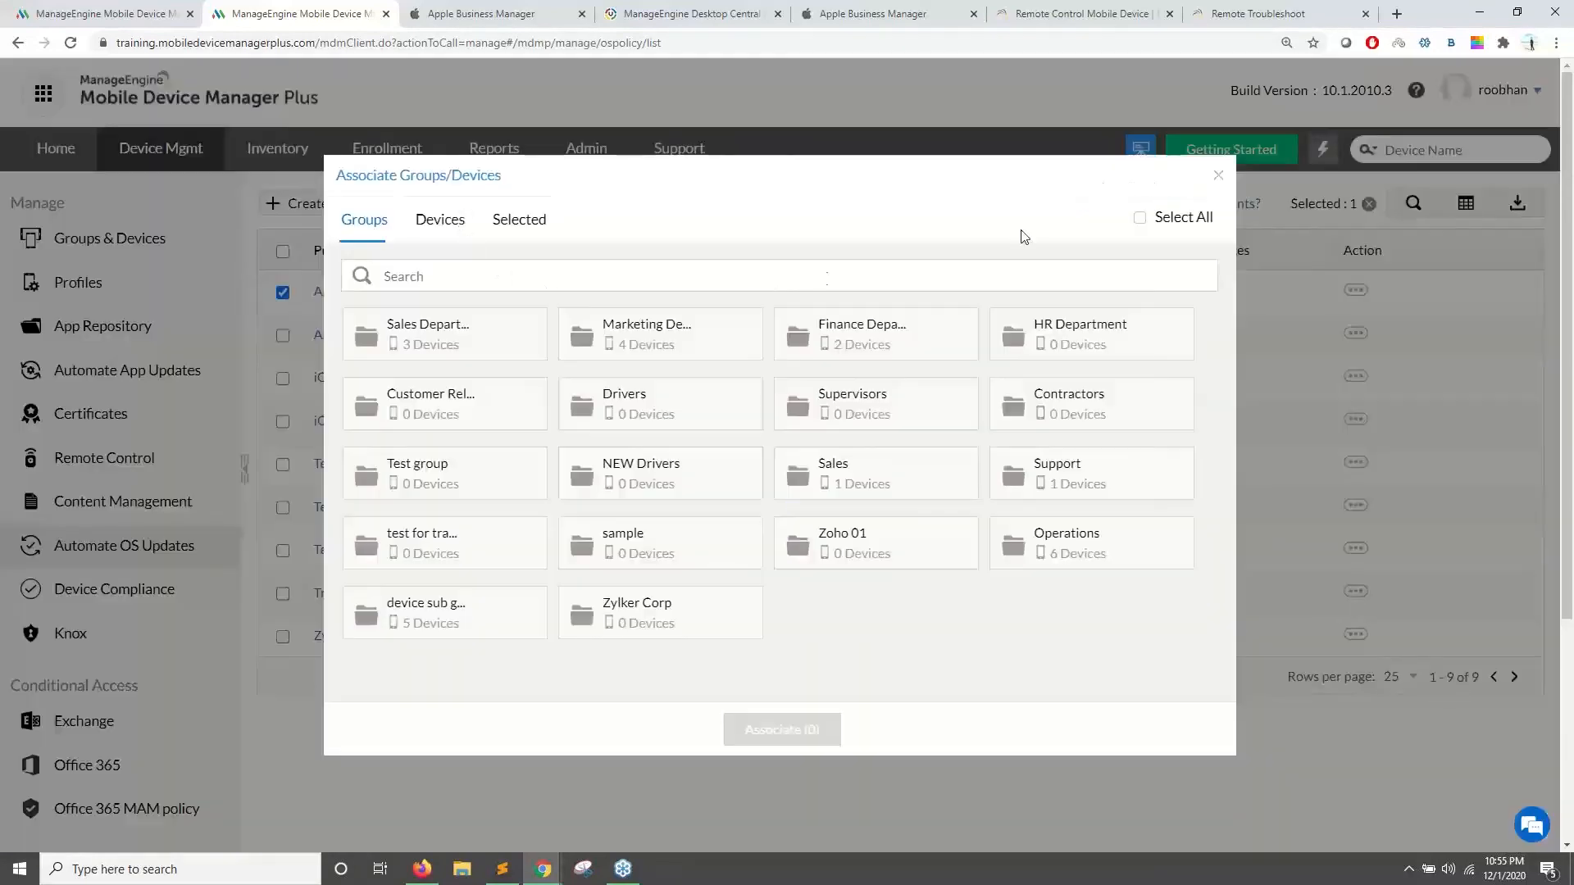
click(1217, 177)
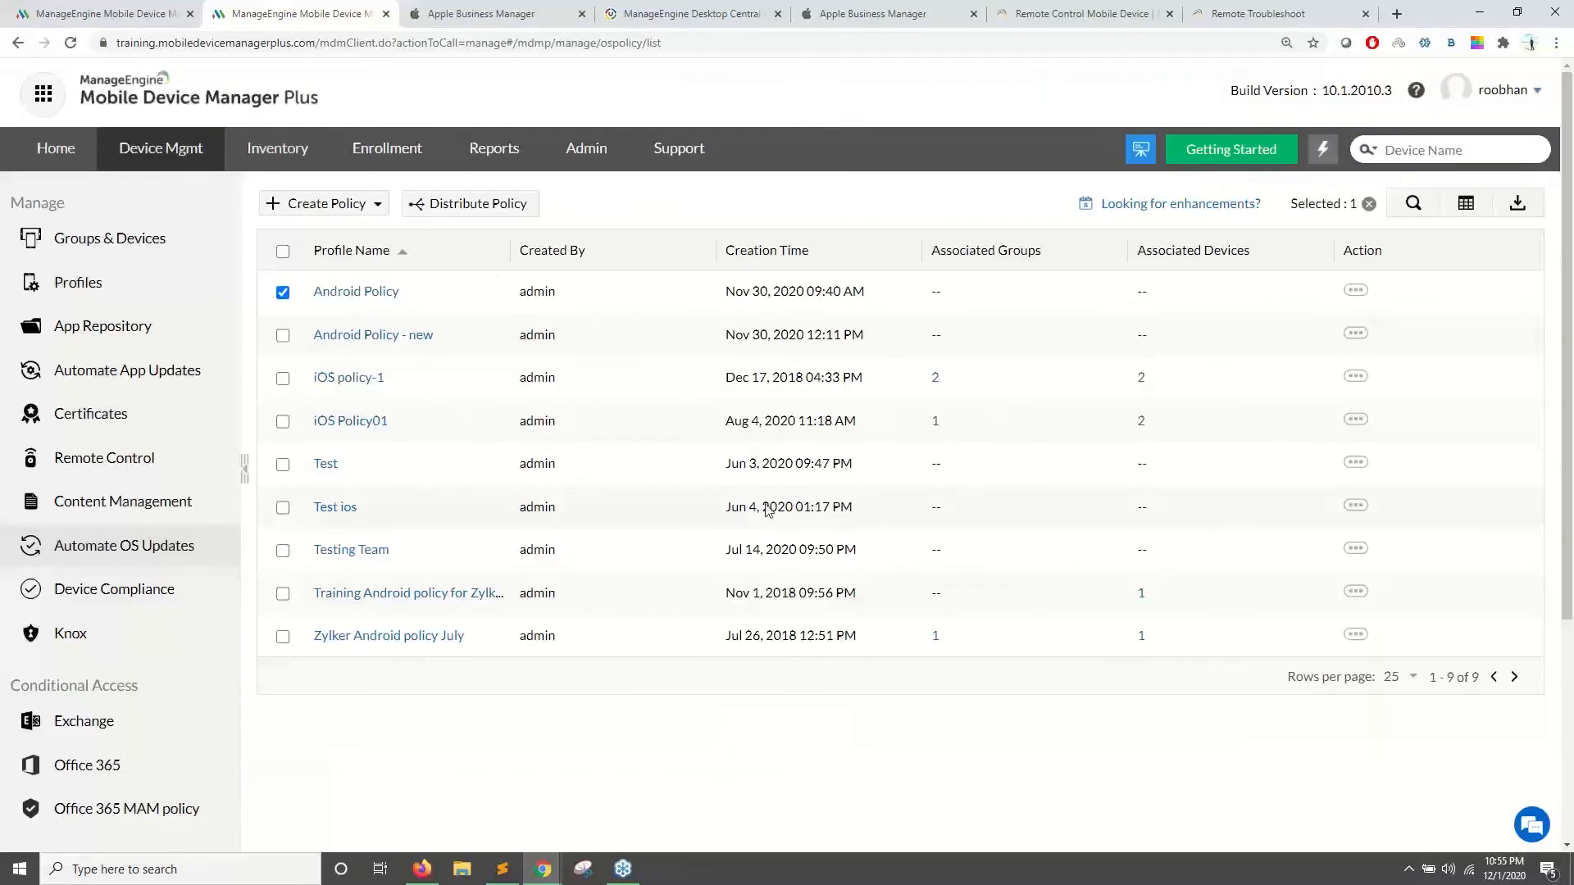
- Show the next slide, 'Securing devices when lost/stolen', then go back to Mobile Device Manager Plus
key(alt+Tab)
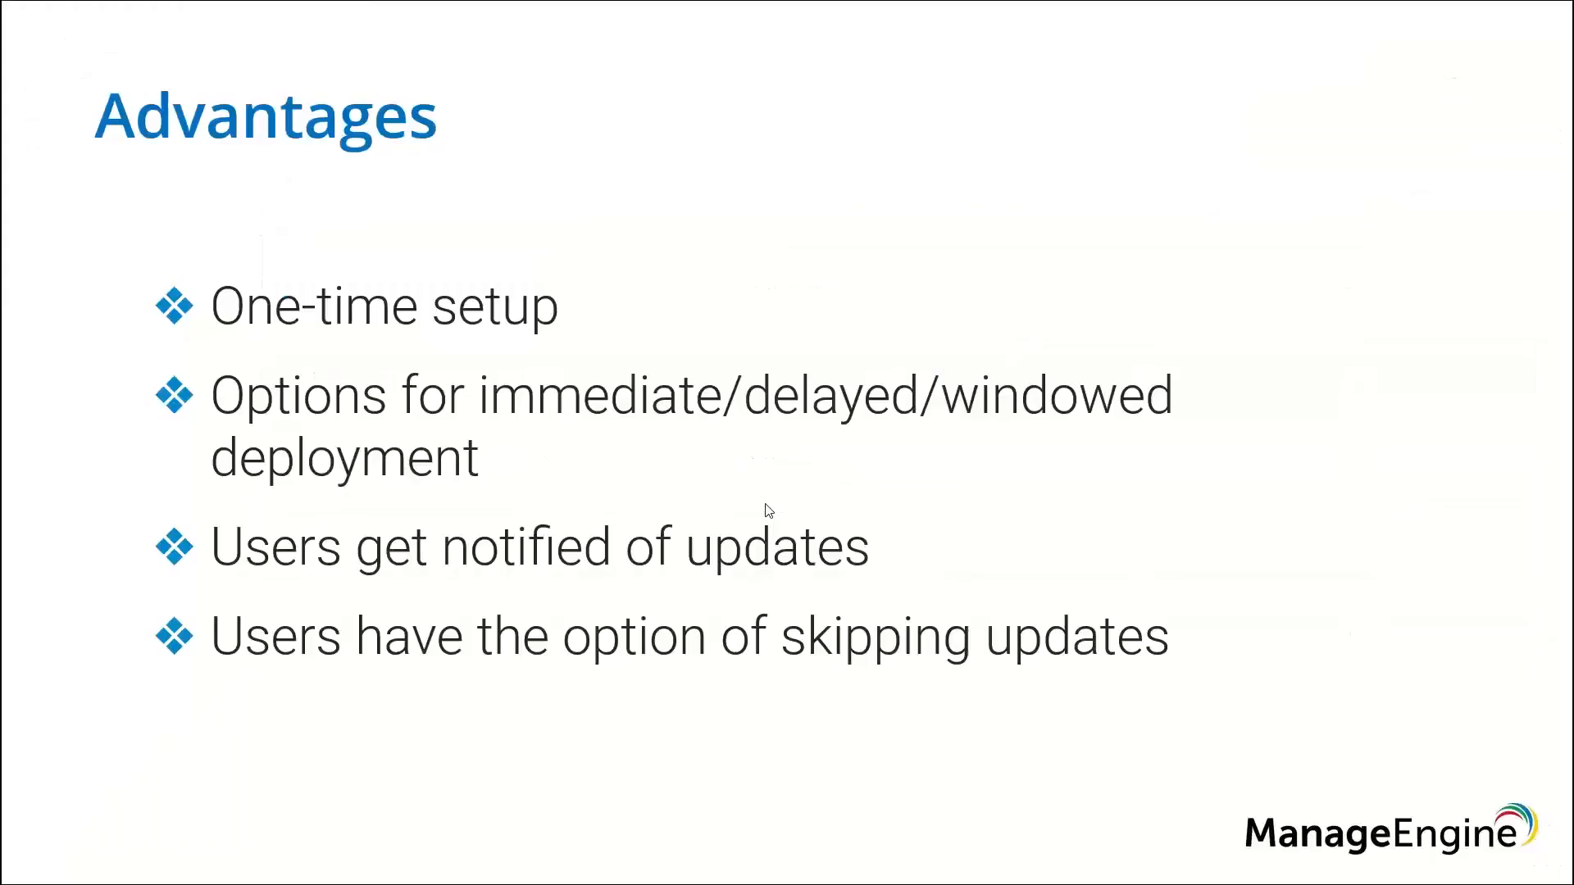
key(Right)
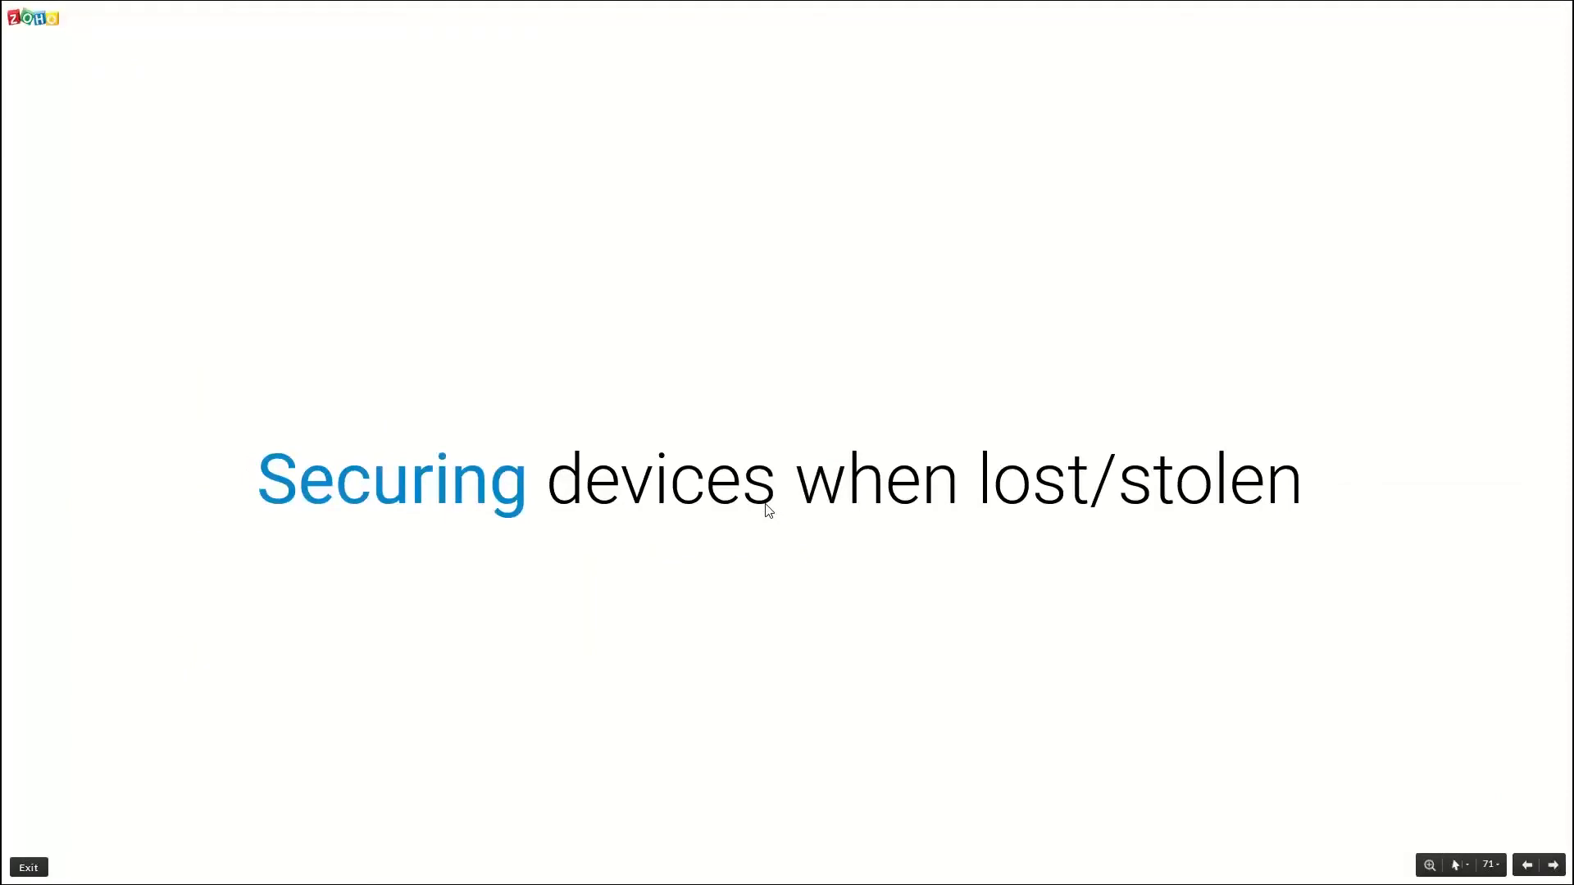
key(alt+Tab)
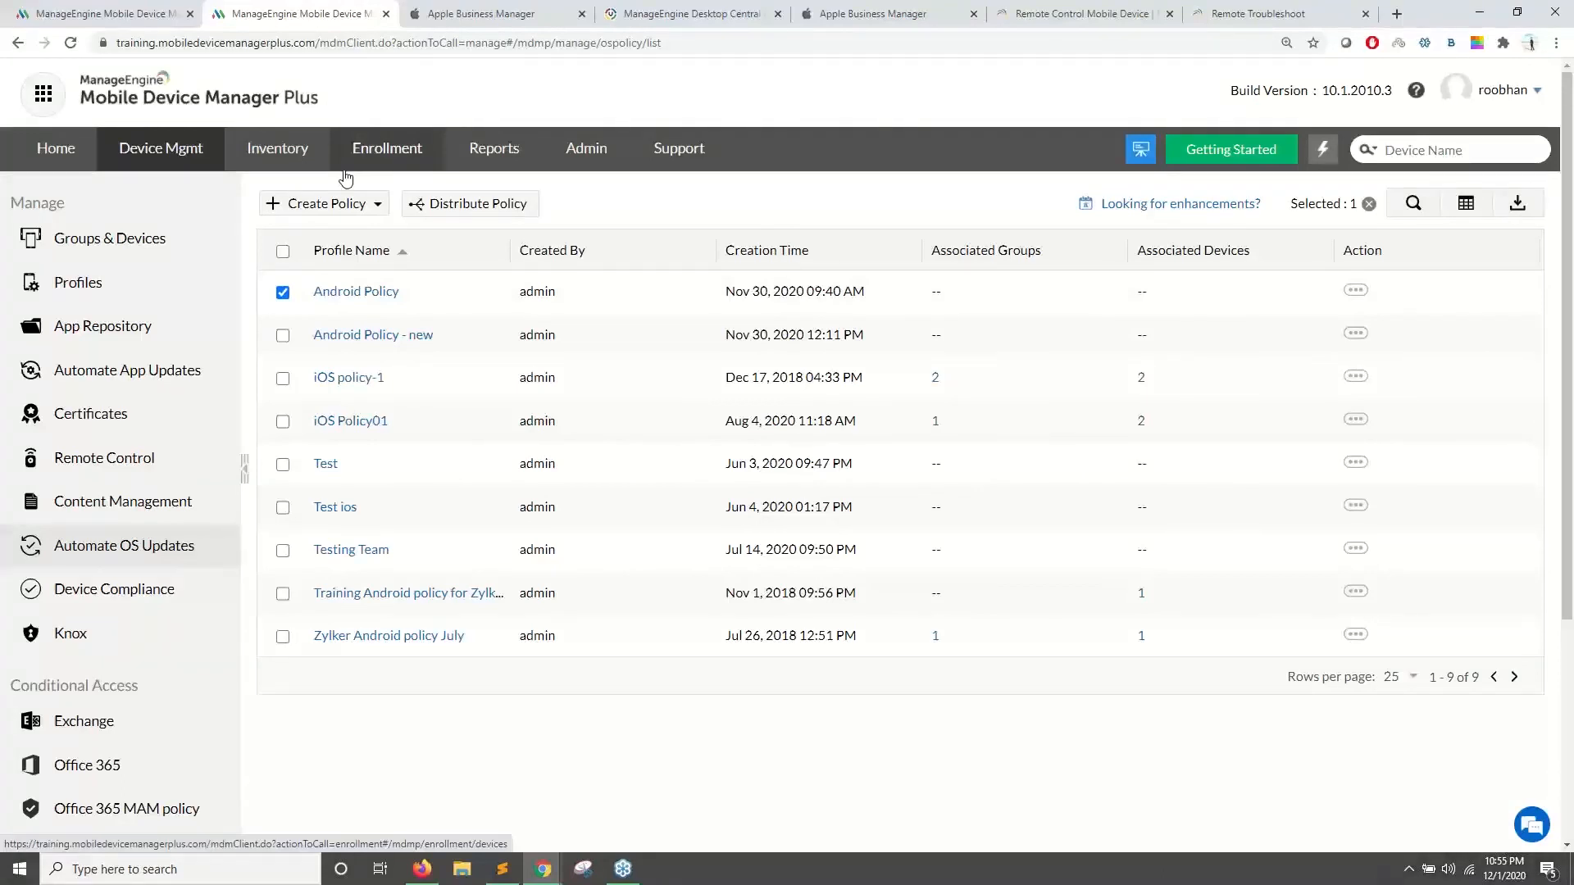
- Open the first Android smartphone from the device inventory and send it a Locate command
click(252, 150)
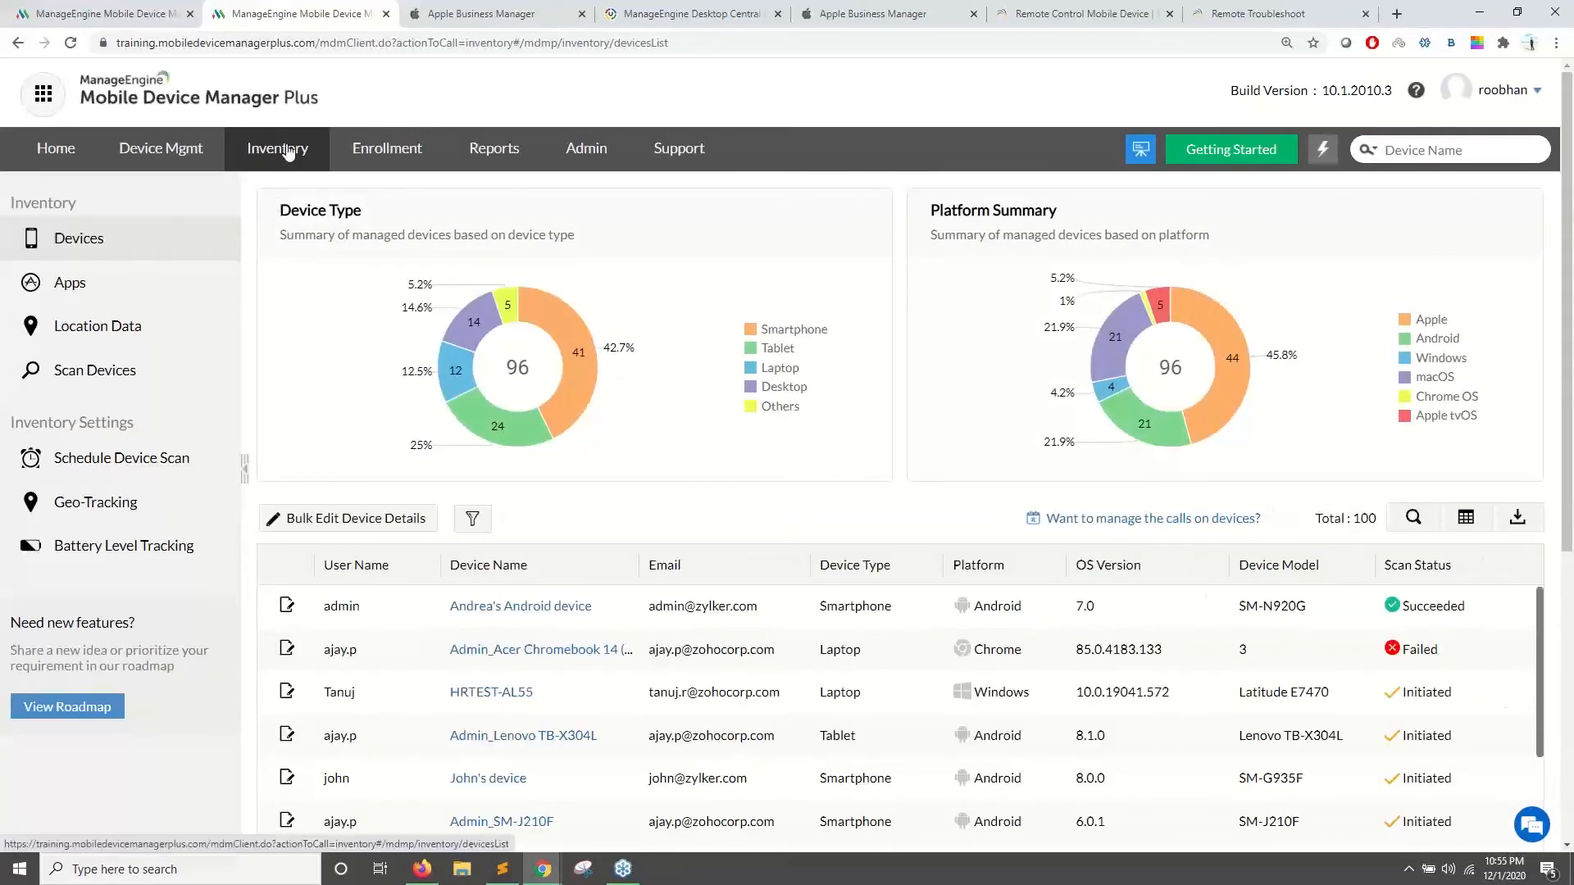
click(514, 606)
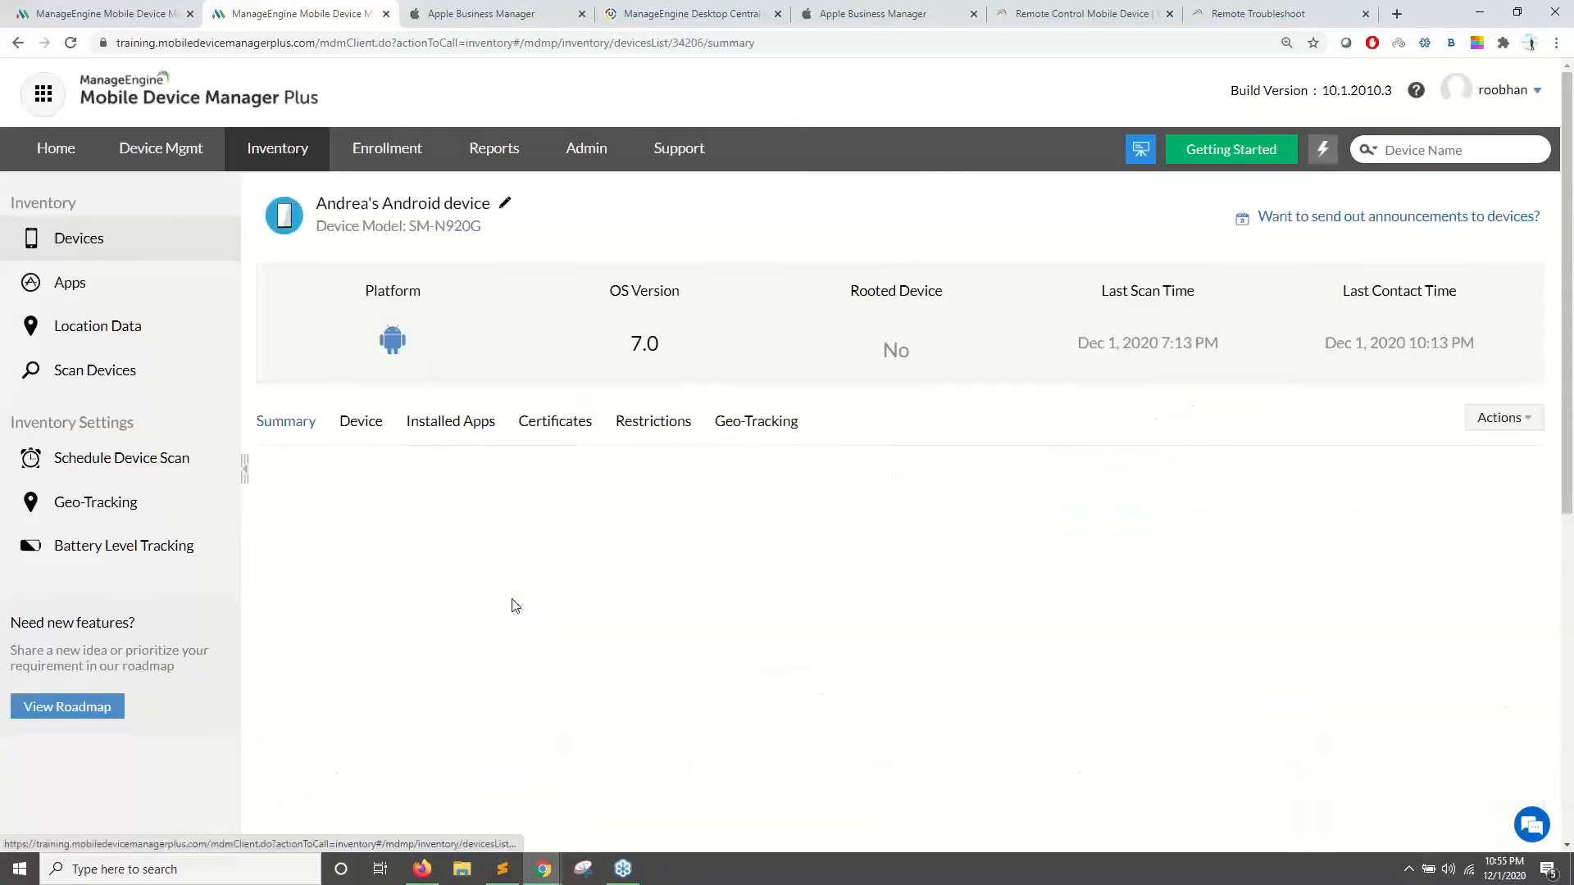
click(1526, 431)
mouse_move(1493, 443)
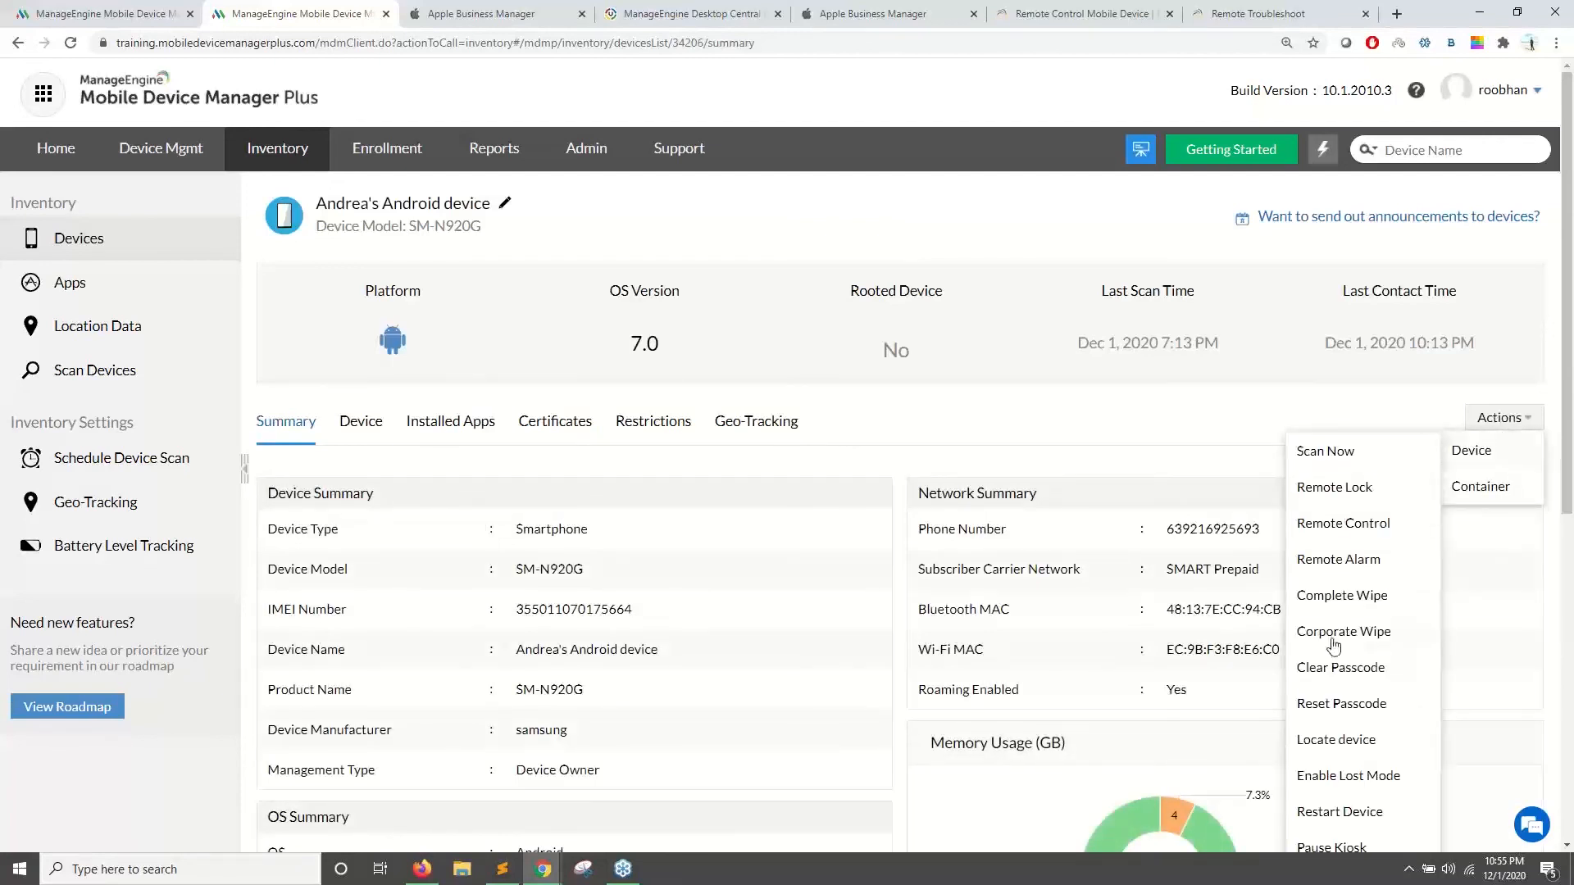
click(1344, 737)
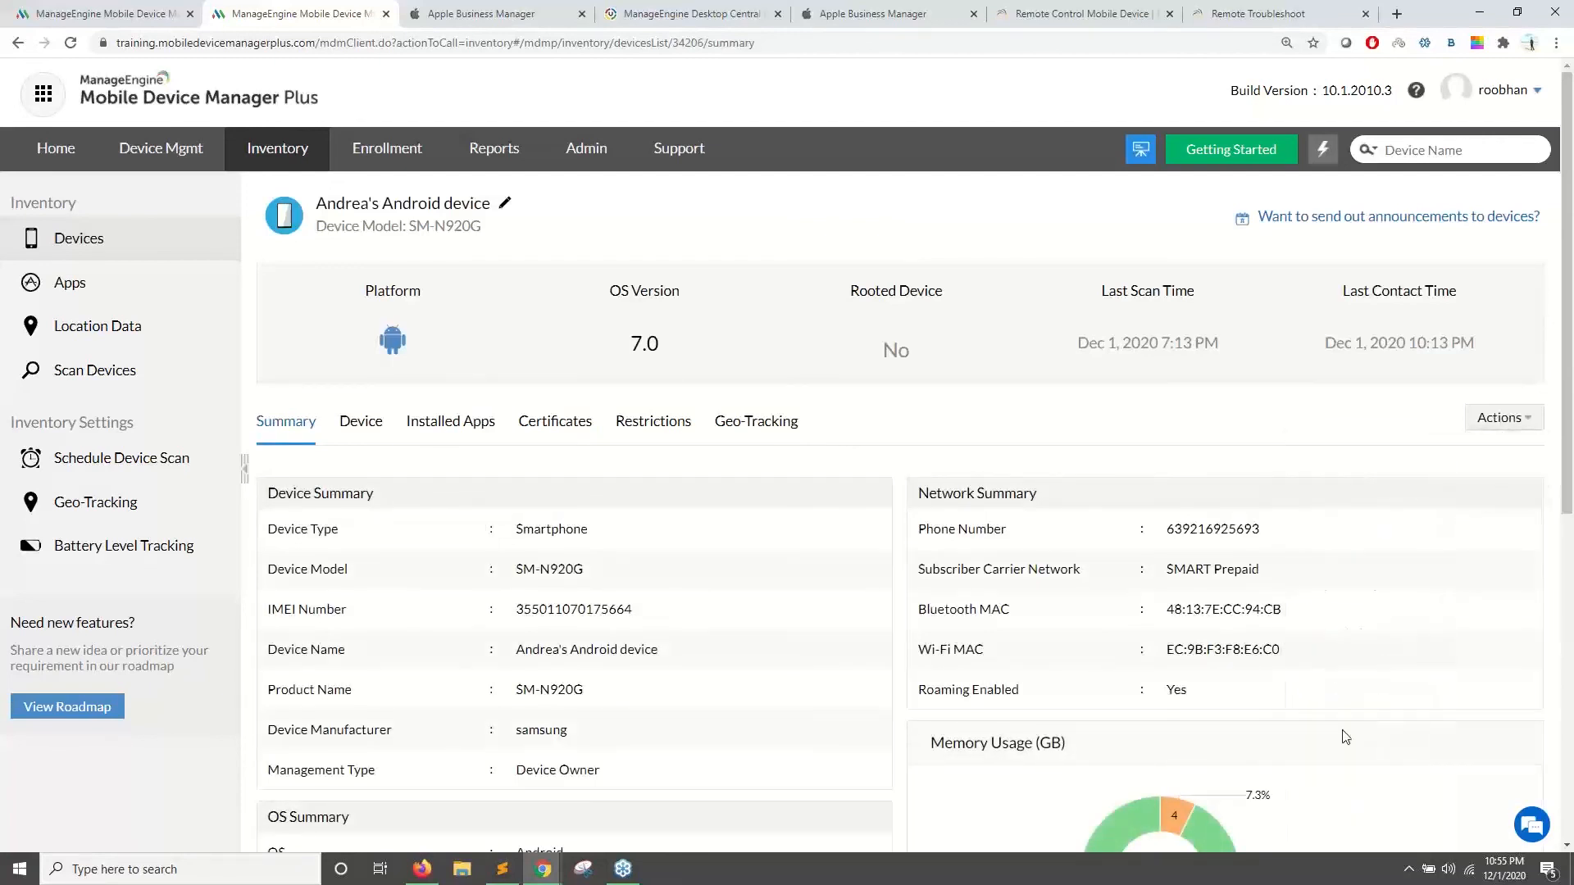
- View the device's geo-tracking location and scroll through its location history
click(789, 425)
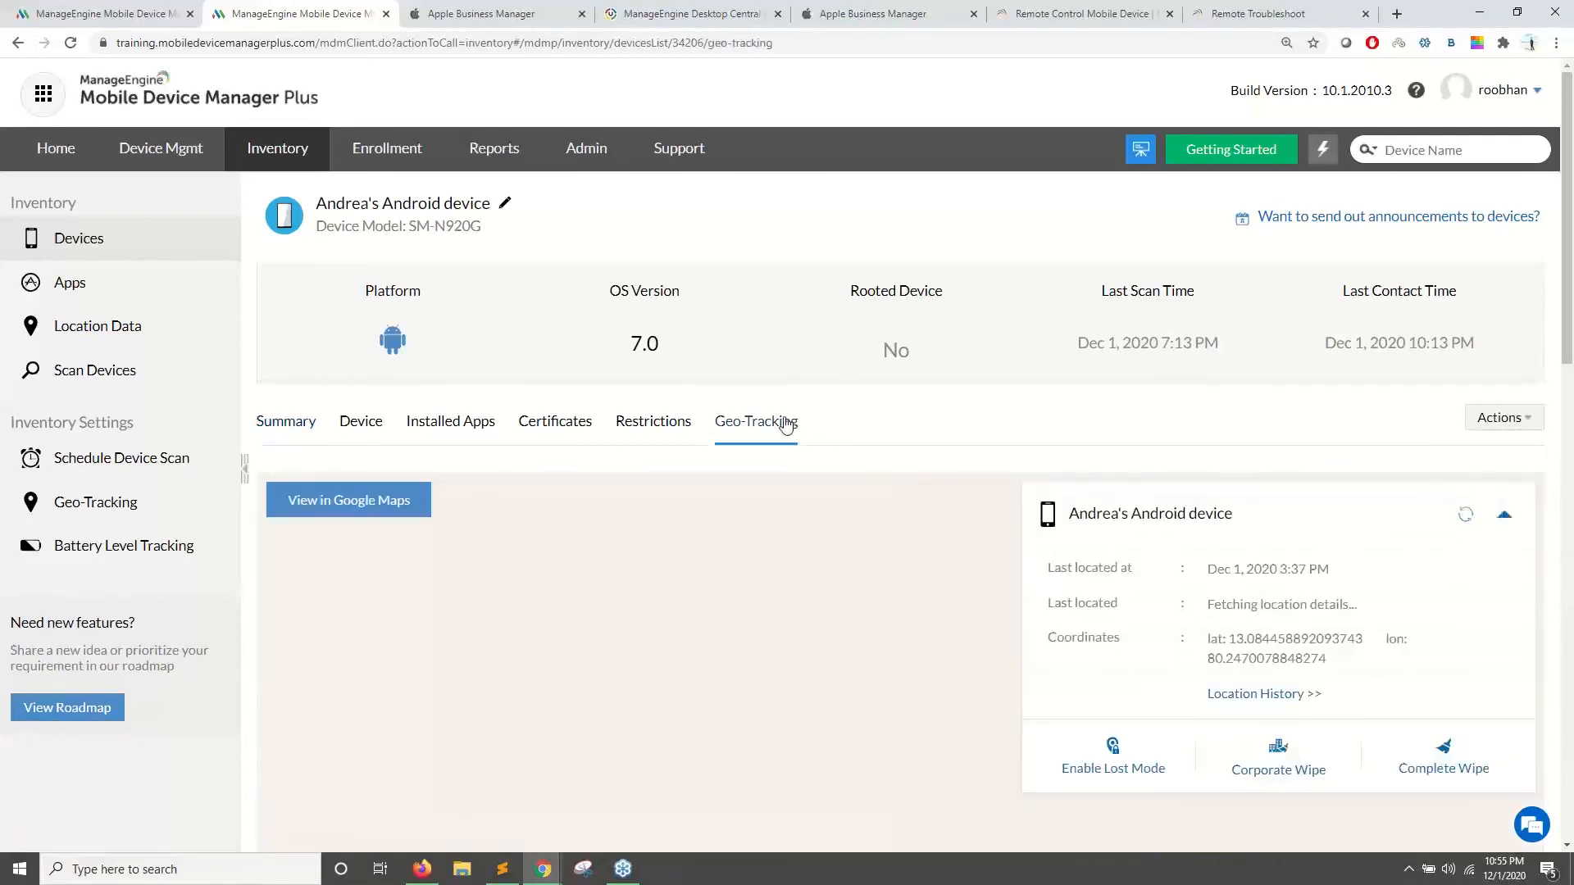
scroll(790, 466, down, 1)
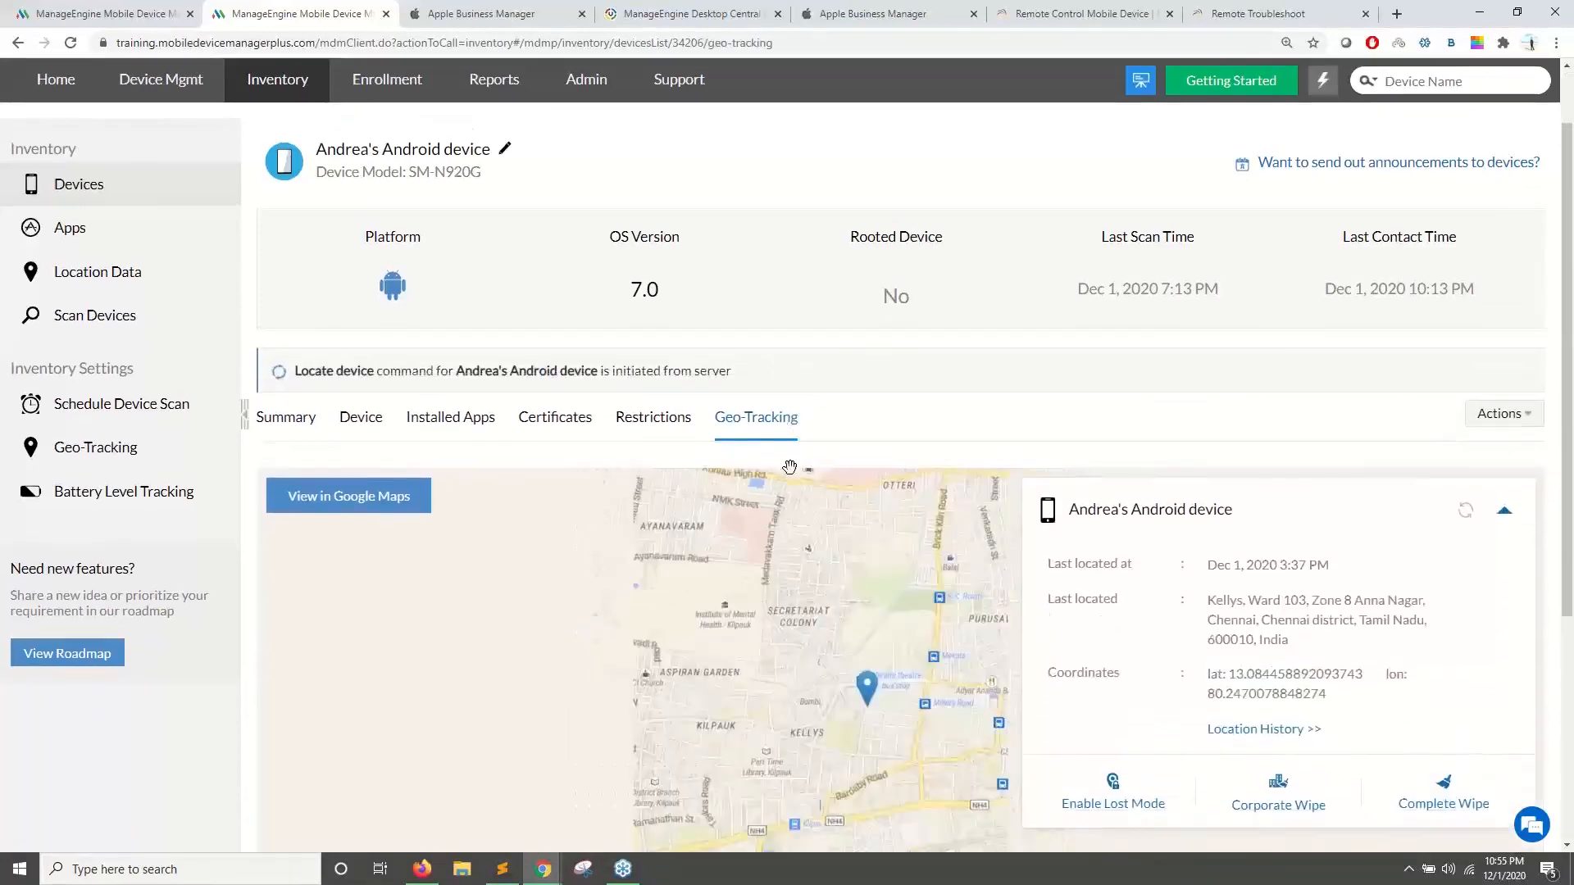
right_click(82, 455)
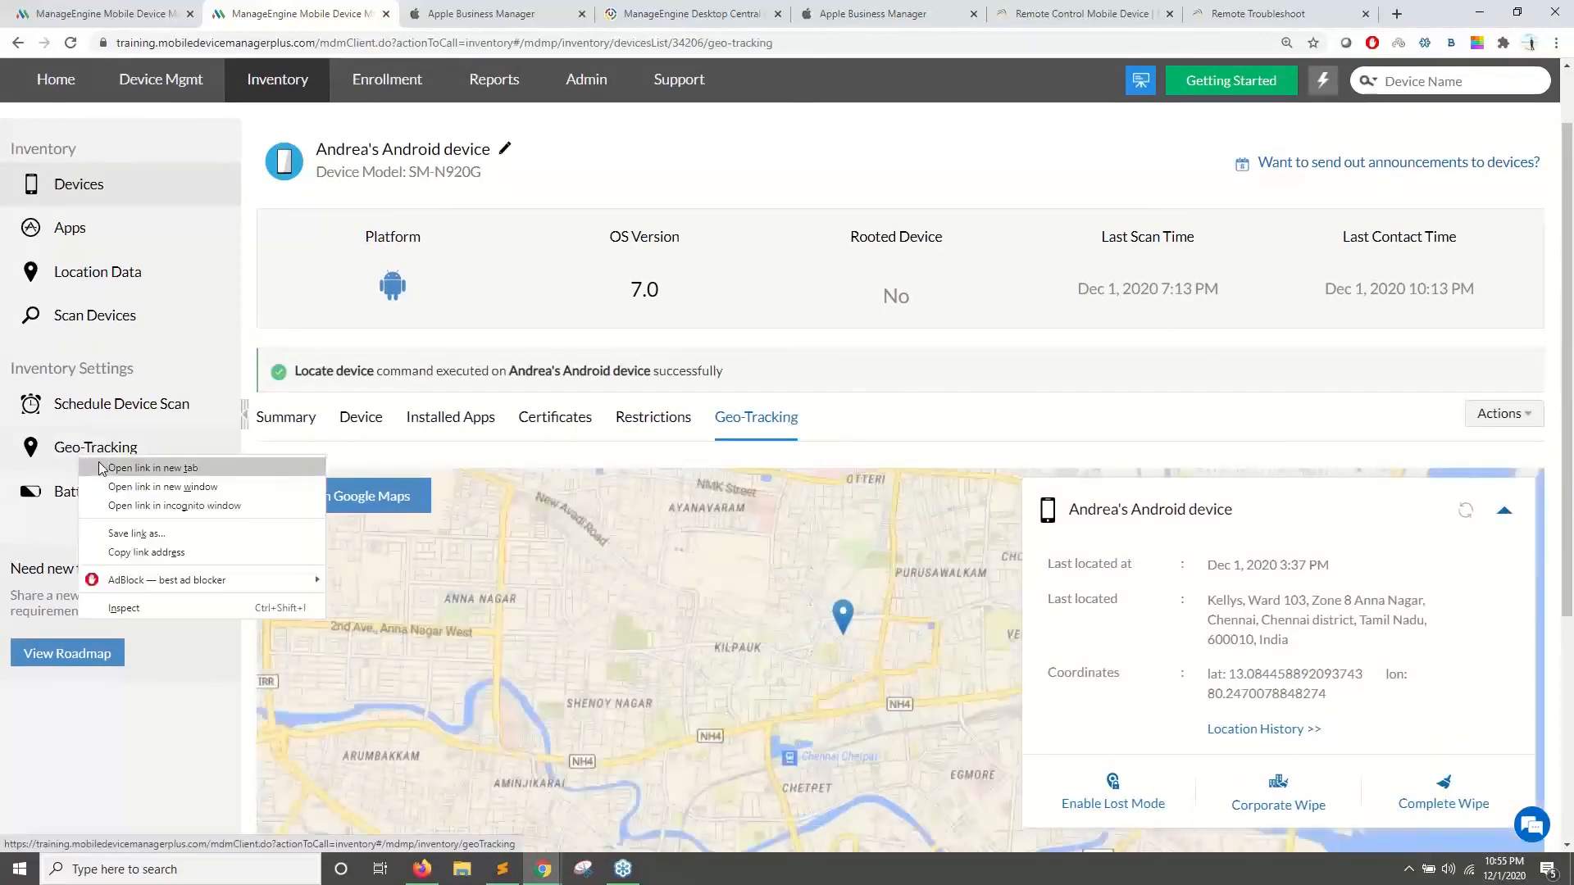
click(1221, 729)
click(1222, 729)
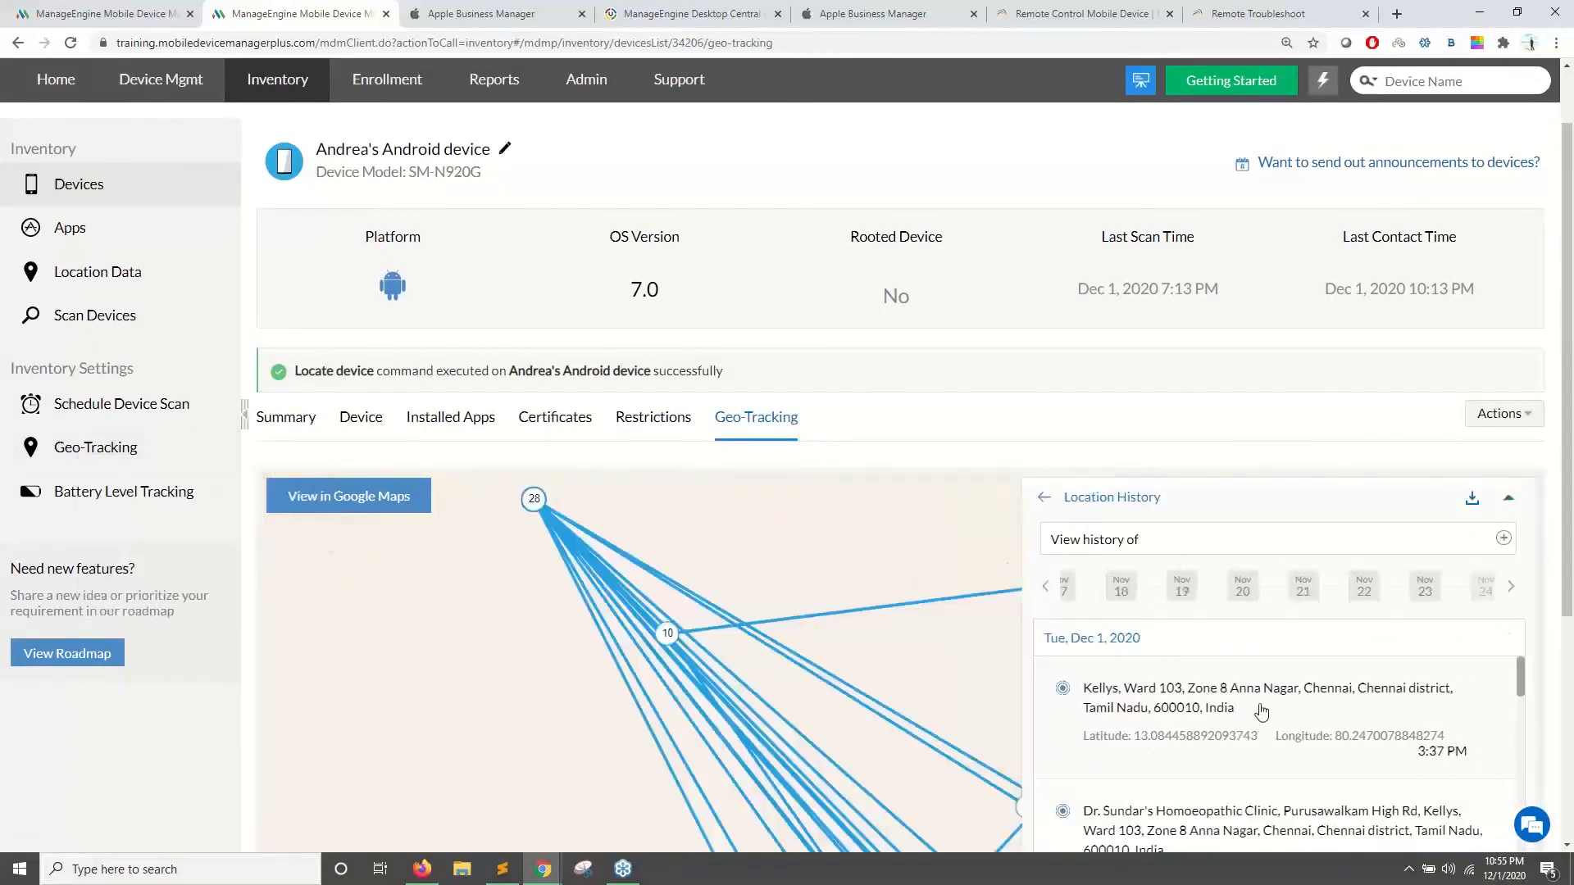
scroll(1230, 573, down, 2)
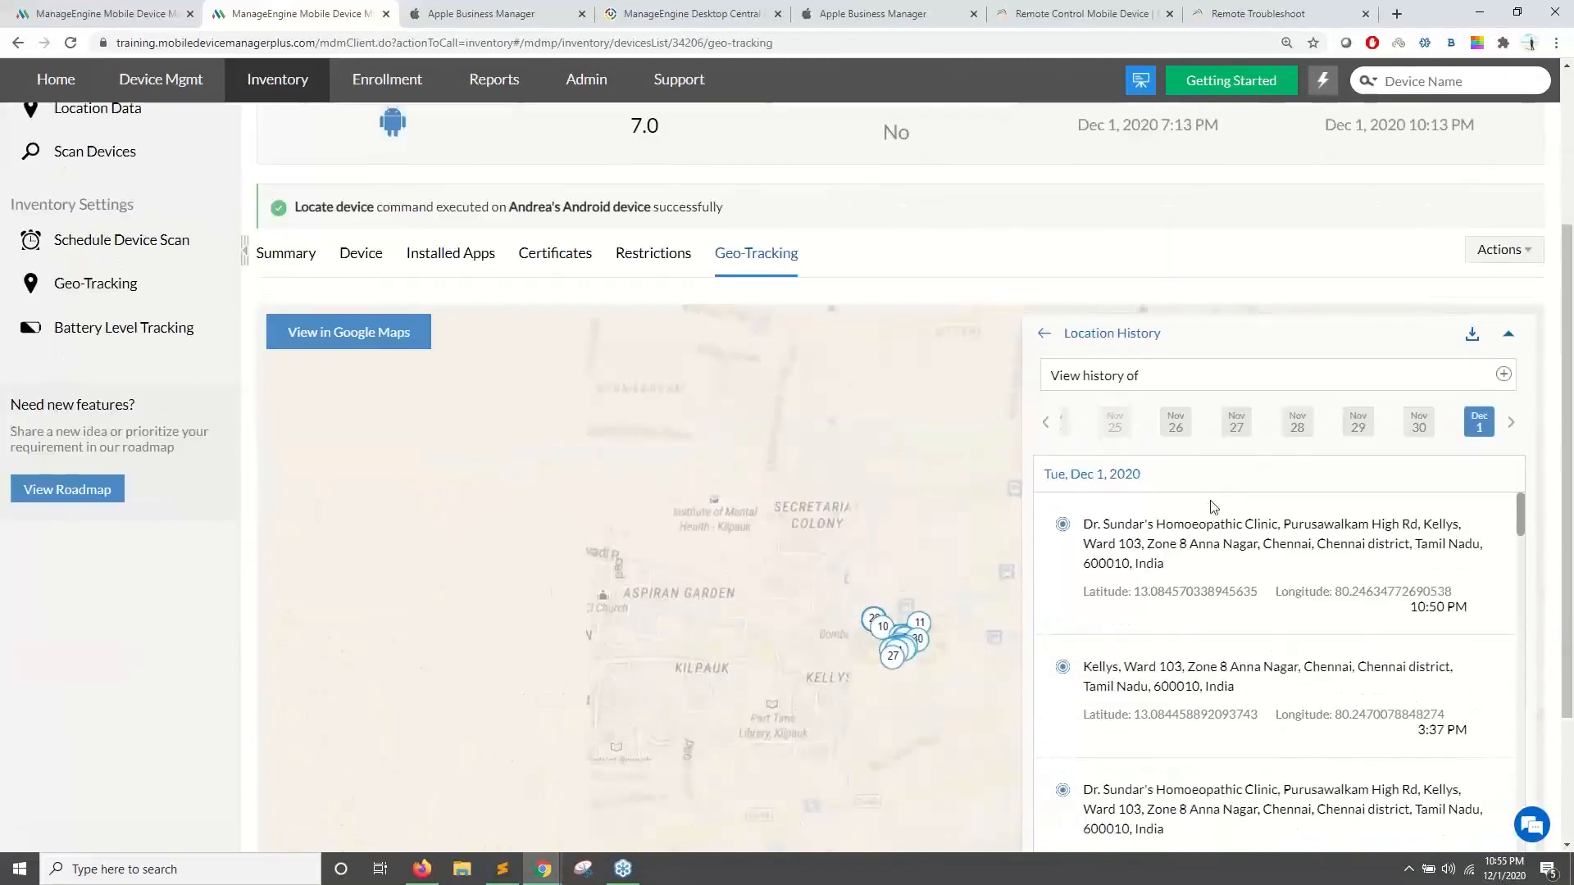
scroll(1212, 506, down, 5)
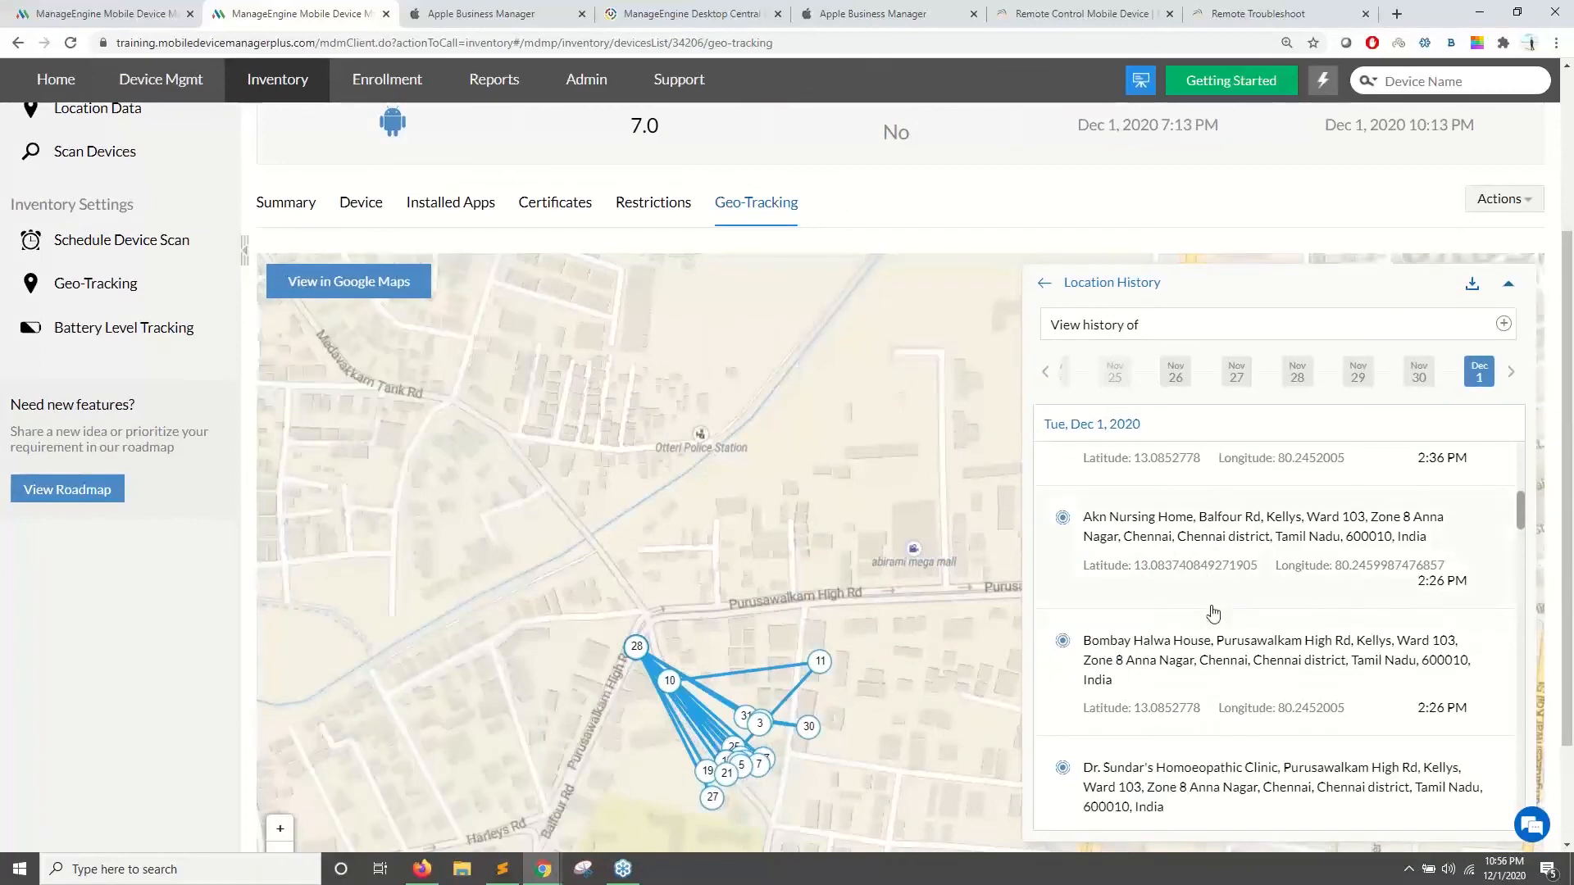
scroll(1373, 668, down, 2)
scroll(1390, 697, down, 3)
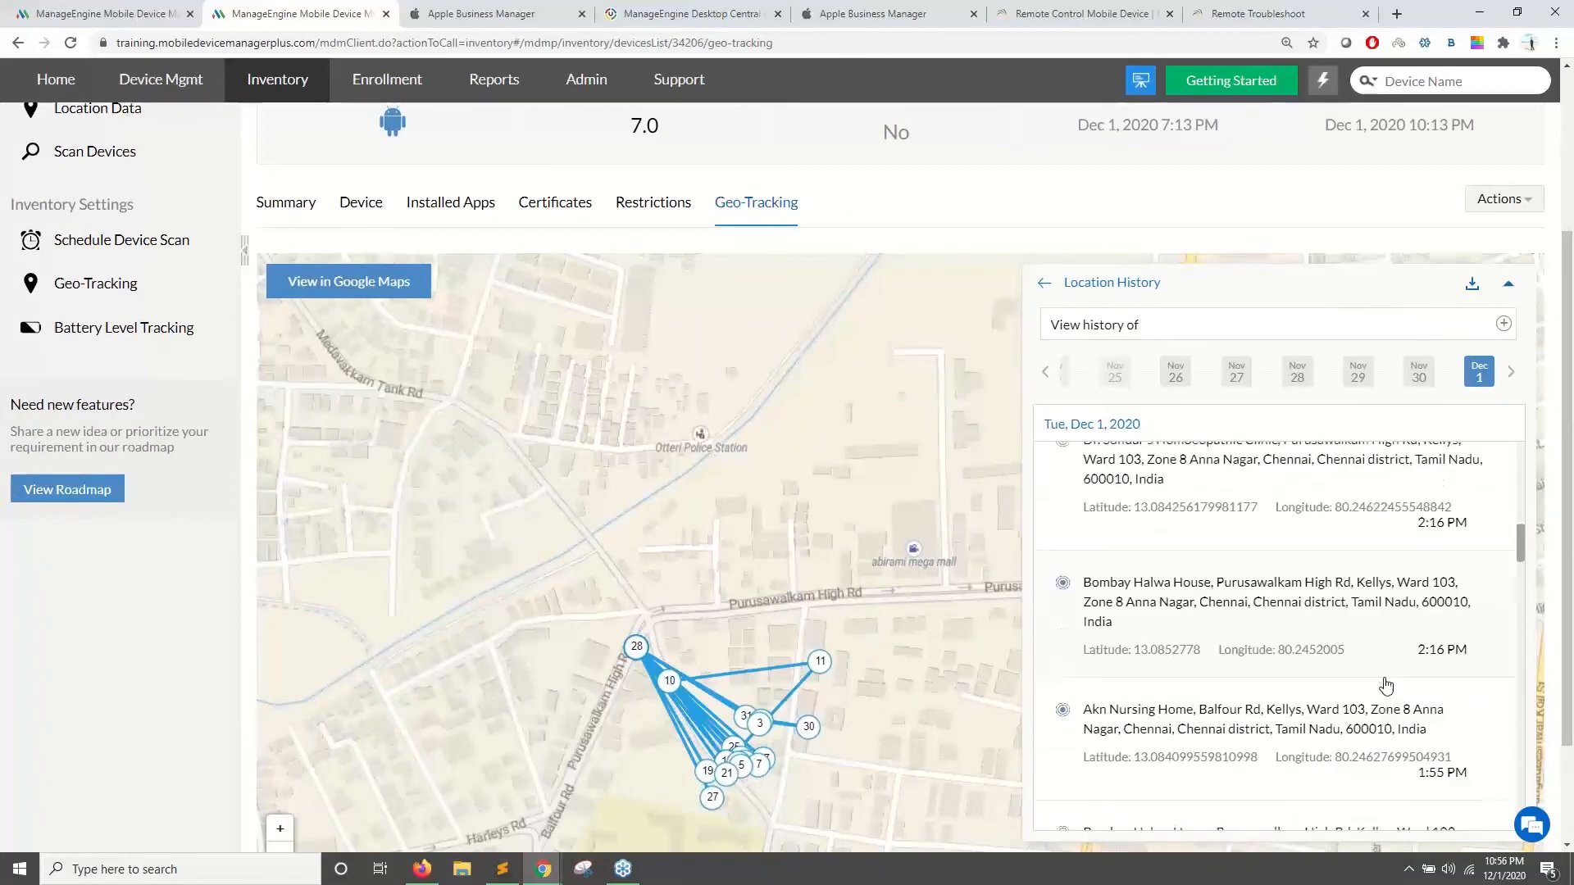
scroll(1385, 684, down, 2)
scroll(800, 648, up, 2)
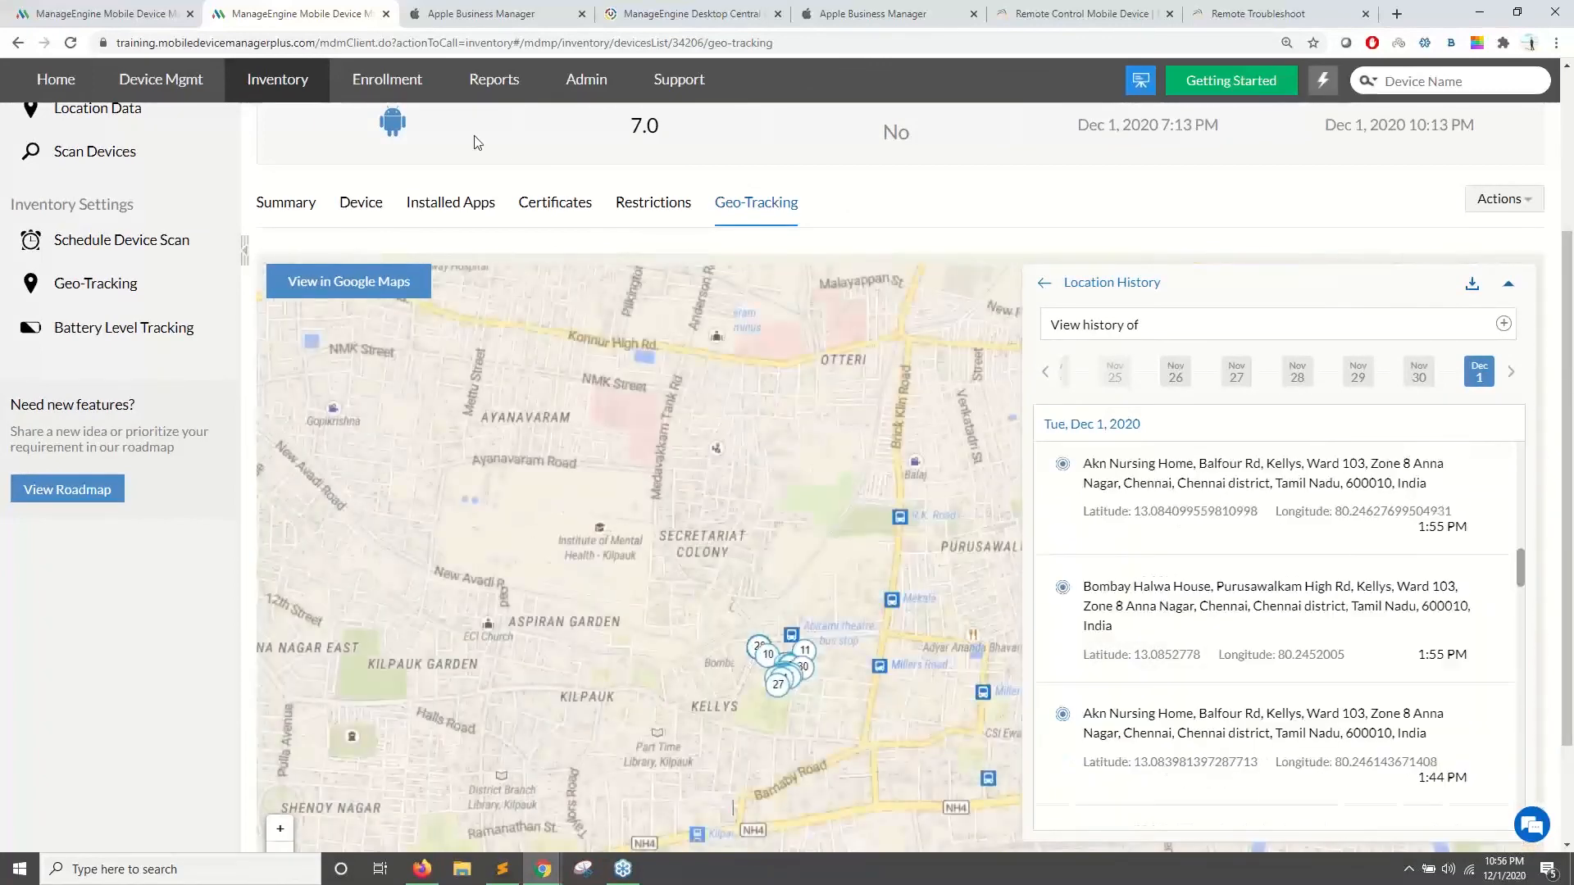
scroll(929, 639, up, 3)
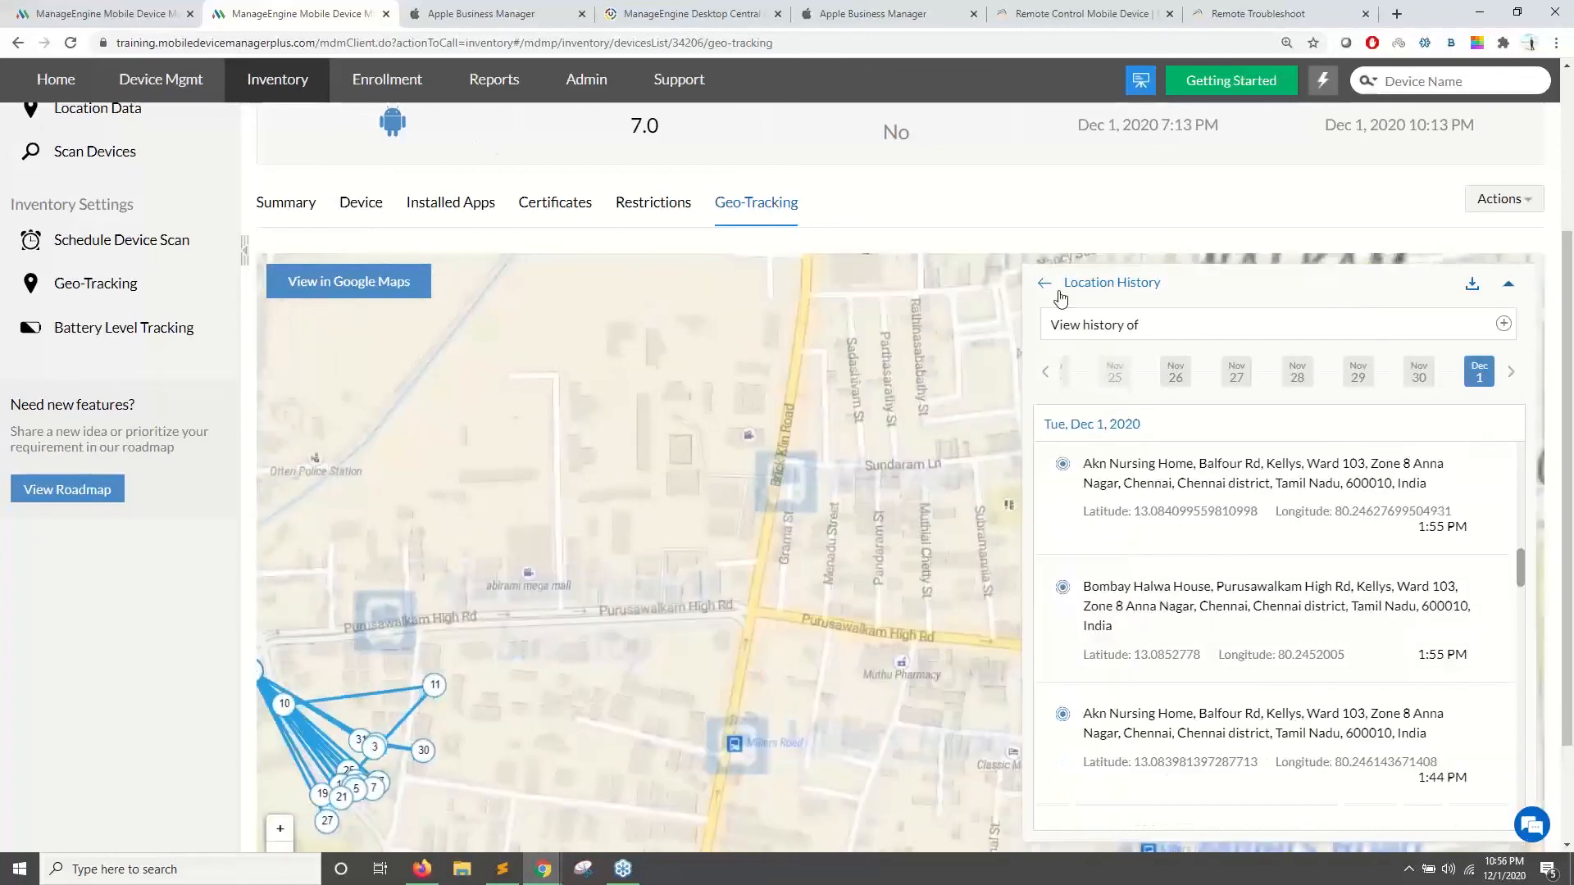
- Return to the device's last-located details and open its Actions list
click(1050, 286)
drag(1260, 615, 1221, 552)
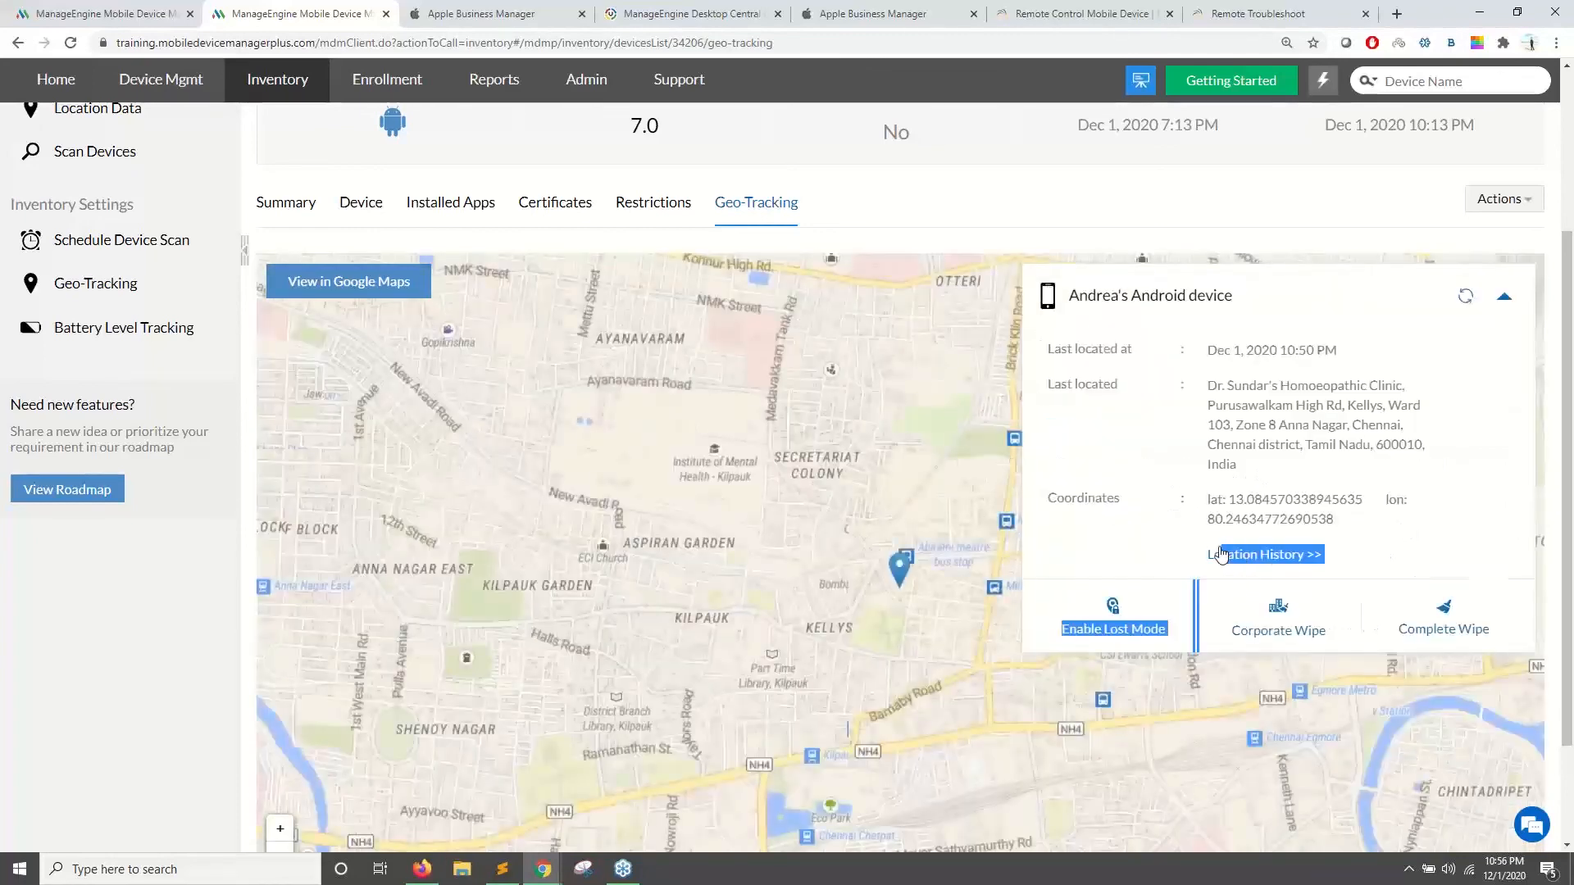
click(1136, 556)
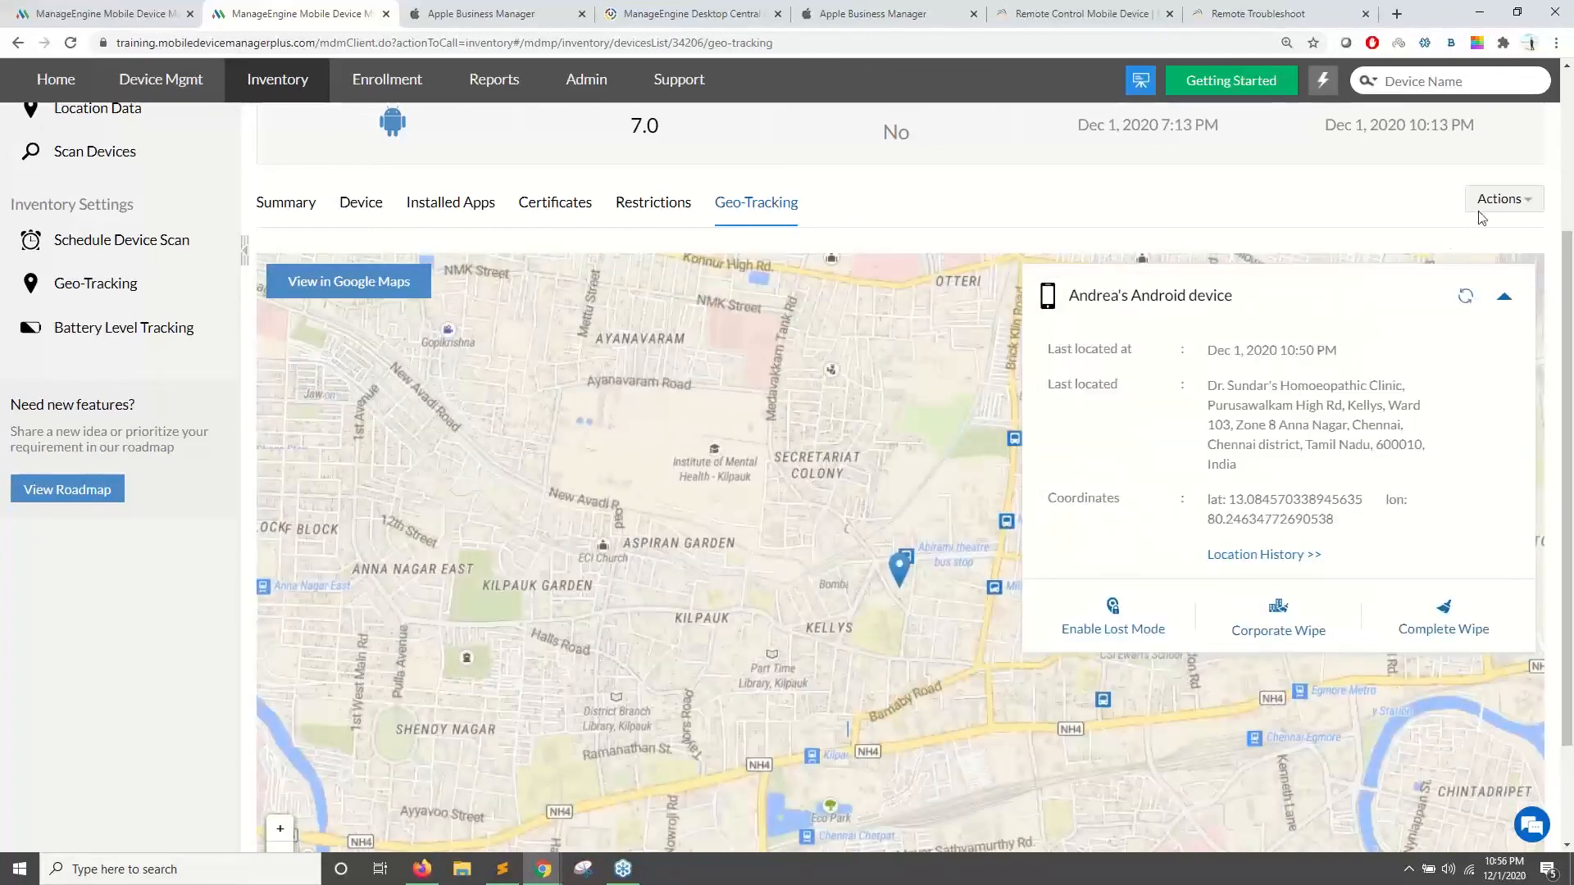
scroll(229, 563, up, 2)
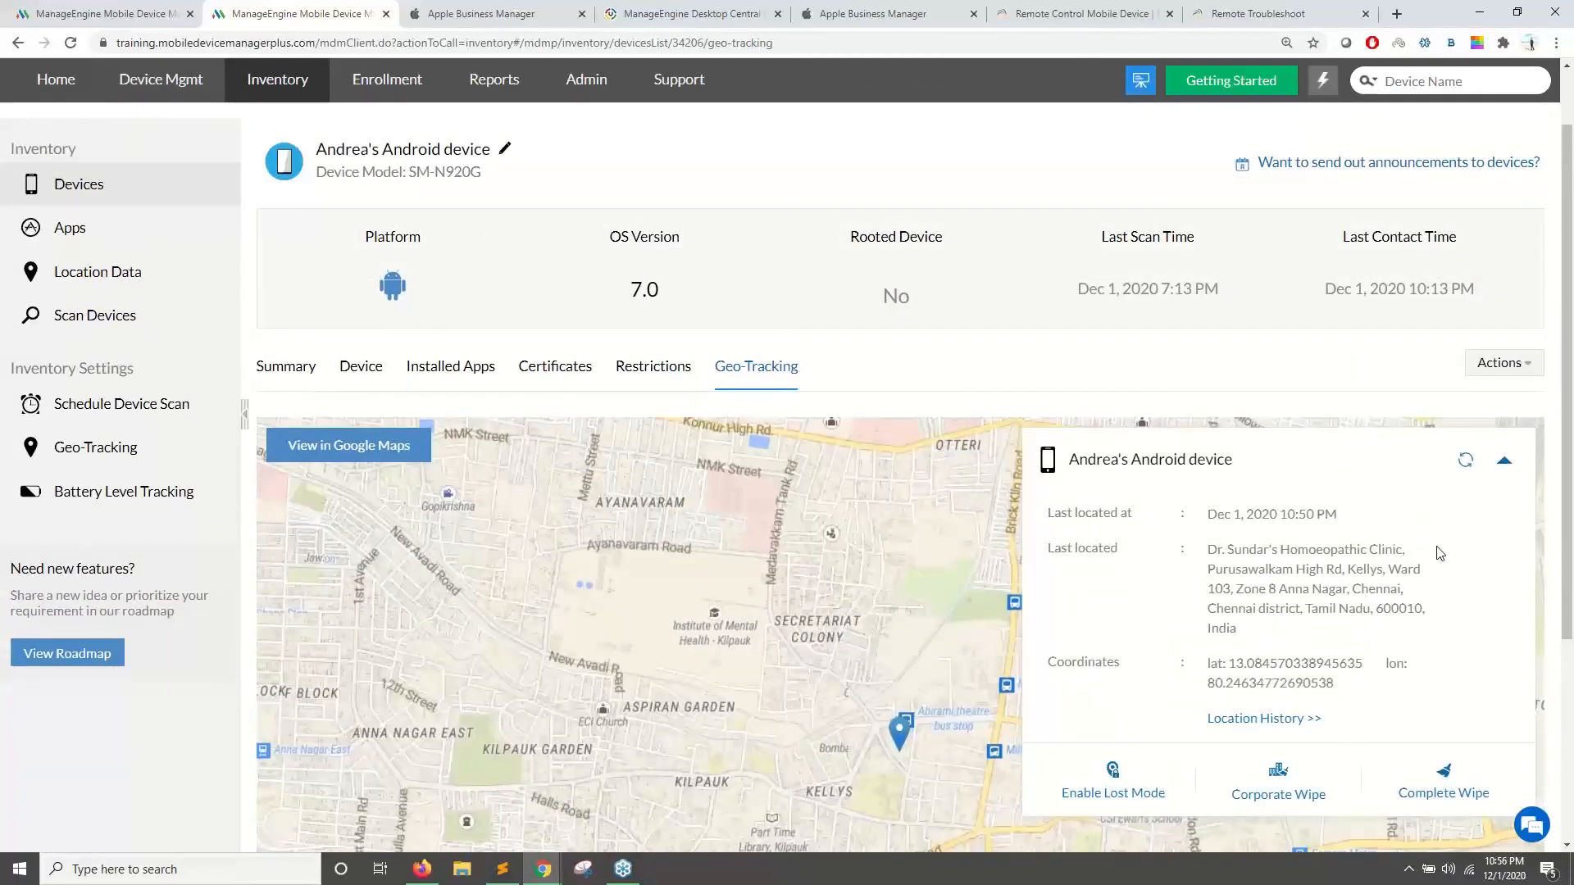
click(1521, 365)
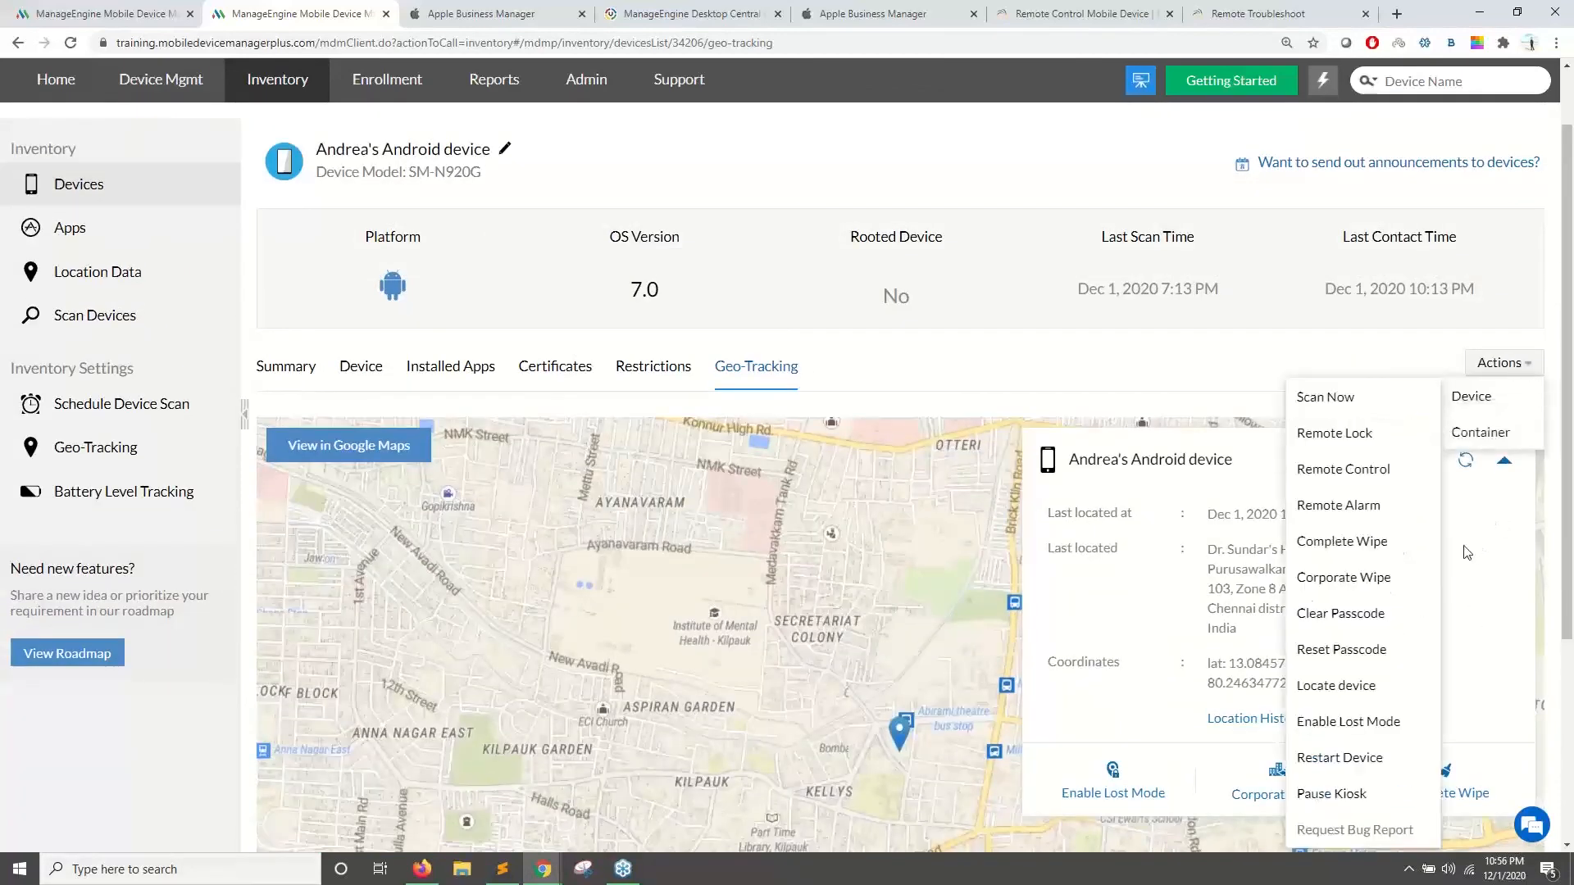
- Start Enable Lost Mode, fill in the saved contact number, then close the dialog
click(1343, 725)
click(633, 399)
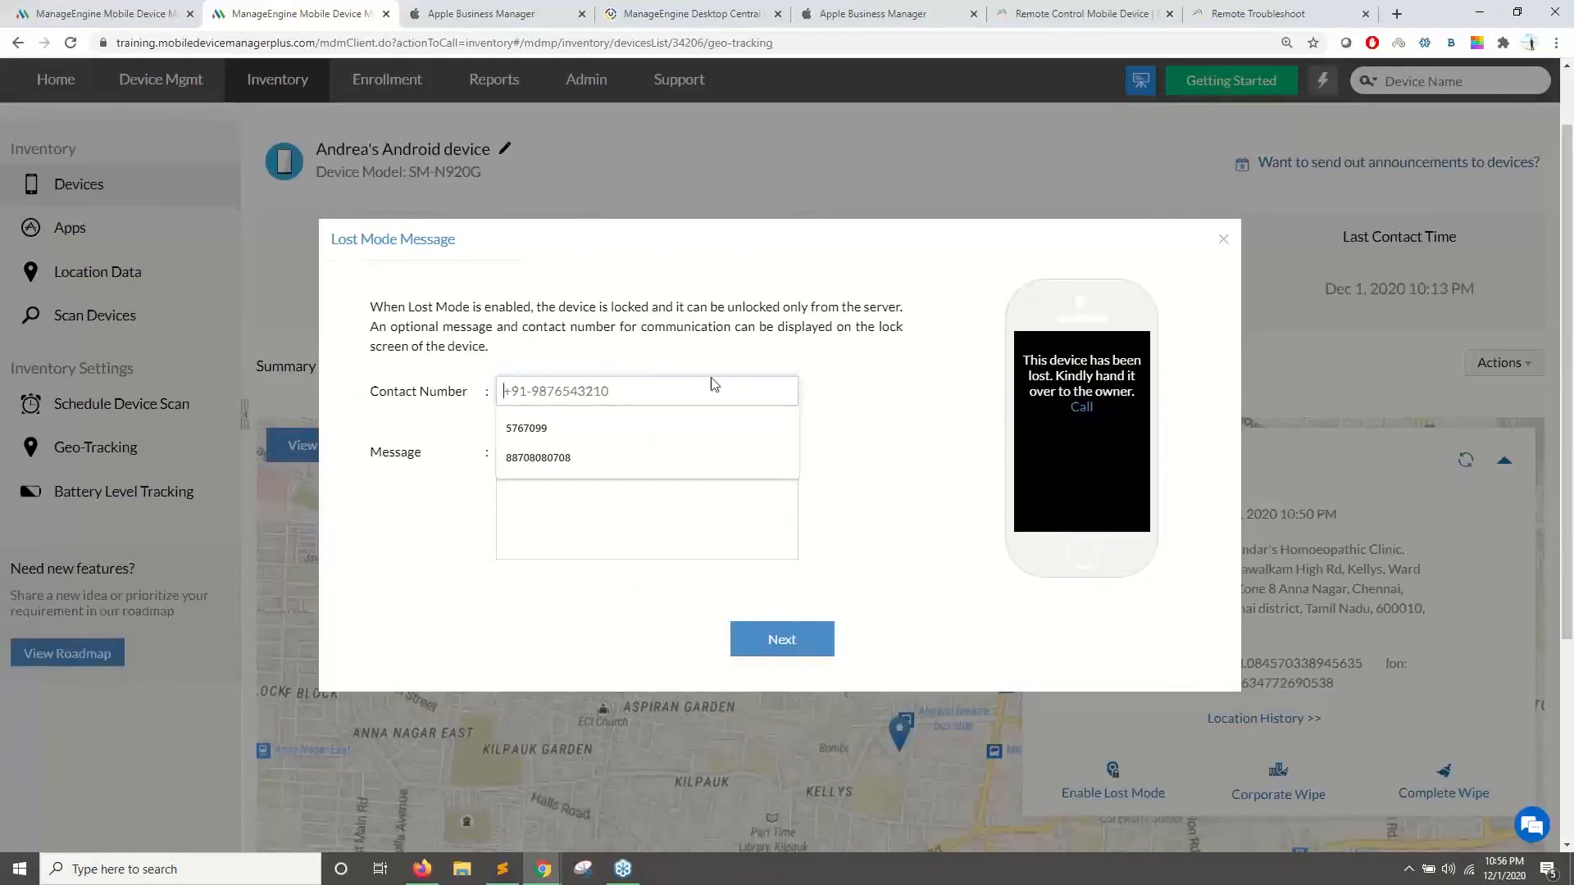
text(8)
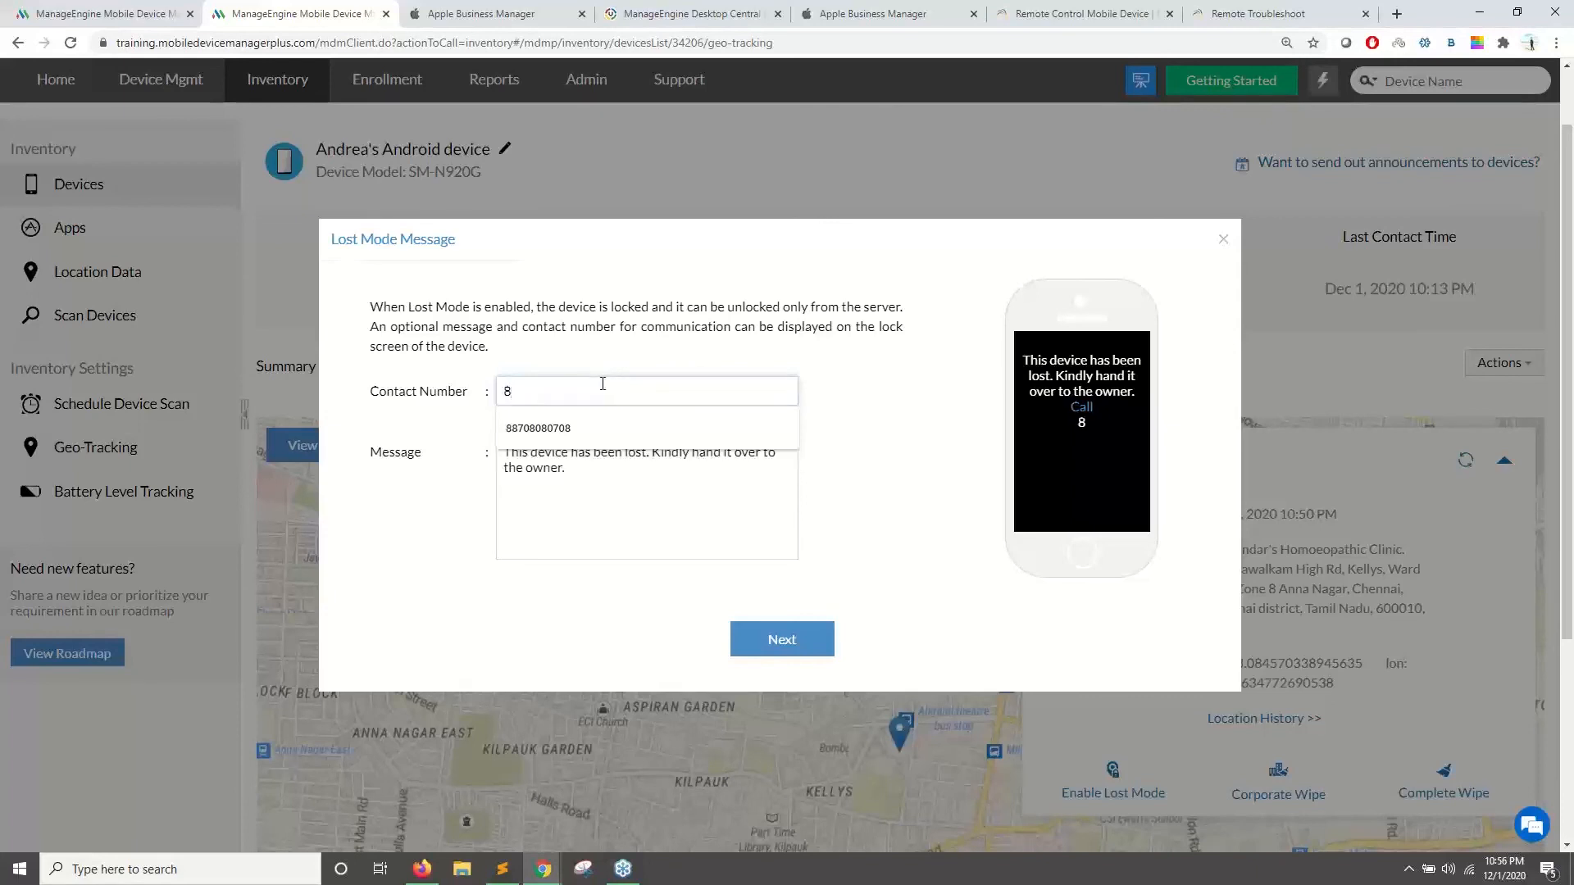
click(607, 428)
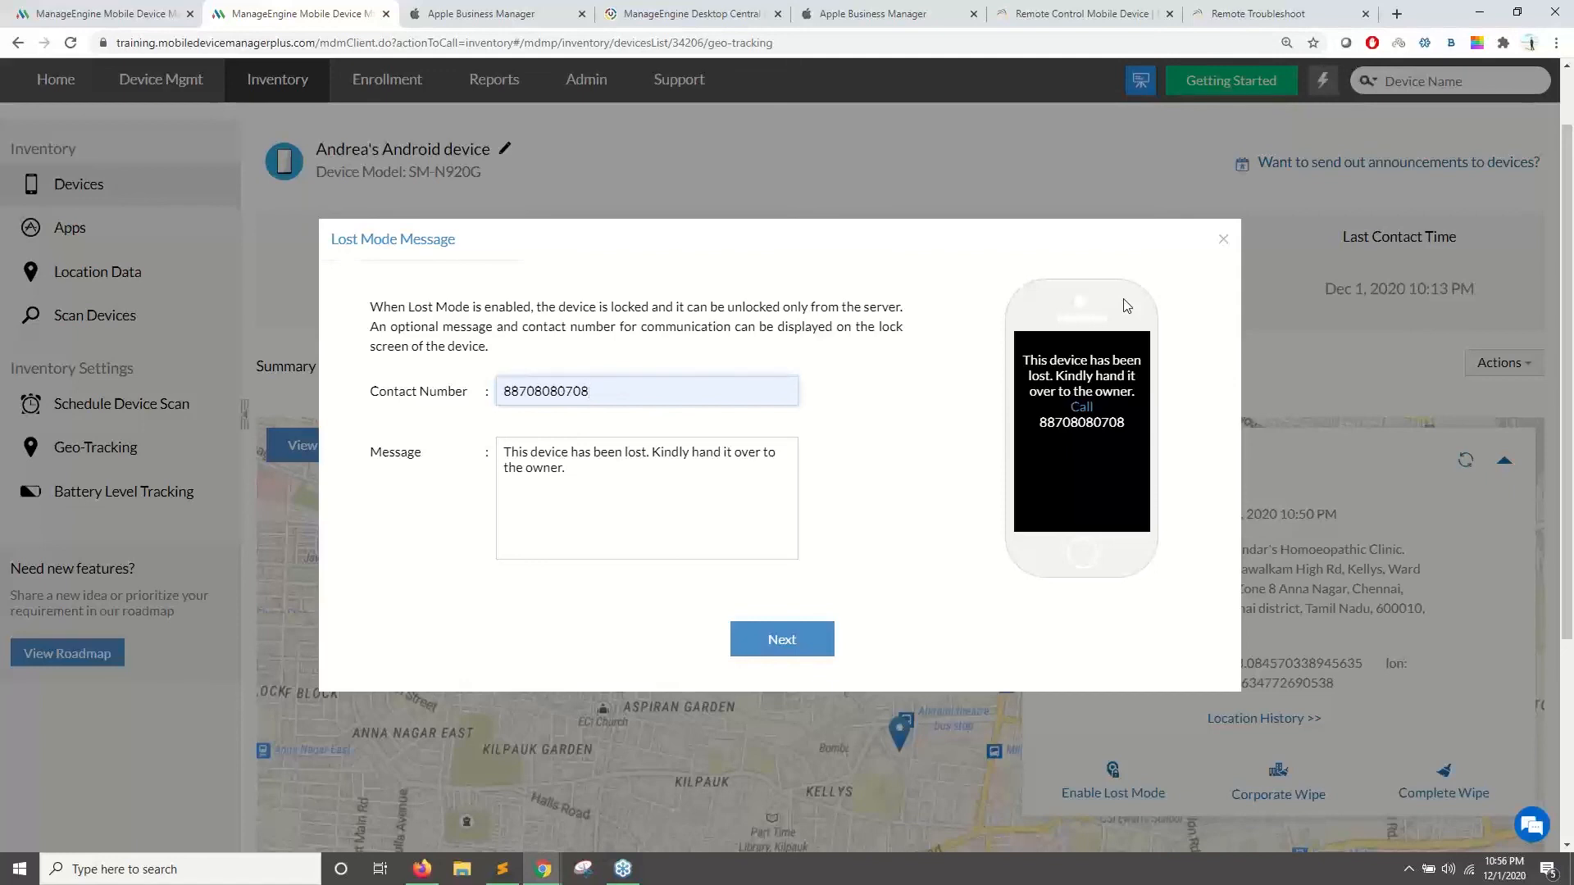
click(1222, 240)
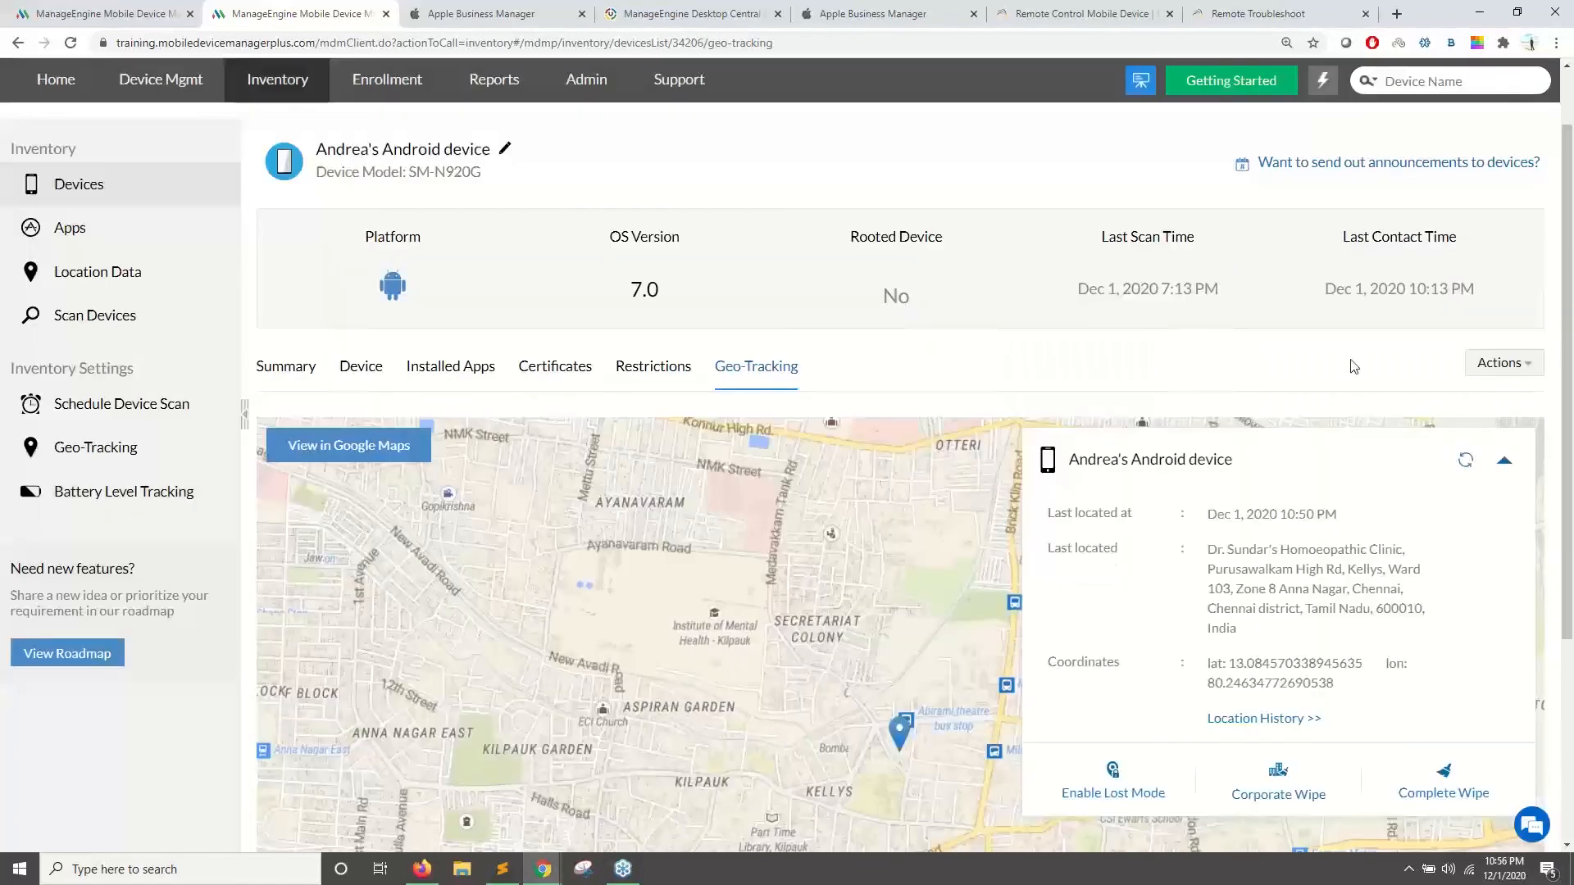
- Reopen Enable Lost Mode, continue to the passcode step, enter a passcode, then close it
click(1500, 362)
mouse_move(1472, 398)
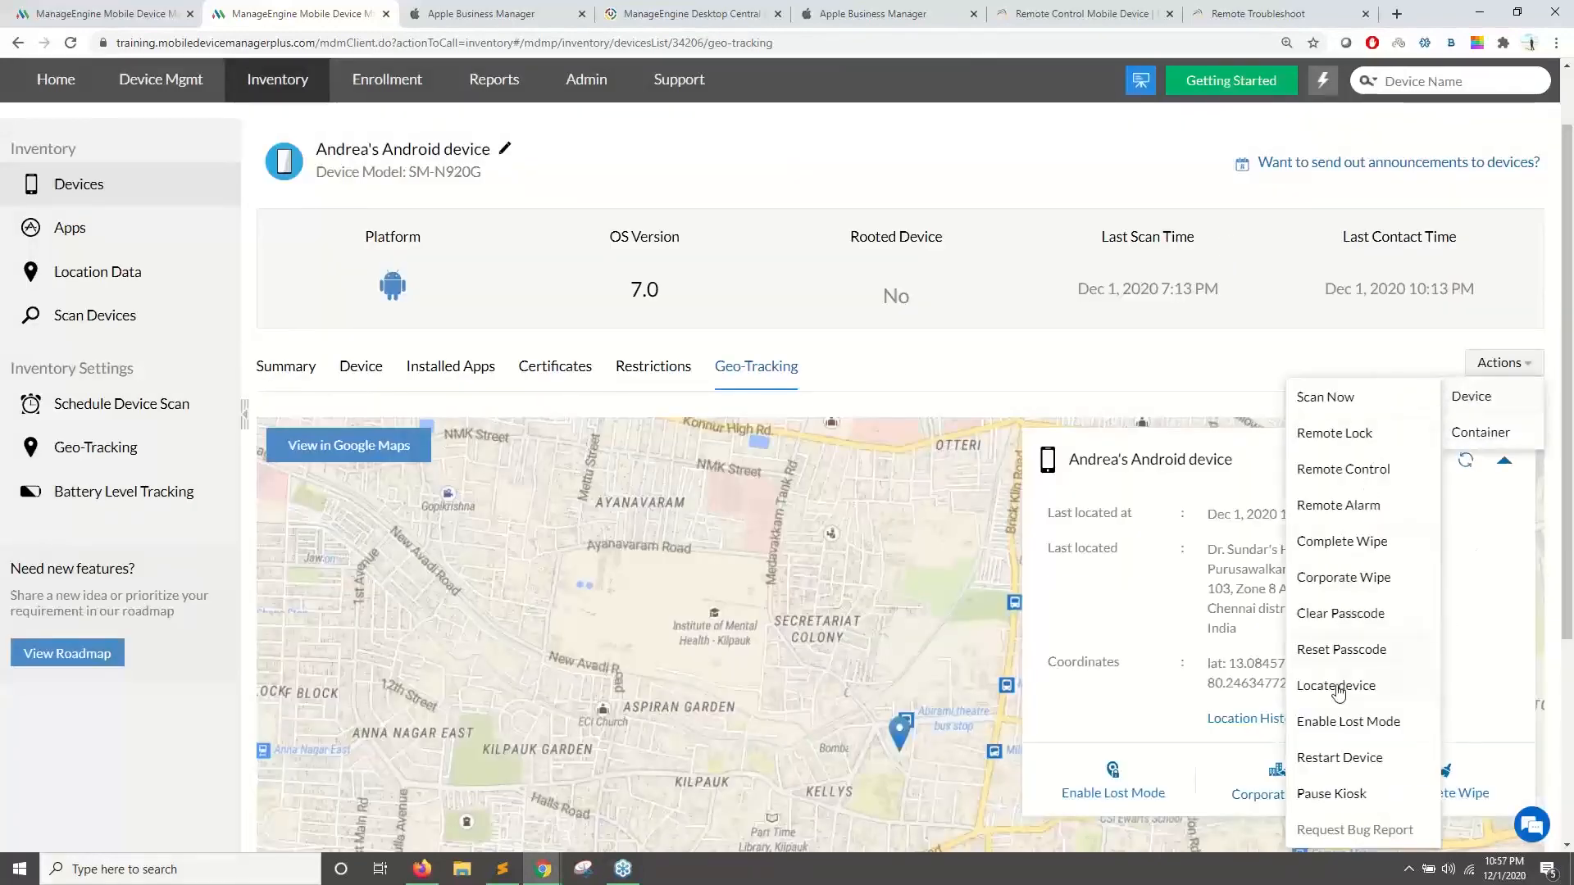
click(1346, 722)
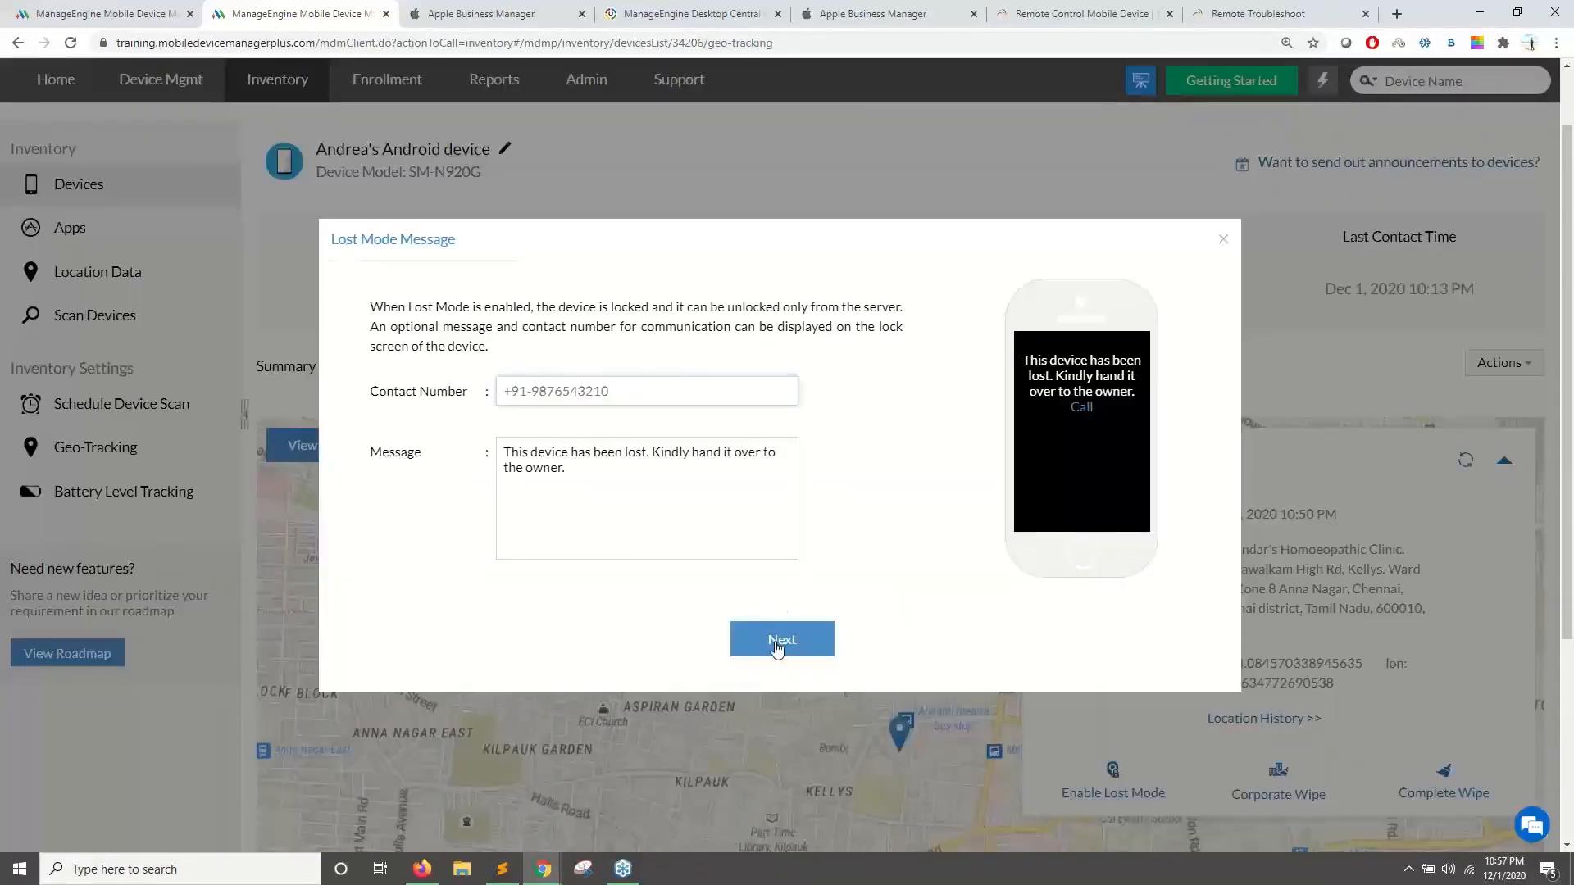
click(778, 644)
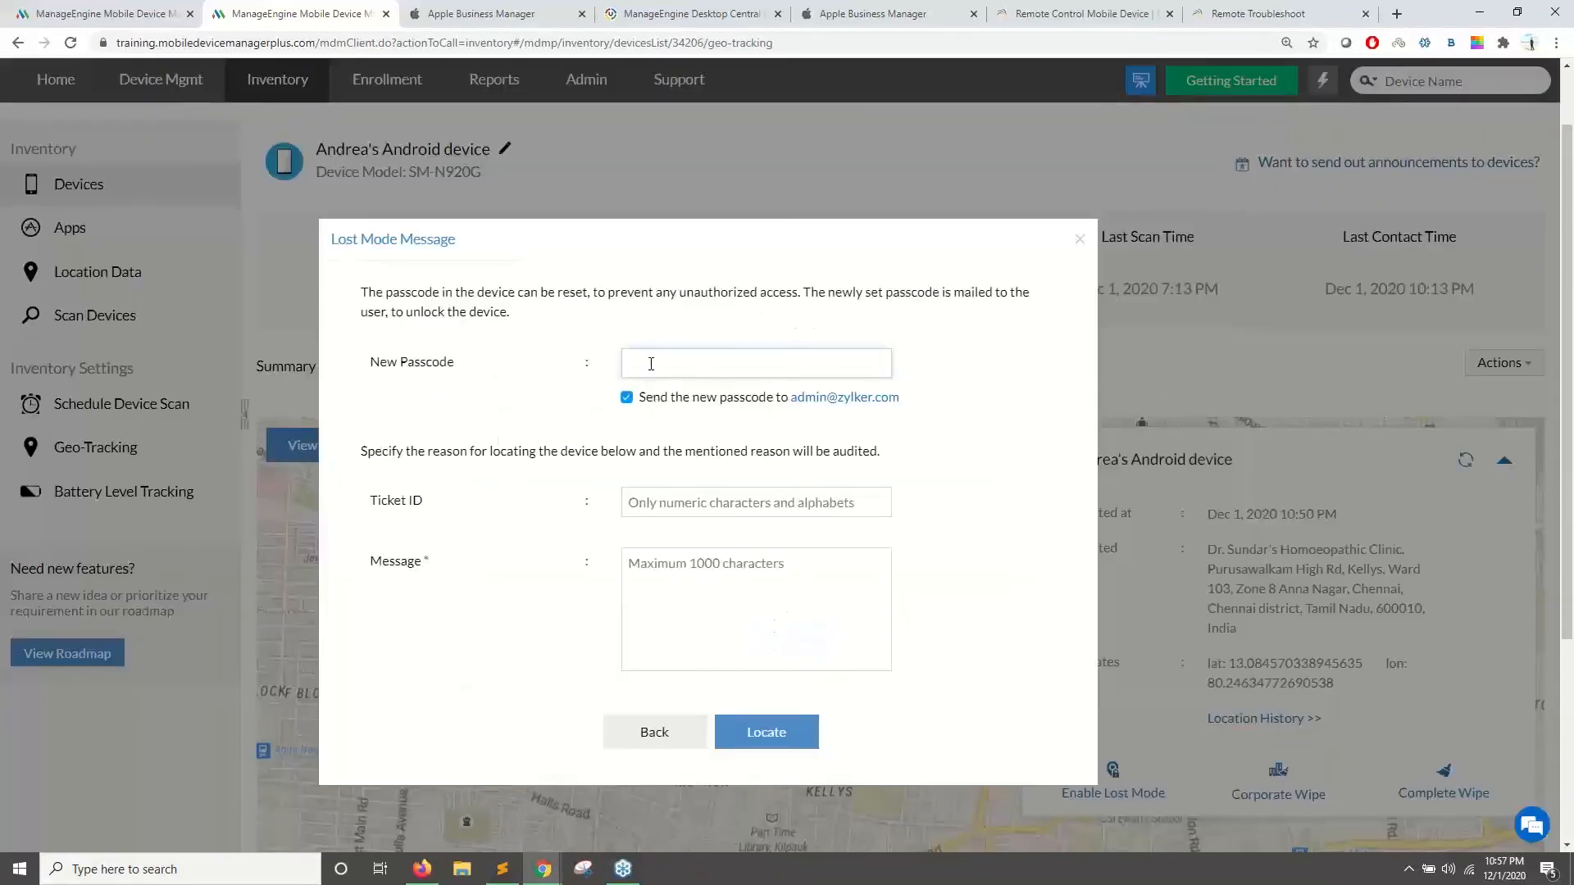
drag(820, 362, 625, 369)
drag(730, 365, 627, 367)
click(1080, 252)
- Switch to the Android device's Summary tab
click(1503, 362)
mouse_move(1481, 432)
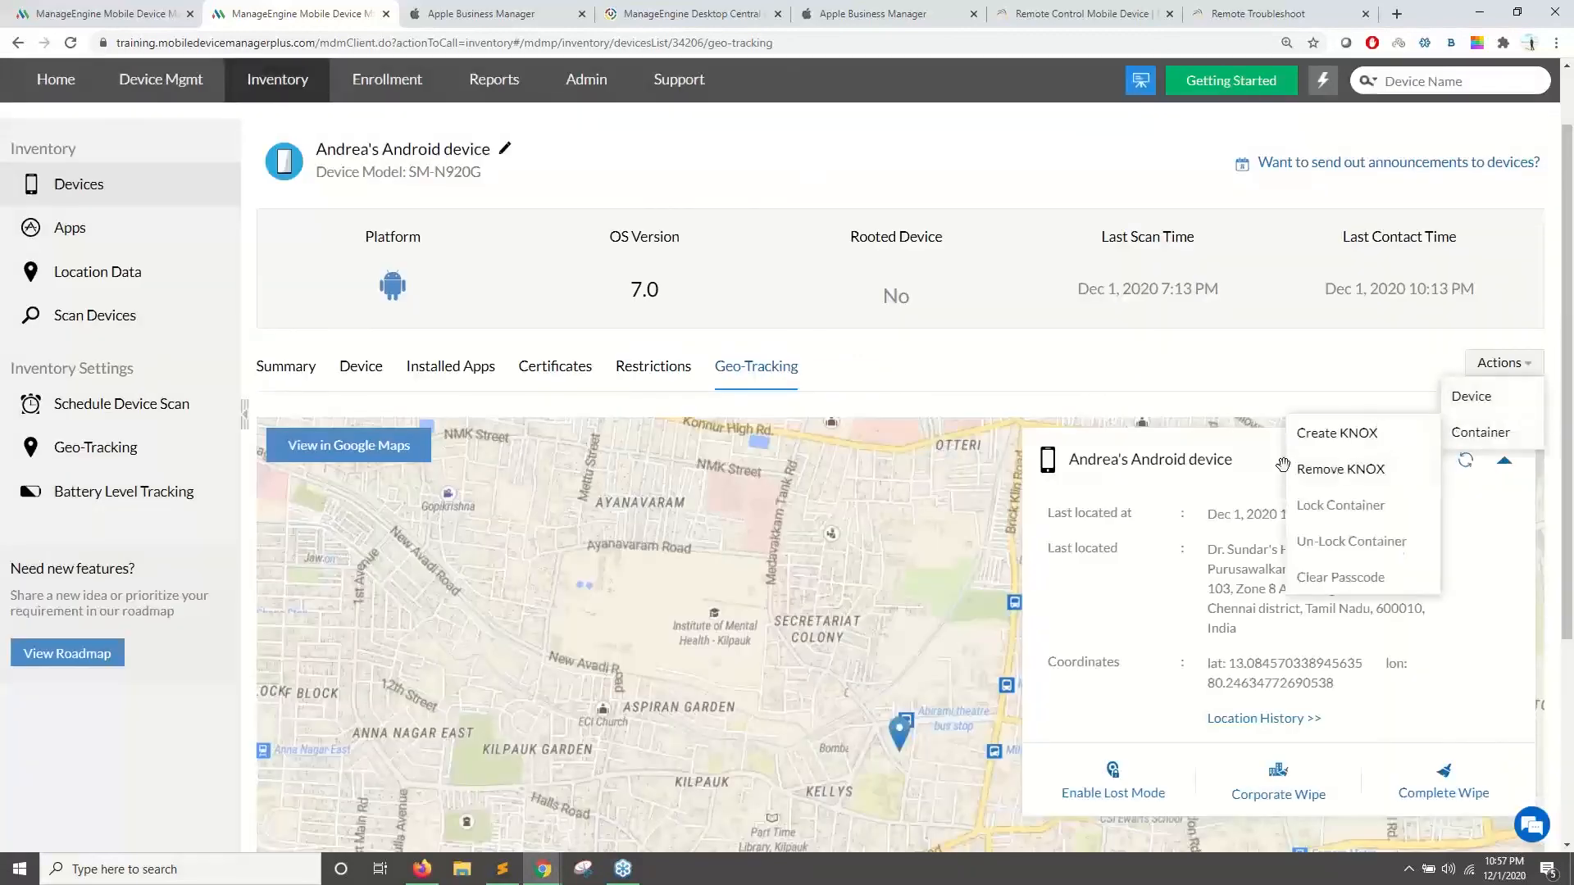
click(278, 375)
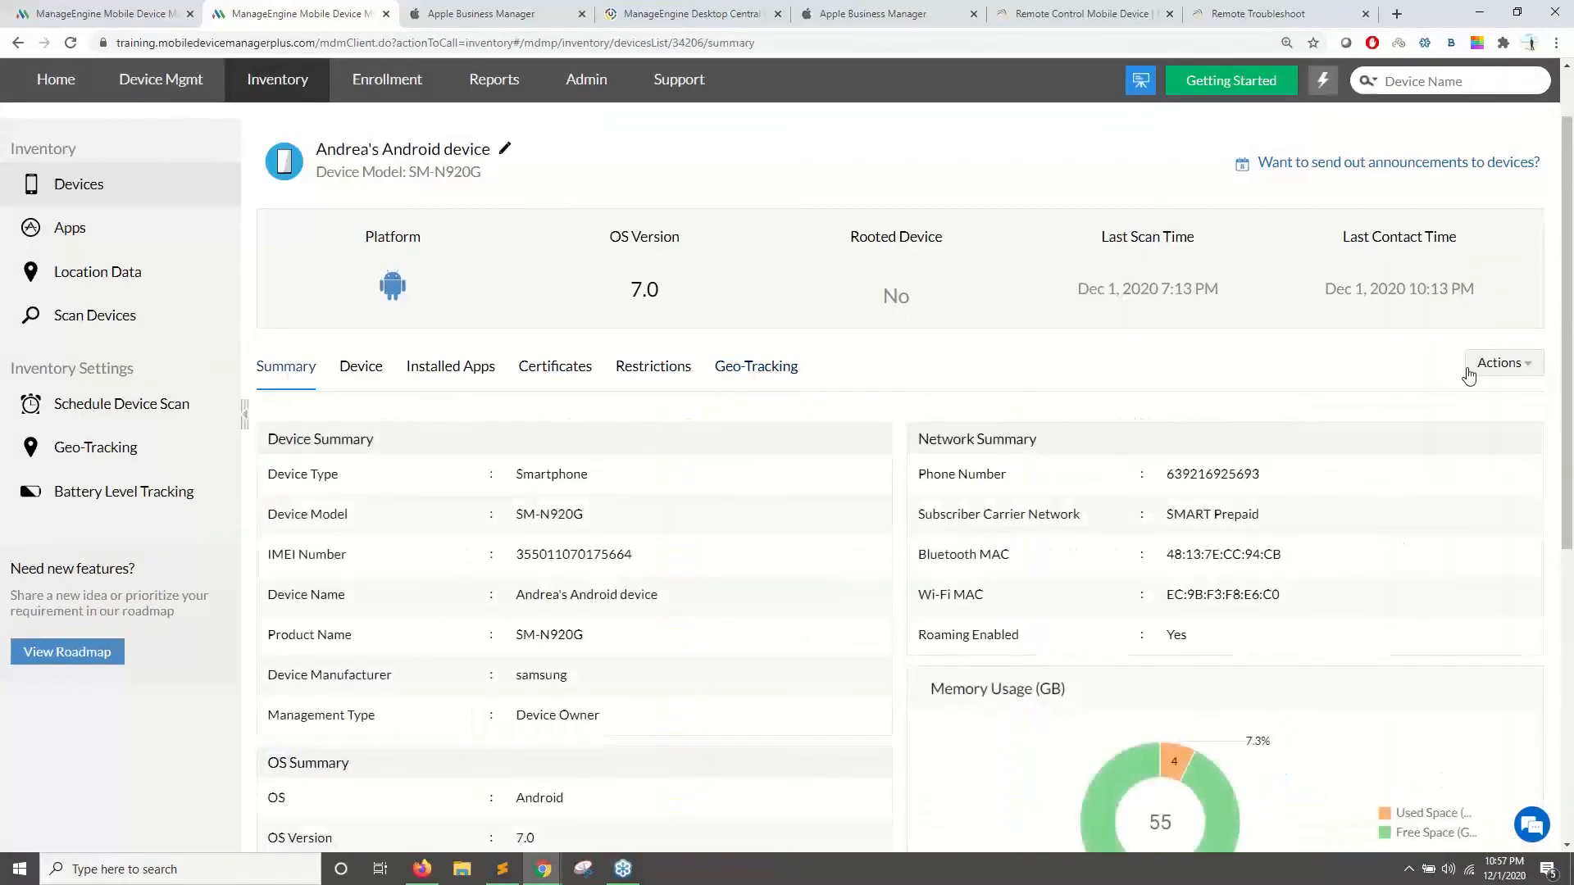
- Advance the slideshow through Lost Mode and Scenarios slides to Scenario 1 on app uninstallation
click(428, 872)
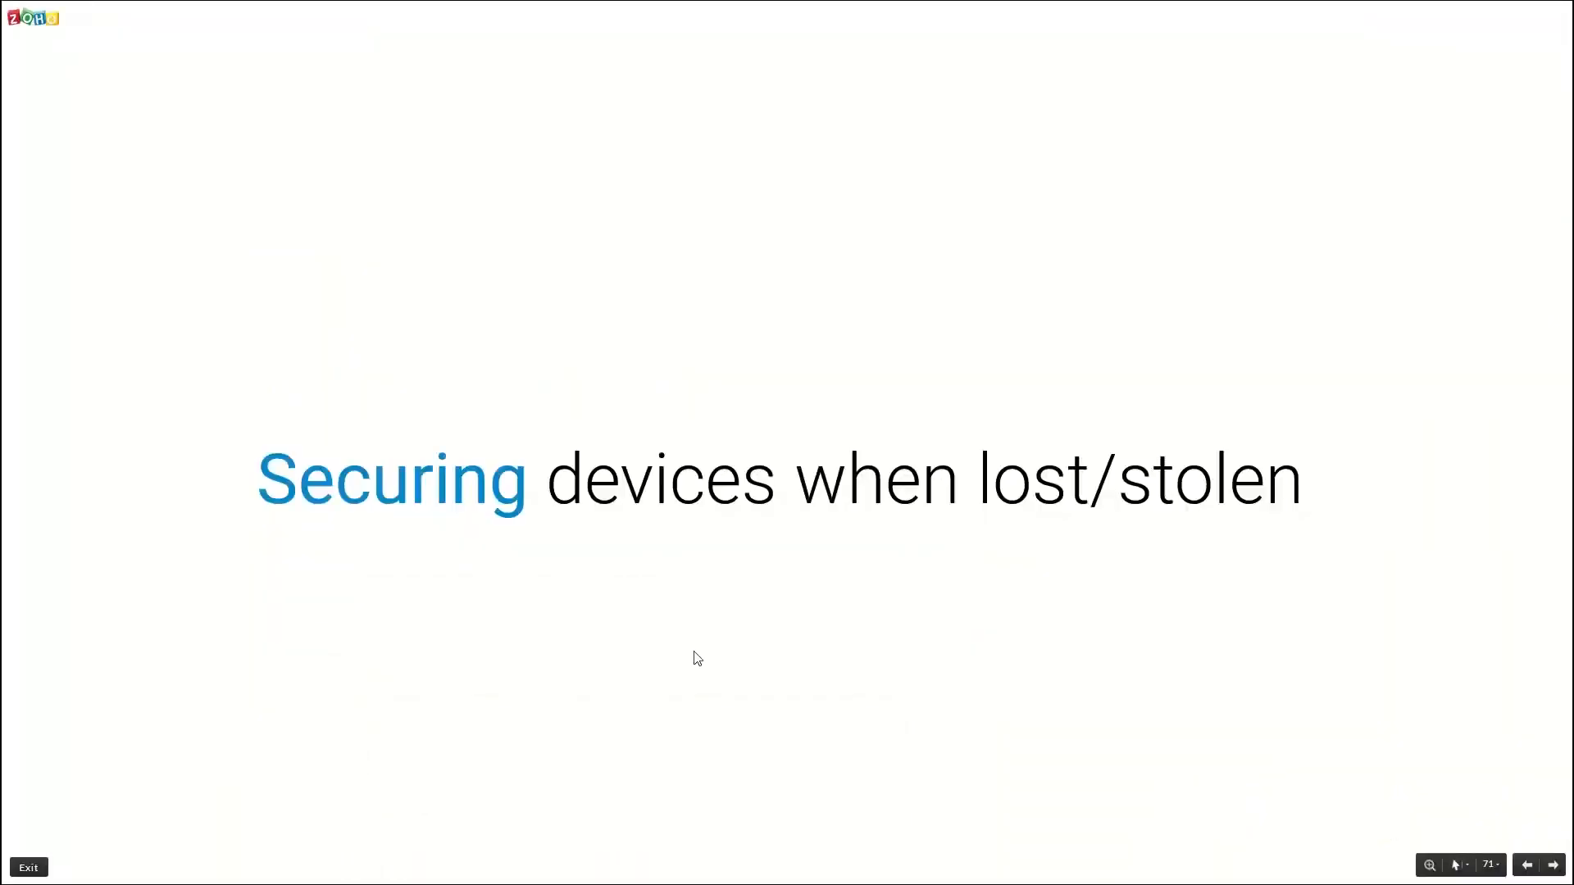
key(Right)
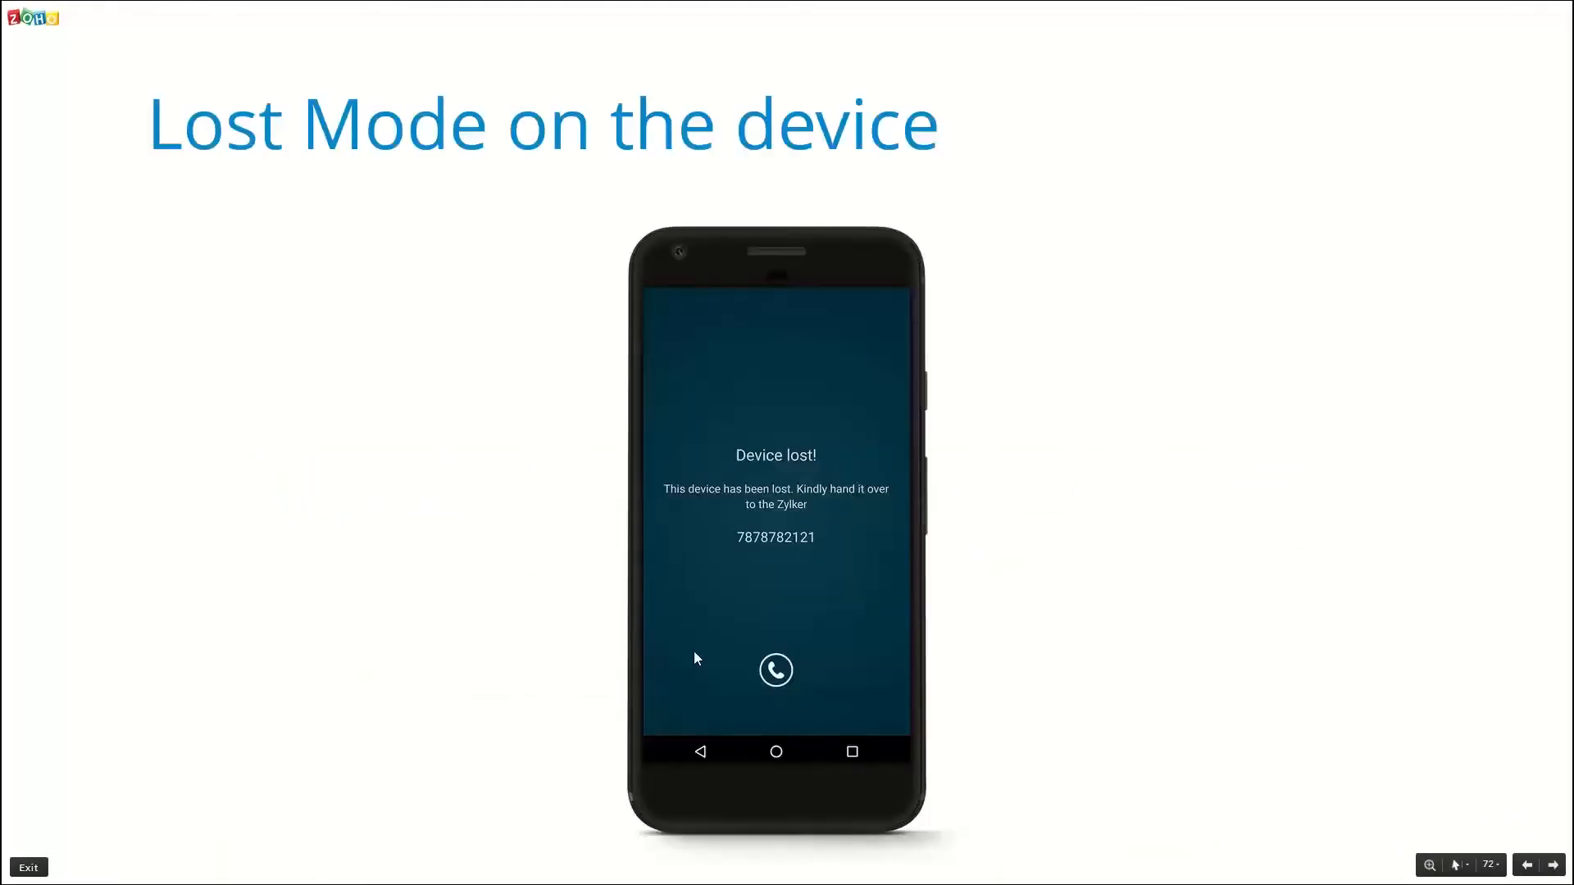
key(Right)
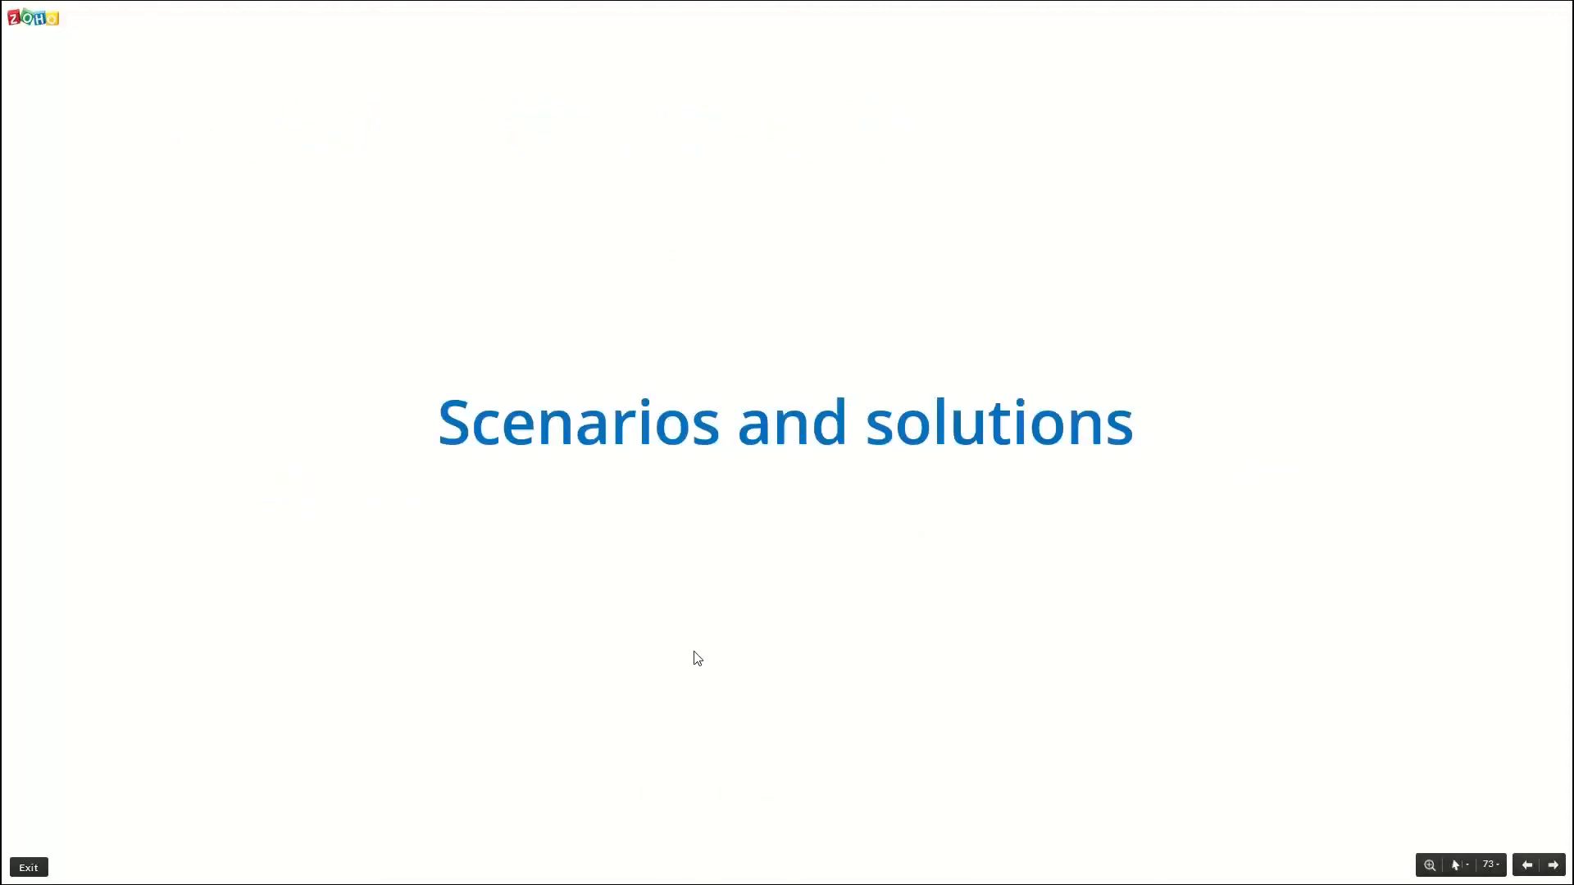
key(Right)
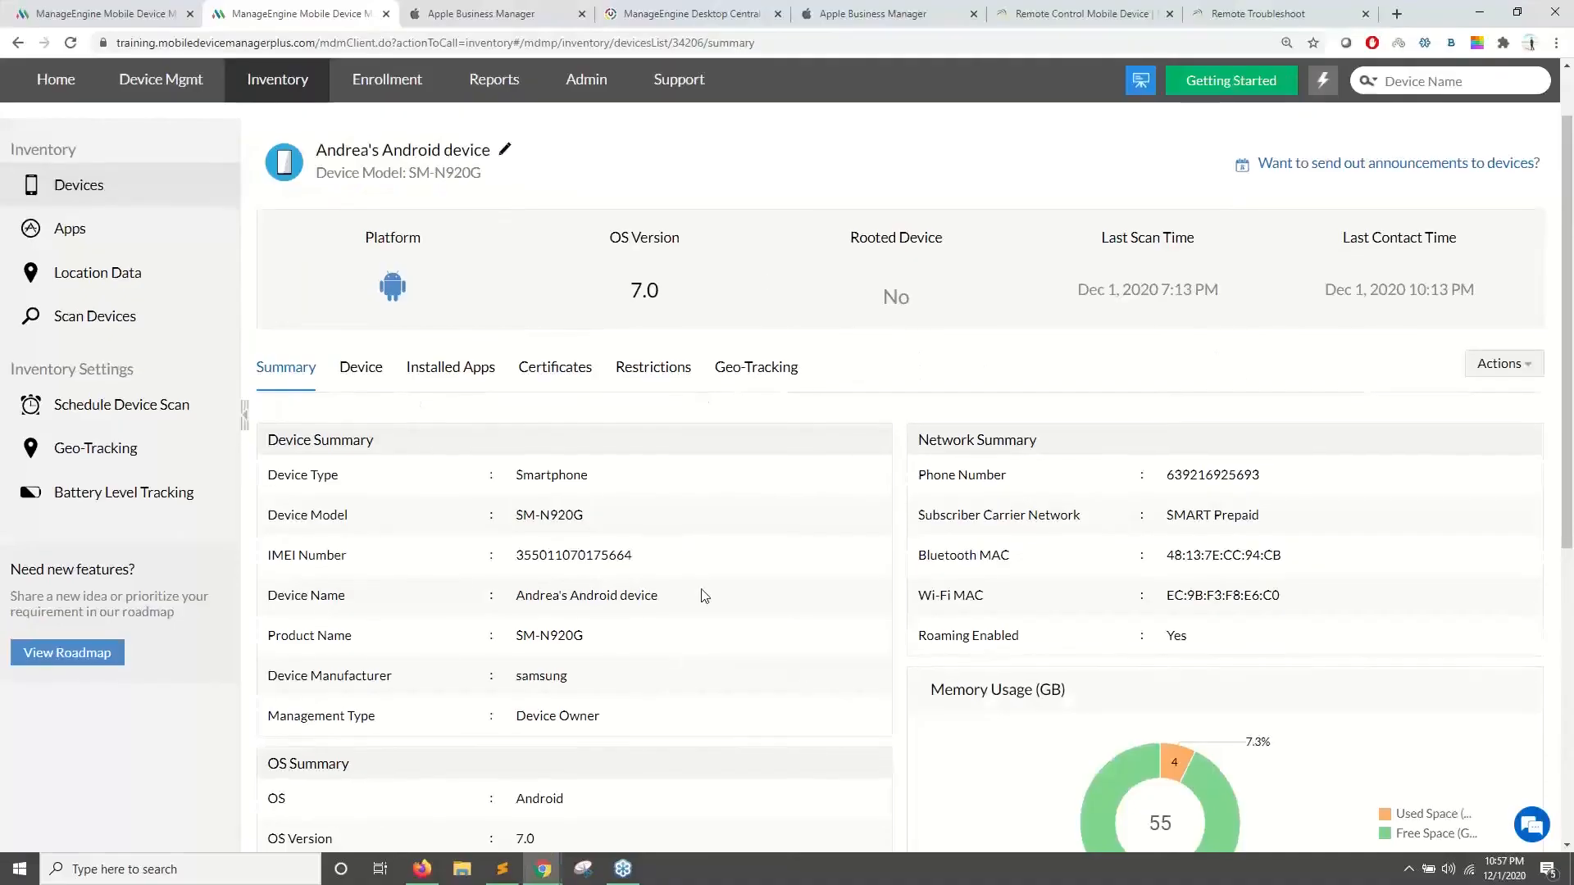
- Create Android profile MyProfile3776 via quick links and restrict Uninstalling apps under Applications restrictions
scroll(707, 598, up, 1)
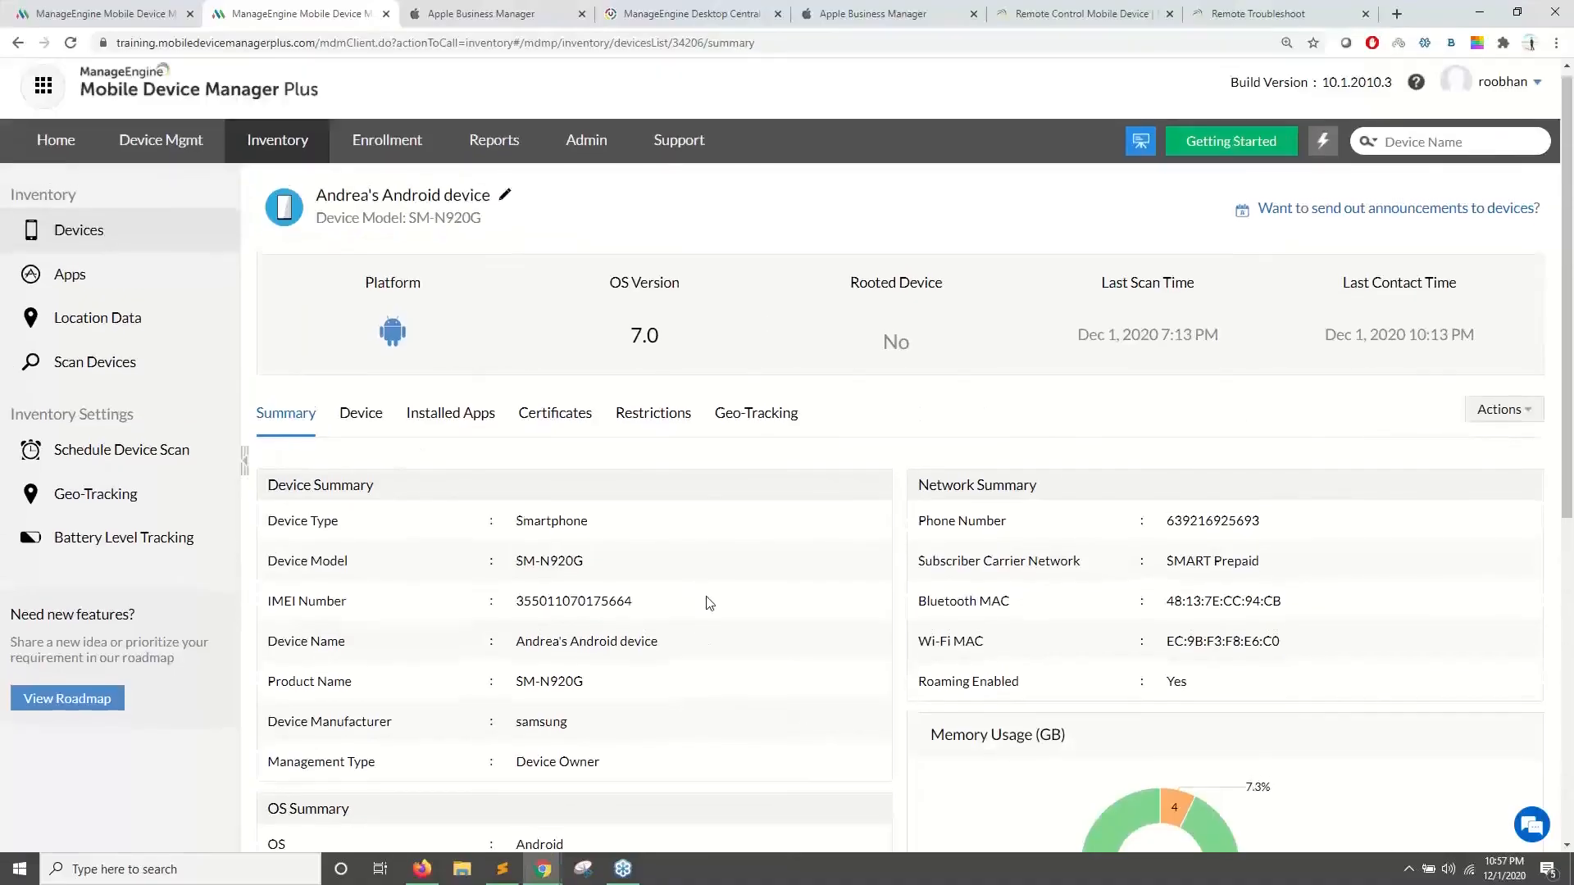
click(1323, 152)
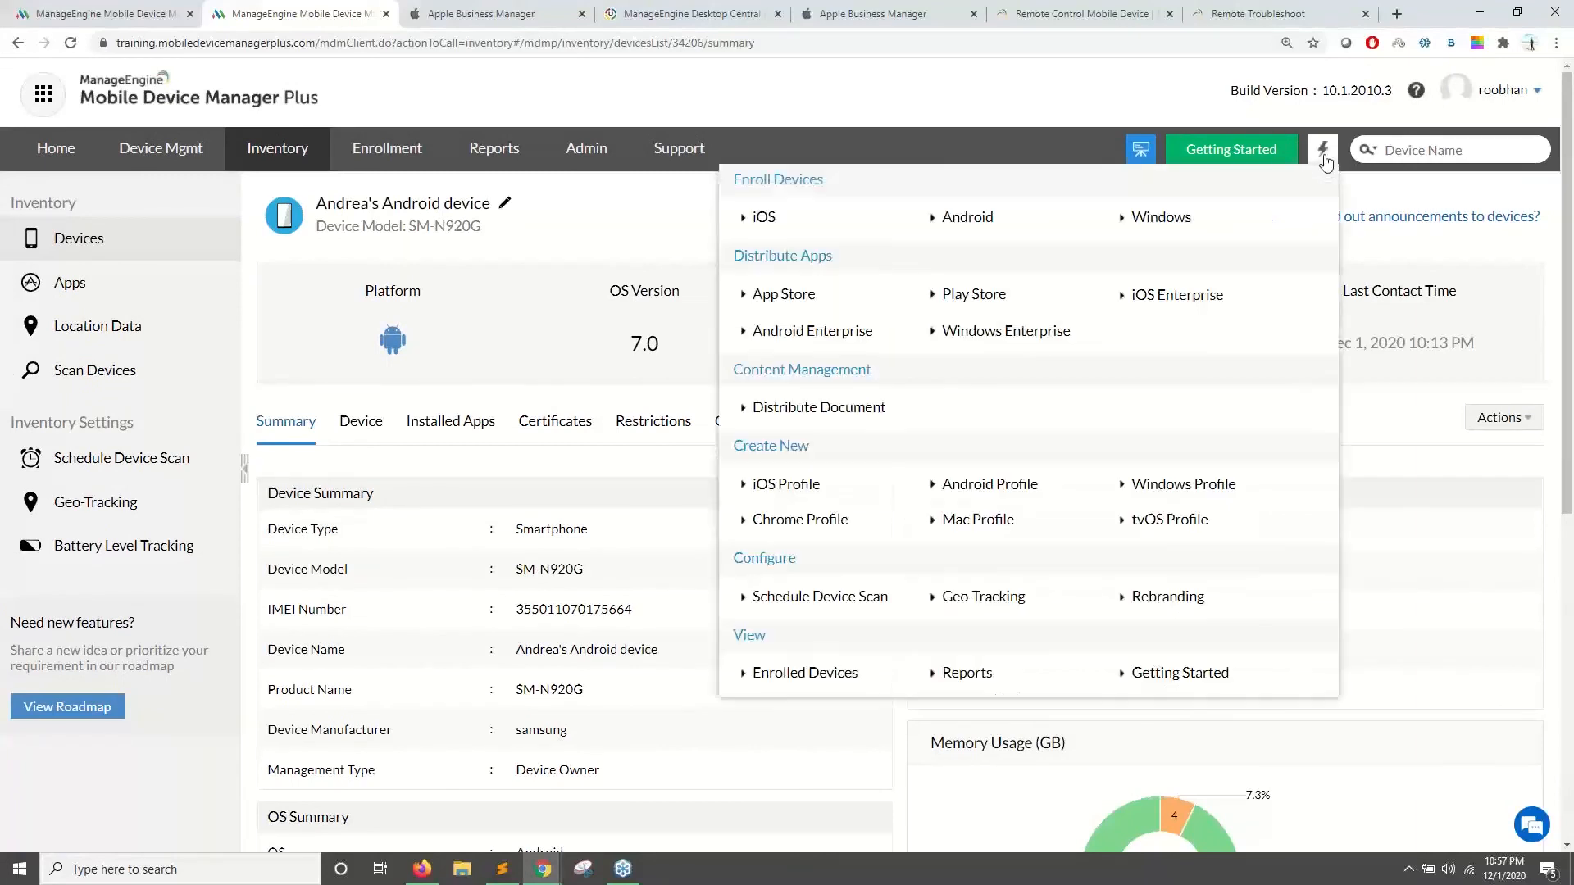
click(976, 484)
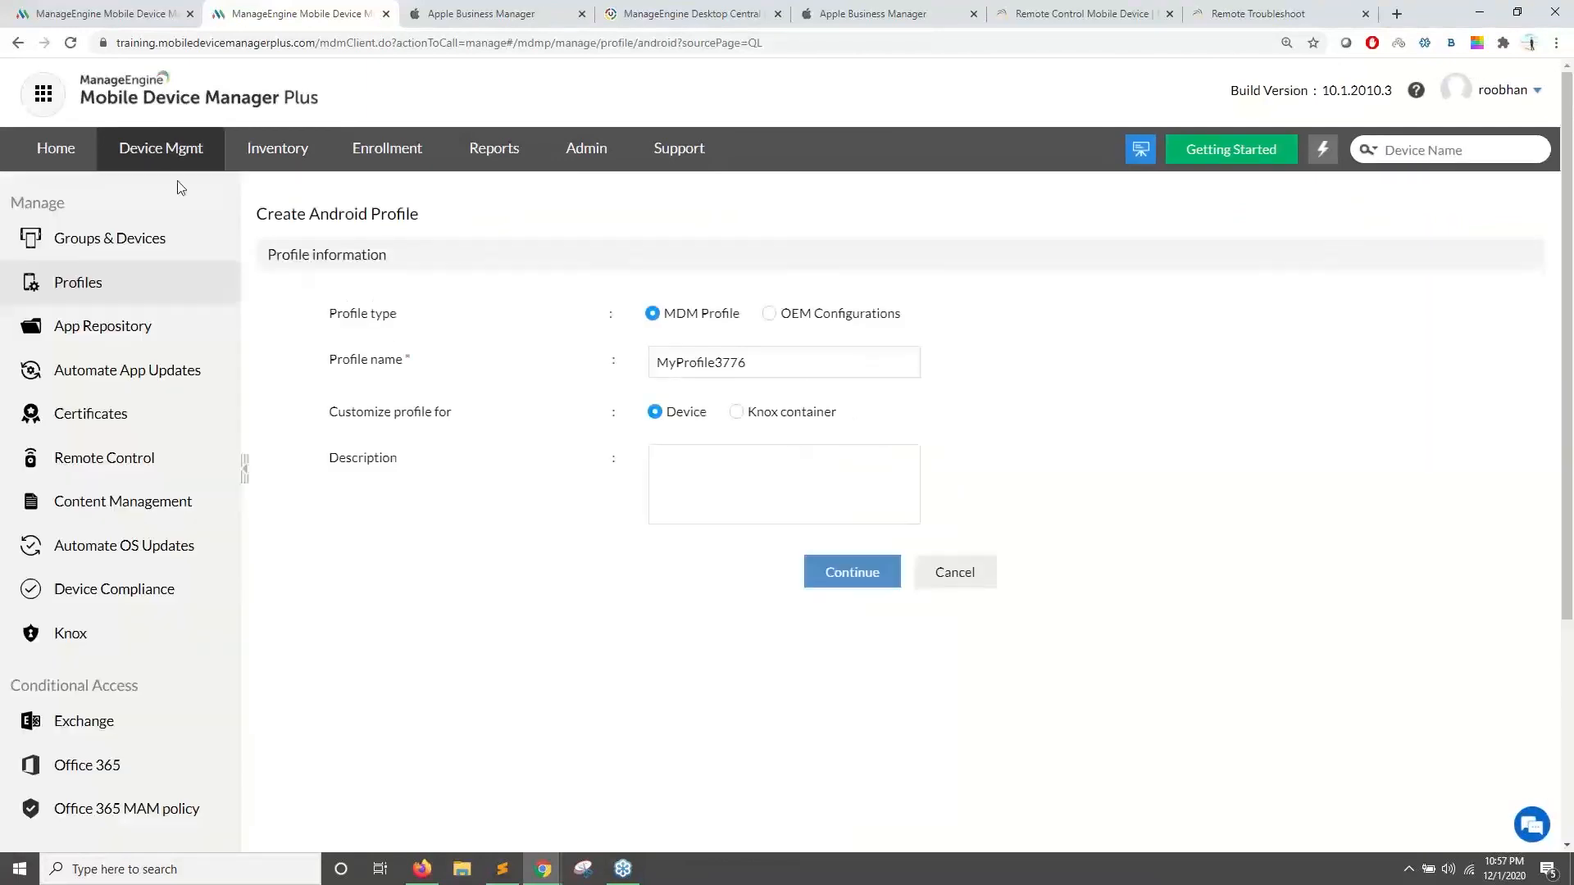
click(836, 576)
click(148, 332)
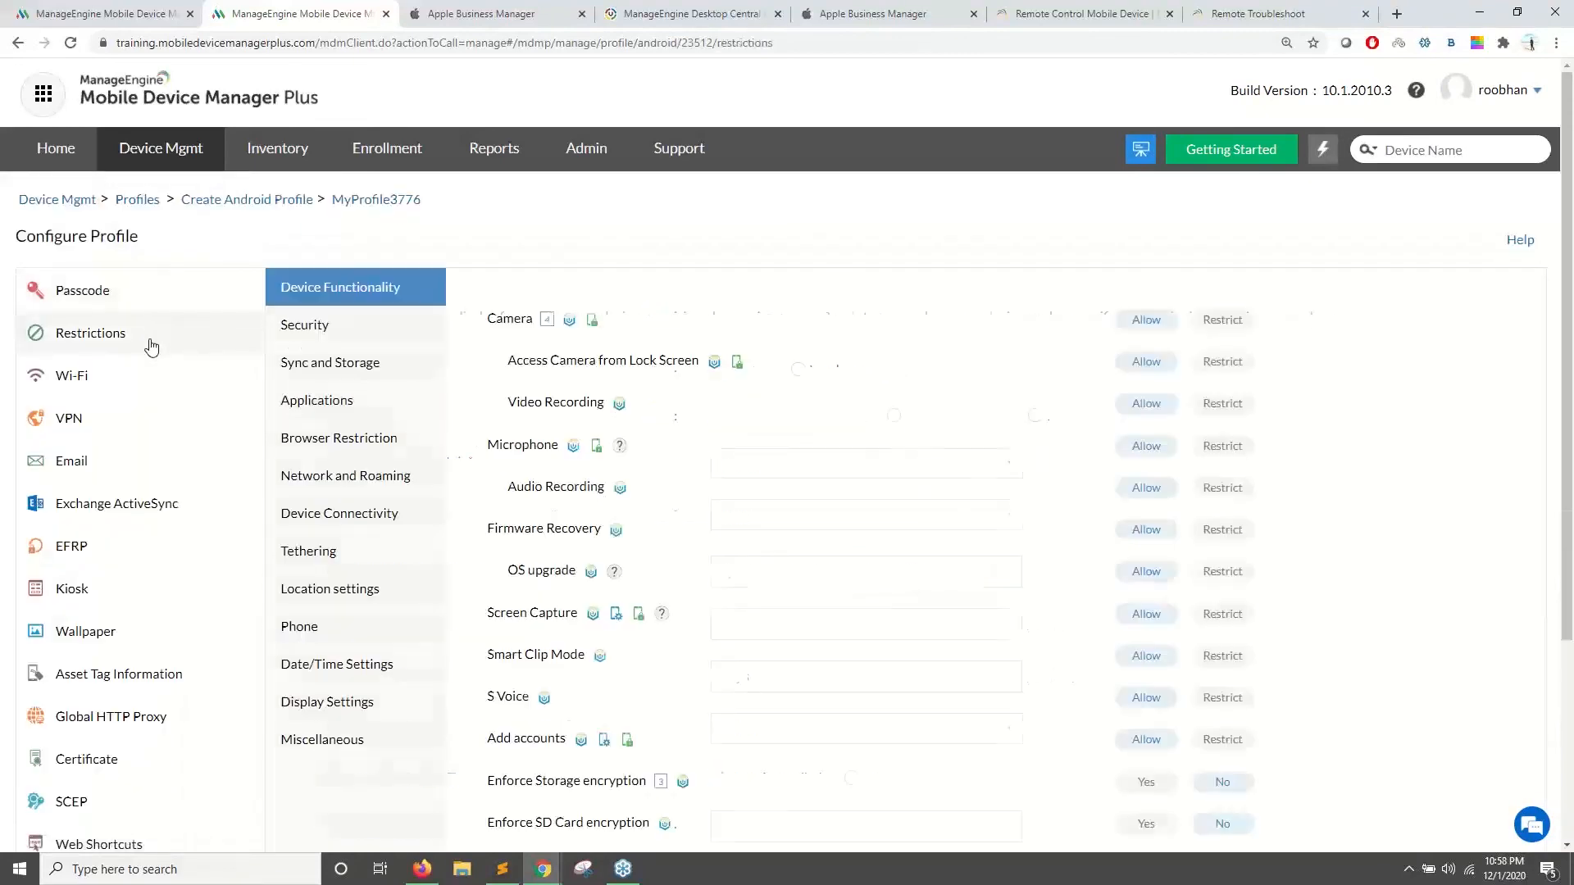
click(345, 410)
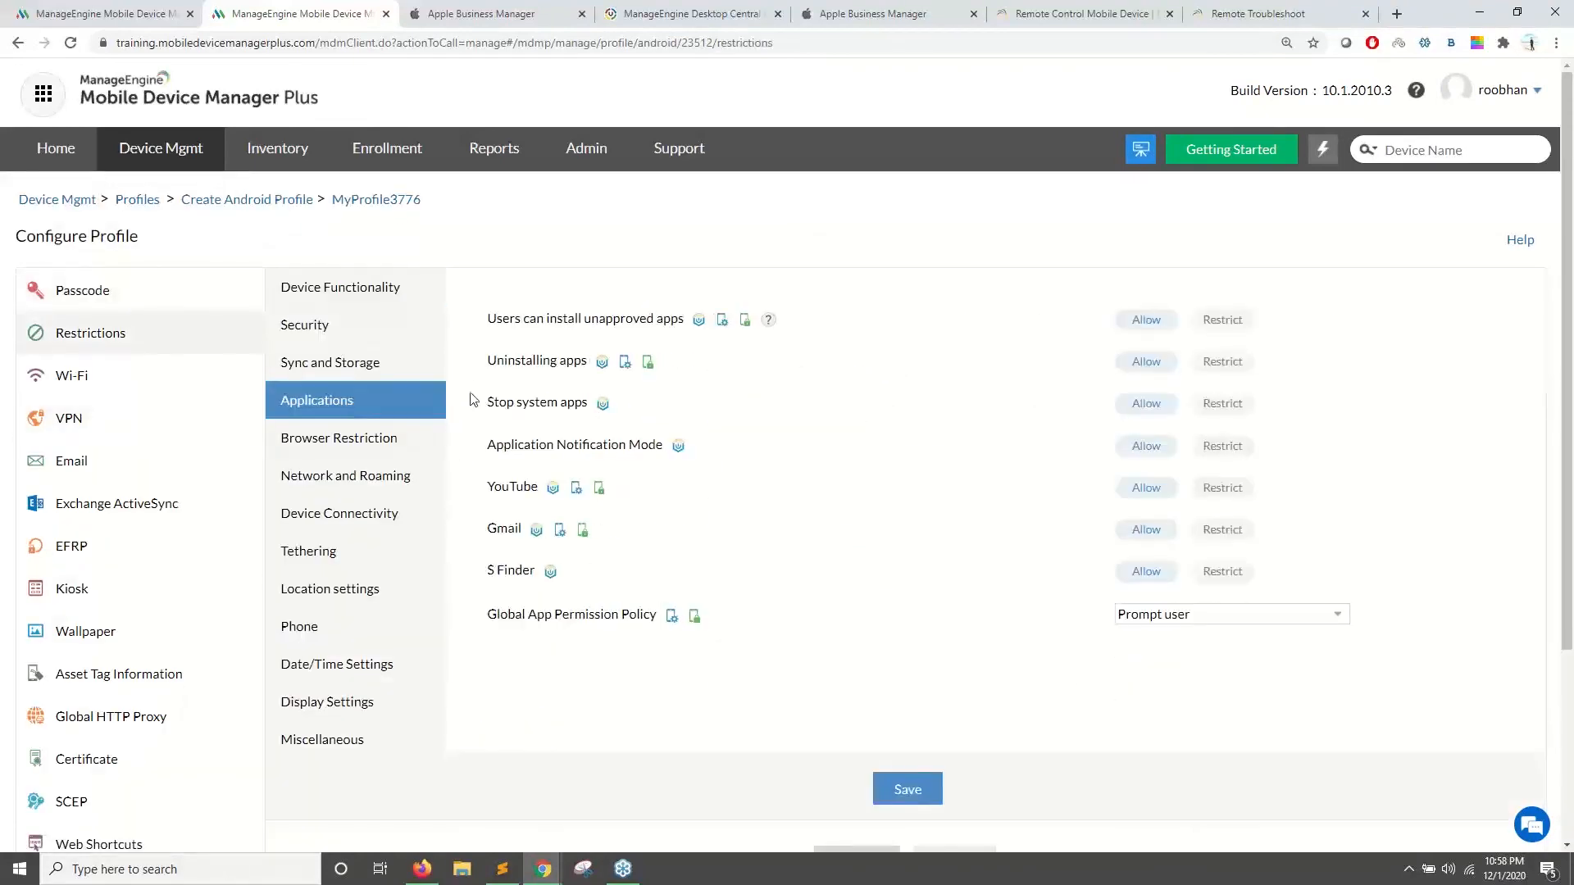
drag(480, 373, 568, 369)
click(1218, 362)
key(alt+Tab)
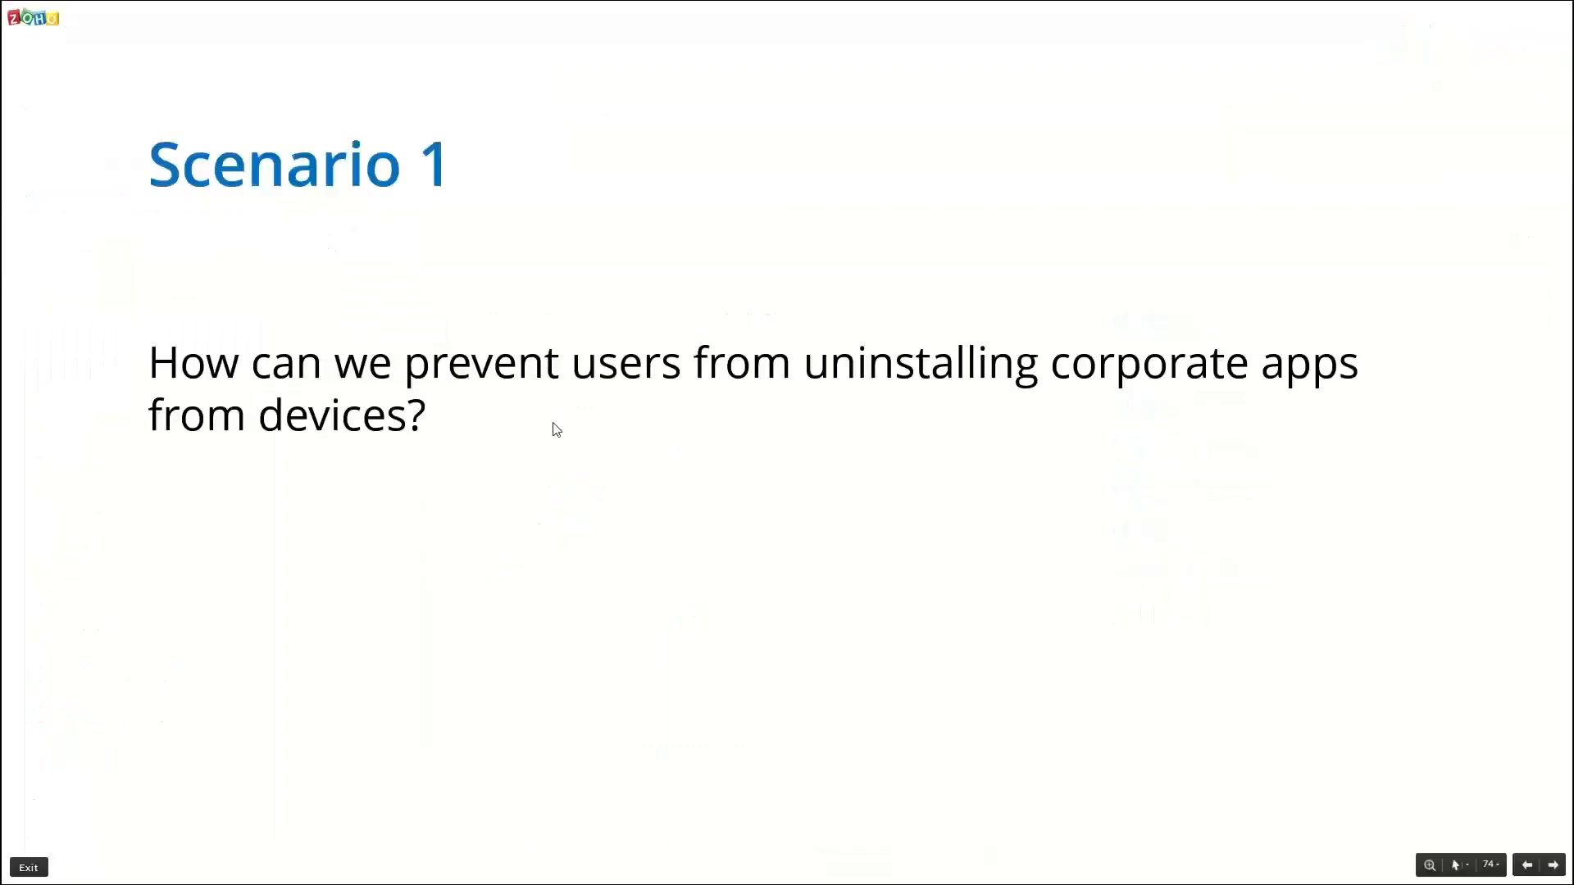
- Advance to Scenario 2 on reset devices asking for departed users' credentials, then return to the profile
click(554, 423)
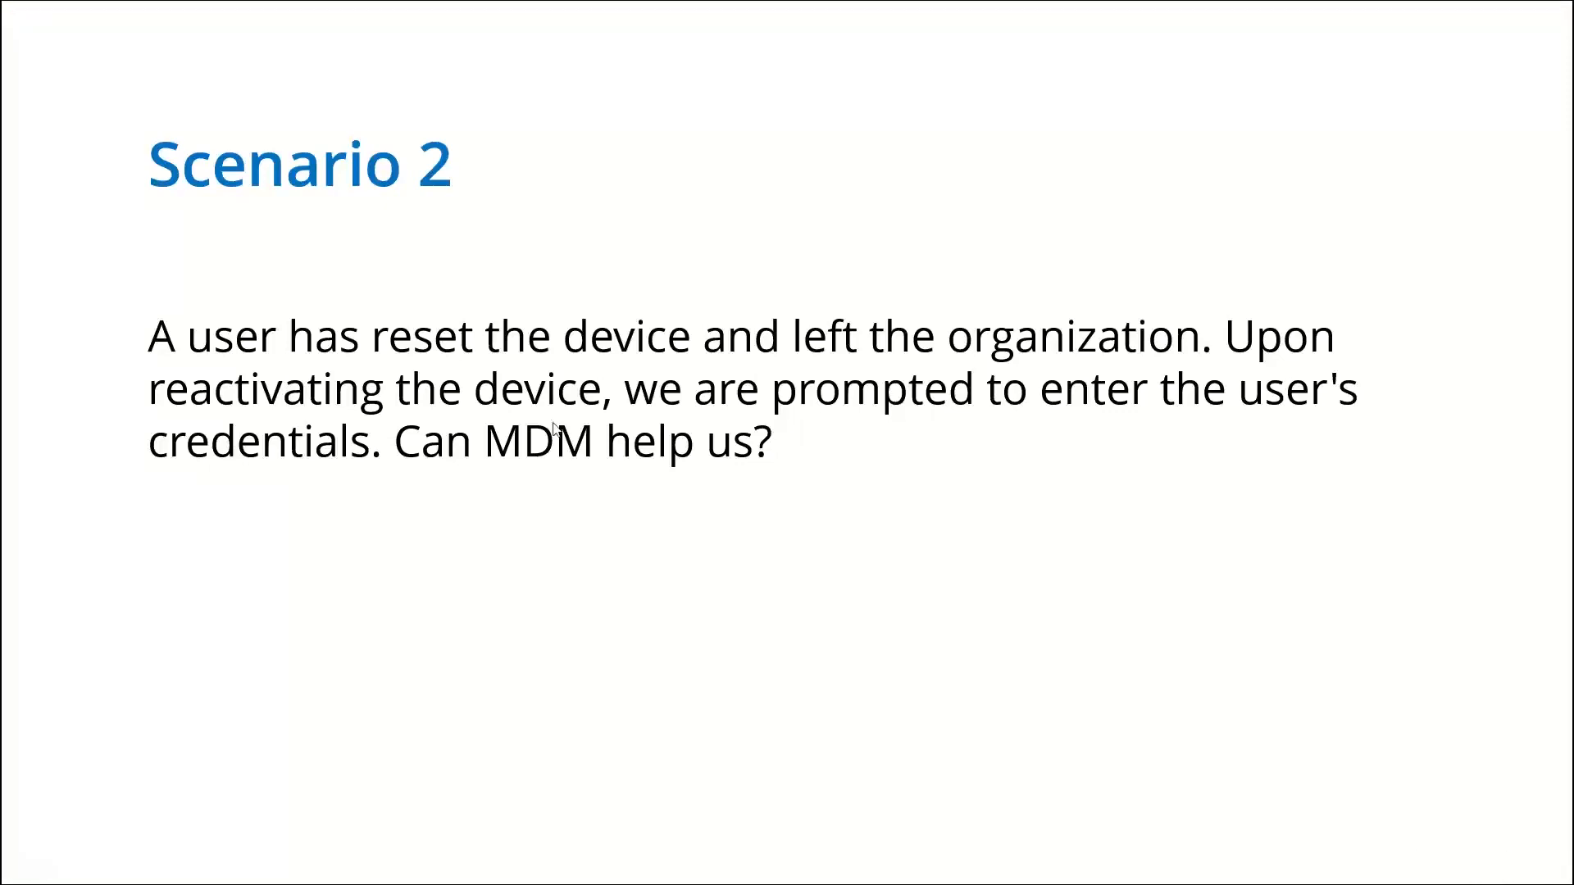
key(alt+Tab)
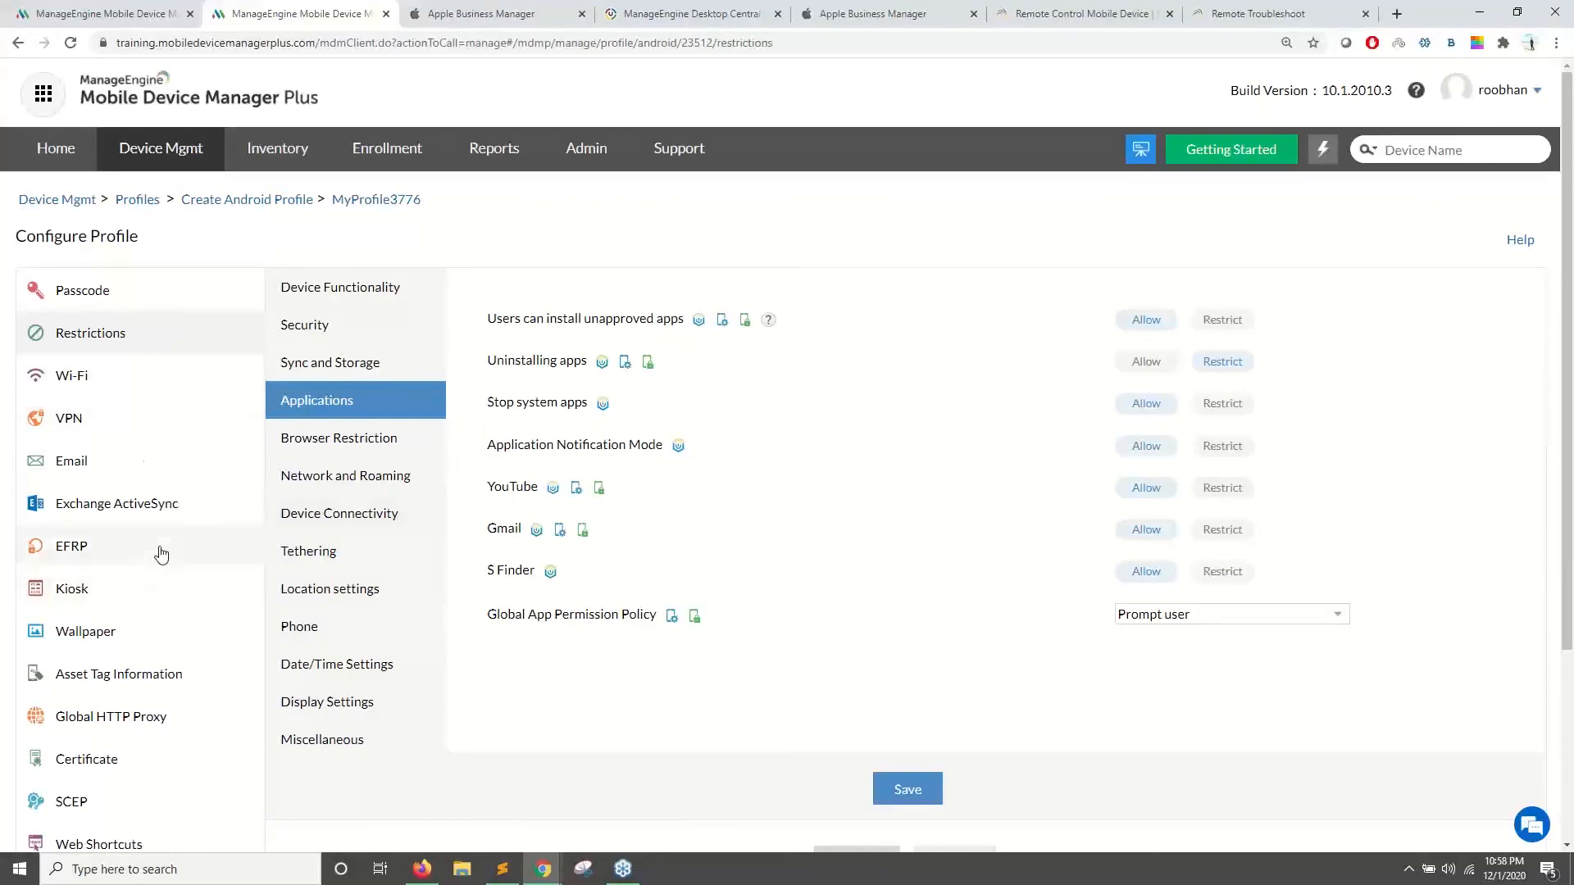
- Open MyProfile3776's EFRP settings and begin adding an EFRP account entry
scroll(159, 487, down, 1)
scroll(168, 574, down, 3)
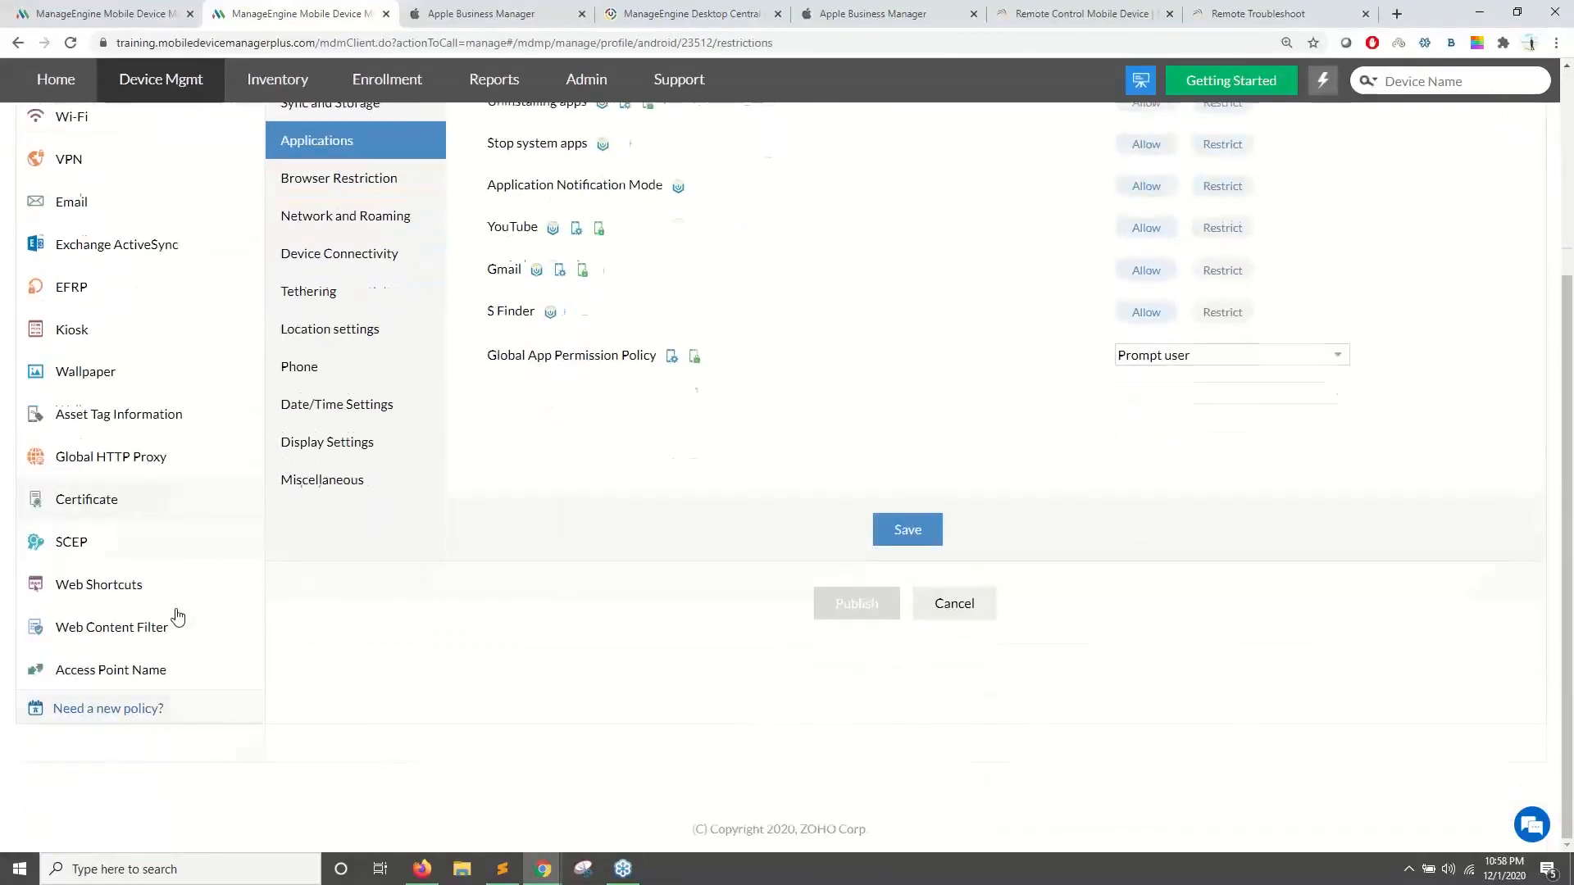
scroll(172, 607, up, 3)
click(123, 508)
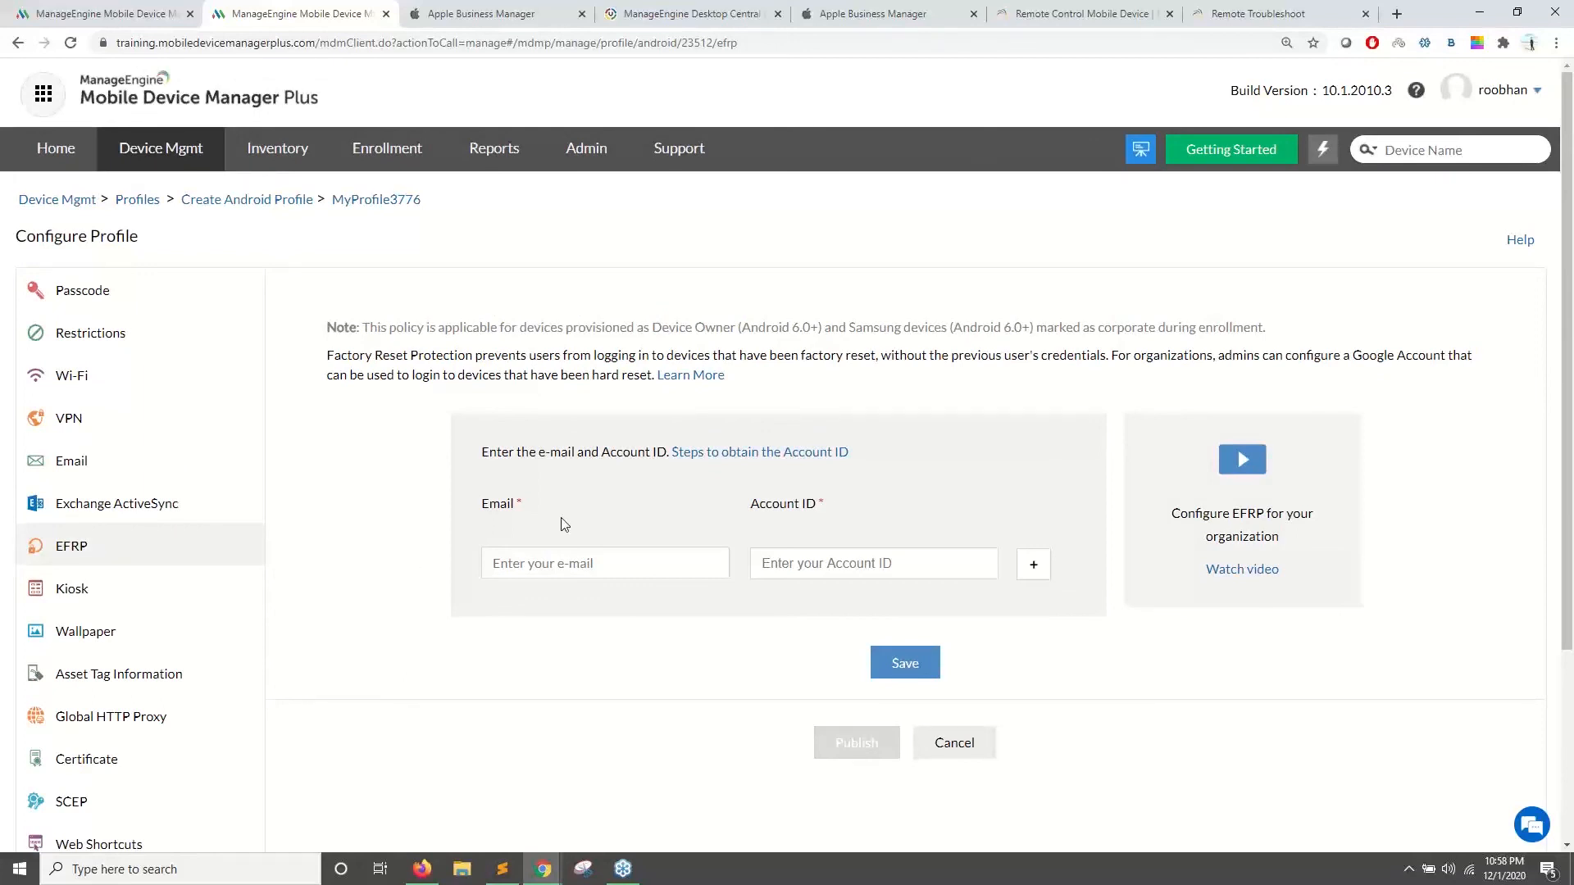
scroll(562, 542, down, 1)
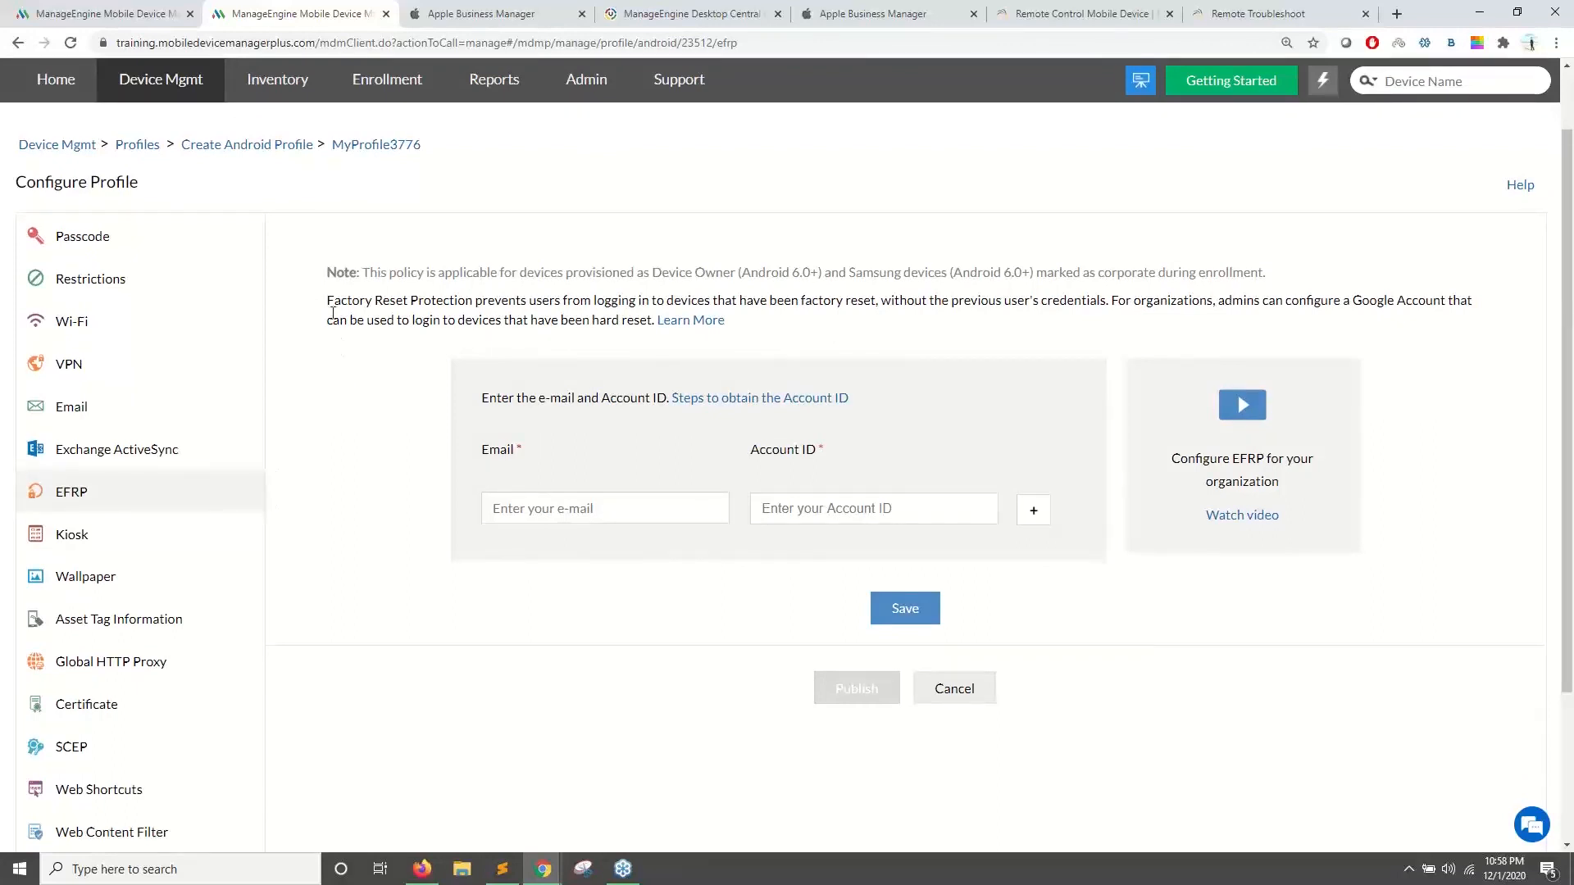
drag(328, 303, 473, 303)
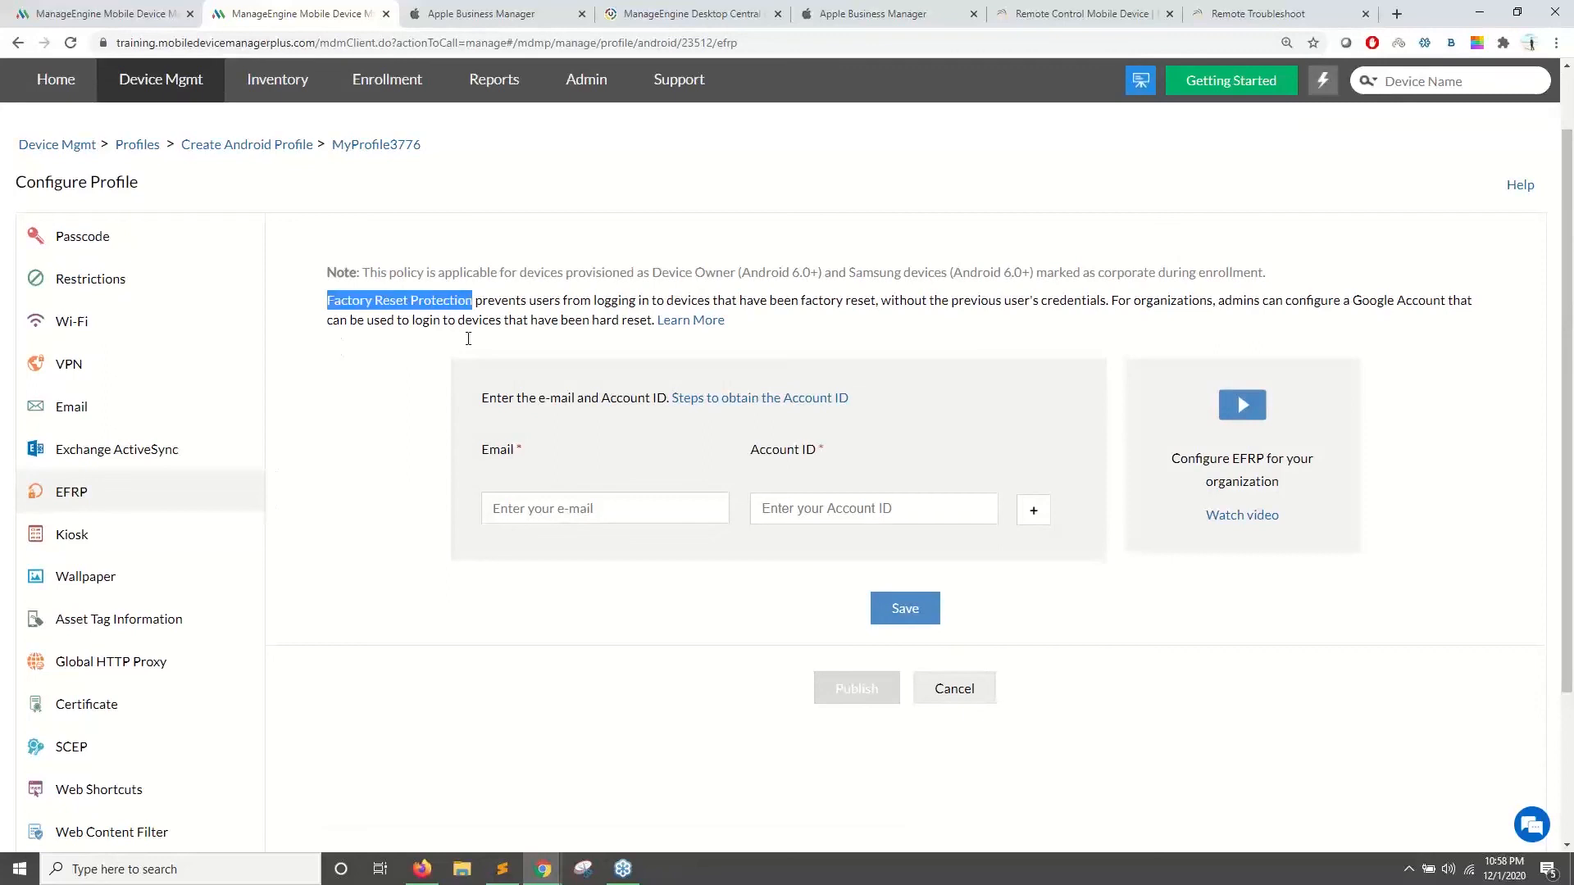
click(549, 515)
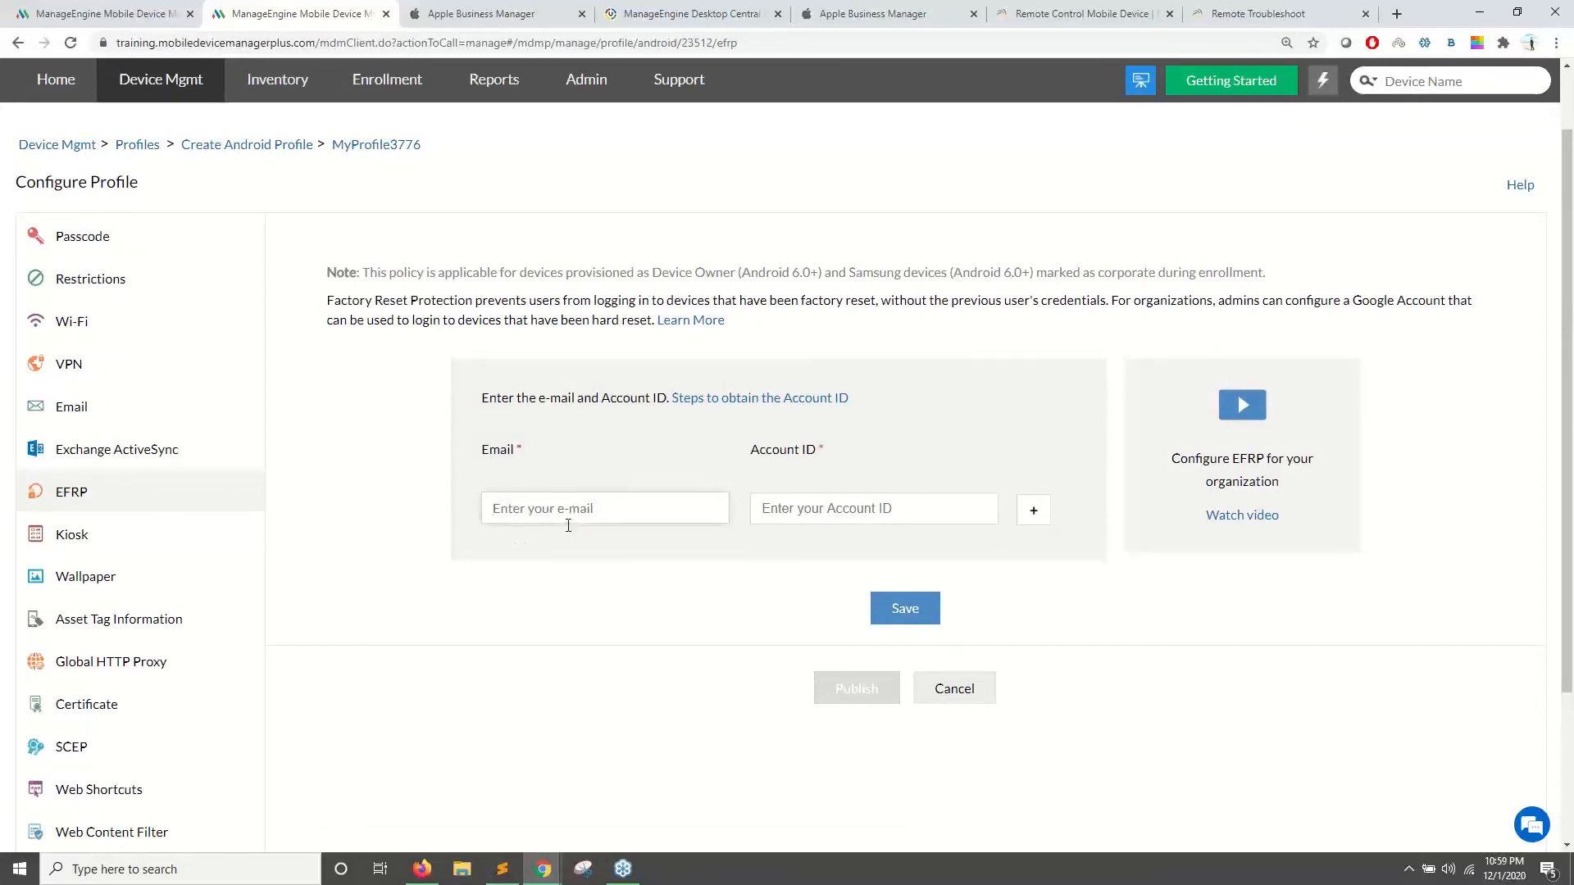
click(1040, 519)
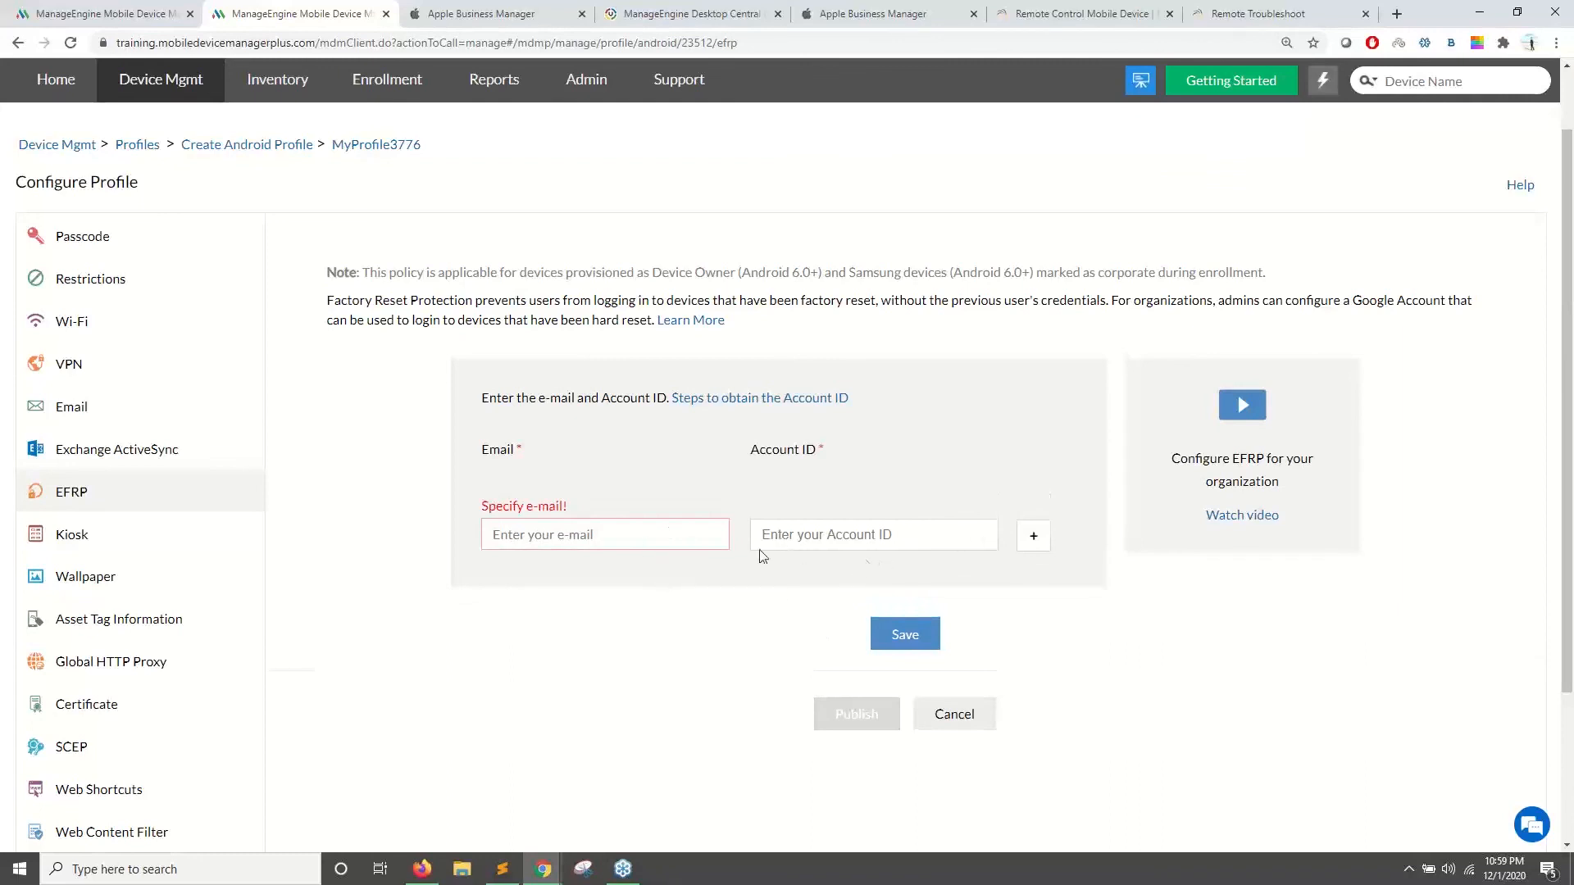
- Review the Account ID help steps, enter the account e-mail, save, then cancel back to Profiles
click(762, 404)
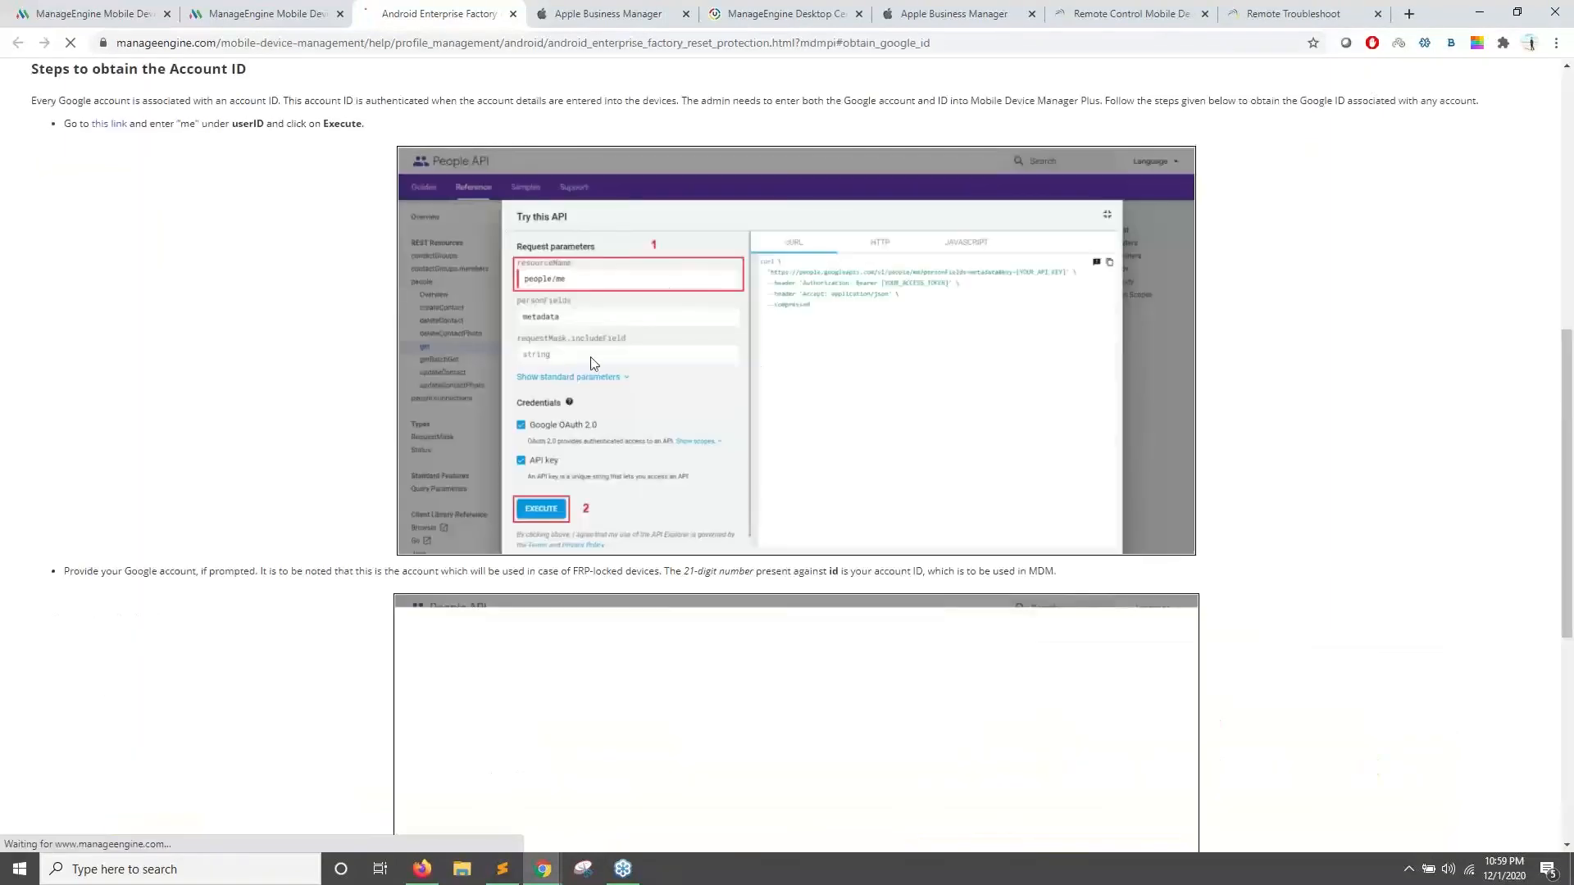
click(244, 10)
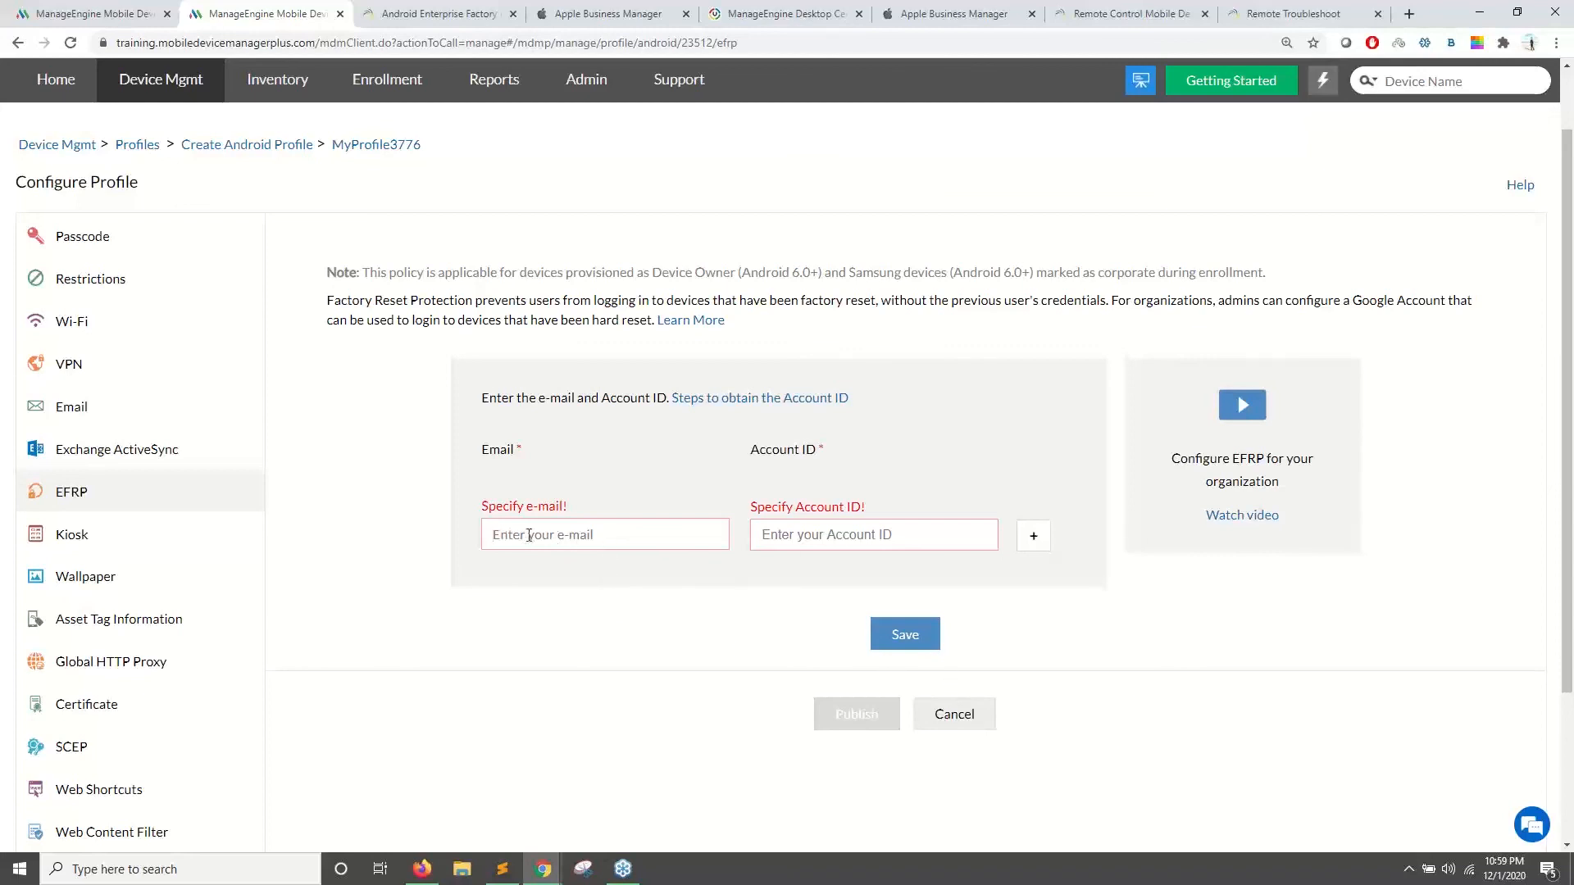
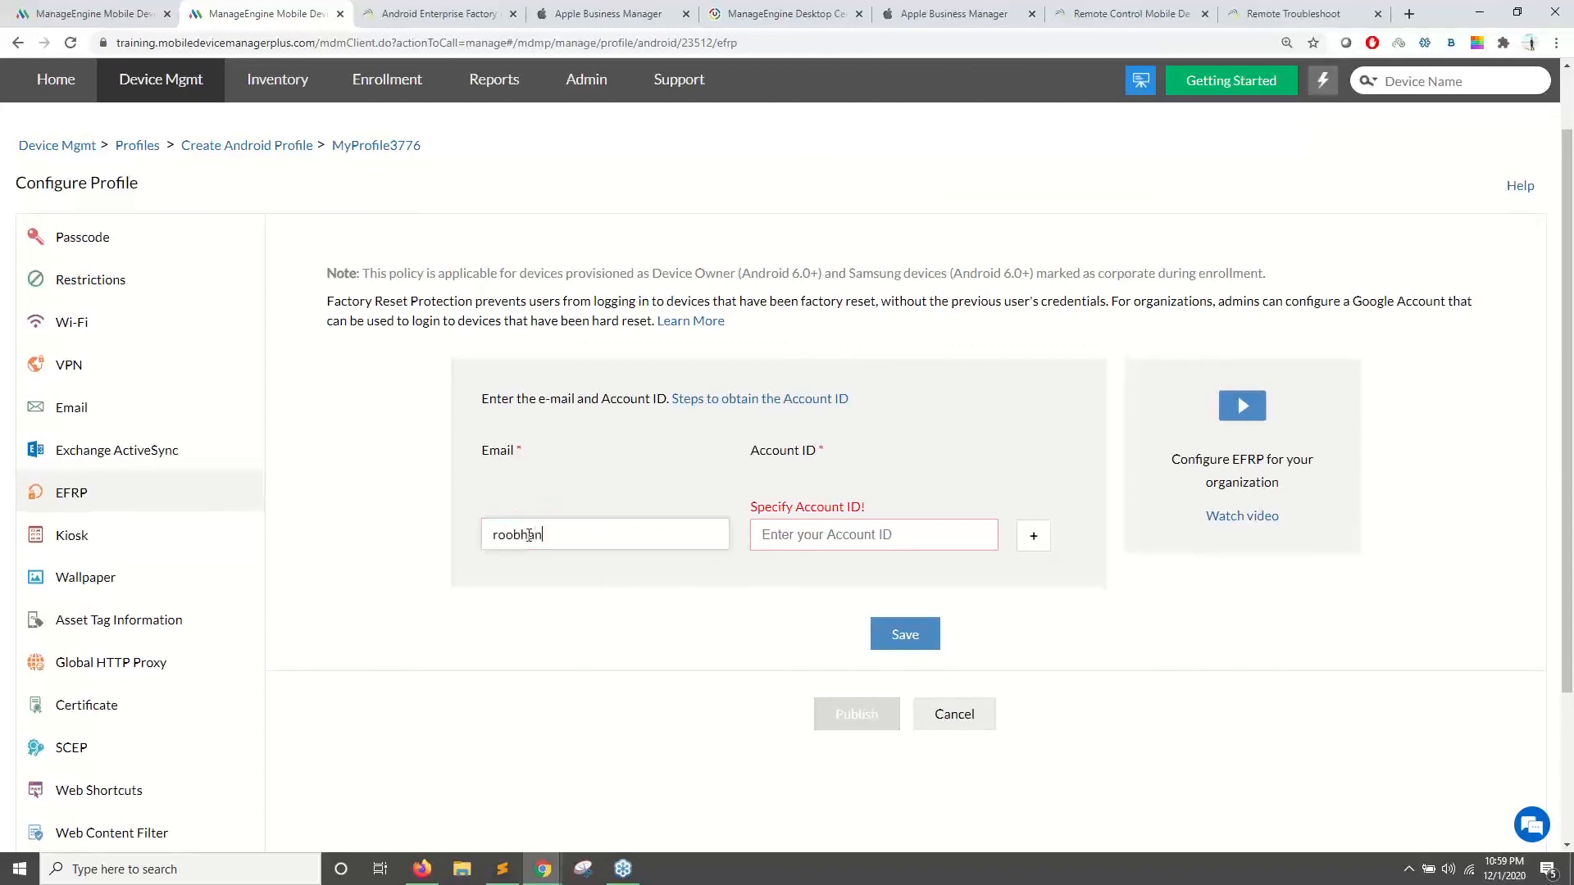
click(902, 647)
click(934, 714)
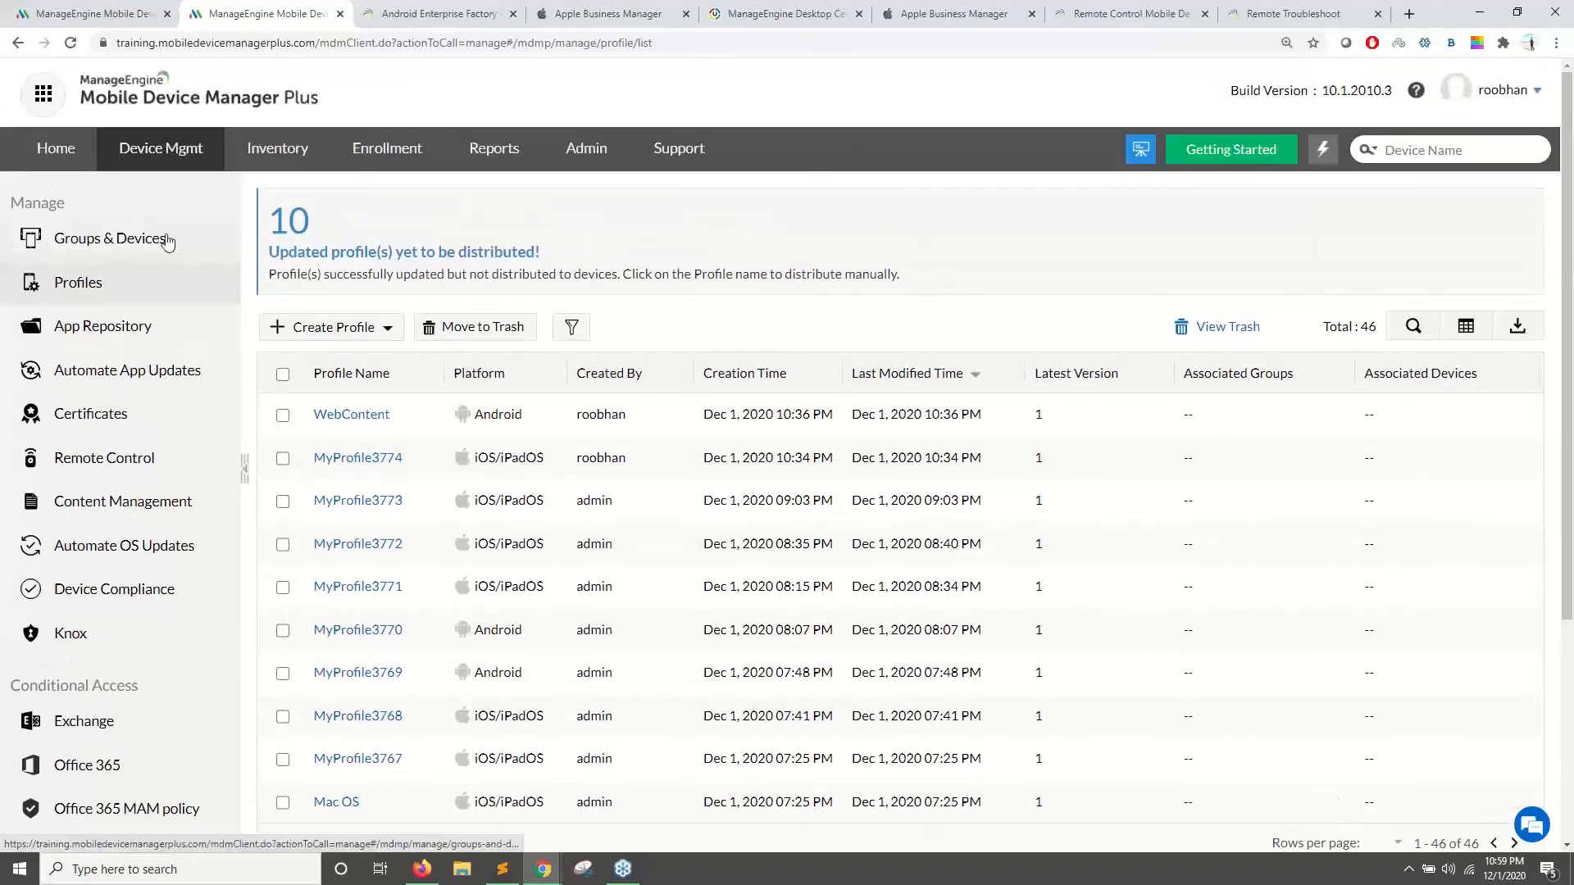
- Select All Users under Groups & Devices, then check the profiles' Draft/Published Profile Status column
click(164, 239)
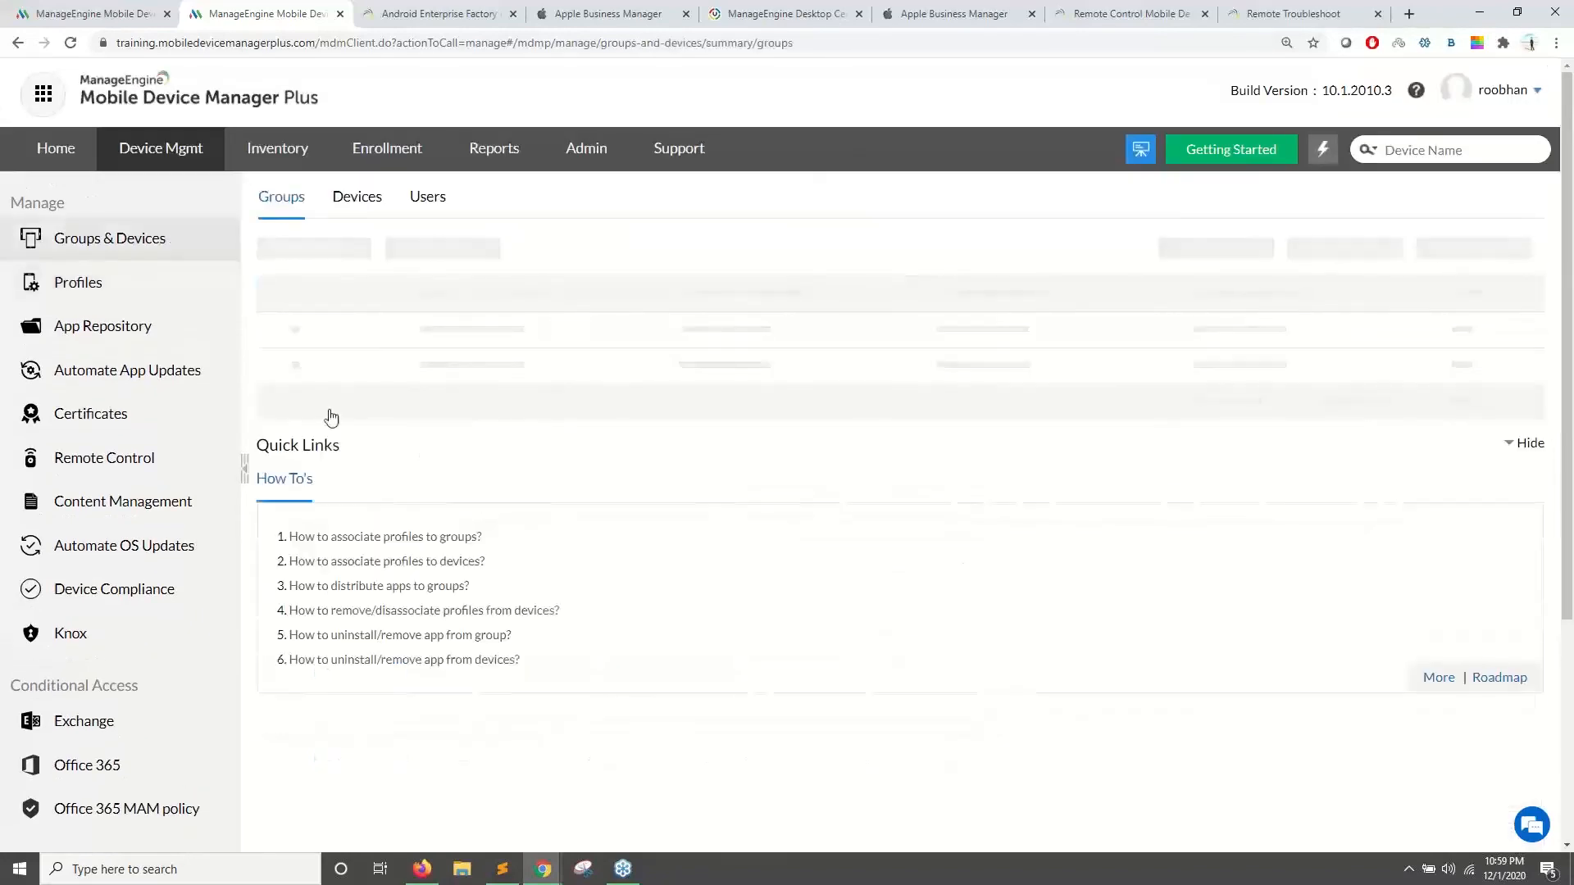
click(283, 383)
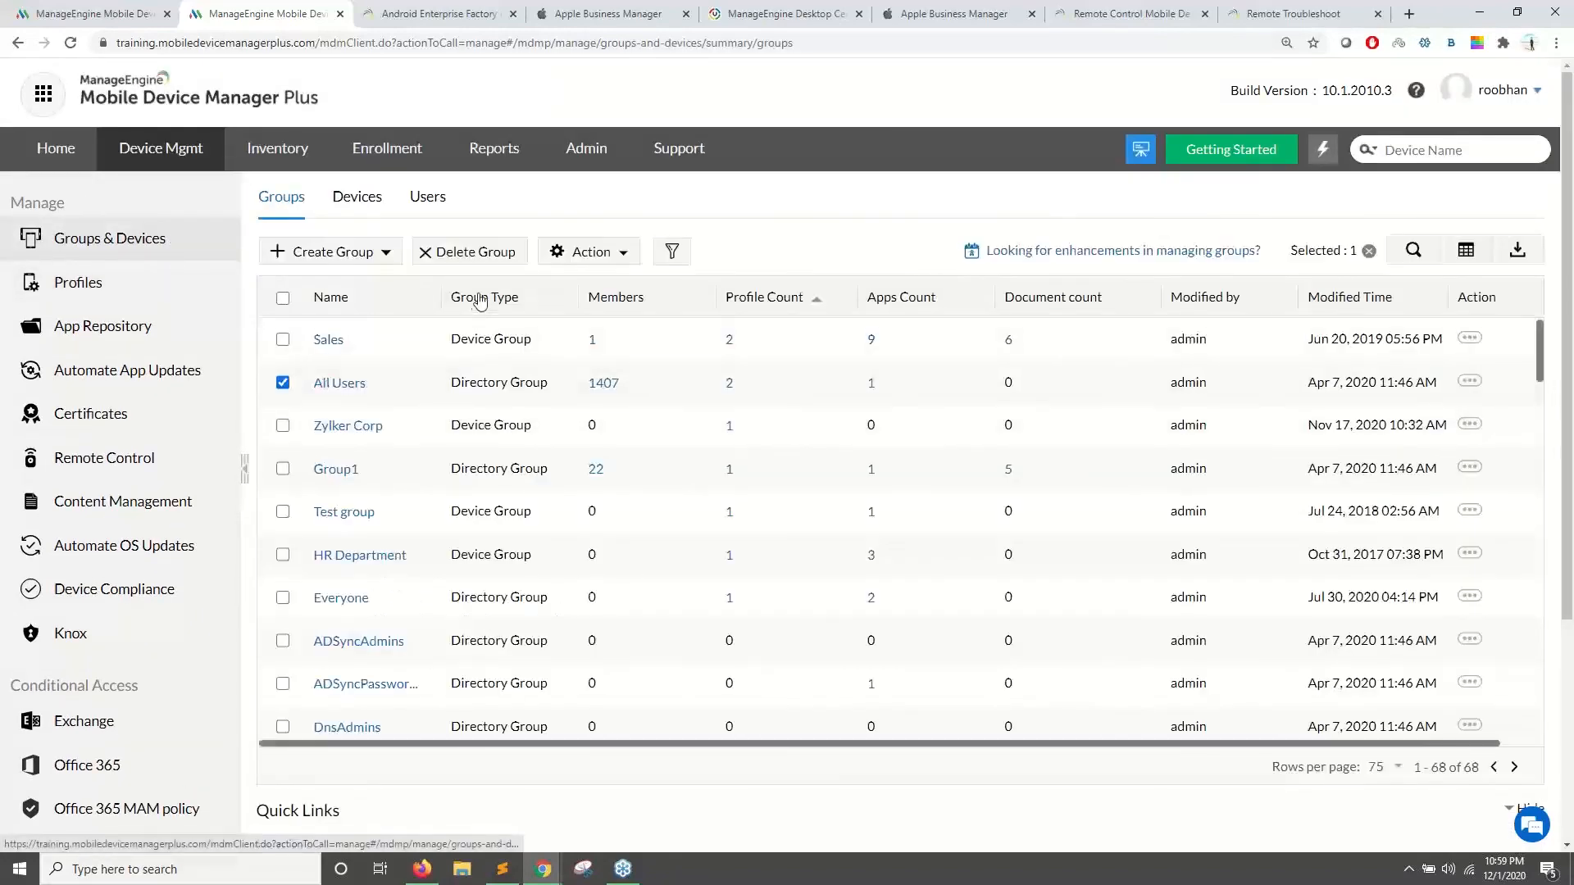
click(131, 289)
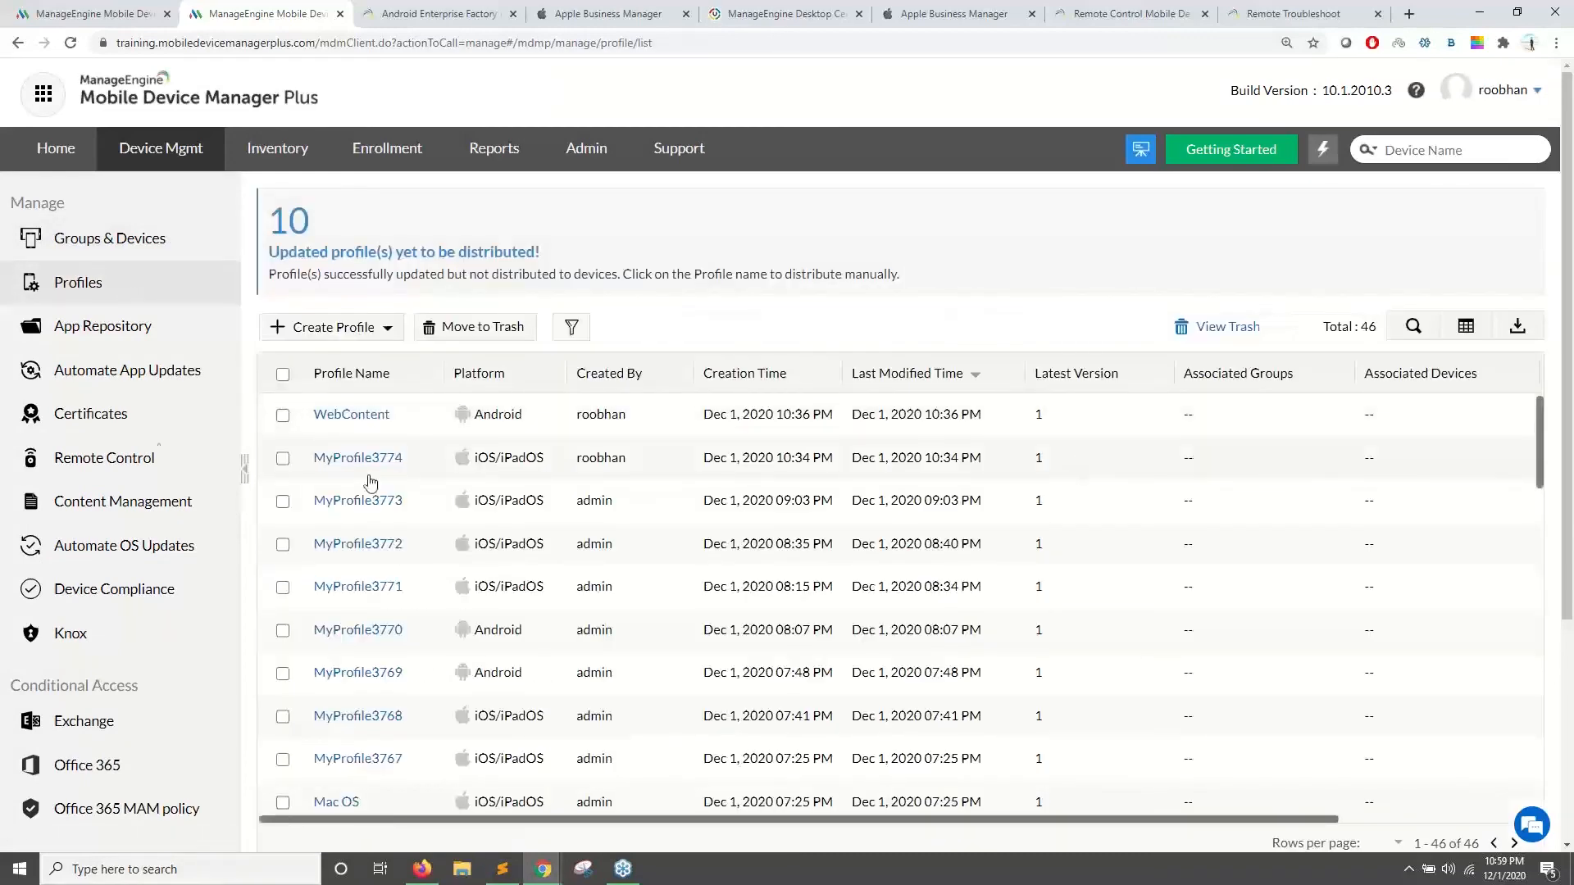
drag(726, 821, 1180, 534)
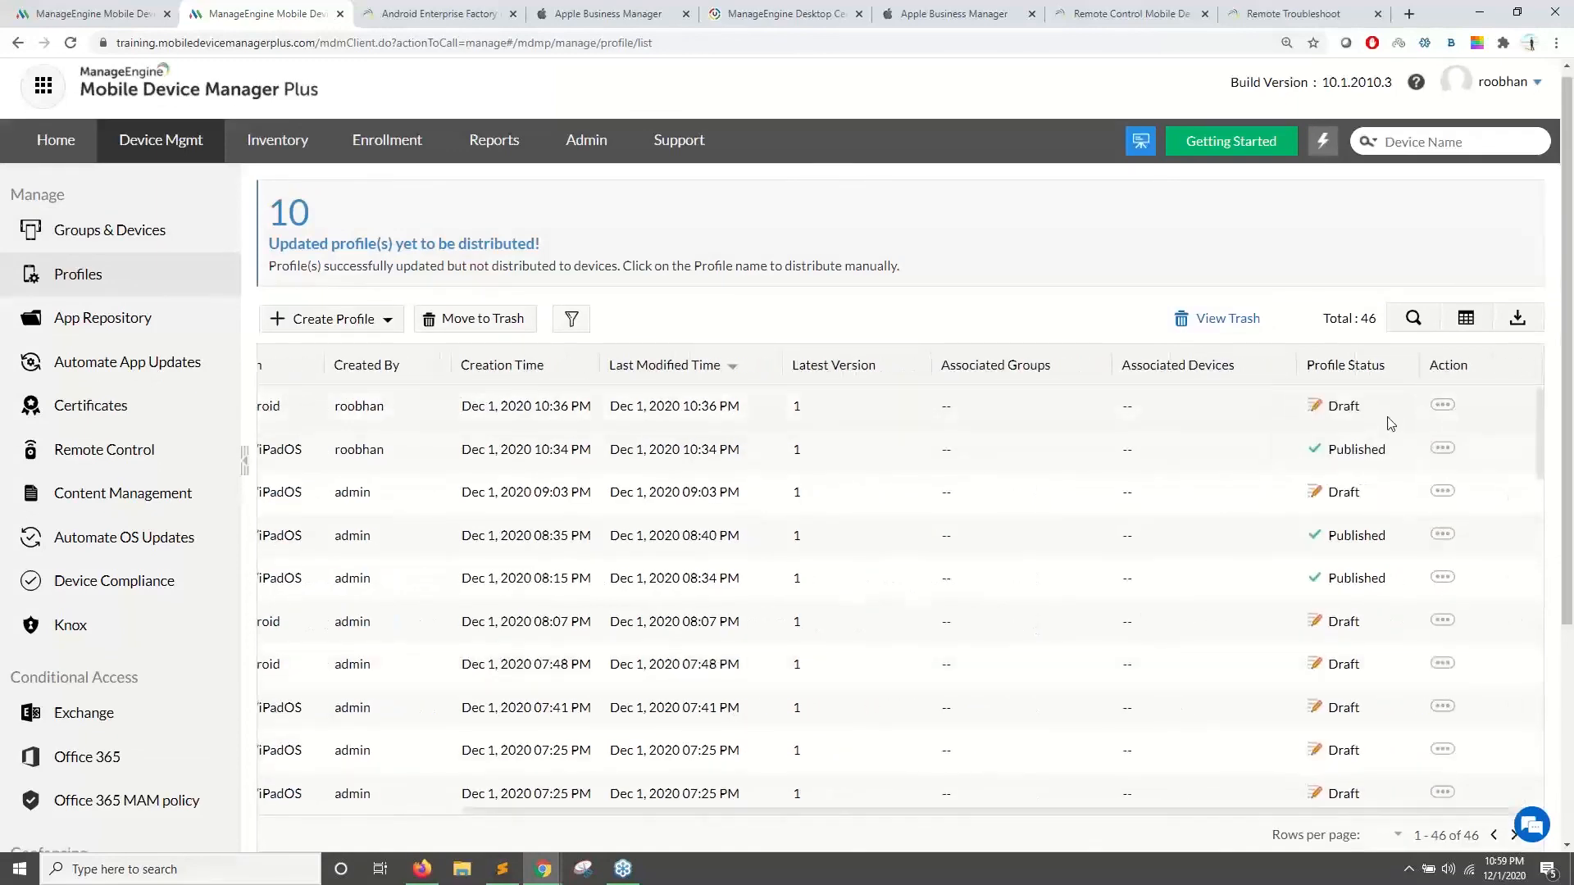
click(422, 869)
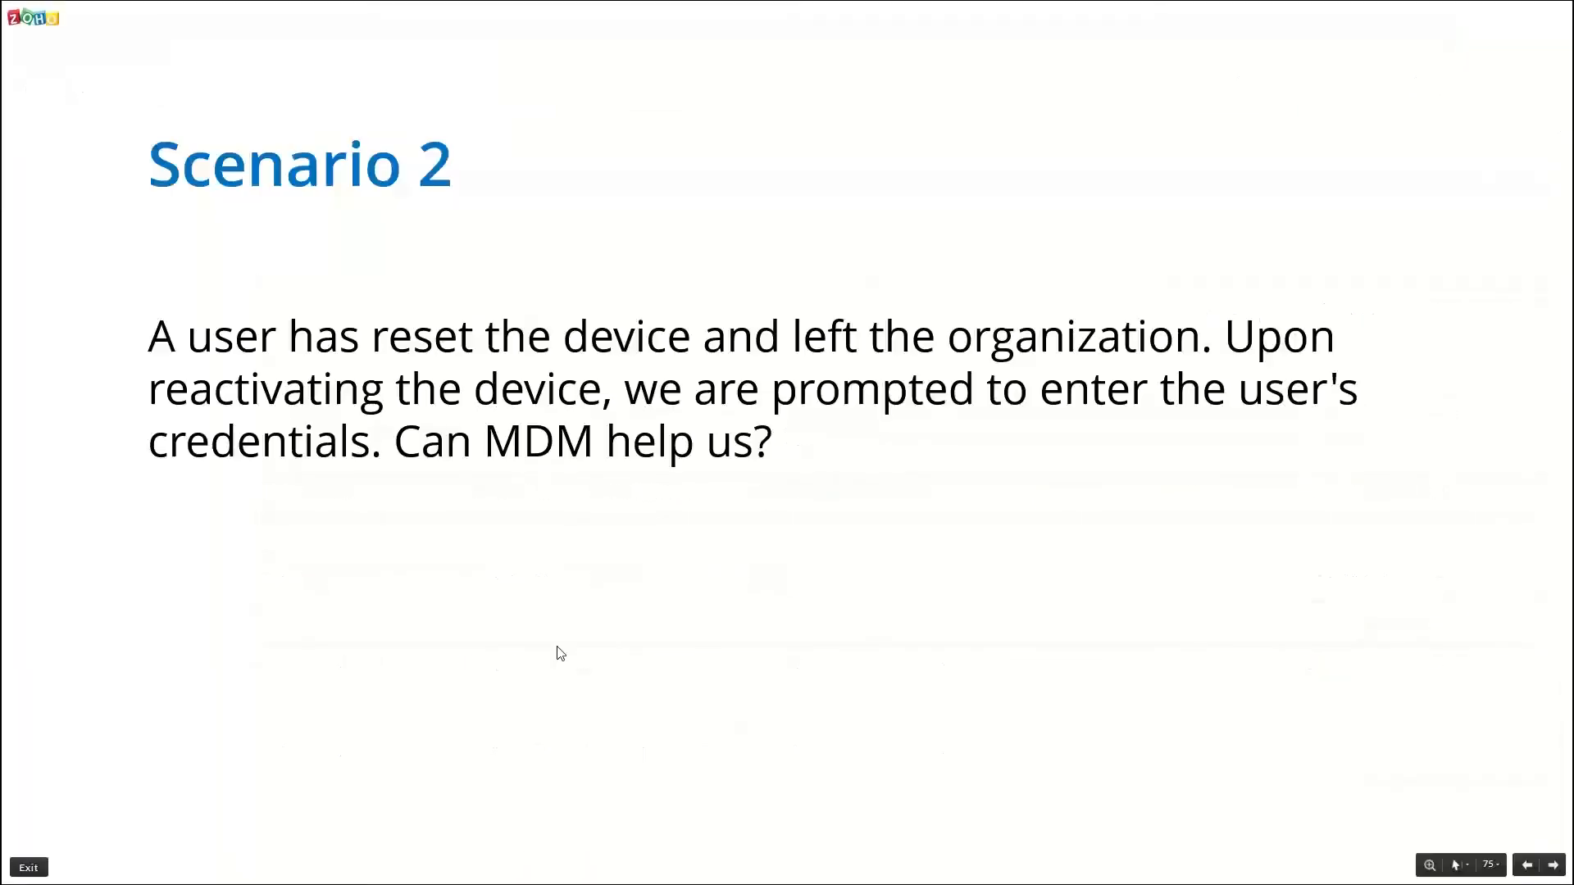
- Advance the slideshow to Scenario 3 (slide 76) on keeping location turned on
key(Right)
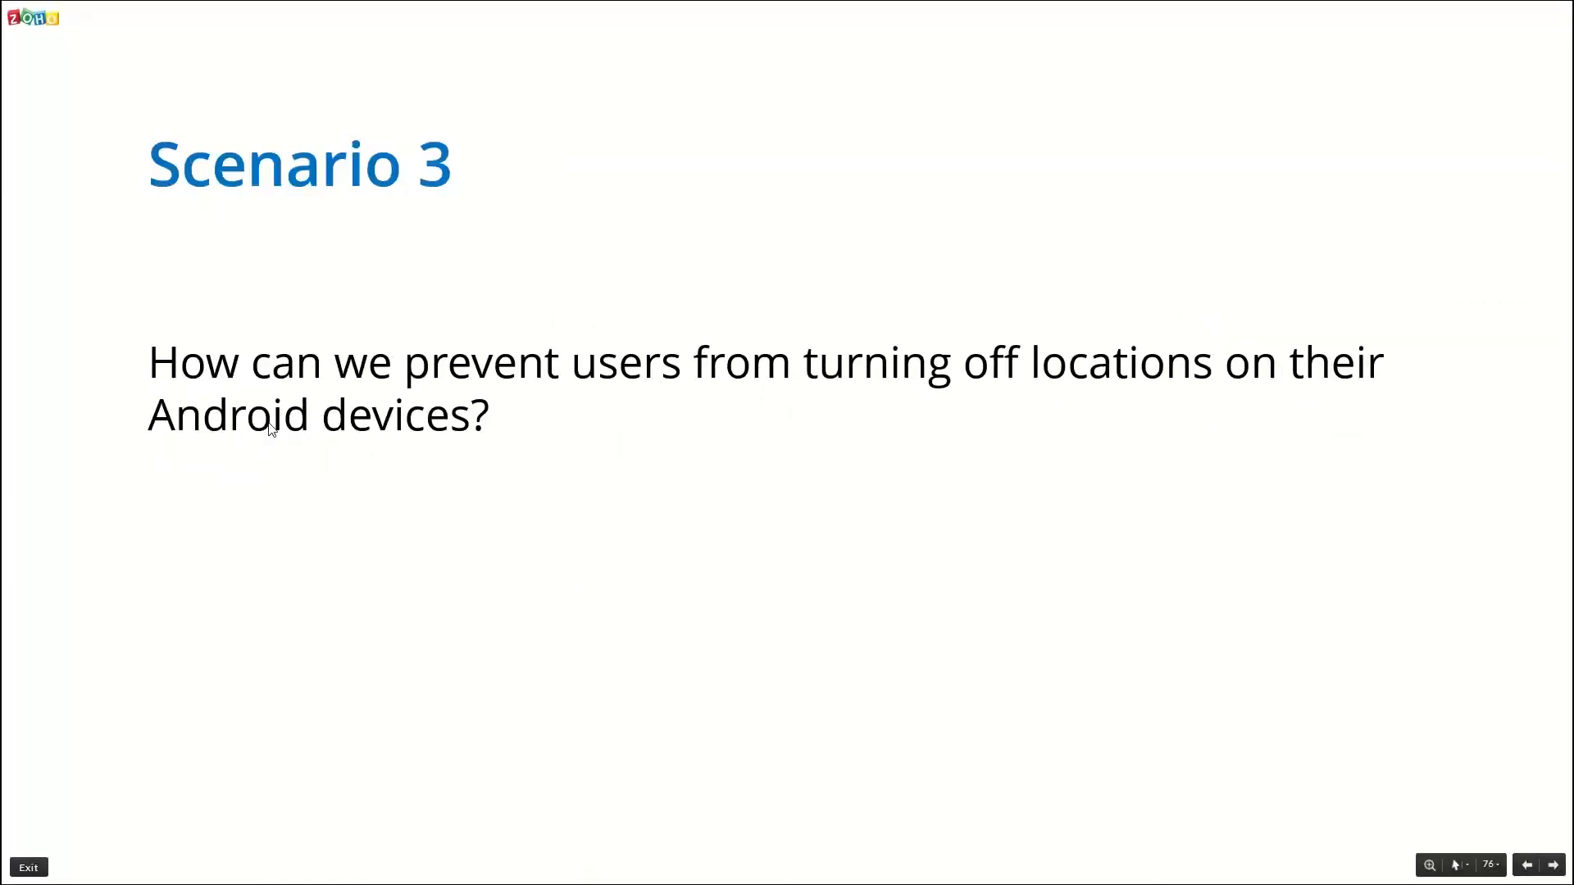
- In the WebContent profile's Restrictions, set Location services to Always On and confirm
key(alt+Tab)
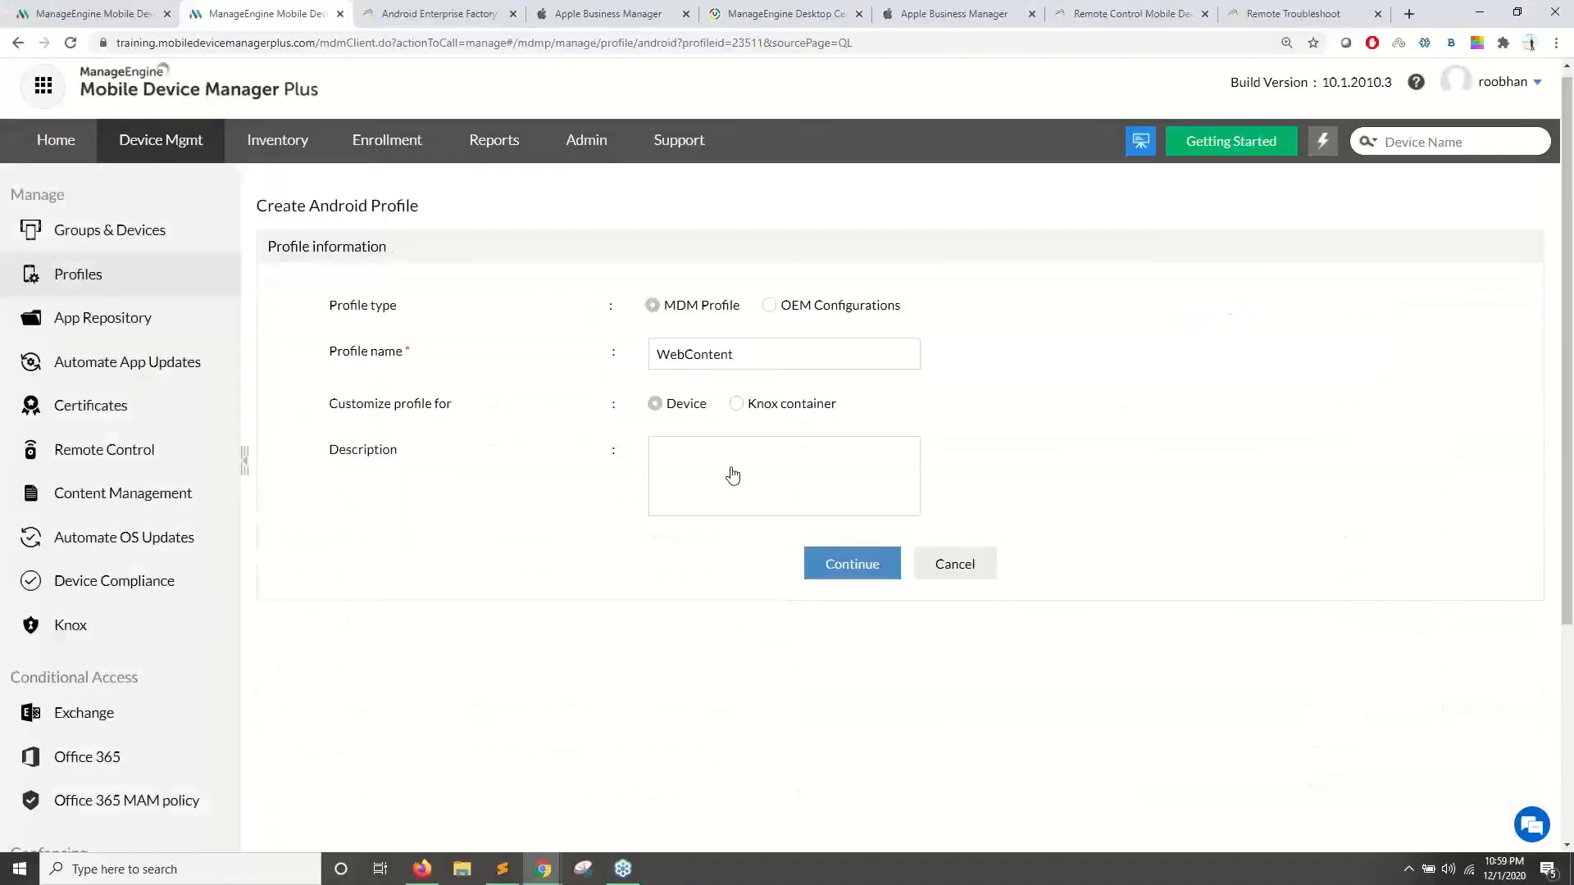
click(829, 564)
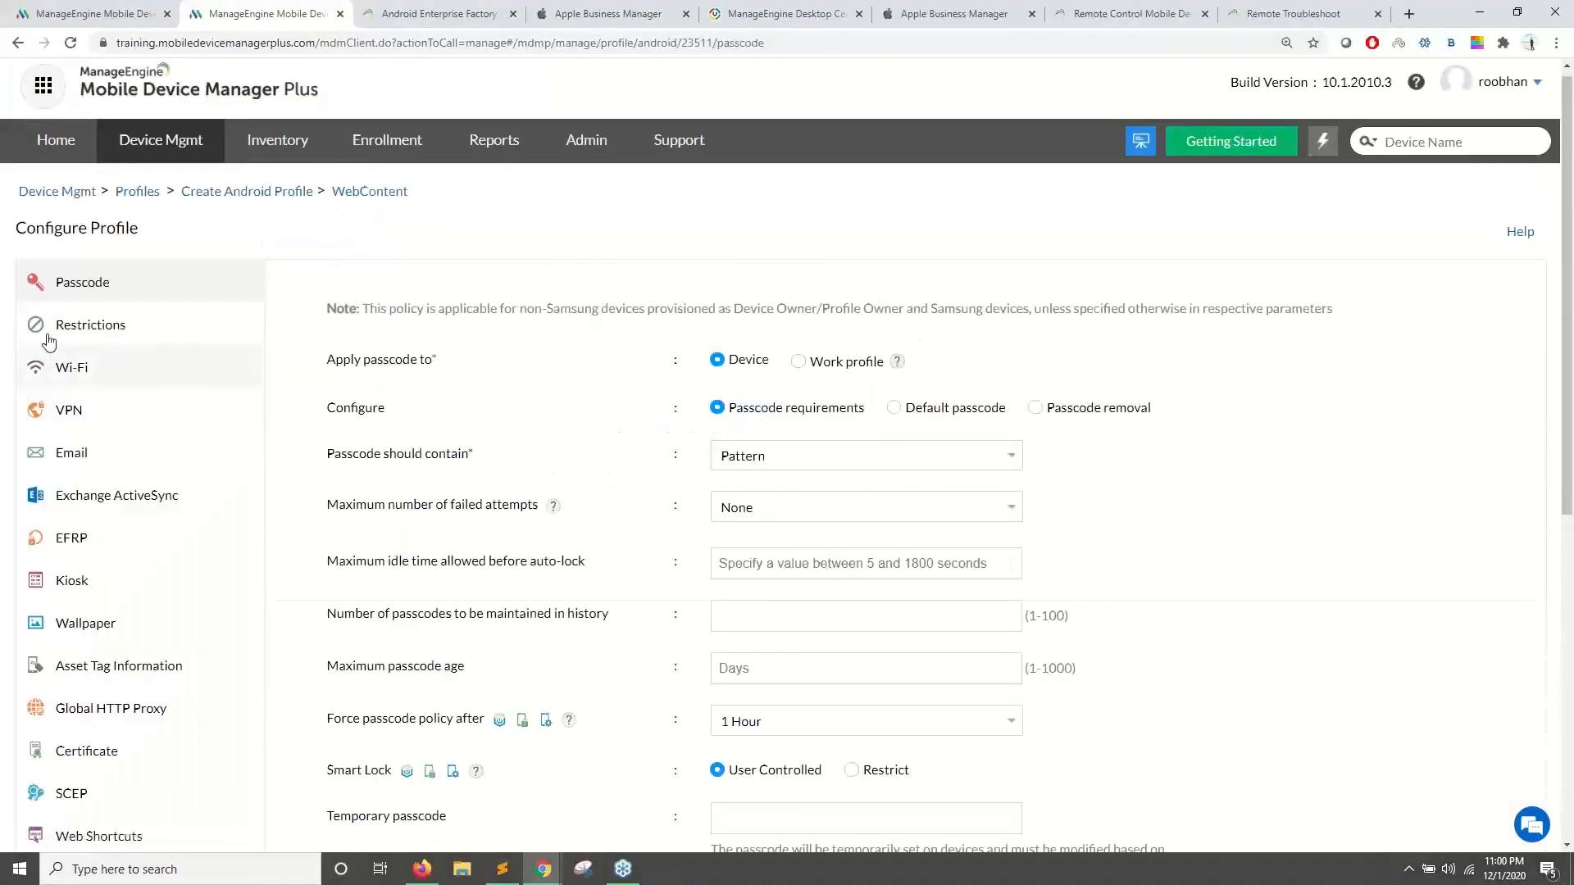
click(86, 325)
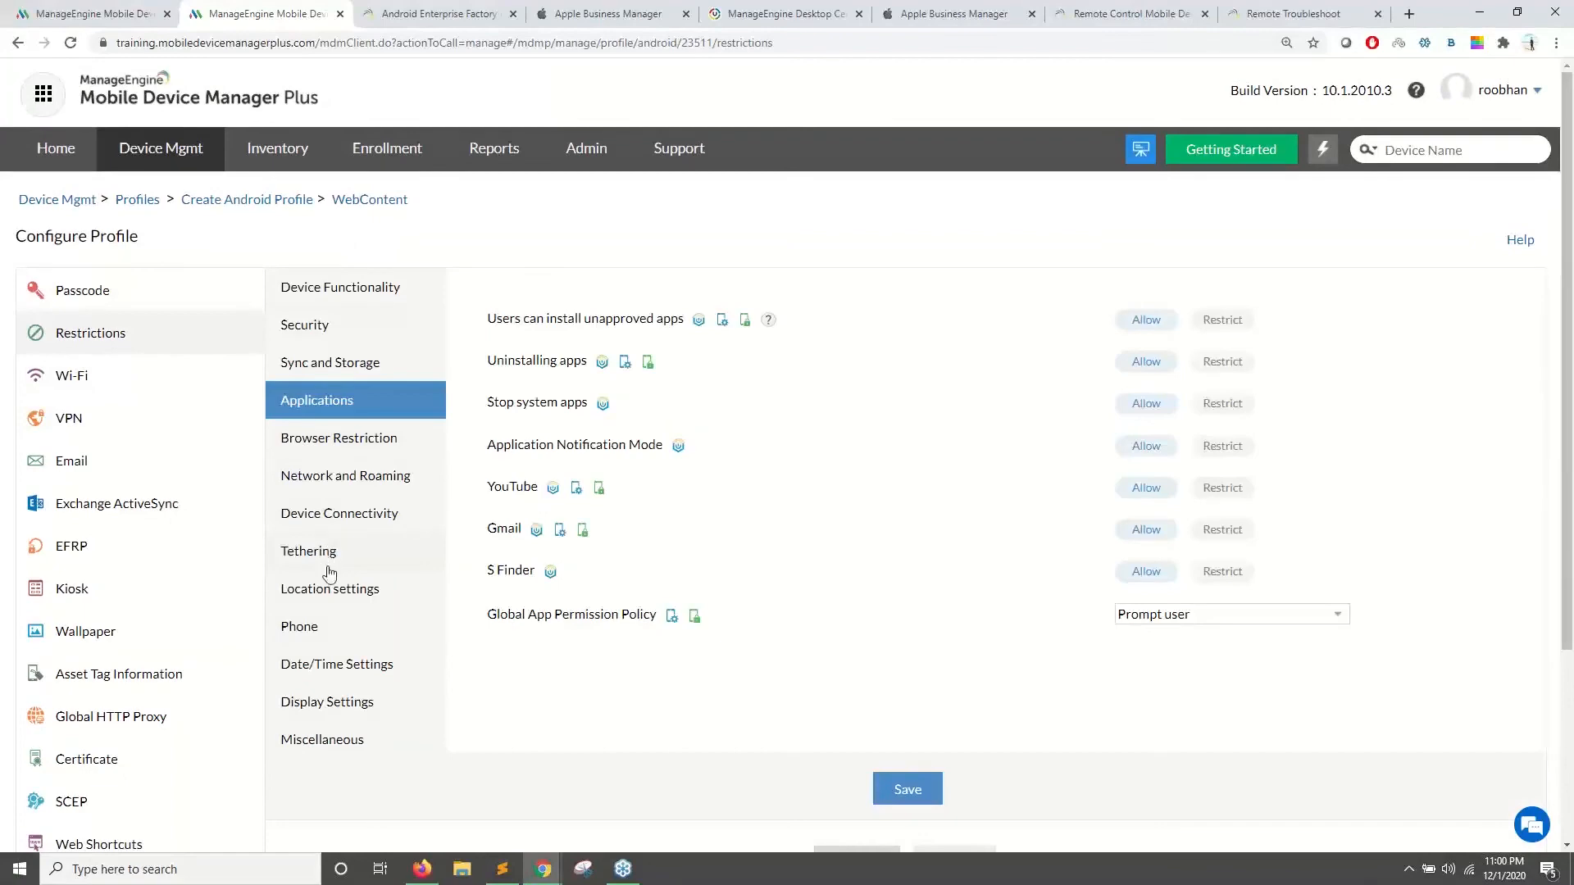
click(328, 597)
click(1172, 321)
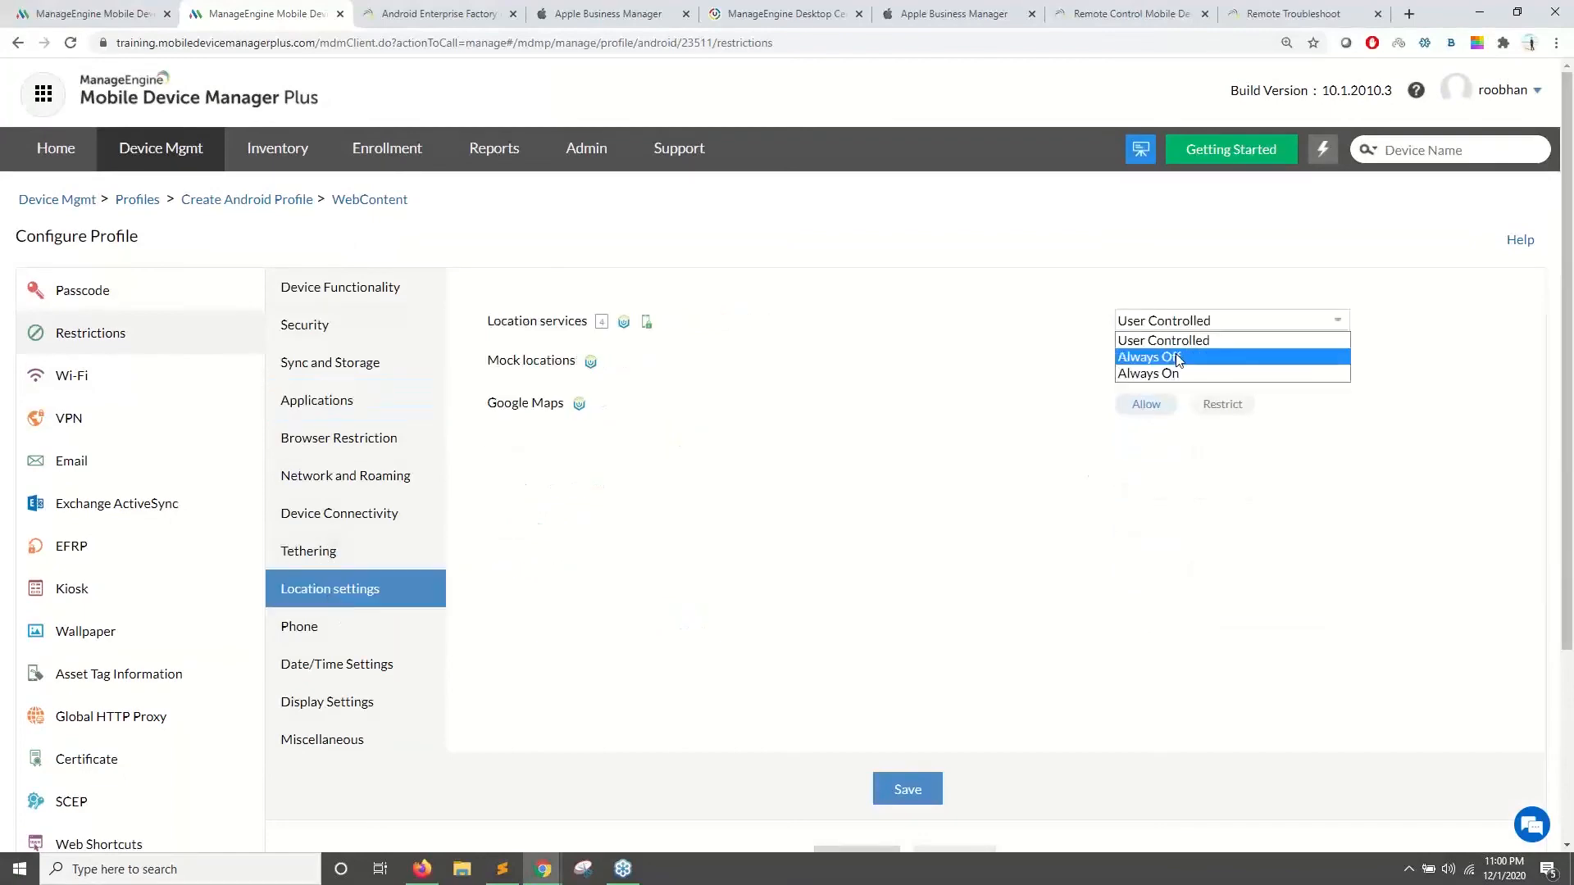
click(1176, 373)
click(779, 493)
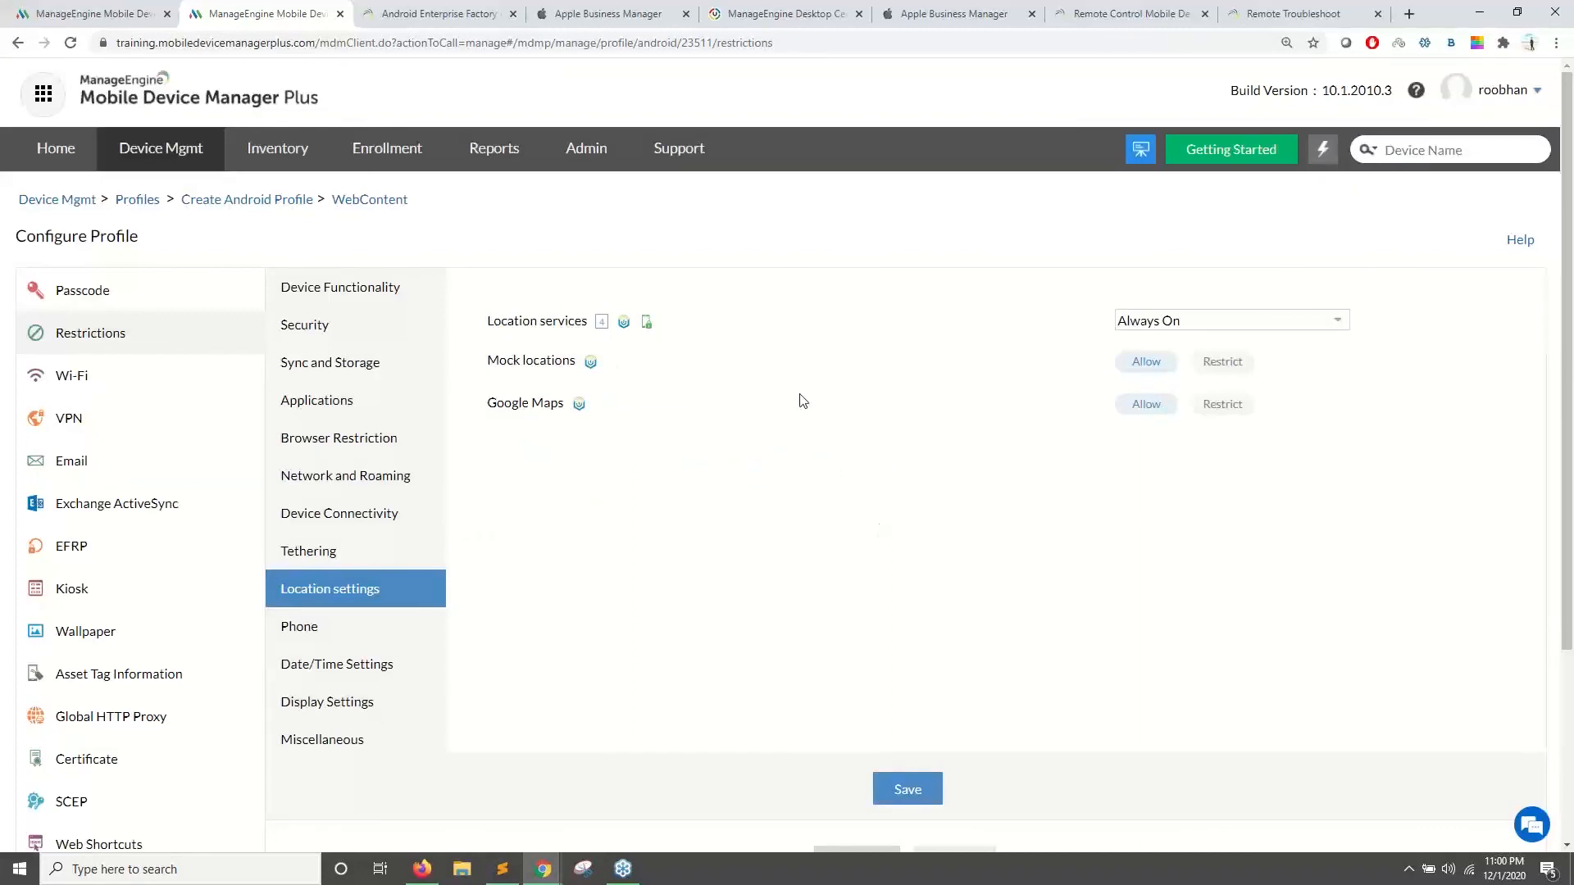
- Under Network and Roaming, set Wi-Fi to Always On and restrict roaming data
click(373, 474)
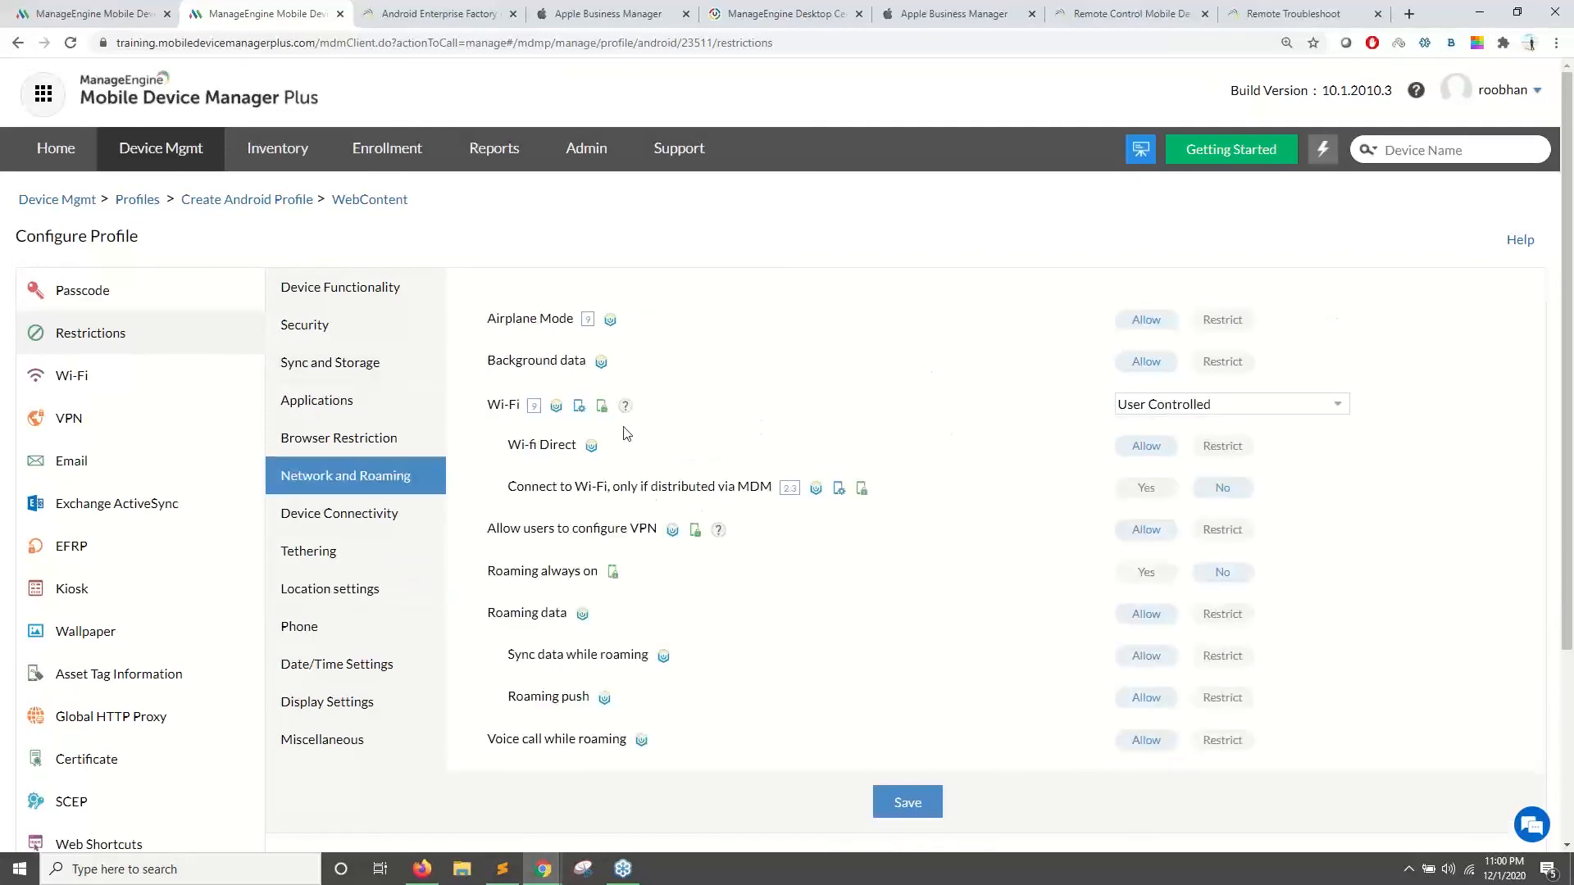
scroll(647, 447, down, 2)
click(1157, 404)
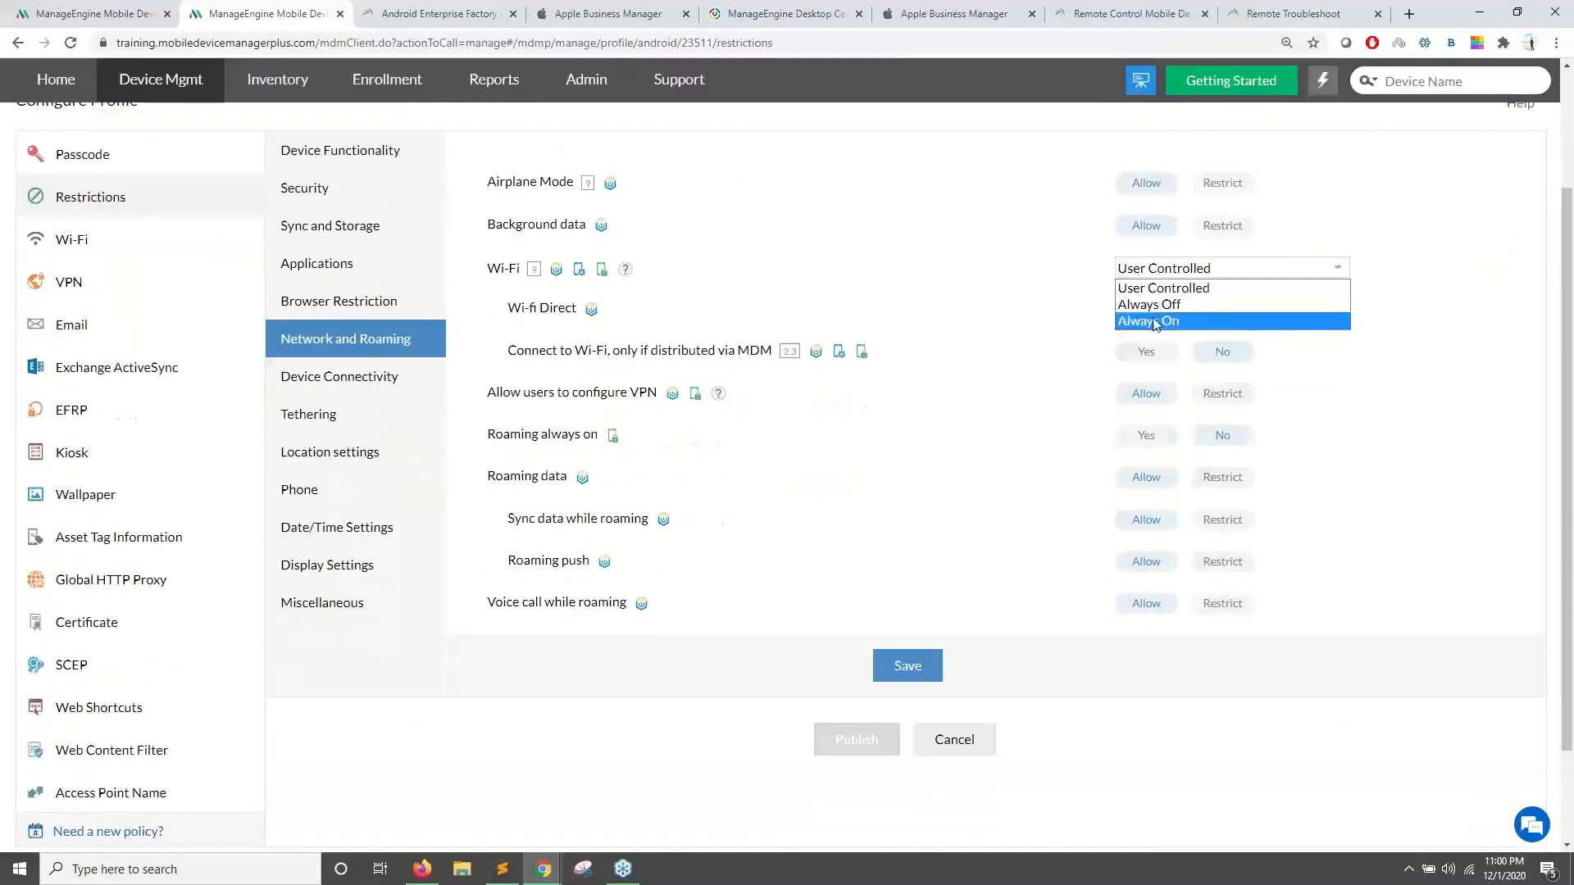
click(1156, 322)
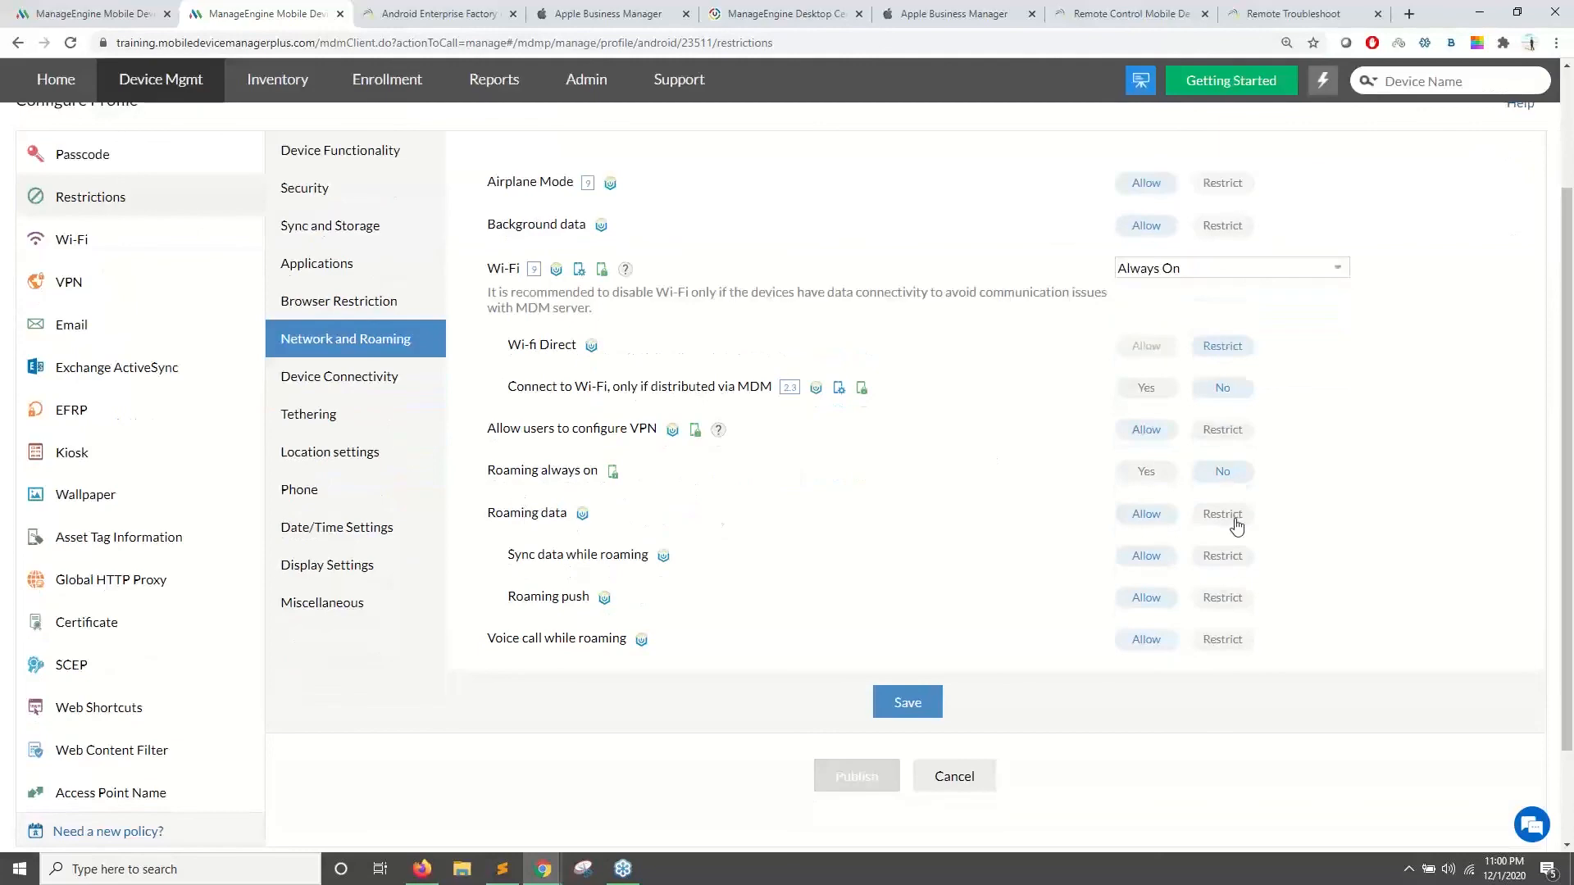
click(1212, 516)
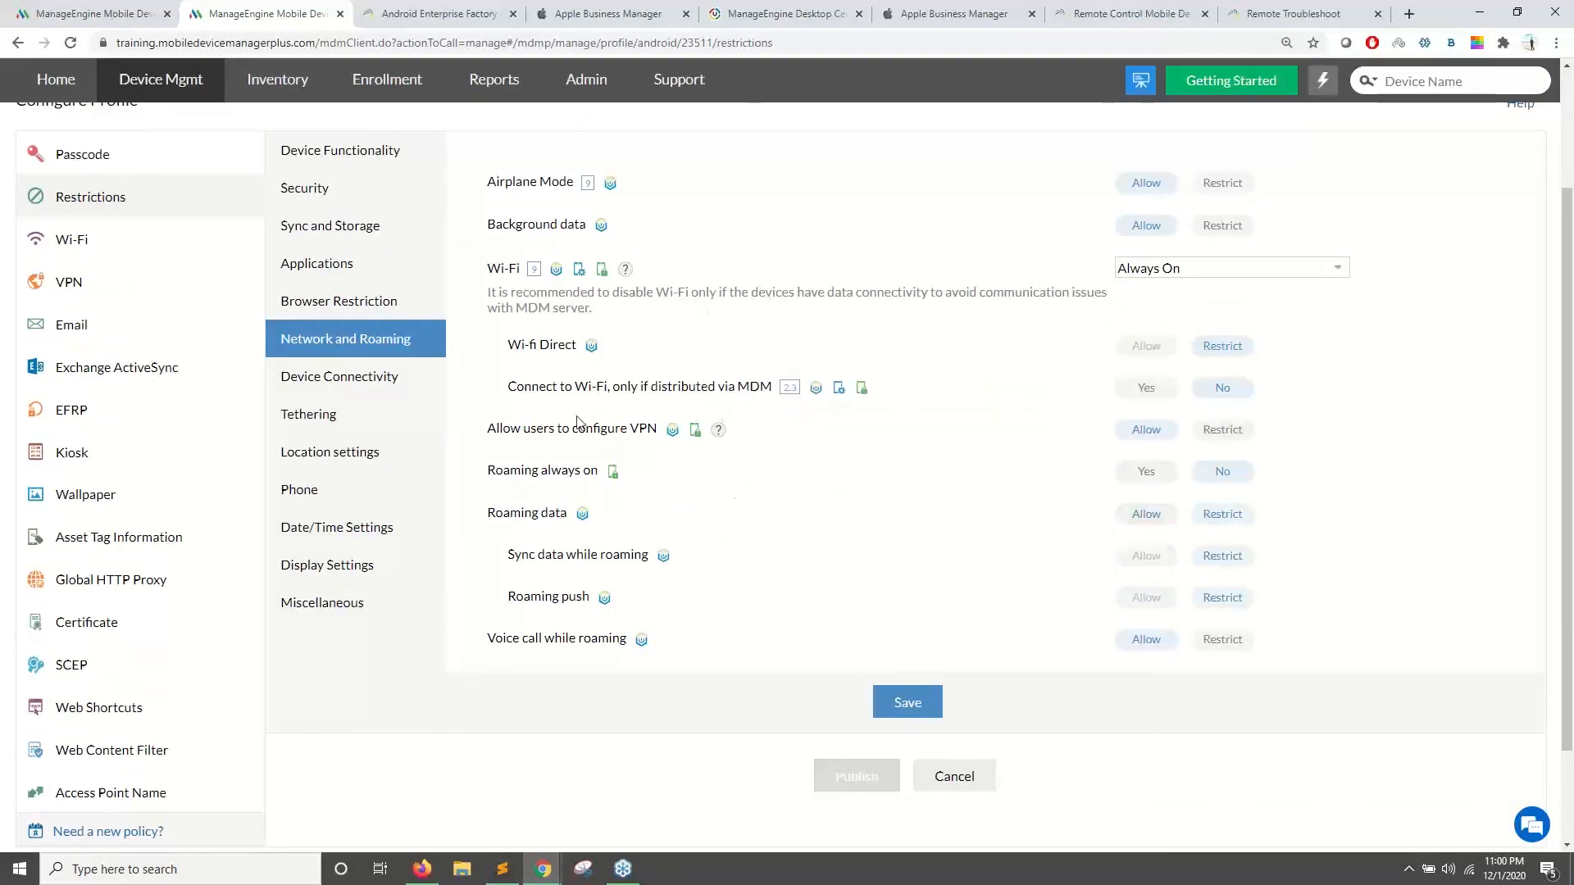
scroll(577, 422, up, 2)
mouse_move(614, 328)
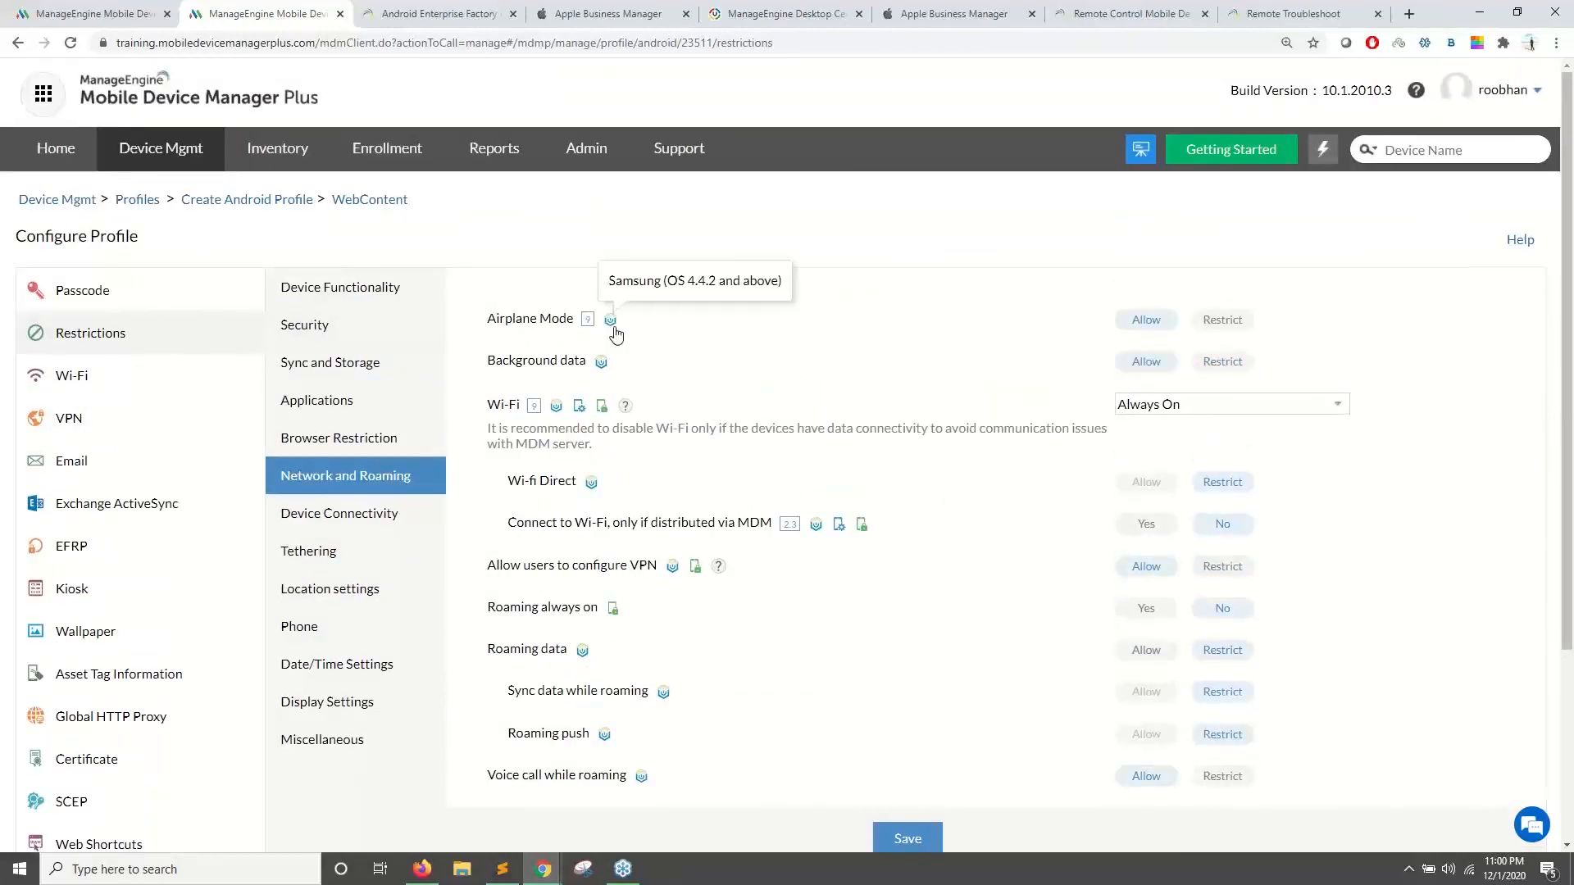
scroll(615, 332, down, 1)
scroll(213, 168, up, 1)
scroll(738, 403, down, 3)
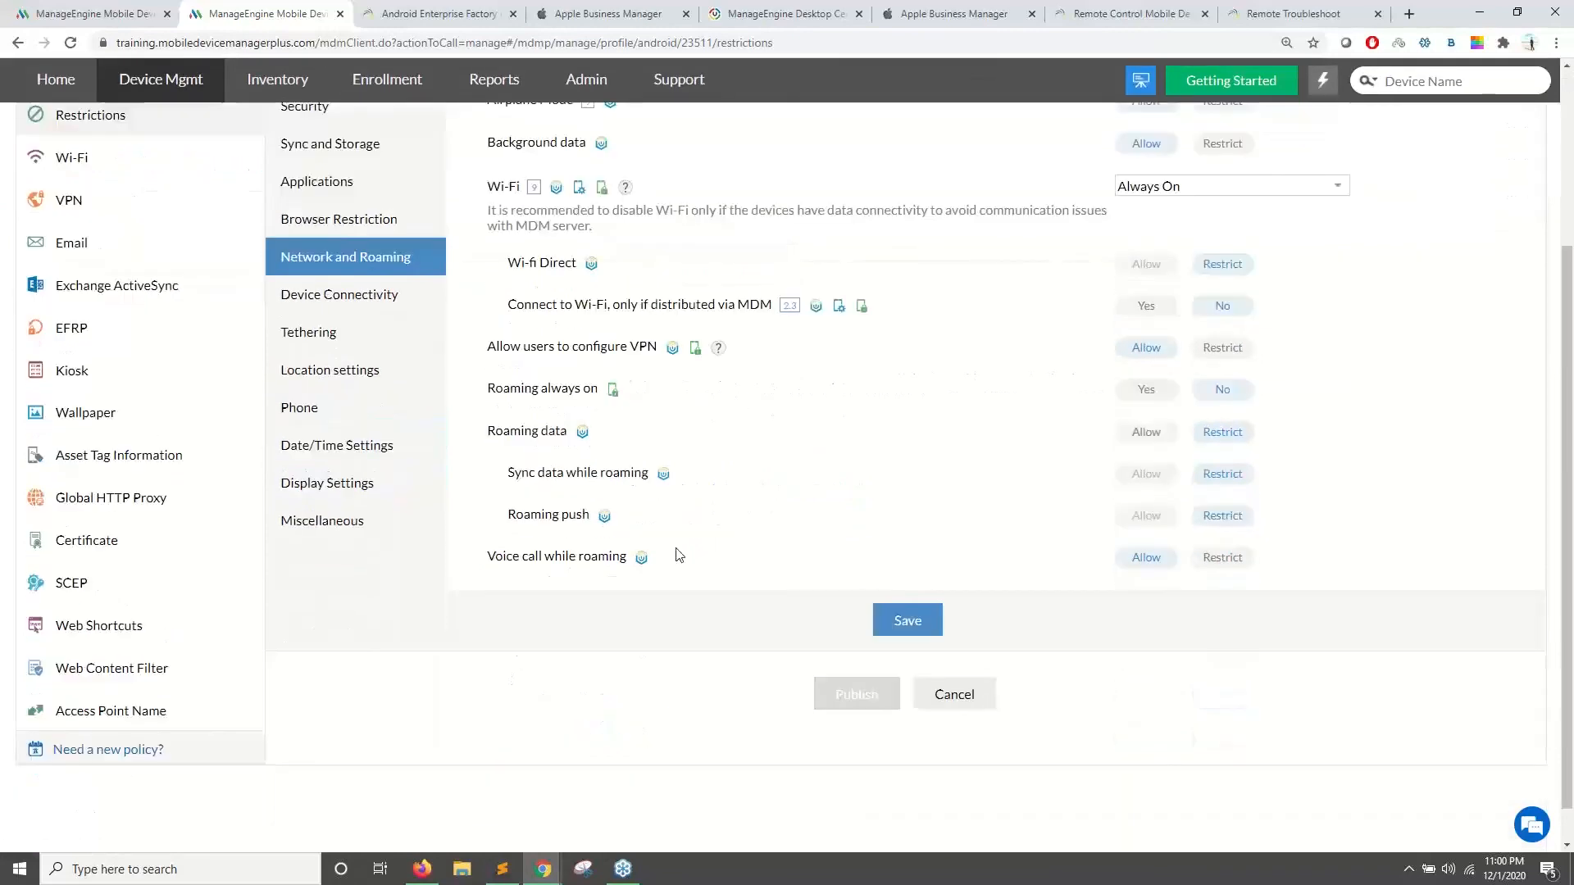
scroll(353, 447, up, 3)
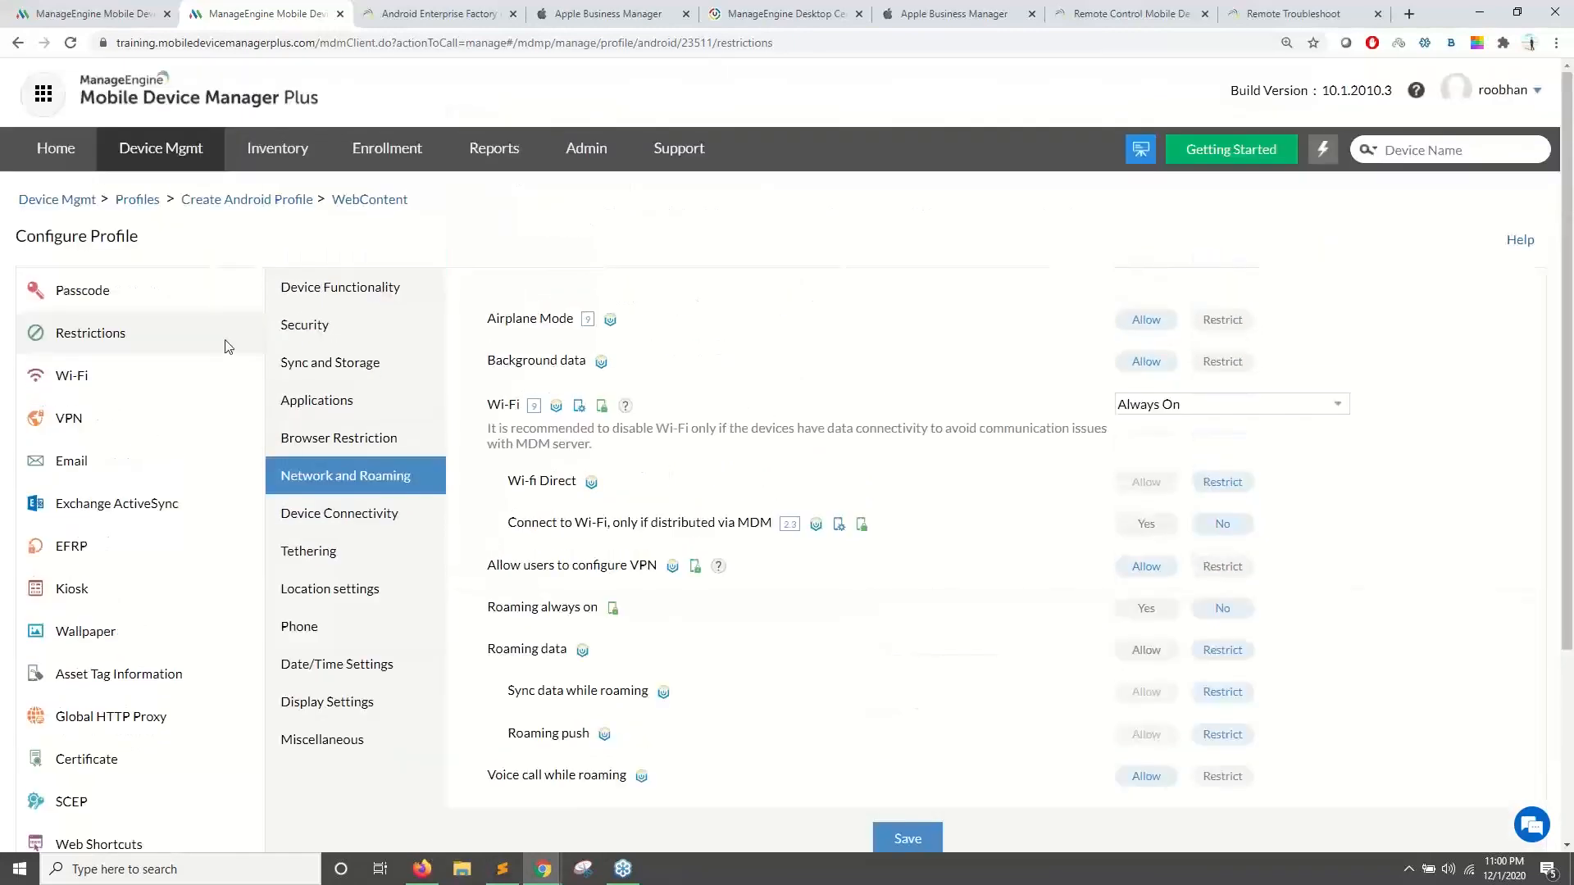
click(422, 869)
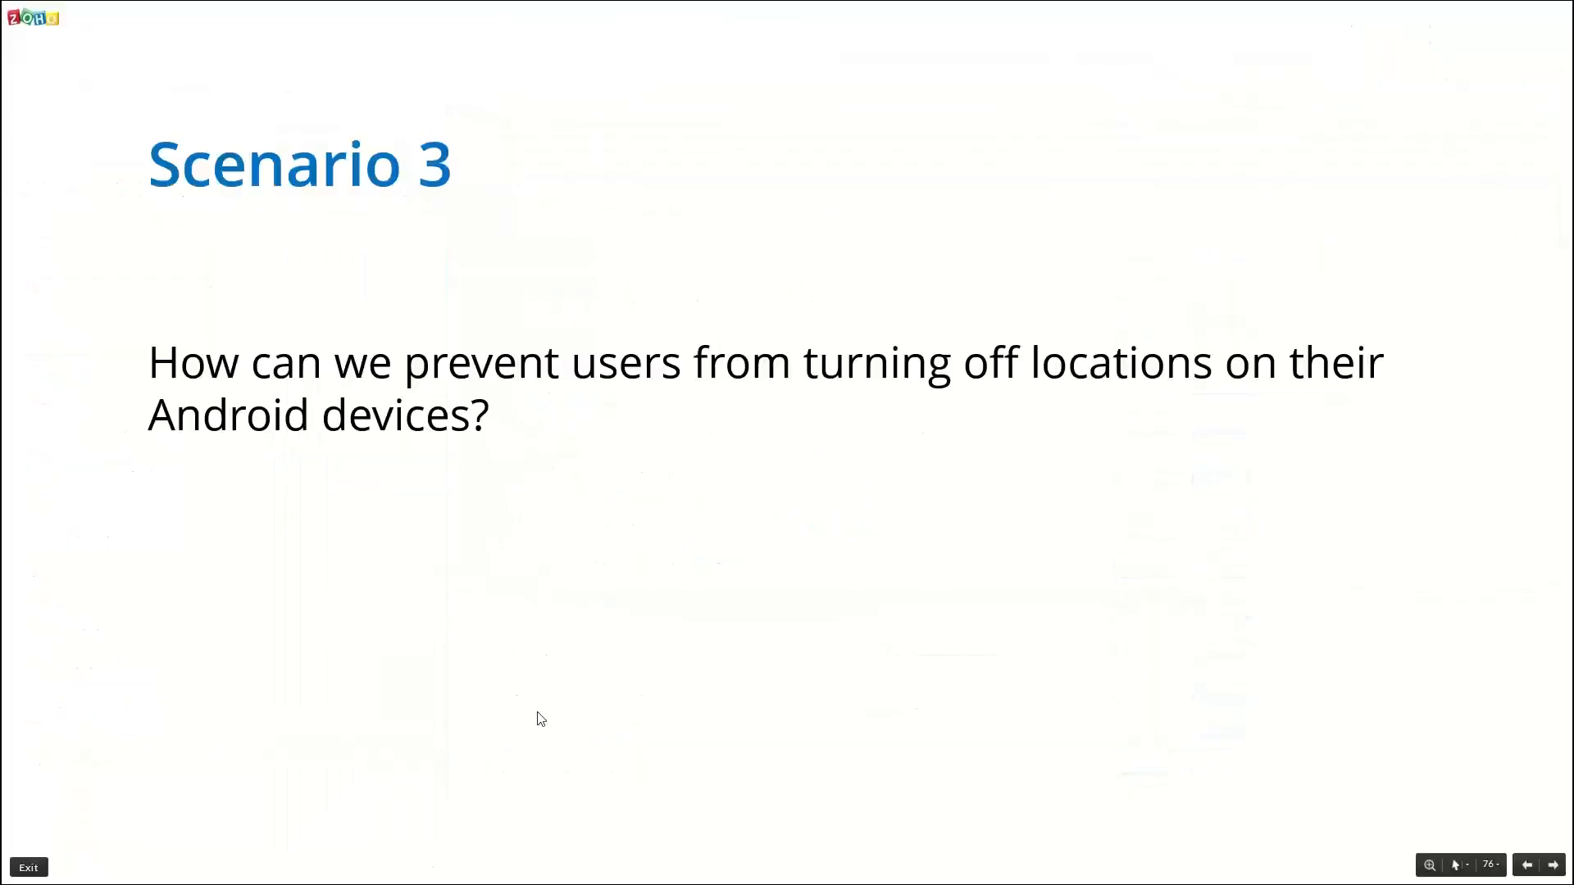
- Advance the slideshow through slide 77, the rating slide, to slide 78, 'Spread a word'
key(Right)
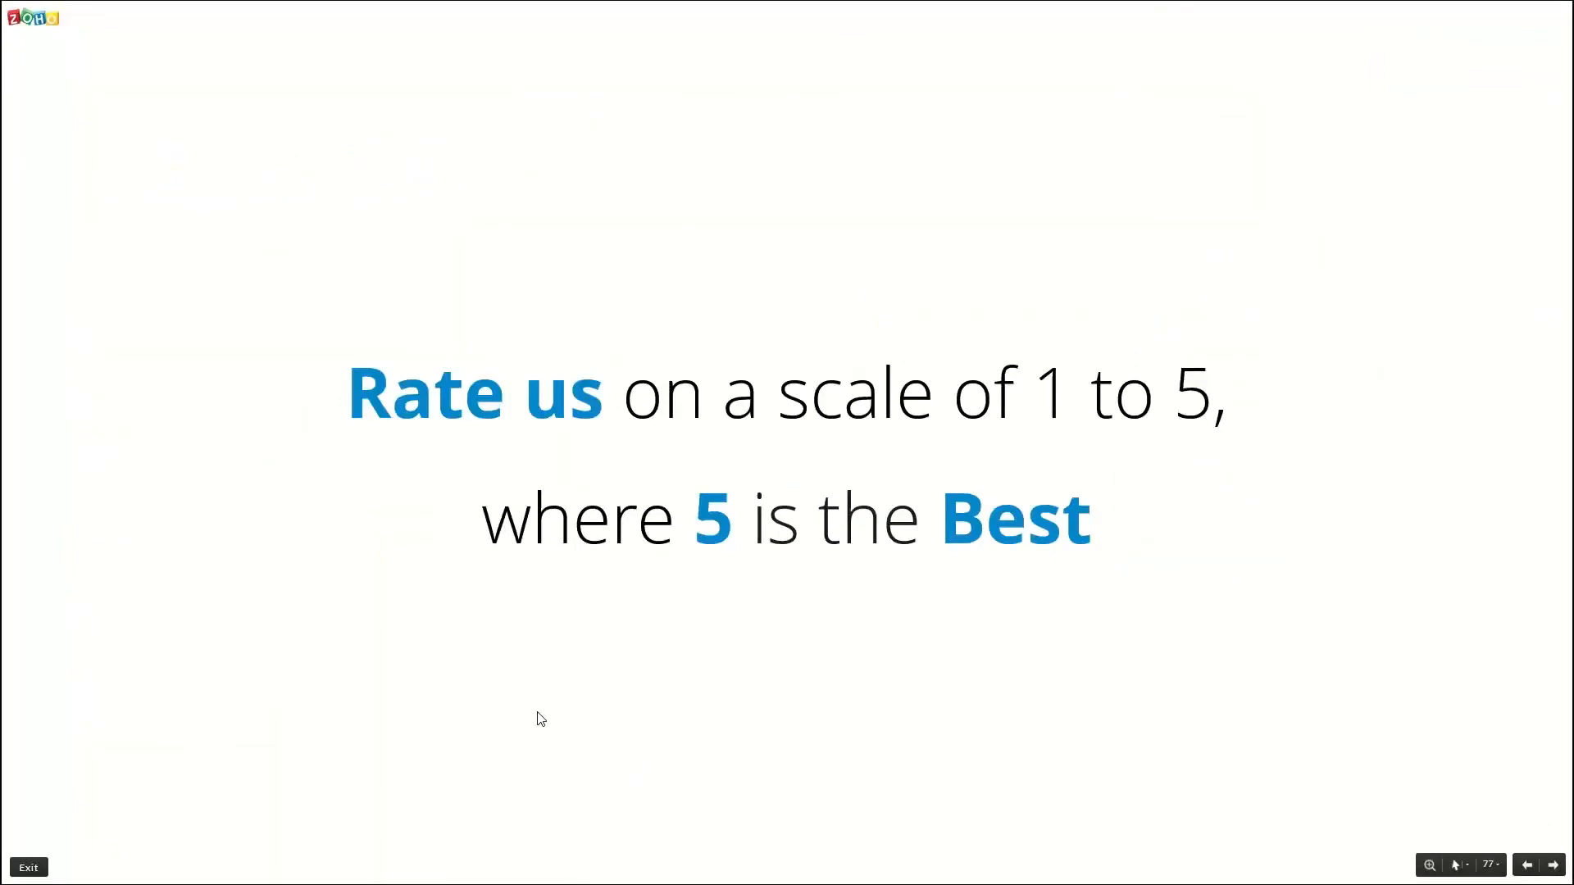
key(Right)
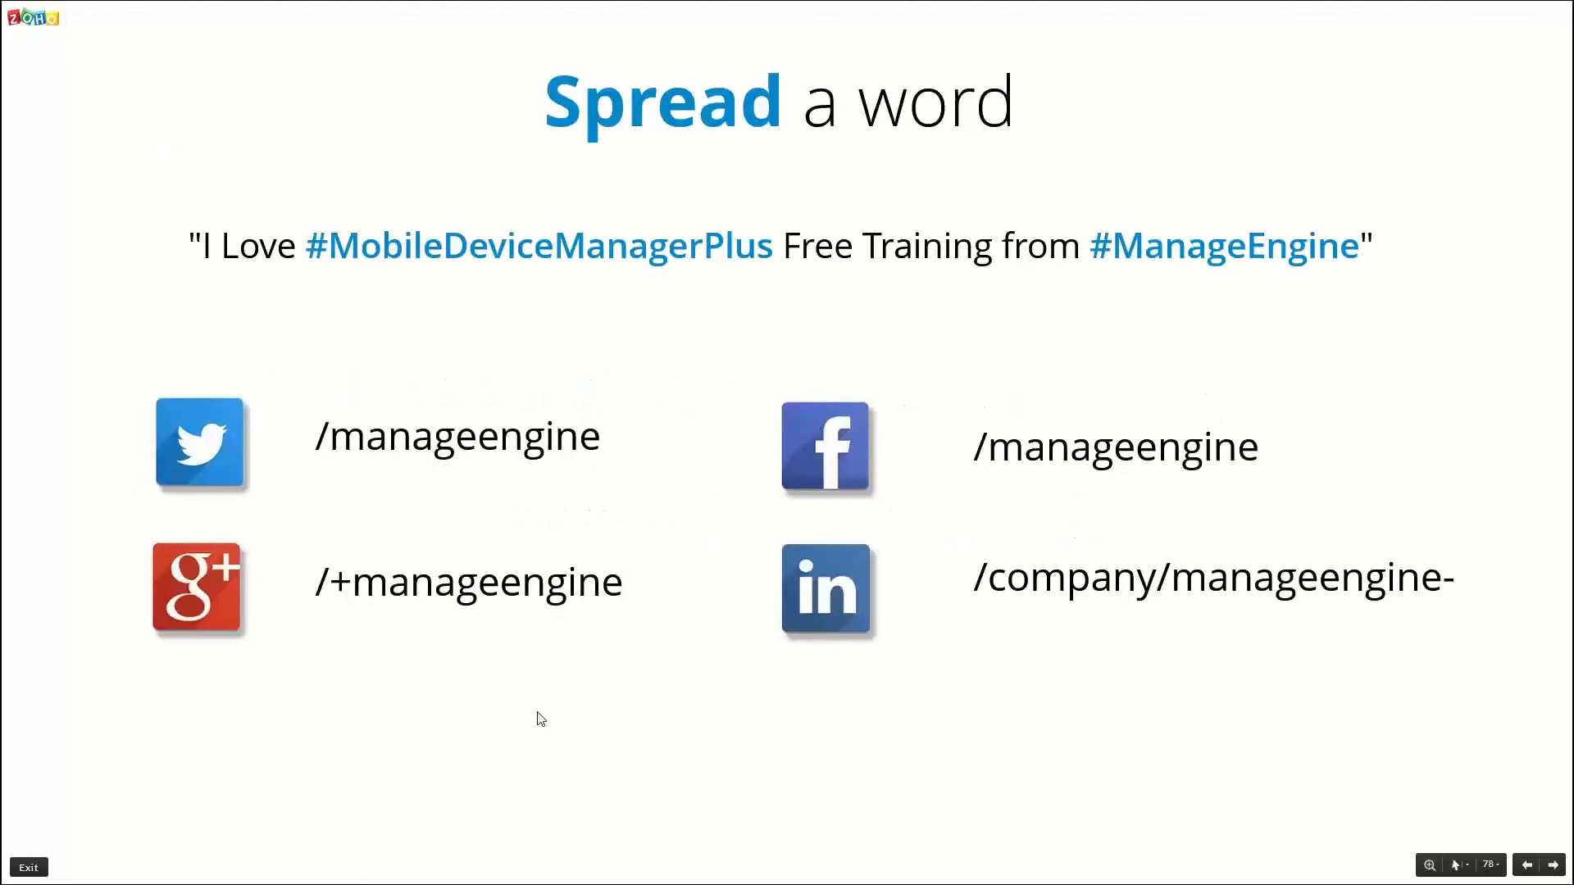